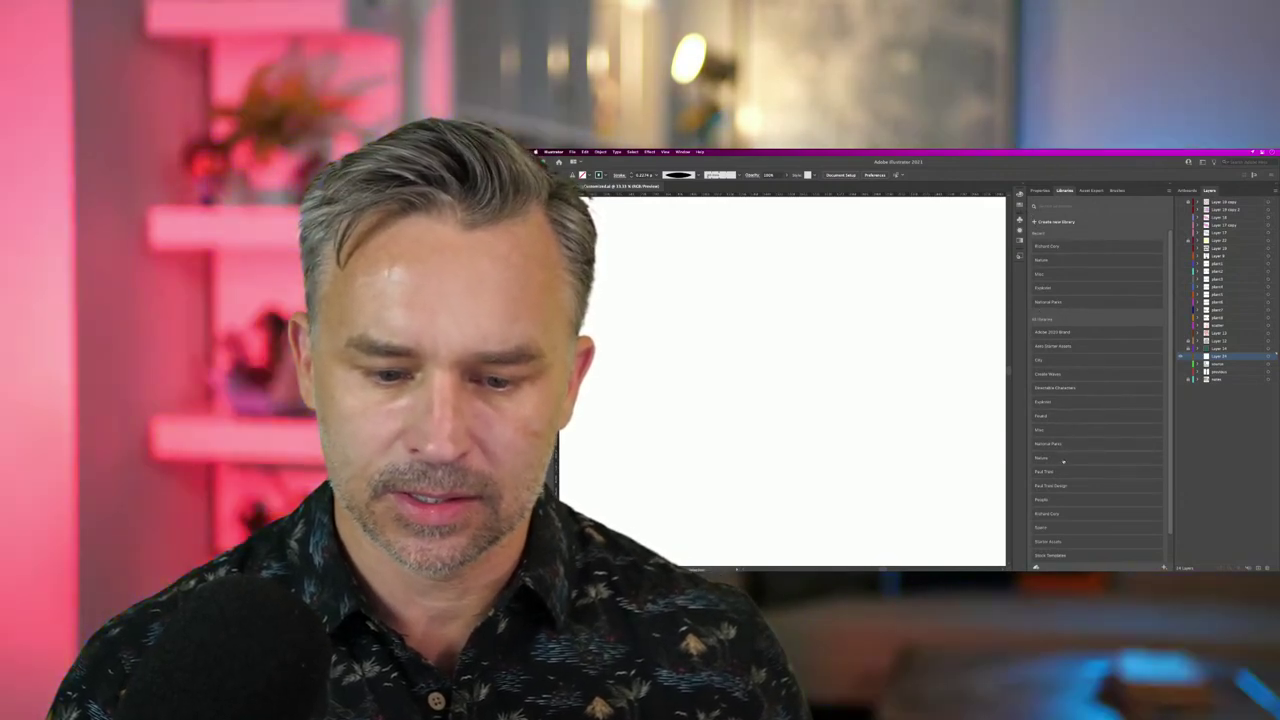
# Step: Place the photo of five long-stemmed flowers from the Nature library on the canvas, about 1512 by 1069 pt
pyautogui.click(1066, 428)
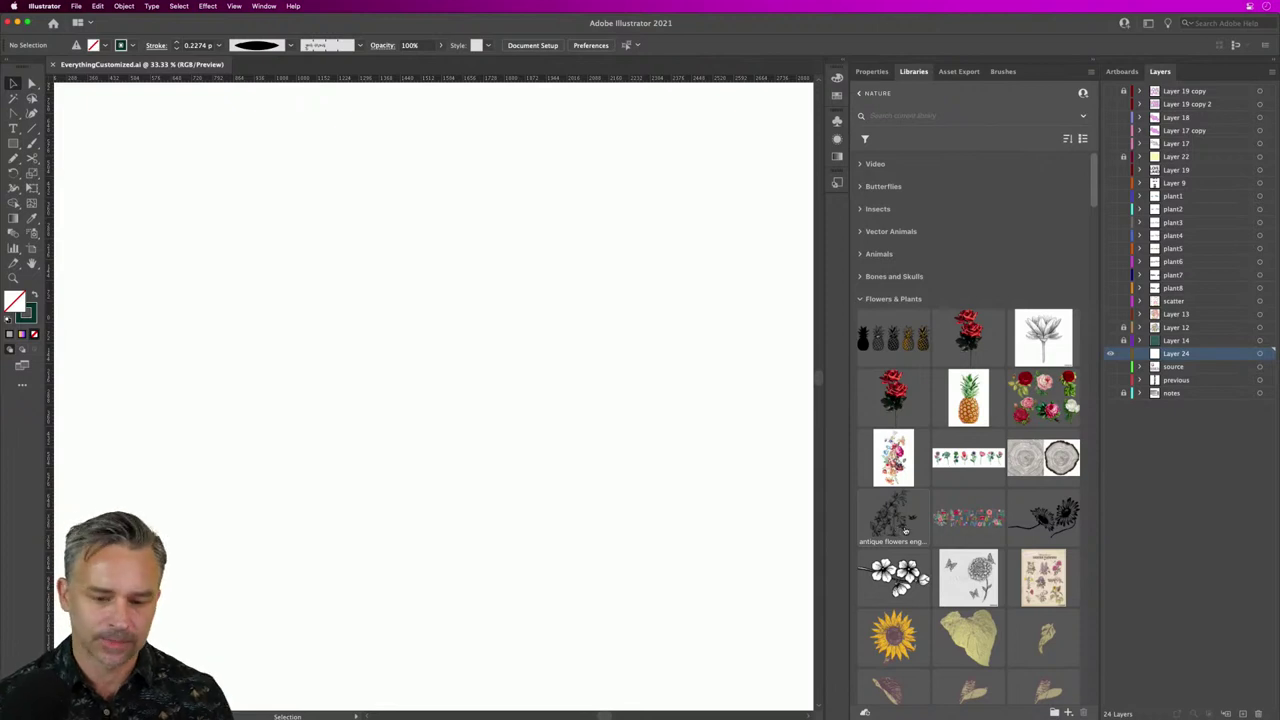
pyautogui.scroll(-10, 996, 382)
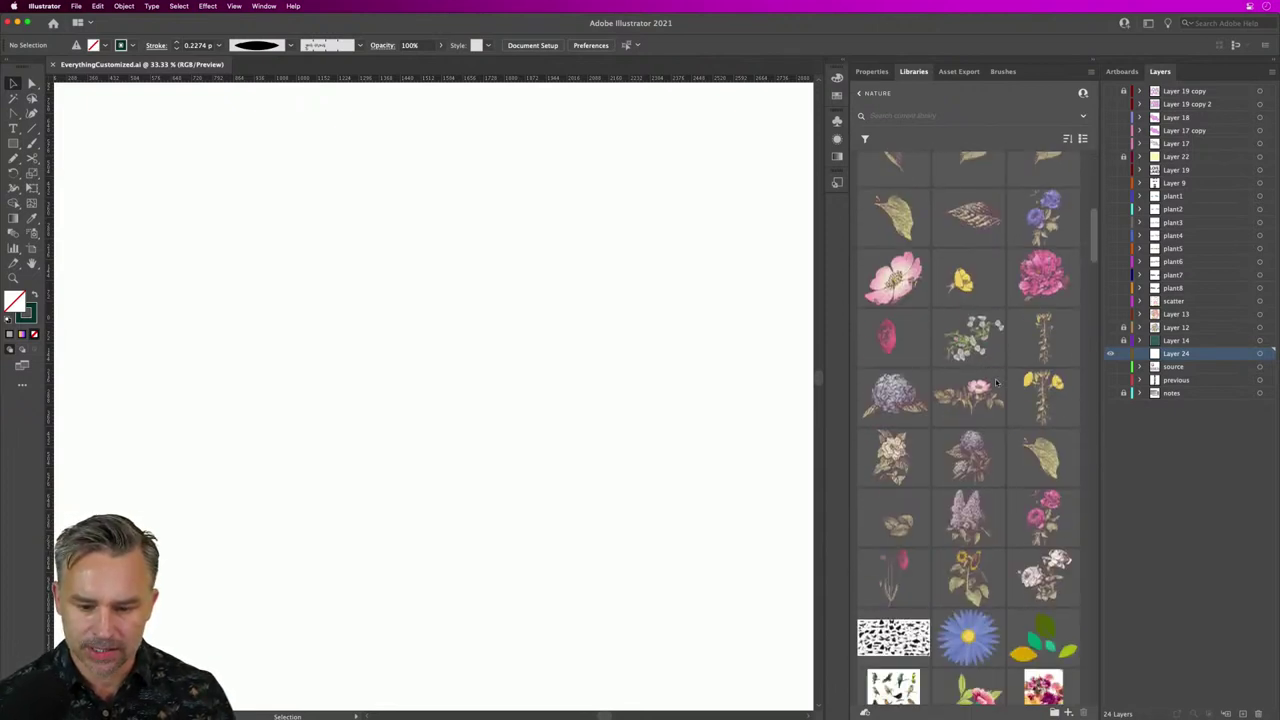
pyautogui.scroll(-13, 996, 382)
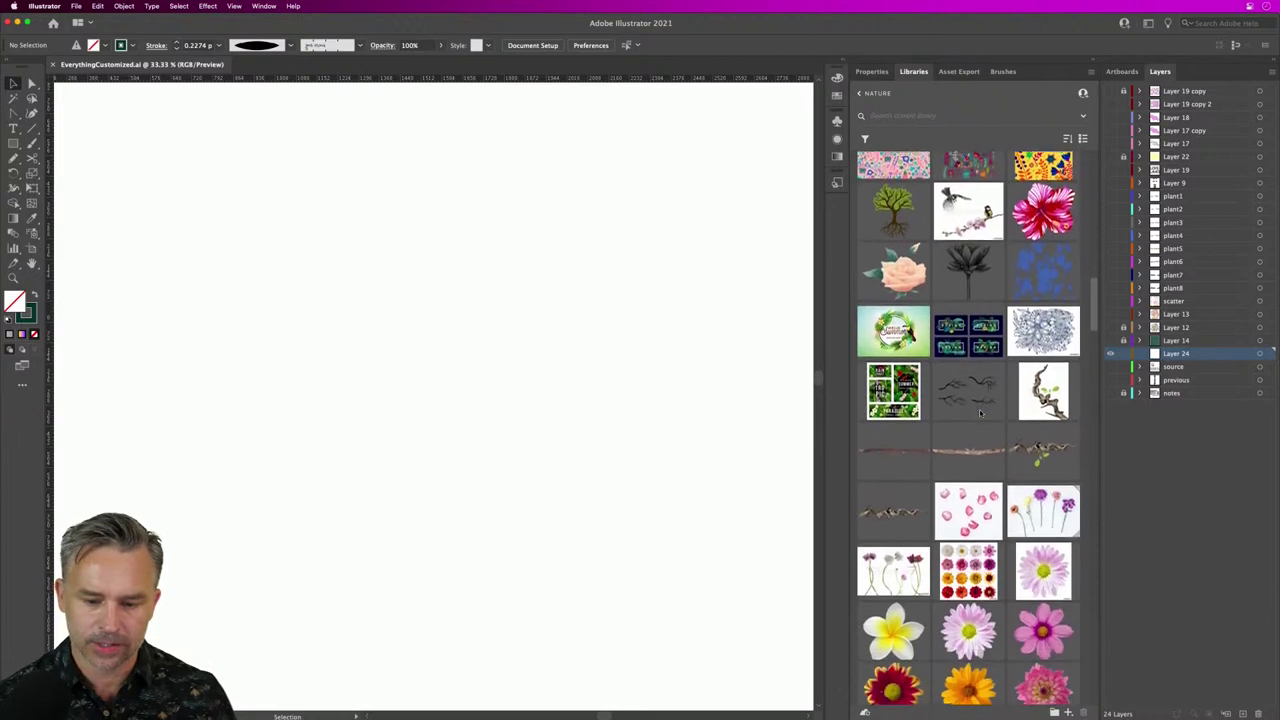
pyautogui.scroll(-3, 980, 412)
pyautogui.moveTo(1031, 403); pyautogui.dragTo(585, 600)
pyautogui.moveTo(394, 245); pyautogui.dragTo(611, 203)
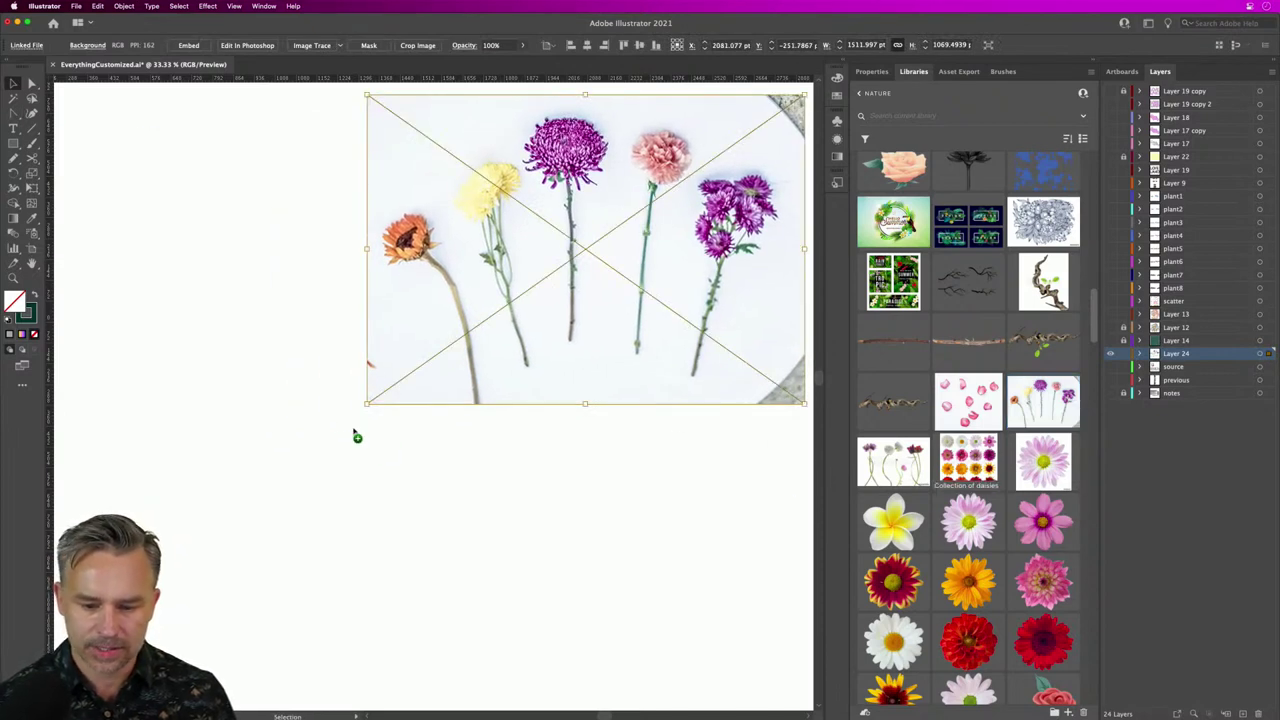
# Step: Place the Collection of daisies image about 1225 pt square below the photo, and the flowers on white background image about 1047 by 698 pt beside it
pyautogui.moveTo(355, 435); pyautogui.dragTo(666, 463)
pyautogui.scroll(-5, 900, 490)
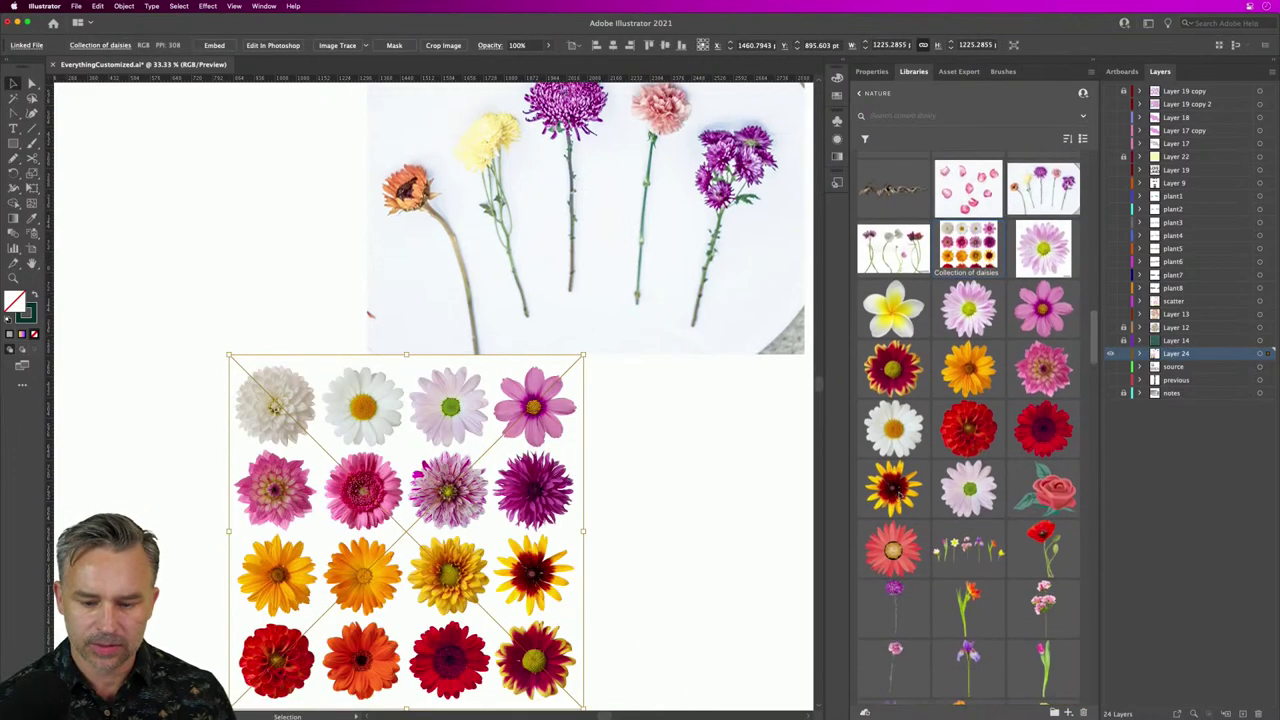
pyautogui.keyDown('shift'); pyautogui.click(551, 300); pyautogui.keyUp('shift')
pyautogui.scroll(3, 545, 305)
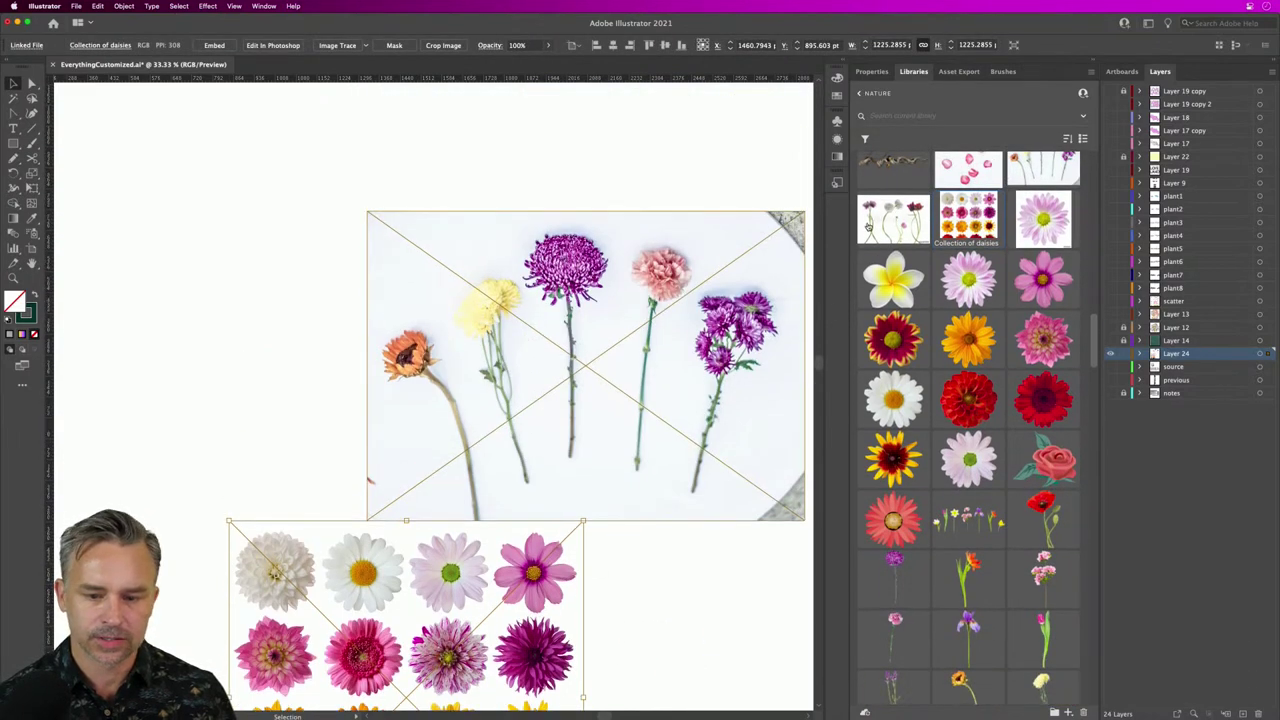
pyautogui.moveTo(868, 227); pyautogui.dragTo(366, 457)
# Step: Place Green Branch2 about 608 by 447 pt and the olive branch about 613 by 397 pt above the flower images
pyautogui.scroll(-5, 902, 416)
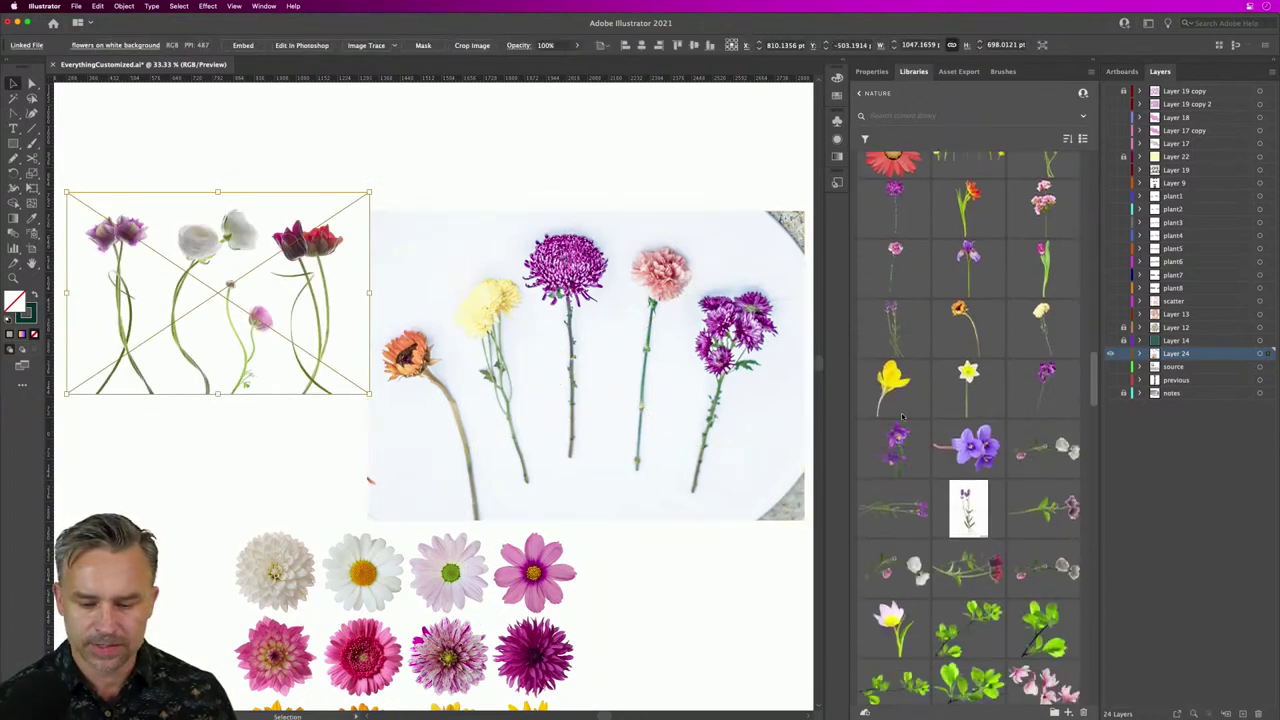
pyautogui.scroll(-5, 902, 416)
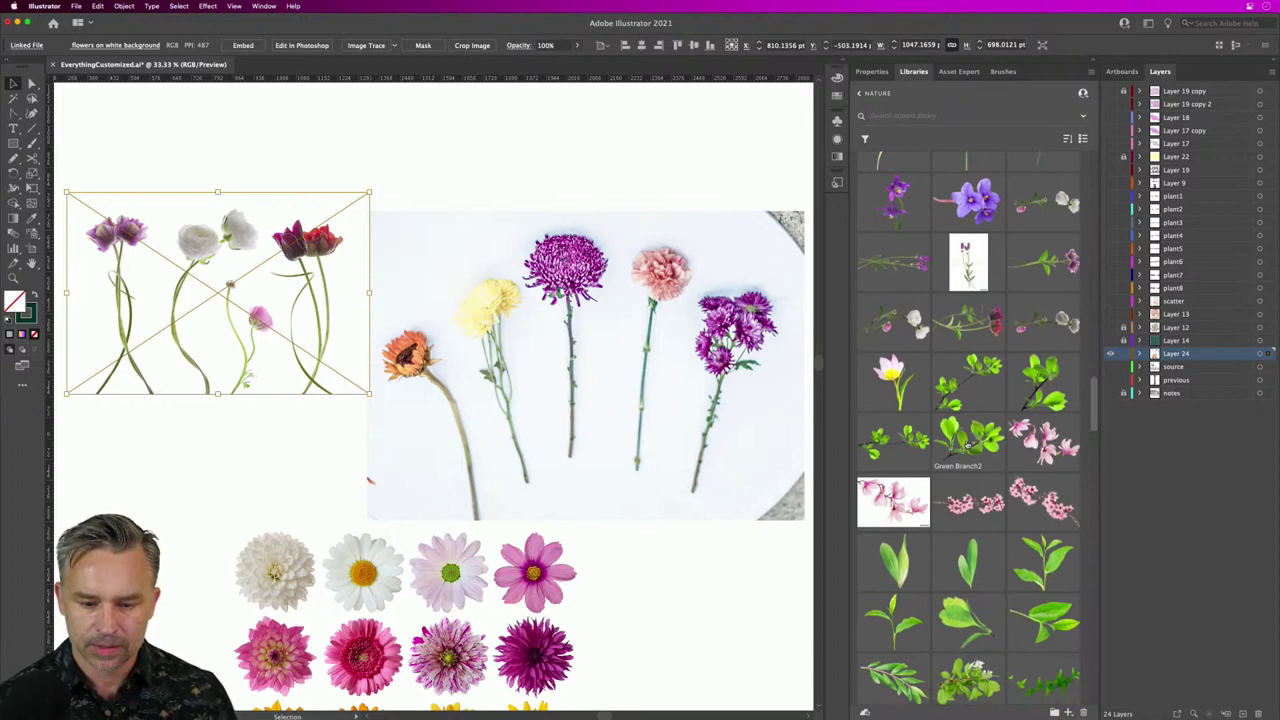
pyautogui.moveTo(893, 437); pyautogui.dragTo(418, 107)
pyautogui.moveTo(417, 106); pyautogui.dragTo(593, 236)
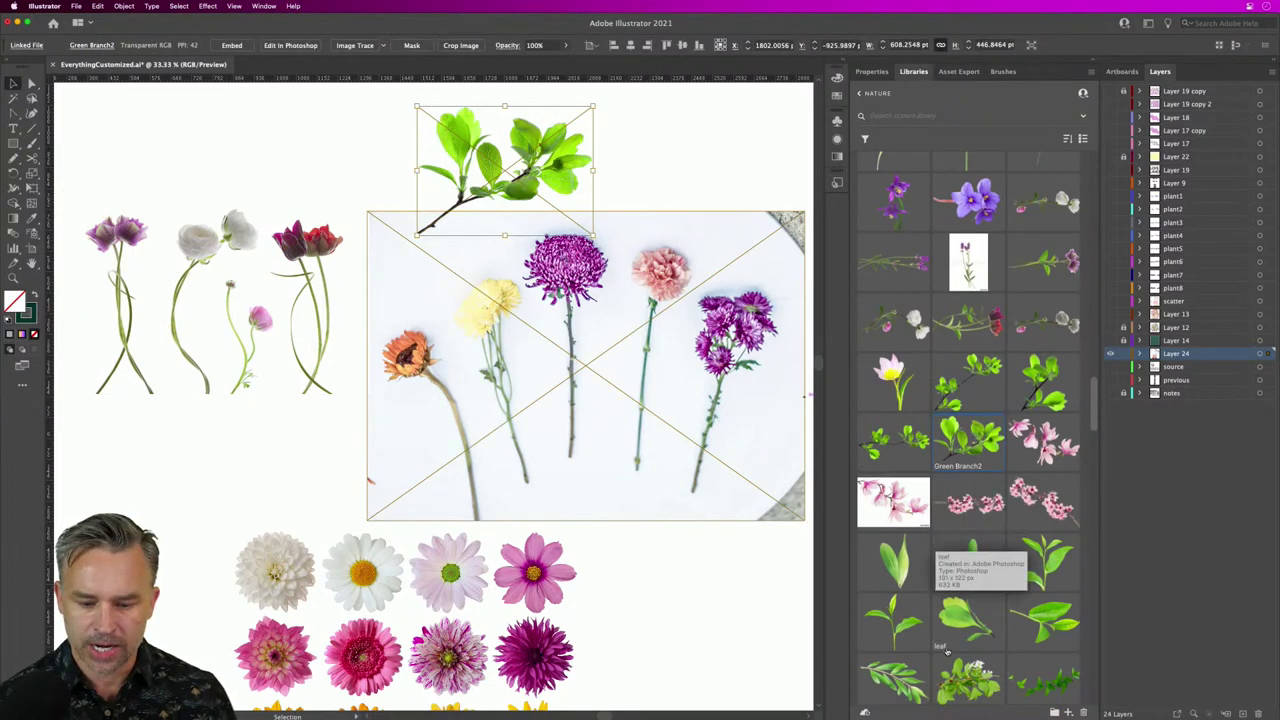
pyautogui.moveTo(884, 678); pyautogui.dragTo(355, 218)
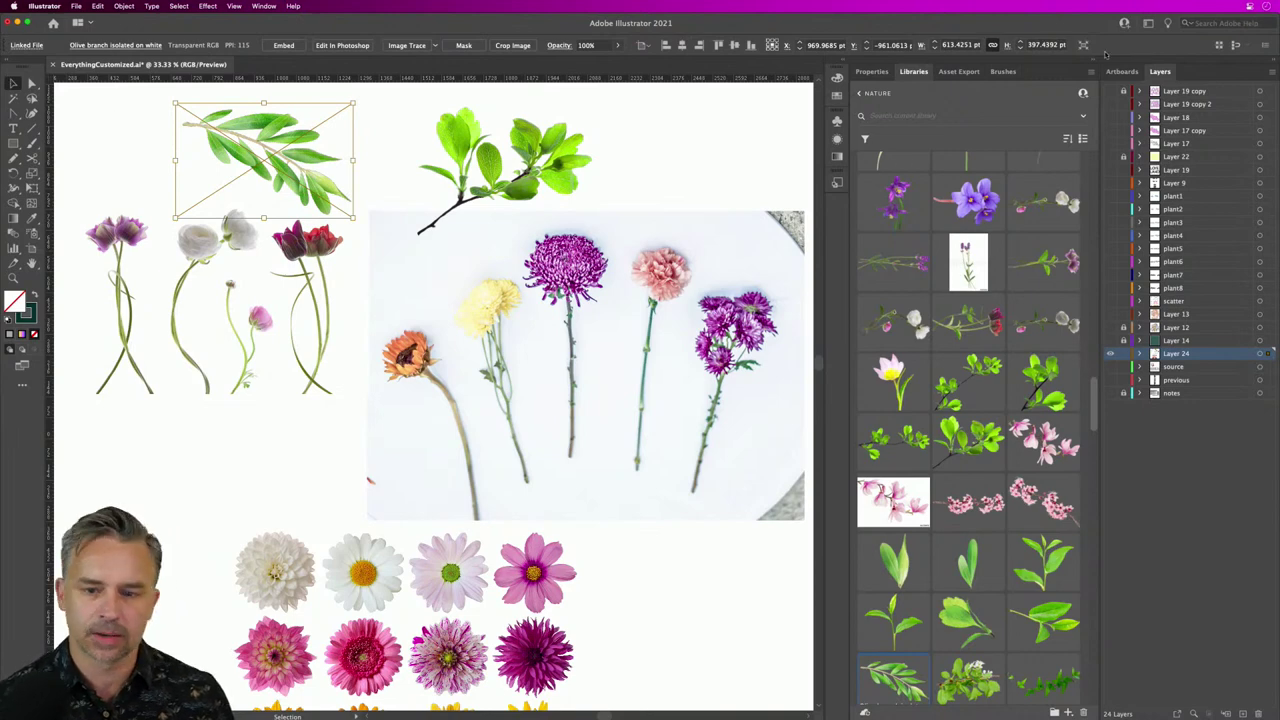
# Step: Shift all five placed images slightly to the right and embed them, flattening layers to a single image
pyautogui.press('super+minus')
pyautogui.click(837, 120)
pyautogui.click(659, 133)
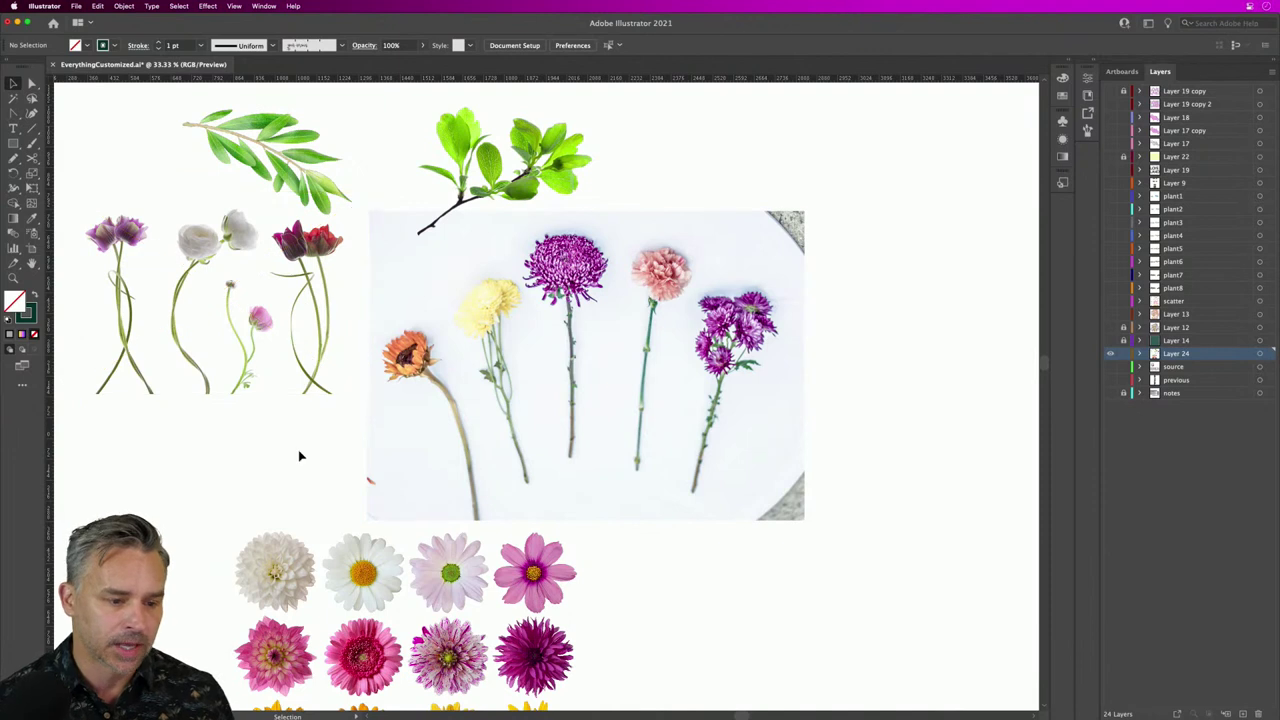
pyautogui.moveTo(124, 133); pyautogui.dragTo(664, 611)
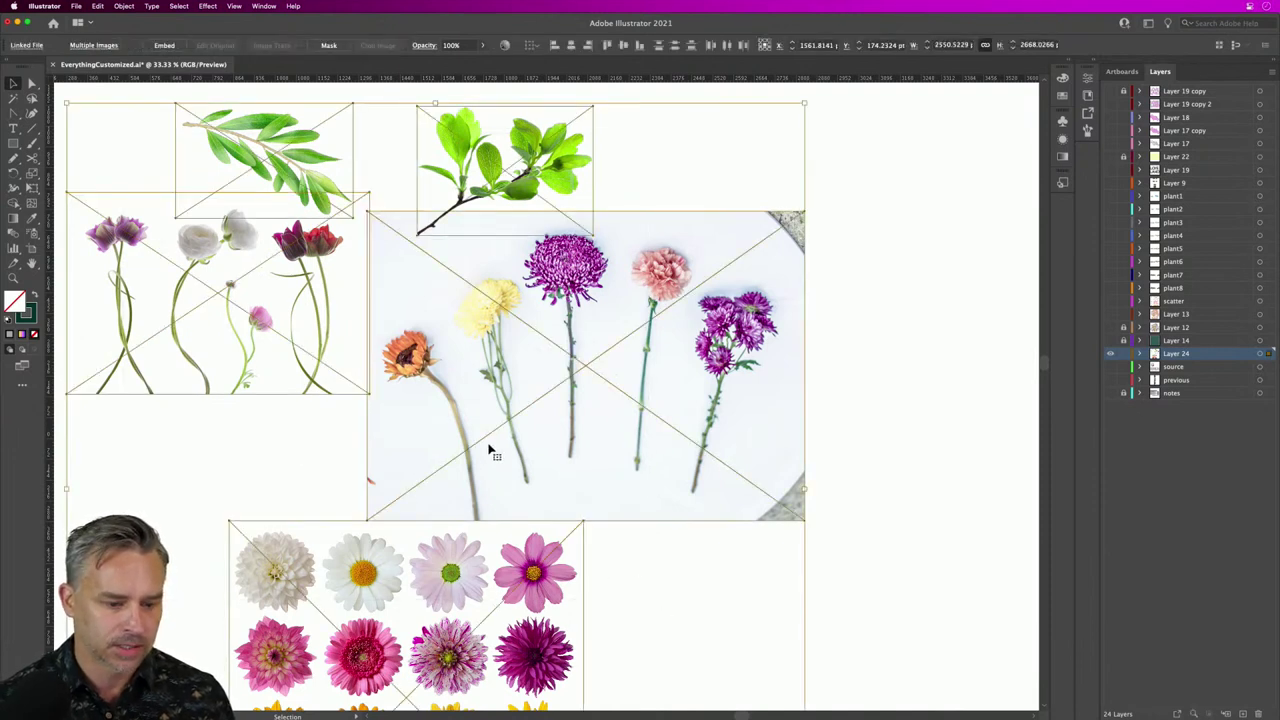
pyautogui.moveTo(491, 449); pyautogui.dragTo(518, 453)
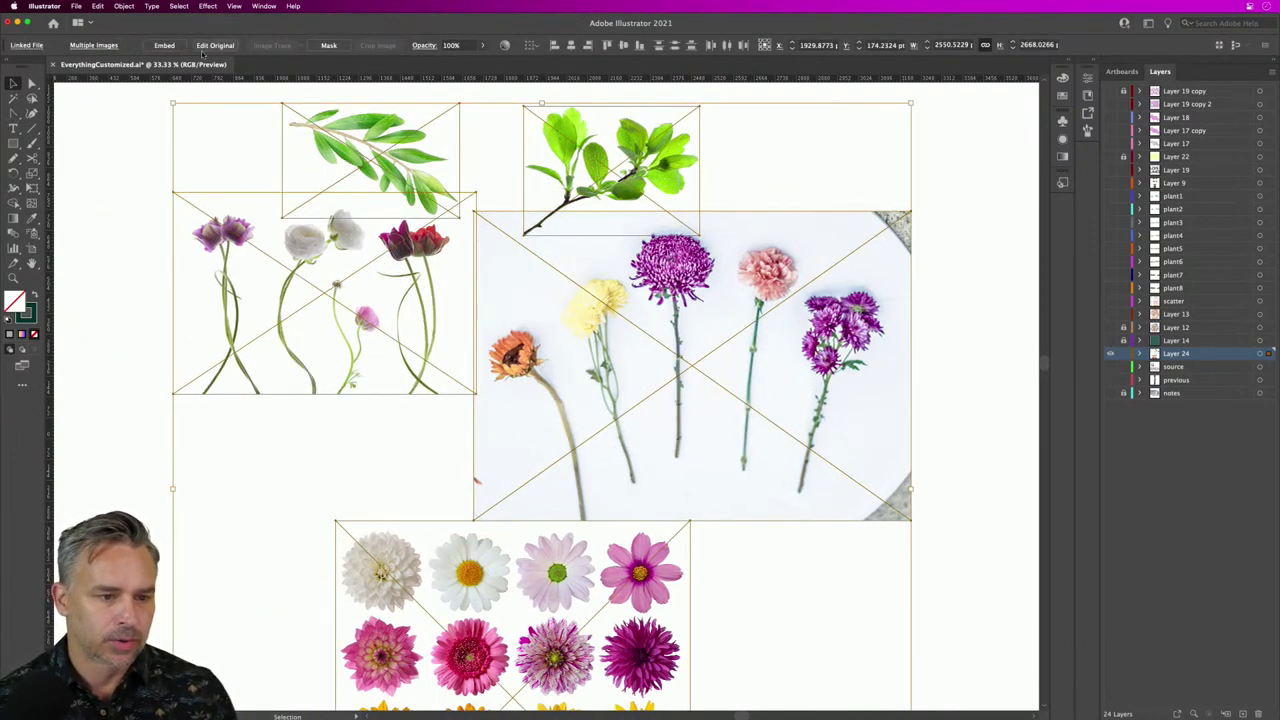
pyautogui.click(160, 46)
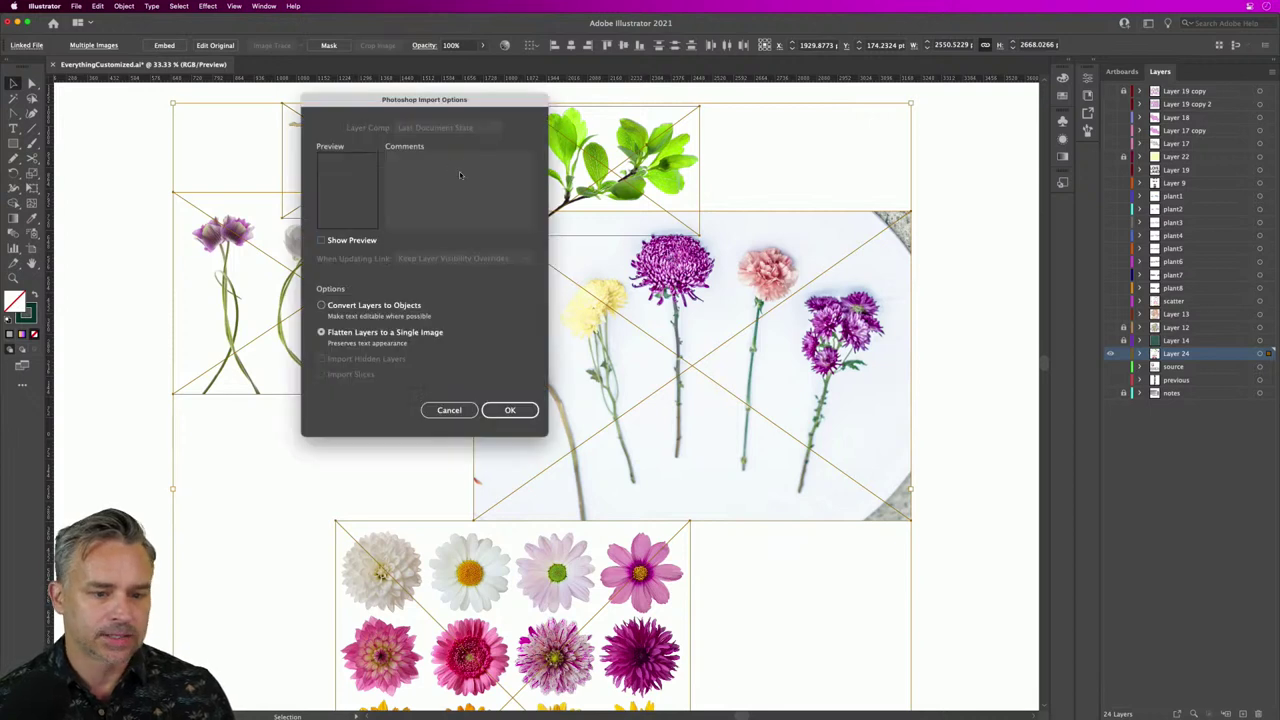
pyautogui.click(505, 411)
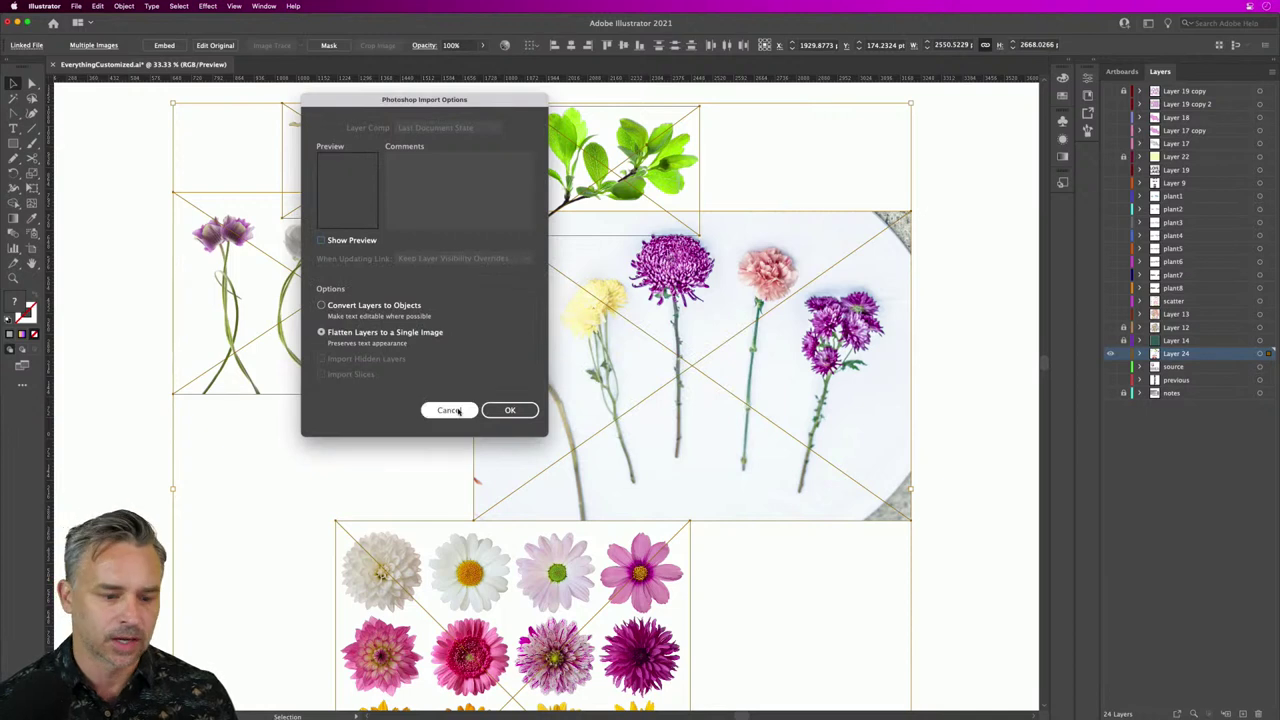
pyautogui.click(509, 410)
# Step: Spread out the embedded images, moving the flower photo right, the curved-stem flowers down, and both green branches down and left
pyautogui.click(767, 133)
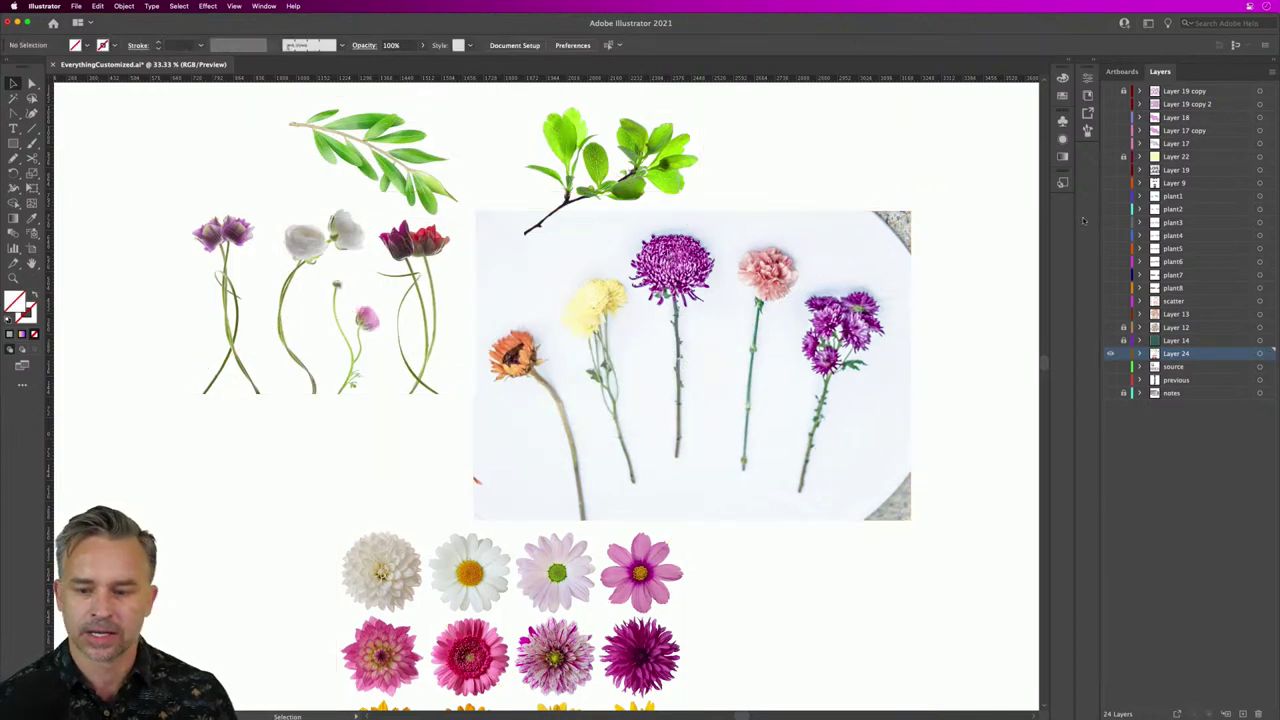
pyautogui.moveTo(747, 257); pyautogui.dragTo(832, 265)
pyautogui.moveTo(410, 325); pyautogui.dragTo(473, 438)
pyautogui.moveTo(325, 136); pyautogui.dragTo(180, 223)
pyautogui.moveTo(567, 160); pyautogui.dragTo(395, 212)
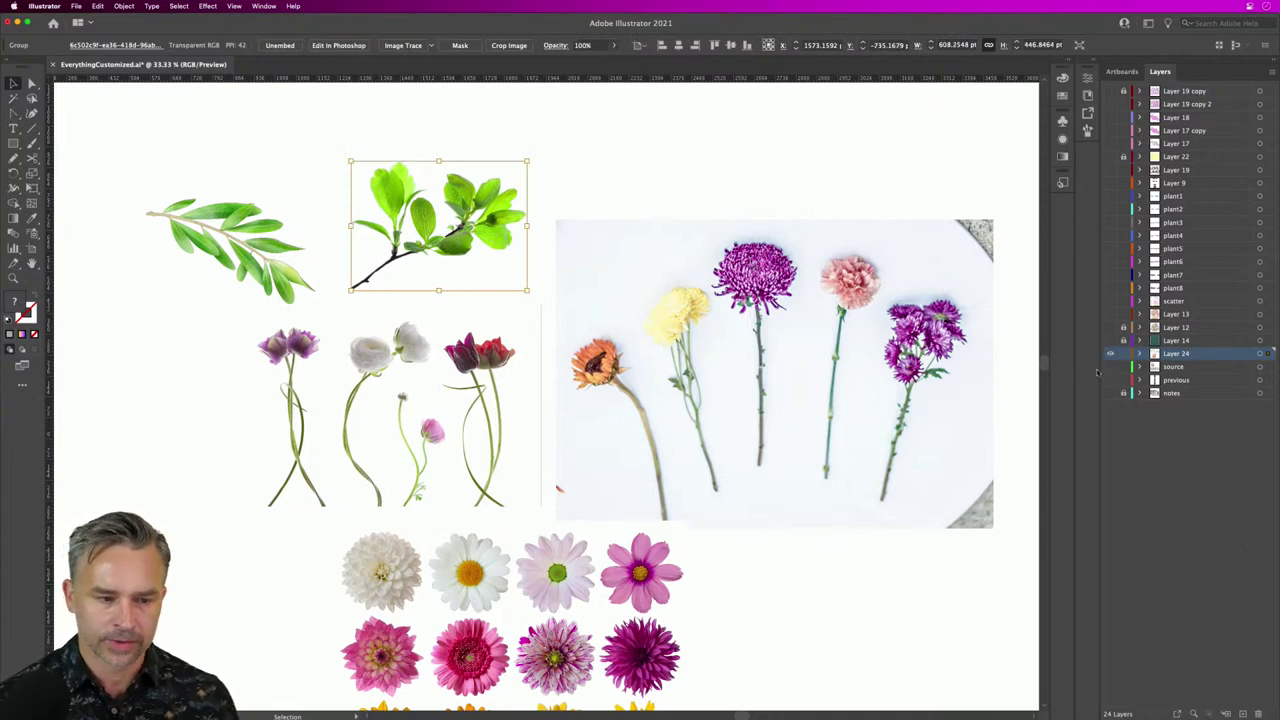
# Step: Add a new layer above Layer 24 and lock Layer 24
pyautogui.click(1242, 714)
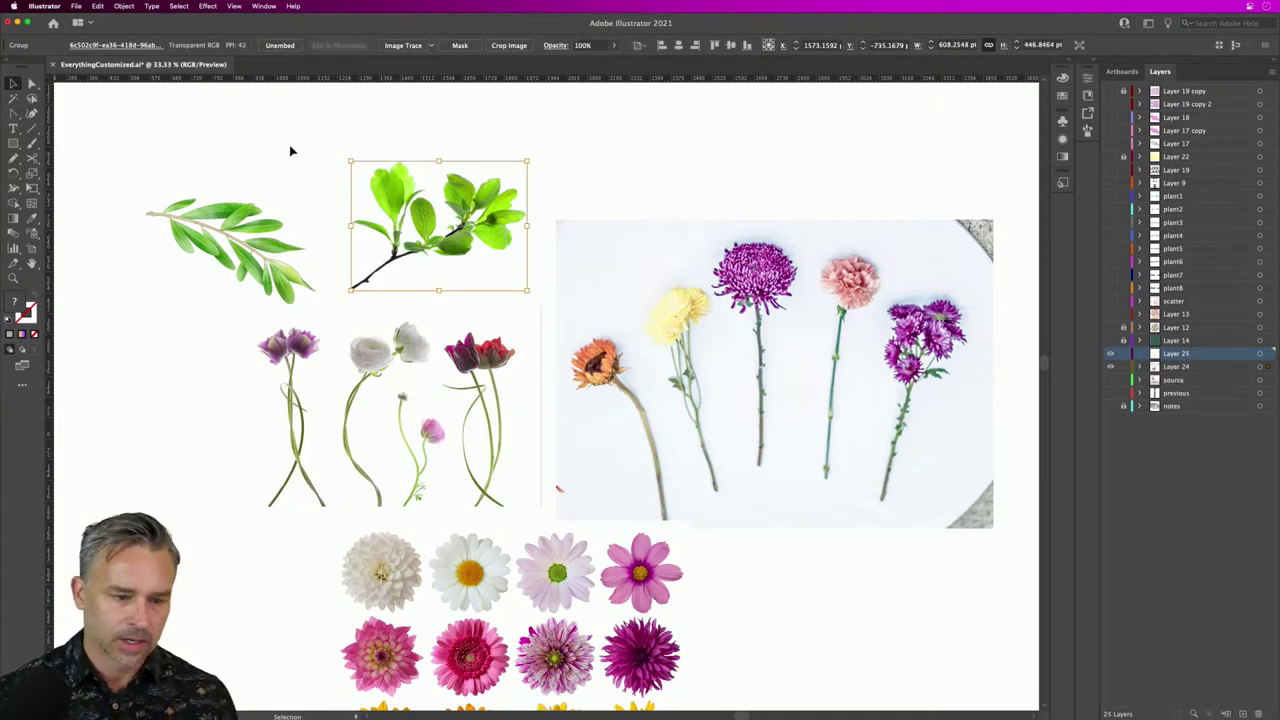
pyautogui.click(1122, 367)
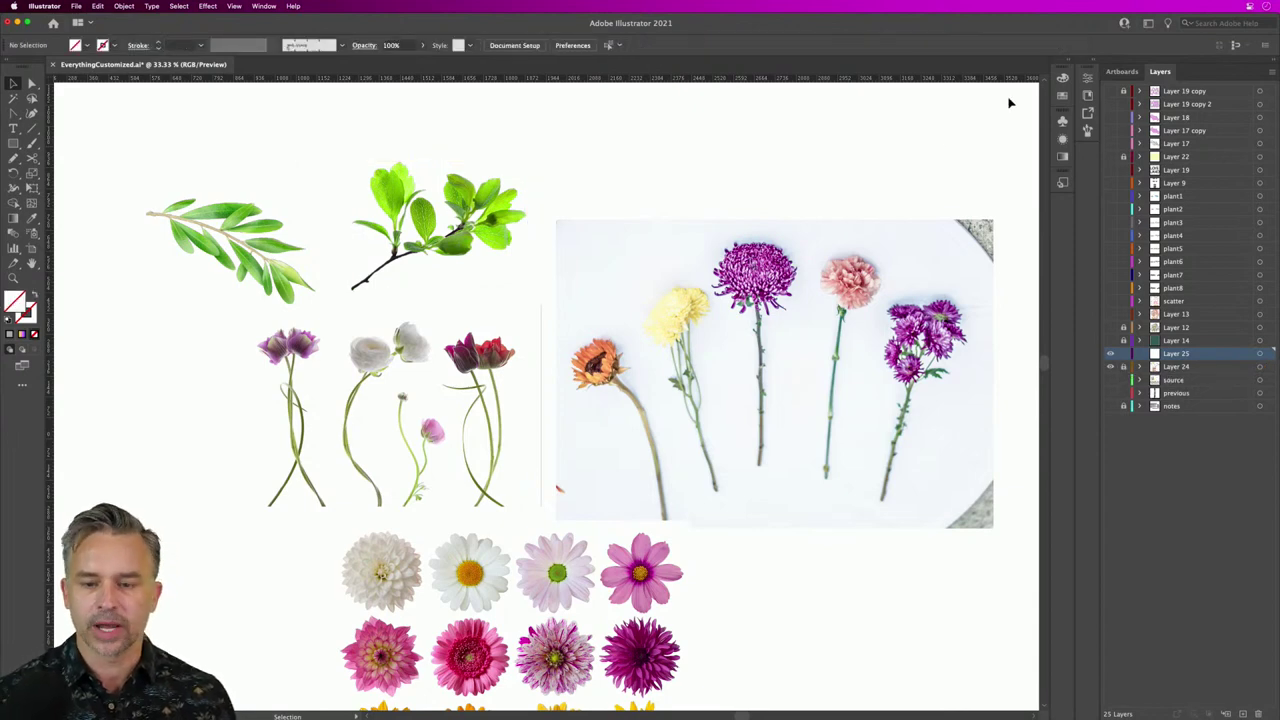
# Step: Search the Nature library for "bird" and place the flock of black birds over the flower photo, about 1261 by 607 pt
pyautogui.click(1094, 59)
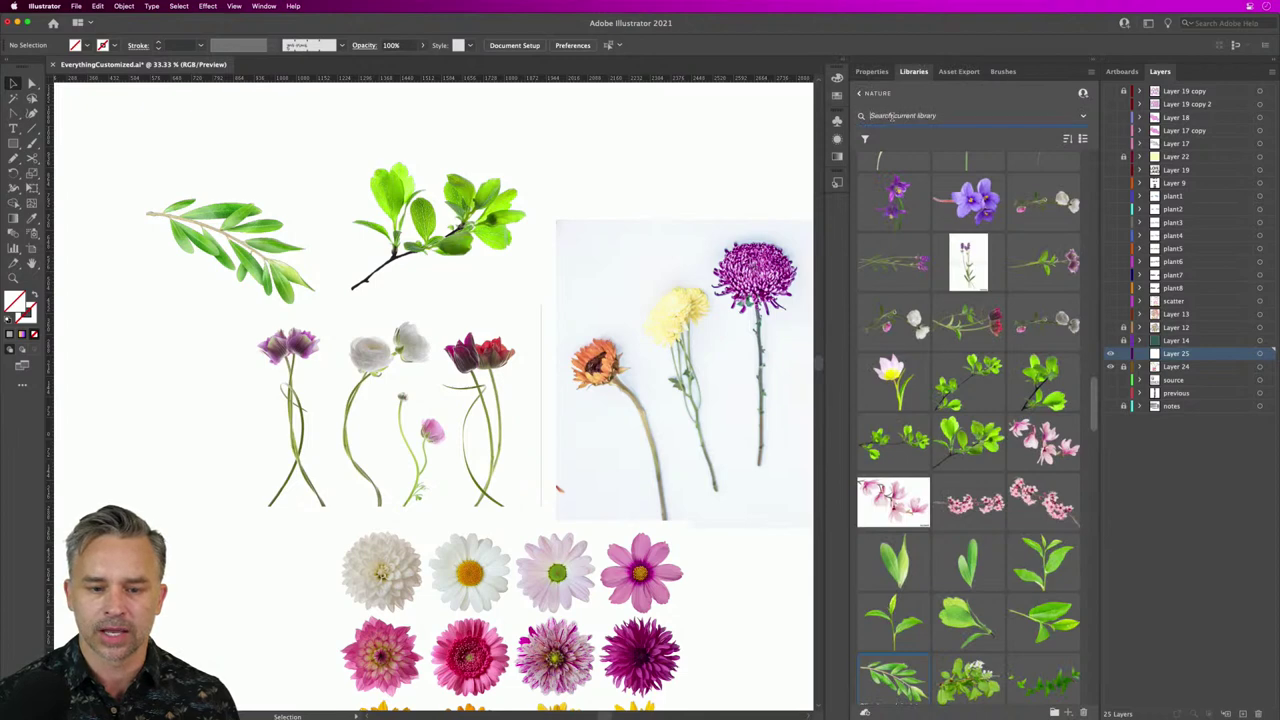
pyautogui.click(889, 116)
pyautogui.write('bird')
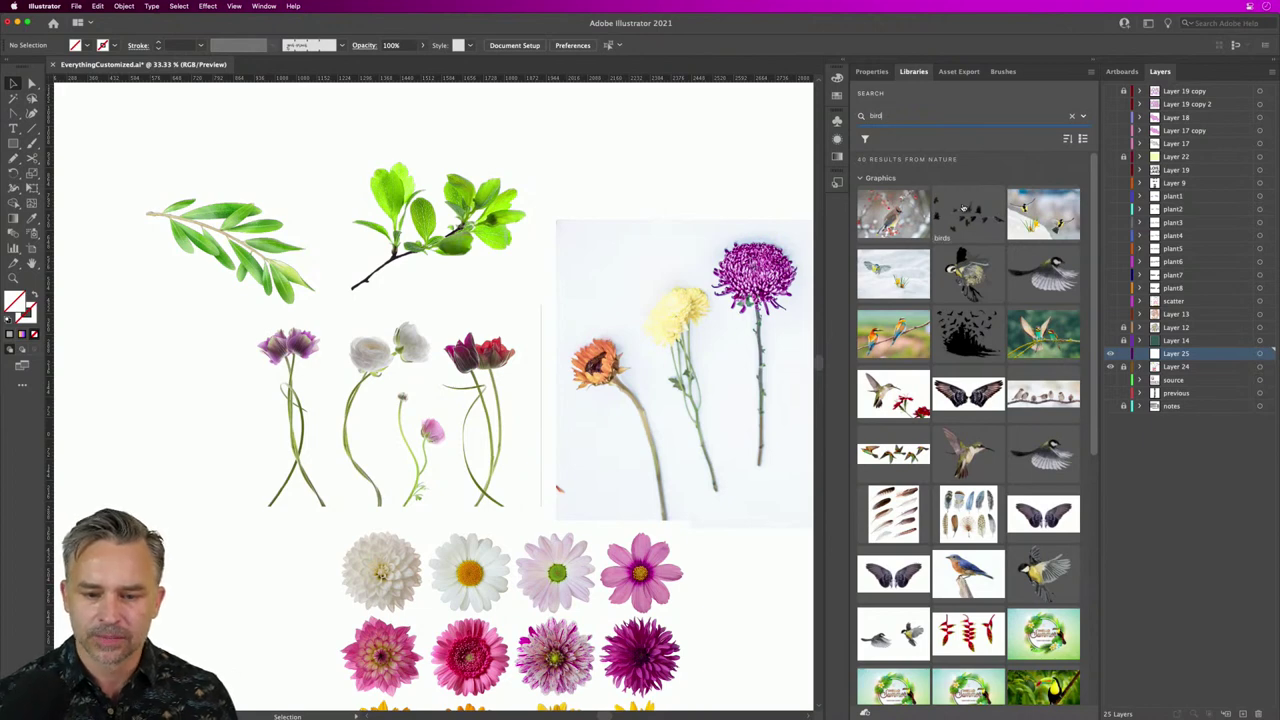
pyautogui.moveTo(955, 214); pyautogui.dragTo(757, 345)
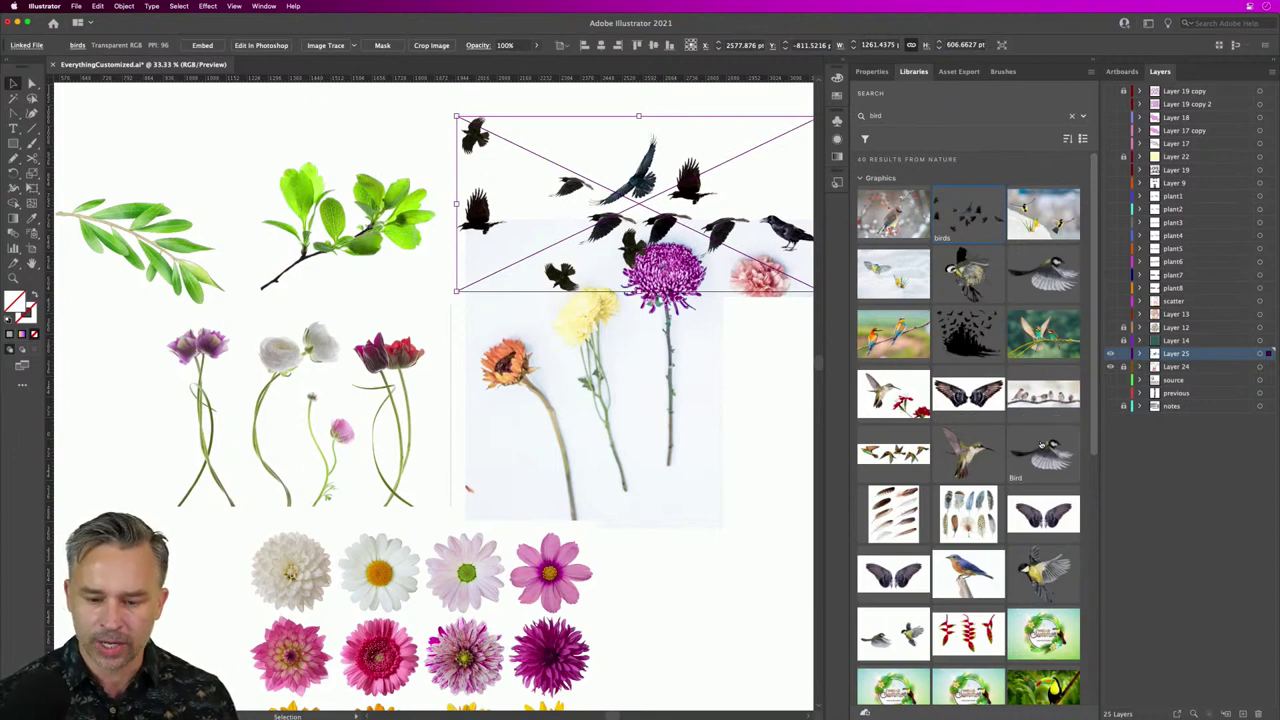
# Step: Place the single flying Bird image about 947 by 483 pt and move it beside the daisies, below the flower photo
pyautogui.moveTo(1041, 444); pyautogui.dragTo(423, 143)
pyautogui.moveTo(309, 108); pyautogui.dragTo(585, 248)
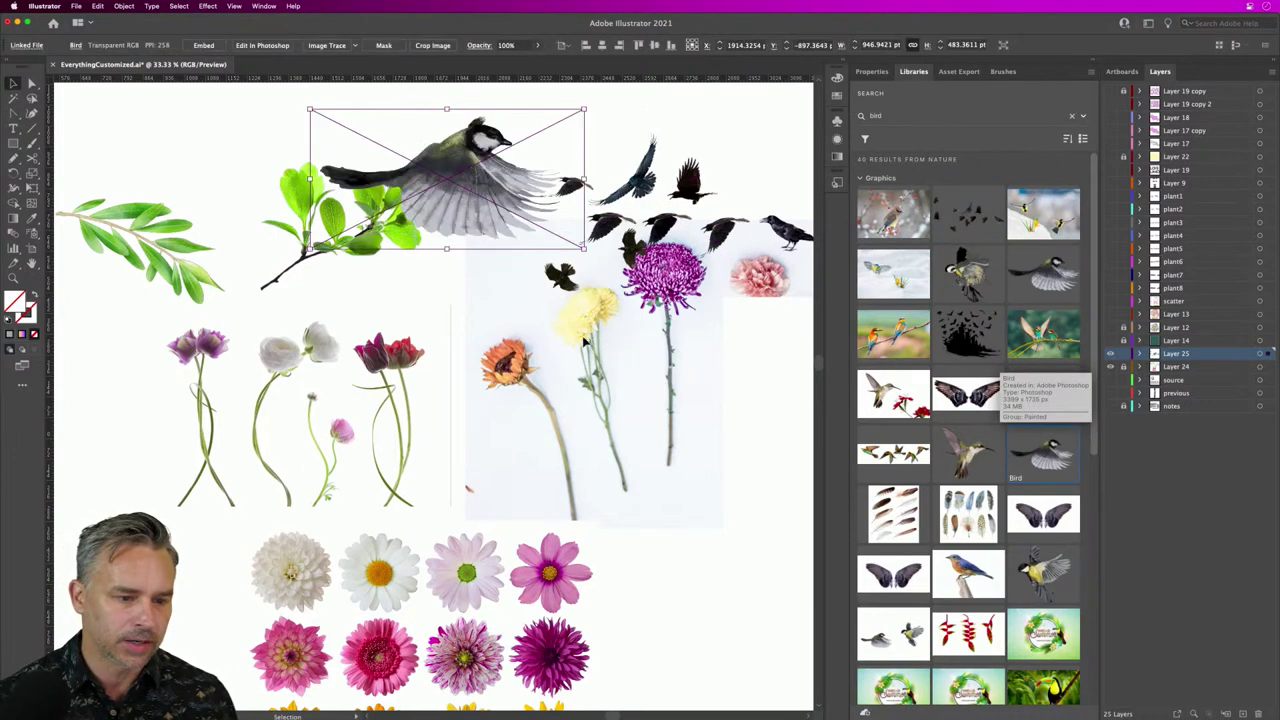
pyautogui.moveTo(404, 159); pyautogui.dragTo(677, 571)
pyautogui.click(603, 250)
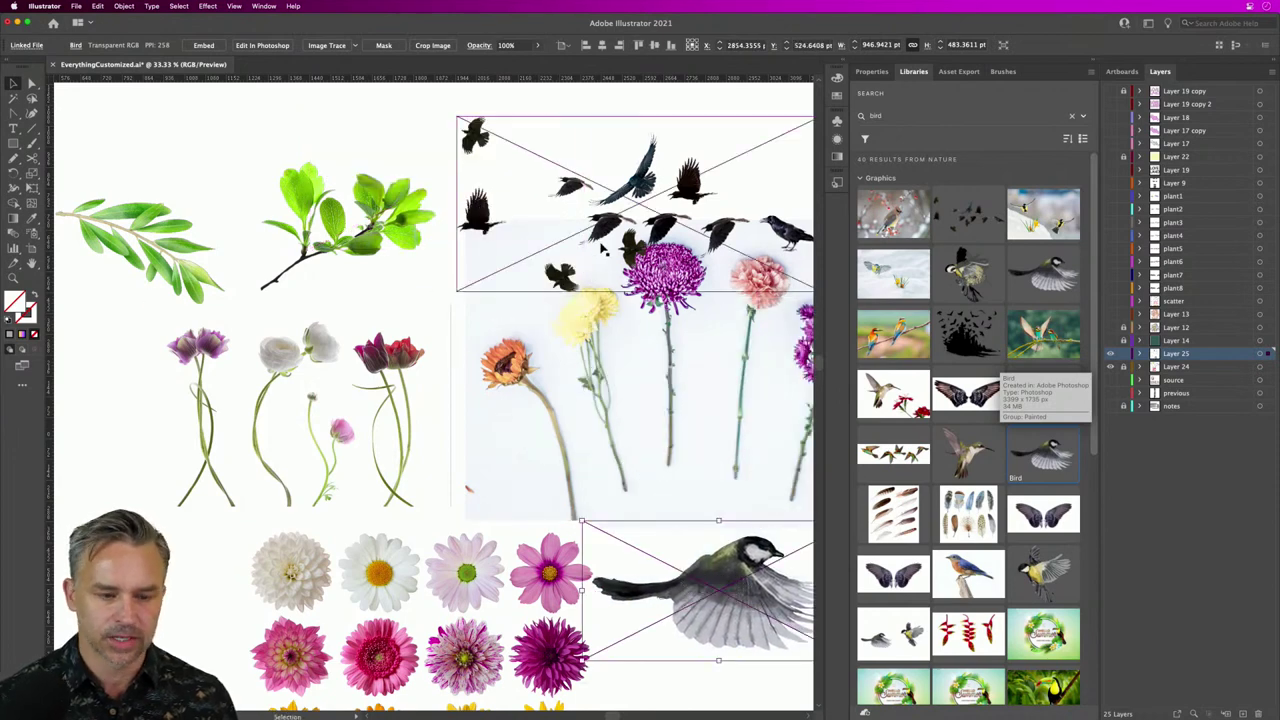
# Step: Place the set of bird photographs about 785 by 868 pt and move it to the left of the curved-stem flowers
pyautogui.scroll(-4, 940, 480)
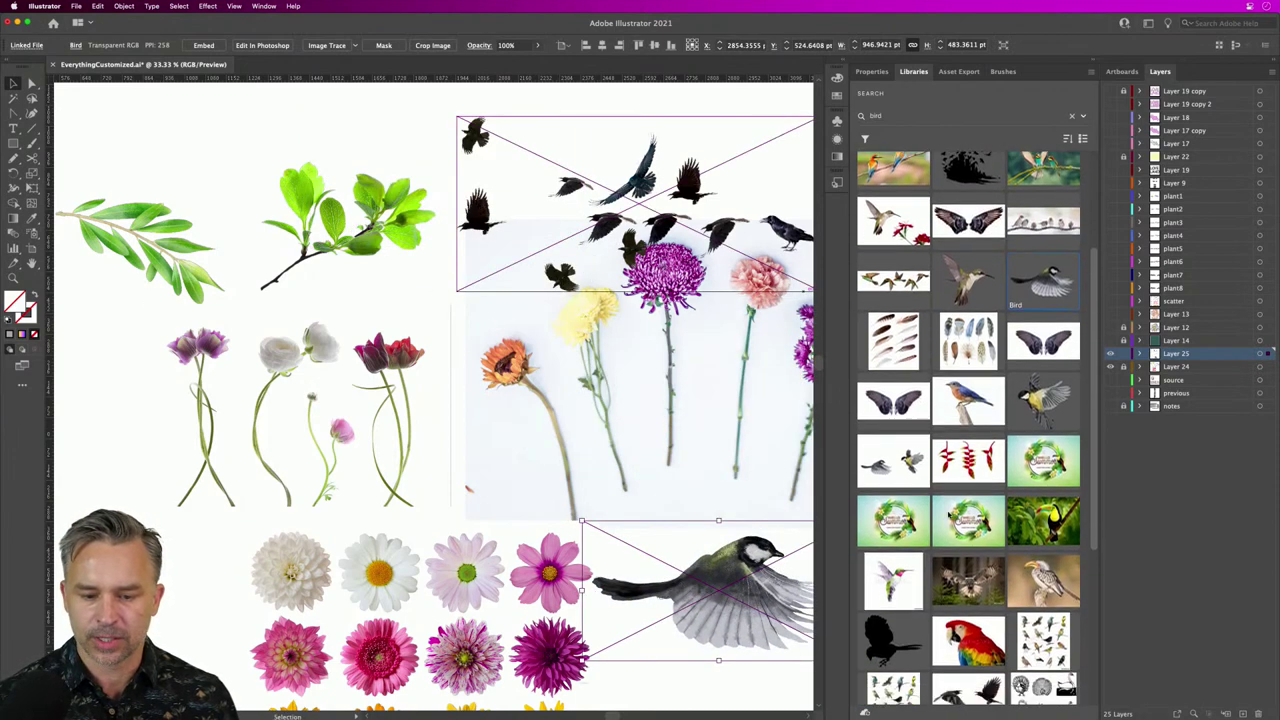
pyautogui.scroll(-1, 948, 516)
pyautogui.scroll(-3, 952, 514)
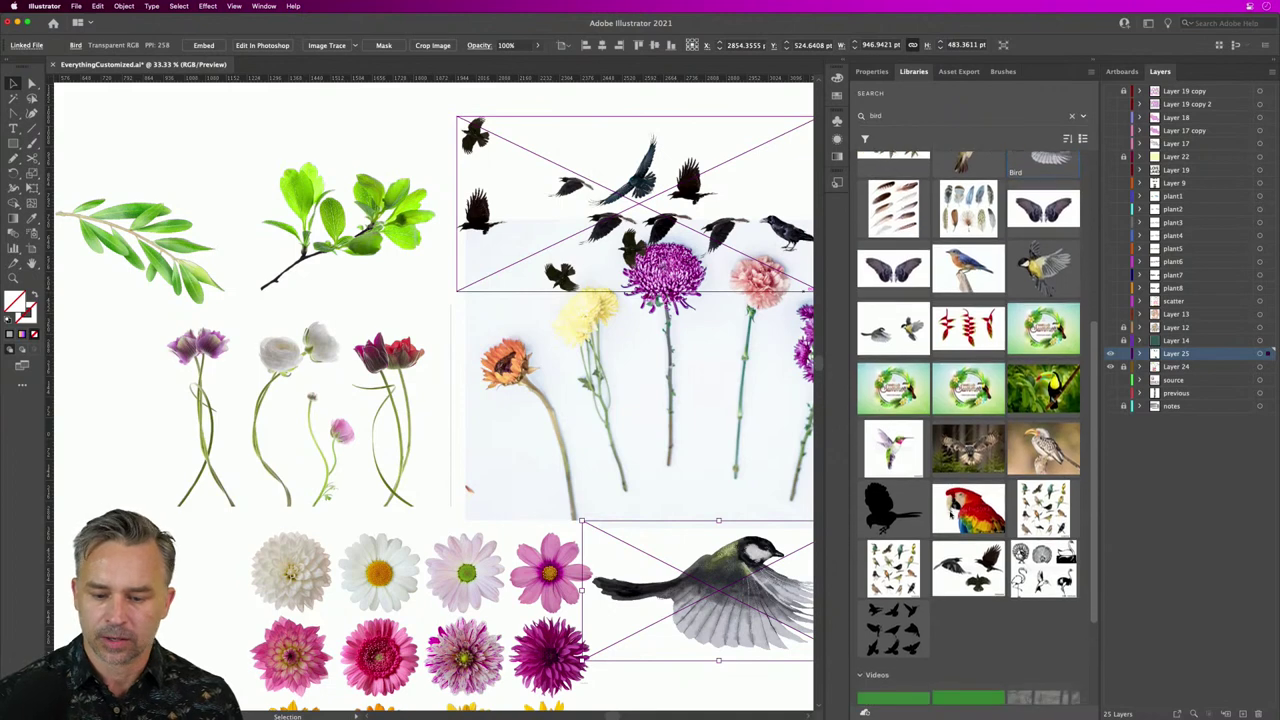
pyautogui.moveTo(1040, 508); pyautogui.dragTo(270, 684)
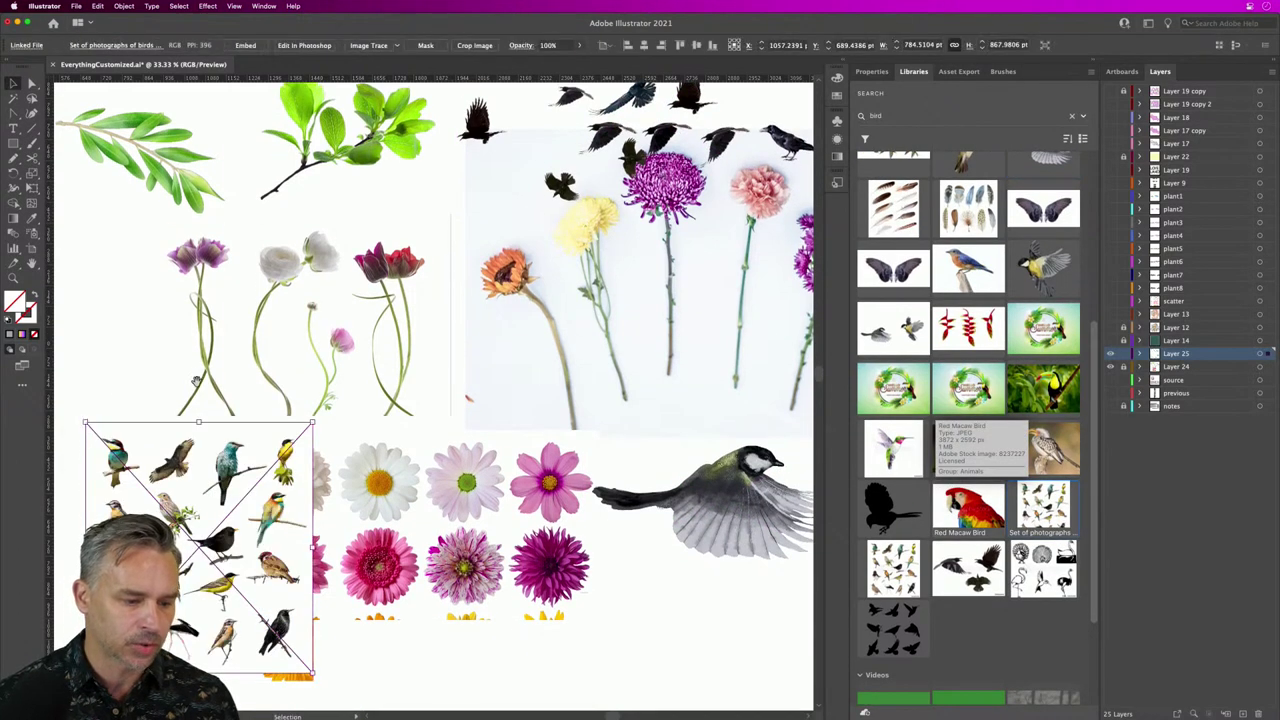
pyautogui.hscroll(-5, 430, 400)
pyautogui.moveTo(318, 512); pyautogui.dragTo(143, 355)
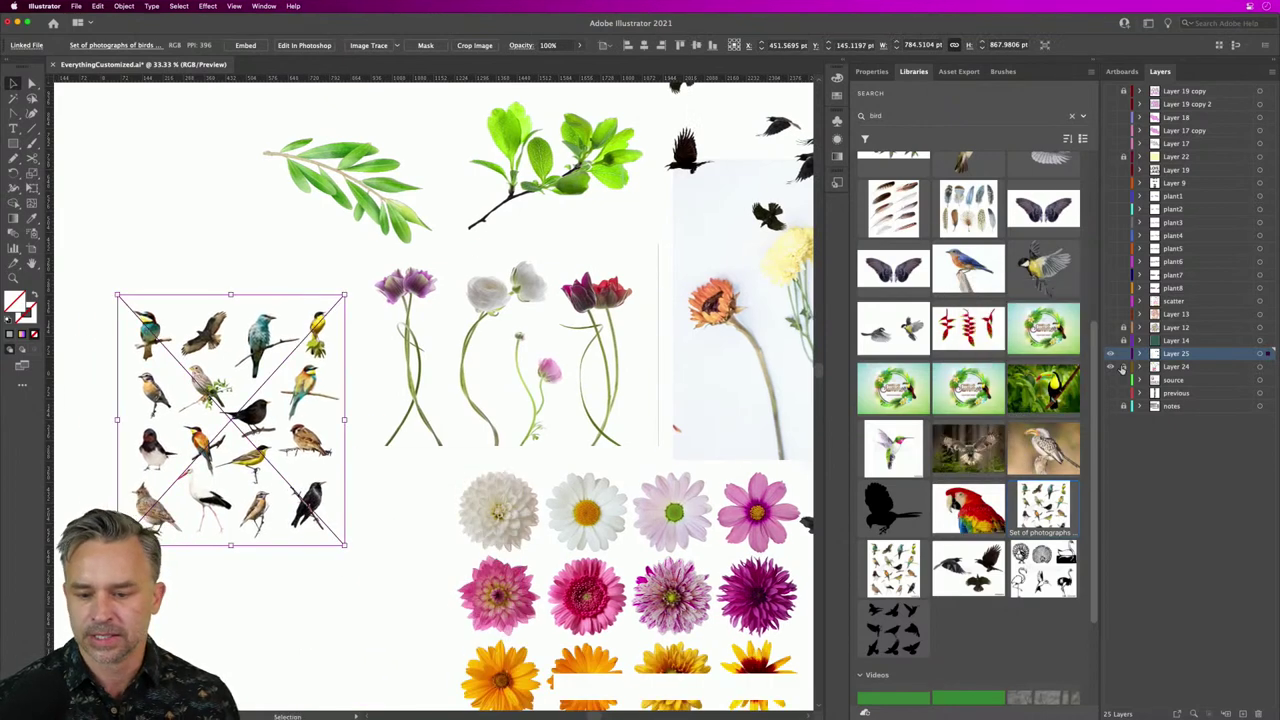
# Step: Embed the three placed bird images, flattening layers to a single image
pyautogui.hscroll(5, 600, 300)
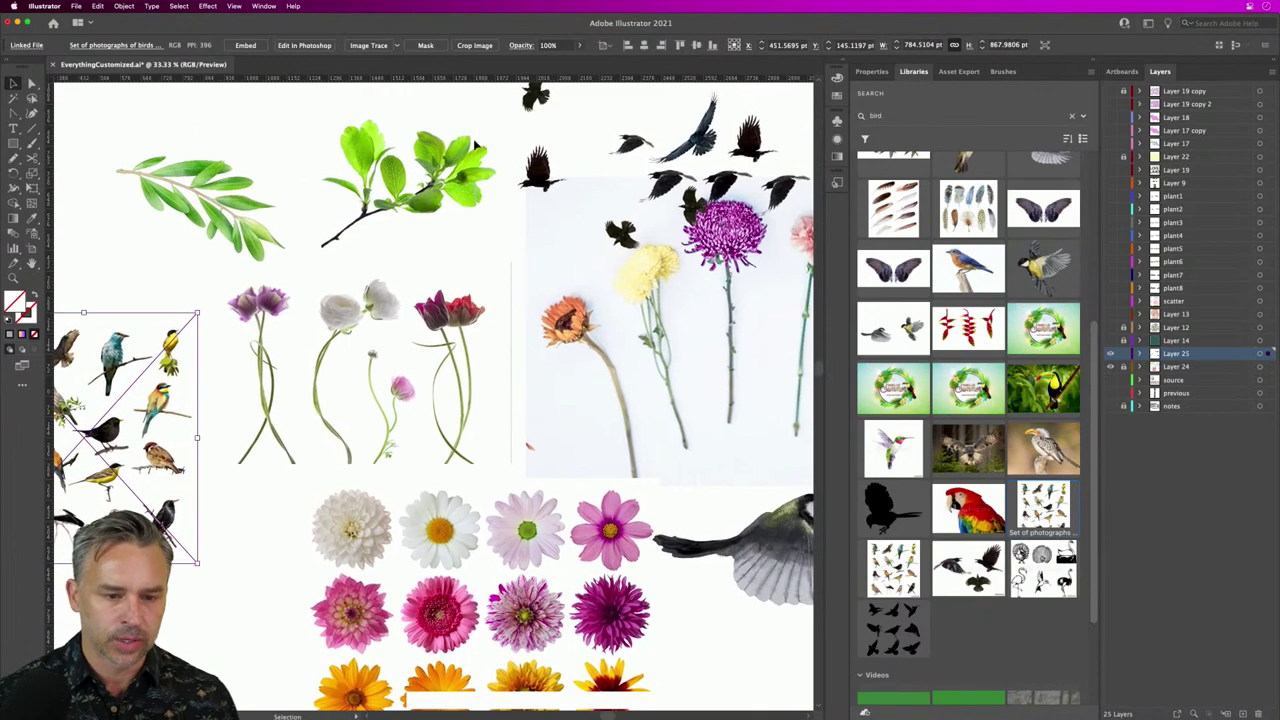
pyautogui.keyDown('shift'); pyautogui.click(740, 545); pyautogui.keyUp('shift')
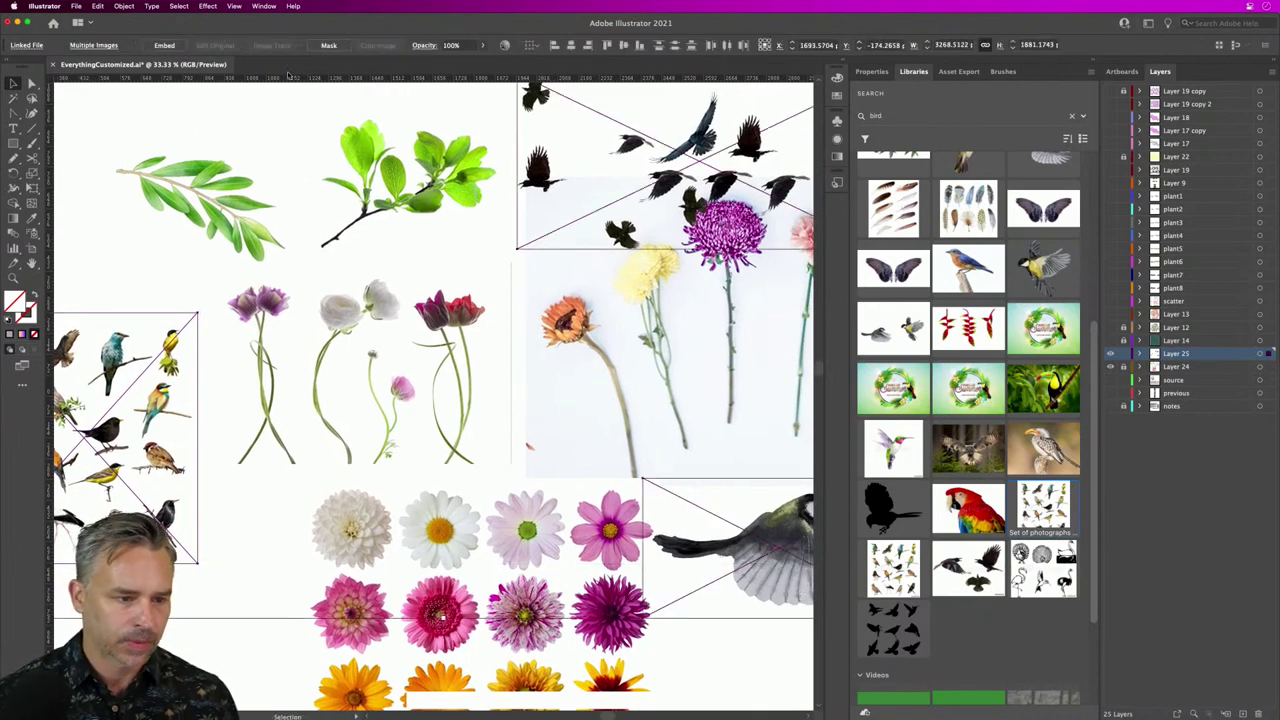
pyautogui.click(164, 45)
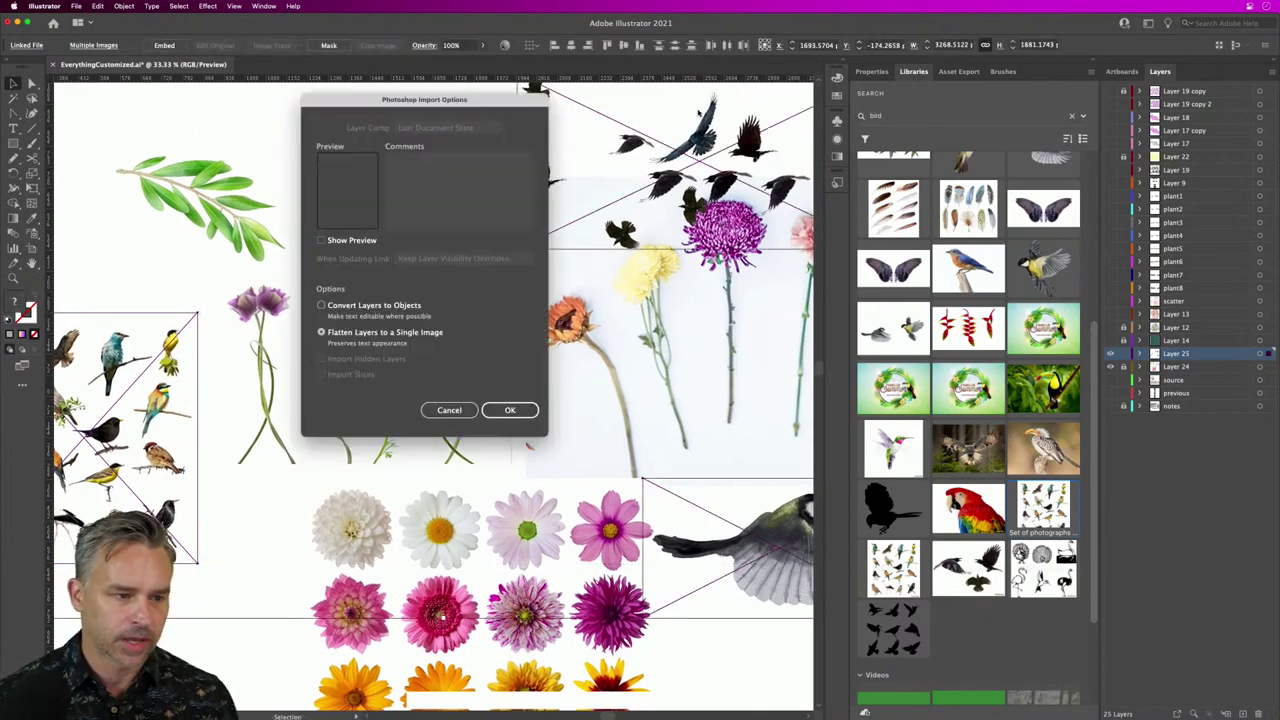
pyautogui.click(509, 410)
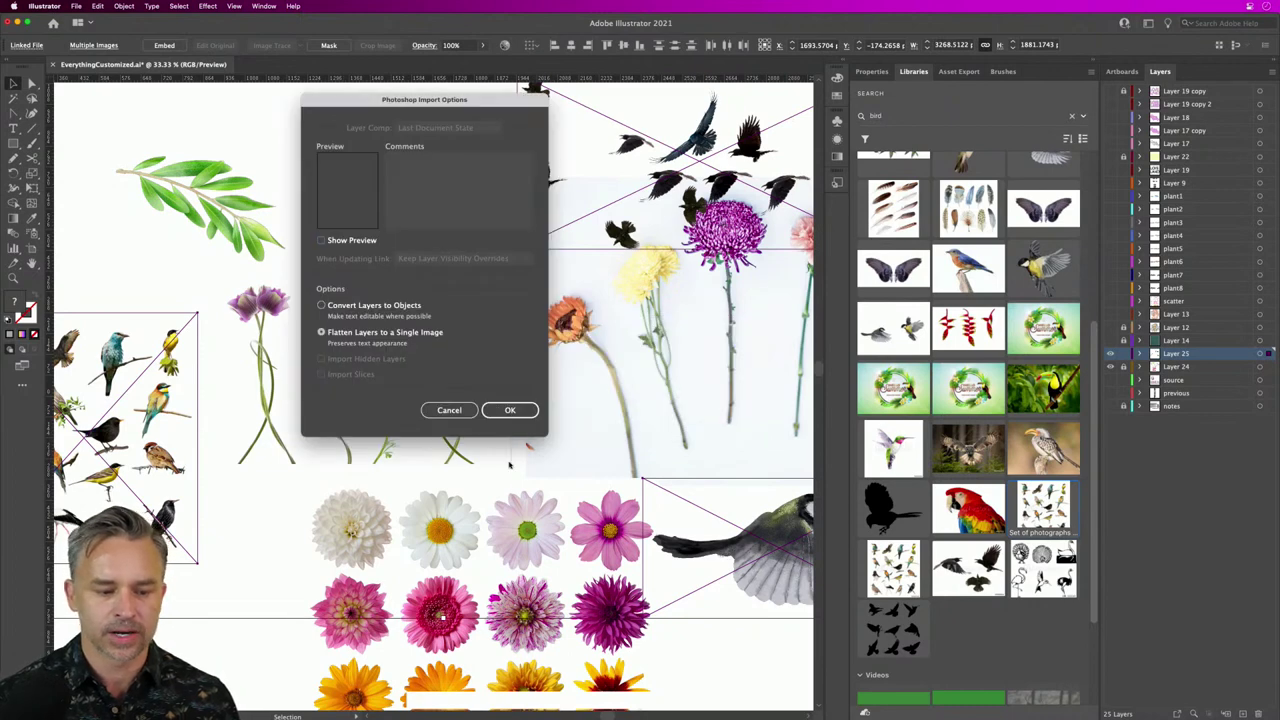
pyautogui.click(509, 410)
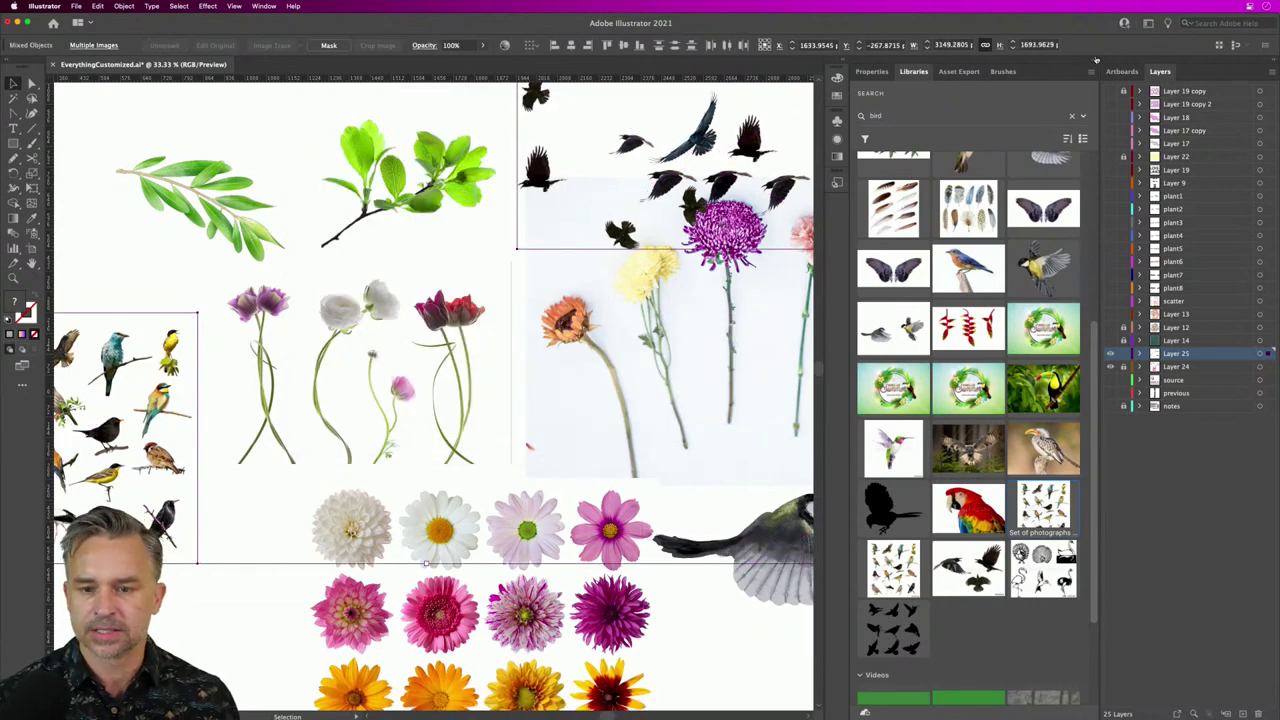
# Step: Move the flock of black birds up into the empty space above the flower photo
pyautogui.click(1095, 60)
pyautogui.scroll(4, 578, 158)
pyautogui.hscroll(-4, 578, 158)
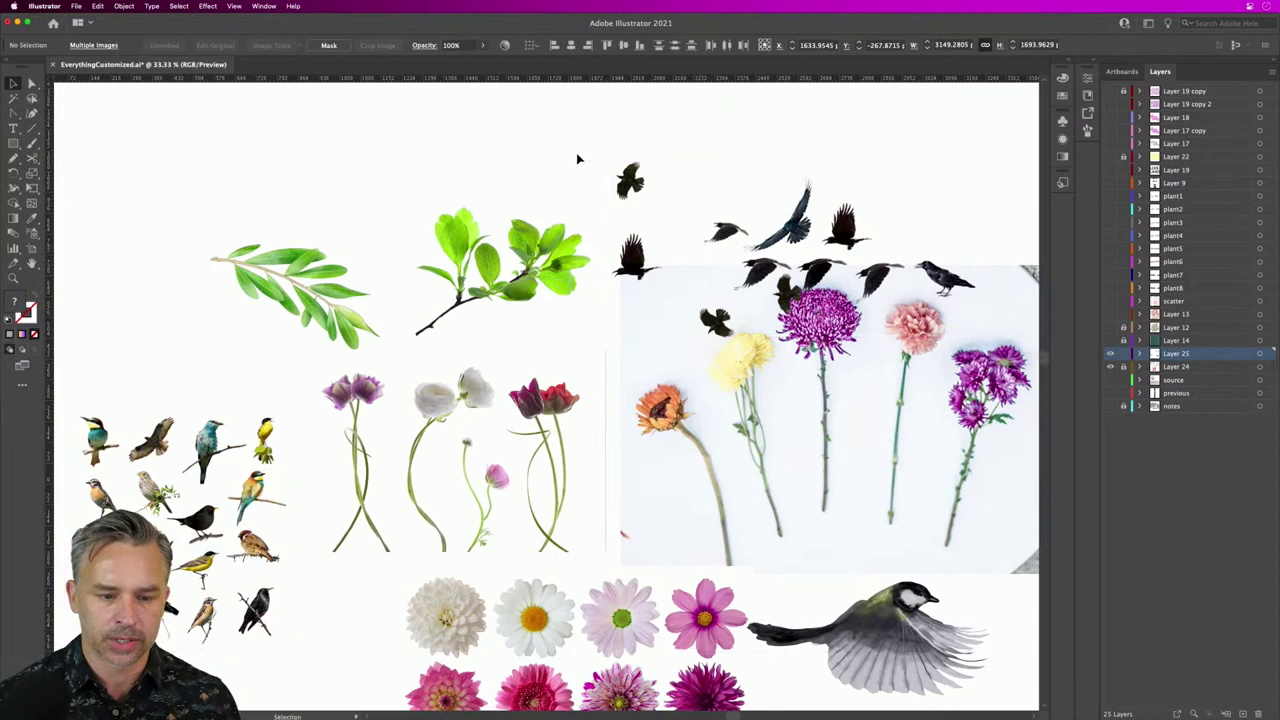
pyautogui.moveTo(630, 180); pyautogui.dragTo(648, 108)
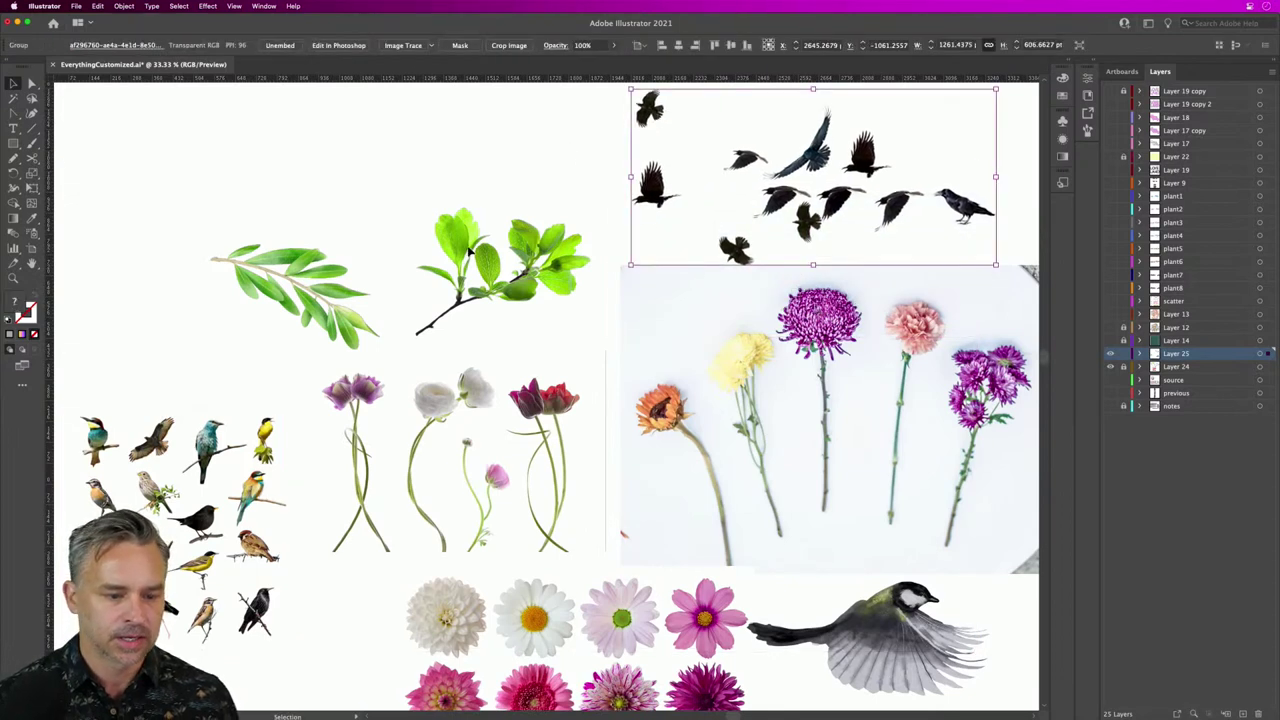
# Step: Lock Layer 25, add a new layer above it and draw a square about 257 pt wide above the leafy branches
pyautogui.click(444, 279)
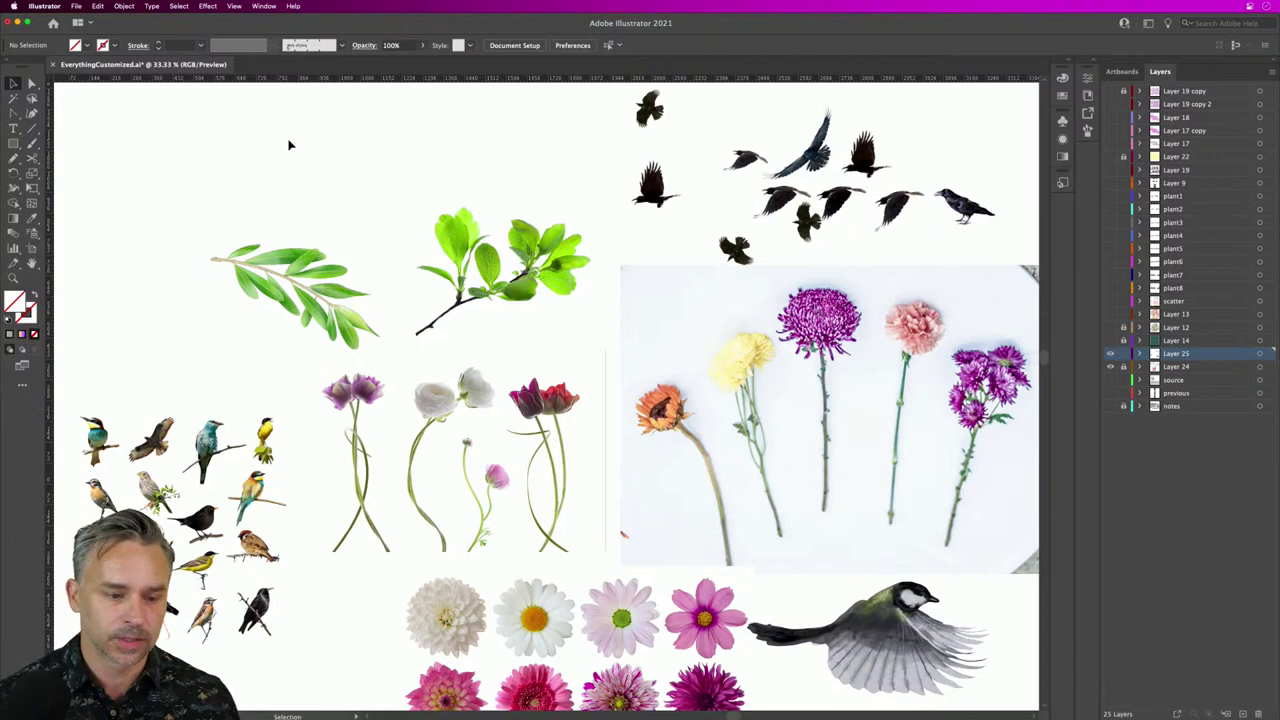
pyautogui.click(1243, 713)
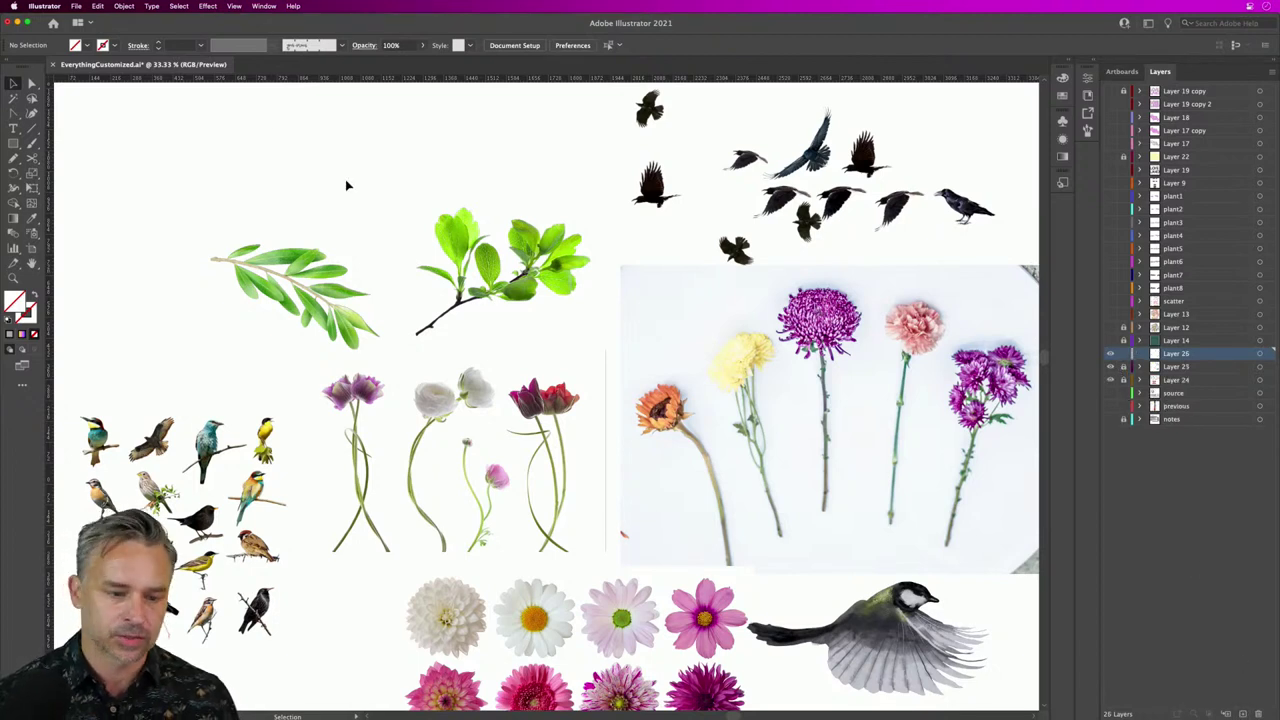
pyautogui.scroll(2, 320, 217)
pyautogui.press('super+equal')
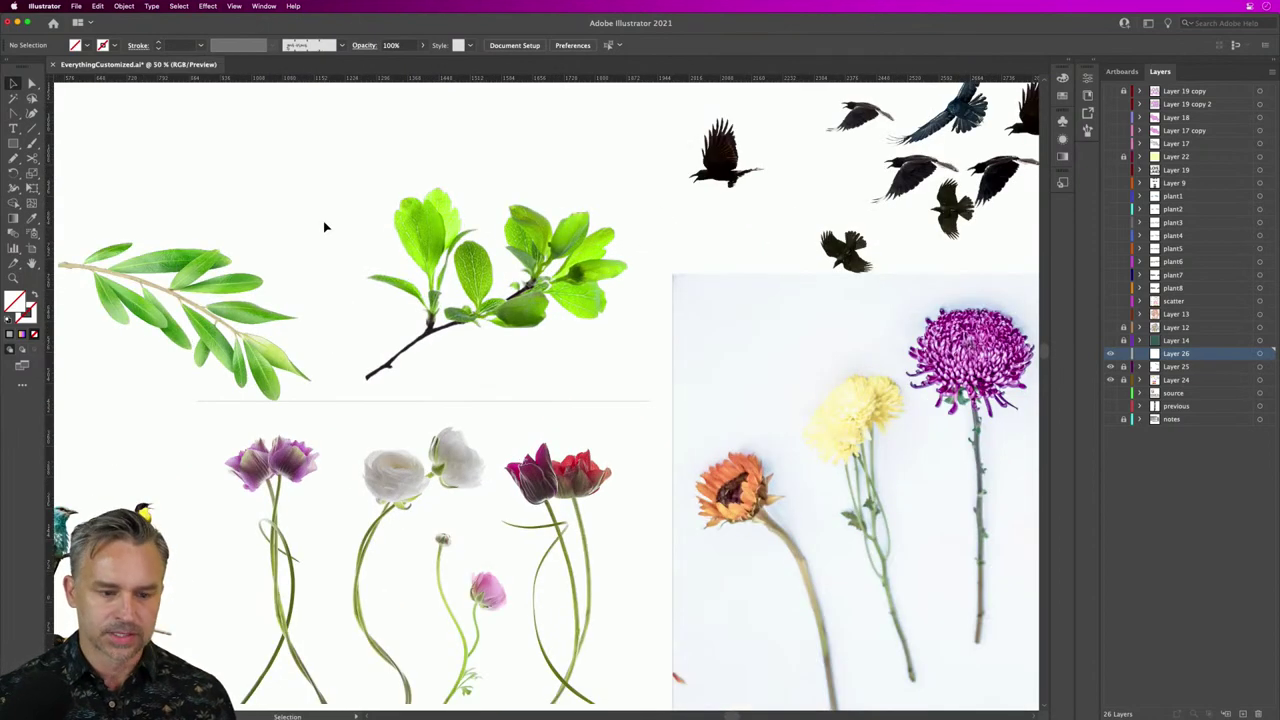
pyautogui.scroll(4, 334, 226)
pyautogui.hscroll(-2, 334, 226)
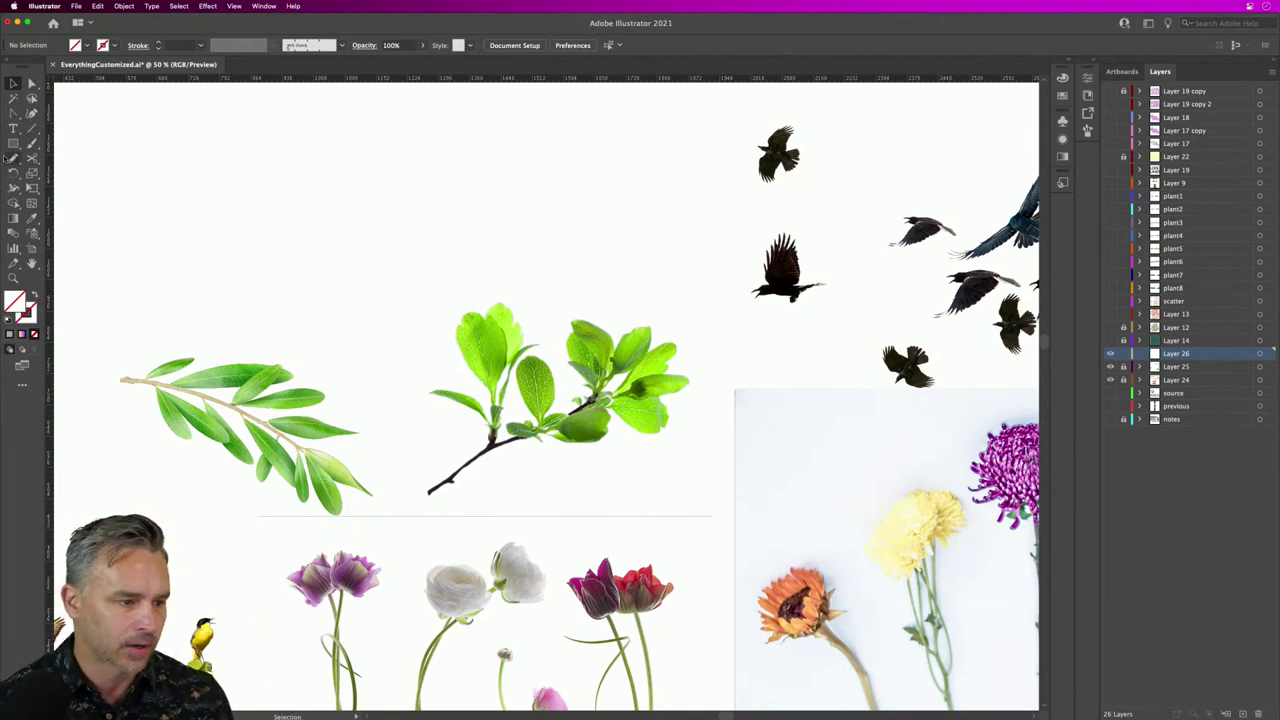
pyautogui.press('m')
pyautogui.moveTo(368, 199); pyautogui.dragTo(476, 294)
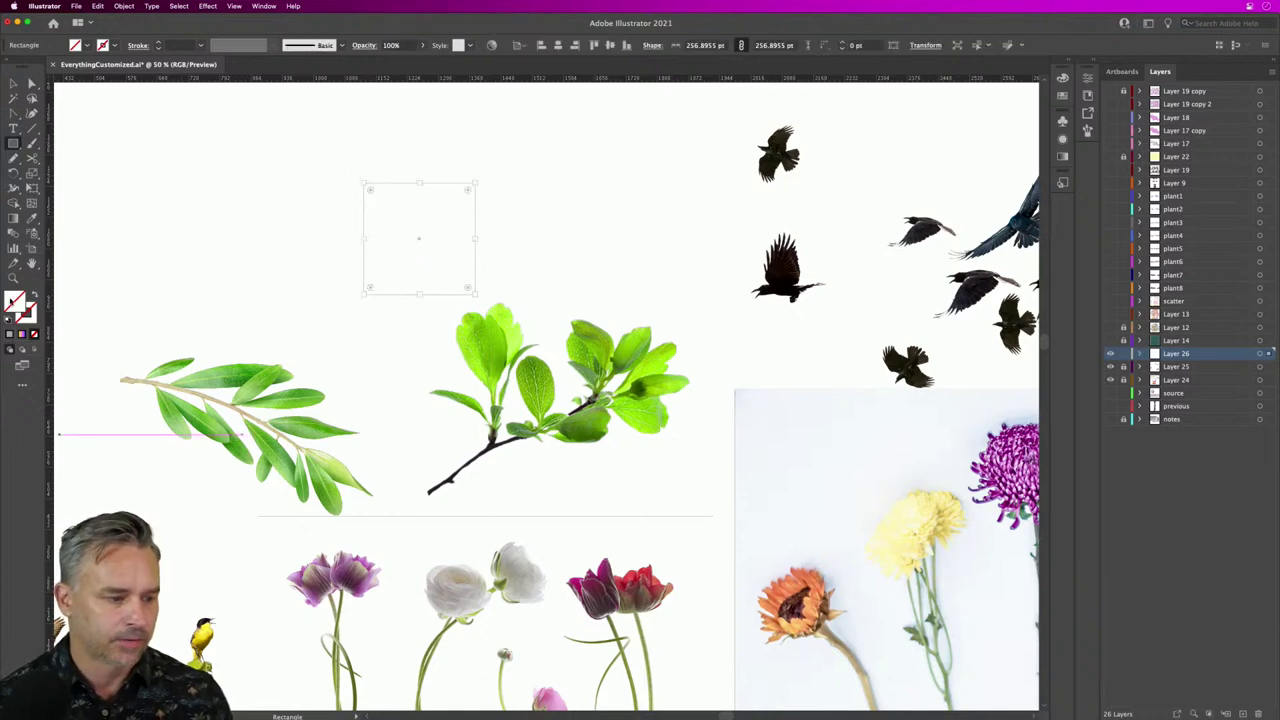
# Step: Set the new layer's color to Light Blue in its layer options
pyautogui.doubleClick(1186, 355)
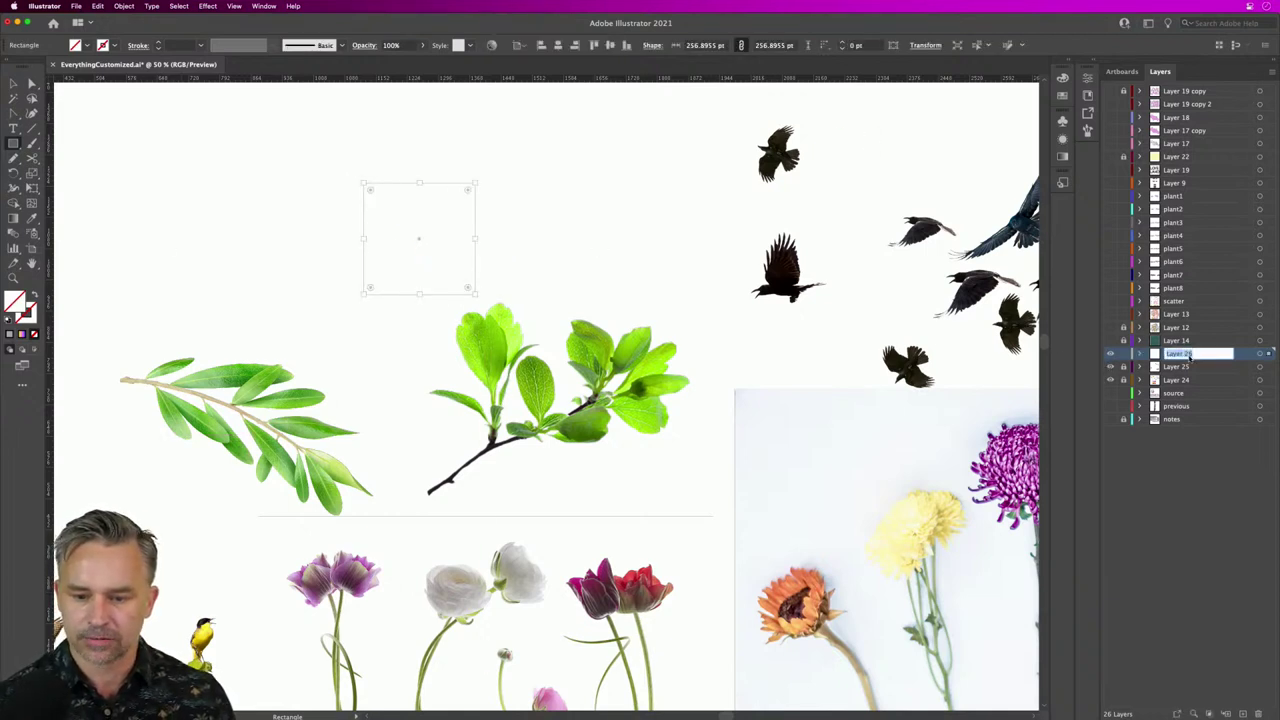
pyautogui.doubleClick(1234, 355)
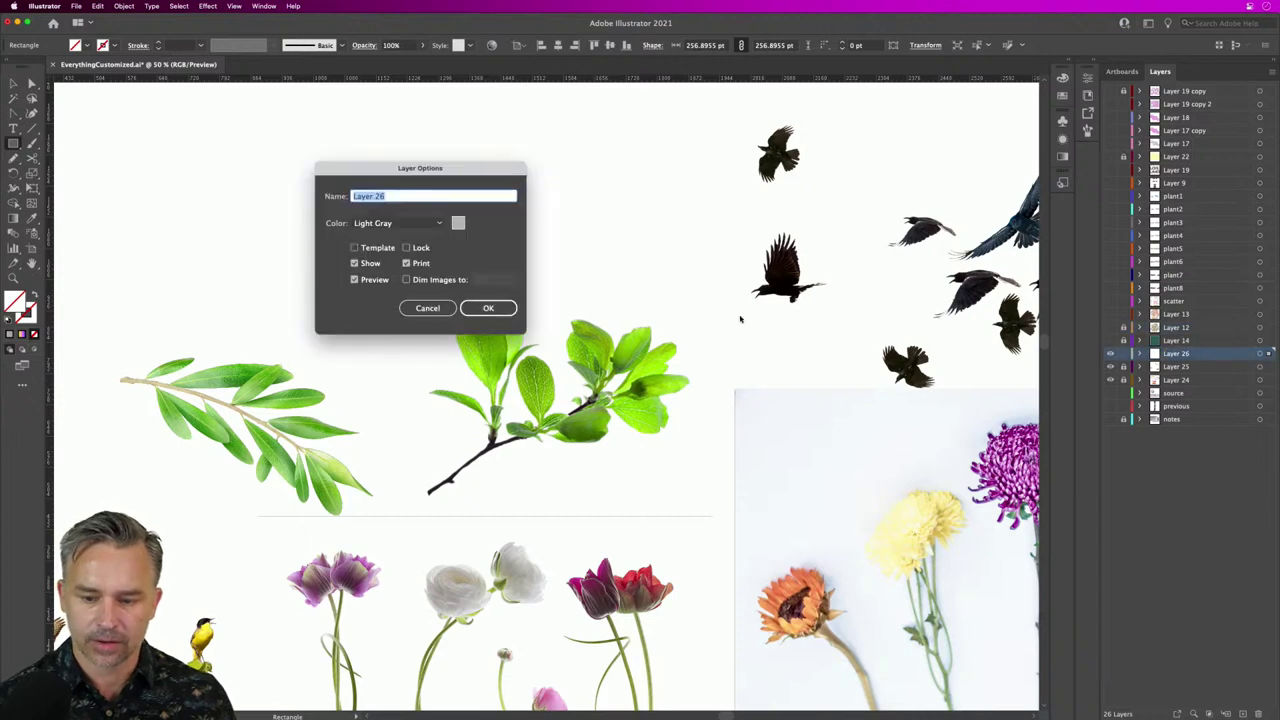
pyautogui.moveTo(416, 183); pyautogui.dragTo(797, 256)
pyautogui.click(778, 296)
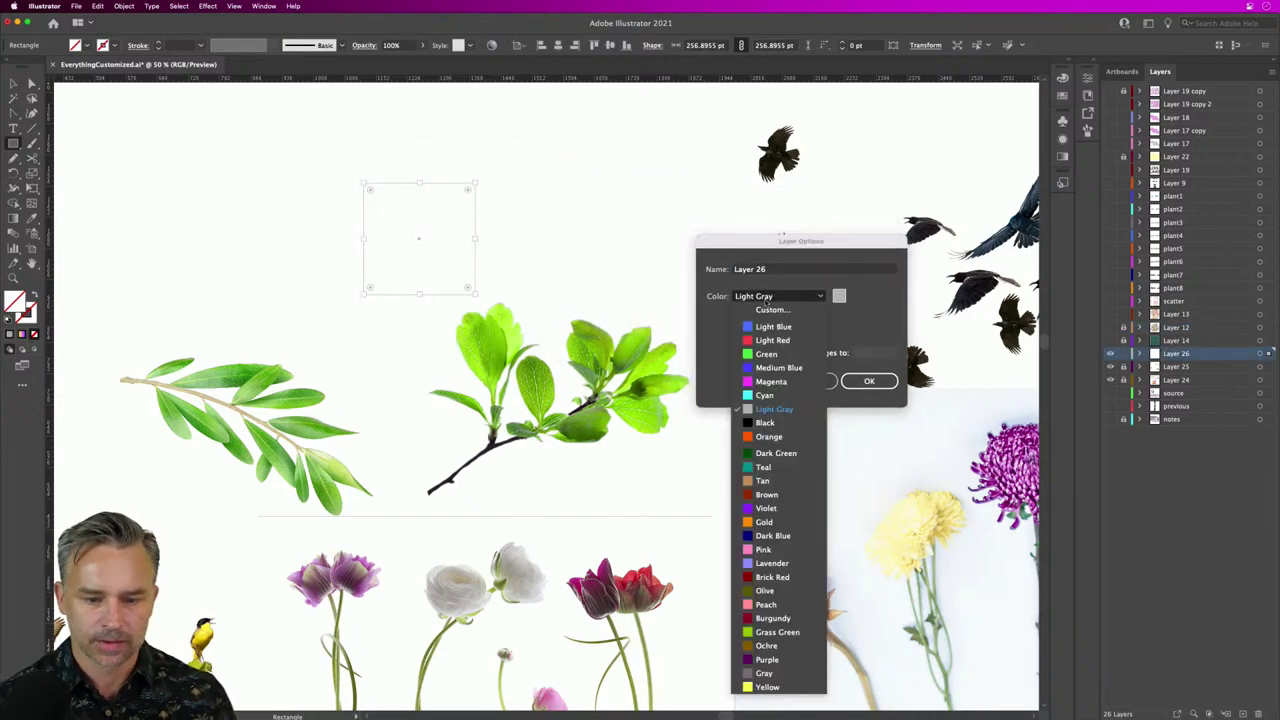
pyautogui.click(777, 329)
pyautogui.click(867, 380)
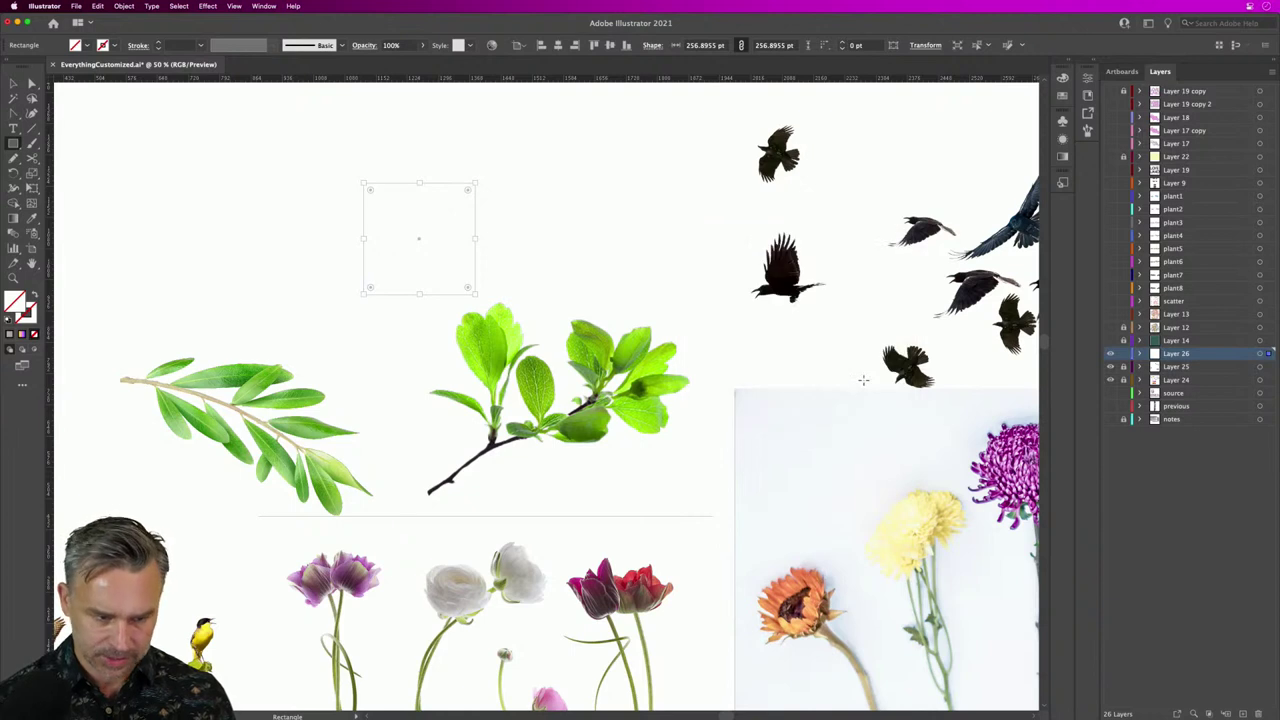
# Step: Fill the square with a mid green sampled from the leaves of the dark-stemmed branch photo
pyautogui.press('v')
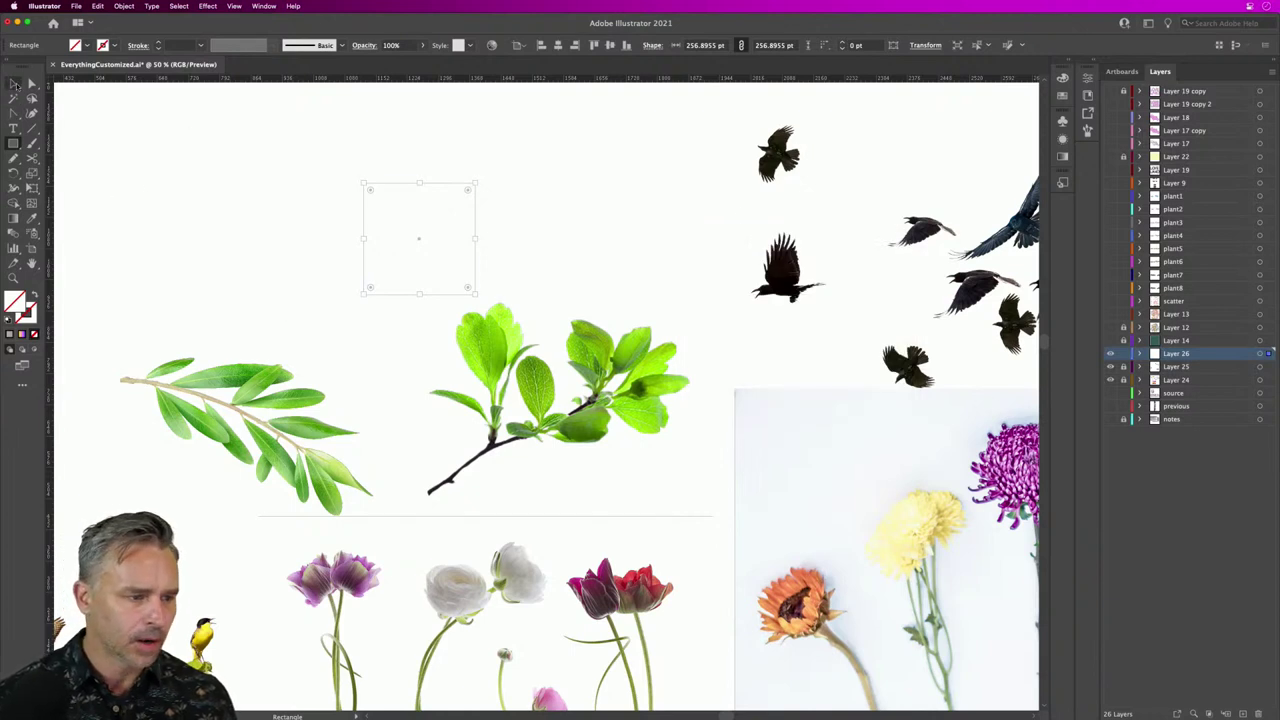
pyautogui.click(251, 172)
pyautogui.moveTo(335, 170); pyautogui.dragTo(463, 276)
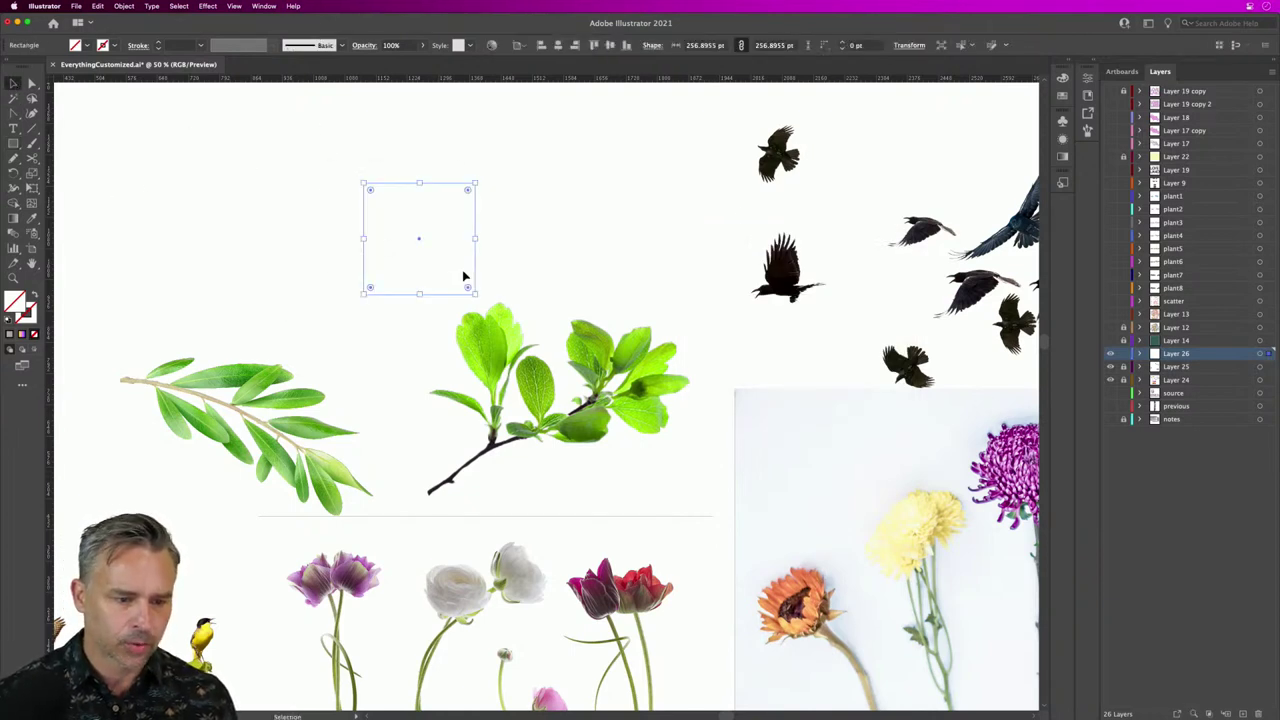
pyautogui.press('super+equal')
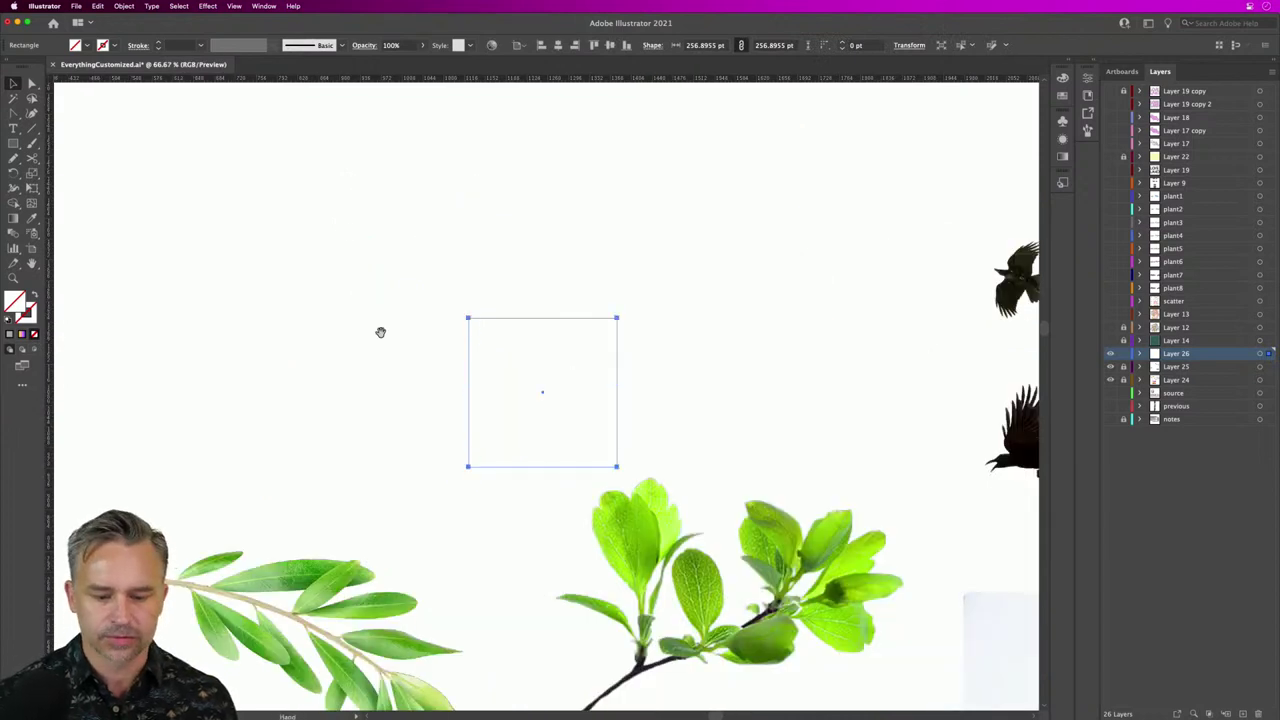
pyautogui.moveTo(380, 331); pyautogui.dragTo(389, 251)
pyautogui.click(437, 420)
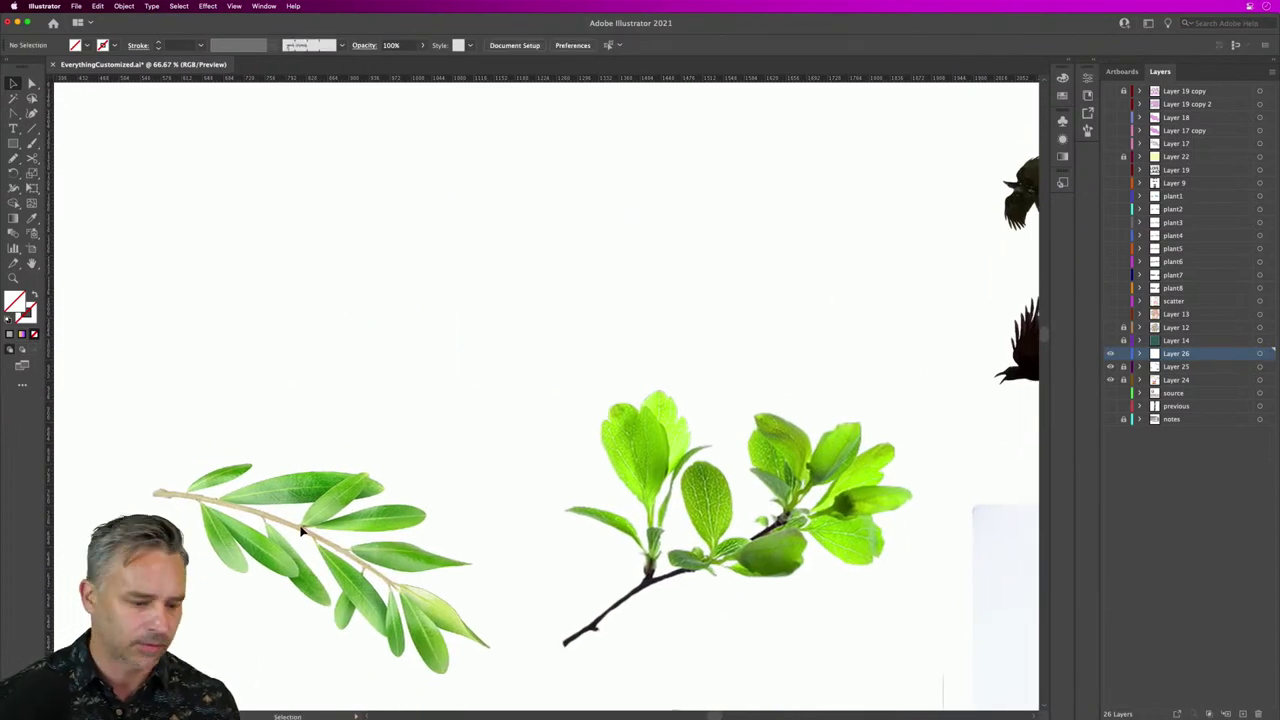
pyautogui.moveTo(529, 234); pyautogui.dragTo(430, 270)
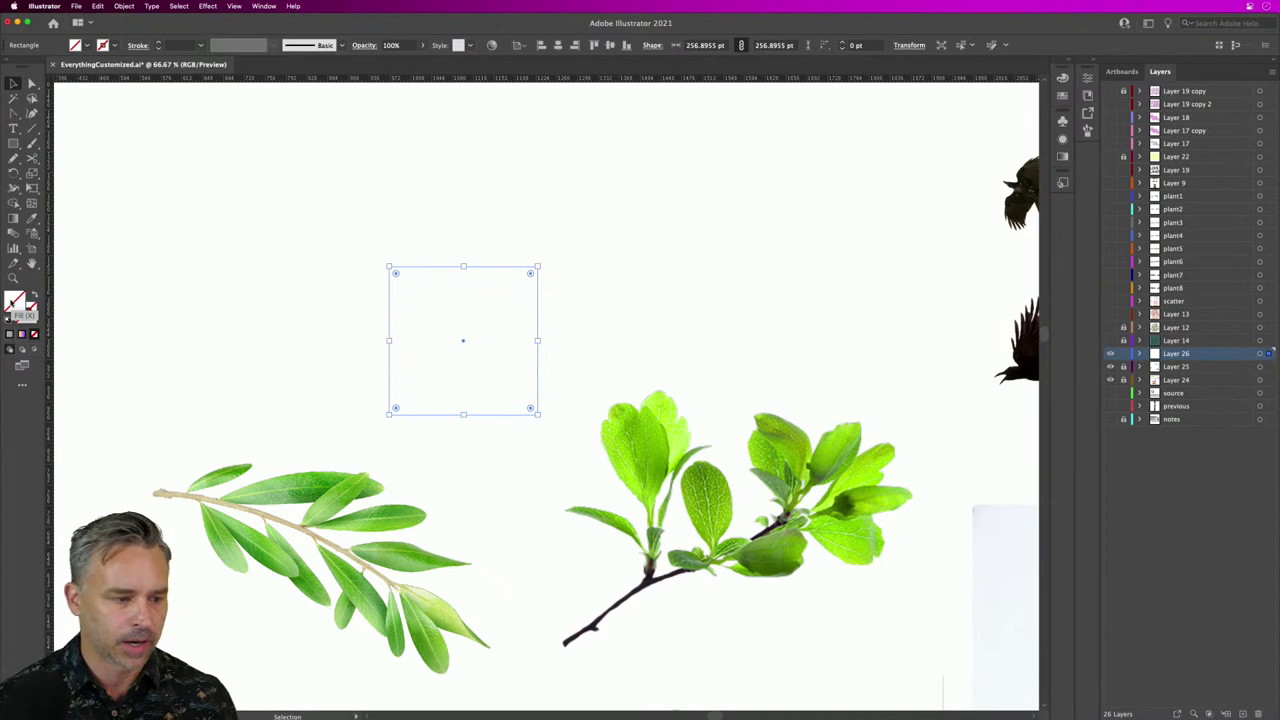
pyautogui.click(31, 218)
pyautogui.click(648, 437)
# Step: Rotate the green square 45° and round its two side corners to form a leaf shape pointed at both ends
pyautogui.click(13, 83)
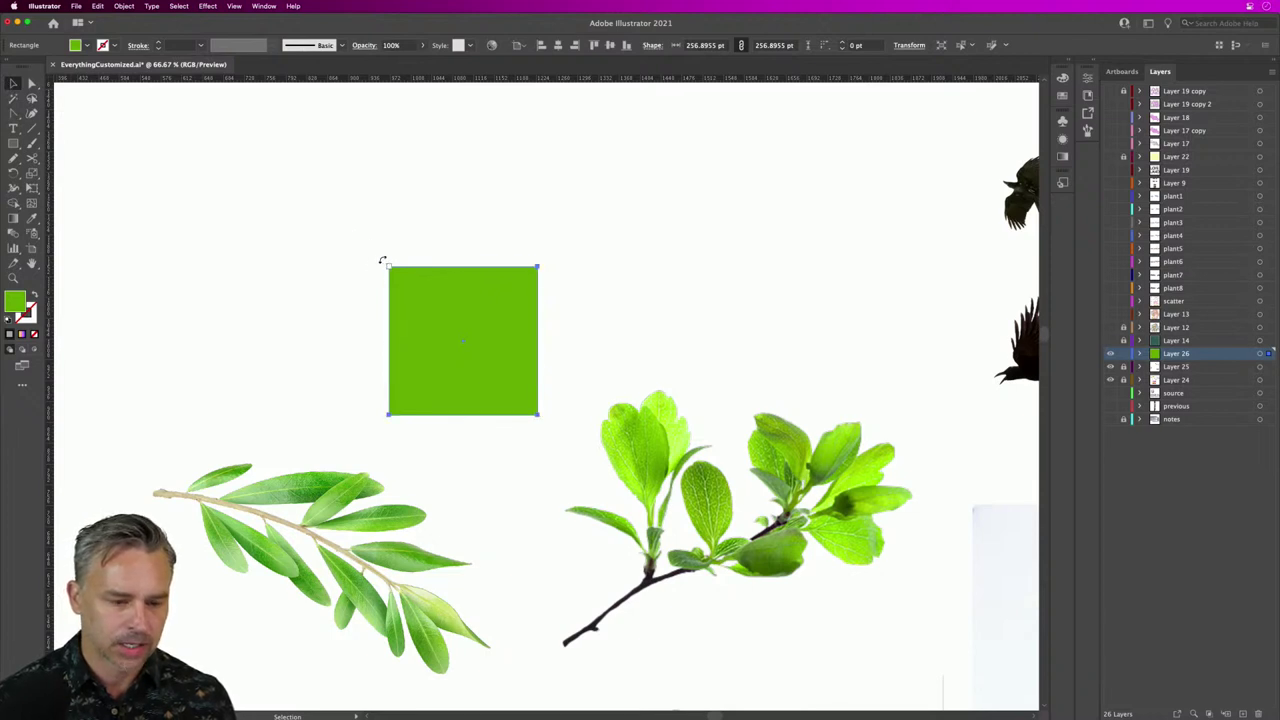
pyautogui.moveTo(382, 260); pyautogui.dragTo(357, 343)
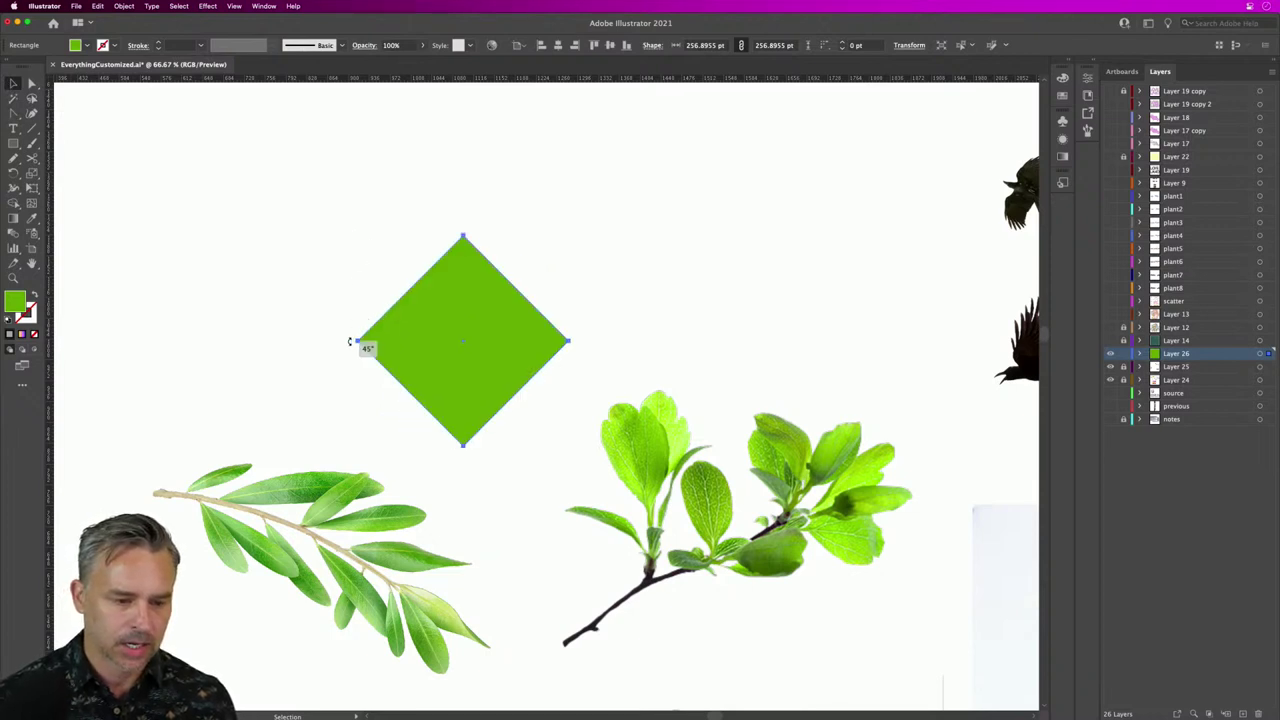
pyautogui.click(31, 83)
pyautogui.moveTo(325, 227); pyautogui.dragTo(594, 371)
pyautogui.moveTo(296, 302); pyautogui.dragTo(427, 341)
# Step: Round the leaf's upper tip, keeping the lower point sharp, and move the leaf slightly up and to the right
pyautogui.click(458, 244)
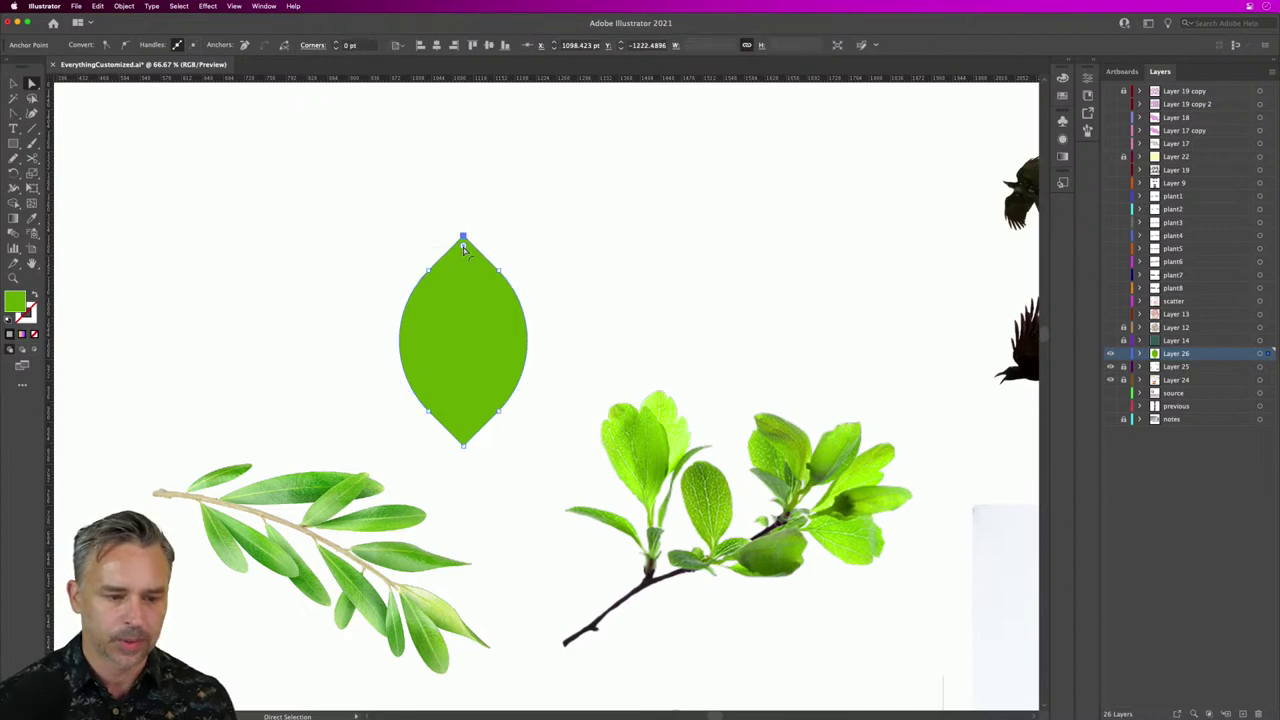
pyautogui.moveTo(463, 245); pyautogui.dragTo(465, 289)
pyautogui.click(13, 83)
pyautogui.click(300, 262)
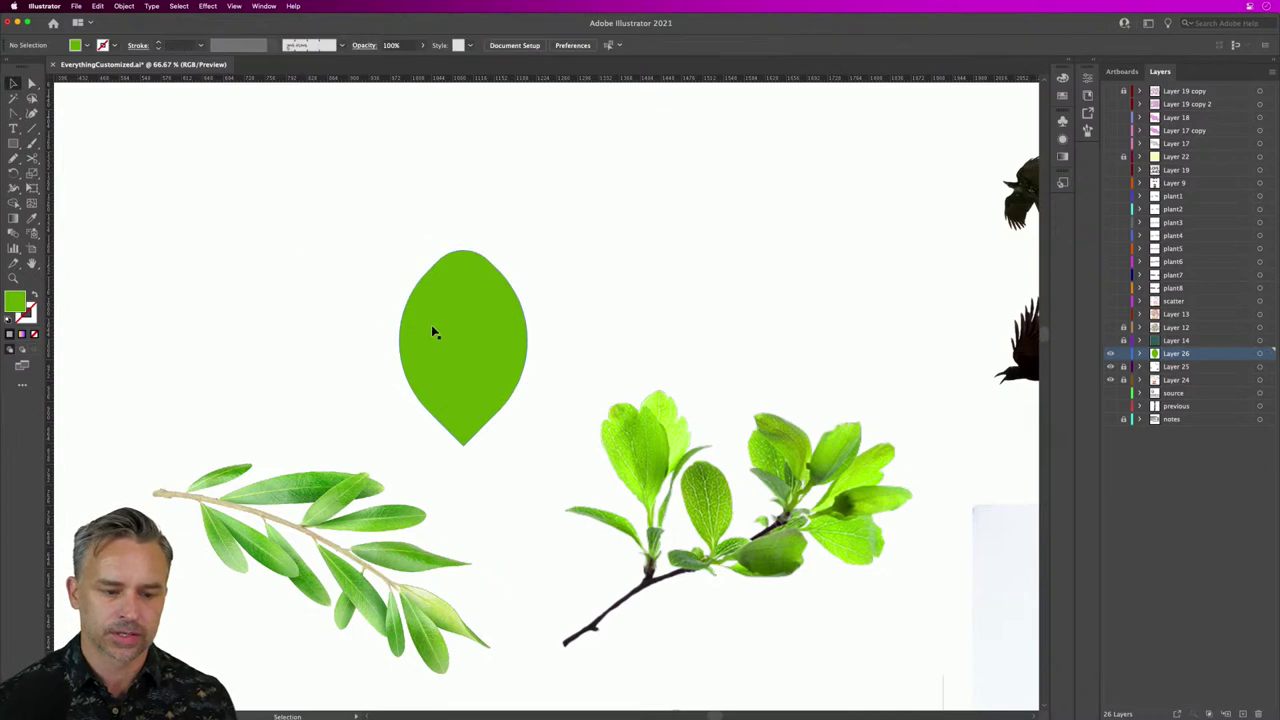
pyautogui.moveTo(434, 333); pyautogui.dragTo(463, 325)
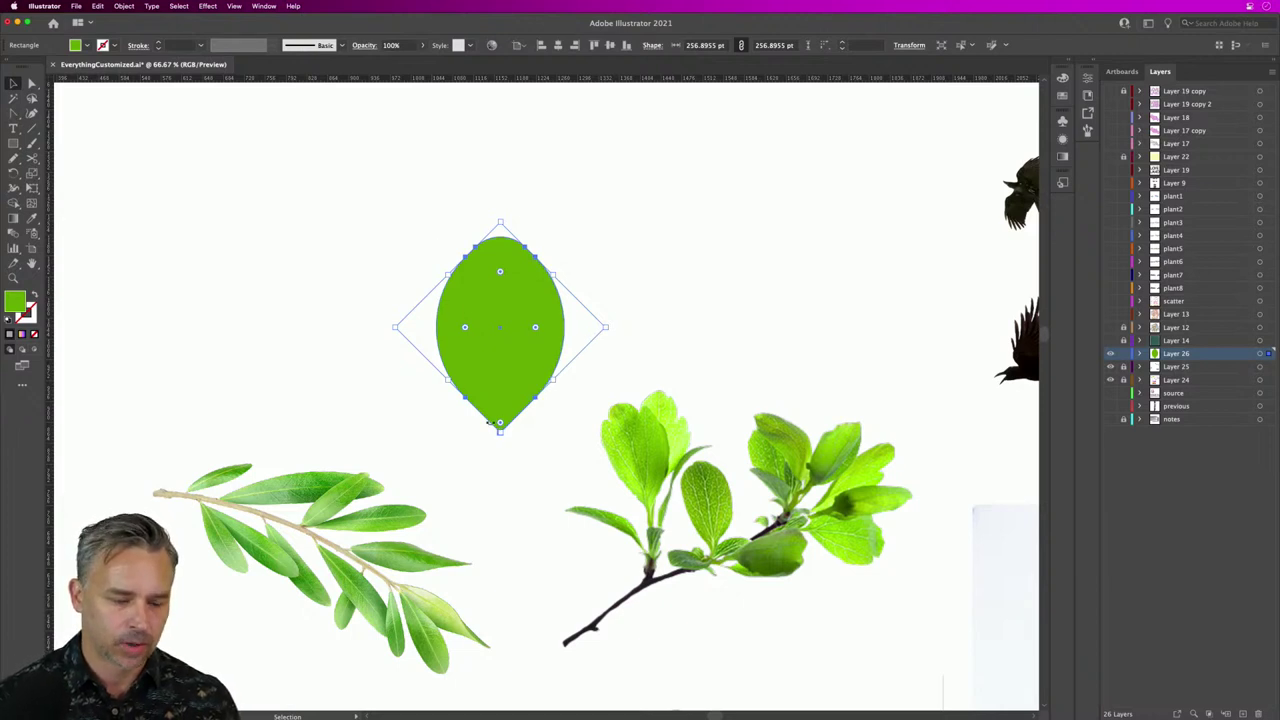
pyautogui.click(124, 7)
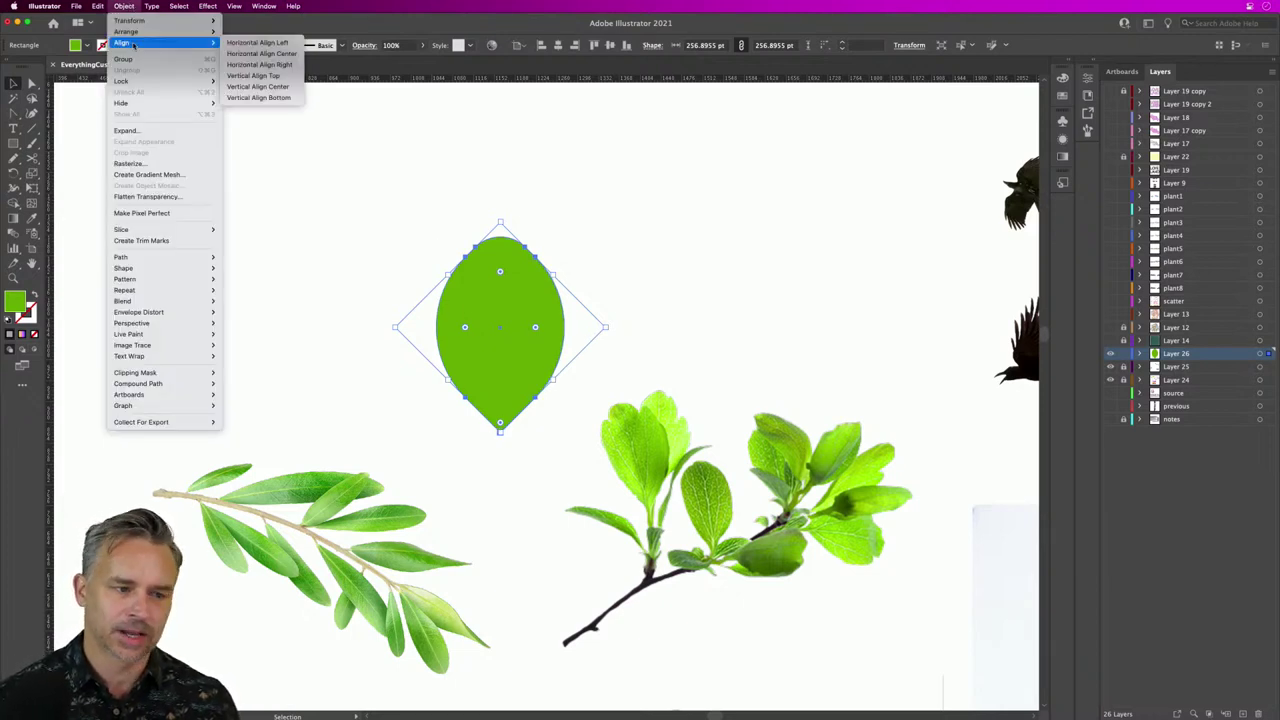
pyautogui.moveTo(130, 20)
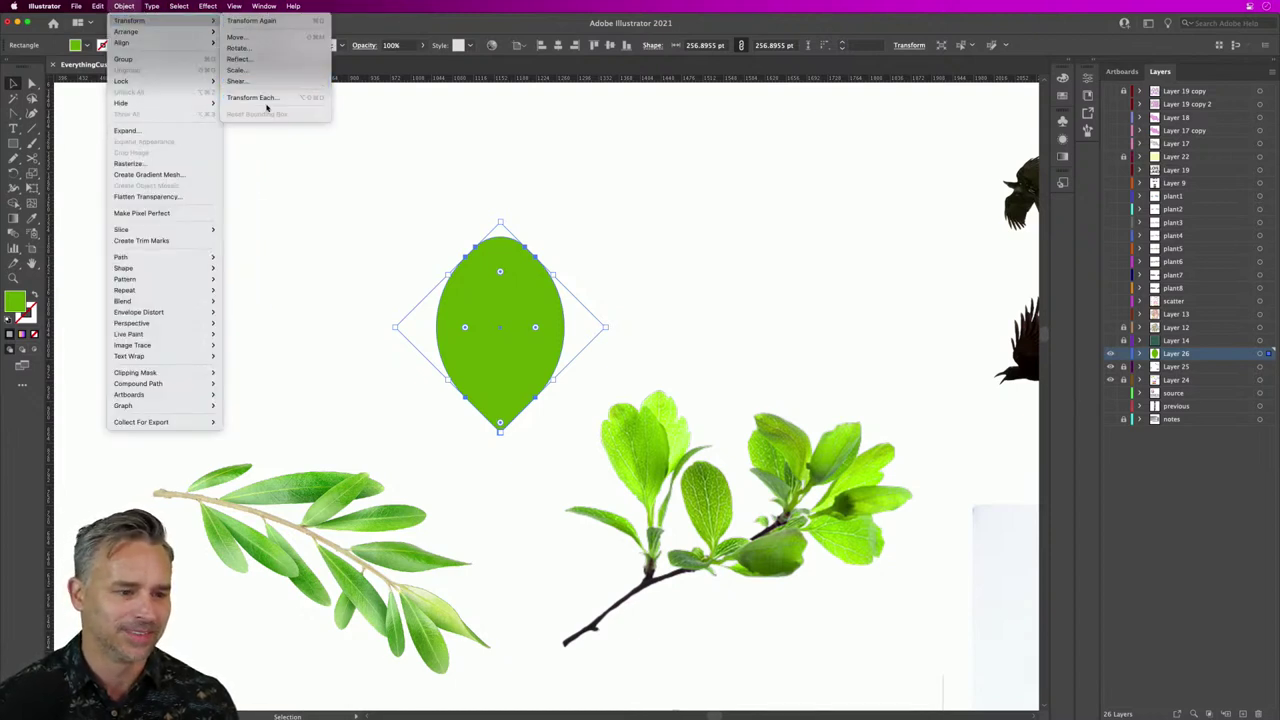
pyautogui.click(427, 199)
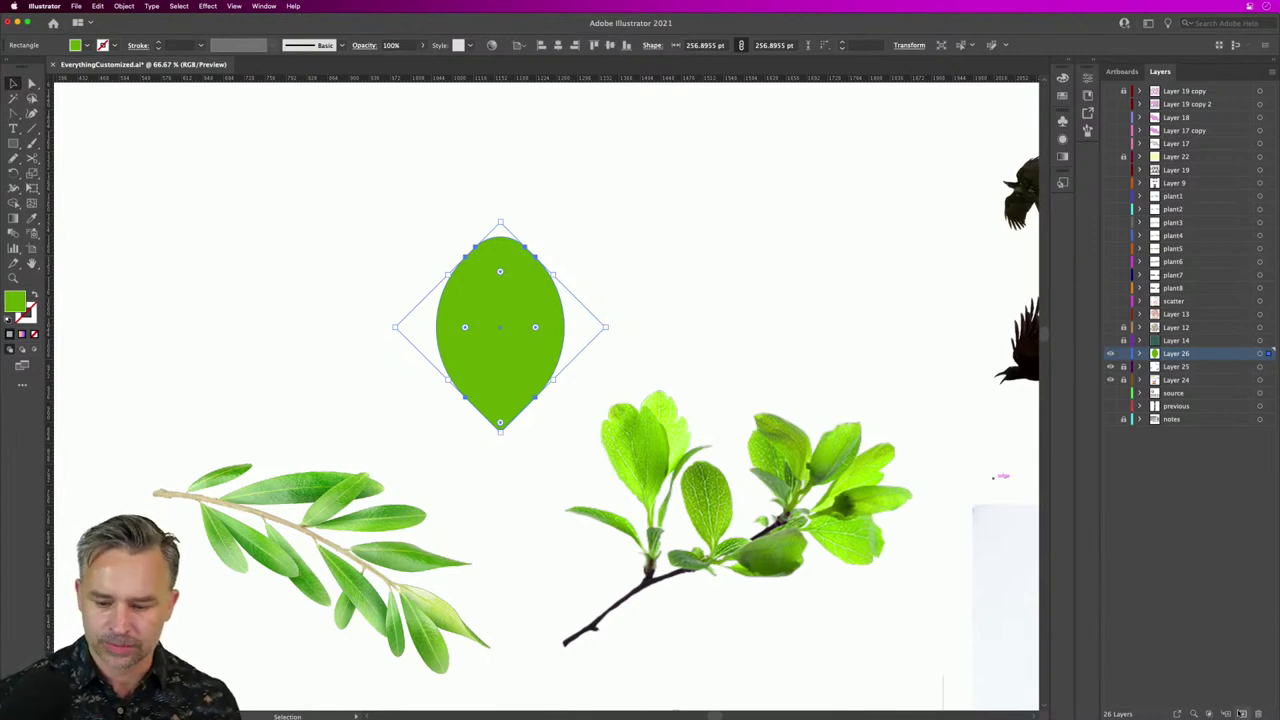
# Step: Add a new layer above the leaf shape and lock the leaf's layer, leaving nothing selected
pyautogui.click(1243, 713)
pyautogui.press('super+equal')
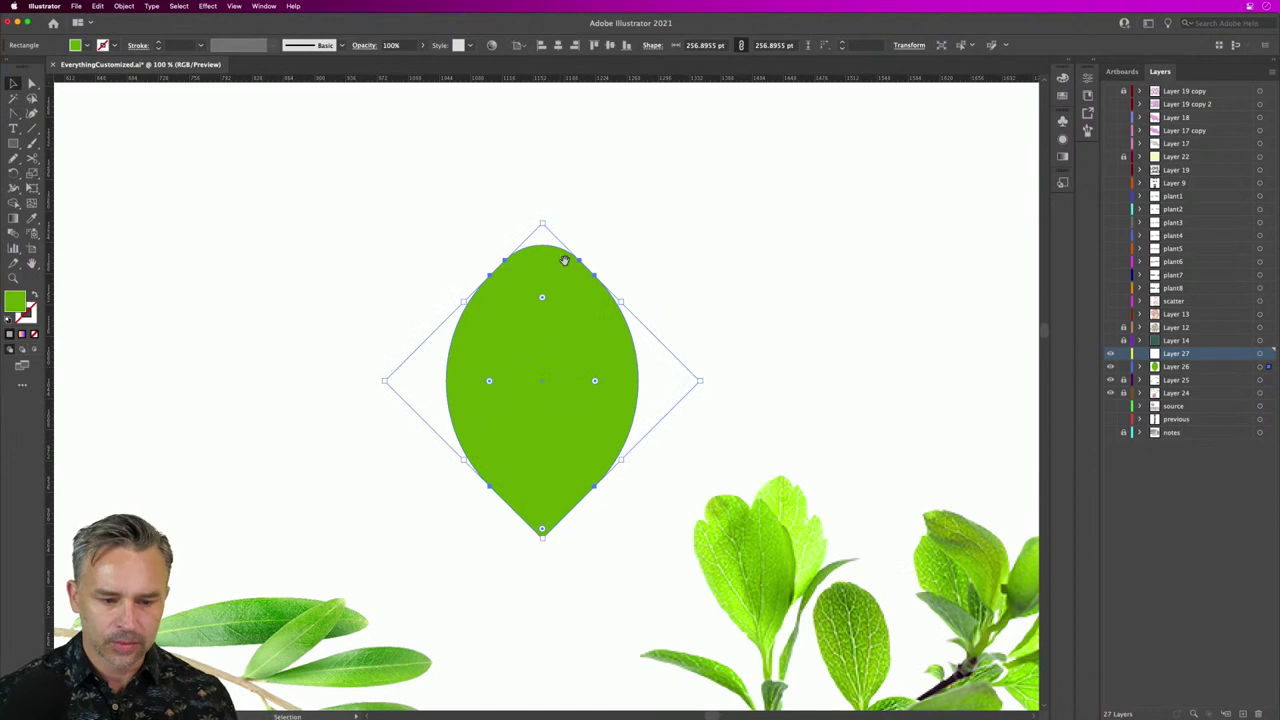
pyautogui.scroll(-2, 873, 547)
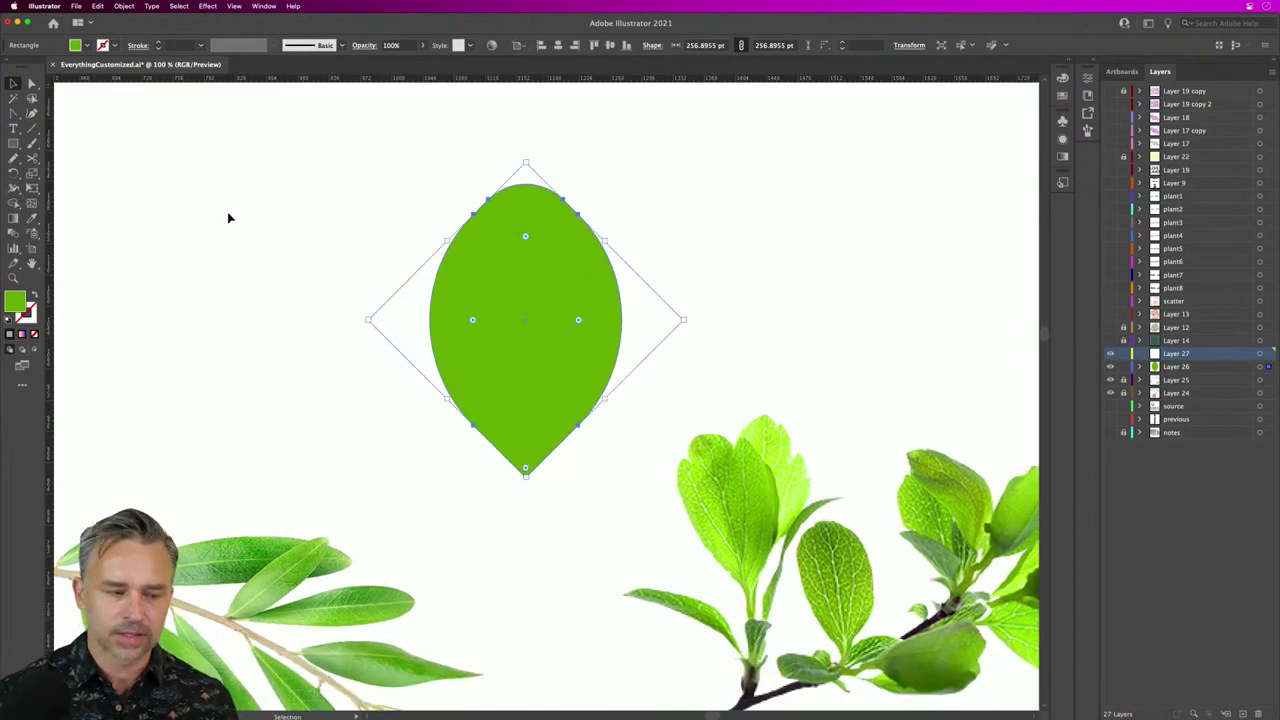
pyautogui.click(186, 239)
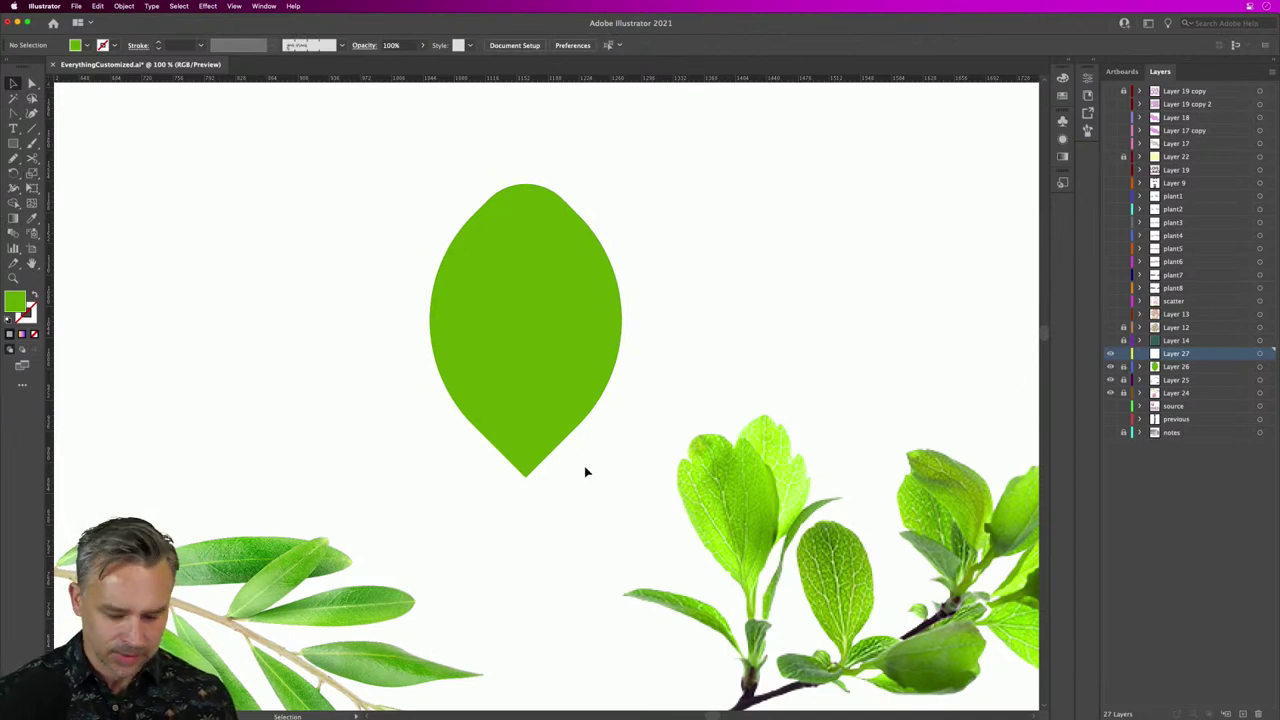
# Step: Sample a pale green from the branch photo's leaf and use it as a 1 pt stroke with no fill for the Pencil tool
pyautogui.press('i')
pyautogui.click(714, 519)
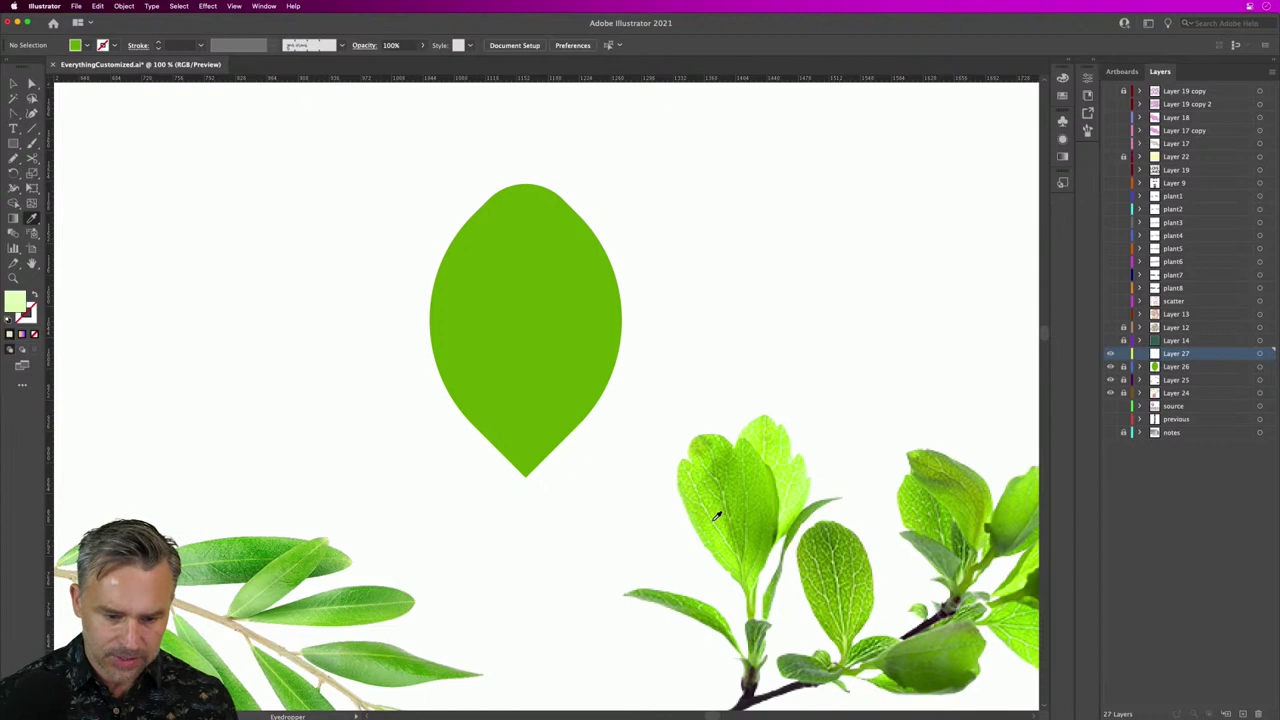
pyautogui.press('n')
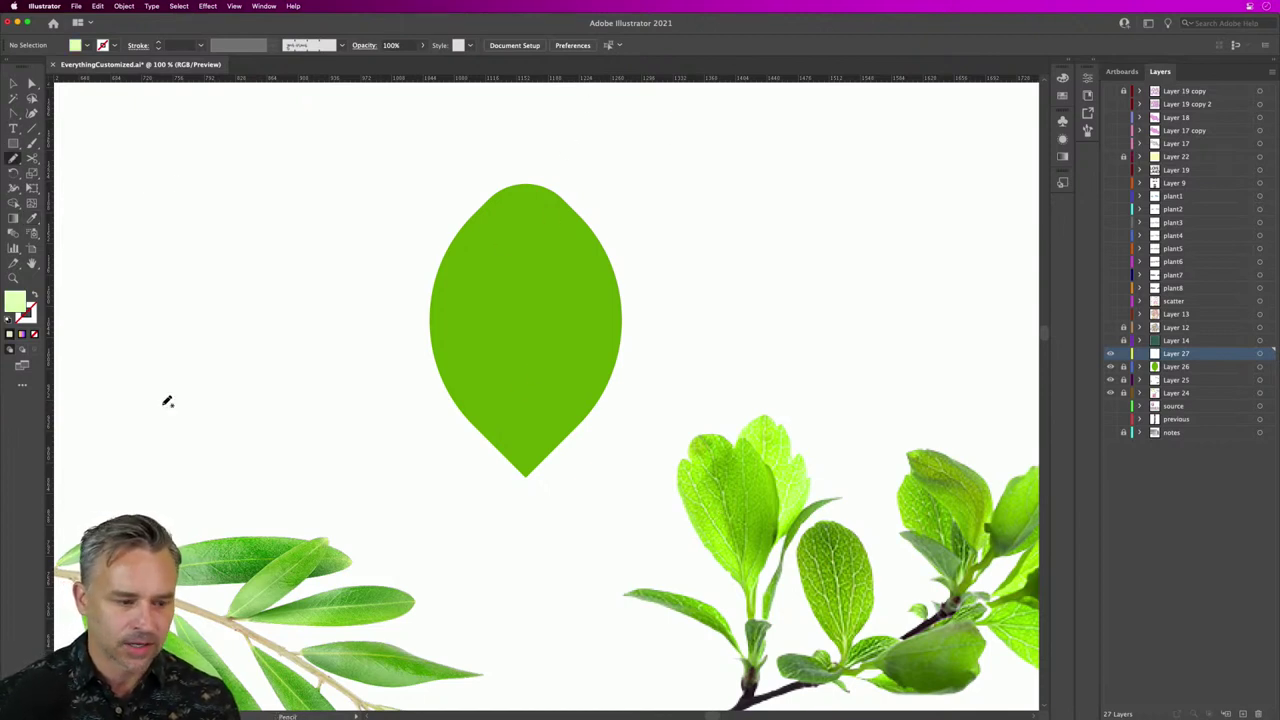
pyautogui.press('v')
pyautogui.click(33, 294)
pyautogui.press('n')
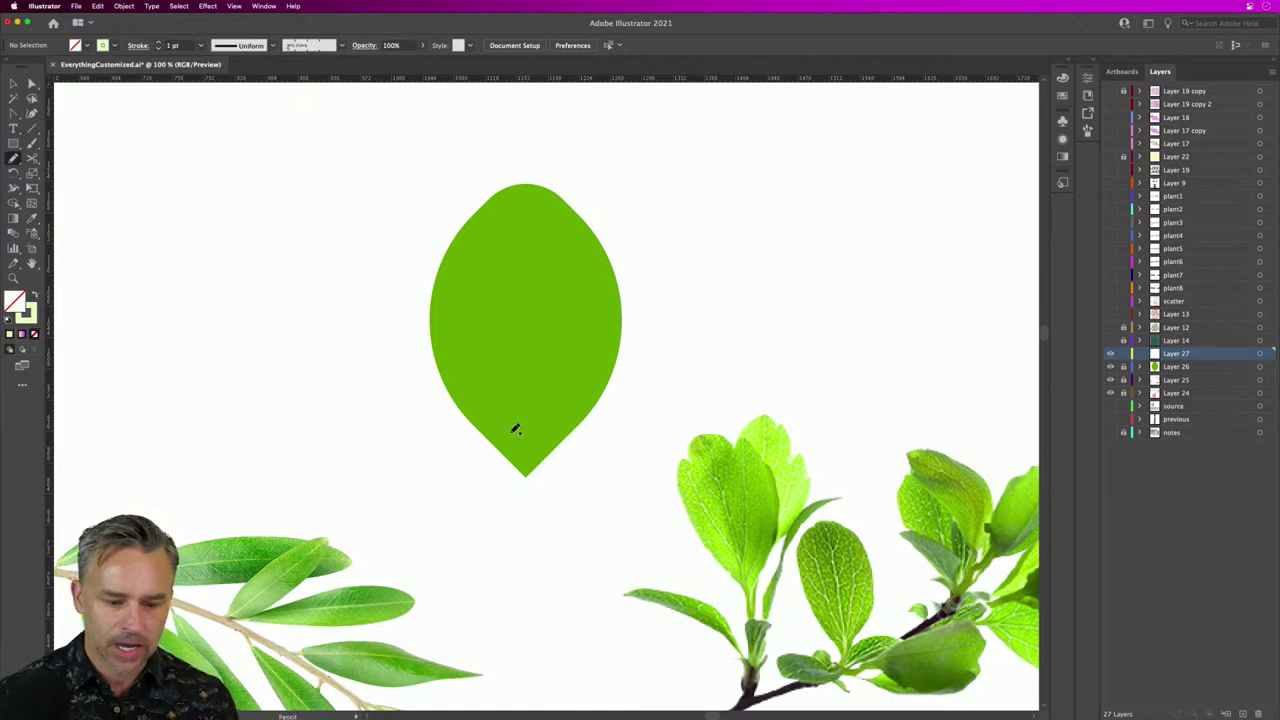
# Step: Draw a central vein and three curved side veins on each half of the leaf with the Pencil tool
pyautogui.moveTo(525, 466); pyautogui.dragTo(526, 208)
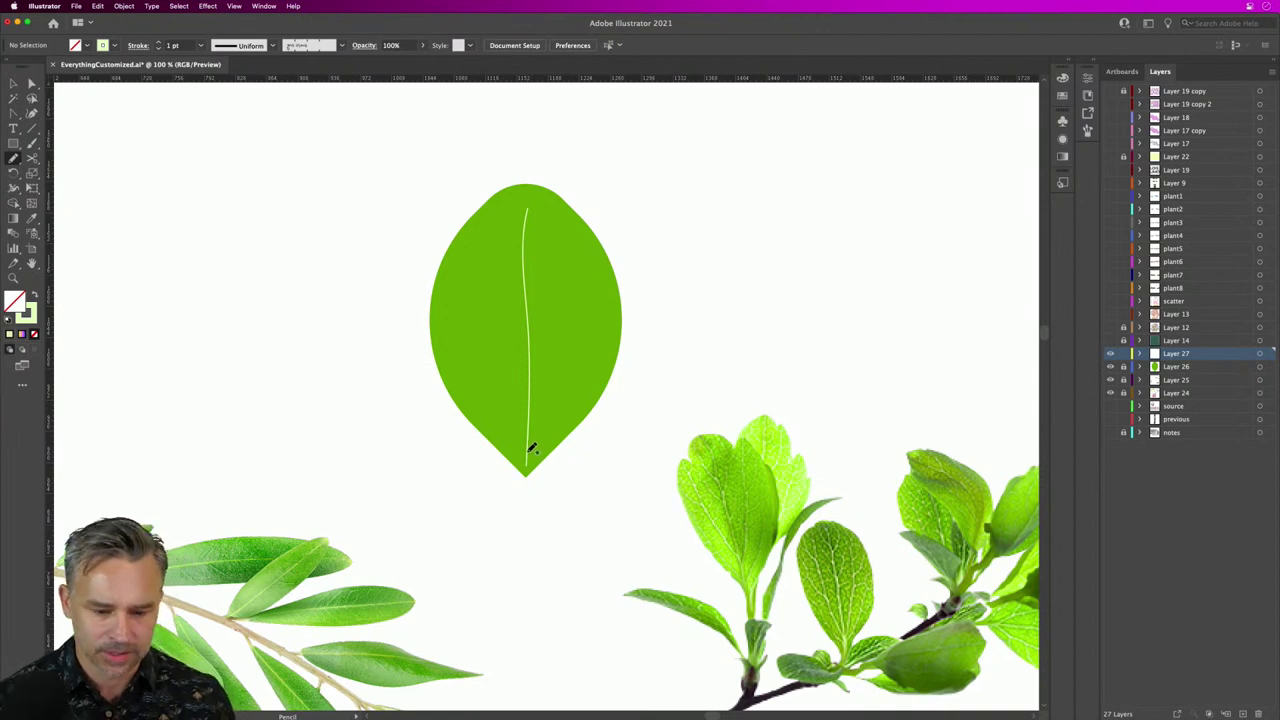
pyautogui.moveTo(520, 398); pyautogui.dragTo(435, 308)
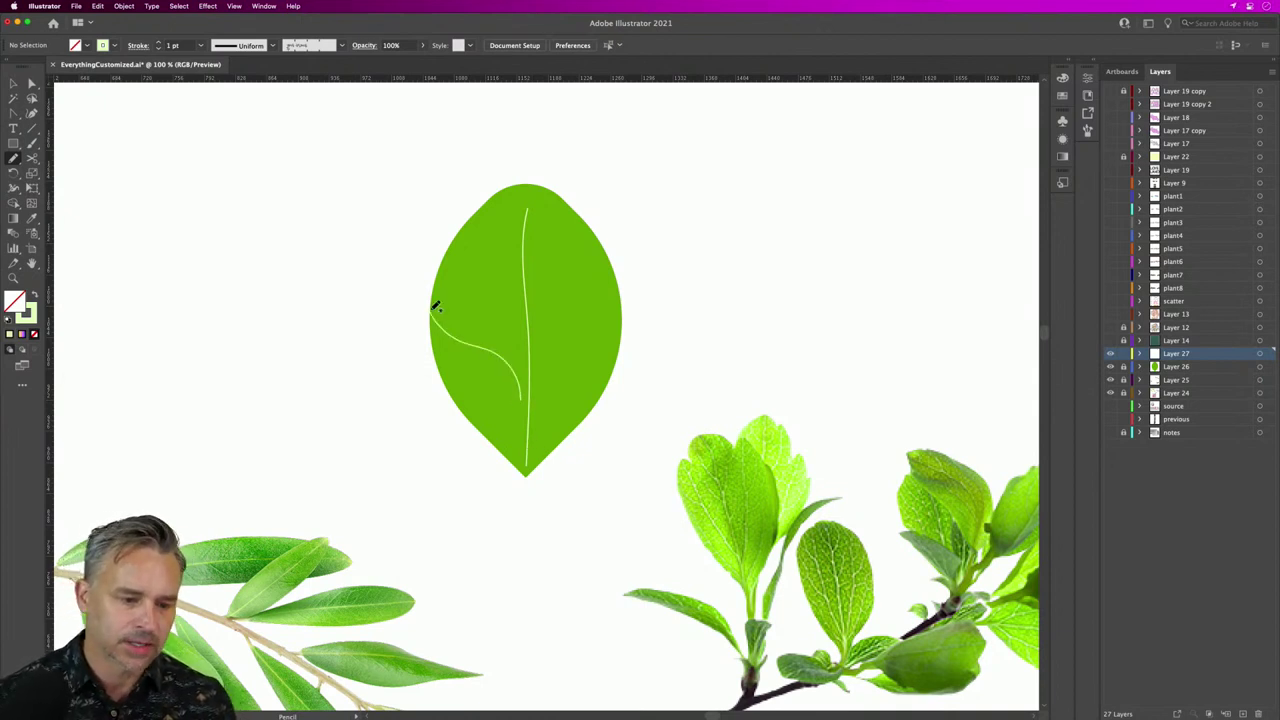
pyautogui.moveTo(524, 378)
pyautogui.mouseDown()
pyautogui.moveTo(462, 312)
pyautogui.moveTo(484, 274)
pyautogui.moveTo(471, 247)
pyautogui.moveTo(518, 259)
pyautogui.mouseUp()
pyautogui.moveTo(537, 303); pyautogui.dragTo(590, 235)
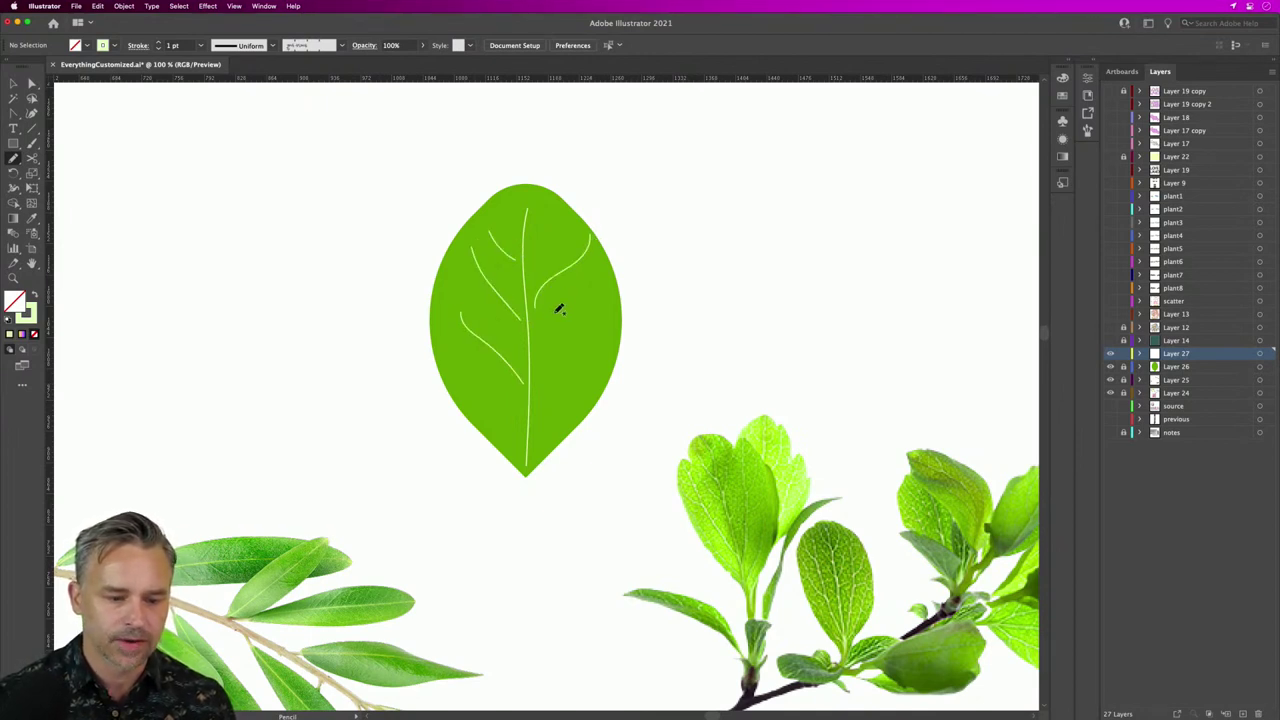
pyautogui.moveTo(531, 355); pyautogui.dragTo(601, 282)
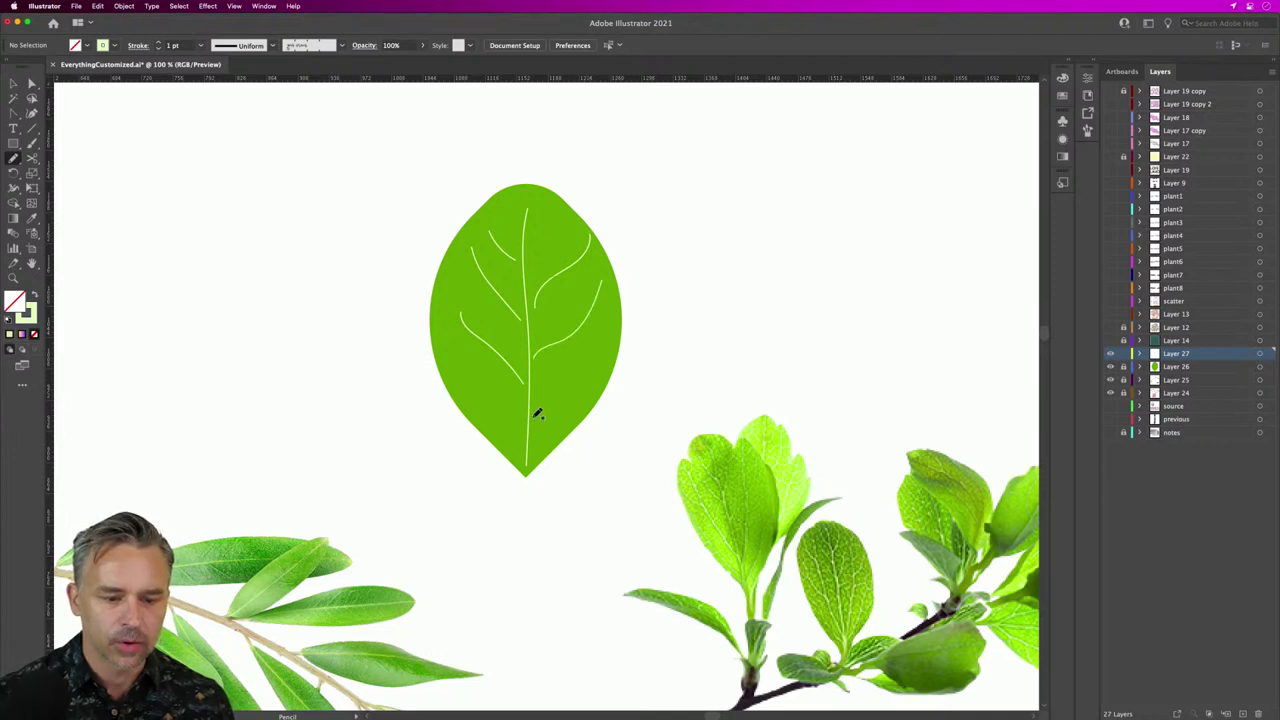
pyautogui.moveTo(534, 415); pyautogui.dragTo(582, 377)
# Step: Give all the leaf's veins a width profile that tapers at both ends and a 3 pt stroke, leaving nothing selected
pyautogui.press('v')
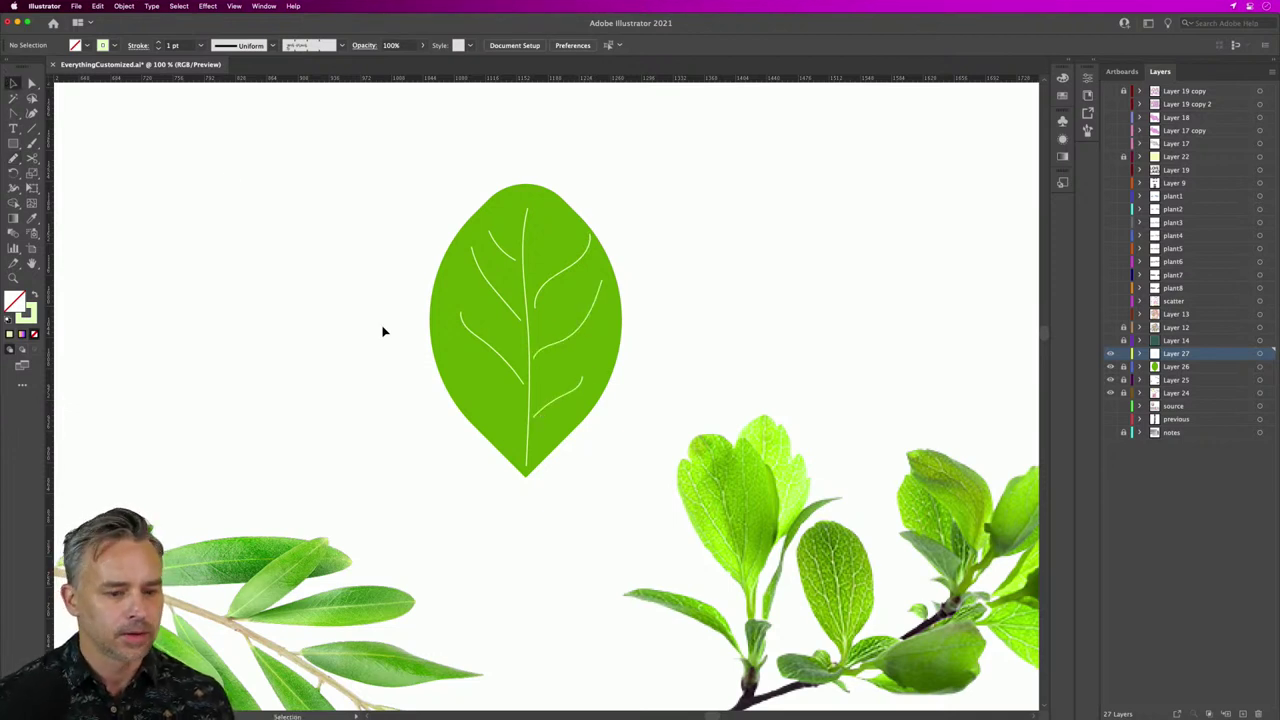
pyautogui.moveTo(413, 198); pyautogui.dragTo(618, 505)
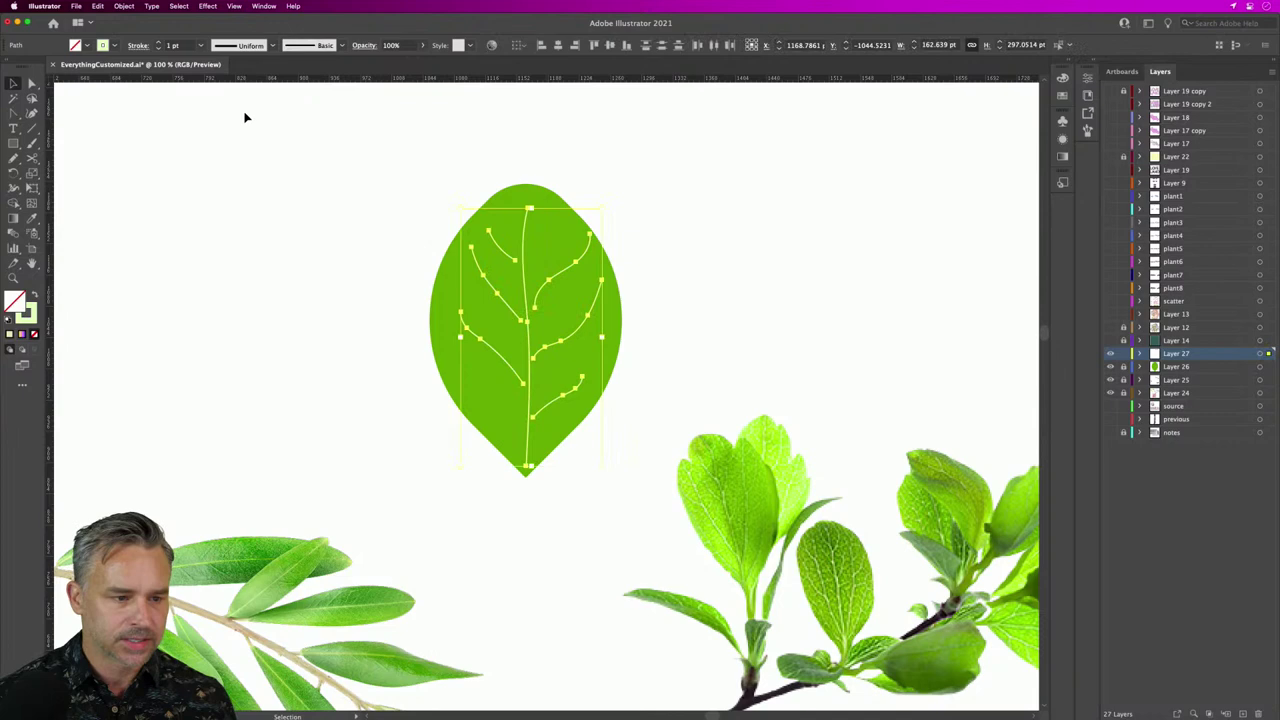
pyautogui.click(271, 46)
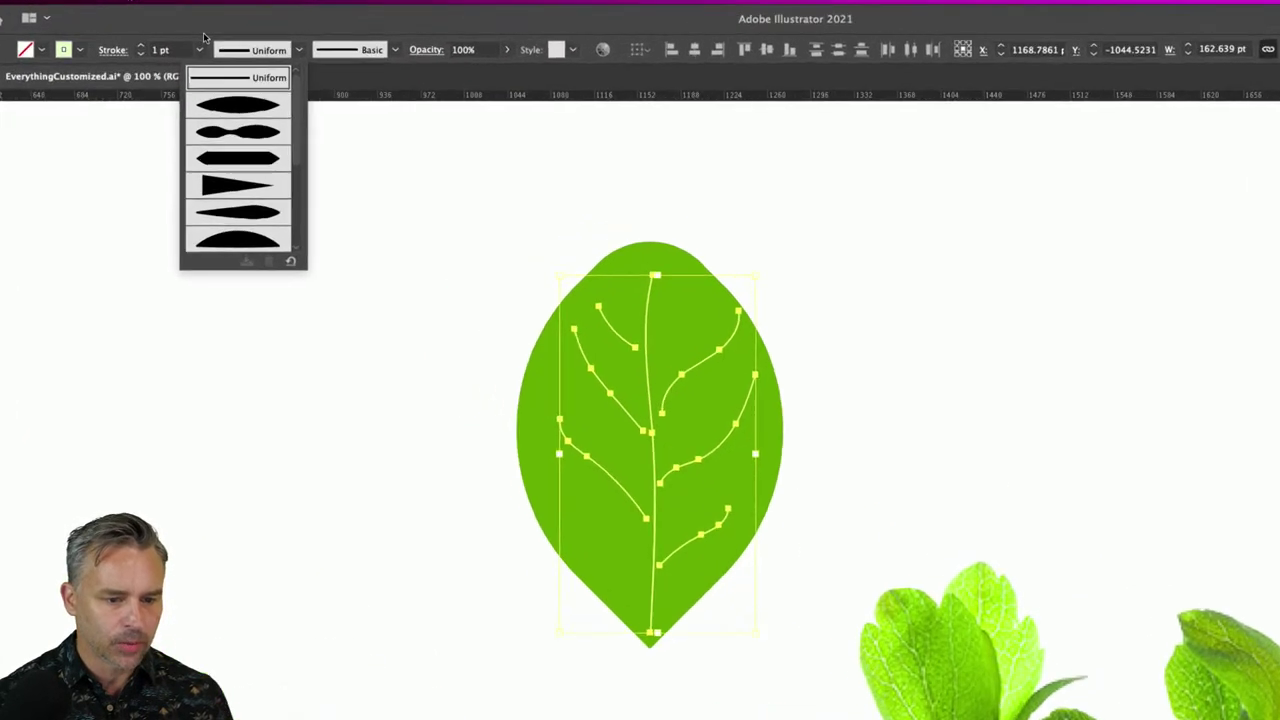
pyautogui.click(230, 116)
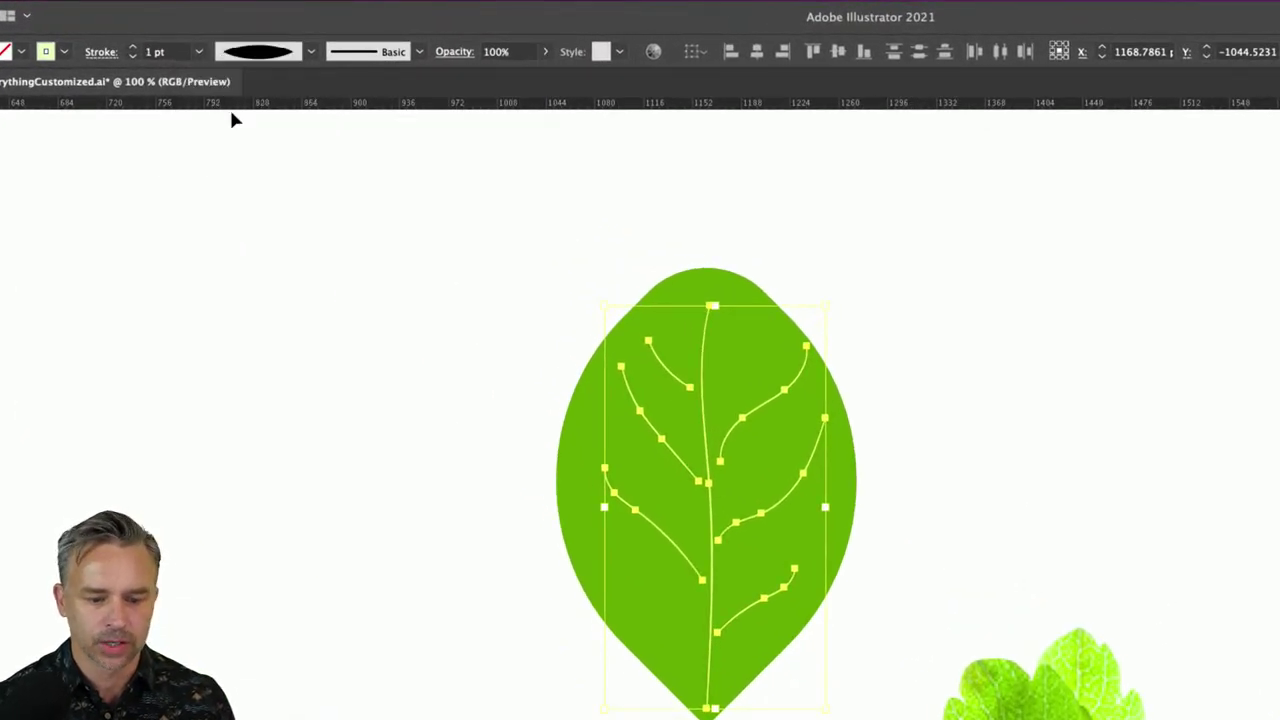
pyautogui.click(133, 47)
pyautogui.click(133, 47)
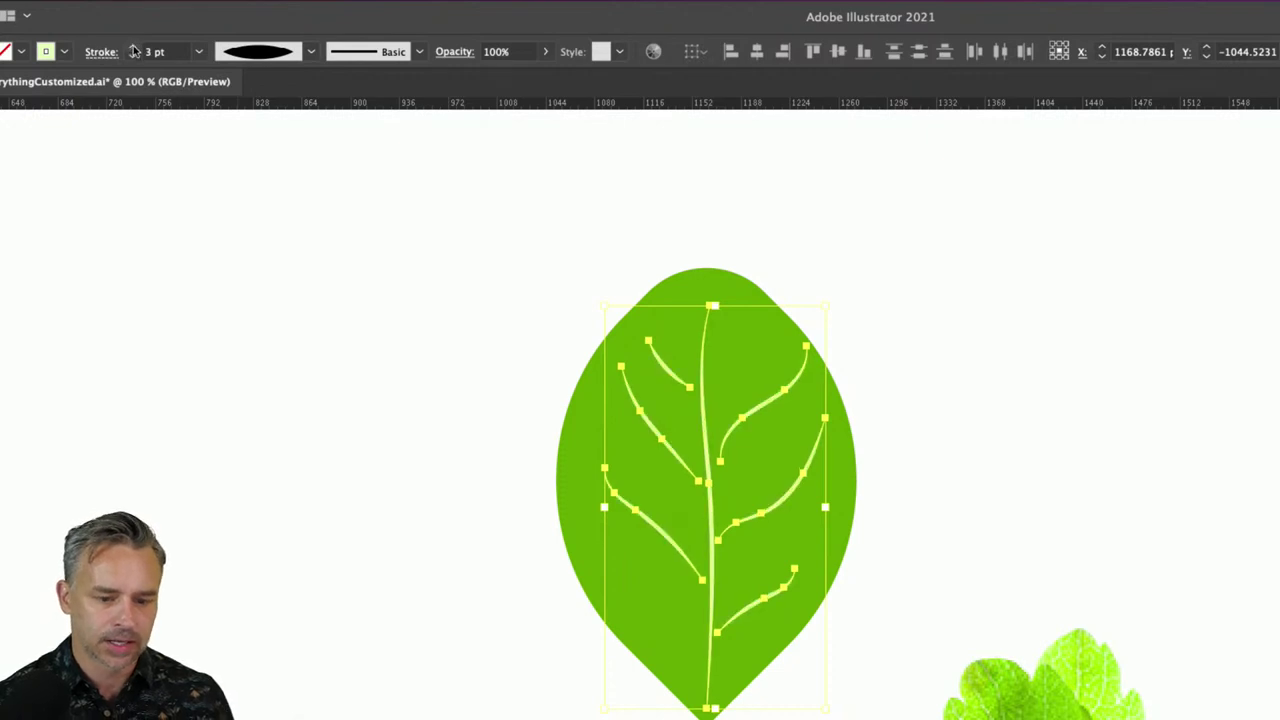
pyautogui.click(466, 437)
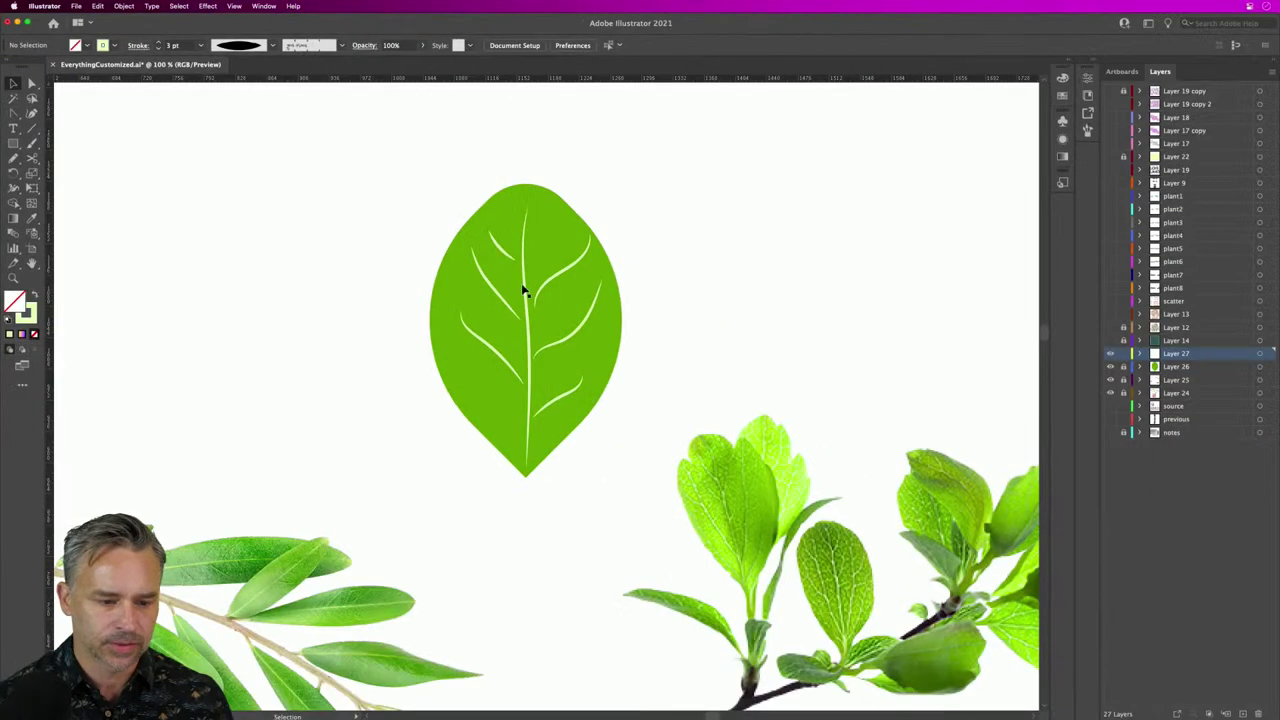
# Step: Reposition the upper and middle side veins on the right half and two side veins on the left half beside the central vein
pyautogui.click(552, 285)
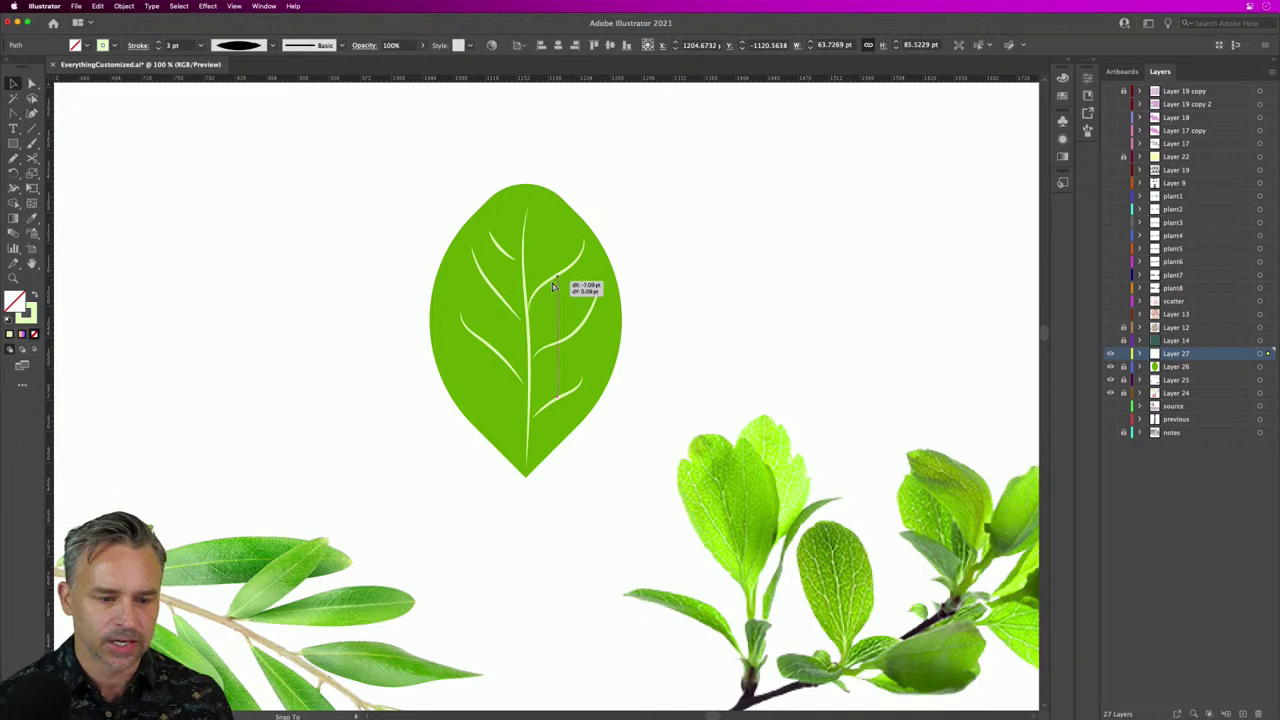
pyautogui.click(491, 292)
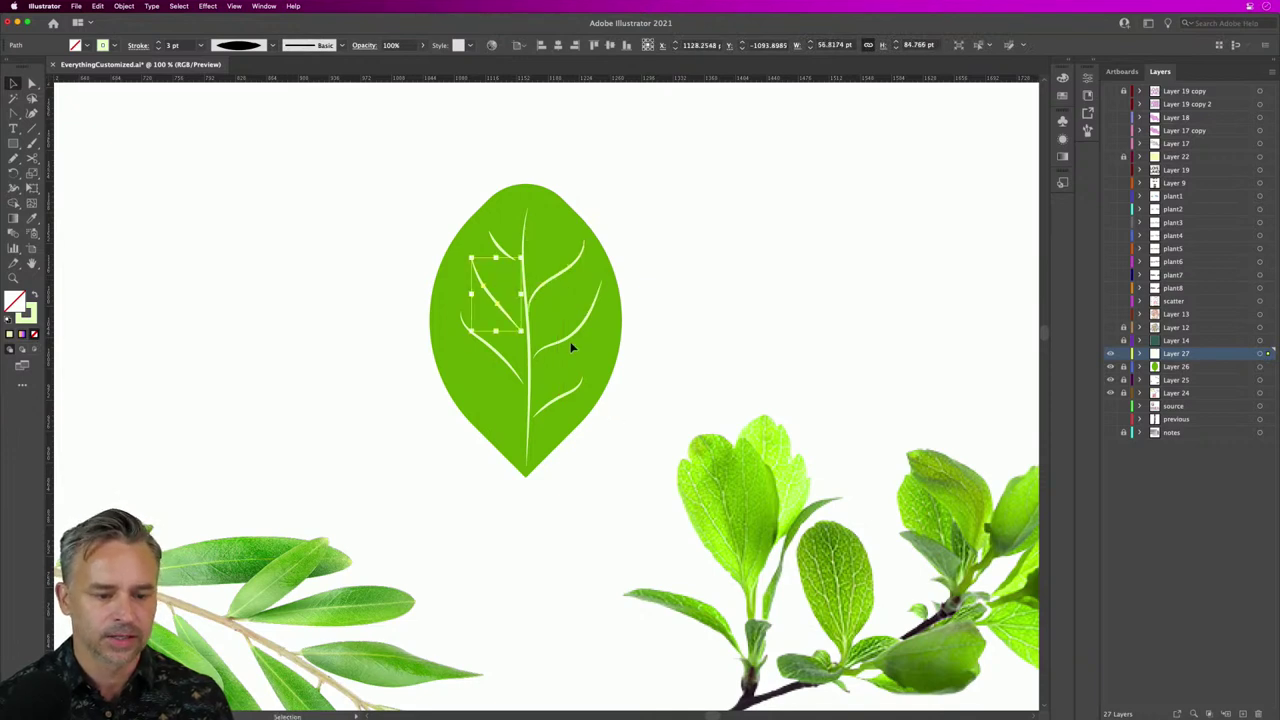
pyautogui.moveTo(566, 338); pyautogui.dragTo(565, 352)
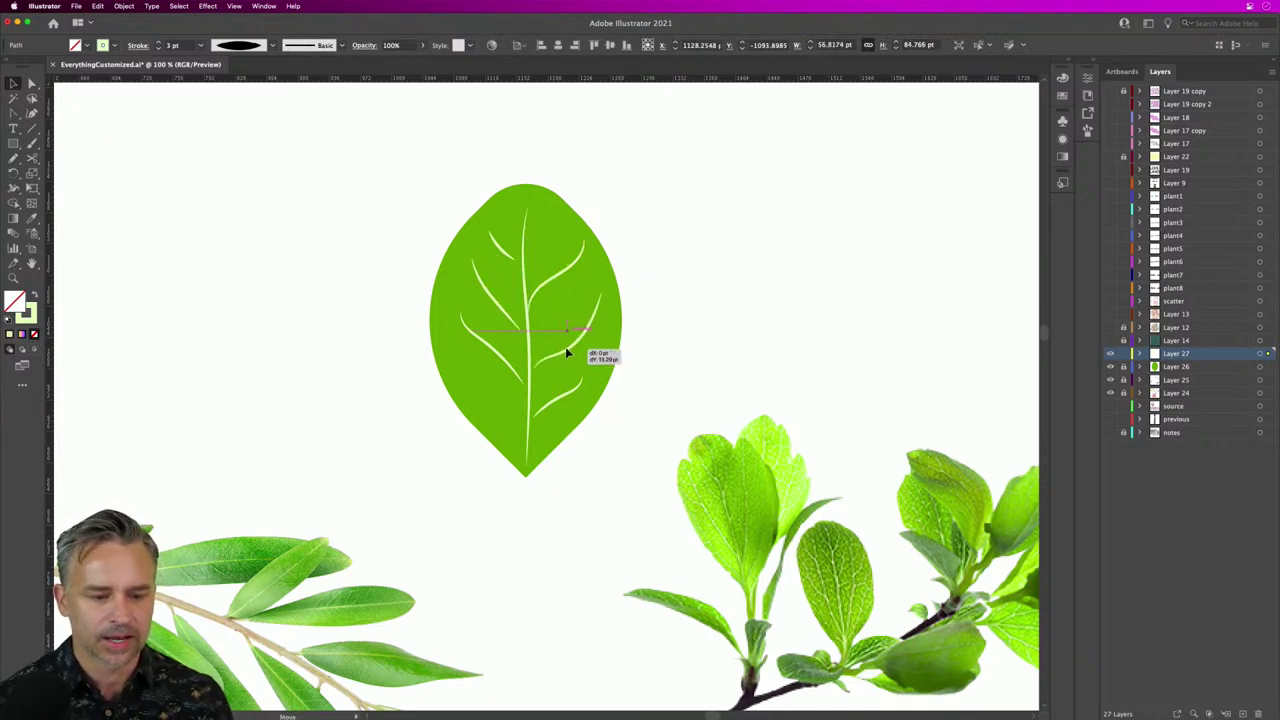
pyautogui.moveTo(477, 347); pyautogui.dragTo(480, 347)
pyautogui.click(486, 348)
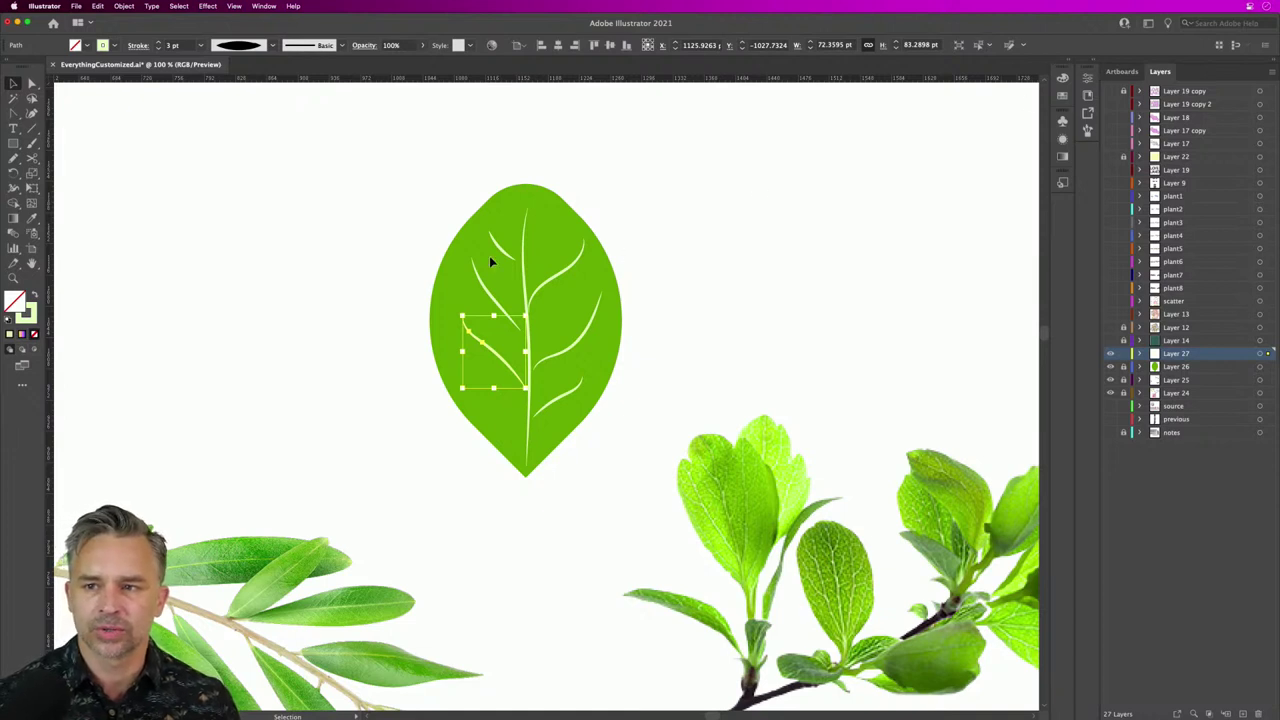
# Step: Draw two more curved side veins with the Pencil tool, one at the leaf's lower left and one at its upper right
pyautogui.press('n')
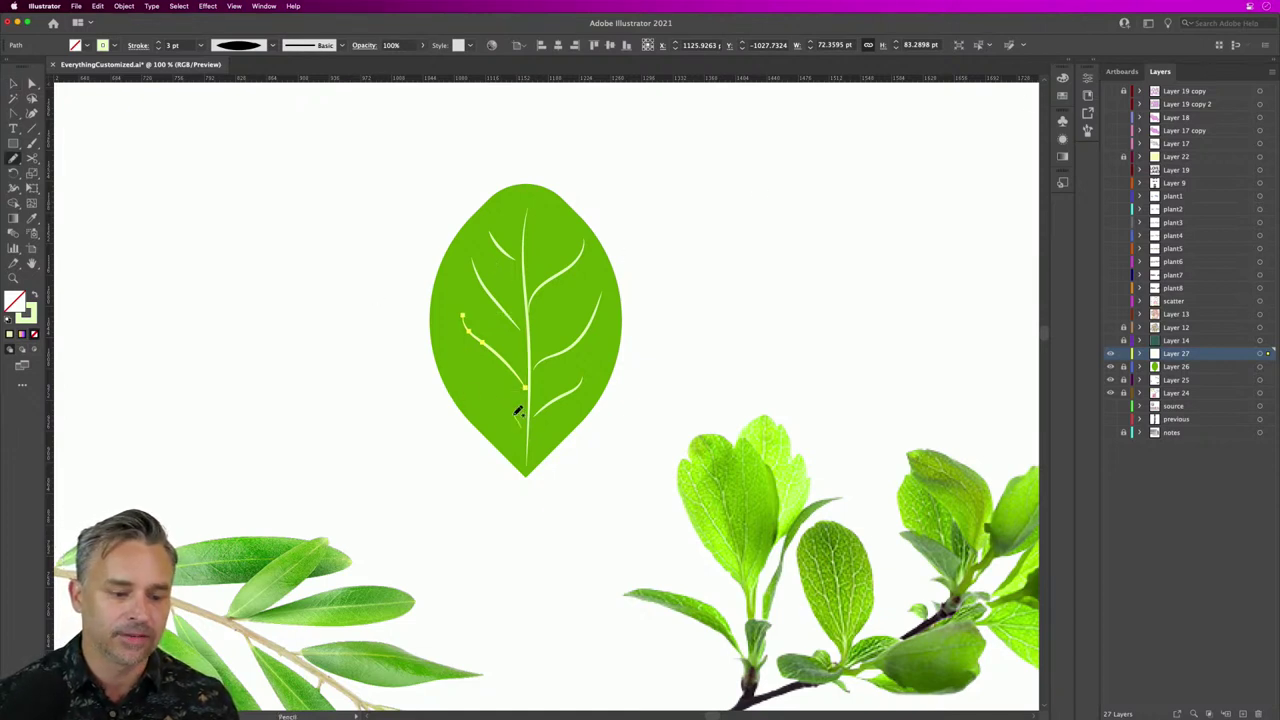
pyautogui.press('super+shift+a')
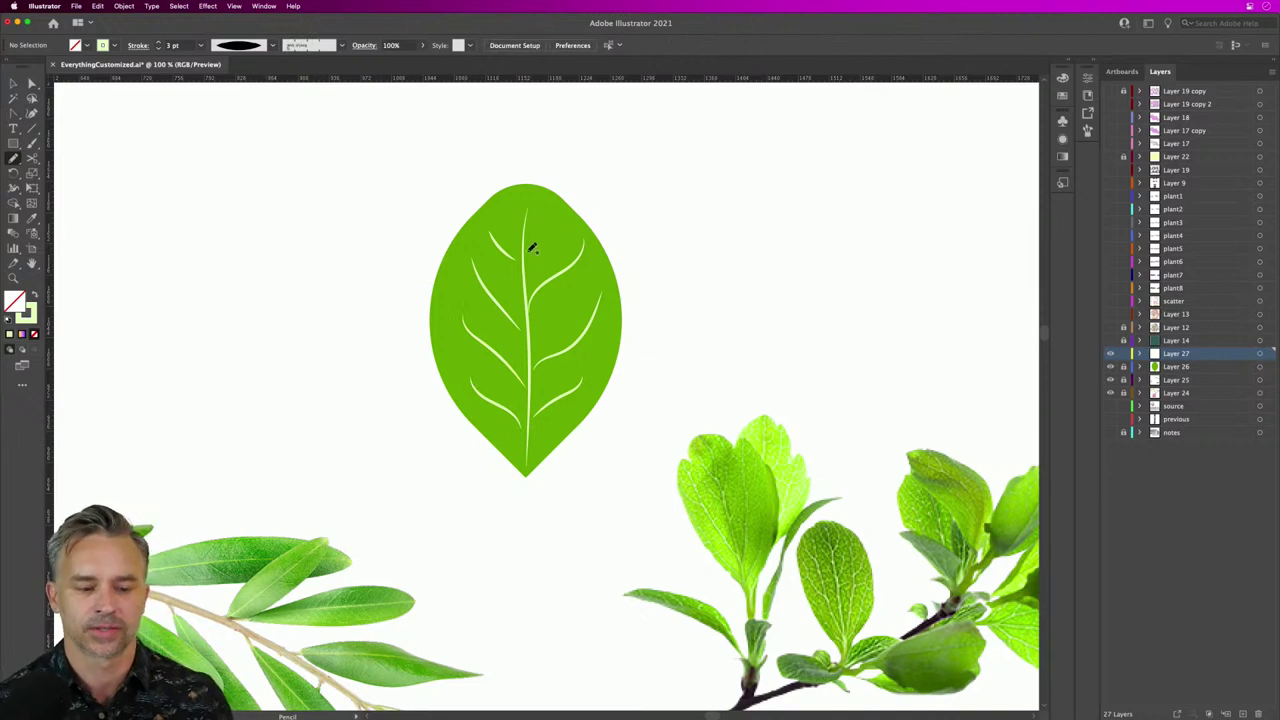
pyautogui.moveTo(527, 250); pyautogui.dragTo(553, 208)
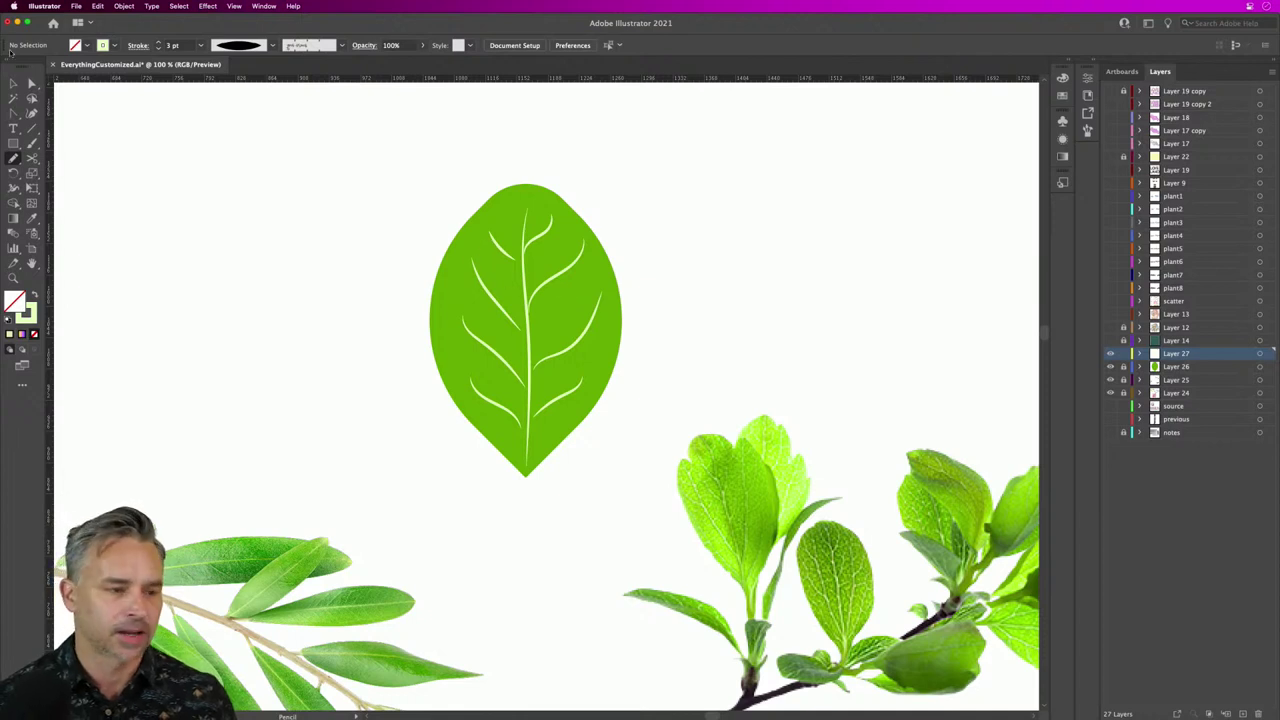
# Step: Unlock the leaf shape's layer and select the leaf together with all its veins
pyautogui.click(13, 83)
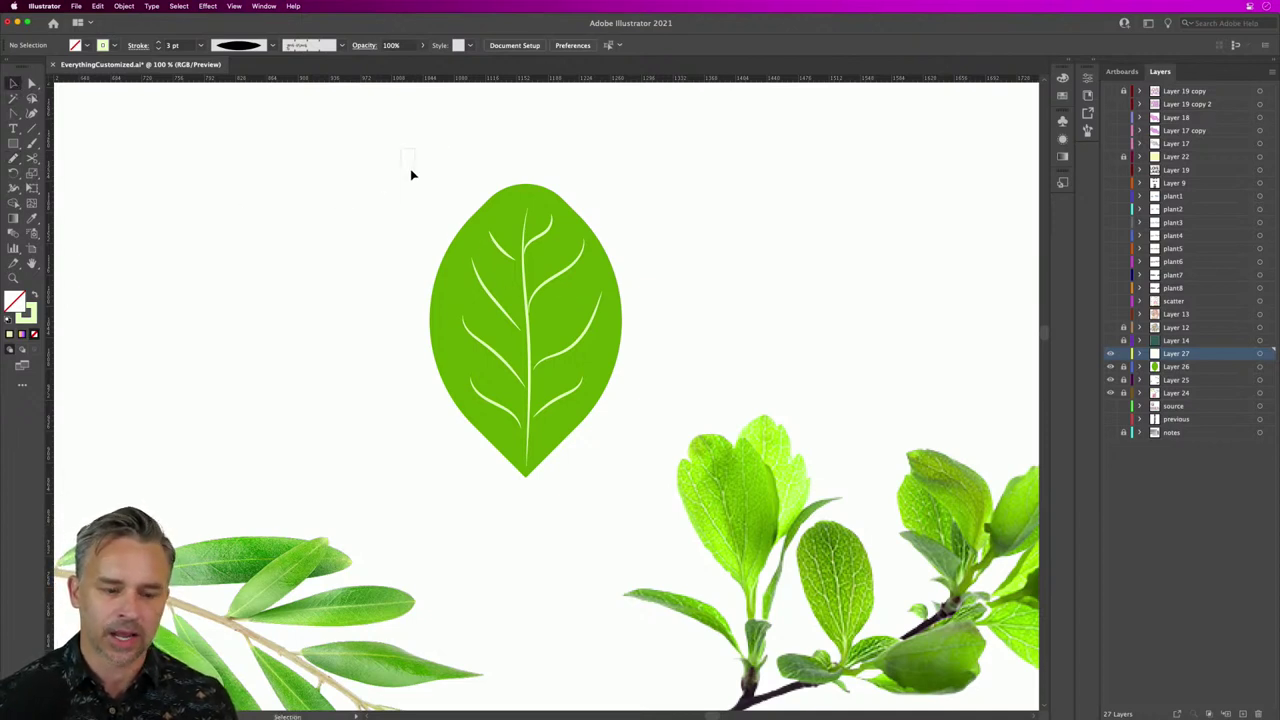
pyautogui.moveTo(410, 175); pyautogui.dragTo(656, 514)
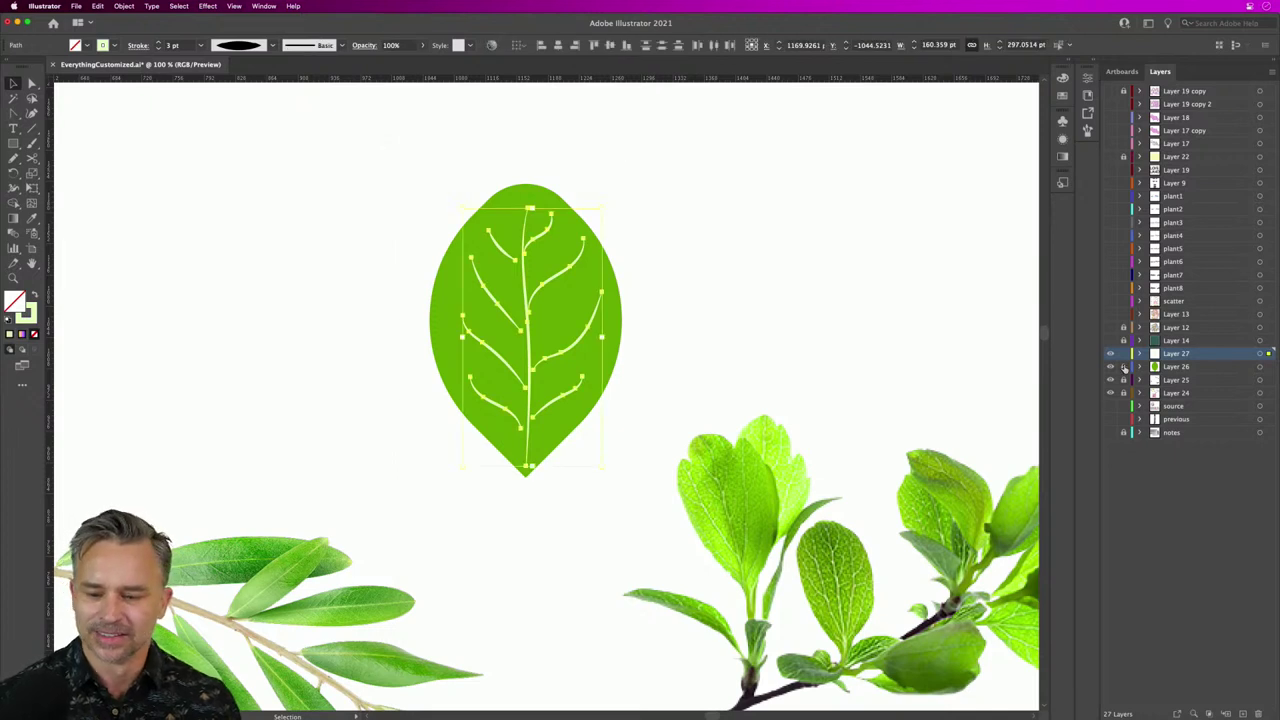
pyautogui.moveTo(409, 150); pyautogui.dragTo(623, 486)
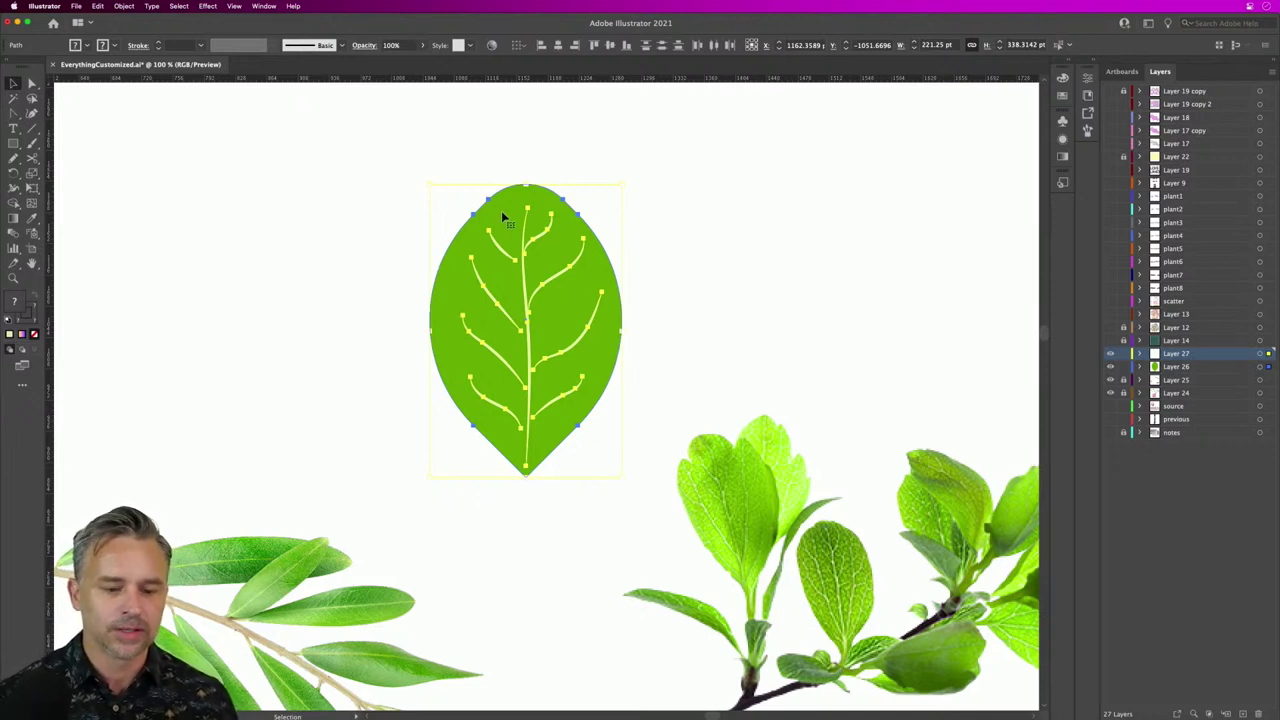
# Step: Draw a slanted teardrop leaf outline about 259 by 198 pt with the Pencil tool, between the first leaf and the olive branch
pyautogui.press('super+minus')
pyautogui.press('super+minus')
pyautogui.press('super+minus')
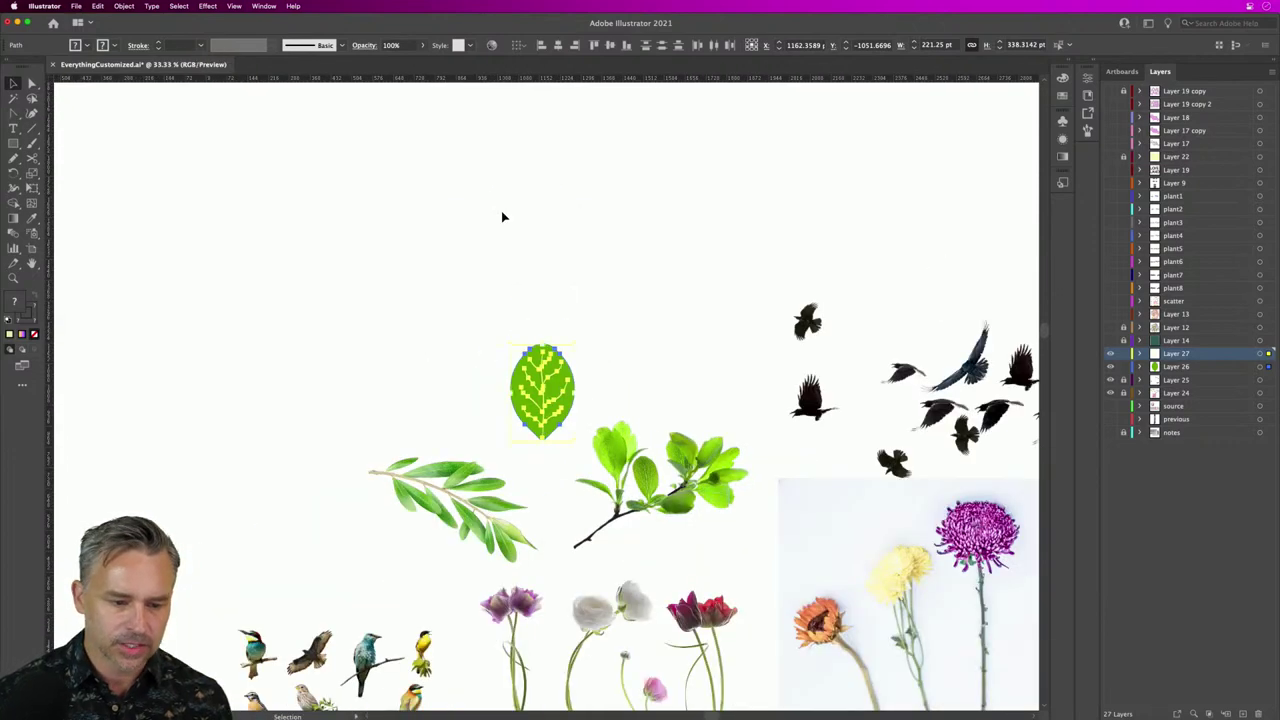
pyautogui.press('super+plus')
pyautogui.press('super+plus')
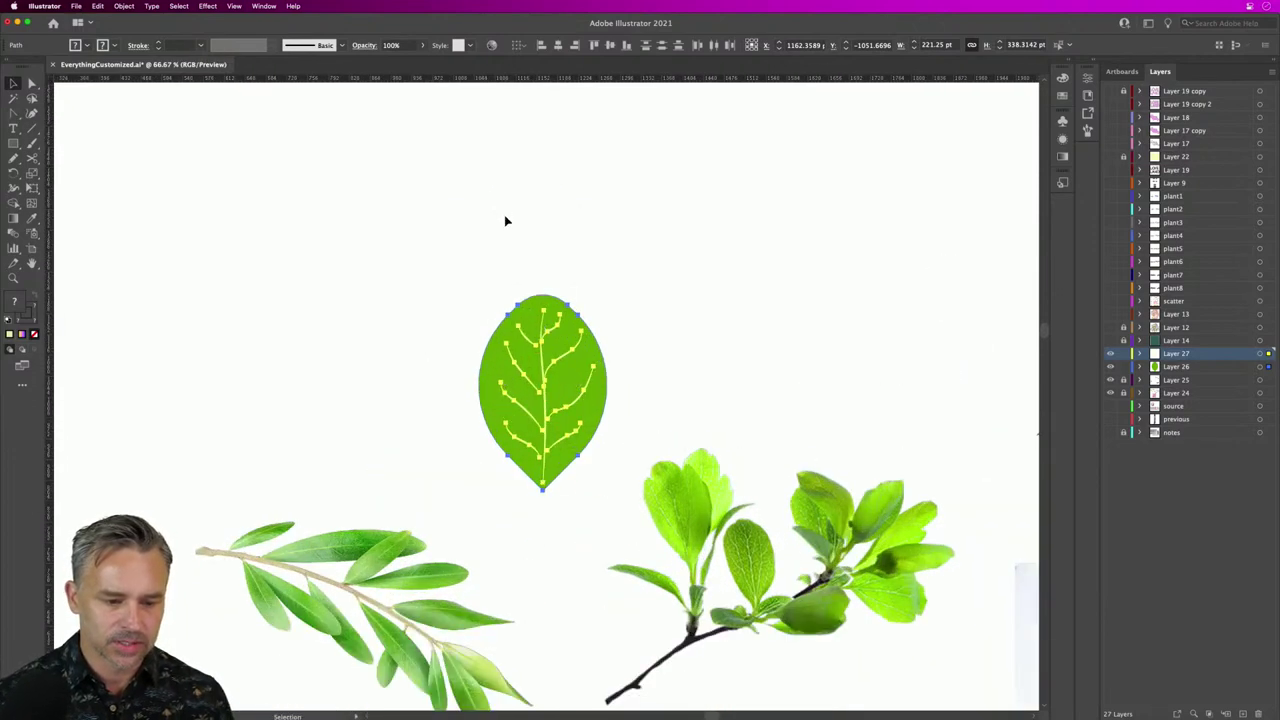
pyautogui.scroll(-3, 403, 319)
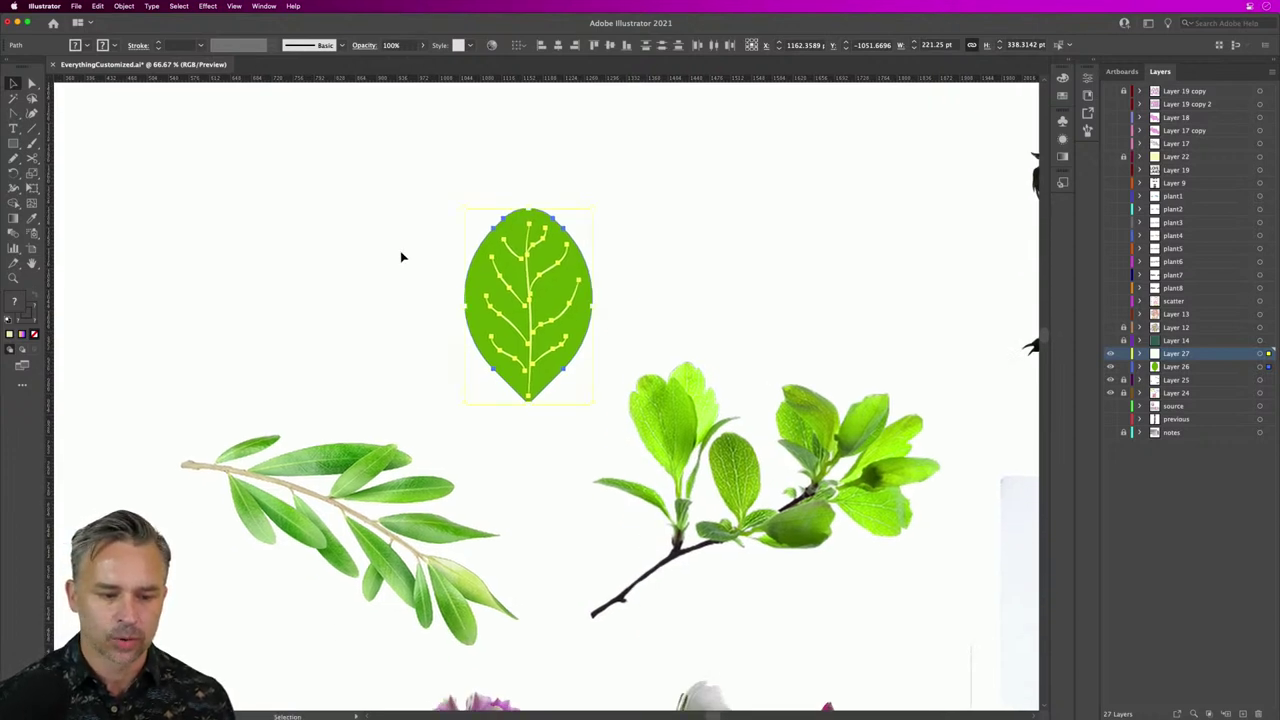
pyautogui.click(400, 255)
pyautogui.press('n')
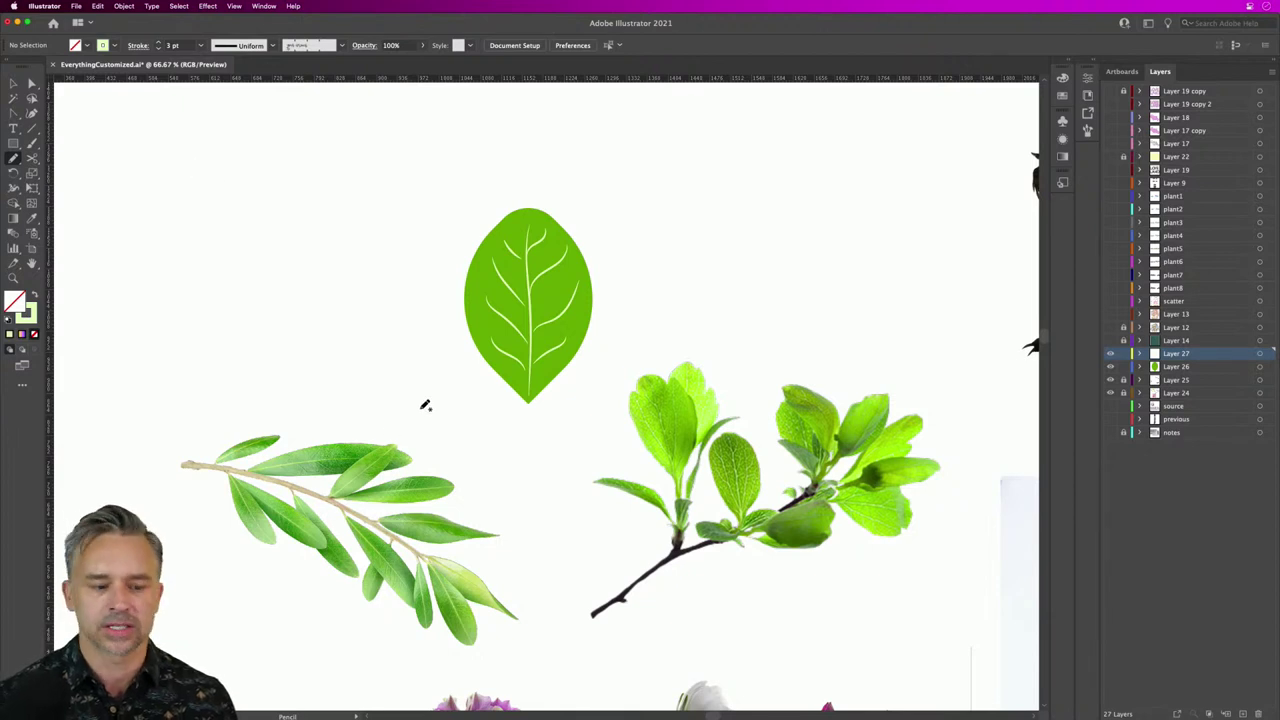
pyautogui.moveTo(494, 414)
pyautogui.mouseDown()
pyautogui.moveTo(354, 361)
pyautogui.moveTo(343, 314)
pyautogui.moveTo(373, 301)
pyautogui.moveTo(497, 414)
pyautogui.mouseUp()
pyautogui.press('v')
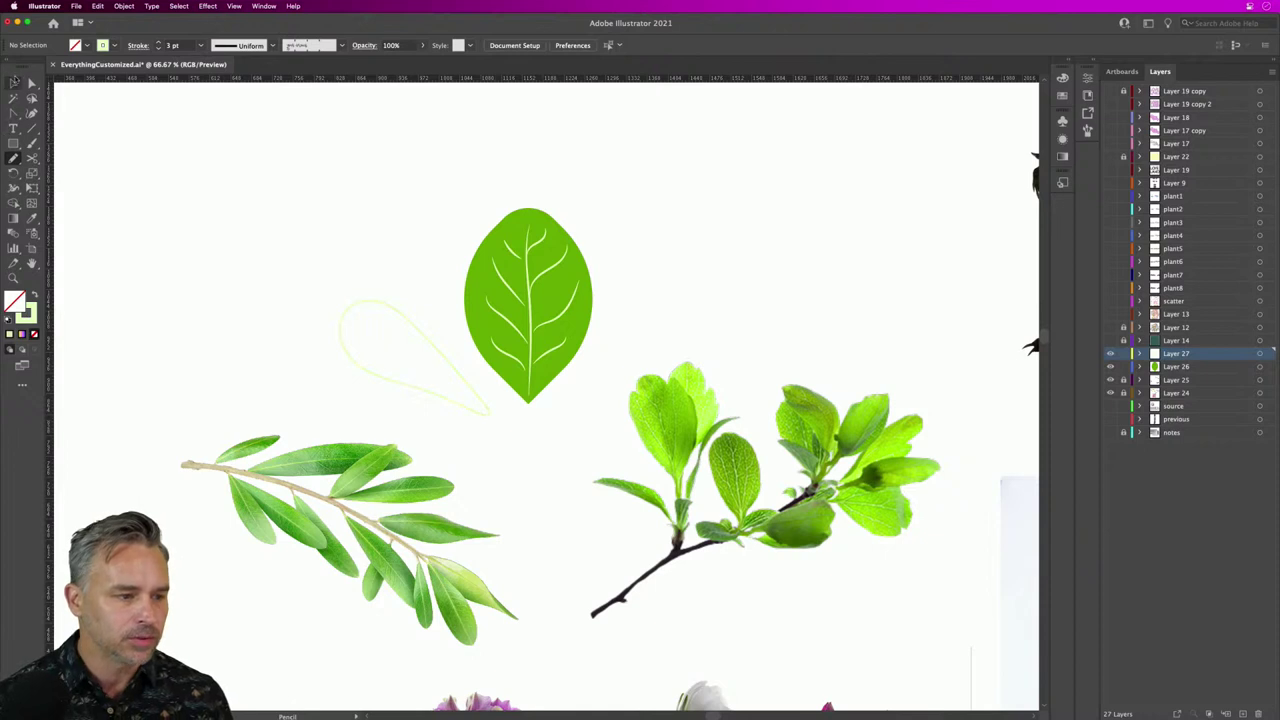
# Step: Fill the teardrop leaf with the first leaf's green and no stroke using the Eyedropper, and move it slightly right and down
pyautogui.click(382, 381)
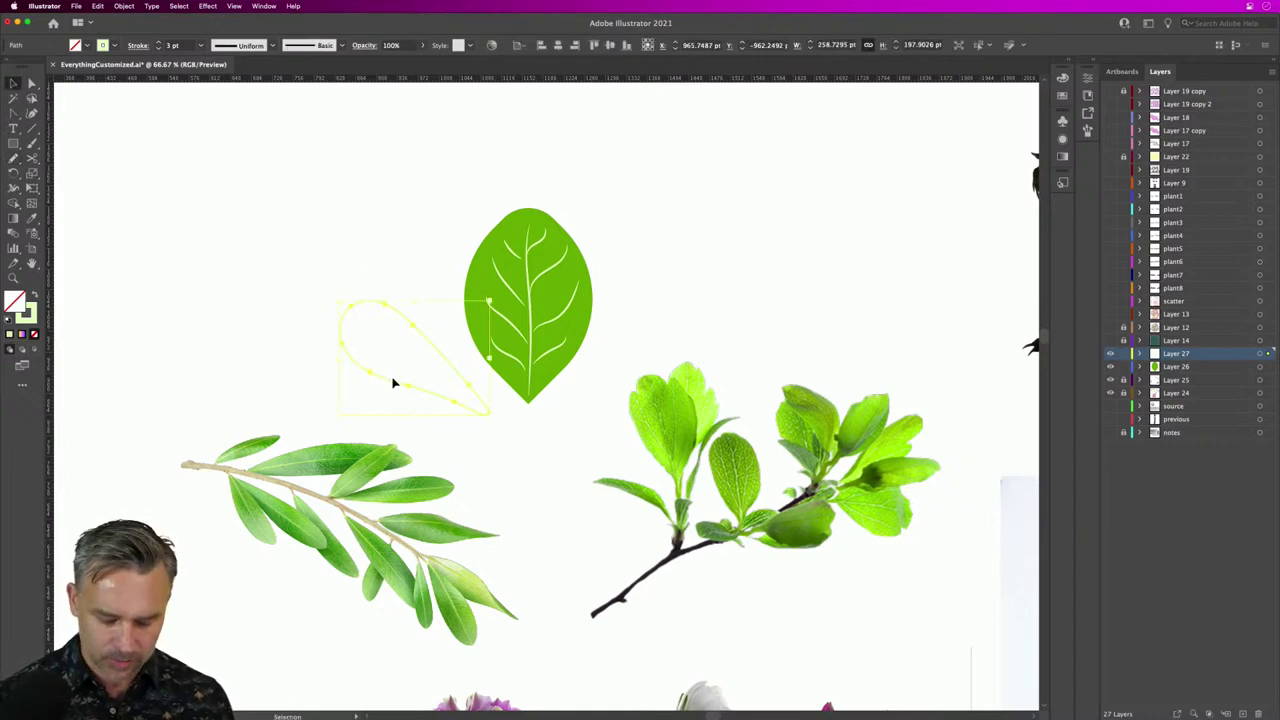
pyautogui.press('i')
pyautogui.click(489, 272)
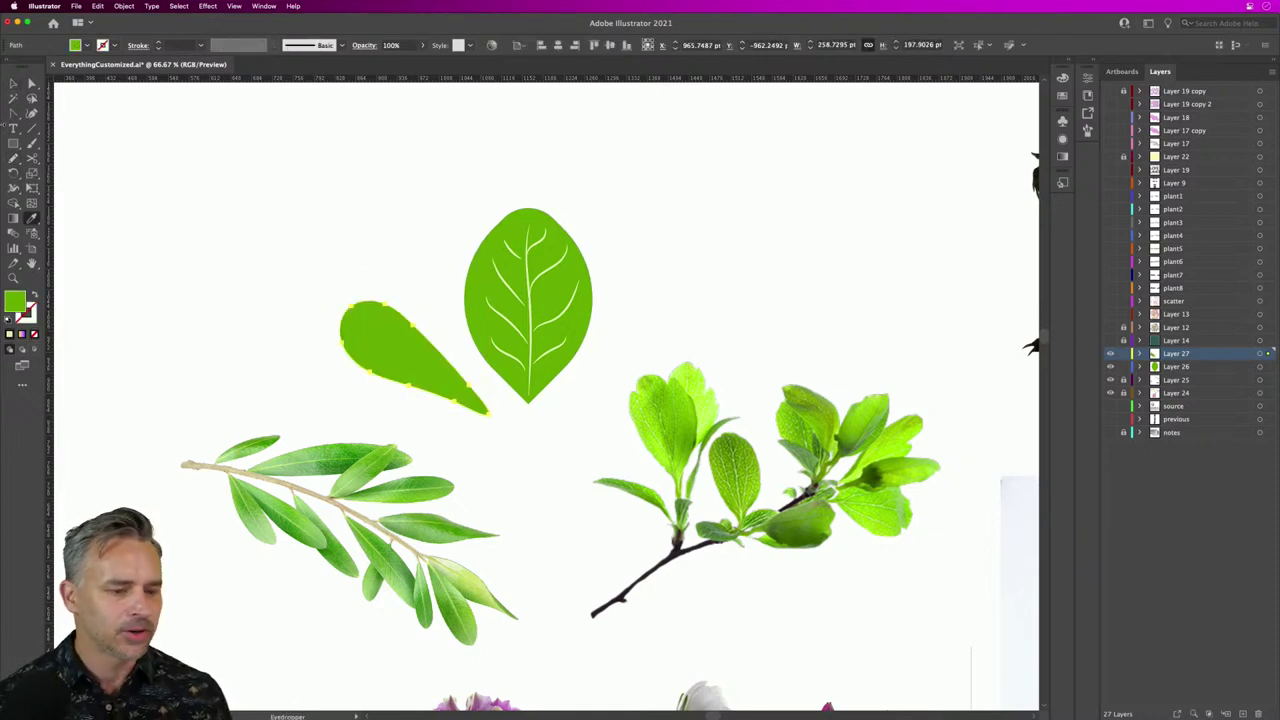
pyautogui.press('super+1')
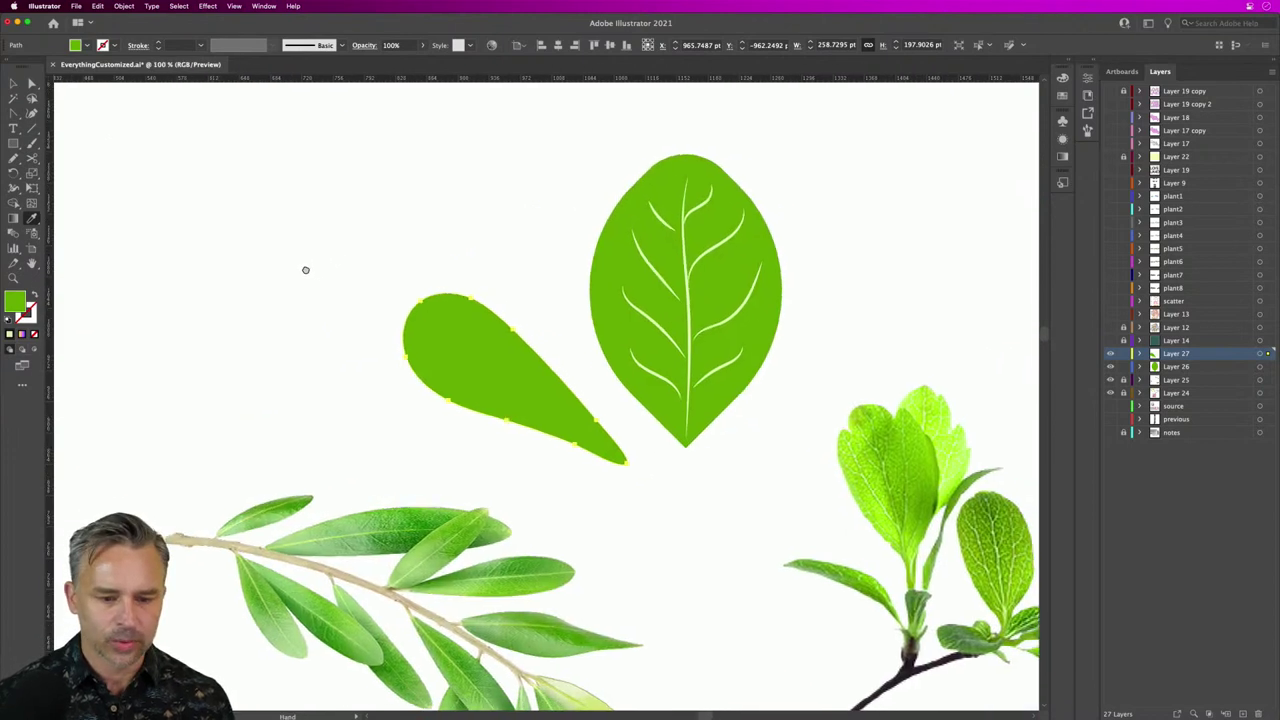
pyautogui.click(13, 84)
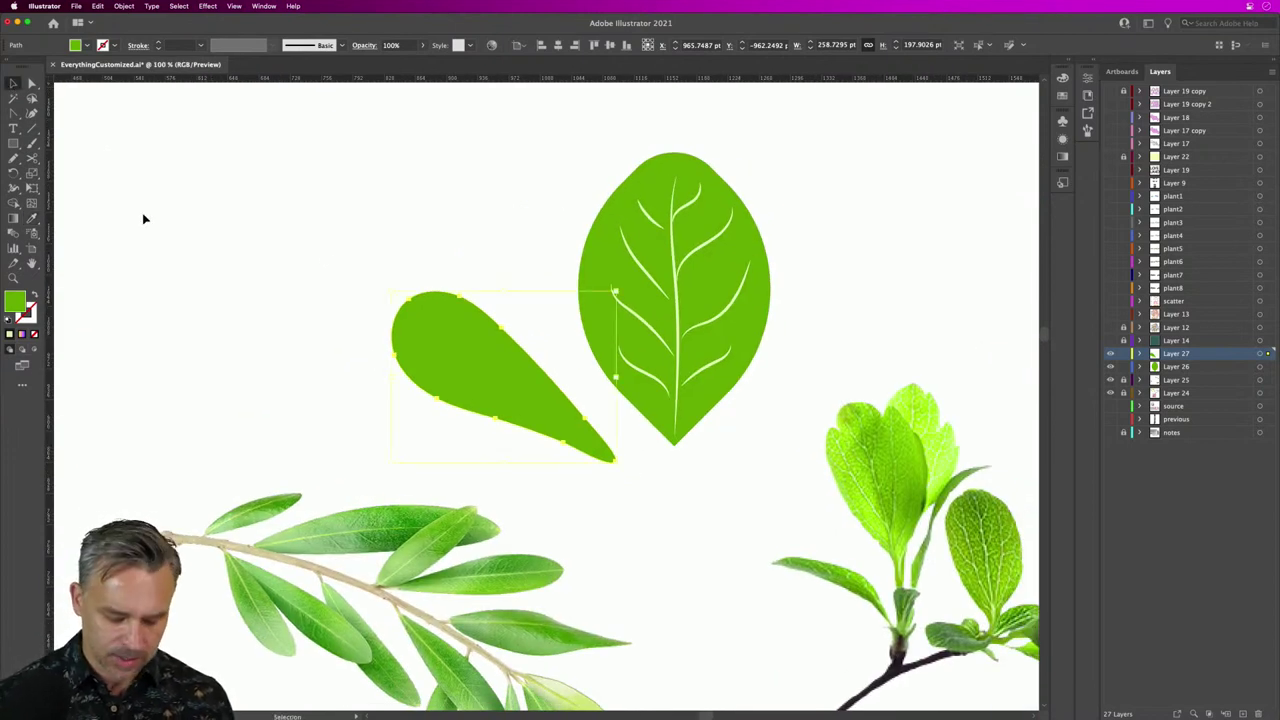
pyautogui.moveTo(421, 351); pyautogui.dragTo(430, 360)
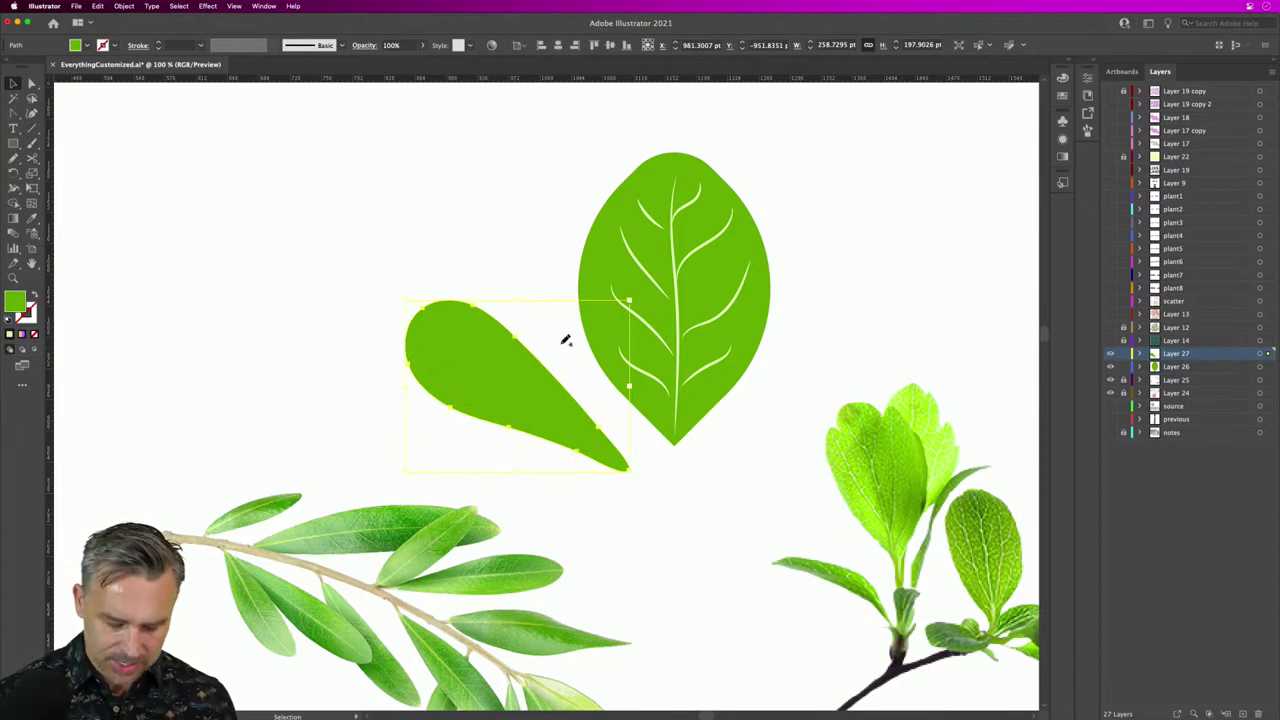
# Step: Draw a midrib about 204 by 152 pt along the length of the teardrop leaf with the Pencil tool and deselect it
pyautogui.press('n')
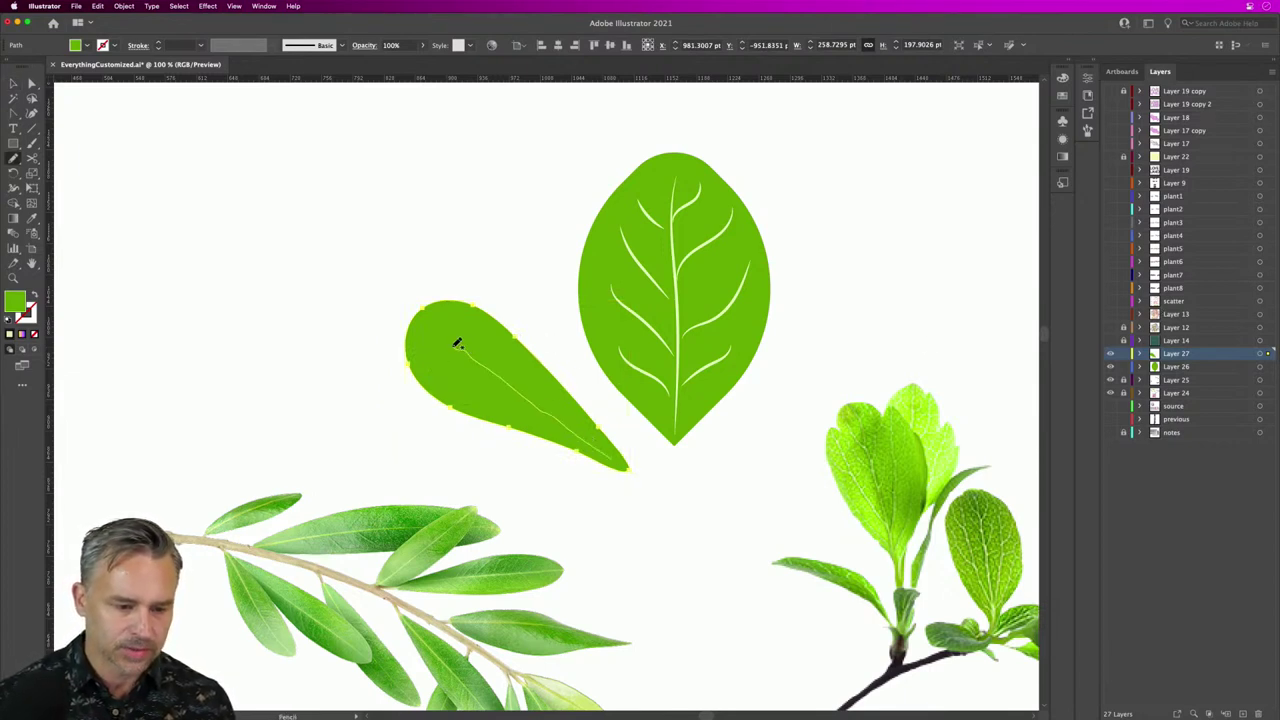
pyautogui.press('super+shift+a')
pyautogui.click(13, 83)
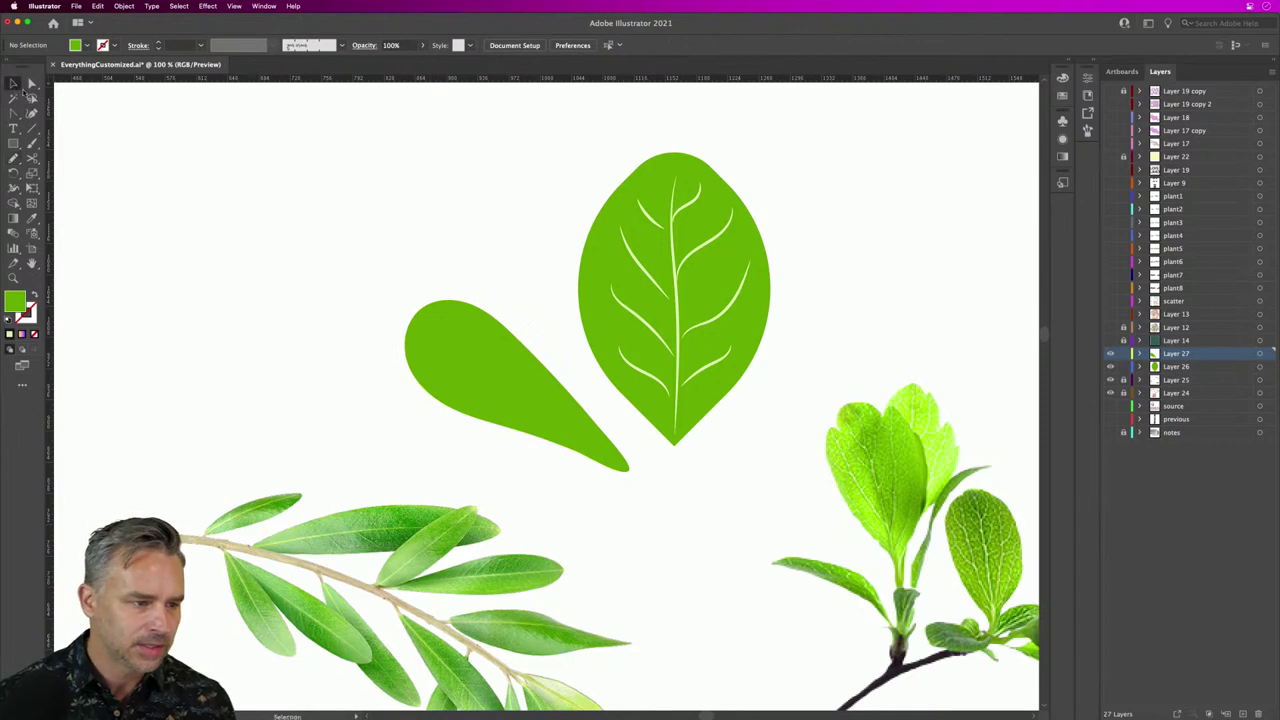
# Step: Copy the first leaf's pale green 3 pt vein stroke onto the teardrop's midrib and apply the width profile tapering at both ends
pyautogui.click(494, 376)
pyautogui.press('i')
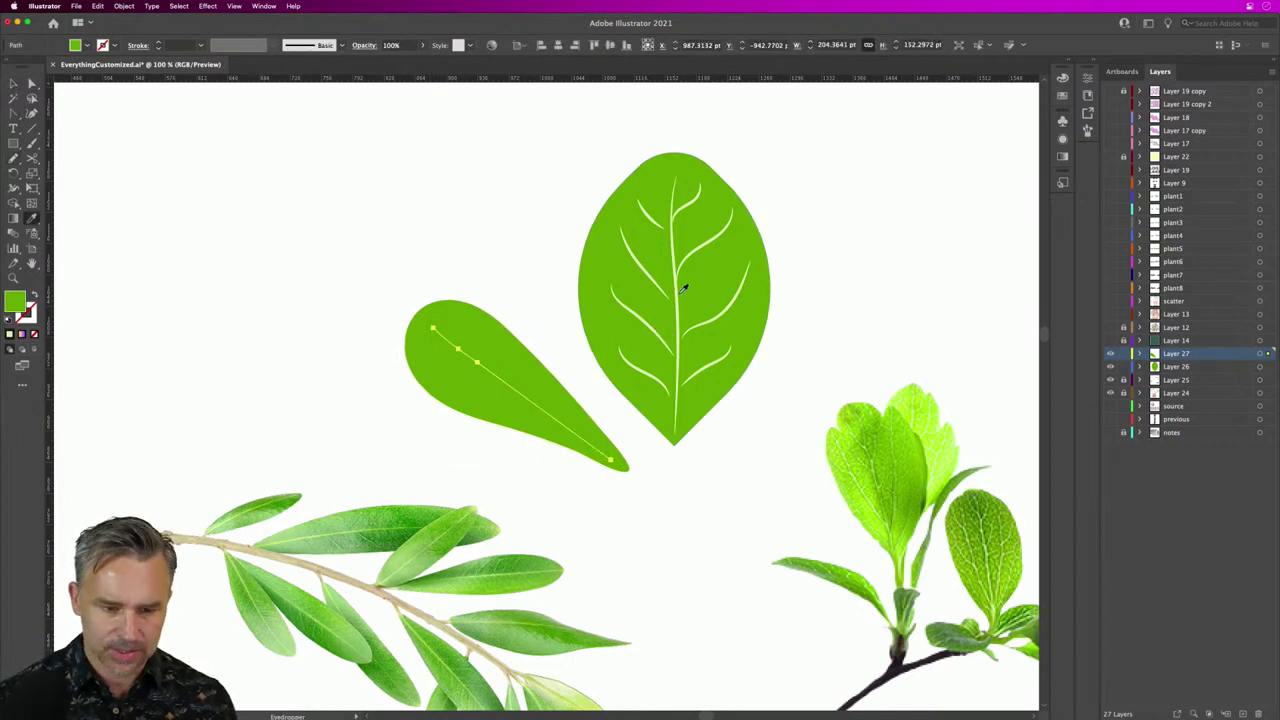
pyautogui.click(651, 270)
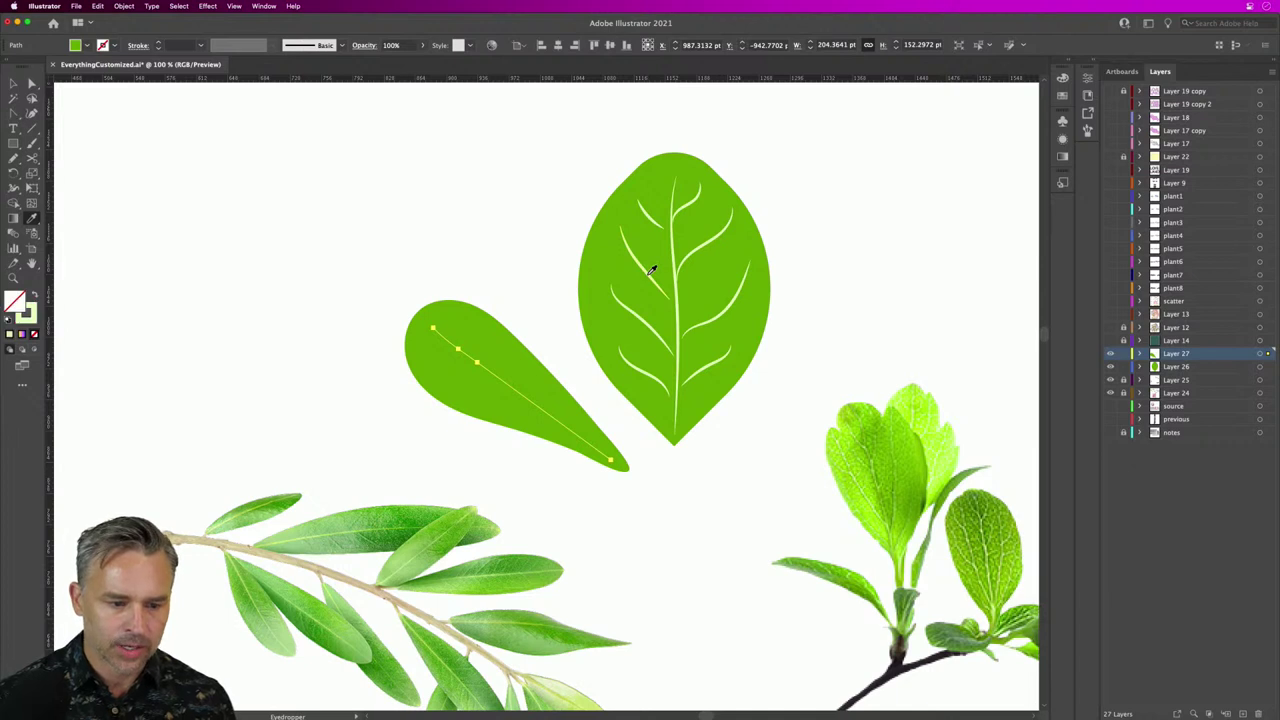
pyautogui.click(14, 82)
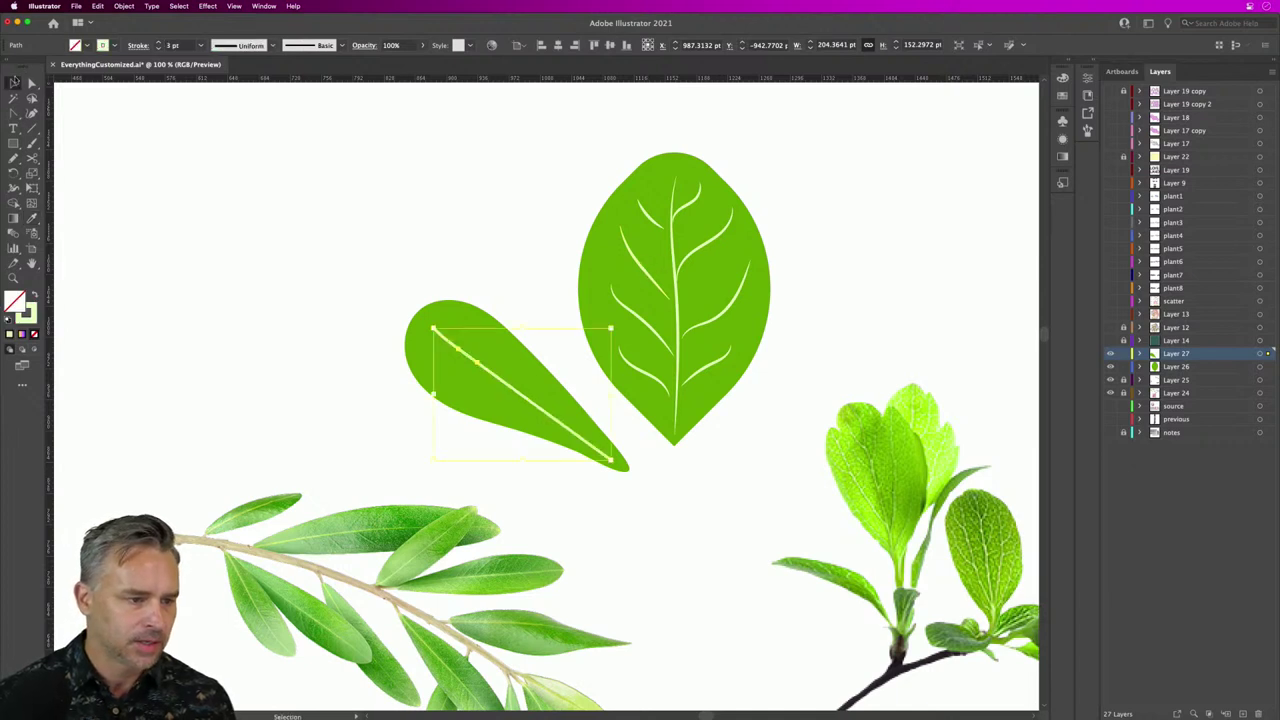
pyautogui.click(273, 46)
pyautogui.click(245, 90)
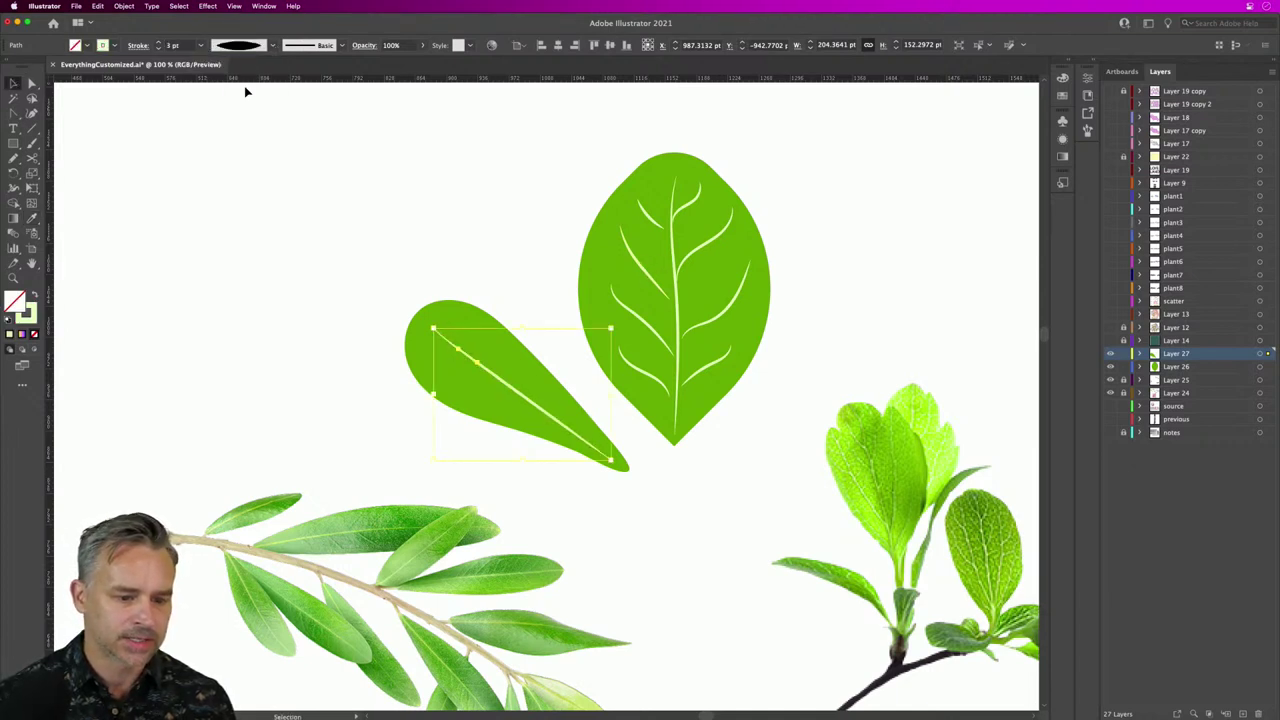
# Step: Draw four side veins on the teardrop leaf with the Pencil tool, two on each side of its midrib
pyautogui.press('super+equal')
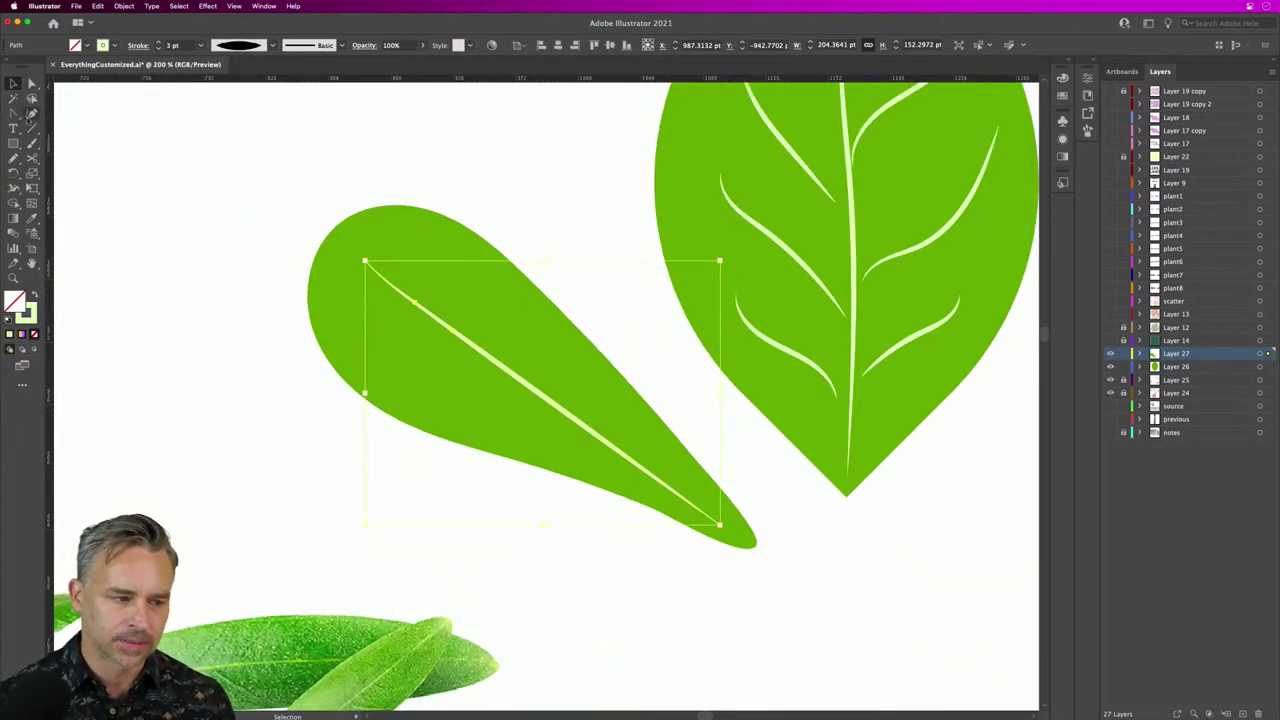
pyautogui.click(257, 262)
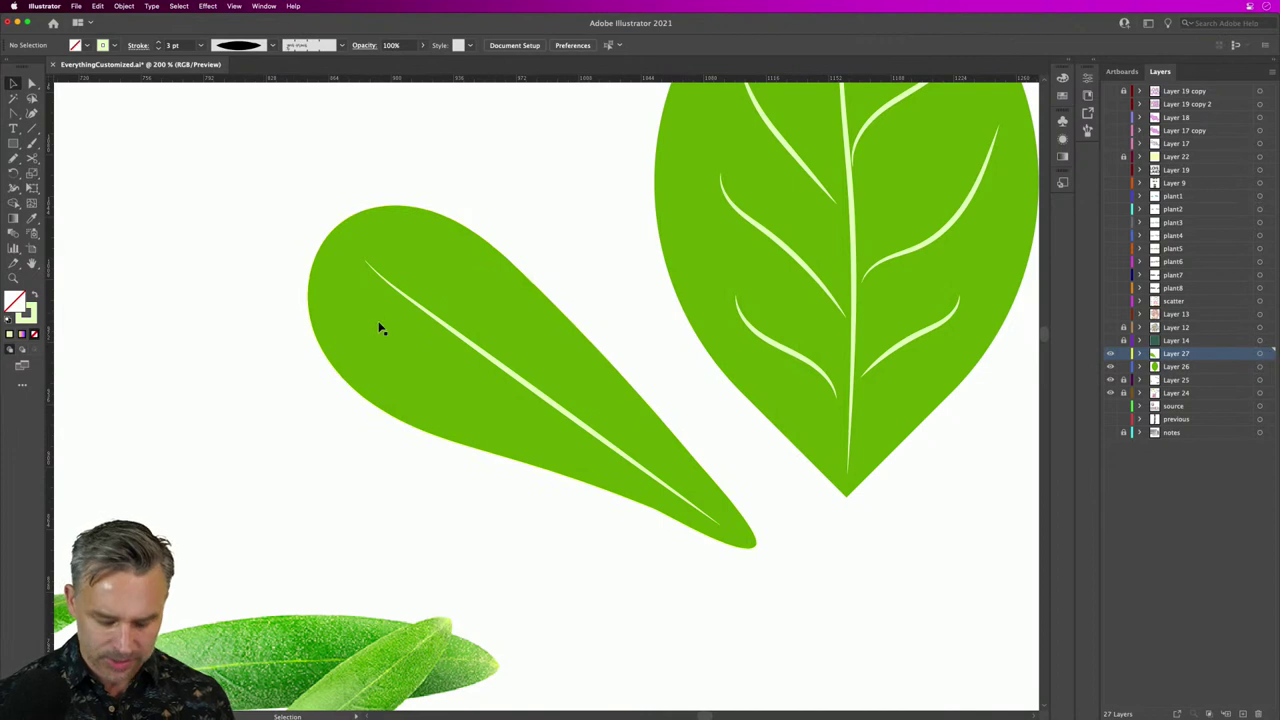
pyautogui.press('n')
pyautogui.moveTo(572, 428); pyautogui.dragTo(465, 420)
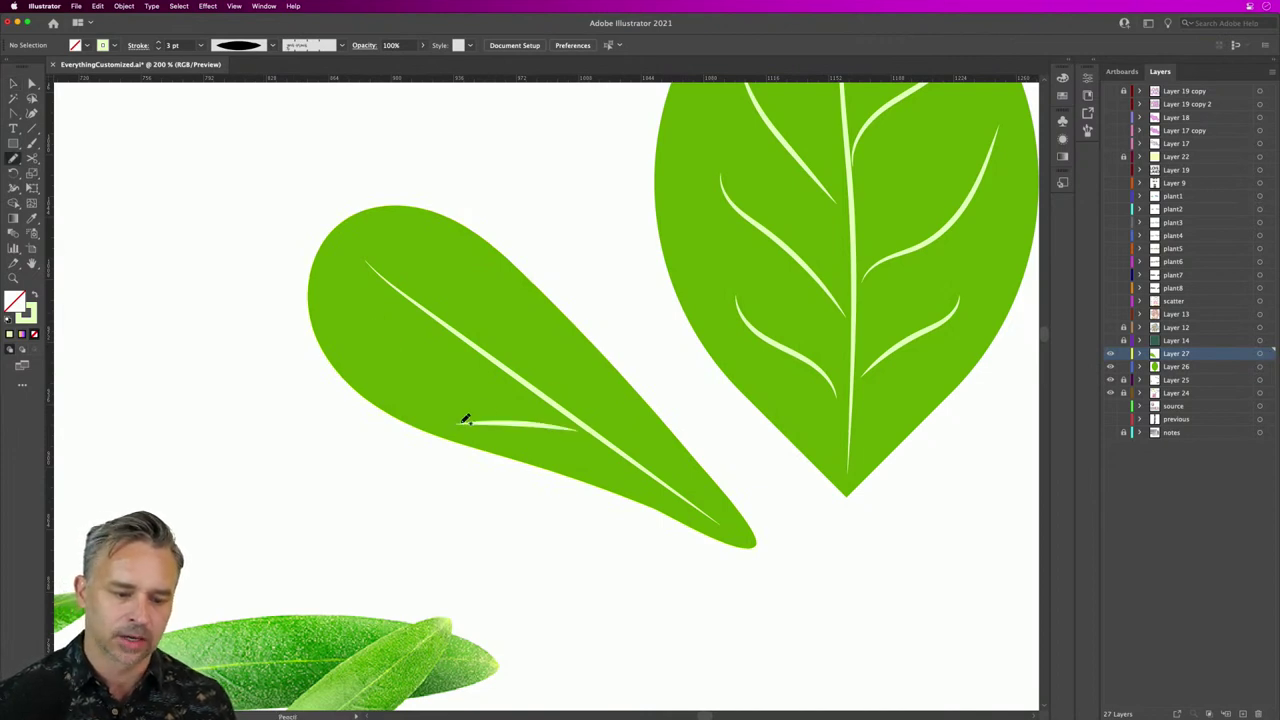
pyautogui.moveTo(560, 390)
pyautogui.mouseDown()
pyautogui.moveTo(513, 292)
pyautogui.moveTo(438, 238)
pyautogui.mouseUp()
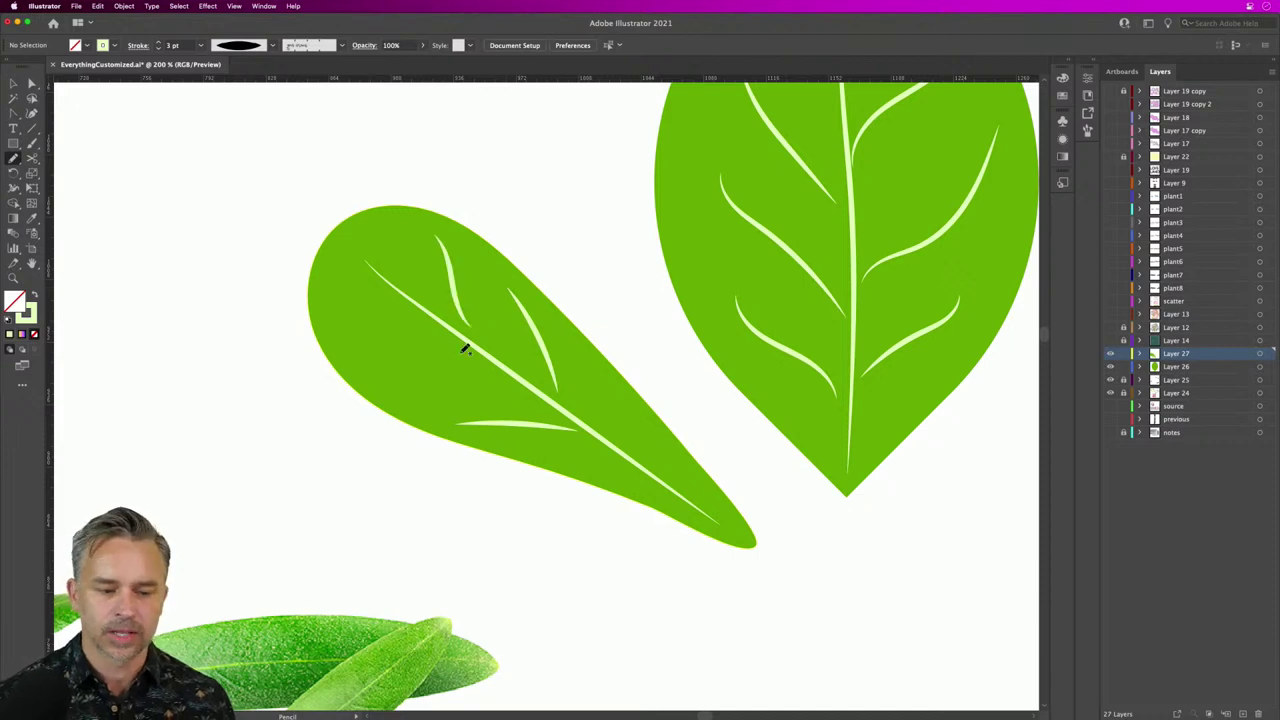
pyautogui.moveTo(509, 372); pyautogui.dragTo(402, 358)
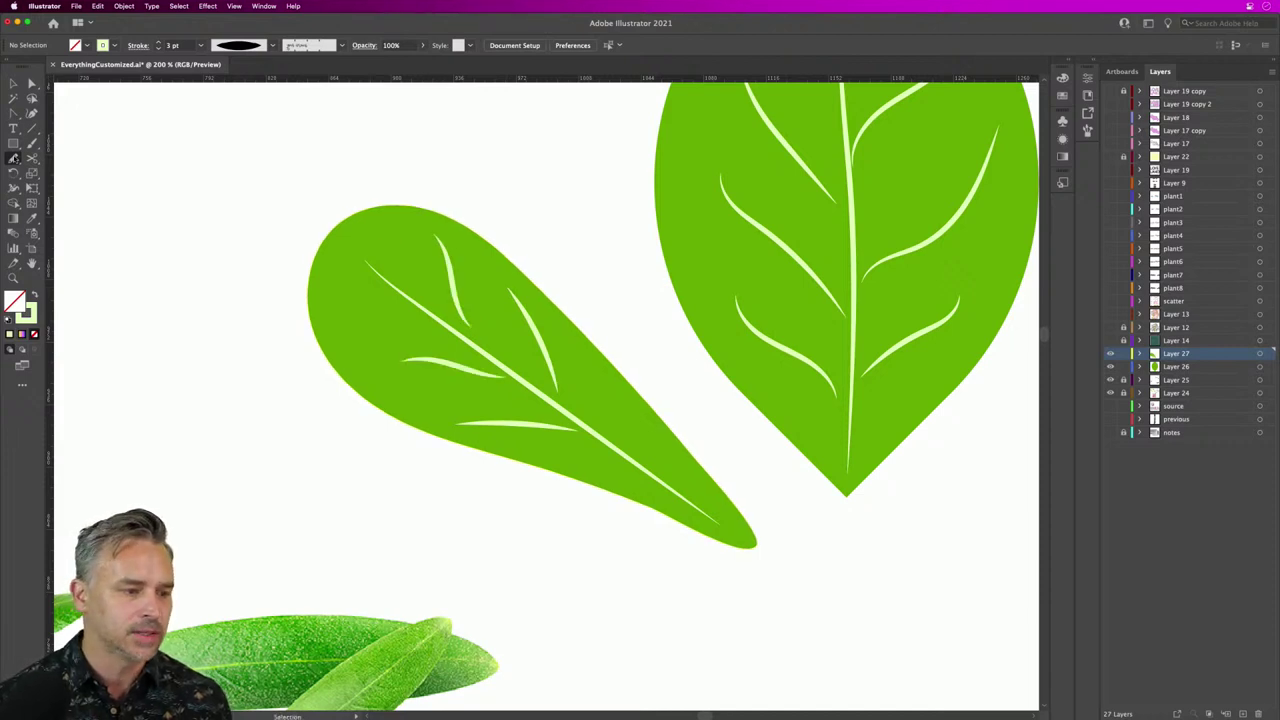
# Step: Enable the Keep selected option in the Pencil Tool Options
pyautogui.doubleClick(14, 158)
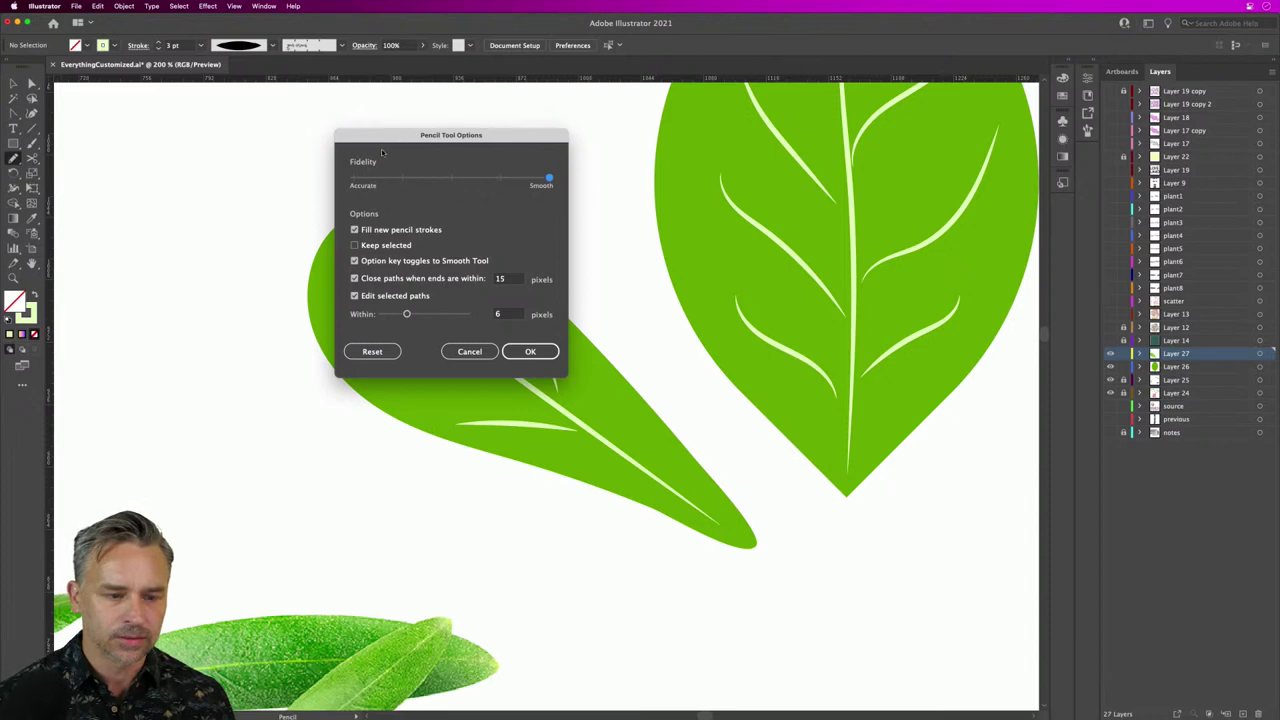
pyautogui.moveTo(395, 139); pyautogui.dragTo(505, 222)
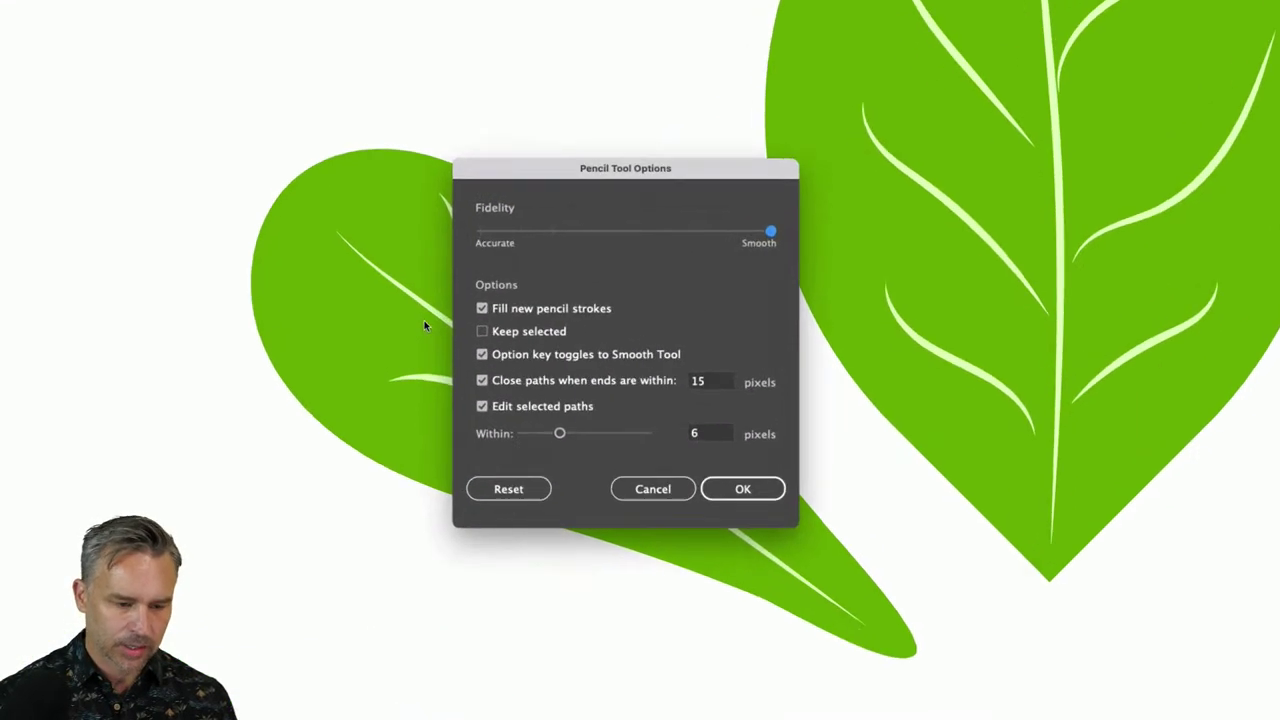
pyautogui.click(494, 335)
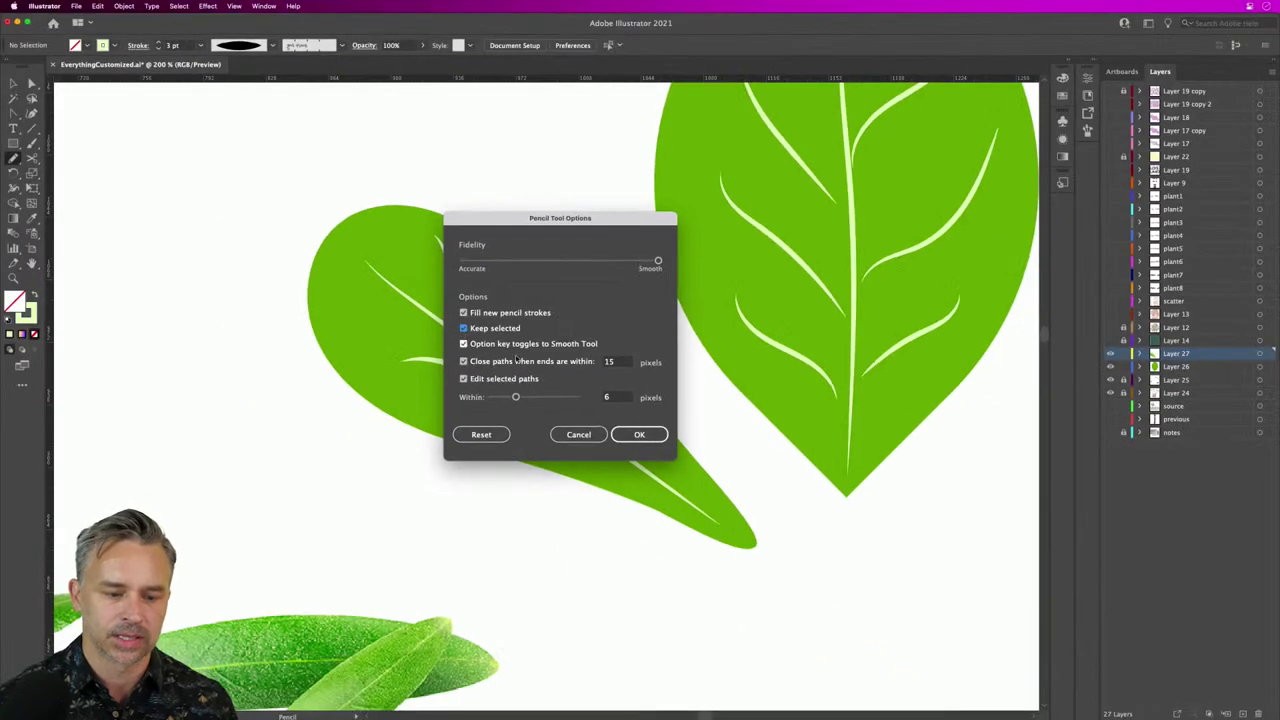
pyautogui.click(624, 434)
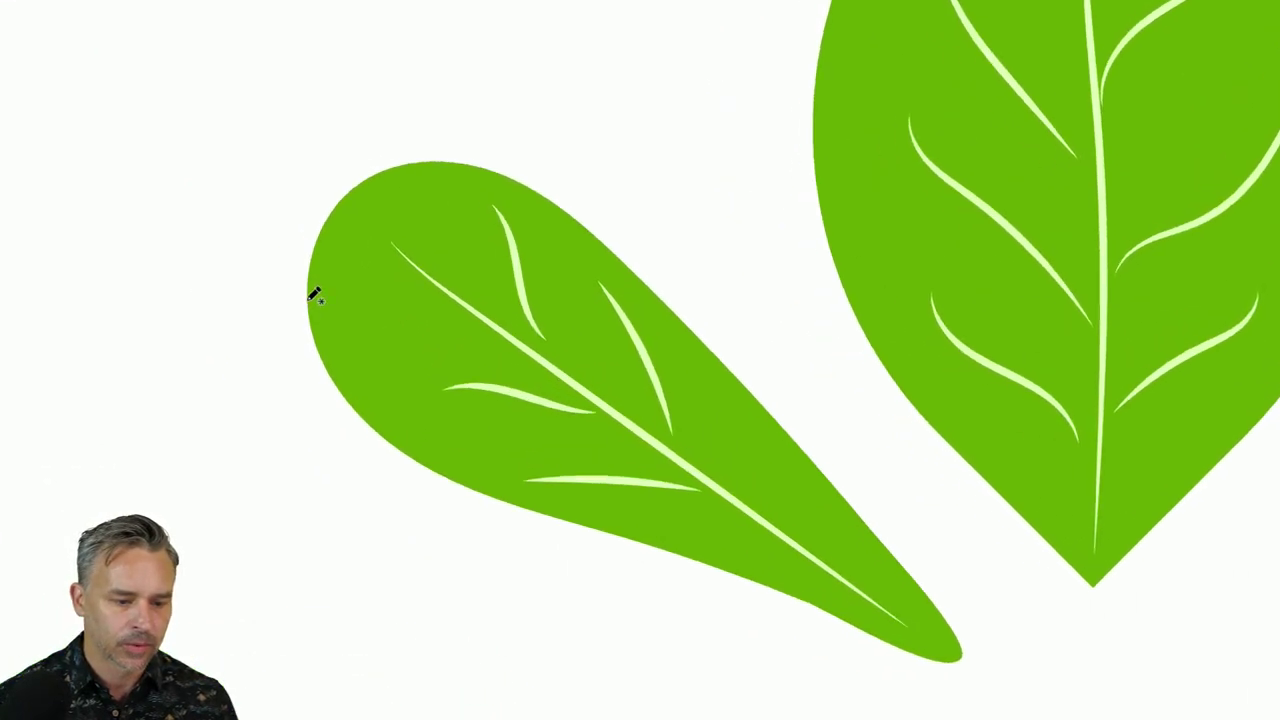
# Step: Draw and reshape a short side vein near the teardrop leaf's rounded end, and add another above the midrib near its tip
pyautogui.moveTo(428, 320)
pyautogui.mouseDown()
pyautogui.moveTo(332, 318)
pyautogui.moveTo(297, 283)
pyautogui.mouseUp()
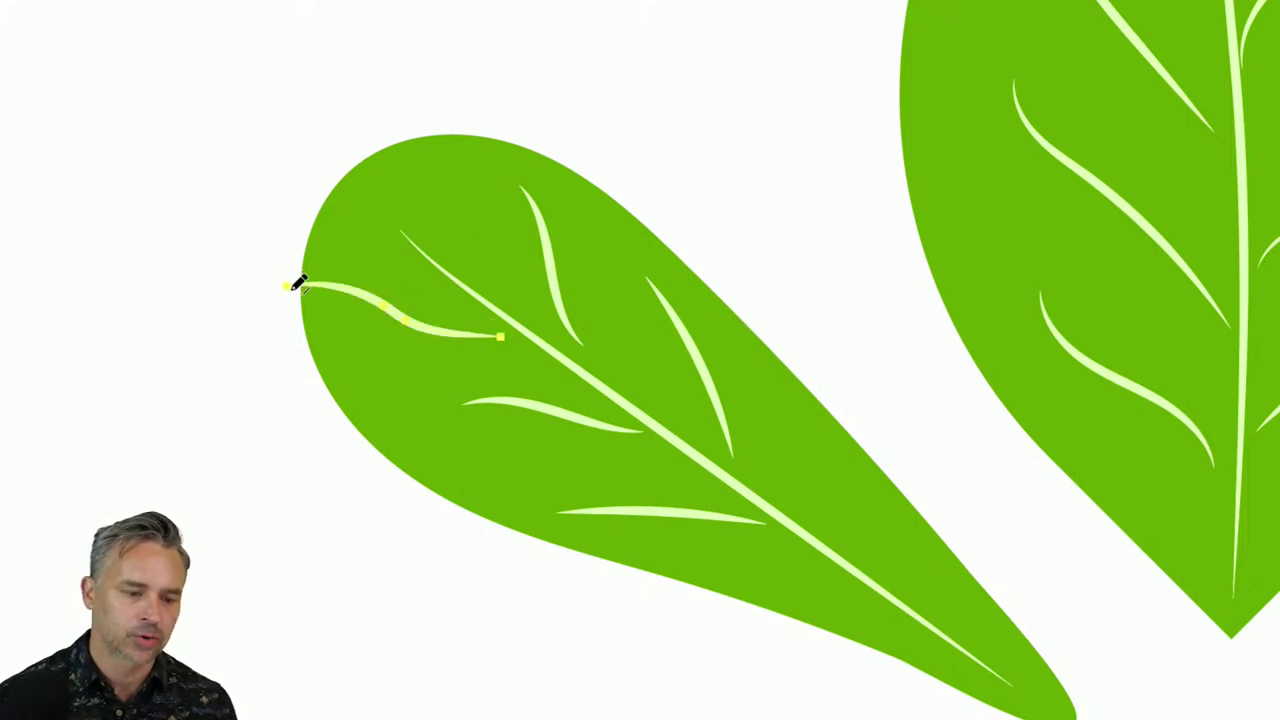
pyautogui.moveTo(378, 300); pyautogui.dragTo(334, 320)
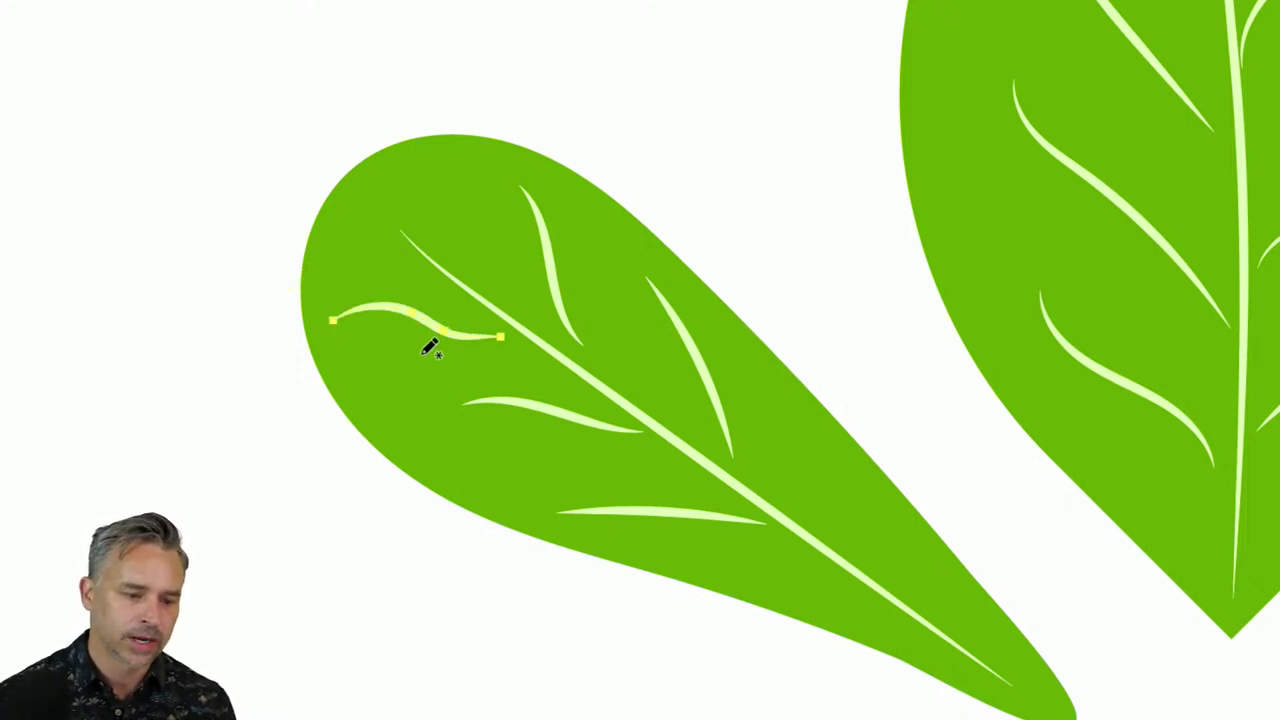
pyautogui.moveTo(425, 325); pyautogui.dragTo(371, 331)
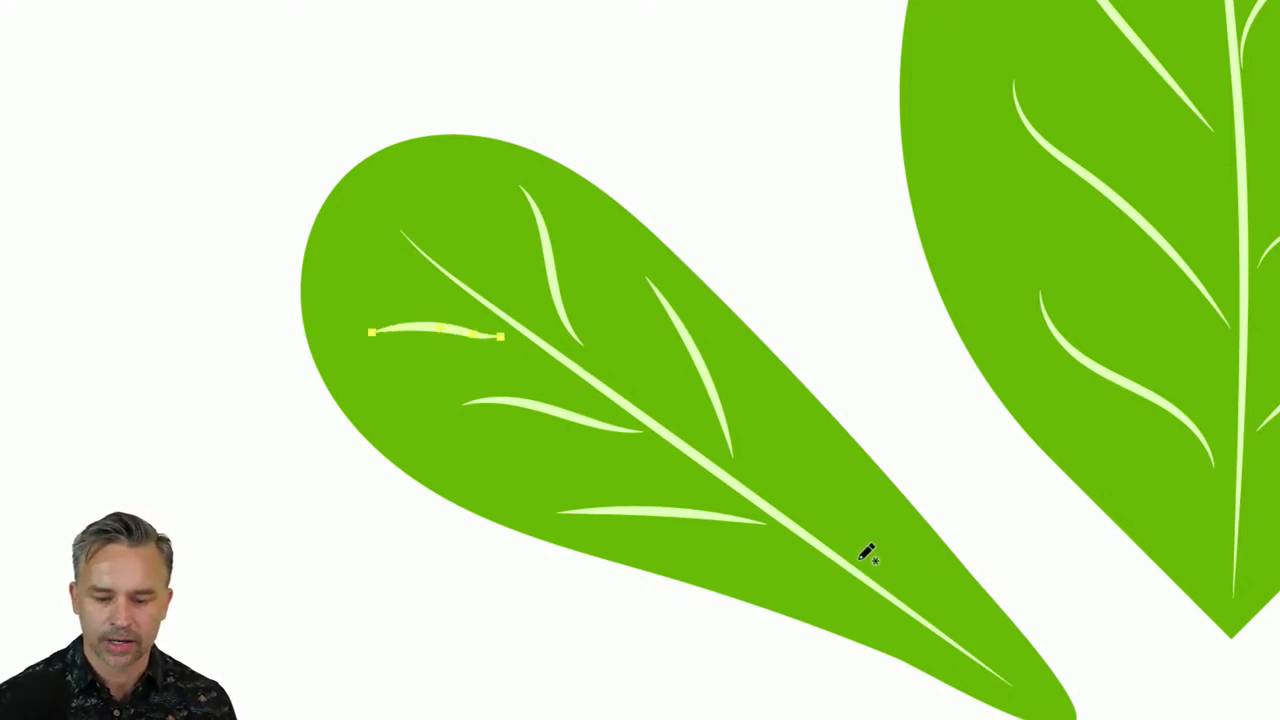
pyautogui.moveTo(857, 556)
pyautogui.mouseDown()
pyautogui.moveTo(849, 474)
pyautogui.moveTo(825, 460)
pyautogui.mouseUp()
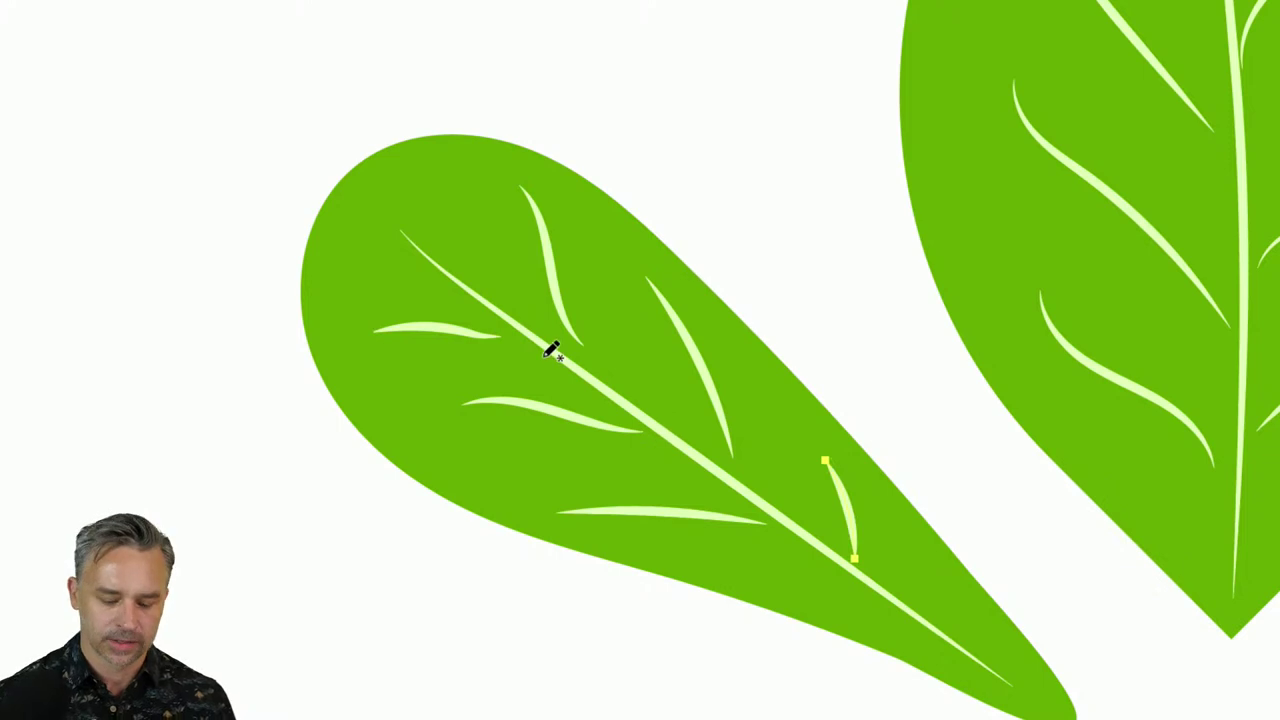
# Step: Draw a small third leaf outline about 125 by 201 pt beside the first leaf, above the leafy twig, and fill it with the first leaf's green
pyautogui.scroll(-3, 551, 349)
pyautogui.scroll(-5, 523, 240)
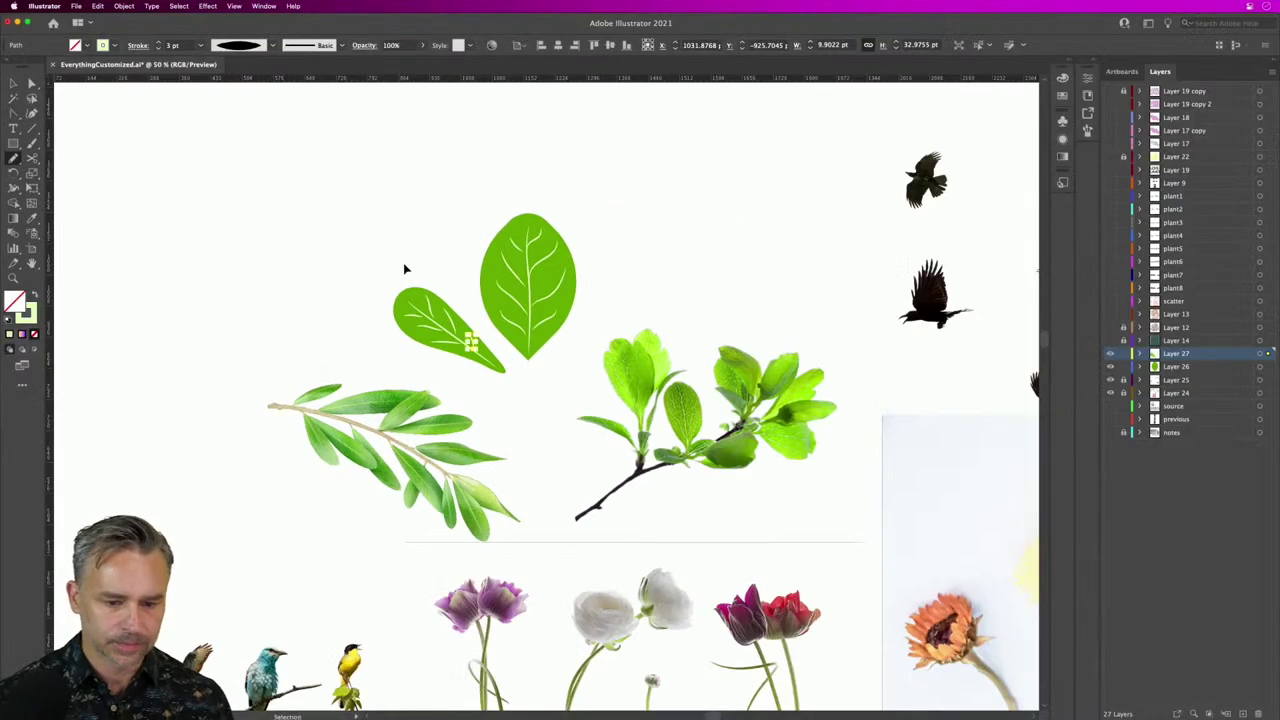
pyautogui.scroll(1, 409, 261)
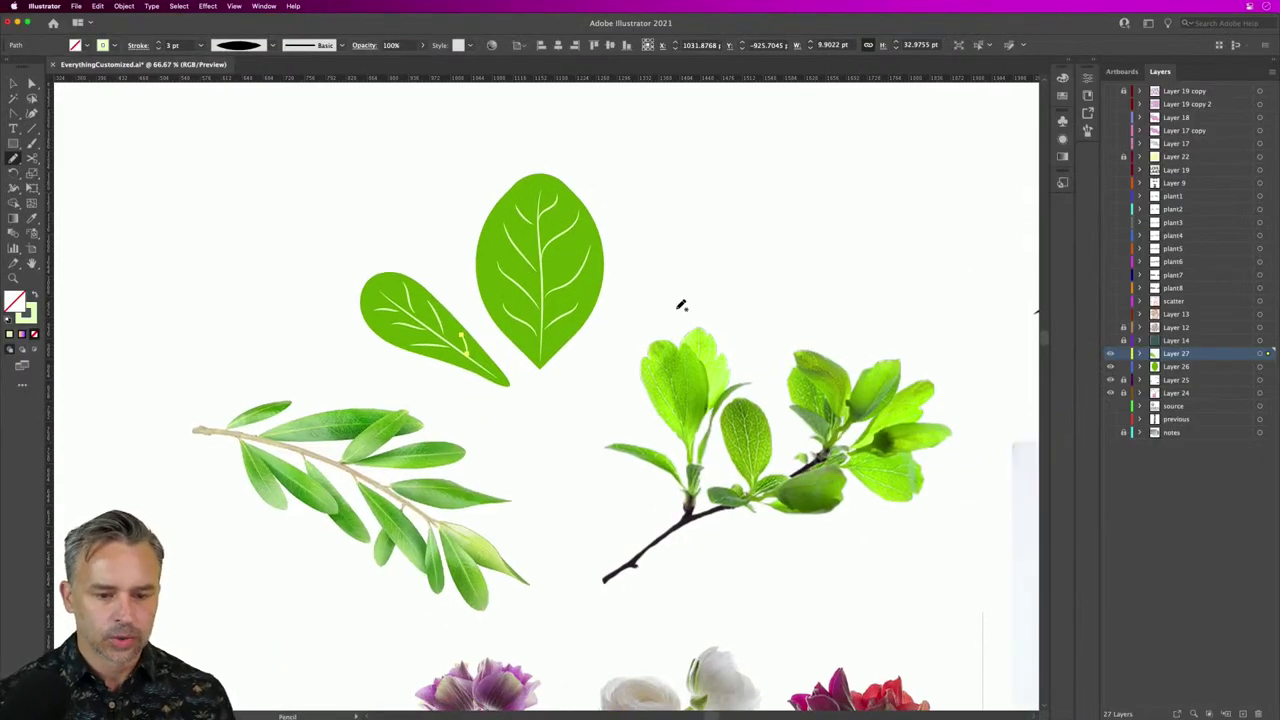
pyautogui.moveTo(633, 287)
pyautogui.mouseDown()
pyautogui.moveTo(642, 195)
pyautogui.moveTo(664, 182)
pyautogui.moveTo(690, 192)
pyautogui.moveTo(702, 226)
pyautogui.moveTo(691, 257)
pyautogui.moveTo(629, 290)
pyautogui.mouseUp()
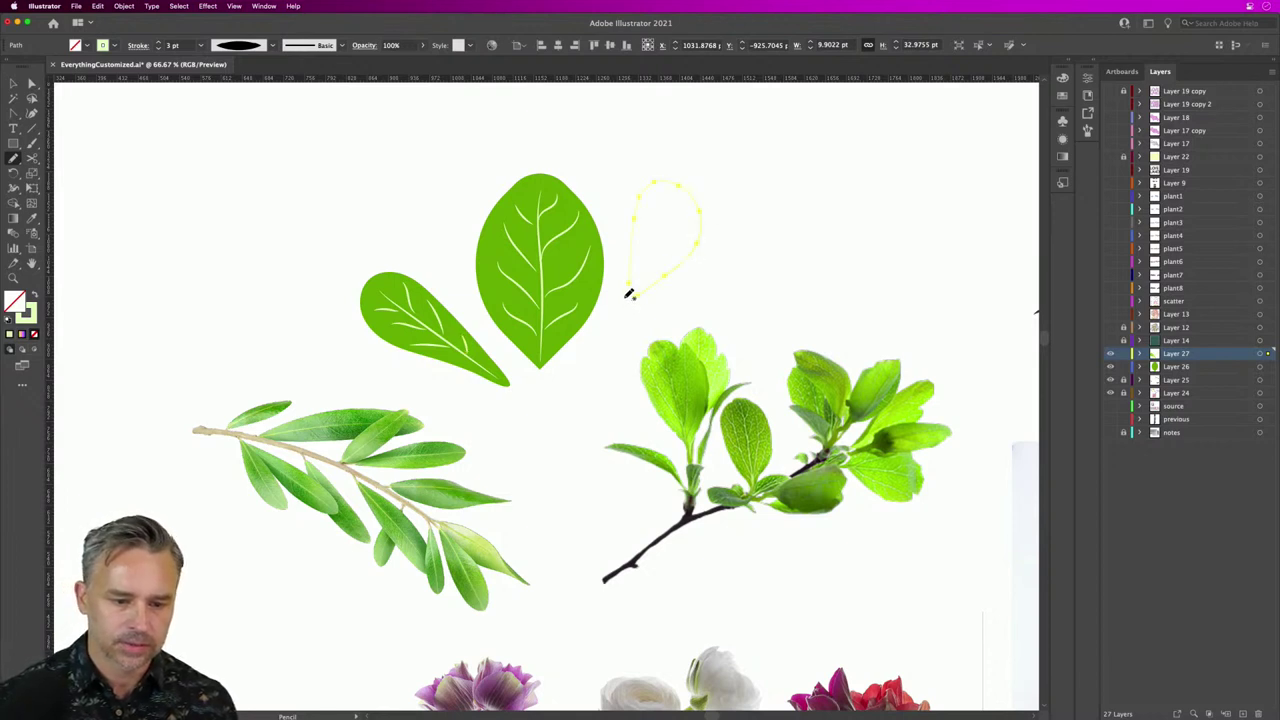
pyautogui.press('i')
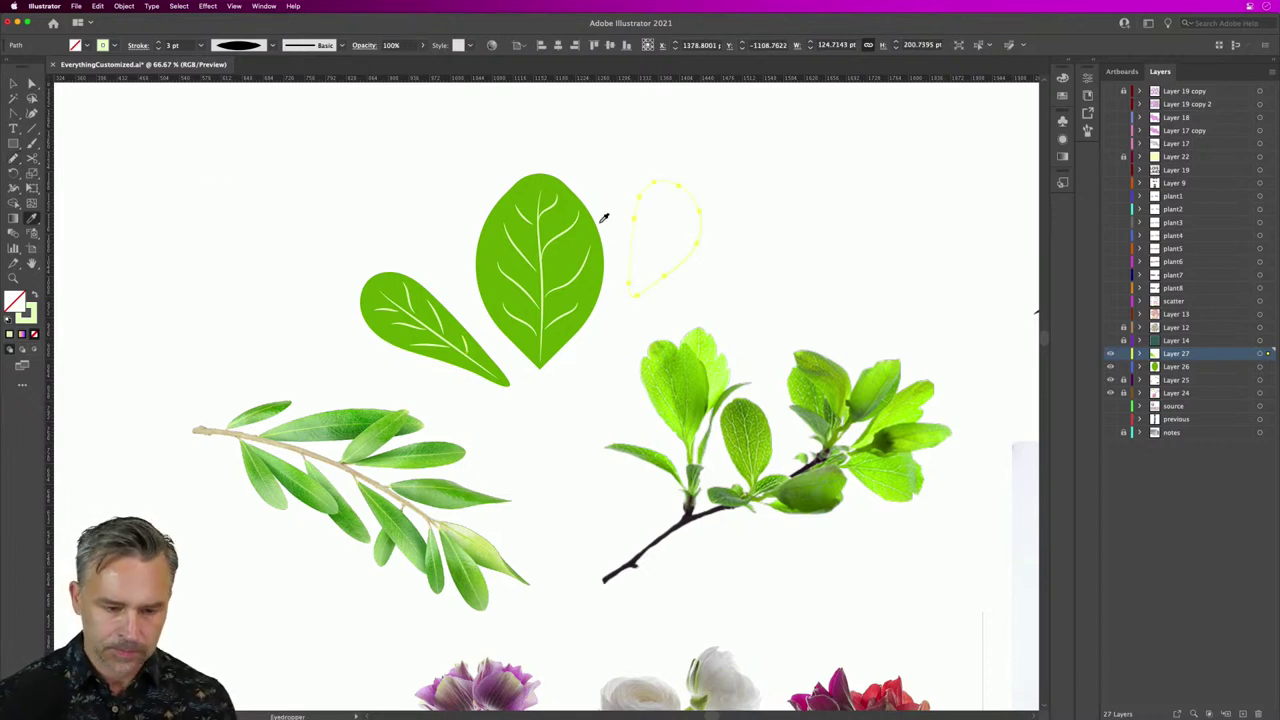
pyautogui.click(522, 229)
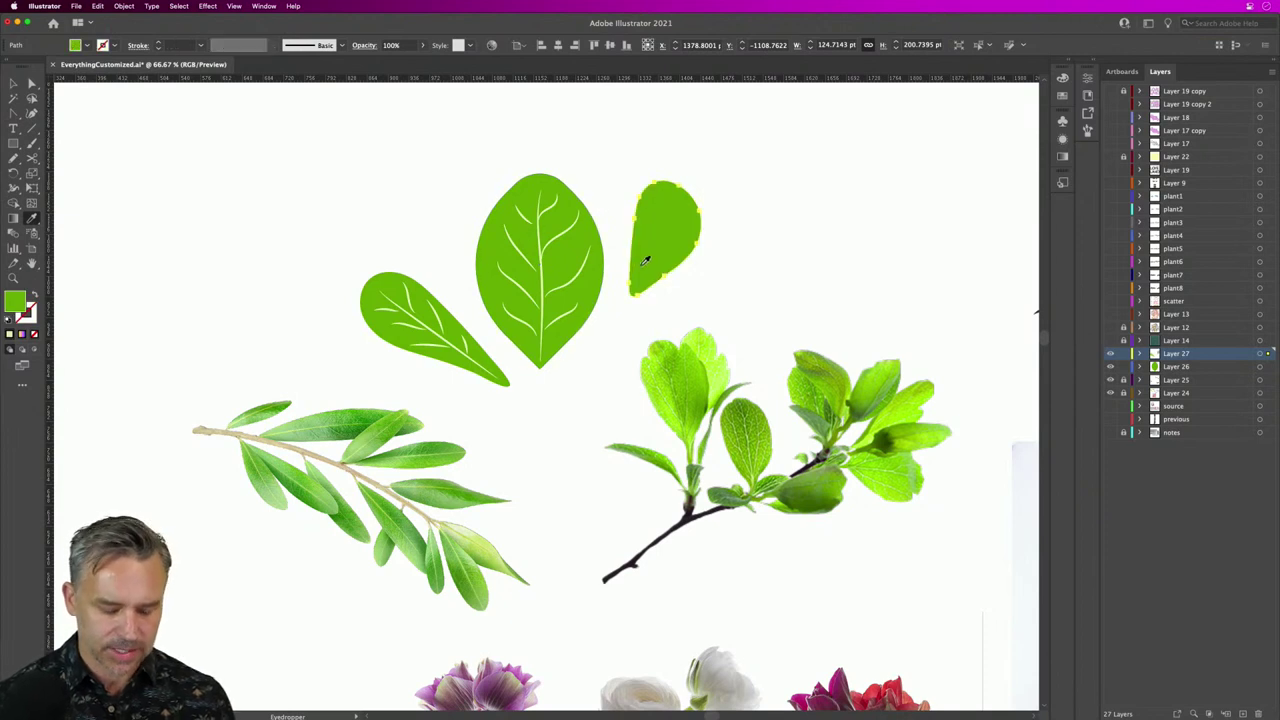
# Step: Draw a curved midrib about 50 by 145 pt on the third leaf, copy the first leaf's vein stroke and apply the width profile tapering at both ends
pyautogui.press('n')
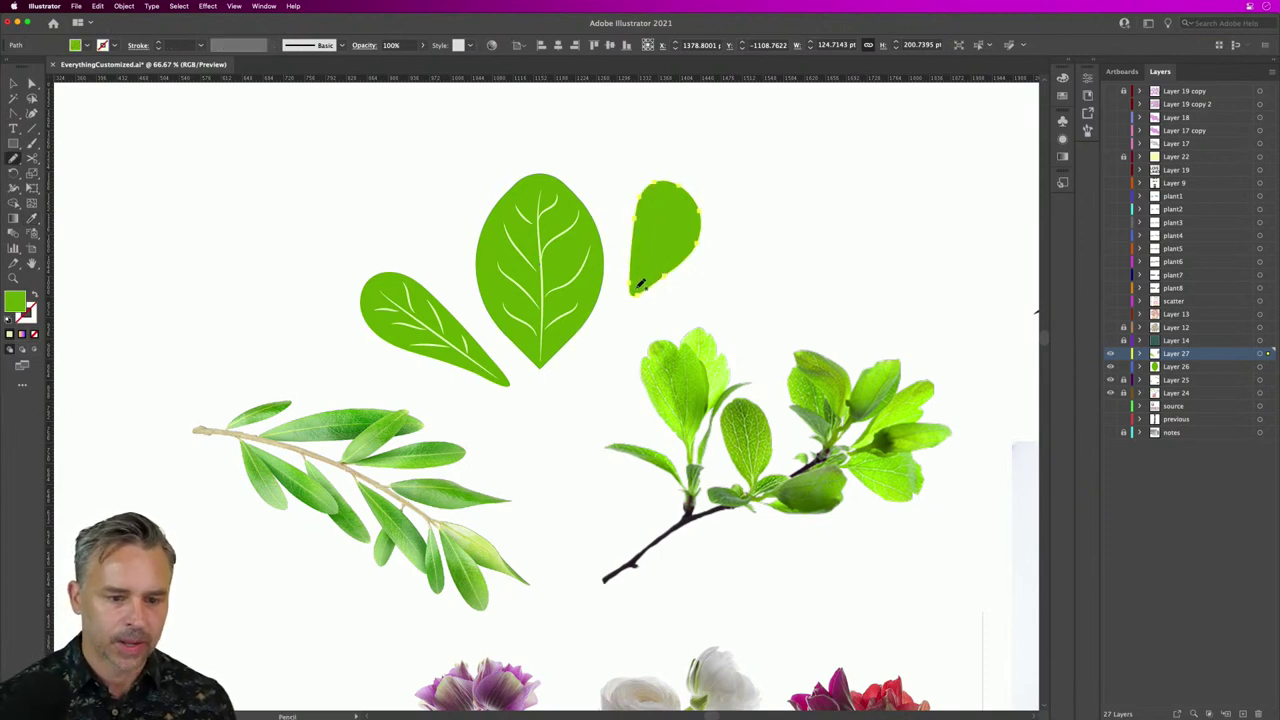
pyautogui.moveTo(635, 286)
pyautogui.mouseDown()
pyautogui.moveTo(665, 240)
pyautogui.moveTo(664, 203)
pyautogui.mouseUp()
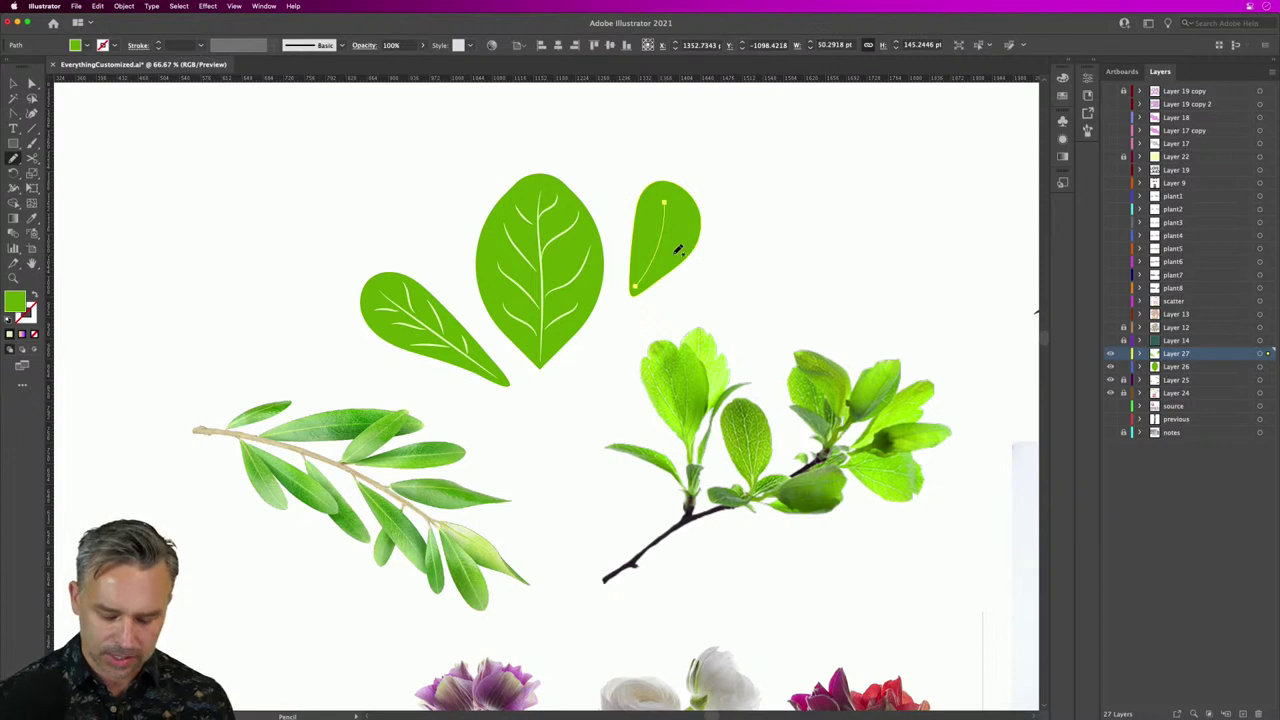
pyautogui.press('i')
pyautogui.click(541, 252)
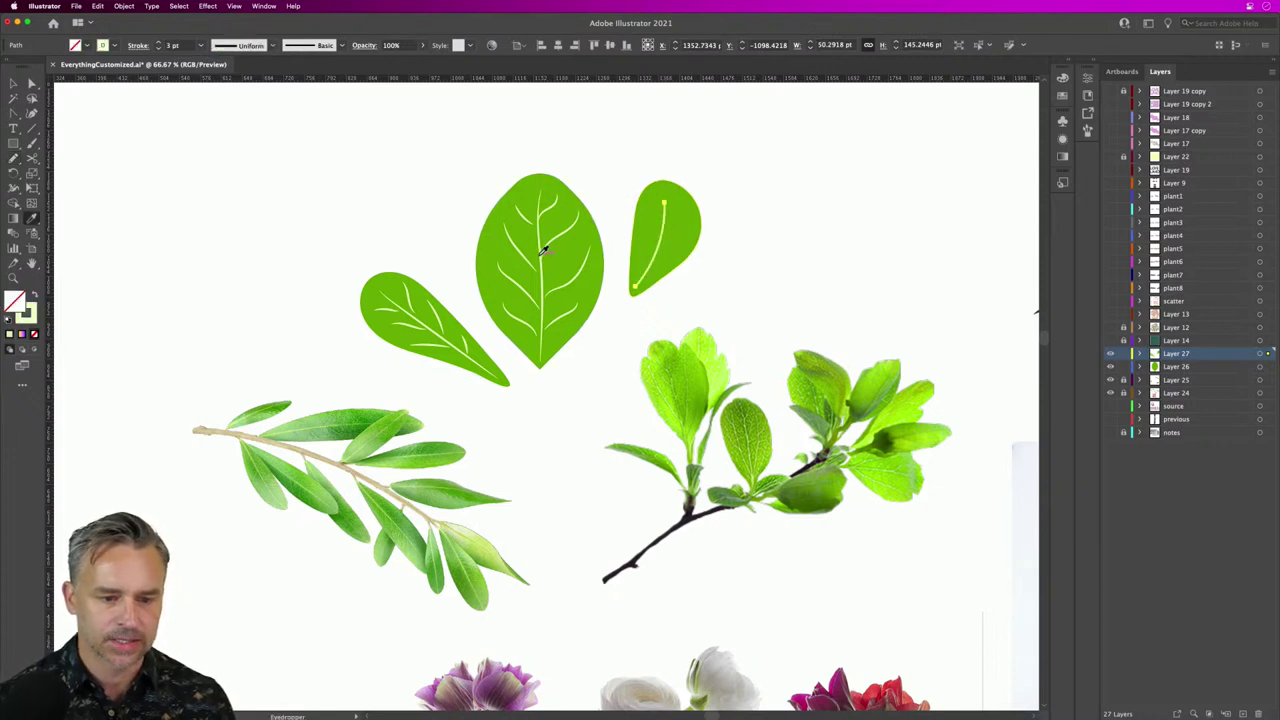
pyautogui.click(272, 45)
pyautogui.click(224, 90)
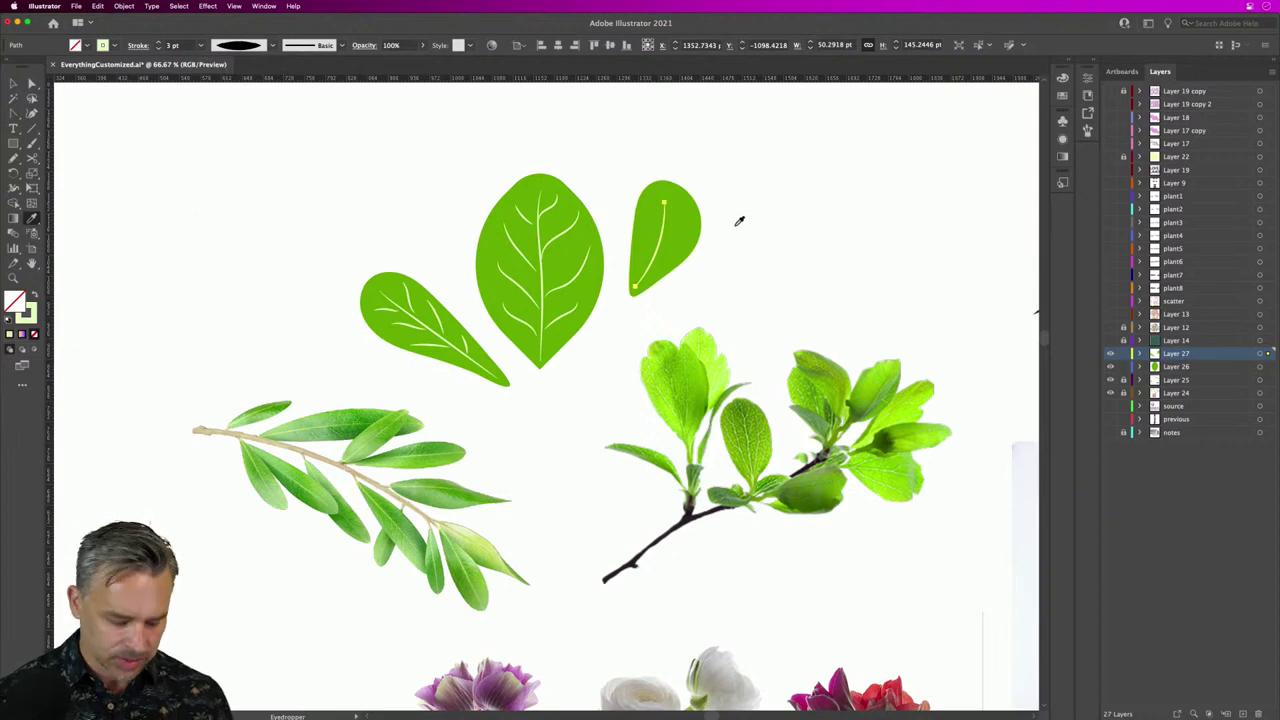
# Step: Draw six curved side veins on the third leaf with the Pencil tool, three on each side of its midrib
pyautogui.press('v')
pyautogui.press('super+plus')
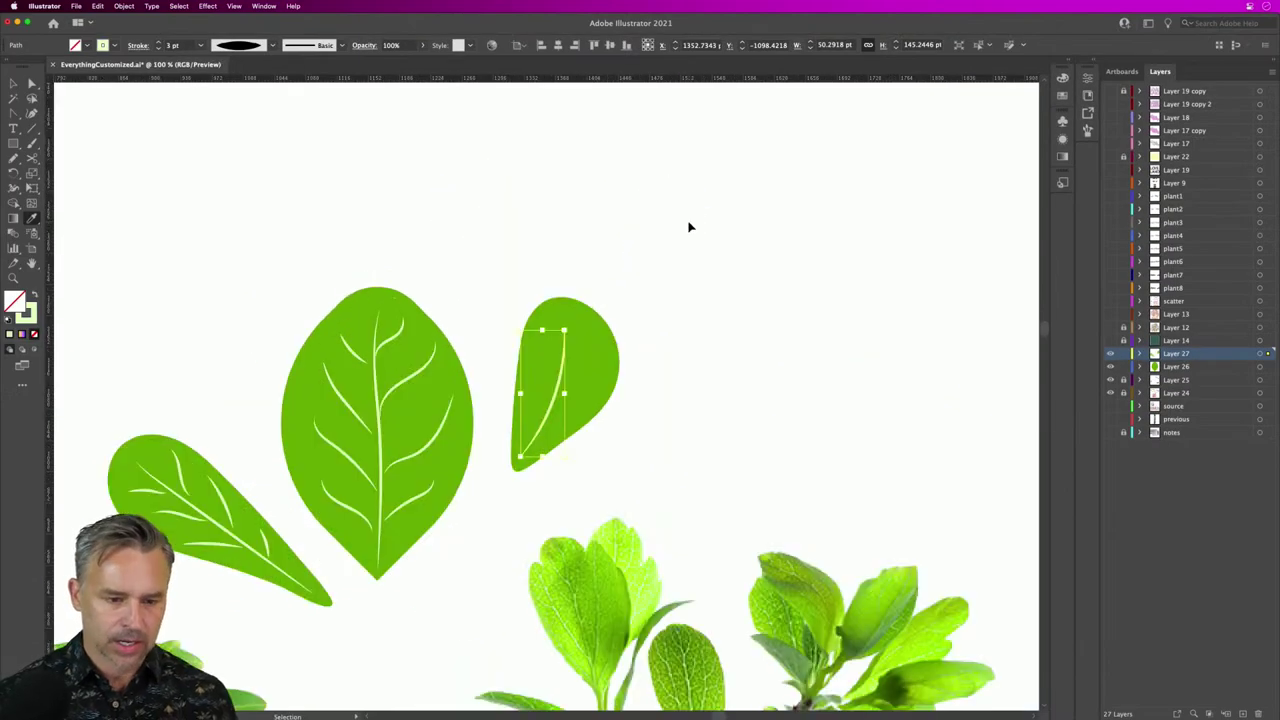
pyautogui.press('i')
pyautogui.press('super+plus')
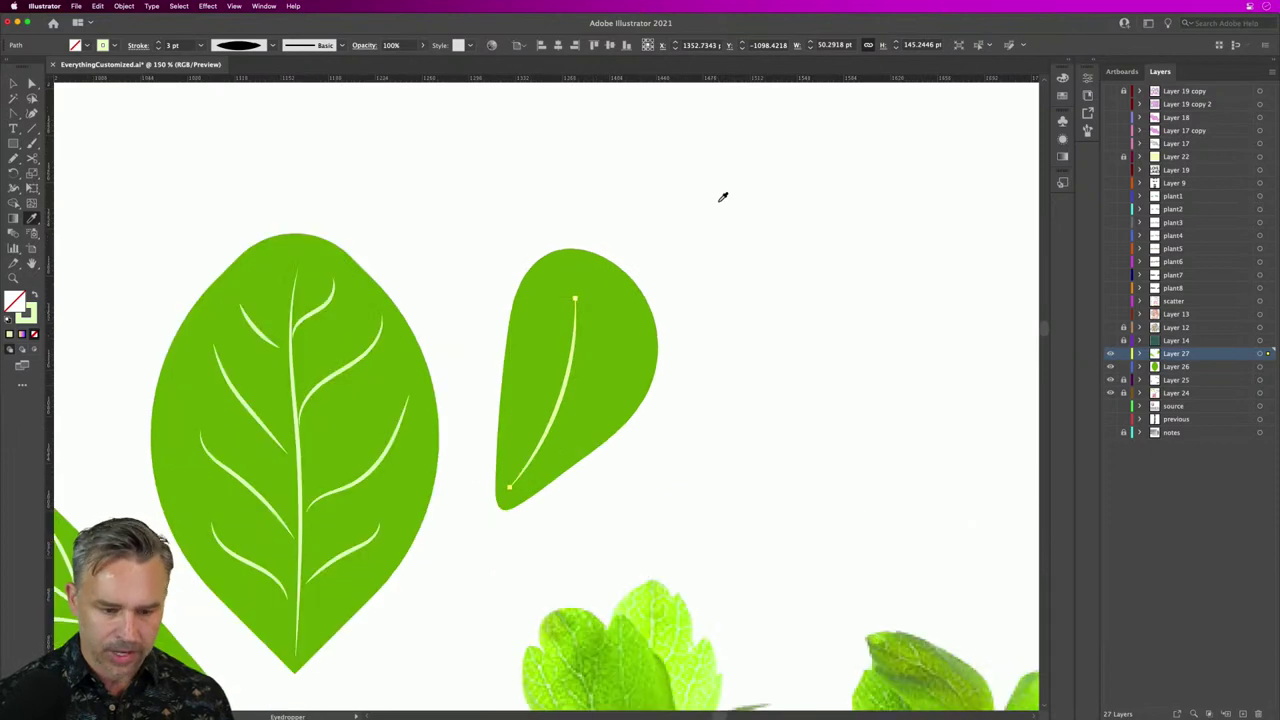
pyautogui.hscroll(-5, 686, 277)
pyautogui.scroll(-1, 686, 277)
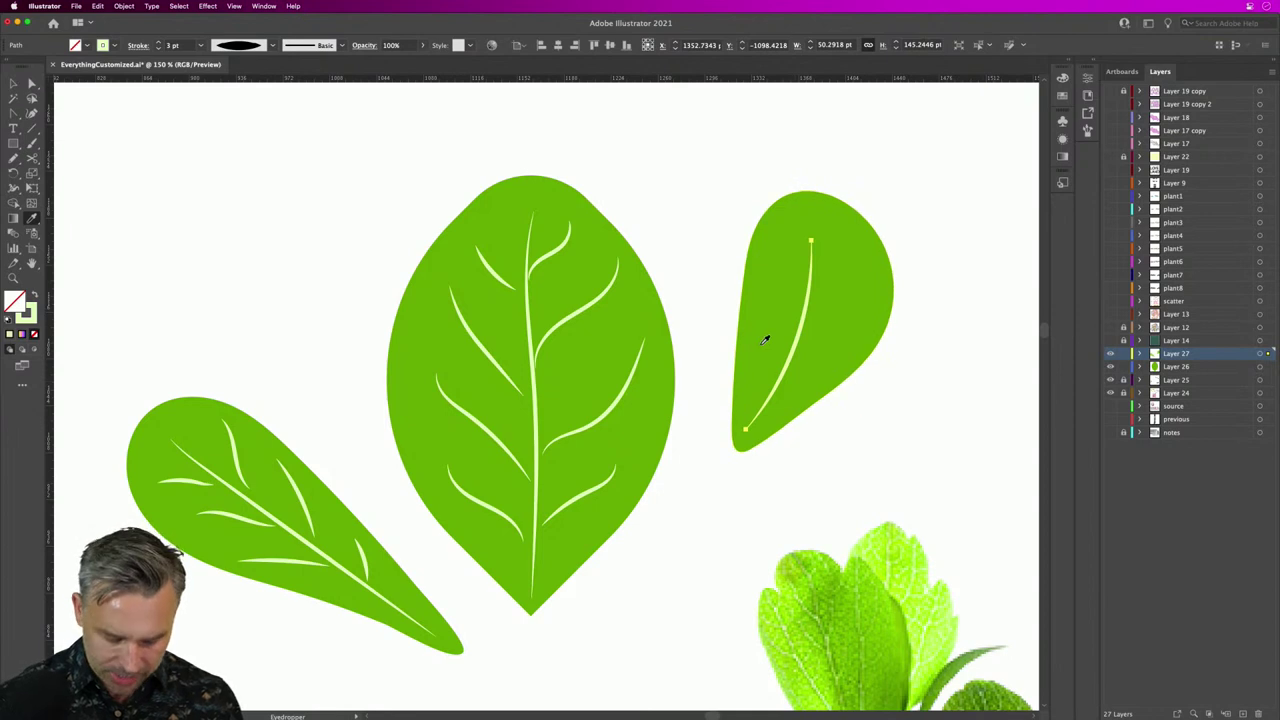
pyautogui.press('n')
pyautogui.moveTo(771, 381)
pyautogui.mouseDown()
pyautogui.moveTo(758, 326)
pyautogui.moveTo(782, 277)
pyautogui.moveTo(762, 234)
pyautogui.mouseUp()
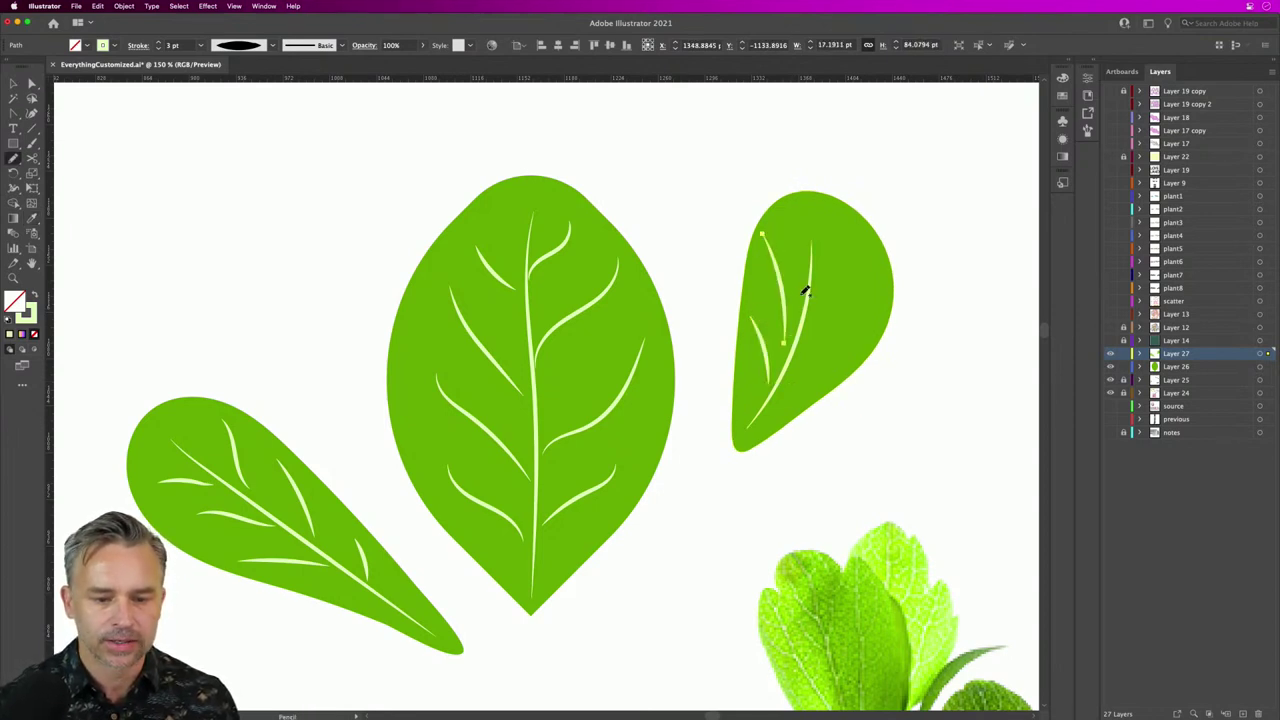
pyautogui.moveTo(805, 288); pyautogui.dragTo(800, 219)
pyautogui.moveTo(818, 290); pyautogui.dragTo(870, 270)
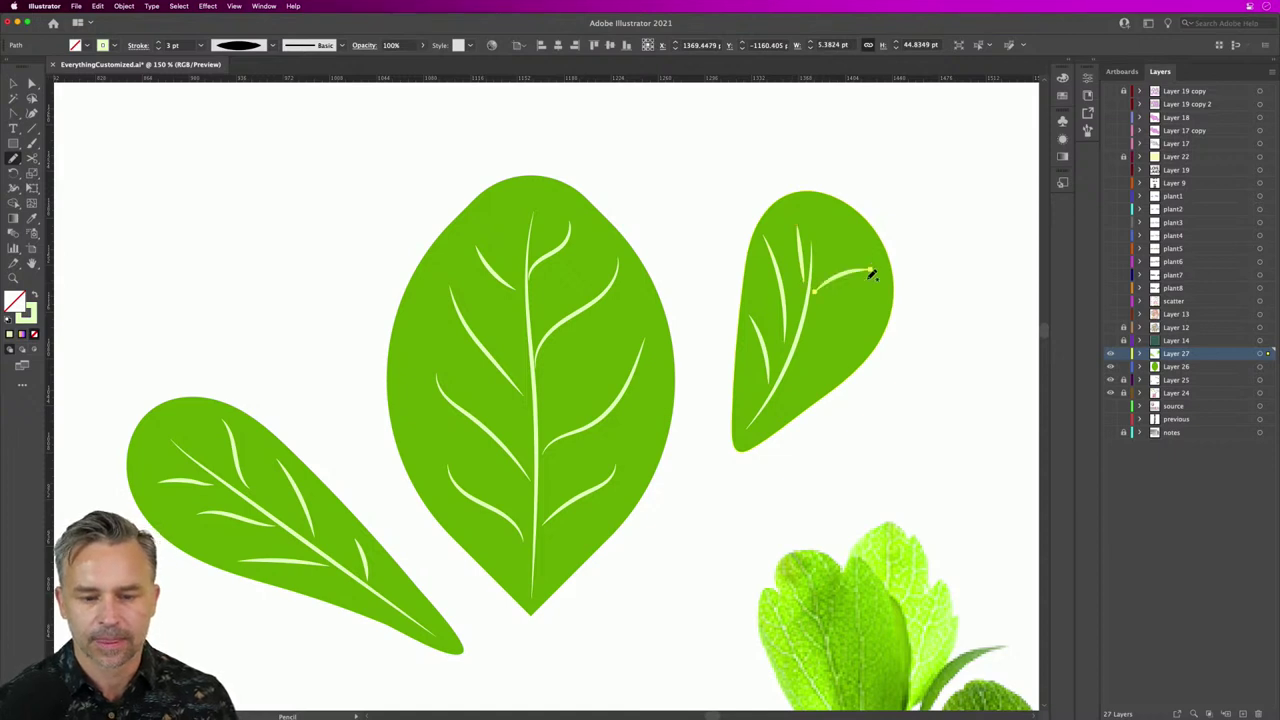
pyautogui.moveTo(805, 330); pyautogui.dragTo(857, 313)
pyautogui.moveTo(791, 380)
pyautogui.mouseDown()
pyautogui.moveTo(843, 352)
pyautogui.moveTo(840, 364)
pyautogui.mouseUp()
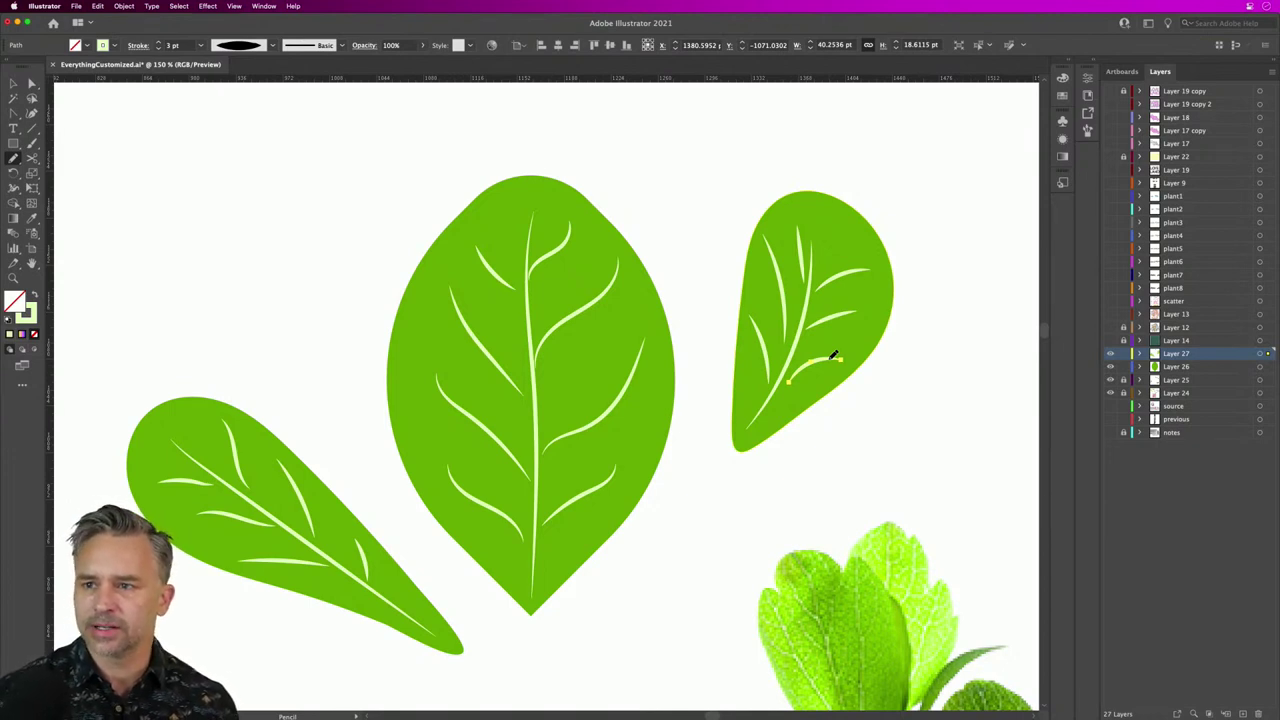
# Step: Group each of the three leaves' outline and veins into its own group
pyautogui.click(13, 83)
pyautogui.moveTo(978, 180)
pyautogui.mouseDown()
pyautogui.moveTo(868, 246)
pyautogui.moveTo(743, 477)
pyautogui.moveTo(711, 471)
pyautogui.mouseUp()
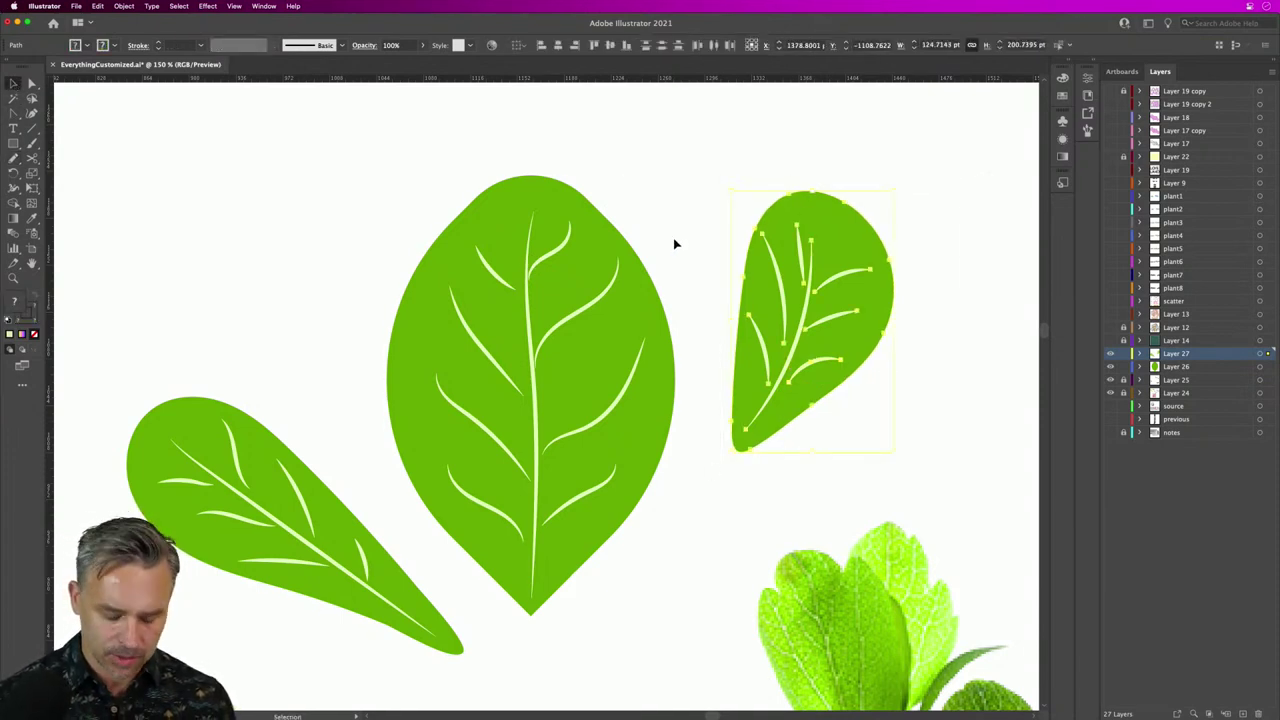
pyautogui.keyDown('shift'); pyautogui.click(466, 251); pyautogui.keyUp('shift')
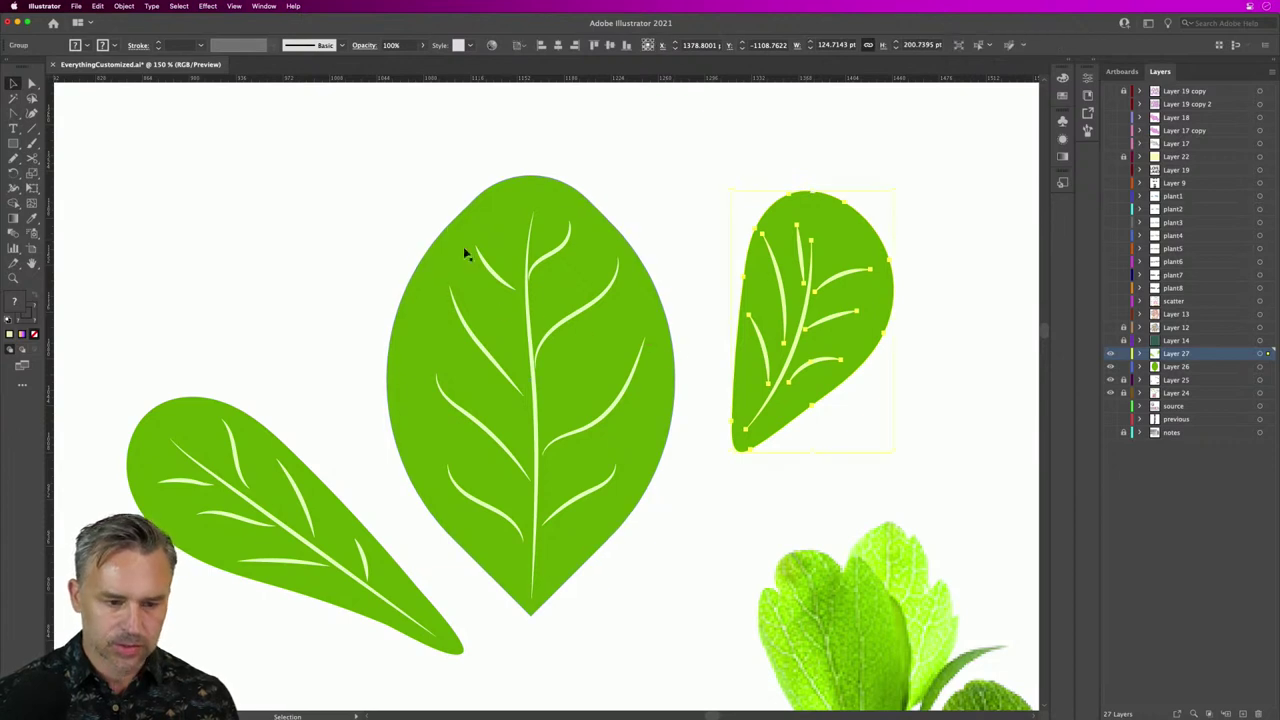
pyautogui.click(626, 558)
pyautogui.moveTo(116, 341); pyautogui.dragTo(360, 674)
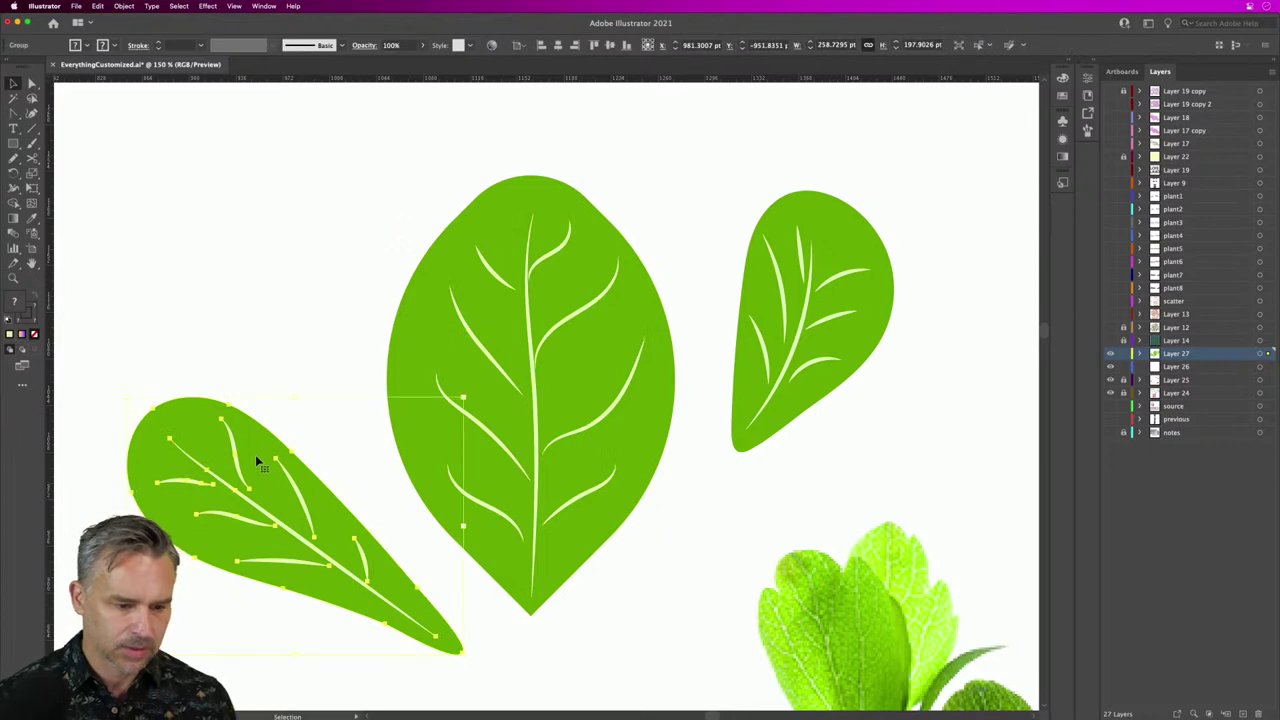
# Step: Move the three leaf groups apart above the photos, with the large leaf raised between the teardrop leaf and the small leaf
pyautogui.press('super+minus')
pyautogui.press('super+minus')
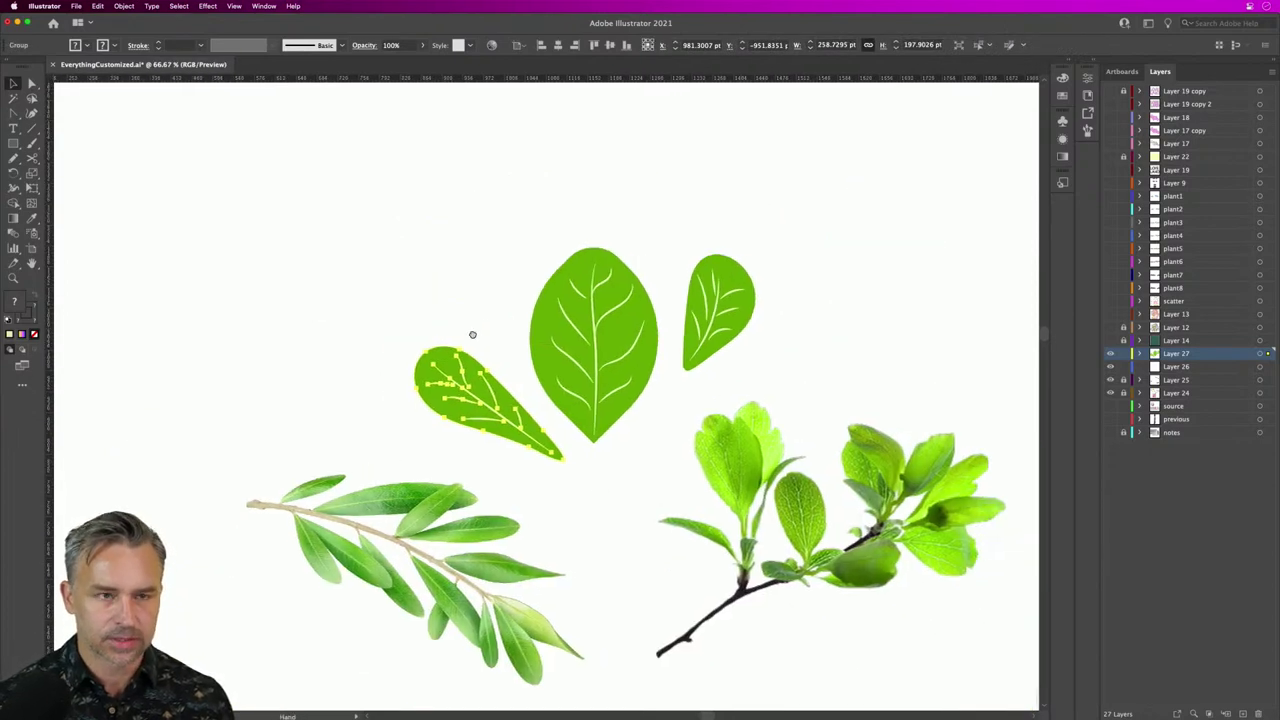
pyautogui.moveTo(471, 334); pyautogui.dragTo(409, 377)
pyautogui.moveTo(509, 409); pyautogui.dragTo(517, 300)
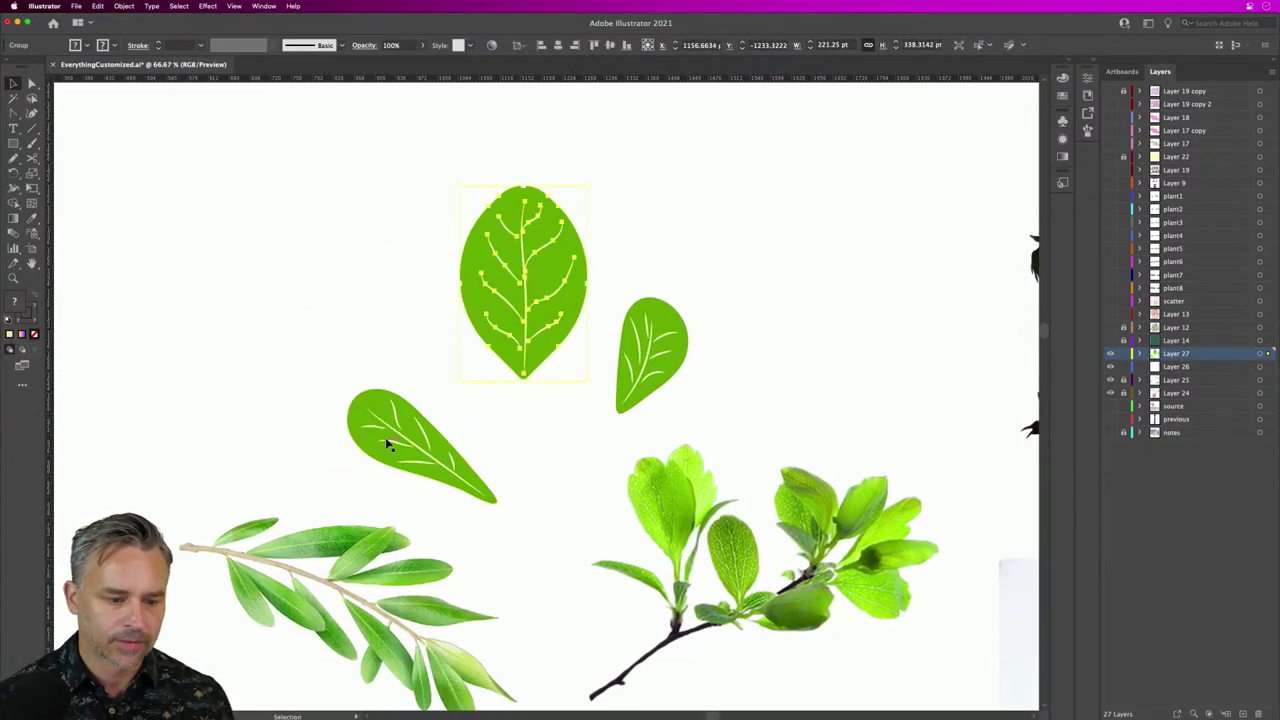
pyautogui.moveTo(389, 443); pyautogui.dragTo(354, 290)
pyautogui.moveTo(463, 280); pyautogui.dragTo(501, 219)
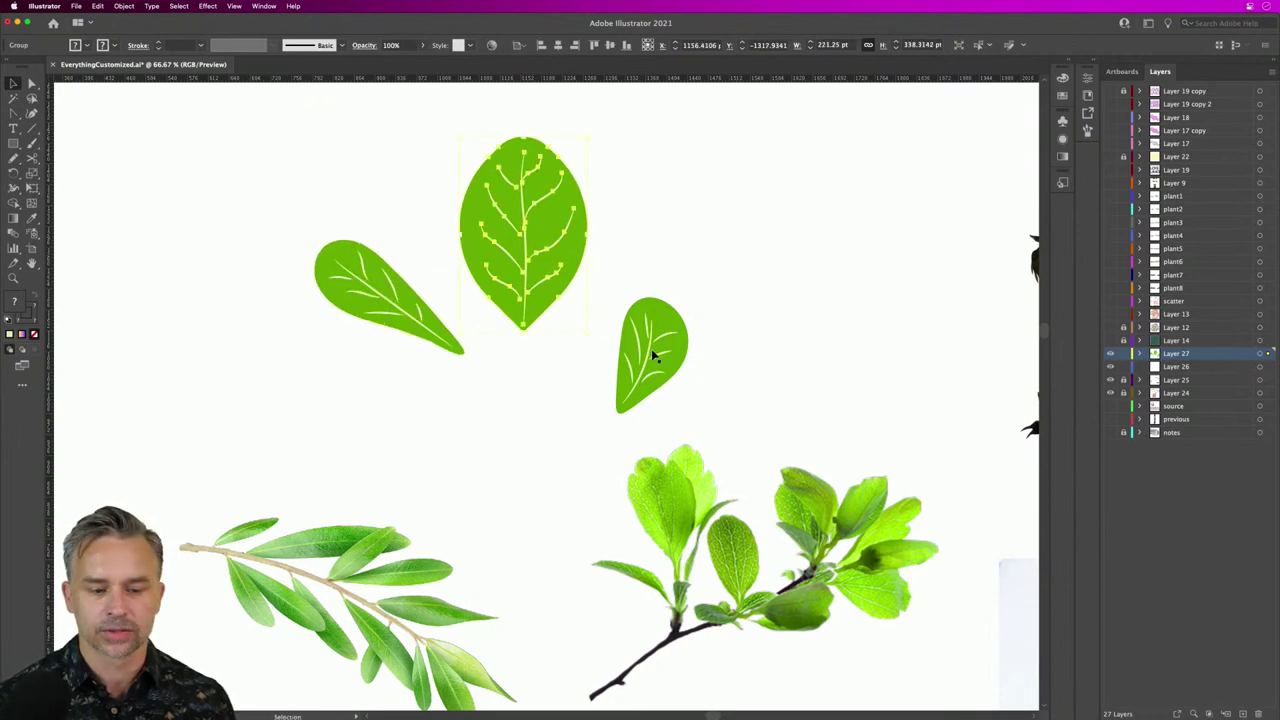
pyautogui.moveTo(657, 356); pyautogui.dragTo(635, 314)
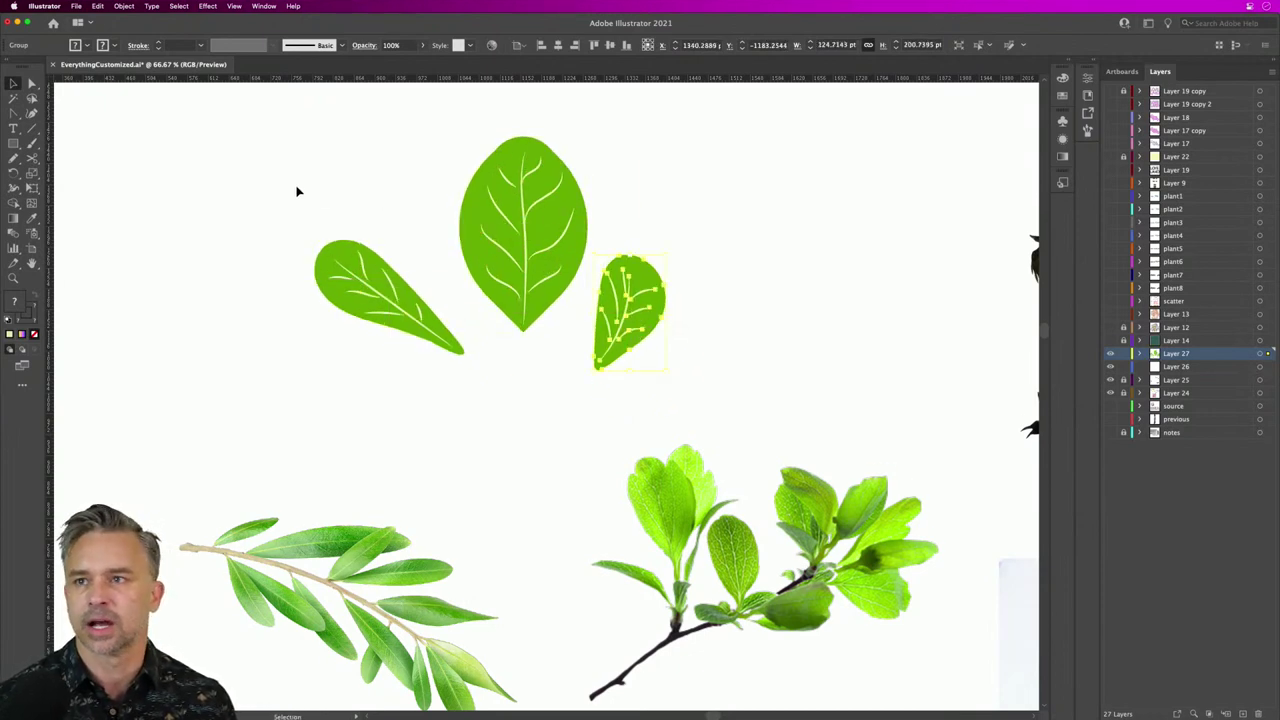
# Step: Look over the flower photos and bring the eight-petal pink flower with the yellow center into close view
pyautogui.moveTo(287, 187); pyautogui.dragTo(627, 423)
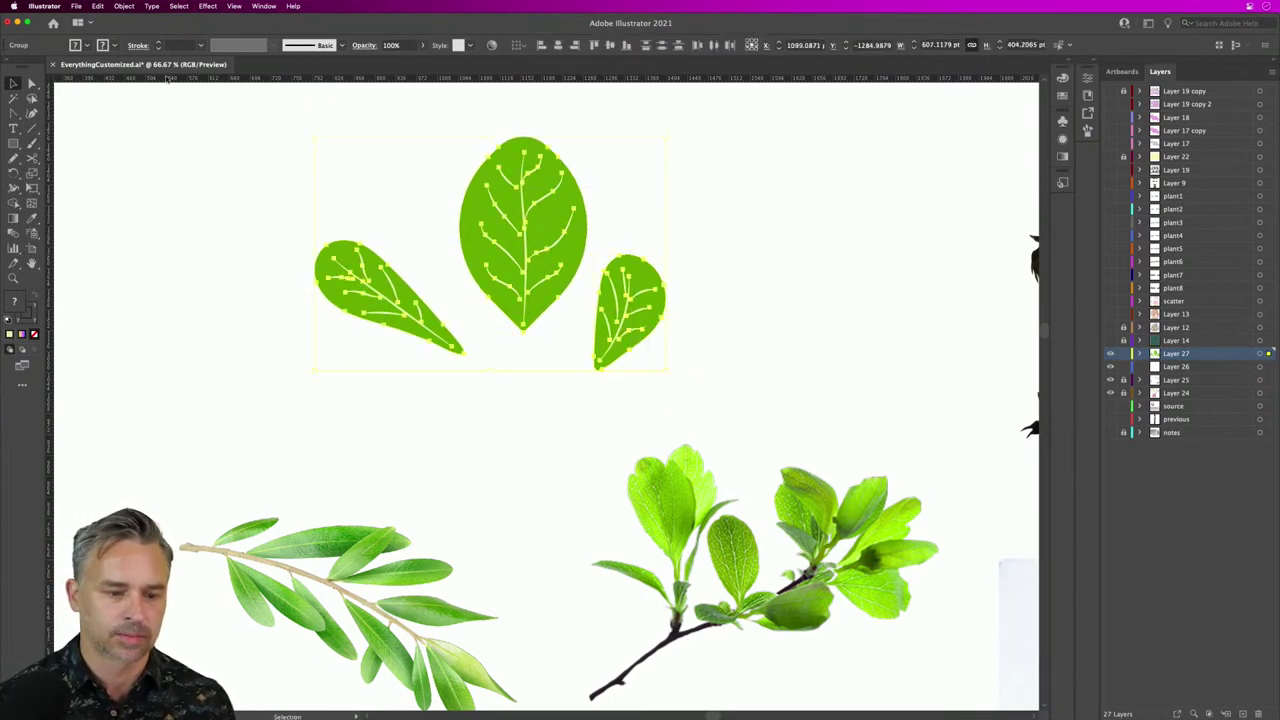
pyautogui.click(279, 155)
pyautogui.moveTo(434, 531); pyautogui.dragTo(544, 182)
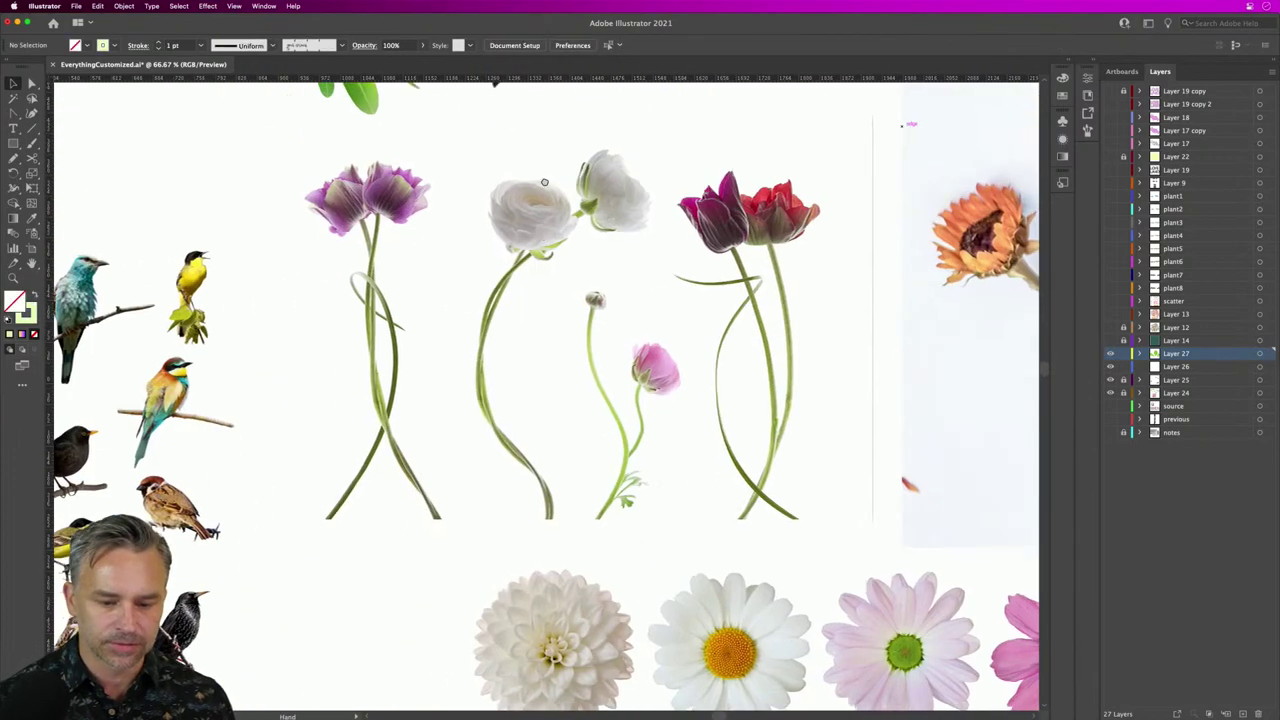
pyautogui.scroll(2, 544, 182)
pyautogui.scroll(-8, 288, 256)
pyautogui.hscroll(8, 288, 256)
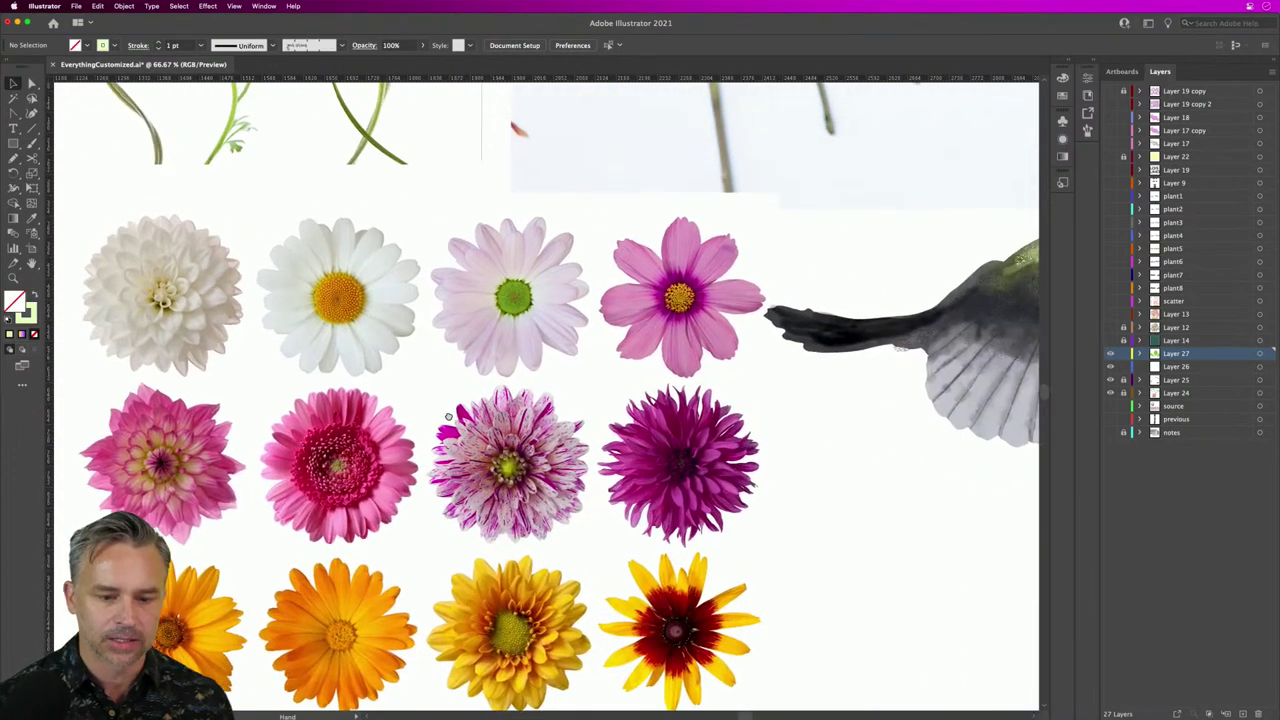
pyautogui.moveTo(448, 416); pyautogui.dragTo(442, 430)
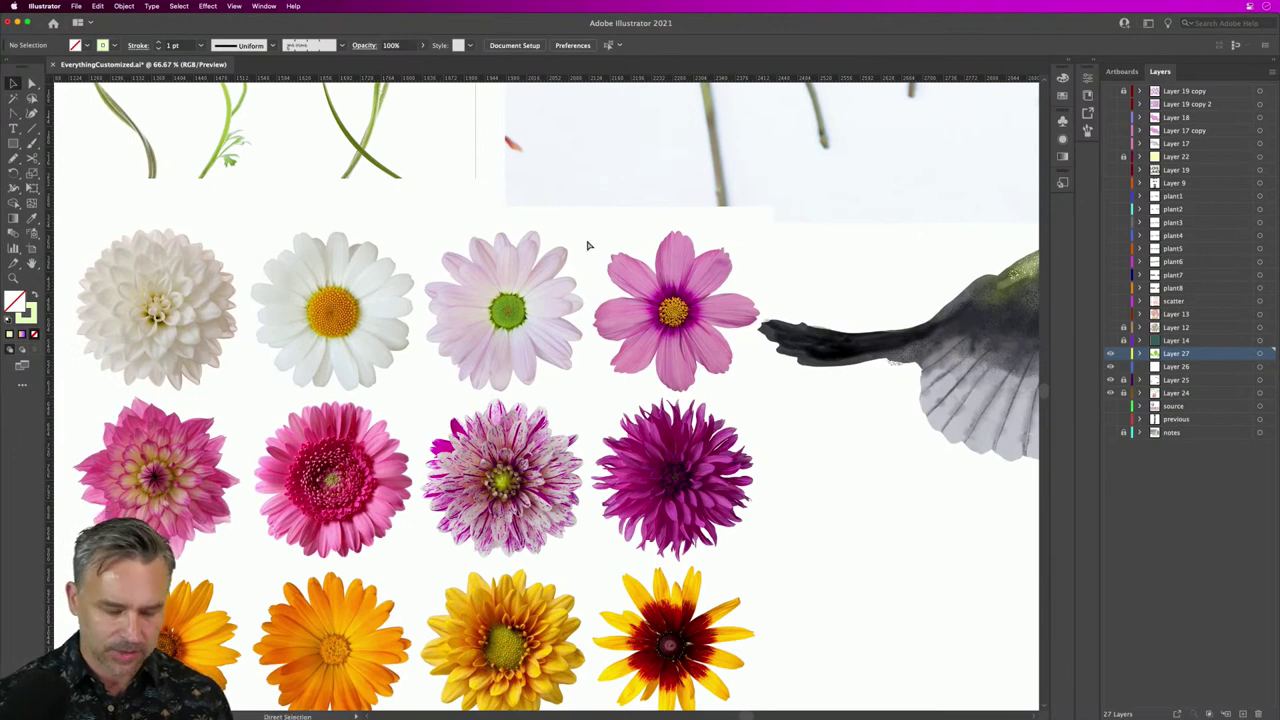
pyautogui.press('super+equal')
pyautogui.press('super+equal')
pyautogui.moveTo(586, 239); pyautogui.dragTo(464, 453)
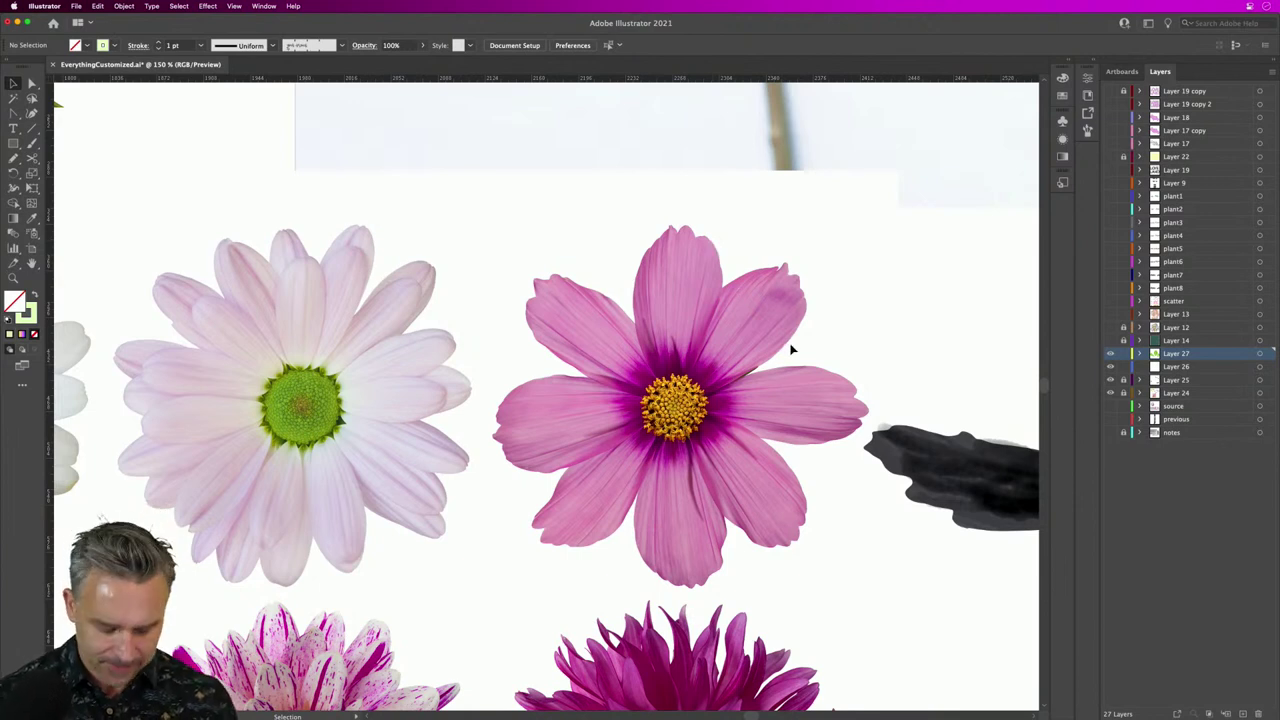
# Step: Sample light pink from the pink flower's upper petal and trace that petal as a filled Pencil shape about 67 by 132 pt
pyautogui.press('n')
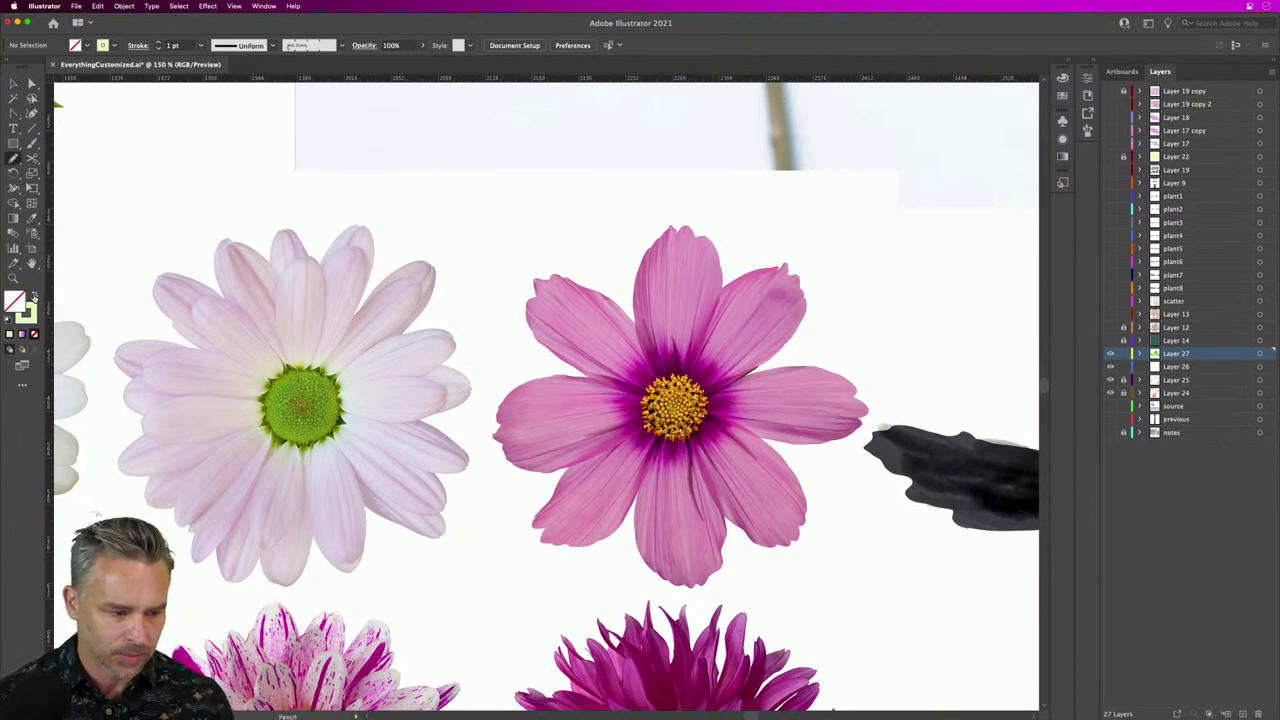
pyautogui.press('i')
pyautogui.click(680, 307)
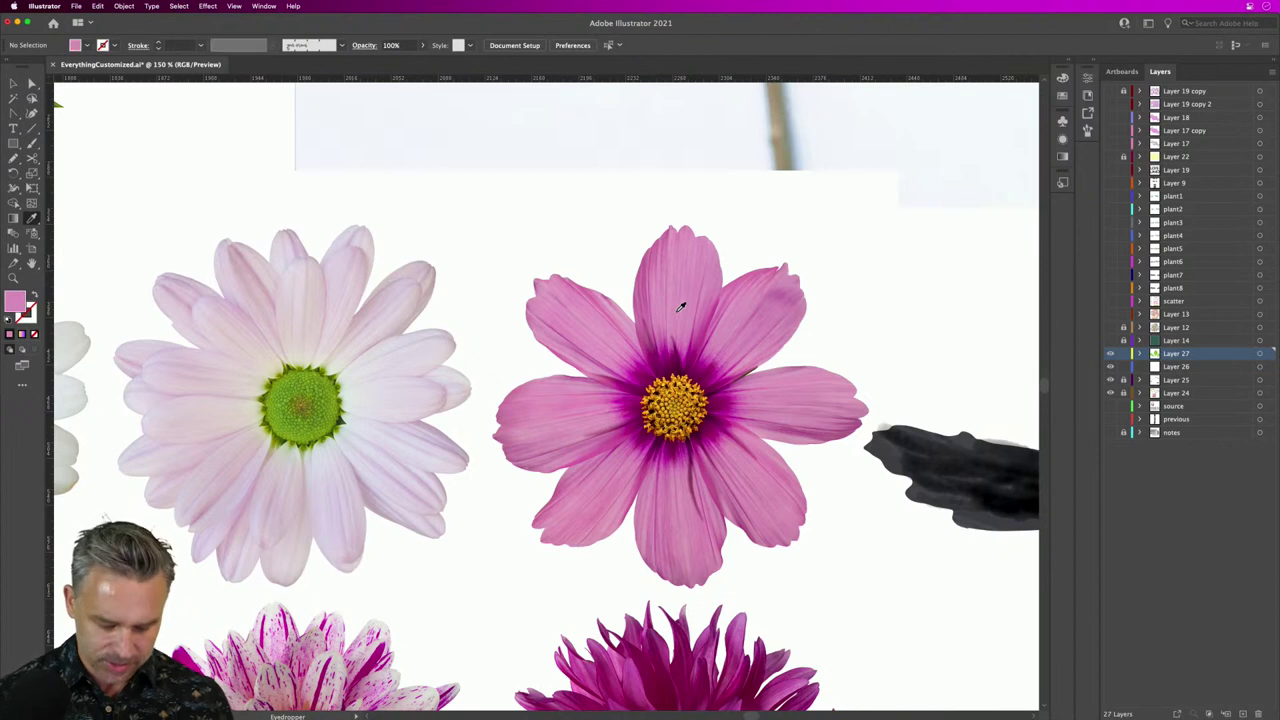
pyautogui.press('n')
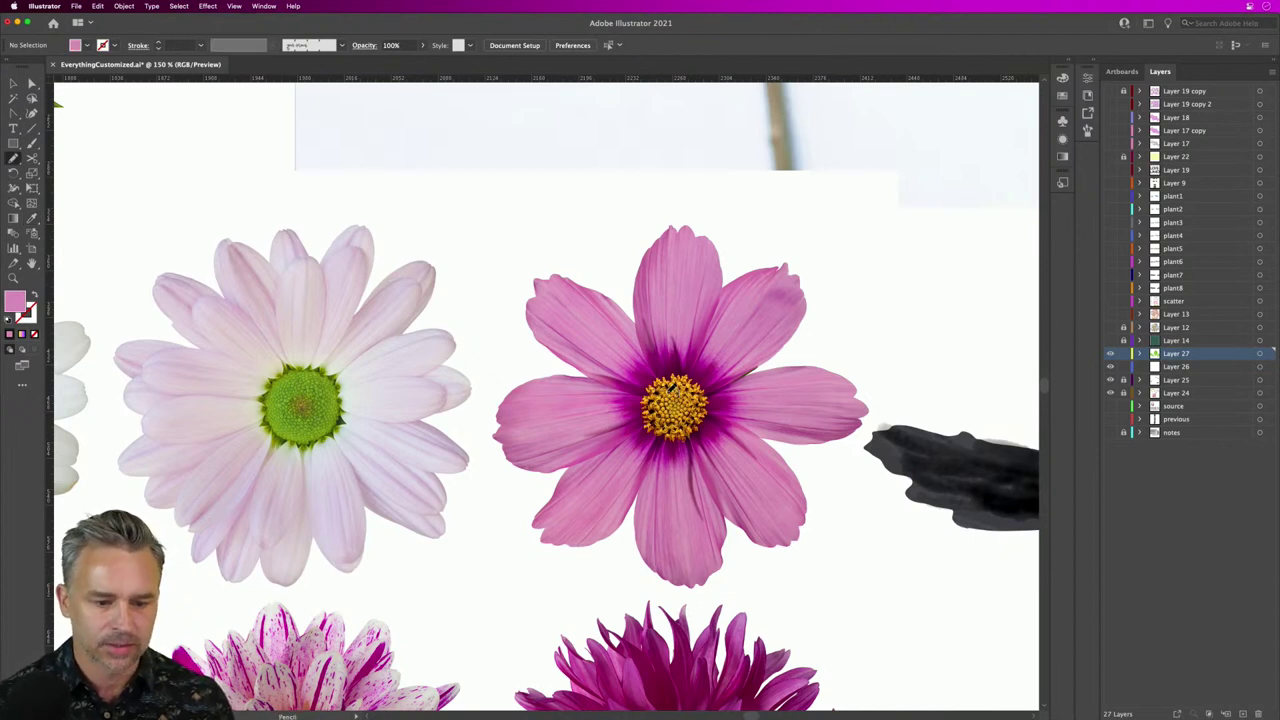
pyautogui.moveTo(673, 388)
pyautogui.mouseDown()
pyautogui.moveTo(648, 342)
pyautogui.moveTo(642, 272)
pyautogui.moveTo(672, 222)
pyautogui.moveTo(715, 244)
pyautogui.moveTo(728, 292)
pyautogui.moveTo(700, 372)
pyautogui.moveTo(672, 398)
pyautogui.mouseUp()
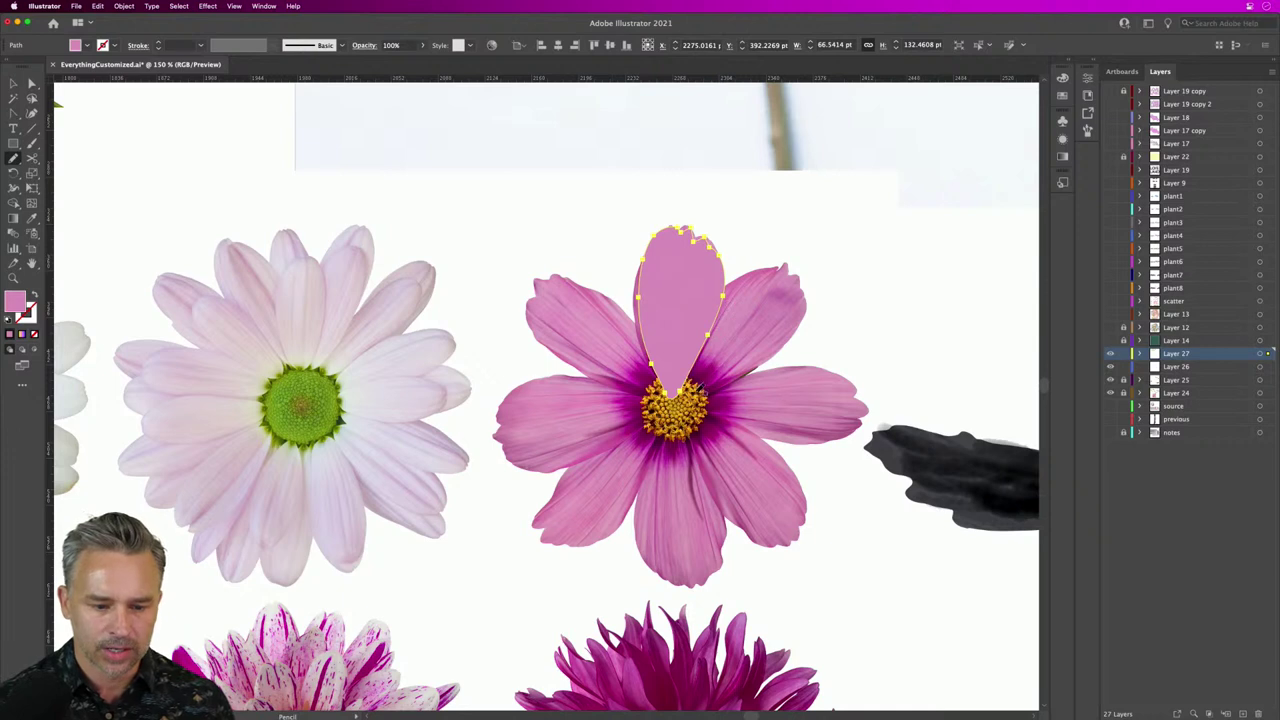
# Step: Trace the adjacent upper-right petal about 88 by 106 pt and fill it with a deeper magenta sampled near the flower's center
pyautogui.moveTo(698, 392)
pyautogui.mouseDown()
pyautogui.moveTo(740, 385)
pyautogui.moveTo(793, 336)
pyautogui.moveTo(805, 307)
pyautogui.moveTo(788, 264)
pyautogui.moveTo(741, 262)
pyautogui.moveTo(716, 291)
pyautogui.moveTo(696, 396)
pyautogui.mouseUp()
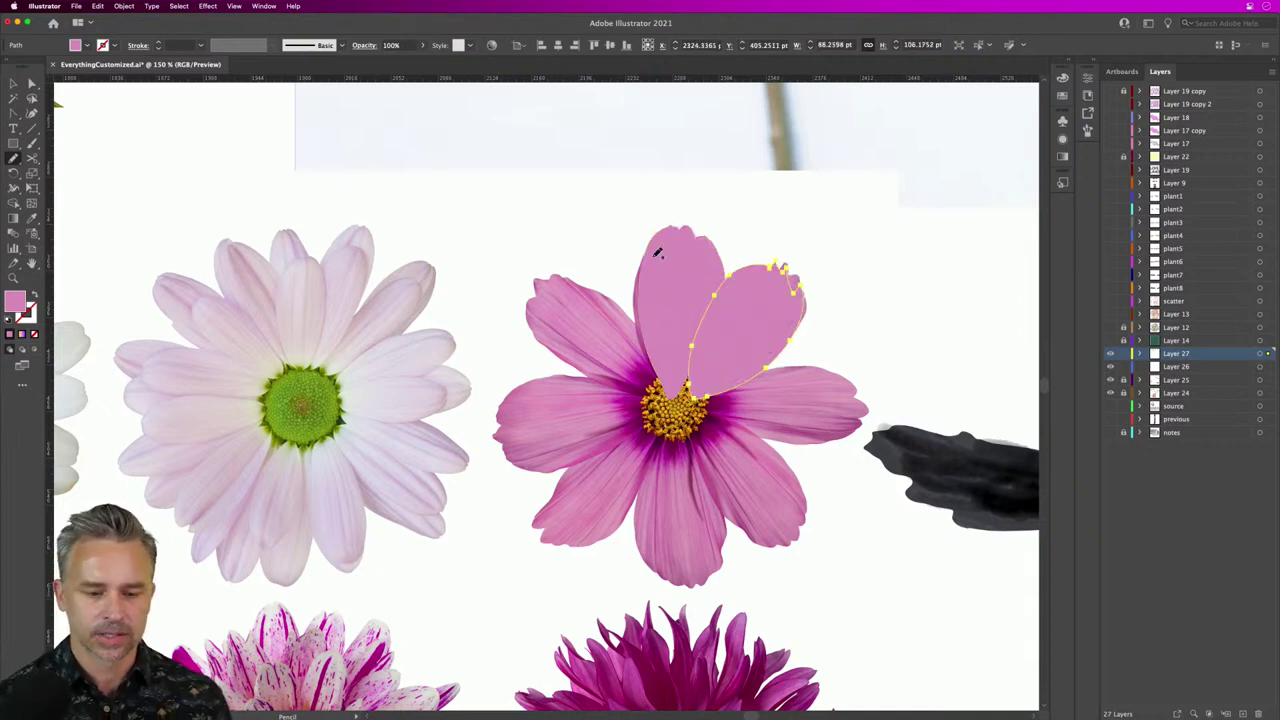
pyautogui.press('i')
pyautogui.click(632, 363)
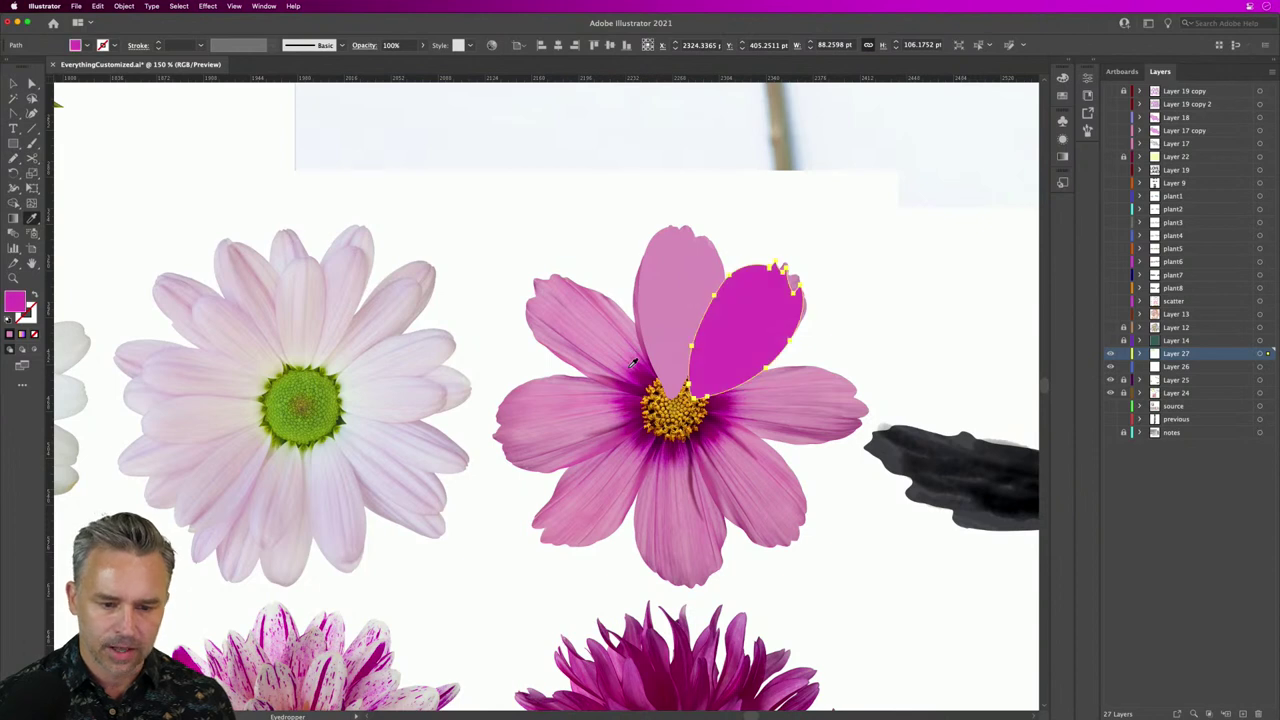
pyautogui.click(617, 358)
pyautogui.click(623, 362)
pyautogui.click(627, 366)
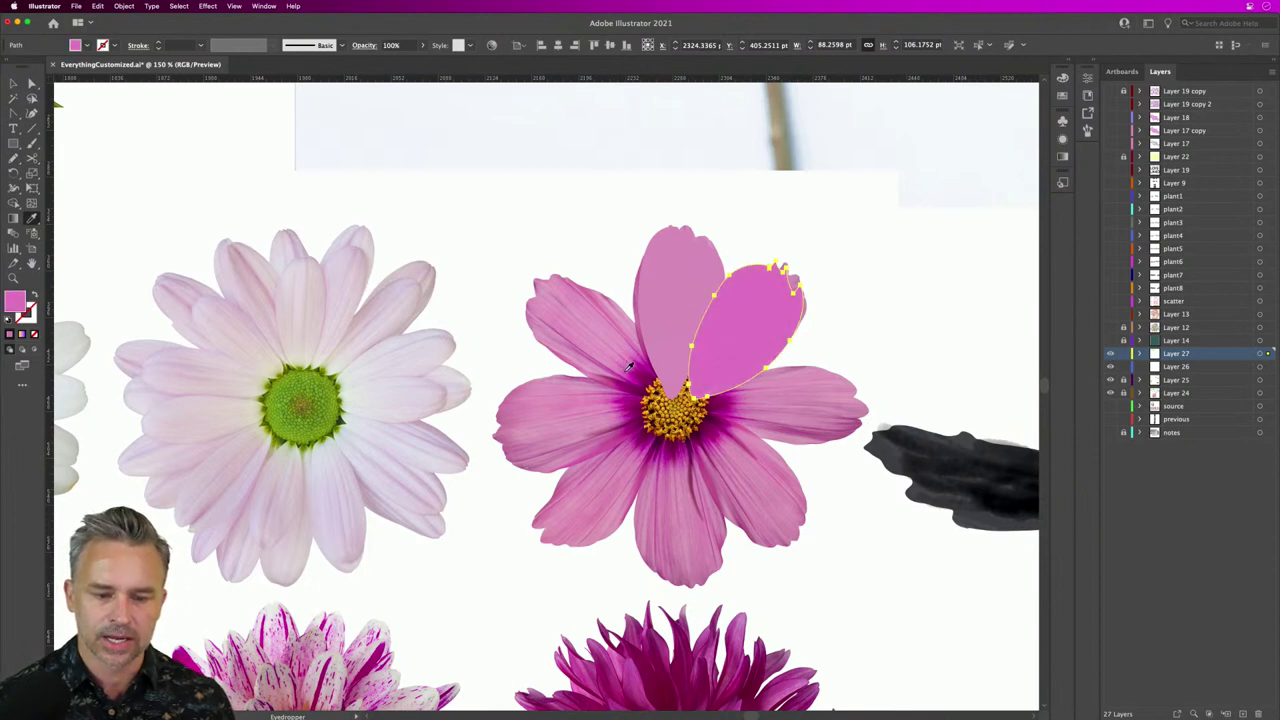
pyautogui.click(630, 367)
pyautogui.click(628, 365)
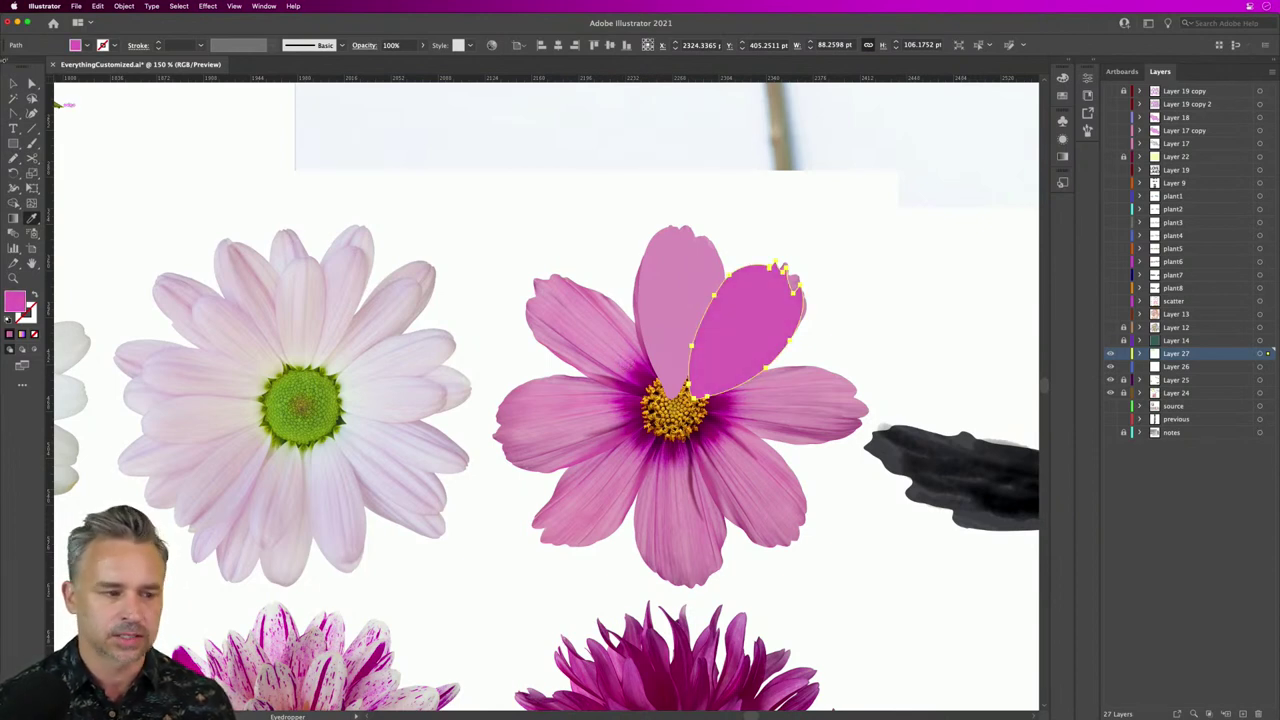
pyautogui.press('v')
pyautogui.click(563, 226)
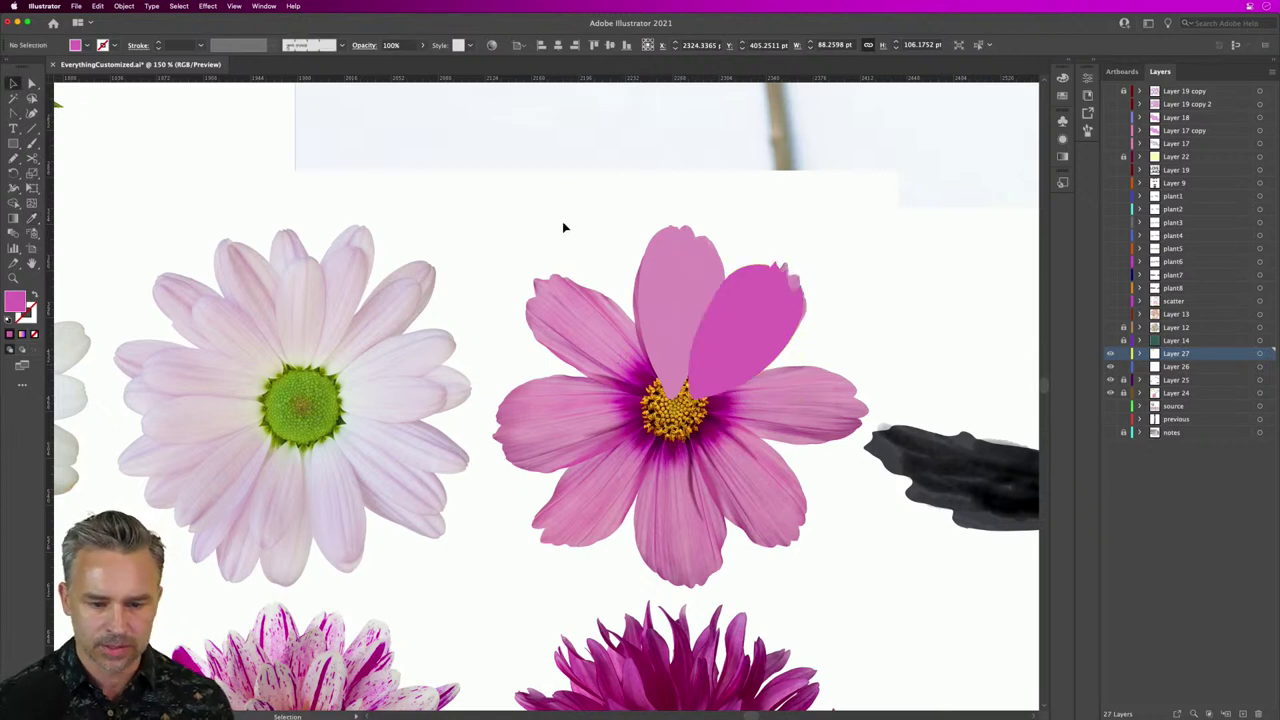
# Step: Use the magenta as a stroke without fill and draw four Pencil veins about 60 to 73 pt long fanning up the light pink petal
pyautogui.press('super+equal')
pyautogui.moveTo(597, 229); pyautogui.dragTo(507, 240)
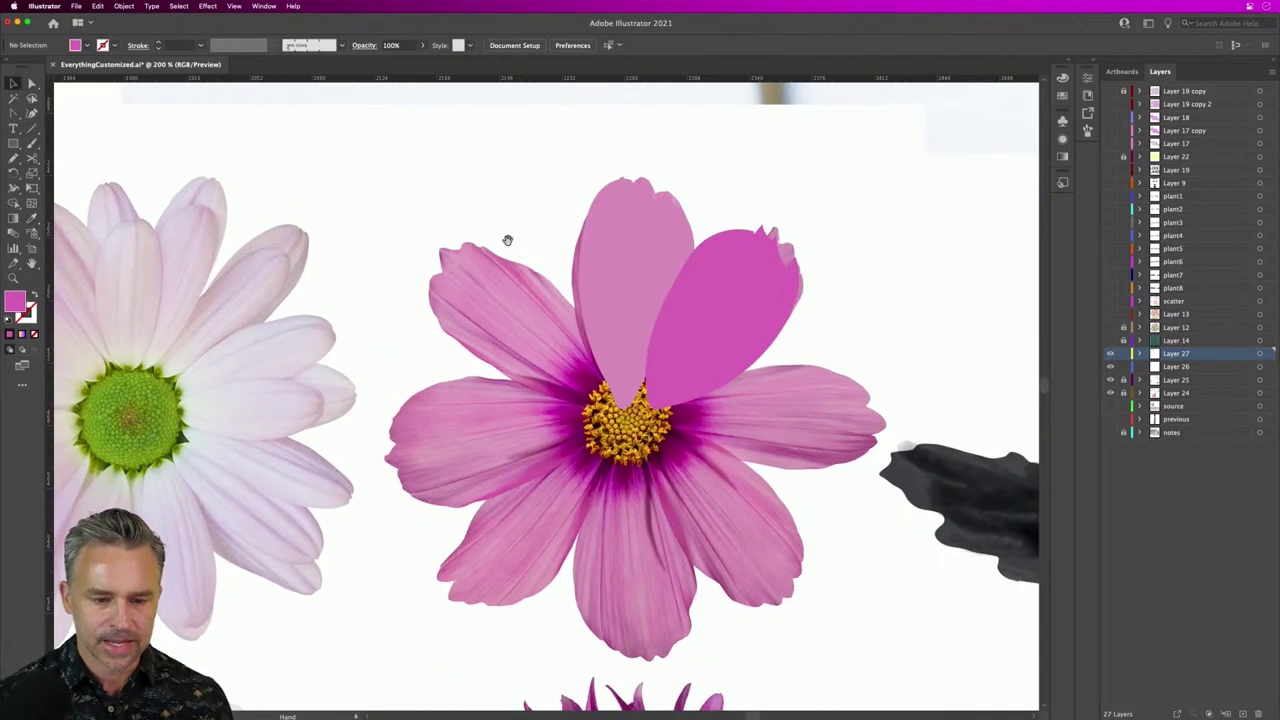
pyautogui.press('n')
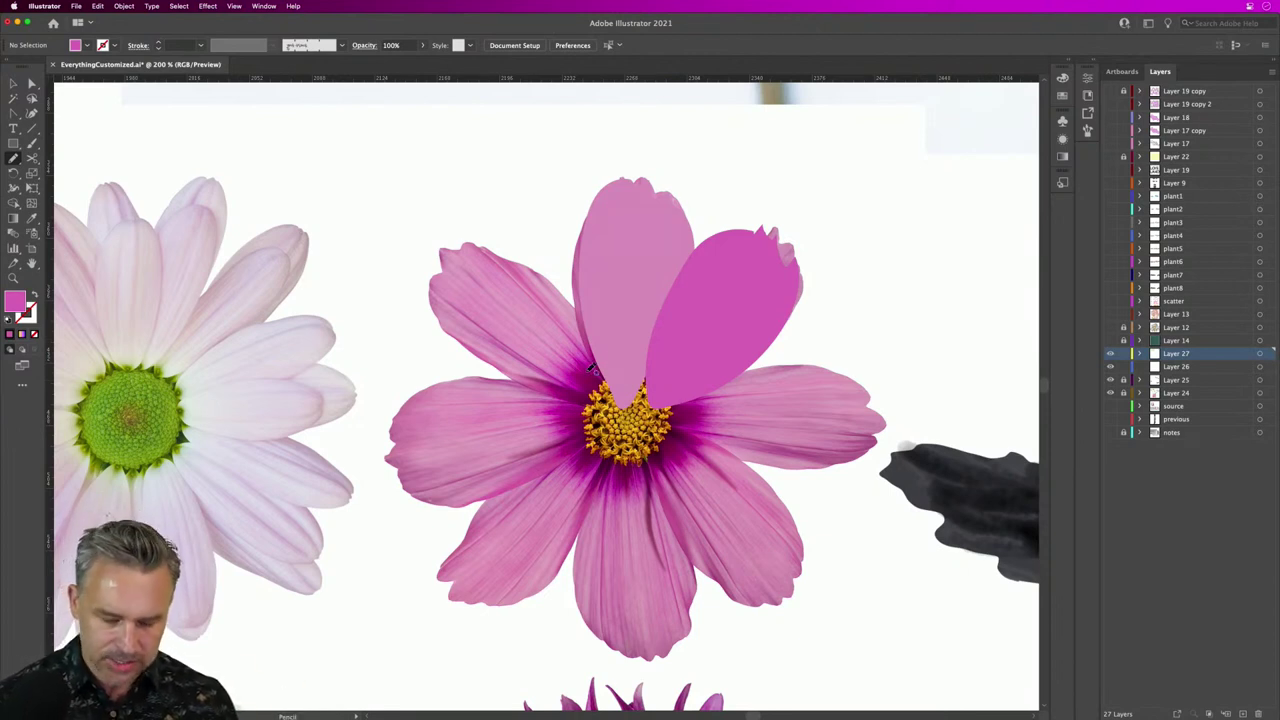
pyautogui.press('i')
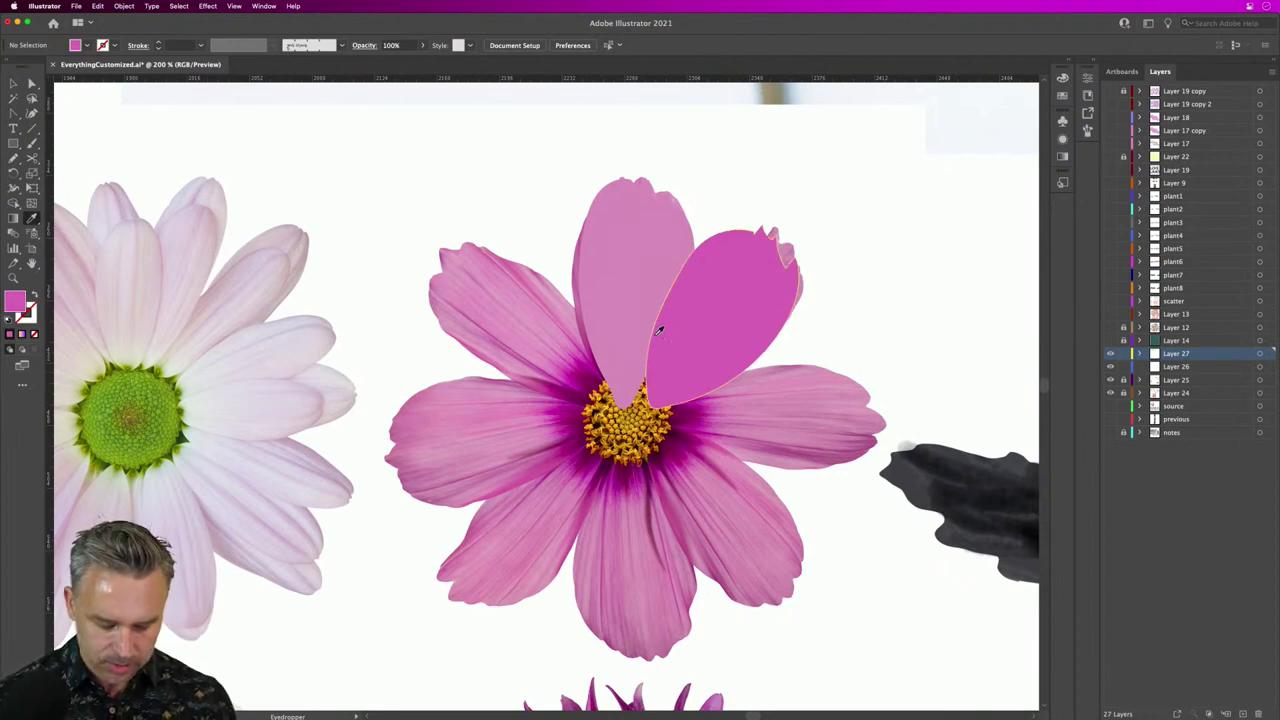
pyautogui.press('n')
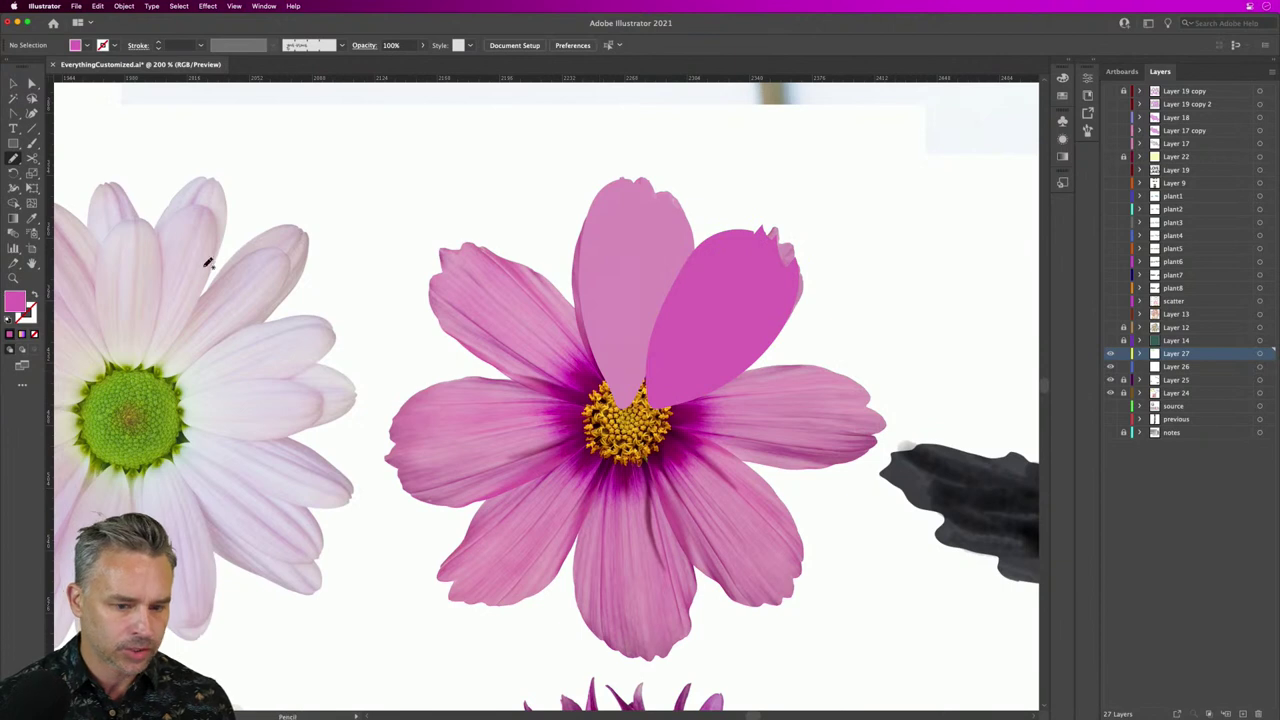
pyautogui.click(33, 297)
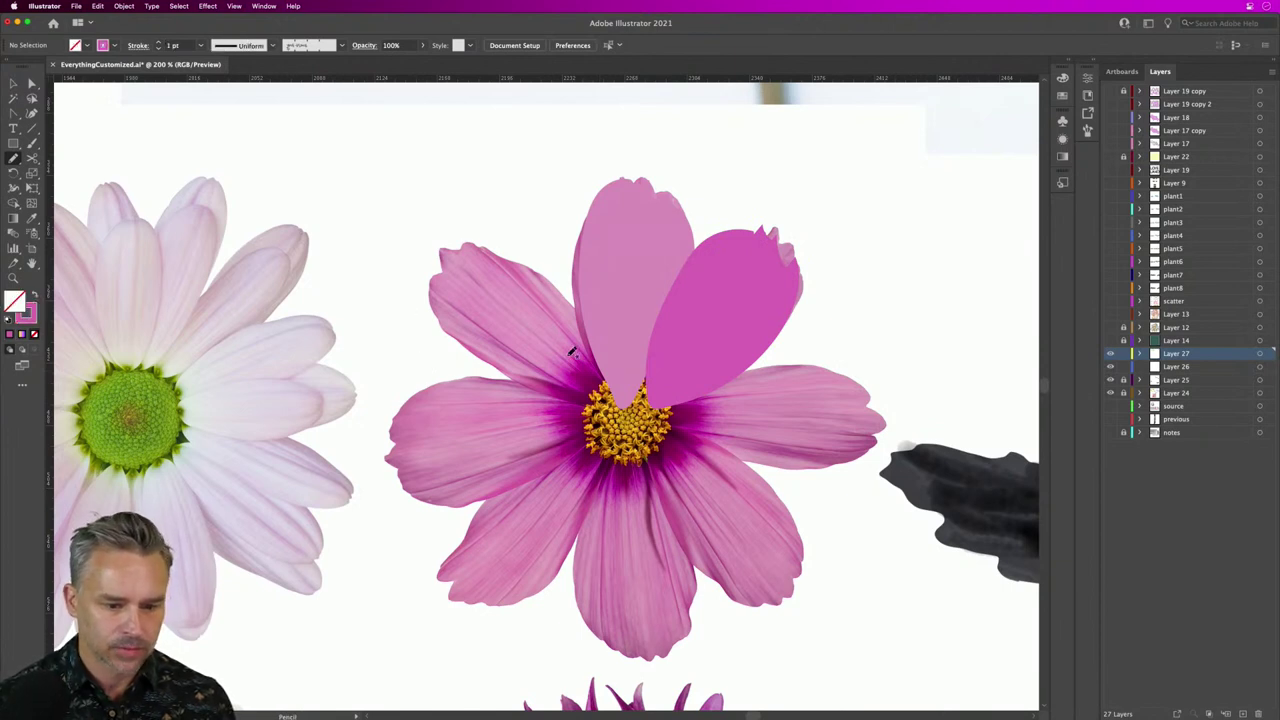
pyautogui.moveTo(617, 377); pyautogui.dragTo(606, 296)
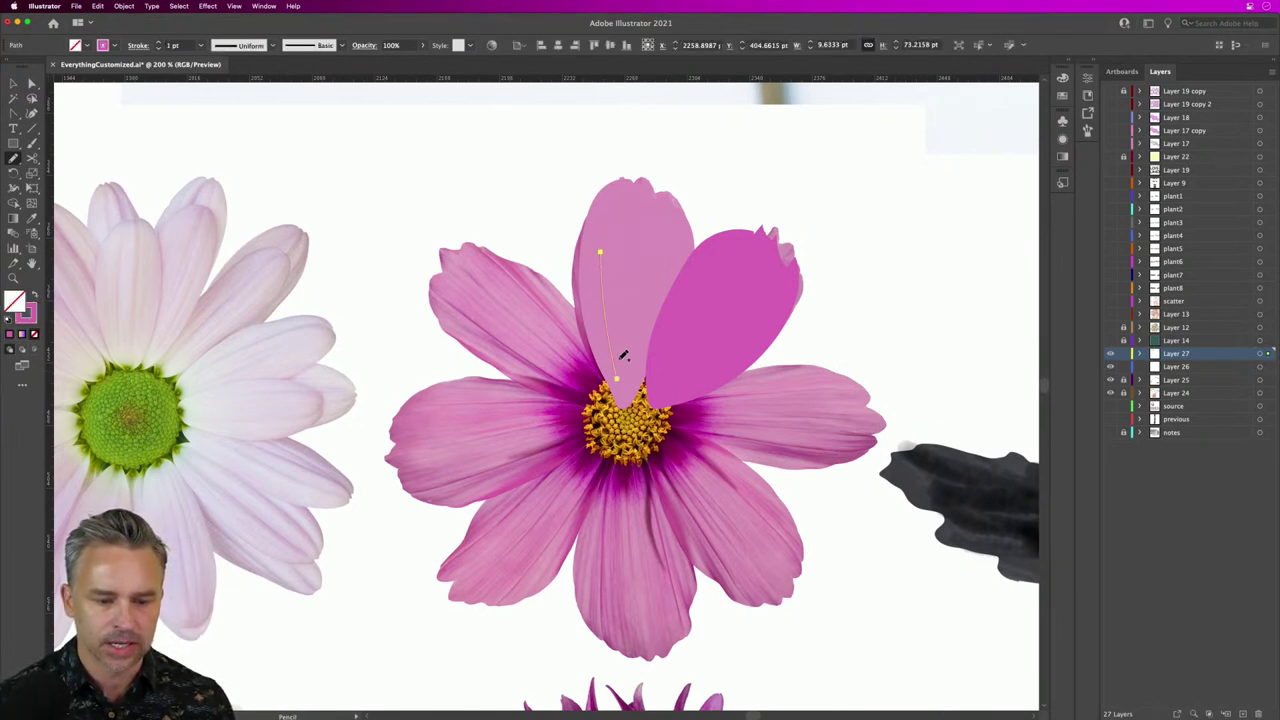
pyautogui.moveTo(617, 363); pyautogui.dragTo(622, 243)
pyautogui.moveTo(632, 360); pyautogui.dragTo(640, 256)
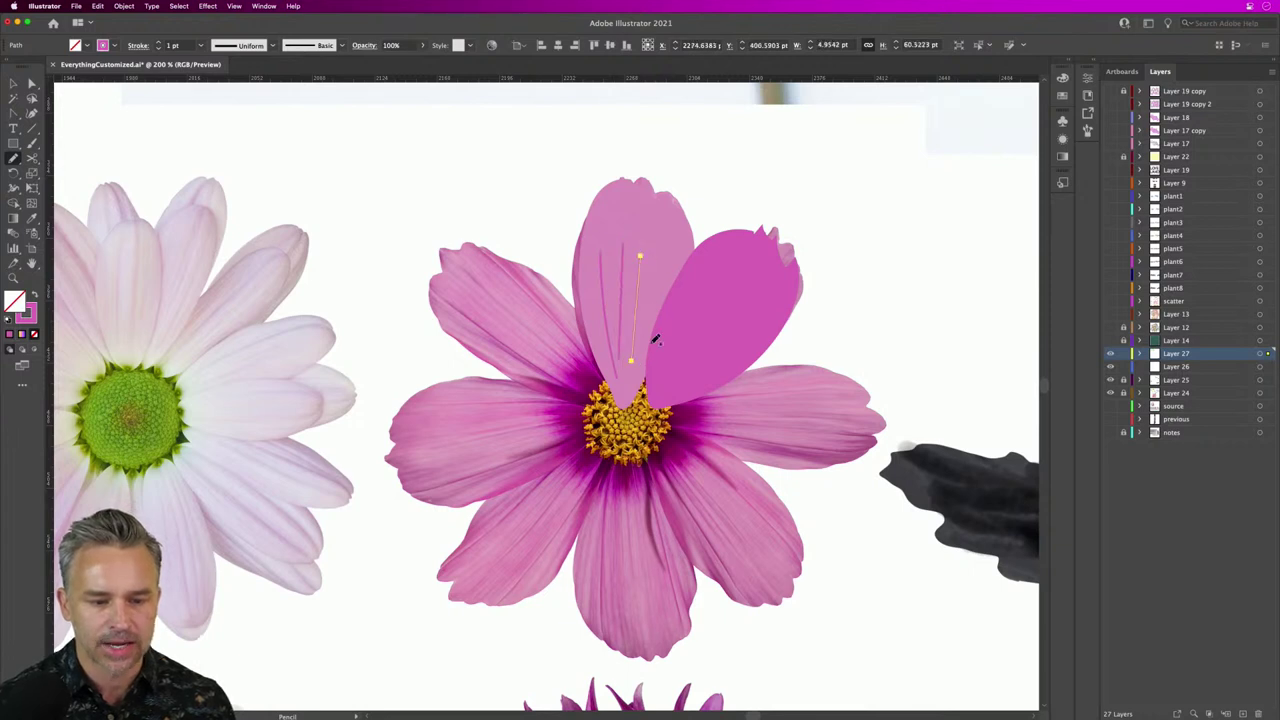
pyautogui.moveTo(640, 360); pyautogui.dragTo(663, 266)
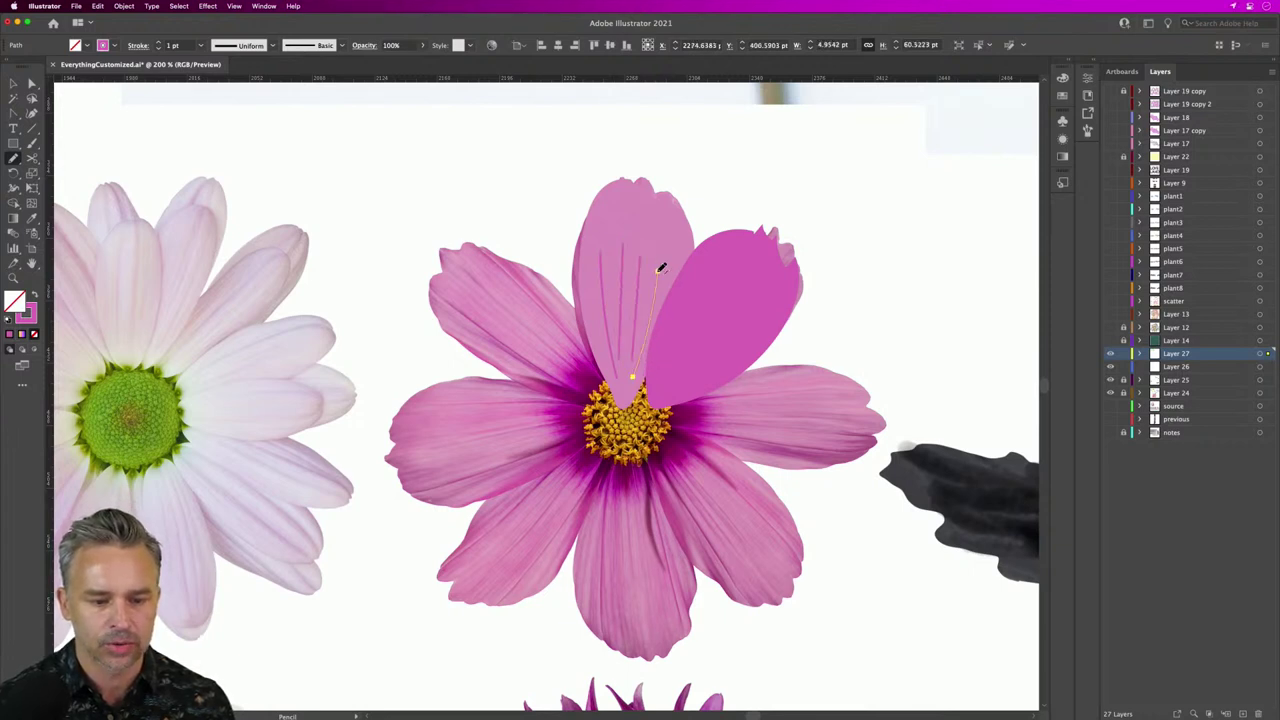
# Step: Apply the width profile tapering at both ends and a 2 pt stroke to the light pink petal's four veins
pyautogui.press('v')
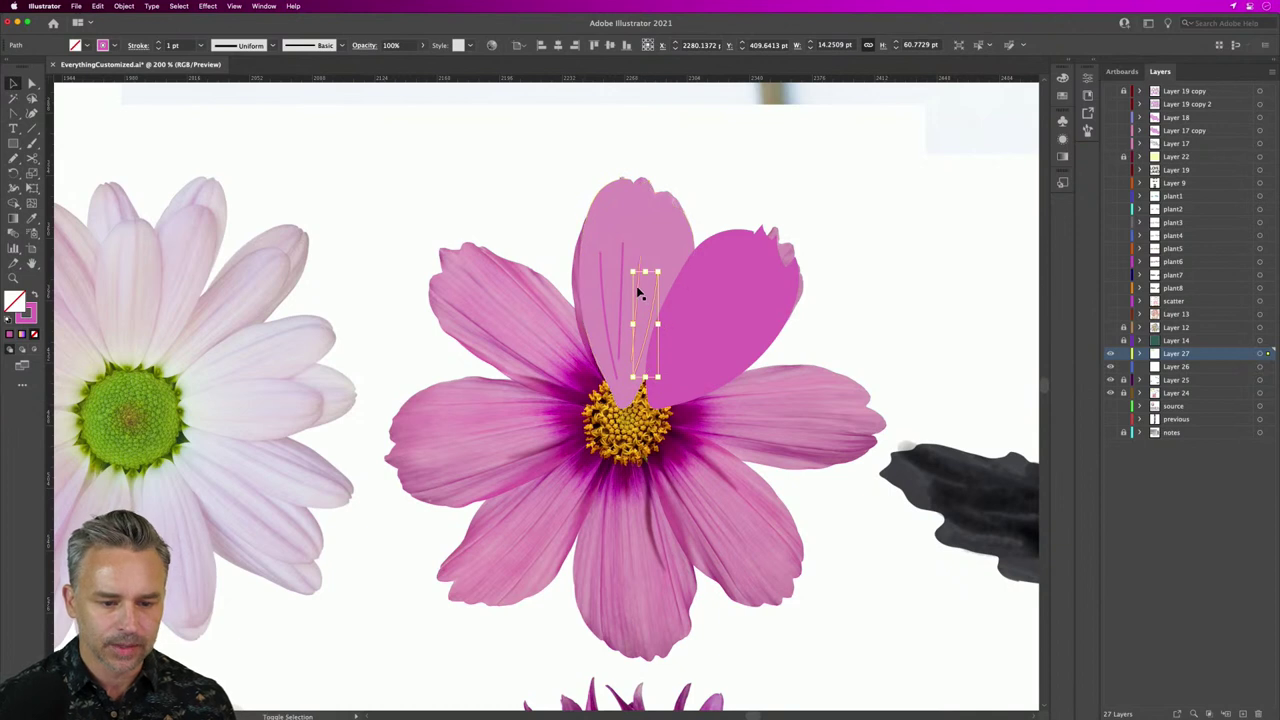
pyautogui.keyDown('shift'); pyautogui.click(622, 258); pyautogui.keyUp('shift')
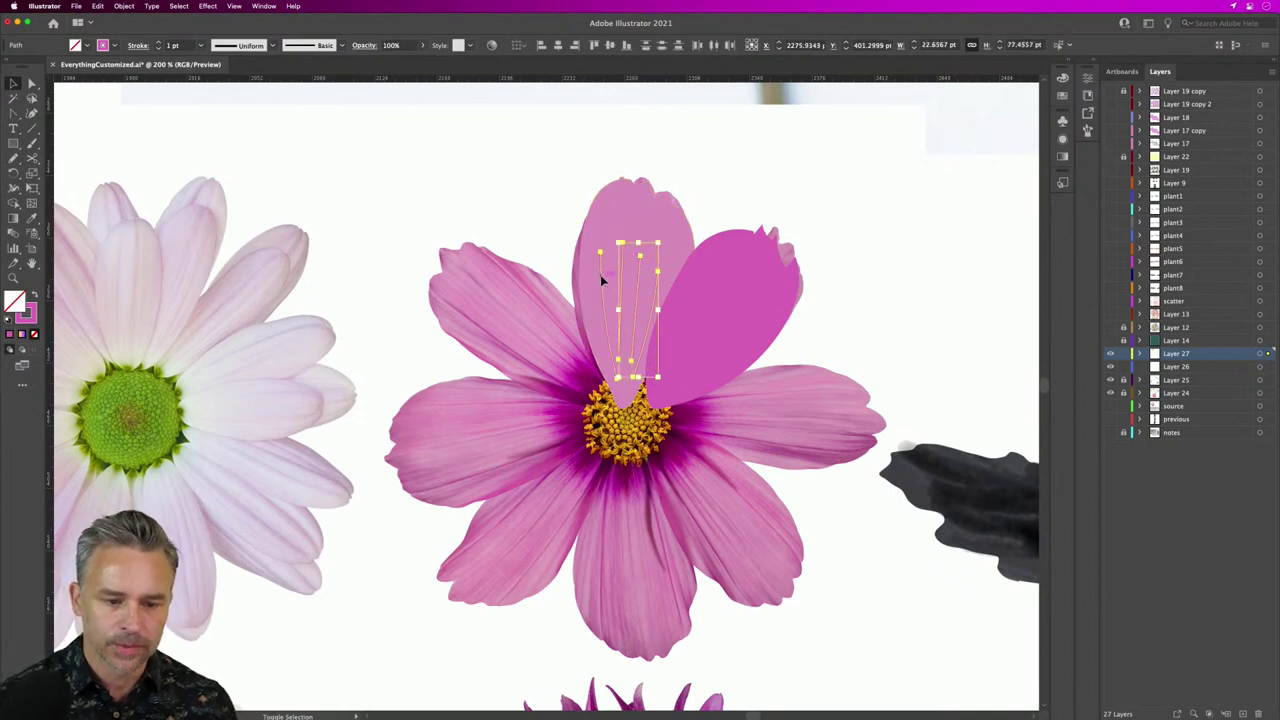
pyautogui.keyDown('shift'); pyautogui.click(600, 274); pyautogui.keyUp('shift')
pyautogui.click(272, 46)
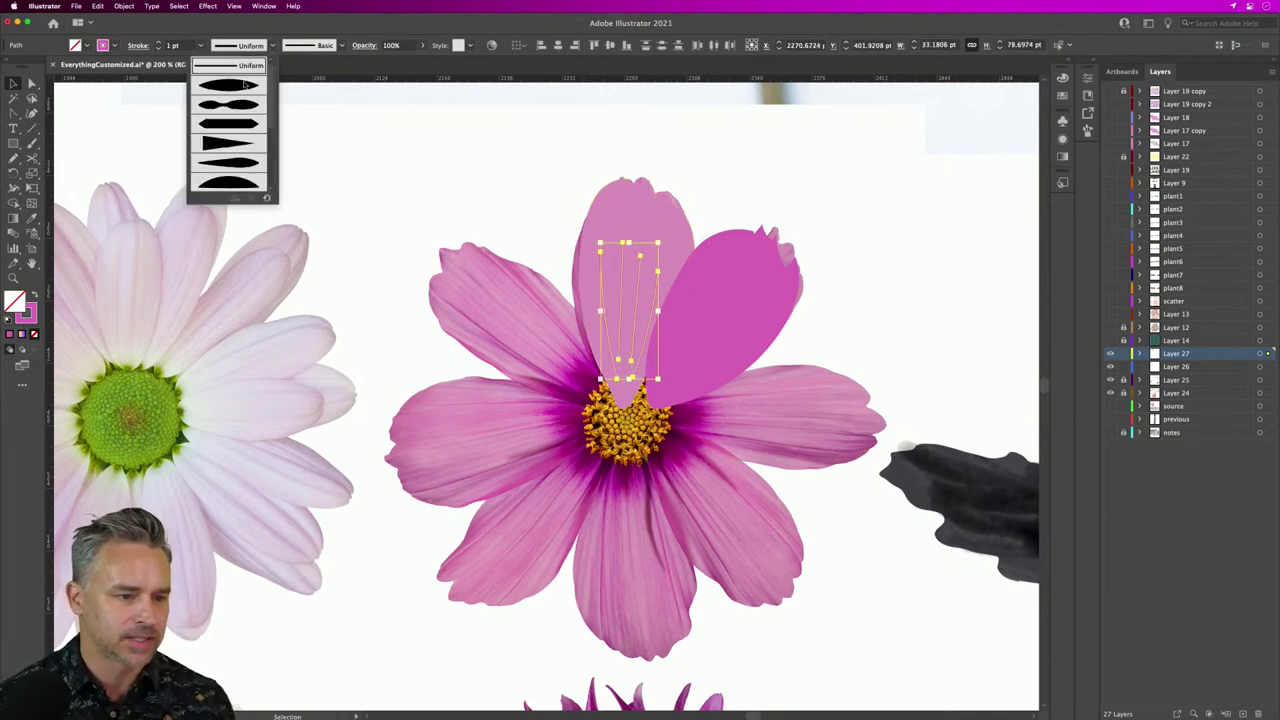
pyautogui.click(244, 94)
pyautogui.click(159, 43)
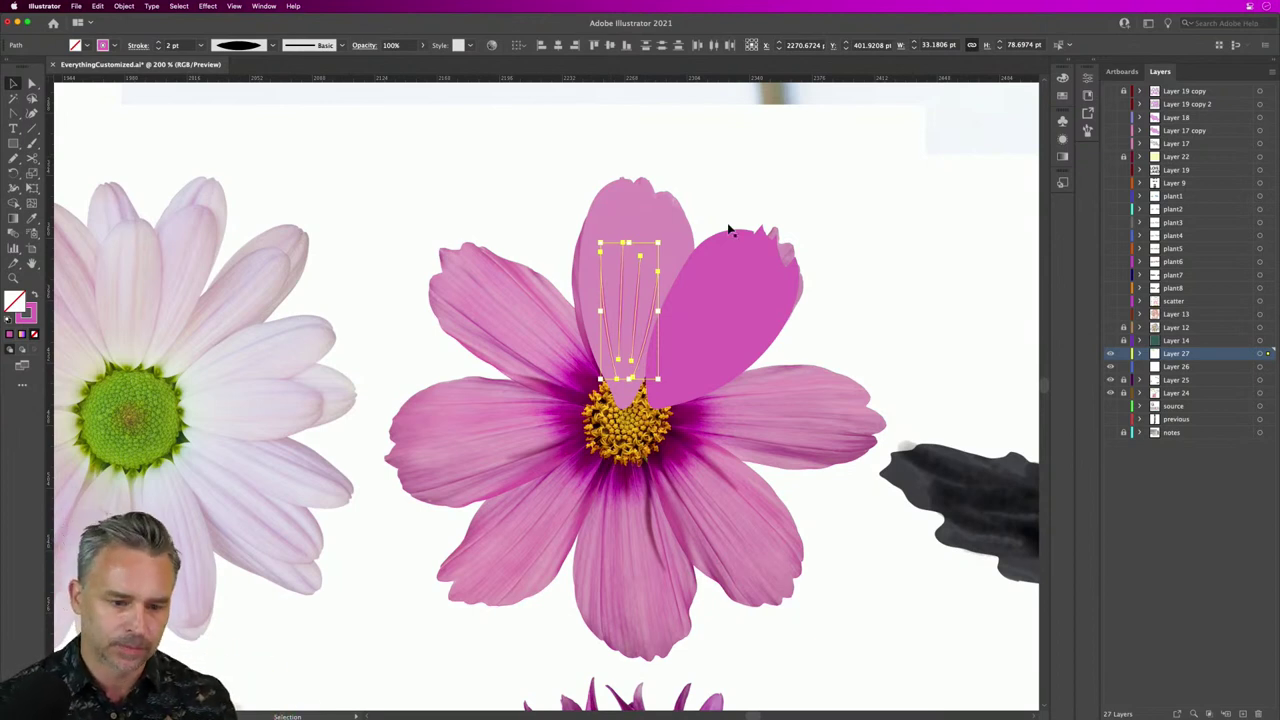
pyautogui.click(736, 334)
pyautogui.click(502, 229)
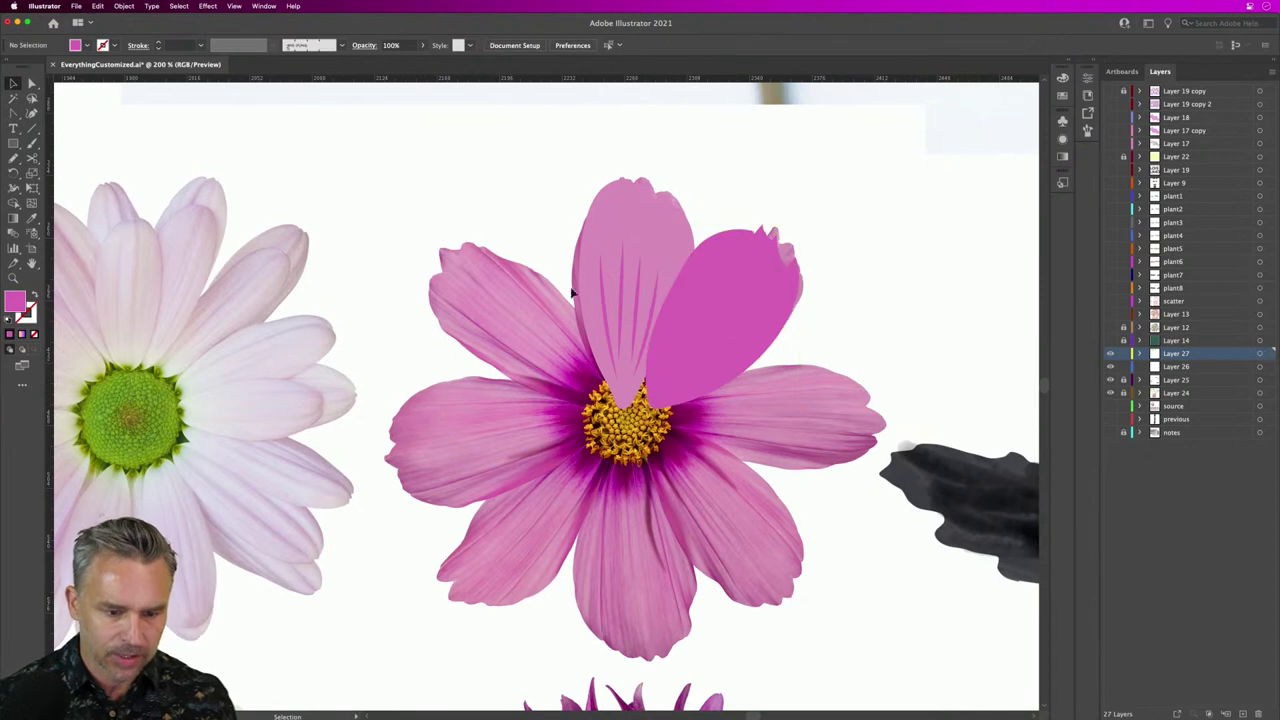
# Step: Draw a curved vein about 25 by 66 pt on the magenta petal, reusing the first petal's 2 pt tapered stroke
pyautogui.click(609, 314)
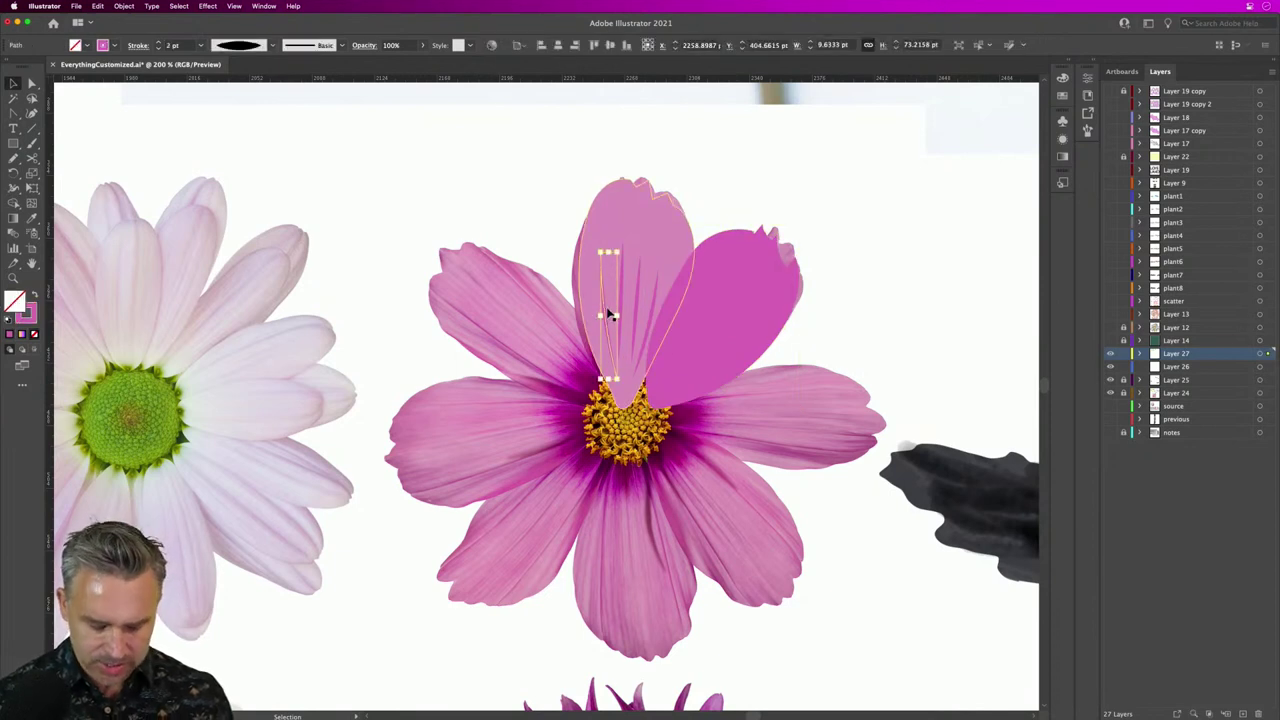
pyautogui.press('n')
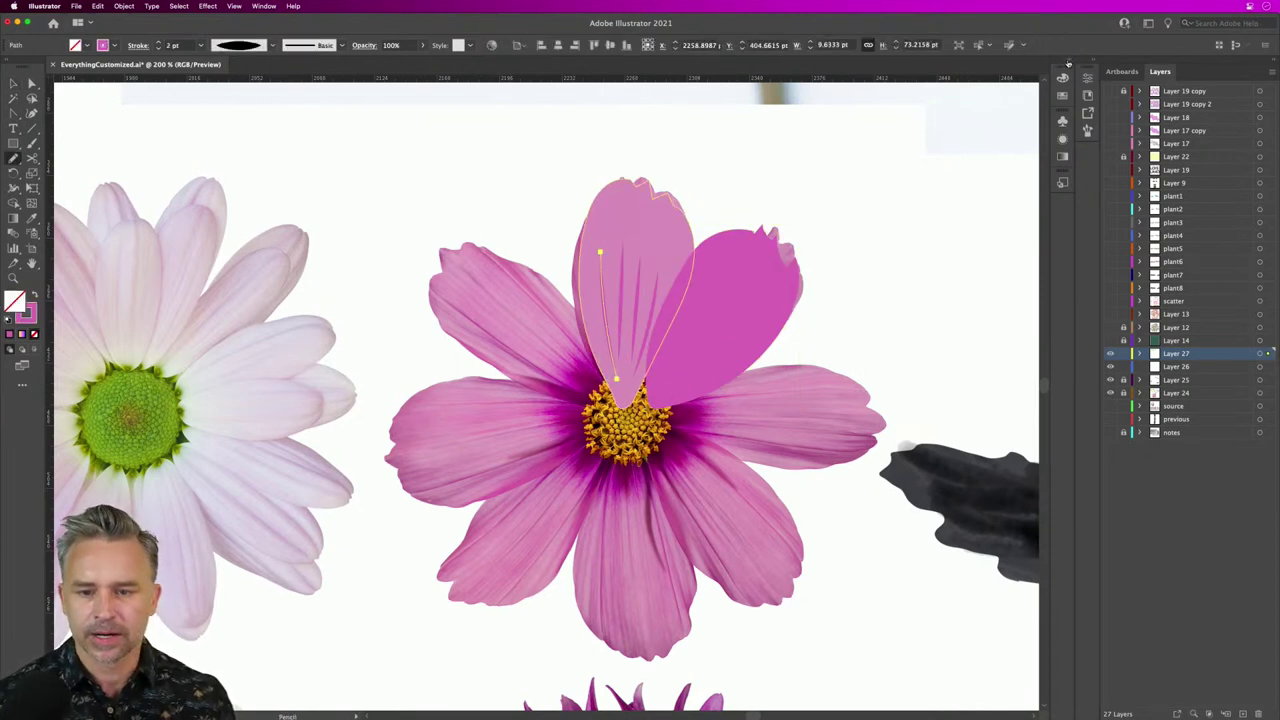
pyautogui.click(1068, 63)
pyautogui.click(1069, 63)
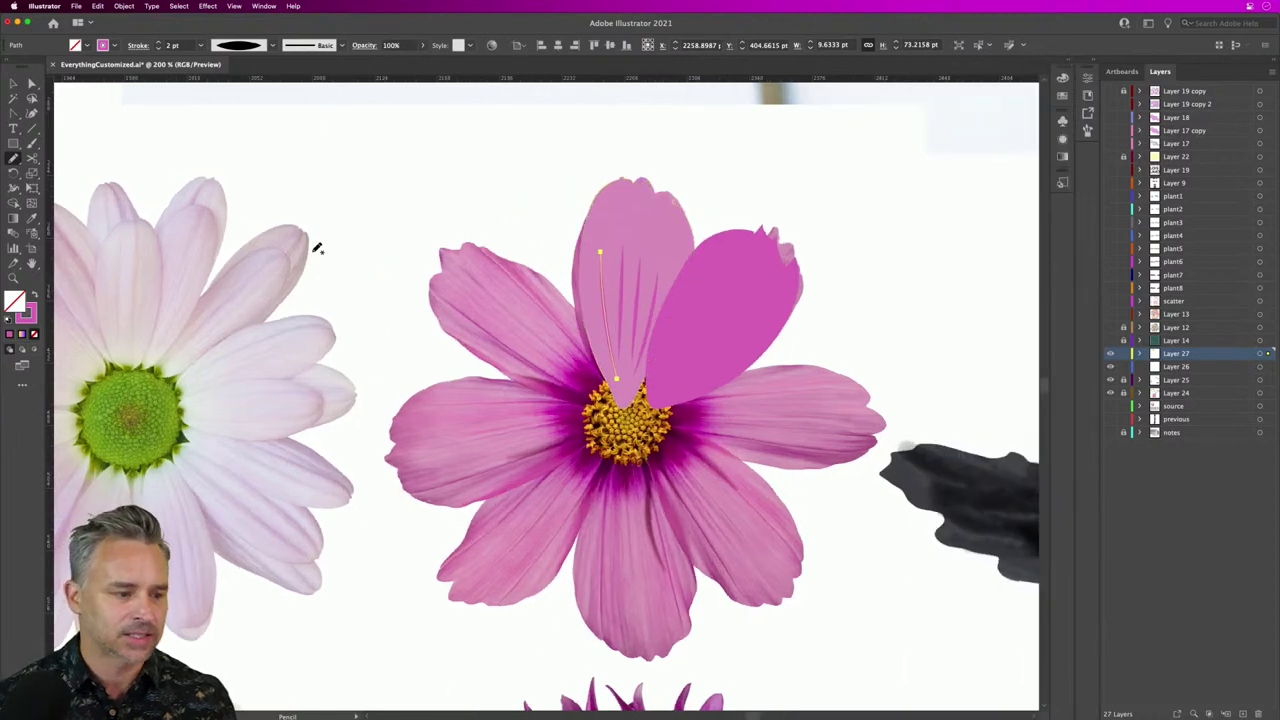
pyautogui.moveTo(662, 378); pyautogui.dragTo(706, 265)
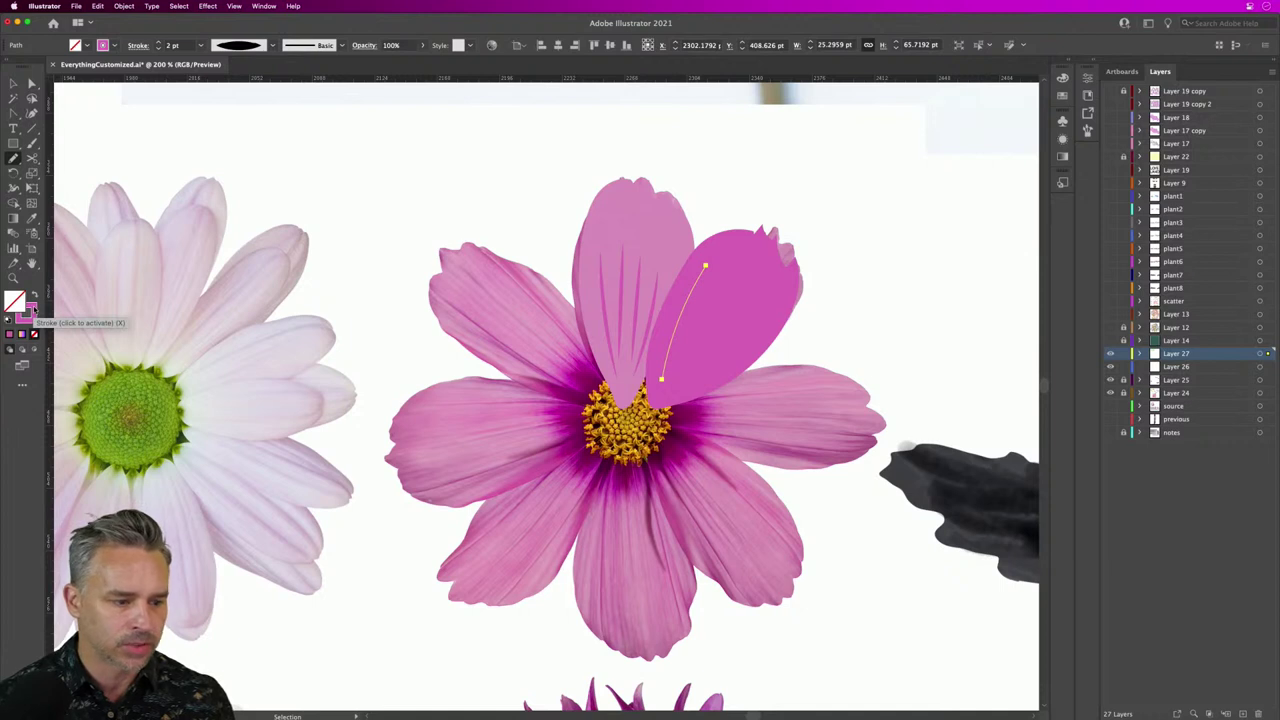
# Step: Recolor the magenta petal's vein with the light pink sampled from the first petal and apply the width profile tapering at both ends
pyautogui.click(32, 311)
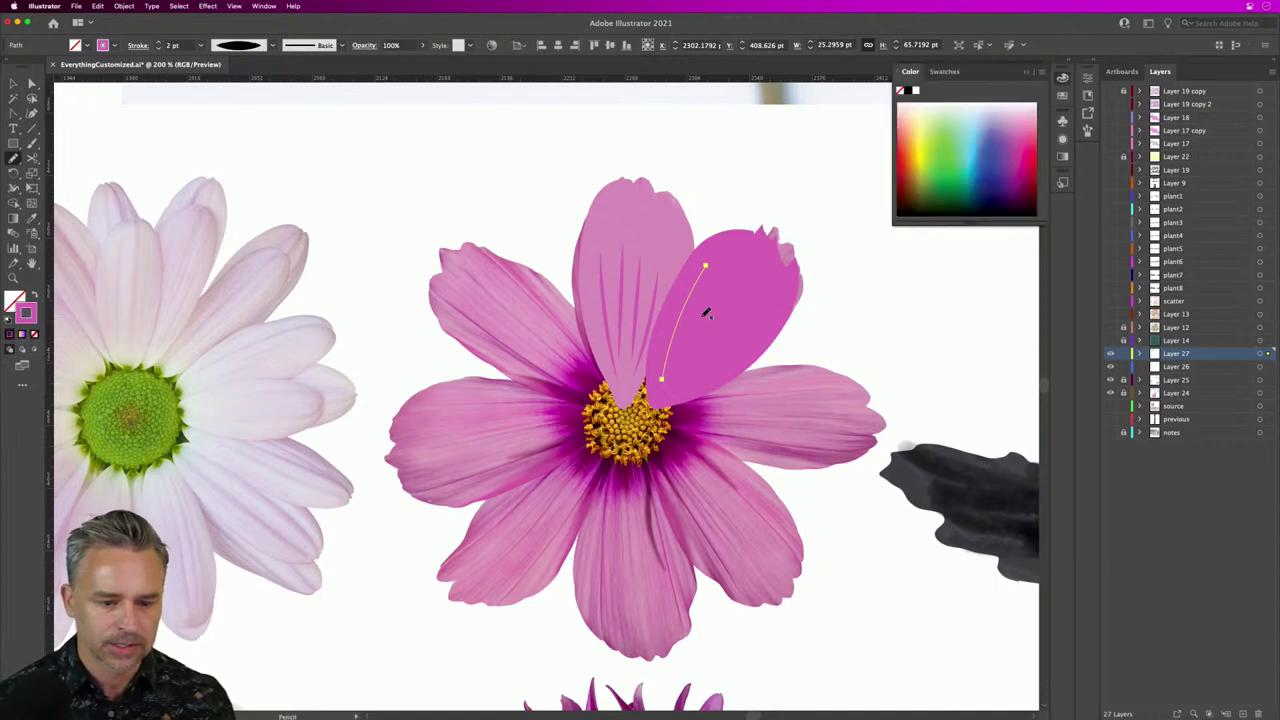
pyautogui.press('i')
pyautogui.click(642, 290)
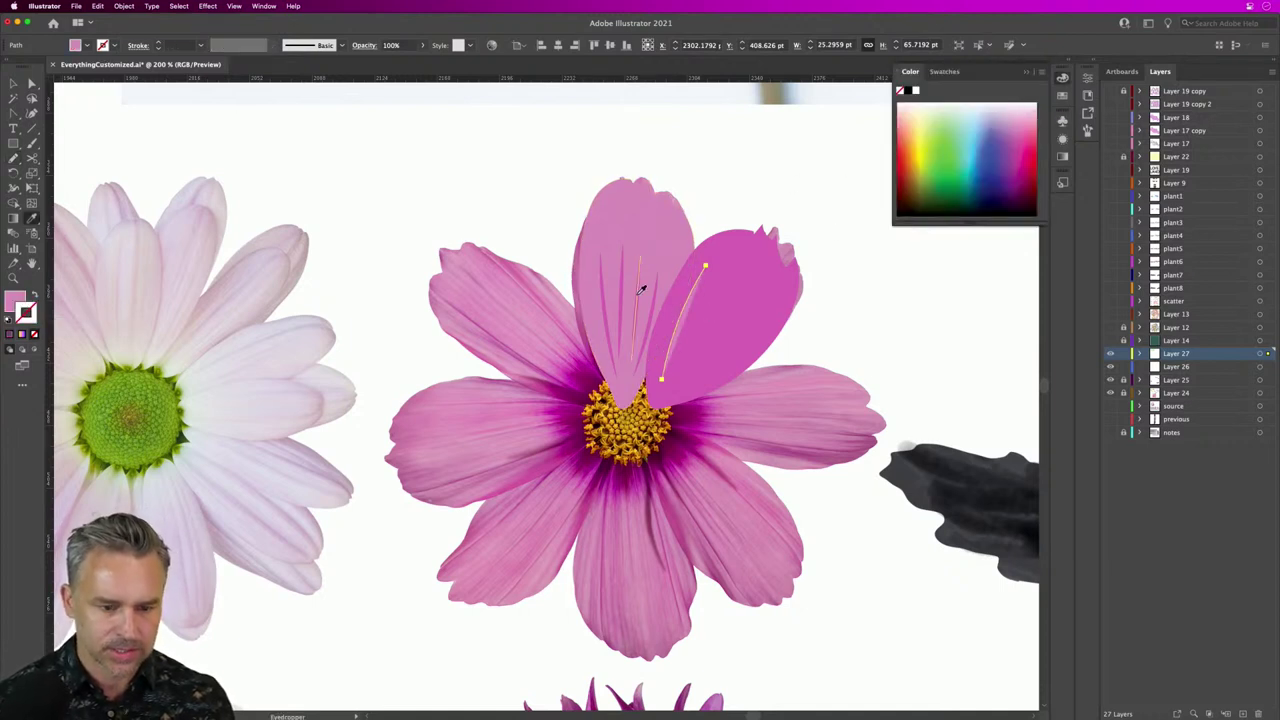
pyautogui.hotkey('ctrl', 'z')
pyautogui.click(37, 297)
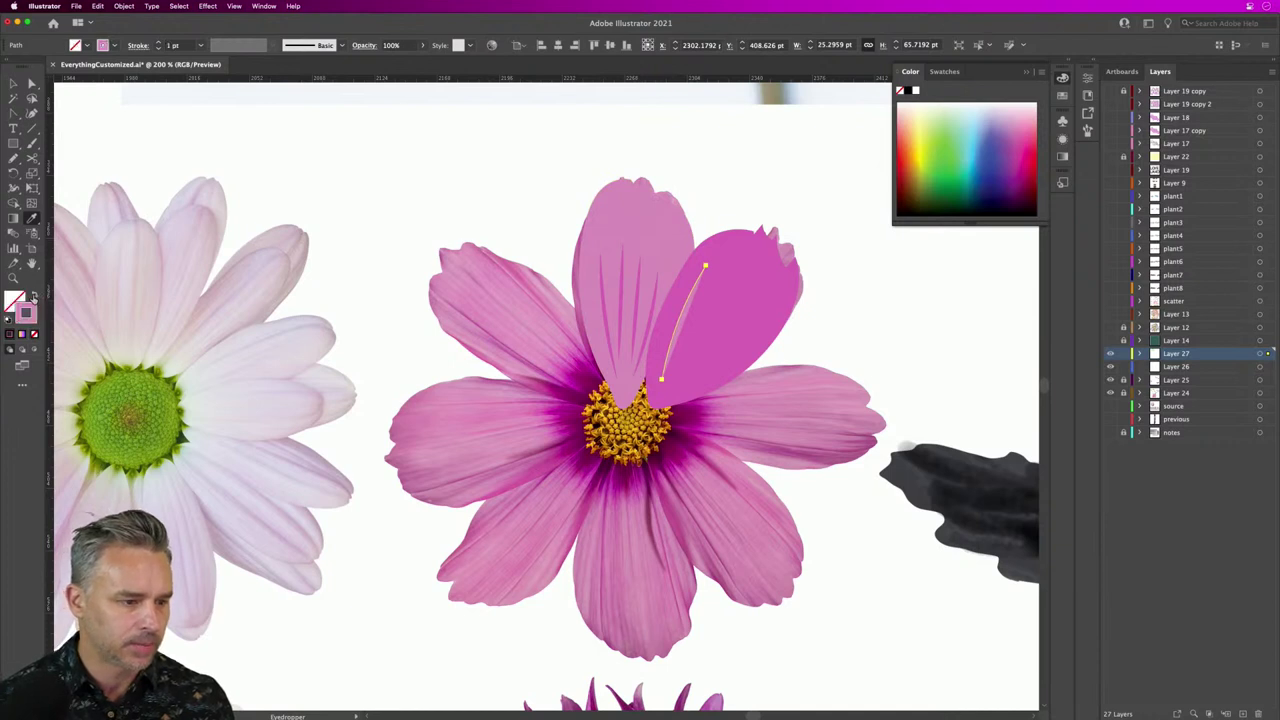
pyautogui.click(271, 45)
pyautogui.click(240, 104)
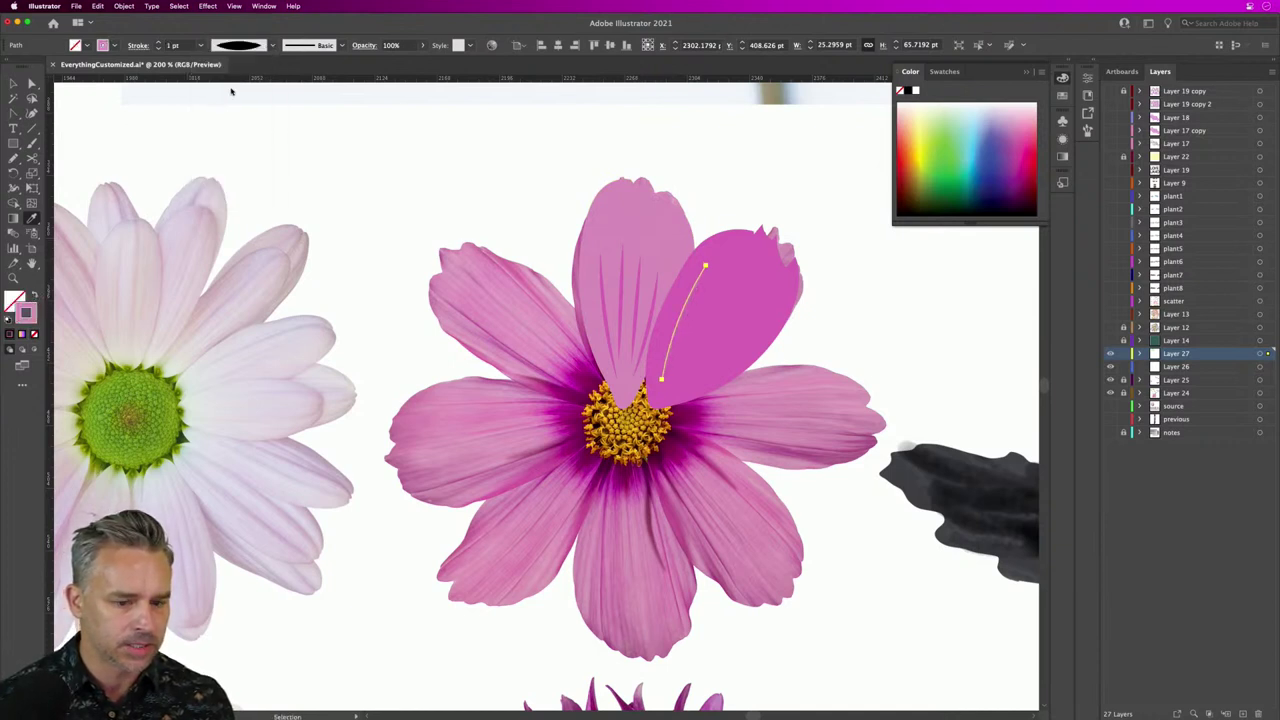
# Step: Set the stroke of the magenta petal's curved vein to 2 pt and deselect it
pyautogui.click(14, 83)
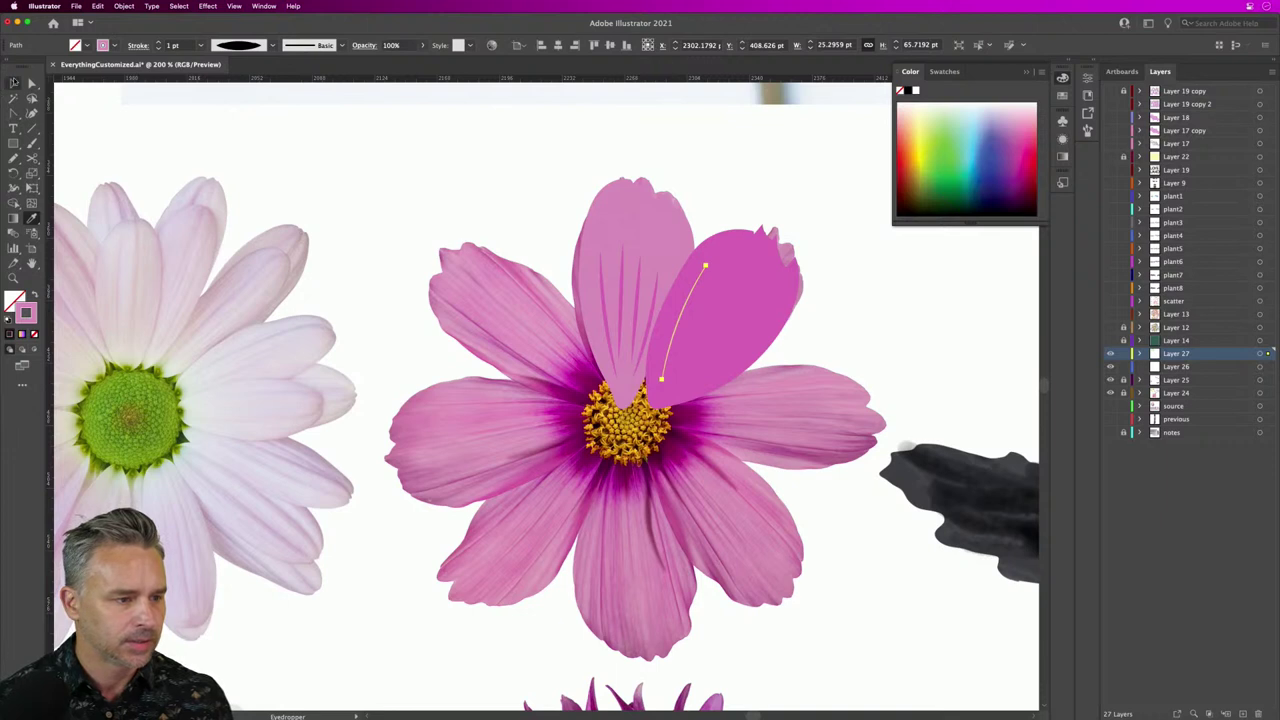
pyautogui.click(343, 171)
pyautogui.click(674, 337)
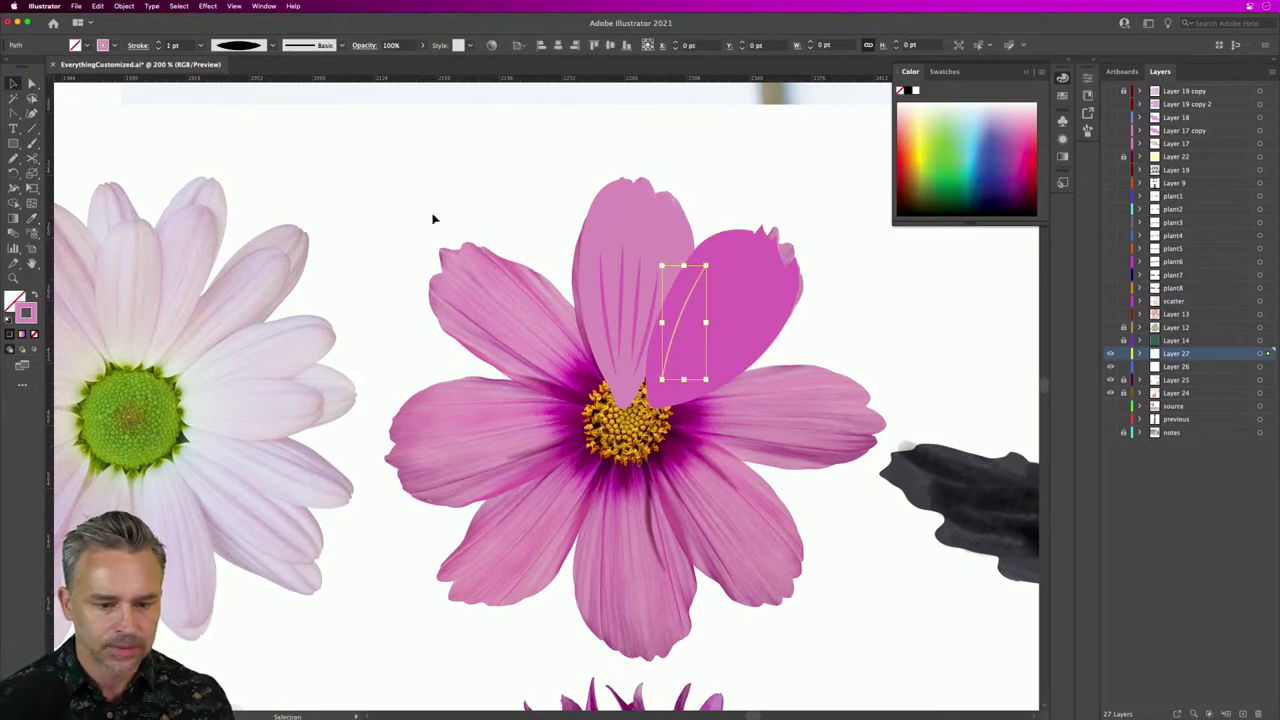
pyautogui.click(158, 42)
pyautogui.click(476, 202)
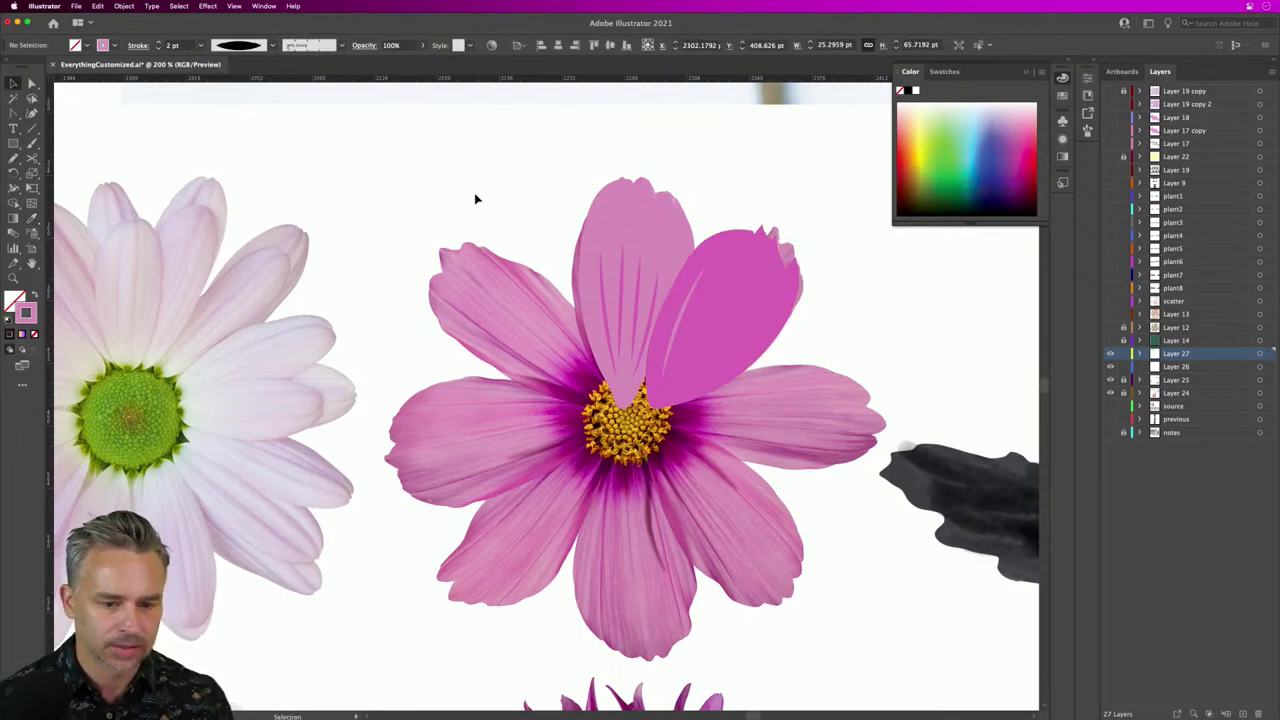
# Step: Select the magenta petal's tapered vein as the style source and make sure New Art Has Basic Appearance is off
pyautogui.press('a')
pyautogui.press('super+equal')
pyautogui.press('super+equal')
pyautogui.hscroll(3, 491, 200)
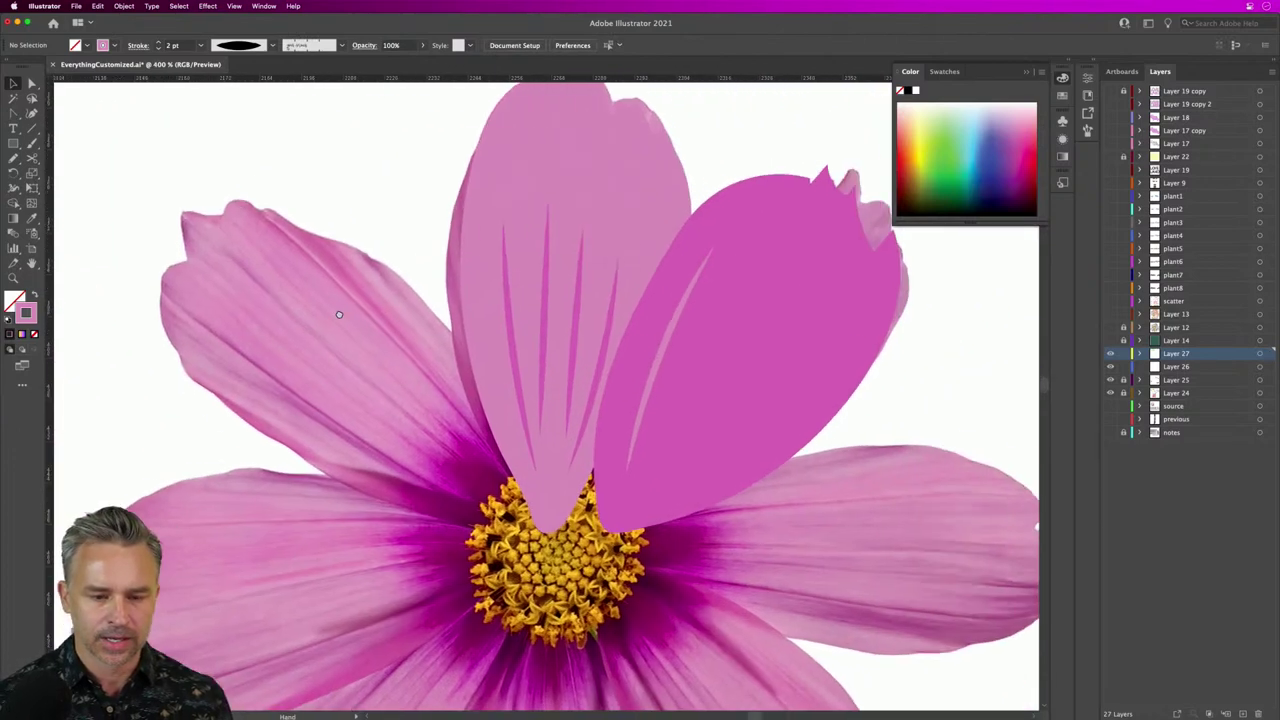
pyautogui.click(630, 373)
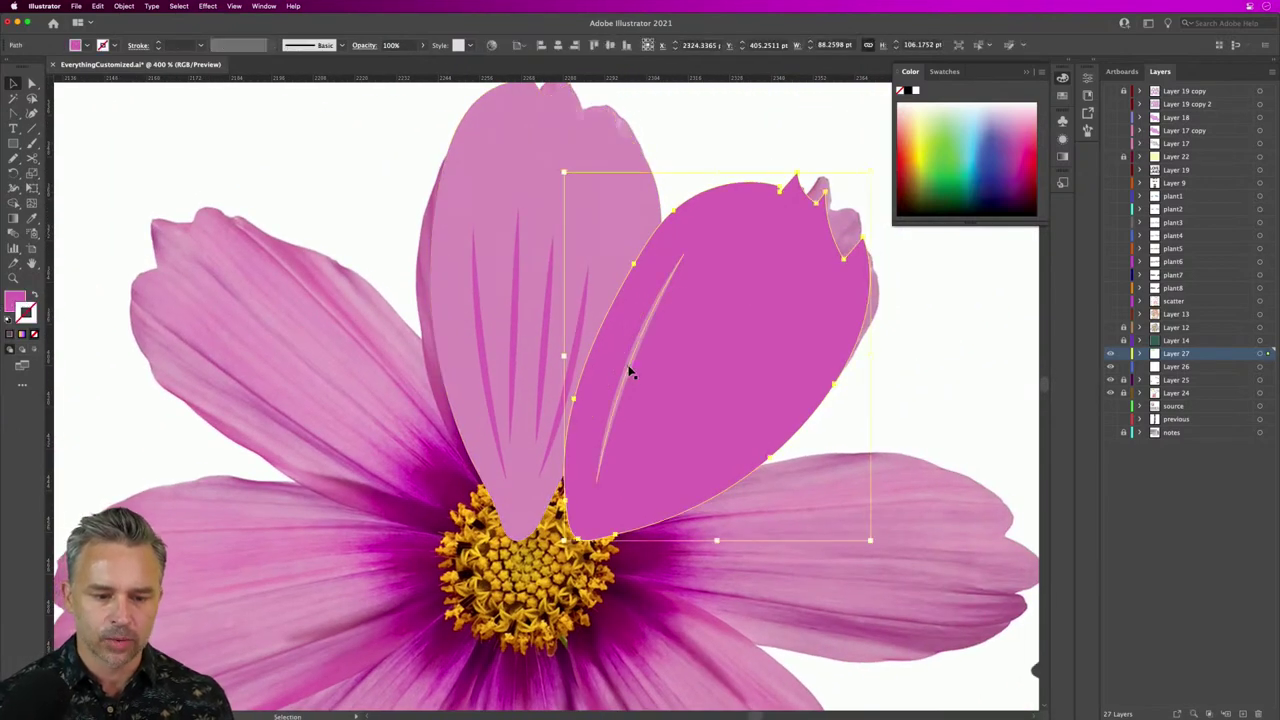
pyautogui.click(630, 372)
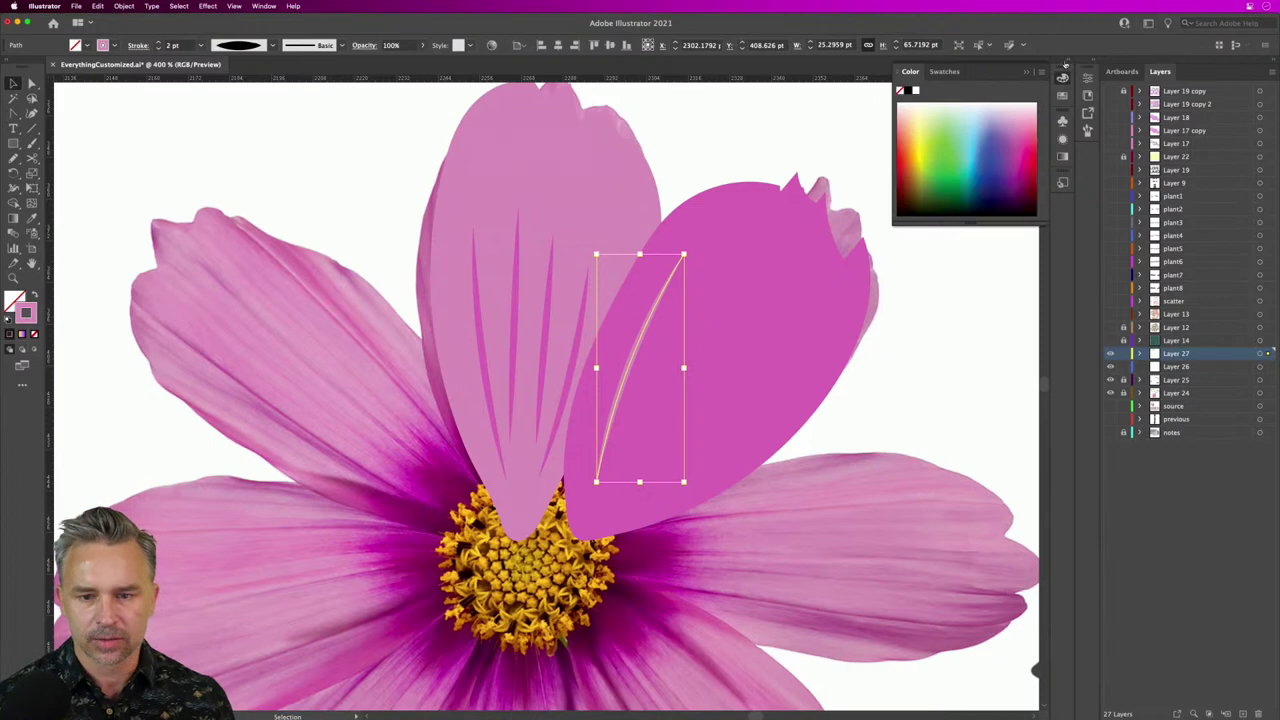
pyautogui.click(1065, 60)
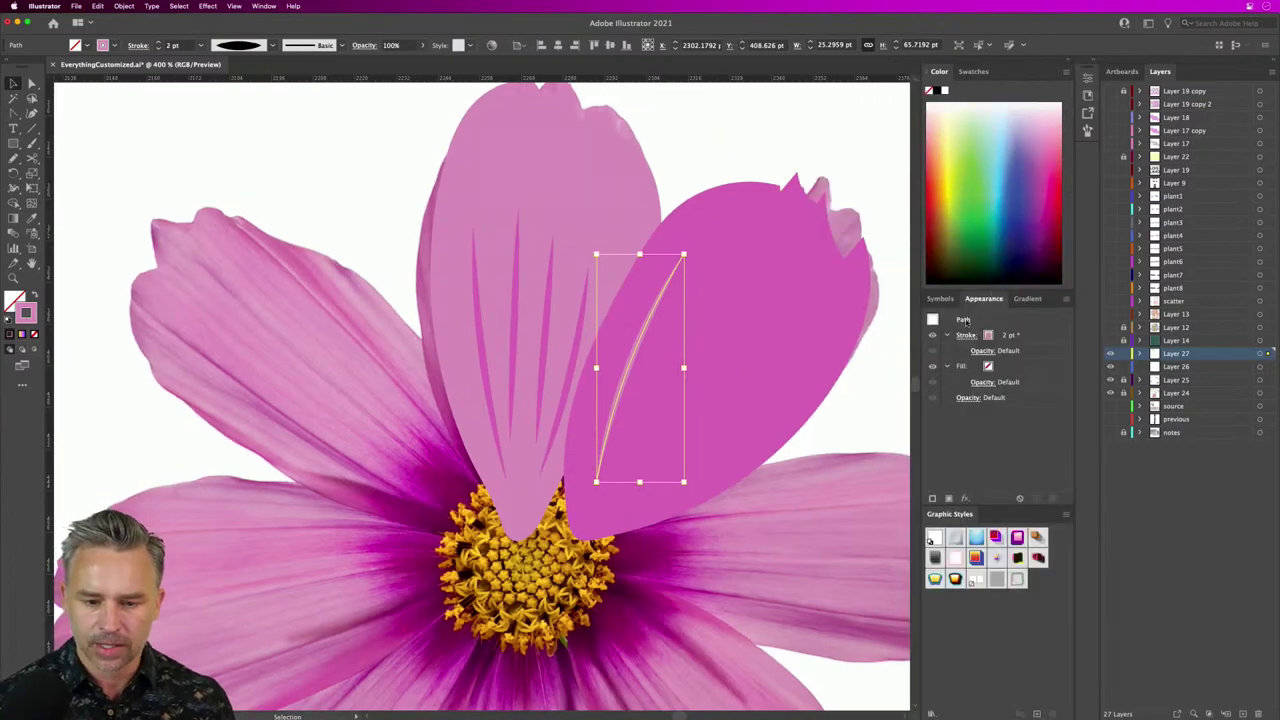
pyautogui.click(1065, 298)
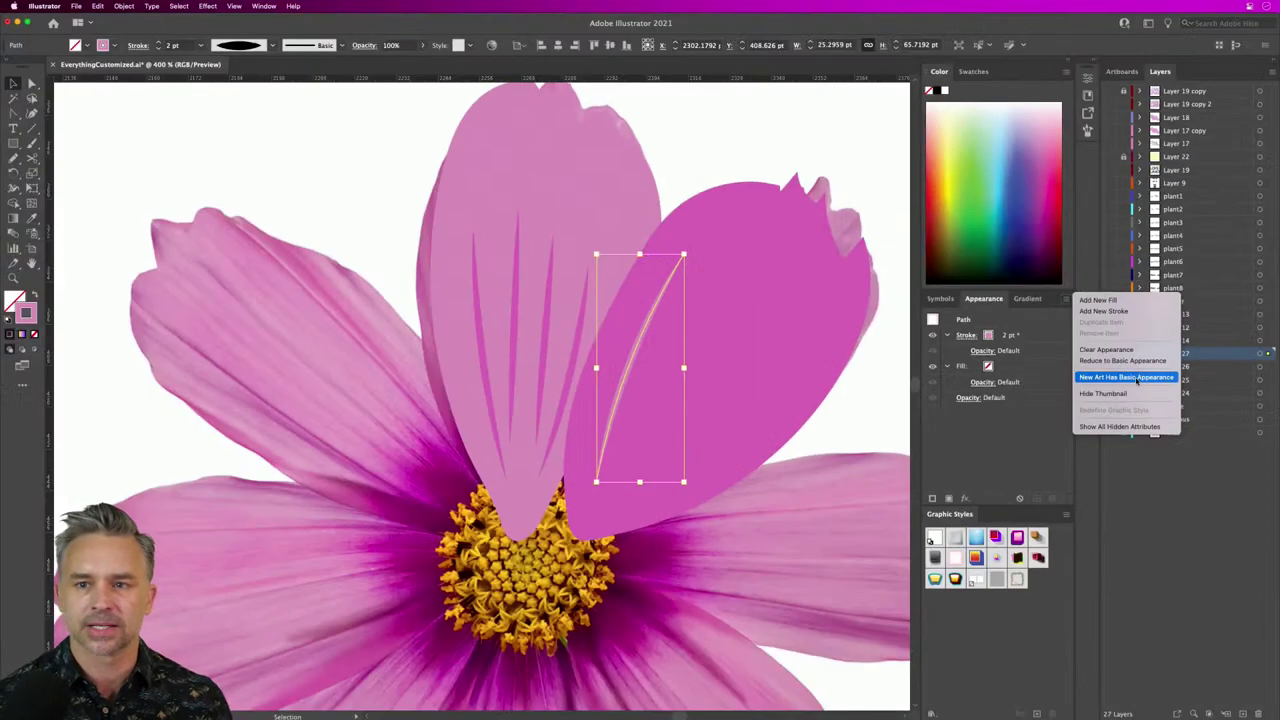
pyautogui.click(1143, 387)
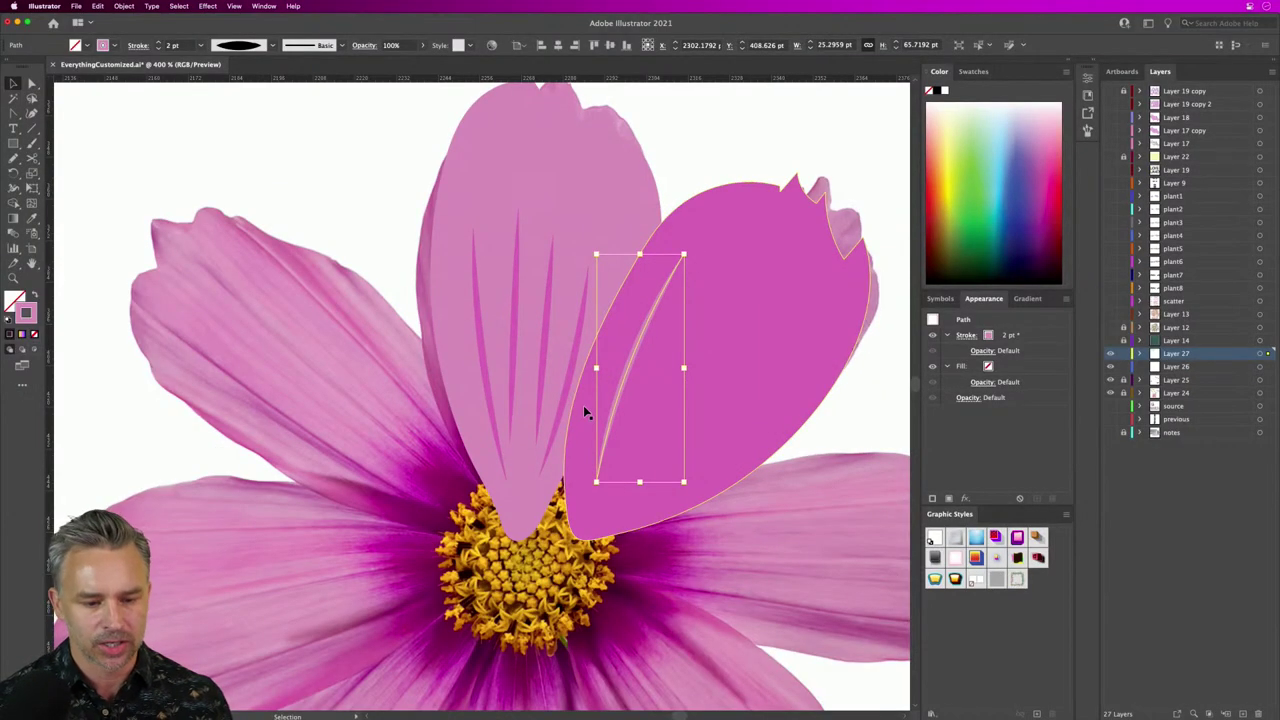
# Step: Draw three more Pencil veins on the magenta petal, including ones about 42 by 64 pt and 30 by 31 pt, reusing the tapered stroke
pyautogui.press('n')
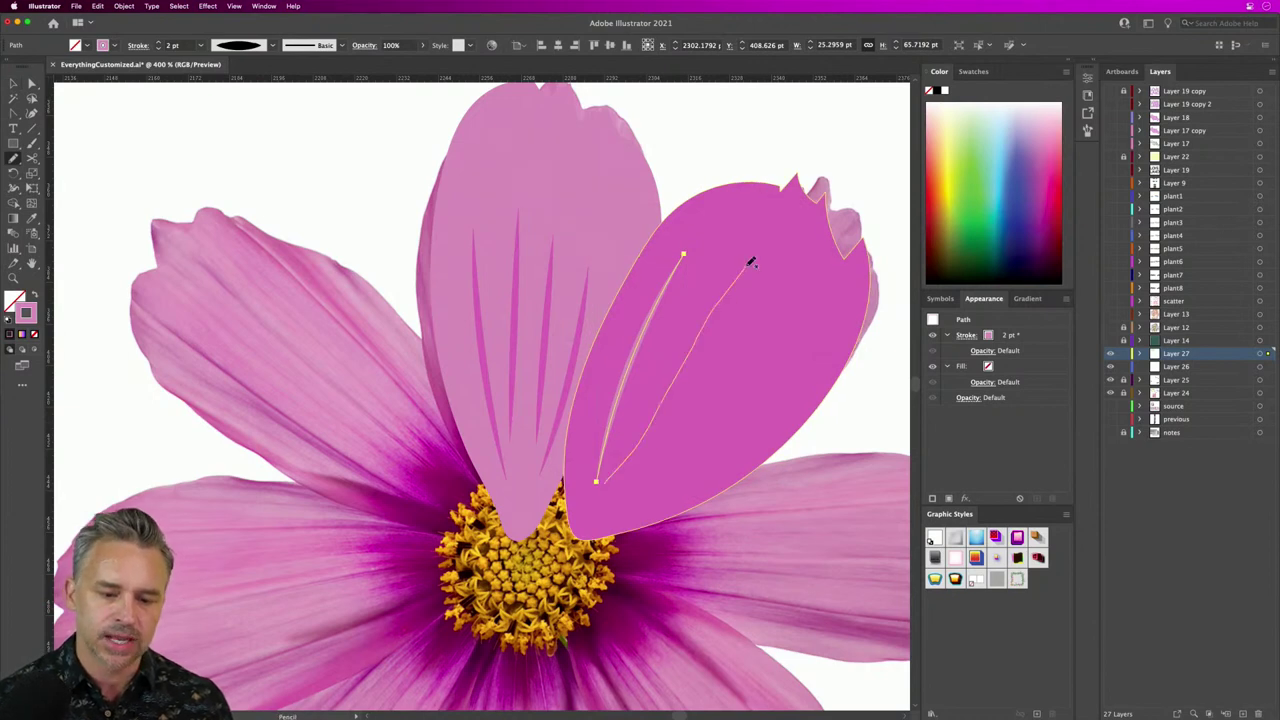
pyautogui.moveTo(749, 259)
pyautogui.mouseDown()
pyautogui.moveTo(680, 429)
pyautogui.moveTo(623, 489)
pyautogui.mouseUp()
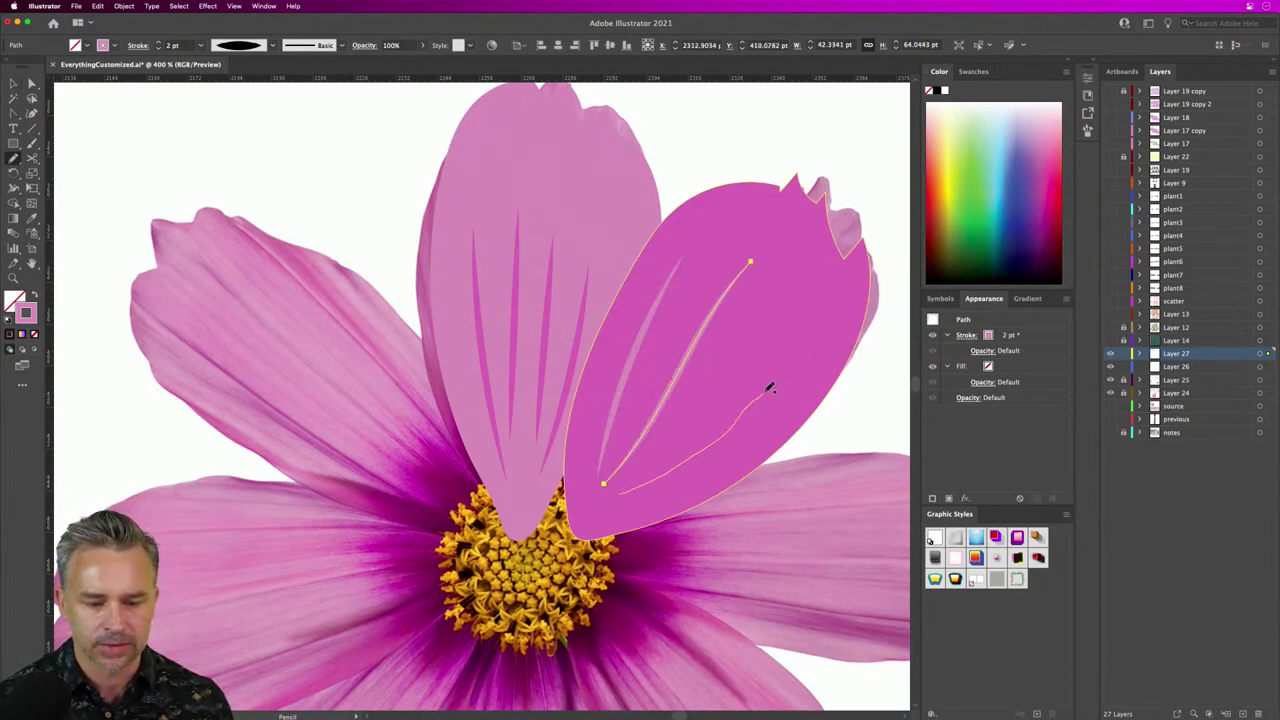
pyautogui.moveTo(768, 380)
pyautogui.mouseDown()
pyautogui.moveTo(639, 470)
pyautogui.moveTo(709, 421)
pyautogui.moveTo(740, 363)
pyautogui.mouseUp()
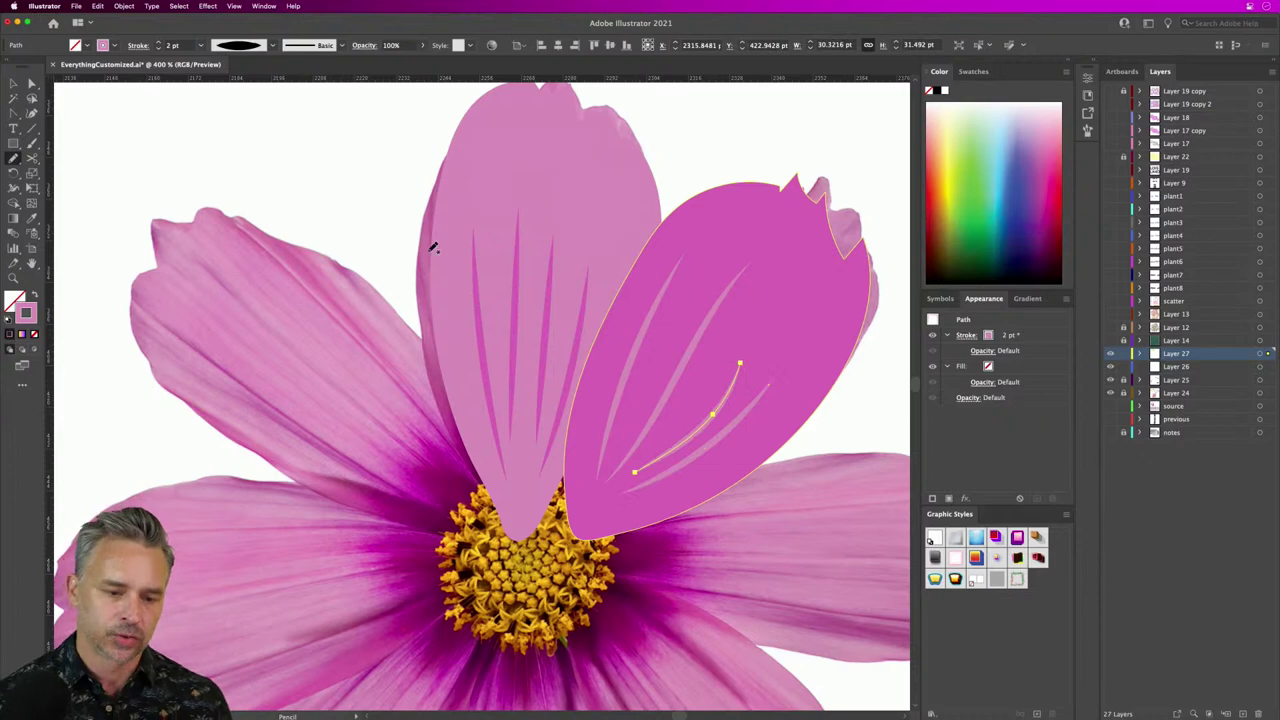
# Step: Select both traced petals together with all their veins
pyautogui.press('super+minus')
pyautogui.moveTo(427, 250); pyautogui.dragTo(552, 205)
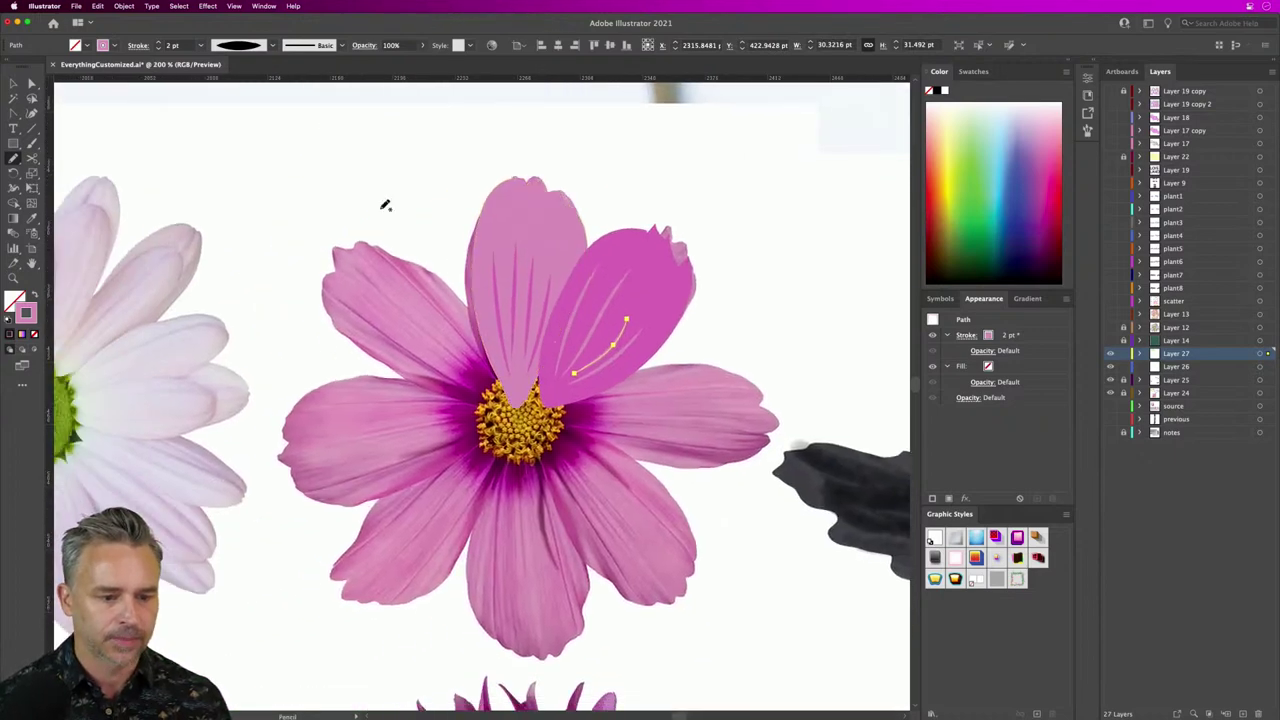
pyautogui.press('v')
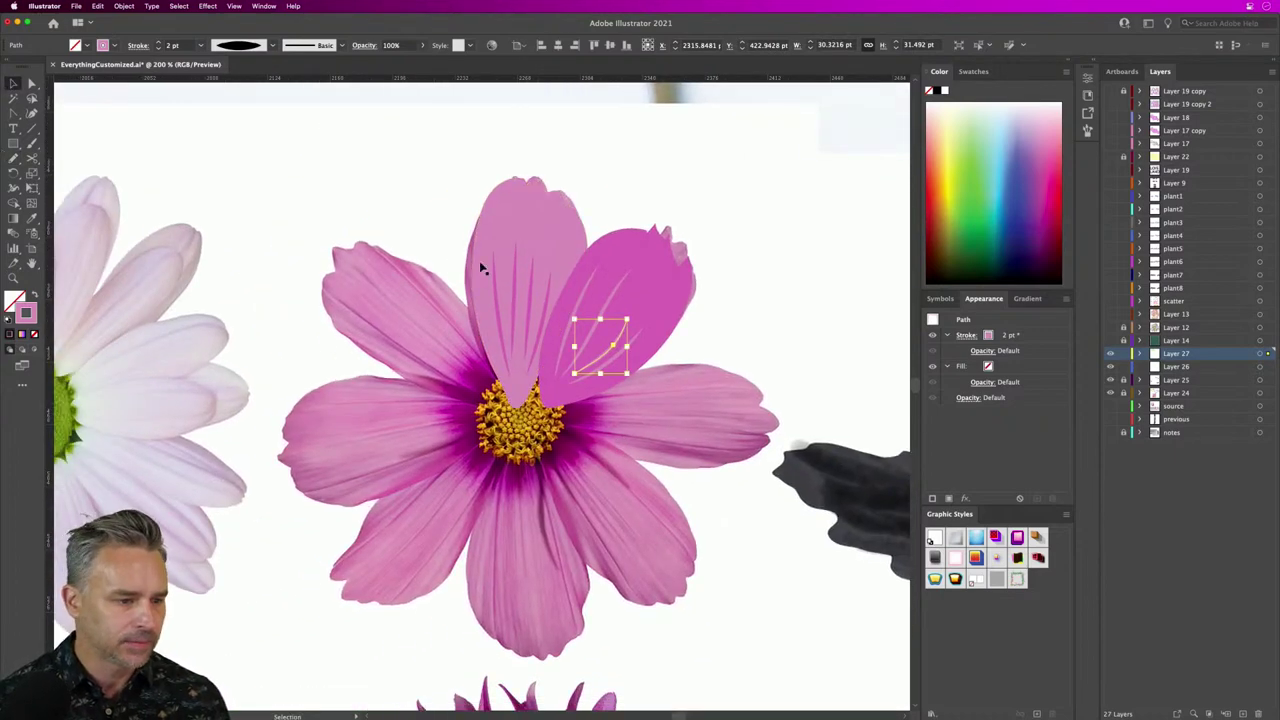
pyautogui.click(505, 238)
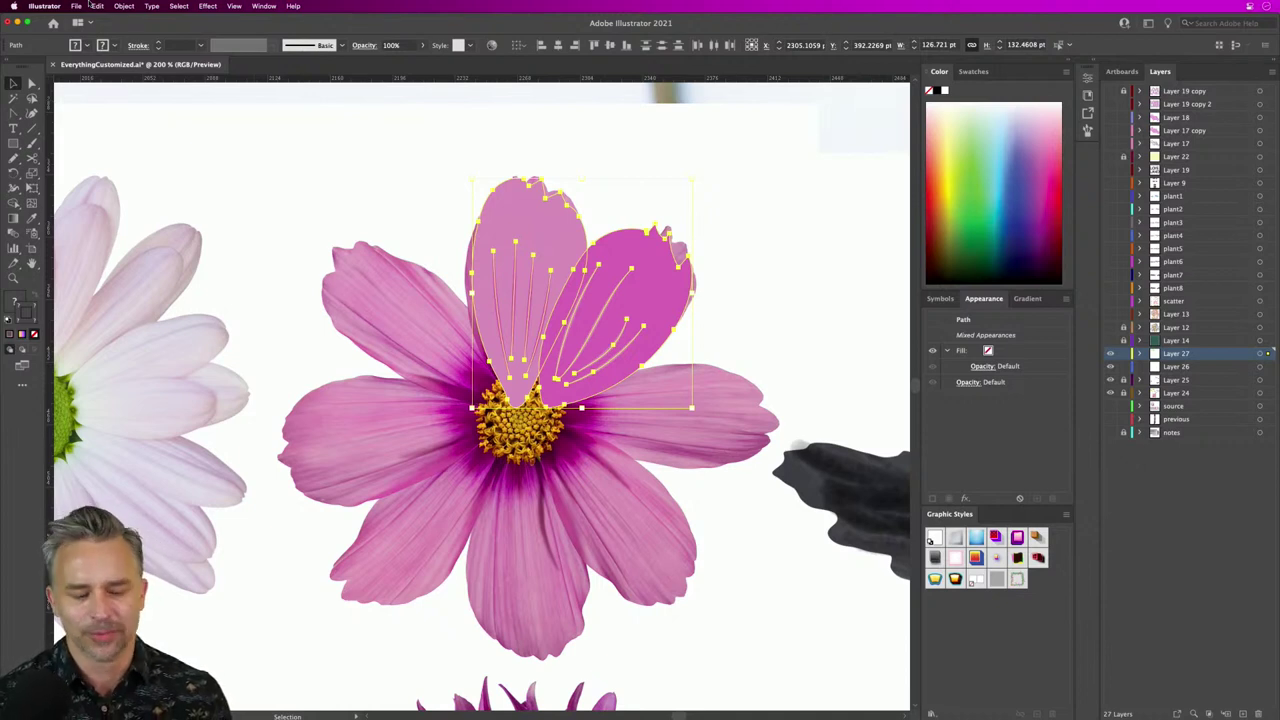
# Step: Switch to Photoshop and open the Customize Toolbar dialog, moving it closer to the toolbar
pyautogui.click(356, 708)
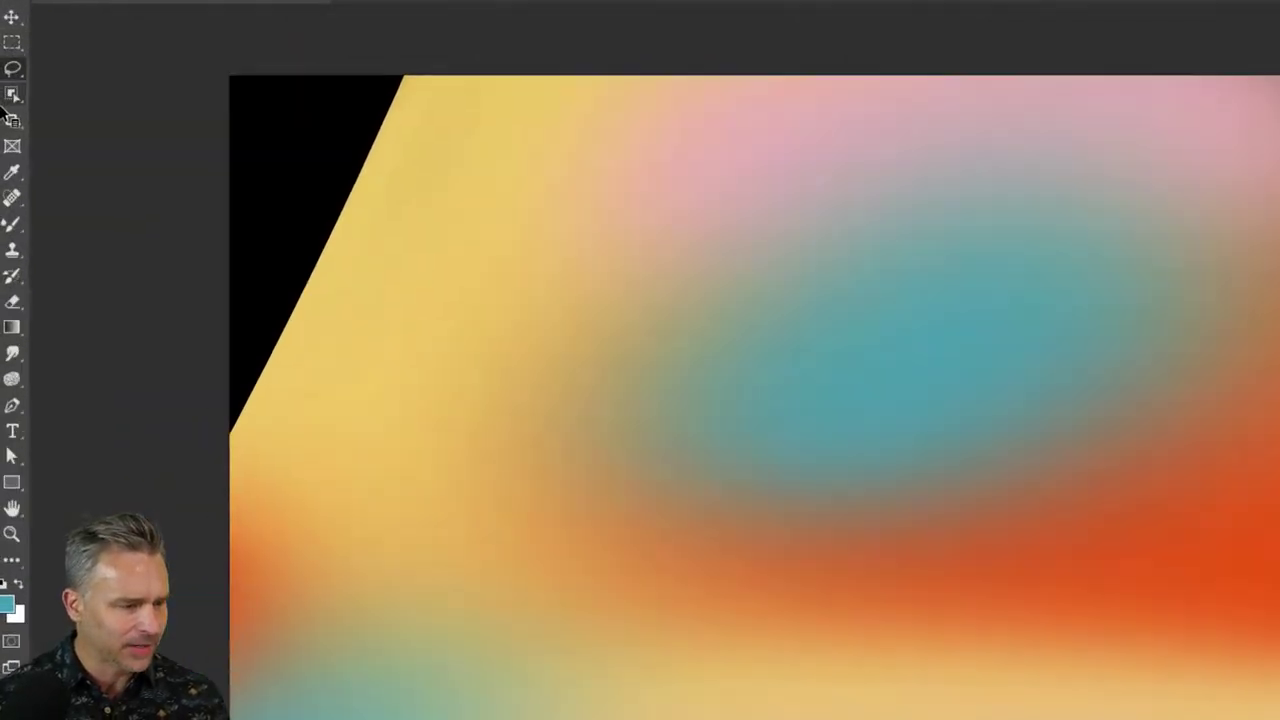
pyautogui.click(13, 307)
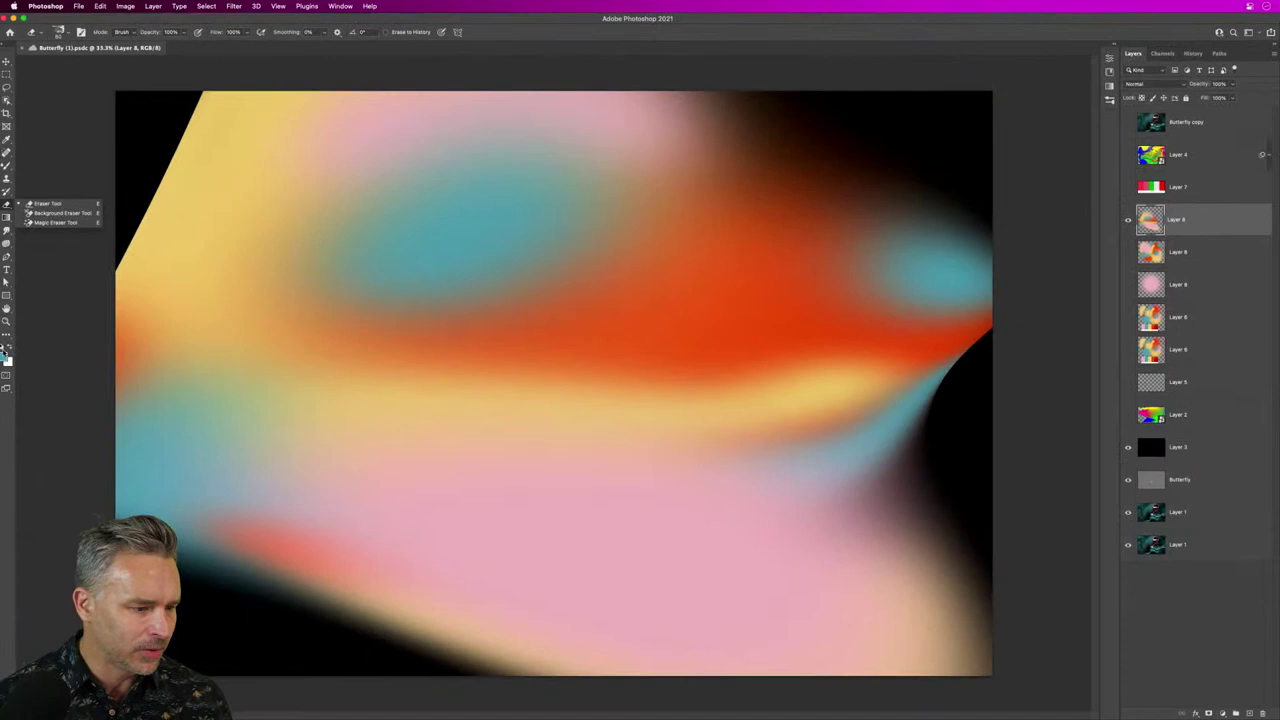
pyautogui.press('p')
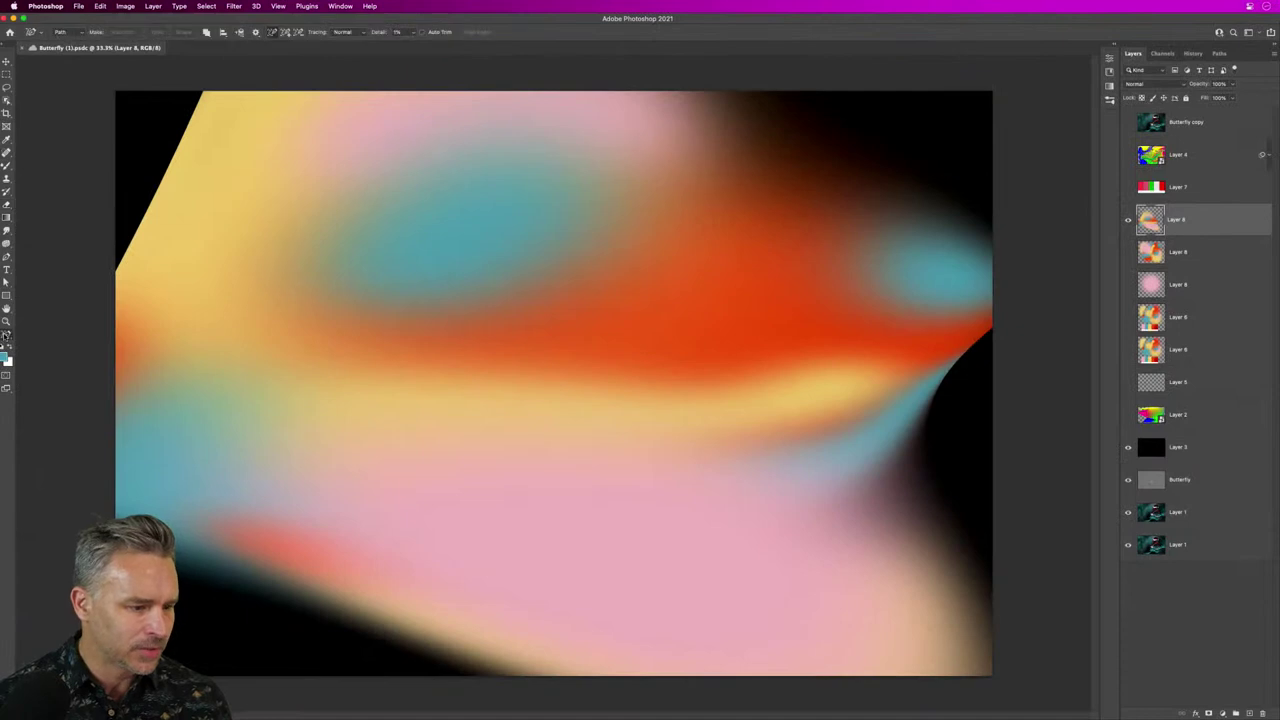
pyautogui.click(6, 337)
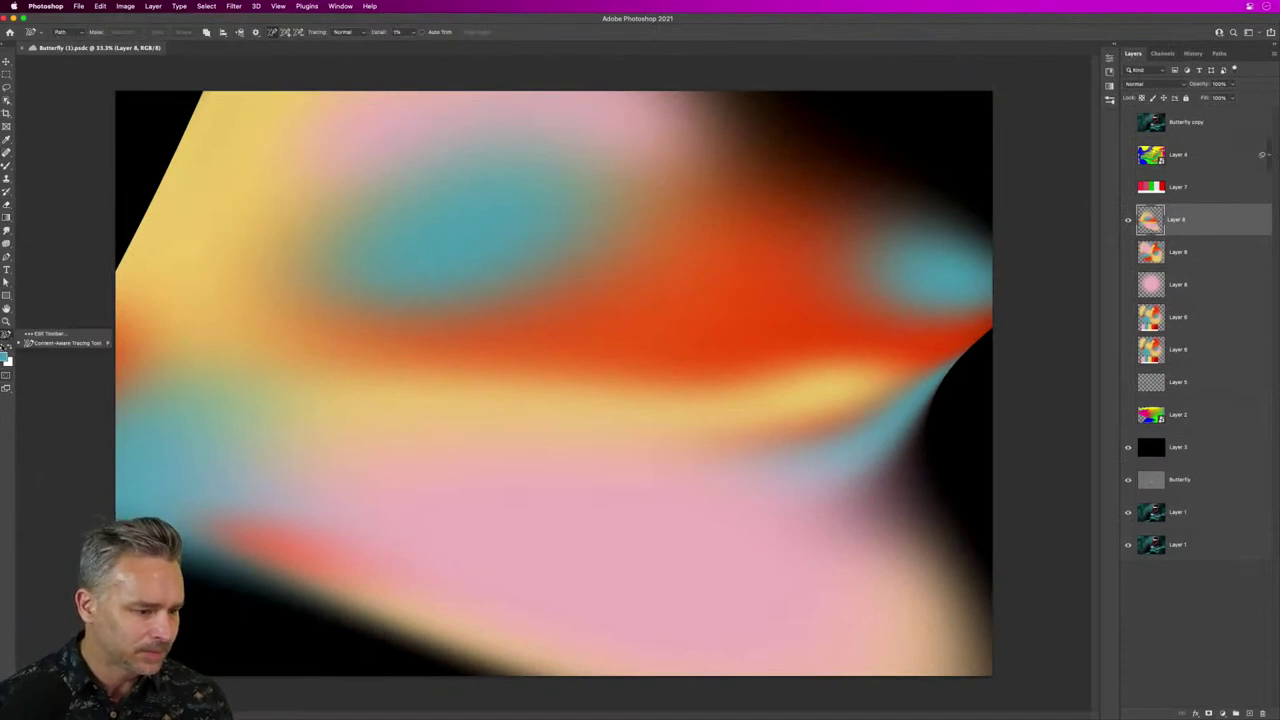
pyautogui.click(31, 335)
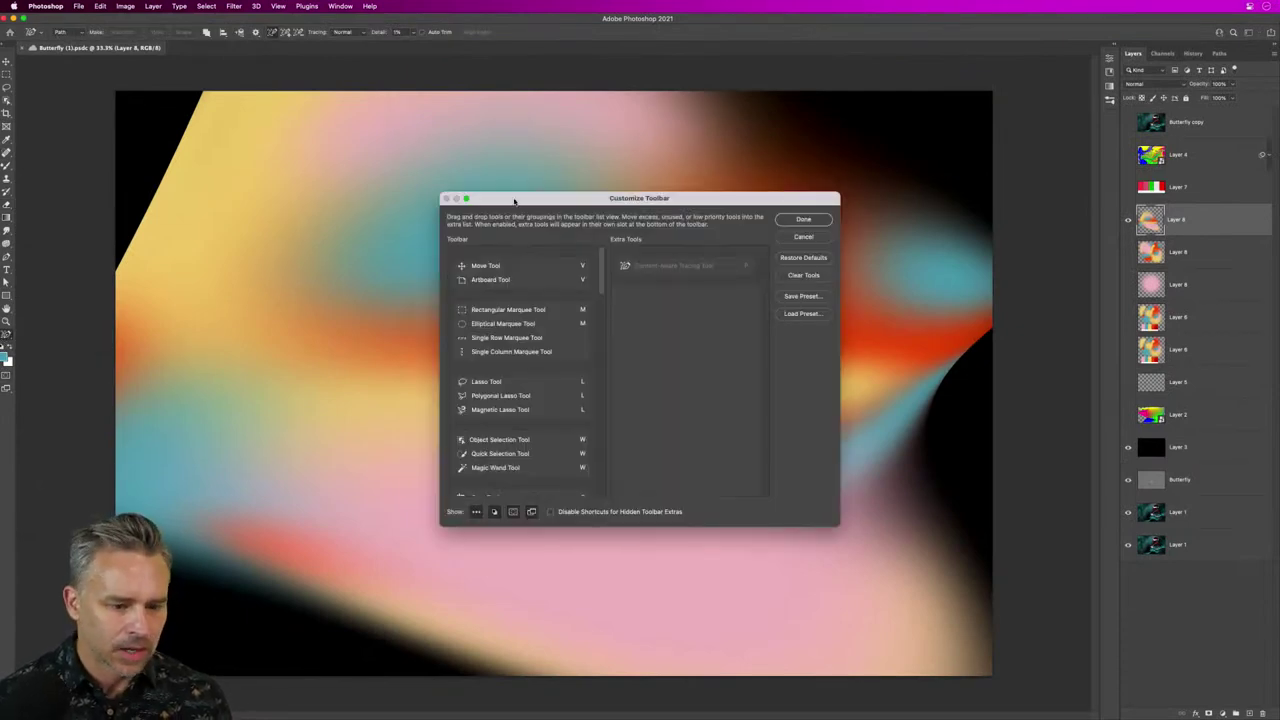
pyautogui.moveTo(511, 198); pyautogui.dragTo(106, 101)
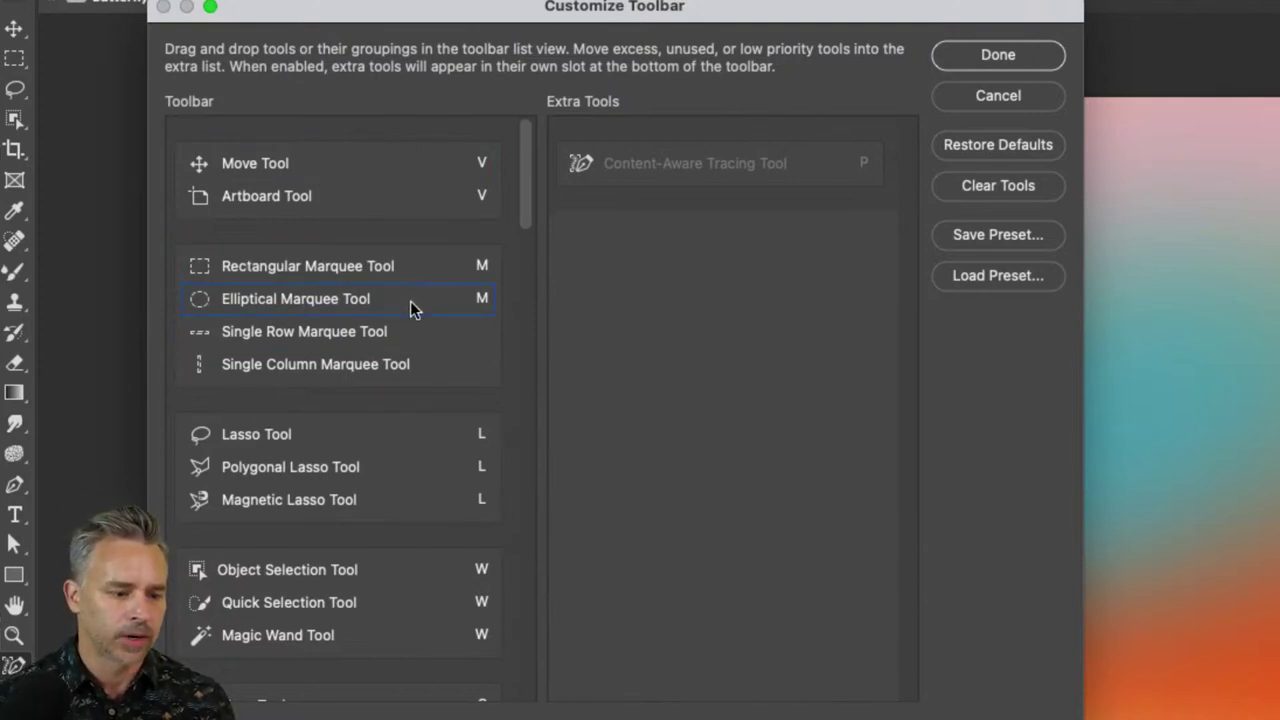
# Step: Examine the tool groups and their shortcut letters in the Customize Toolbar dialog, and close it without changes
pyautogui.scroll(-3, 408, 306)
pyautogui.scroll(-5, 406, 308)
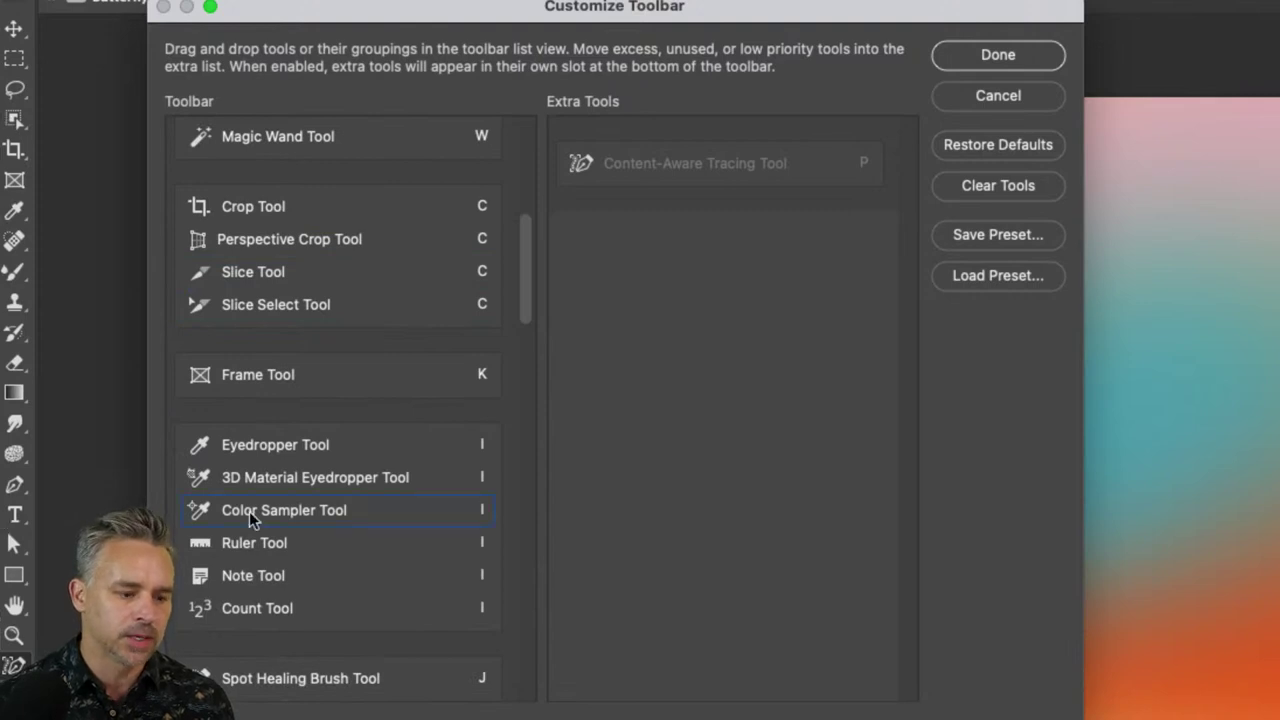
pyautogui.scroll(-7, 368, 376)
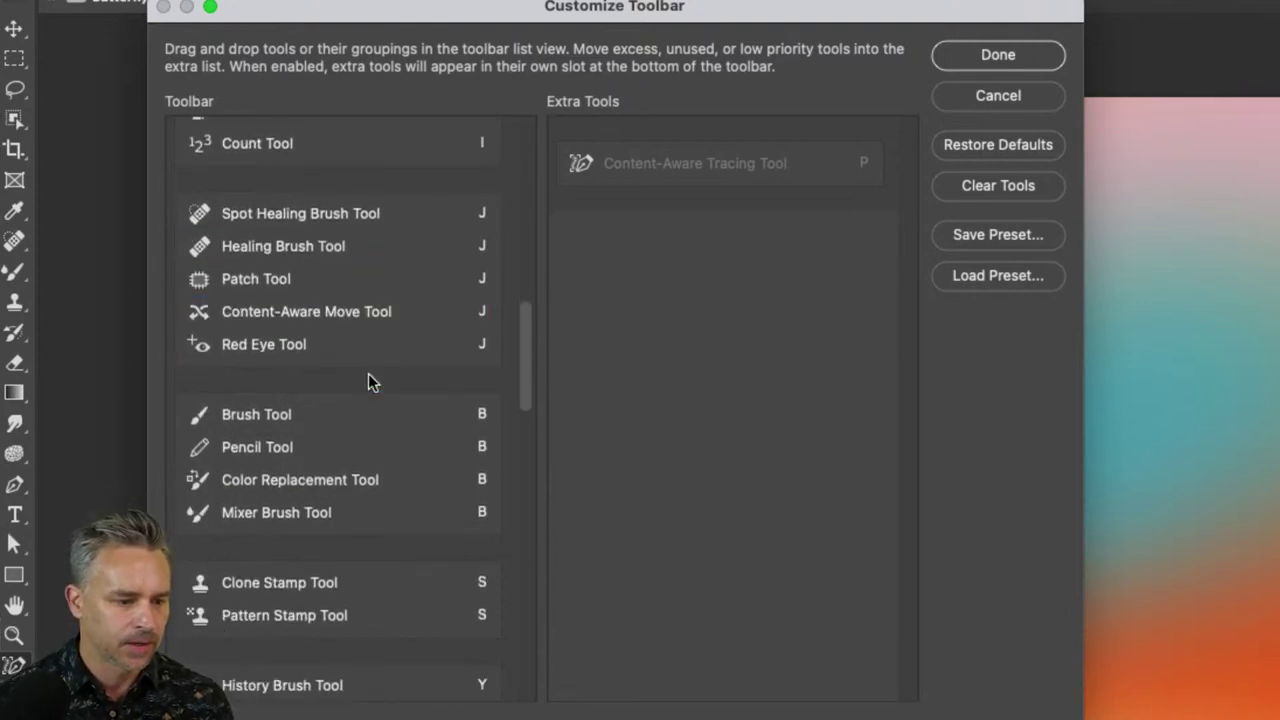
pyautogui.scroll(-7, 368, 378)
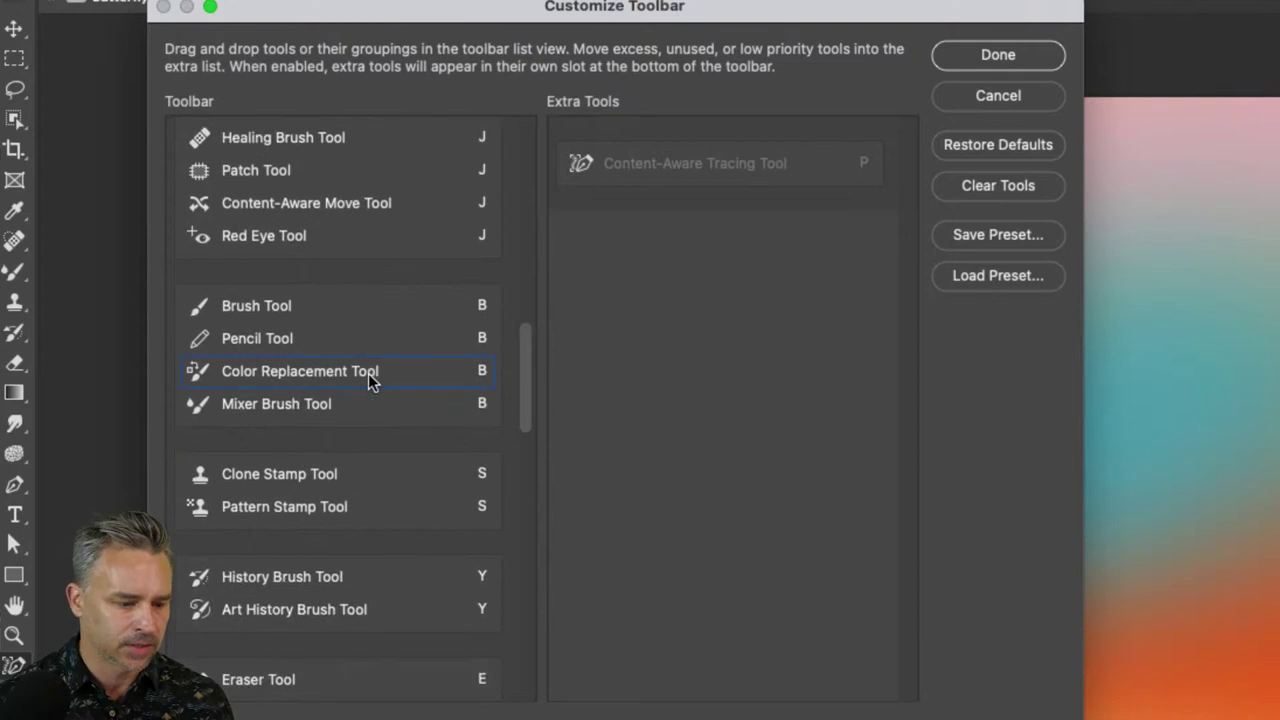
pyautogui.scroll(-11, 368, 375)
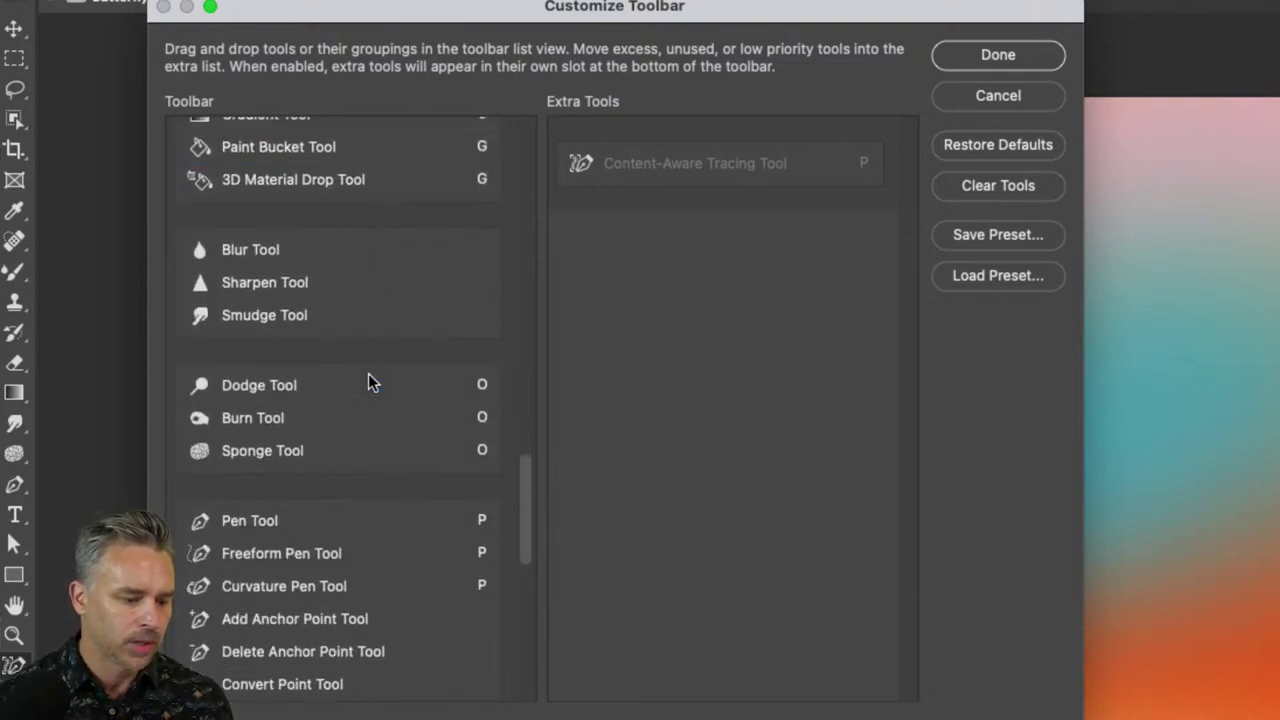
pyautogui.scroll(-5, 368, 376)
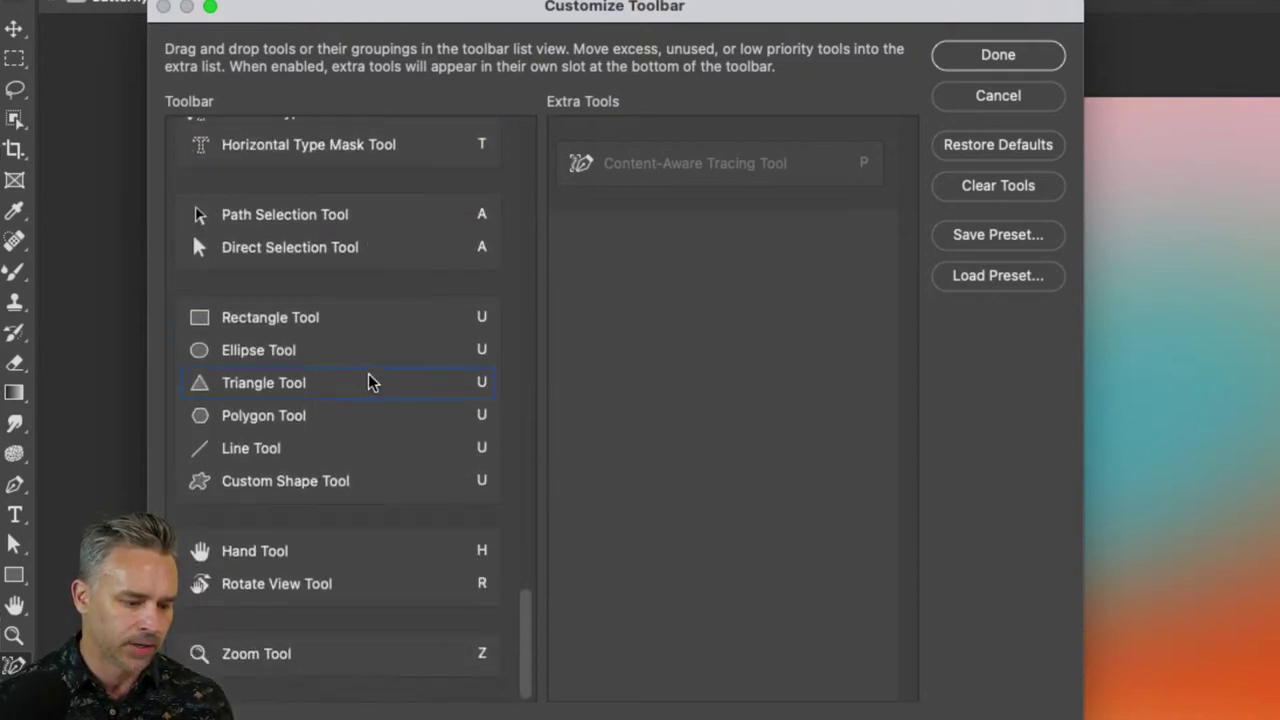
pyautogui.scroll(1, 368, 380)
pyautogui.scroll(11, 368, 380)
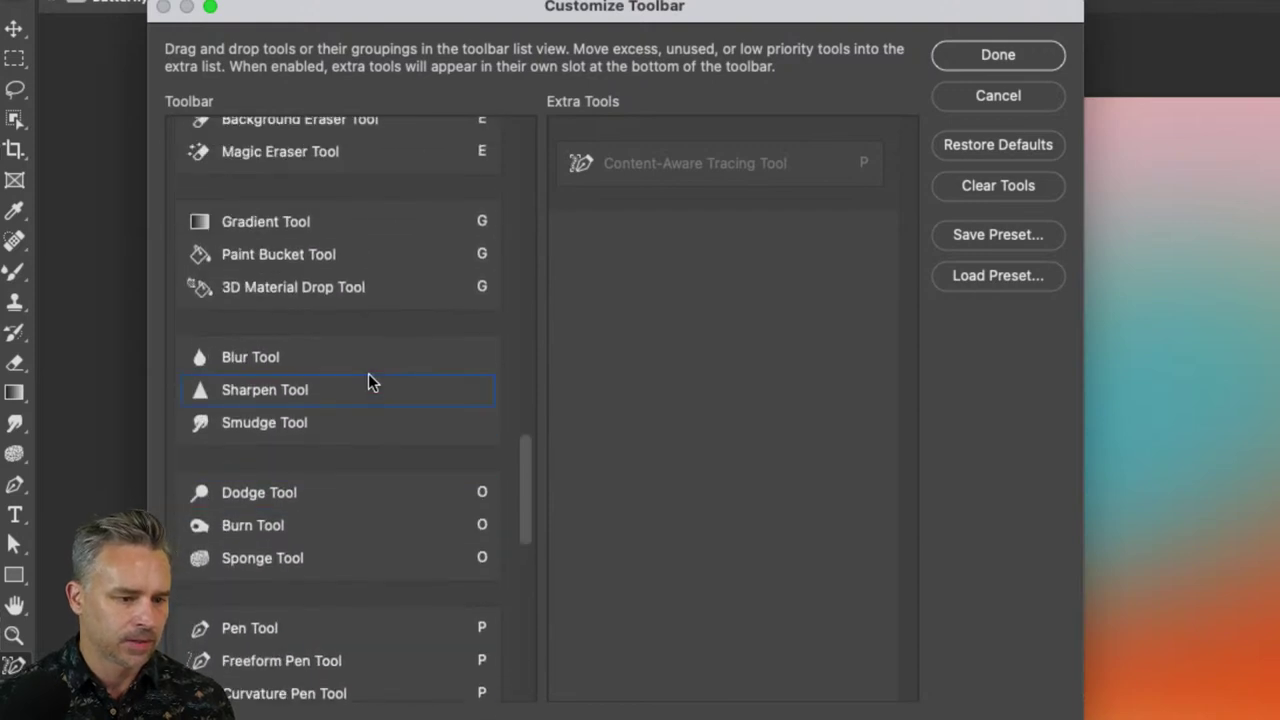
pyautogui.scroll(5, 368, 380)
pyautogui.scroll(11, 368, 380)
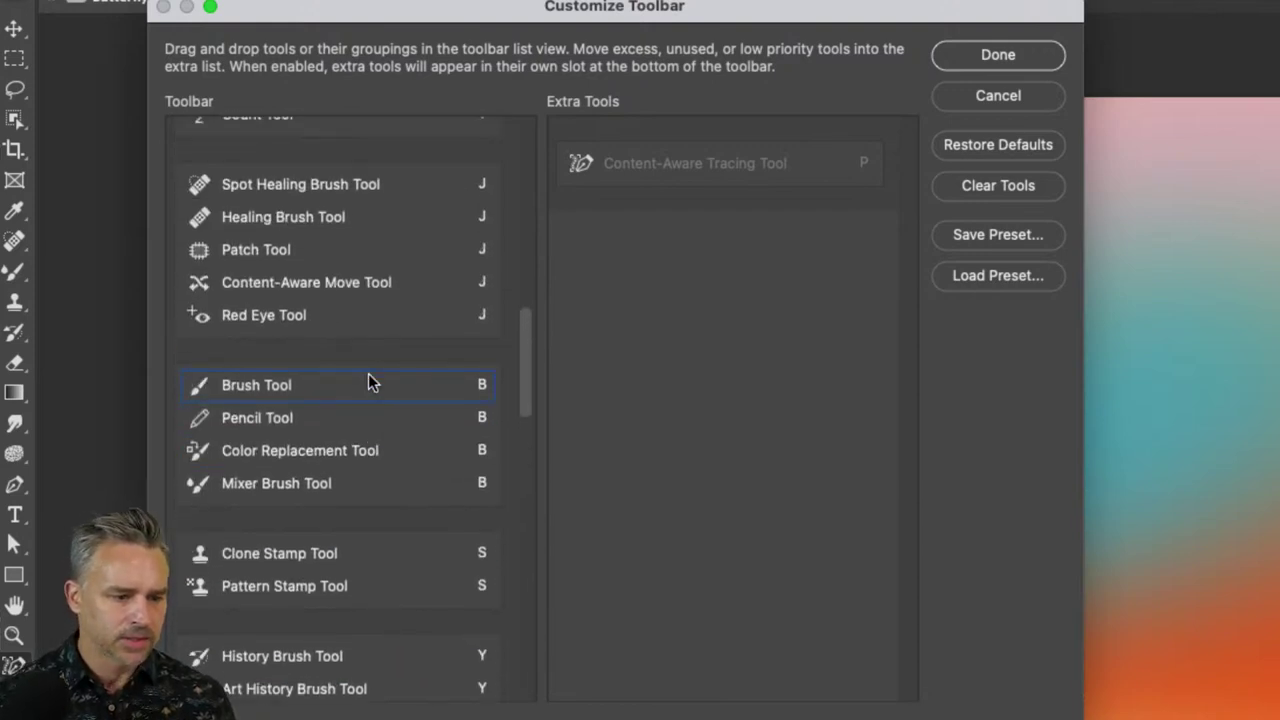
pyautogui.scroll(4, 368, 380)
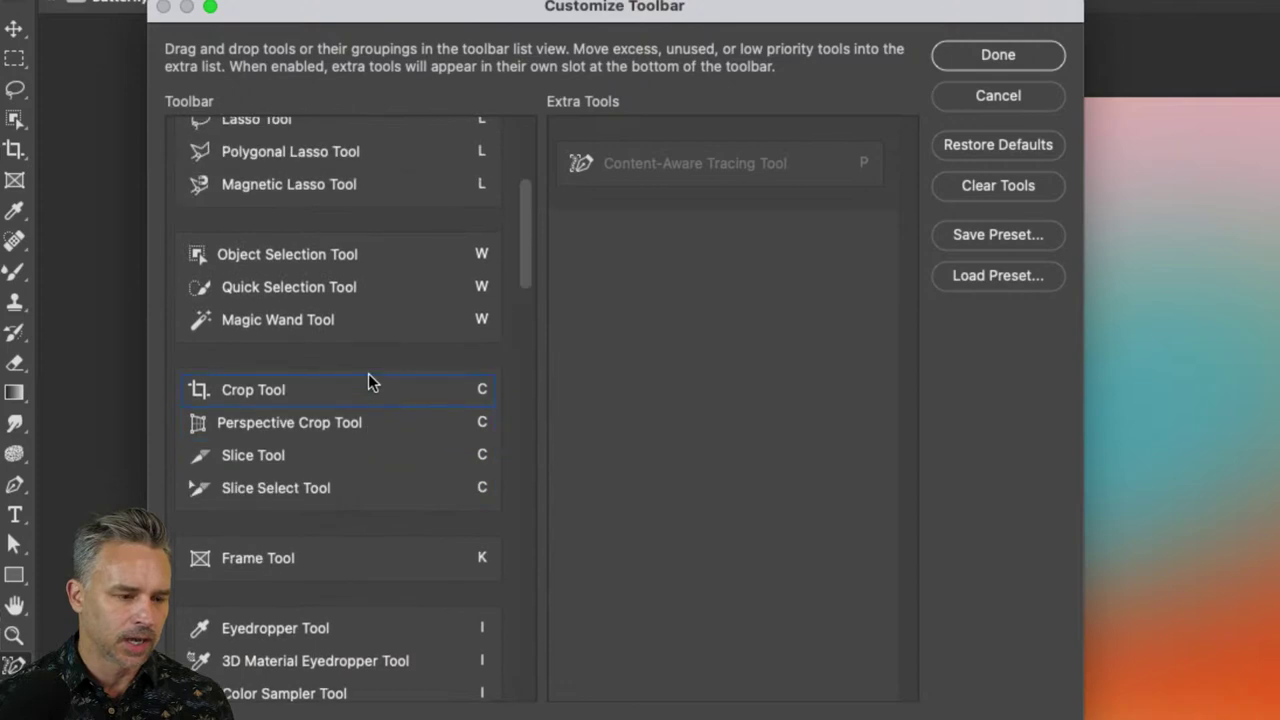
pyautogui.scroll(-2, 368, 380)
pyautogui.scroll(6, 368, 376)
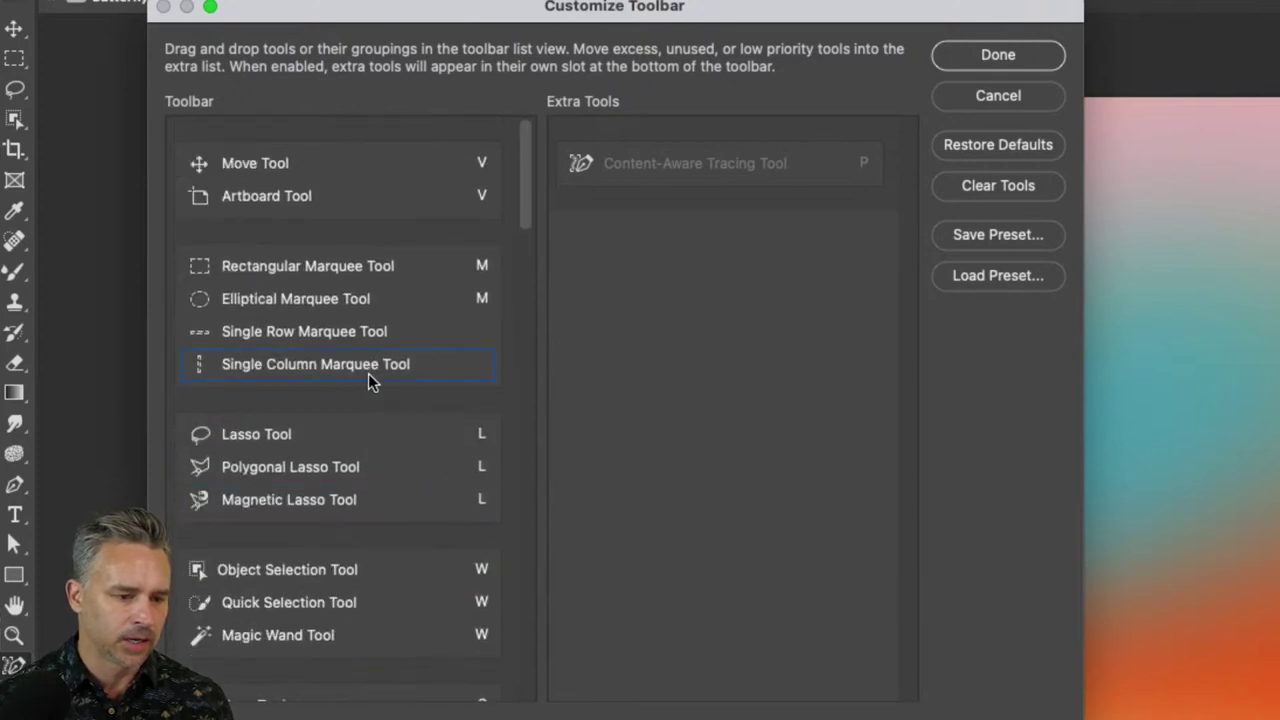
pyautogui.scroll(-10, 368, 373)
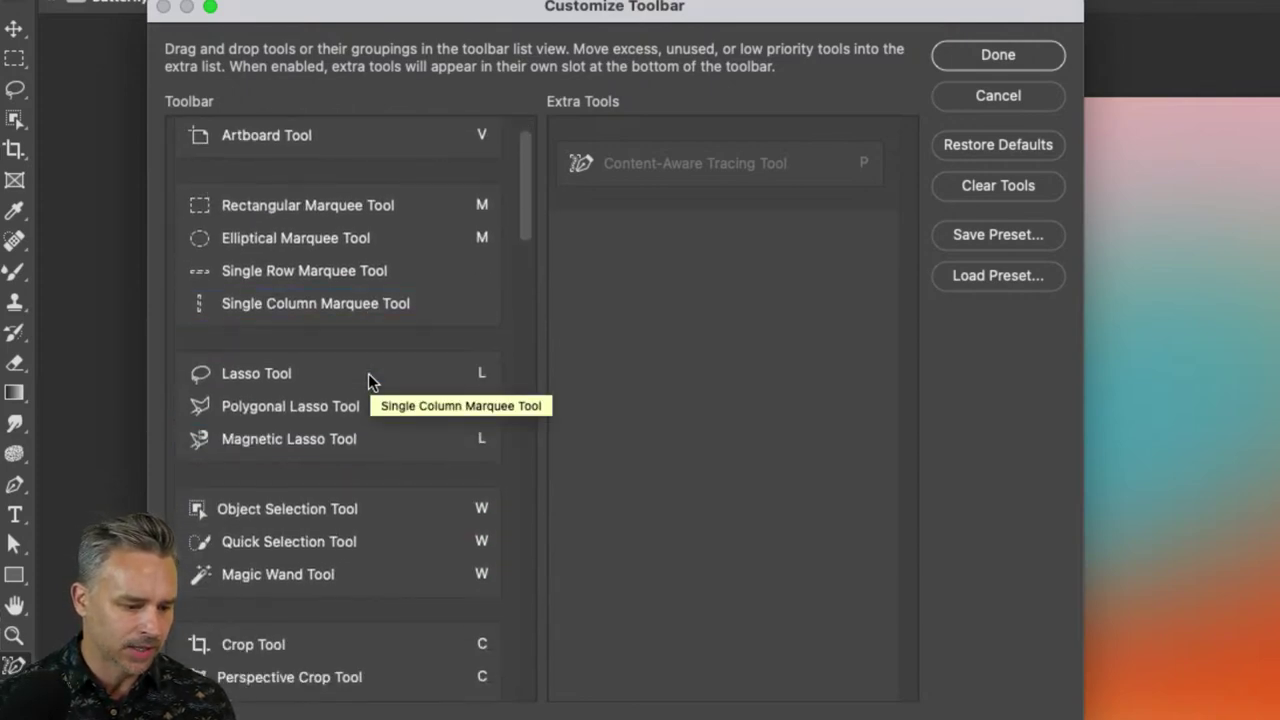
pyautogui.scroll(3, 368, 373)
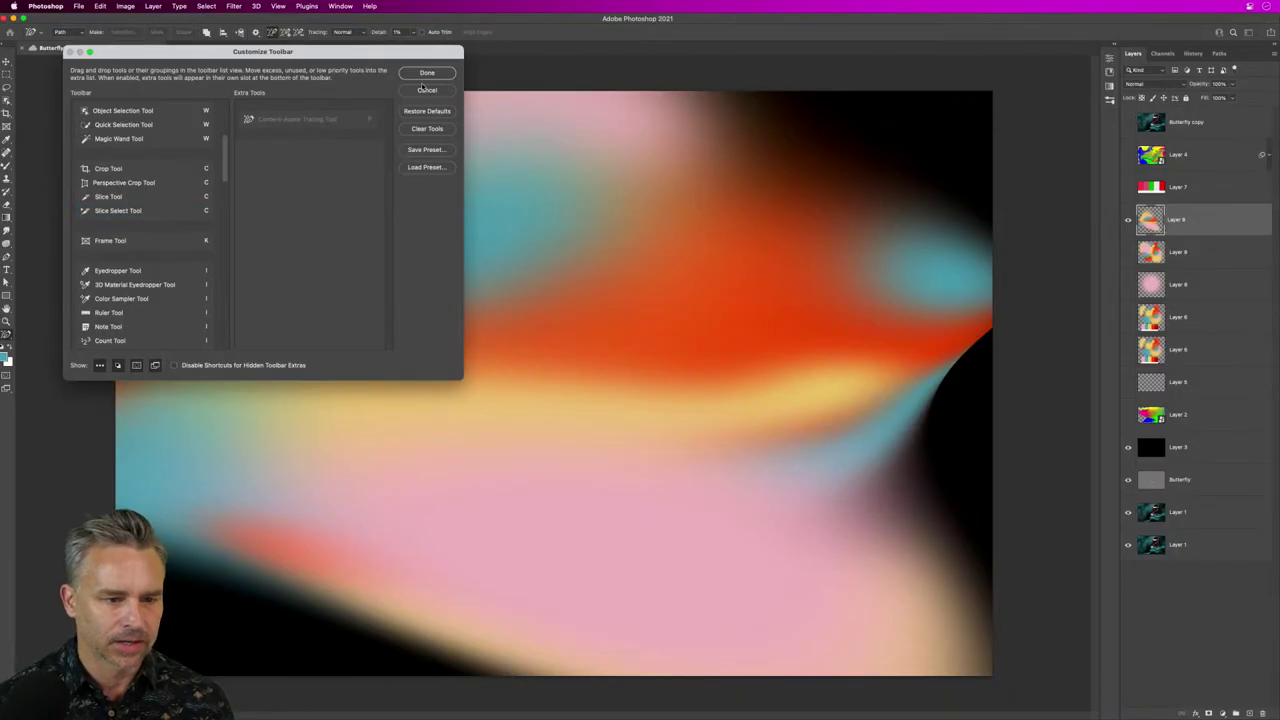
pyautogui.click(425, 89)
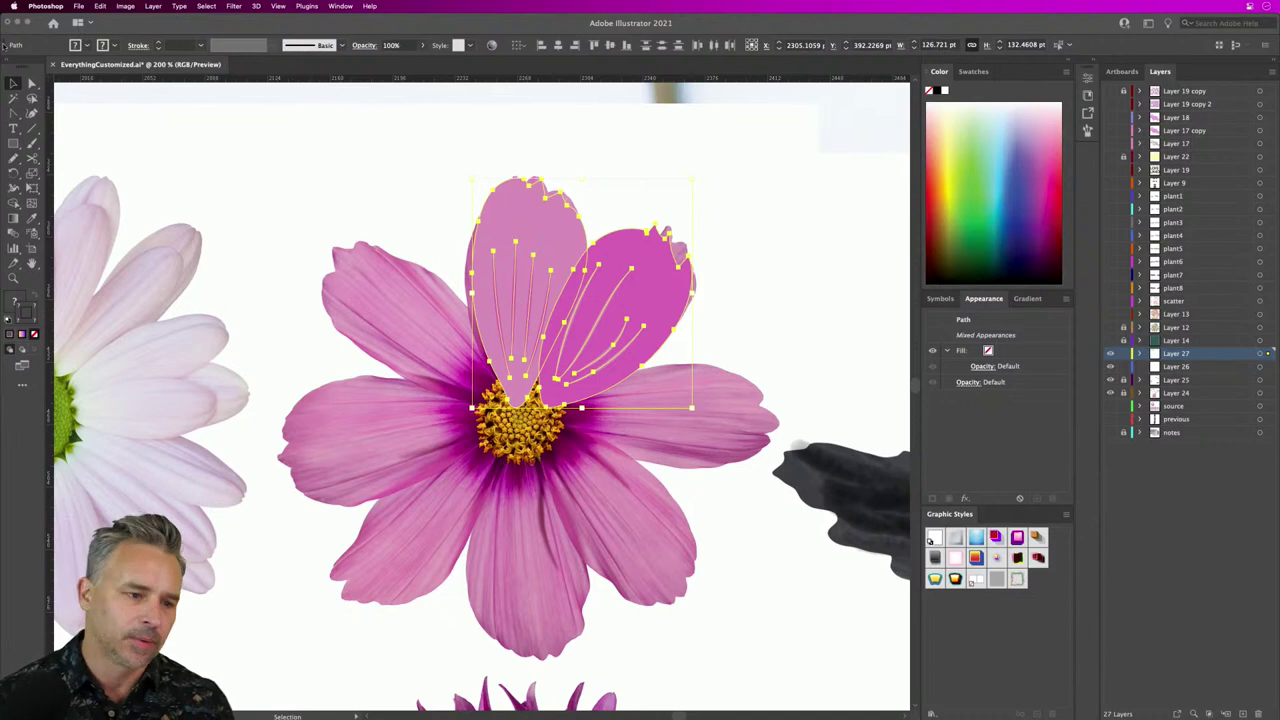
# Step: Switch back to the flower document in Illustrator
pyautogui.click(129, 6)
pyautogui.moveTo(160, 6)
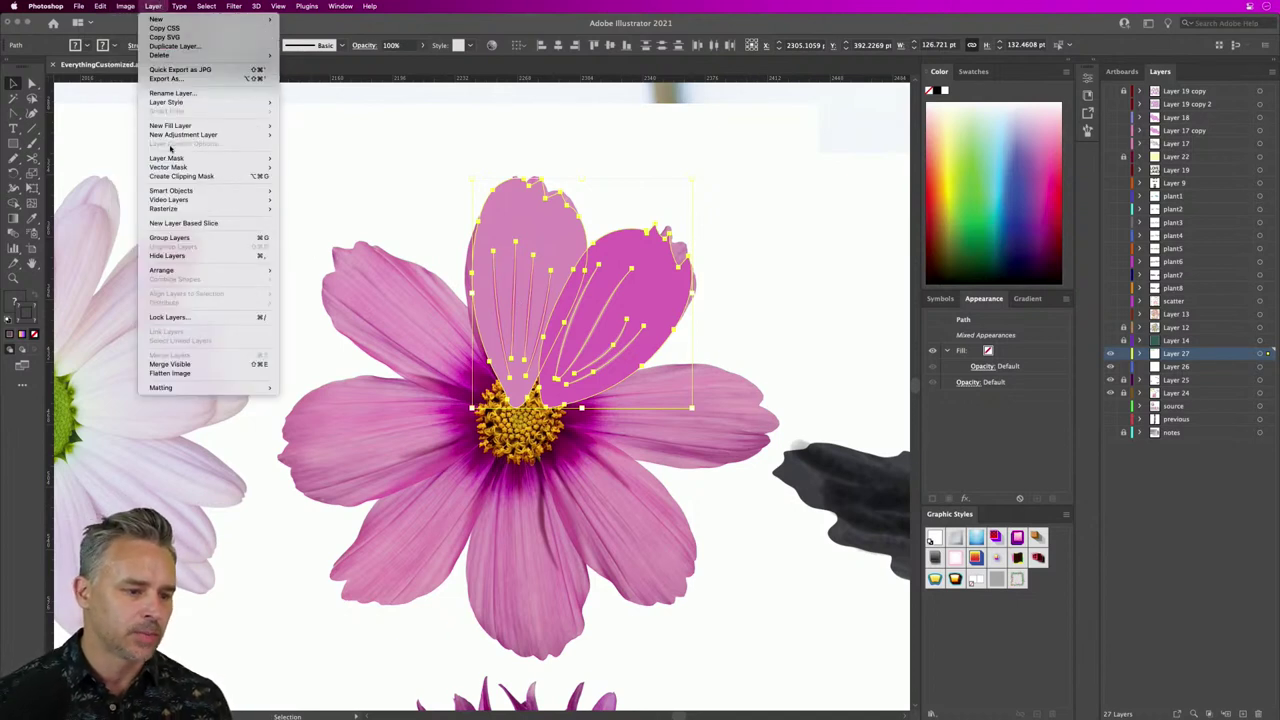
pyautogui.click(874, 303)
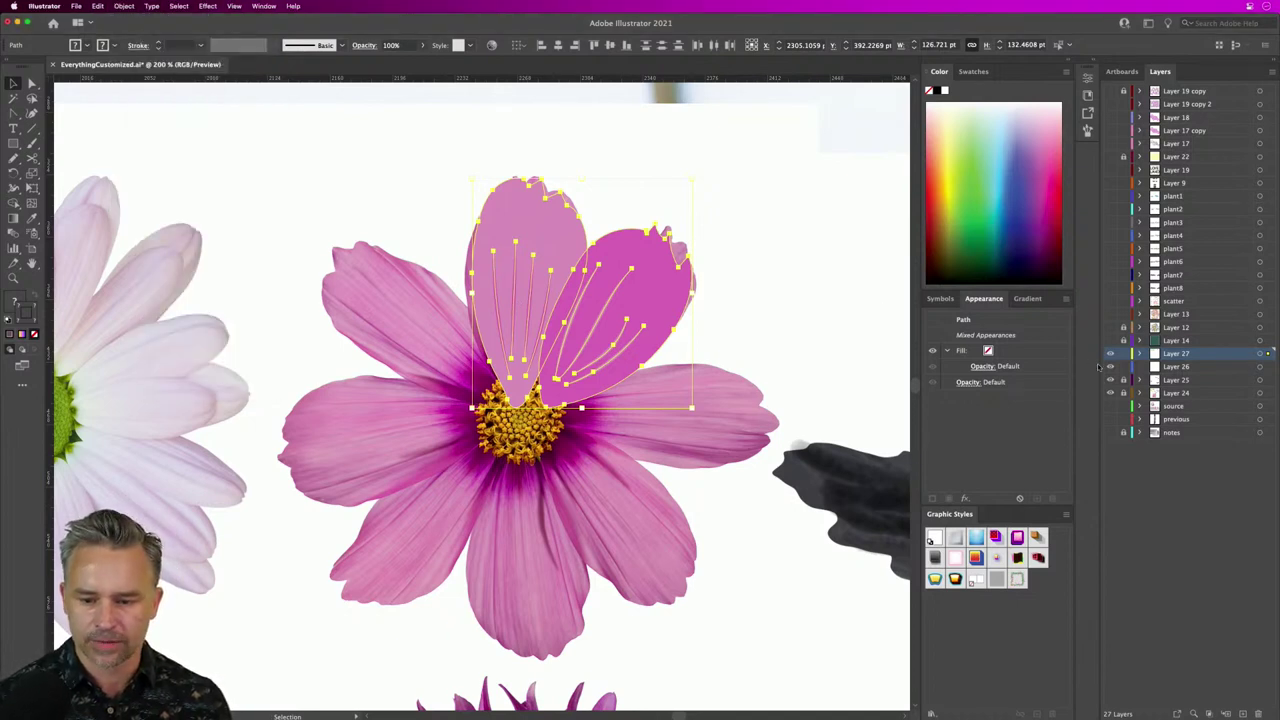
# Step: Hide Layers 24, 25 and 26 and turn the selected pair of petals into a radial repeat
pyautogui.moveTo(1110, 367); pyautogui.dragTo(1108, 399)
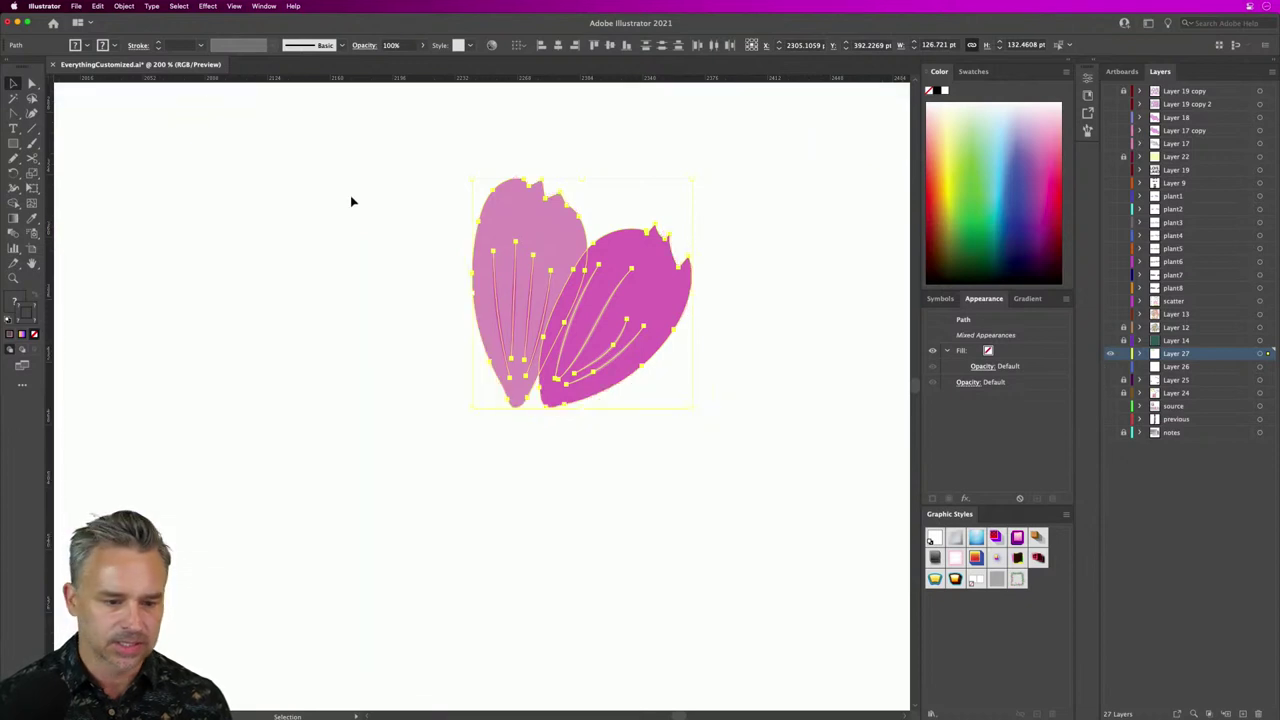
pyautogui.click(146, 5)
pyautogui.moveTo(124, 6)
pyautogui.moveTo(146, 284)
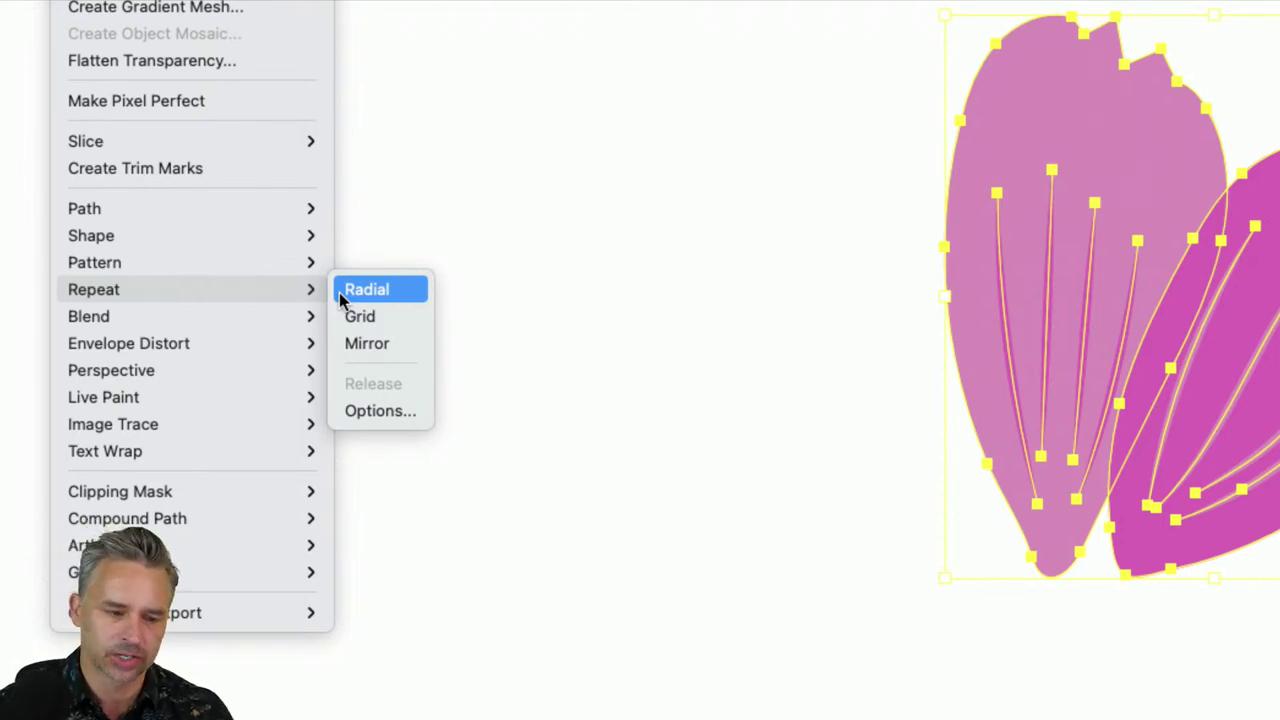
pyautogui.click(339, 292)
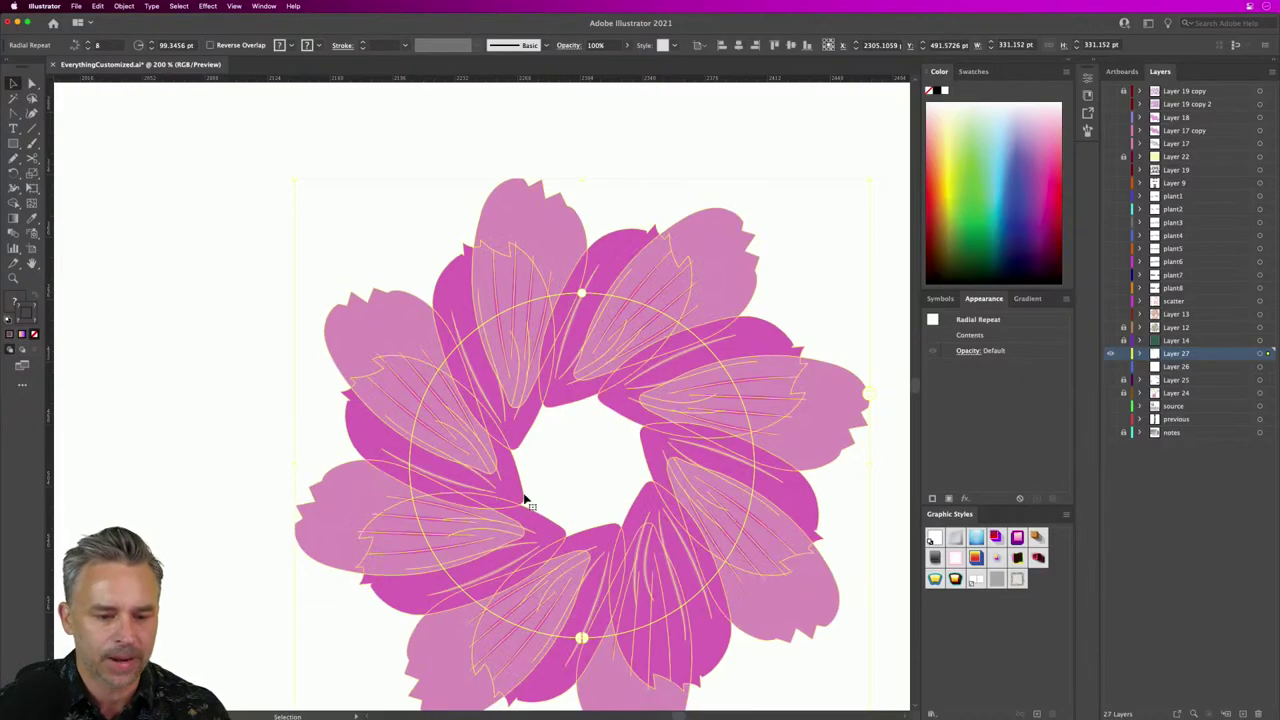
# Step: Enlarge the radial repeat to a radius of about 111 pt and rotate its ring slightly counterclockwise
pyautogui.scroll(-3, 571, 337)
pyautogui.hscroll(3, 571, 337)
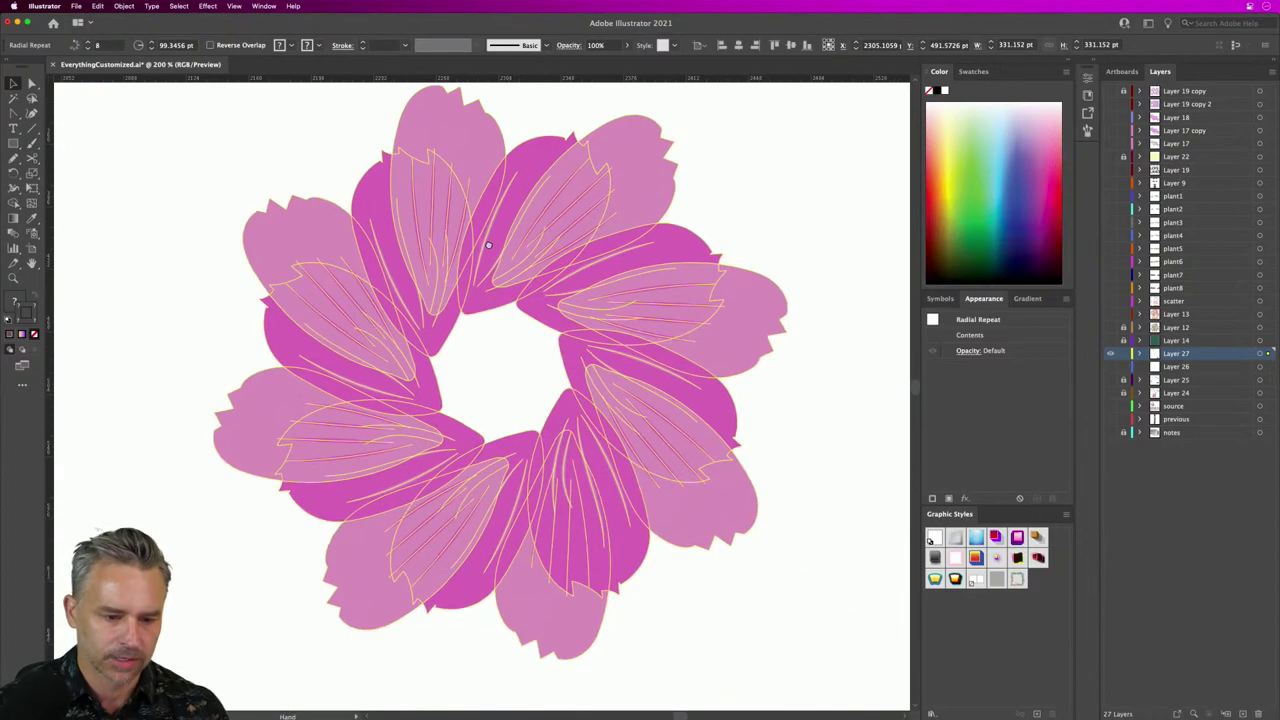
pyautogui.moveTo(503, 205); pyautogui.dragTo(434, 198)
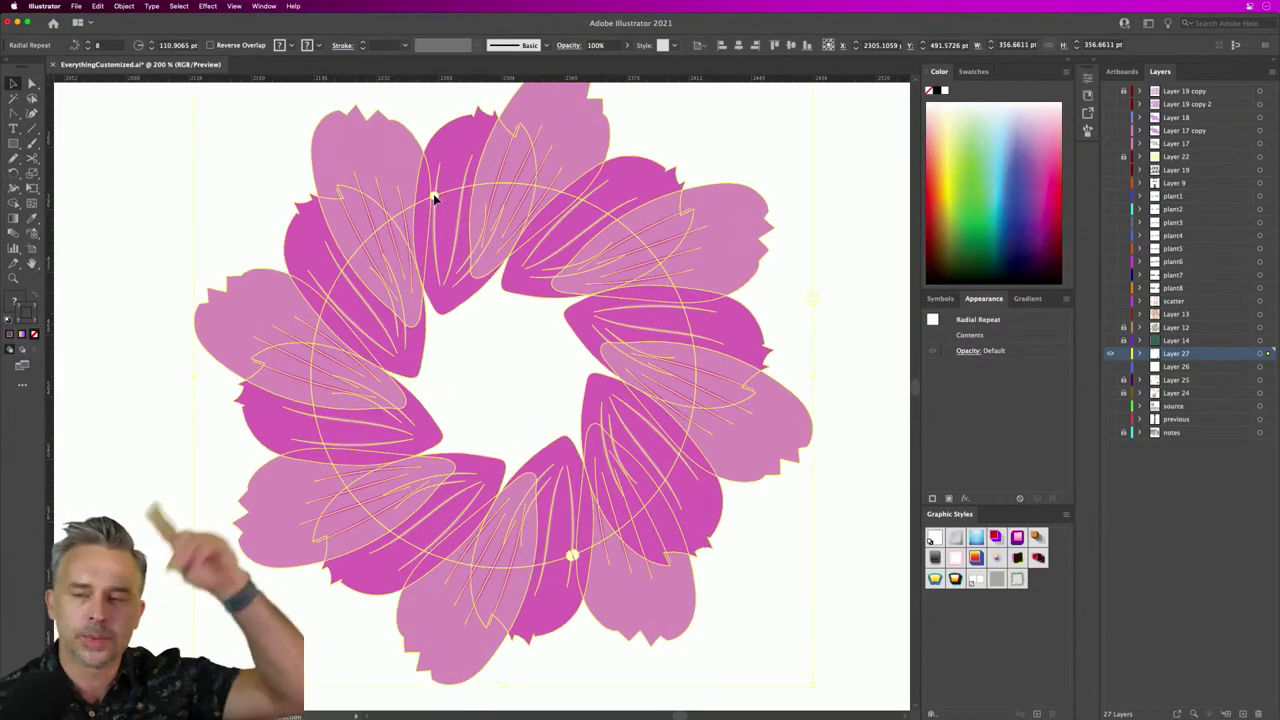
# Step: Rotate the source petals inside the radial repeat so the petal tips point towards the flower's centre, and leave isolation mode
pyautogui.doubleClick(503, 236)
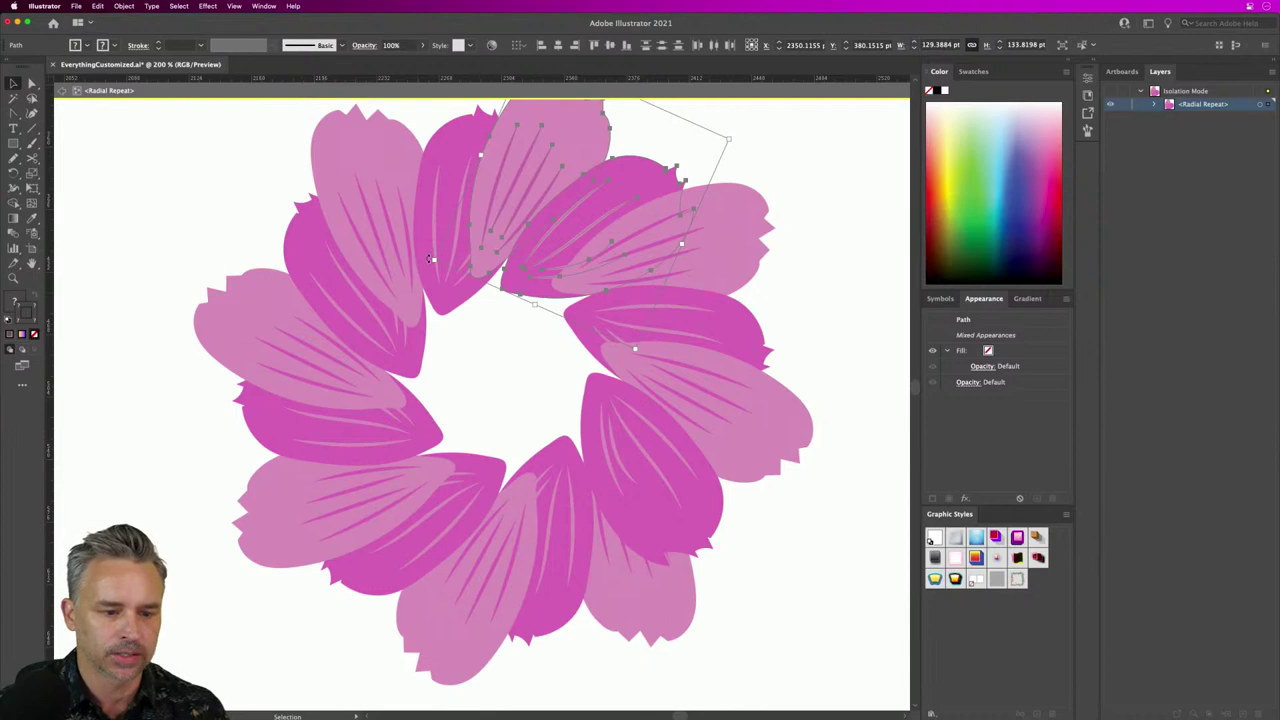
pyautogui.moveTo(430, 259); pyautogui.dragTo(457, 323)
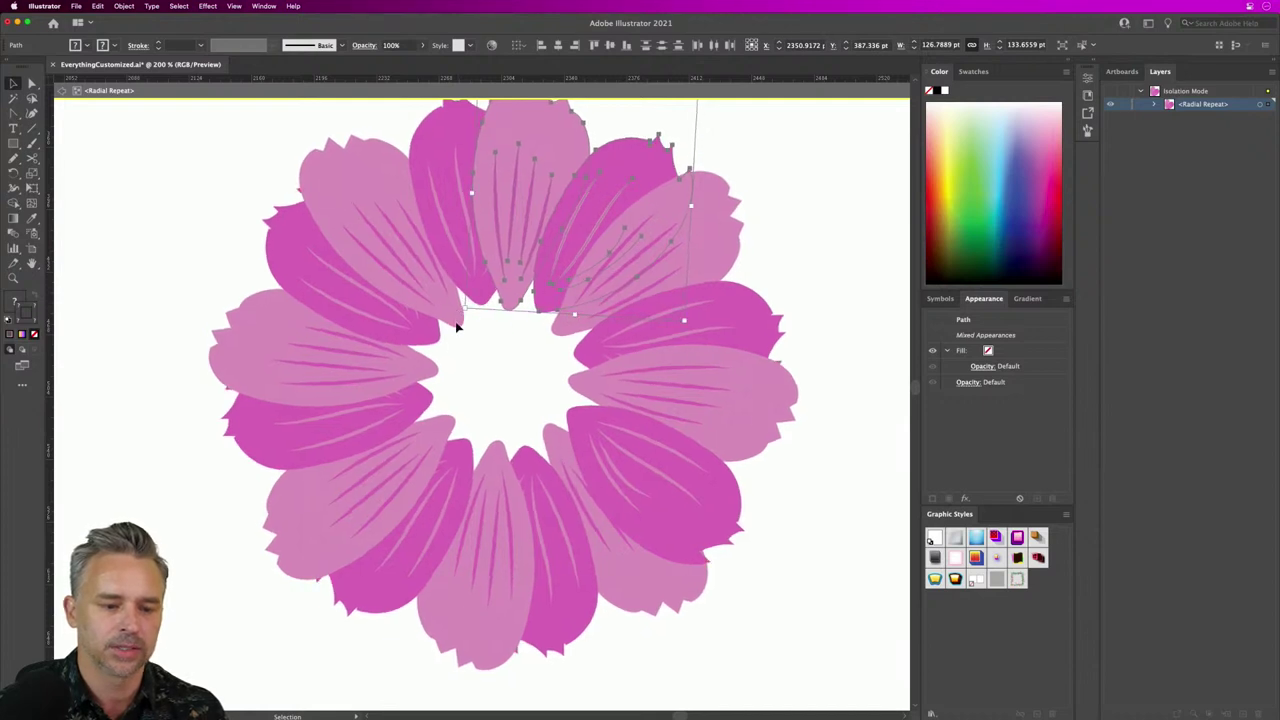
pyautogui.click(489, 341)
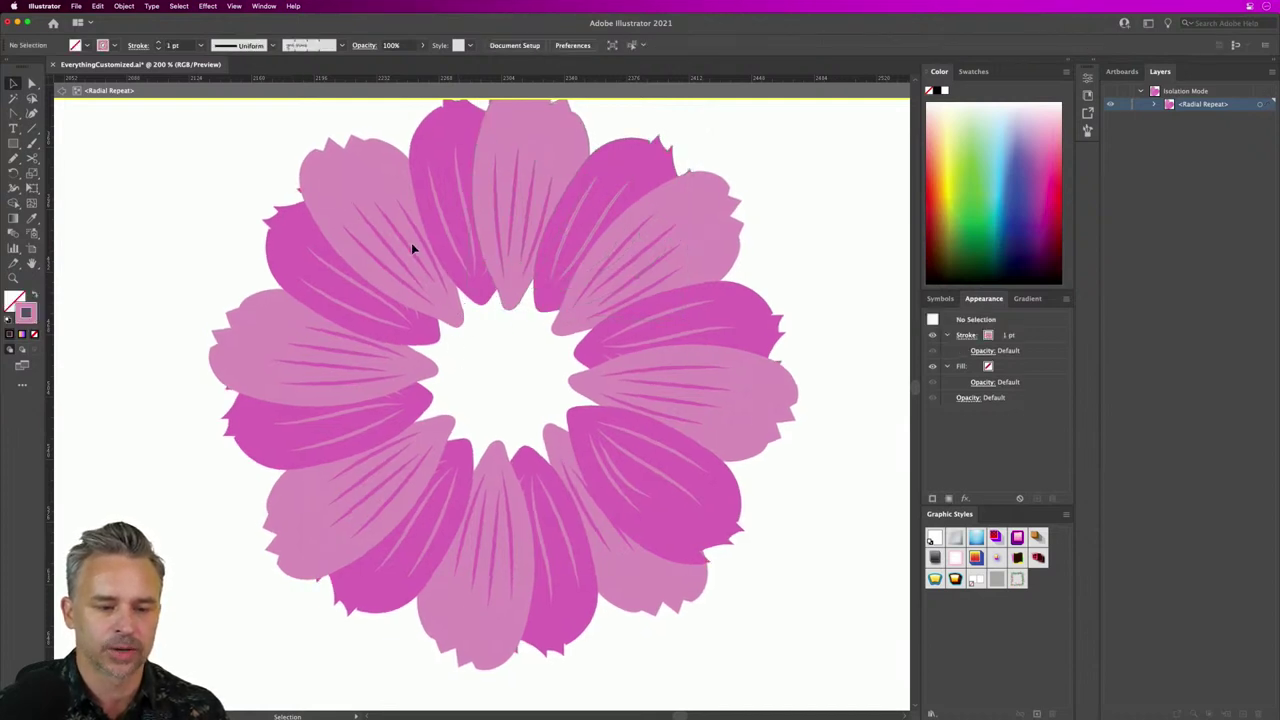
pyautogui.click(477, 191)
pyautogui.click(151, 131)
pyautogui.doubleClick(137, 166)
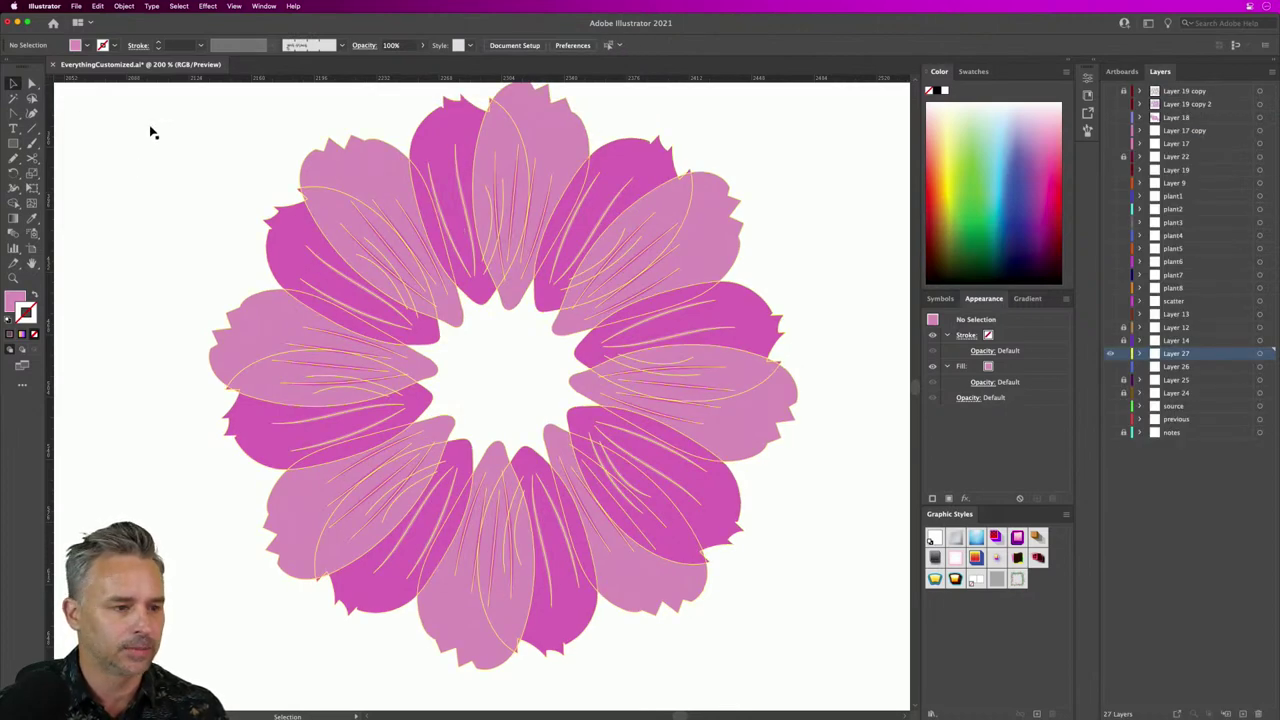
# Step: Select the whole radial repeat and tighten its radius to about 89 pt
pyautogui.moveTo(151, 131); pyautogui.dragTo(432, 257)
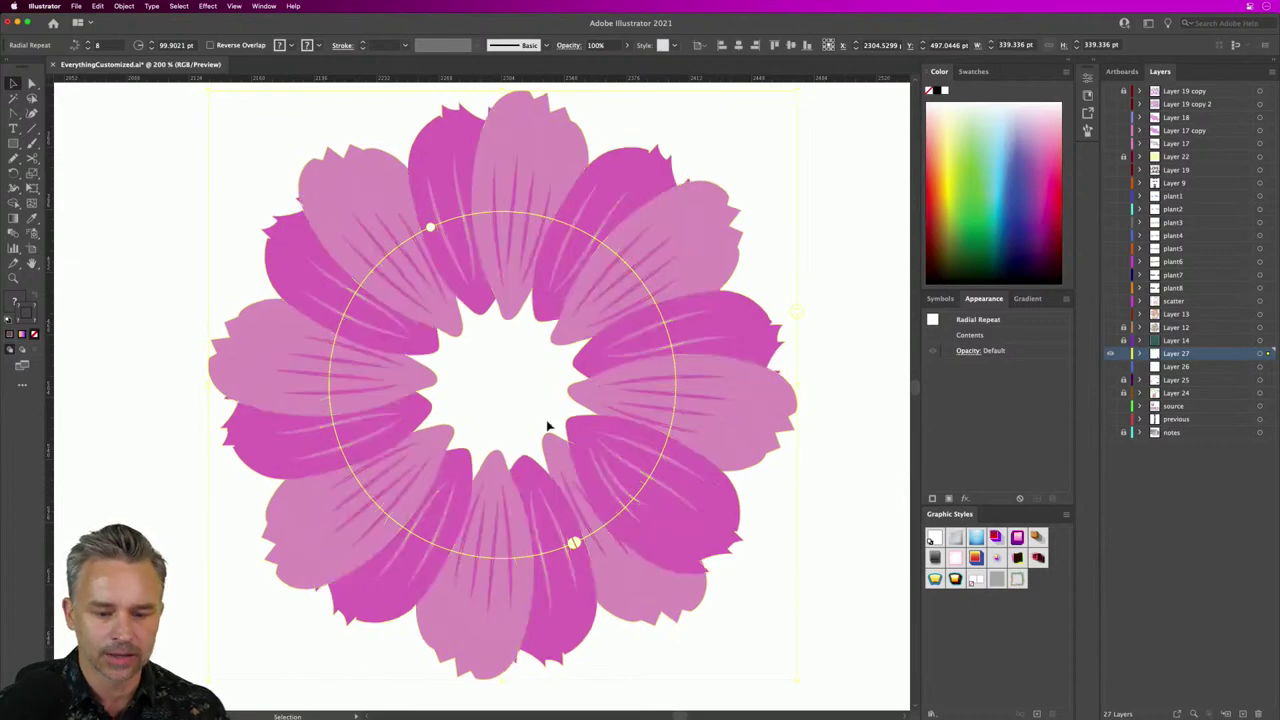
pyautogui.moveTo(430, 230)
pyautogui.mouseDown()
pyautogui.moveTo(377, 298)
pyautogui.moveTo(446, 251)
pyautogui.moveTo(471, 266)
pyautogui.moveTo(449, 240)
pyautogui.mouseUp()
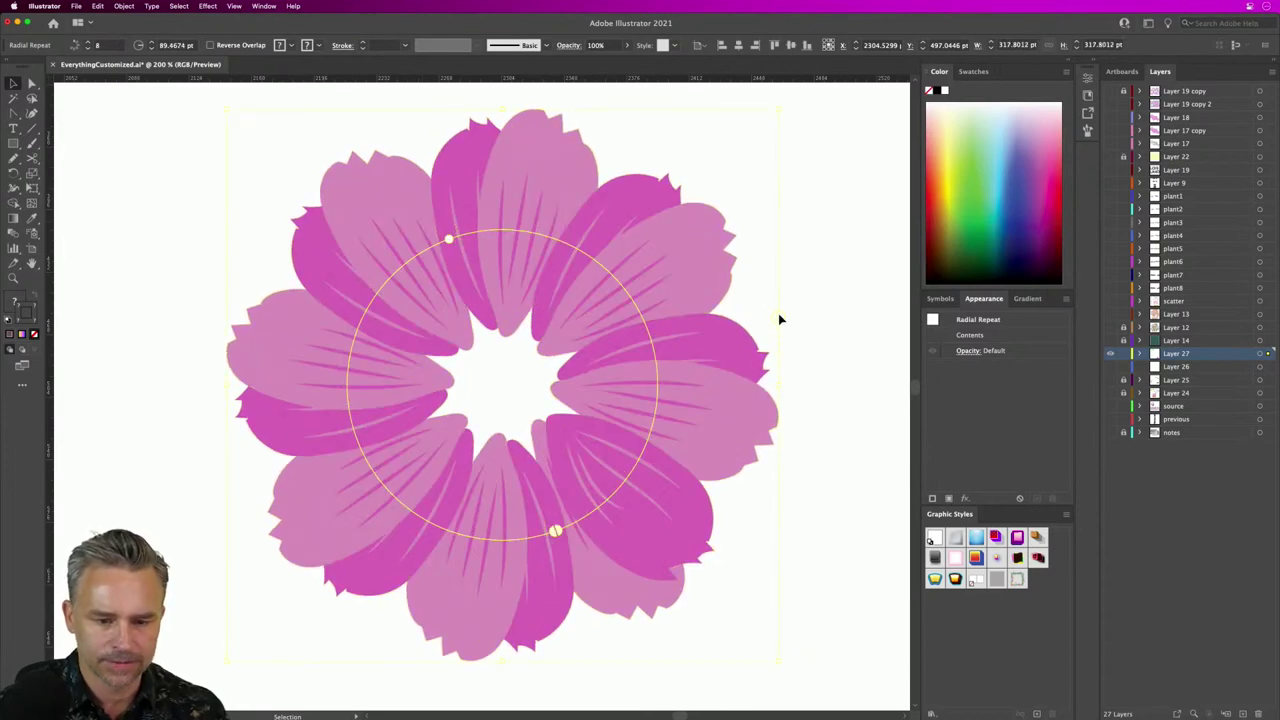
# Step: Change the color of Layer 27 to Light Blue in its layer options
pyautogui.doubleClick(1234, 356)
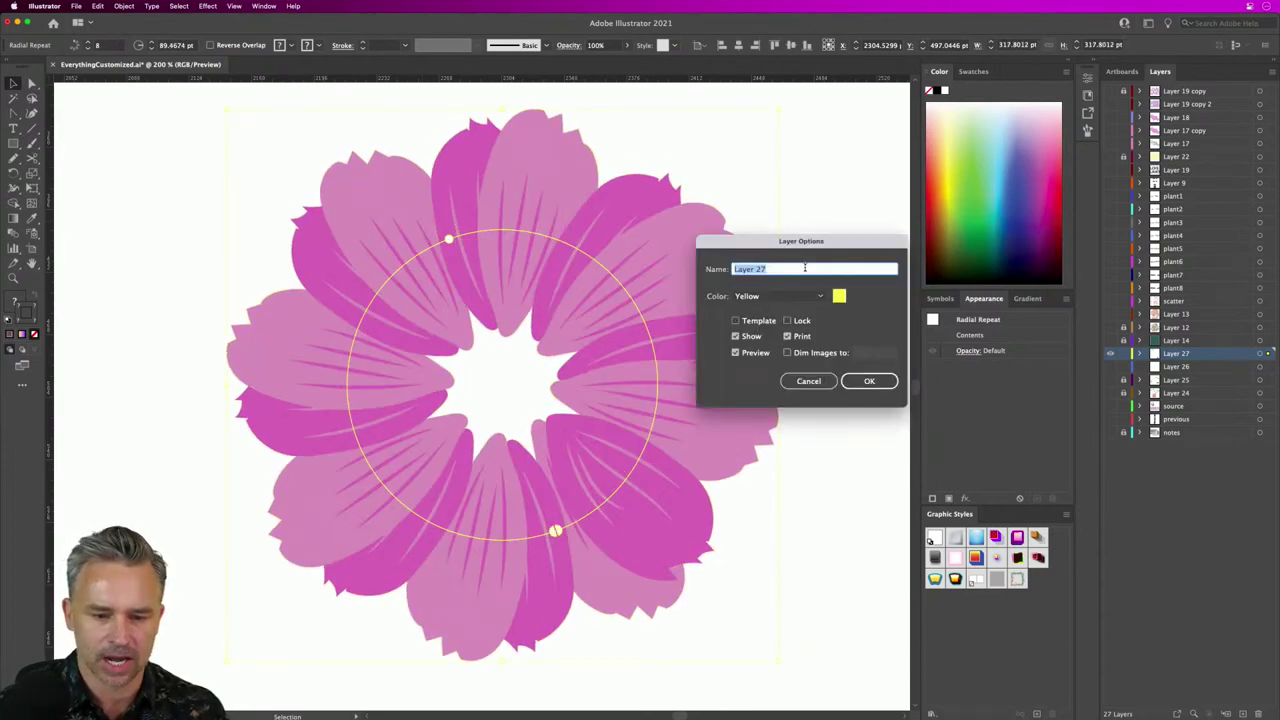
pyautogui.click(780, 296)
pyautogui.click(775, 325)
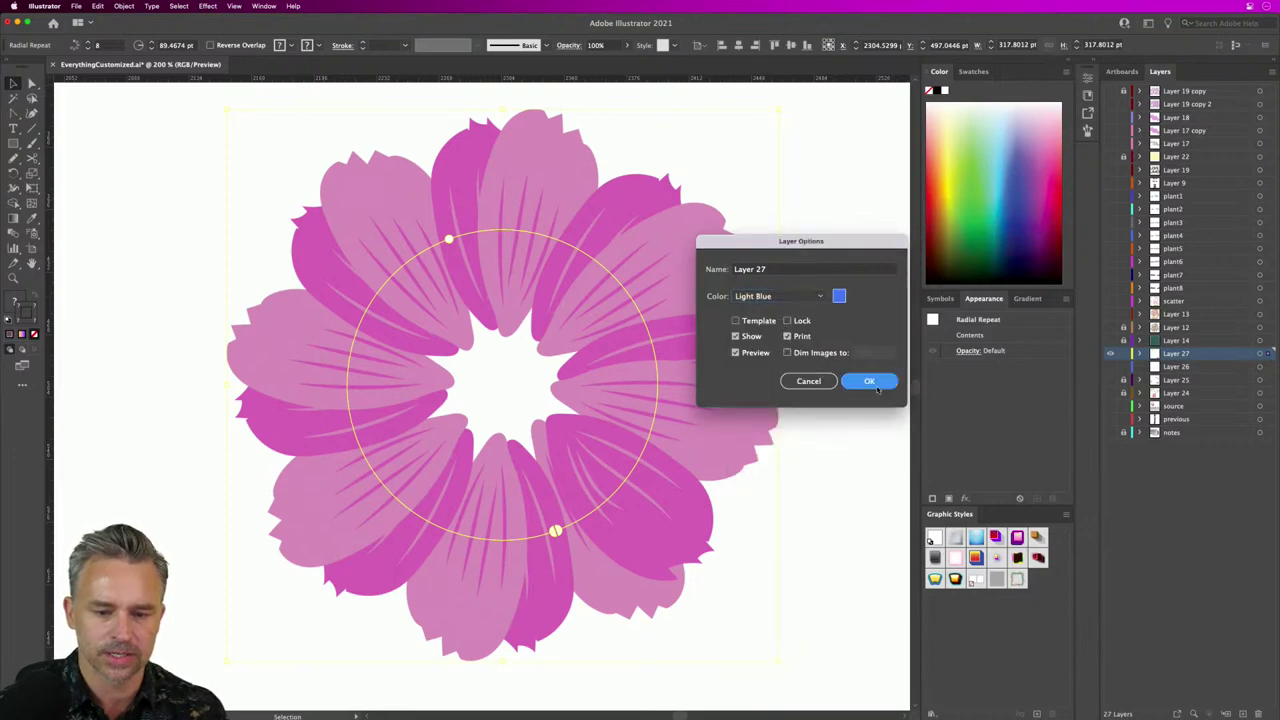
pyautogui.click(869, 381)
# Step: Reduce the radial repeat to 7 instances and deselect it
pyautogui.click(203, 248)
pyautogui.click(434, 277)
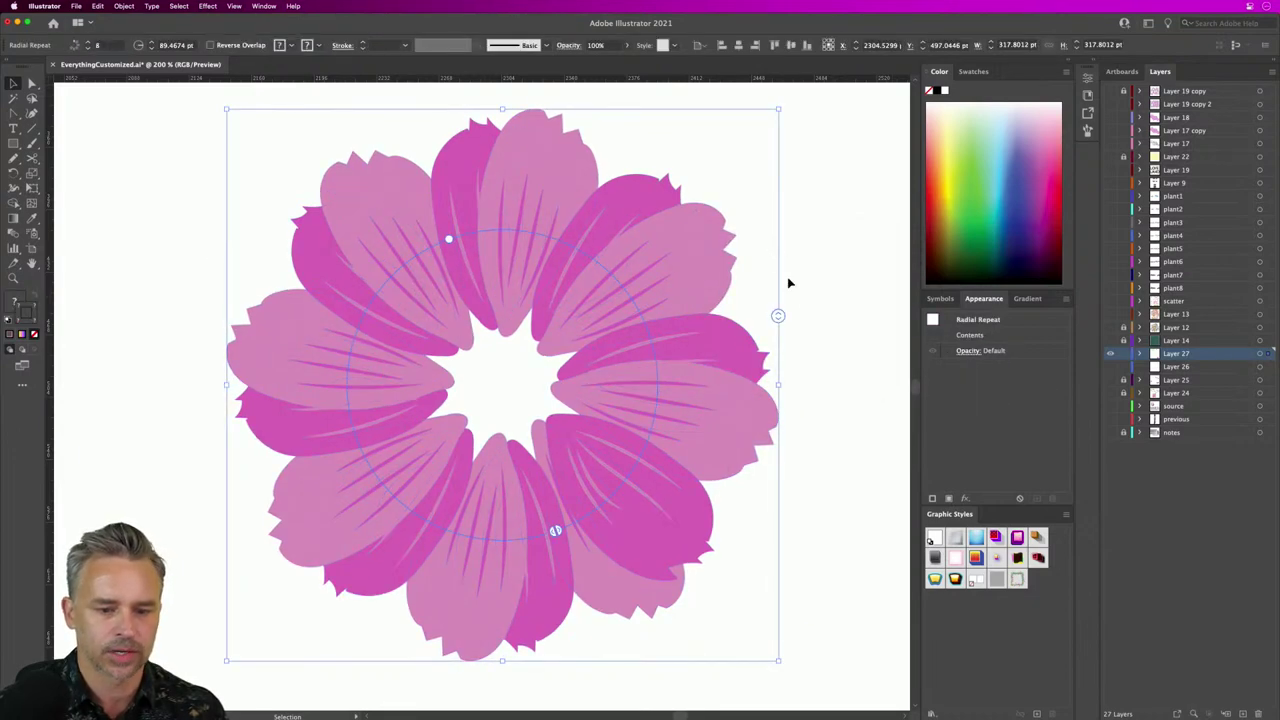
pyautogui.moveTo(780, 315); pyautogui.dragTo(727, 328)
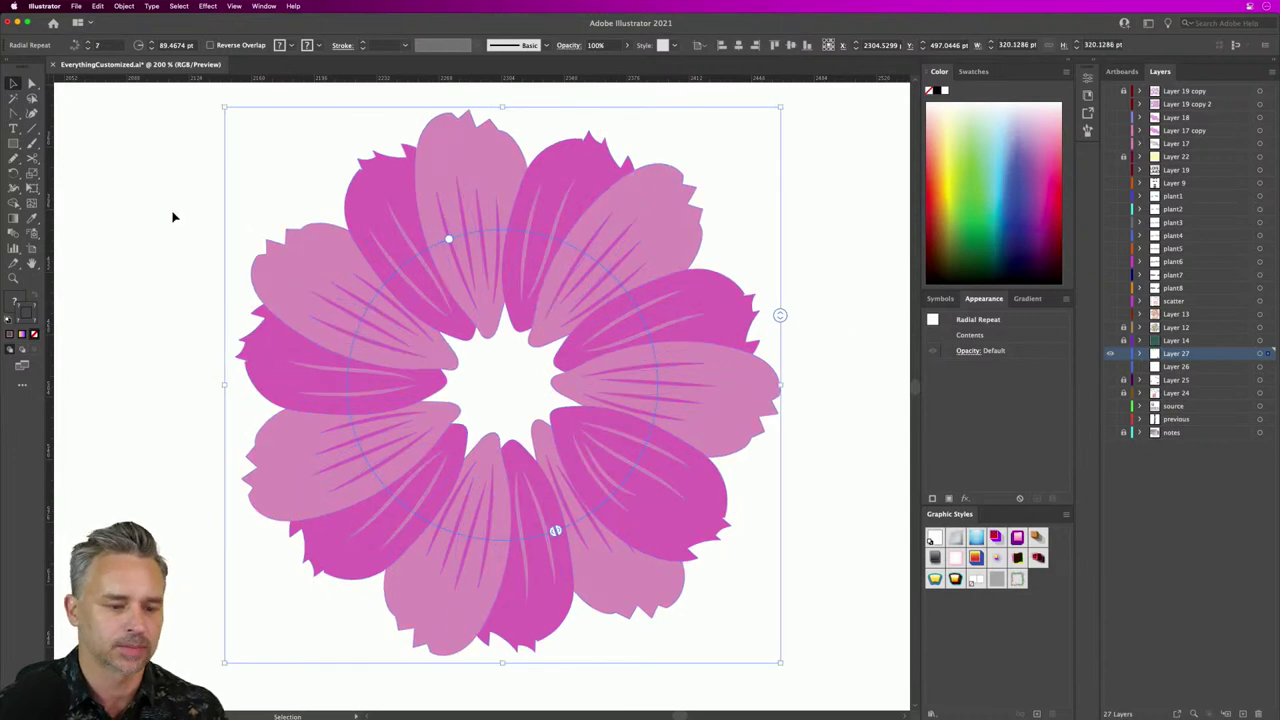
pyautogui.click(171, 214)
# Step: Draw a circle about 95 pt wide over the flower's centre and show Layer 25 again
pyautogui.click(13, 143)
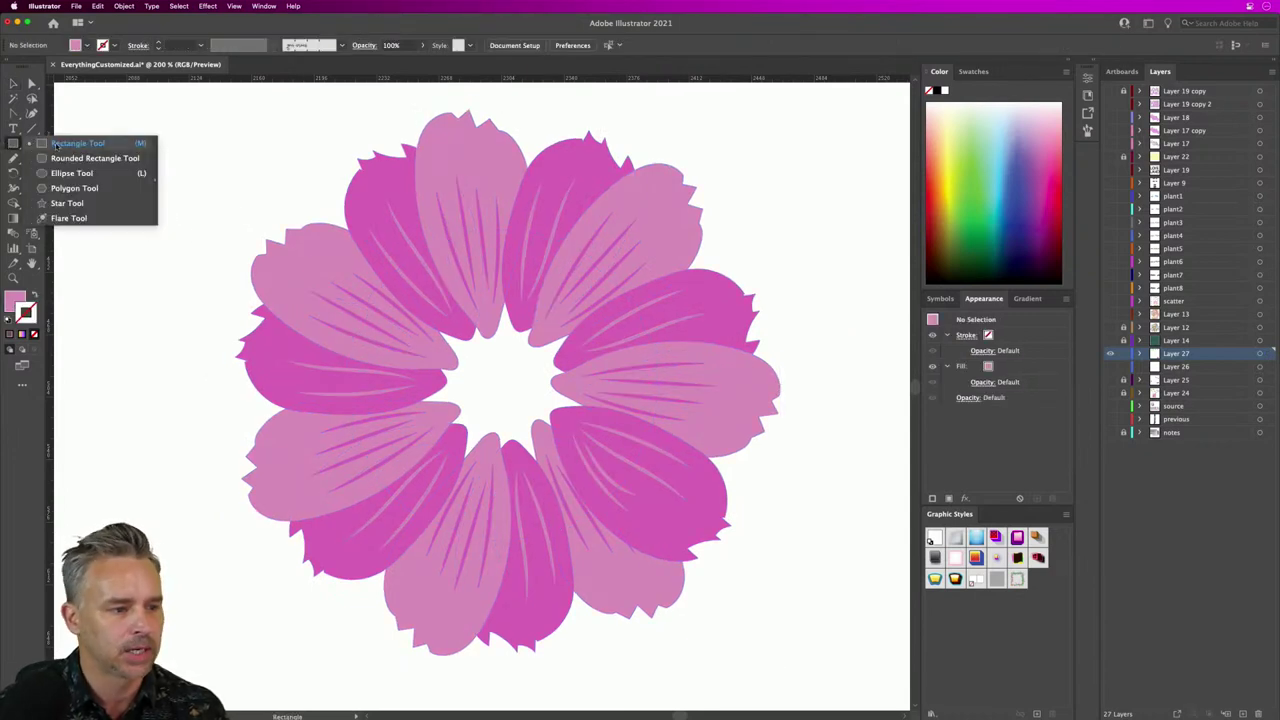
pyautogui.click(70, 173)
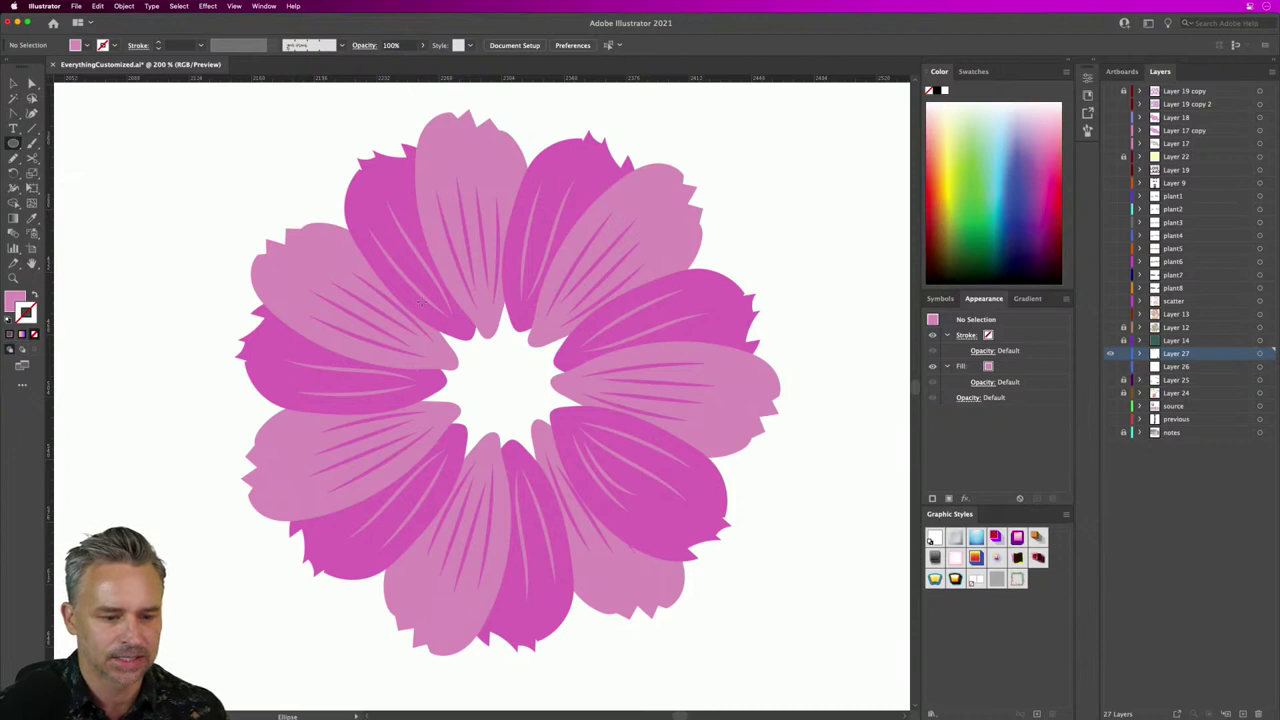
pyautogui.moveTo(419, 302); pyautogui.dragTo(587, 468)
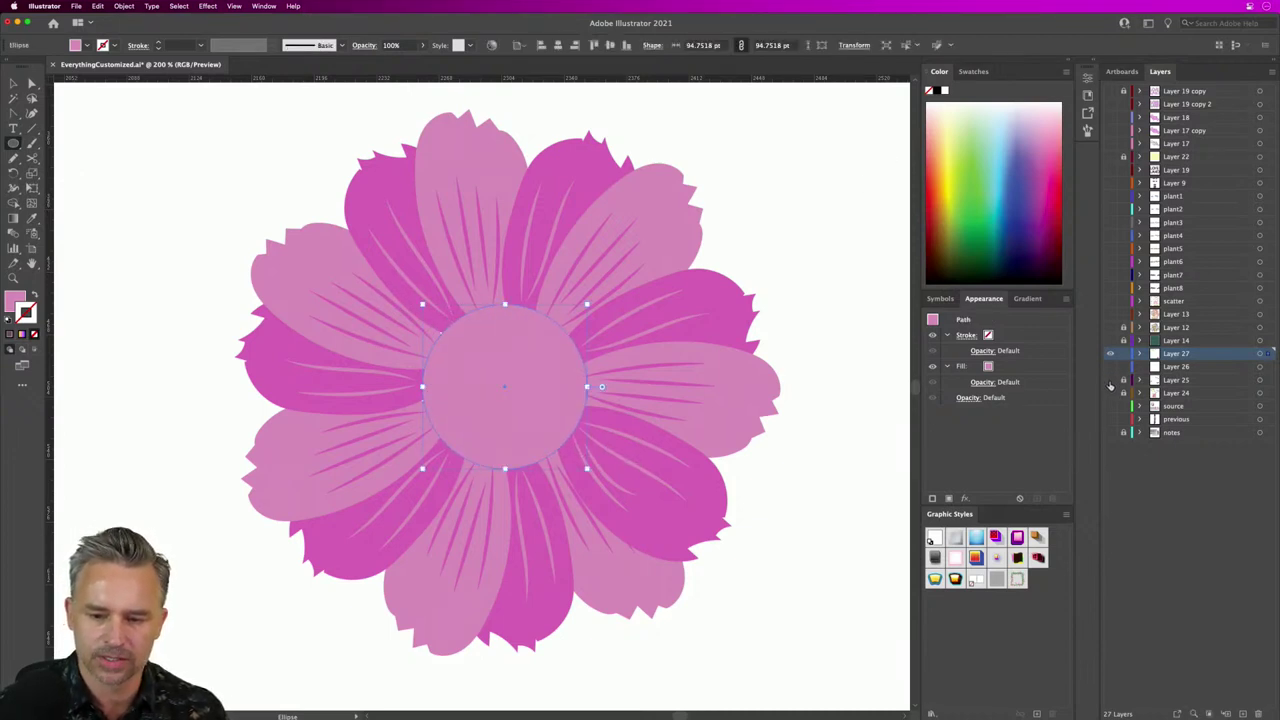
pyautogui.click(1110, 381)
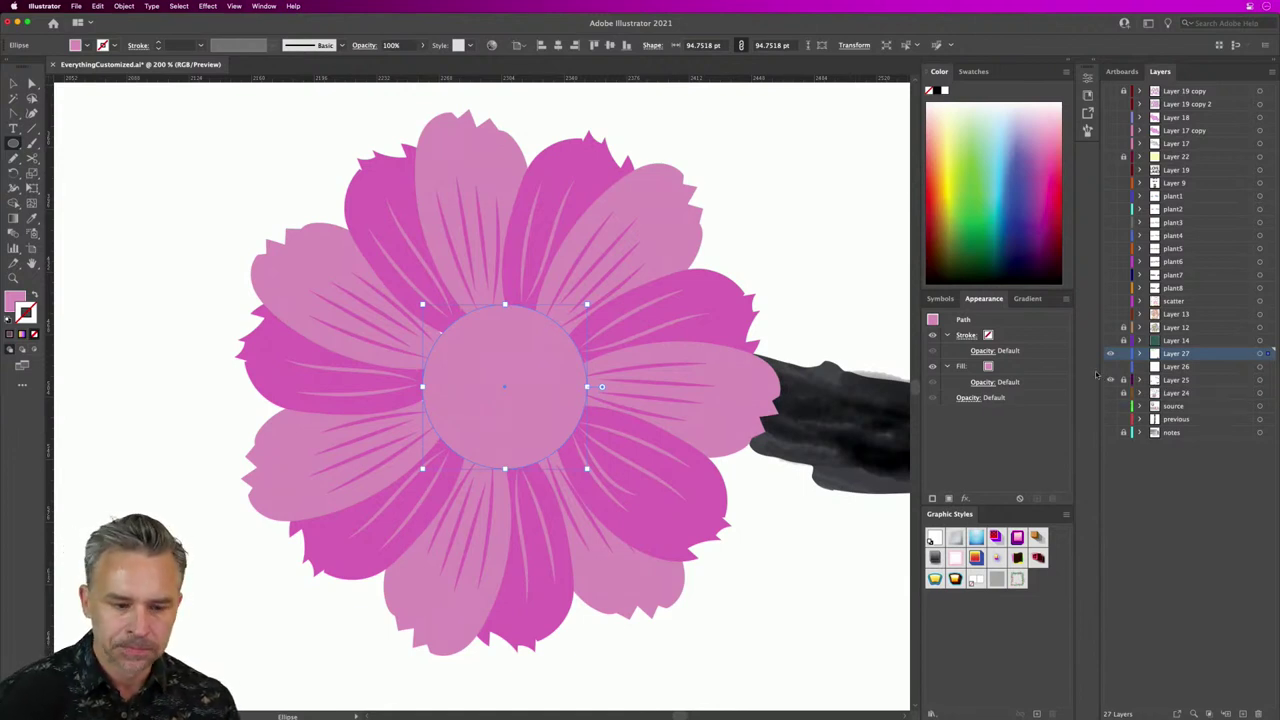
# Step: Fill the flower's centre circle with the golden yellow swatch and remove its stroke
pyautogui.press('v')
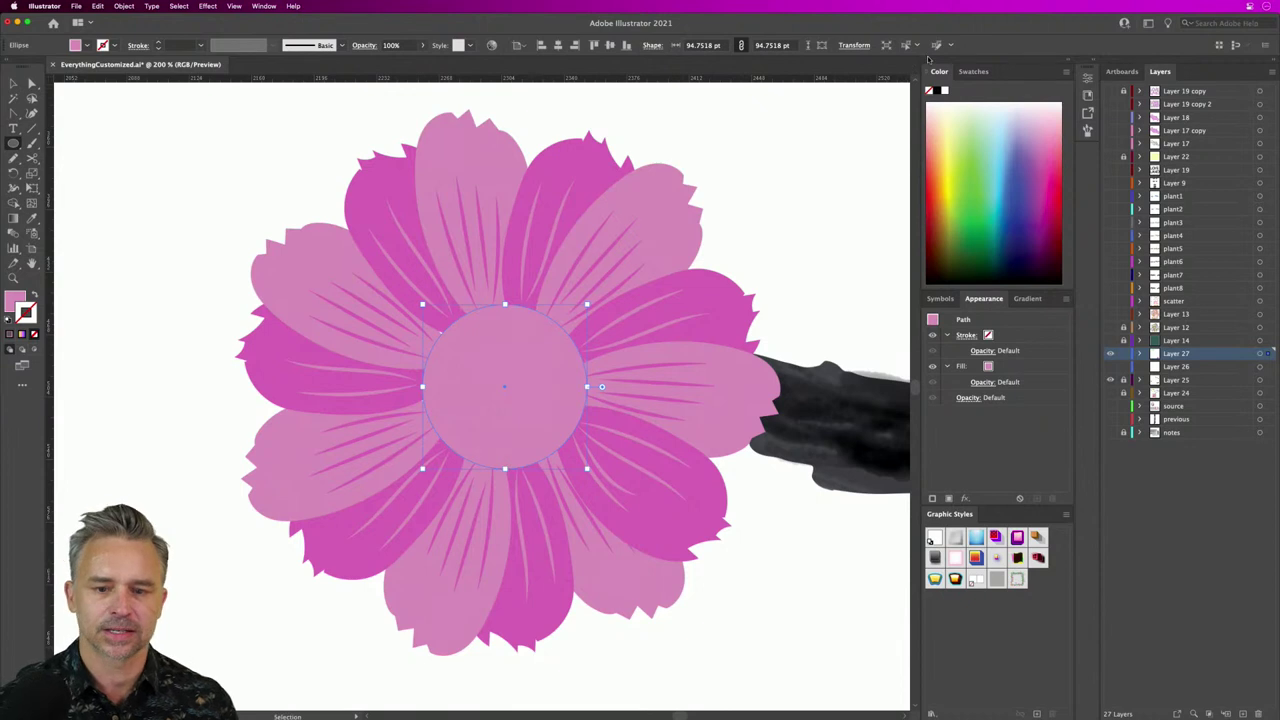
pyautogui.click(973, 71)
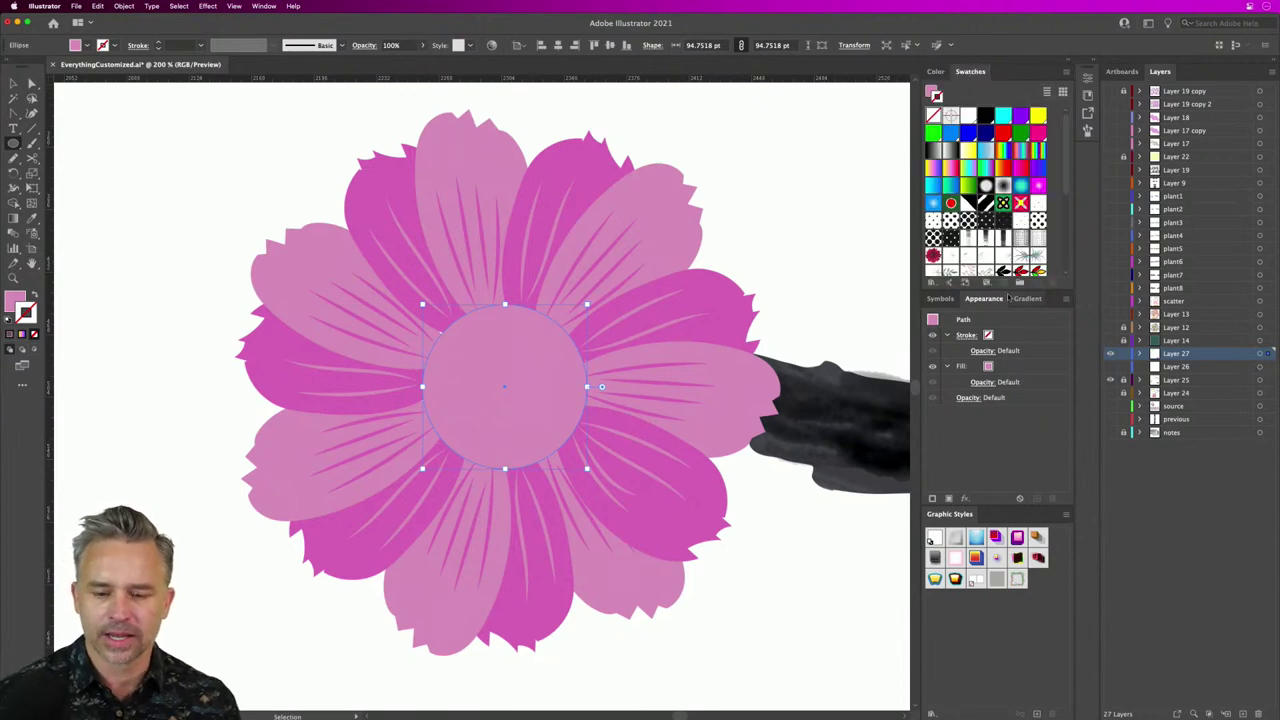
pyautogui.doubleClick(1051, 300)
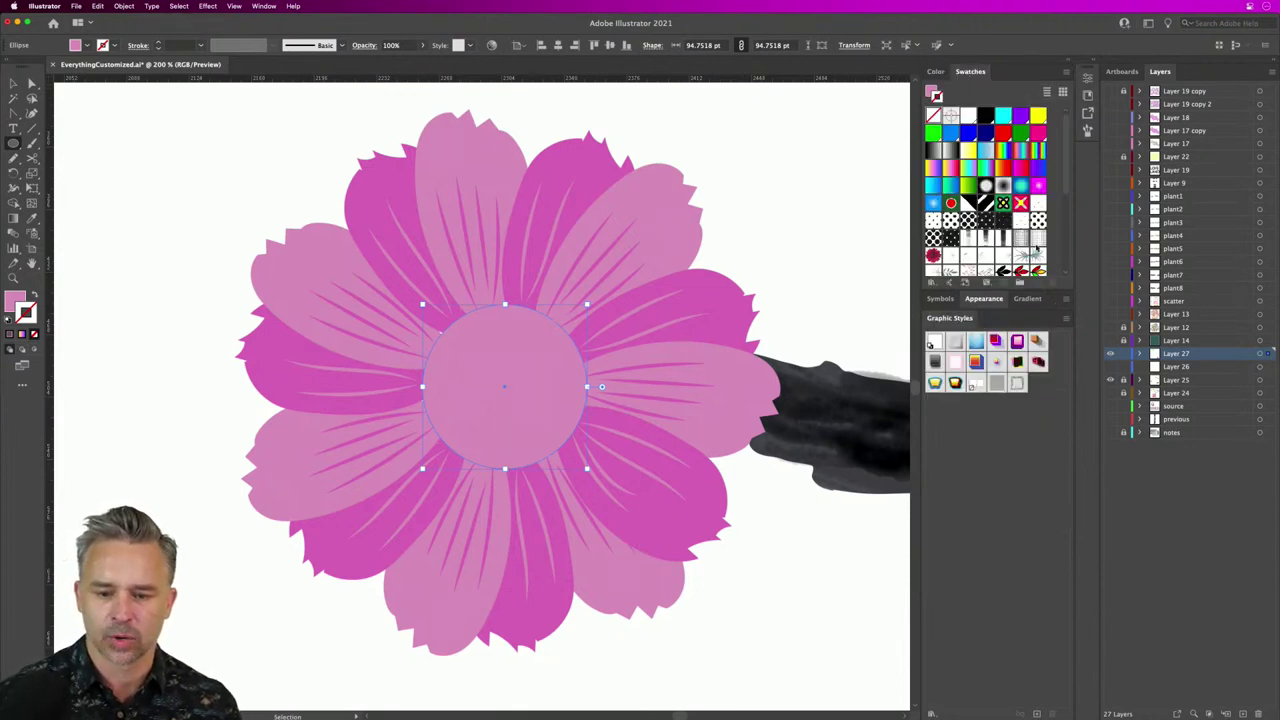
pyautogui.moveTo(1046, 287); pyautogui.dragTo(1046, 495)
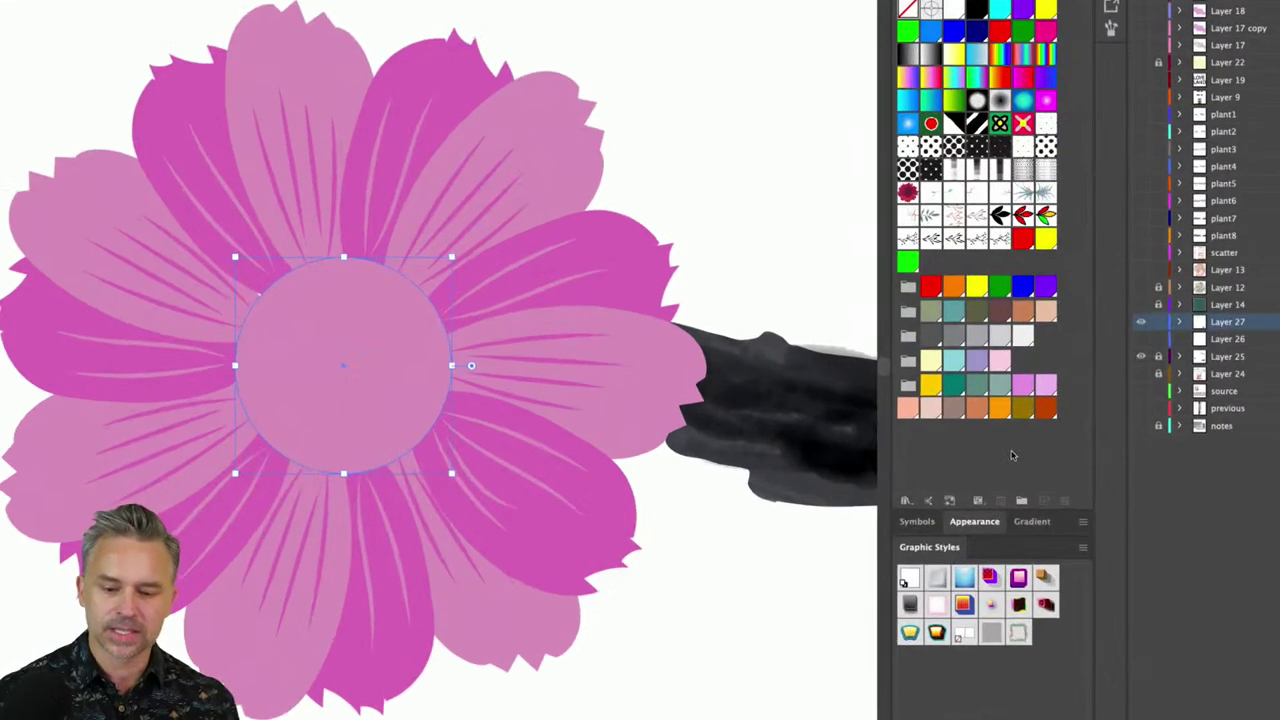
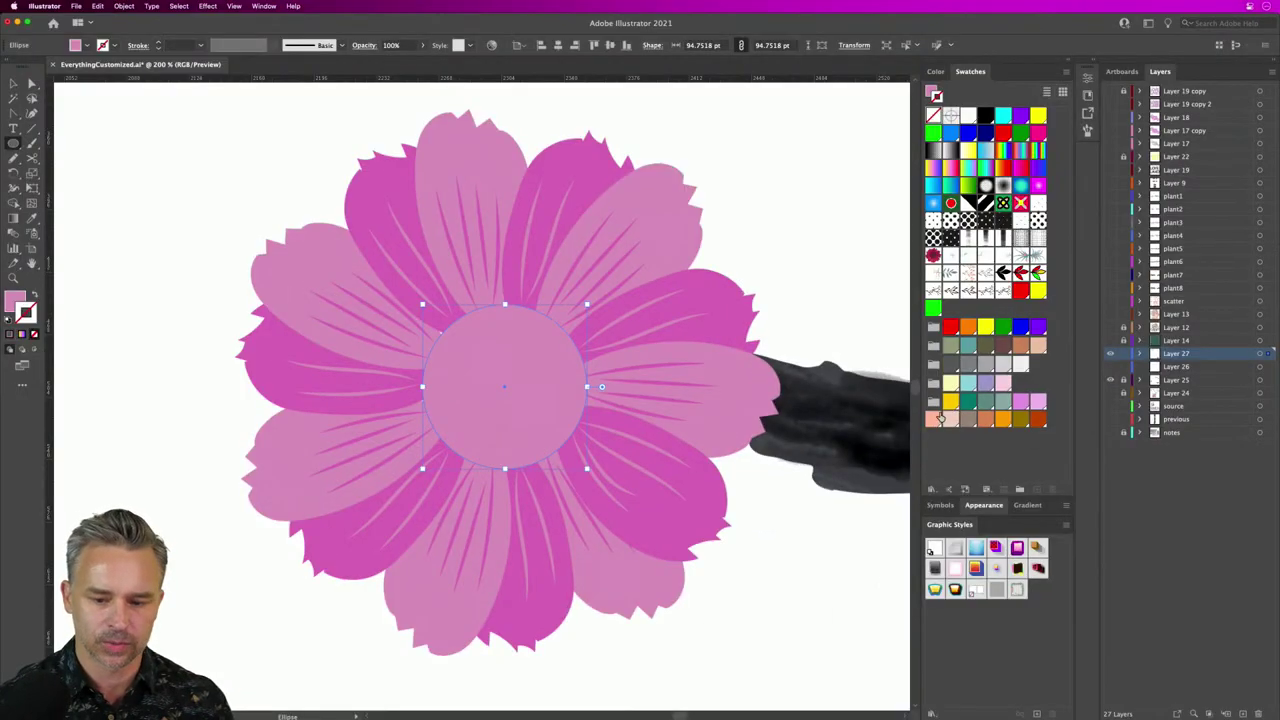
pyautogui.click(950, 402)
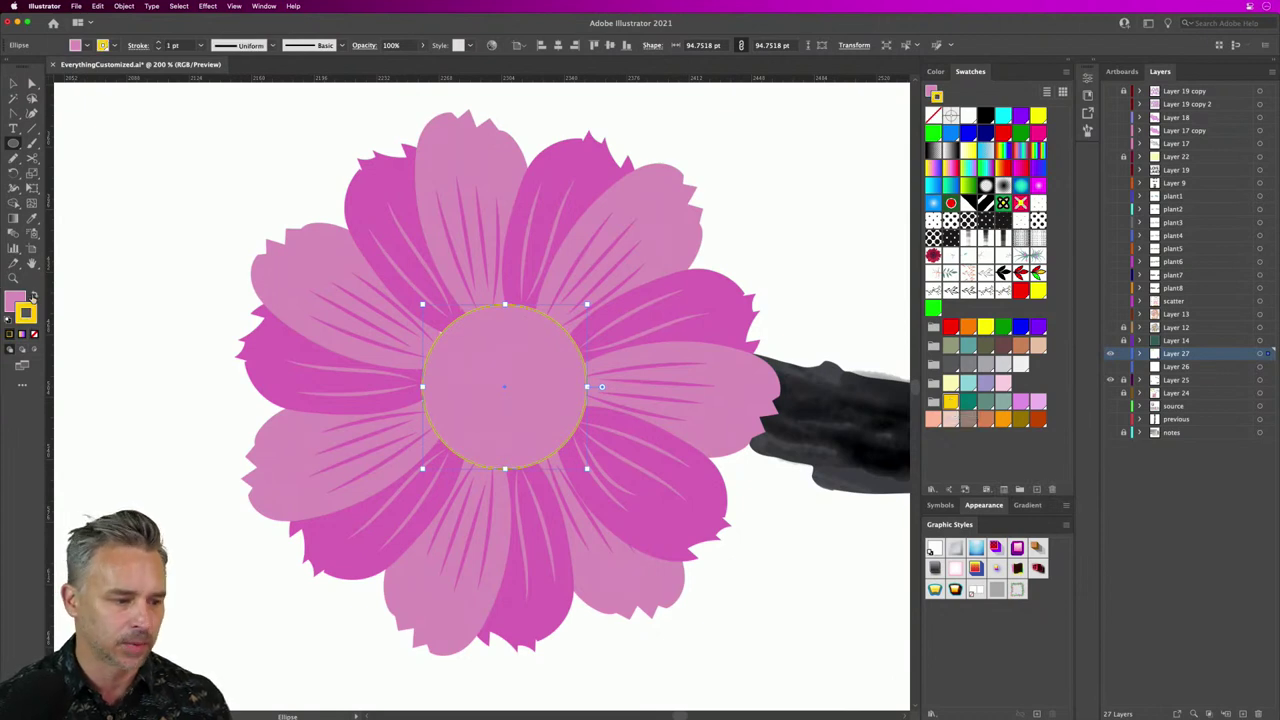
pyautogui.click(34, 297)
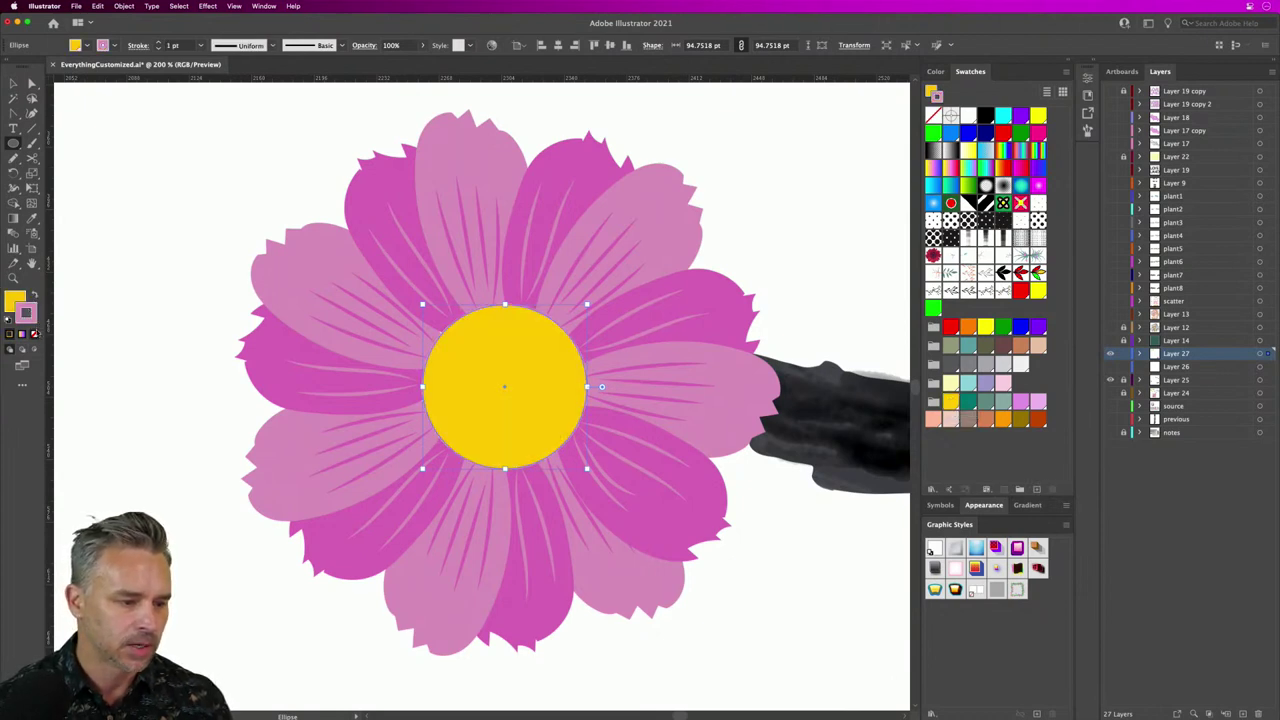
pyautogui.press('/')
pyautogui.click(13, 298)
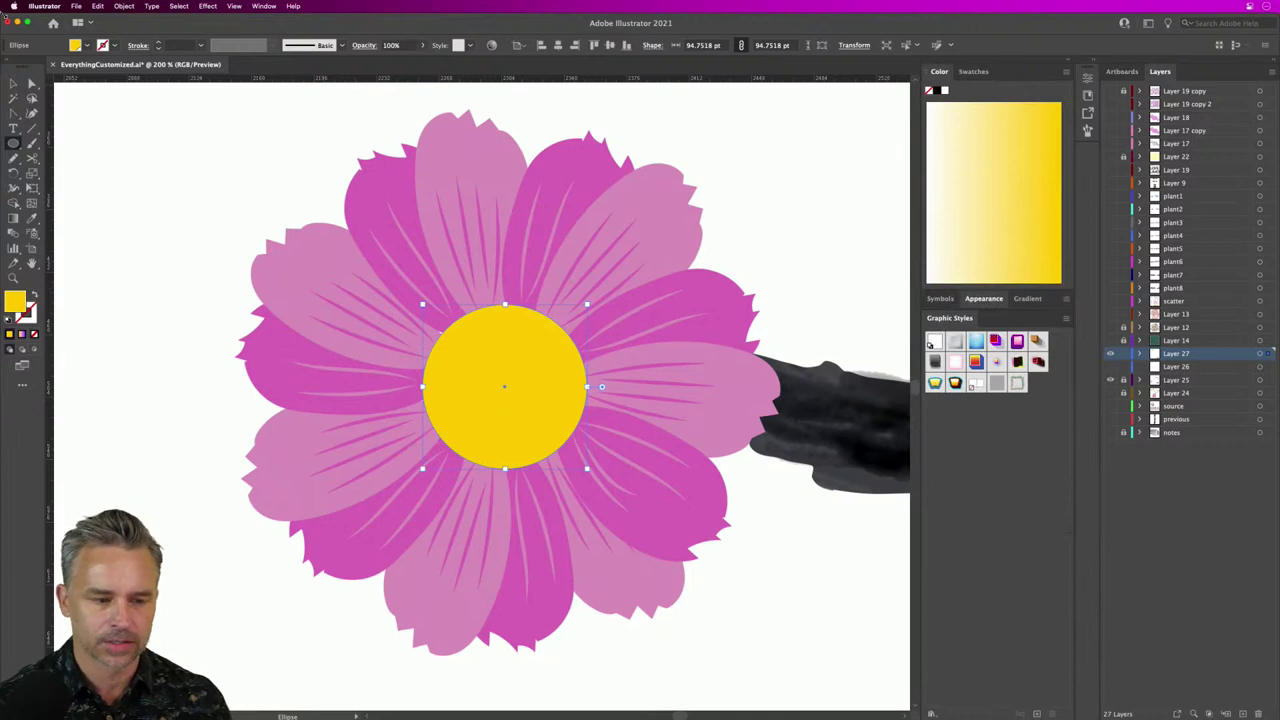
# Step: Draw a second, larger circle about 392 pt wide up and to the left of the flower
pyautogui.click(14, 84)
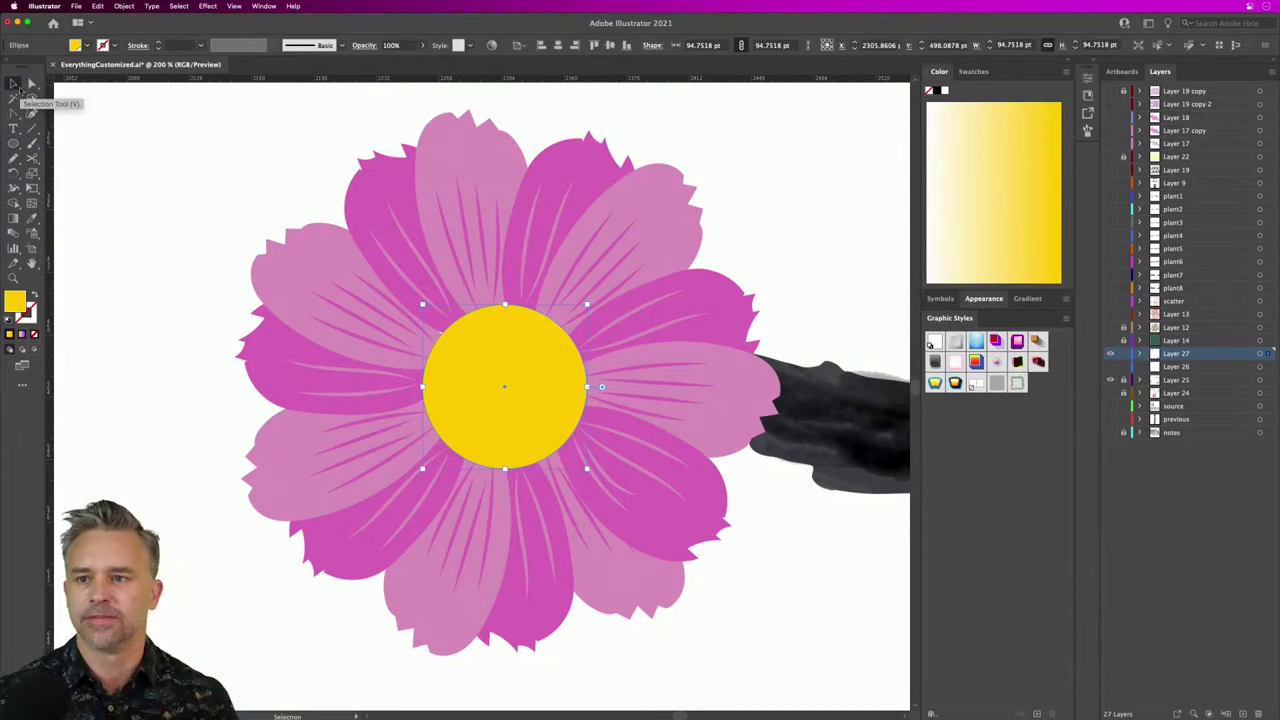
pyautogui.press('super+minus')
pyautogui.press('super+minus')
pyautogui.press('super+minus')
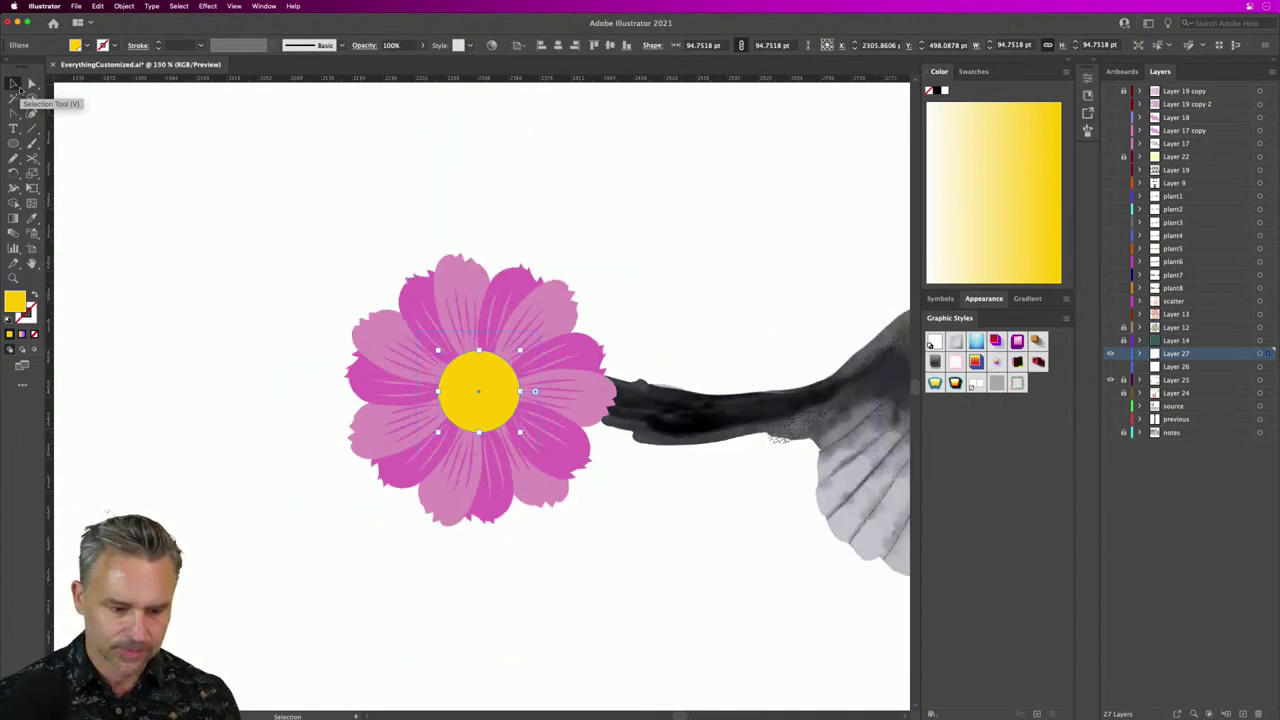
pyautogui.moveTo(334, 314); pyautogui.dragTo(394, 334)
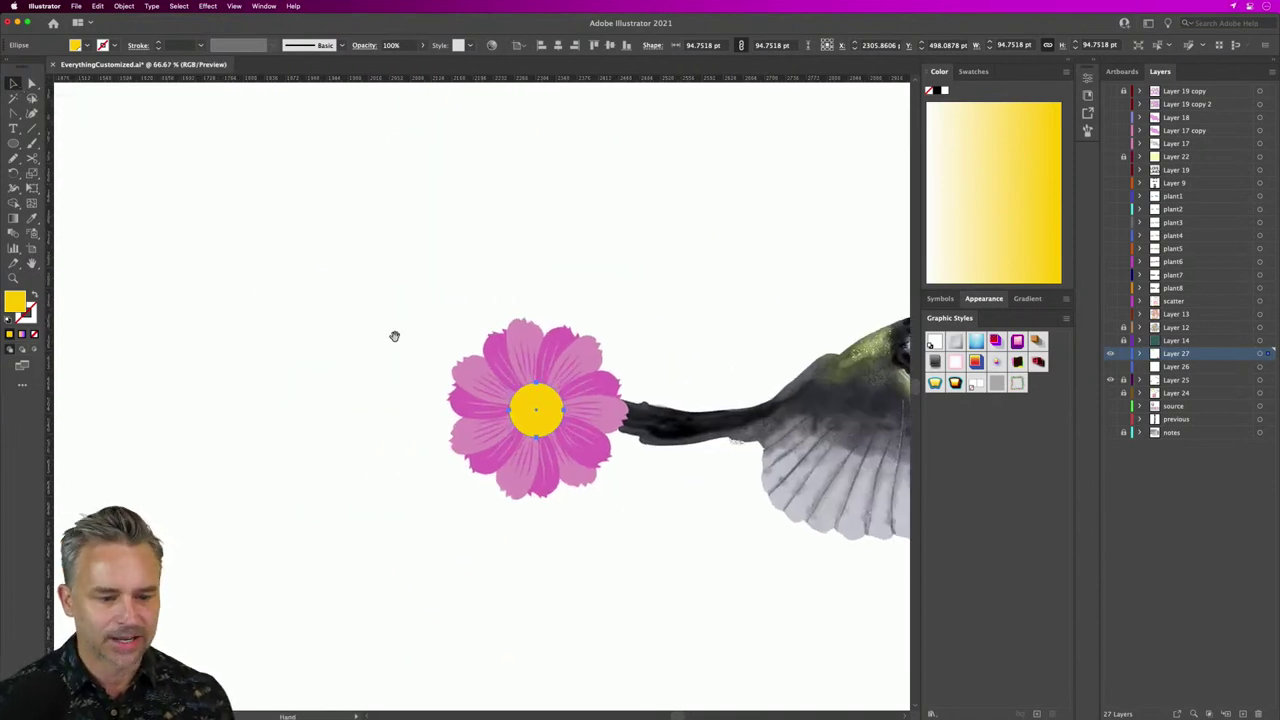
pyautogui.press('l')
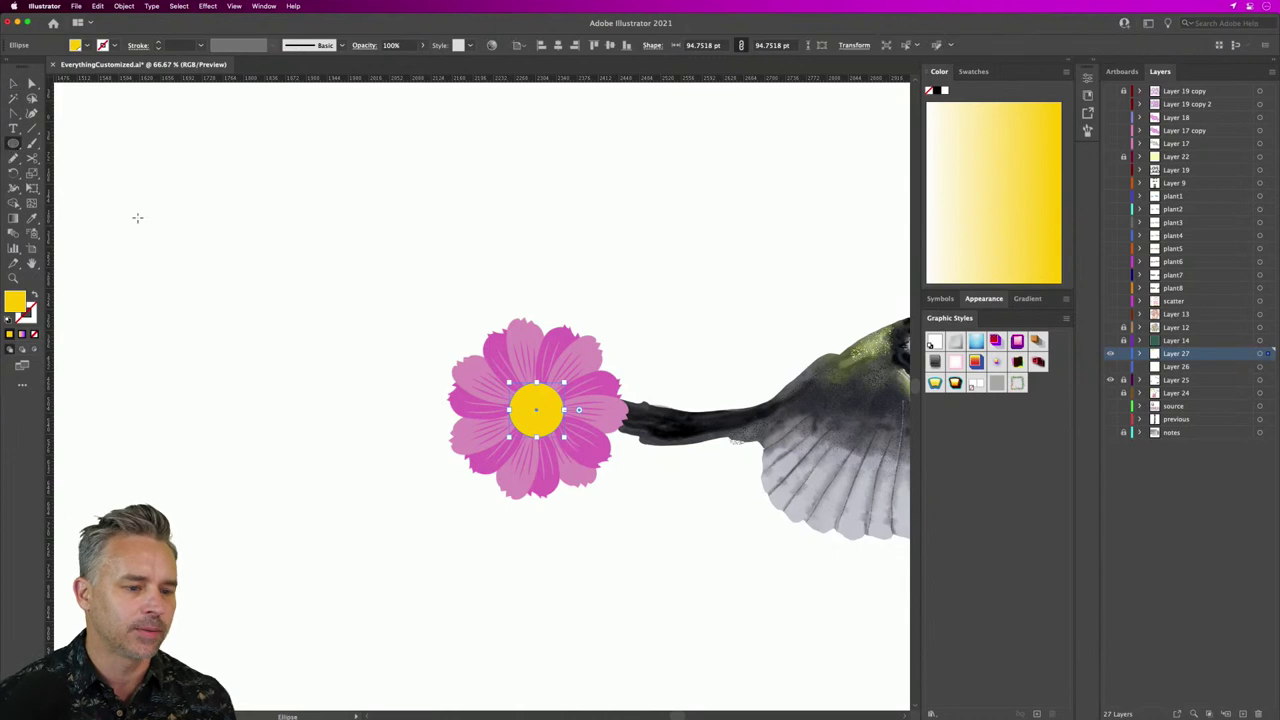
pyautogui.moveTo(244, 174); pyautogui.dragTo(471, 401)
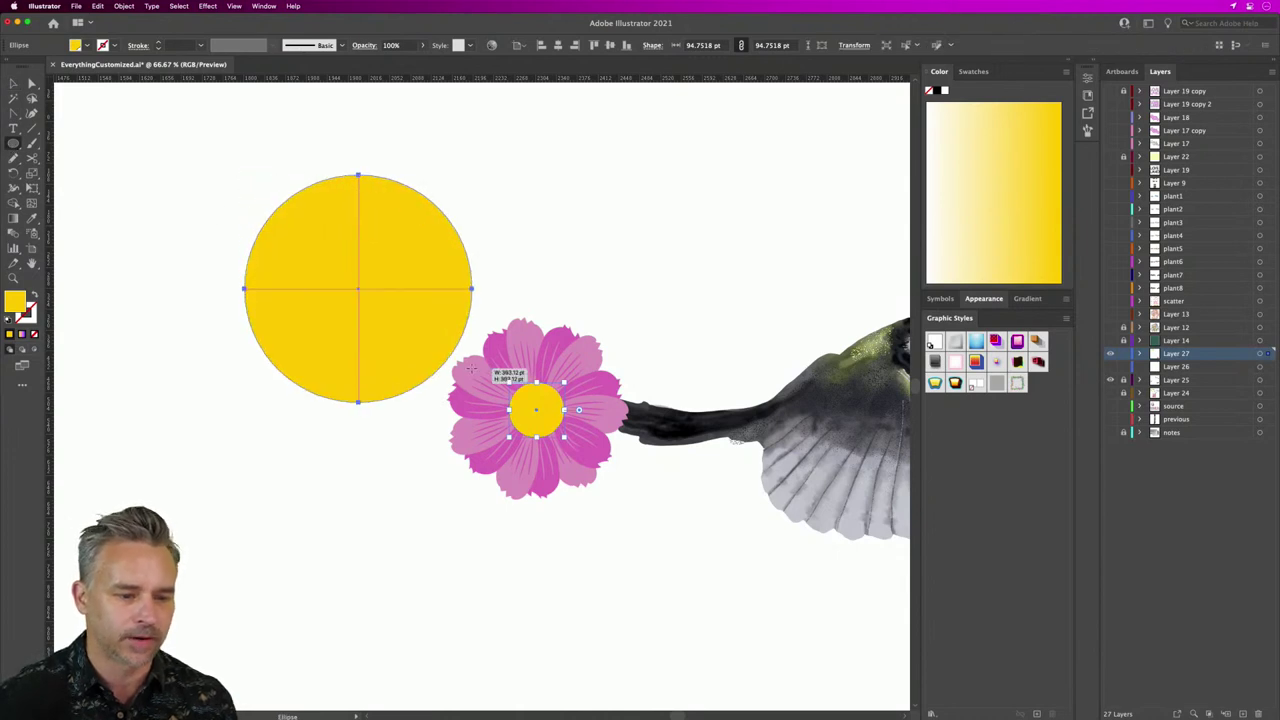
# Step: Fill the large circle with the black-to-white radial gradient swatch and move it farther away from the flower
pyautogui.click(970, 71)
pyautogui.scroll(5, 958, 191)
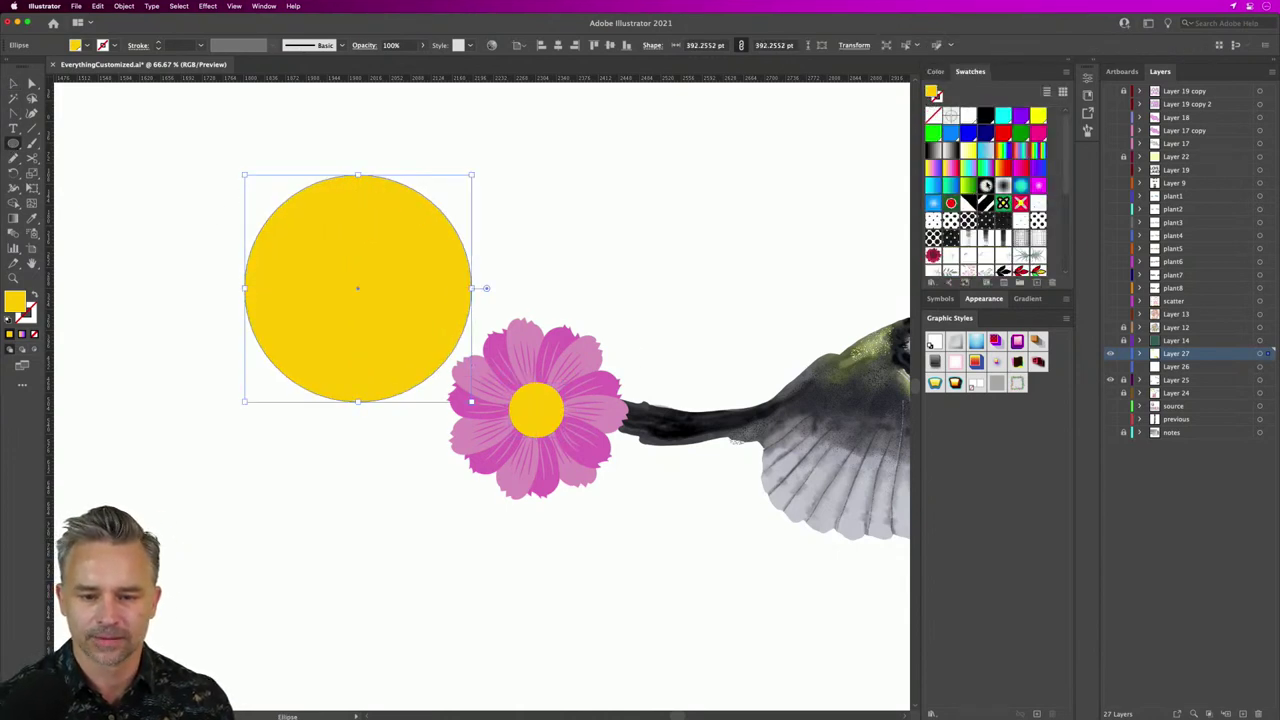
pyautogui.click(1004, 186)
pyautogui.press('v')
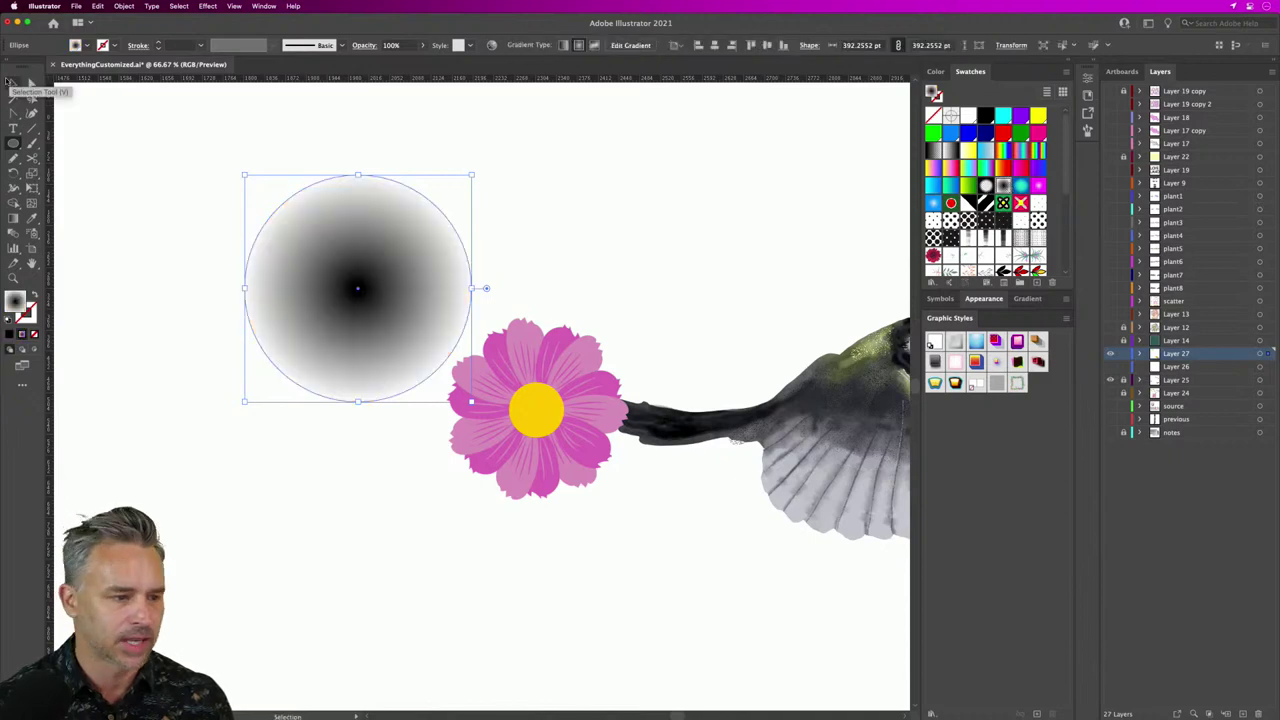
pyautogui.moveTo(292, 244); pyautogui.dragTo(230, 276)
pyautogui.scroll(3, 511, 409)
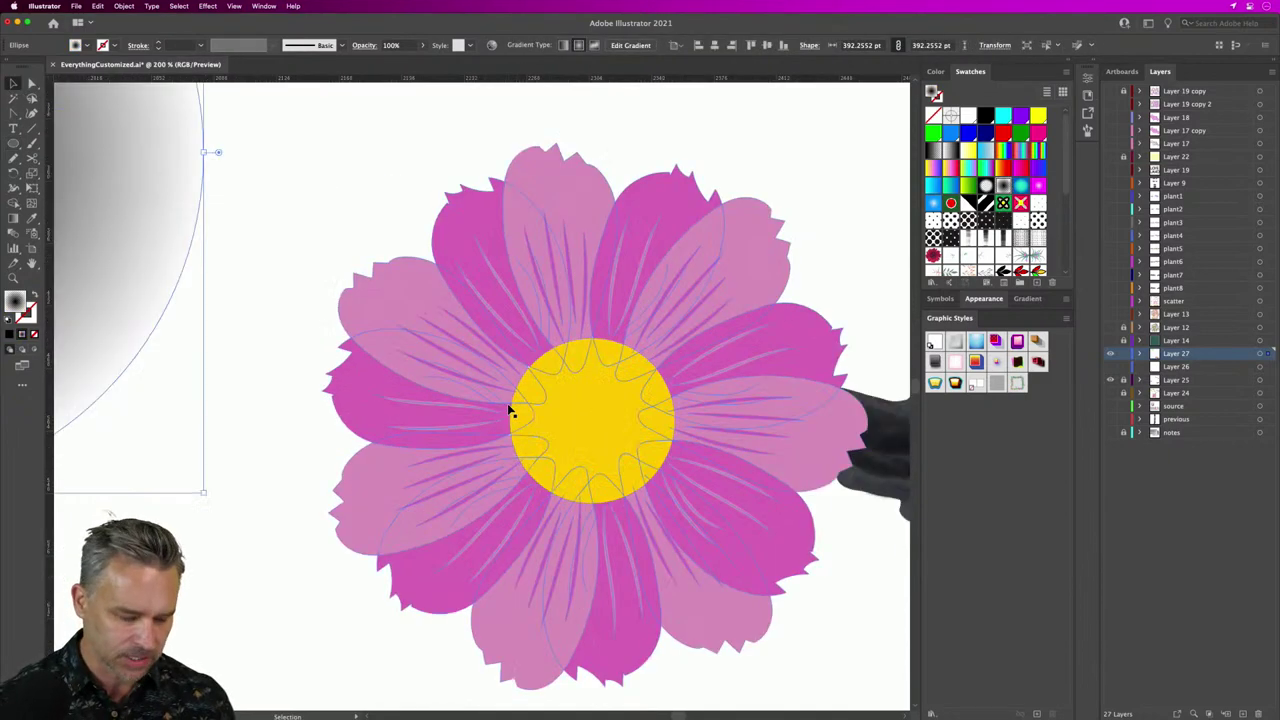
# Step: Enlarge the radial-gradient circle to about 1105 pt wide and position it between the bird collection and the flower
pyautogui.scroll(3, 511, 409)
pyautogui.press('a')
pyautogui.press('v')
pyautogui.click(426, 363)
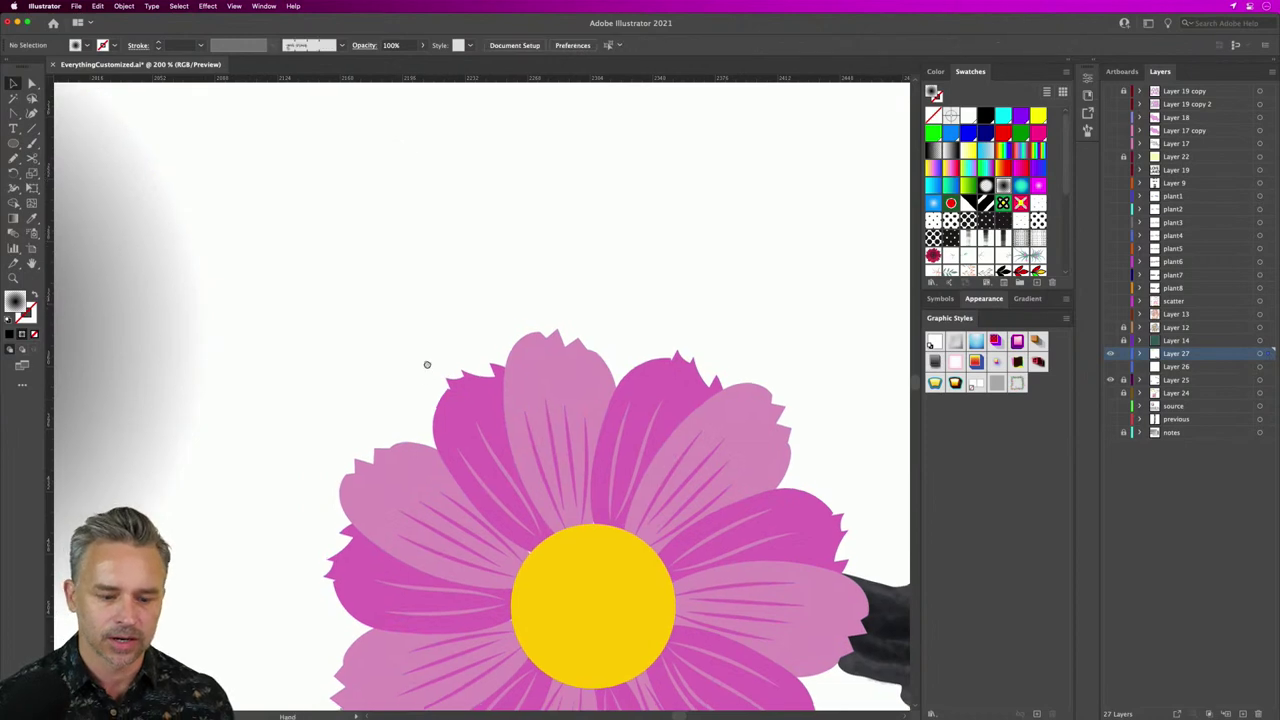
pyautogui.moveTo(426, 363); pyautogui.dragTo(472, 106)
pyautogui.press('super+minus')
pyautogui.press('super+minus')
pyautogui.press('super+minus')
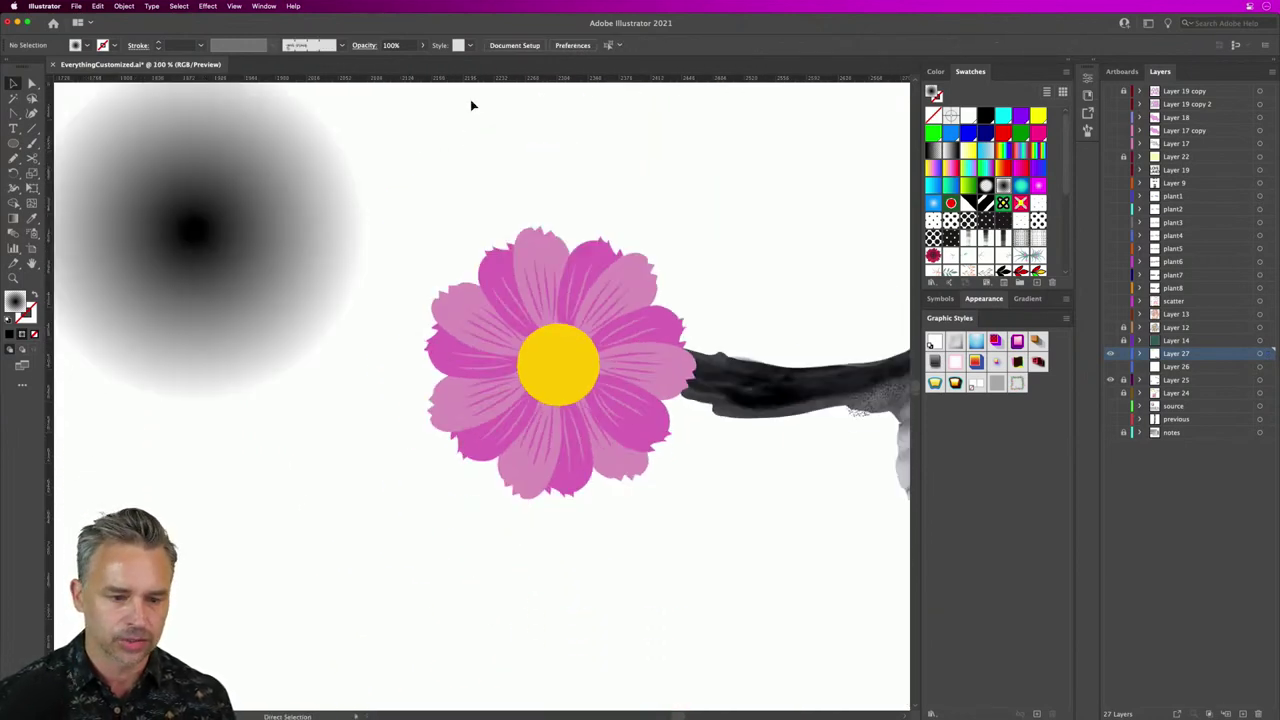
pyautogui.moveTo(491, 177); pyautogui.dragTo(629, 177)
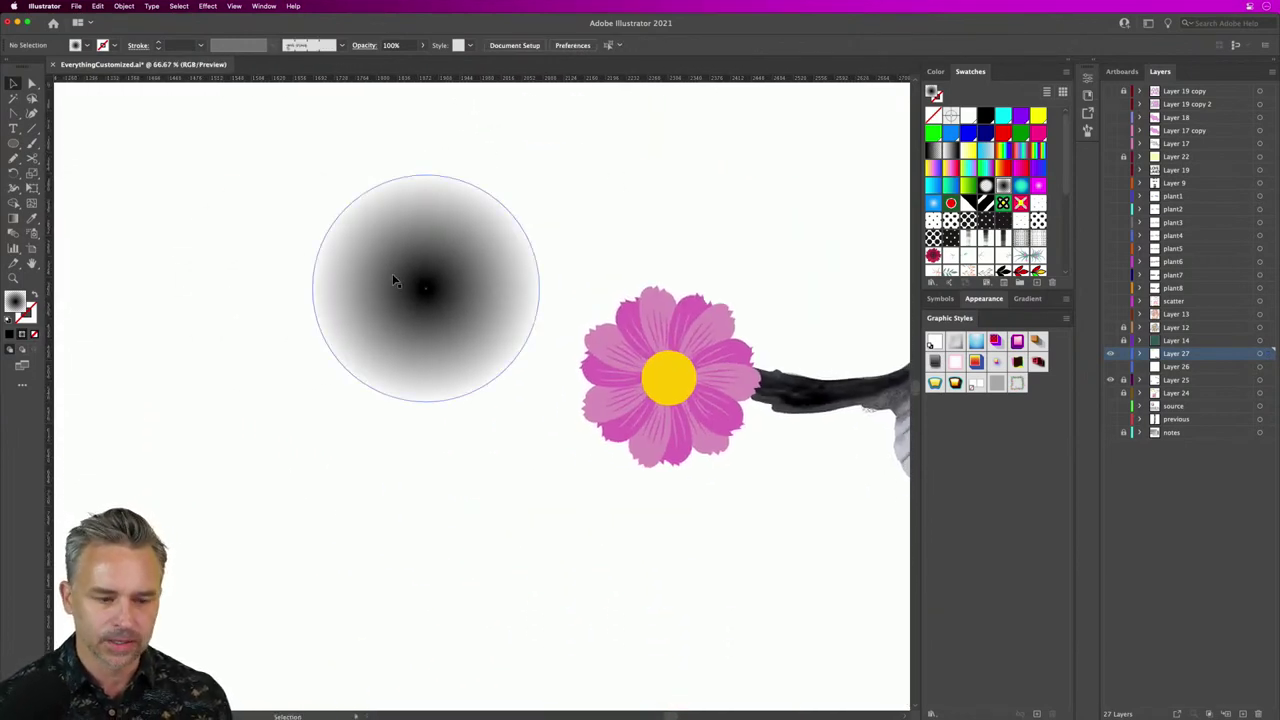
pyautogui.moveTo(394, 277); pyautogui.dragTo(400, 328)
pyautogui.press('super+minus')
pyautogui.press('super+minus')
pyautogui.press('super+minus')
pyautogui.press('super+minus')
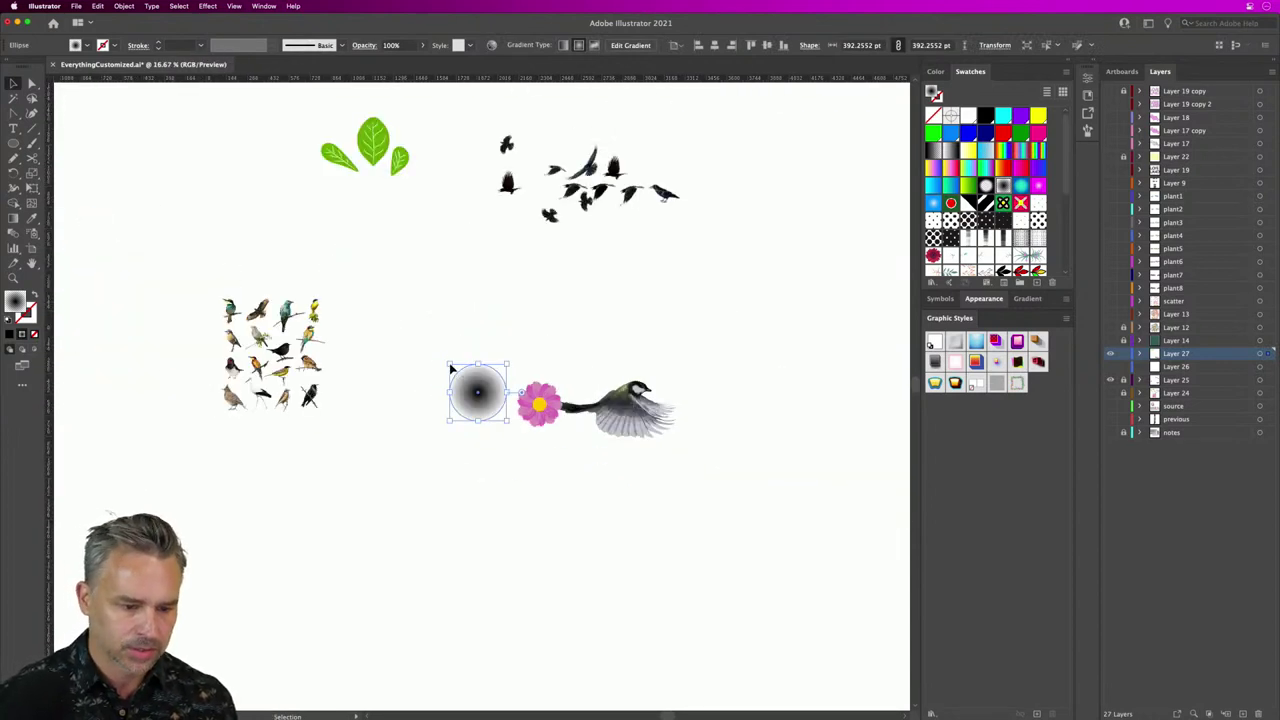
pyautogui.moveTo(450, 369); pyautogui.dragTo(350, 258)
pyautogui.moveTo(394, 322); pyautogui.dragTo(399, 311)
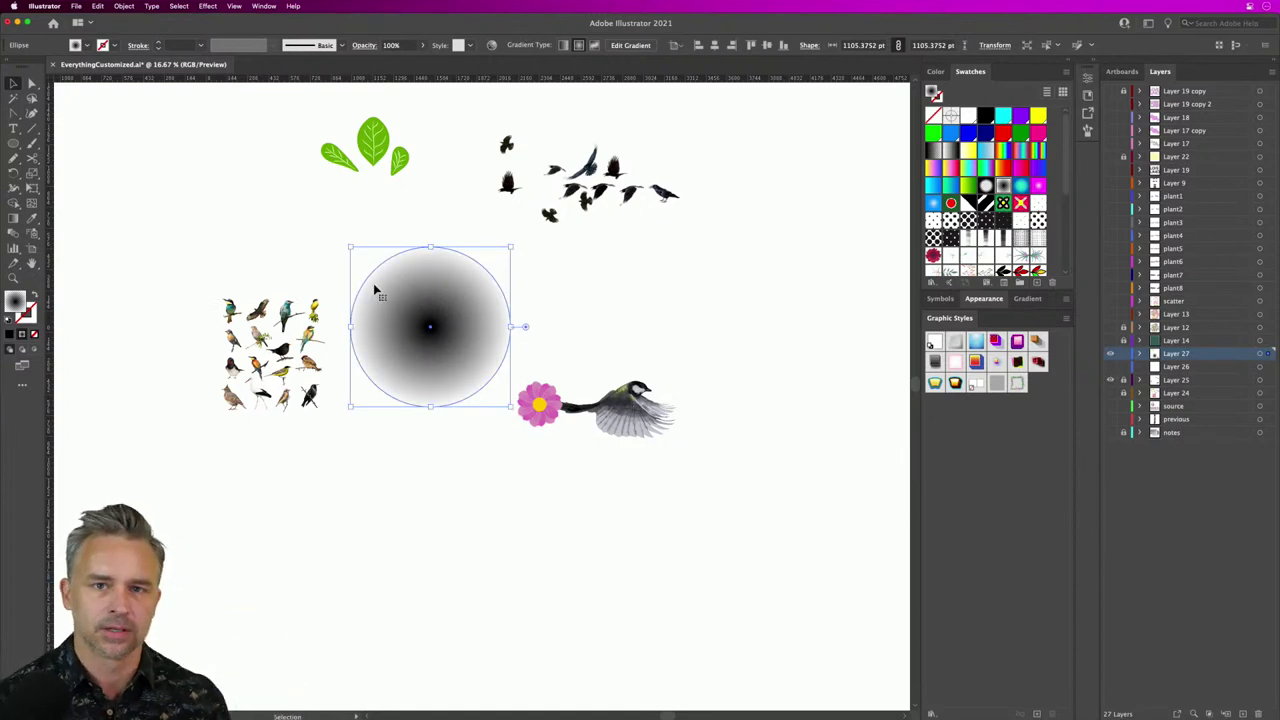
pyautogui.scroll(1, 376, 289)
pyautogui.moveTo(376, 289); pyautogui.dragTo(396, 290)
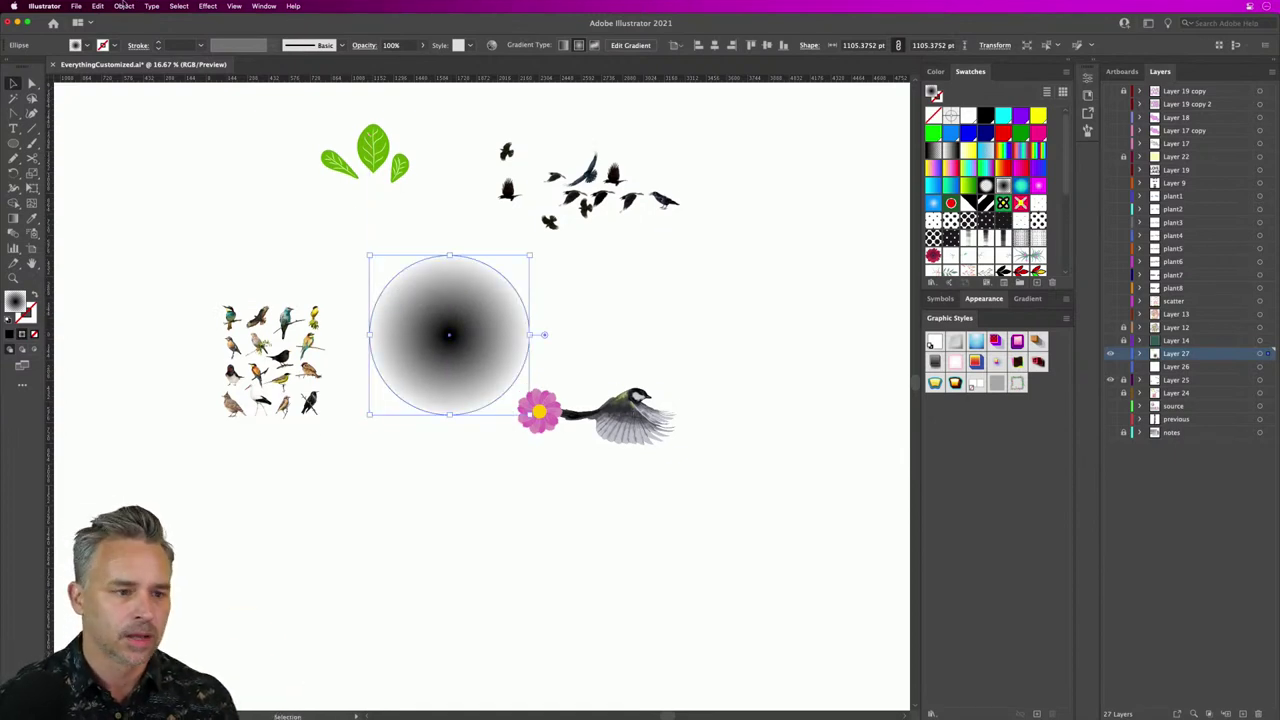
# Step: Start the Pixelate Color Halftone effect on the large circle and set the screen angles of all four channels to 90 degrees
pyautogui.click(205, 6)
pyautogui.moveTo(218, 249)
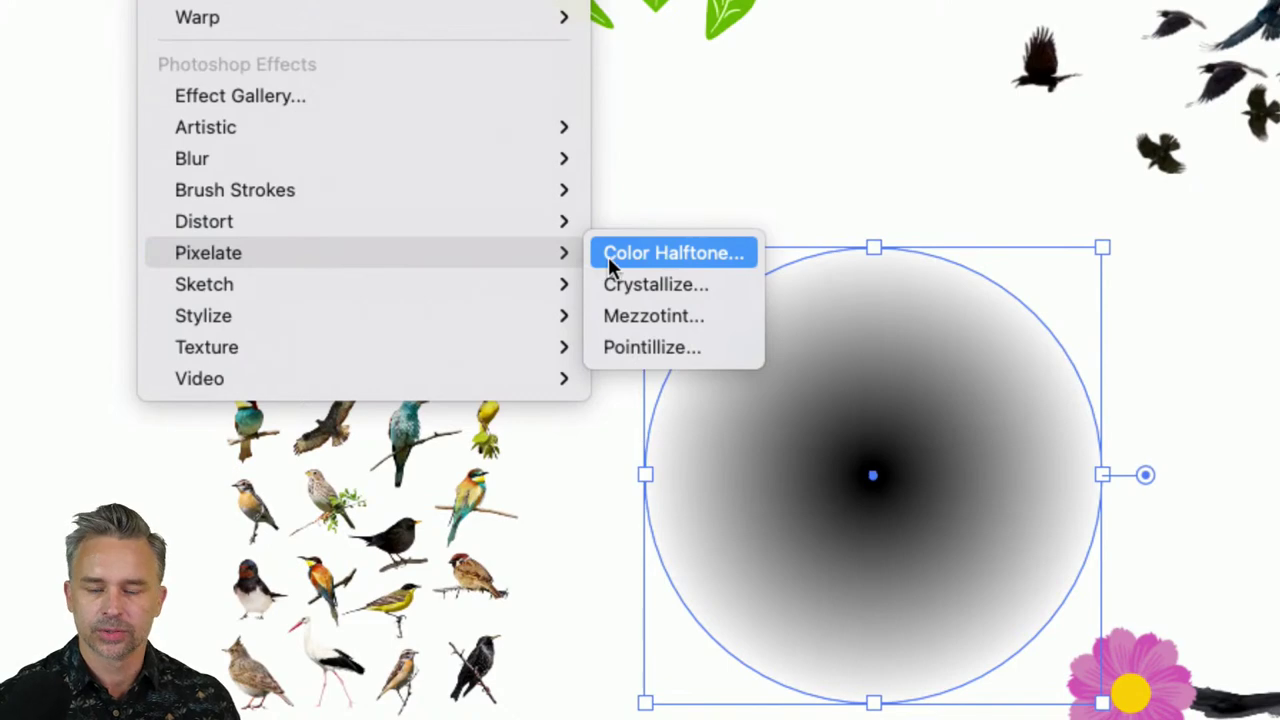
pyautogui.click(608, 256)
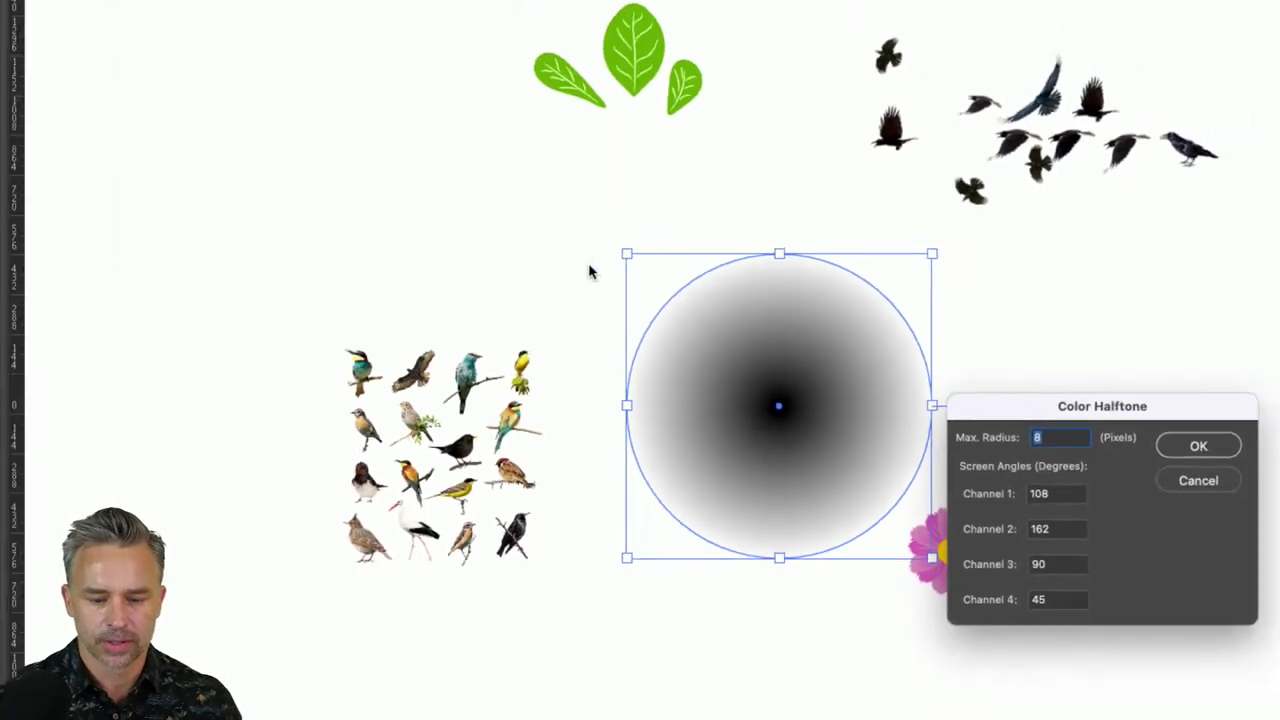
pyautogui.moveTo(1080, 406); pyautogui.dragTo(1066, 259)
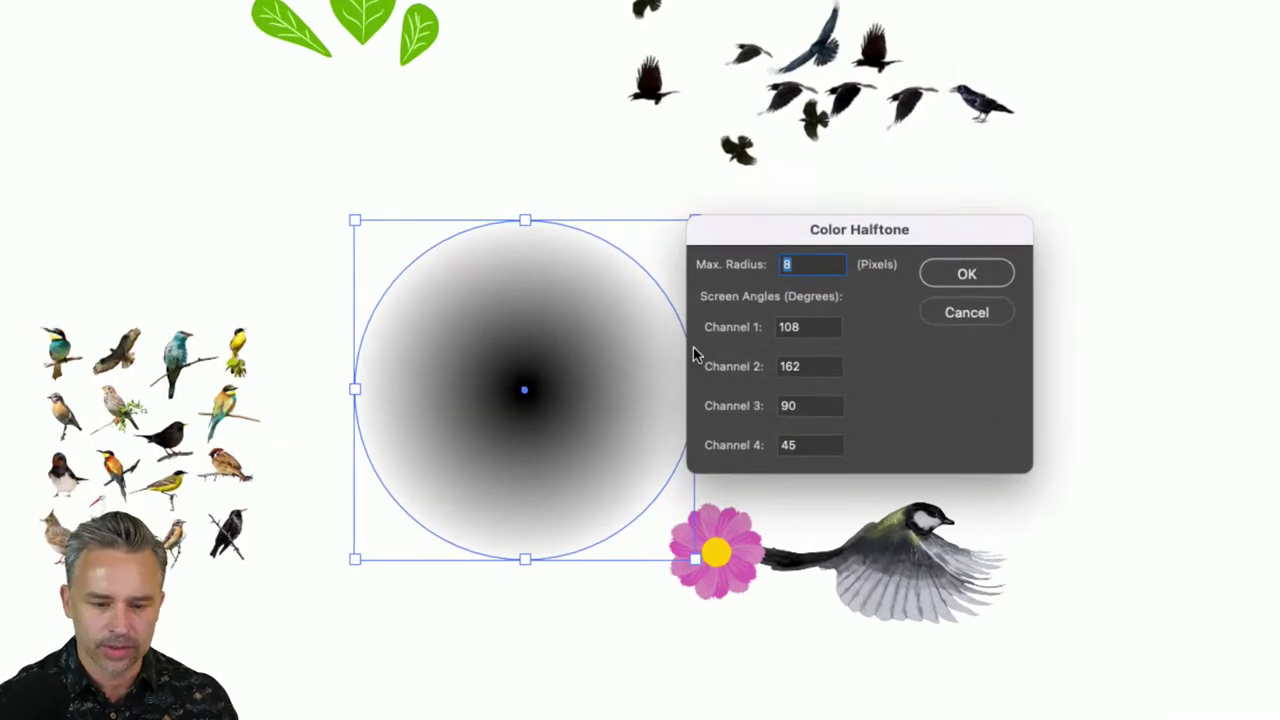
pyautogui.doubleClick(810, 329)
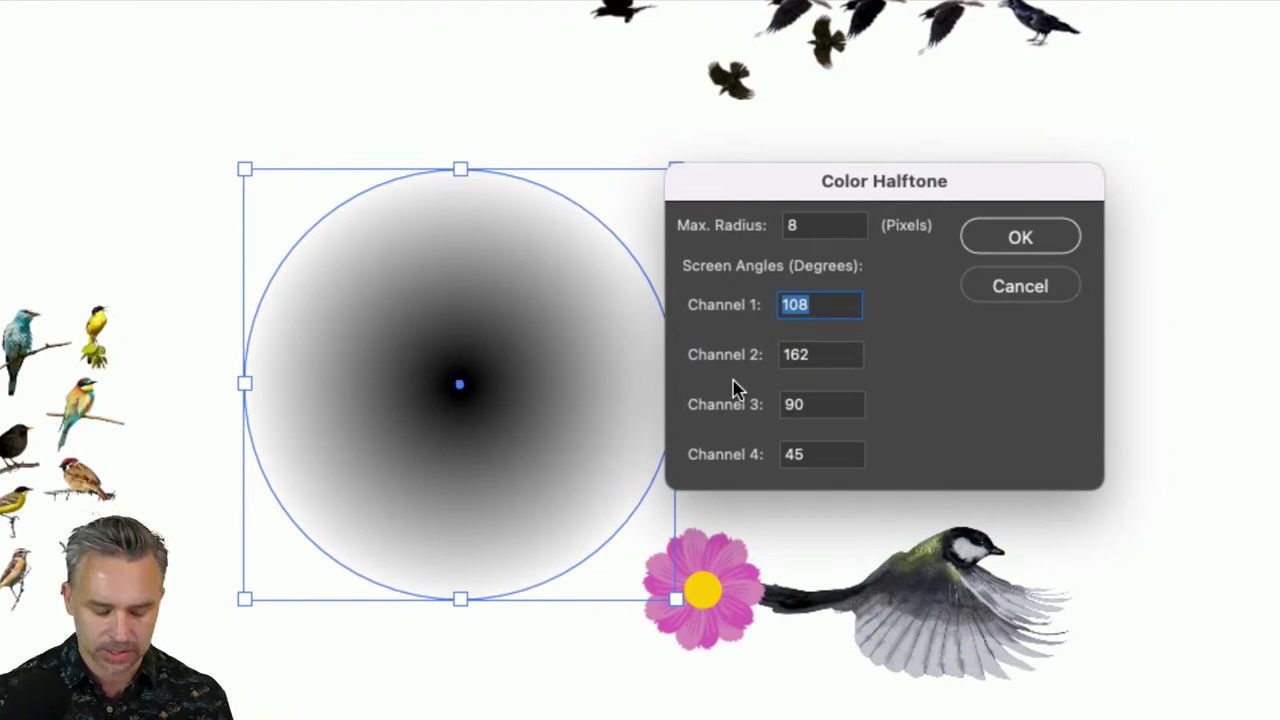
pyautogui.write('90')
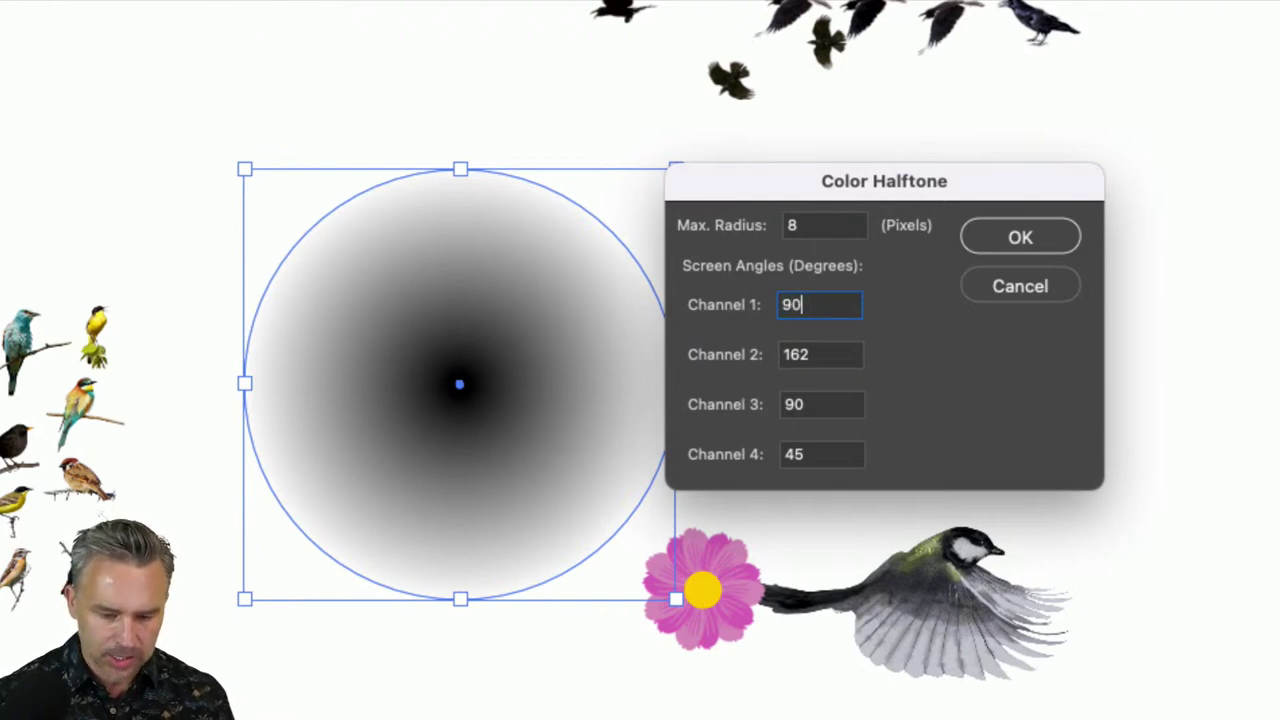
pyautogui.press('Tab')
pyautogui.write('90')
pyautogui.press('Tab')
pyautogui.write('90')
pyautogui.press('Tab')
pyautogui.write('90')
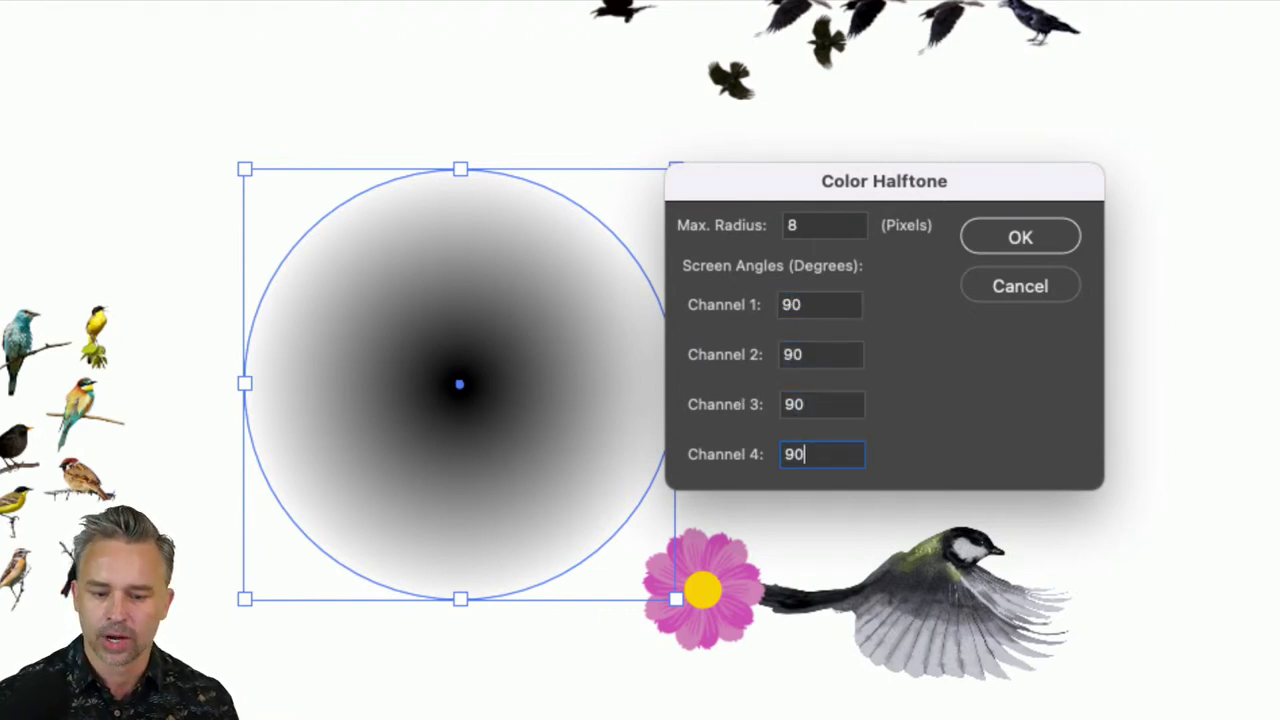
# Step: Set the Color Halftone maximum radius to 20 pixels and apply the effect
pyautogui.press('Tab')
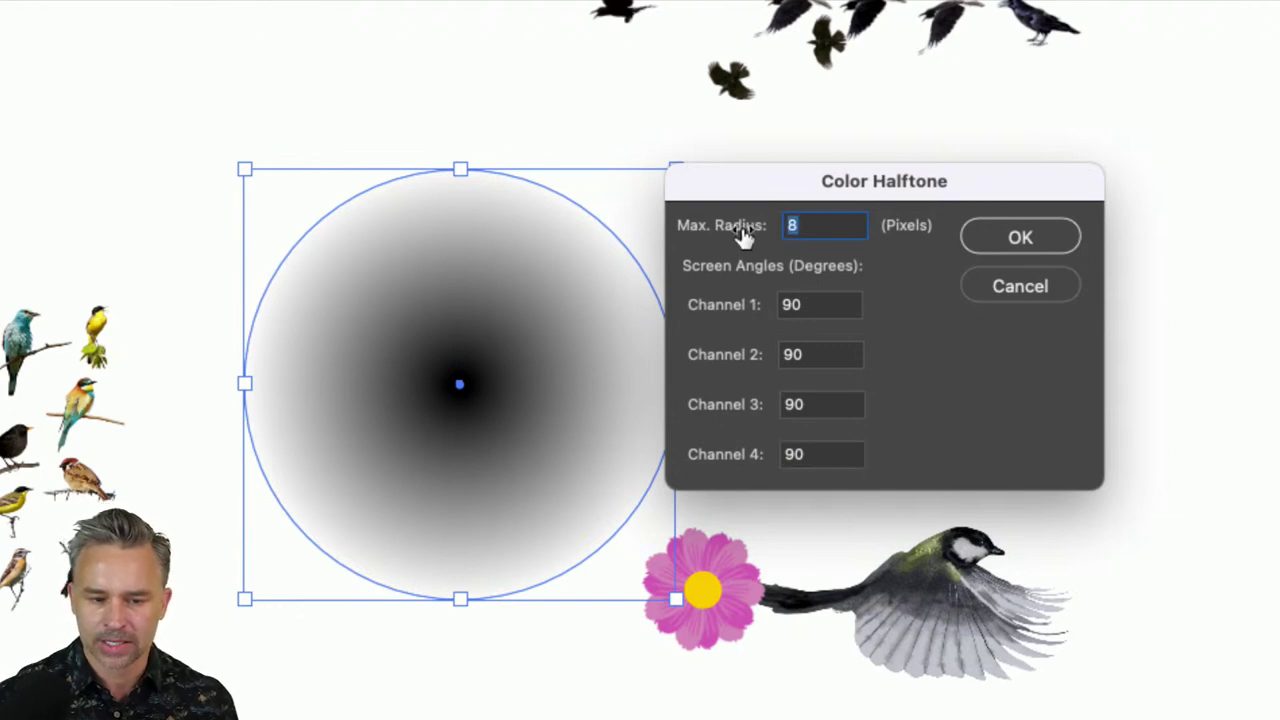
pyautogui.write('20')
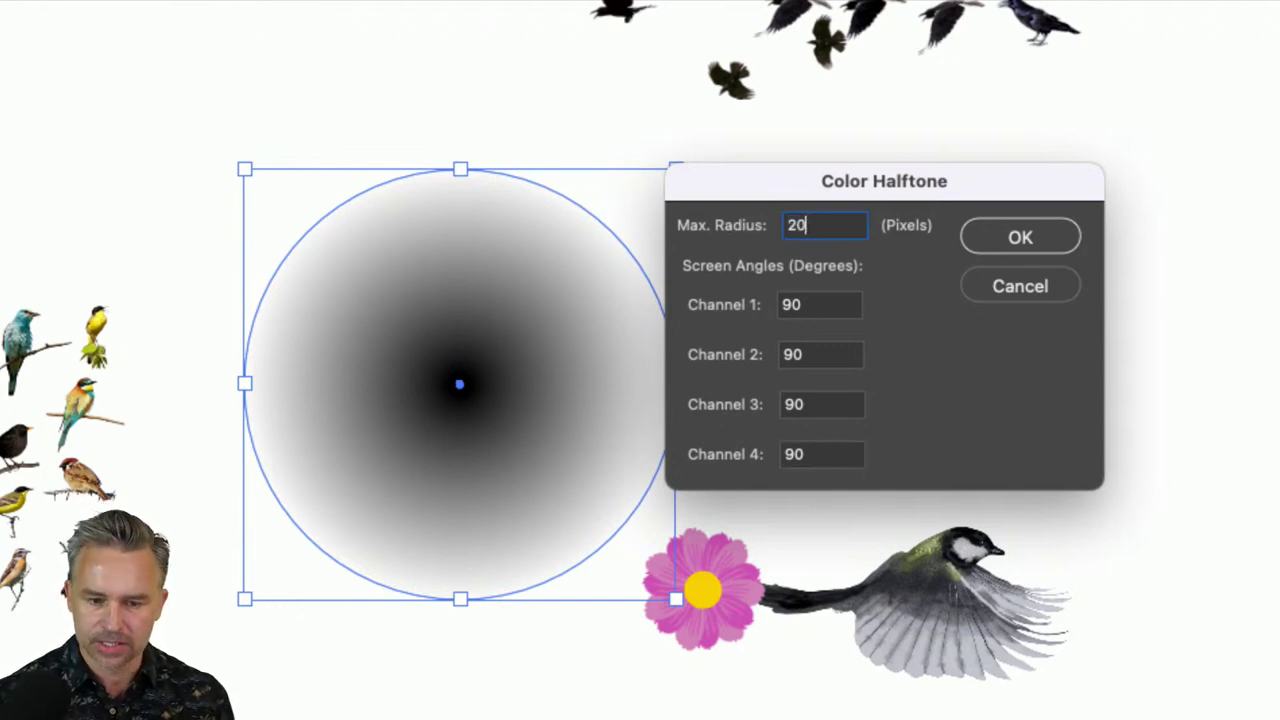
pyautogui.click(1017, 240)
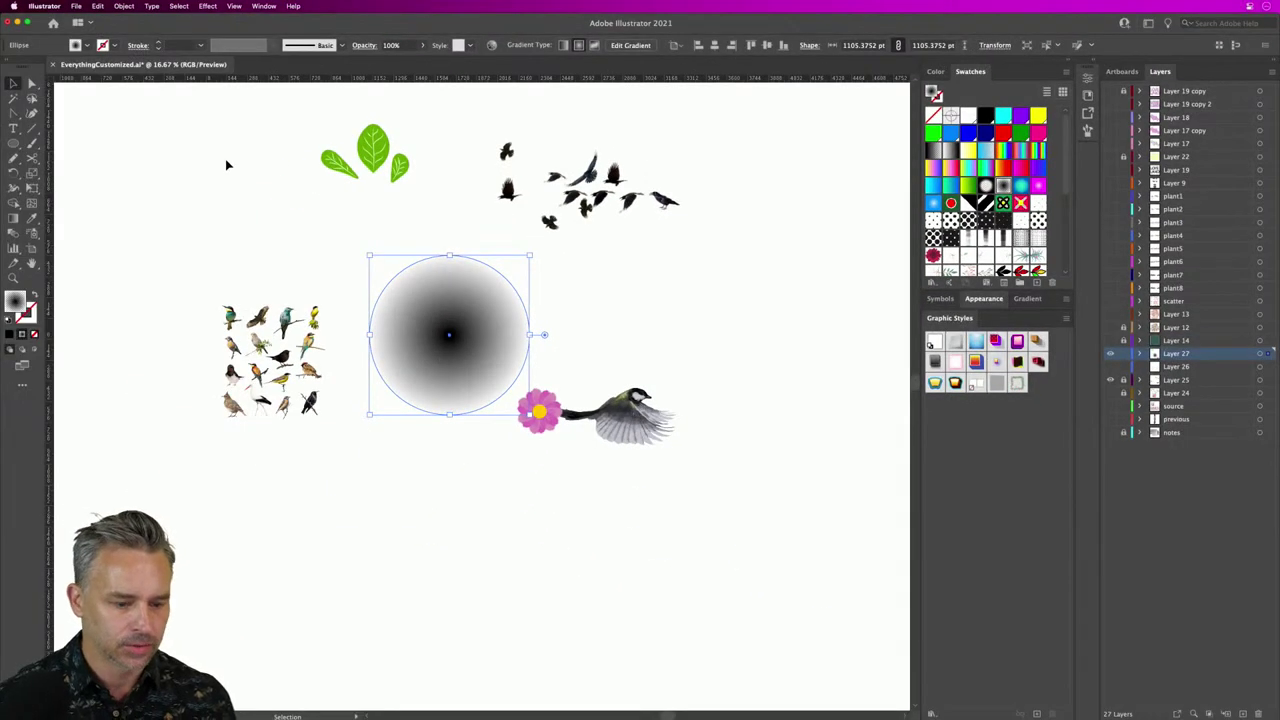
# Step: Reopen the circle's applied Color Halftone effect from its properties and set the maximum radius to 120 pixels
pyautogui.press('a')
pyautogui.press('v')
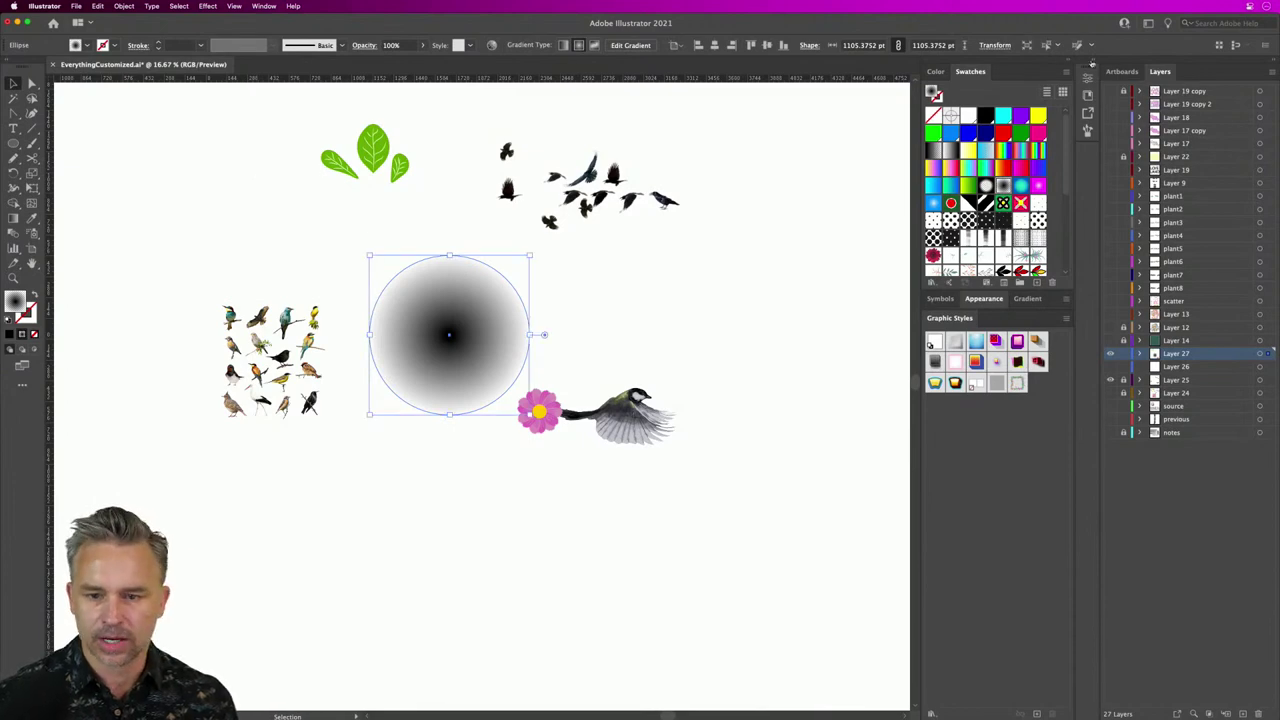
pyautogui.click(1094, 62)
pyautogui.click(867, 72)
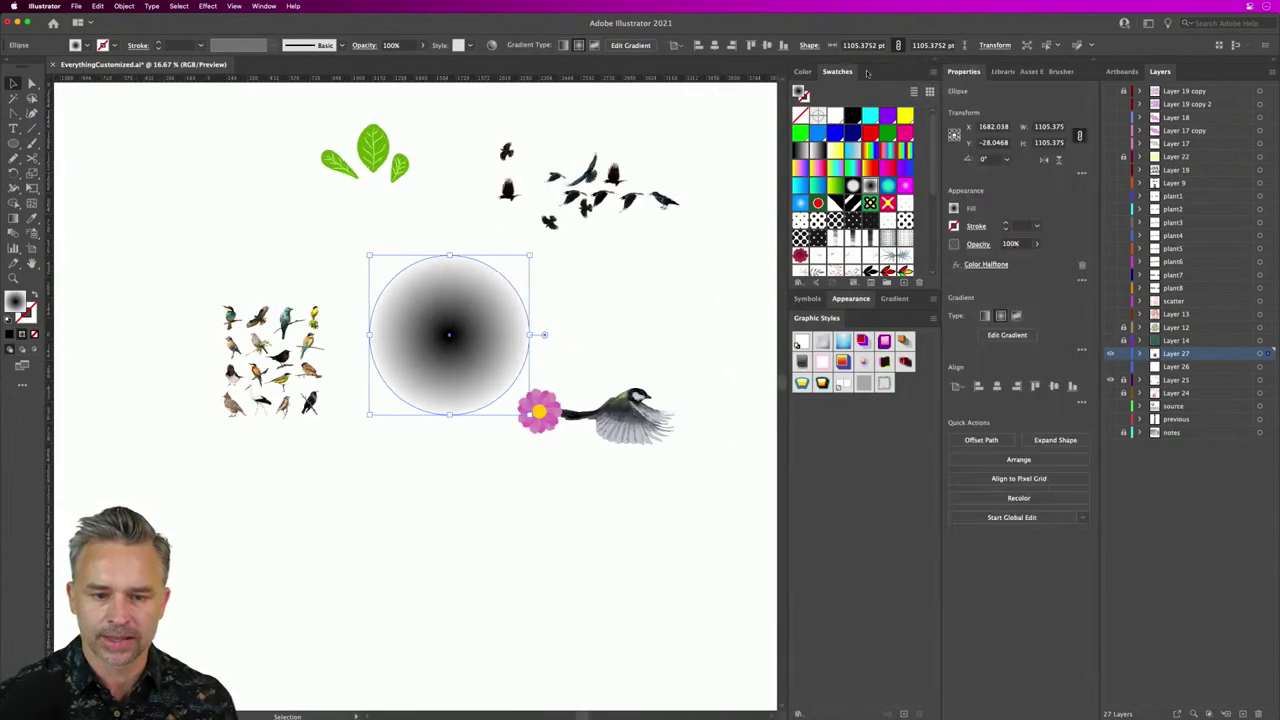
pyautogui.click(935, 64)
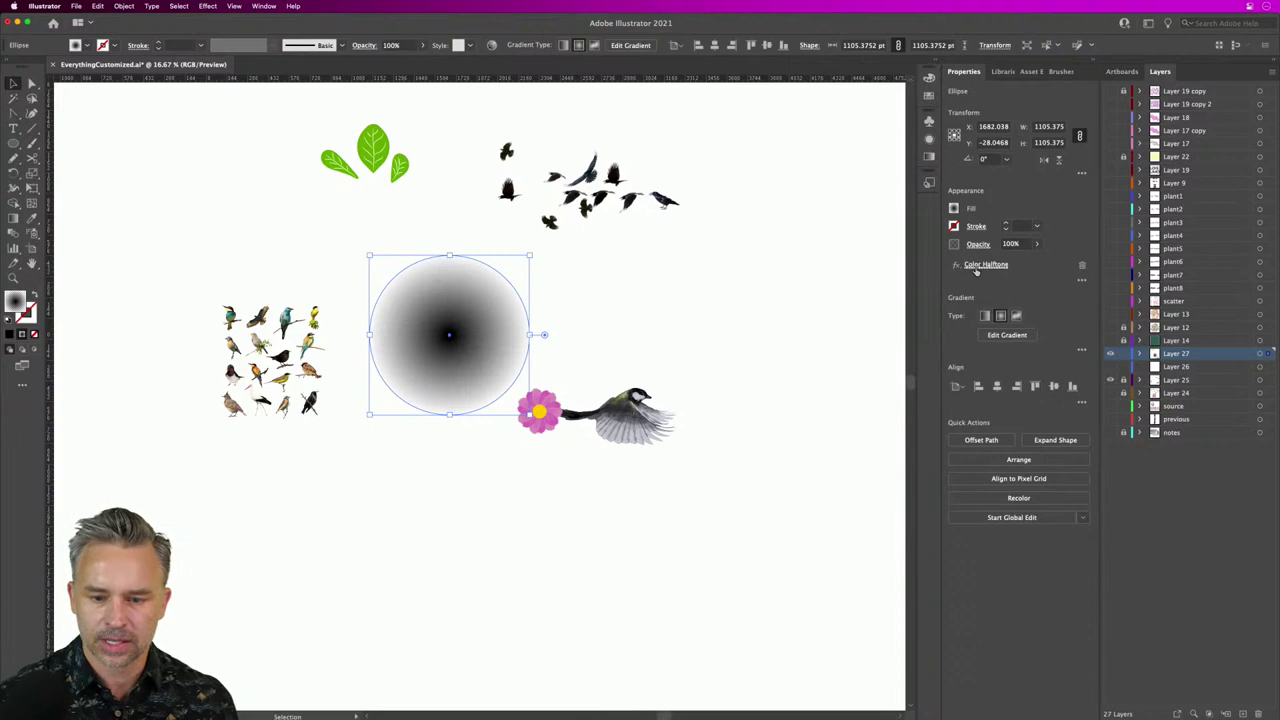
pyautogui.click(986, 264)
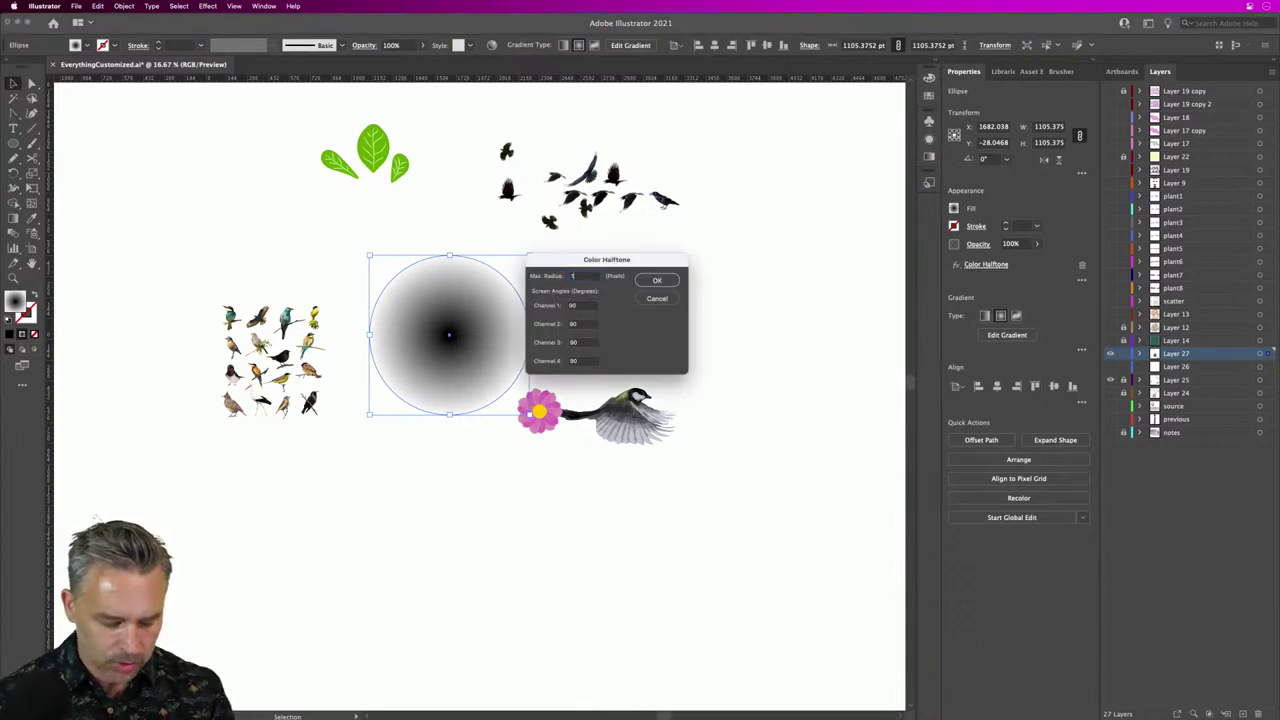
pyautogui.write('120')
pyautogui.press('Return')
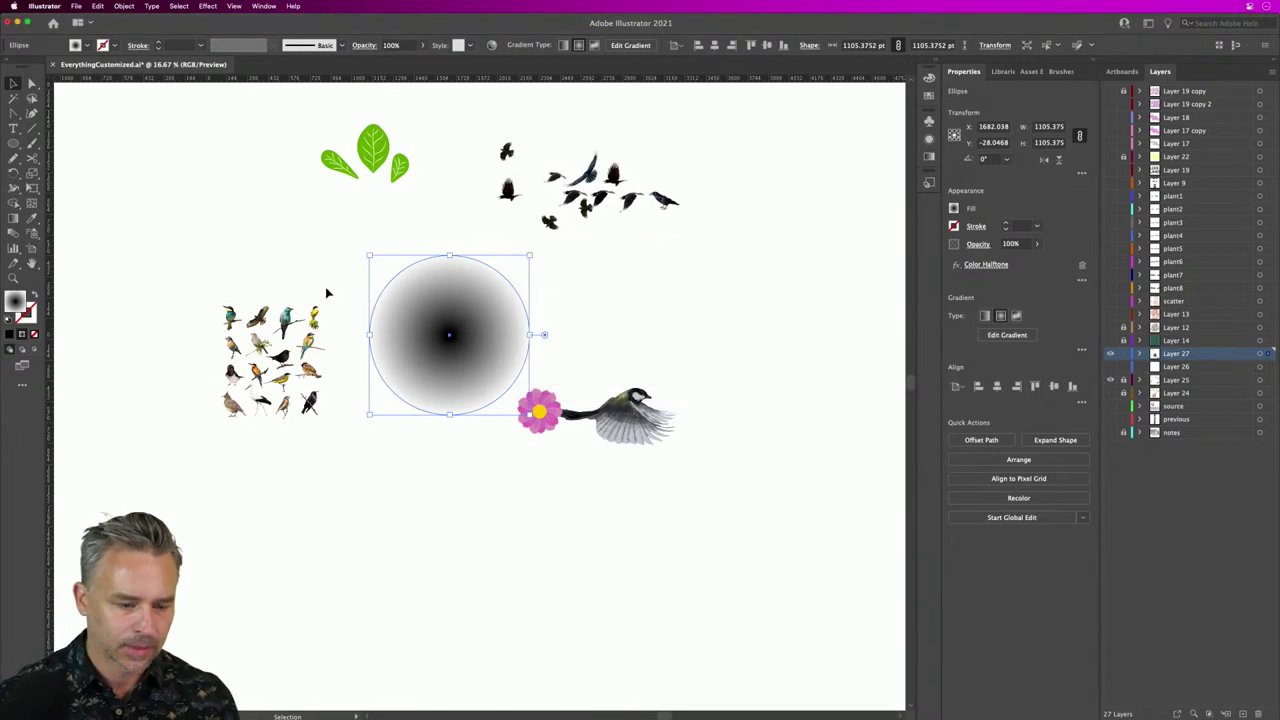
# Step: Examine the large circle up close and as a whole to check how the halftone effect renders
pyautogui.press('super+equal')
pyautogui.press('super+equal')
pyautogui.press('super+equal')
pyautogui.press('super+equal')
pyautogui.press('super+equal')
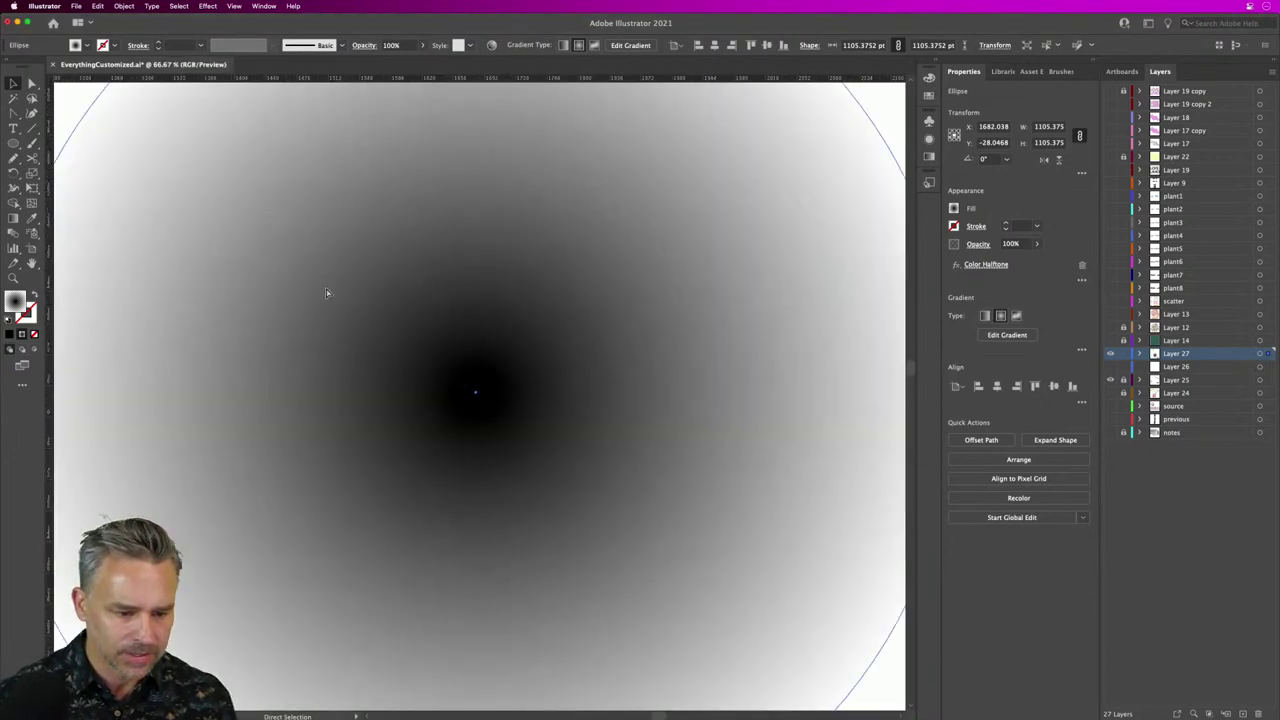
pyautogui.press('super+minus')
pyautogui.press('super+minus')
pyautogui.press('super+minus')
pyautogui.press('super+equal')
pyautogui.press('v')
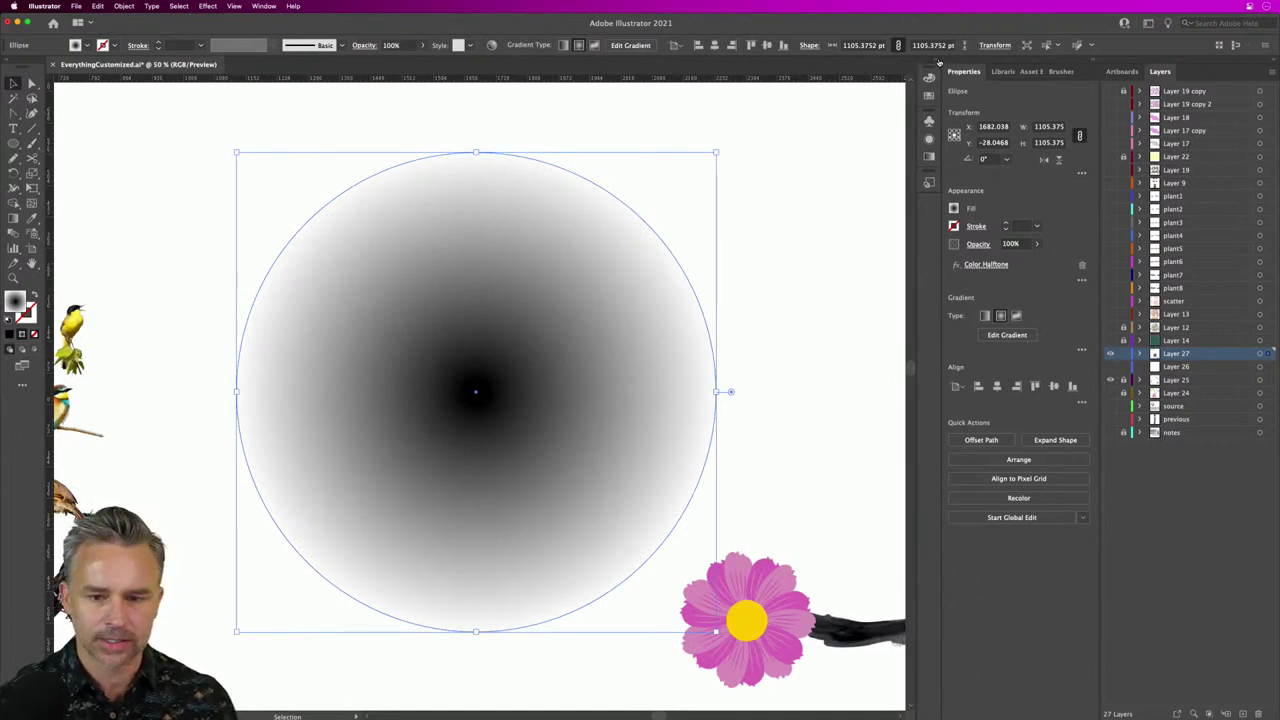
# Step: Set the opacity of the circle gradient's outer white color stop to 100%
pyautogui.click(937, 62)
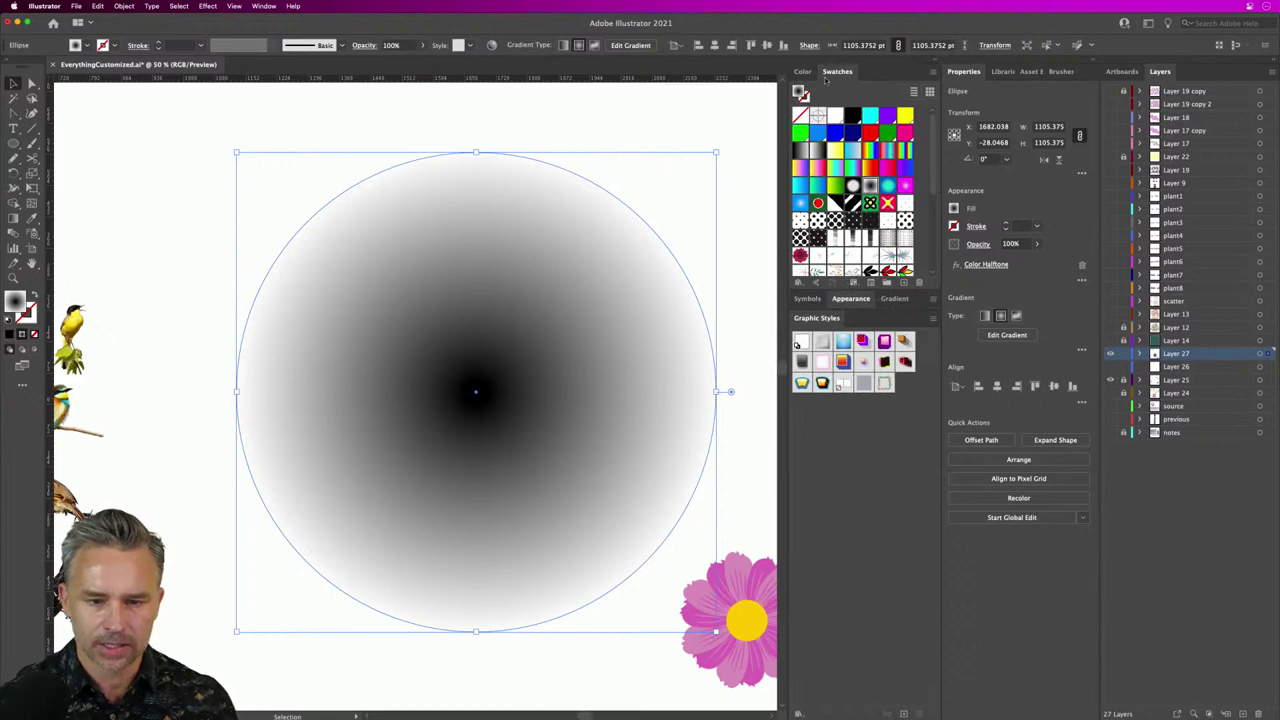
pyautogui.click(897, 300)
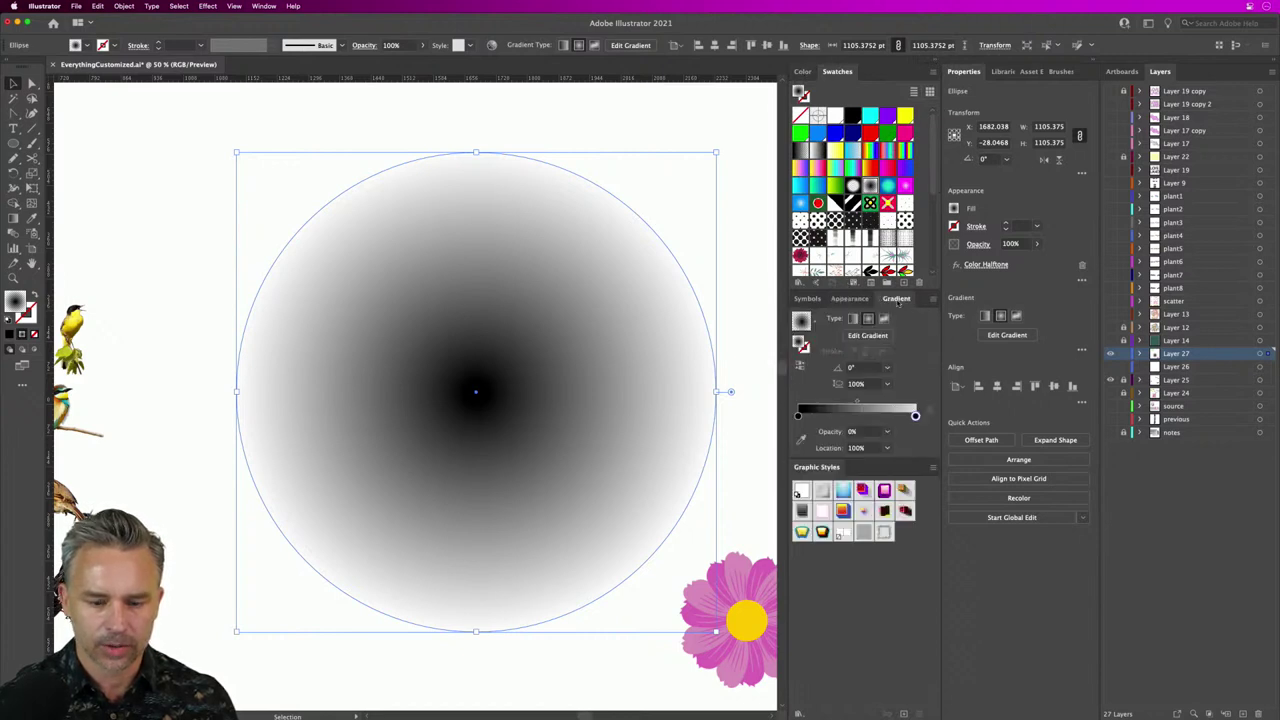
pyautogui.doubleClick(915, 416)
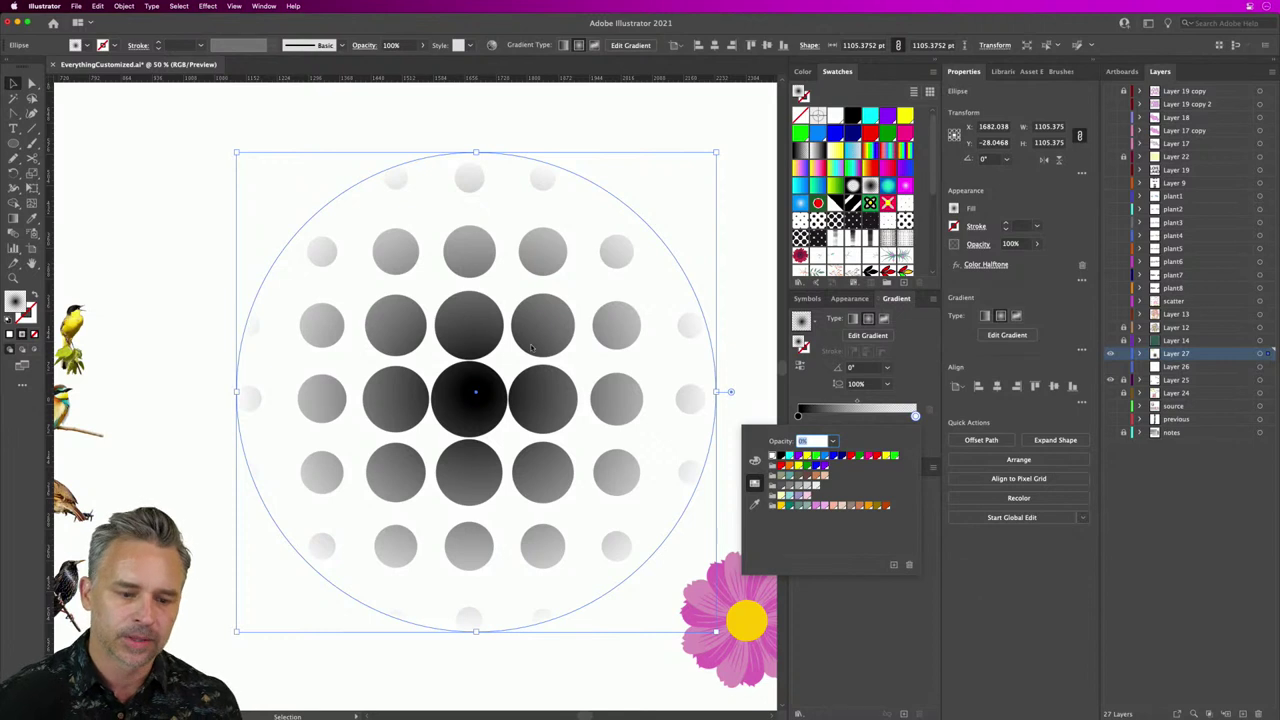
pyautogui.click(924, 380)
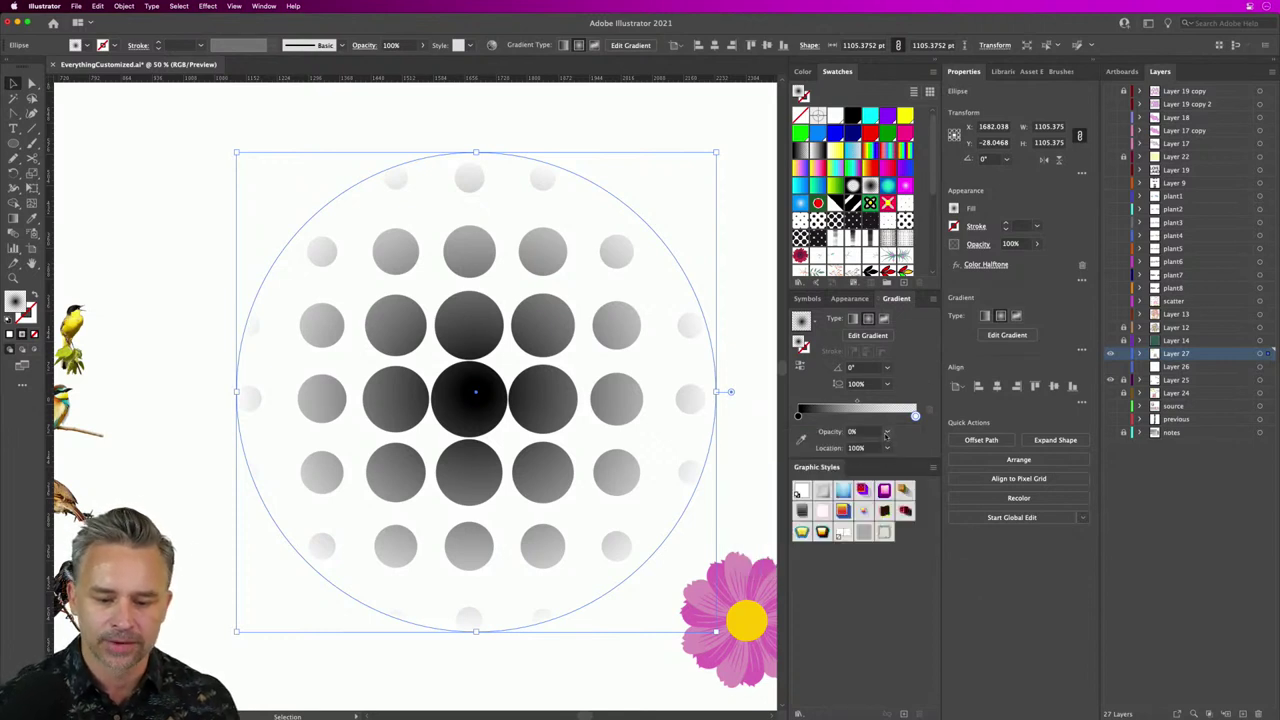
pyautogui.click(886, 433)
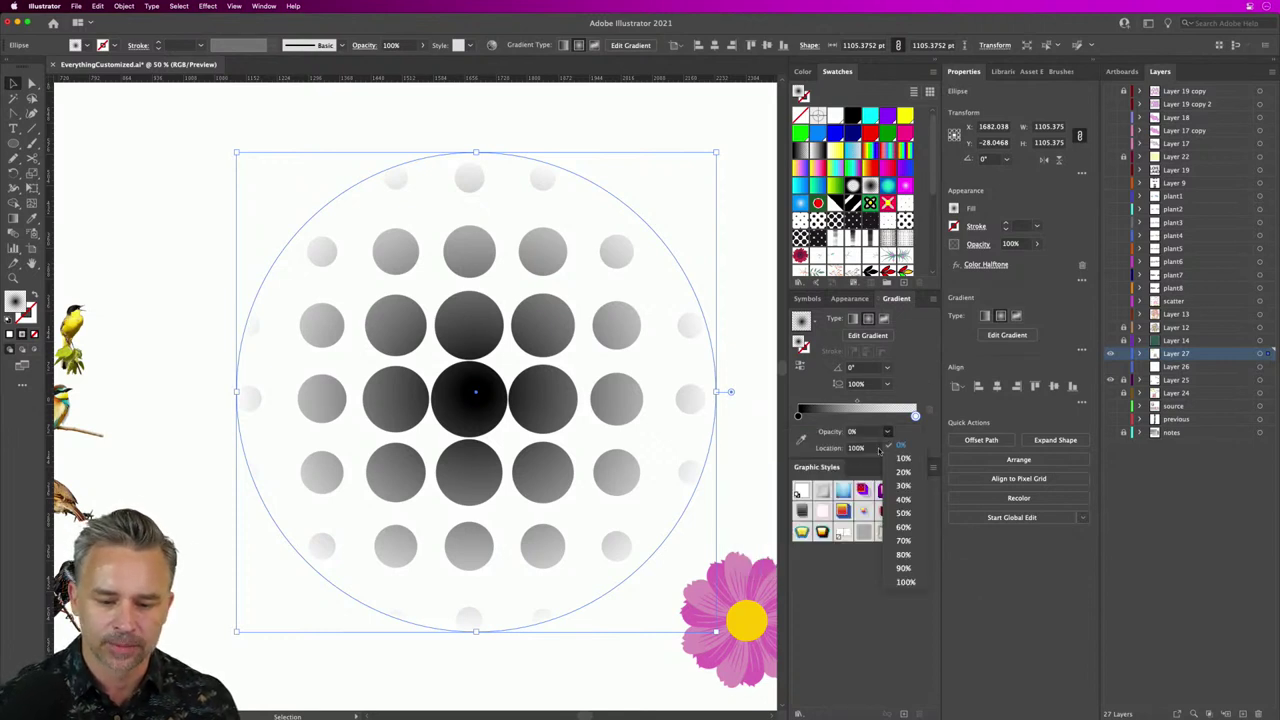
pyautogui.click(903, 582)
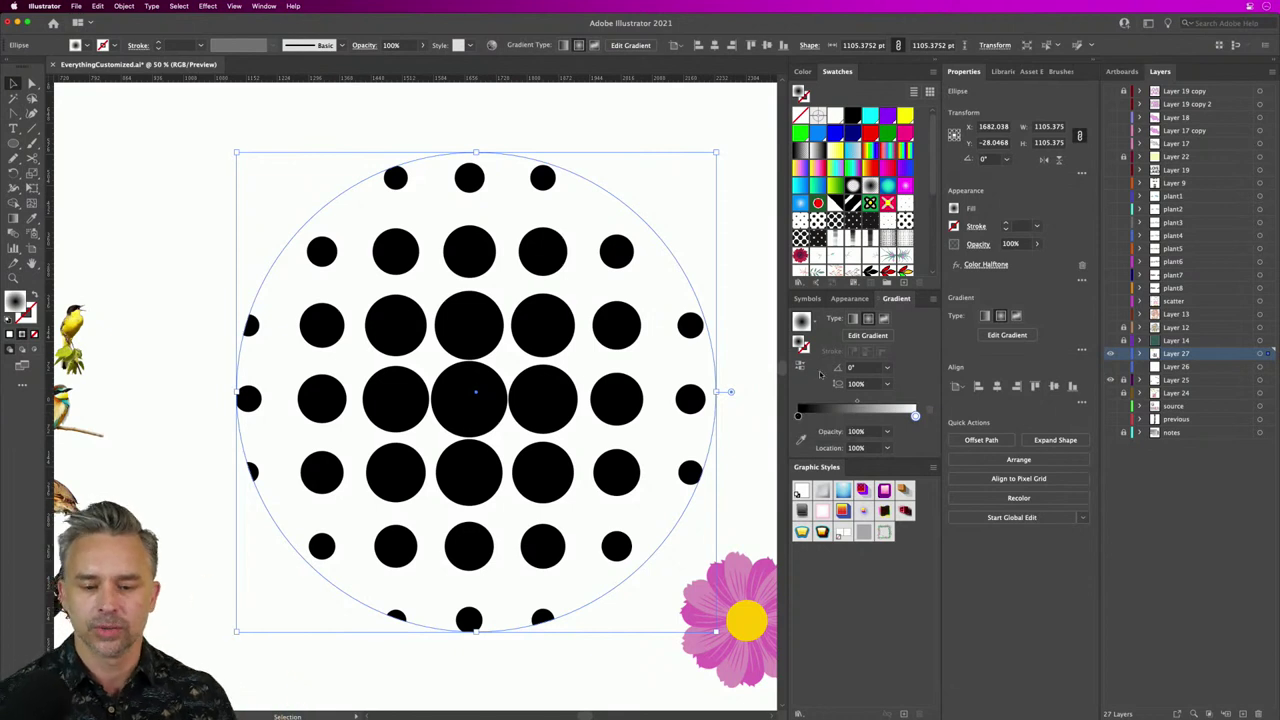
# Step: Reduce the maximum radius of the circle's Color Halftone effect to make the dots smaller and more closely spaced
pyautogui.click(986, 265)
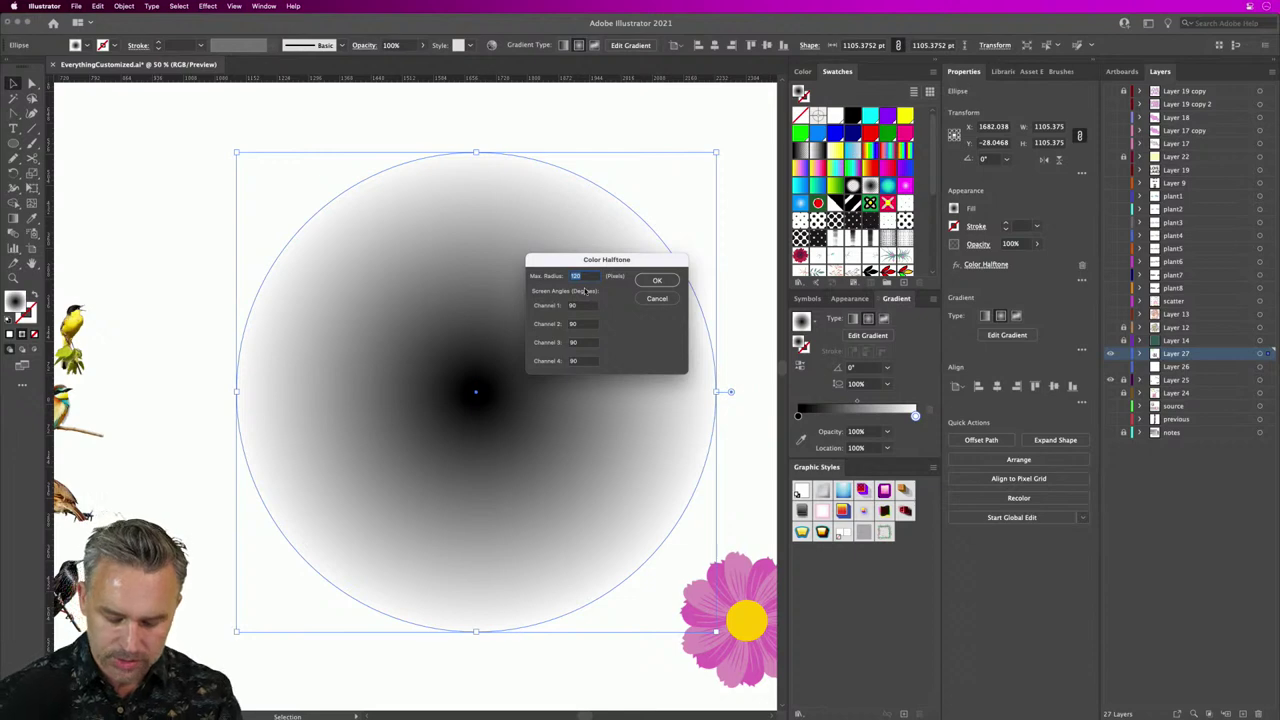
pyautogui.press('Return')
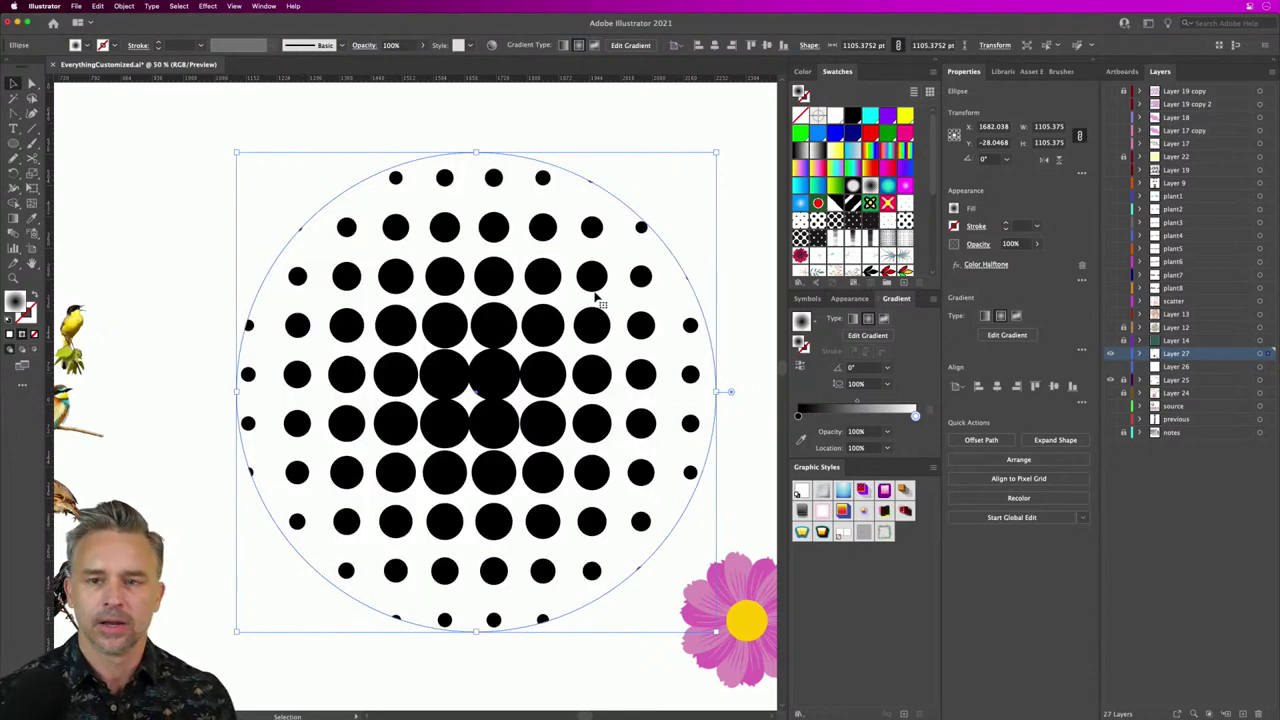
# Step: Move the halftone circle below the bird collection and place a duplicate of it beneath the flower
pyautogui.moveTo(491, 323); pyautogui.dragTo(340, 265)
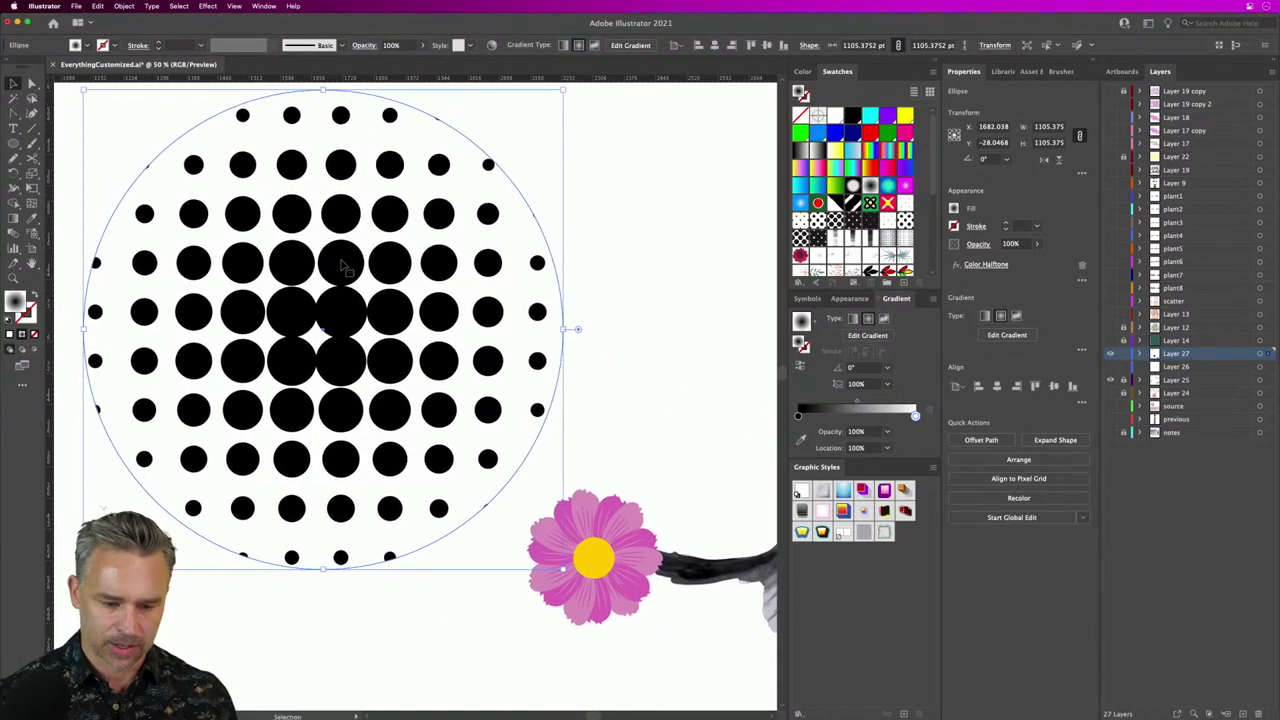
pyautogui.scroll(-5, 340, 265)
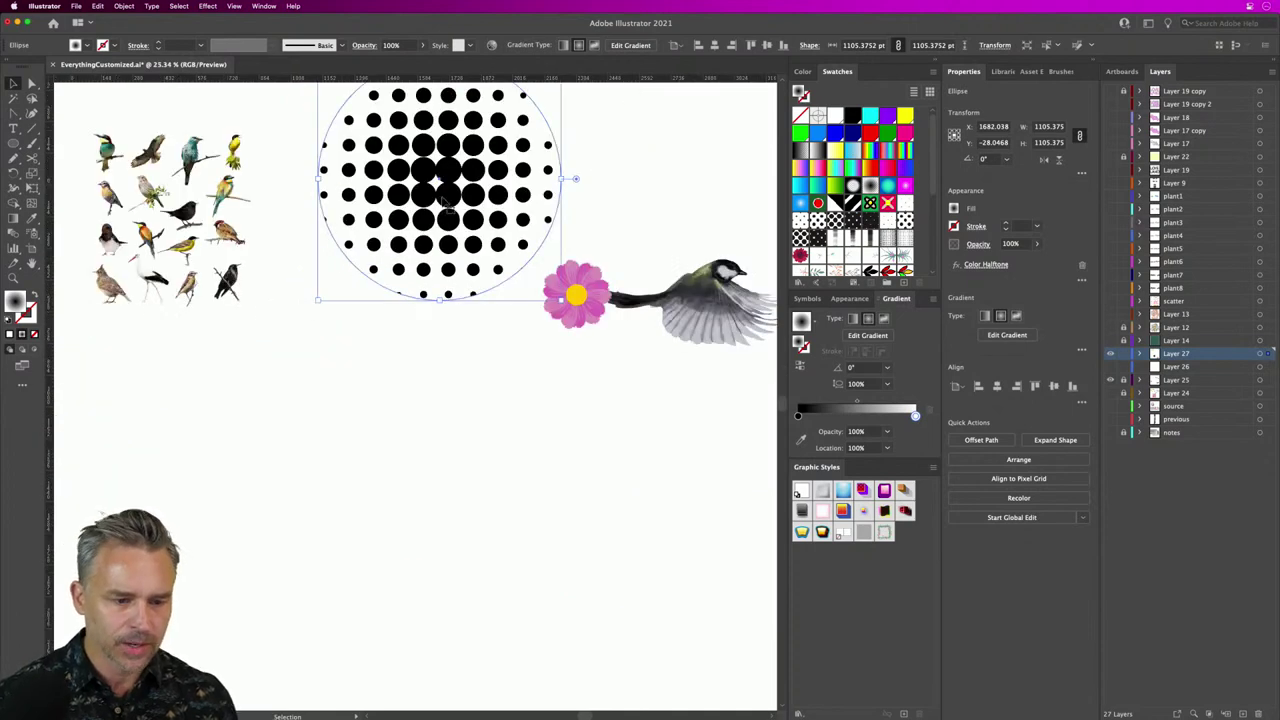
pyautogui.moveTo(442, 198); pyautogui.dragTo(526, 563)
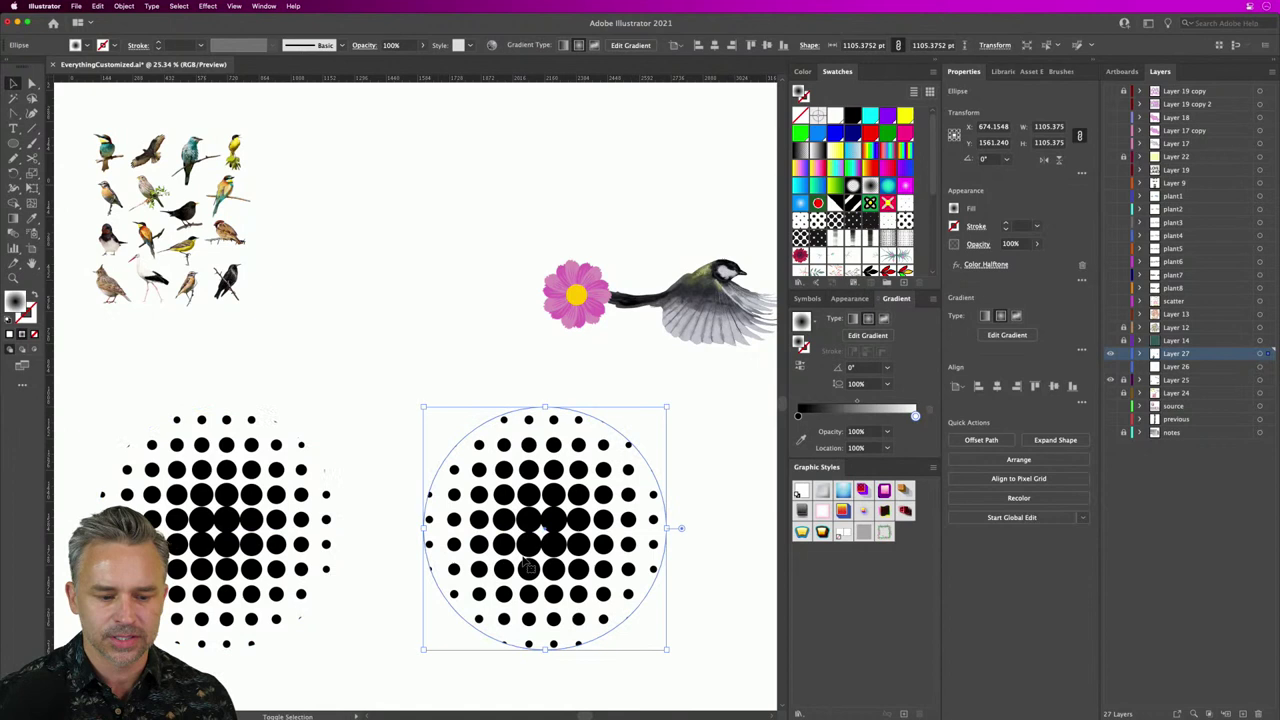
# Step: Rasterize the duplicated halftone circle in RGB at High (300 ppi) with a white background
pyautogui.click(208, 6)
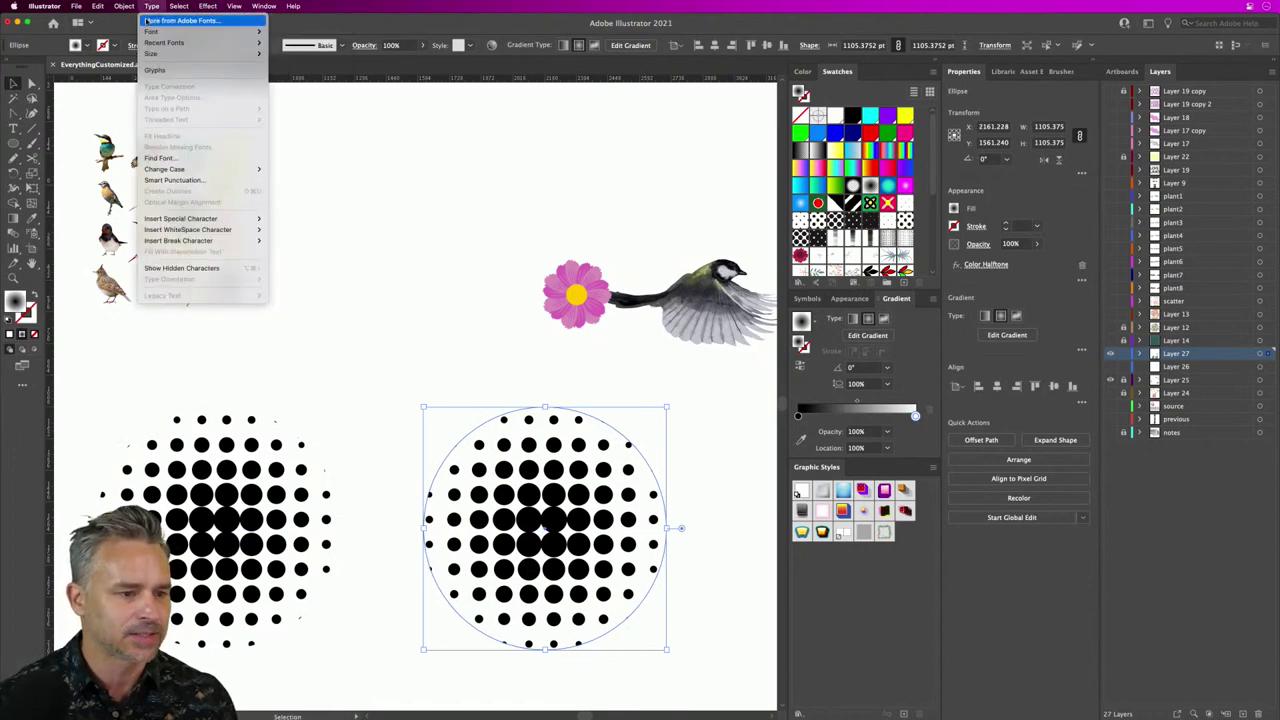
pyautogui.moveTo(173, 6)
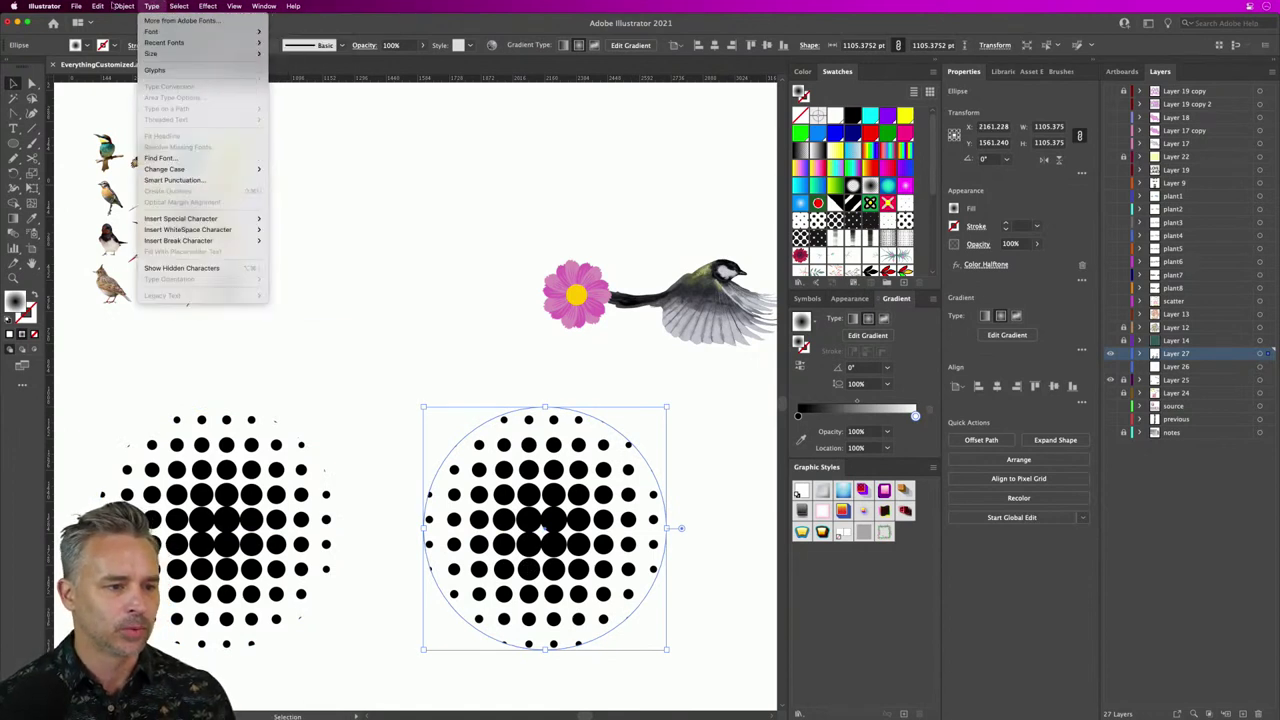
pyautogui.moveTo(126, 6)
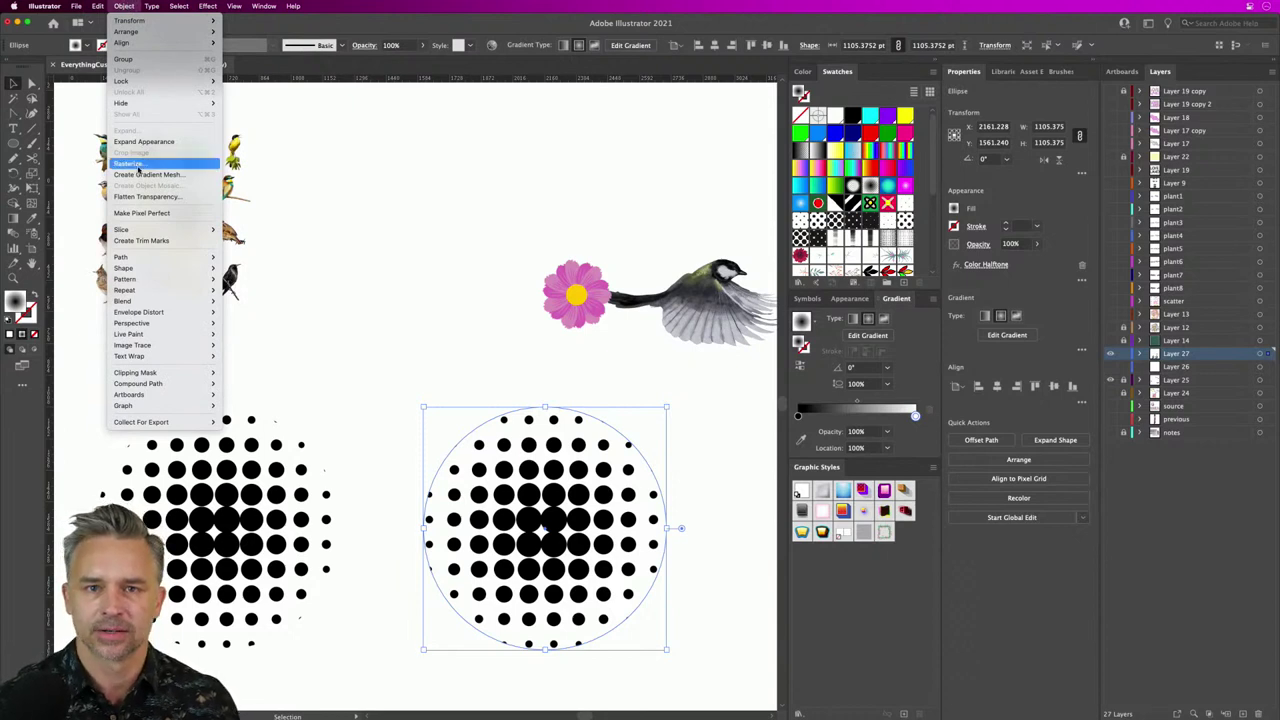
pyautogui.click(125, 165)
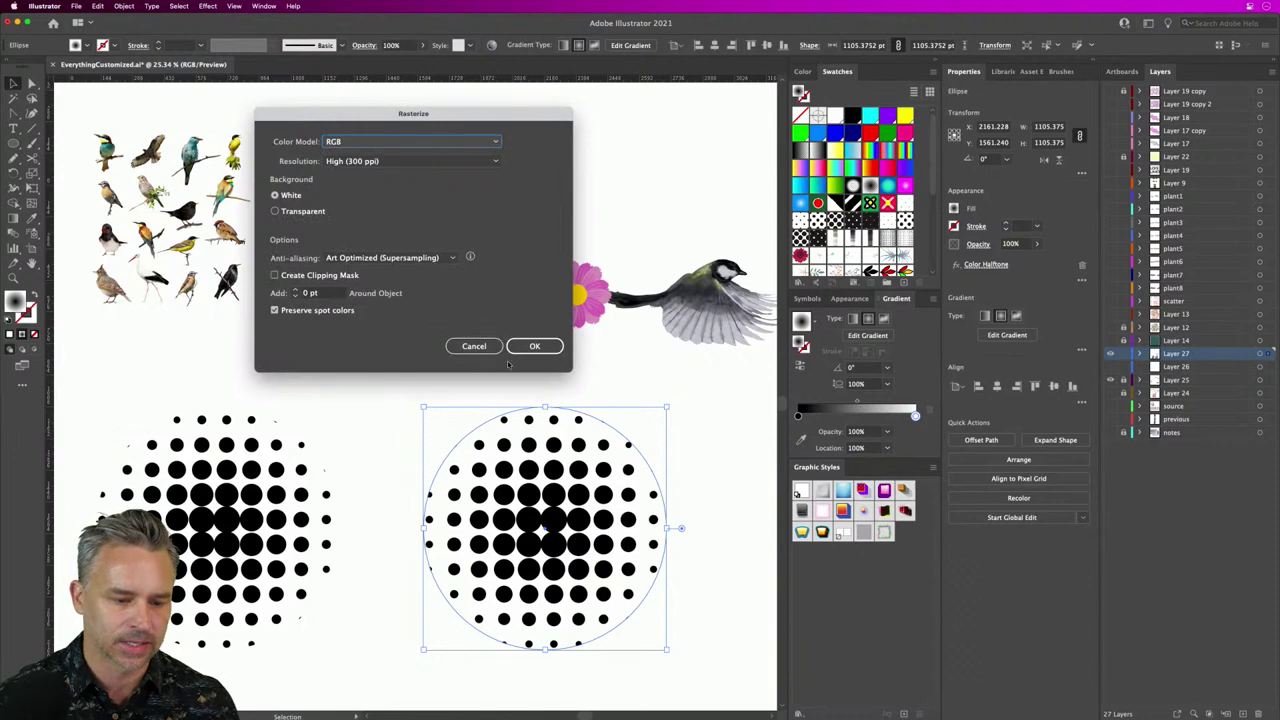
pyautogui.click(516, 348)
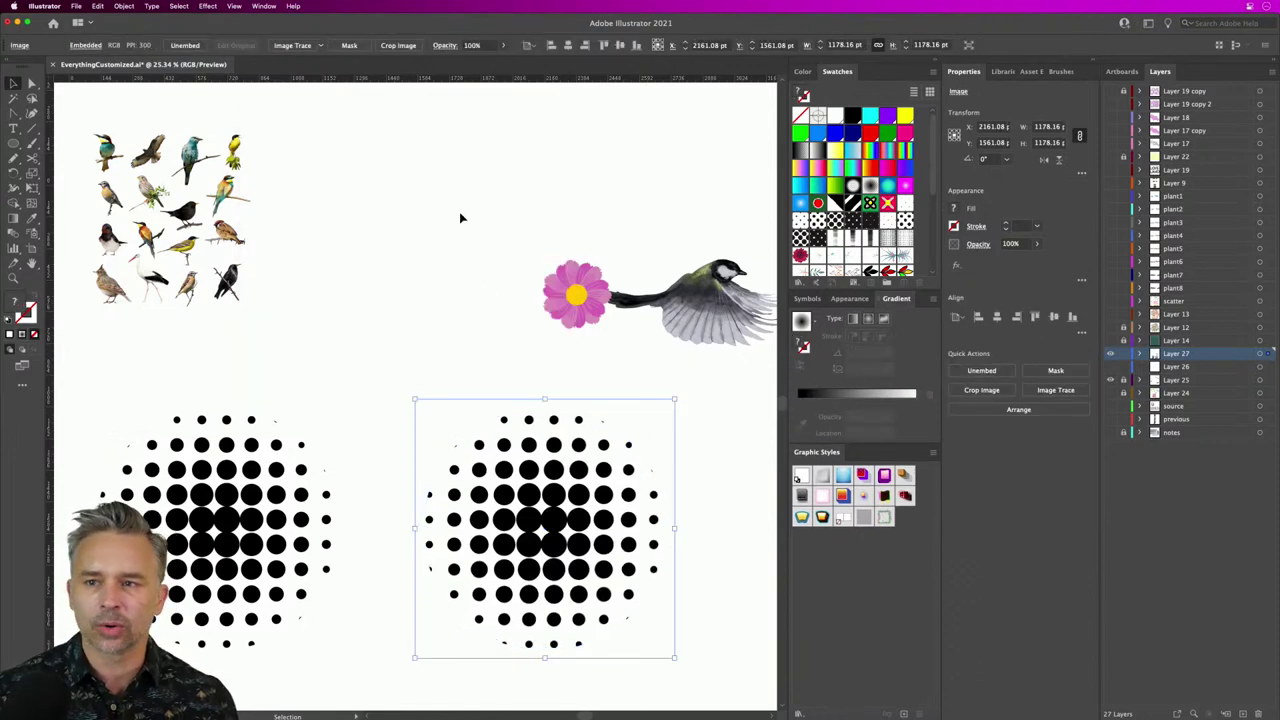
# Step: Image-trace the rasterized halftone circle with the Black and White Logo preset and expand the tracing into a group of vector dots
pyautogui.scroll(3, 405, 372)
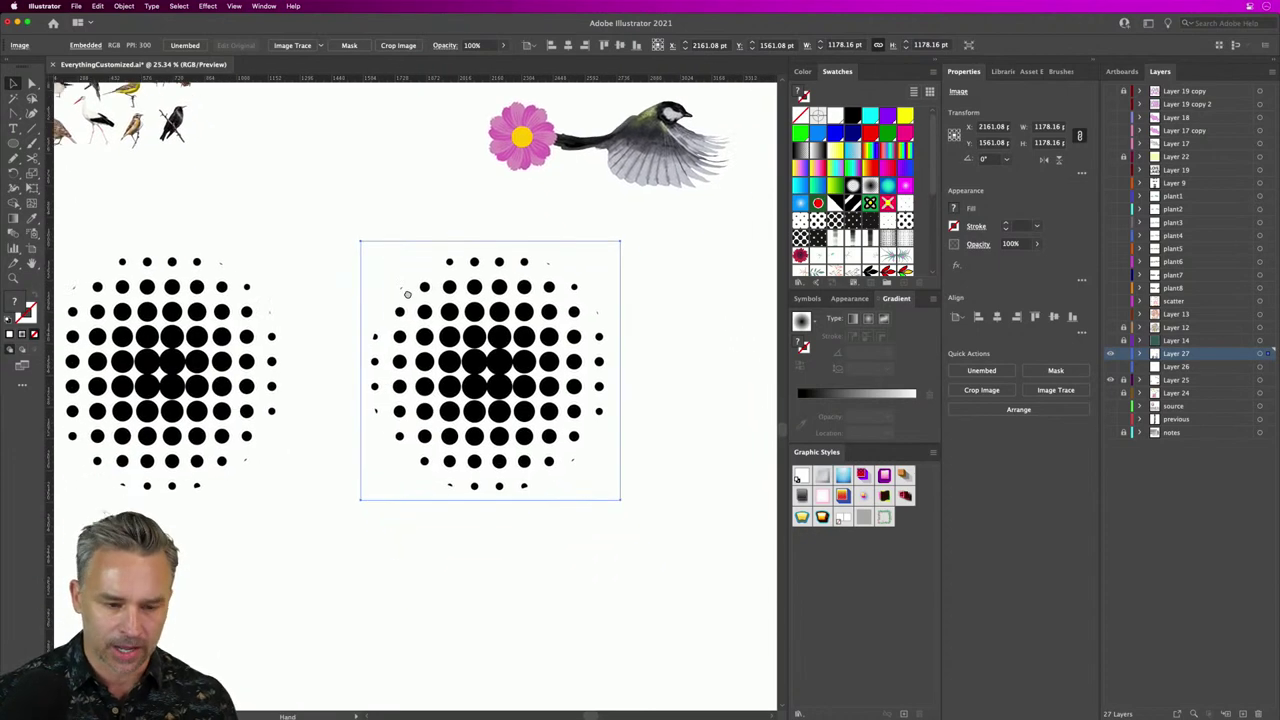
pyautogui.press('v')
pyautogui.hscroll(-3, 414, 298)
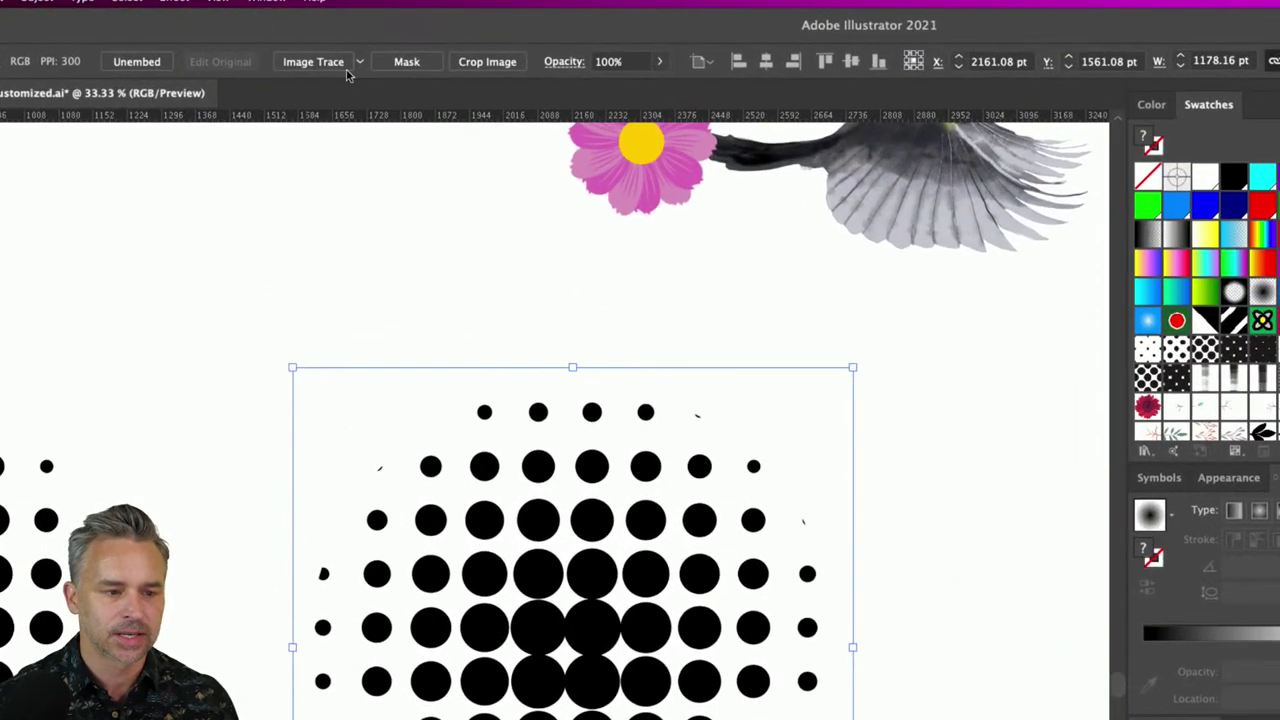
pyautogui.click(360, 62)
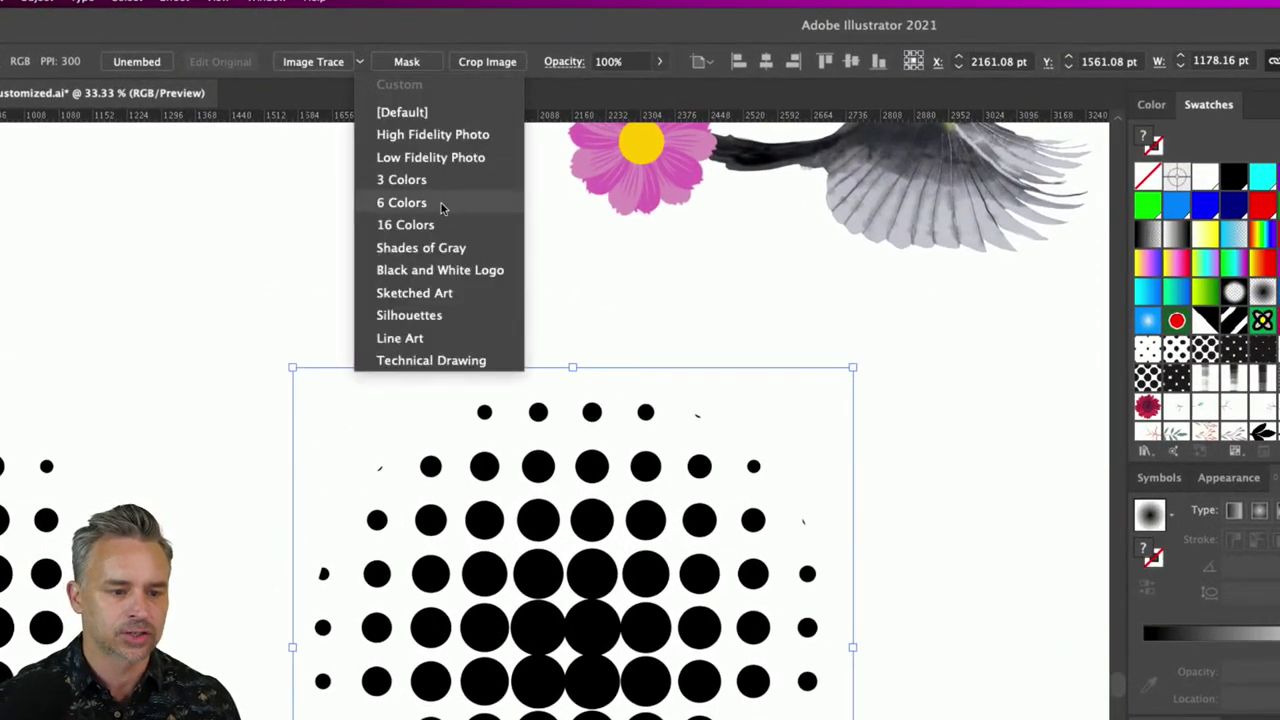
pyautogui.click(446, 270)
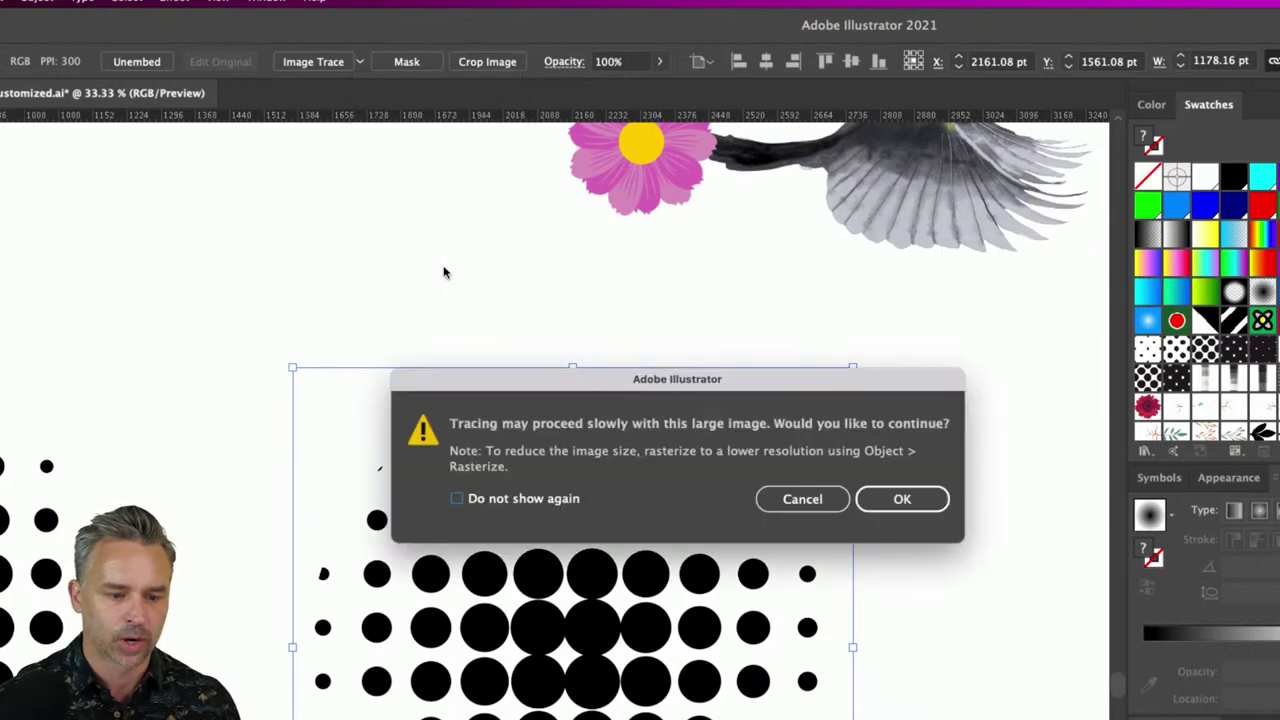
pyautogui.click(654, 323)
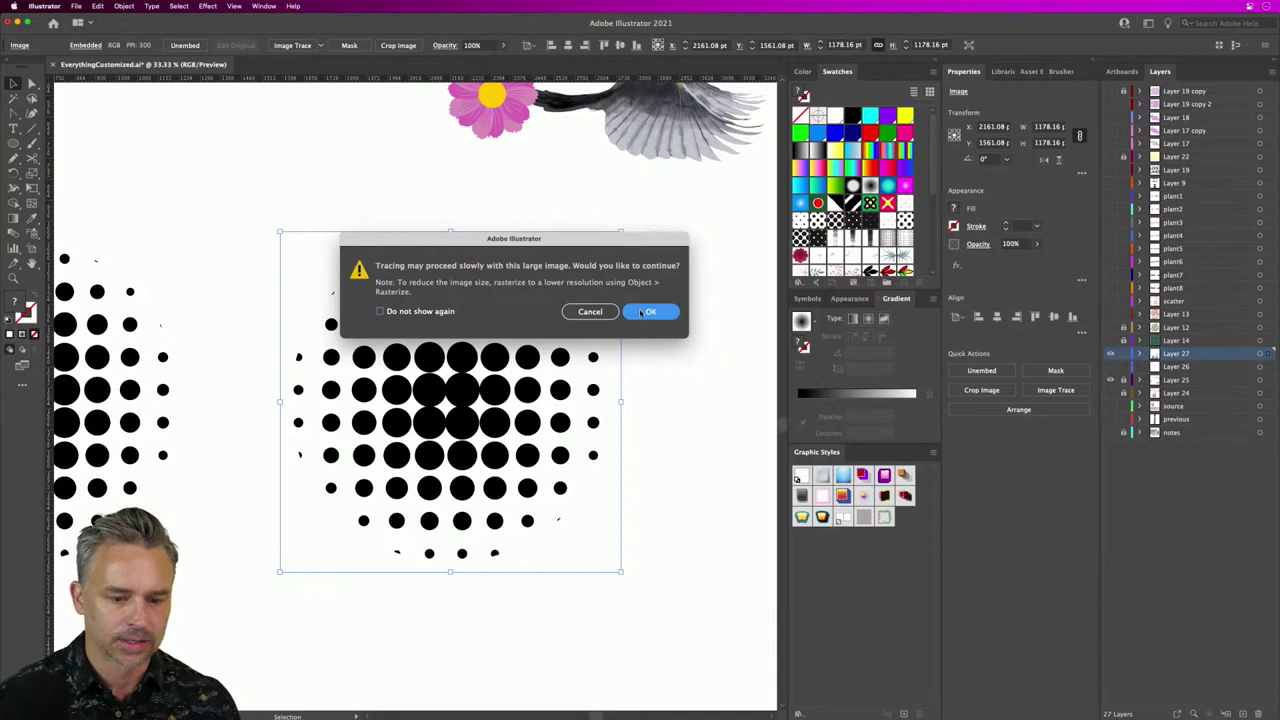
pyautogui.press('Return')
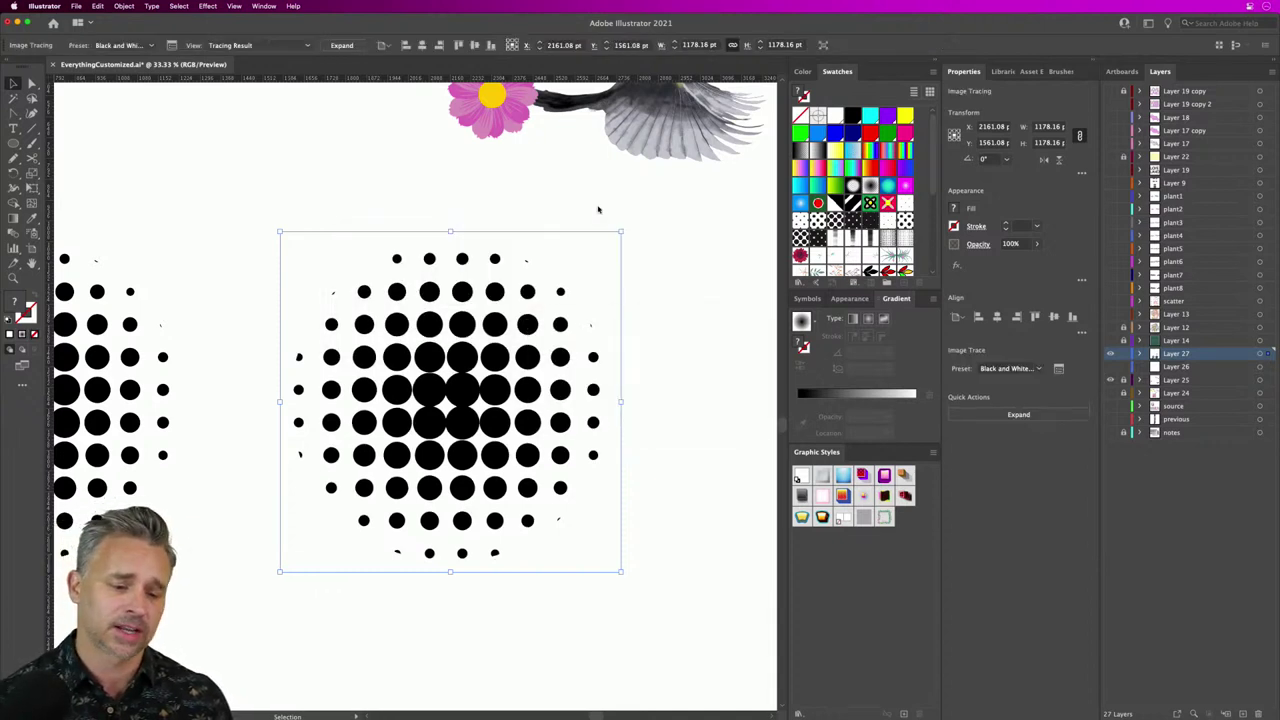
pyautogui.click(336, 214)
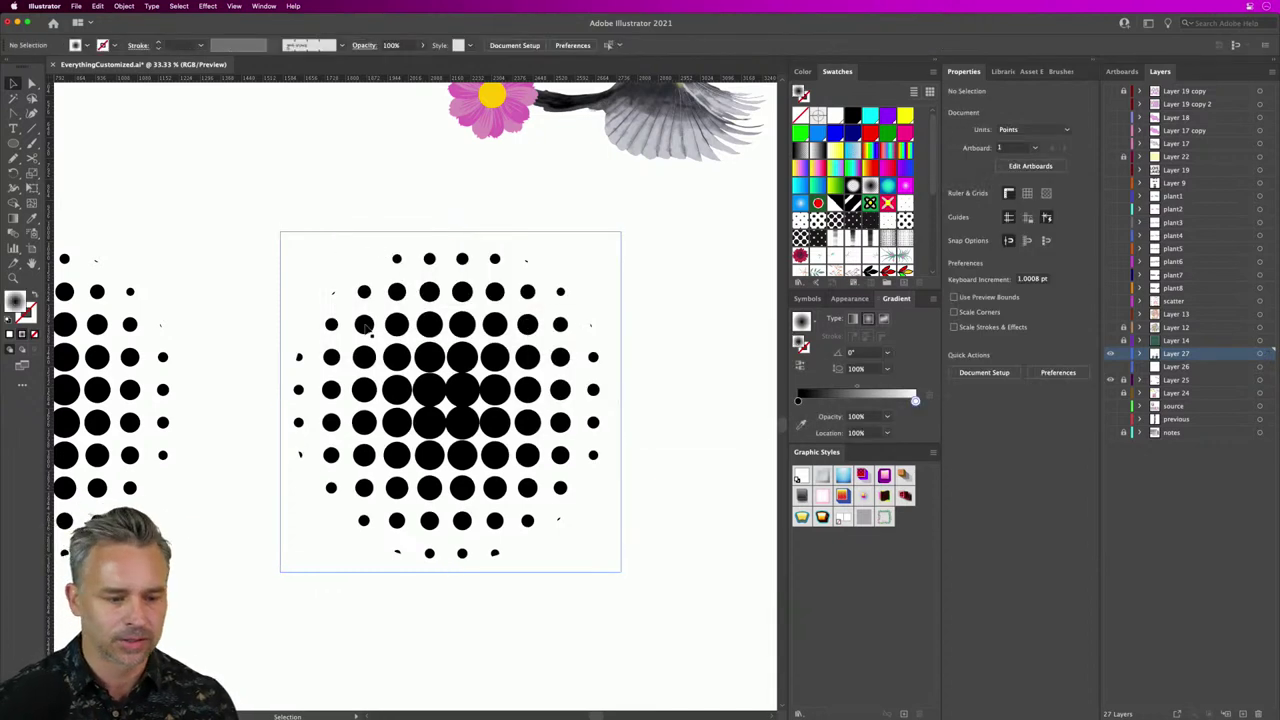
pyautogui.moveTo(349, 348)
pyautogui.mouseDown()
pyautogui.moveTo(393, 316)
pyautogui.moveTo(391, 350)
pyautogui.moveTo(470, 240)
pyautogui.moveTo(434, 389)
pyautogui.moveTo(459, 301)
pyautogui.moveTo(448, 441)
pyautogui.moveTo(452, 431)
pyautogui.mouseUp()
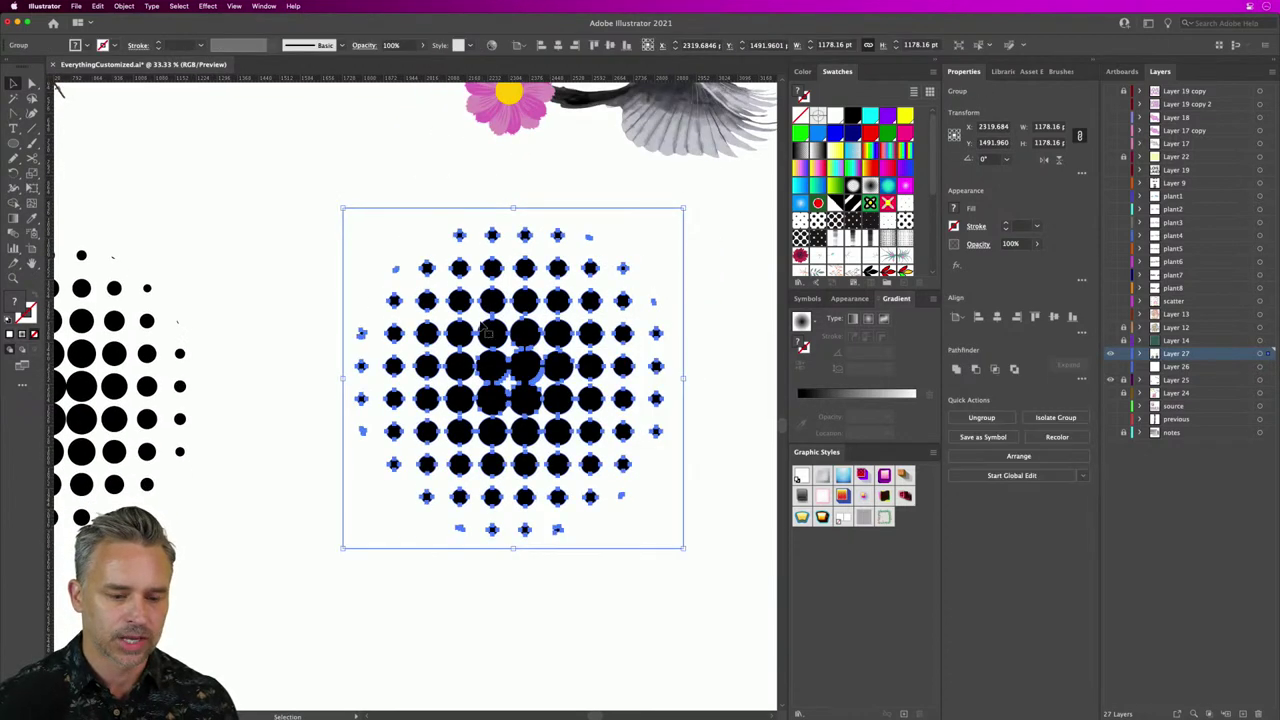
# Step: Ungroup the halftone artwork and pull its white background shape away from the black dots
pyautogui.rightClick(469, 316)
pyautogui.click(489, 406)
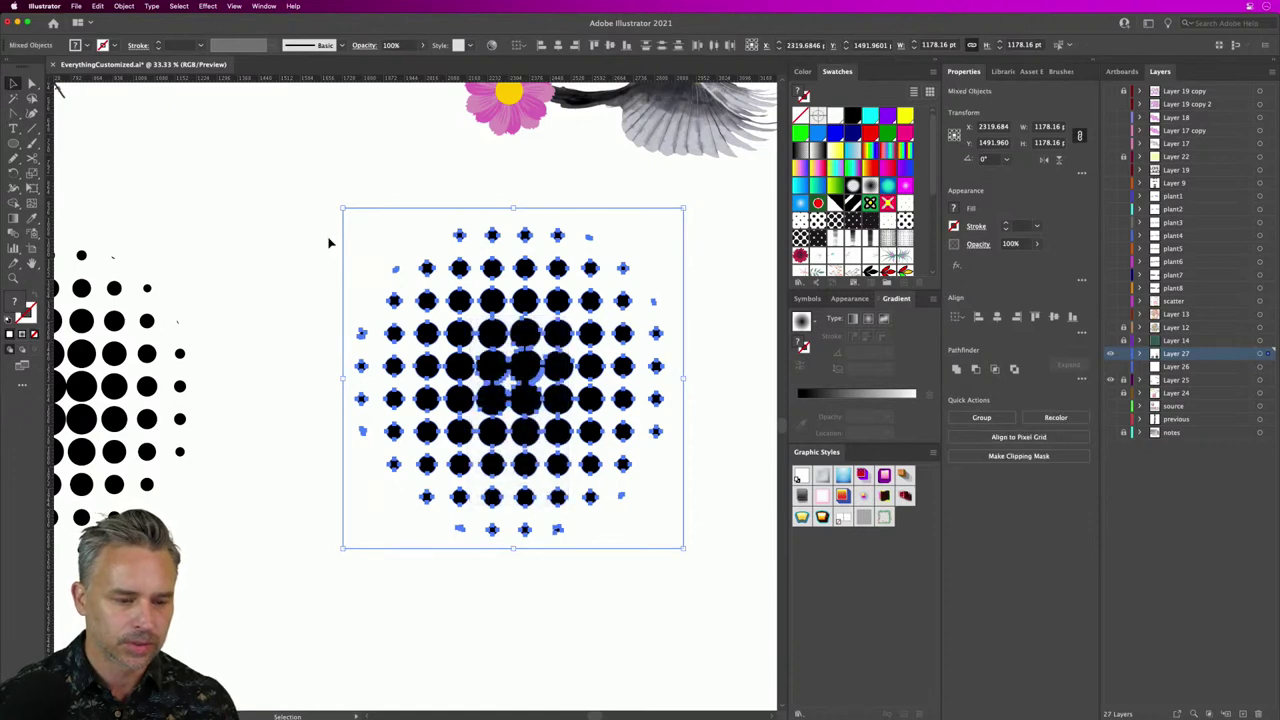
pyautogui.press('super+8')
pyautogui.moveTo(366, 234); pyautogui.dragTo(222, 220)
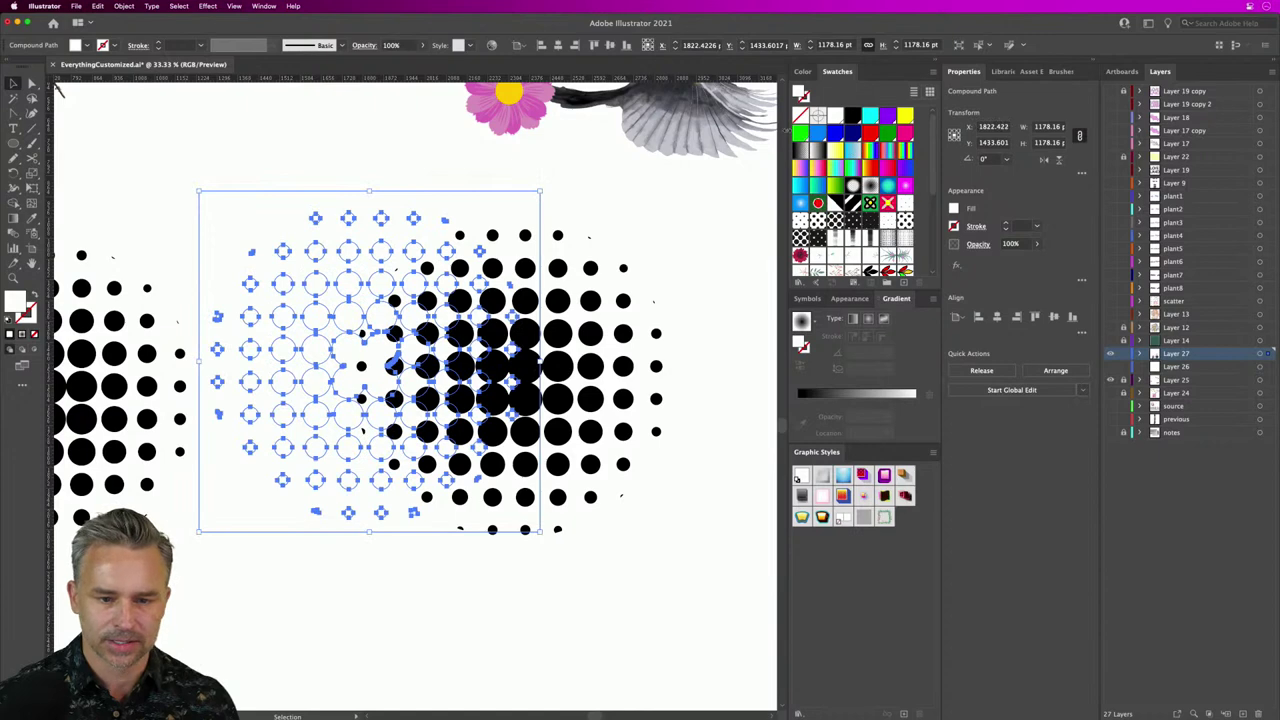
# Step: Fill the detached background shape with bright green and delete it
pyautogui.click(801, 133)
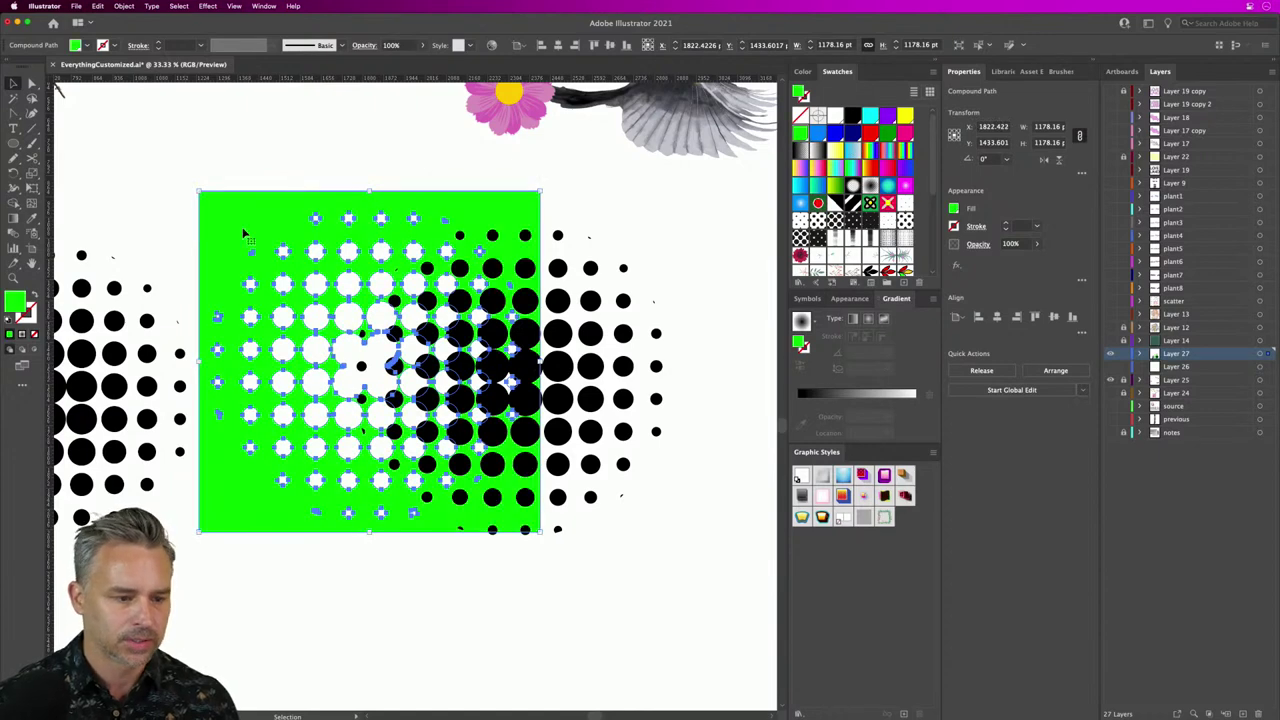
pyautogui.moveTo(248, 236); pyautogui.dragTo(260, 533)
pyautogui.press('Delete')
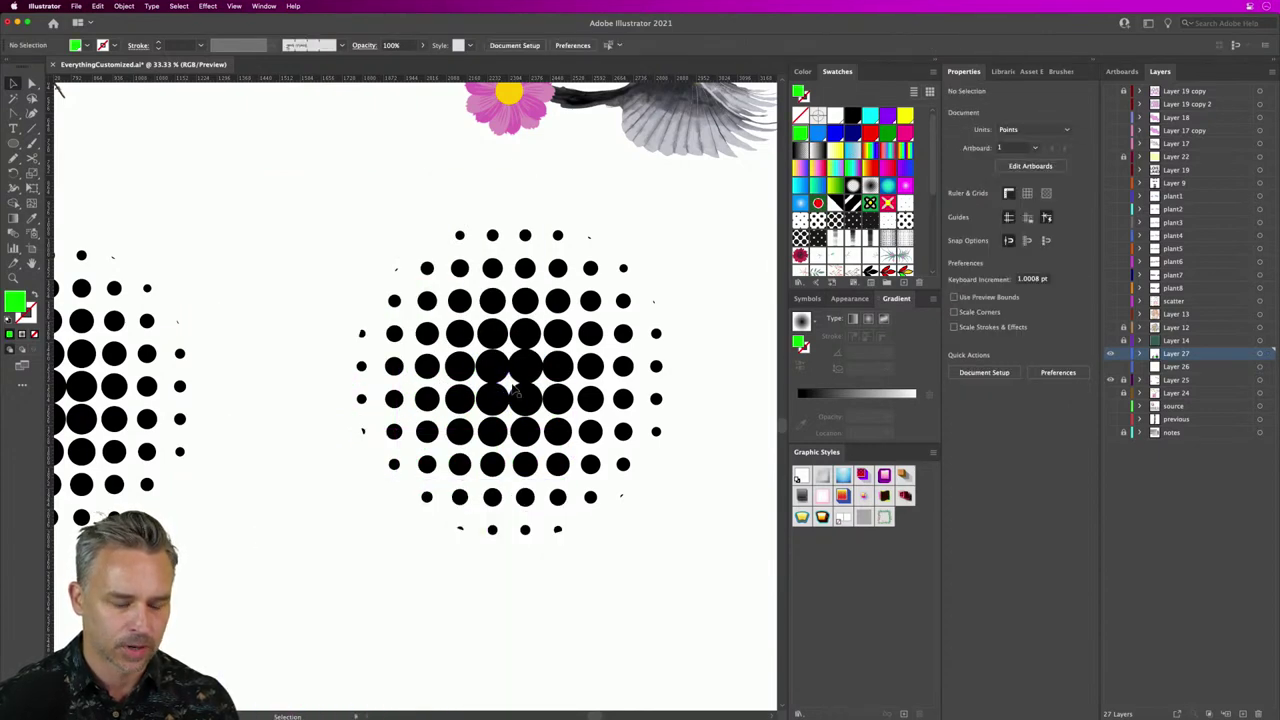
# Step: Group all the remaining black halftone dots and fill the group with the pale yellow swatch
pyautogui.click(507, 383)
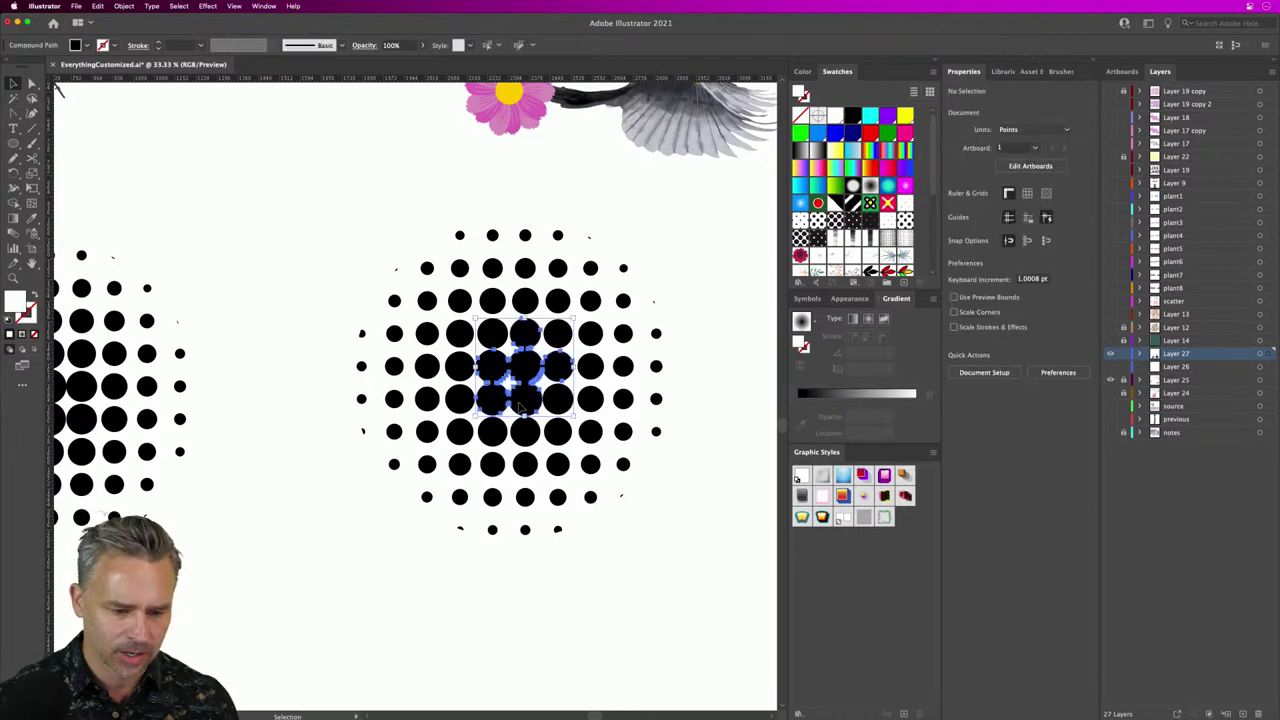
pyautogui.click(343, 224)
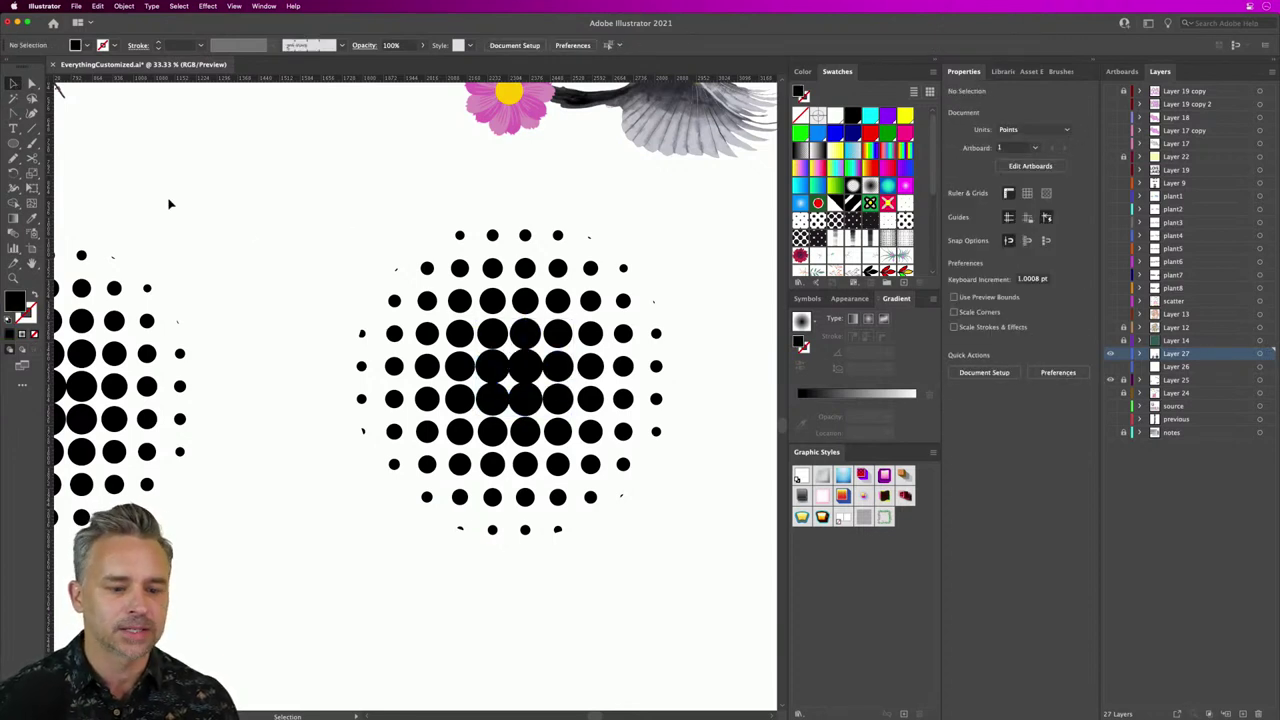
pyautogui.moveTo(372, 235); pyautogui.dragTo(743, 641)
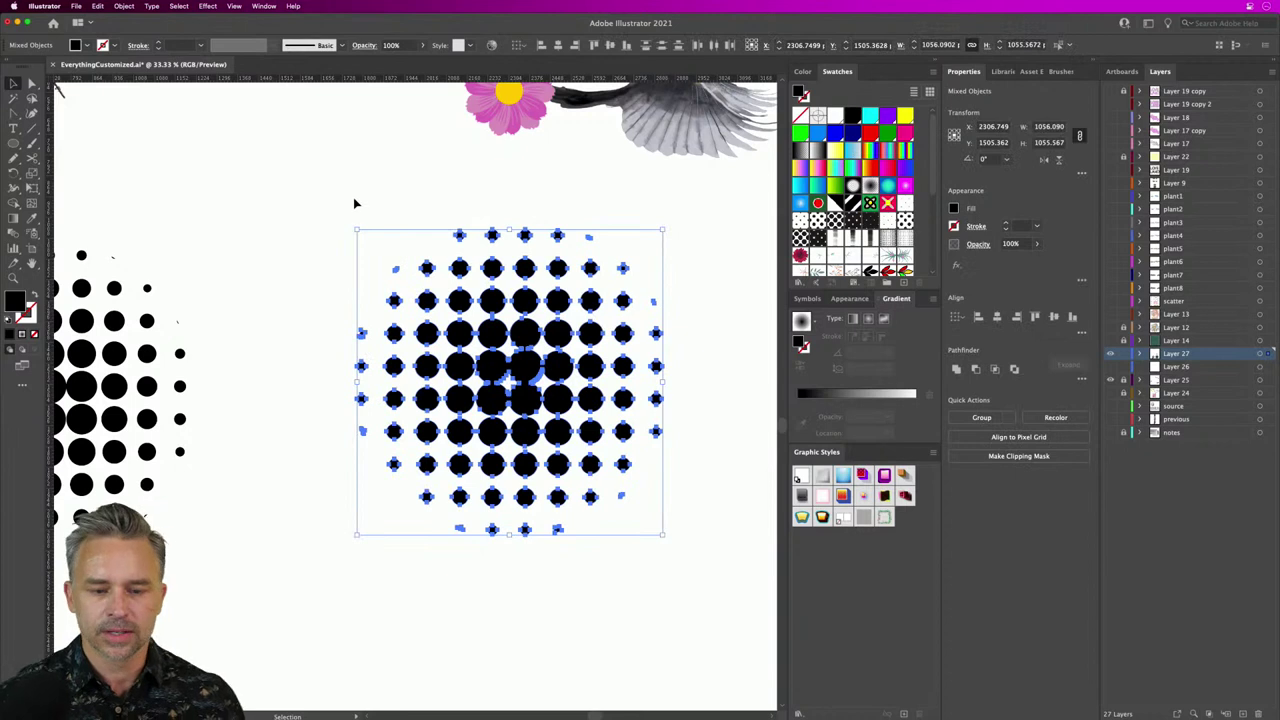
pyautogui.press('super+g')
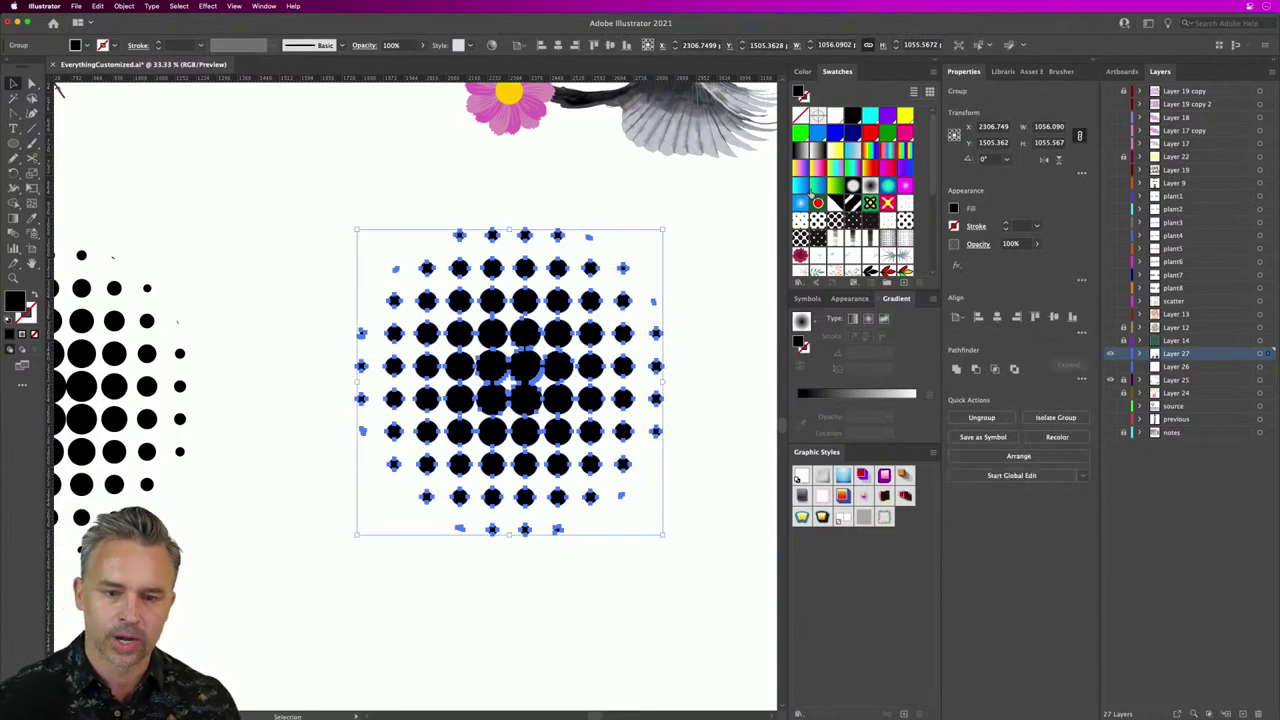
pyautogui.scroll(-5, 872, 137)
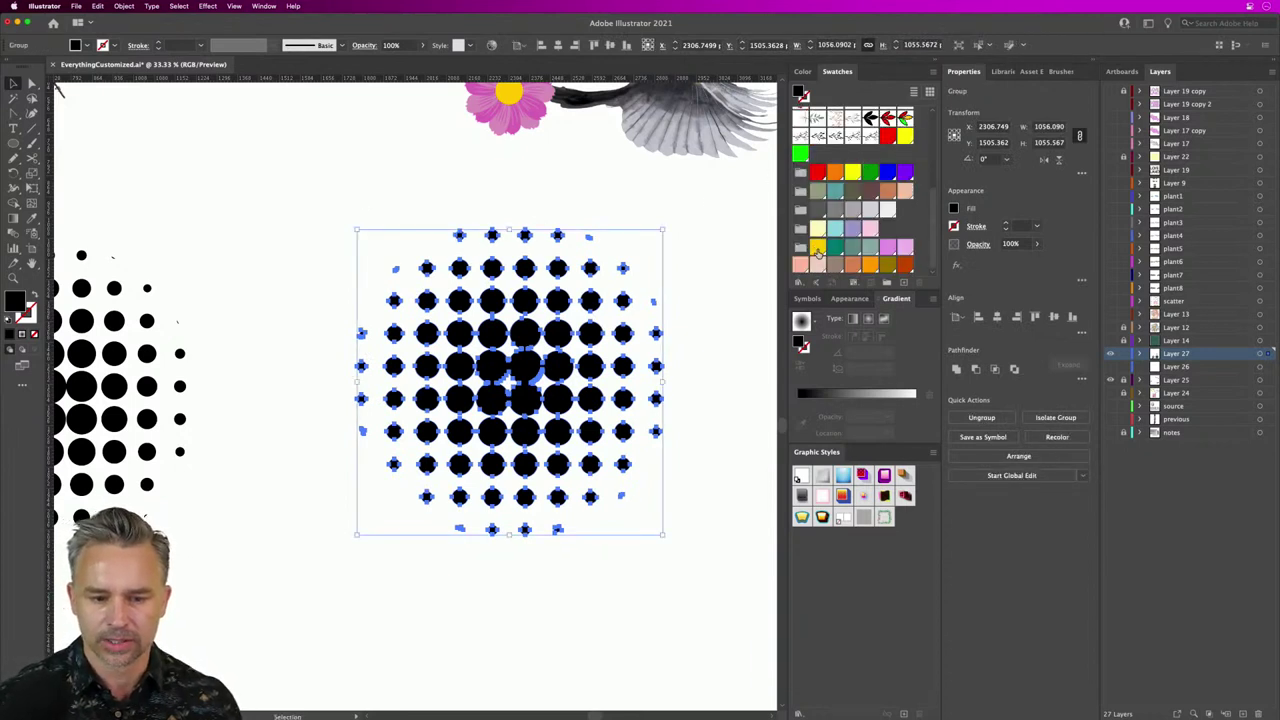
pyautogui.click(818, 229)
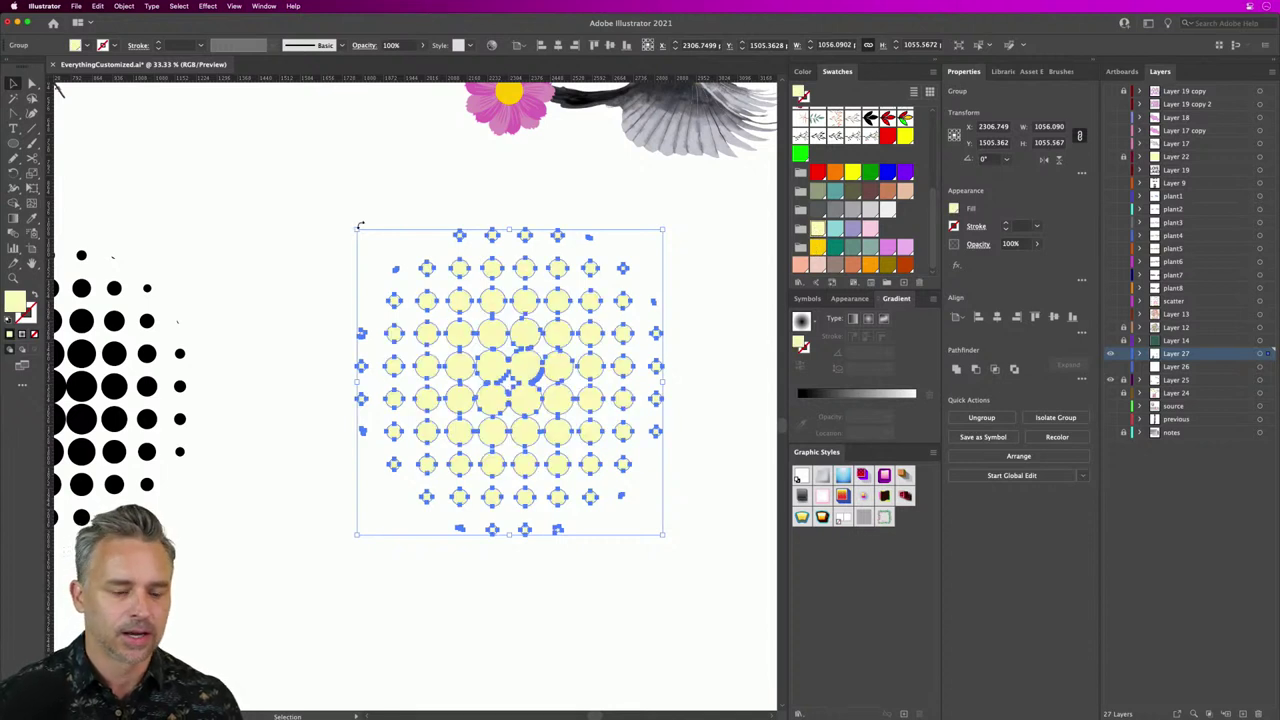
# Step: Scale the pale yellow dot group down to about 83 pt and place it over the flower's yellow centre
pyautogui.moveTo(358, 230); pyautogui.dragTo(457, 176)
pyautogui.press('super+equal')
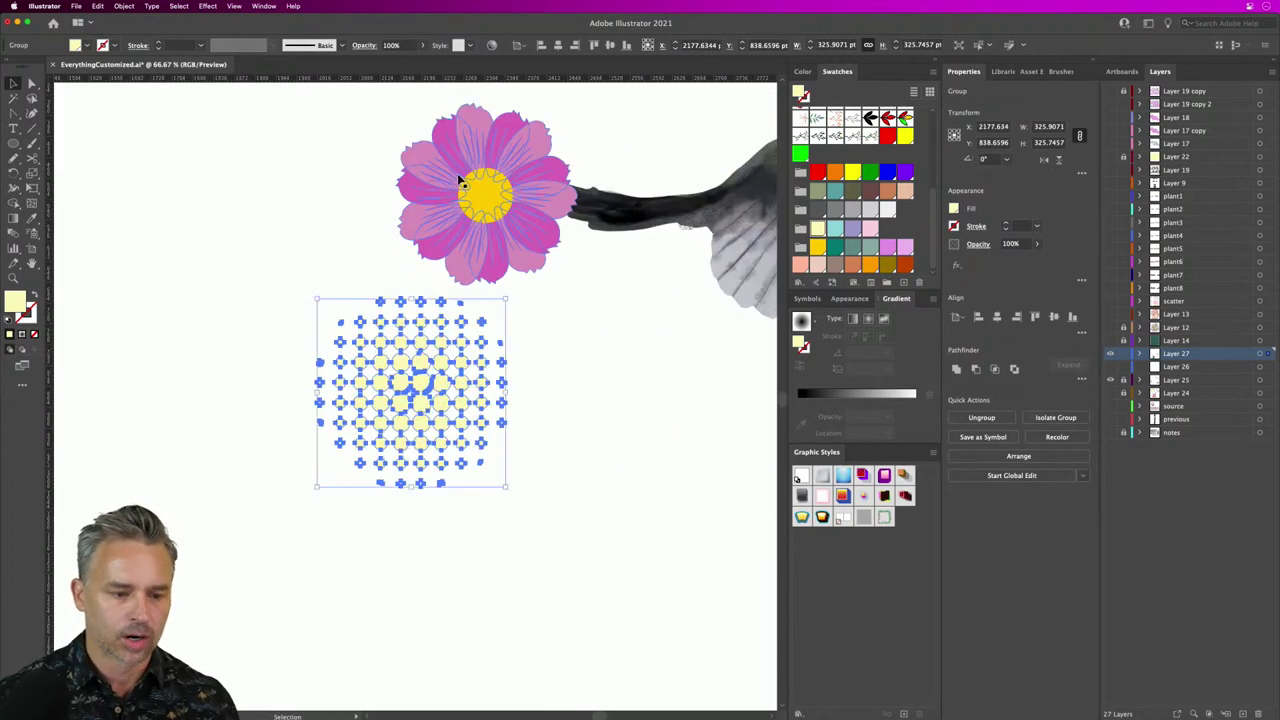
pyautogui.press('super+equal')
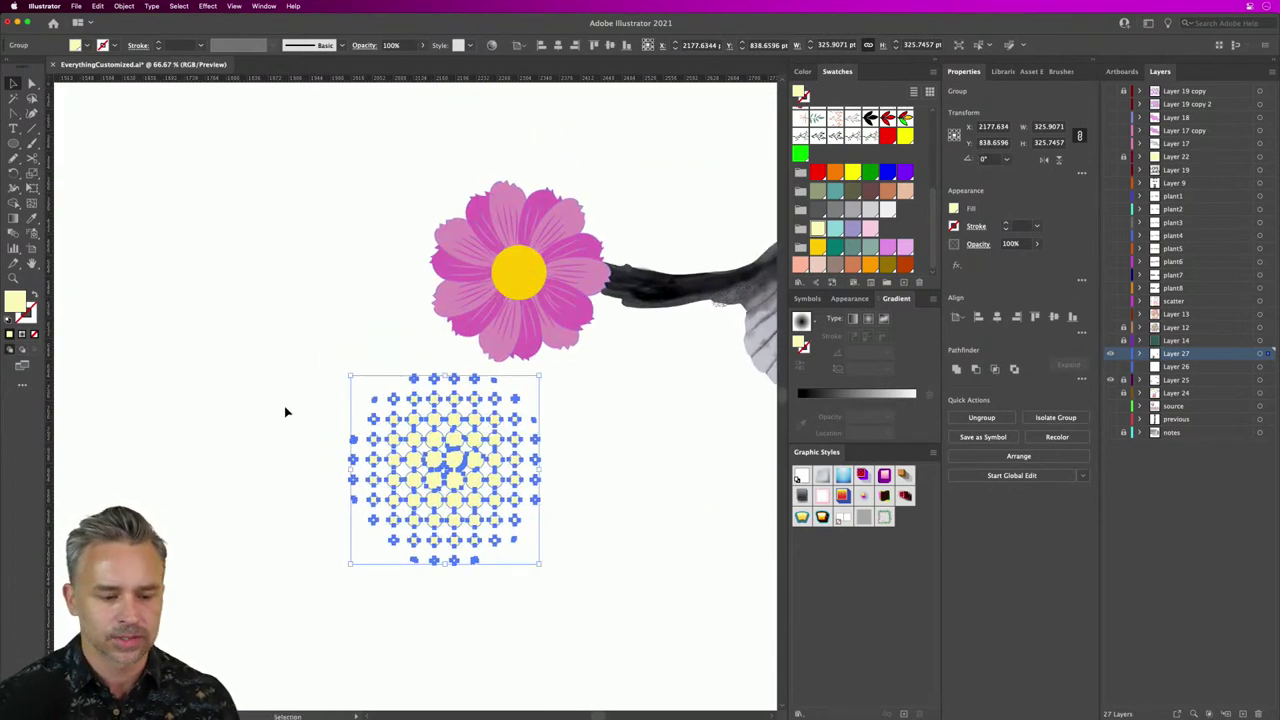
pyautogui.moveTo(349, 377); pyautogui.dragTo(520, 270)
pyautogui.click(411, 149)
pyautogui.press('super+equal')
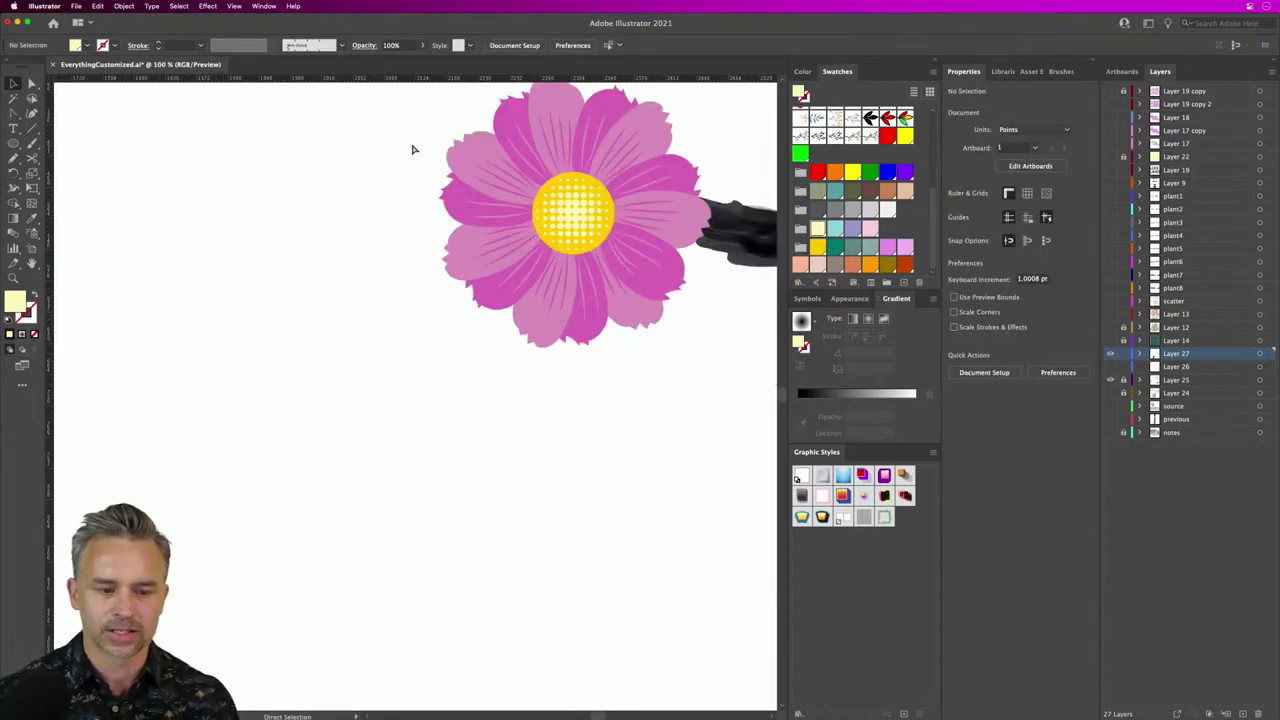
pyautogui.press('super+equal')
pyautogui.moveTo(408, 297); pyautogui.dragTo(306, 495)
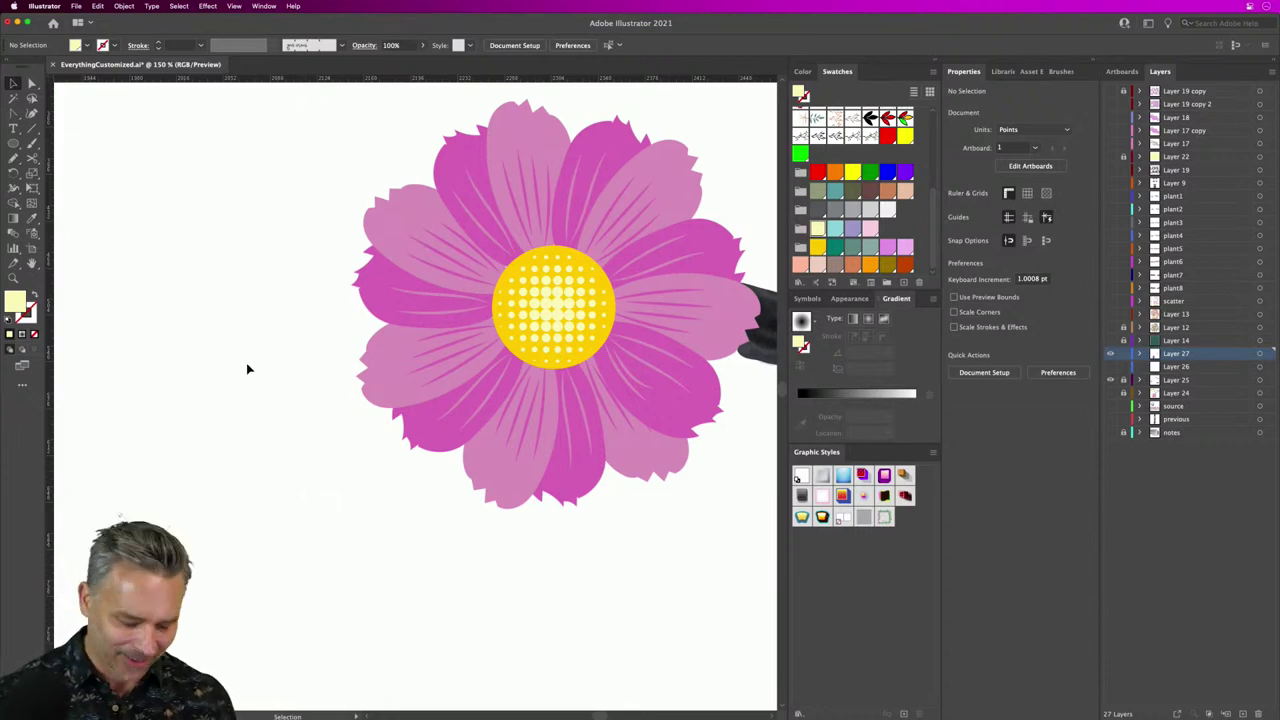
# Step: Move the pink flower together with its dotted centre away from the bird's tail
pyautogui.press('a')
pyautogui.press('super+minus')
pyautogui.press('super+minus')
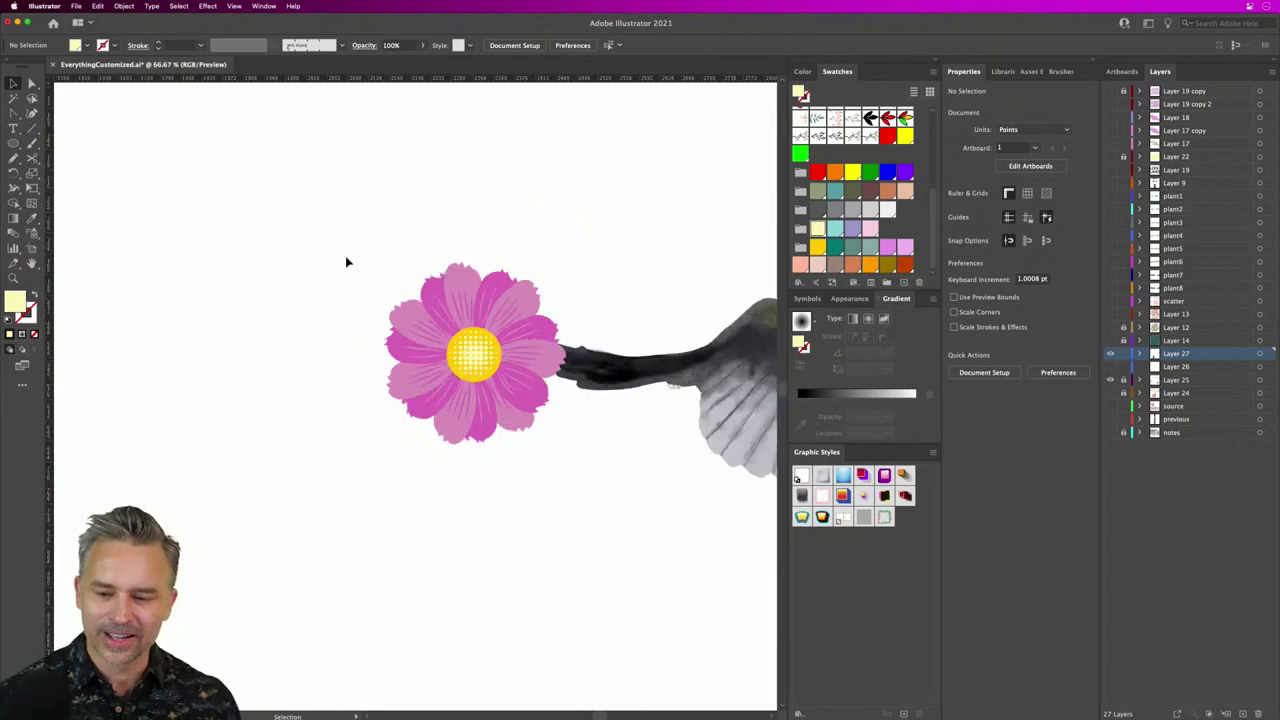
pyautogui.moveTo(362, 285); pyautogui.dragTo(511, 483)
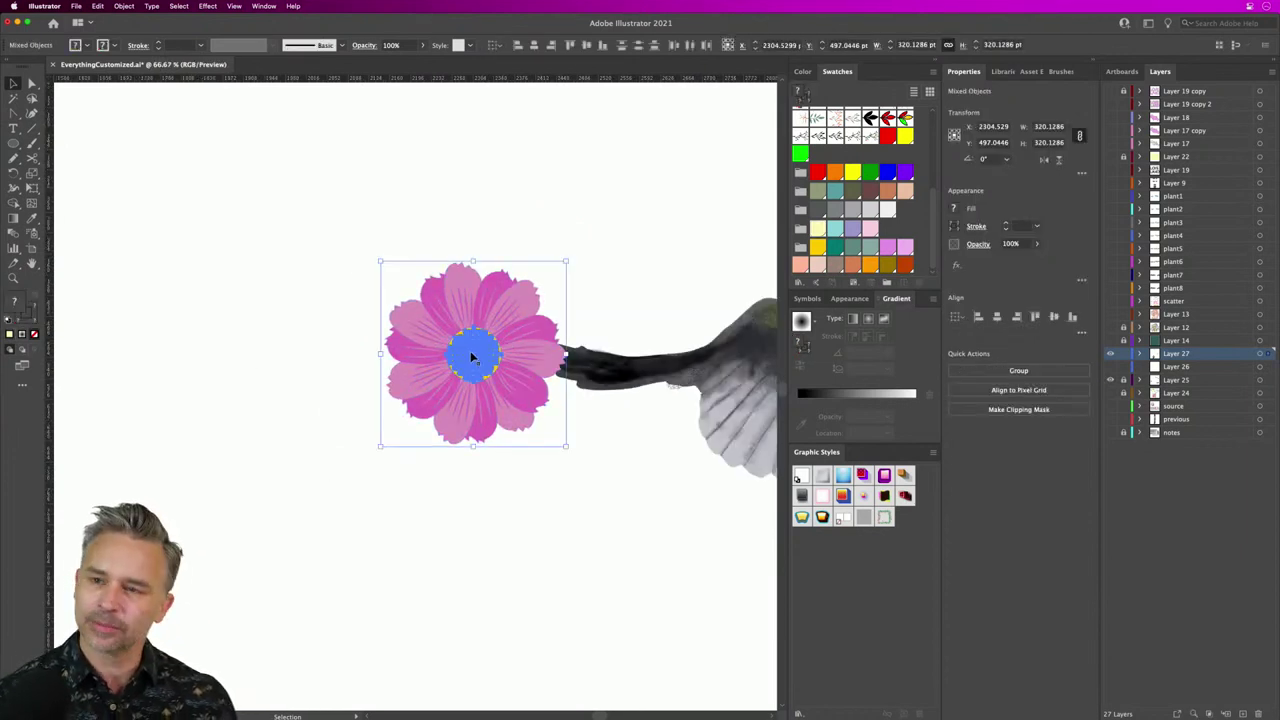
pyautogui.moveTo(473, 357); pyautogui.dragTo(382, 318)
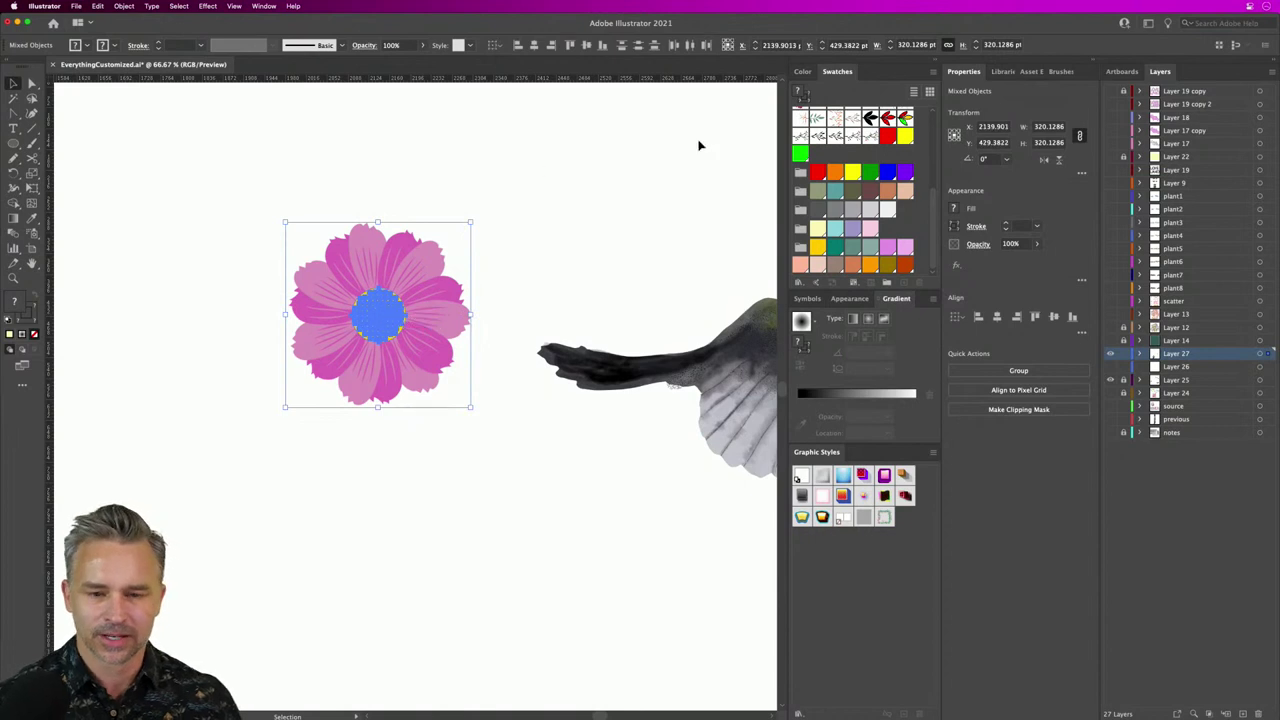
pyautogui.click(424, 146)
pyautogui.moveTo(293, 295); pyautogui.dragTo(471, 443)
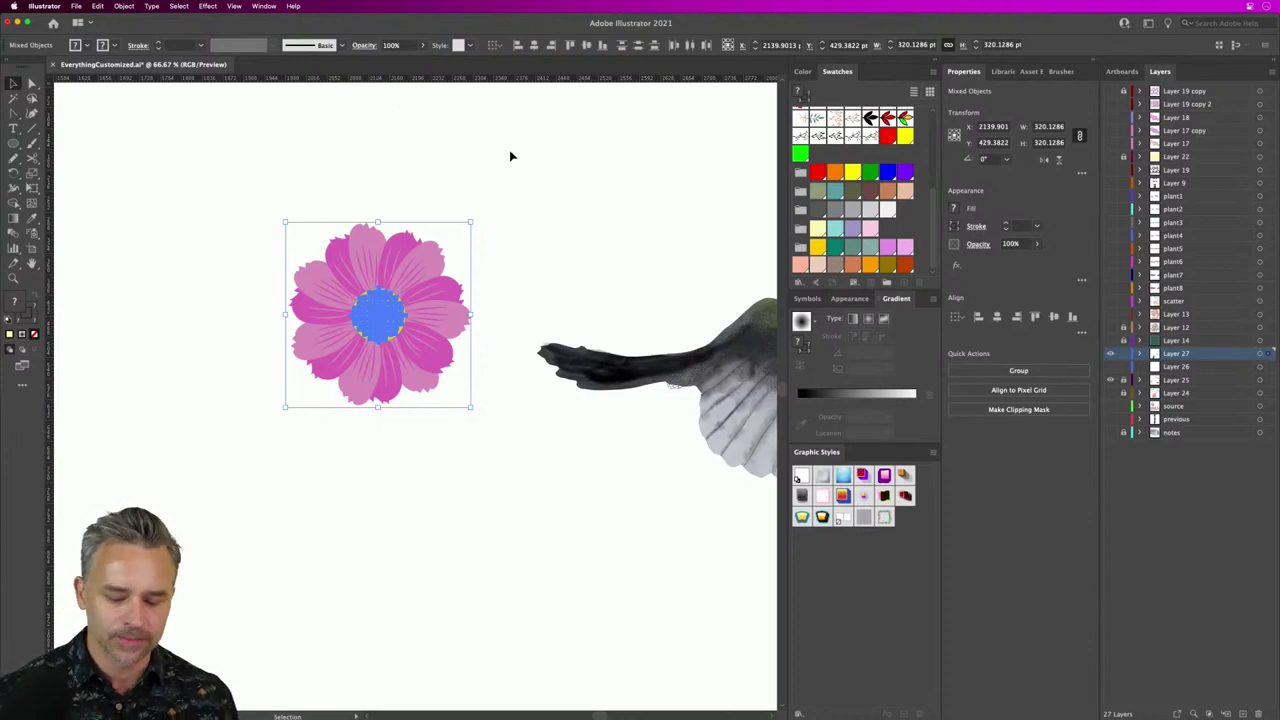
# Step: Move the flower with its dotted centre across the canvas to a spot beside the green leaves
pyautogui.press('super+minus')
pyautogui.press('super+minus')
pyautogui.press('super+minus')
pyautogui.press('super+minus')
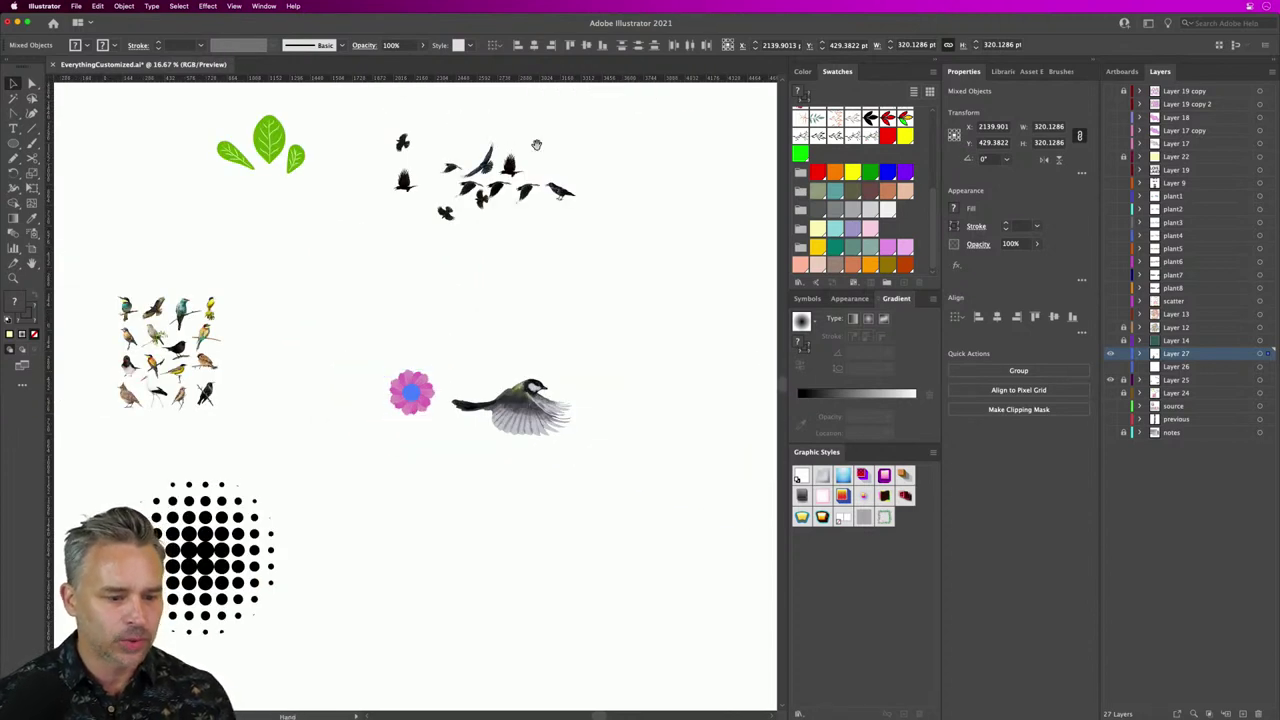
pyautogui.moveTo(306, 349); pyautogui.dragTo(486, 526)
pyautogui.moveTo(600, 565); pyautogui.dragTo(366, 350)
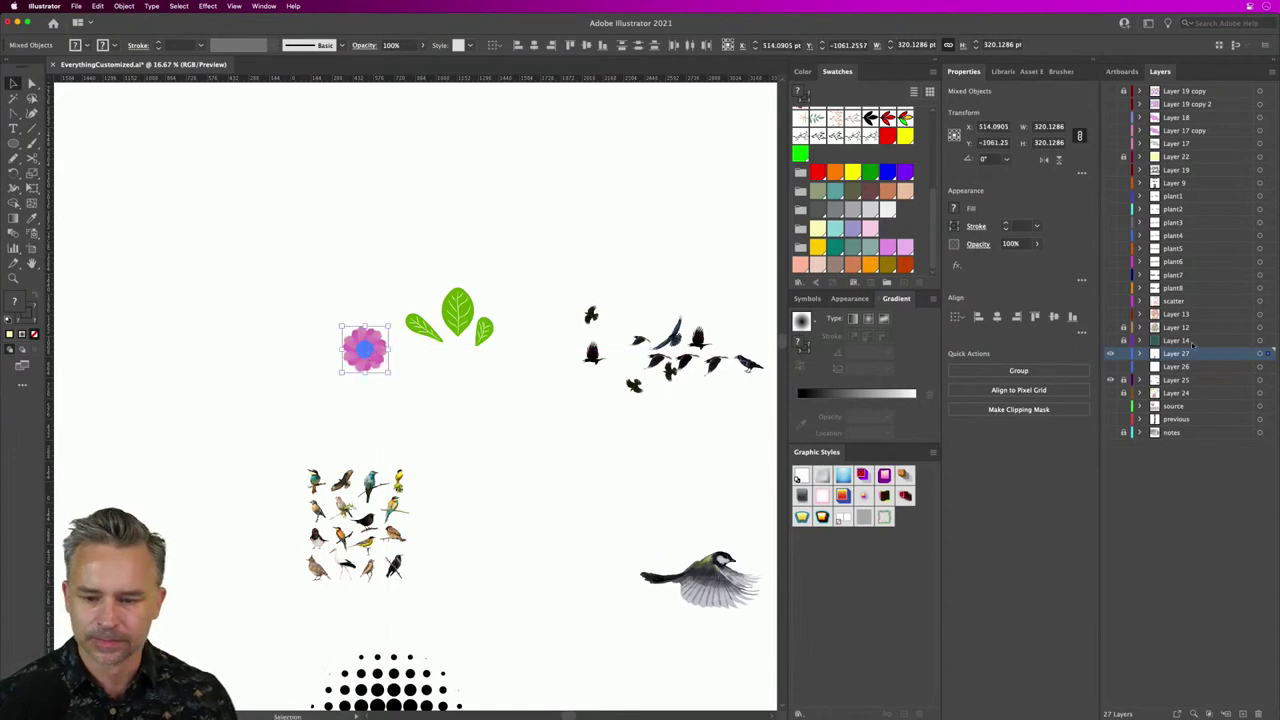
# Step: Hide Layer 25 and move the flower to the empty area below the green leaves
pyautogui.click(1108, 381)
pyautogui.press('super+equal')
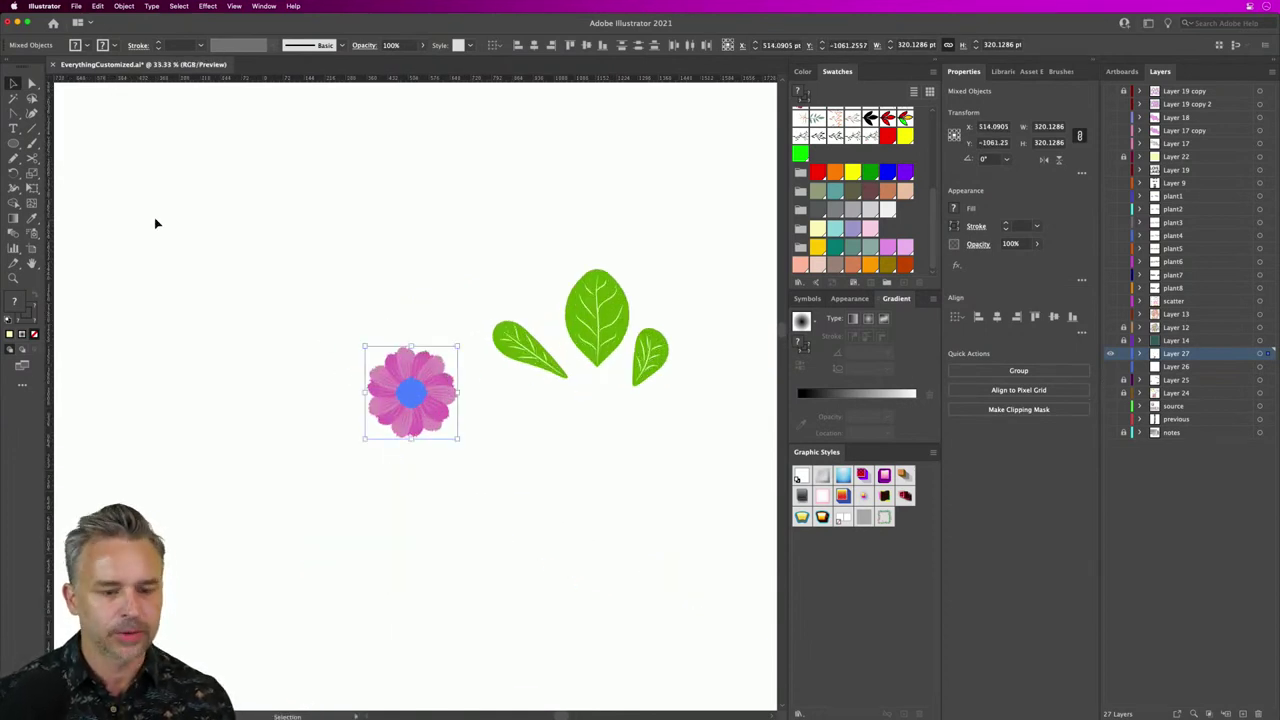
pyautogui.moveTo(337, 257); pyautogui.dragTo(270, 242)
pyautogui.moveTo(306, 363); pyautogui.dragTo(463, 531)
pyautogui.click(344, 219)
# Step: Draw a horizontal line about 997 pt long above the leaves and give it the leaf's green as stroke, without fill
pyautogui.press('n')
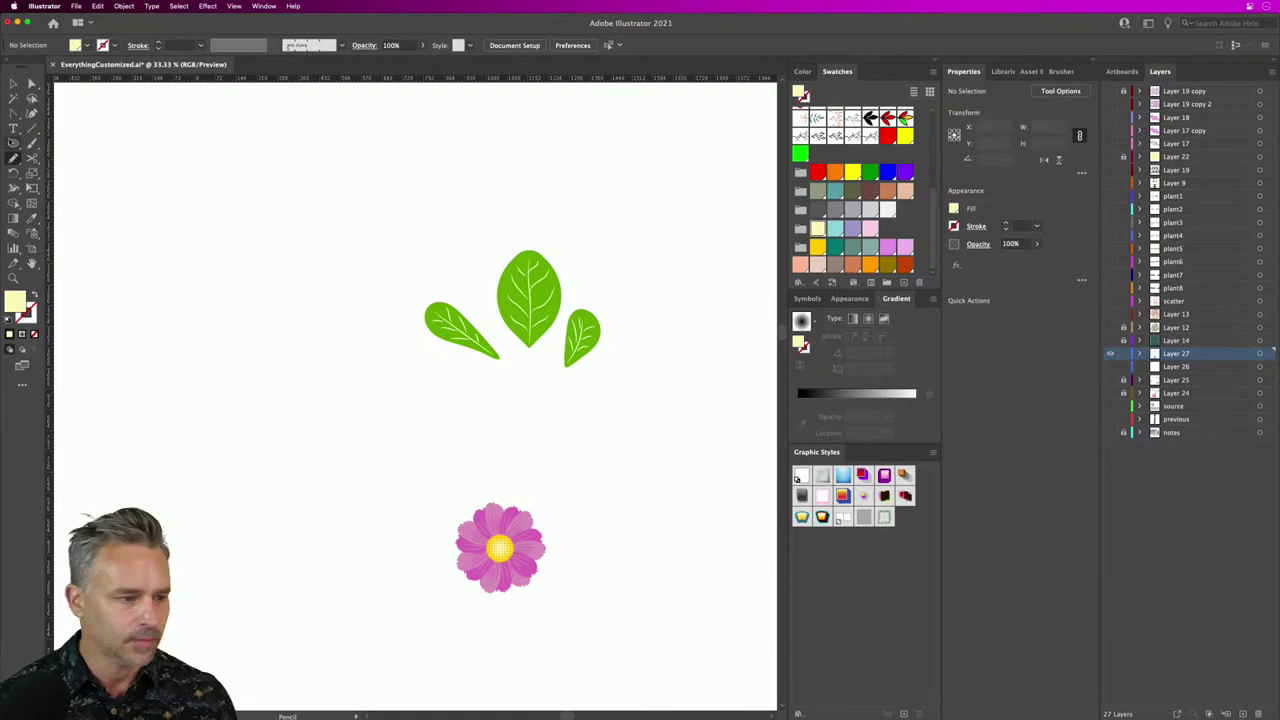
pyautogui.click(31, 128)
pyautogui.moveTo(367, 213)
pyautogui.mouseDown()
pyautogui.moveTo(655, 213)
pyautogui.moveTo(656, 224)
pyautogui.mouseUp()
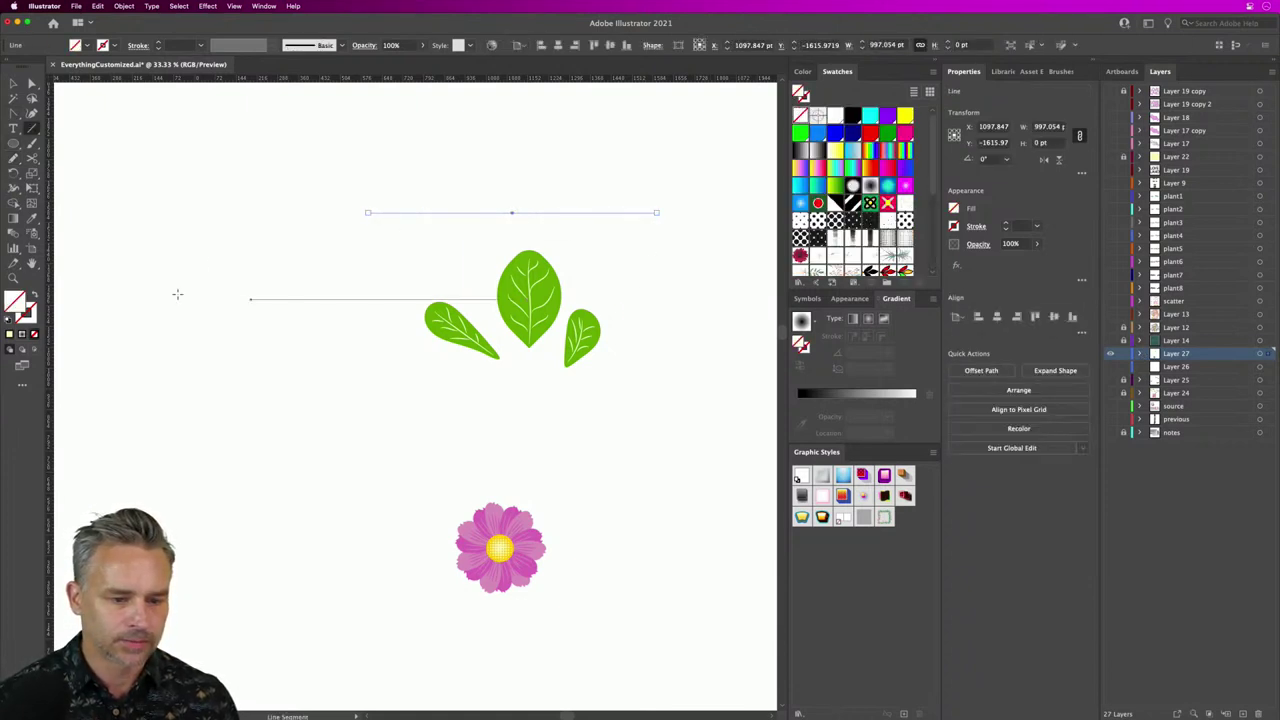
pyautogui.press('i')
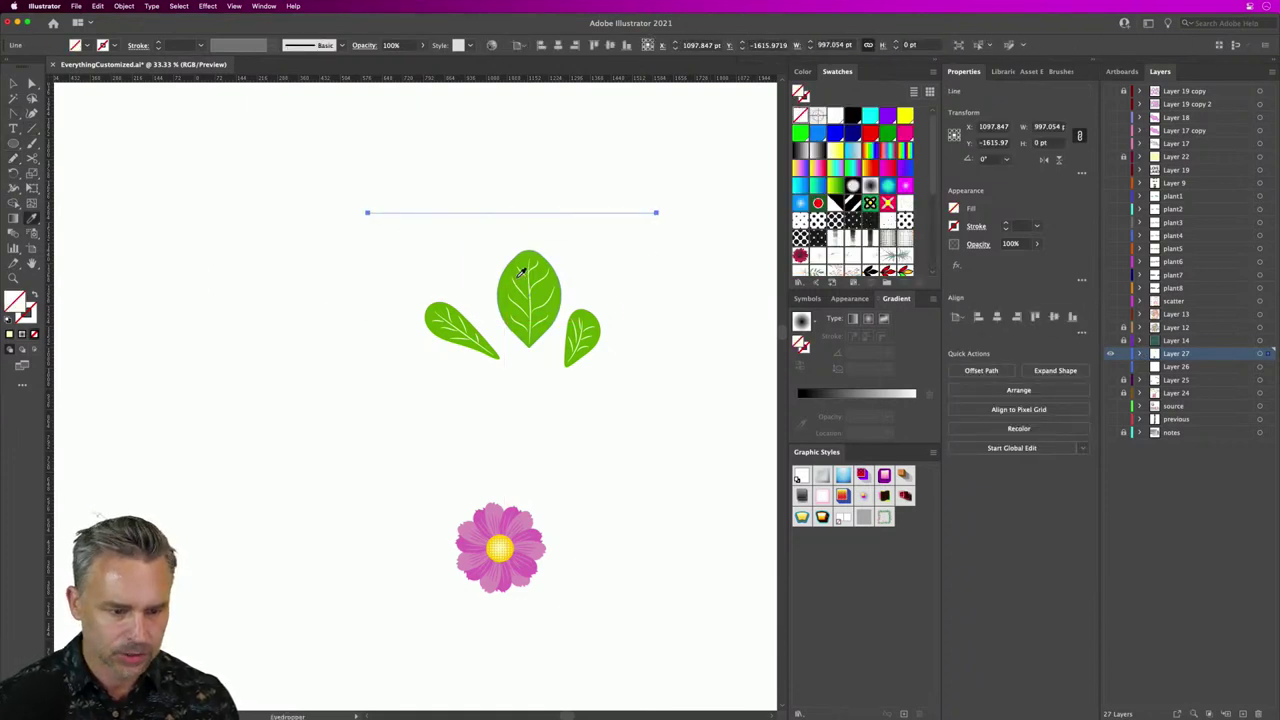
pyautogui.click(523, 270)
pyautogui.click(34, 290)
pyautogui.press('v')
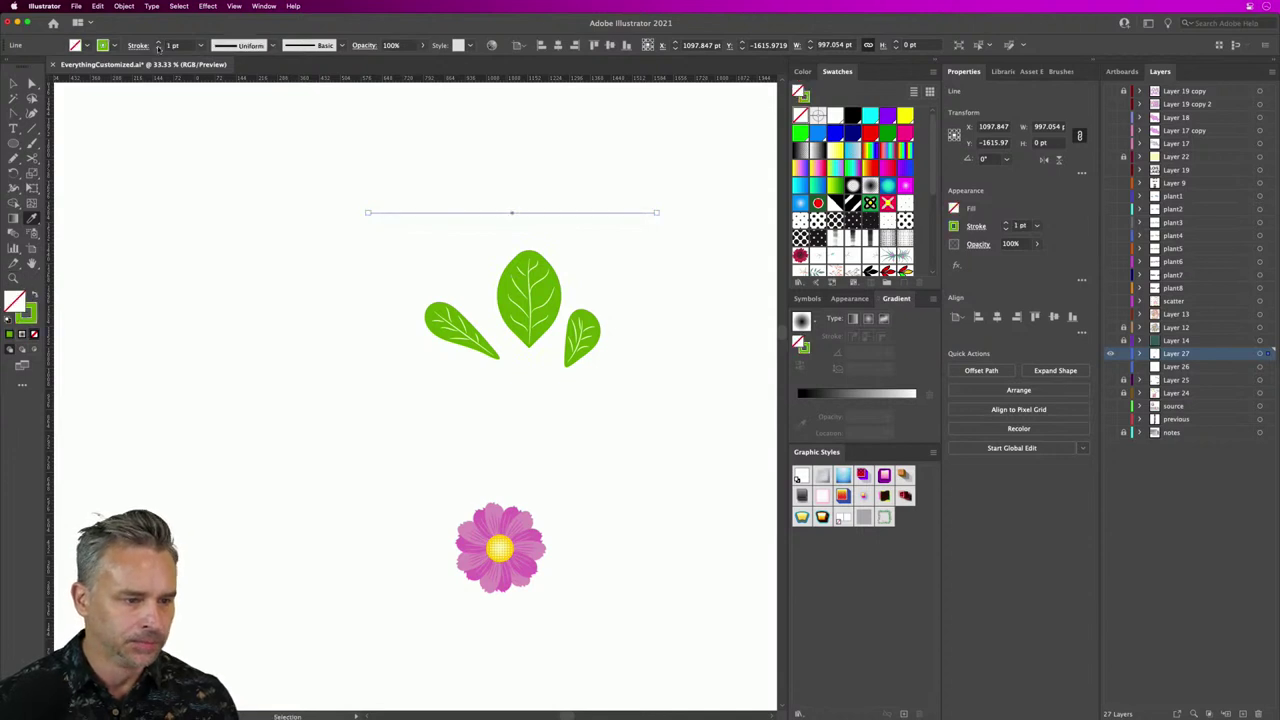
# Step: Set the green line's stroke weight to 8 pt
pyautogui.click(159, 43)
pyautogui.click(159, 43)
pyautogui.click(159, 43)
pyautogui.click(159, 43)
pyautogui.click(159, 43)
pyautogui.click(159, 43)
pyautogui.click(159, 43)
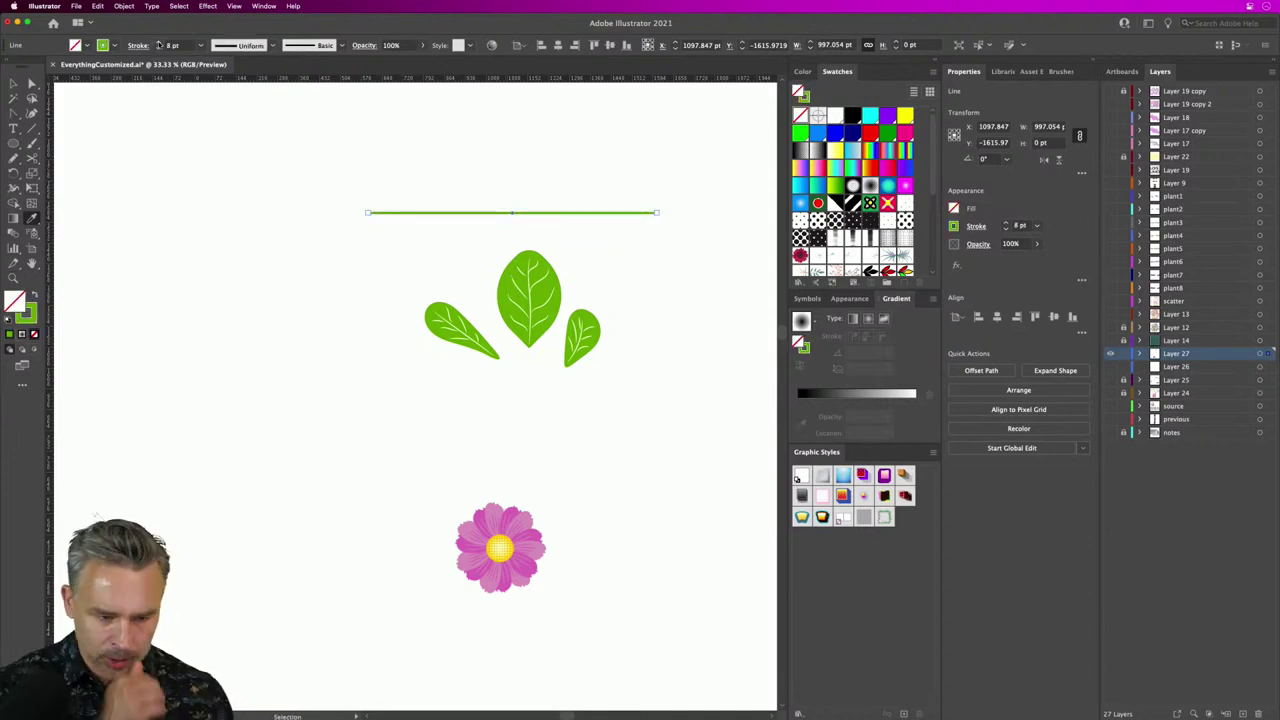
pyautogui.click(14, 86)
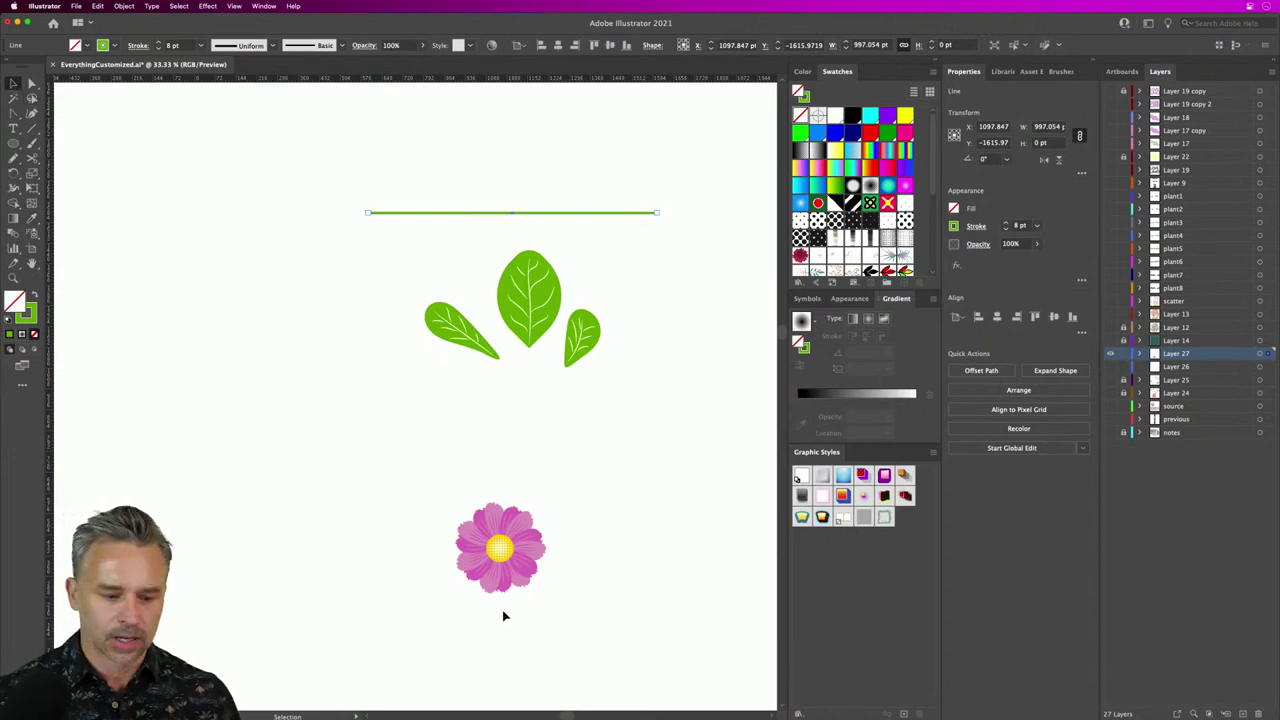
# Step: Group the flower petals with the dotted centre and move the group beside and slightly below the smallest leaf
pyautogui.moveTo(500, 548); pyautogui.dragTo(612, 455)
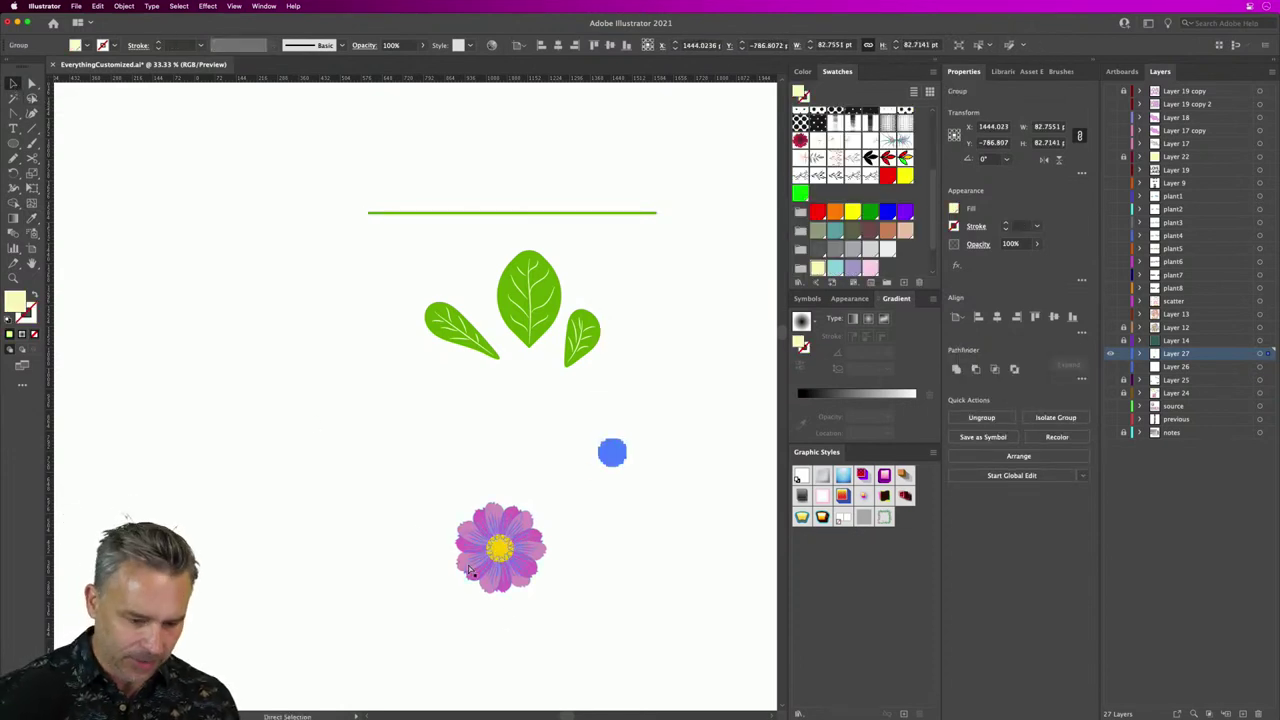
pyautogui.press('super+z')
pyautogui.press('a')
pyautogui.moveTo(391, 460); pyautogui.dragTo(592, 634)
pyautogui.press('v')
pyautogui.click(509, 549)
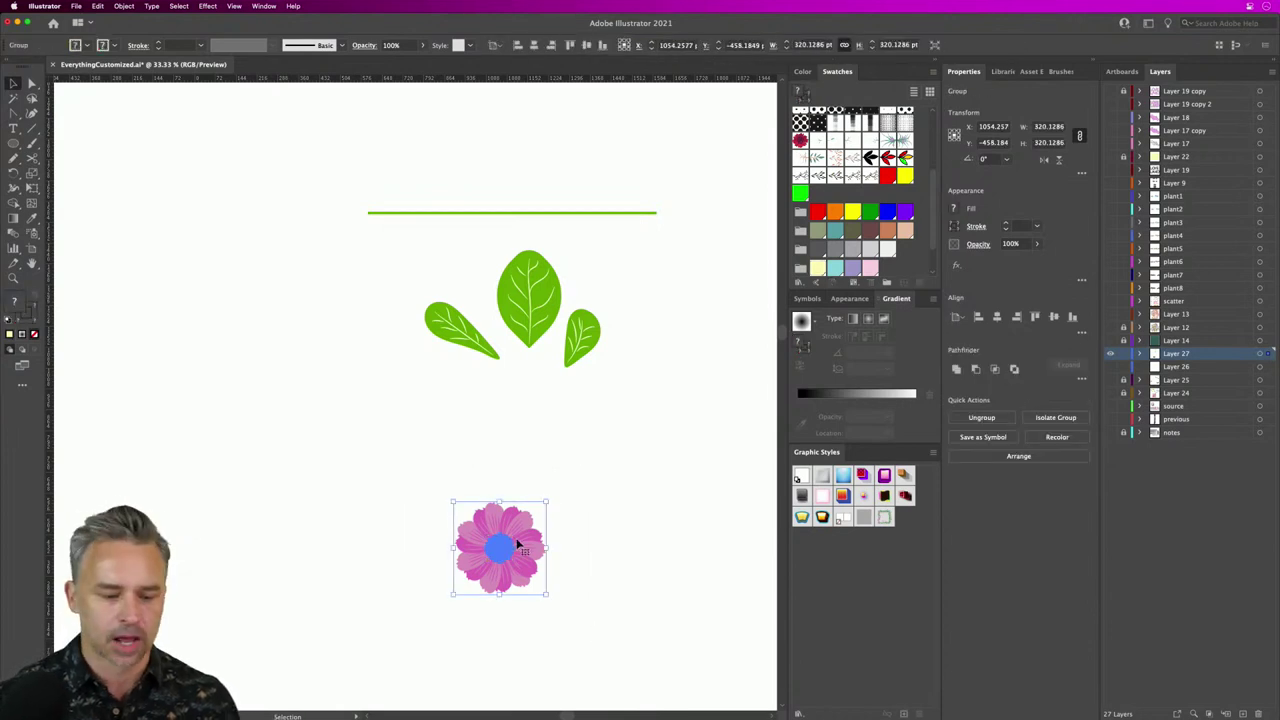
pyautogui.moveTo(509, 549); pyautogui.dragTo(681, 401)
pyautogui.press('super+equal')
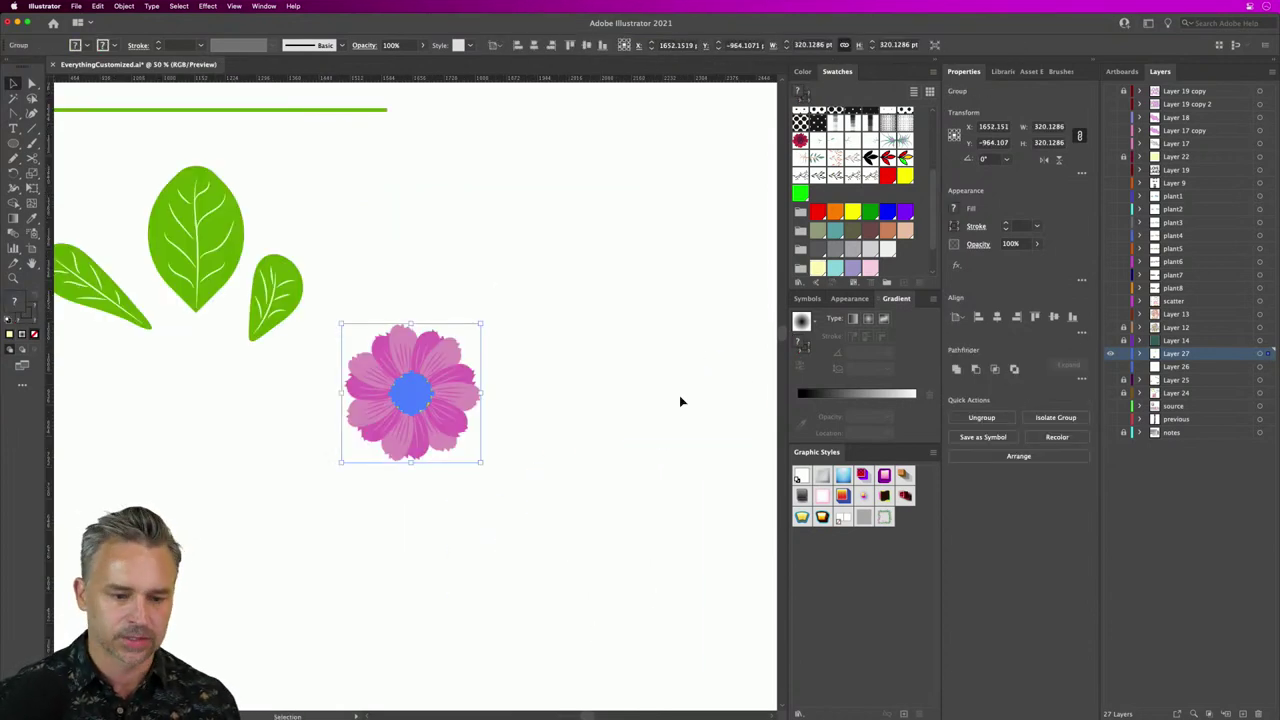
pyautogui.click(314, 371)
pyautogui.moveTo(152, 250); pyautogui.dragTo(395, 356)
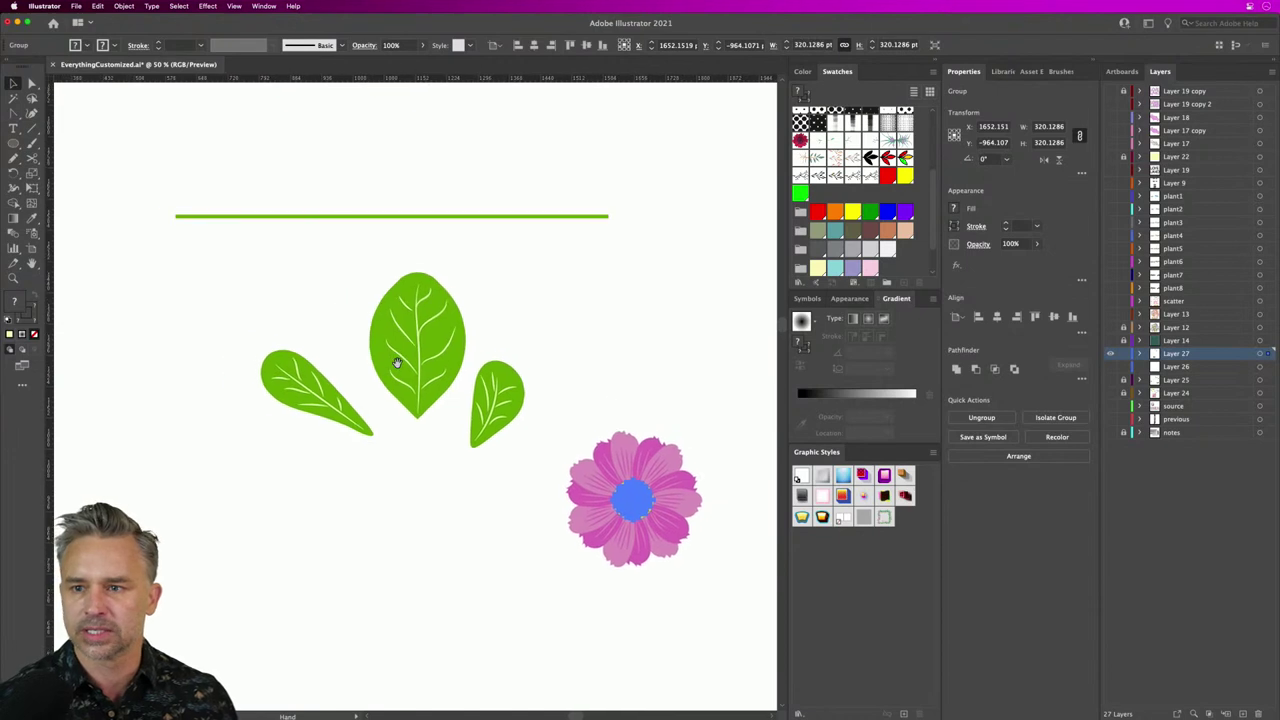
pyautogui.click(283, 289)
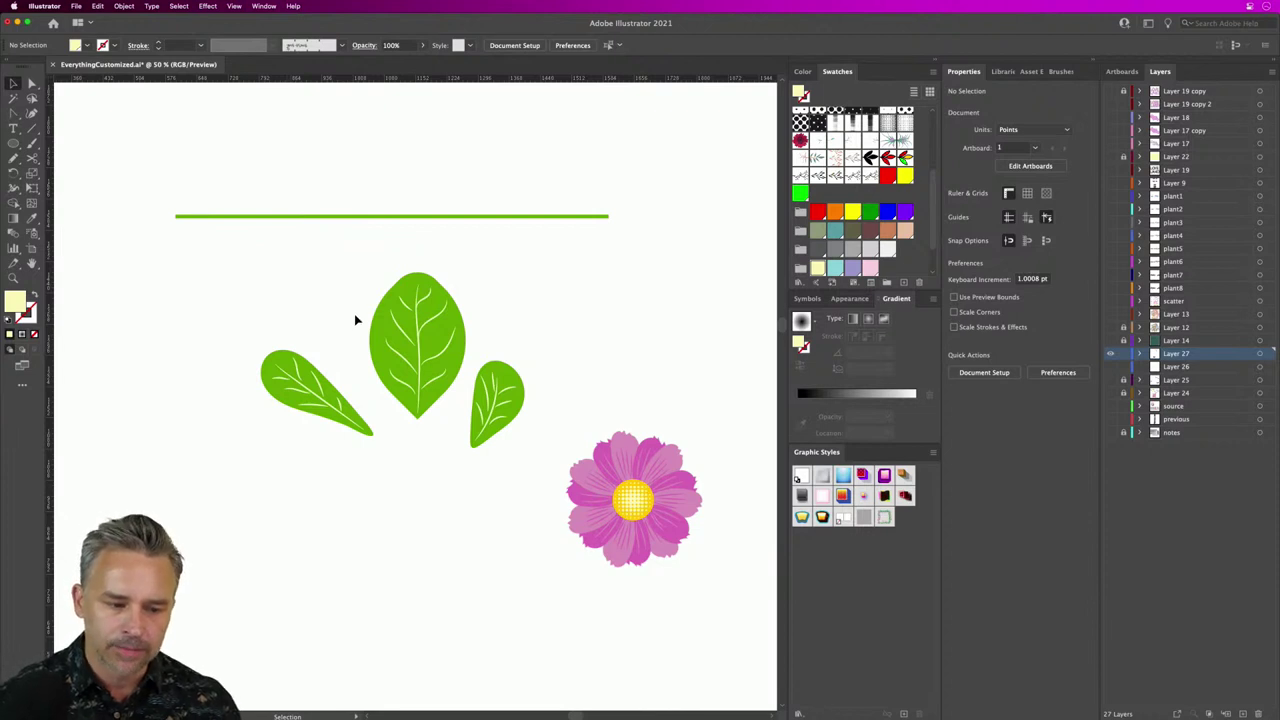
# Step: Select all shapes sharing the large leaf's green fill colour and recolour them with the moss swatch
pyautogui.click(382, 330)
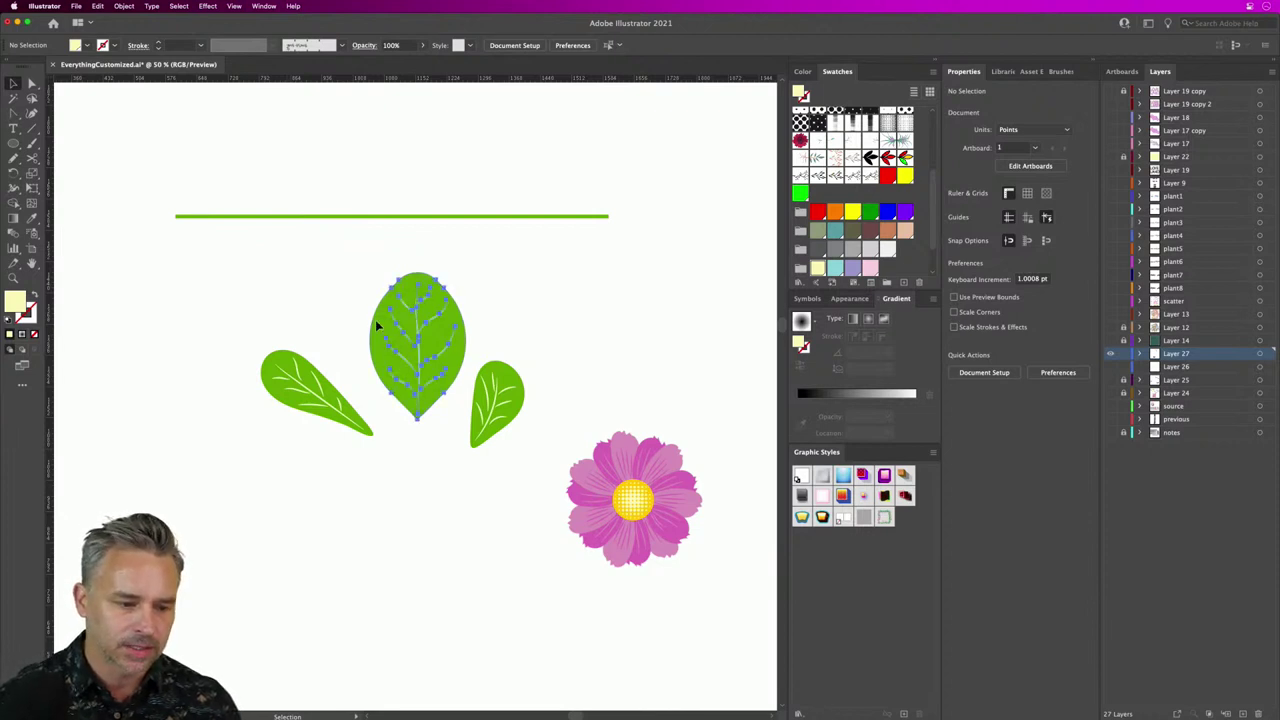
pyautogui.click(143, 190)
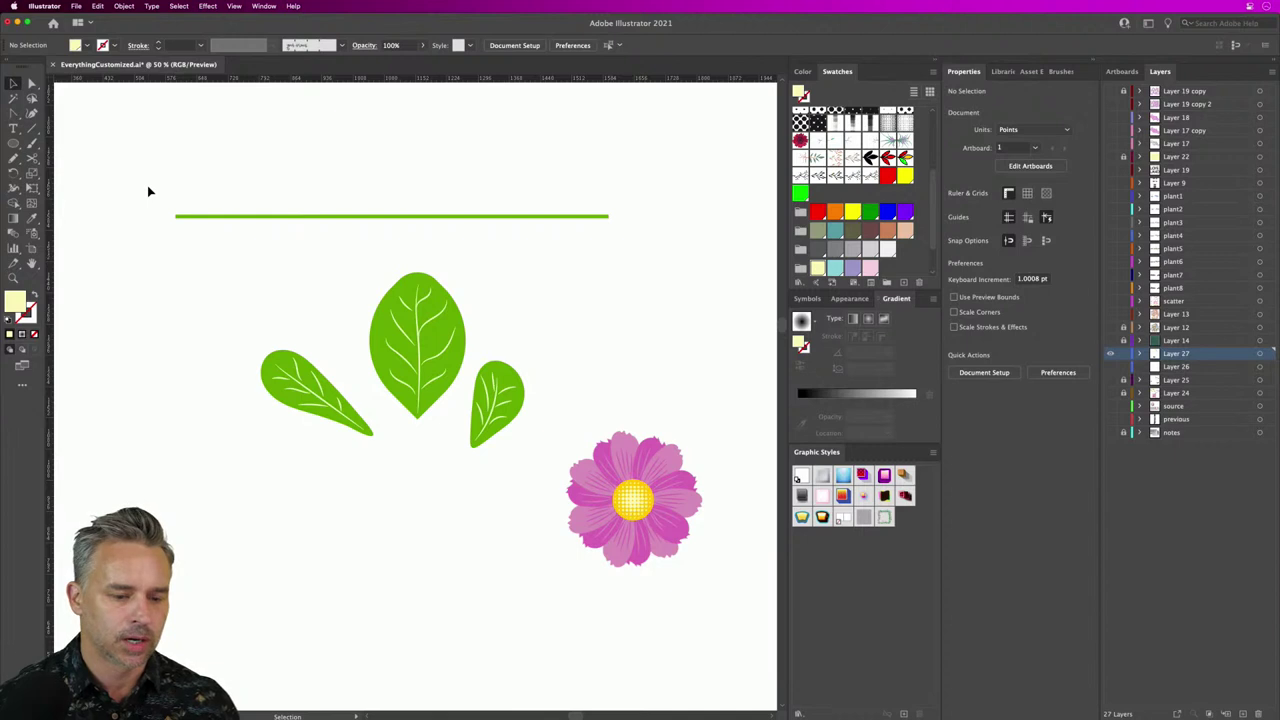
pyautogui.click(31, 83)
pyautogui.click(376, 320)
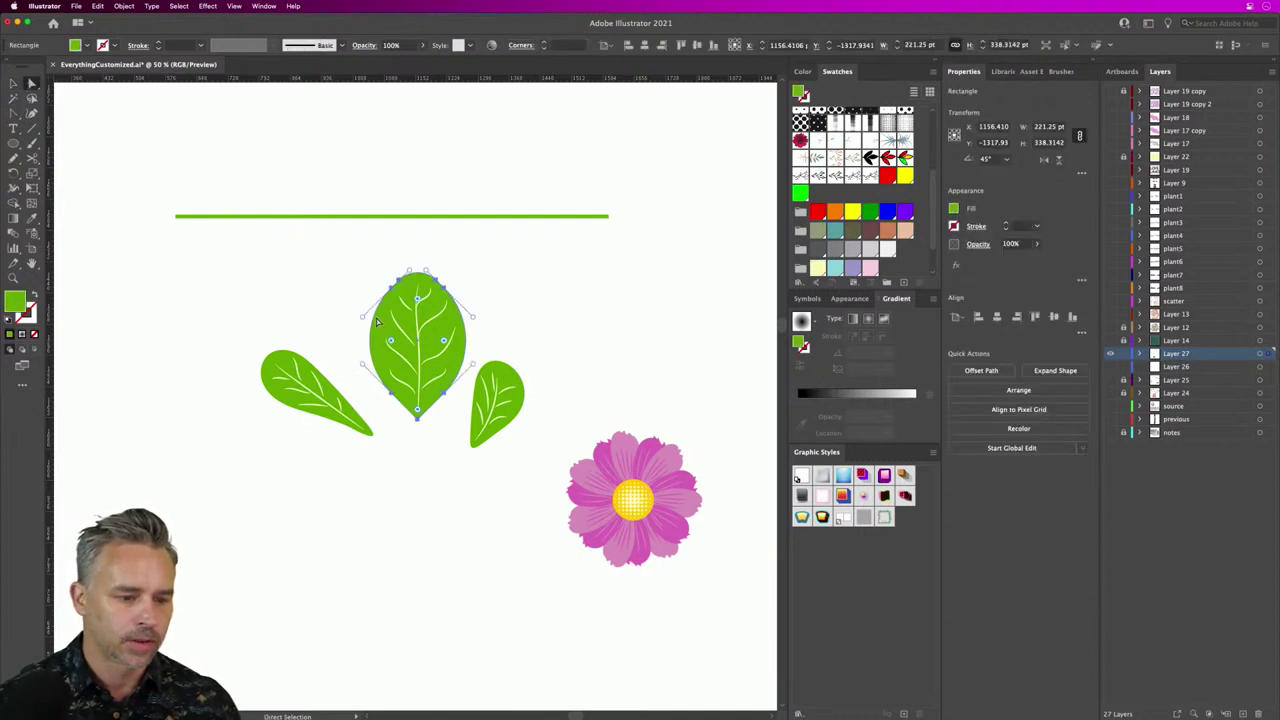
pyautogui.click(124, 6)
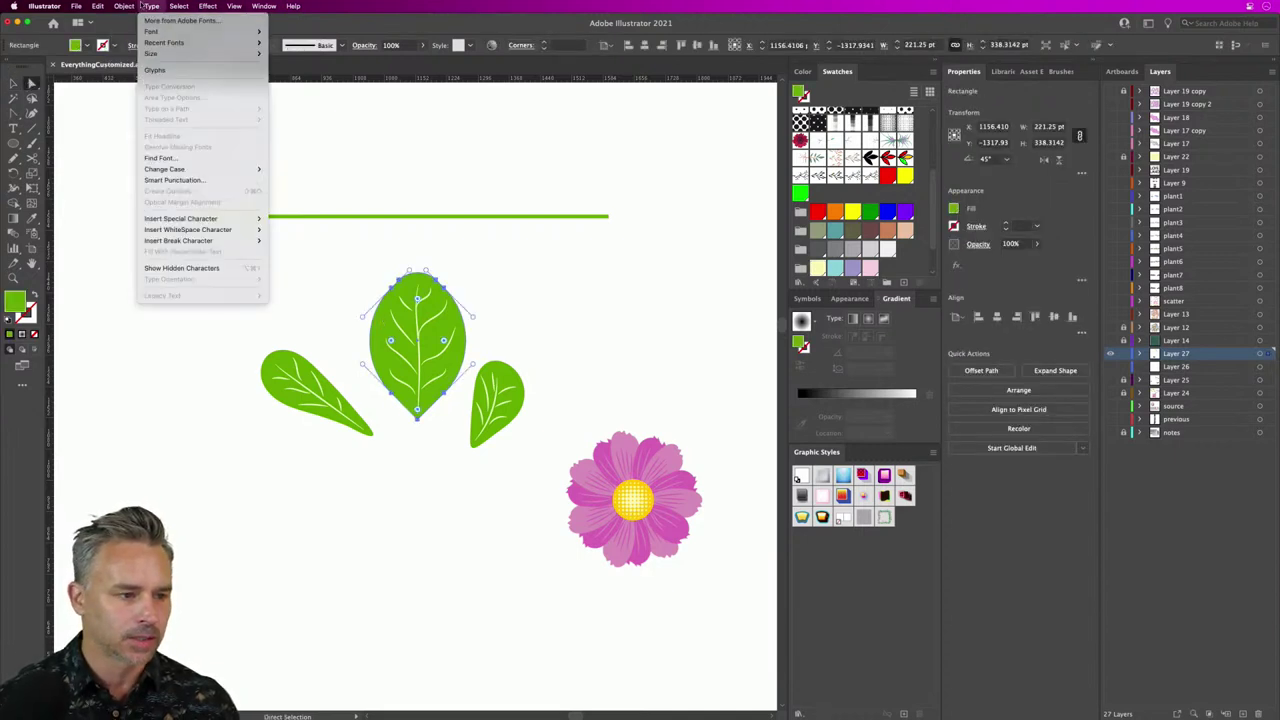
pyautogui.moveTo(200, 108)
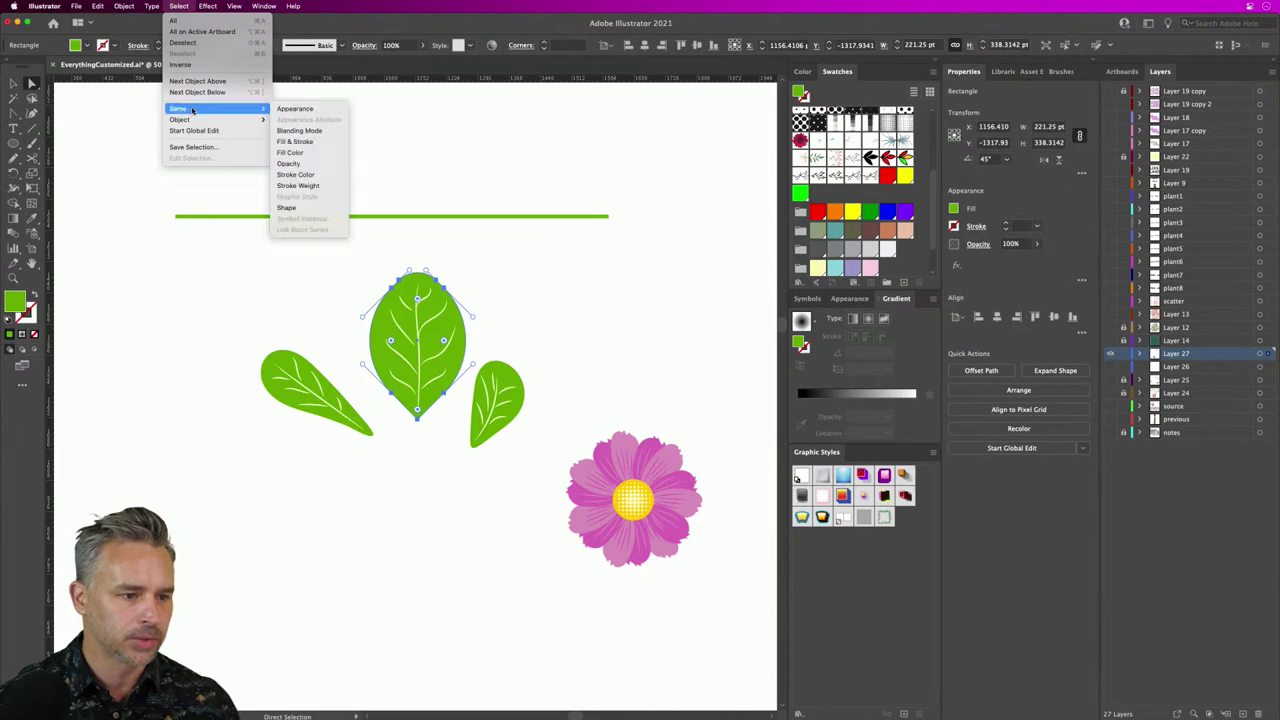
pyautogui.click(305, 153)
pyautogui.scroll(-2, 884, 203)
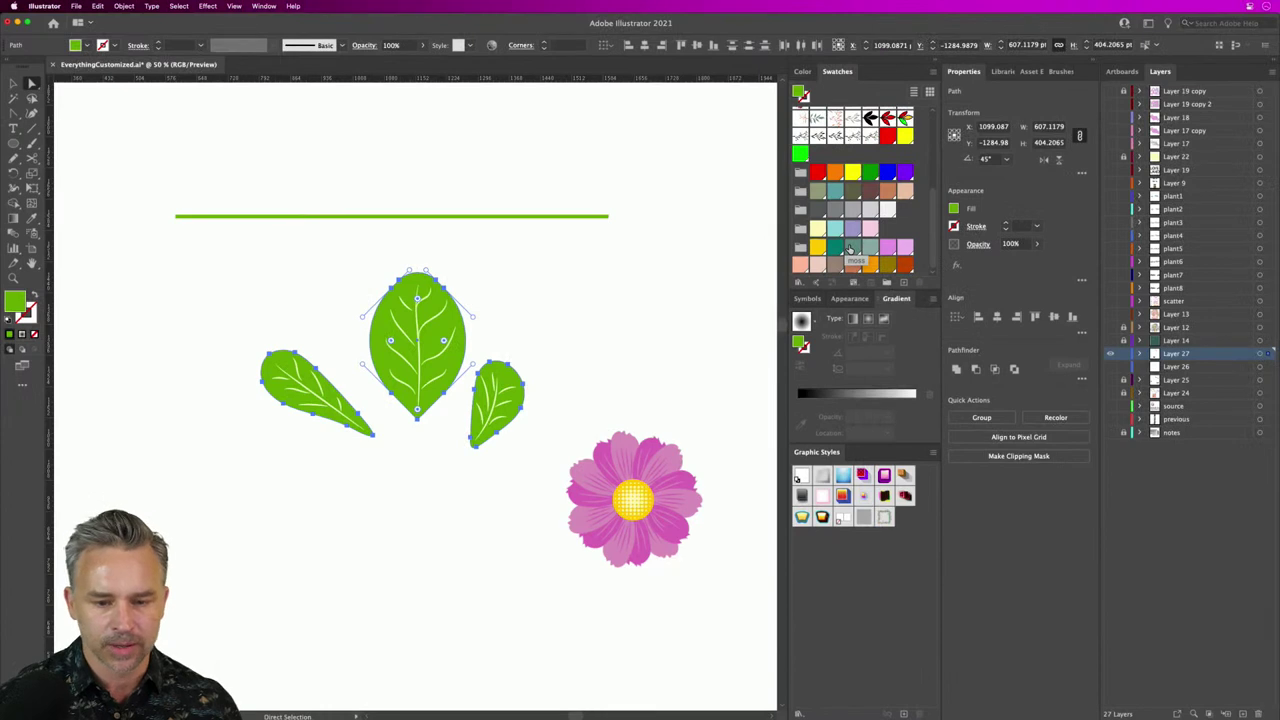
pyautogui.click(851, 249)
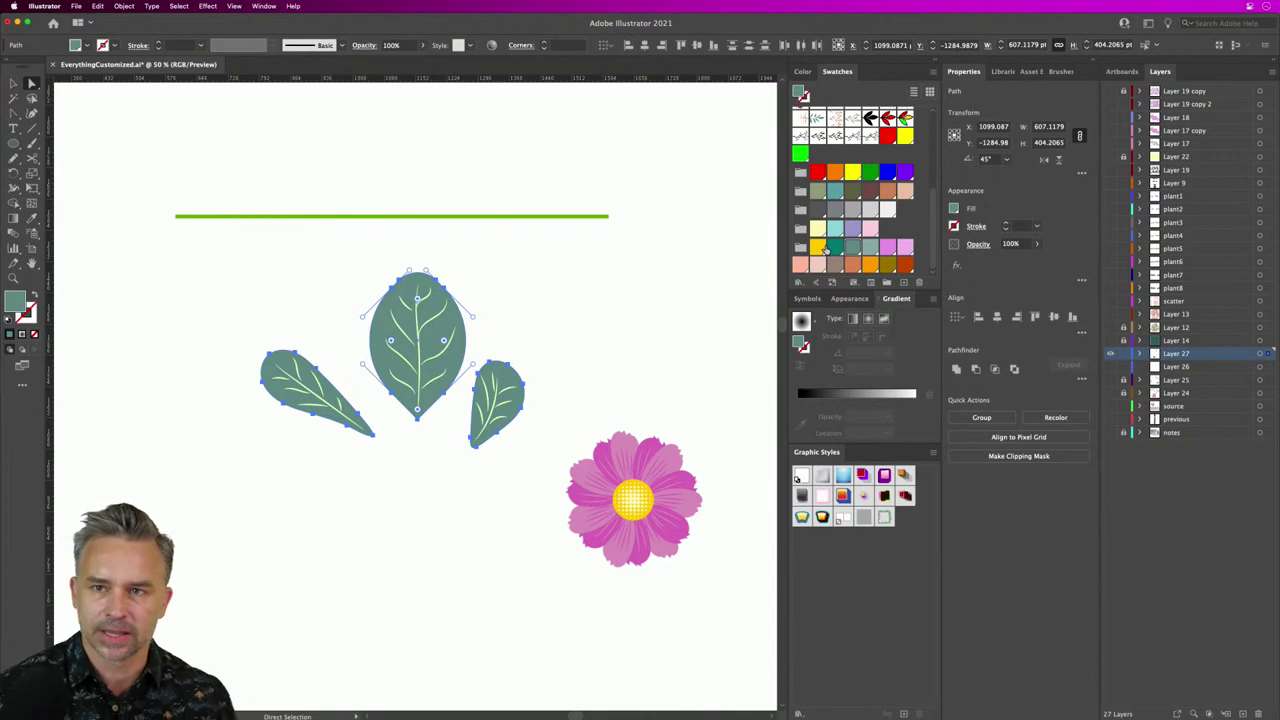
pyautogui.click(497, 214)
# Step: Change the horizontal line's stroke colour to the dark teal swatch beside moss
pyautogui.click(12, 83)
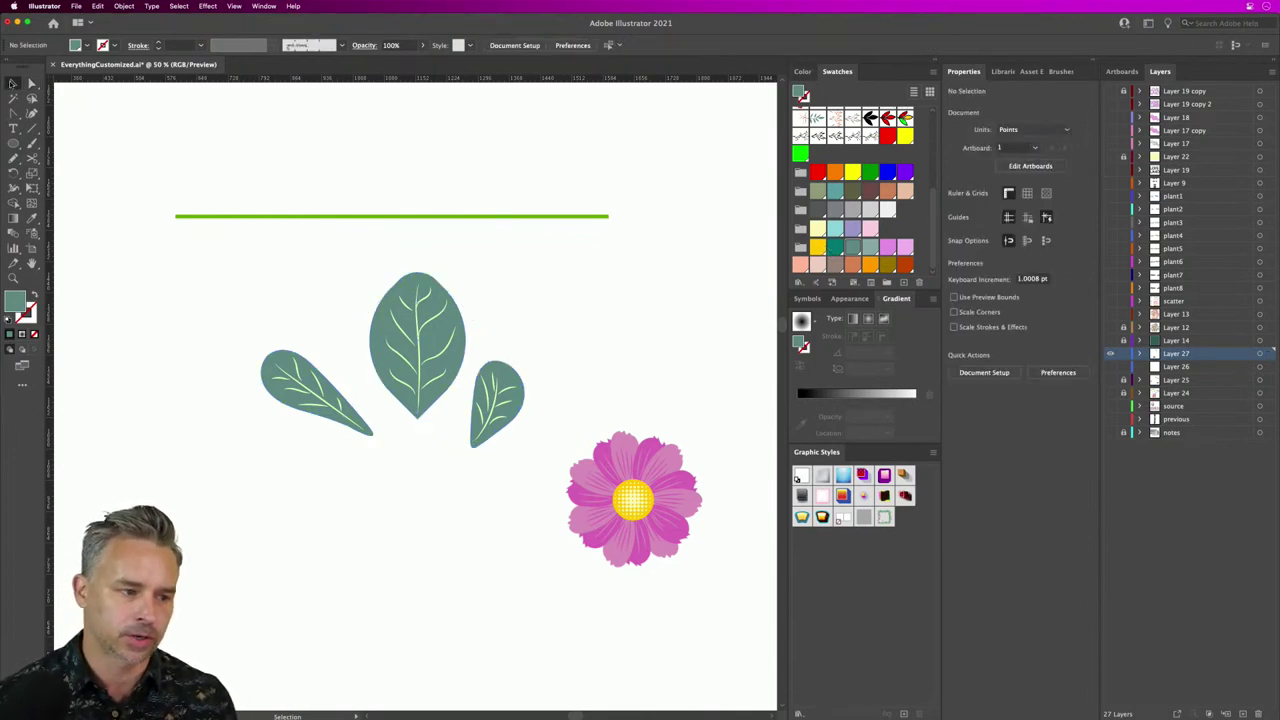
pyautogui.moveTo(365, 246); pyautogui.dragTo(366, 247)
pyautogui.click(33, 308)
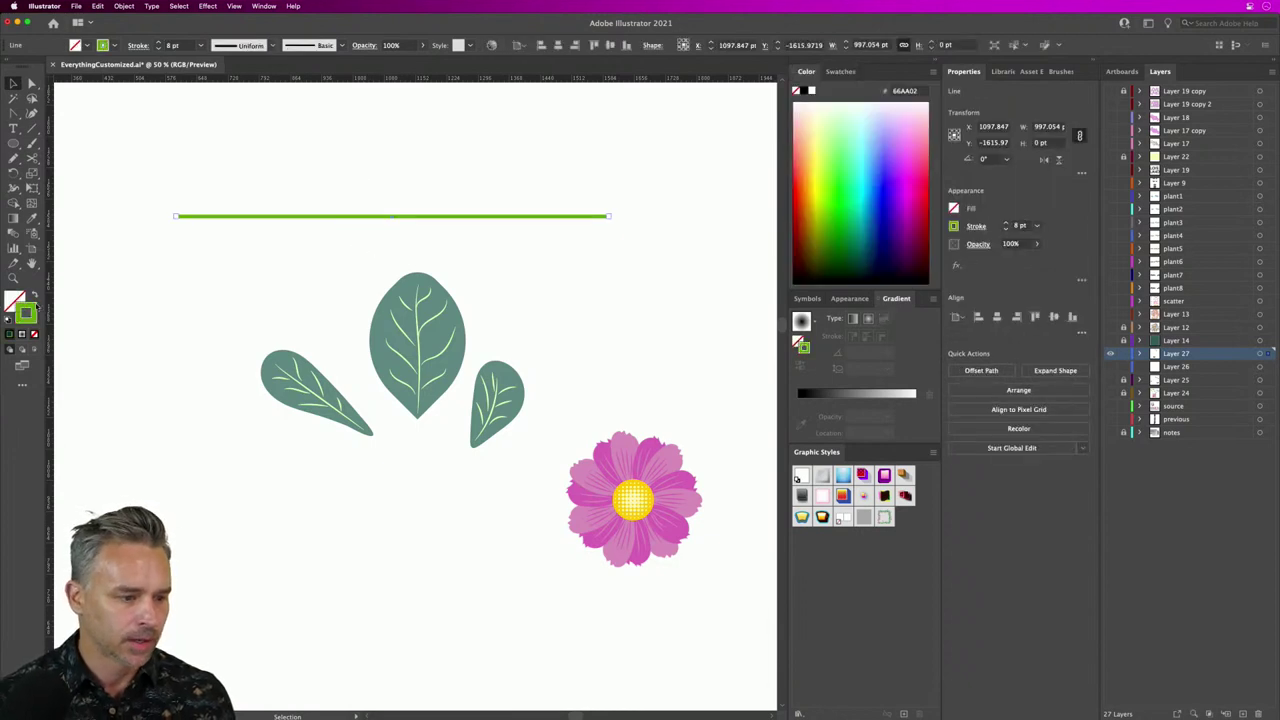
pyautogui.click(836, 74)
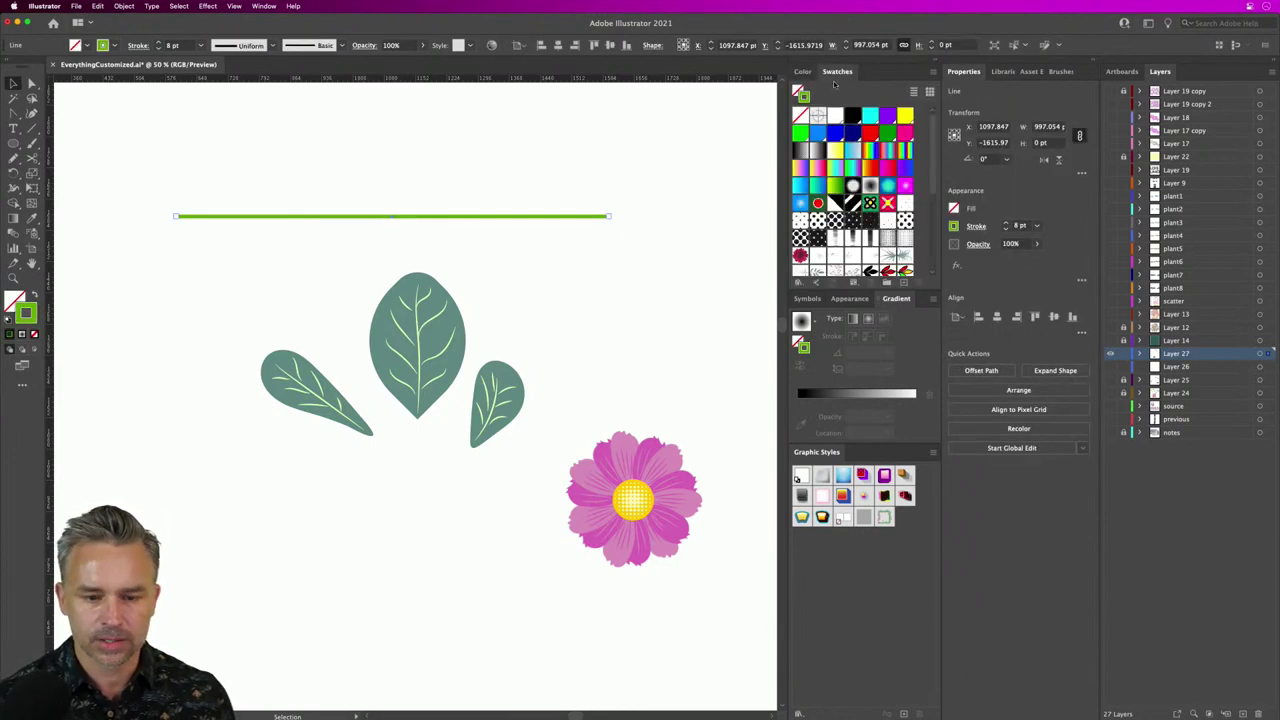
pyautogui.scroll(-5, 838, 236)
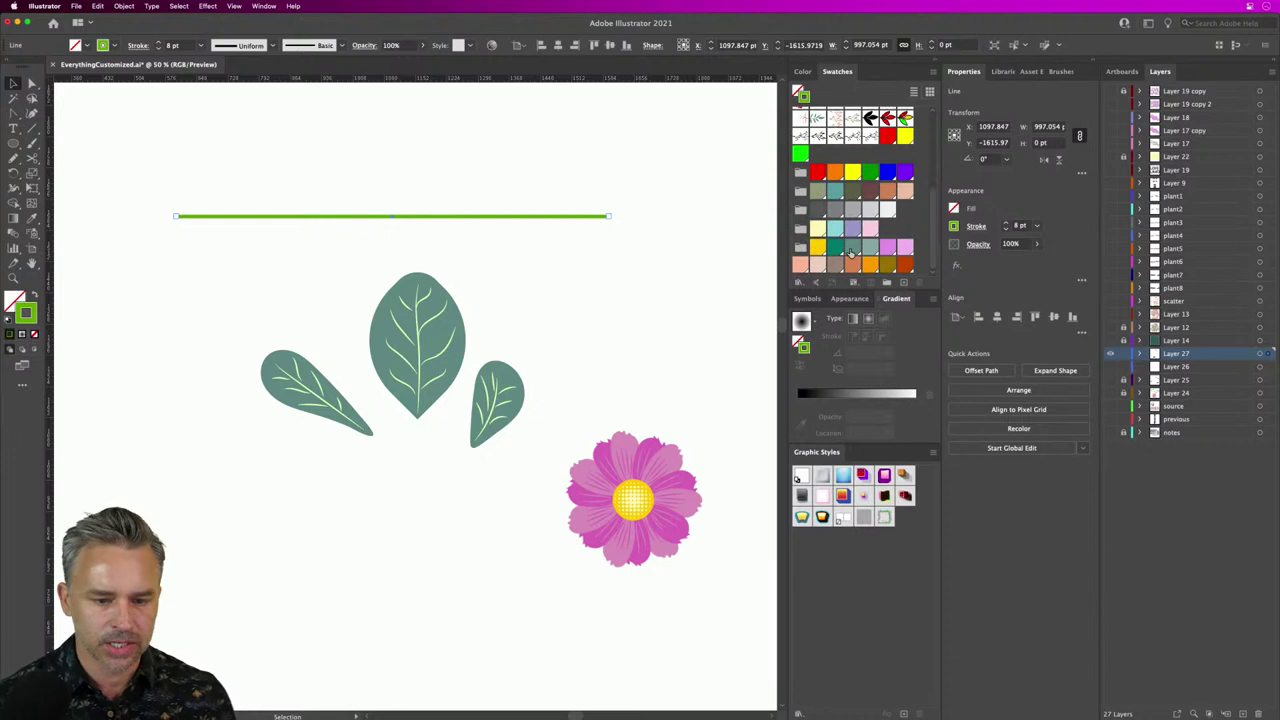
pyautogui.click(851, 252)
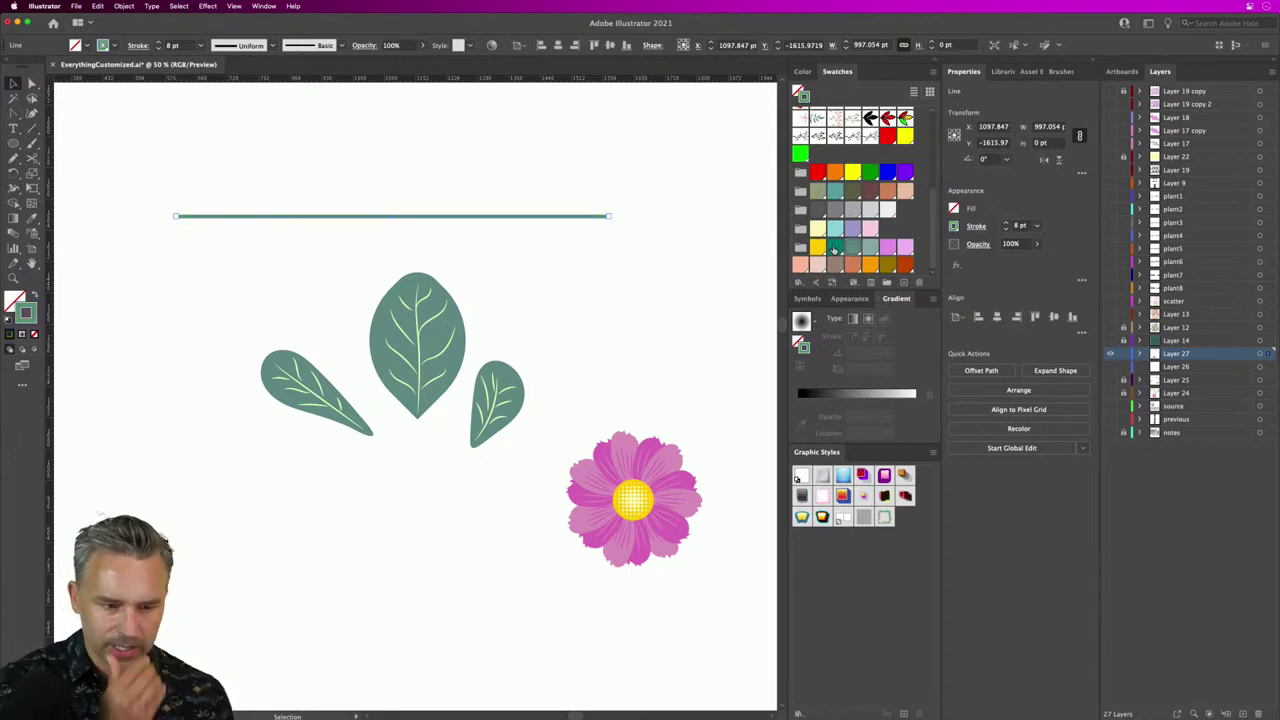
pyautogui.click(834, 248)
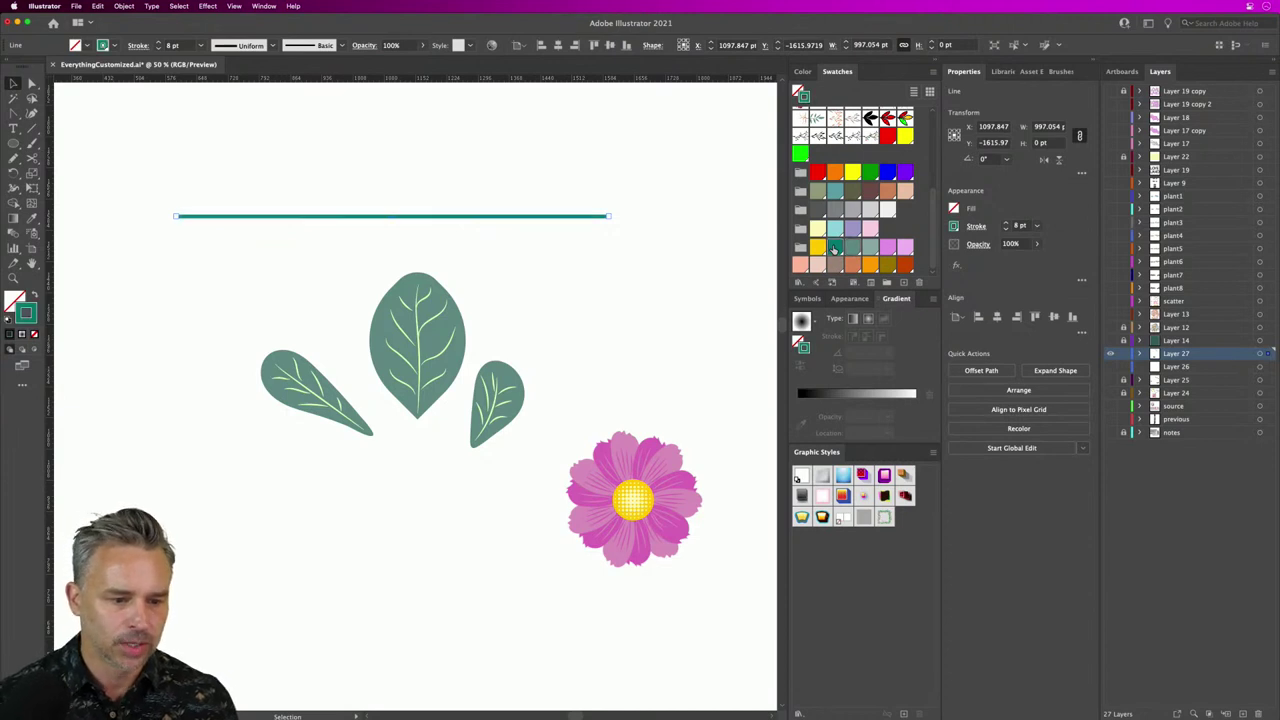
pyautogui.click(342, 281)
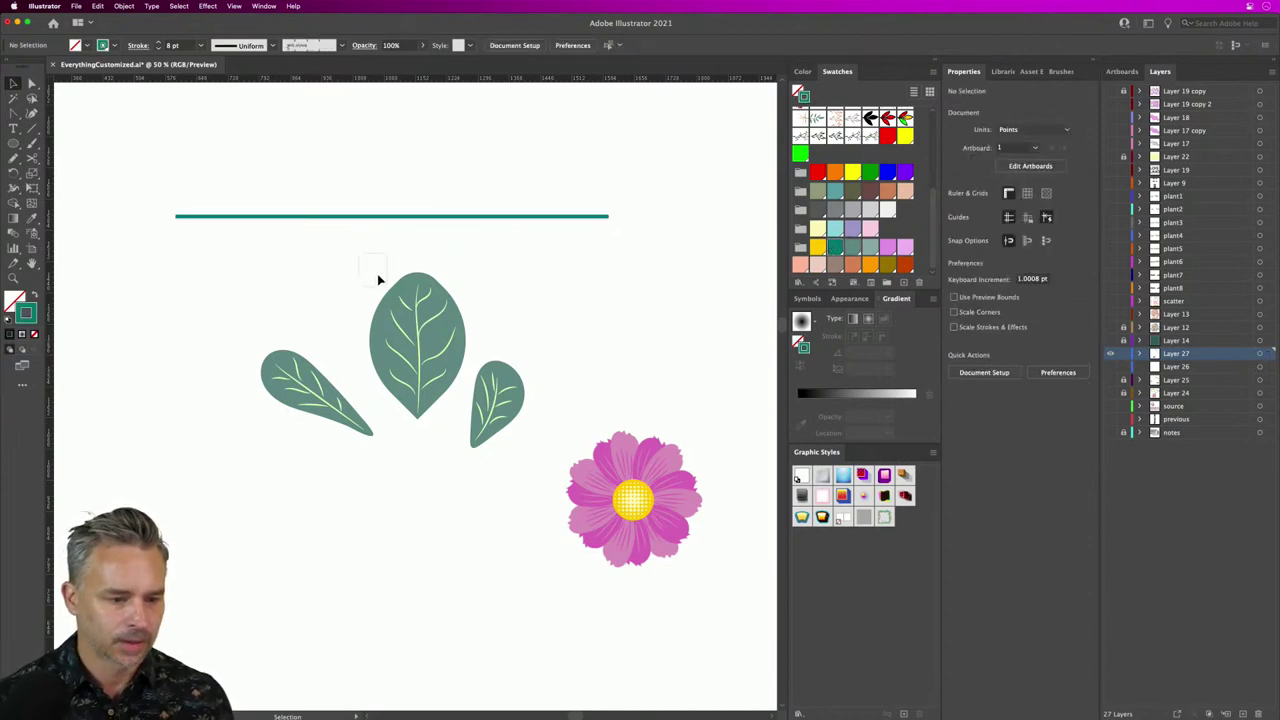
# Step: Duplicate the three veined leaves, rotate the copies, and place the narrow copy above the line's left end
pyautogui.moveTo(378, 279); pyautogui.dragTo(449, 371)
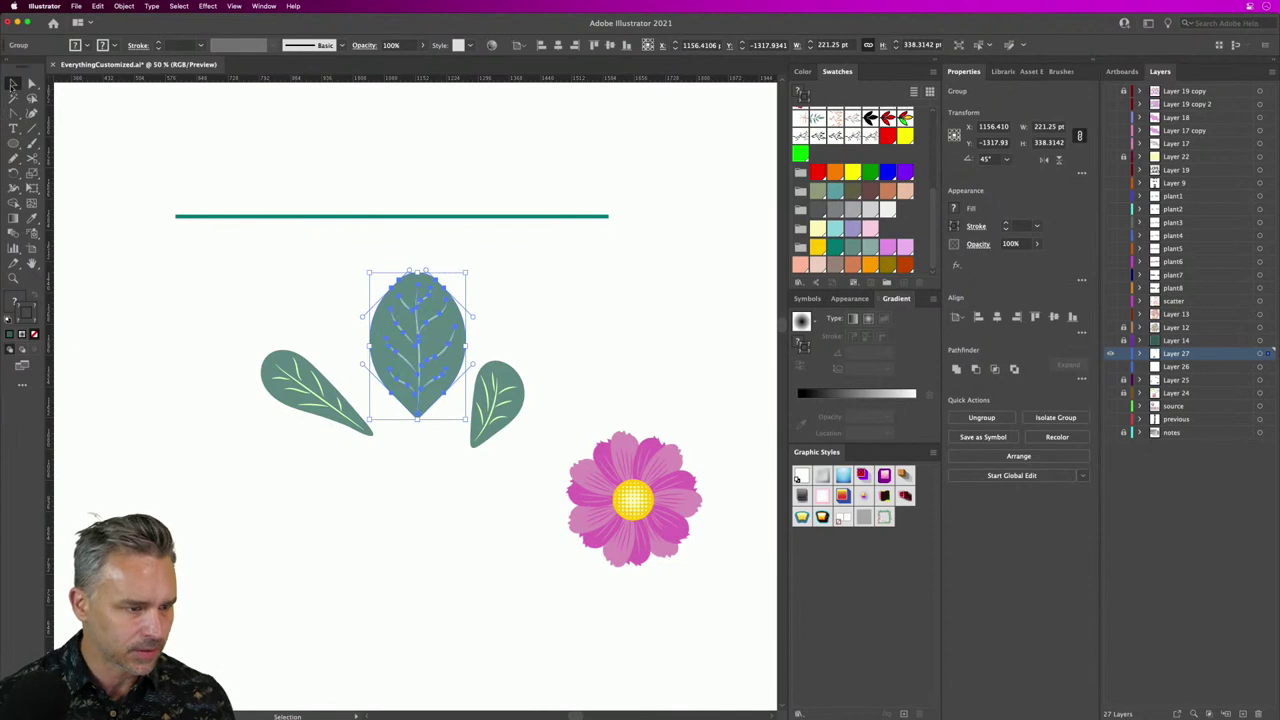
pyautogui.click(335, 333)
pyautogui.moveTo(394, 337)
pyautogui.mouseDown()
pyautogui.moveTo(391, 300)
pyautogui.moveTo(372, 346)
pyautogui.mouseUp()
pyautogui.moveTo(256, 252); pyautogui.dragTo(547, 467)
pyautogui.moveTo(398, 388); pyautogui.dragTo(380, 296)
pyautogui.moveTo(220, 214); pyautogui.dragTo(409, 200)
pyautogui.click(229, 157)
pyautogui.moveTo(322, 288); pyautogui.dragTo(258, 200)
# Step: Move the large leaf copy above the line's right half and the small leaf copy just below its left half
pyautogui.press('super+minus')
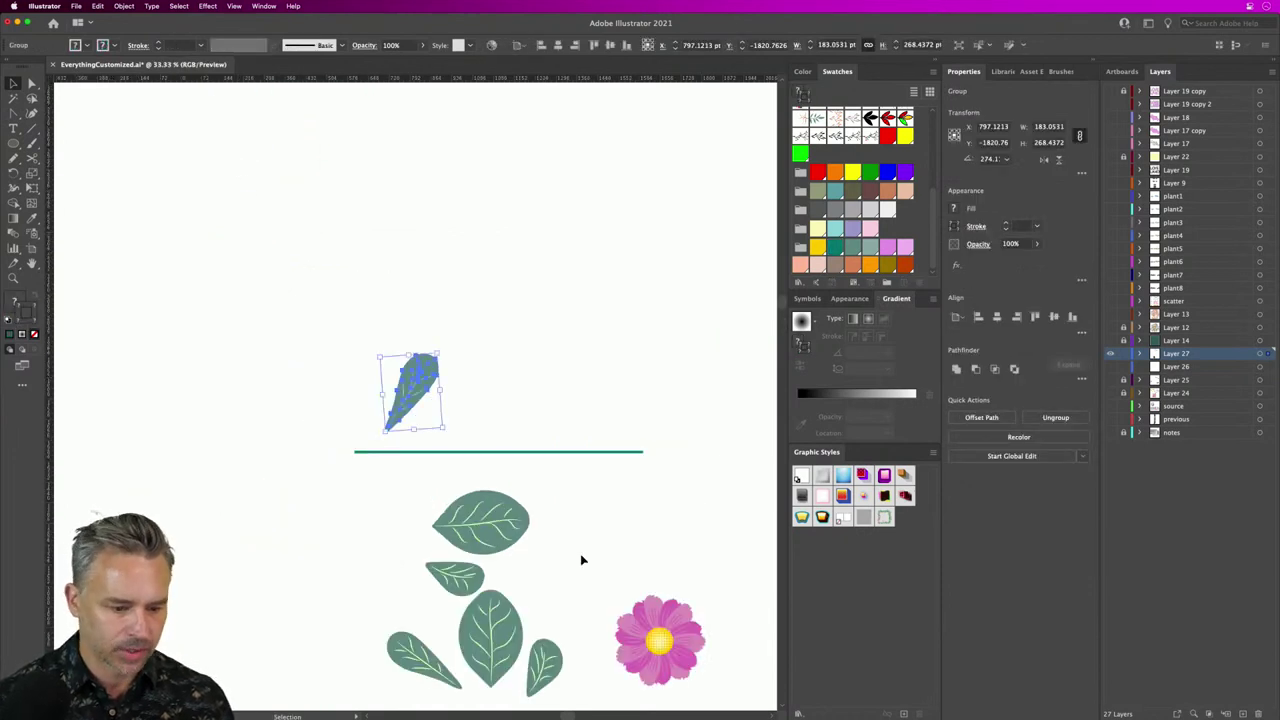
pyautogui.moveTo(495, 521); pyautogui.dragTo(545, 396)
pyautogui.moveTo(455, 579); pyautogui.dragTo(438, 491)
# Step: Duplicate the large leaf below the line, make it smaller, and rotate it to hang down near the line's right end
pyautogui.moveTo(531, 390); pyautogui.dragTo(530, 526)
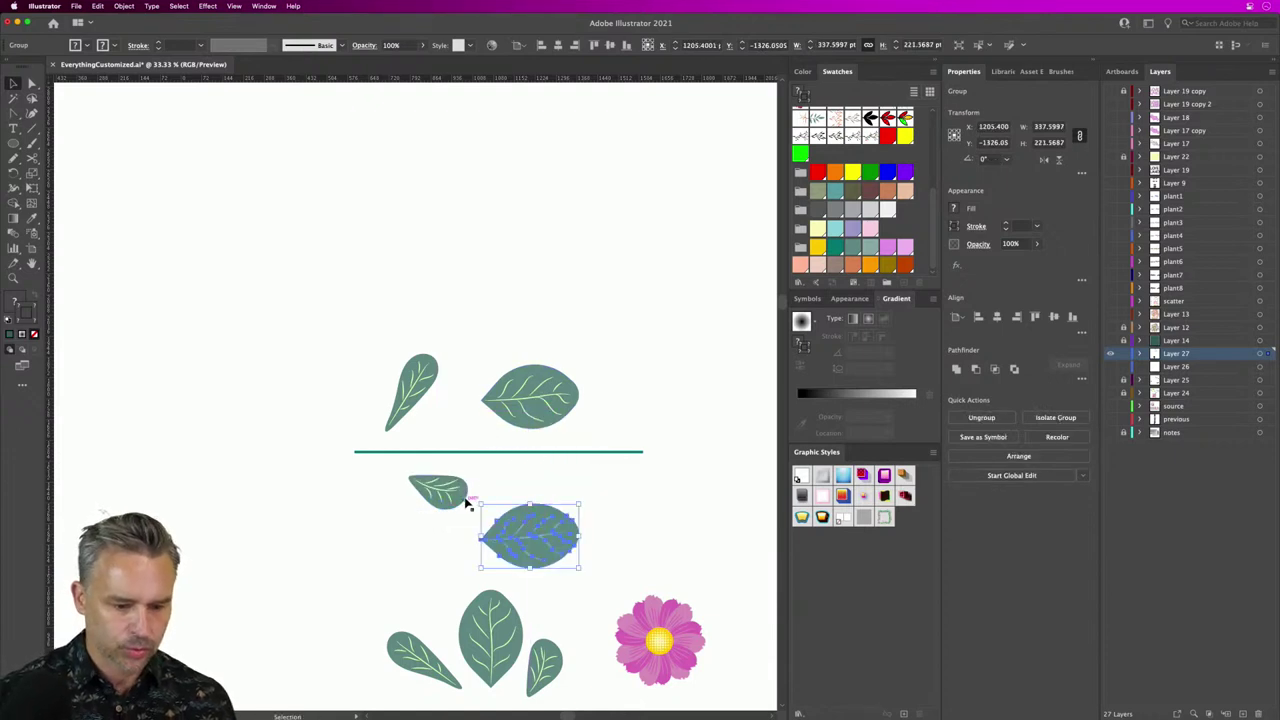
pyautogui.moveTo(466, 500); pyautogui.dragTo(588, 512)
pyautogui.moveTo(550, 553); pyautogui.dragTo(590, 528)
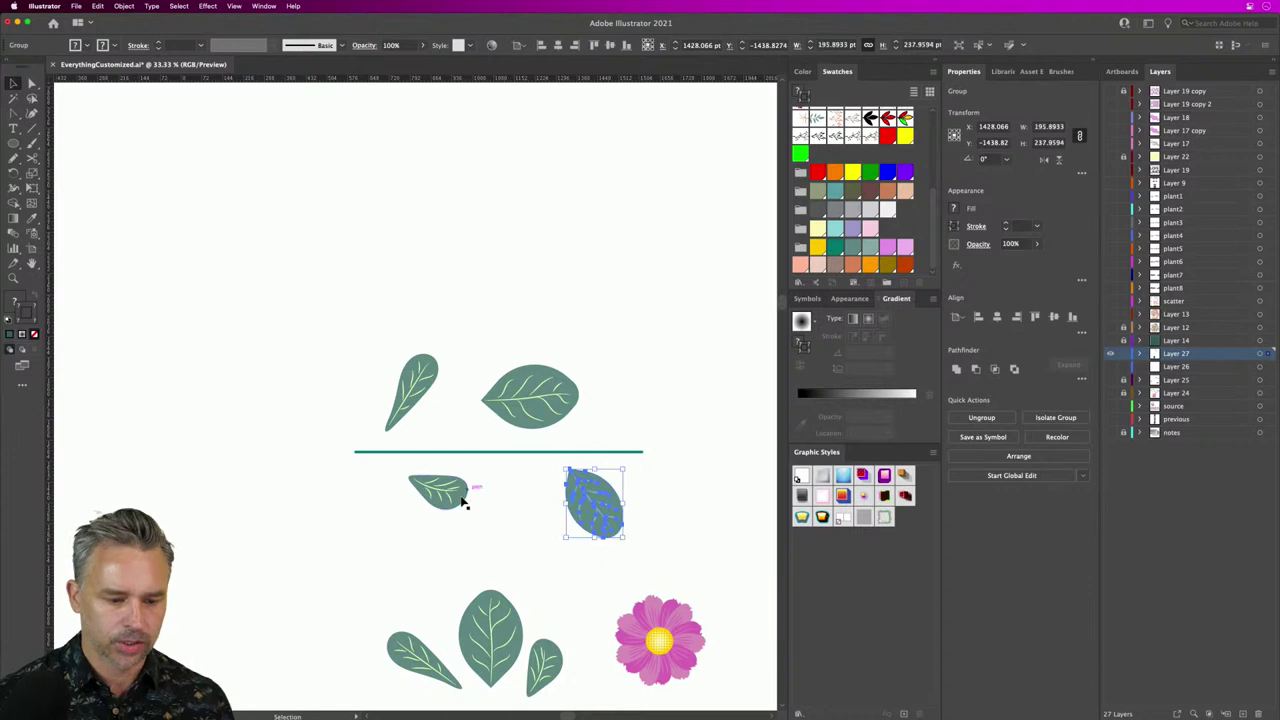
# Step: Duplicate the small leaf and place the copy, rotated upwards, above the line's right end beside the large leaf
pyautogui.moveTo(446, 490); pyautogui.dragTo(520, 545)
pyautogui.moveTo(609, 411); pyautogui.dragTo(509, 503)
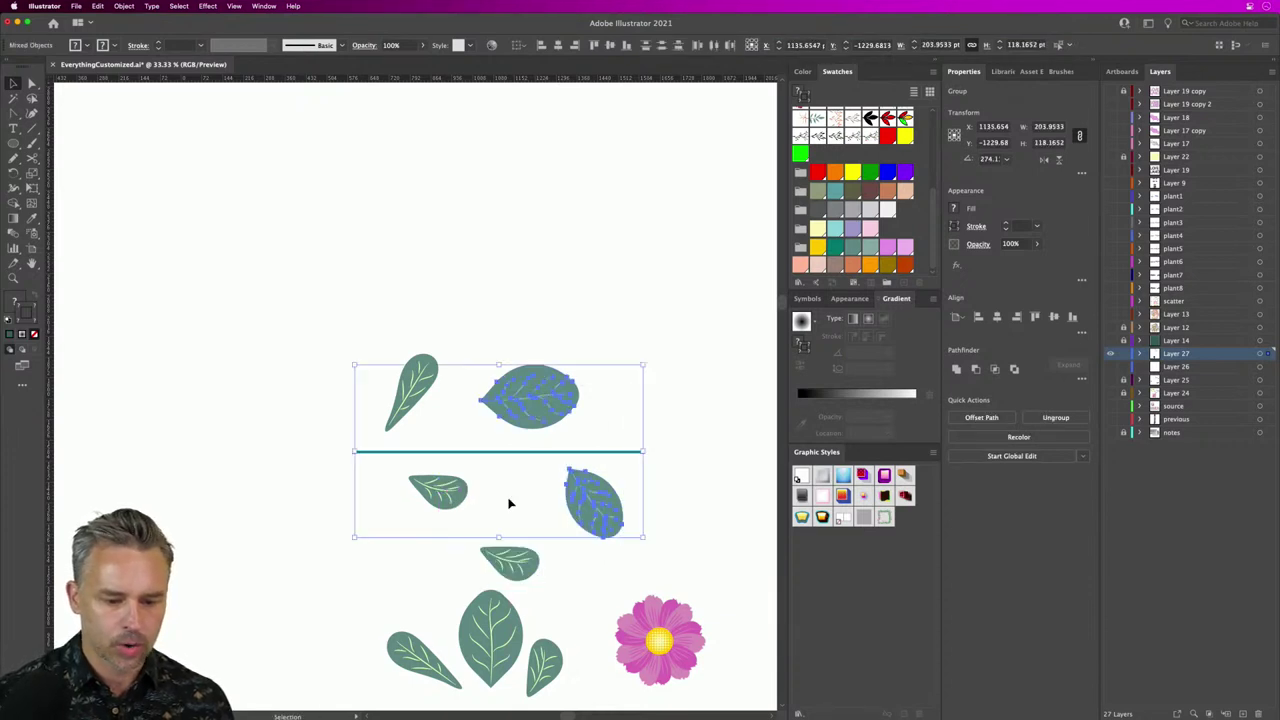
pyautogui.click(487, 529)
pyautogui.moveTo(508, 562); pyautogui.dragTo(603, 414)
# Step: Duplicate the narrow leaf below the line, reflect it across the vertical axis, and rotate it to slant downwards from the line
pyautogui.moveTo(407, 388); pyautogui.dragTo(517, 502)
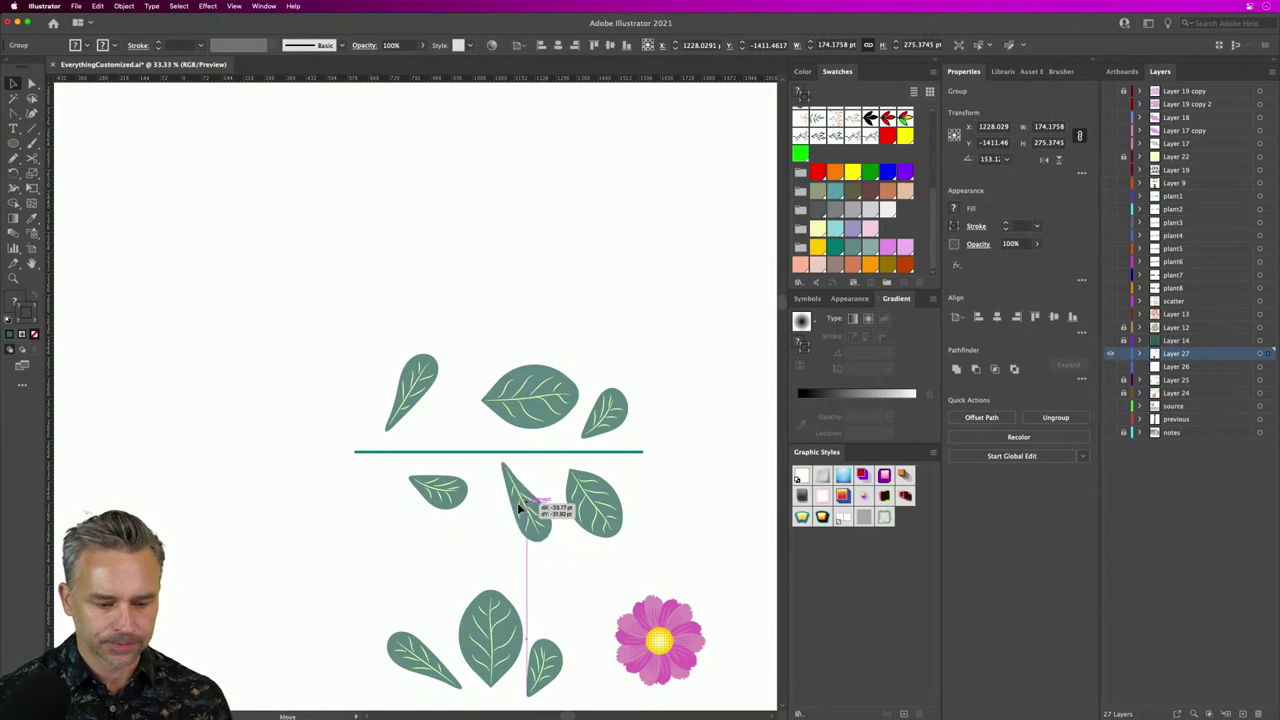
pyautogui.moveTo(13, 172); pyautogui.dragTo(60, 188)
pyautogui.doubleClick(13, 188)
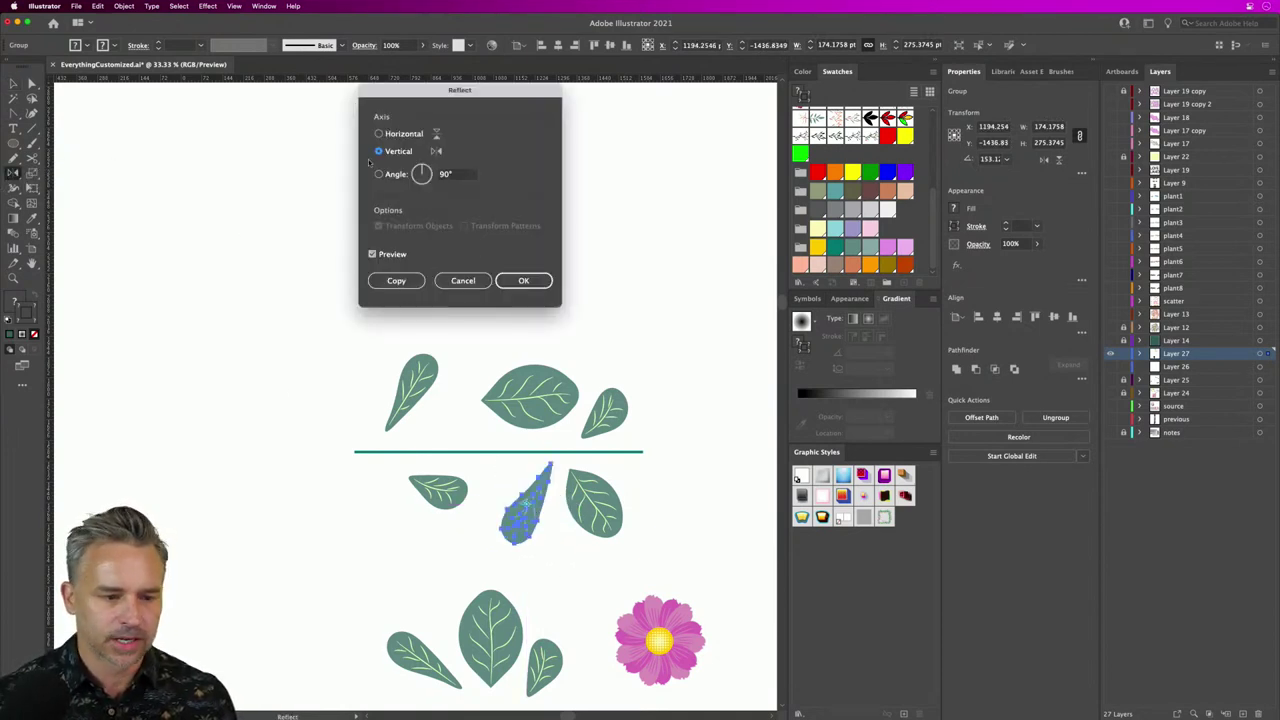
pyautogui.press('Return')
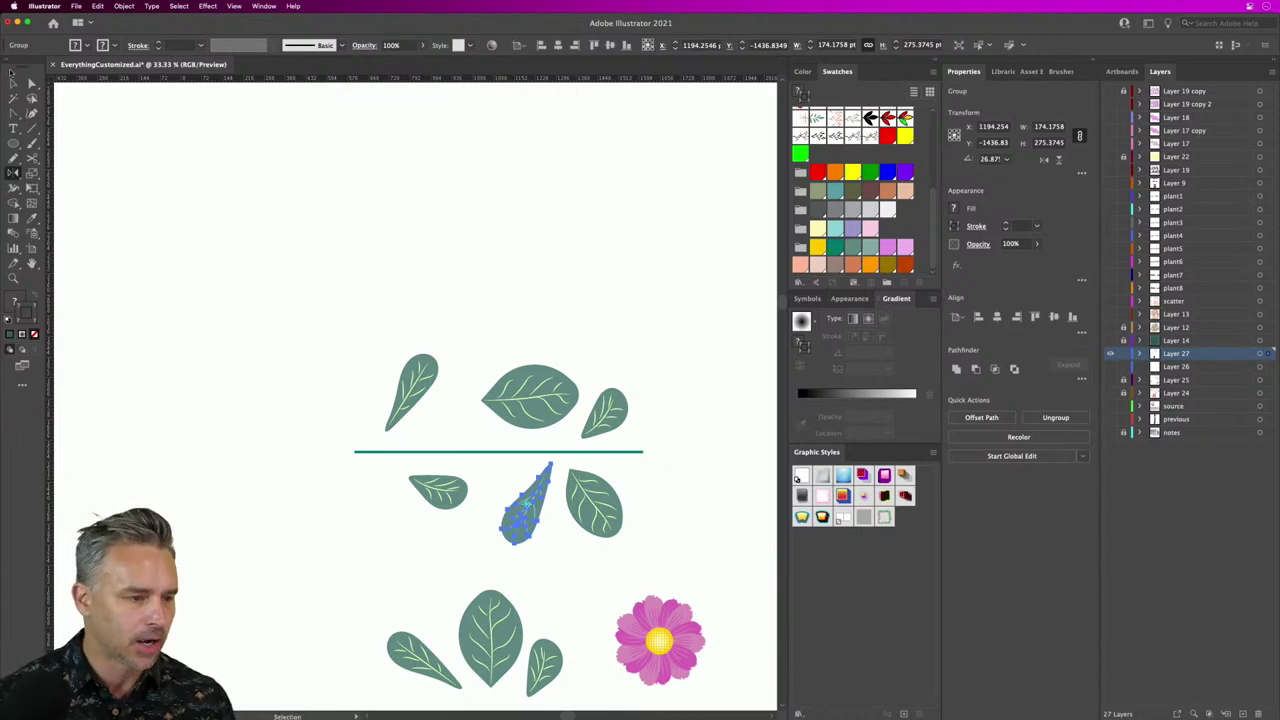
pyautogui.click(13, 82)
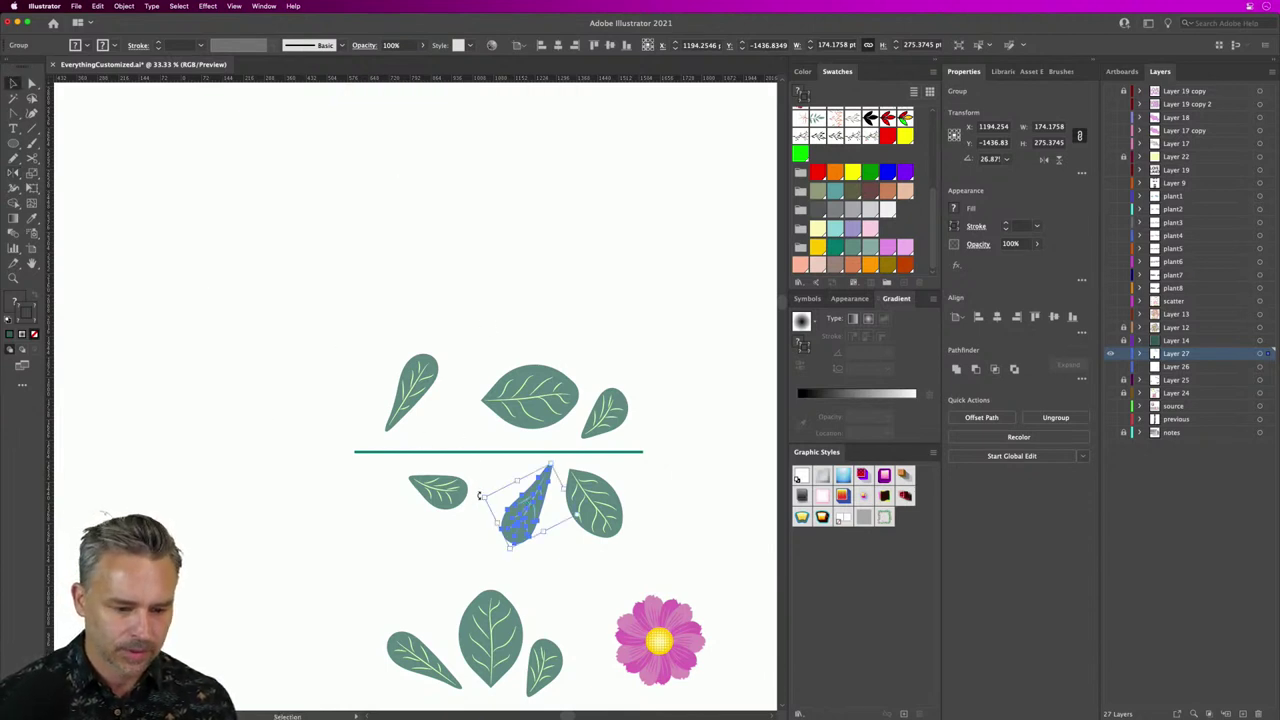
pyautogui.moveTo(480, 496); pyautogui.dragTo(515, 540)
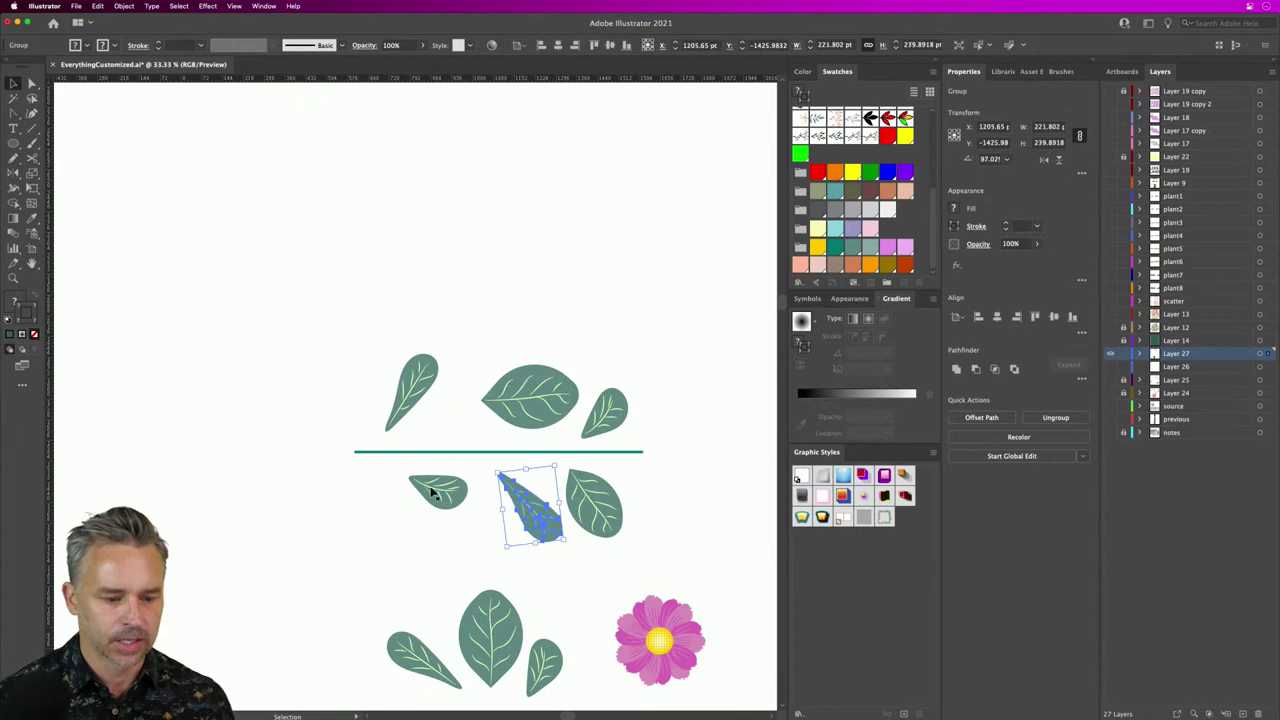
# Step: Add a smaller, rotated copy of the large leaf under the line's left end and adjust the neighbouring small leaf's position
pyautogui.moveTo(432, 491); pyautogui.dragTo(442, 497)
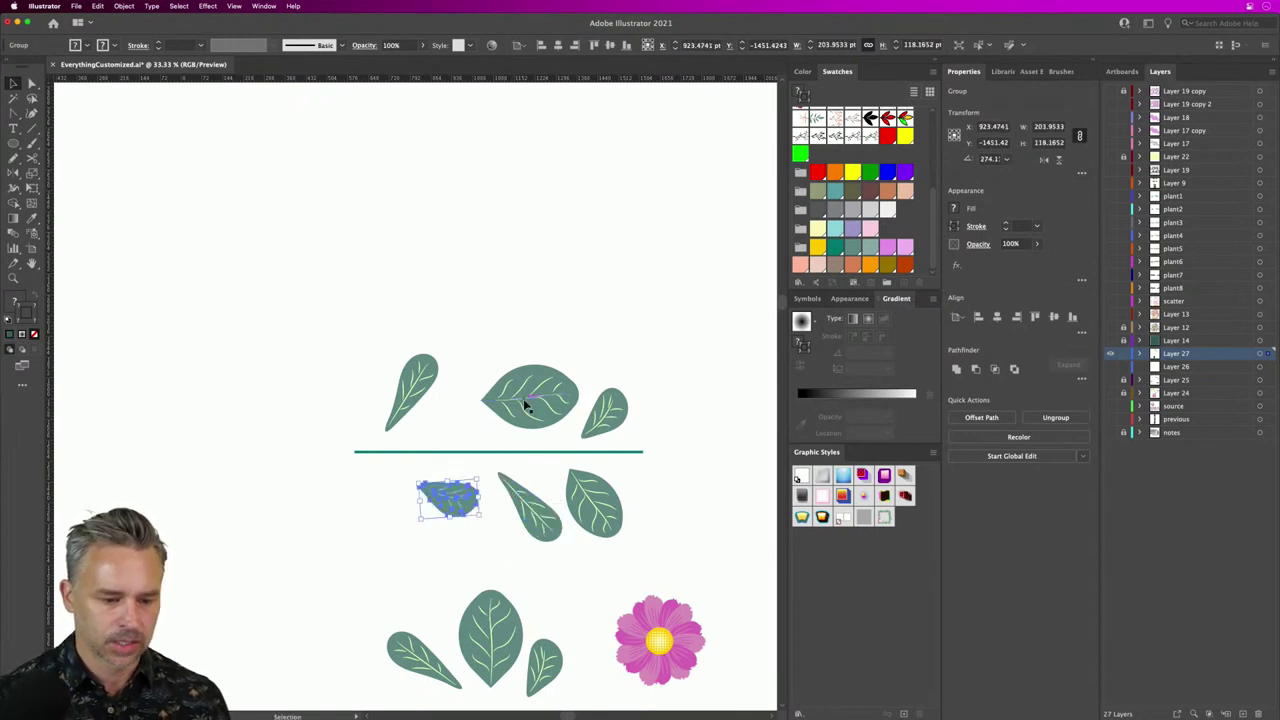
pyautogui.moveTo(527, 405); pyautogui.dragTo(357, 543)
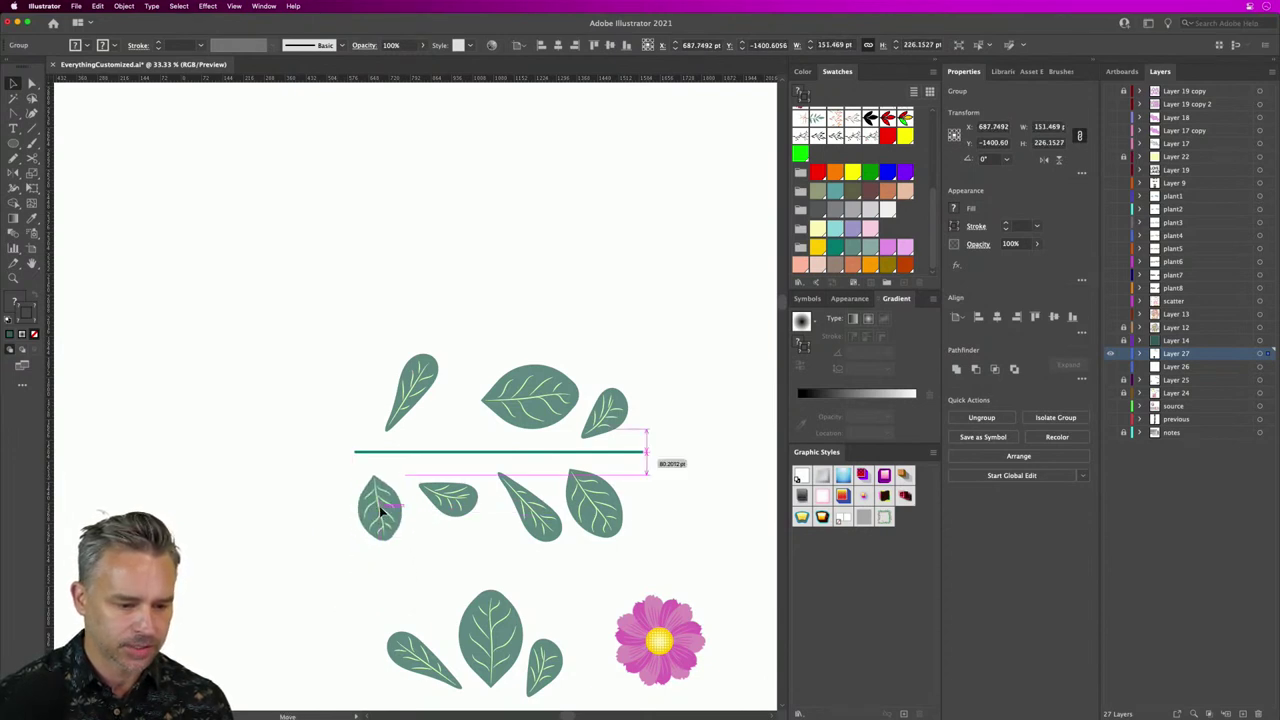
pyautogui.press('a')
pyautogui.click(457, 491)
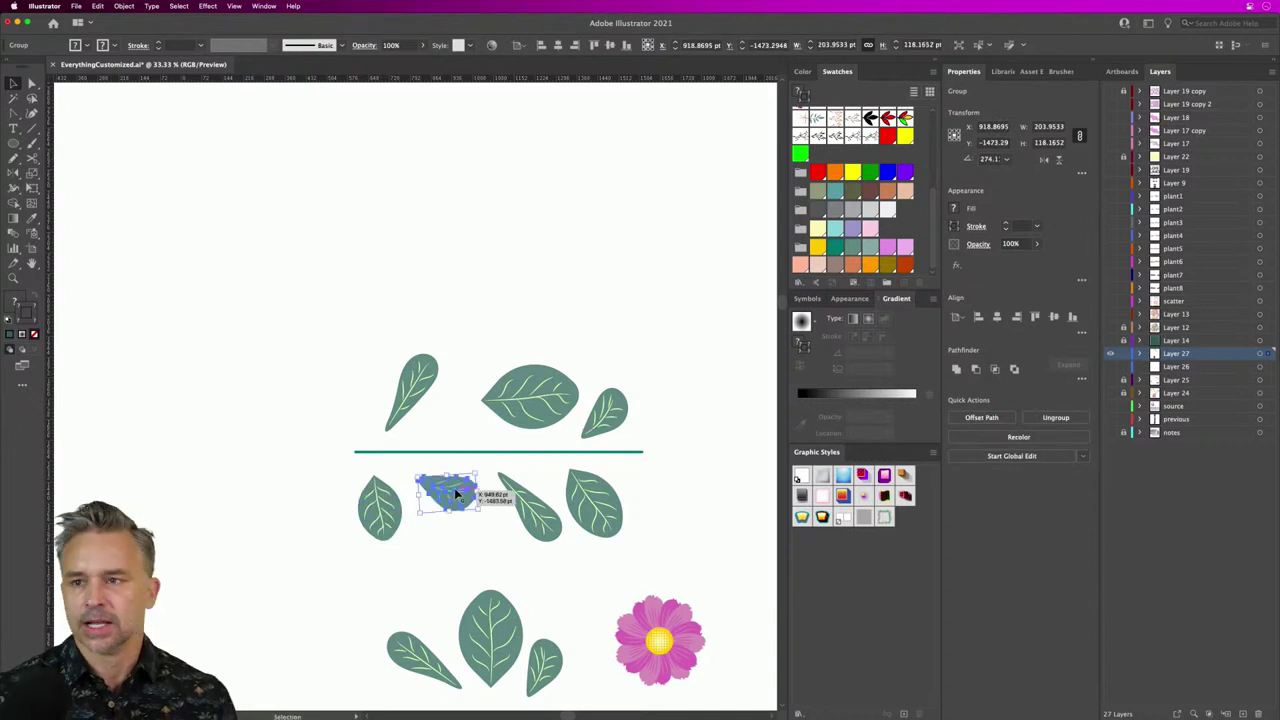
pyautogui.press('v')
pyautogui.press('super+equal')
pyautogui.press('super+equal')
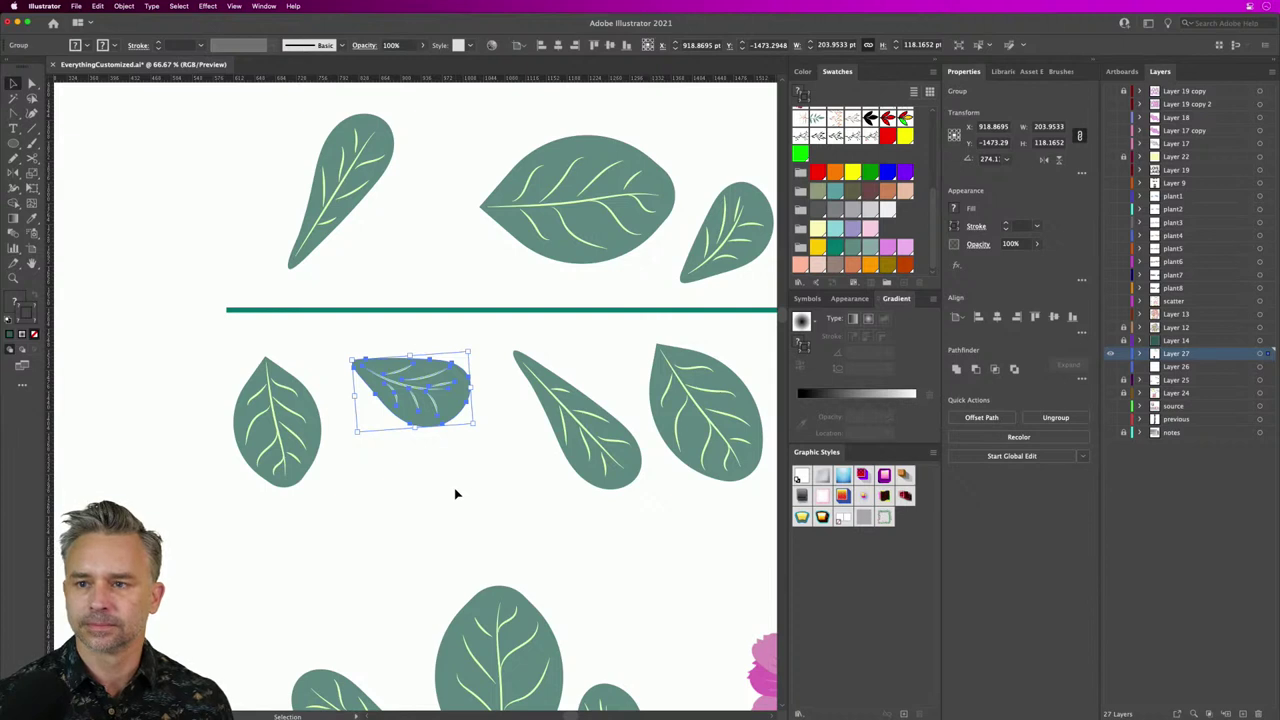
pyautogui.press('a')
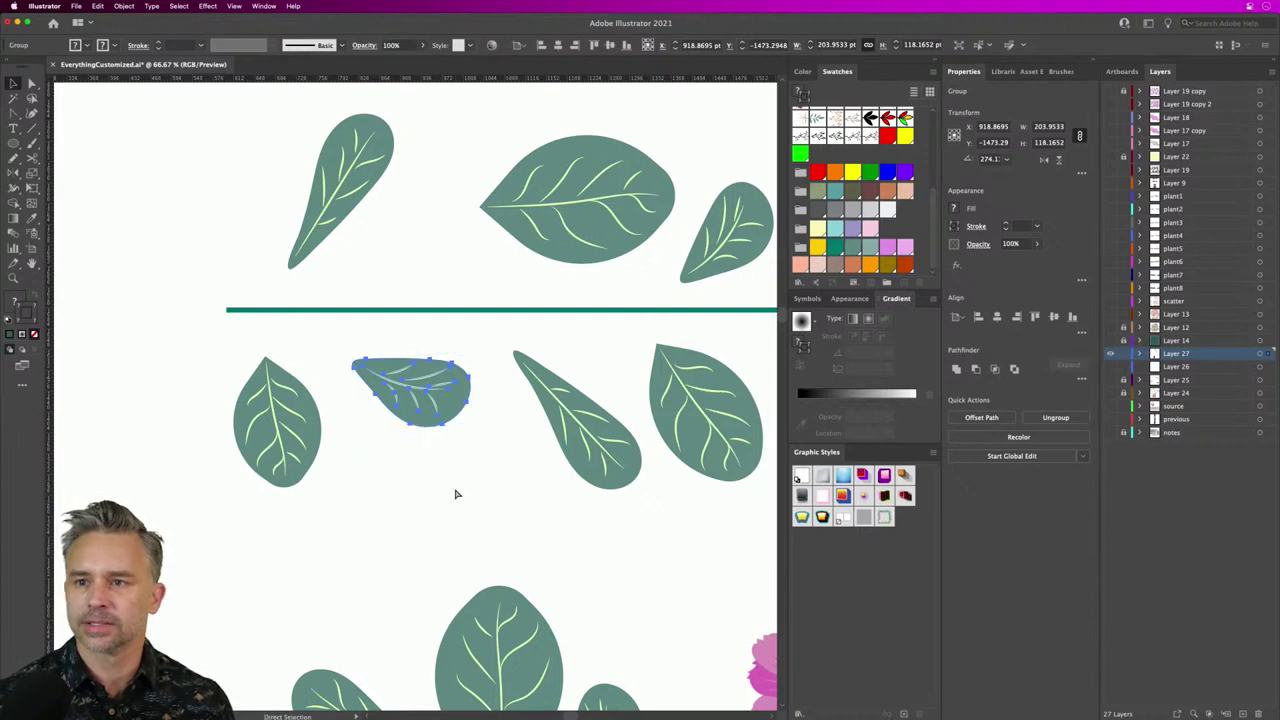
pyautogui.press('v')
pyautogui.press('super+minus')
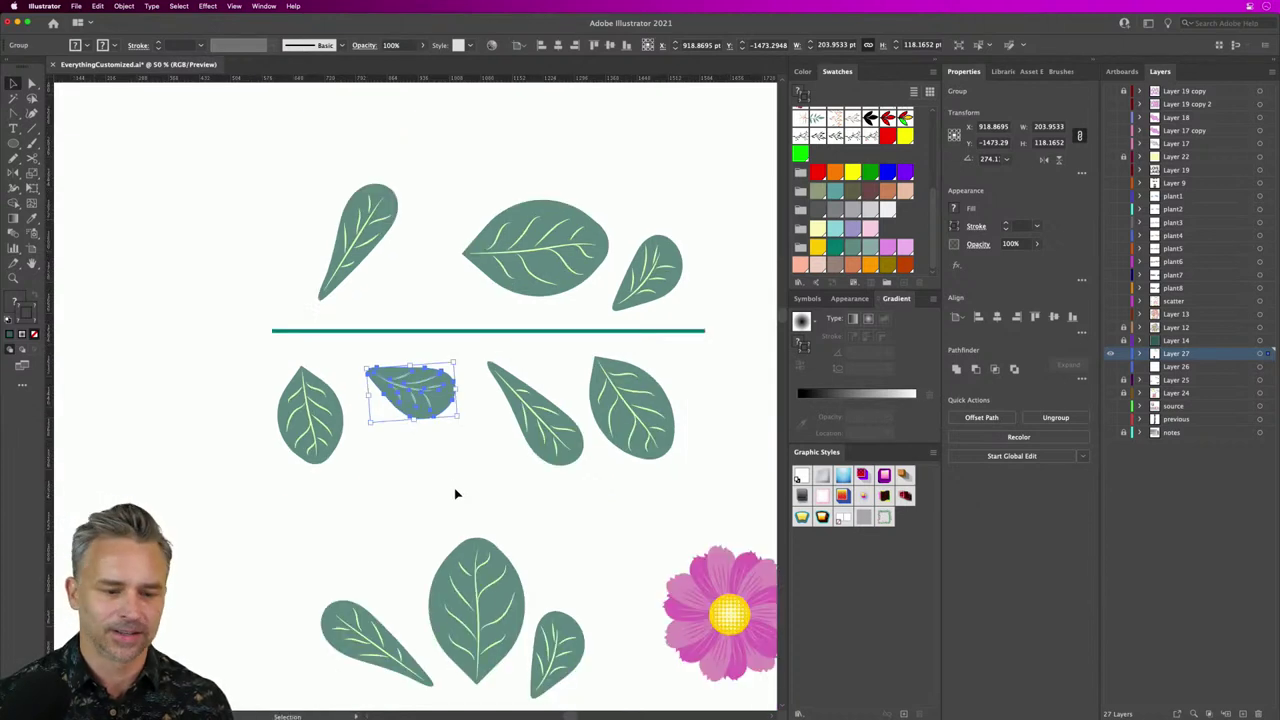
pyautogui.scroll(2, 479, 379)
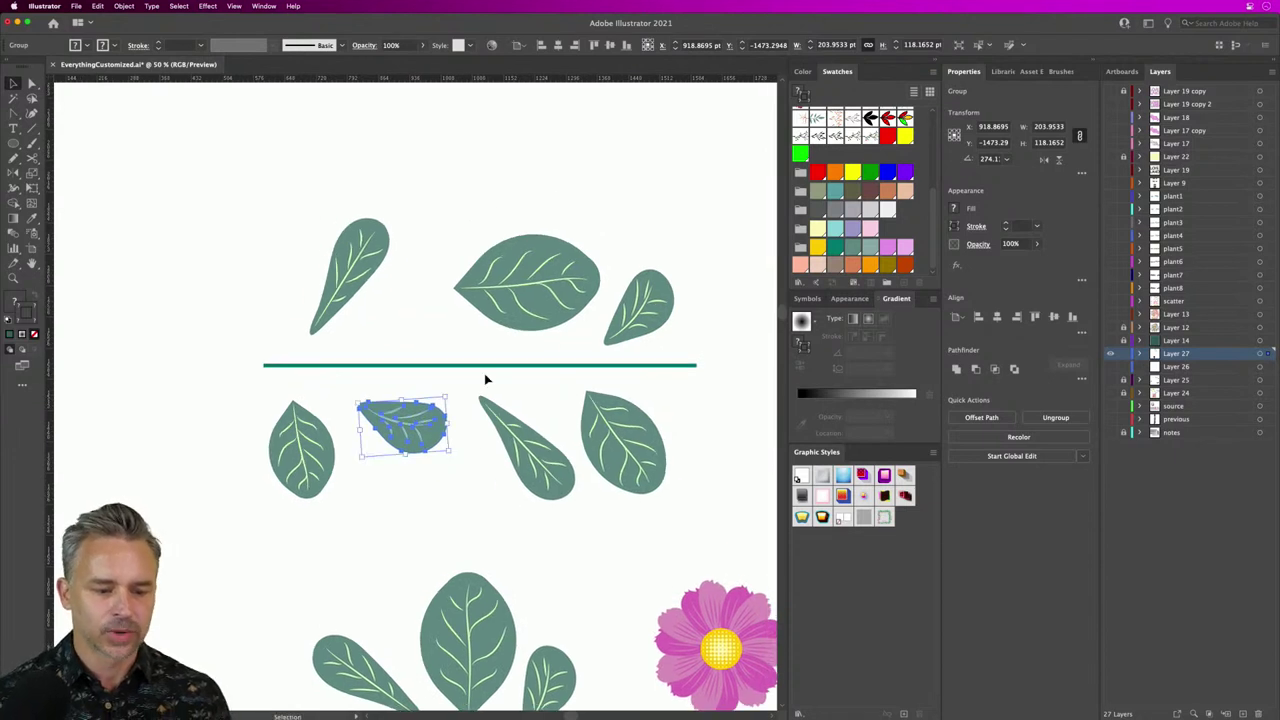
# Step: Select the teal line and display its stroke, fill and opacity attributes for inspection
pyautogui.click(481, 366)
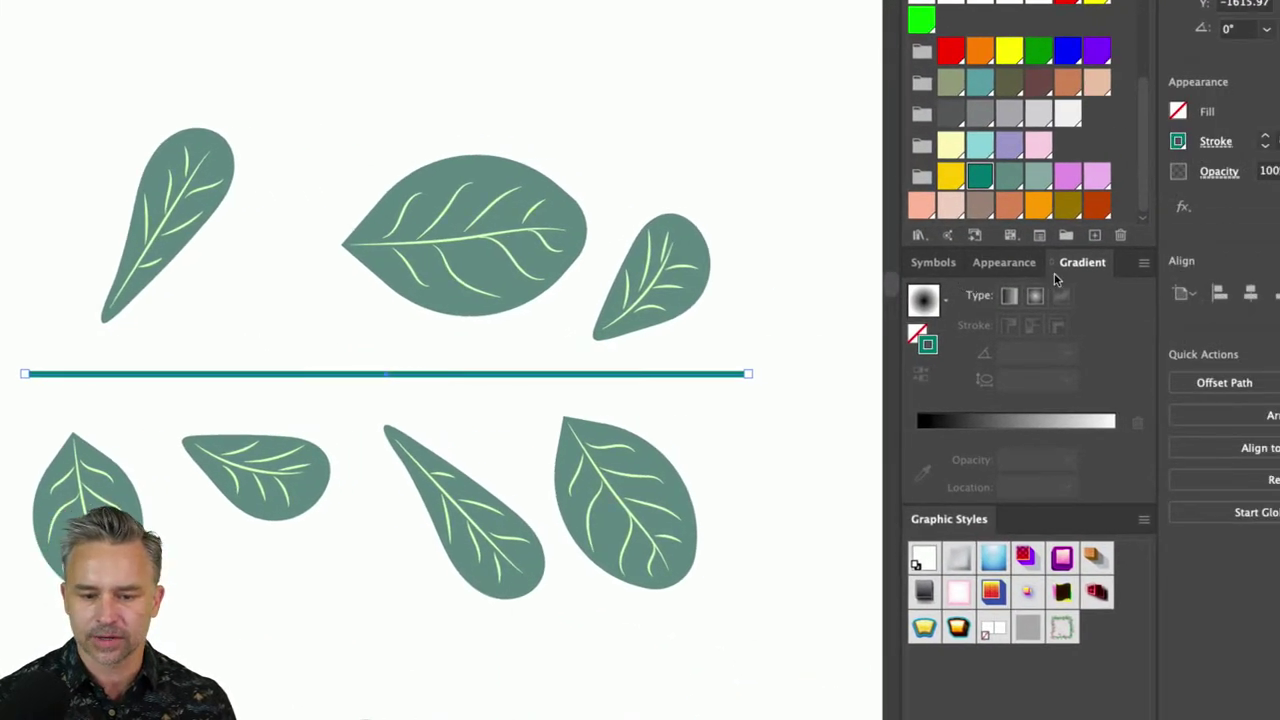
pyautogui.click(1111, 262)
pyautogui.click(1143, 263)
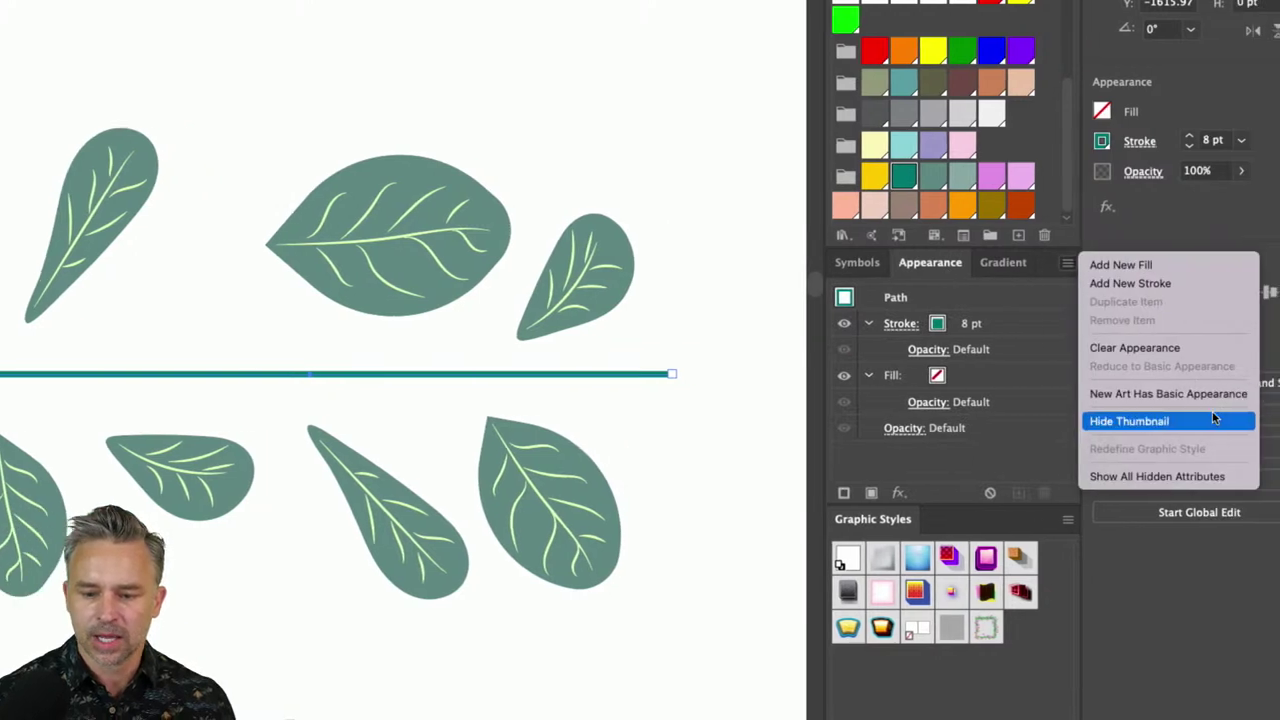
pyautogui.click(693, 385)
pyautogui.click(648, 358)
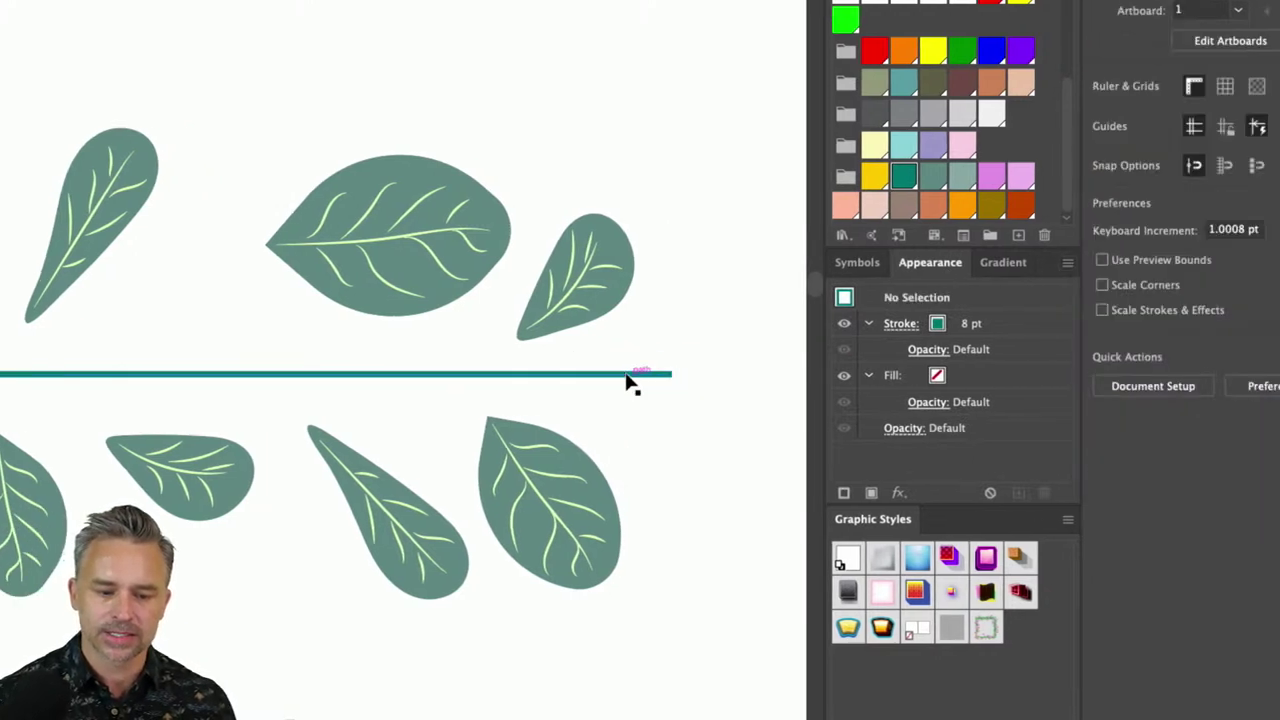
pyautogui.click(627, 380)
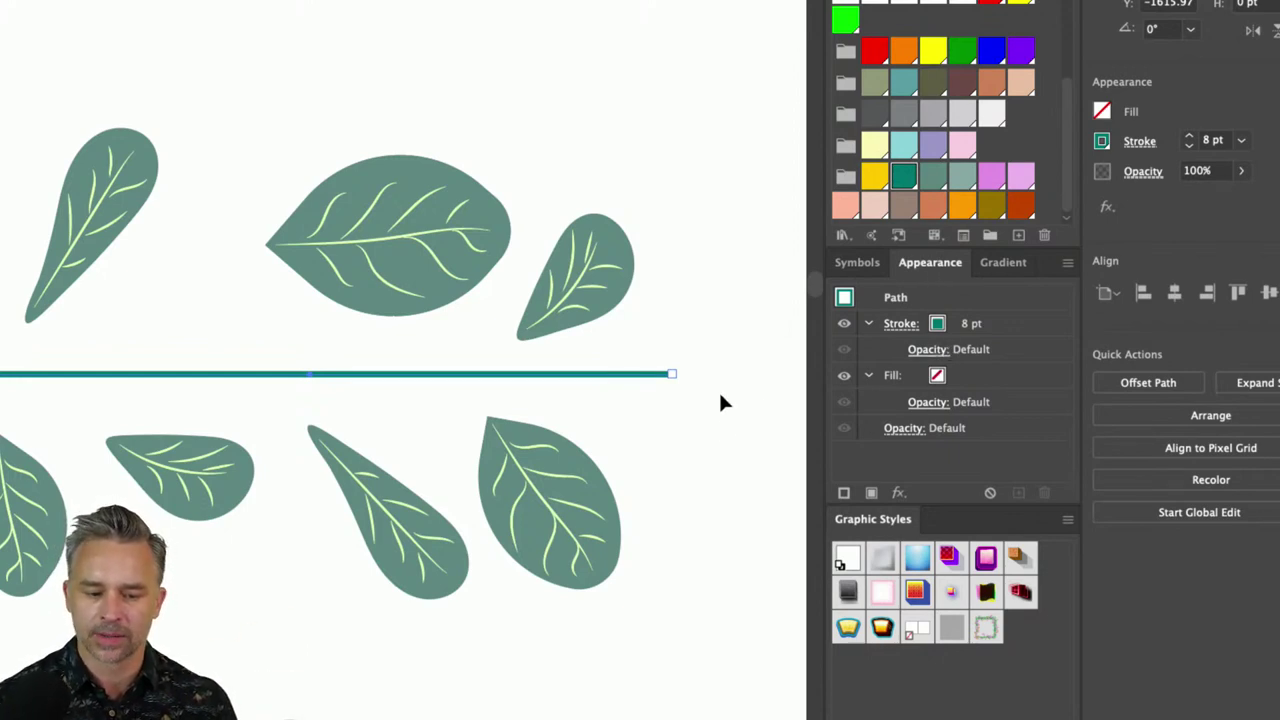
# Step: Draw seven short curved teal stems with the Pencil tool, connecting the main line to each leaf above and below it
pyautogui.click(393, 382)
pyautogui.click(394, 374)
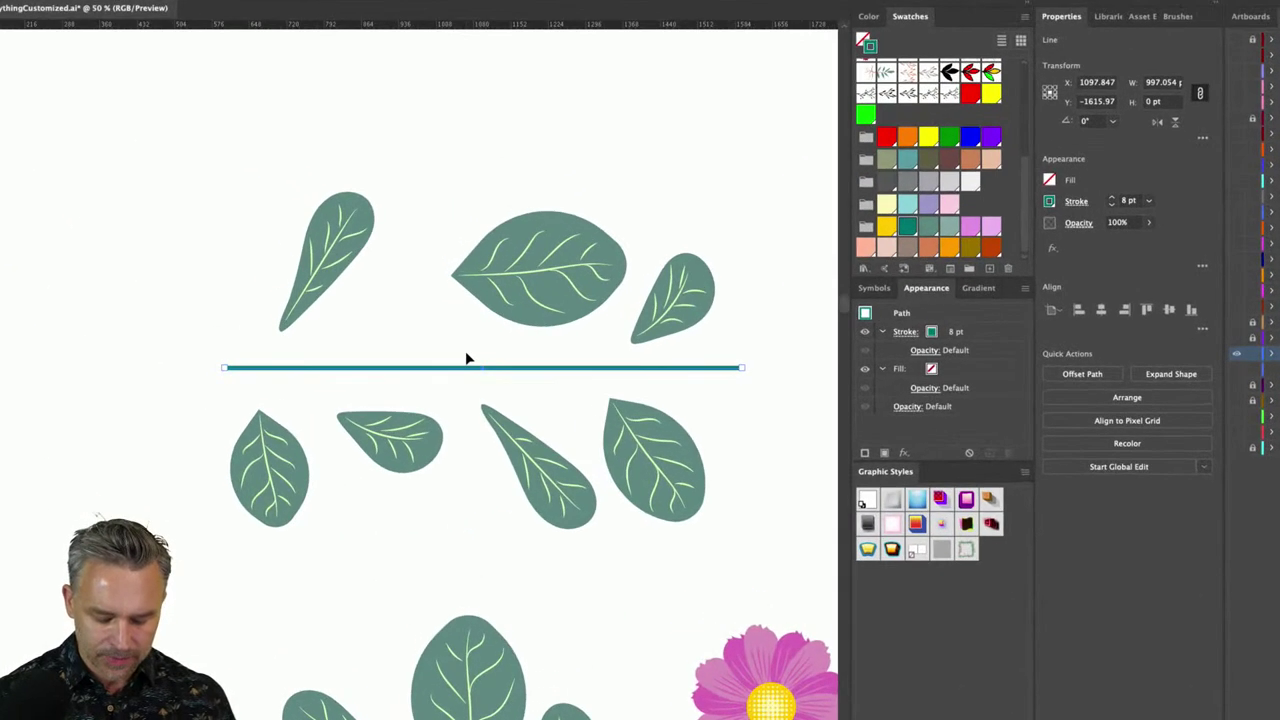
pyautogui.press('p')
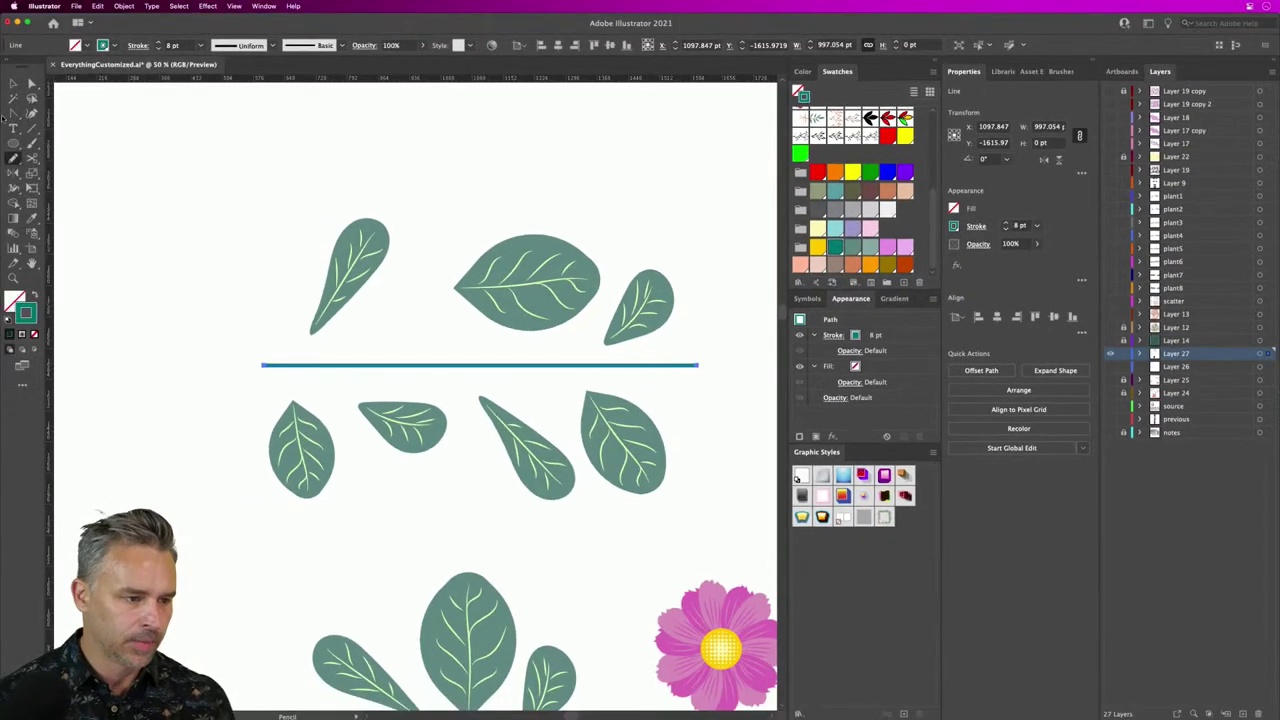
pyautogui.press('v')
pyautogui.click(78, 261)
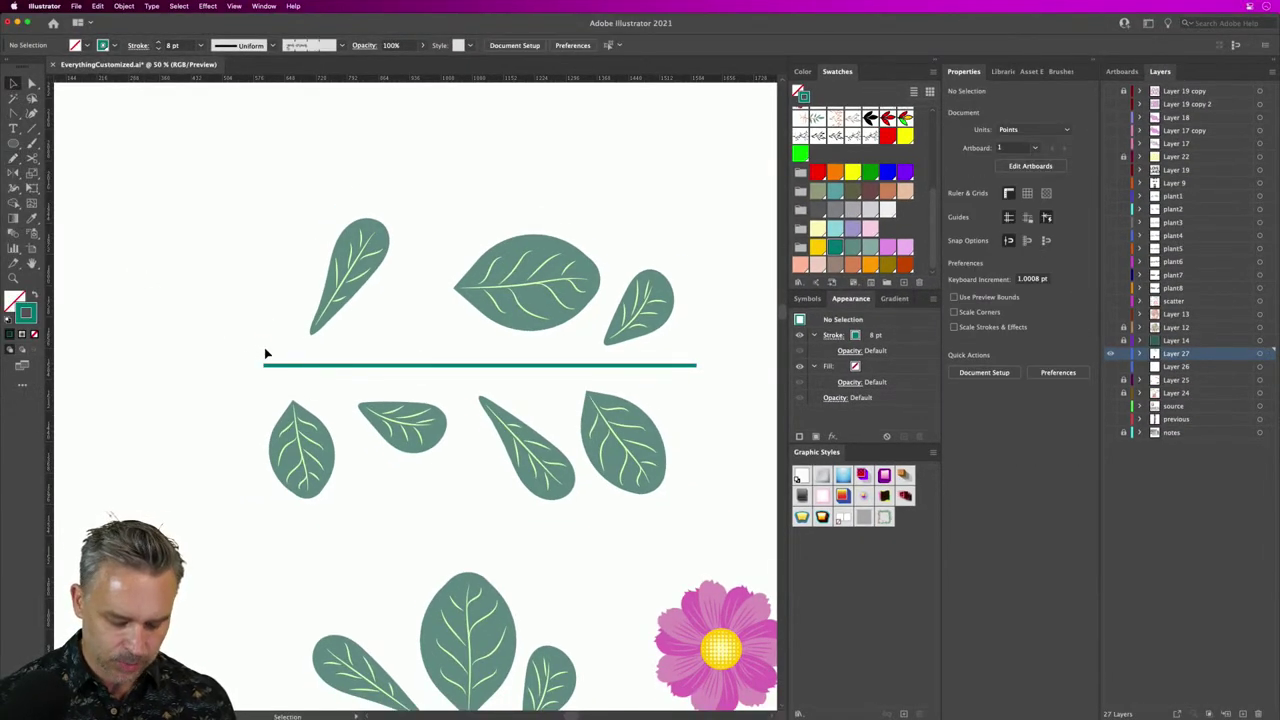
pyautogui.press('n')
pyautogui.moveTo(410, 365)
pyautogui.mouseDown()
pyautogui.moveTo(438, 320)
pyautogui.moveTo(487, 289)
pyautogui.mouseUp()
pyautogui.moveTo(547, 363)
pyautogui.mouseDown()
pyautogui.moveTo(601, 353)
pyautogui.moveTo(632, 300)
pyautogui.mouseUp()
pyautogui.moveTo(452, 362); pyautogui.dragTo(497, 414)
pyautogui.moveTo(337, 365); pyautogui.dragTo(388, 417)
pyautogui.moveTo(539, 360)
pyautogui.mouseDown()
pyautogui.moveTo(570, 369)
pyautogui.moveTo(606, 424)
pyautogui.mouseUp()
pyautogui.moveTo(290, 364); pyautogui.dragTo(296, 440)
pyautogui.moveTo(300, 360); pyautogui.dragTo(368, 248)
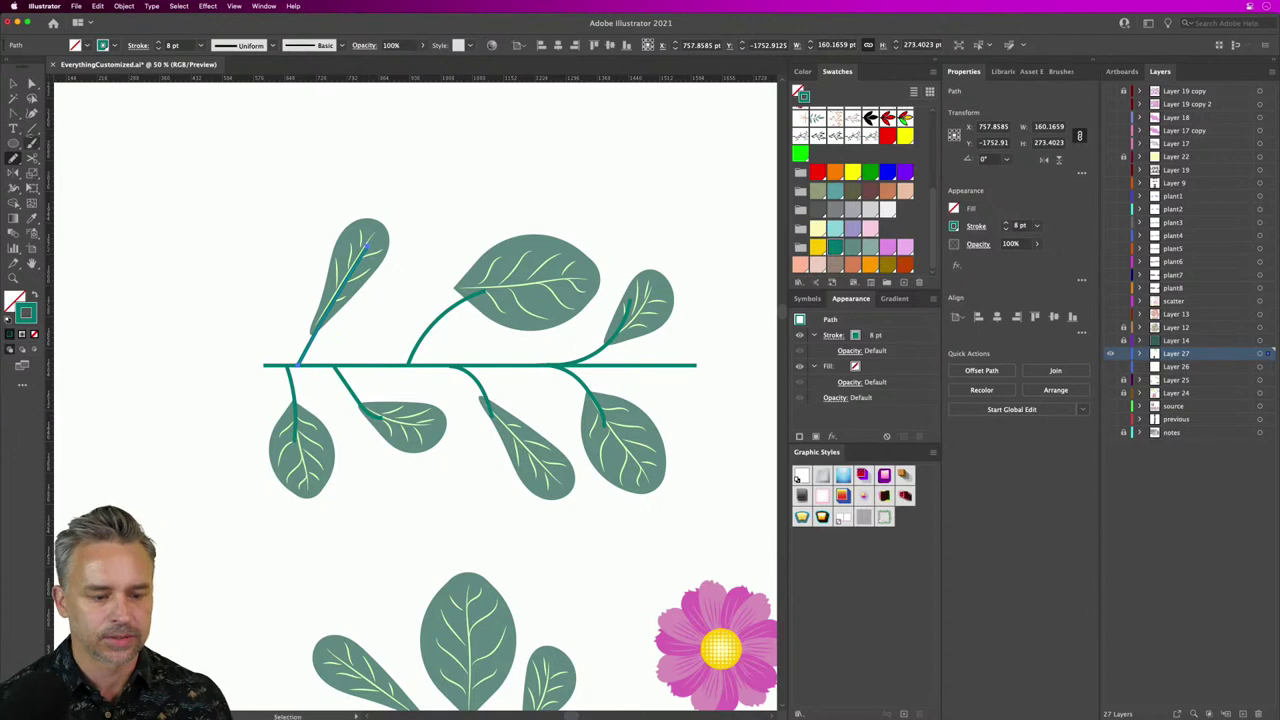
# Step: Bring the narrow leaf above the line in front of its stem and shift it slightly to the right
pyautogui.click(13, 83)
pyautogui.click(350, 235)
pyautogui.click(350, 235)
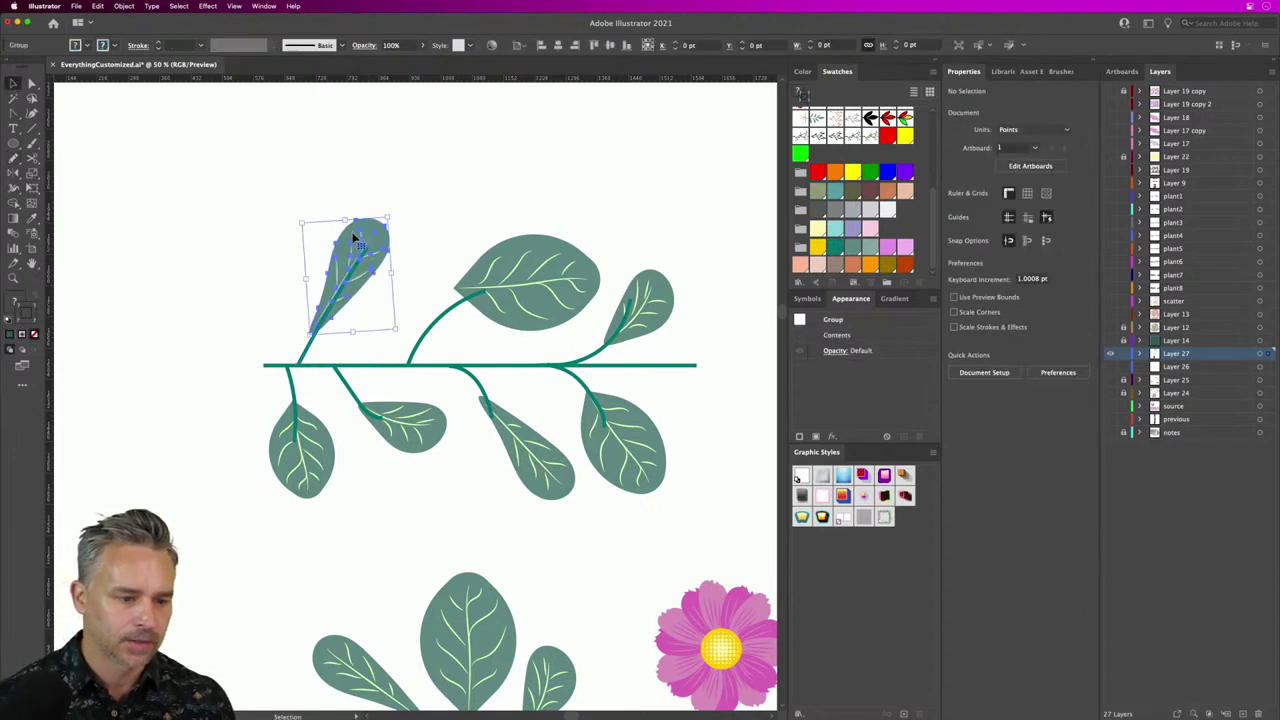
pyautogui.press('super+g')
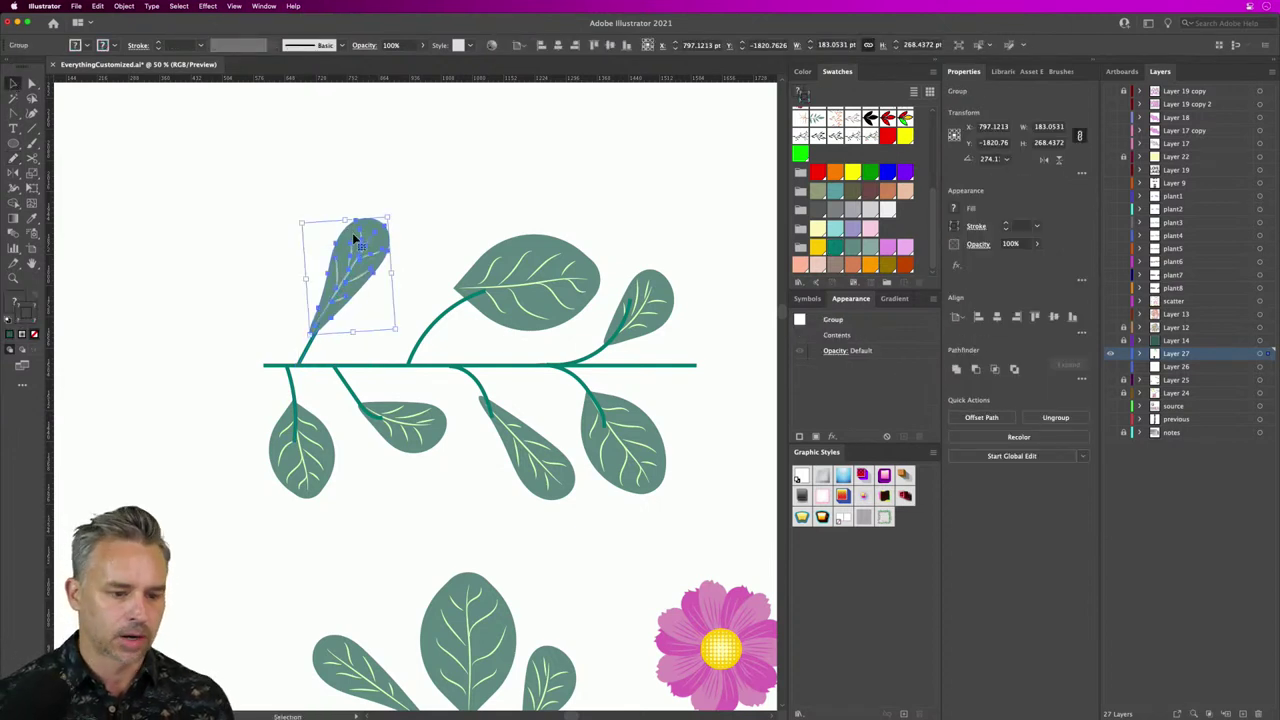
pyautogui.moveTo(353, 237); pyautogui.dragTo(386, 243)
pyautogui.press('super+z')
# Step: Bring the large leaf in front of its stem and rotate it slightly upwards, and reposition the small leaf below the line
pyautogui.click(534, 263)
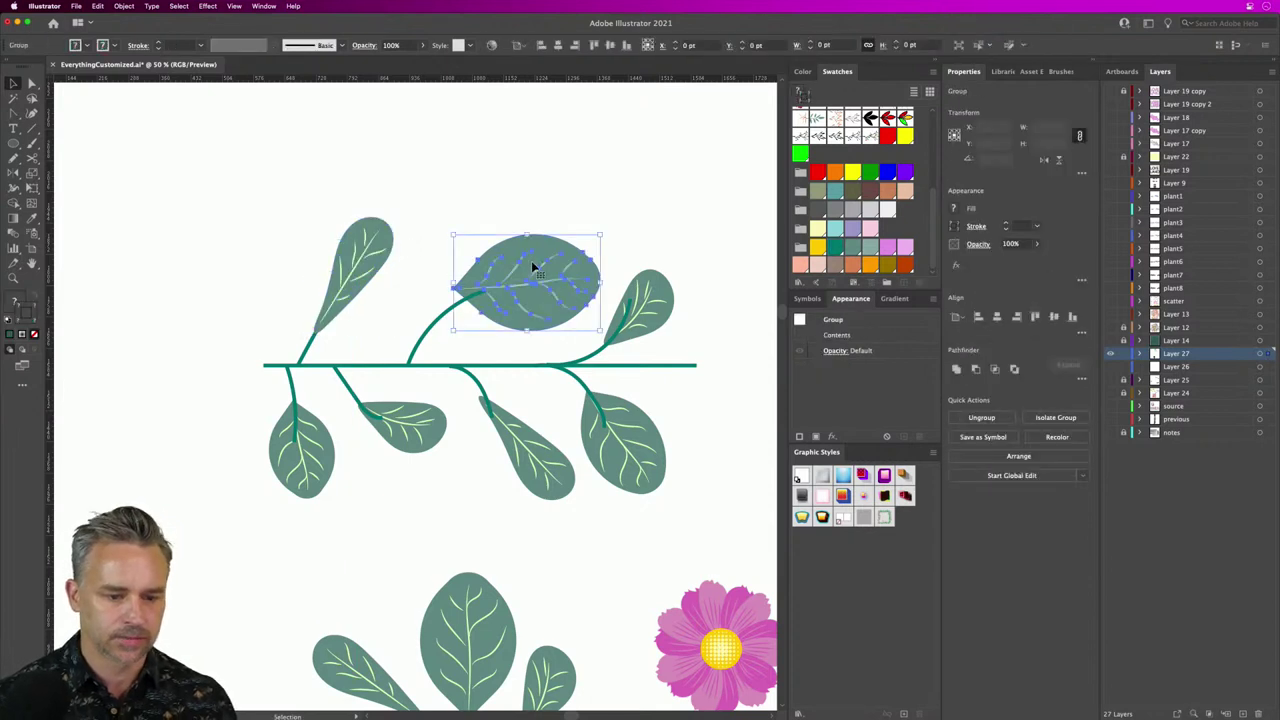
pyautogui.press('super')
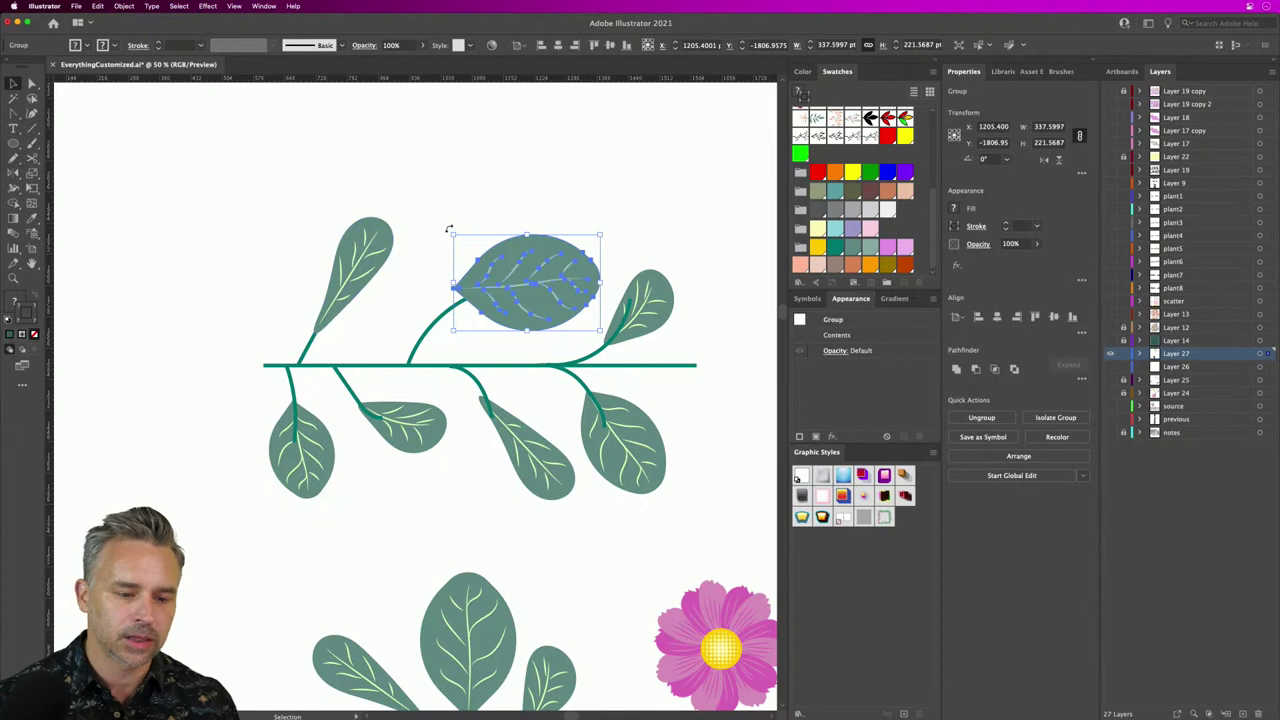
pyautogui.moveTo(450, 230); pyautogui.dragTo(552, 282)
pyautogui.press('super+z')
pyautogui.click(541, 284)
pyautogui.moveTo(440, 440); pyautogui.dragTo(430, 440)
# Step: Select all the teal stem paths together and send them behind the leaves
pyautogui.click(565, 378)
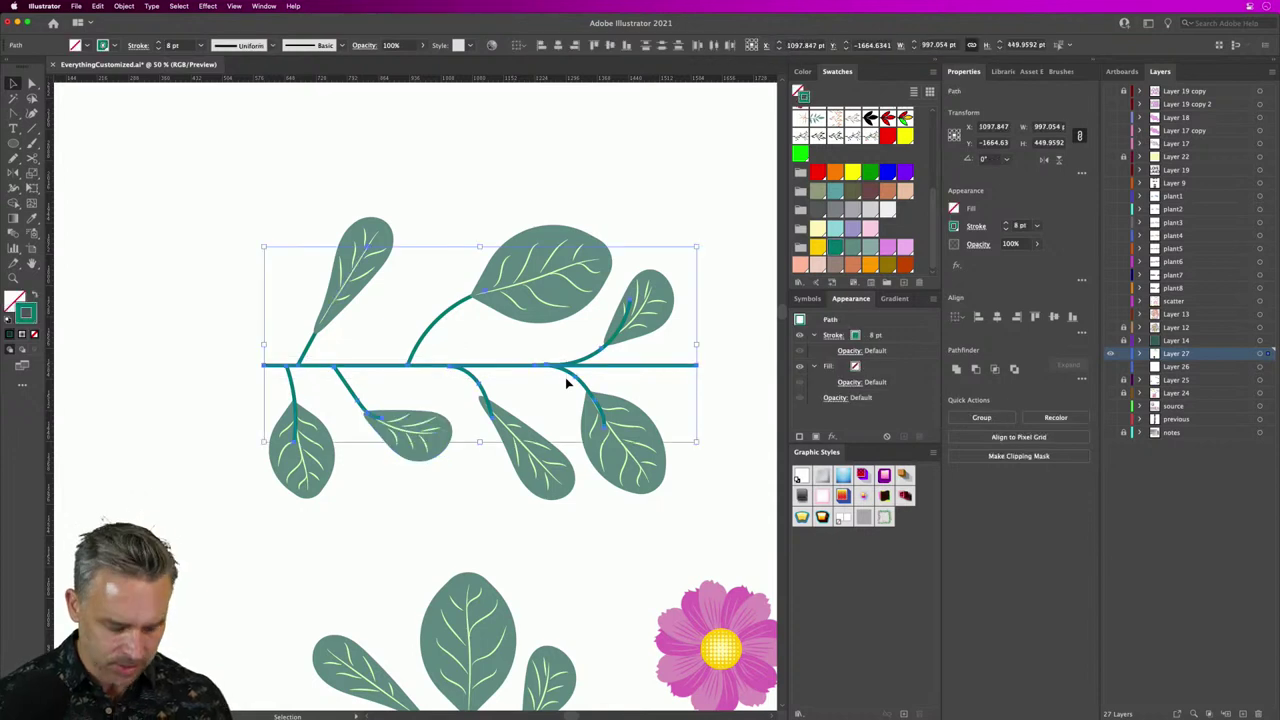
pyautogui.press('a')
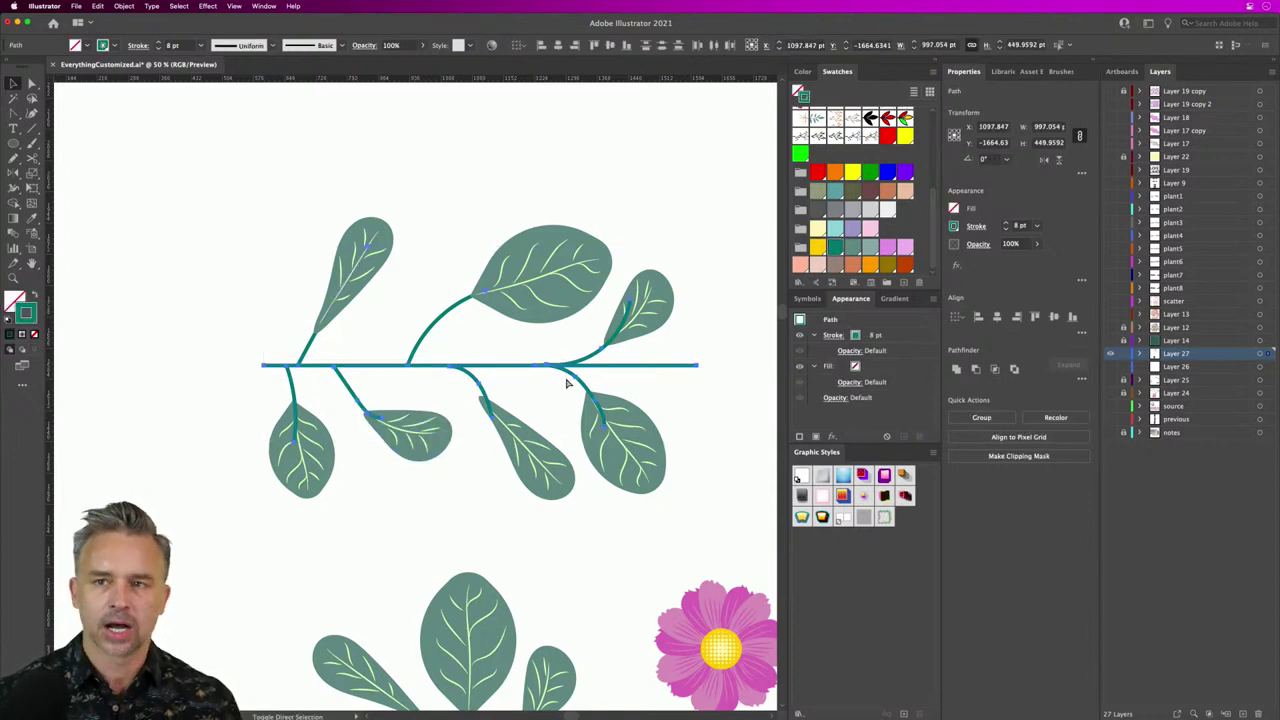
pyautogui.press('v')
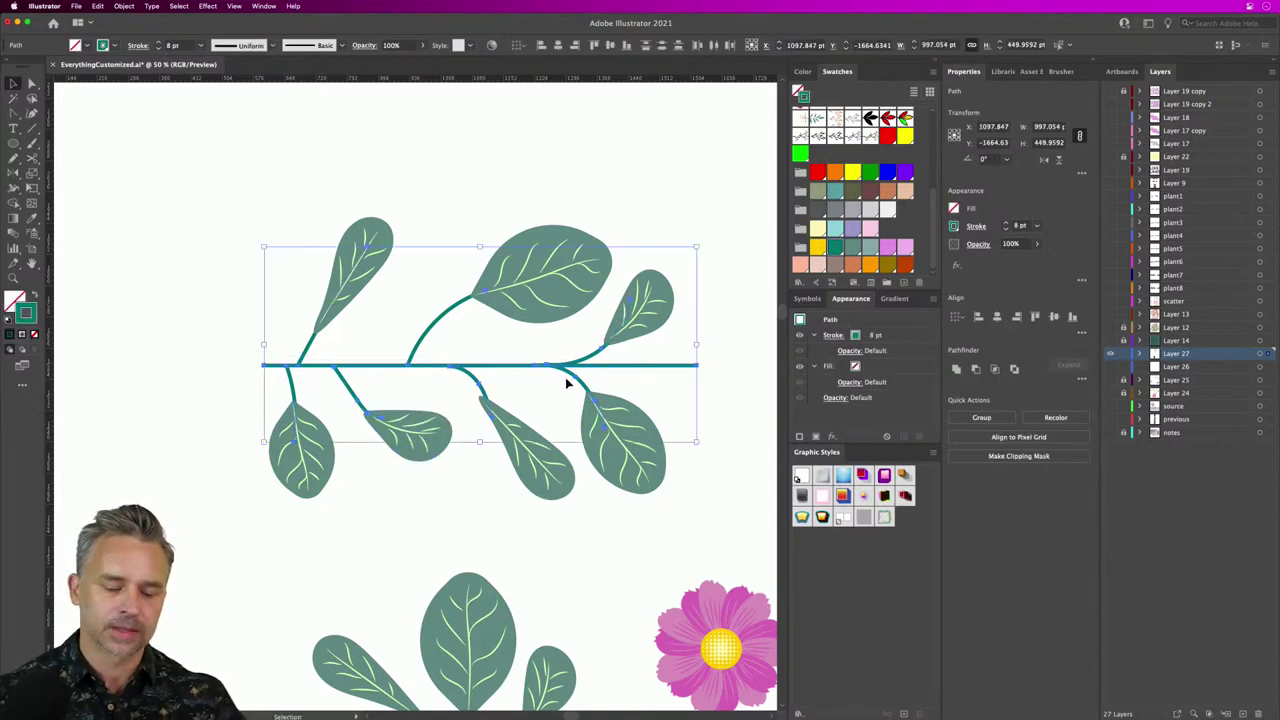
pyautogui.click(211, 317)
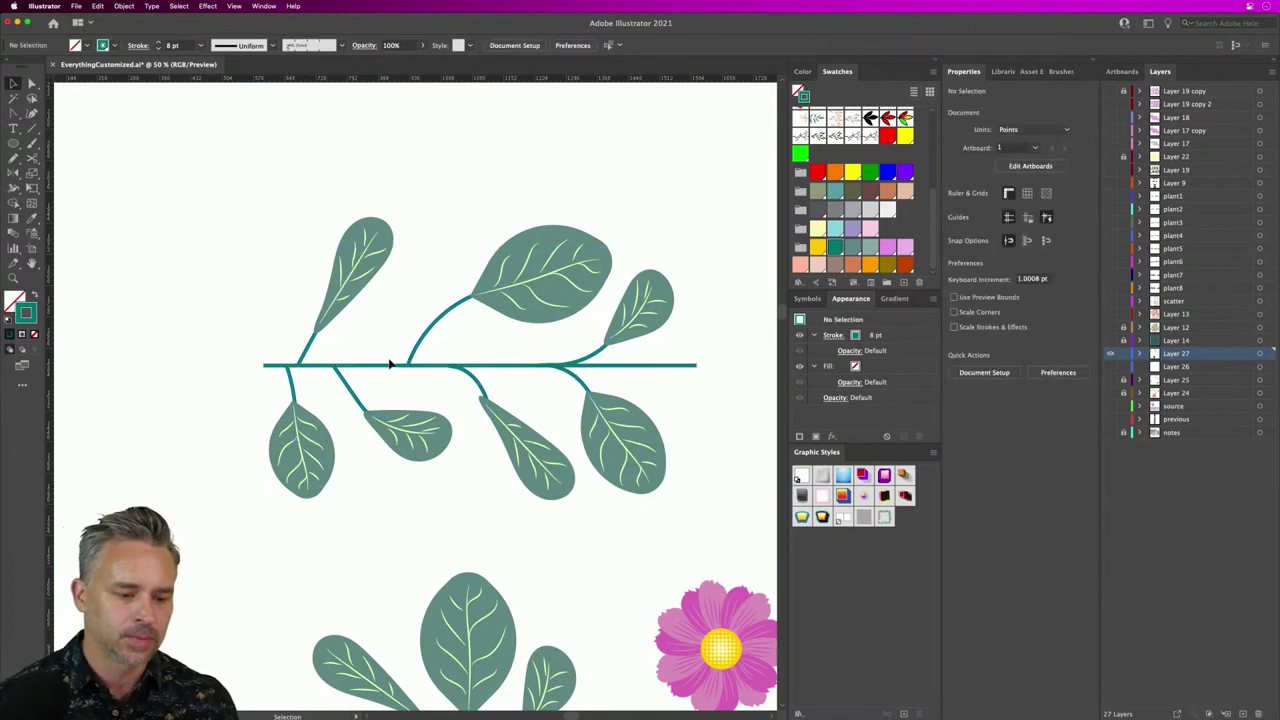
# Step: Set the main horizontal line's stroke weight to 12 pt
pyautogui.click(391, 364)
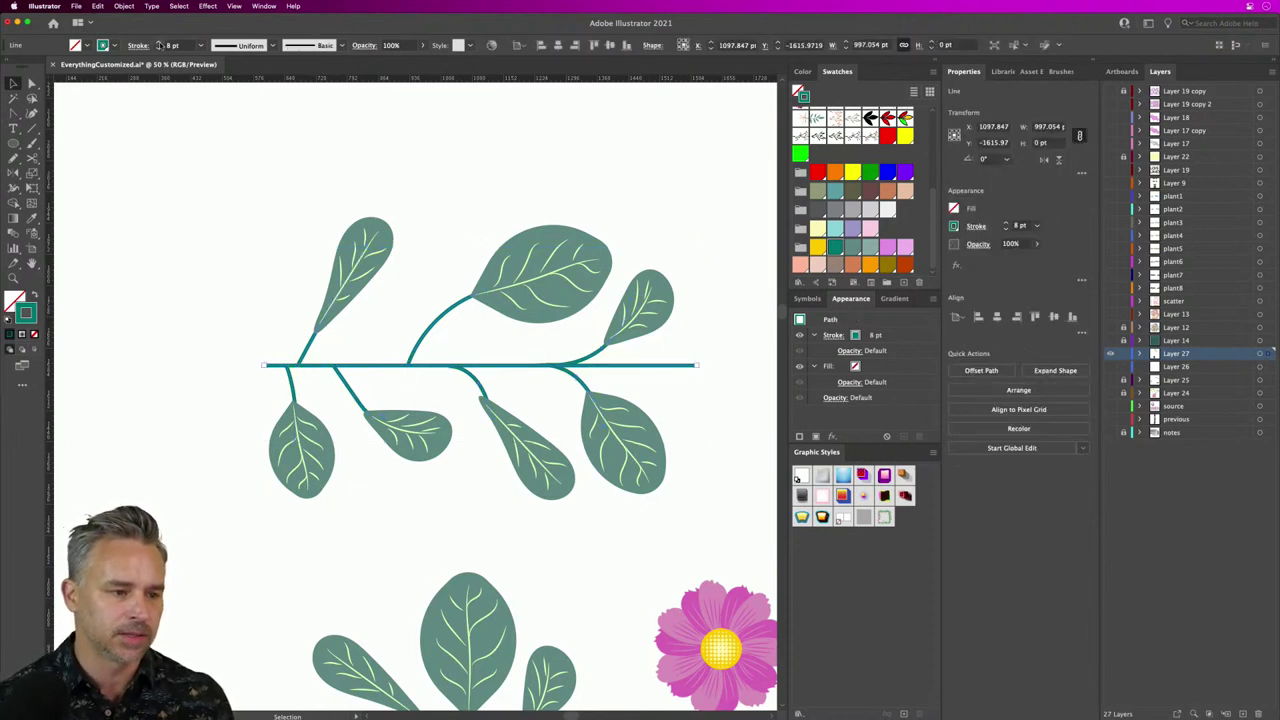
pyautogui.click(158, 45)
pyautogui.click(158, 45)
pyautogui.click(158, 45)
pyautogui.click(158, 45)
pyautogui.click(200, 245)
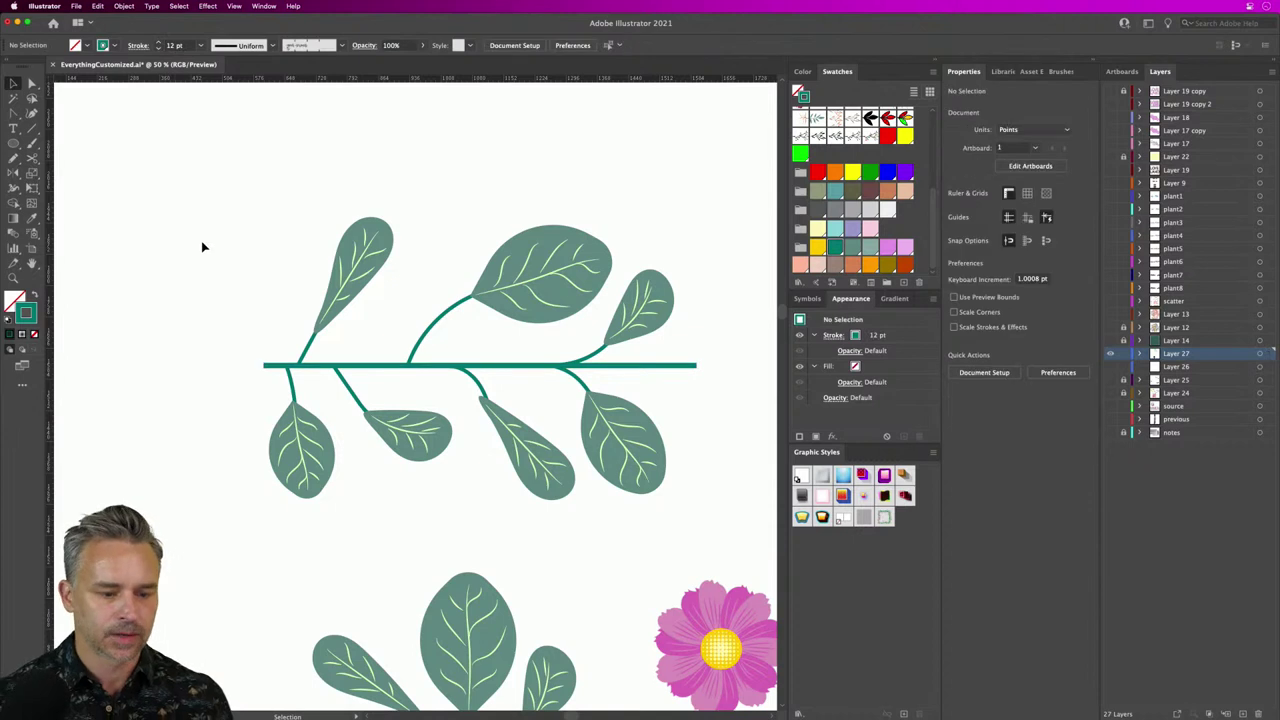
# Step: Rotate the narrow leaf below the line to hang more vertically and move it to meet the end of its stem
pyautogui.press('super+minus')
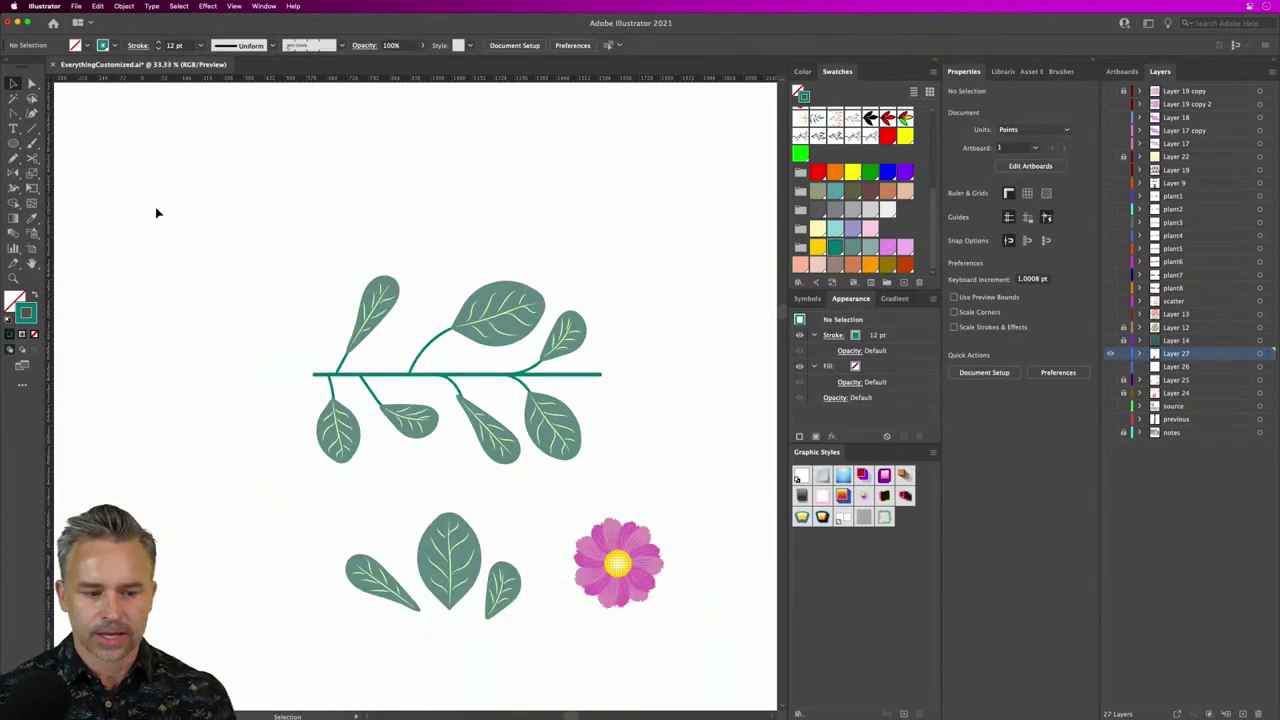
pyautogui.click(494, 440)
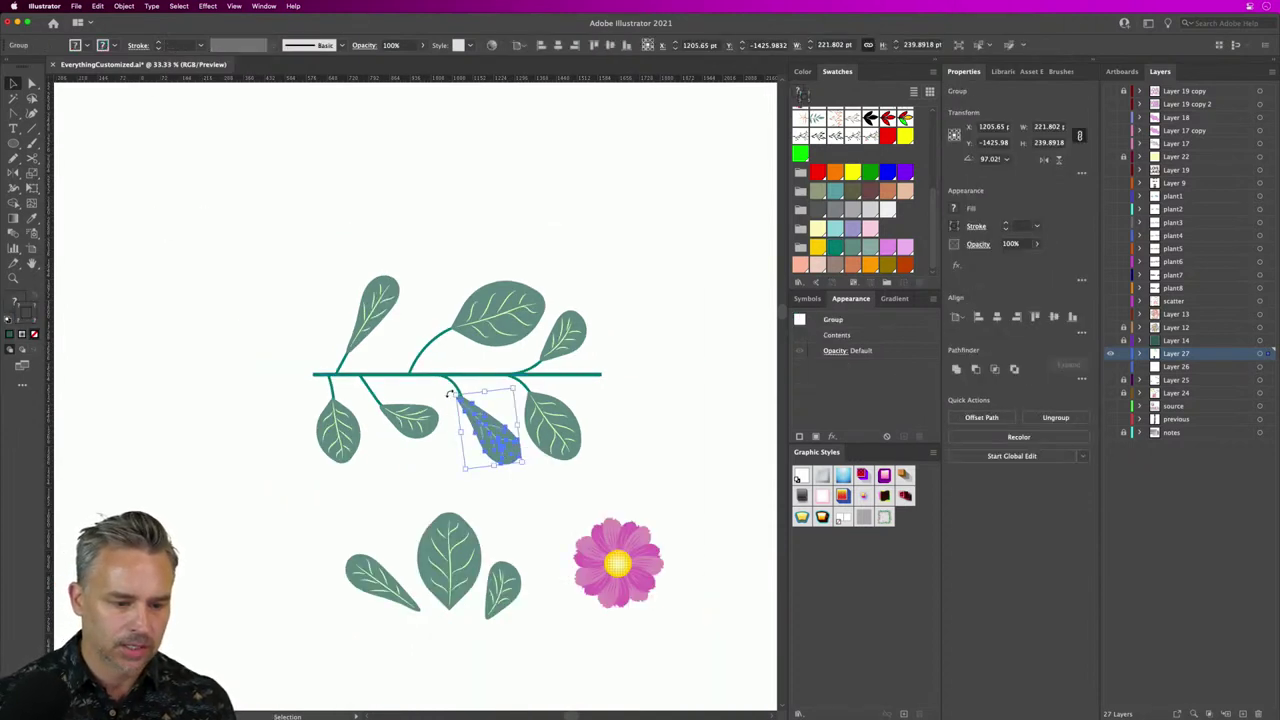
pyautogui.moveTo(449, 393); pyautogui.dragTo(458, 386)
pyautogui.moveTo(263, 216); pyautogui.dragTo(643, 481)
pyautogui.click(374, 508)
pyautogui.moveTo(491, 449); pyautogui.dragTo(492, 456)
pyautogui.moveTo(461, 381); pyautogui.dragTo(462, 383)
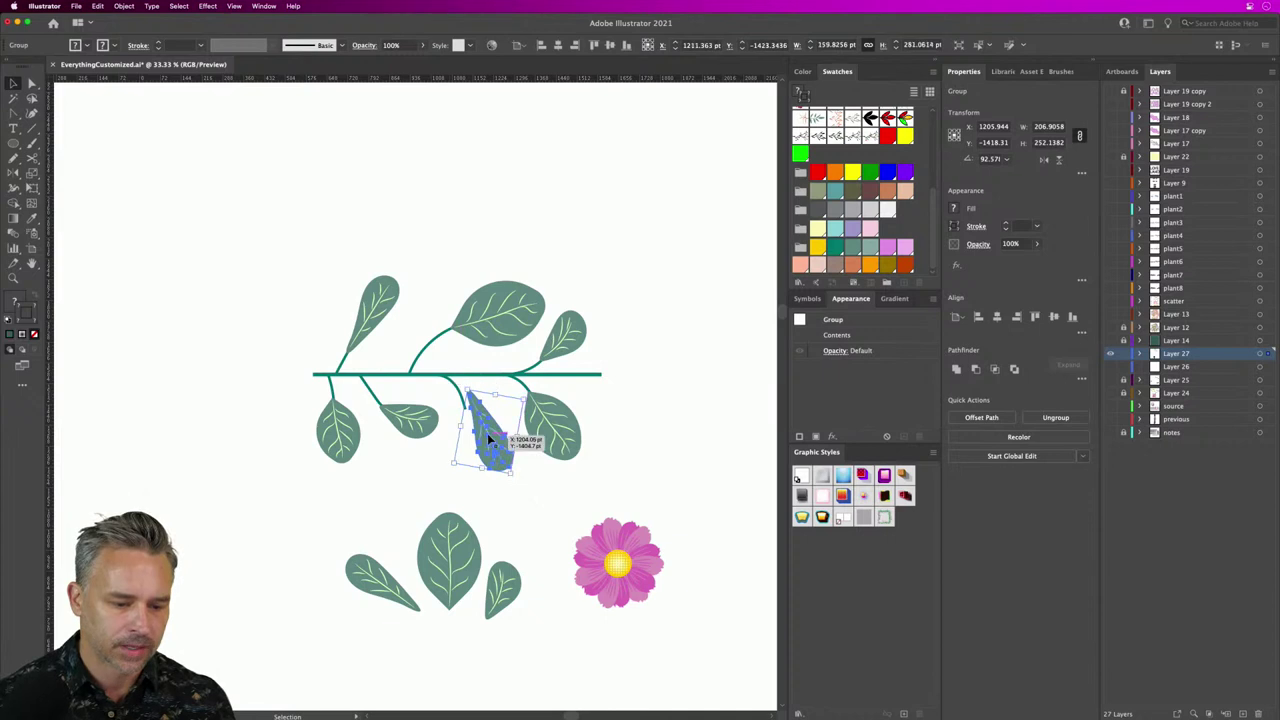
pyautogui.moveTo(487, 433); pyautogui.dragTo(483, 447)
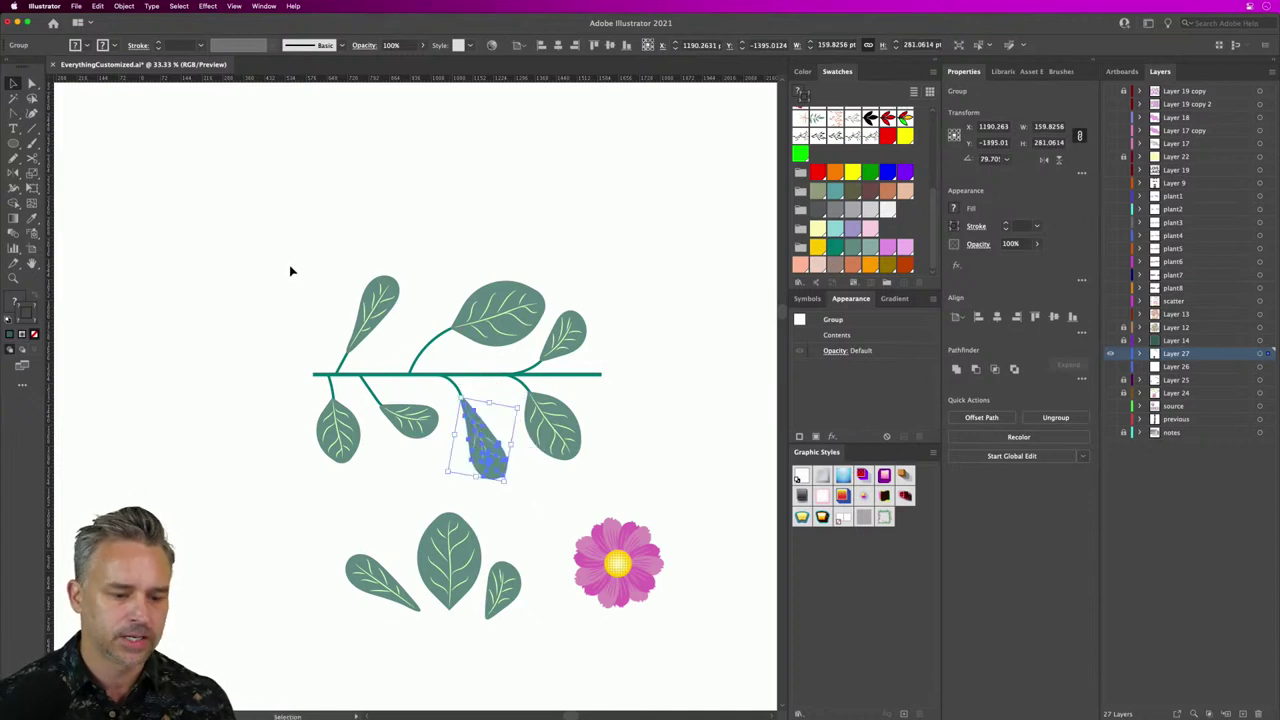
pyautogui.click(290, 271)
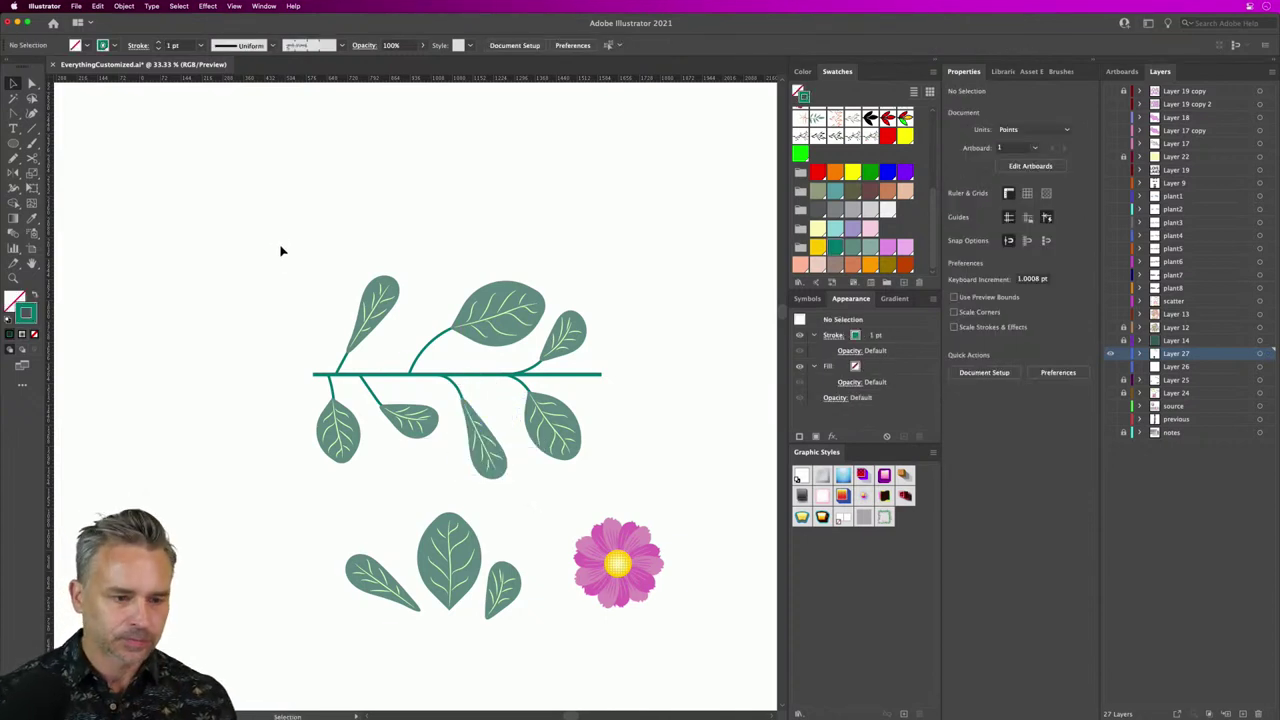
# Step: Draw a rectangle about 1058 × 766 pt around the leafy branch and set its stroke to none
pyautogui.click(14, 145)
pyautogui.click(55, 146)
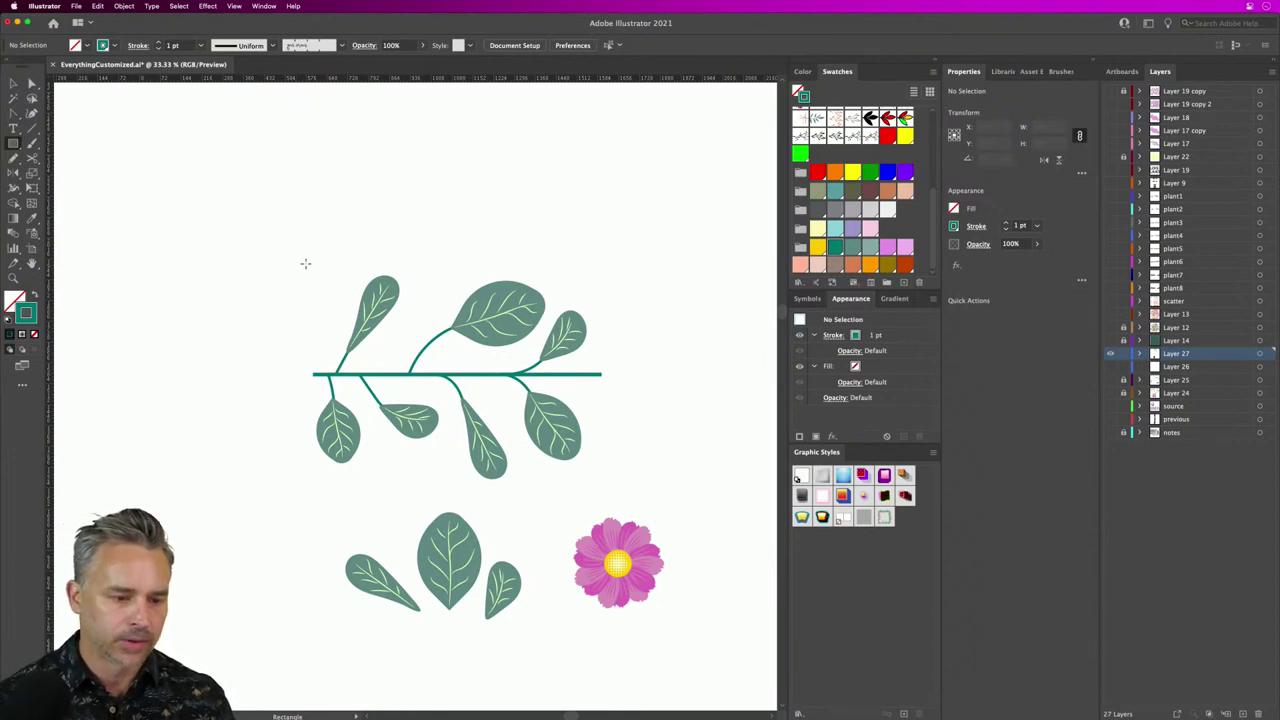
pyautogui.moveTo(301, 265); pyautogui.dragTo(608, 487)
pyautogui.click(13, 83)
pyautogui.click(152, 197)
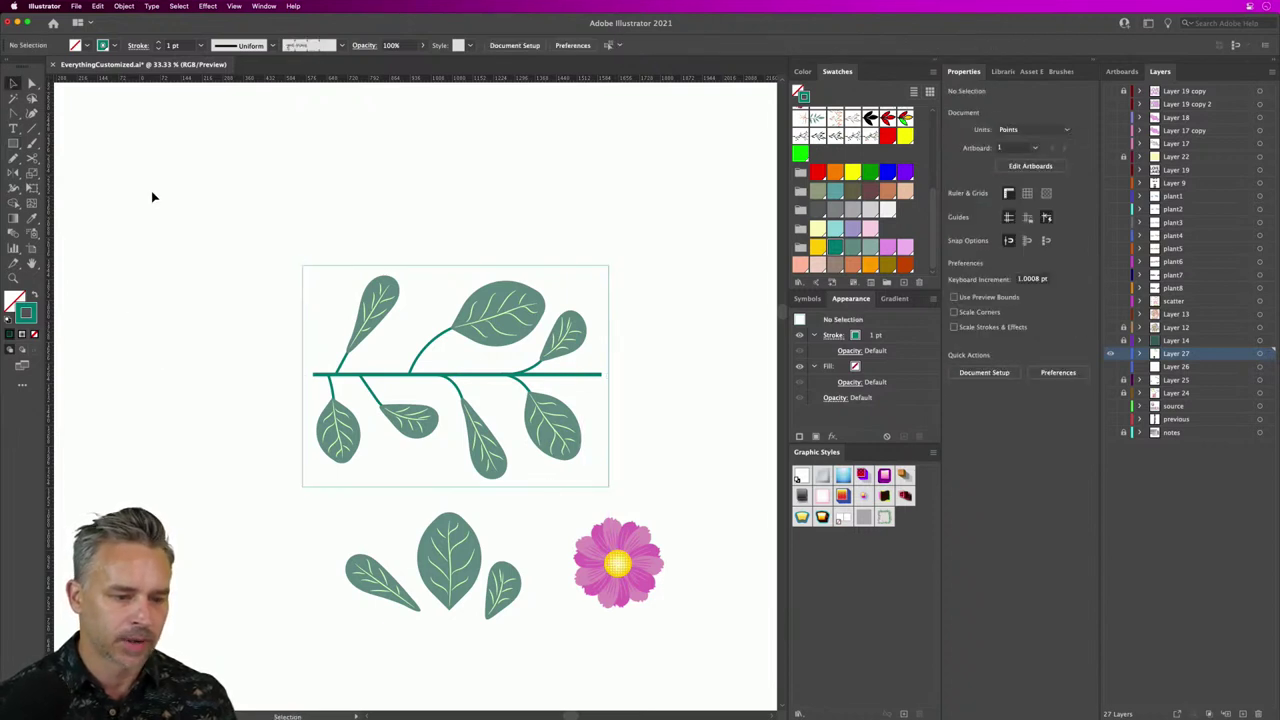
pyautogui.click(326, 268)
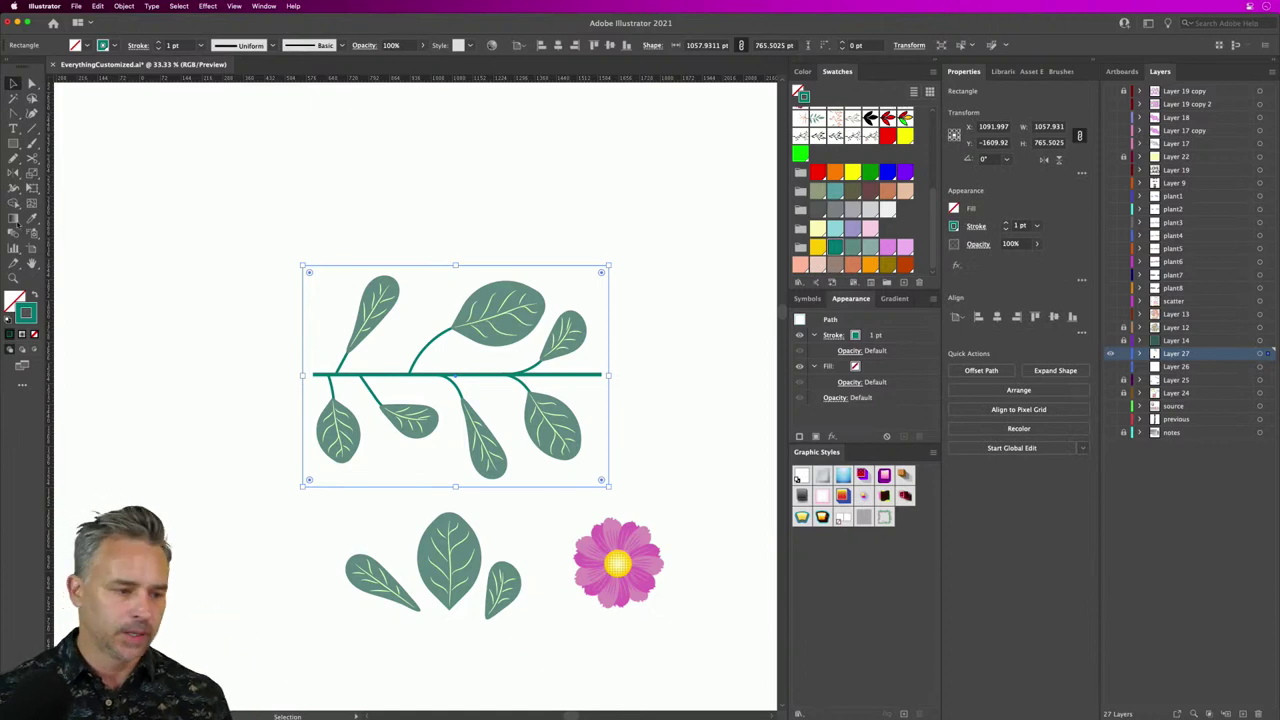
pyautogui.click(35, 336)
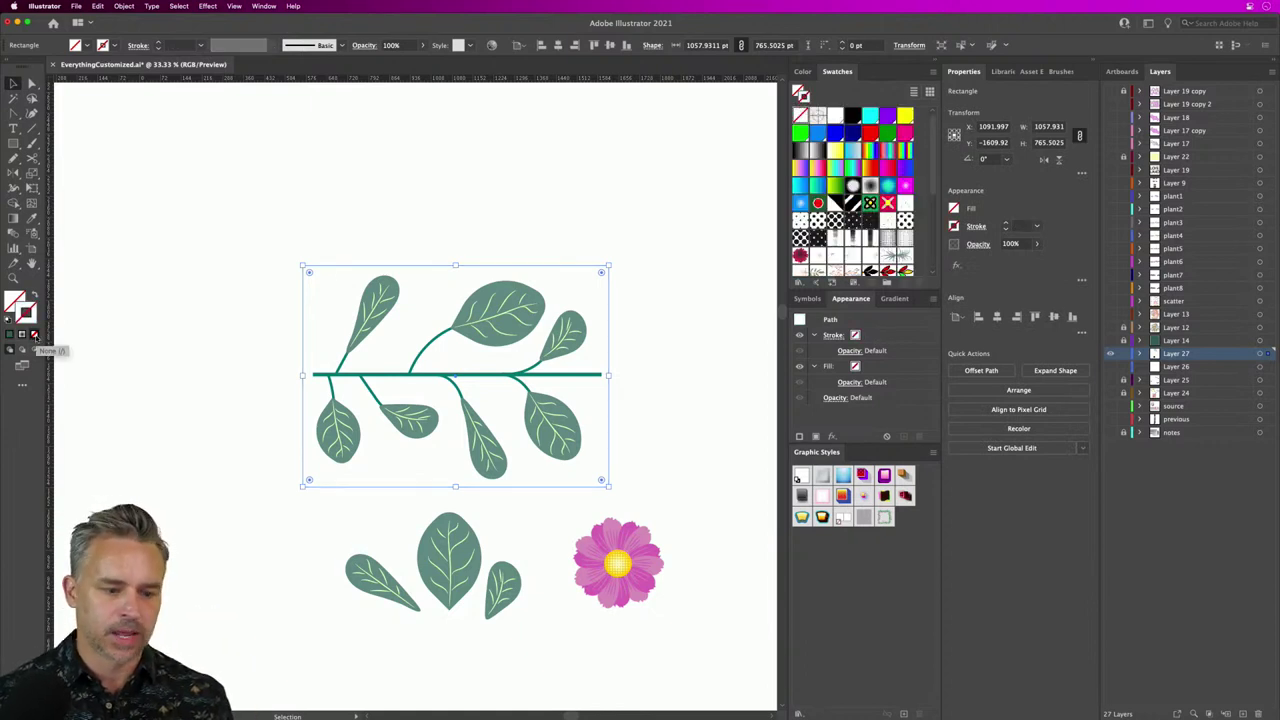
# Step: Align the centres of the rectangle and the main teal line horizontally and vertically
pyautogui.press('super+equal')
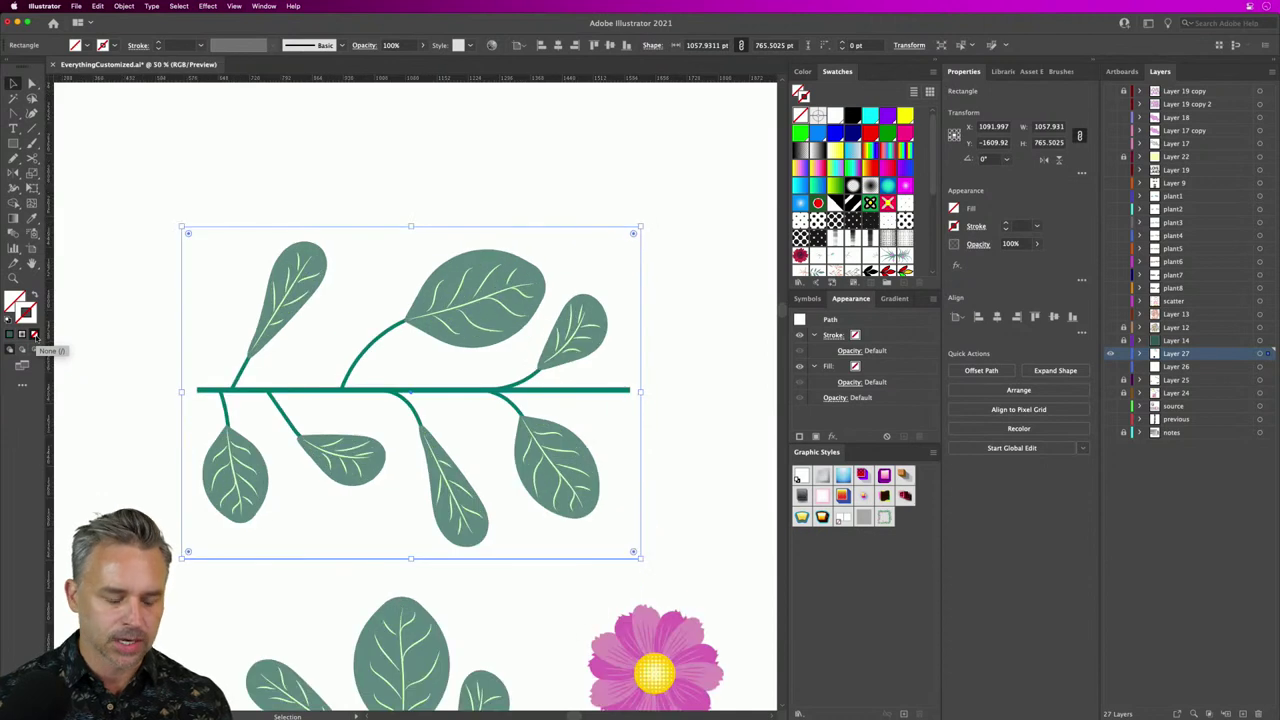
pyautogui.hscroll(-2, 300, 150)
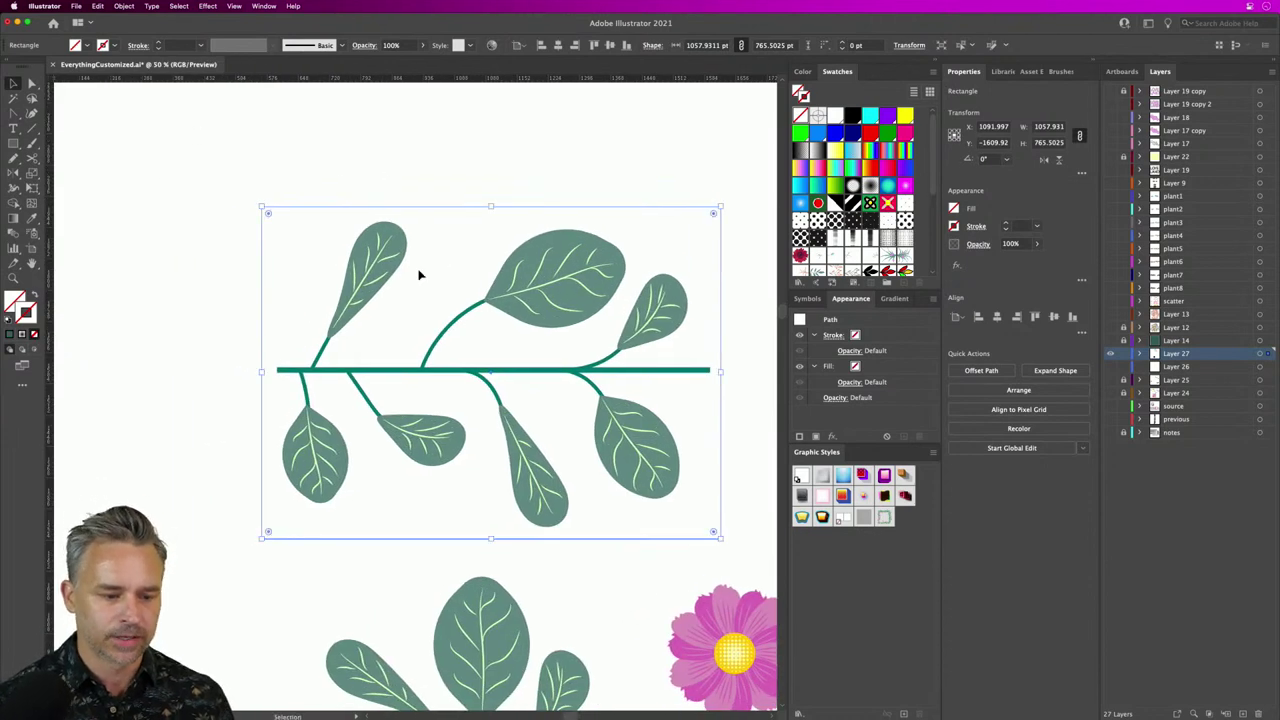
pyautogui.keyDown('shift'); pyautogui.click(397, 376); pyautogui.keyUp('shift')
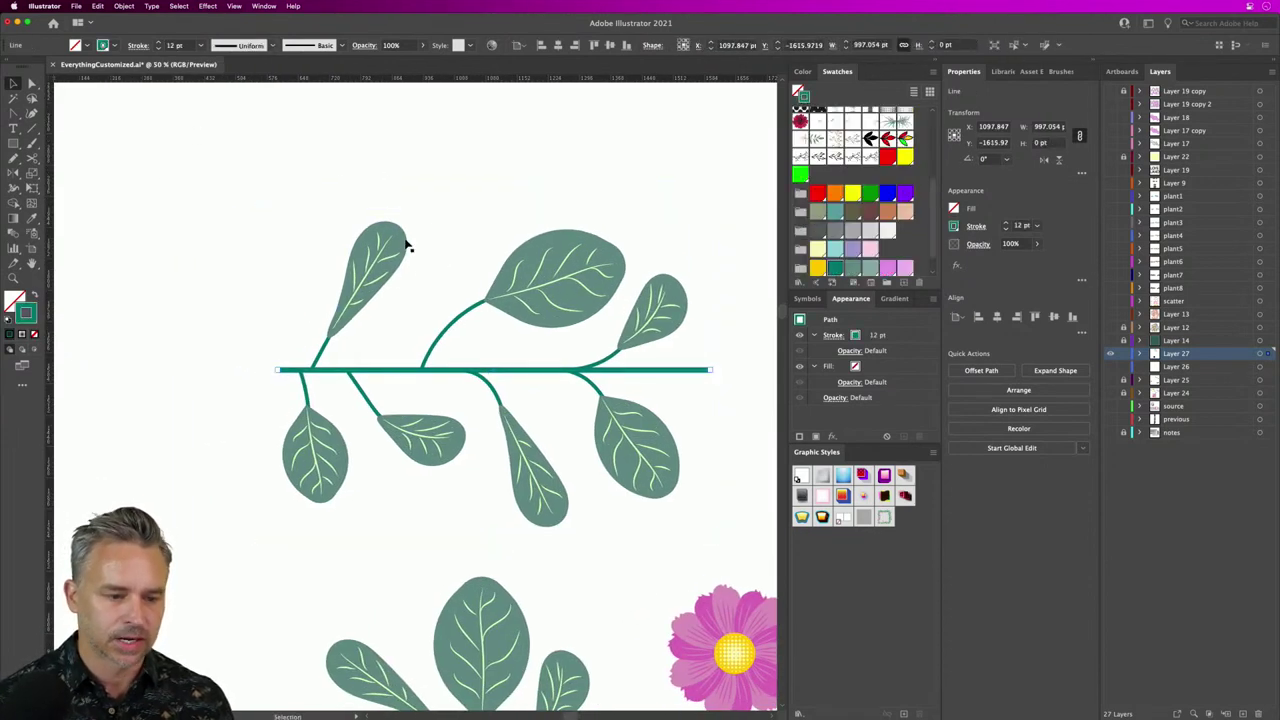
pyautogui.click(557, 46)
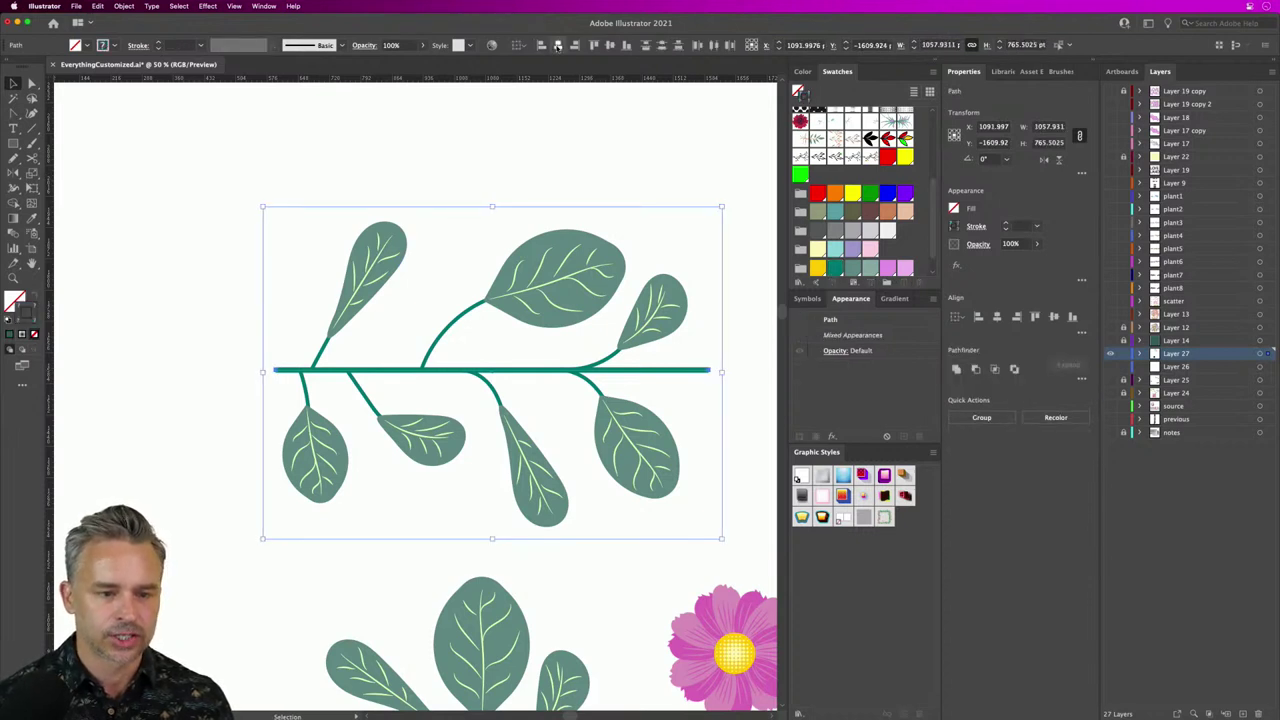
pyautogui.click(609, 46)
pyautogui.click(213, 279)
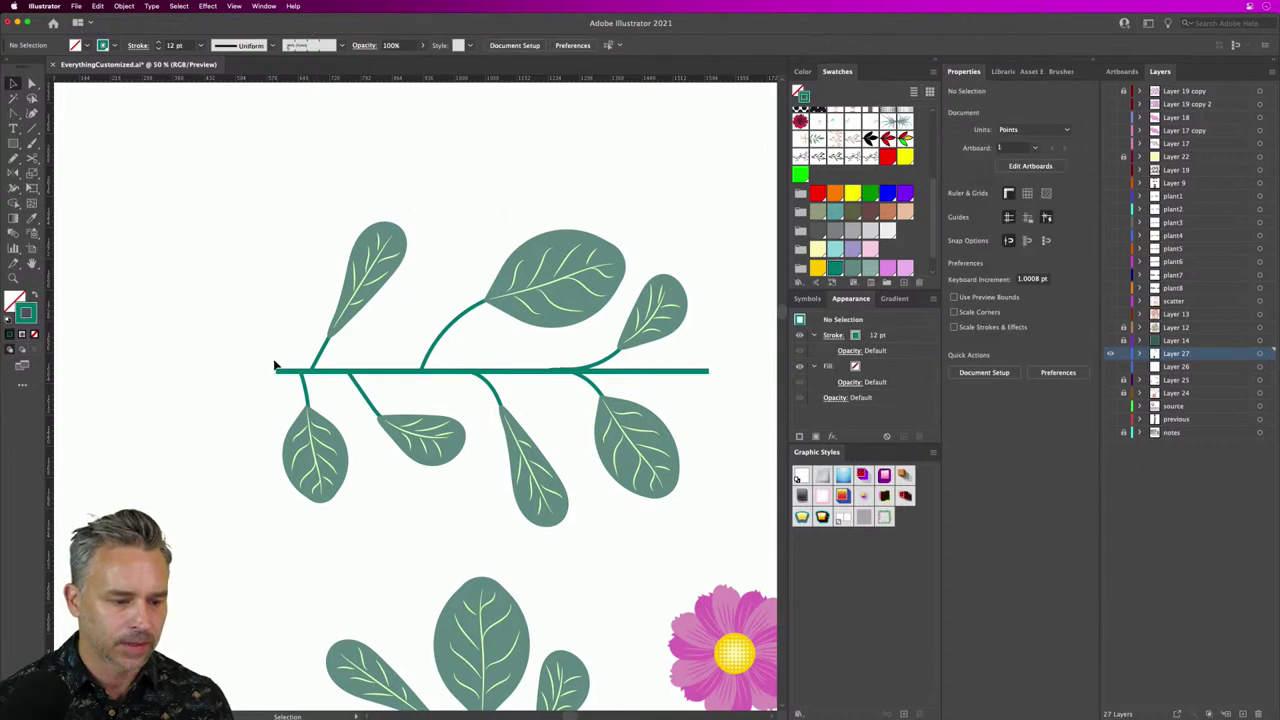
# Step: Give the rectangle around the branch a black stroke
pyautogui.click(289, 207)
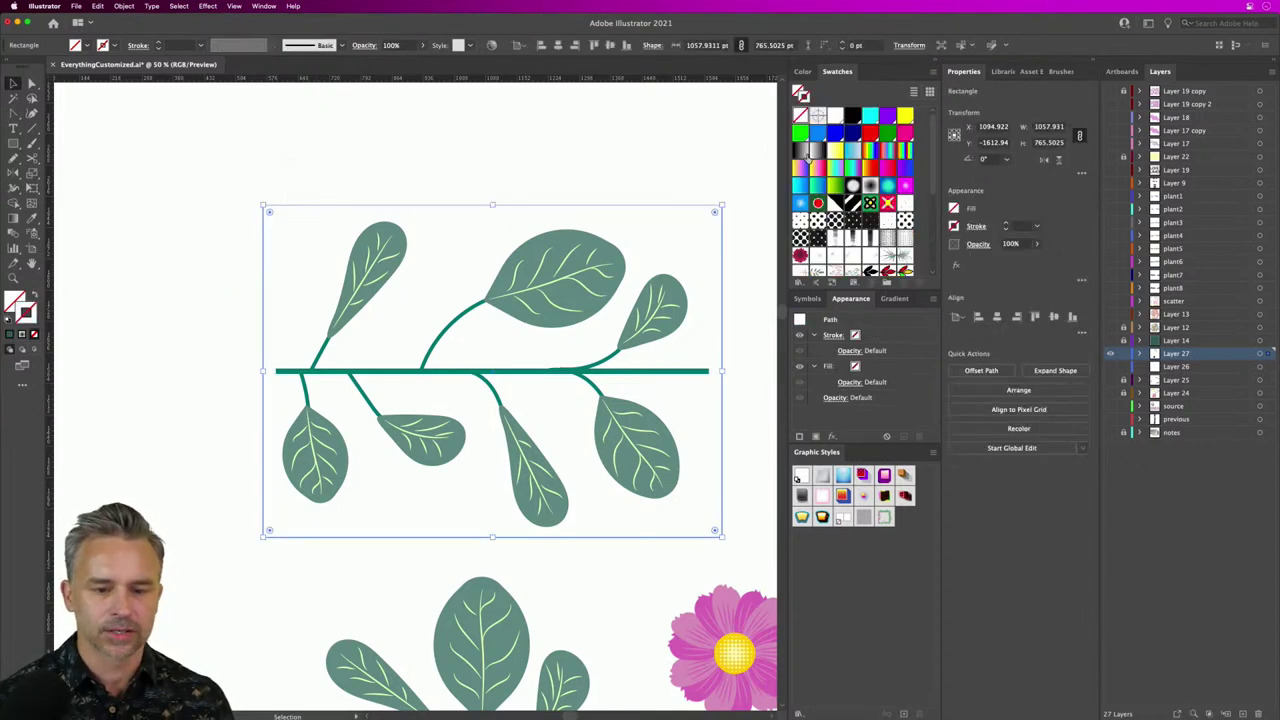
pyautogui.click(851, 116)
pyautogui.click(159, 257)
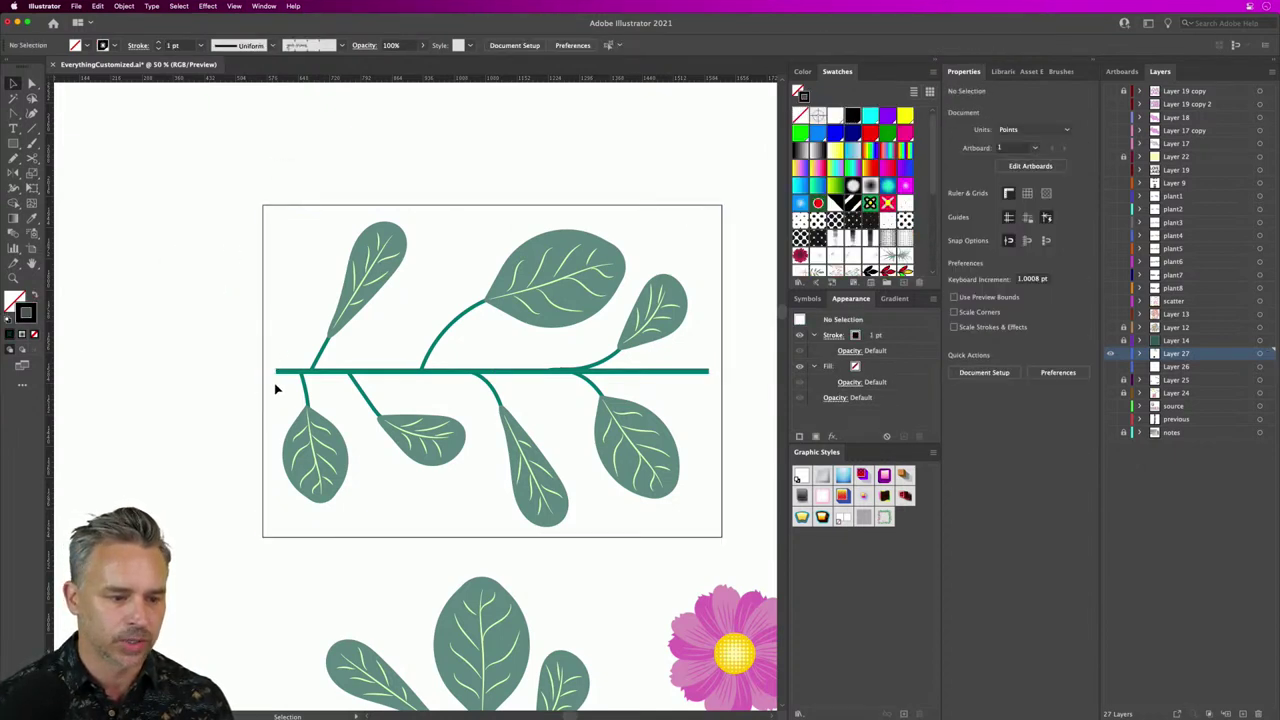
# Step: Show the document grid and turn on snapping to the grid
pyautogui.click(280, 372)
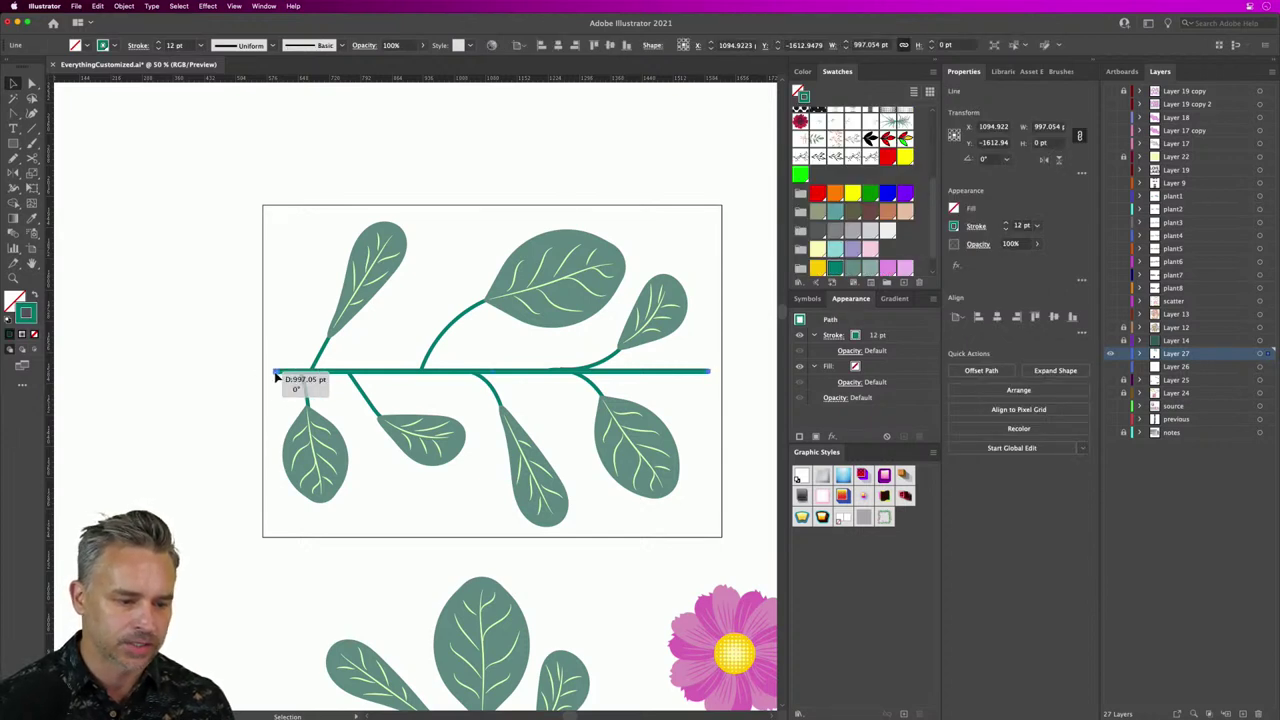
pyautogui.click(212, 6)
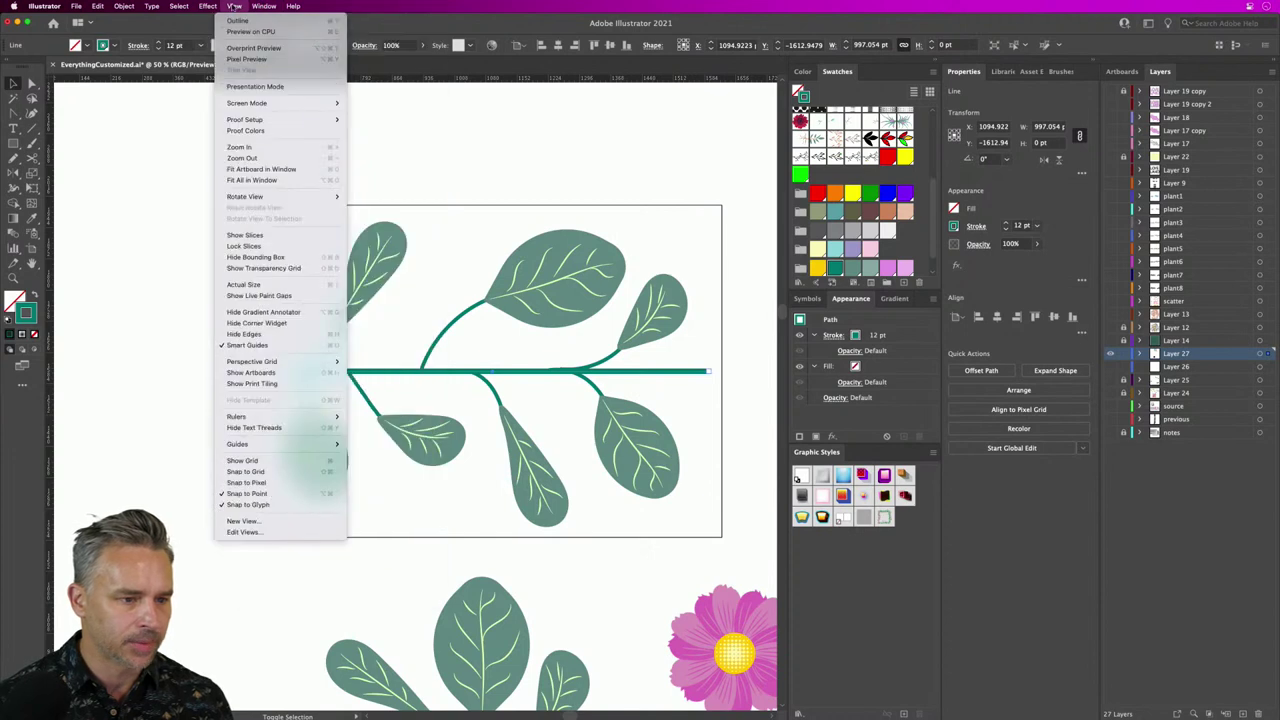
pyautogui.click(268, 462)
pyautogui.click(264, 362)
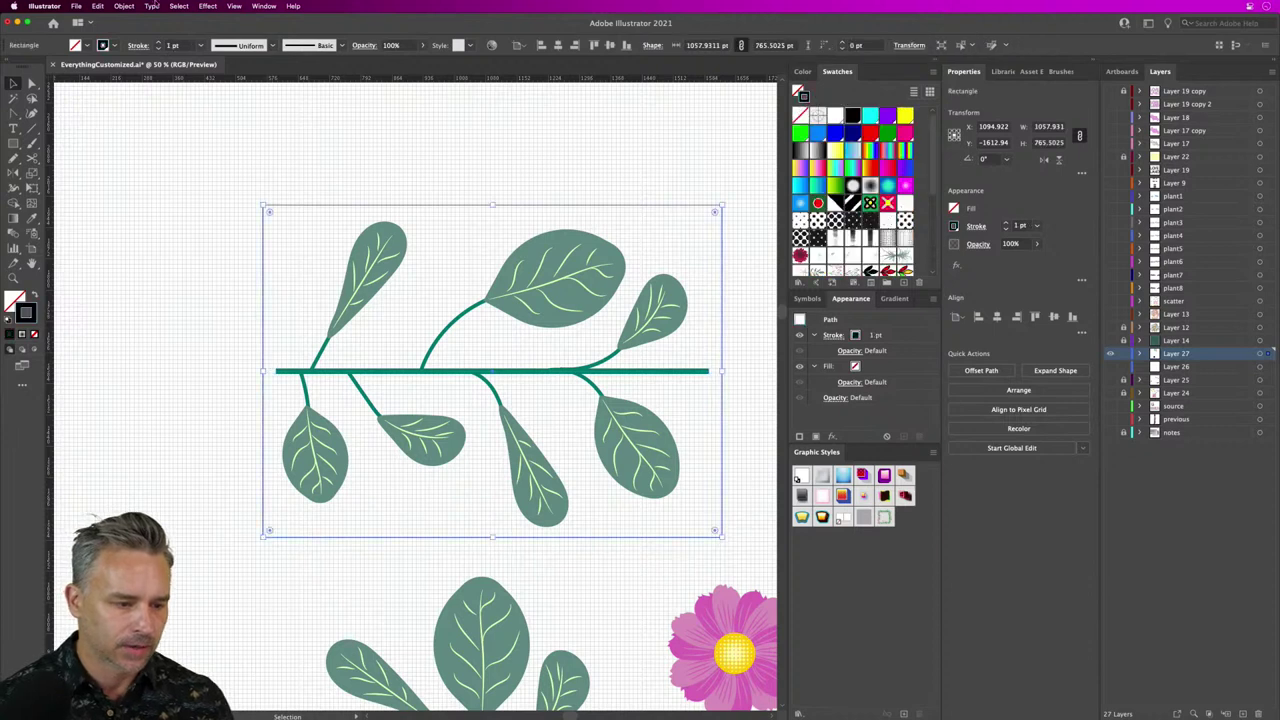
pyautogui.click(237, 6)
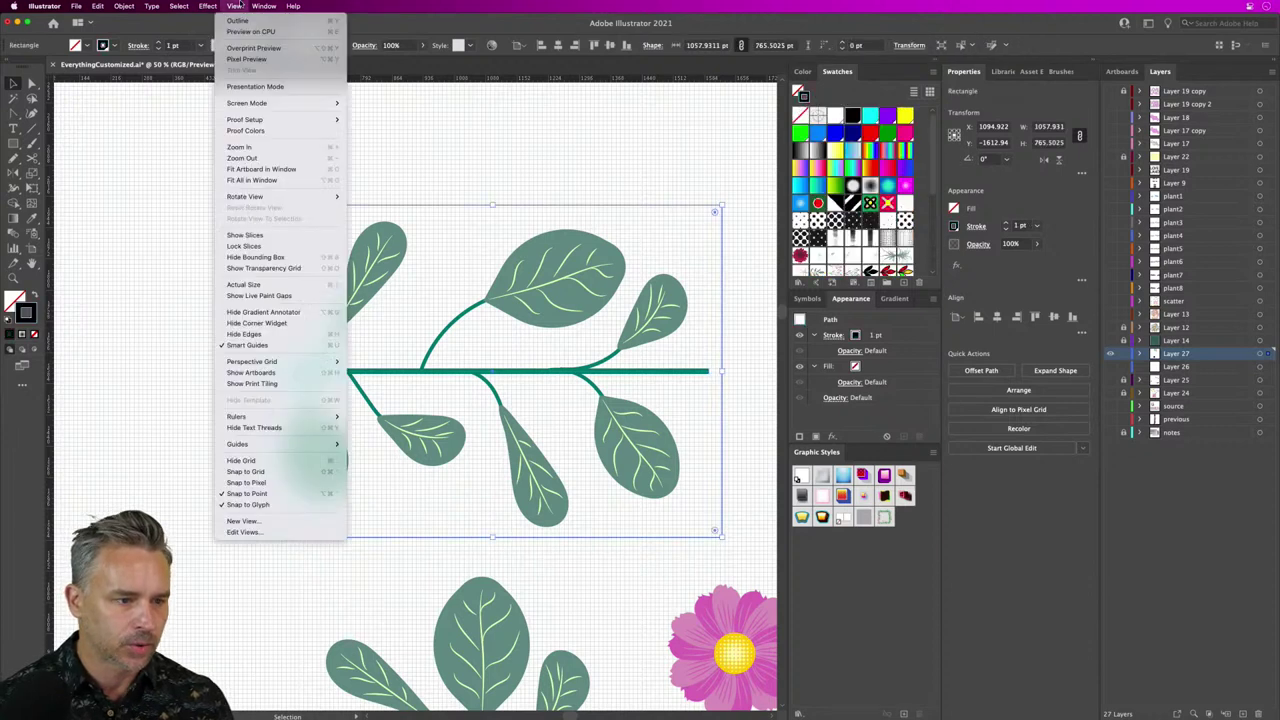
pyautogui.click(260, 471)
# Step: Narrow the rectangle around the branch to 1010 pt wide, snapping both sides to the grid near the stem's ends
pyautogui.moveTo(262, 370); pyautogui.dragTo(272, 372)
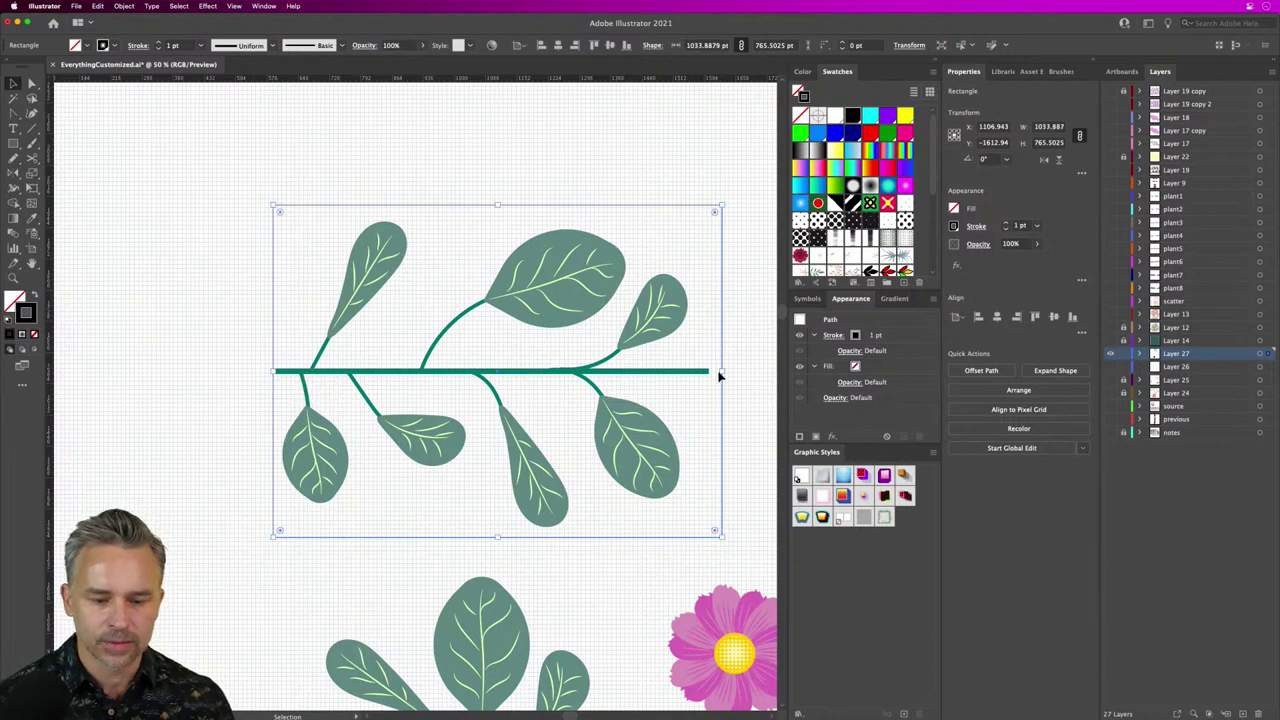
pyautogui.moveTo(723, 370); pyautogui.dragTo(710, 370)
pyautogui.press('super+equal')
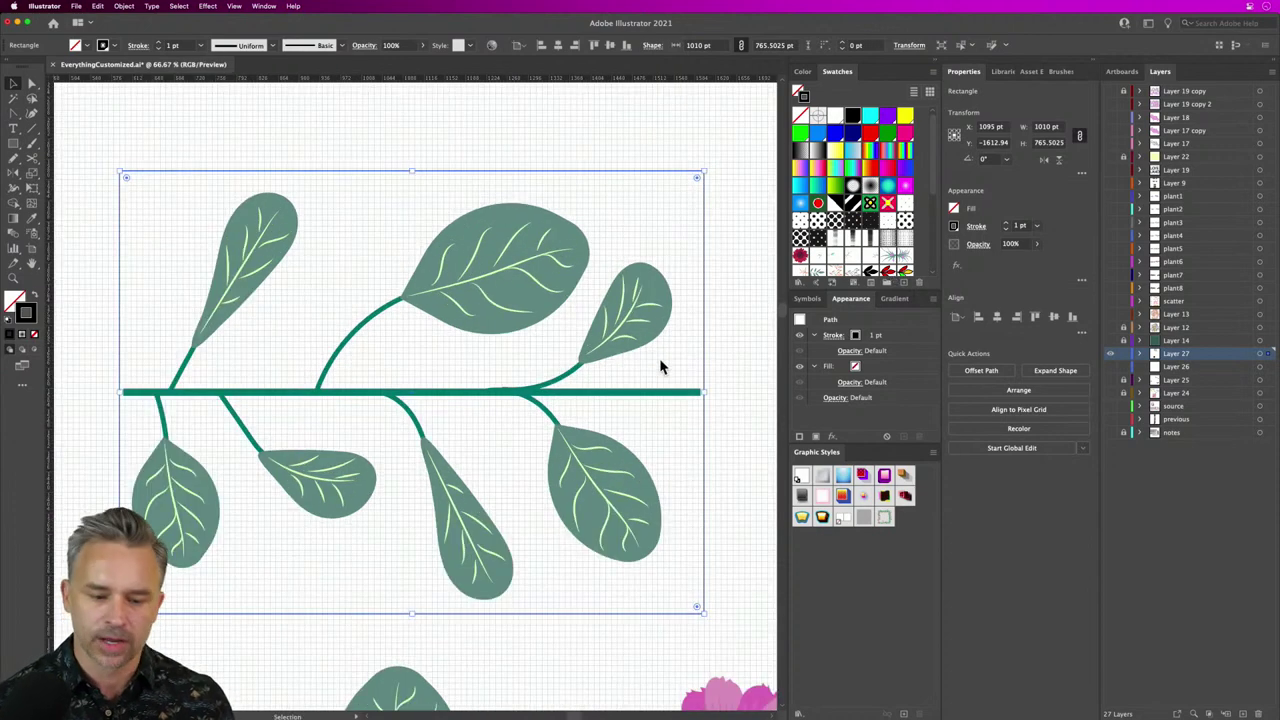
# Step: Extend both ends of the main teal stem line to meet the sides of the surrounding rectangle
pyautogui.click(671, 397)
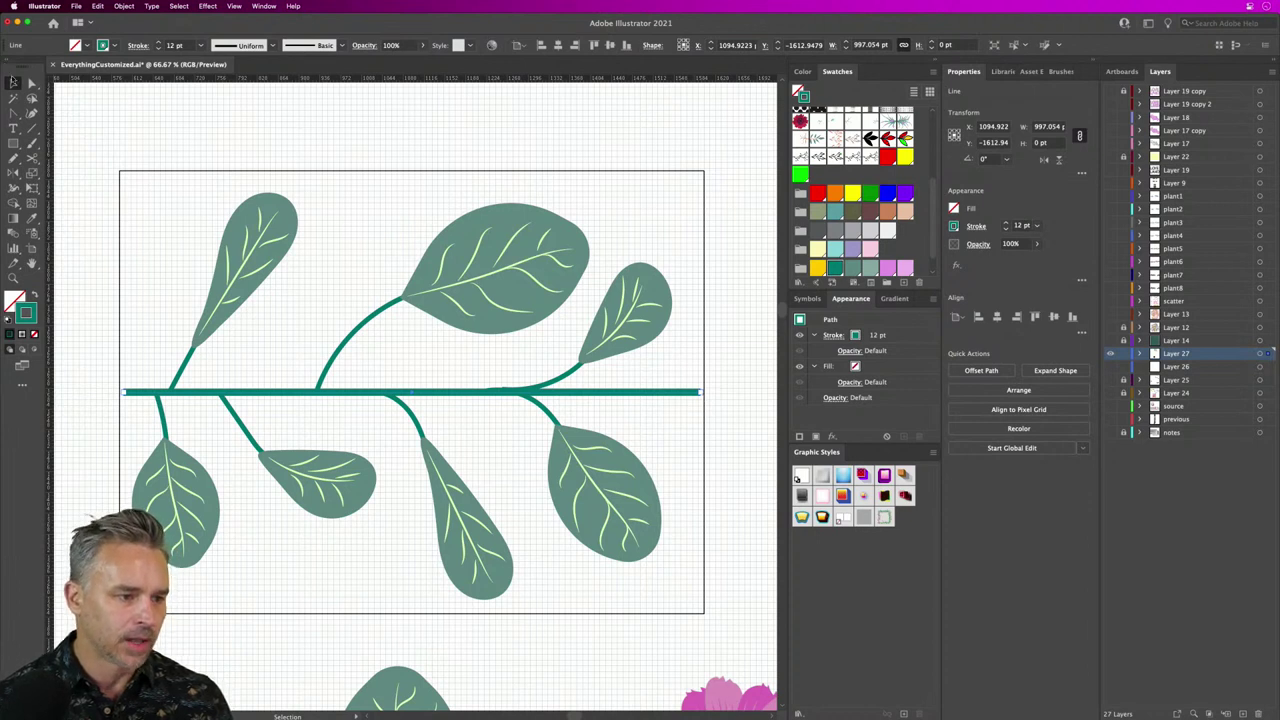
pyautogui.click(31, 84)
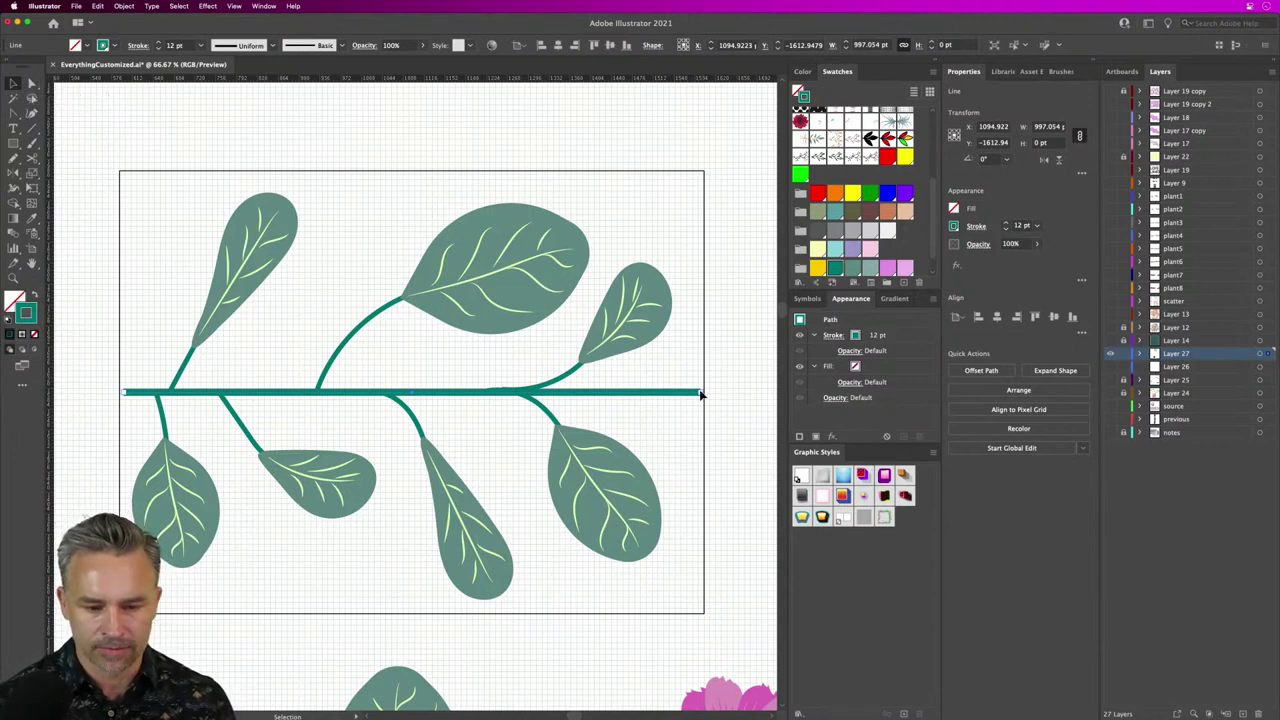
pyautogui.moveTo(700, 391); pyautogui.dragTo(712, 400)
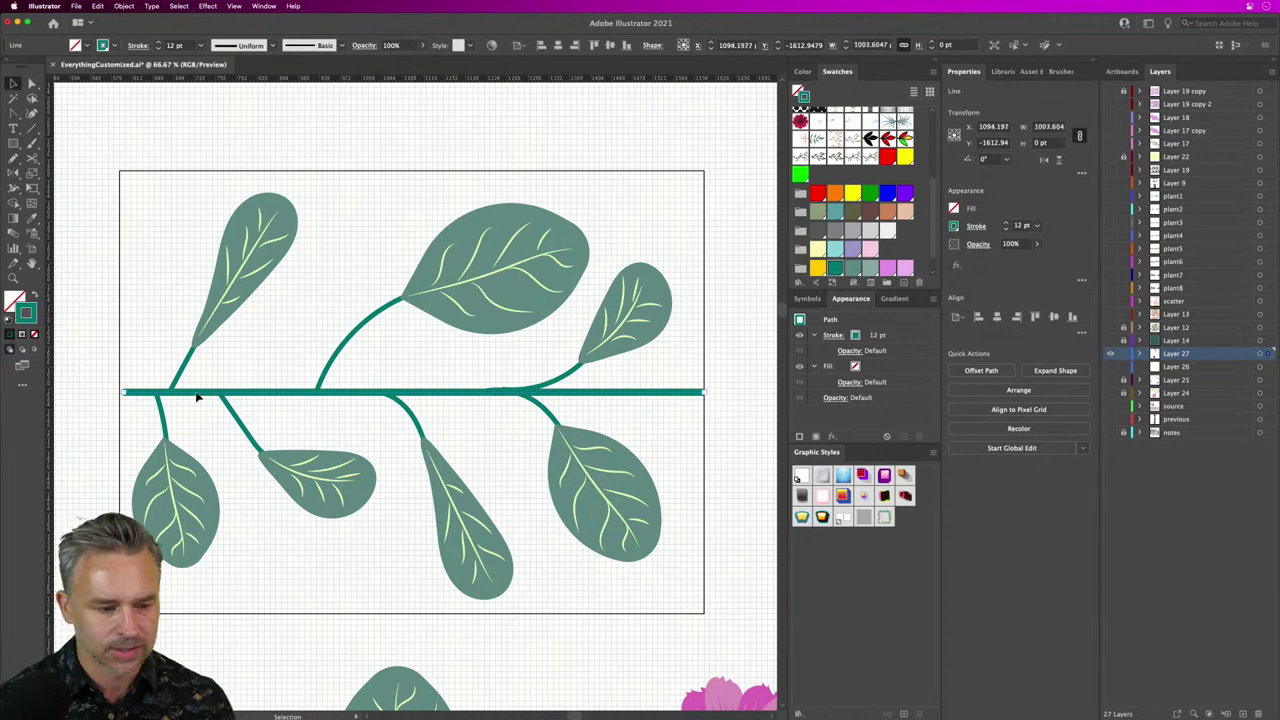
pyautogui.moveTo(123, 396); pyautogui.dragTo(118, 392)
pyautogui.click(436, 406)
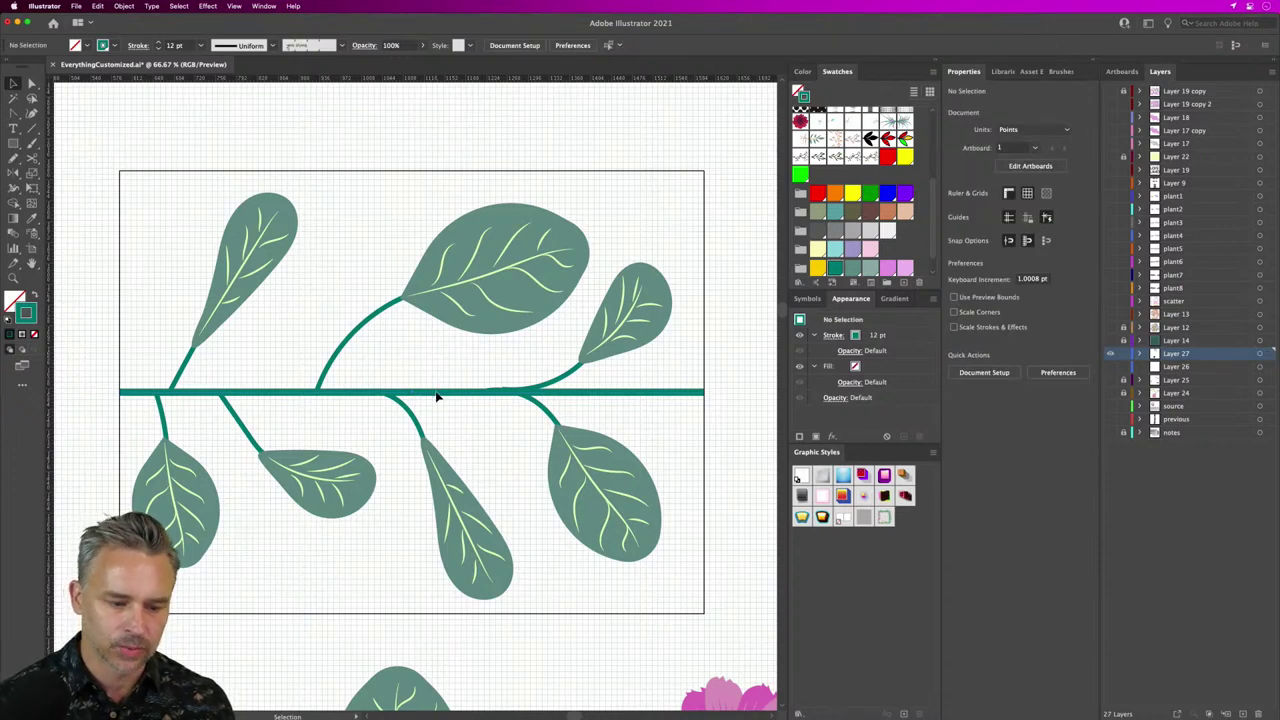
# Step: Snap the corners of the rectangle around the branch to the grid, making it 1010 × 760 pt
pyautogui.press('super+minus')
pyautogui.press('super+minus')
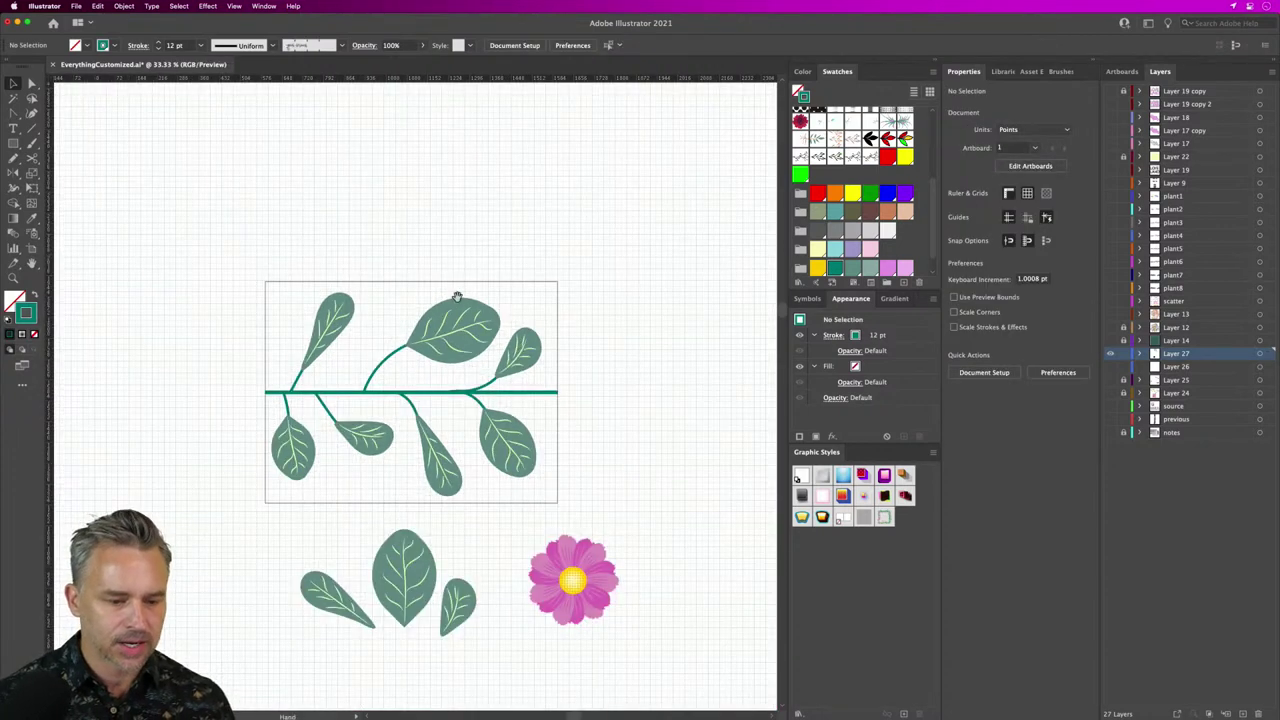
pyautogui.hscroll(3, 308, 286)
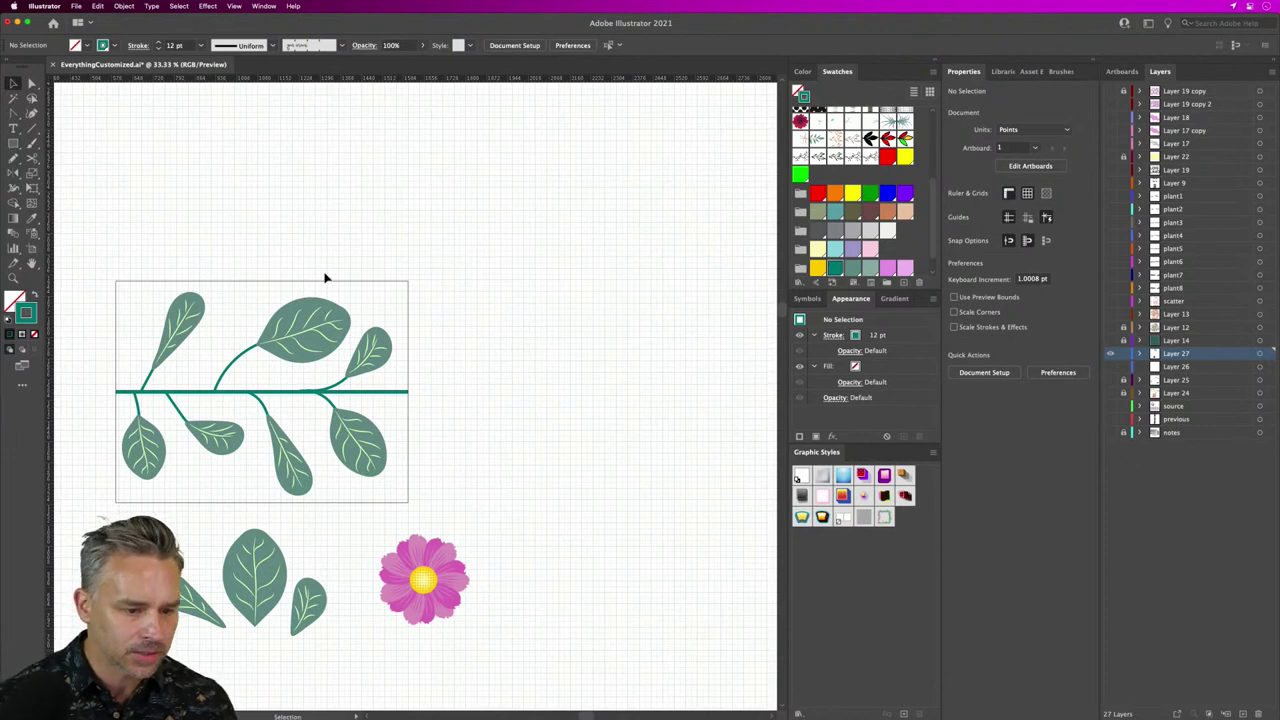
pyautogui.click(321, 283)
pyautogui.hscroll(-3, 320, 250)
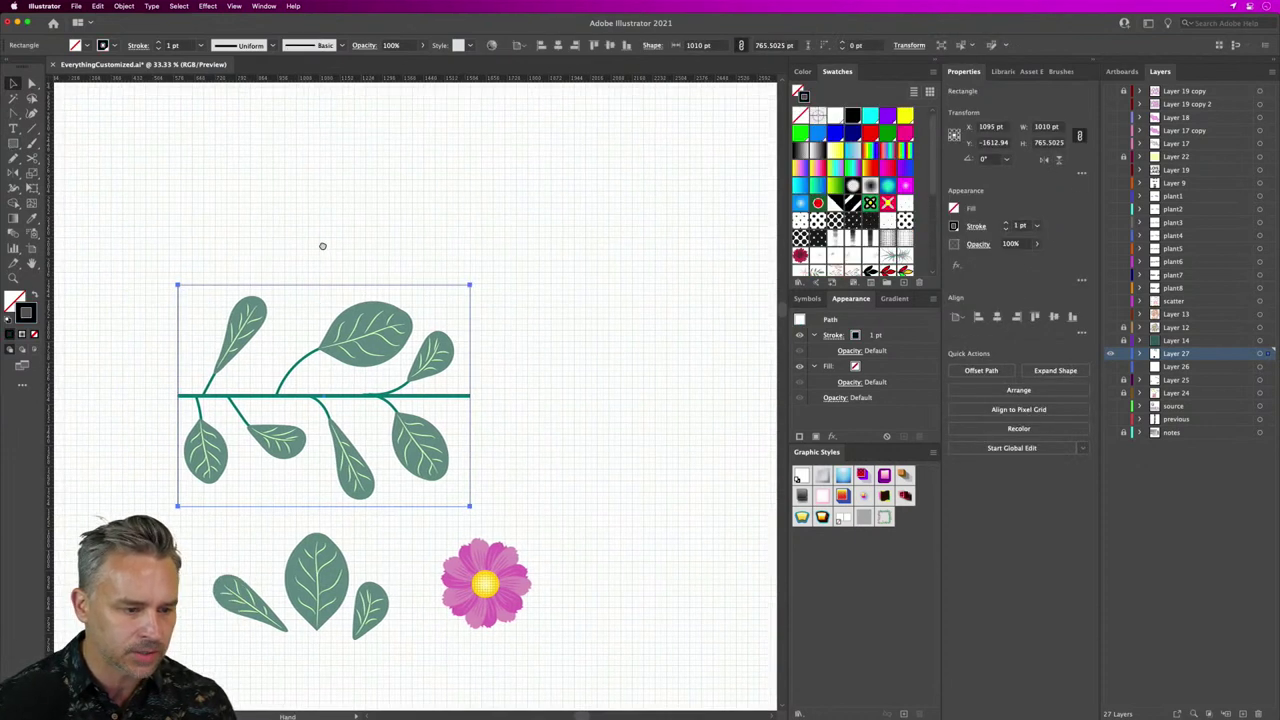
pyautogui.moveTo(224, 277); pyautogui.dragTo(229, 277)
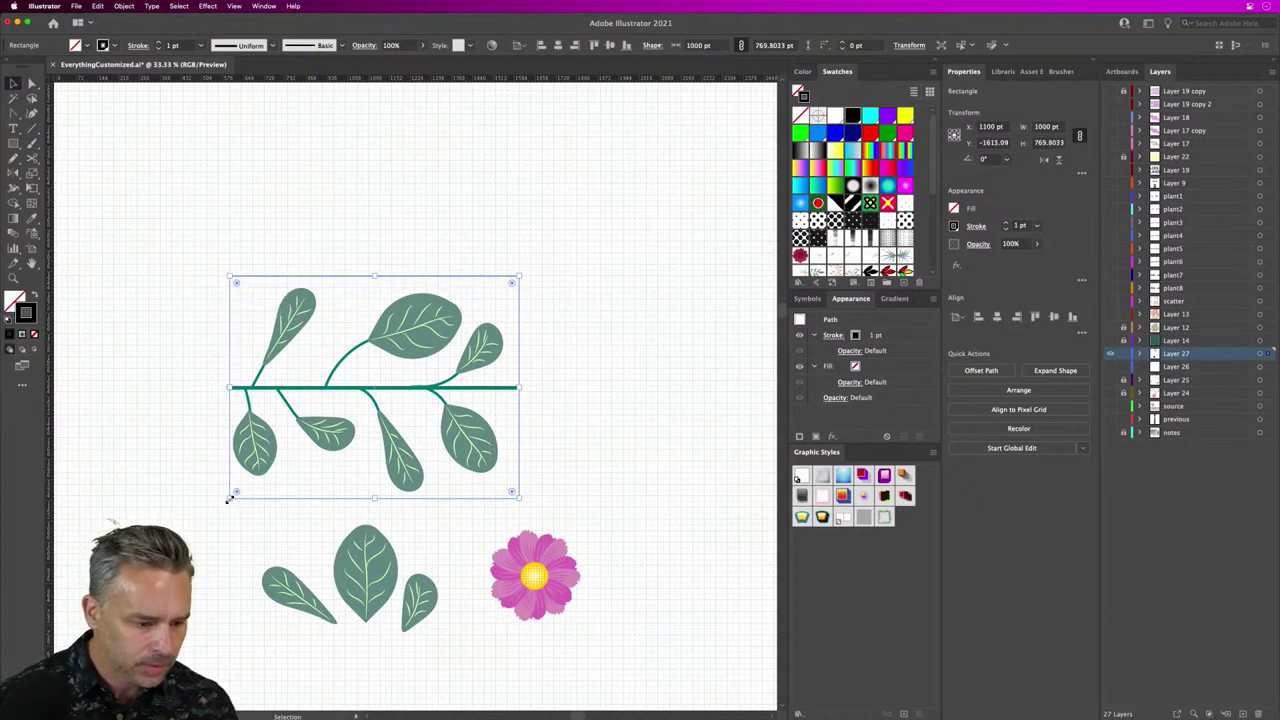
pyautogui.moveTo(229, 494); pyautogui.dragTo(224, 495)
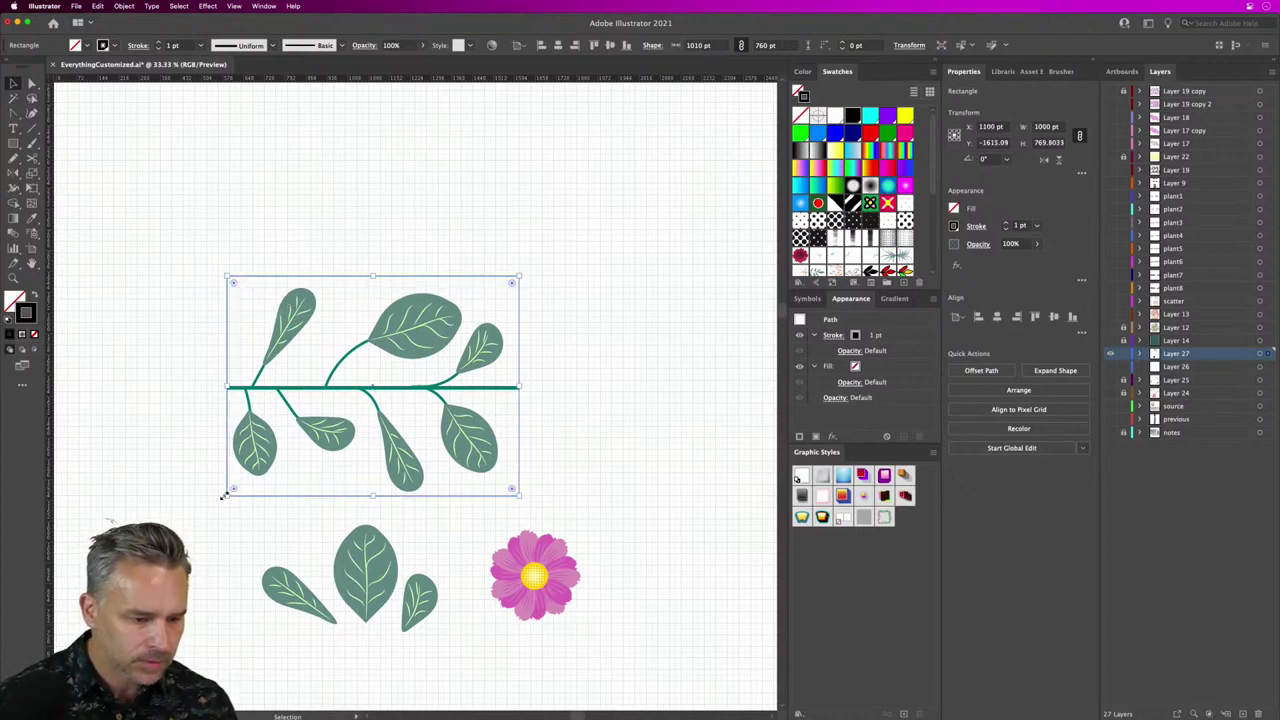
# Step: Align the vertical centres of the teal stem line and the rectangle around the branch
pyautogui.click(314, 381)
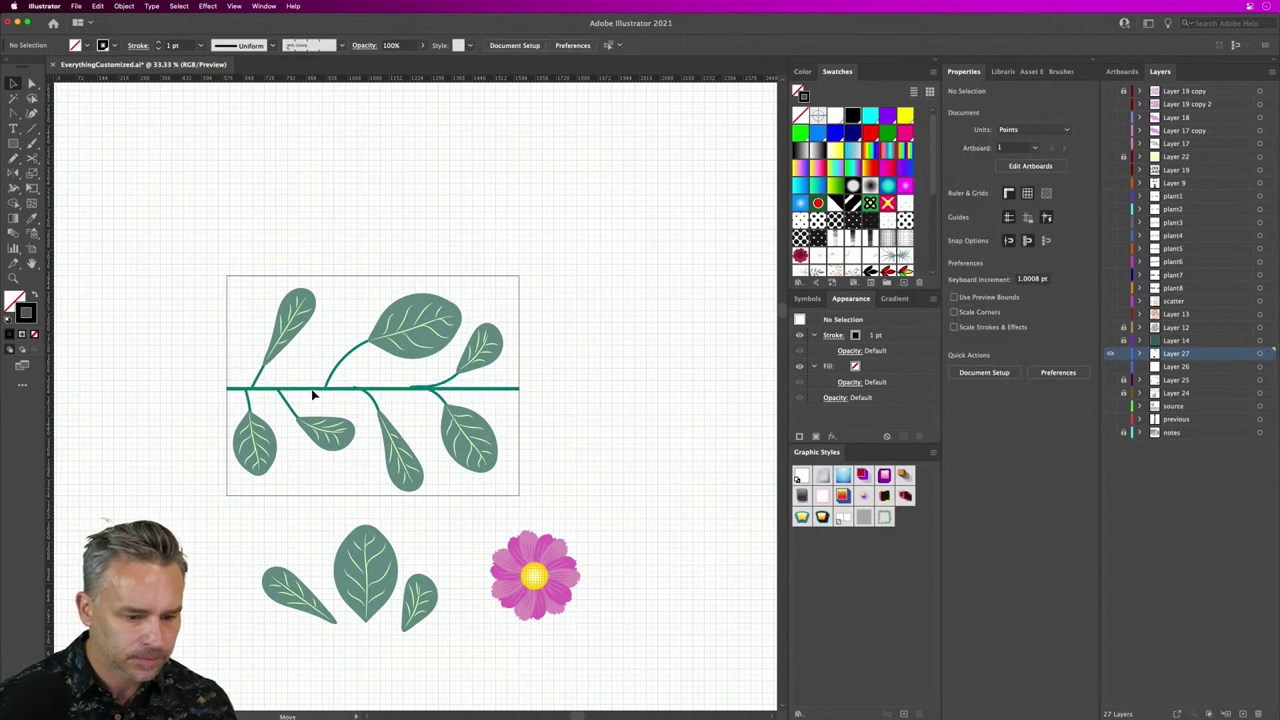
pyautogui.click(508, 387)
pyautogui.keyDown('shift'); pyautogui.click(517, 410); pyautogui.keyUp('shift')
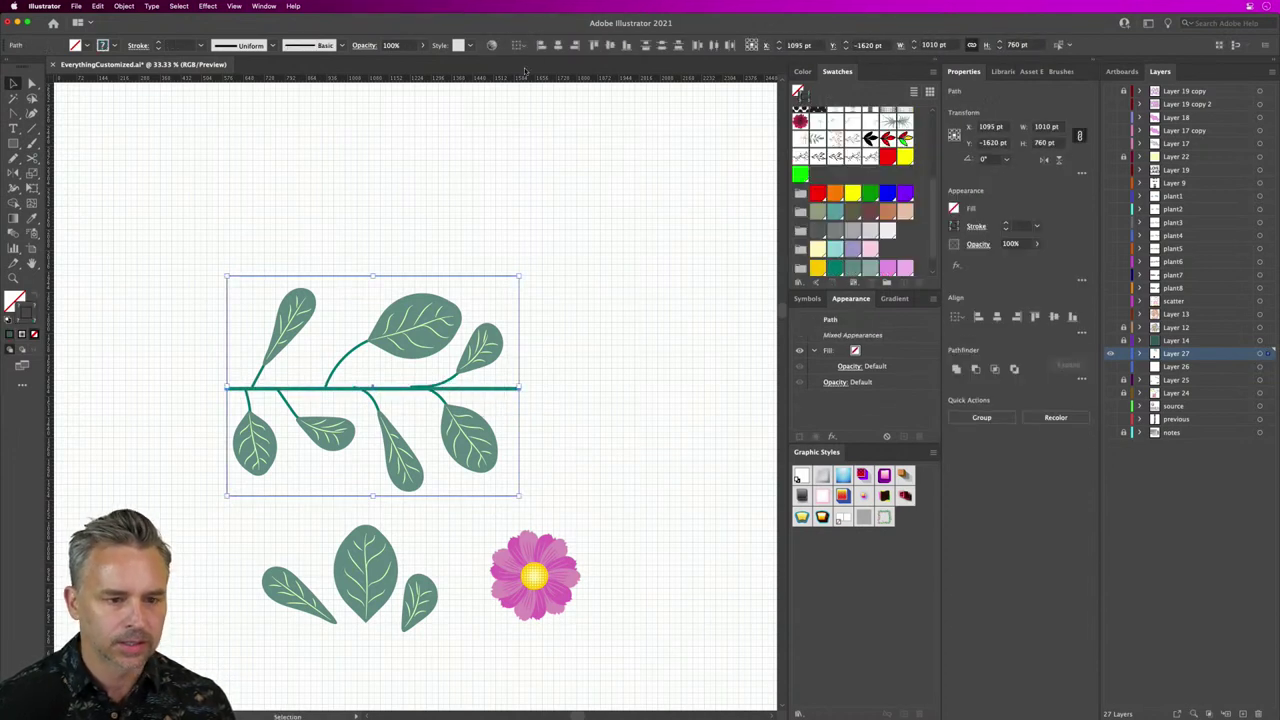
pyautogui.click(610, 46)
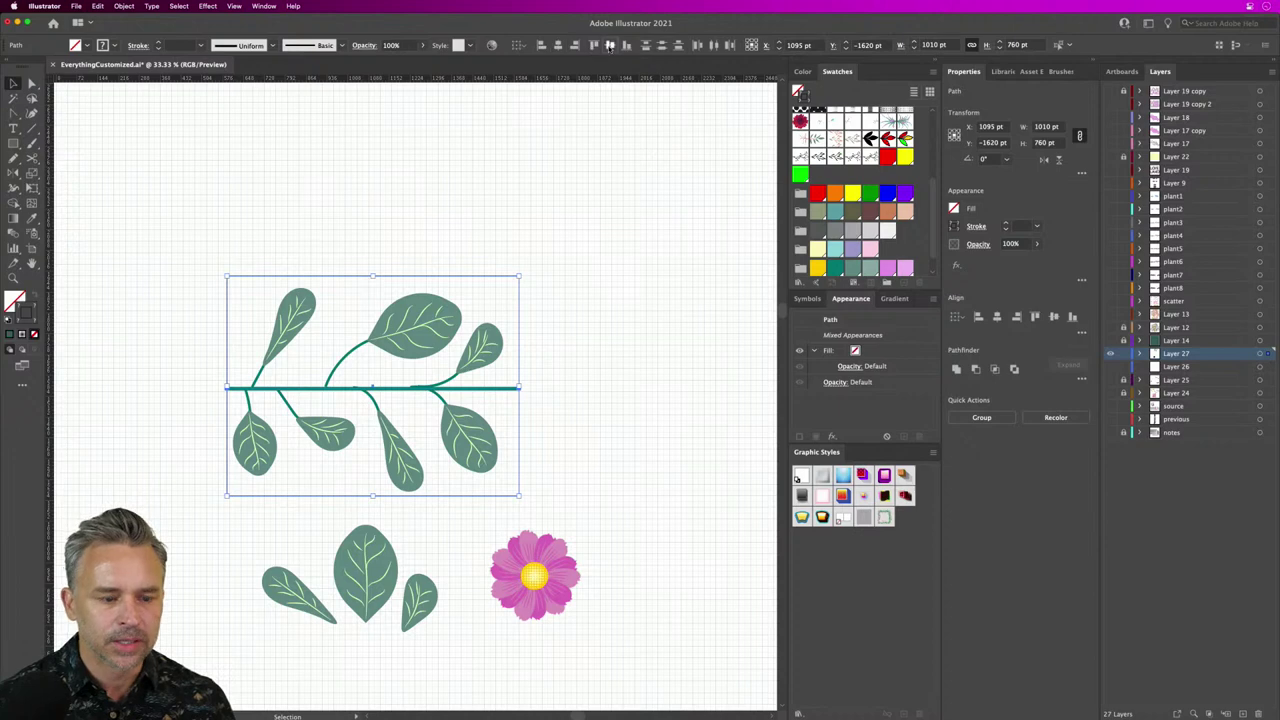
pyautogui.click(354, 210)
# Step: Lower the rectangle's bottom edge to make it 770 pt high and vertically centre the rectangle and stem line on each other
pyautogui.press('super+equal')
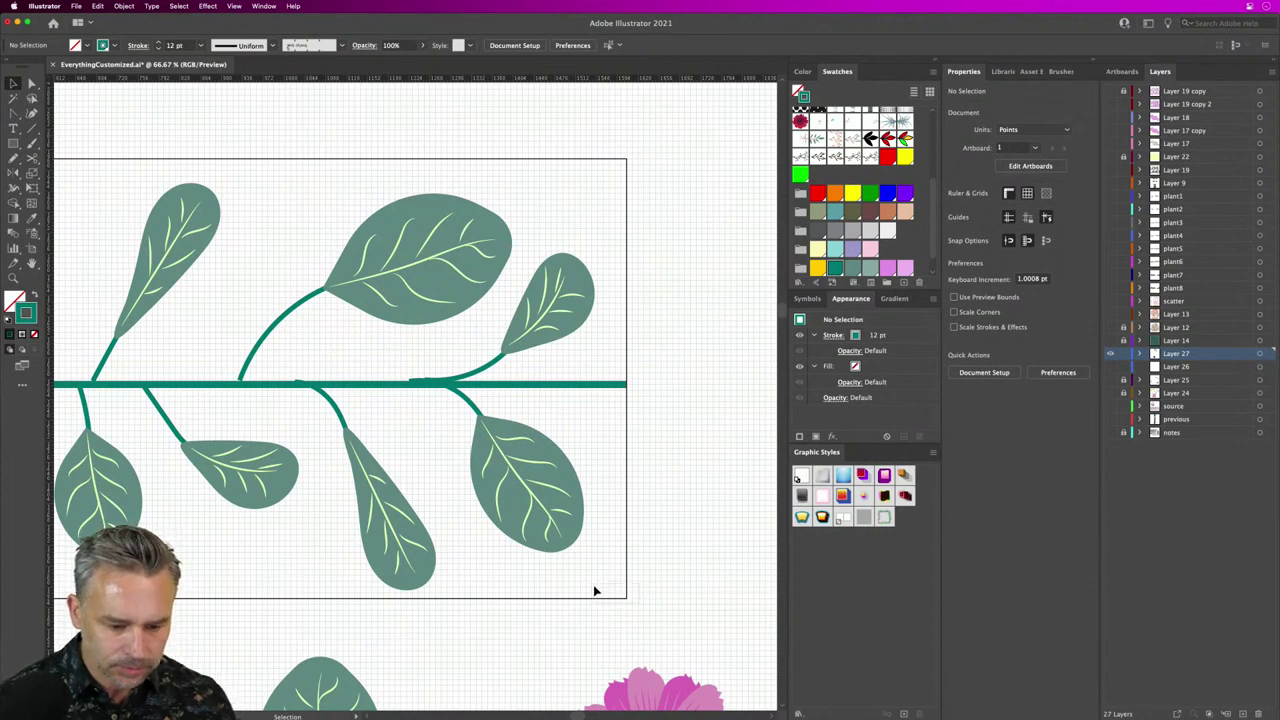
pyautogui.click(626, 596)
pyautogui.moveTo(626, 597); pyautogui.dragTo(626, 604)
pyautogui.keyDown('shift'); pyautogui.click(577, 449); pyautogui.keyUp('shift')
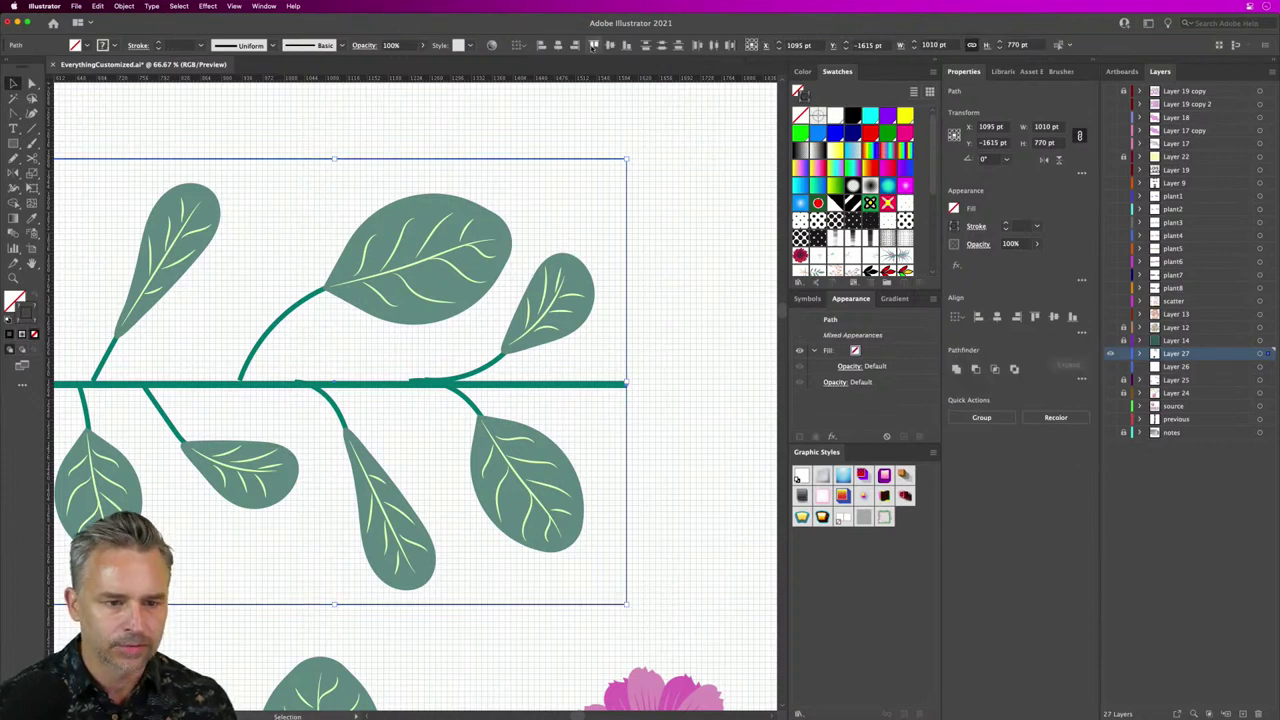
pyautogui.click(625, 45)
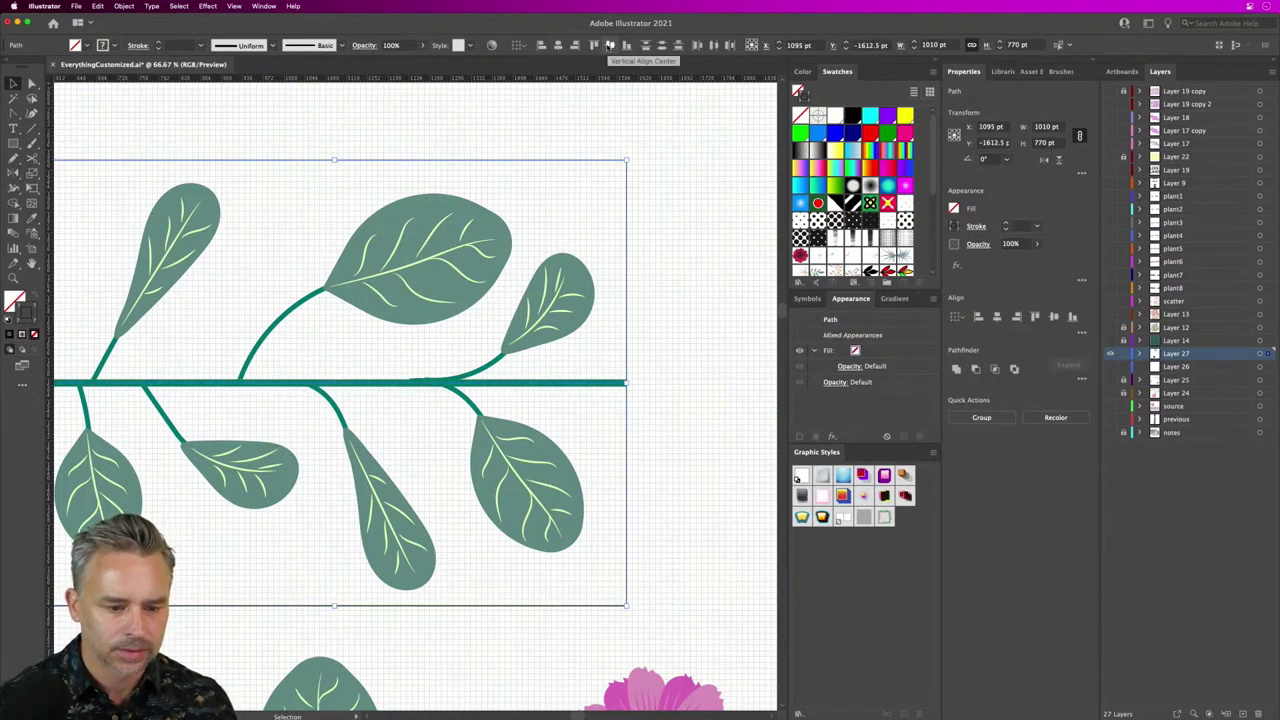
pyautogui.click(686, 350)
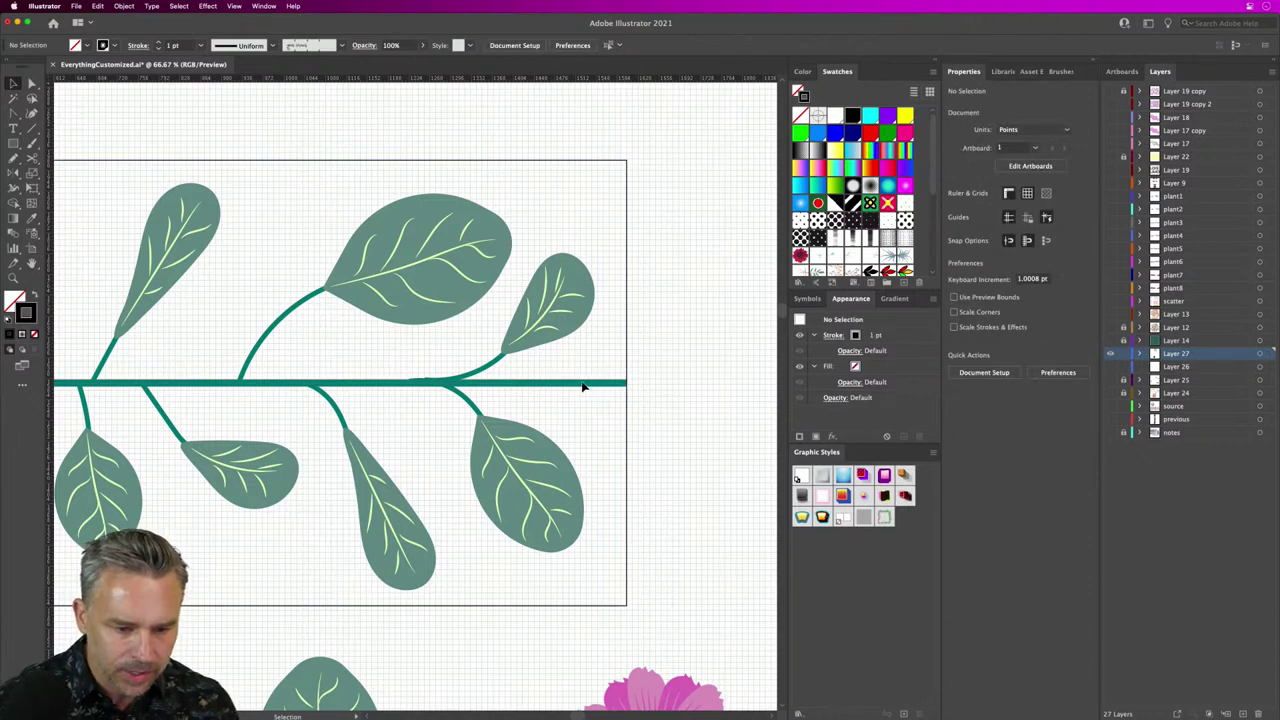
pyautogui.click(592, 385)
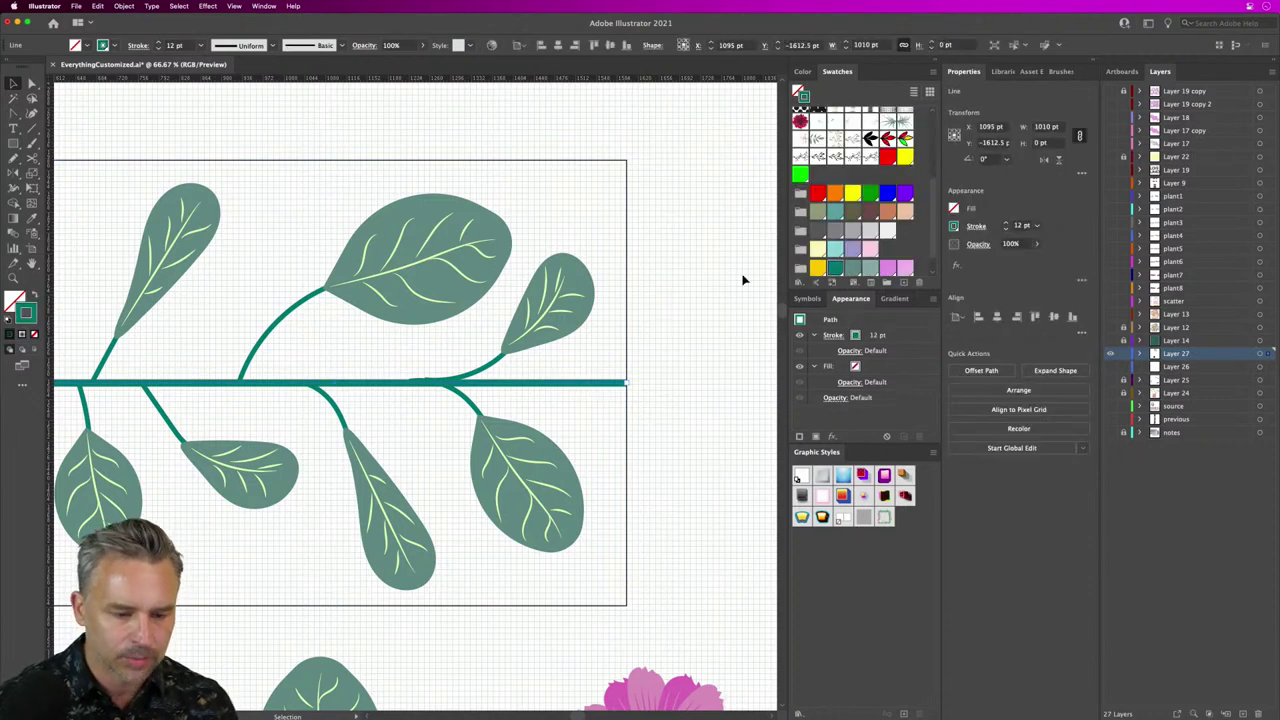
pyautogui.click(600, 262)
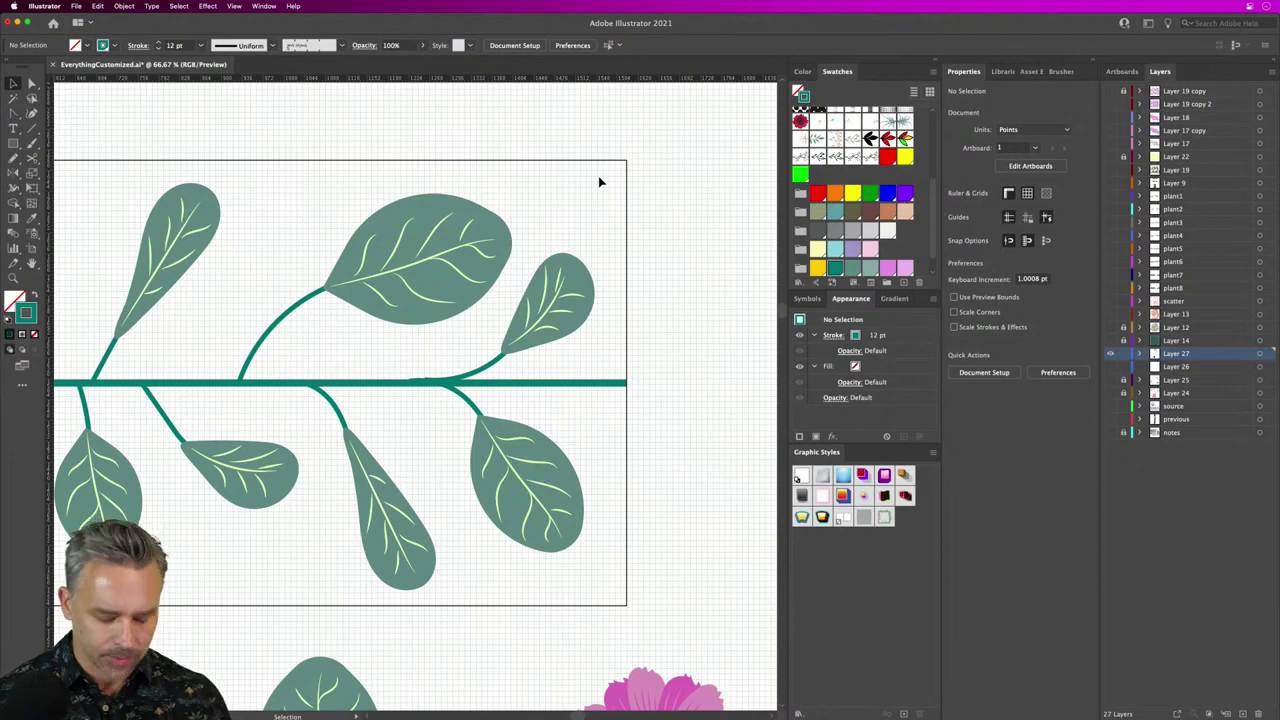
# Step: Draw a 770 × 770 pt square just right of the branch's rectangle and match its 1 pt black stroke with the Eyedropper
pyautogui.press('super+minus')
pyautogui.press('super+minus')
pyautogui.hscroll(3, 550, 200)
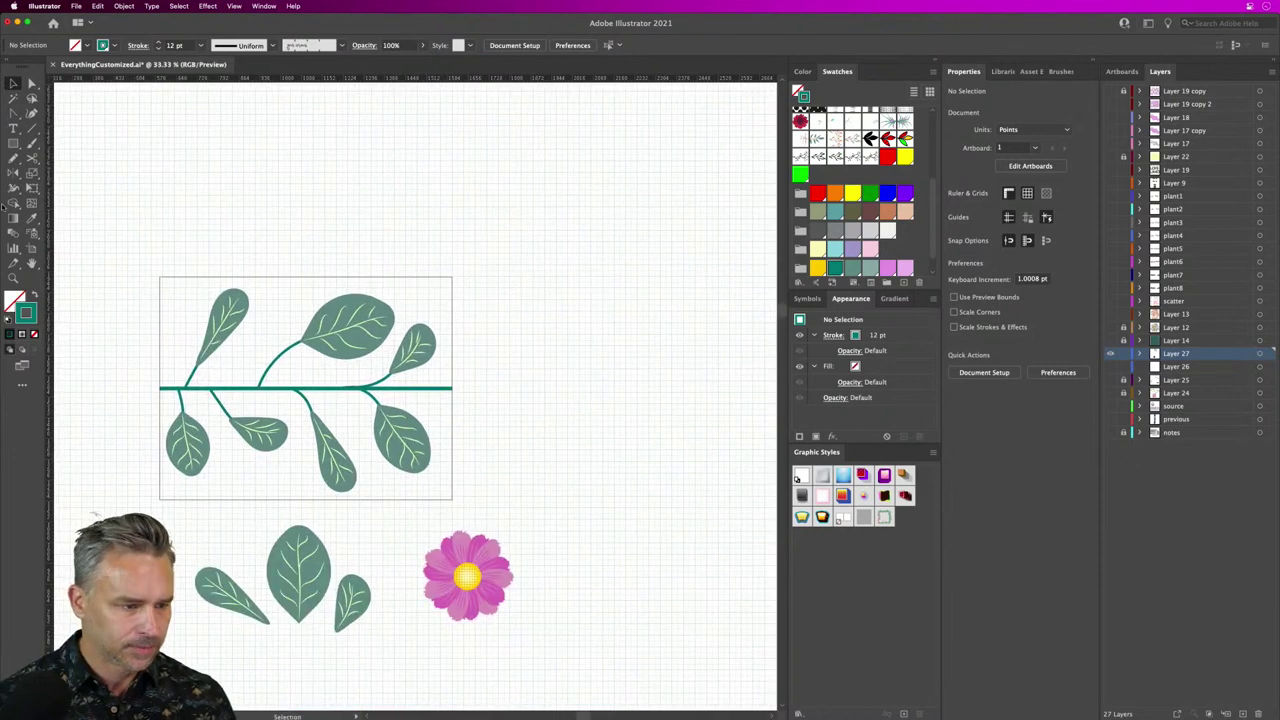
pyautogui.click(13, 143)
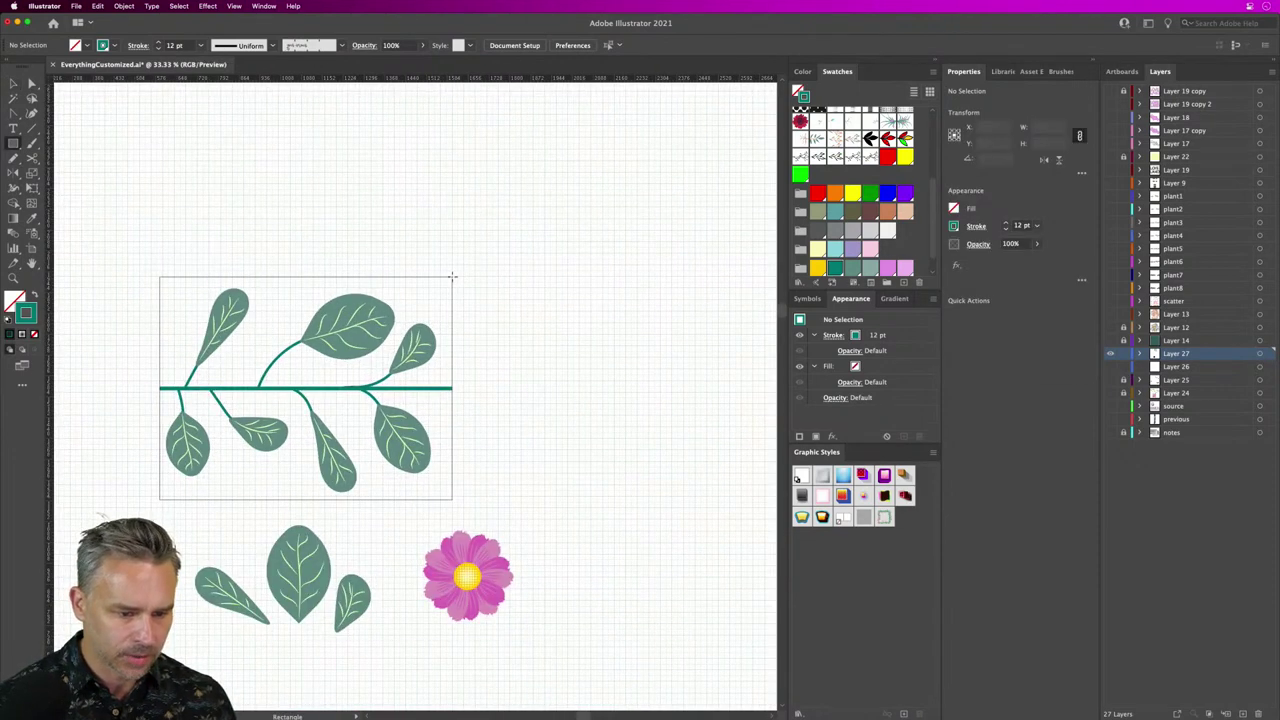
pyautogui.moveTo(462, 275); pyautogui.dragTo(687, 498)
pyautogui.press('i')
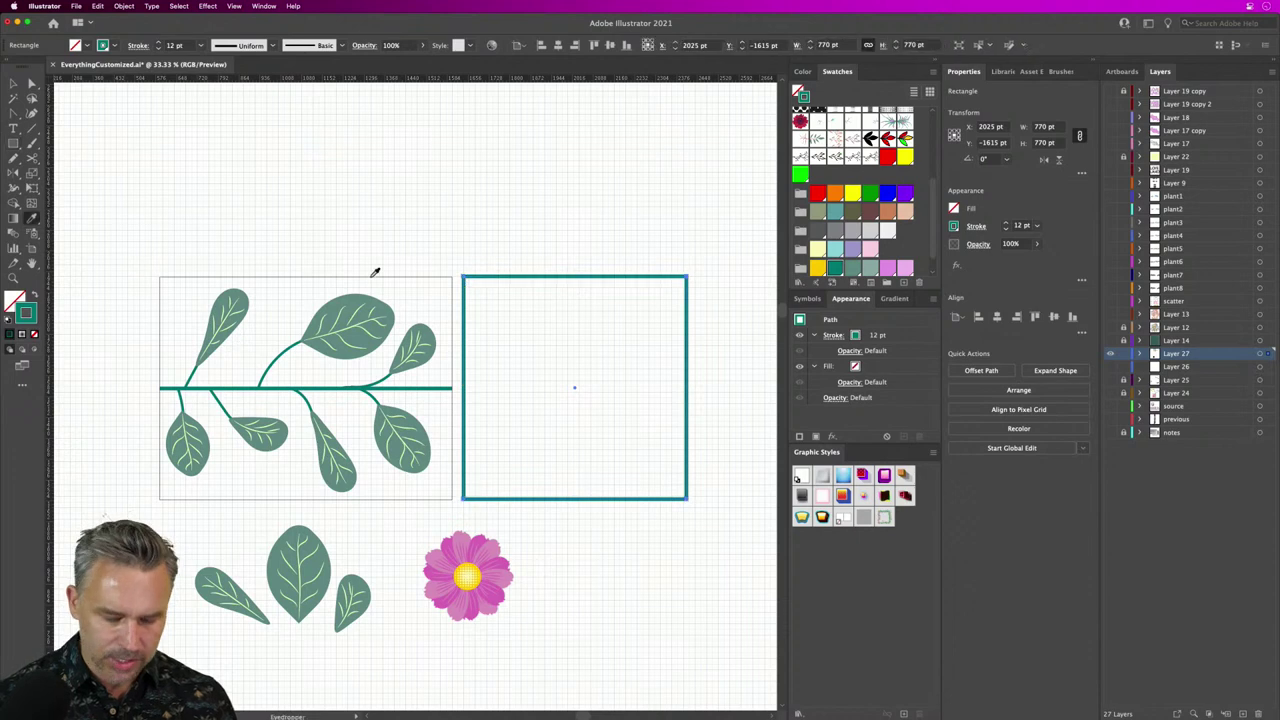
pyautogui.click(418, 271)
pyautogui.press('v')
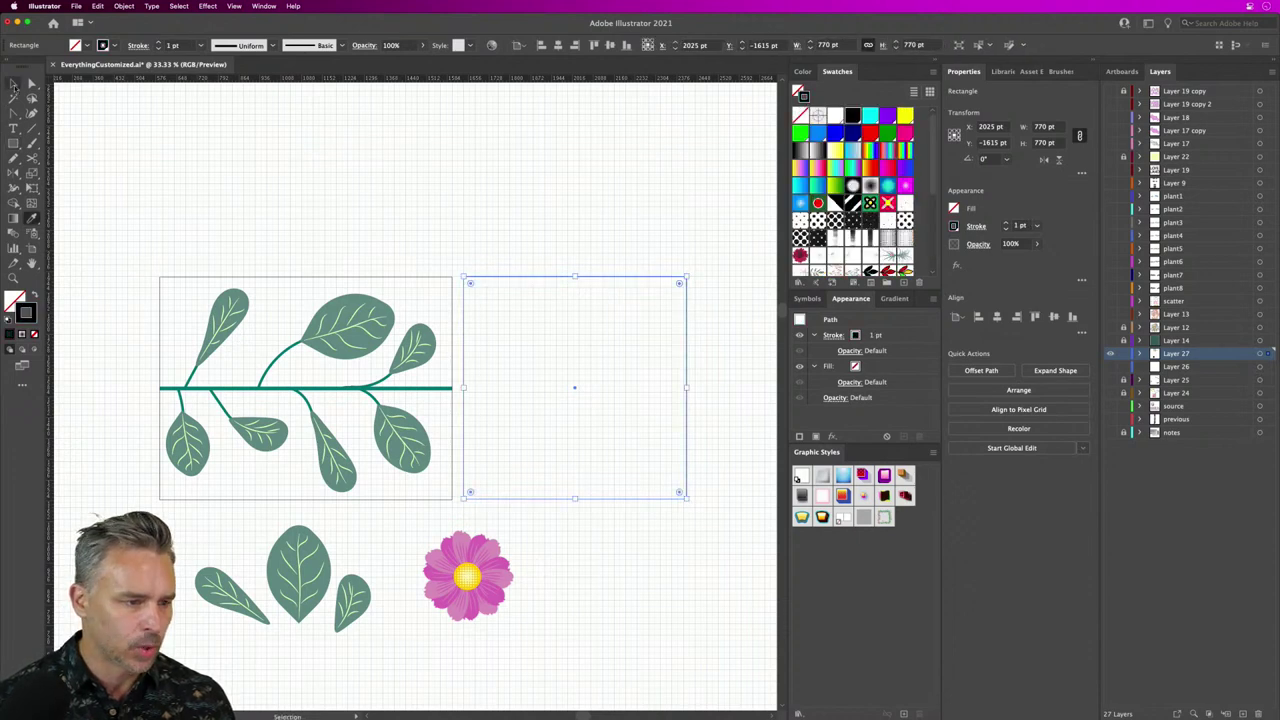
# Step: Duplicate the 770 pt square and place the copy just left of the branch's rectangle, level with the other square
pyautogui.moveTo(383, 235); pyautogui.dragTo(585, 242)
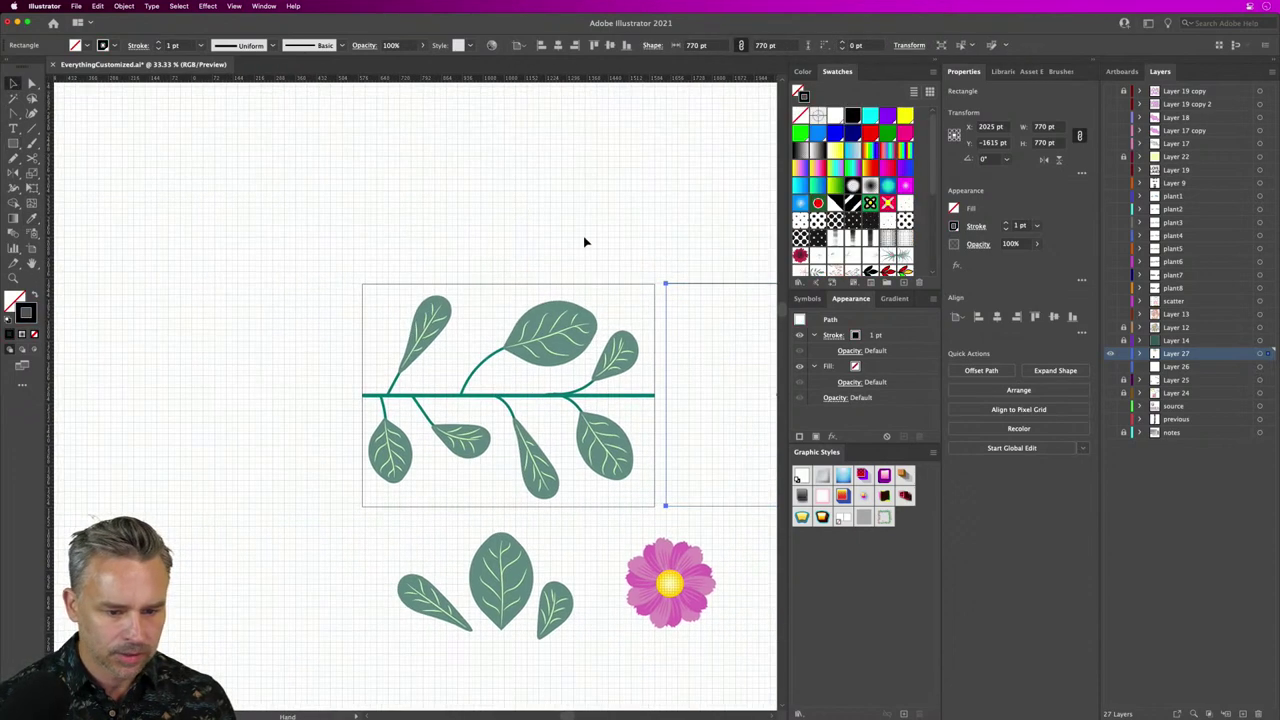
pyautogui.moveTo(200, 297); pyautogui.dragTo(457, 220)
pyautogui.click(704, 291)
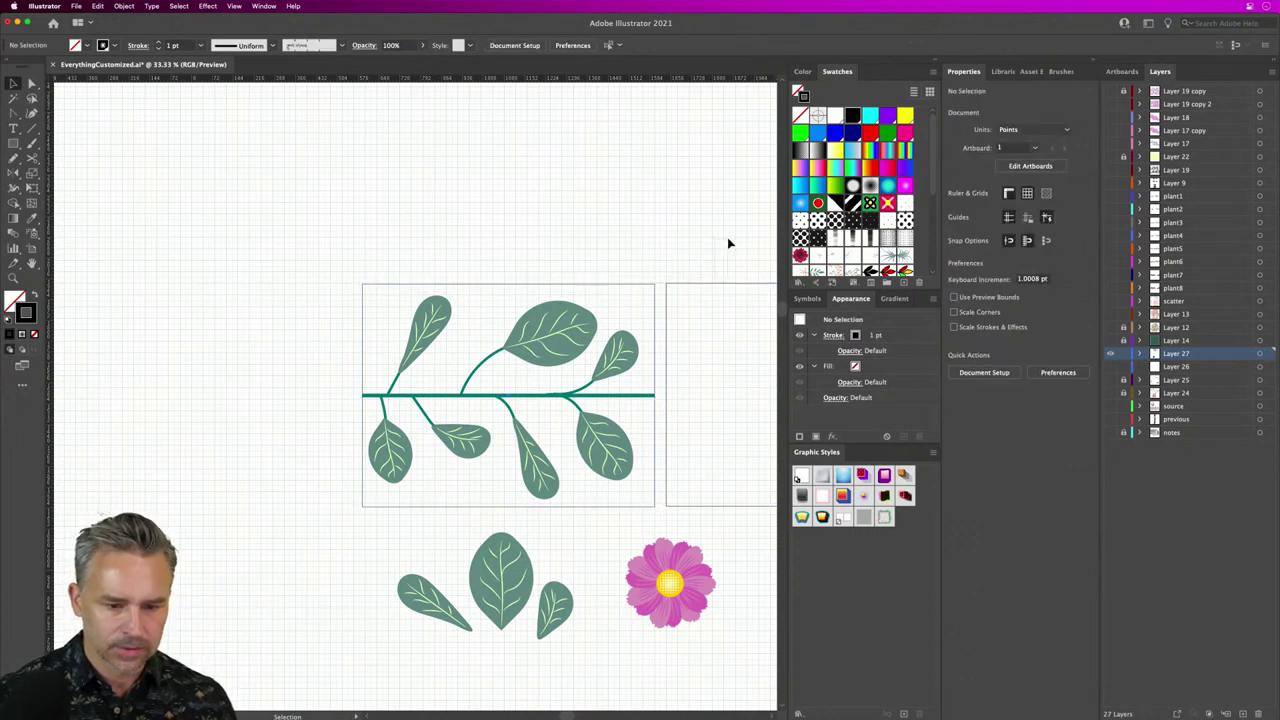
pyautogui.click(729, 286)
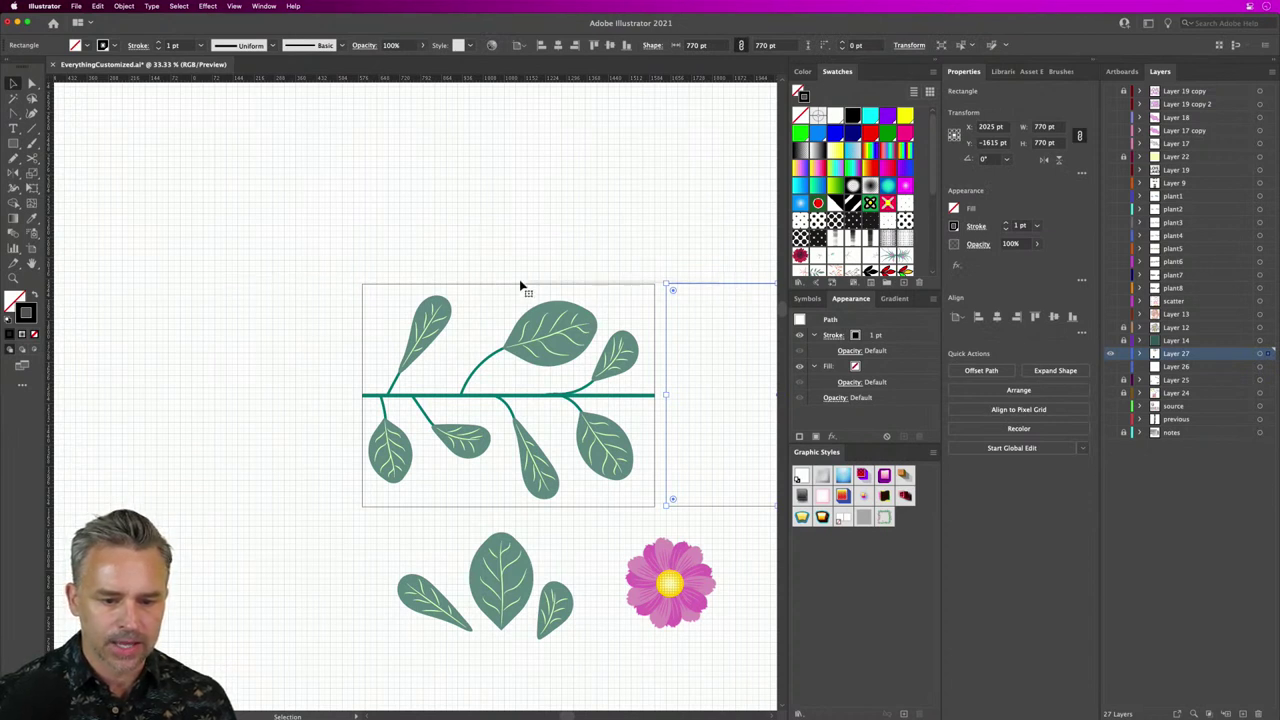
pyautogui.click(377, 266)
pyautogui.moveTo(377, 266); pyautogui.dragTo(289, 243)
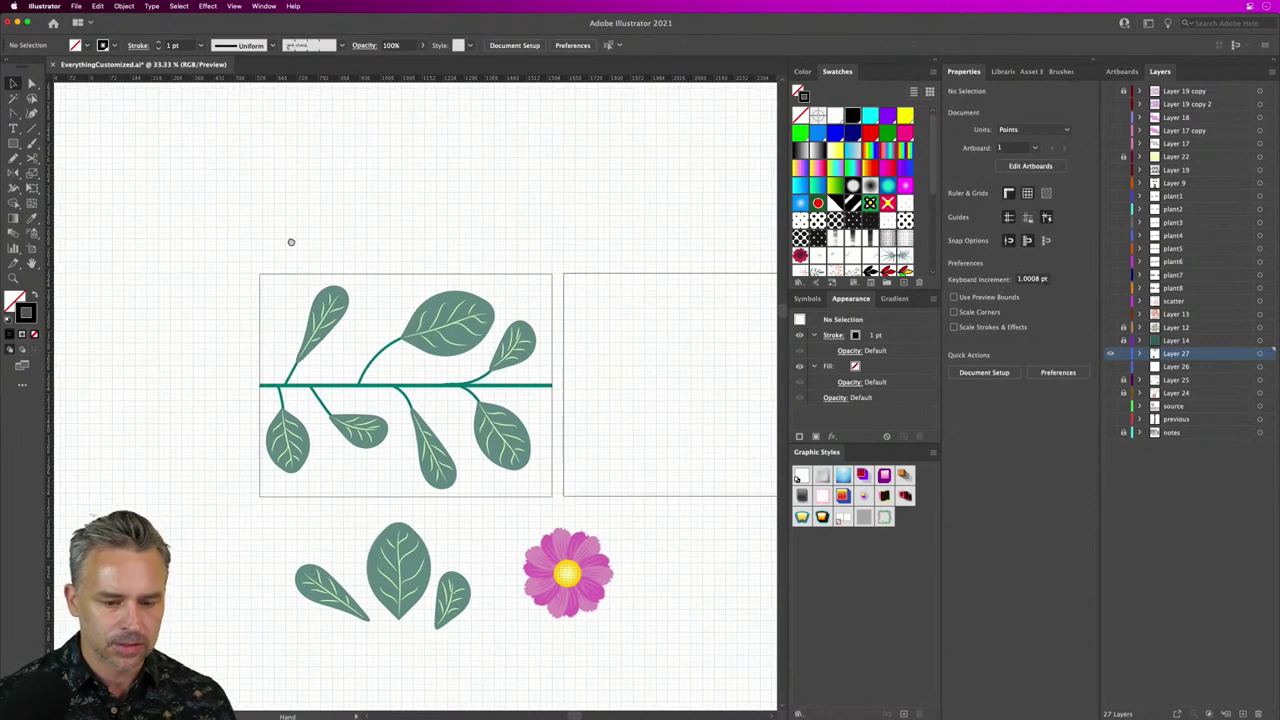
pyautogui.click(617, 279)
pyautogui.press('super+c')
pyautogui.press('super+v')
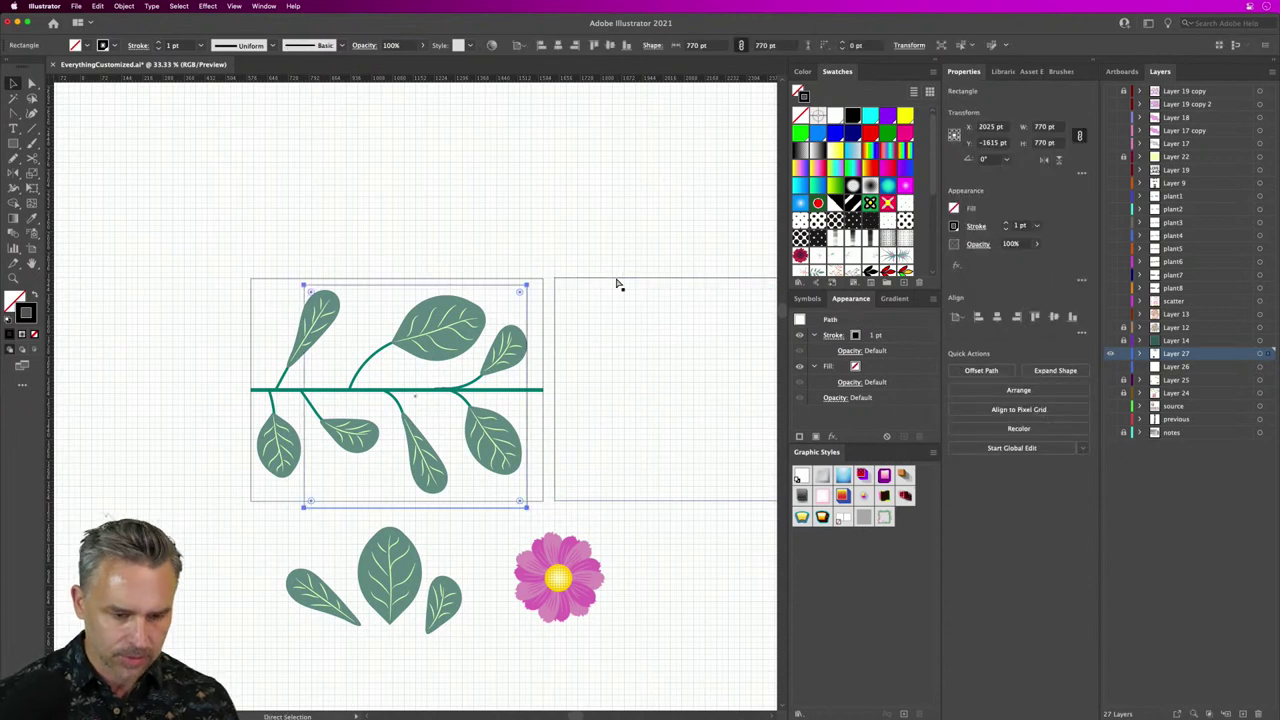
pyautogui.moveTo(355, 288); pyautogui.dragTo(104, 279)
pyautogui.moveTo(174, 251); pyautogui.dragTo(287, 280)
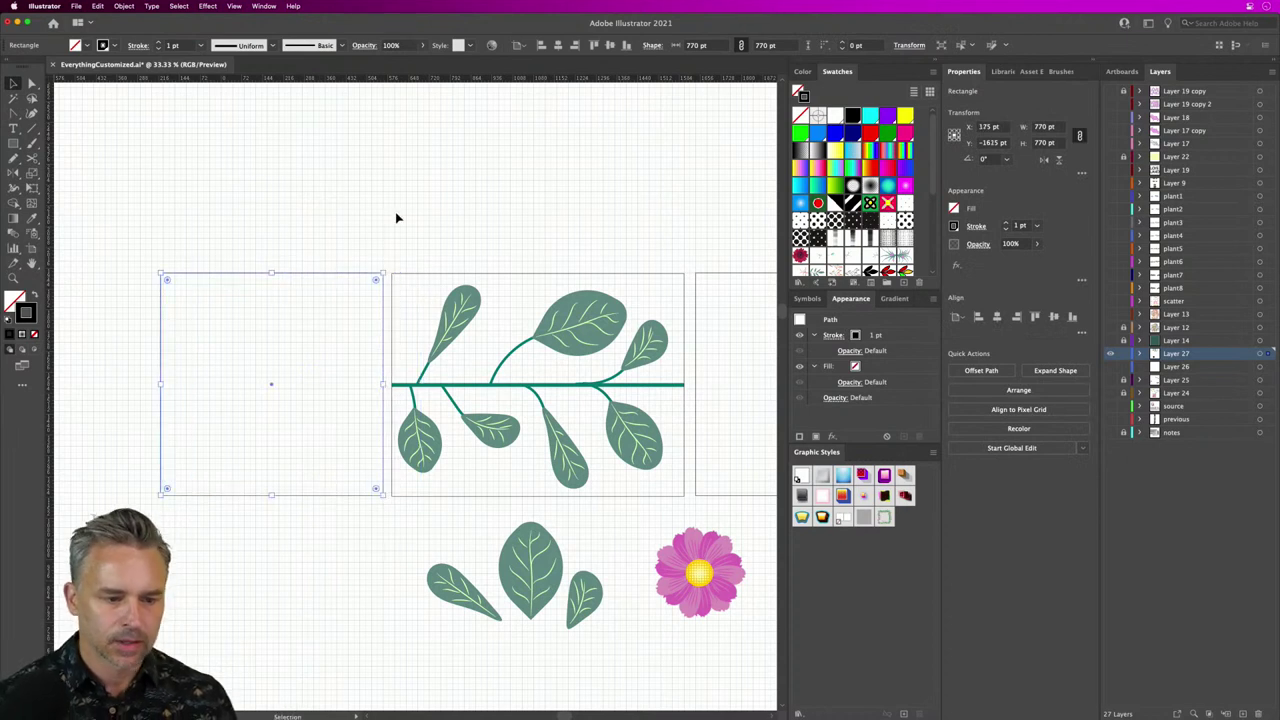
# Step: Cut the three bounding rectangles, paste them in place on a new layer directly below Layer 27, and lock that layer
pyautogui.moveTo(394, 217); pyautogui.dragTo(297, 221)
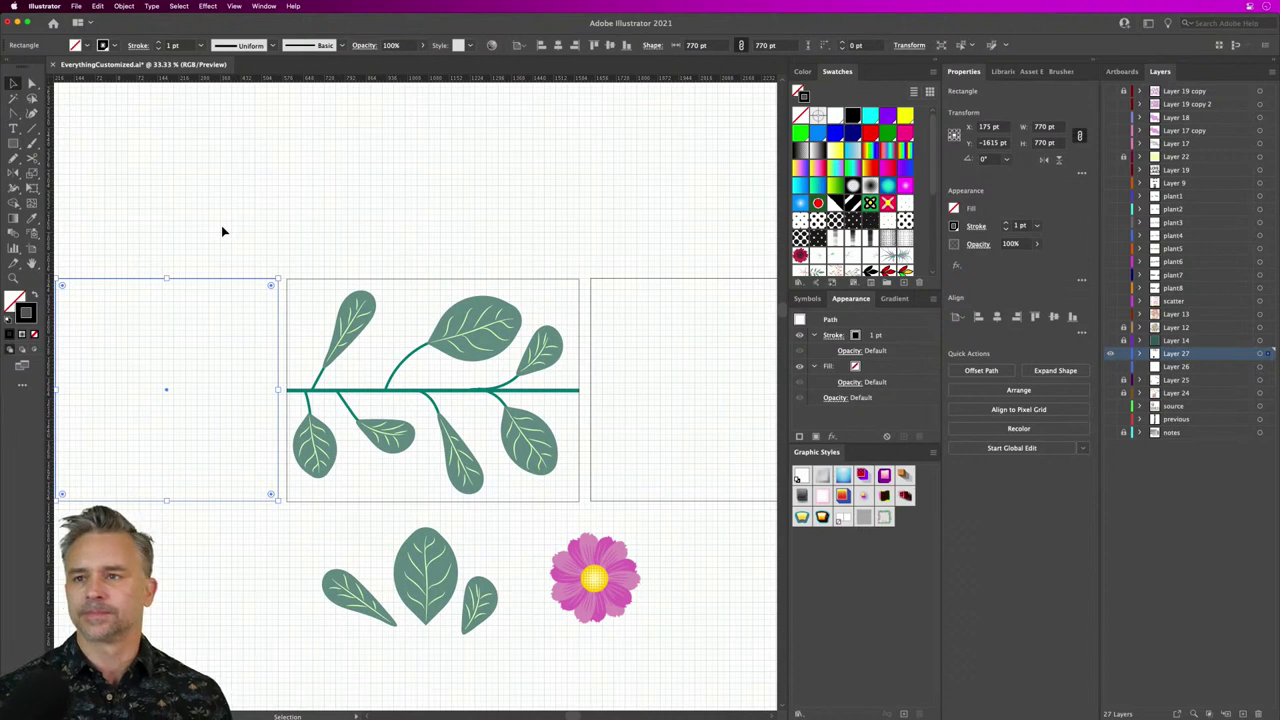
pyautogui.moveTo(222, 231); pyautogui.dragTo(659, 286)
pyautogui.click(662, 286)
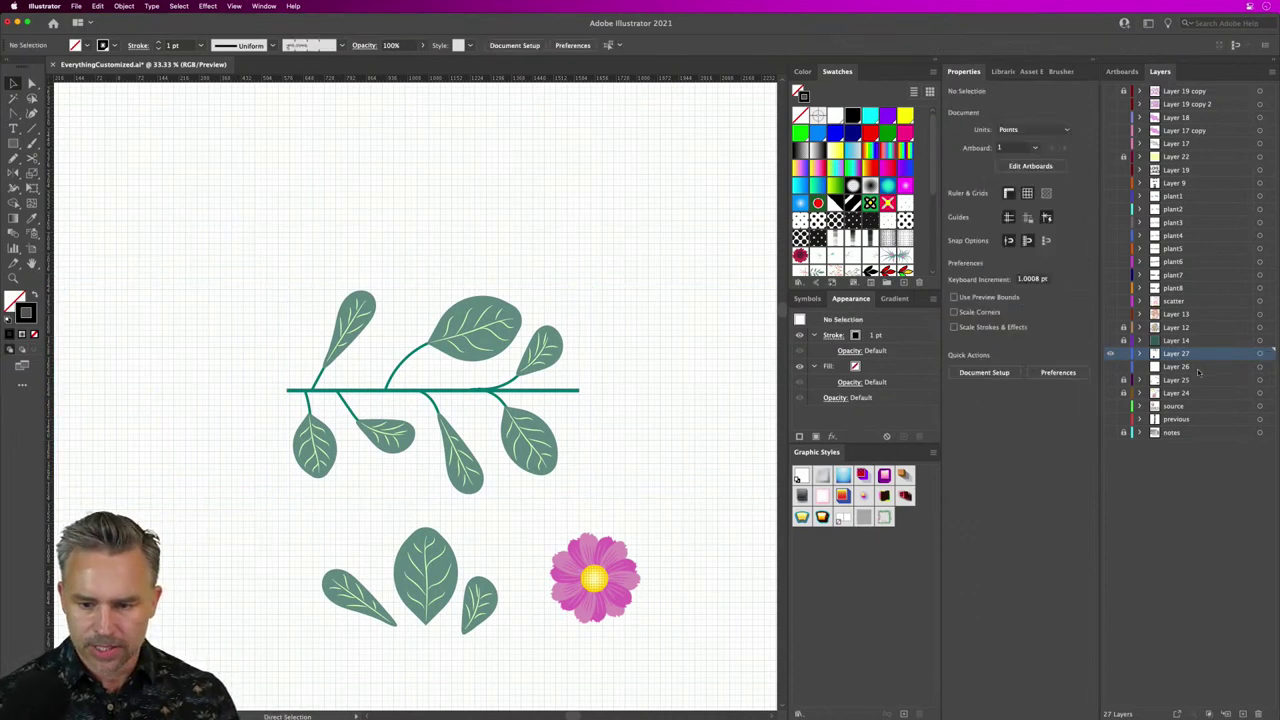
pyautogui.click(1178, 367)
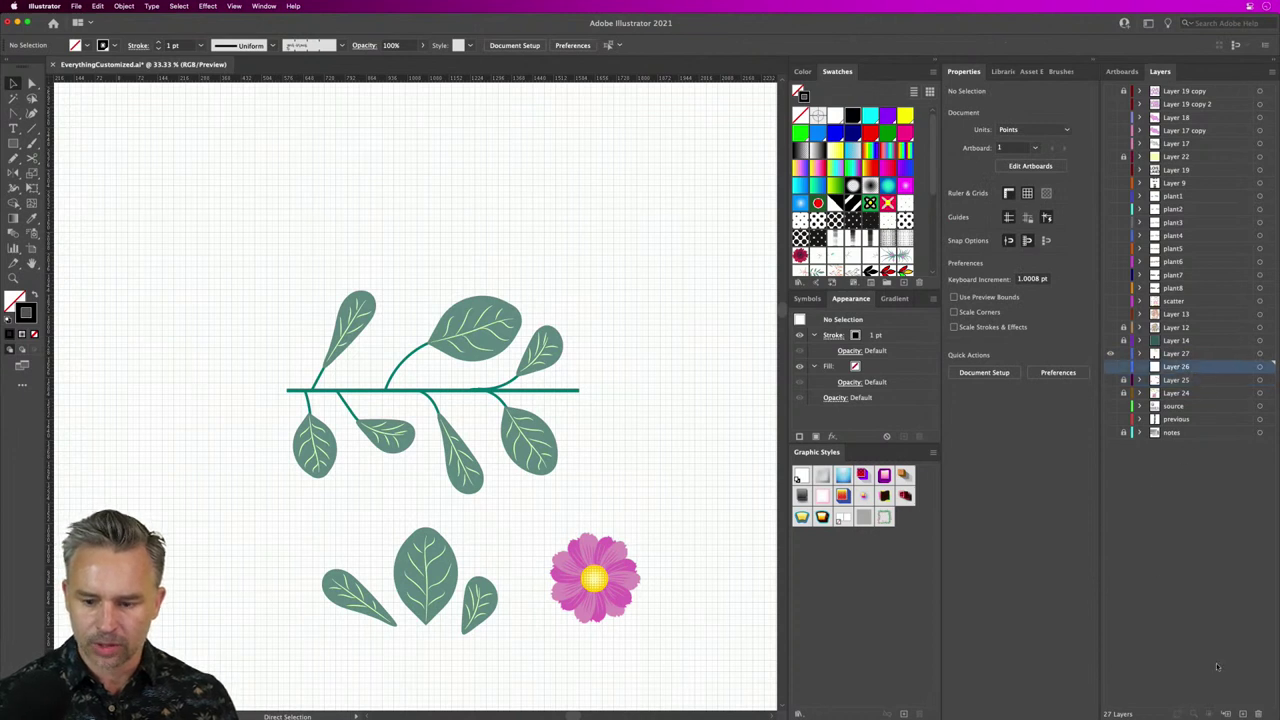
pyautogui.click(1240, 713)
pyautogui.hotkey('ctrl', 'f')
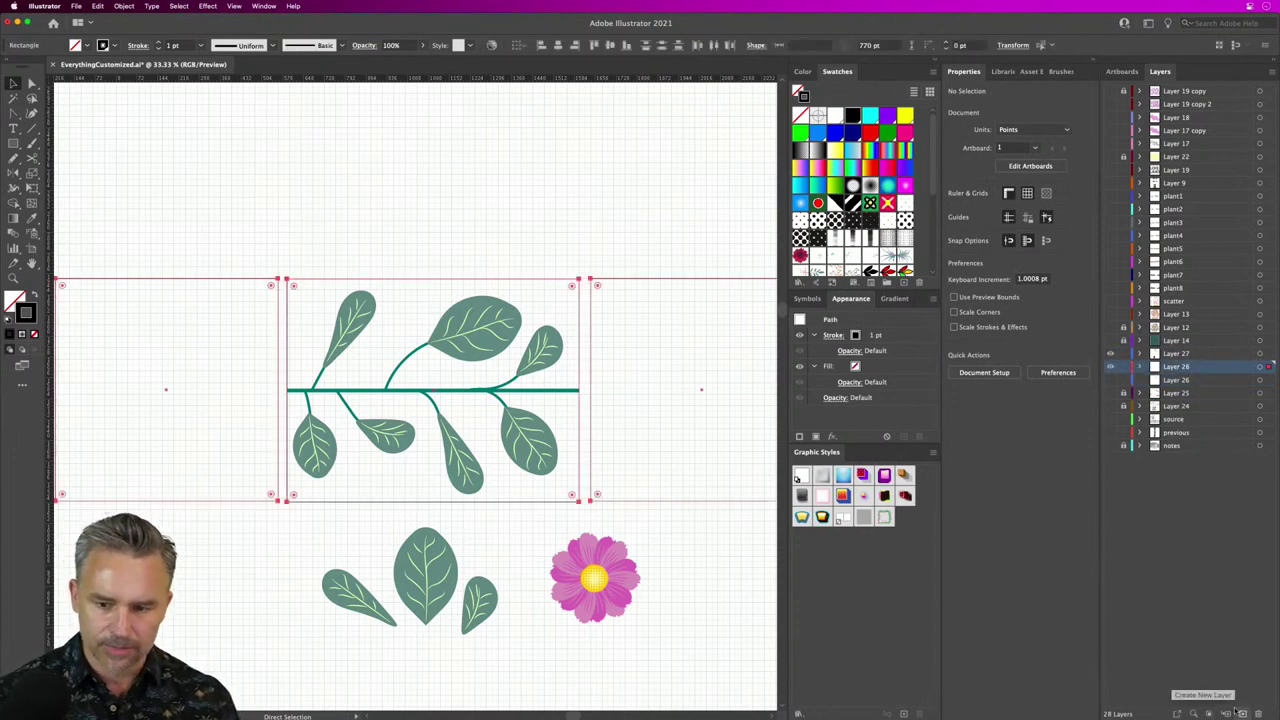
pyautogui.click(1166, 355)
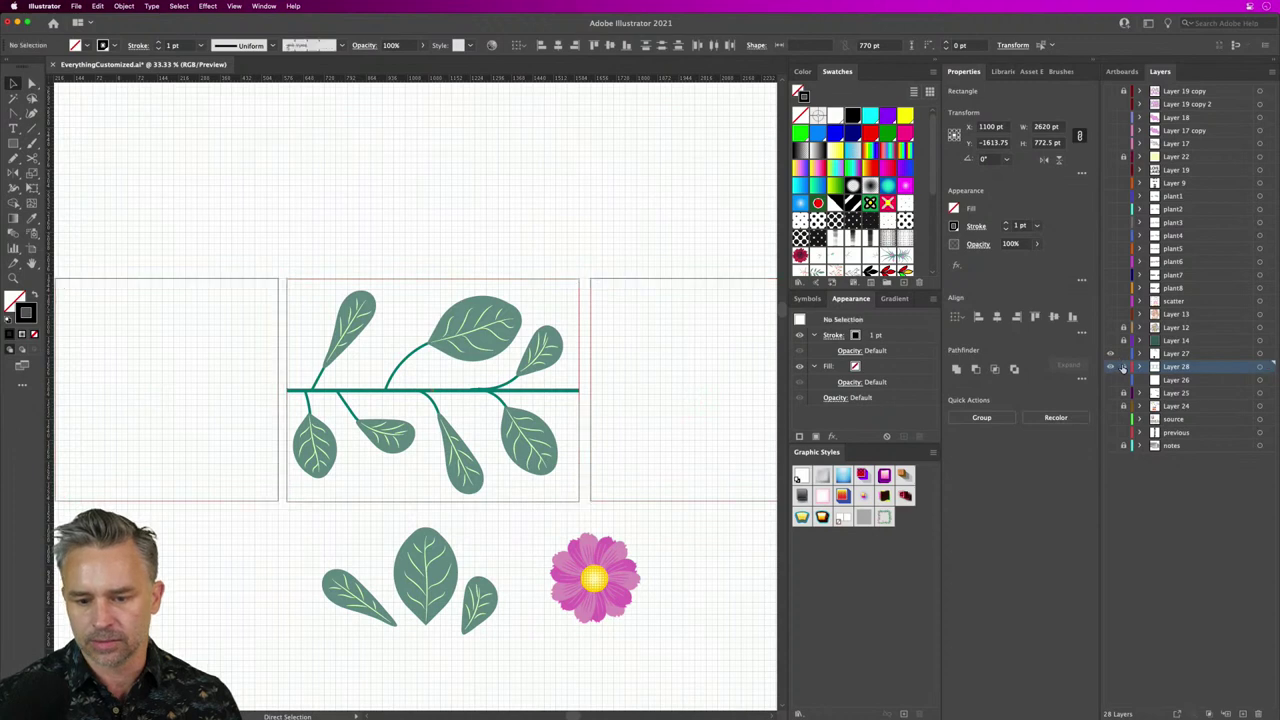
# Step: Copy the stem line into both end squares, with the left square's copy 540 pt long and ending at its inner edge
pyautogui.moveTo(443, 251)
pyautogui.mouseDown()
pyautogui.moveTo(477, 274)
pyautogui.moveTo(403, 274)
pyautogui.moveTo(453, 252)
pyautogui.mouseUp()
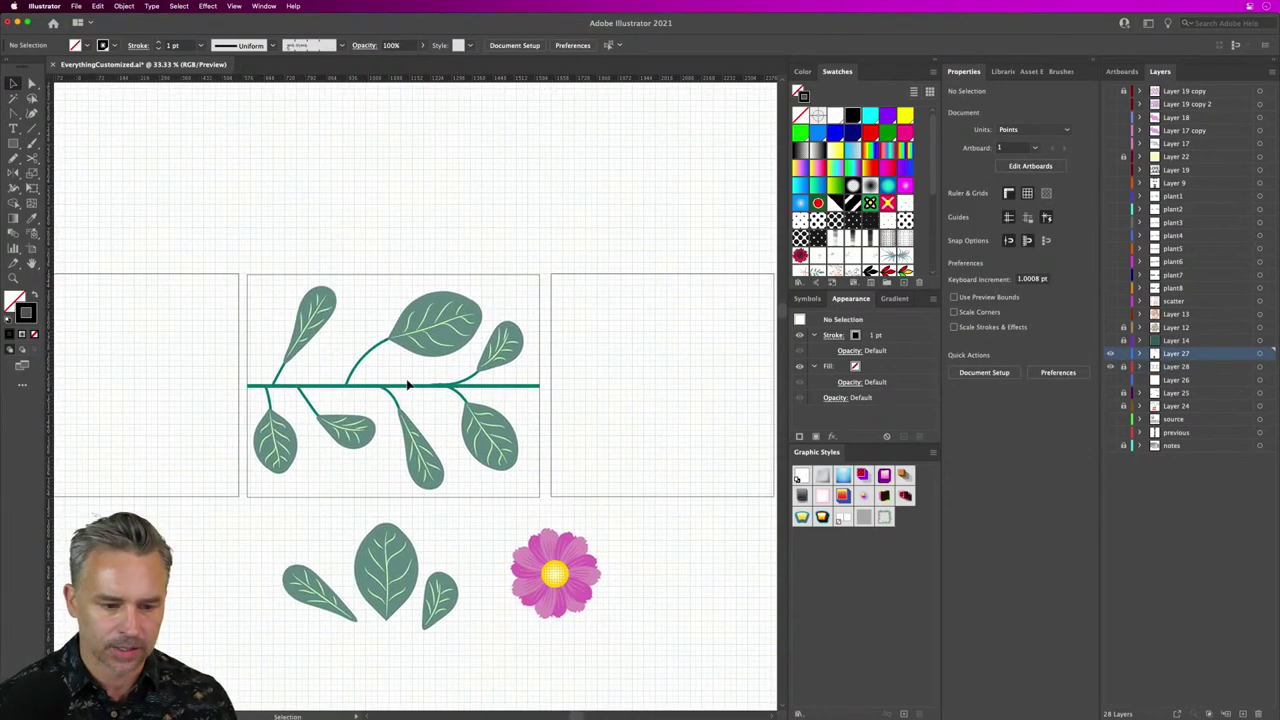
pyautogui.click(508, 387)
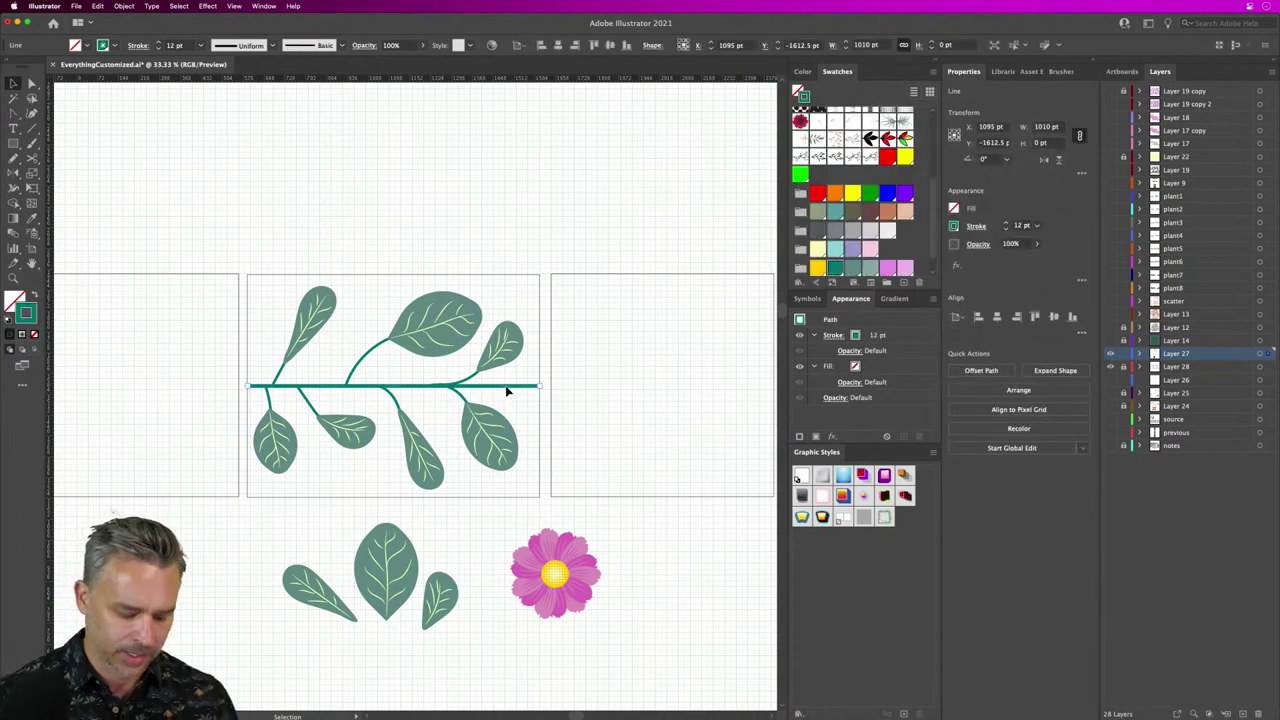
pyautogui.moveTo(508, 387); pyautogui.dragTo(663, 391)
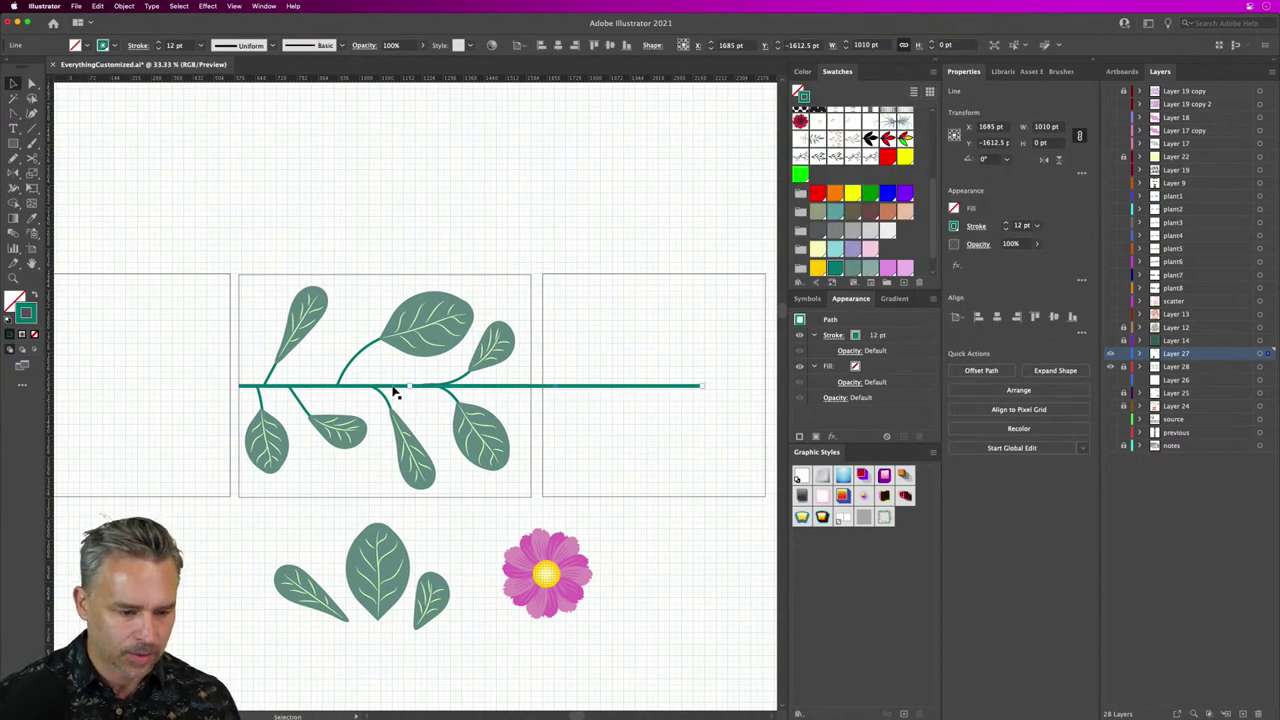
pyautogui.moveTo(409, 391); pyautogui.dragTo(125, 394)
pyautogui.click(596, 380)
pyautogui.click(597, 387)
pyautogui.hscroll(-5, 135, 320)
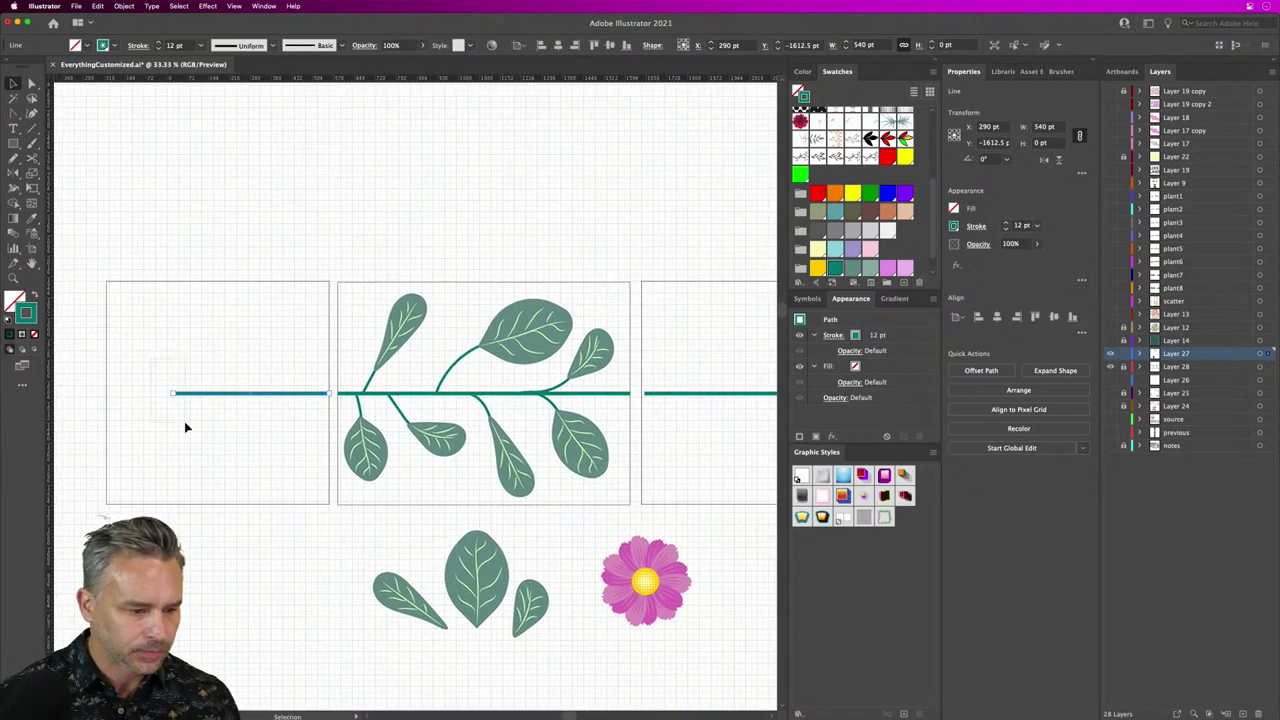
# Step: Redraw the left square's stem line as a gently wavy path with the Pencil tool and turn off the tool's Keep Selected option
pyautogui.click(31, 84)
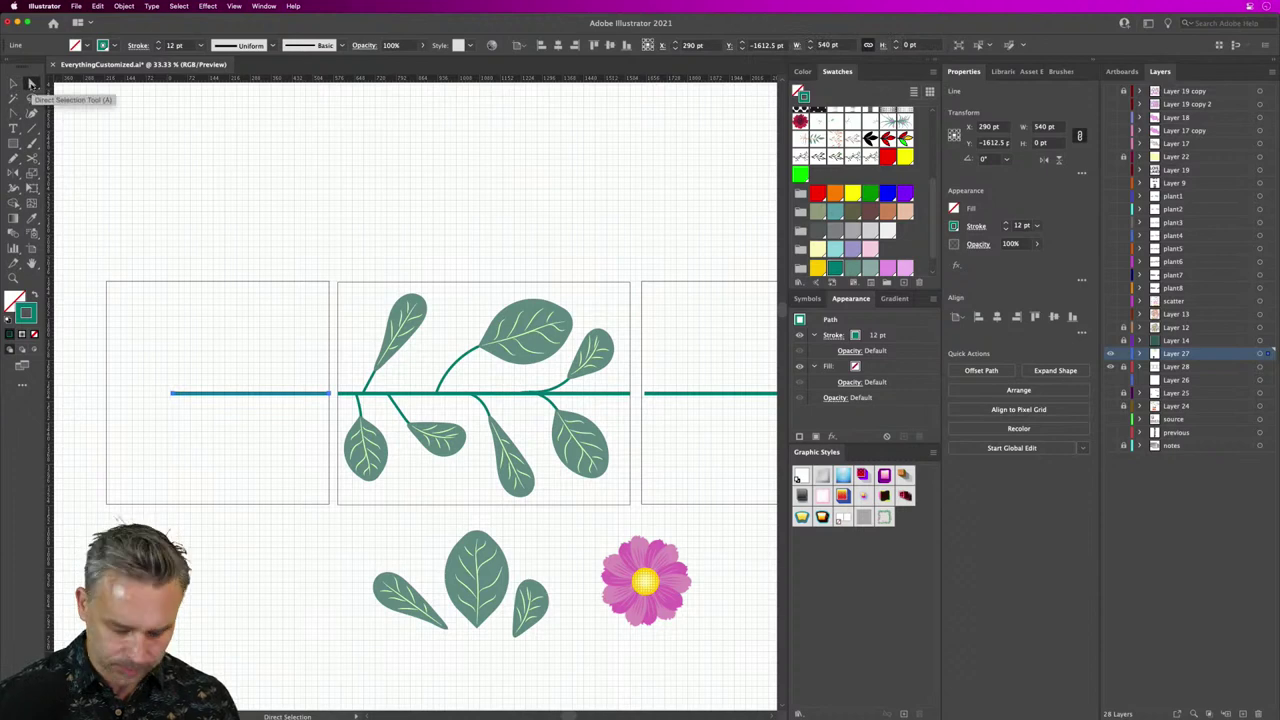
pyautogui.press('super+equal')
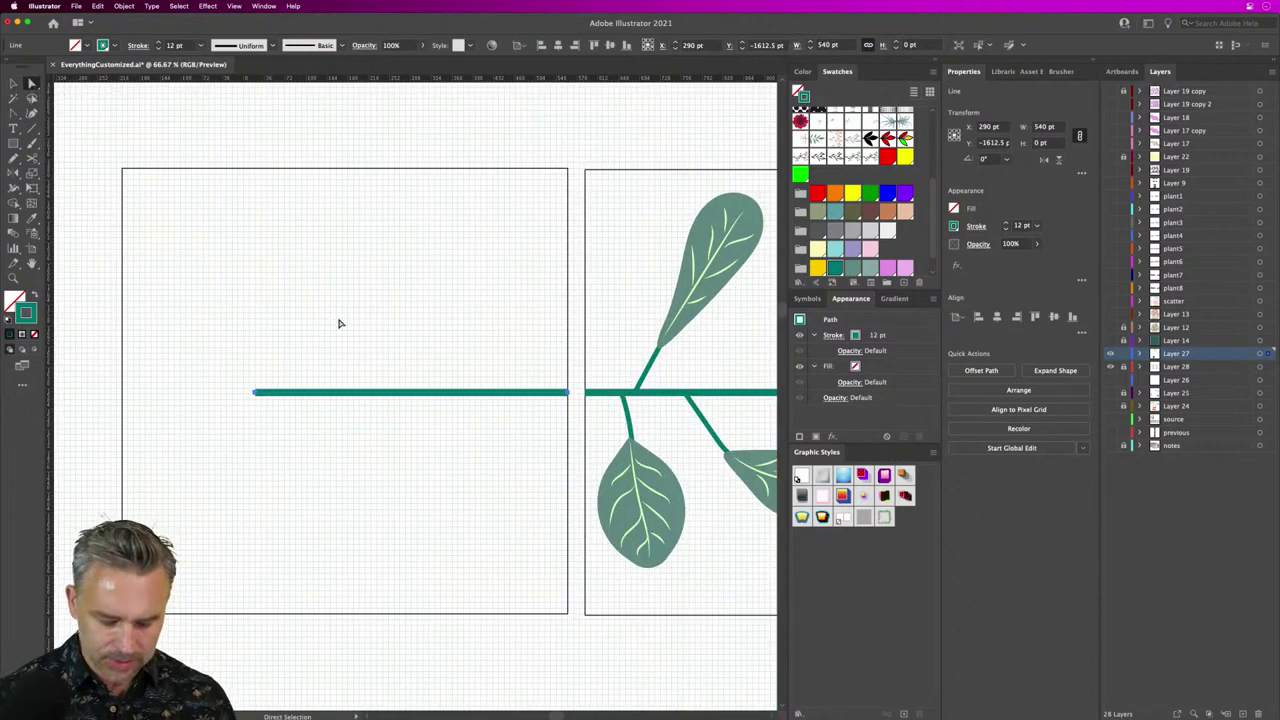
pyautogui.press('n')
pyautogui.moveTo(558, 387)
pyautogui.mouseDown()
pyautogui.moveTo(393, 394)
pyautogui.moveTo(230, 423)
pyautogui.mouseUp()
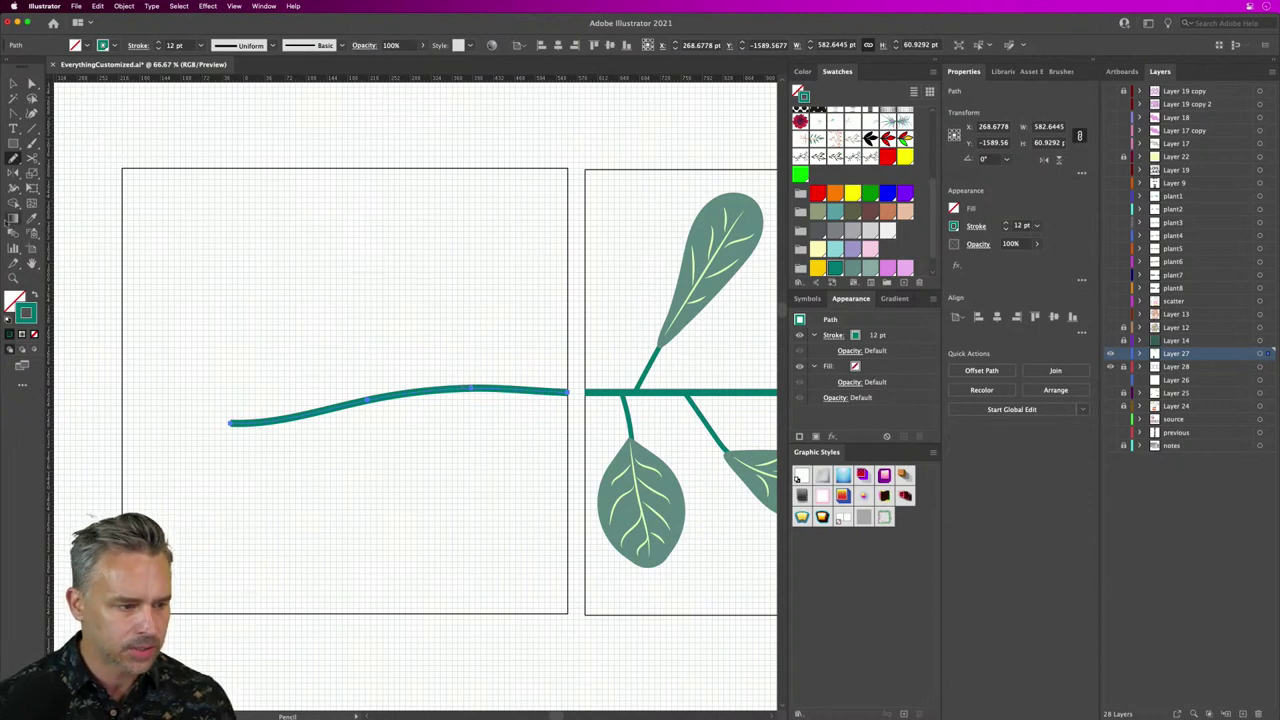
pyautogui.doubleClick(13, 158)
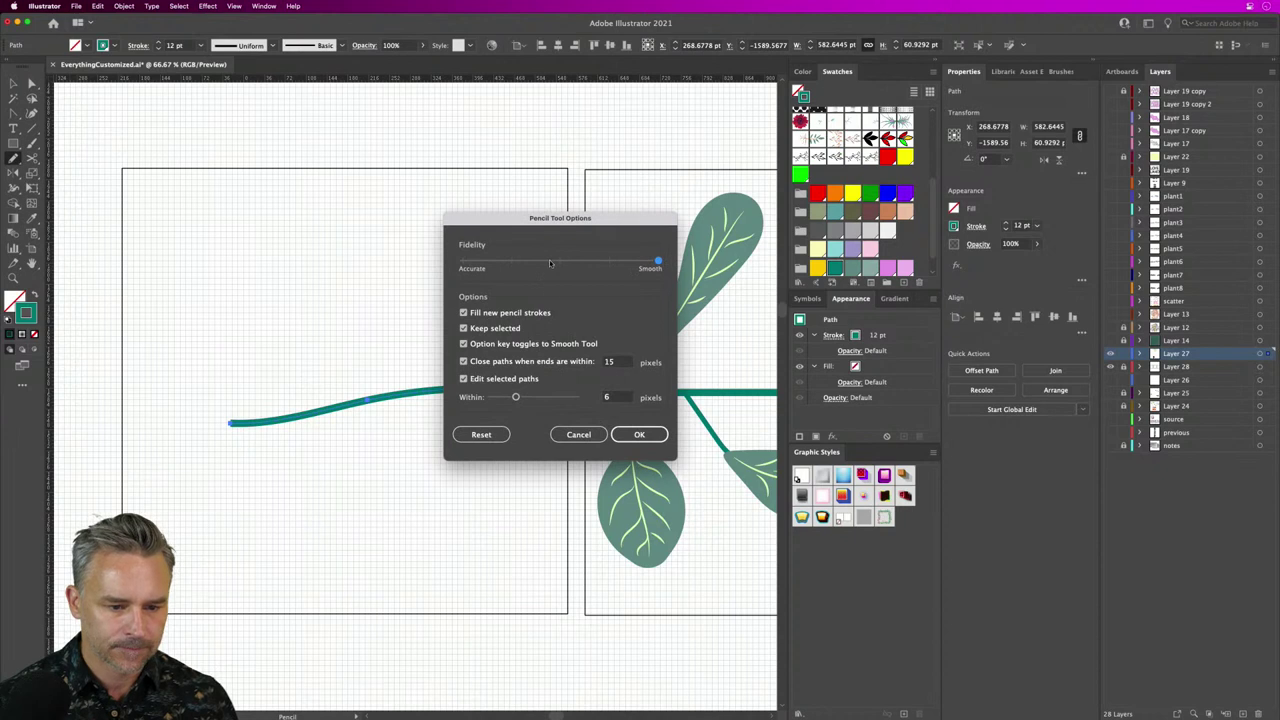
pyautogui.click(493, 329)
pyautogui.press('Return')
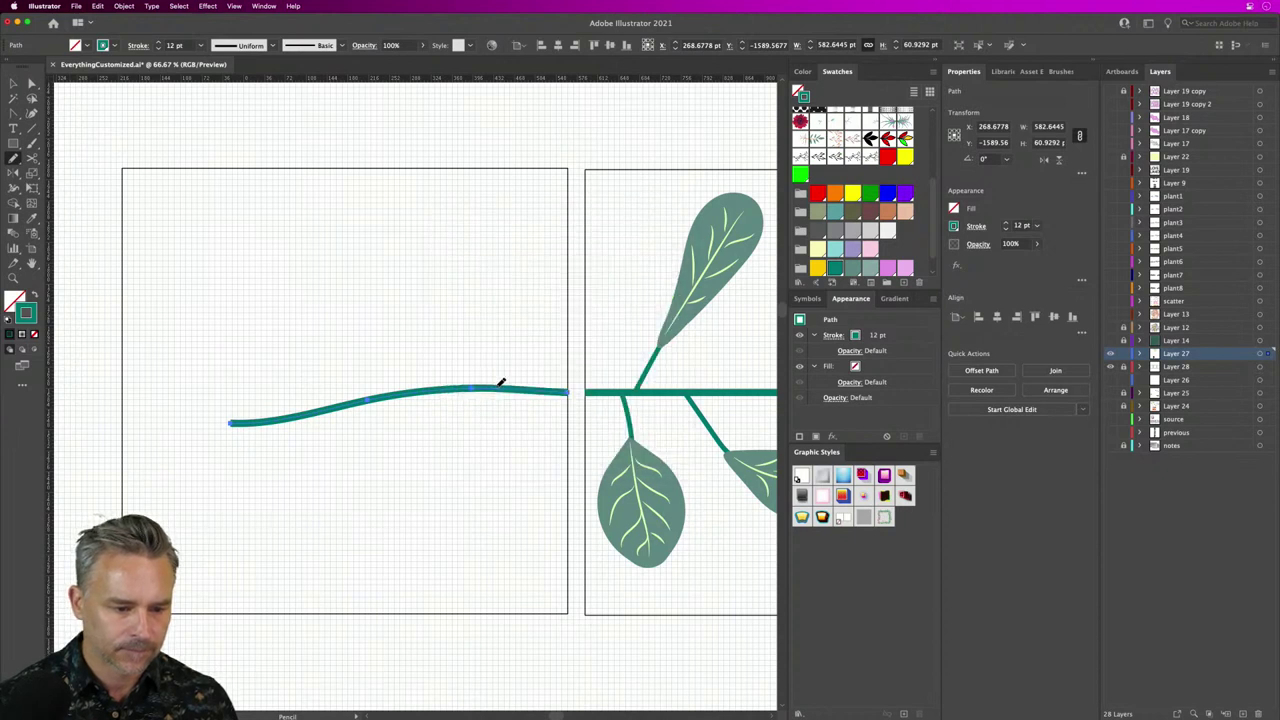
# Step: Redraw the outer end of the left square's stem so it curves upward, replacing a shorter, steeper attempt
pyautogui.moveTo(501, 384); pyautogui.dragTo(400, 300)
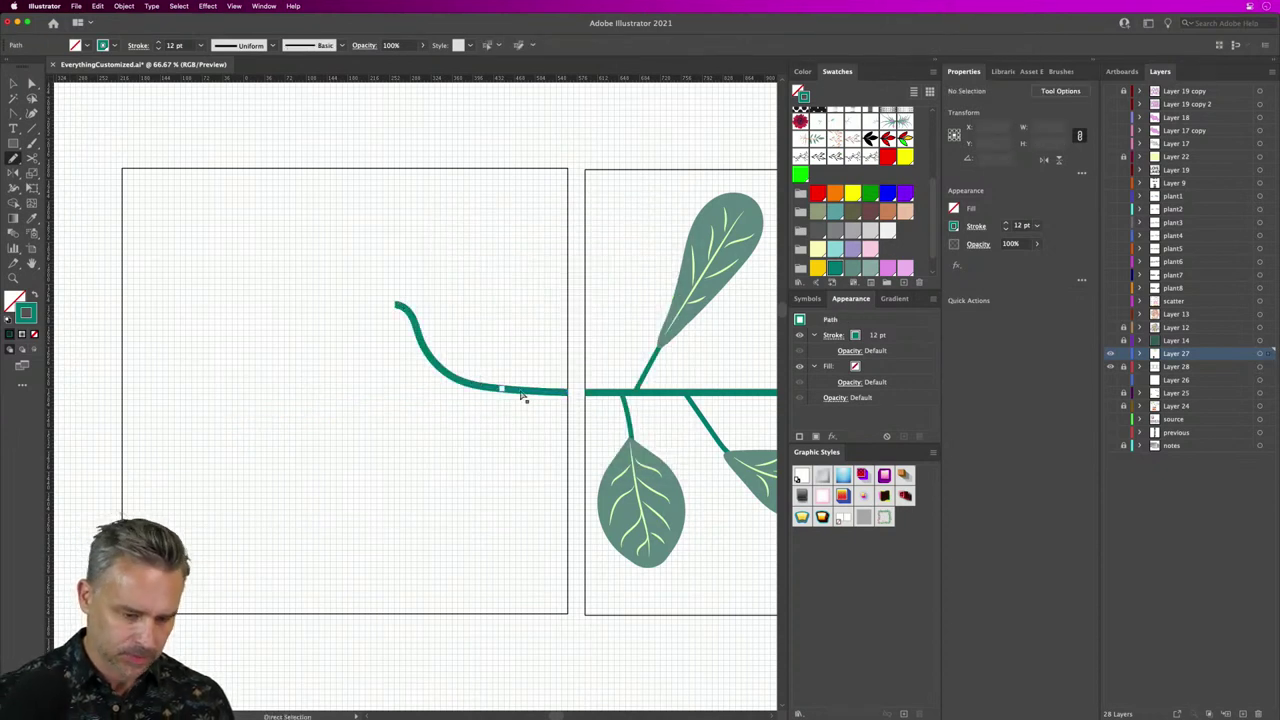
pyautogui.press('super+z')
pyautogui.moveTo(357, 386); pyautogui.dragTo(249, 337)
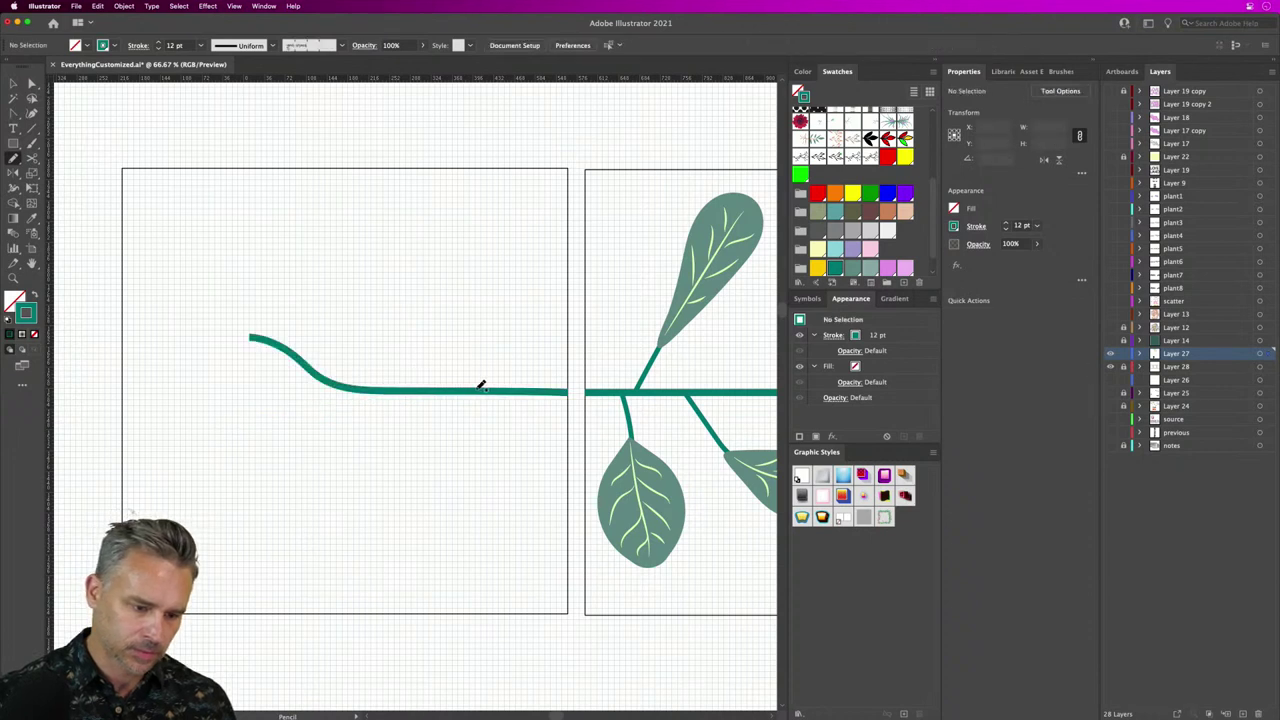
# Step: Draw four curved side branches in the left square with the Pencil tool: two above the stem, one below, and one off the lower branch
pyautogui.moveTo(481, 386); pyautogui.dragTo(328, 292)
pyautogui.moveTo(490, 387); pyautogui.dragTo(453, 261)
pyautogui.moveTo(510, 393)
pyautogui.mouseDown()
pyautogui.moveTo(486, 503)
pyautogui.moveTo(410, 600)
pyautogui.mouseUp()
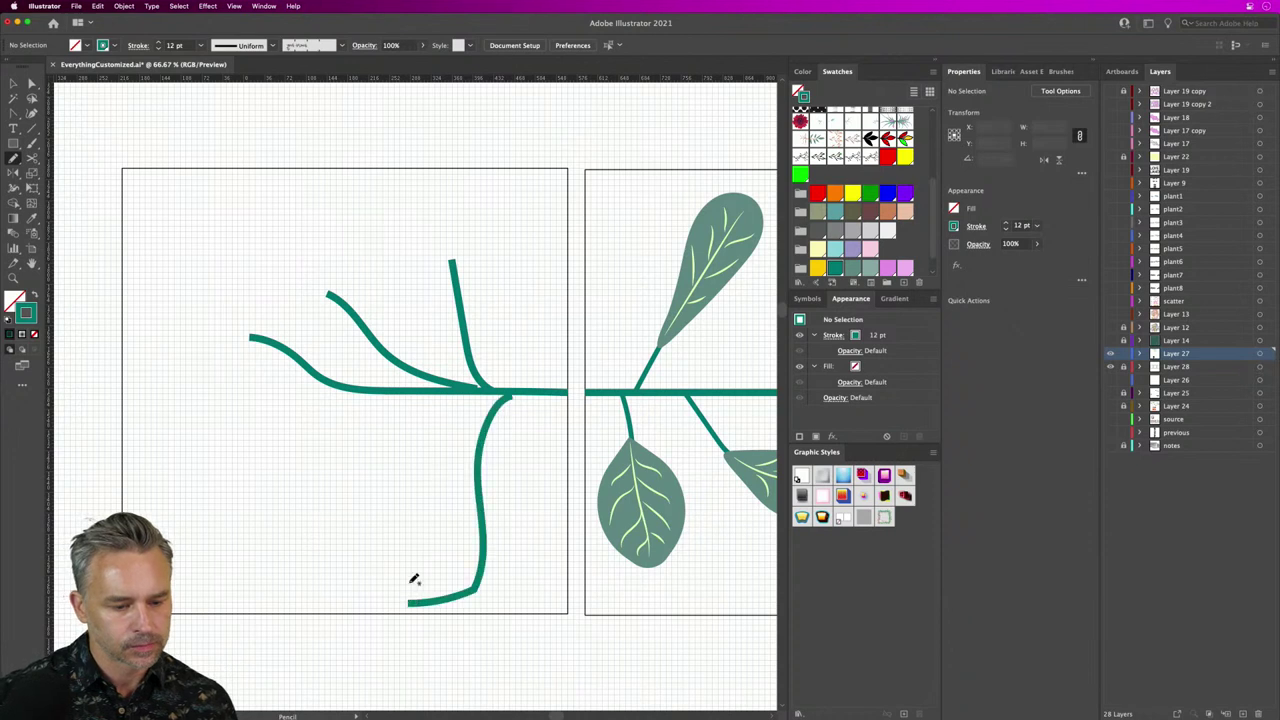
pyautogui.press('super+z')
pyautogui.moveTo(510, 392)
pyautogui.mouseDown()
pyautogui.moveTo(413, 535)
pyautogui.moveTo(384, 548)
pyautogui.mouseUp()
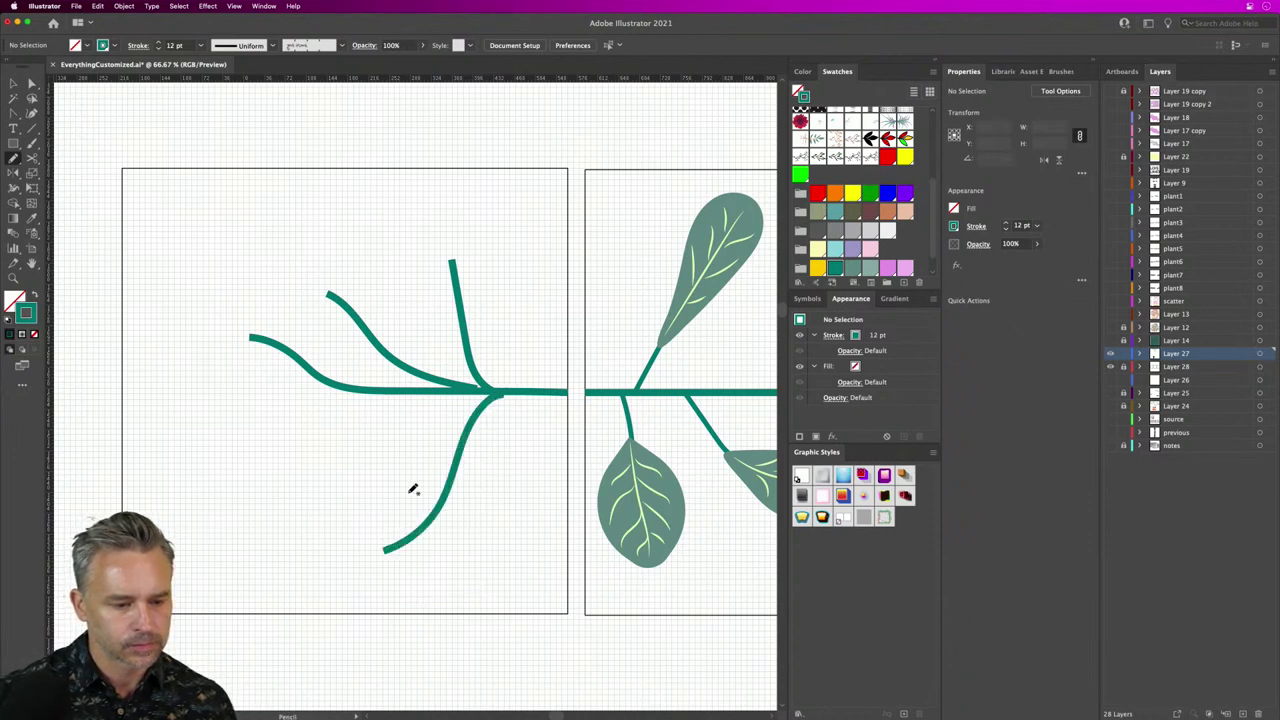
pyautogui.moveTo(463, 449)
pyautogui.mouseDown()
pyautogui.moveTo(371, 486)
pyautogui.moveTo(303, 485)
pyautogui.mouseUp()
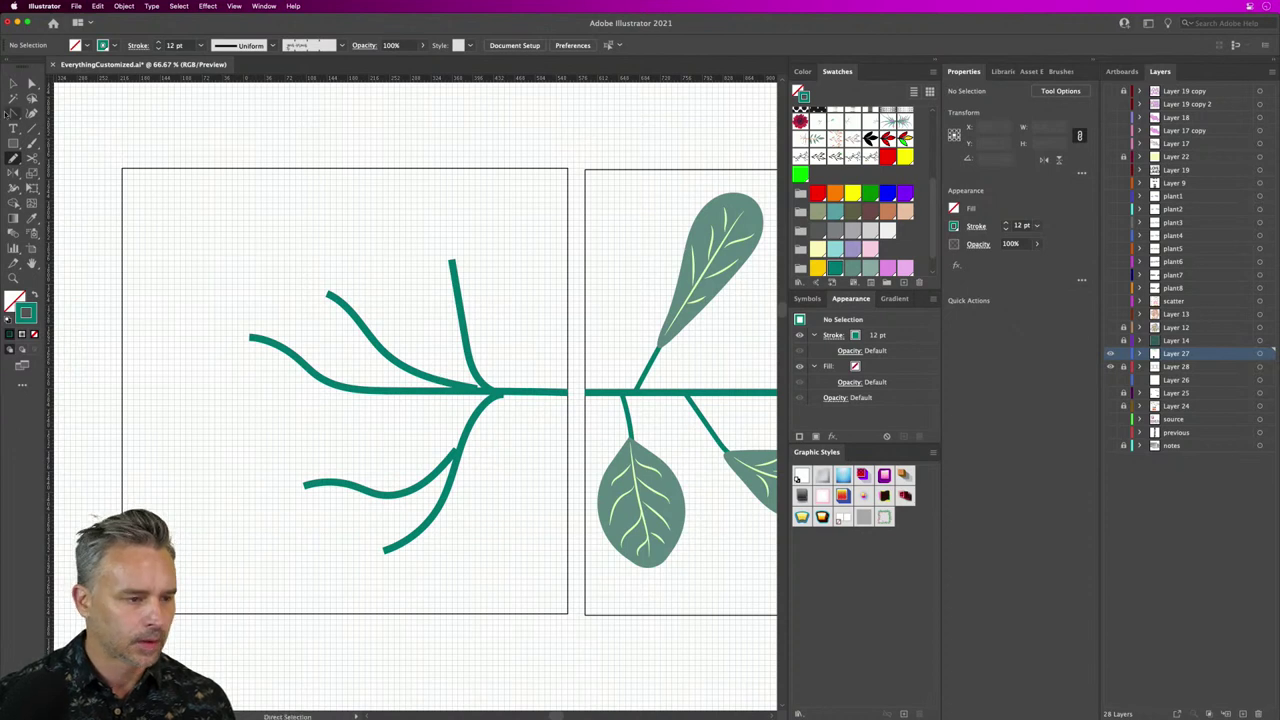
# Step: Select the stem and four side branches in the left square and apply the triangular tapered width profile to their strokes
pyautogui.click(13, 83)
pyautogui.click(422, 508)
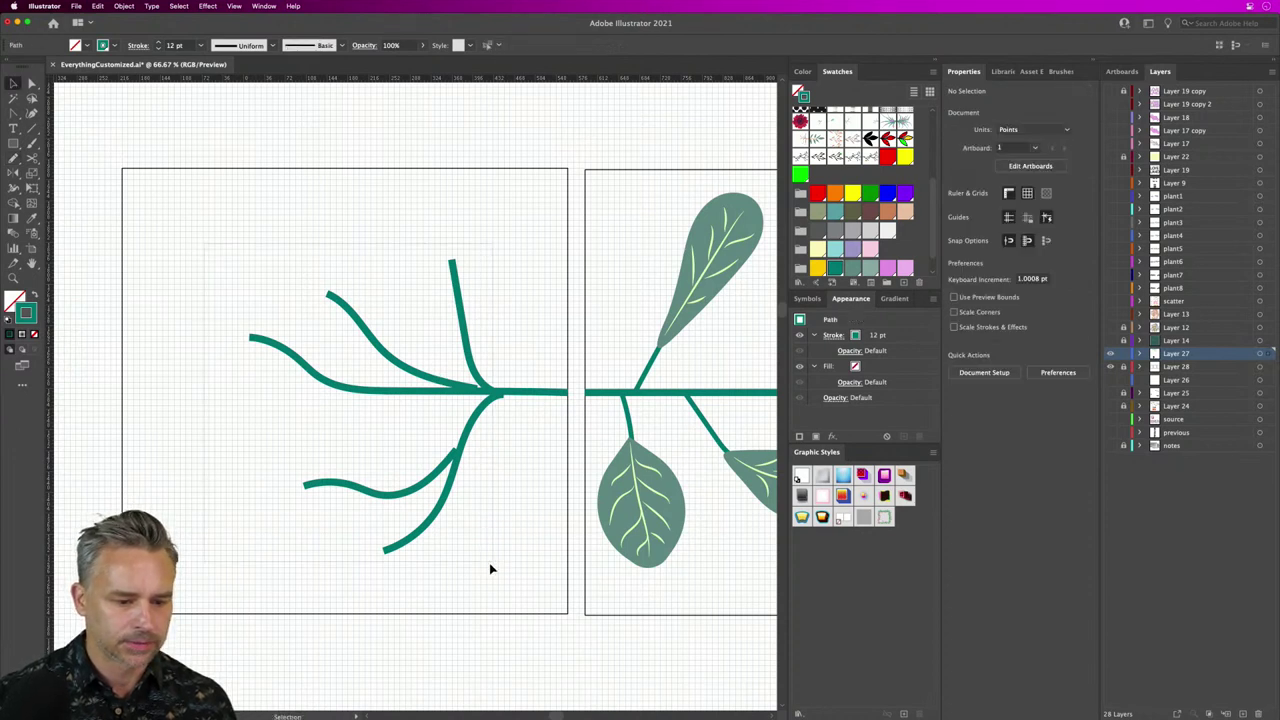
pyautogui.click(273, 47)
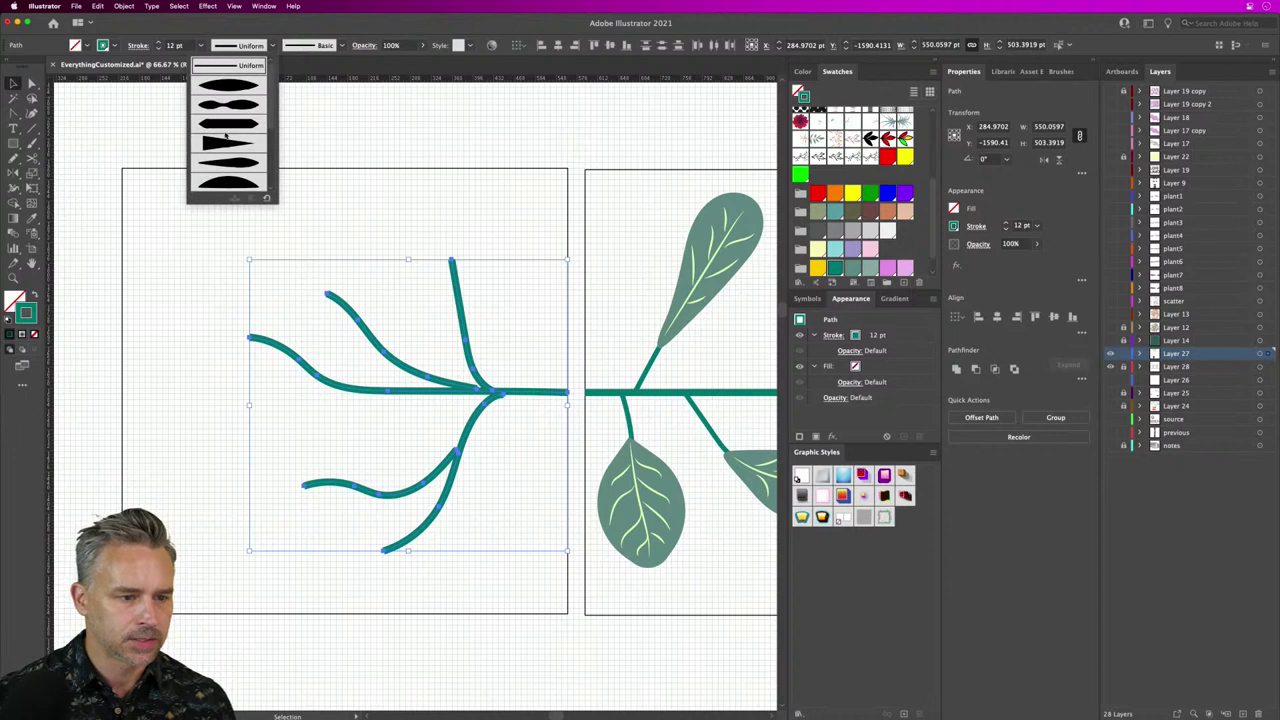
pyautogui.click(226, 143)
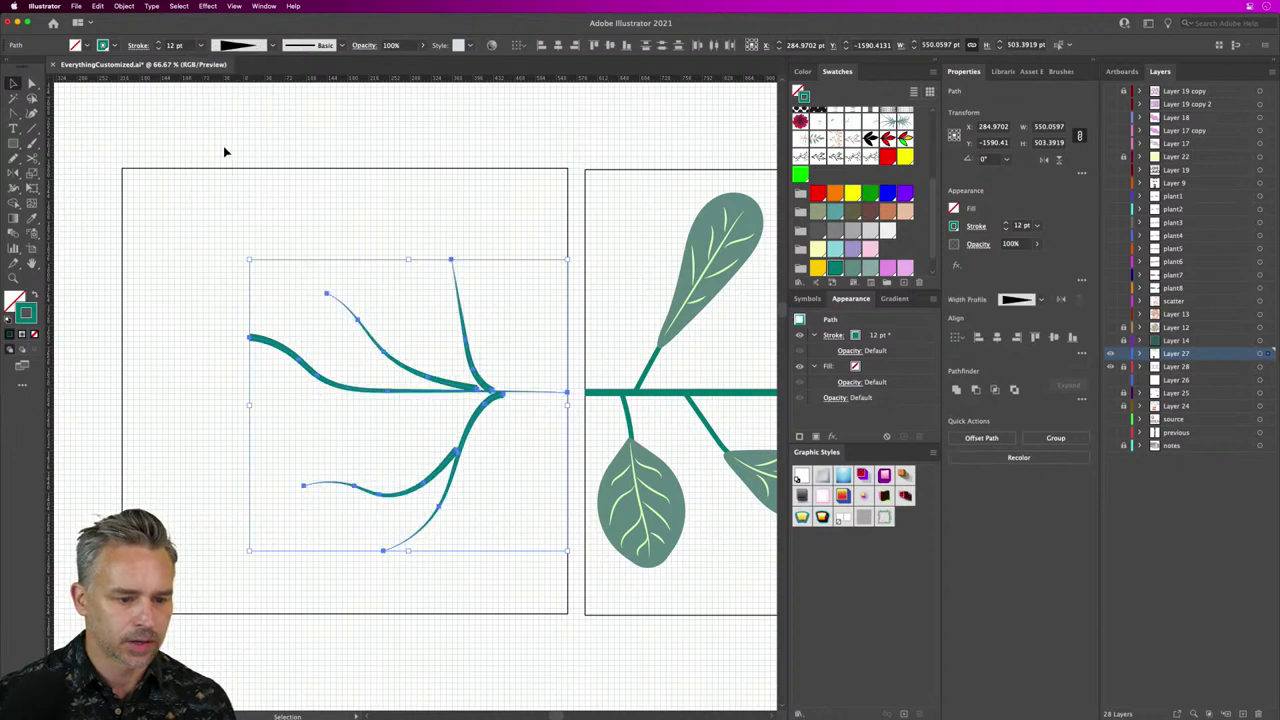
# Step: Reverse the path direction of the left square's main stem so it tapers toward its outer tip
pyautogui.click(122, 6)
pyautogui.click(284, 316)
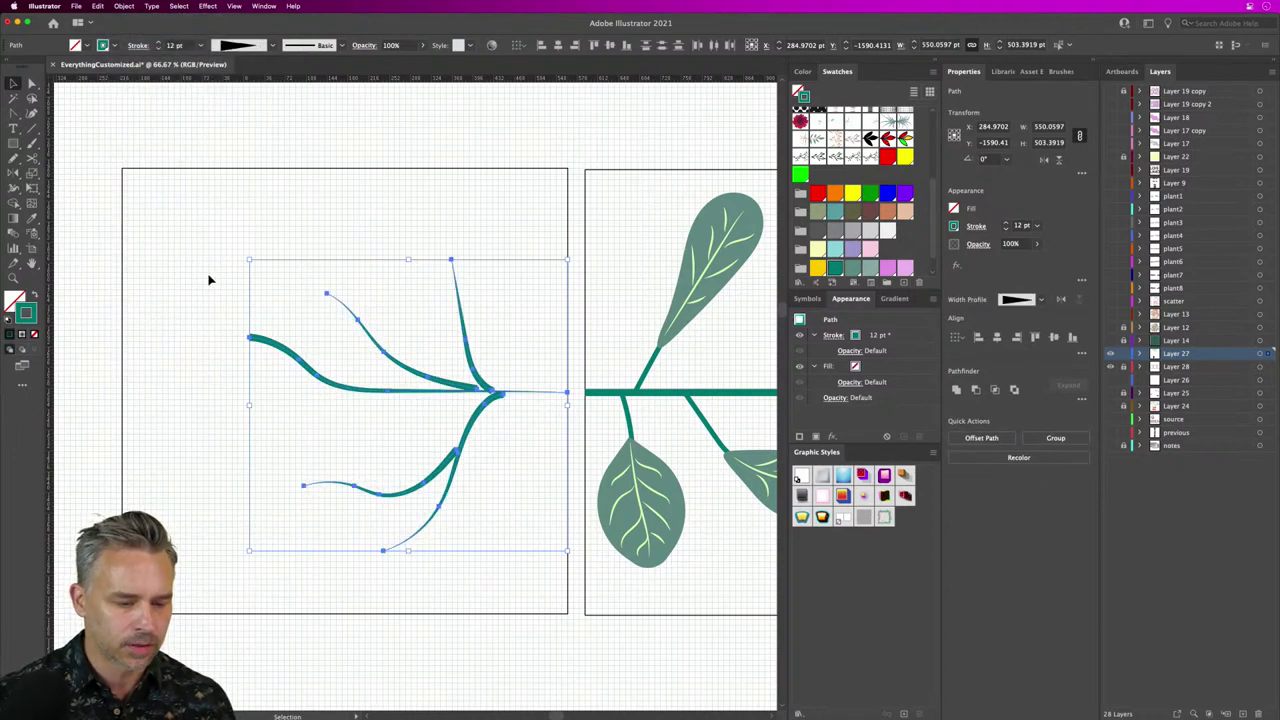
pyautogui.click(209, 280)
pyautogui.click(284, 352)
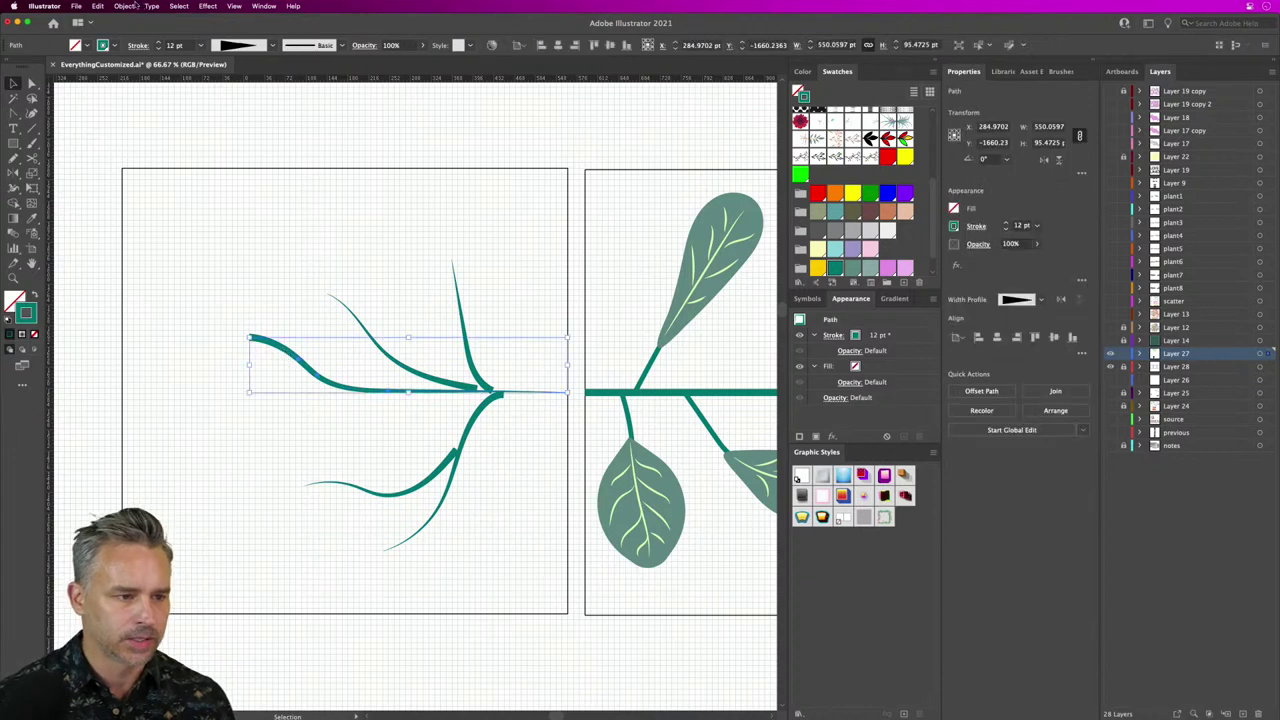
pyautogui.click(135, 6)
pyautogui.moveTo(166, 257)
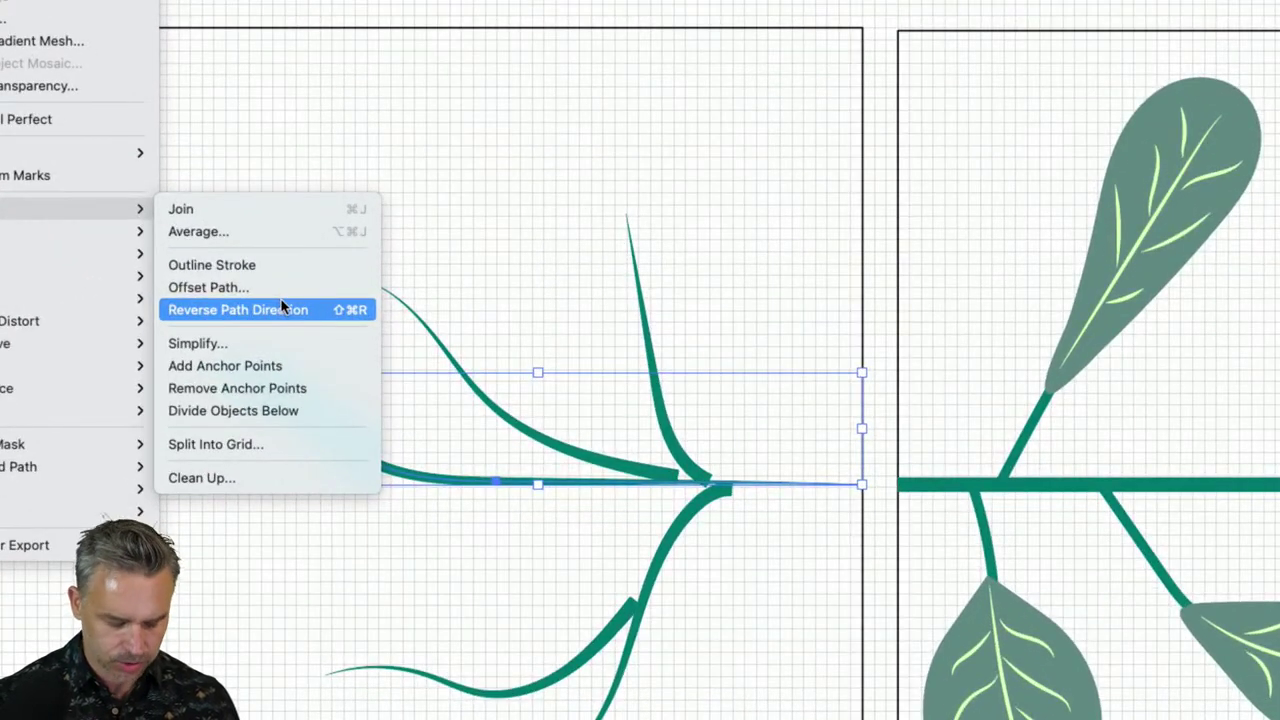
pyautogui.click(282, 309)
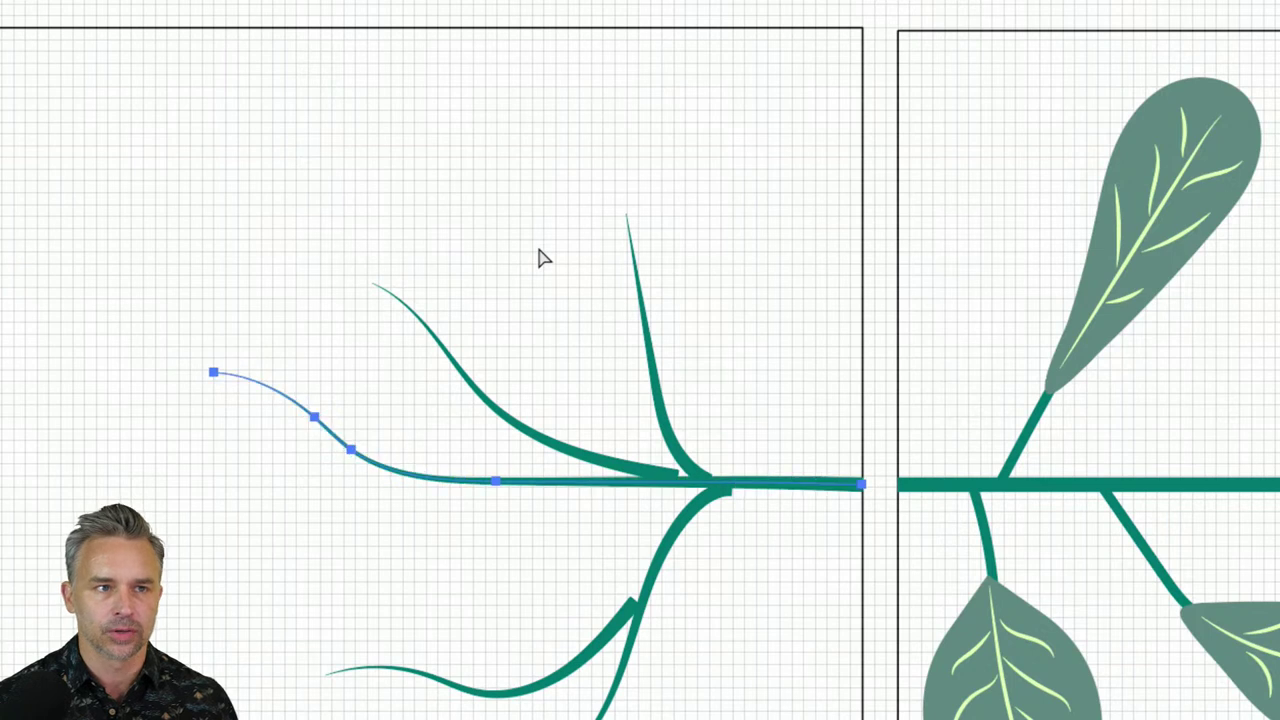
pyautogui.press('v')
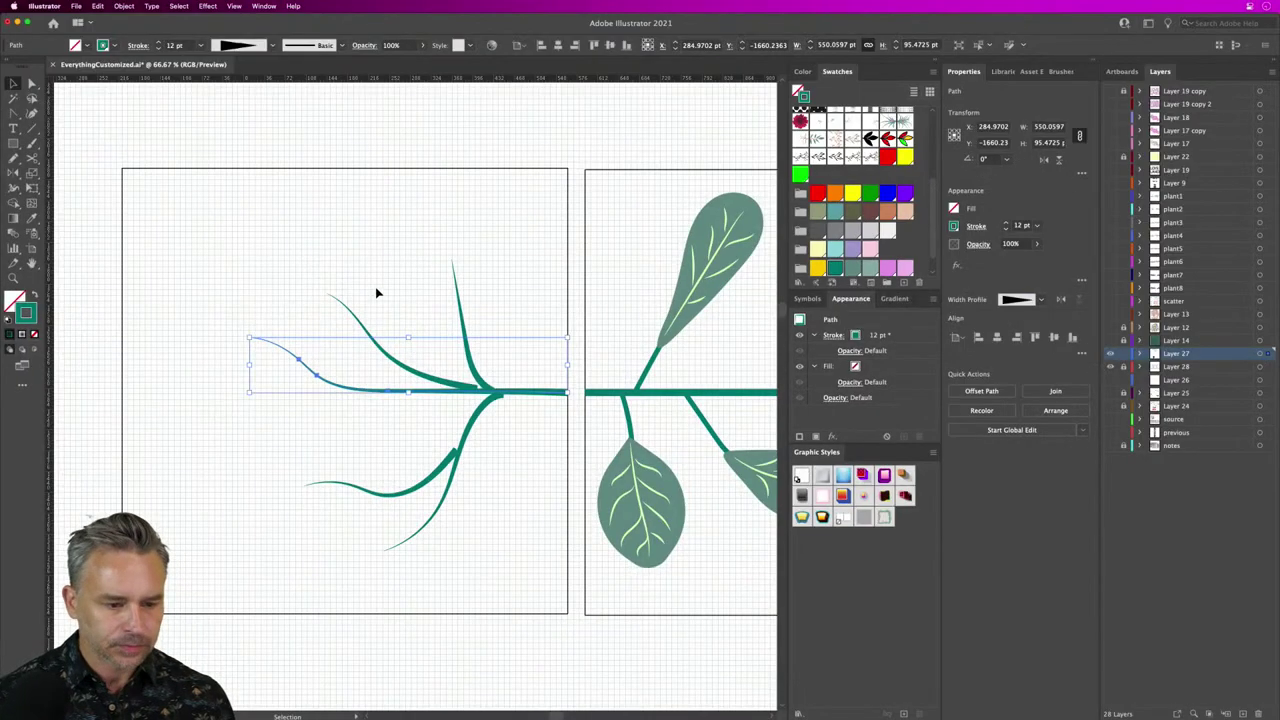
pyautogui.click(453, 313)
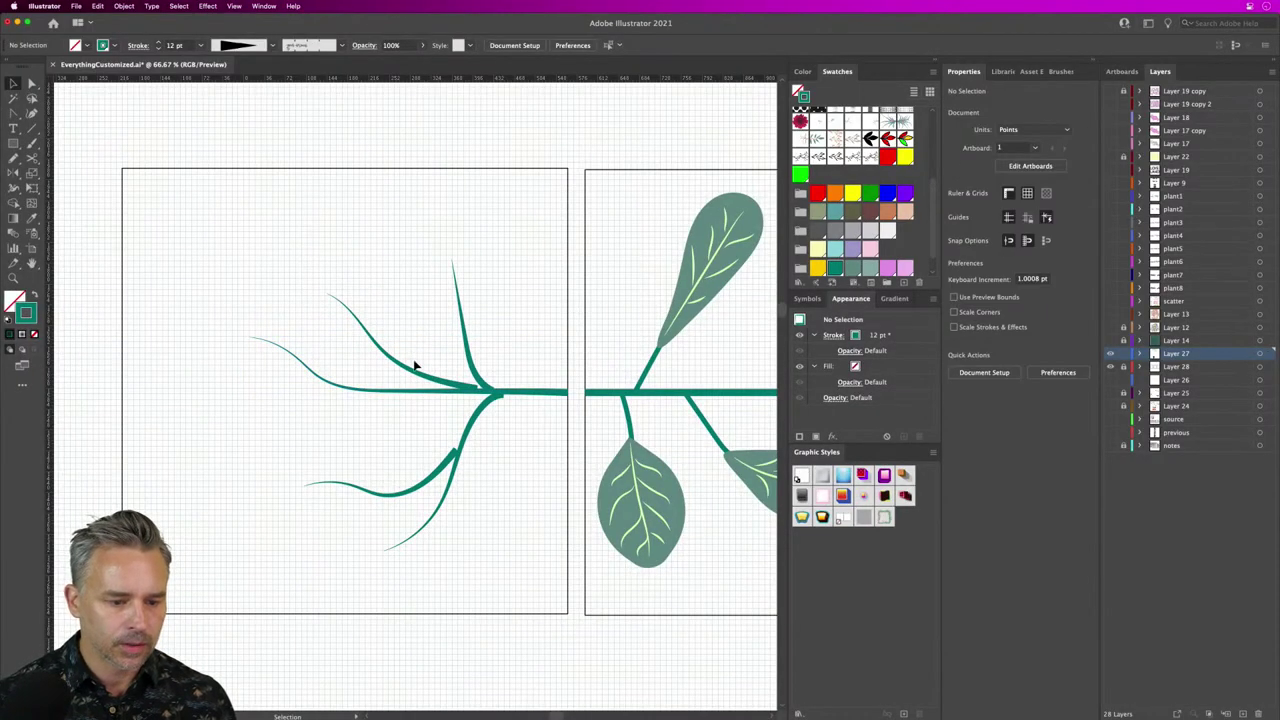
# Step: Move the base anchors of the long upper branch and both lower branches so each blends smoothly into its parent stem
pyautogui.click(31, 83)
pyautogui.click(380, 347)
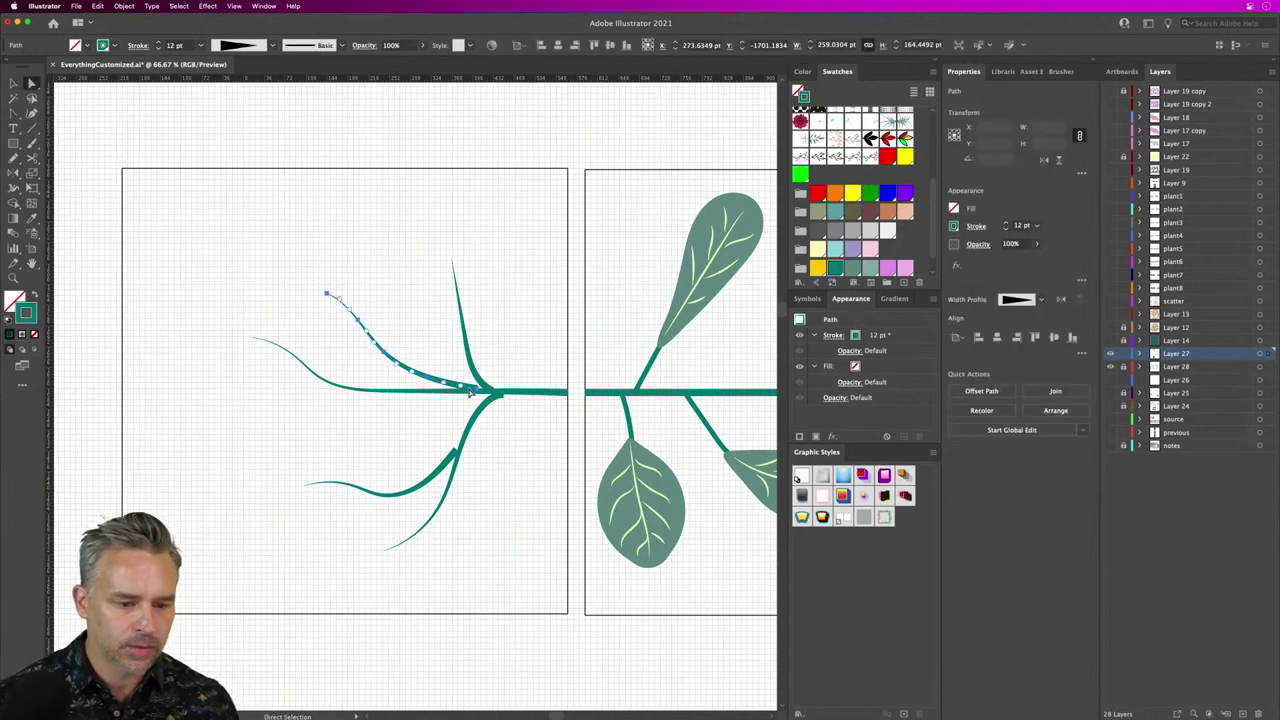
pyautogui.moveTo(478, 393); pyautogui.dragTo(550, 395)
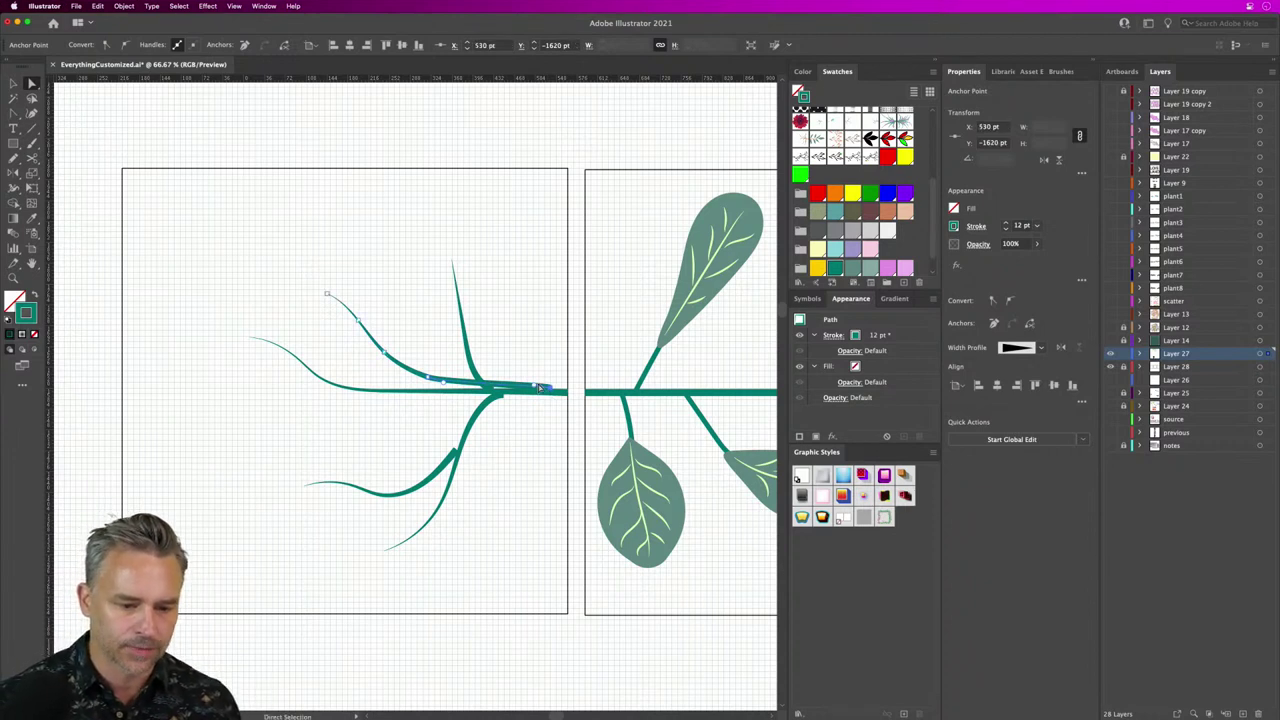
pyautogui.moveTo(551, 392)
pyautogui.mouseDown()
pyautogui.moveTo(500, 400)
pyautogui.moveTo(527, 390)
pyautogui.mouseUp()
pyautogui.click(494, 398)
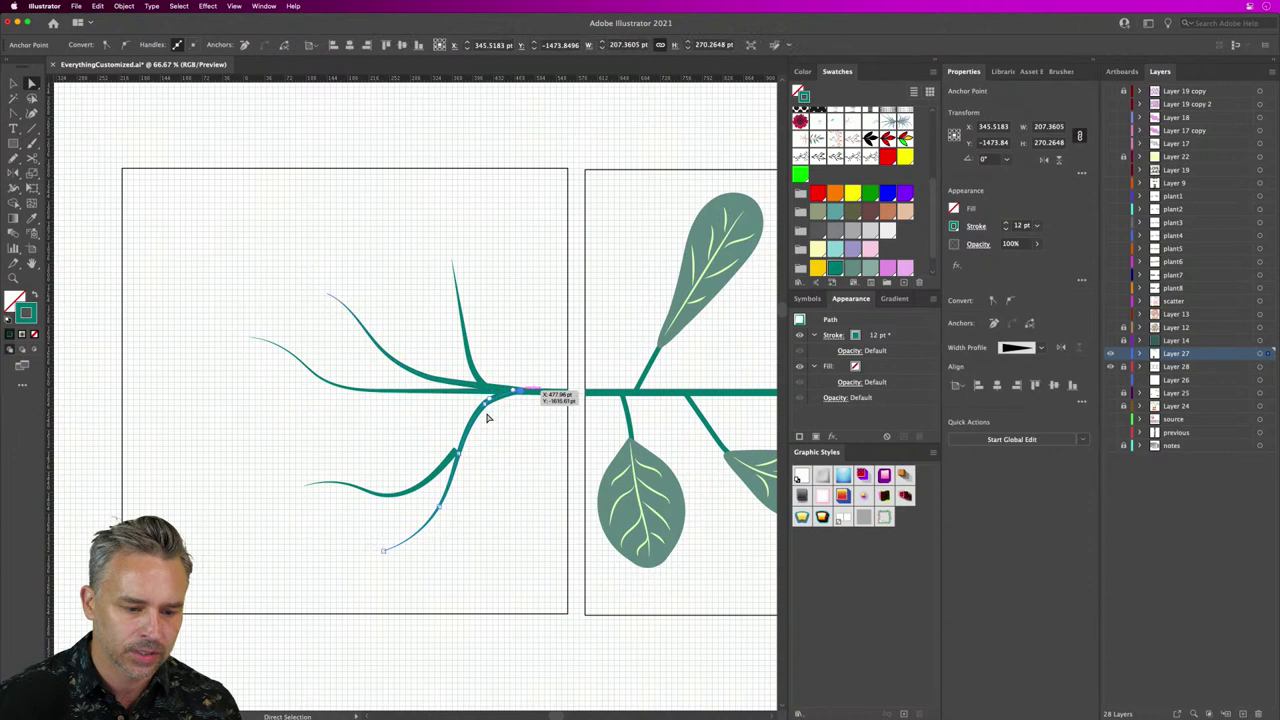
pyautogui.click(452, 456)
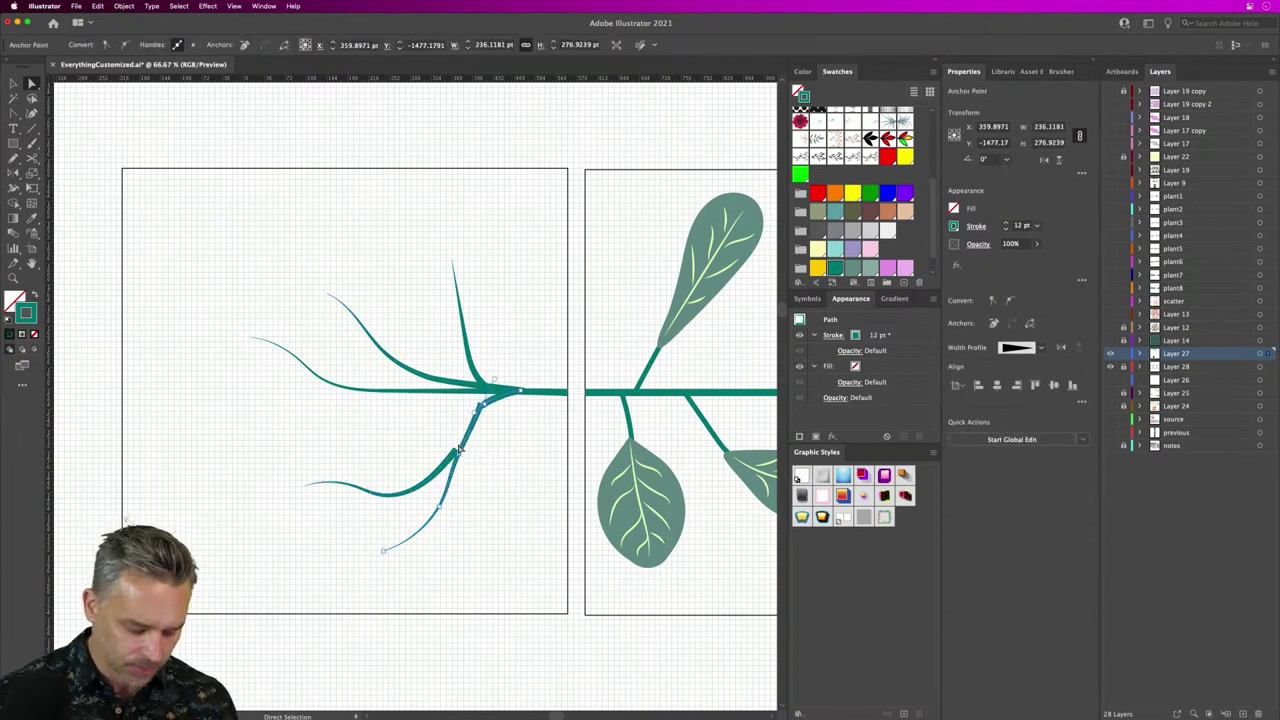
pyautogui.moveTo(454, 454); pyautogui.dragTo(464, 443)
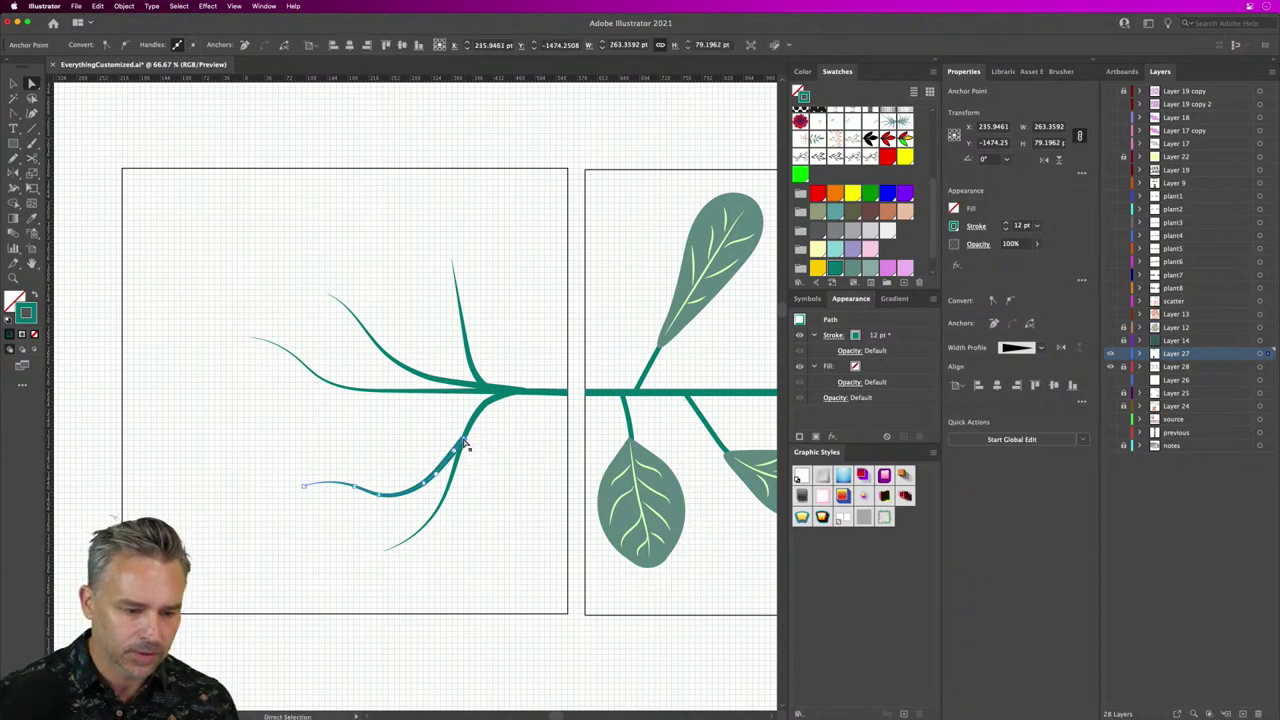
# Step: Select the two upper branches and the small lower offshoot and set their stroke weight to 9 pt
pyautogui.click(12, 83)
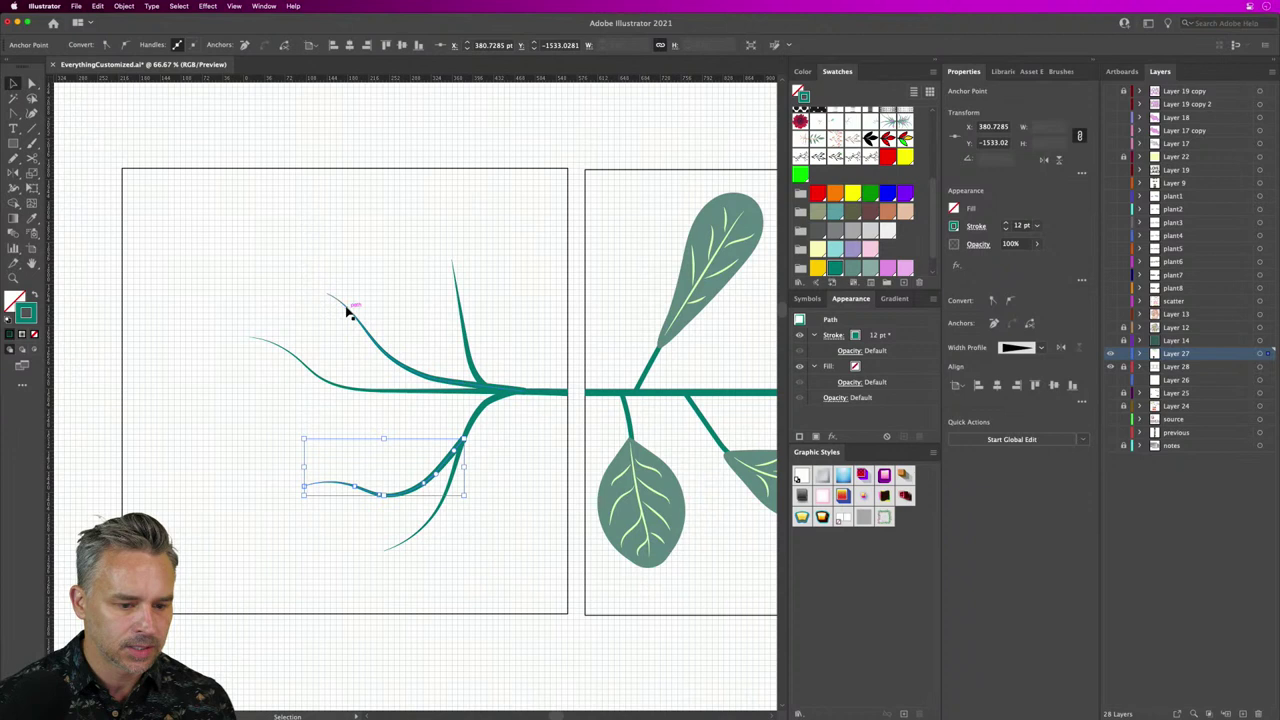
pyautogui.keyDown('shift'); pyautogui.click(394, 360); pyautogui.keyUp('shift')
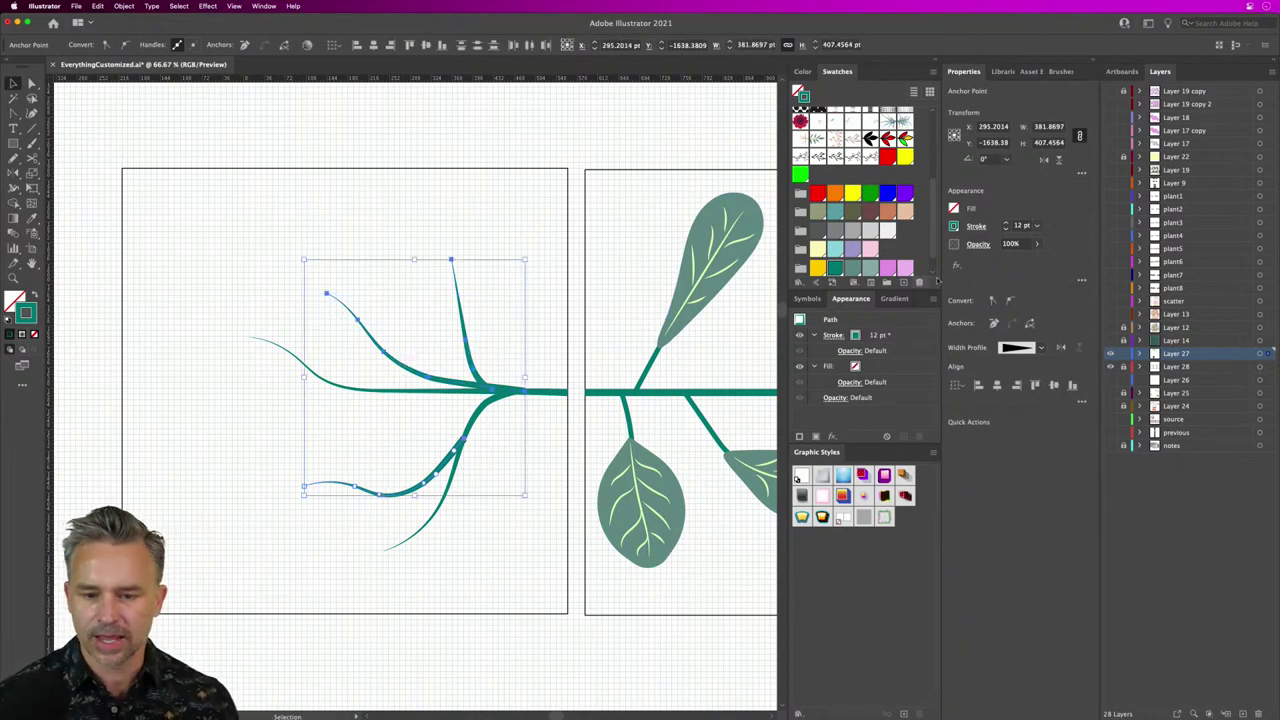
pyautogui.click(1006, 229)
pyautogui.click(1006, 229)
pyautogui.click(1006, 229)
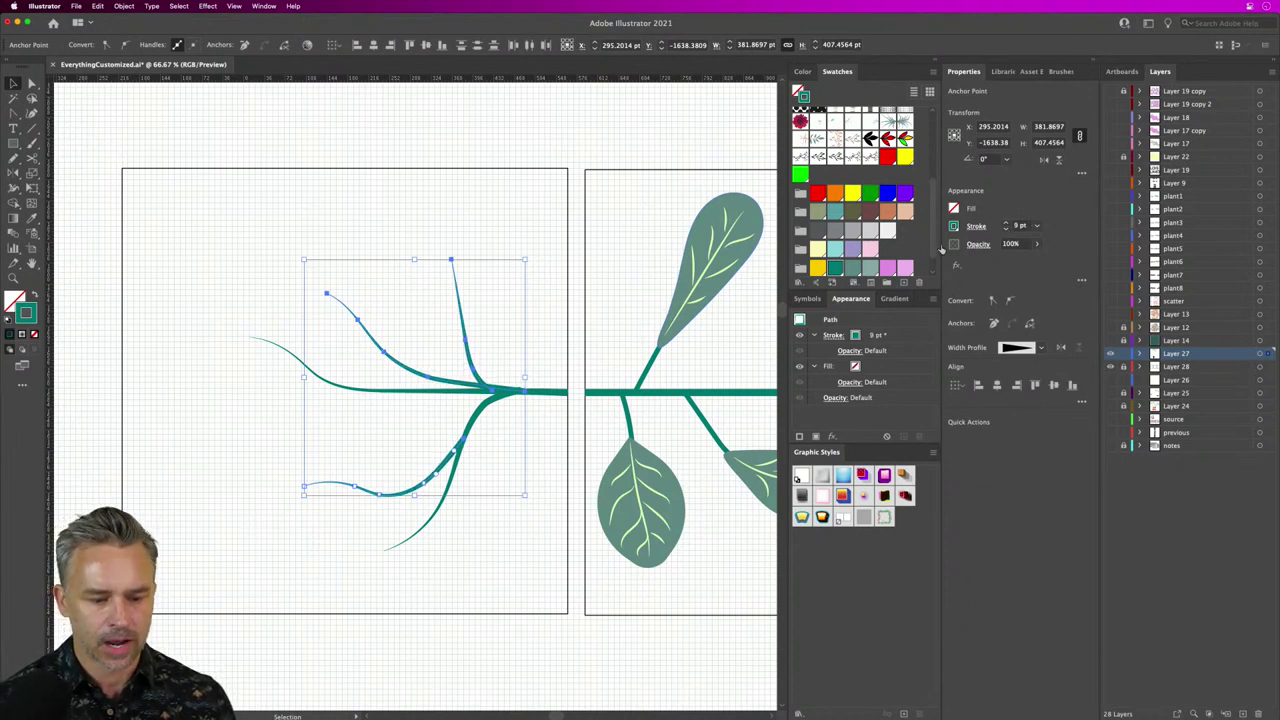
# Step: Nudge the base anchor of the large lower branch onto the main stem at Y −1615 pt and deselect it
pyautogui.click(491, 409)
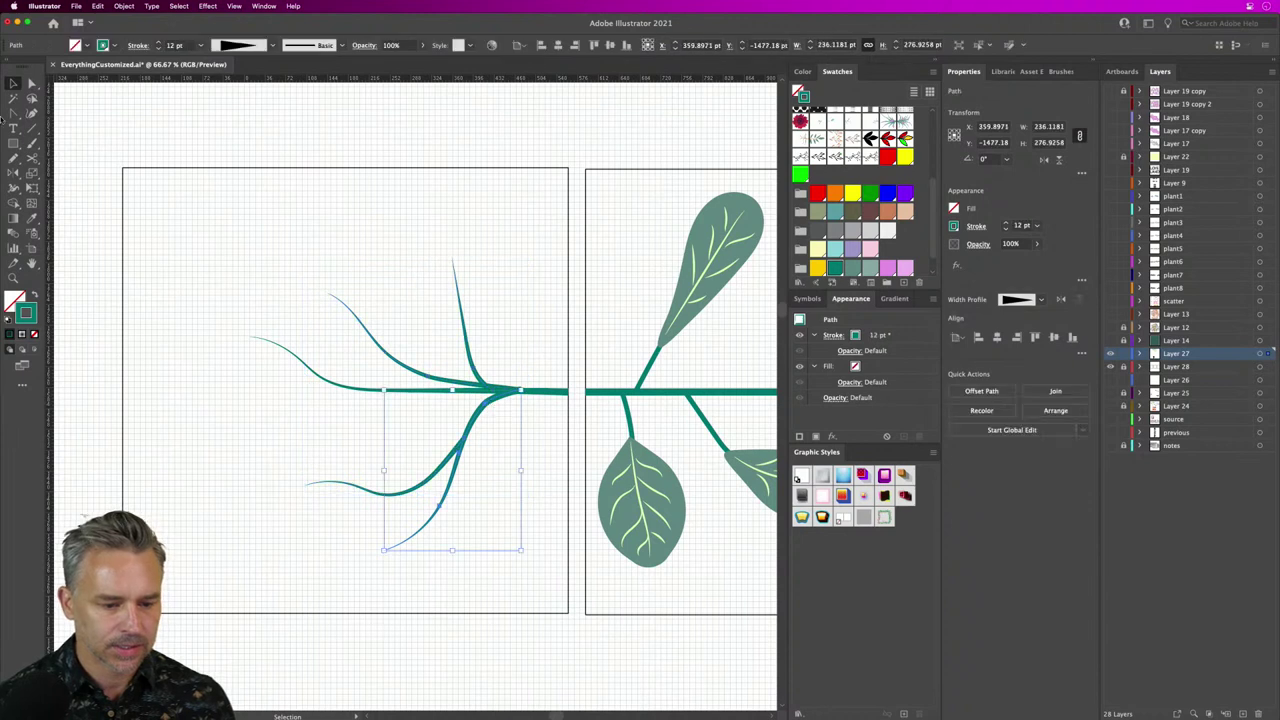
pyautogui.press('a')
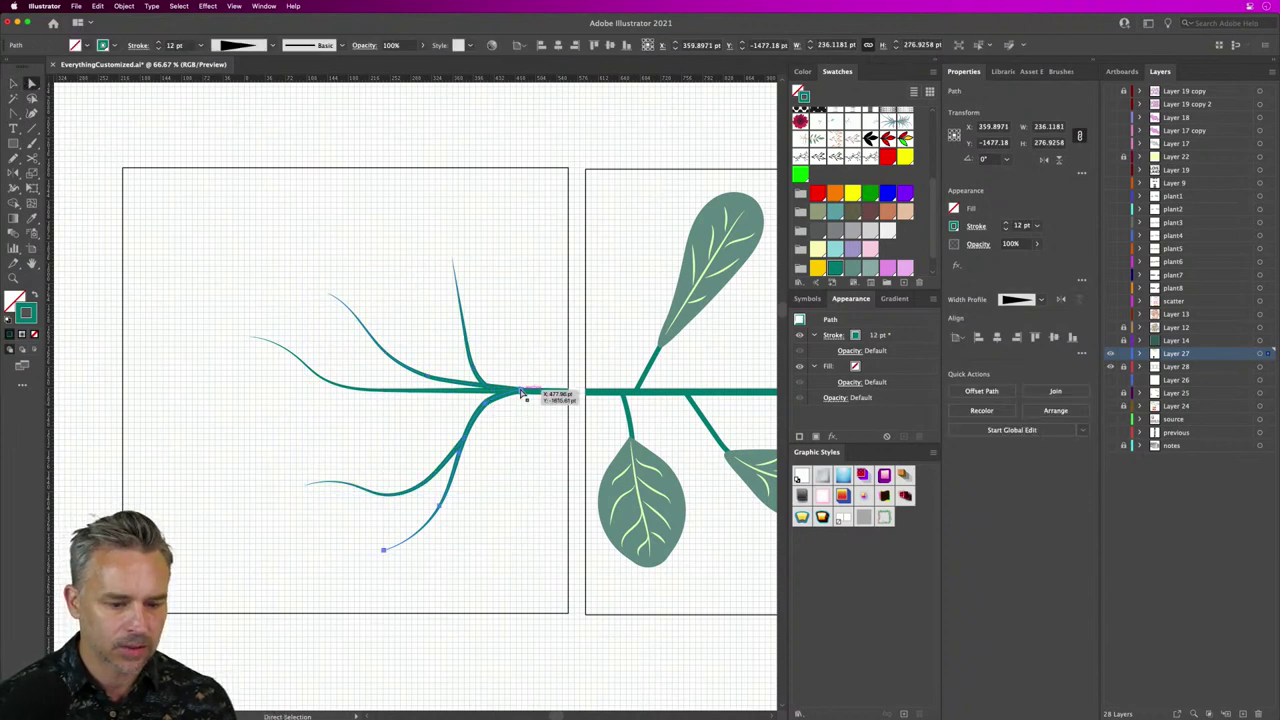
pyautogui.moveTo(522, 391); pyautogui.dragTo(521, 391)
pyautogui.click(509, 346)
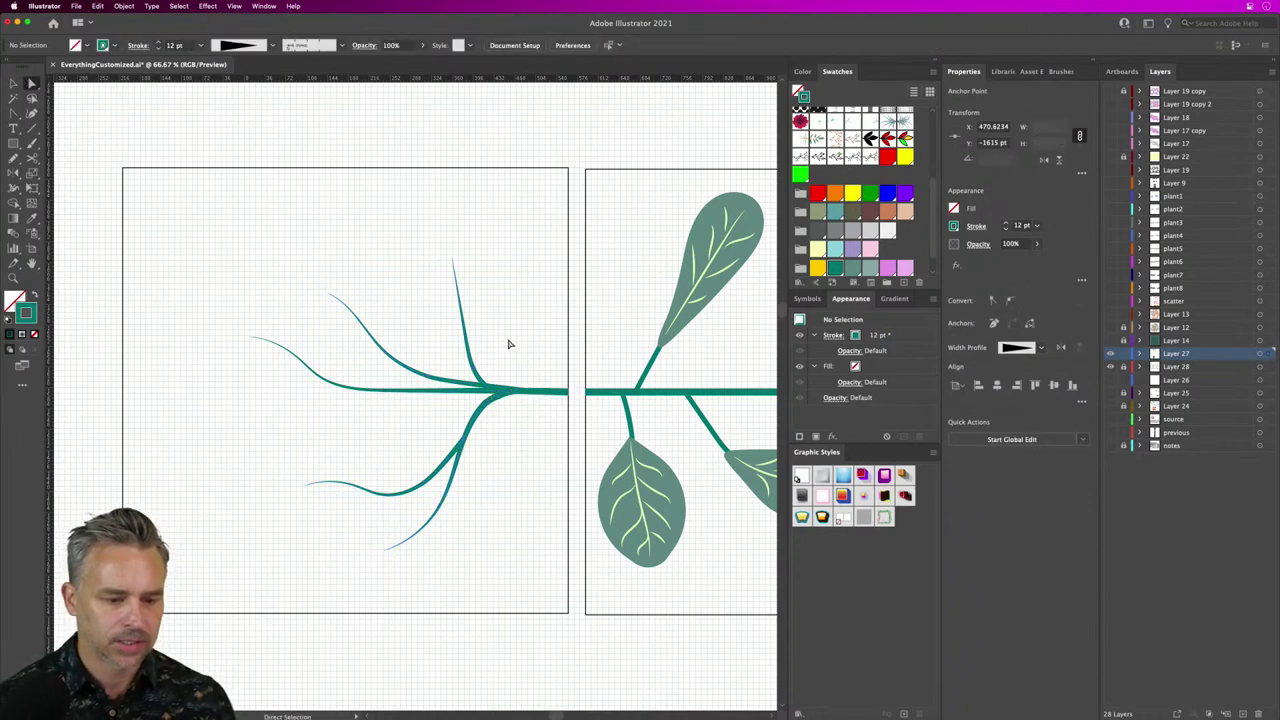
pyautogui.moveTo(486, 310); pyautogui.dragTo(344, 295)
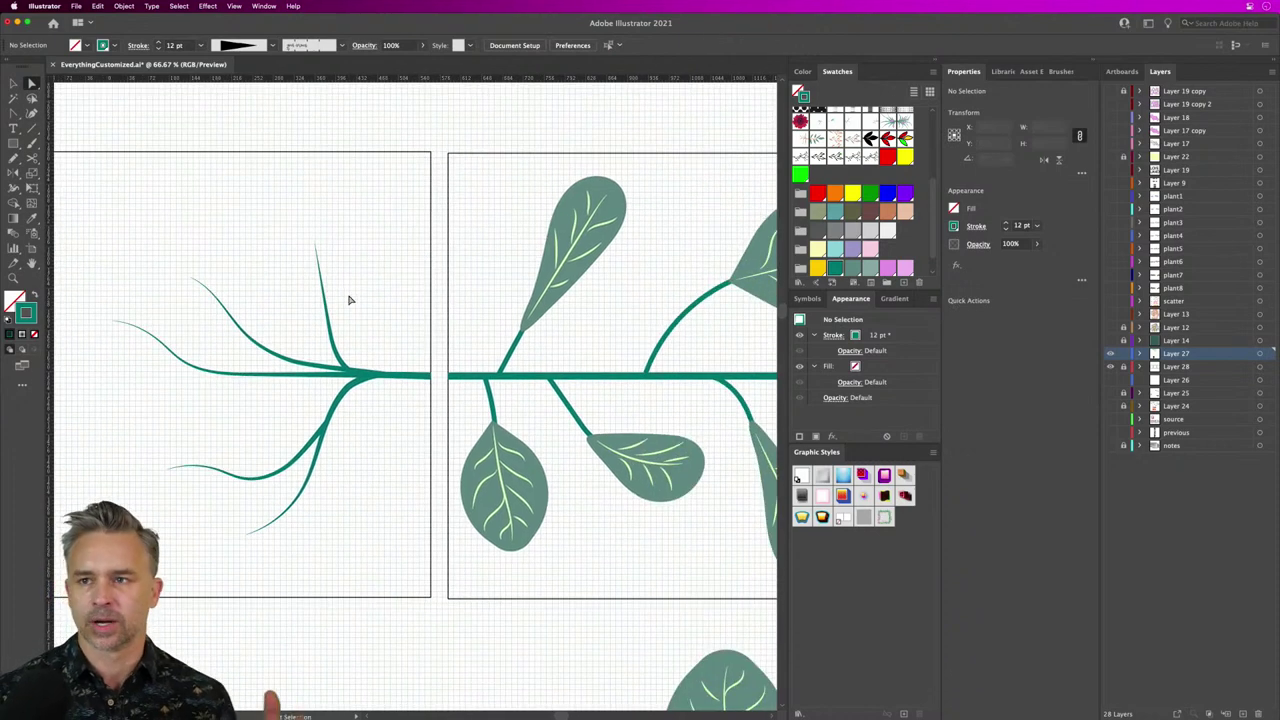
# Step: Extend the inner end of the right square's stem line to the square's left edge at X 1640 pt
pyautogui.press('super+minus')
pyautogui.press('super+minus')
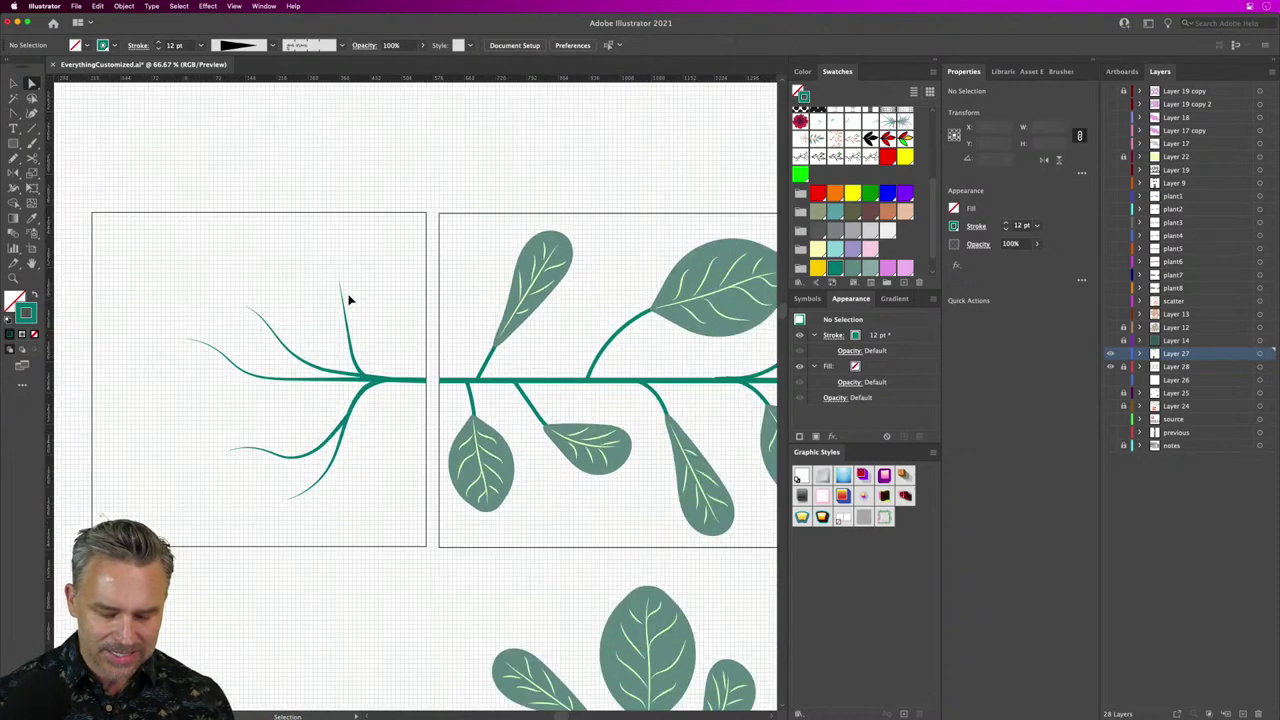
pyautogui.moveTo(529, 343); pyautogui.dragTo(273, 356)
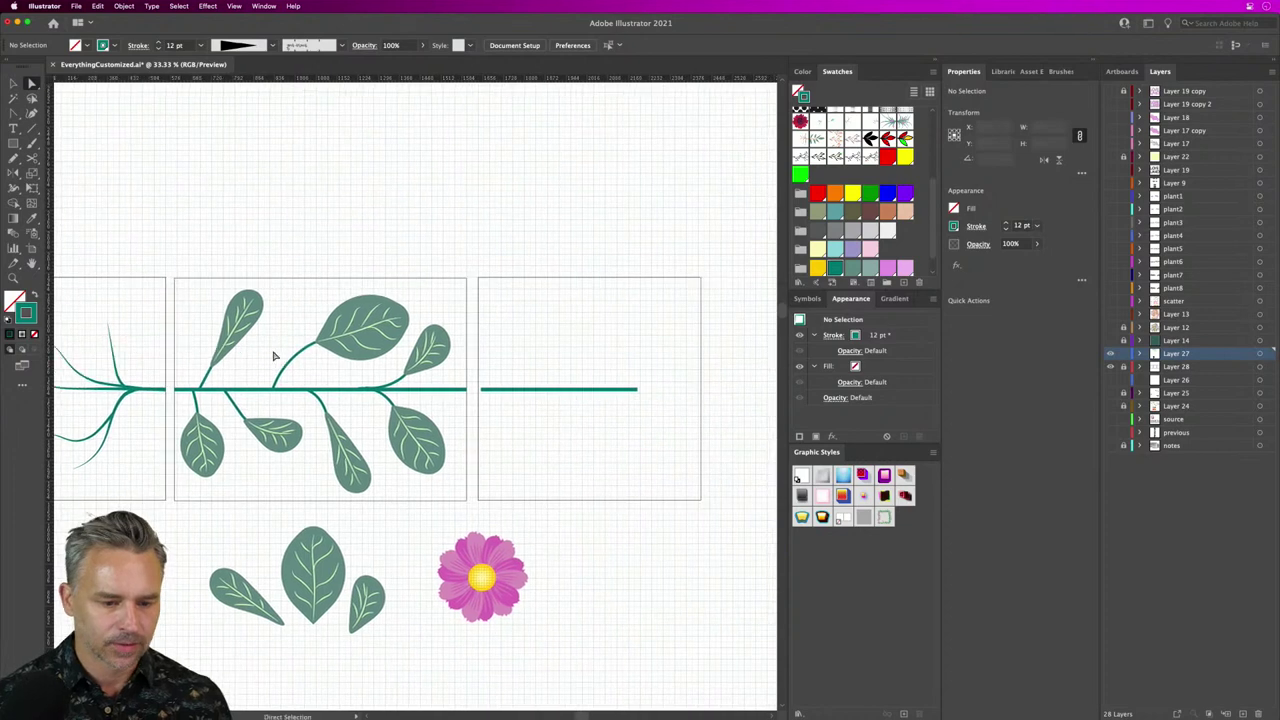
pyautogui.moveTo(554, 390); pyautogui.dragTo(568, 391)
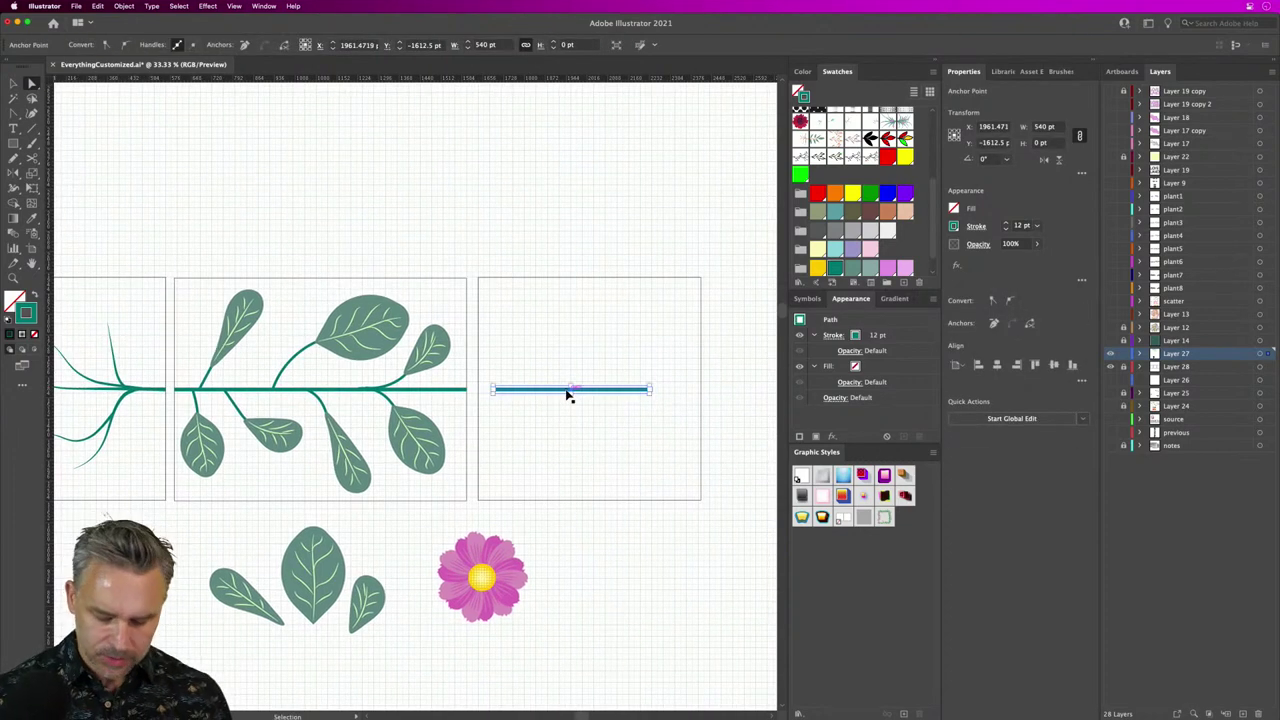
pyautogui.press('super+equal')
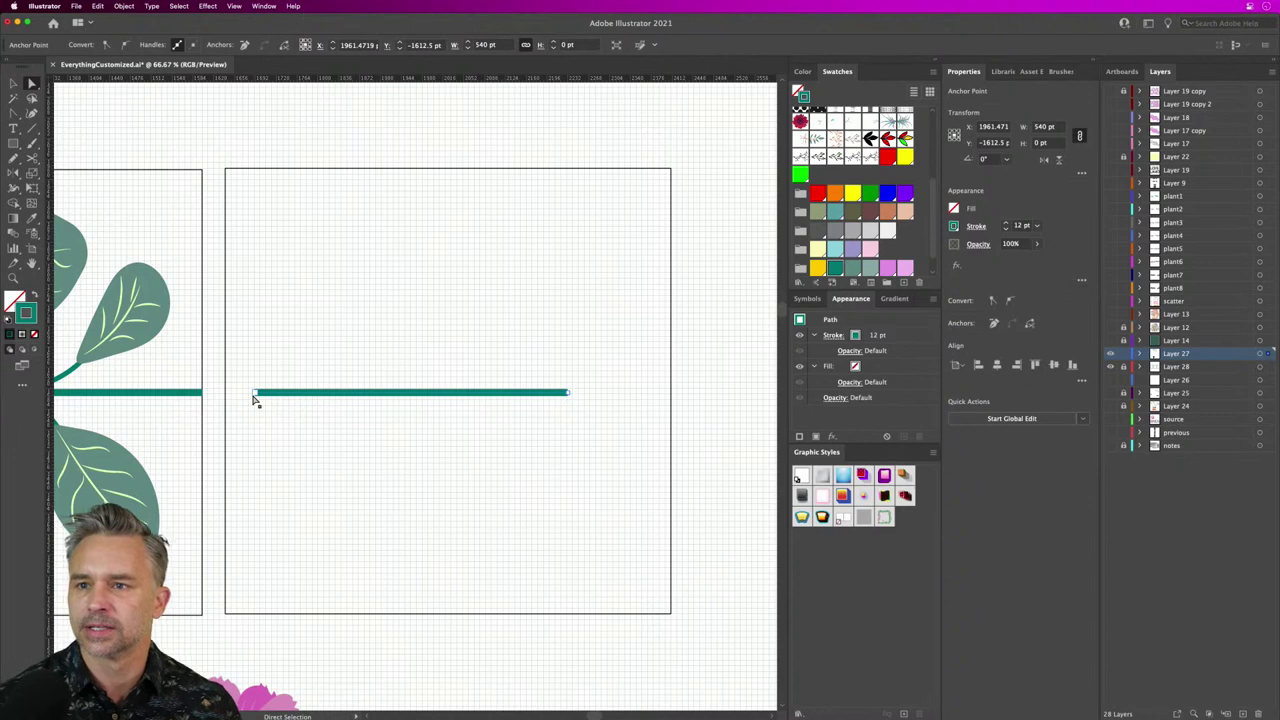
pyautogui.moveTo(255, 393); pyautogui.dragTo(226, 396)
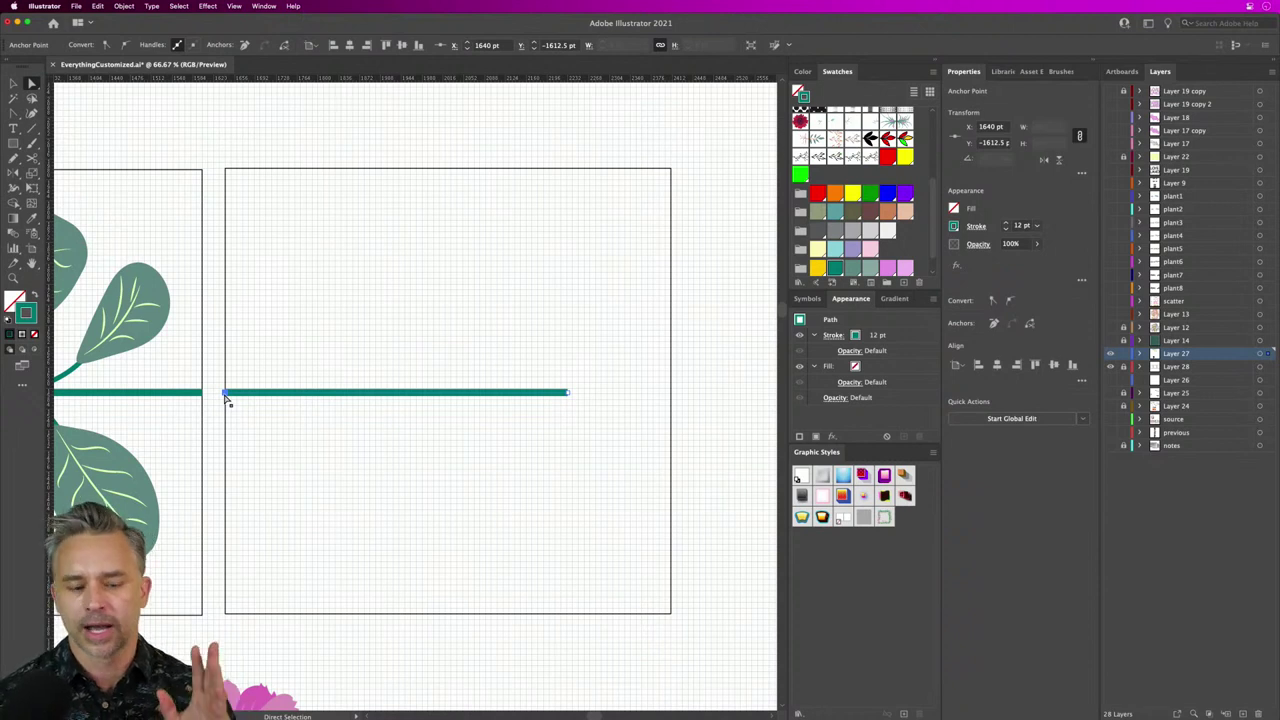
# Step: Apply Width Profile 4 to the right square's stem line so it tapers toward its outer end, and deselect it
pyautogui.click(13, 84)
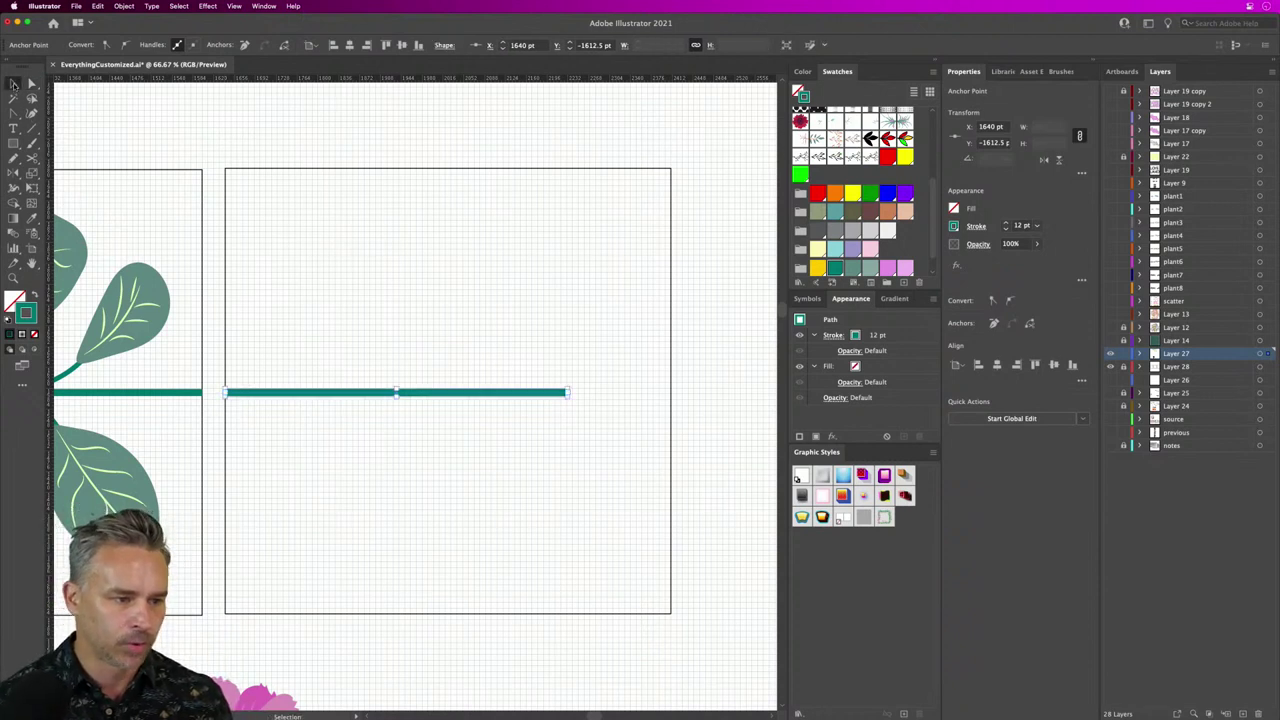
pyautogui.click(379, 235)
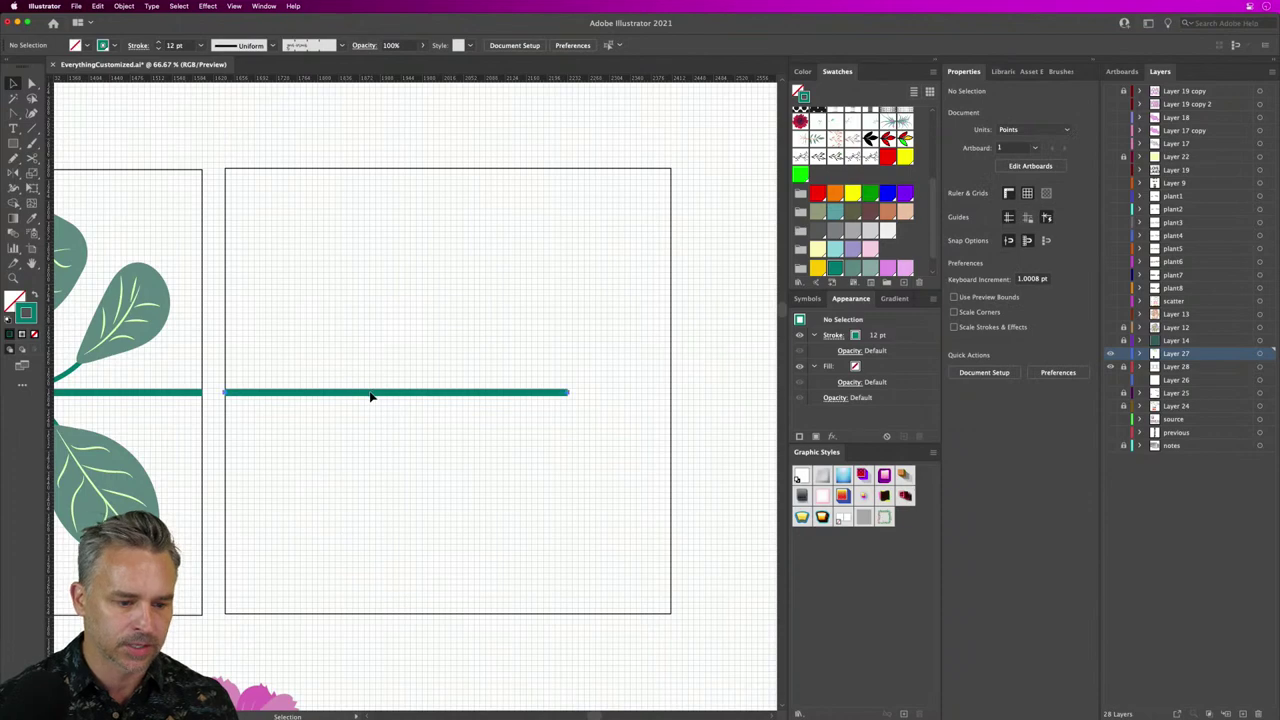
pyautogui.click(370, 393)
pyautogui.click(238, 45)
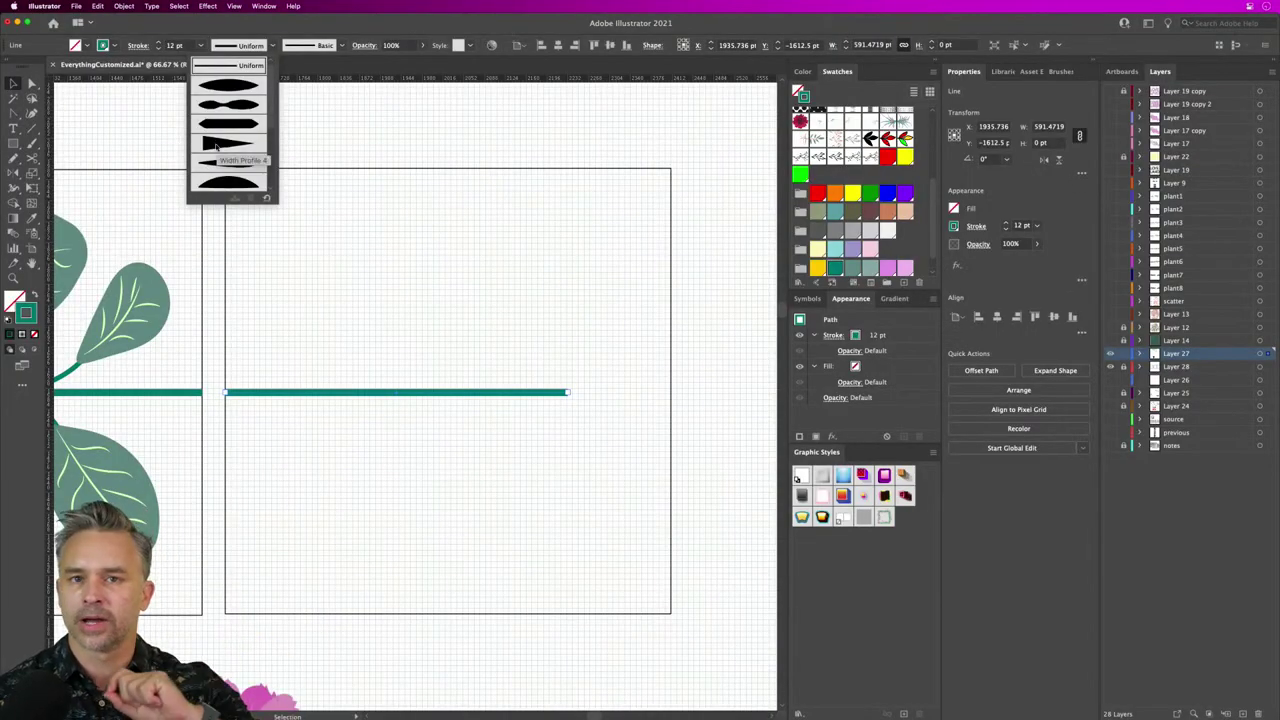
pyautogui.click(216, 145)
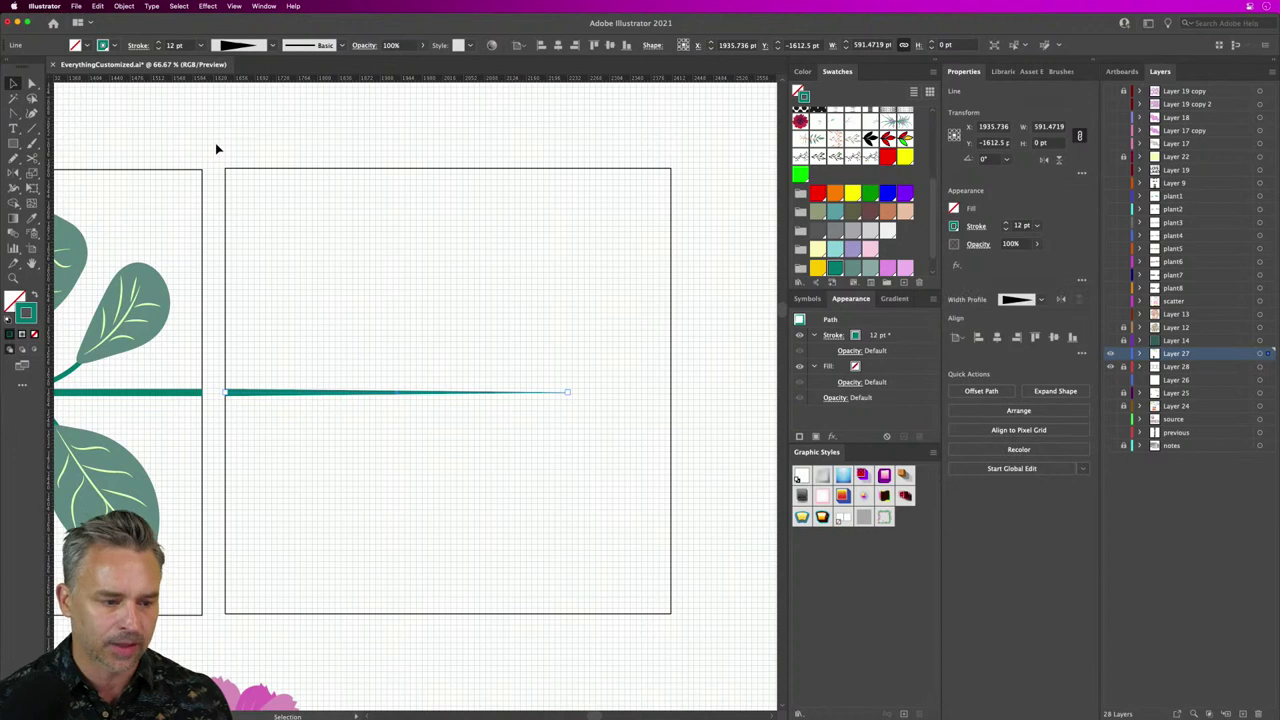
pyautogui.click(426, 324)
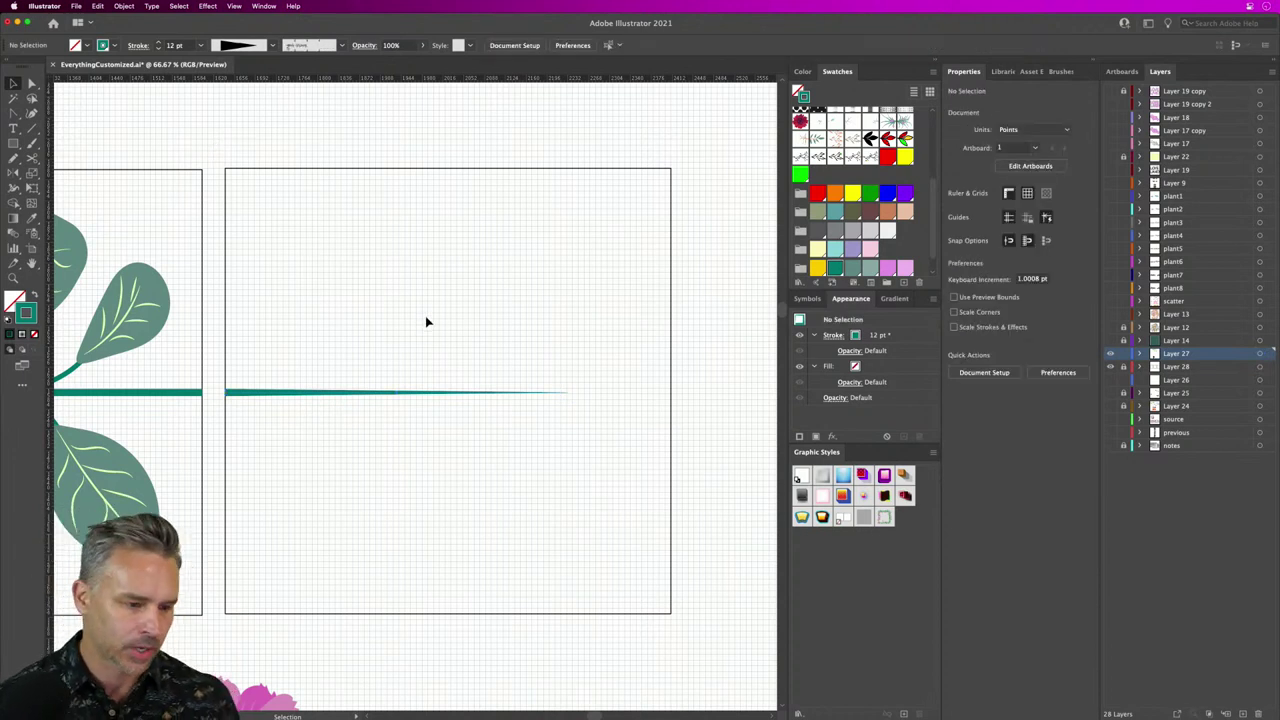
pyautogui.click(299, 394)
pyautogui.press('n')
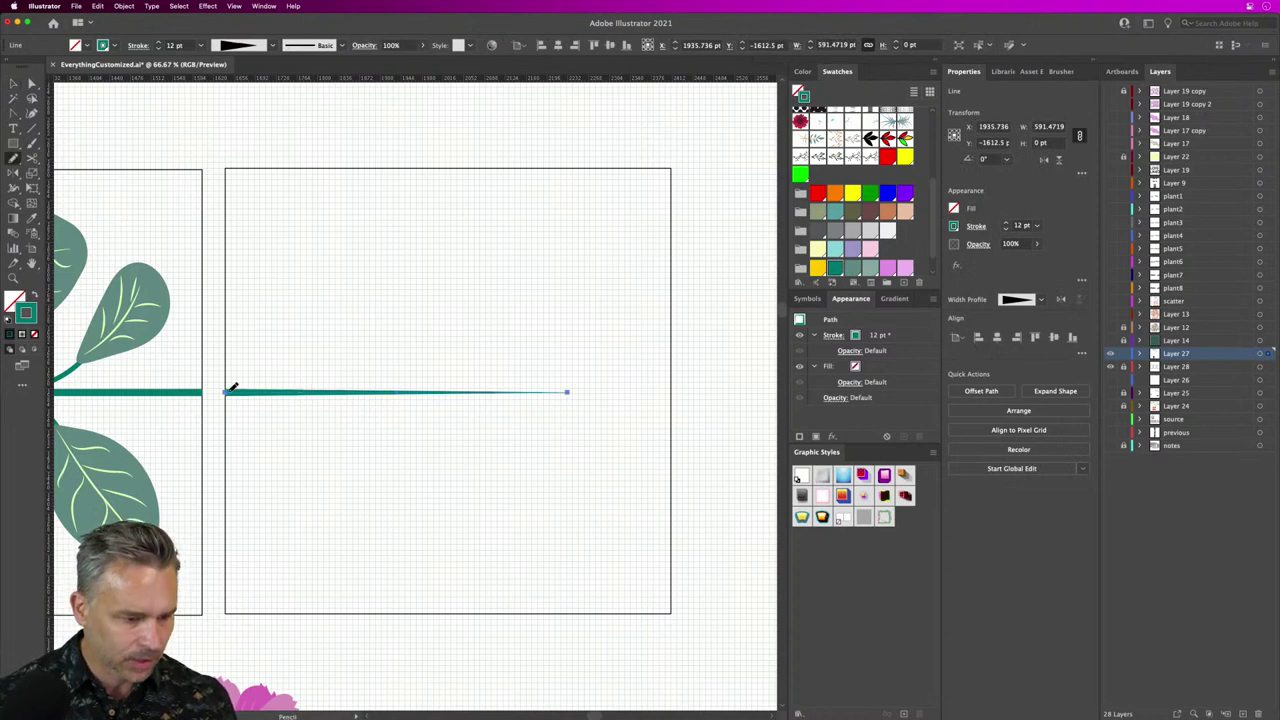
pyautogui.moveTo(229, 391)
pyautogui.mouseDown()
pyautogui.moveTo(359, 395)
pyautogui.moveTo(594, 461)
pyautogui.mouseUp()
pyautogui.press('v')
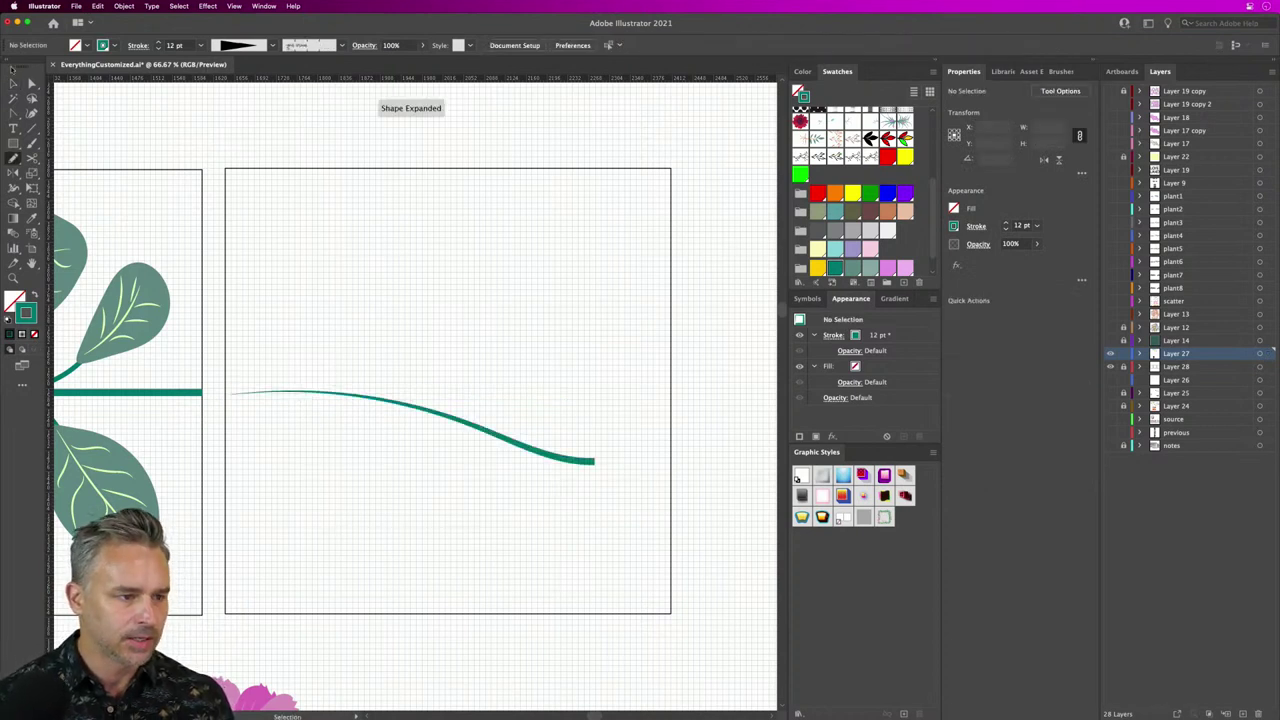
pyautogui.press('super+a')
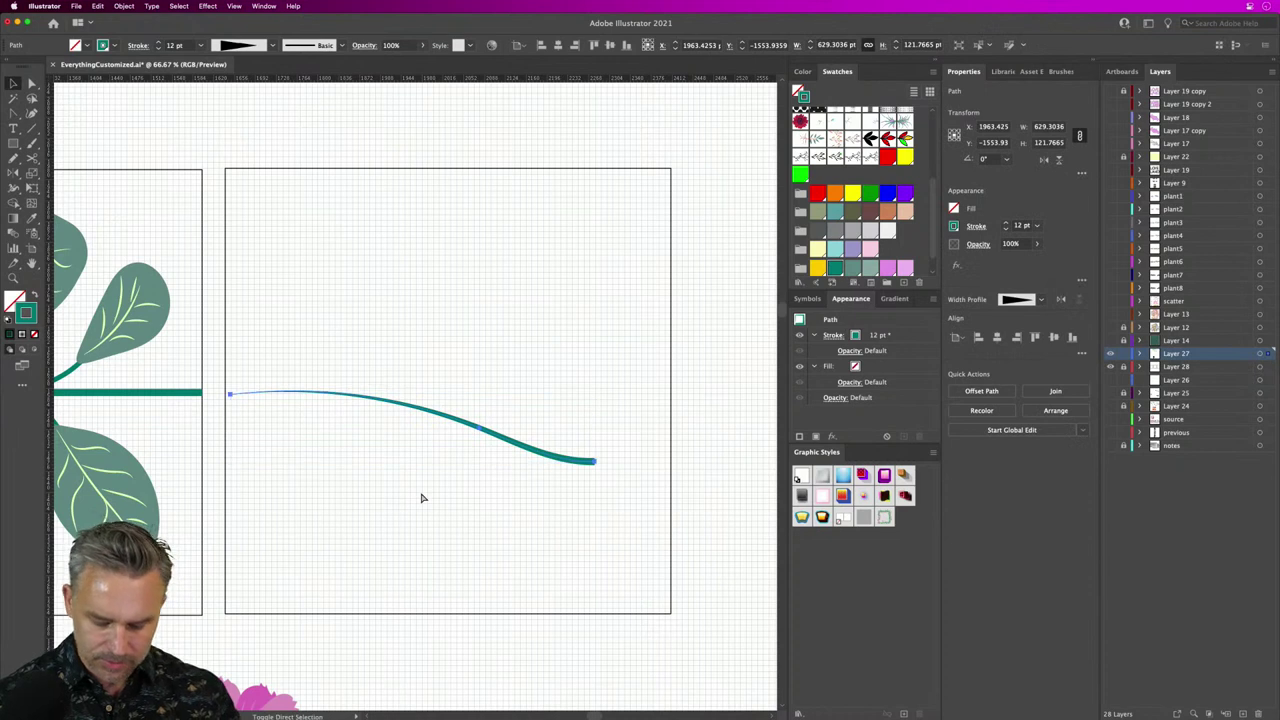
pyautogui.press('super')
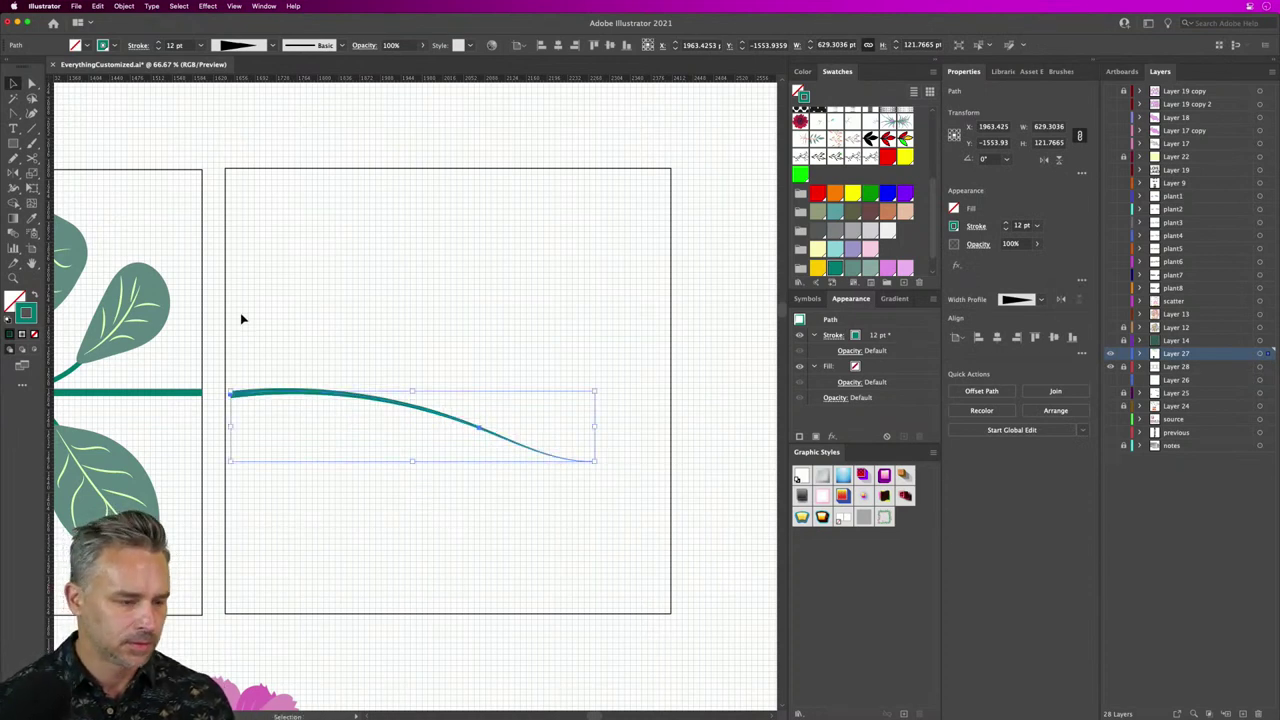
pyautogui.press('super+z')
pyautogui.press('super+z')
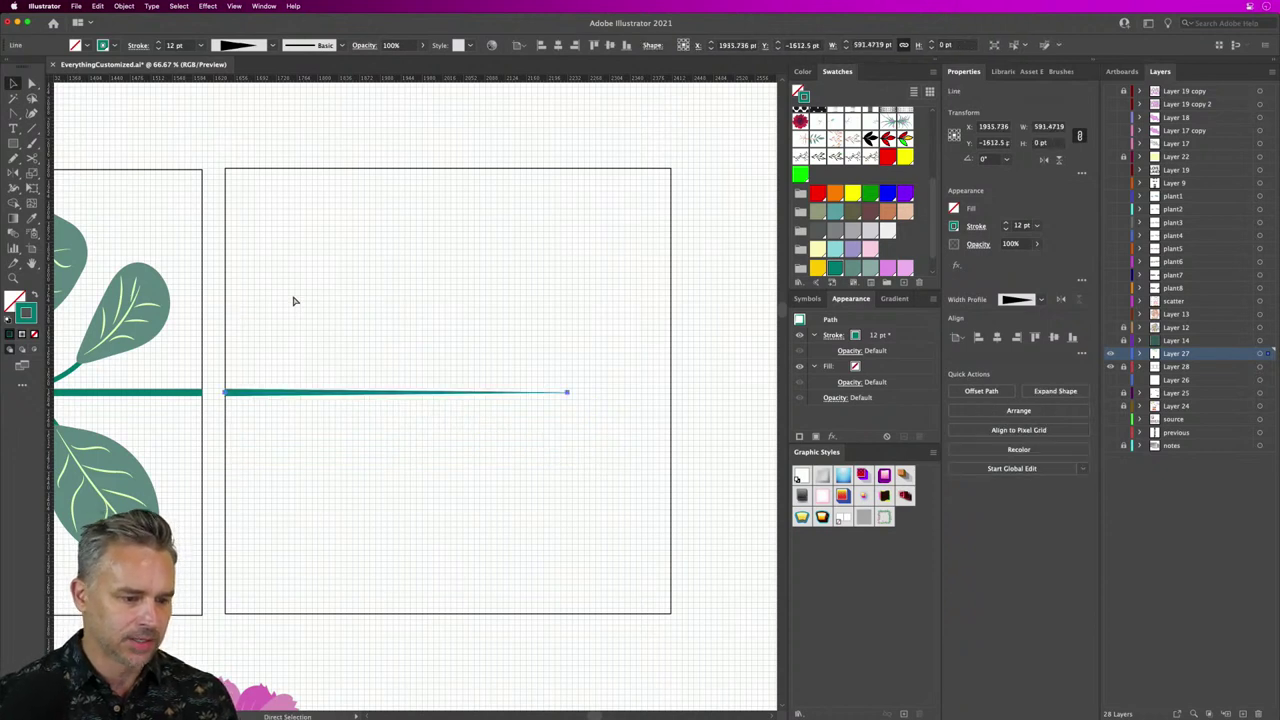
# Step: Draw two tapered side branches off the right square's stem with the Pencil tool, one curving upward and one curving downward
pyautogui.click(347, 289)
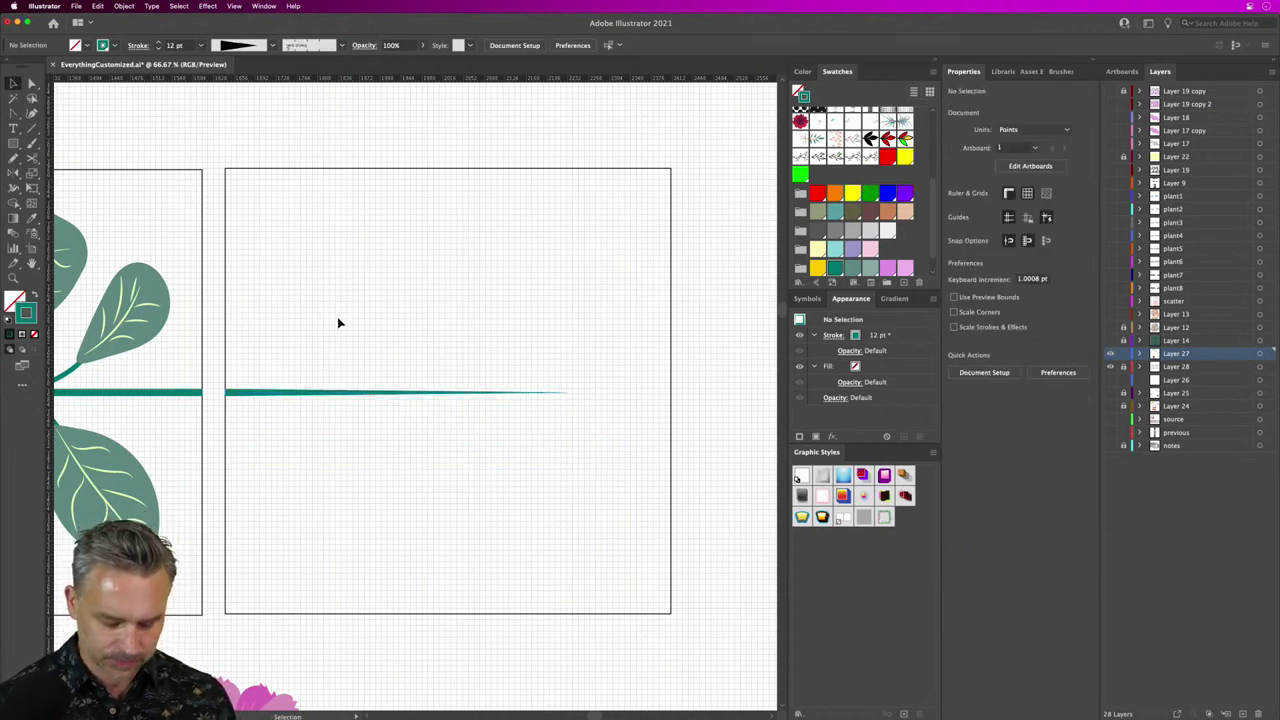
pyautogui.press('n')
pyautogui.moveTo(314, 386); pyautogui.dragTo(395, 278)
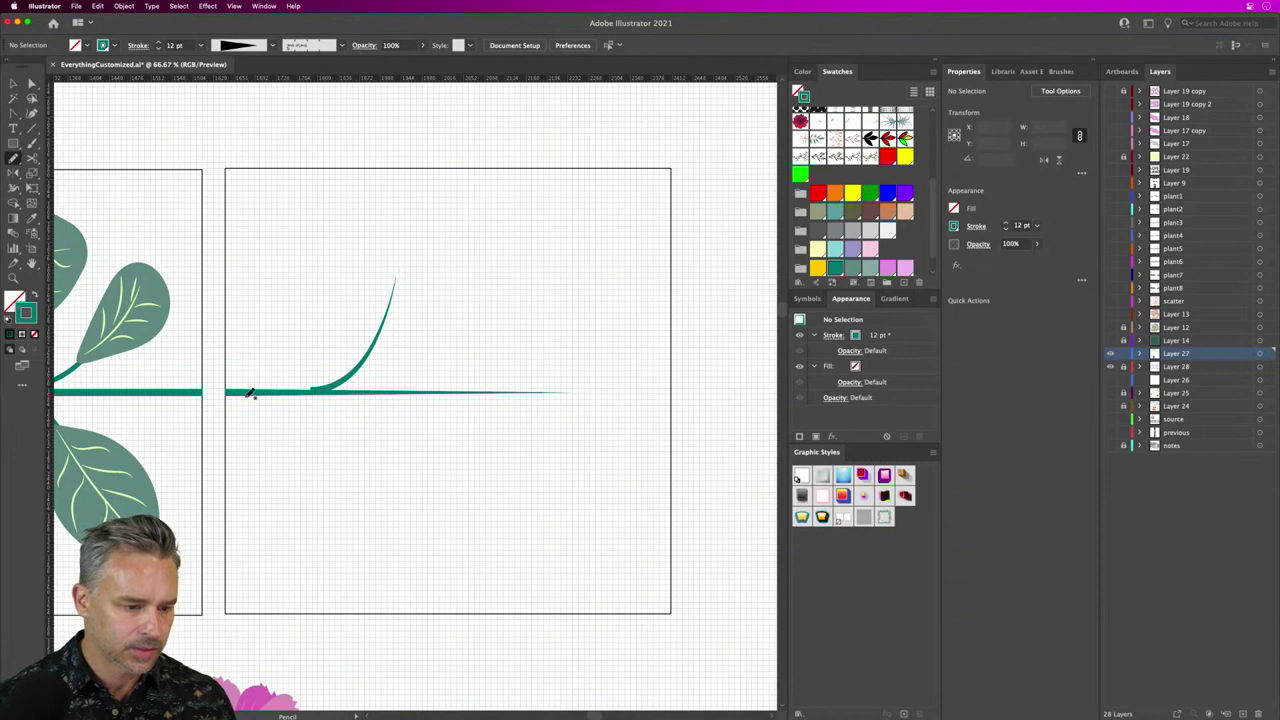
pyautogui.moveTo(250, 393)
pyautogui.mouseDown()
pyautogui.moveTo(289, 426)
pyautogui.moveTo(325, 538)
pyautogui.mouseUp()
pyautogui.moveTo(357, 286); pyautogui.dragTo(616, 304)
# Step: Isolate the right square's upper branch, set its stroke weight to 6 pt, and exit isolation mode
pyautogui.click(13, 84)
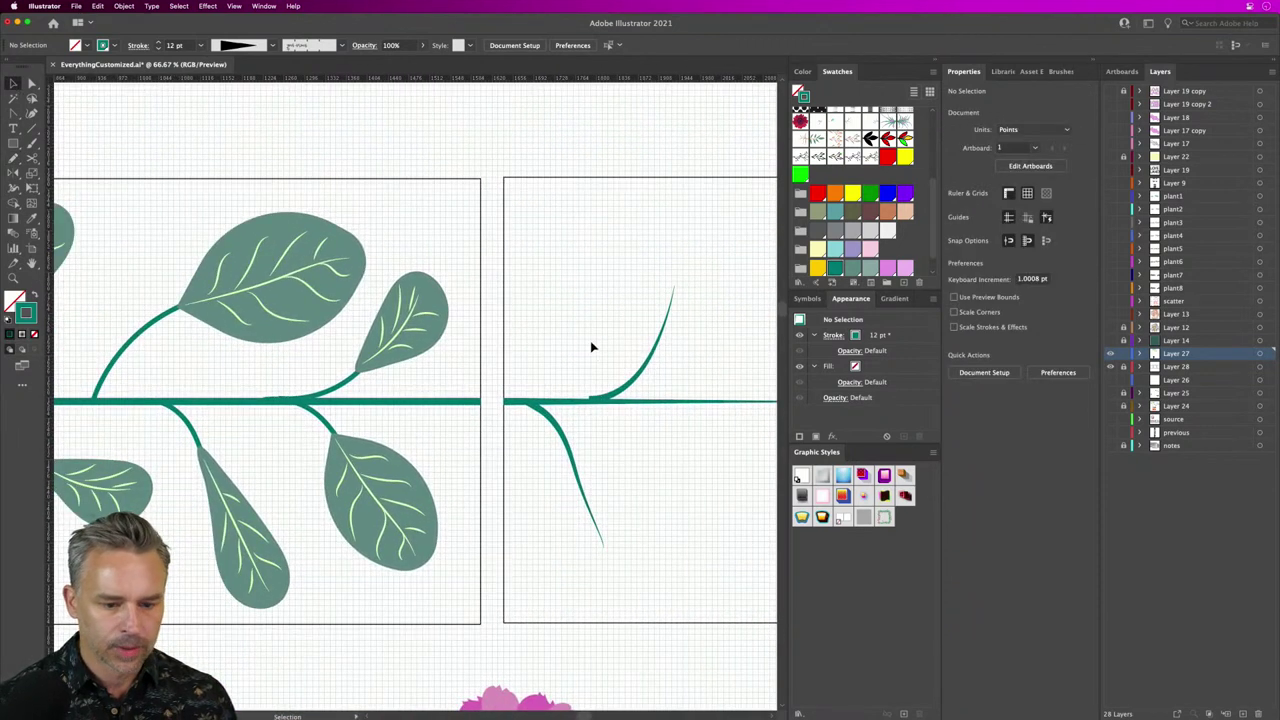
pyautogui.doubleClick(608, 394)
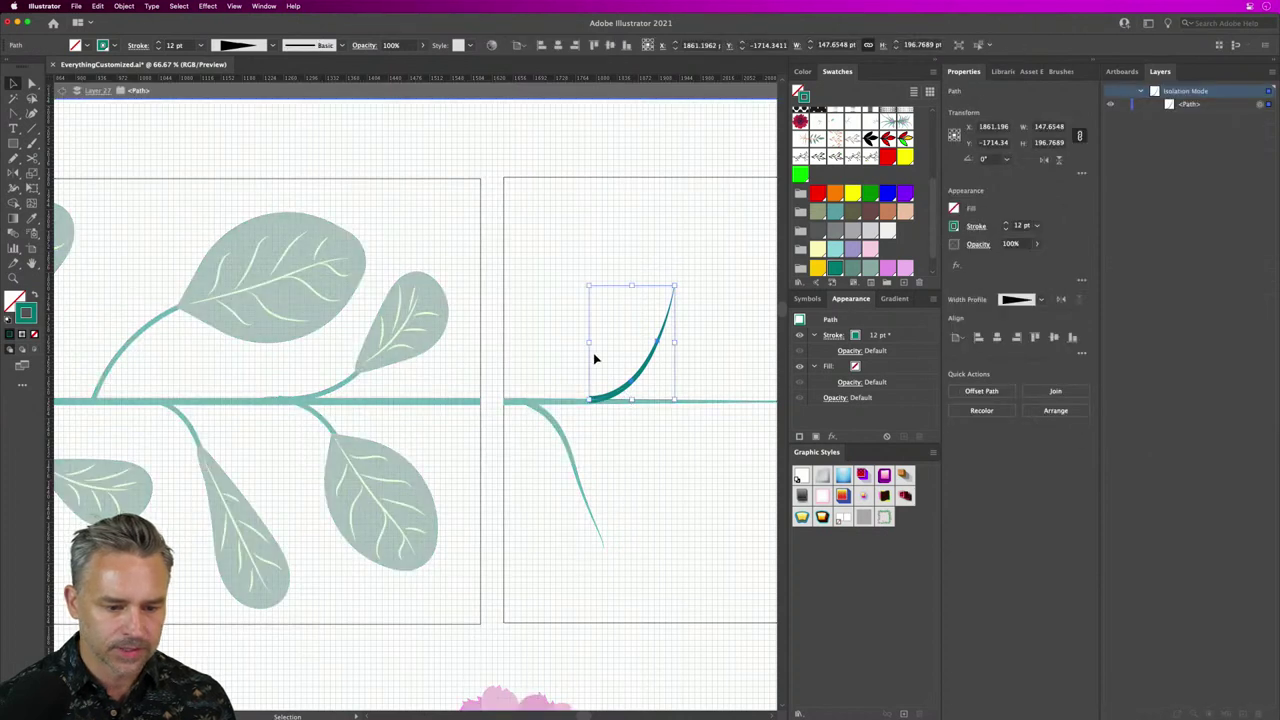
pyautogui.click(157, 48)
pyautogui.click(157, 48)
pyautogui.click(157, 48)
pyautogui.click(157, 48)
pyautogui.click(157, 48)
pyautogui.click(157, 48)
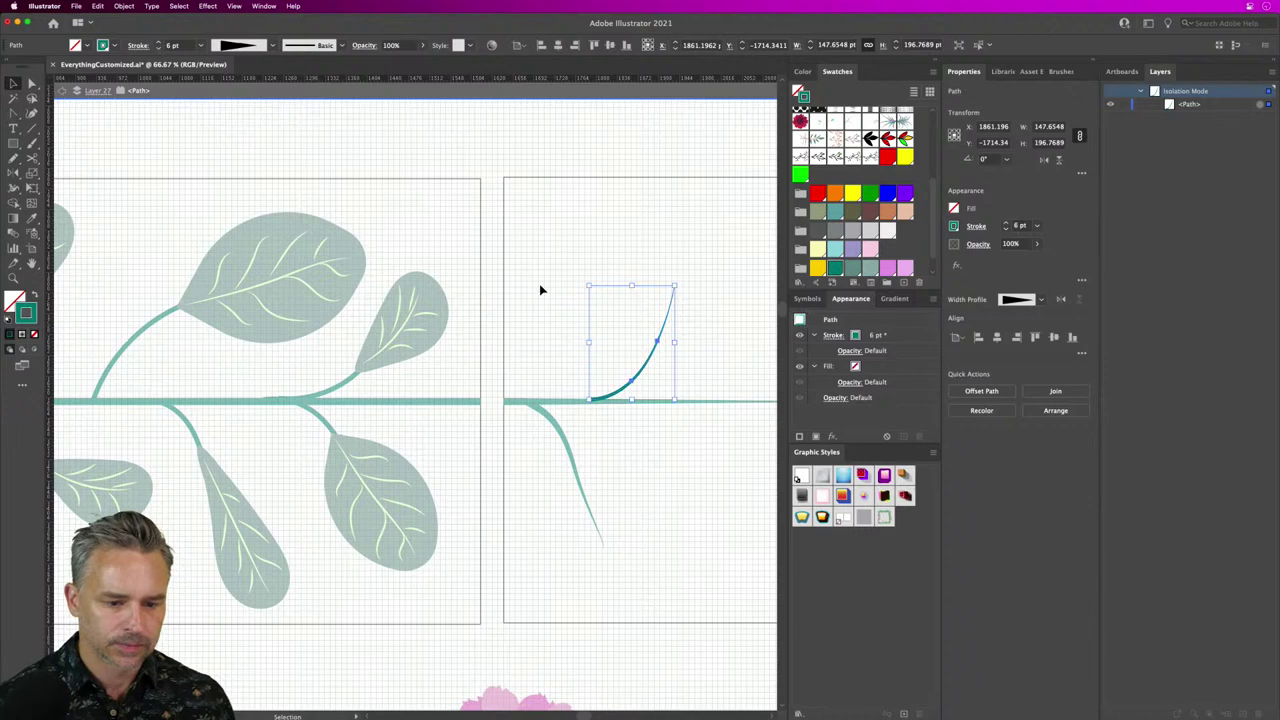
pyautogui.doubleClick(540, 289)
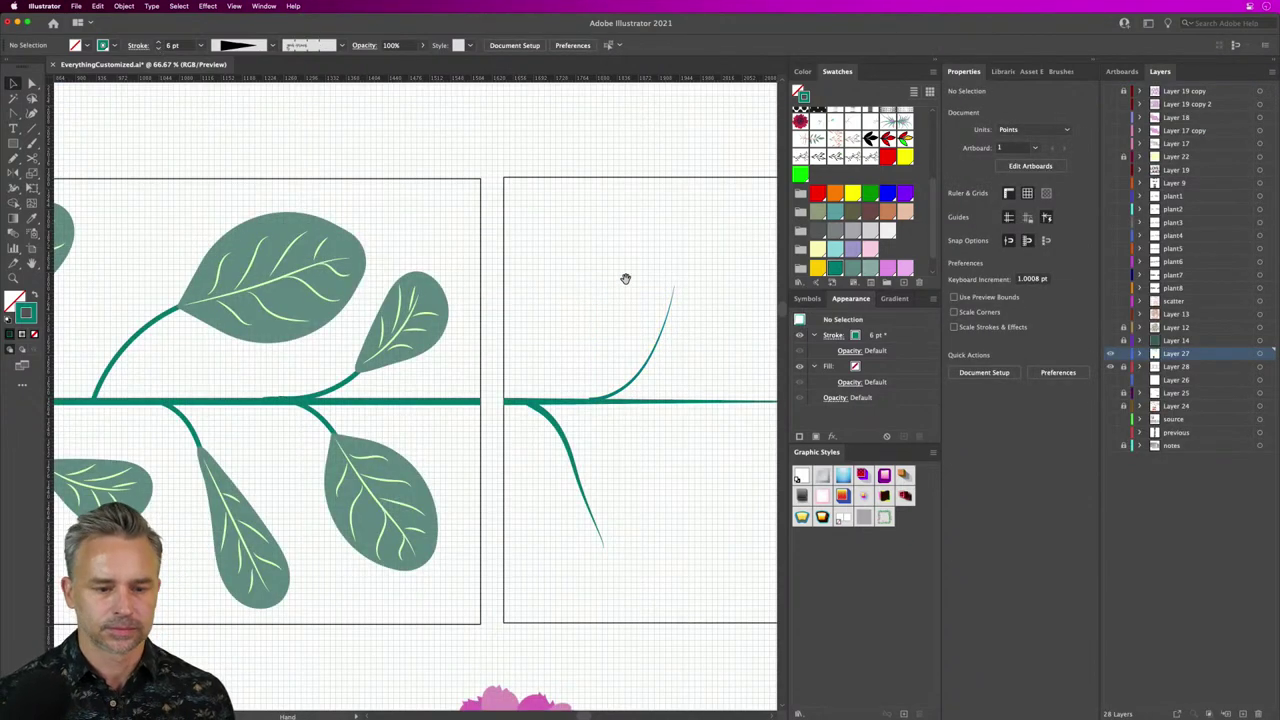
# Step: Shift the right square's upper branch slightly toward the inner end, keeping its base on the main stem, and deselect it
pyautogui.moveTo(626, 277); pyautogui.dragTo(419, 278)
pyautogui.doubleClick(461, 384)
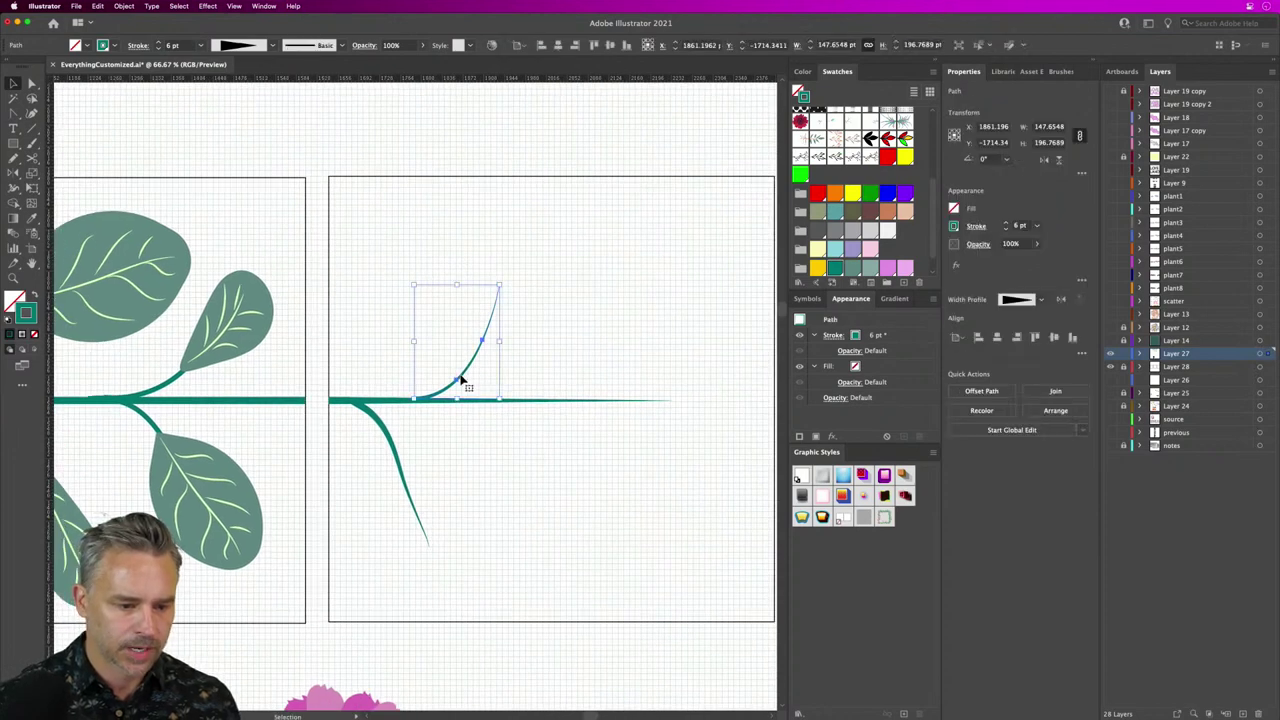
pyautogui.doubleClick(441, 353)
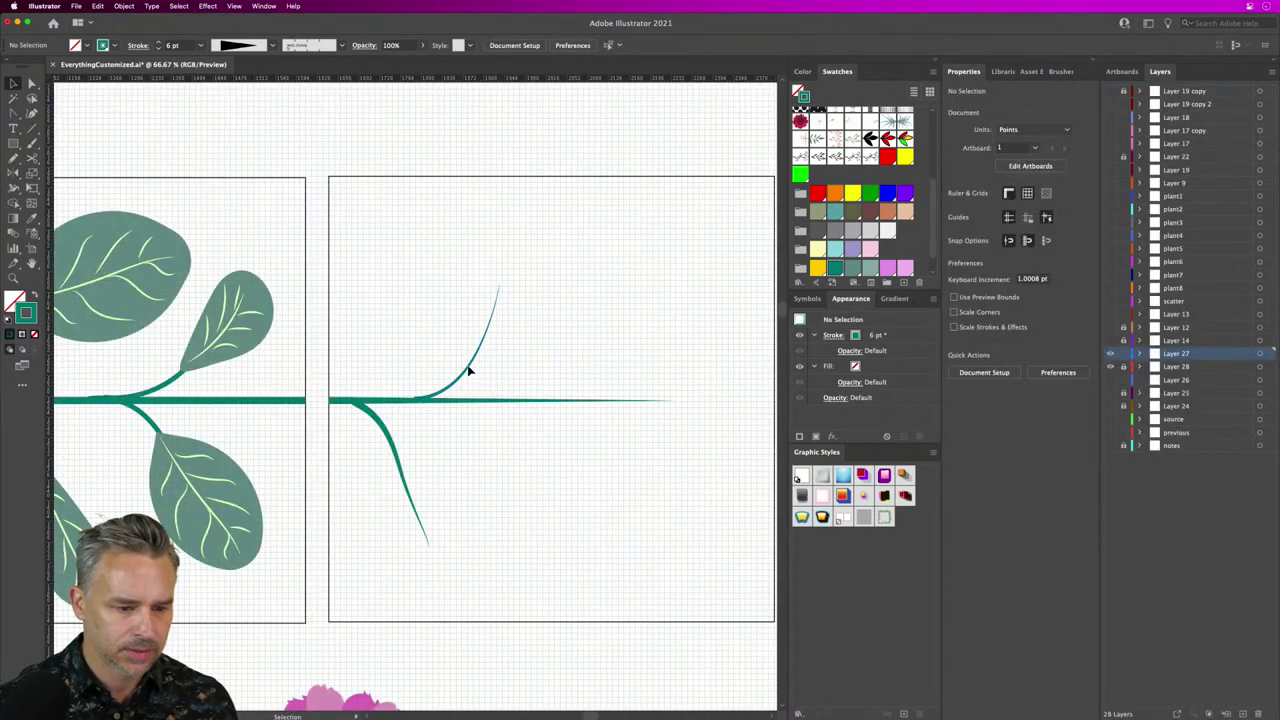
pyautogui.click(469, 370)
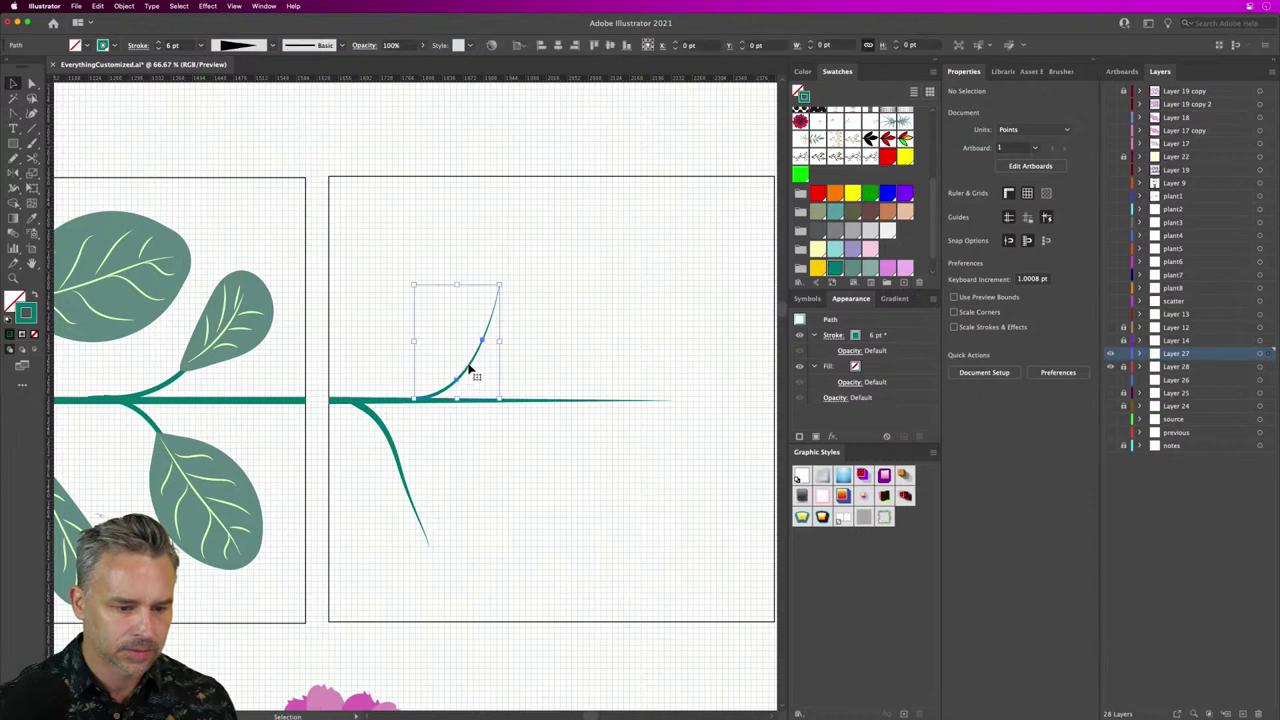
pyautogui.moveTo(469, 370); pyautogui.dragTo(461, 367)
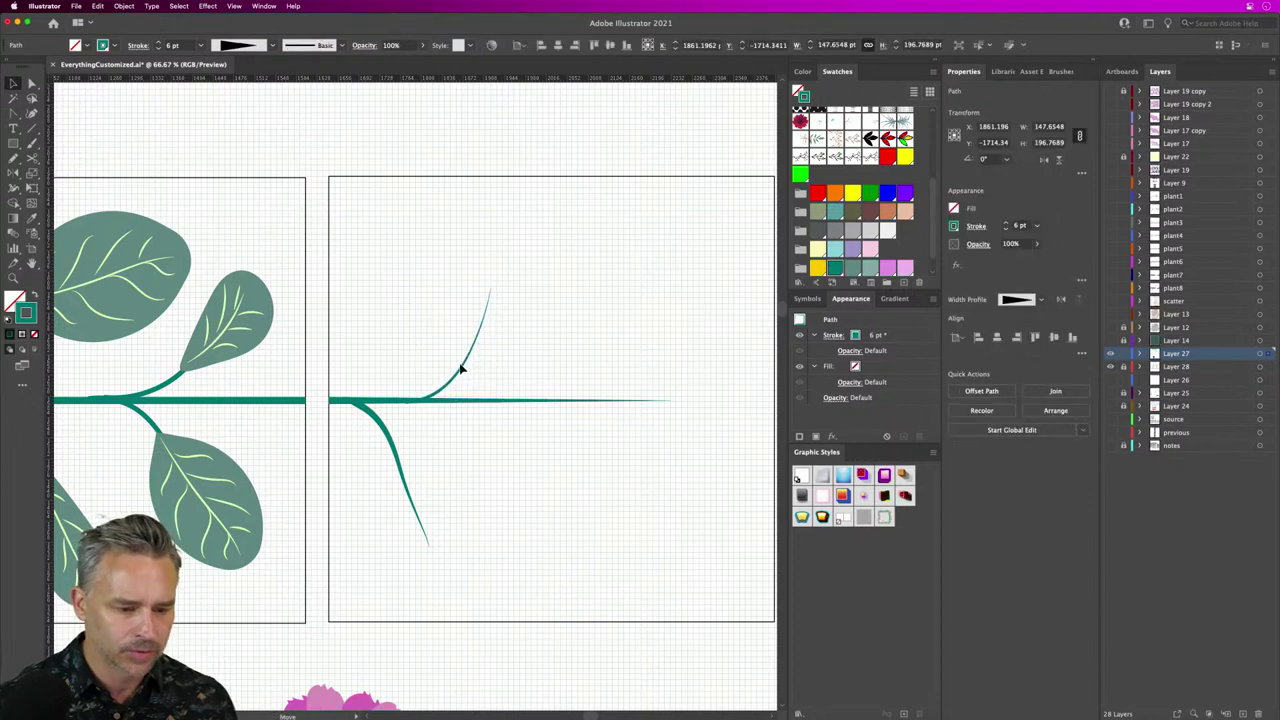
pyautogui.click(410, 320)
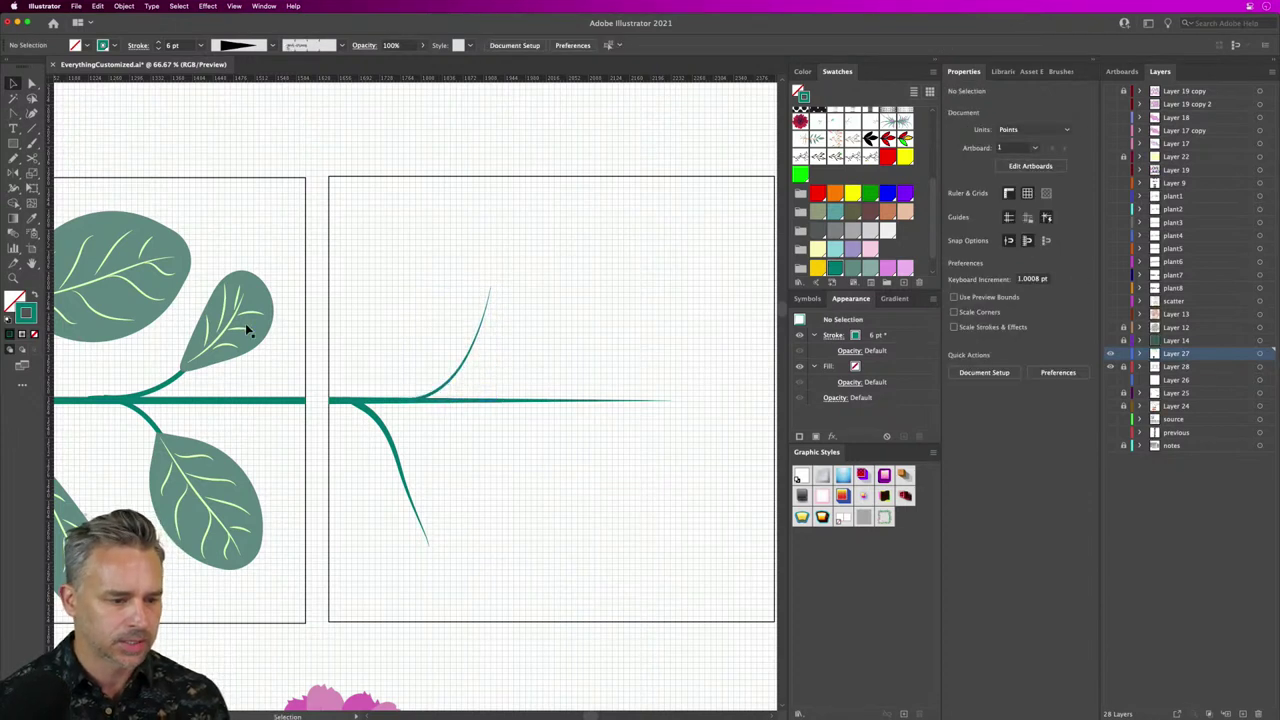
# Step: Copy the middle tile's small upper-right leaf, shrink it to about 58 × 102 pt, and rotate it onto the upper branch's tip
pyautogui.click(209, 314)
pyautogui.moveTo(209, 314); pyautogui.dragTo(580, 318)
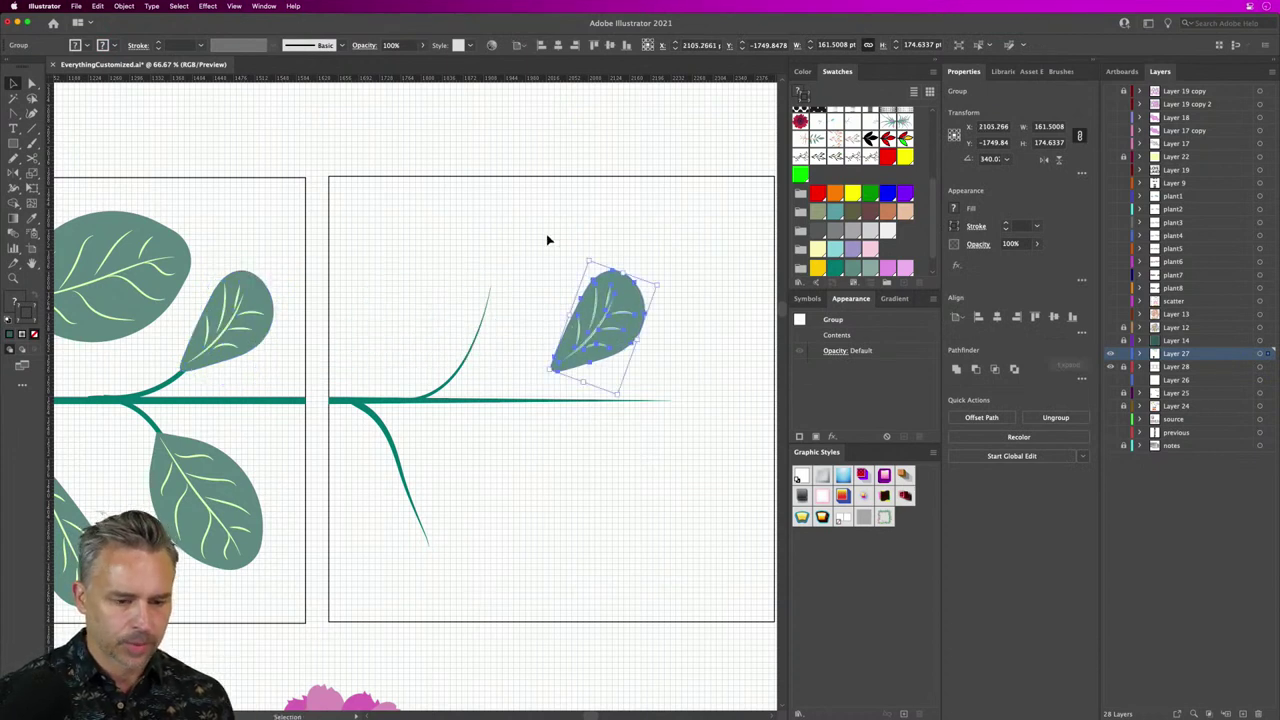
pyautogui.moveTo(586, 258); pyautogui.dragTo(516, 278)
pyautogui.moveTo(501, 247)
pyautogui.mouseDown()
pyautogui.moveTo(505, 272)
pyautogui.moveTo(490, 270)
pyautogui.mouseUp()
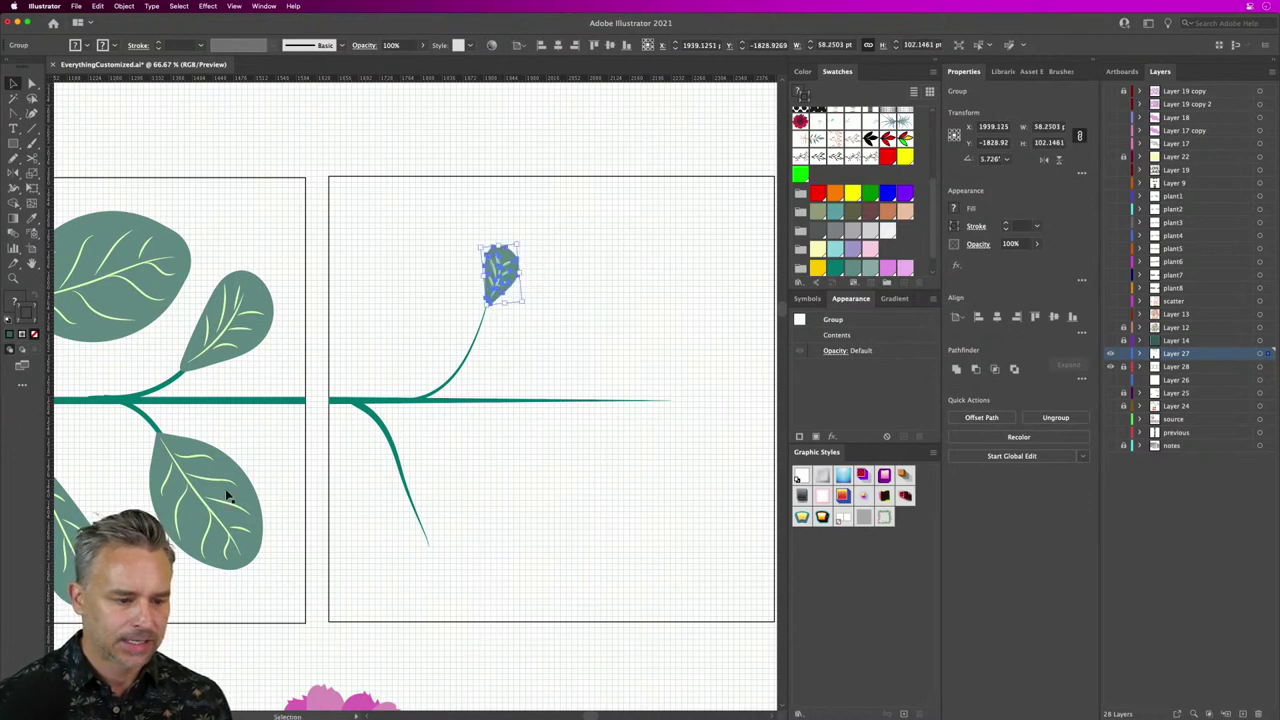
# Step: Copy the middle tile's lower-right leaf, rotate it horizontal, scale it to about 188 × 116 pt, and place it on the right stem's end
pyautogui.moveTo(223, 491); pyautogui.dragTo(651, 491)
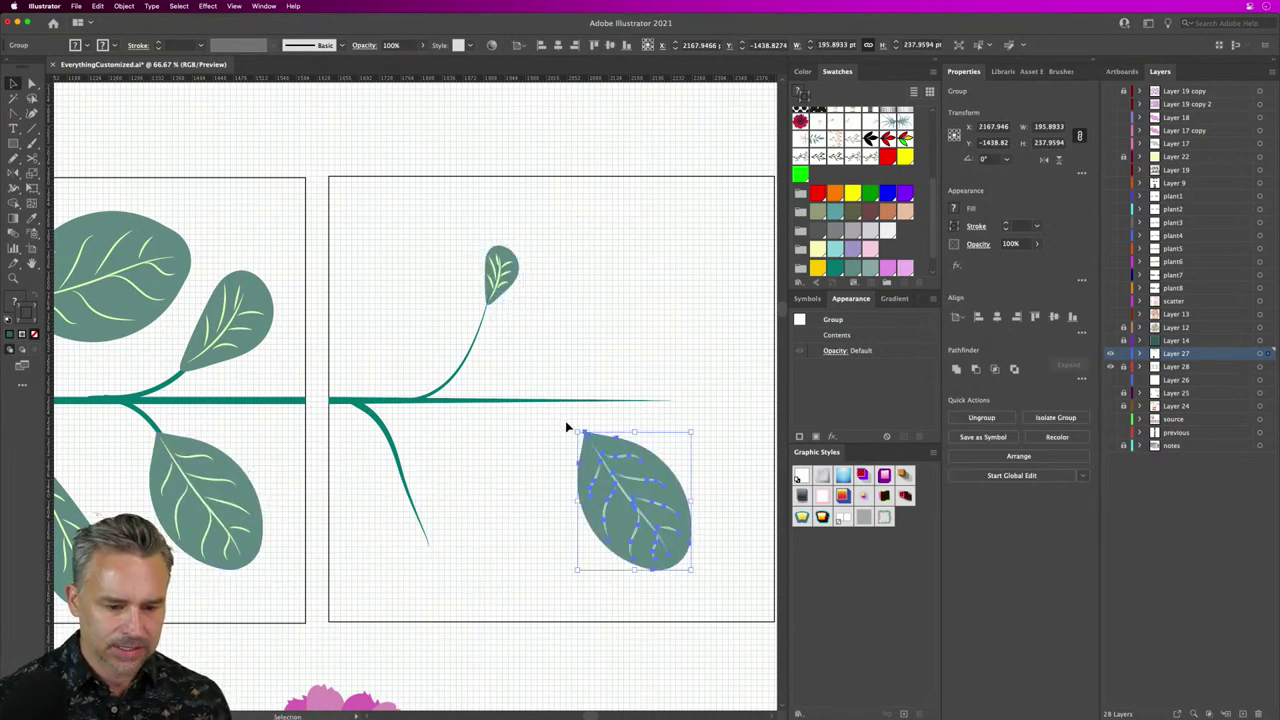
pyautogui.moveTo(574, 429); pyautogui.dragTo(530, 505)
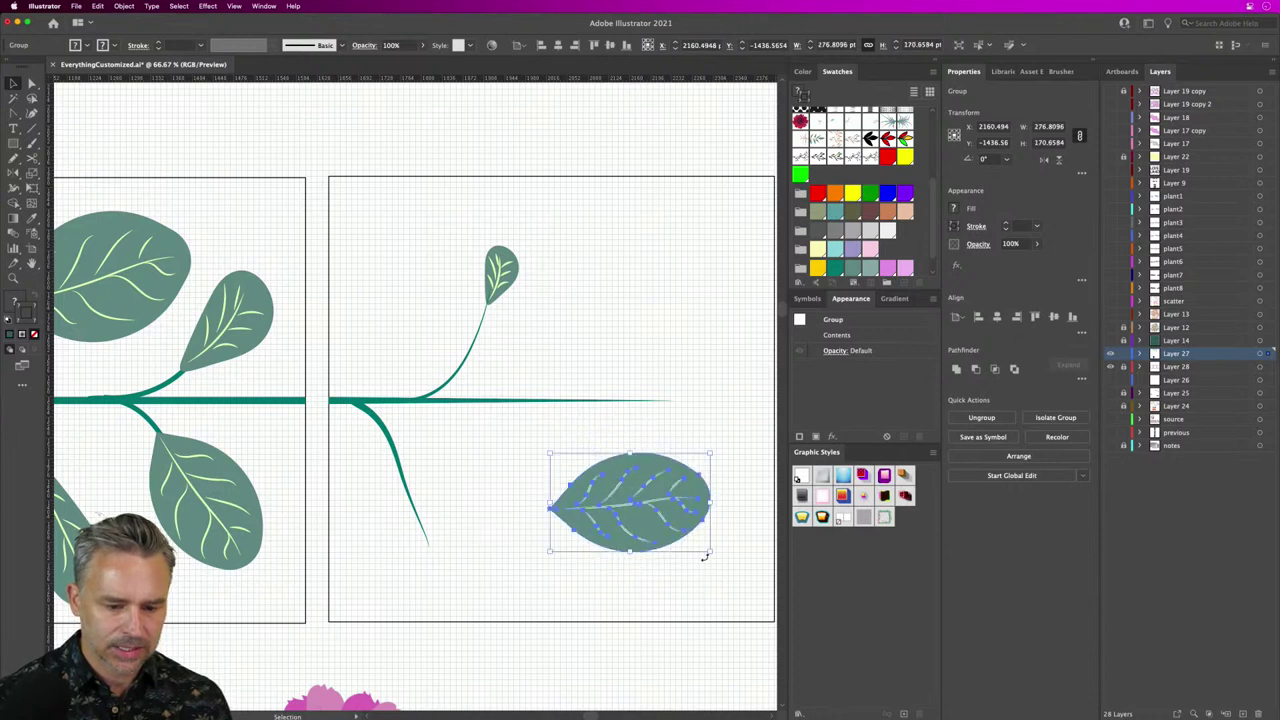
pyautogui.moveTo(710, 551); pyautogui.dragTo(661, 531)
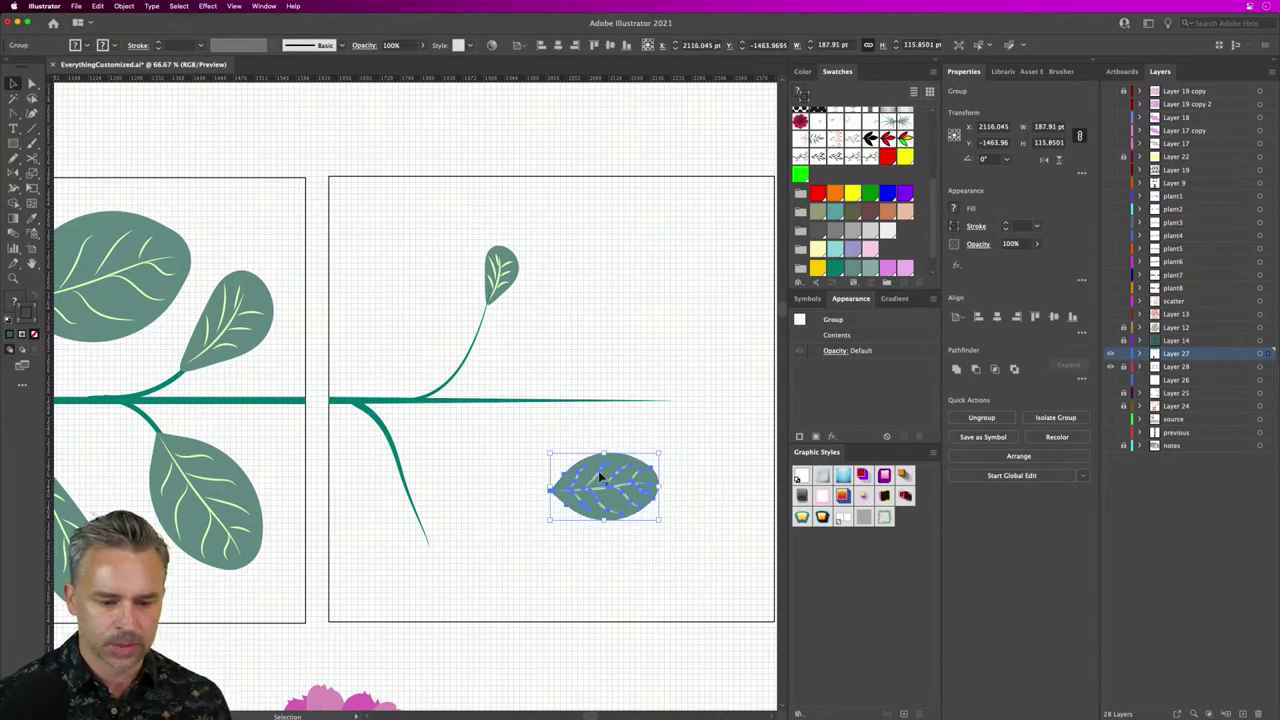
pyautogui.moveTo(600, 477); pyautogui.dragTo(646, 382)
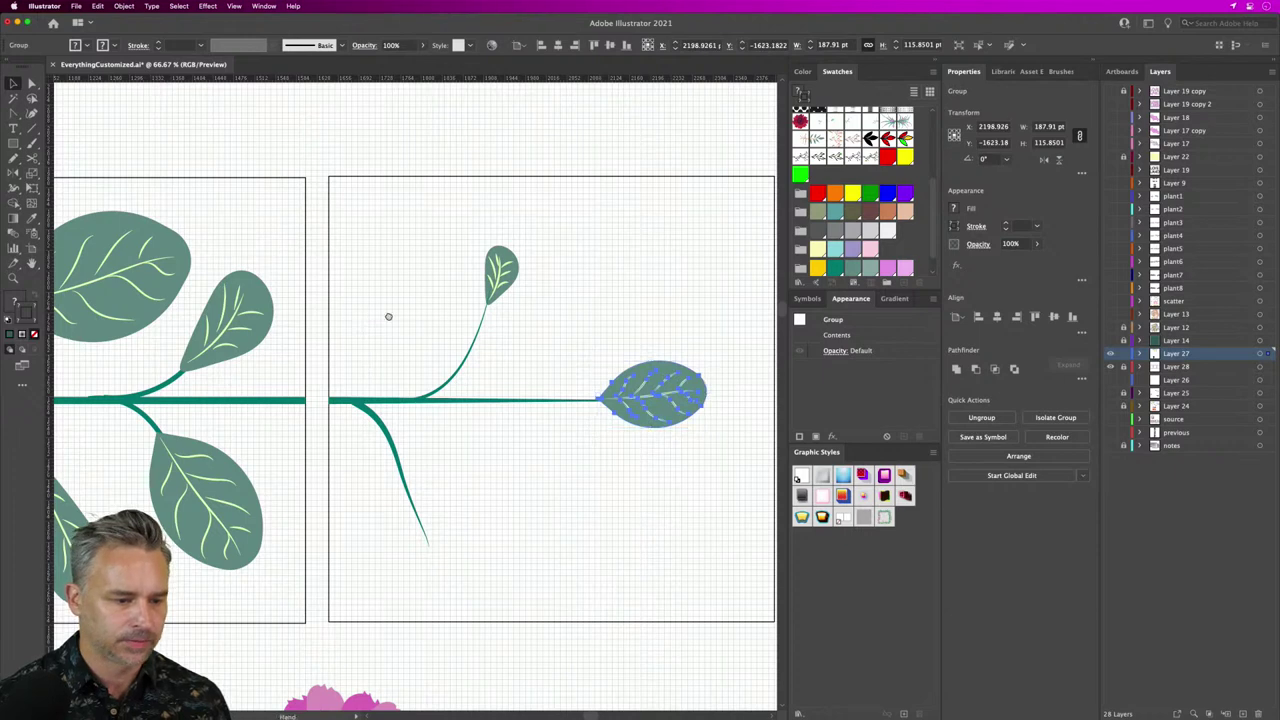
# Step: Copy the middle tile's narrow lower leaf, scale it to about 100 × 176 pt, and place it on the right square's lower branch
pyautogui.moveTo(389, 317); pyautogui.dragTo(654, 294)
pyautogui.click(180, 479)
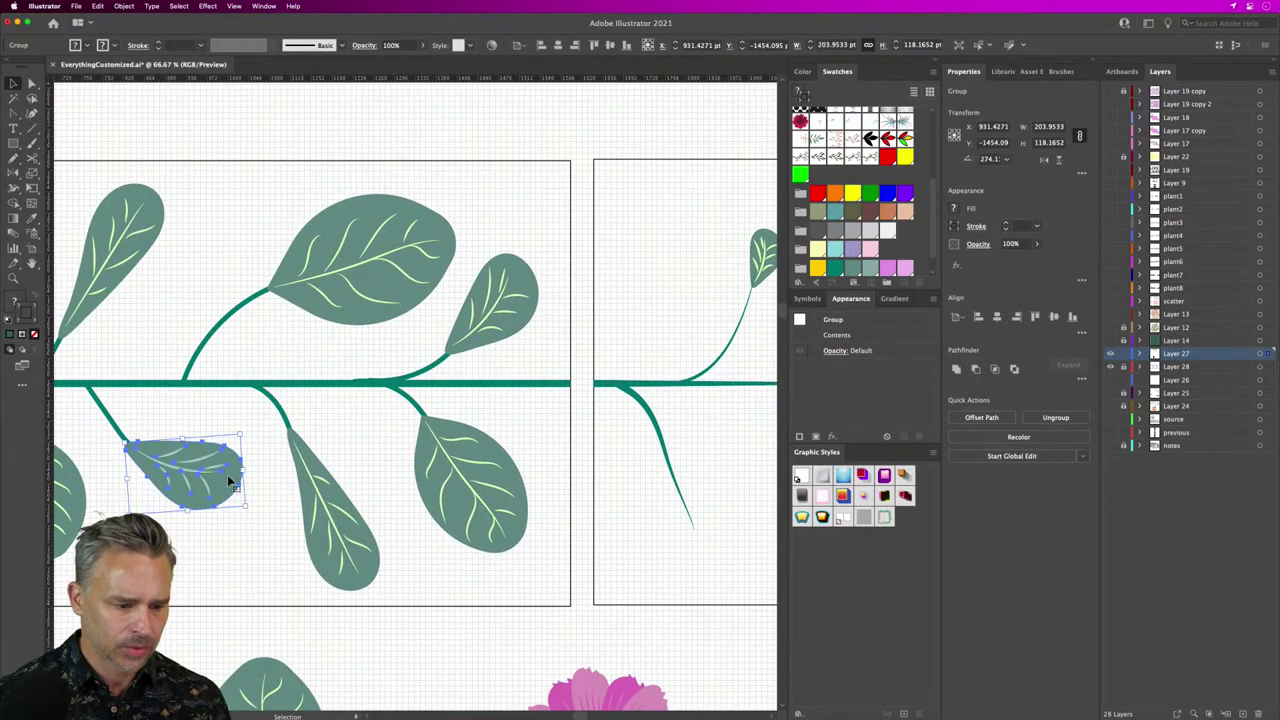
pyautogui.click(333, 537)
pyautogui.moveTo(329, 537); pyautogui.dragTo(748, 537)
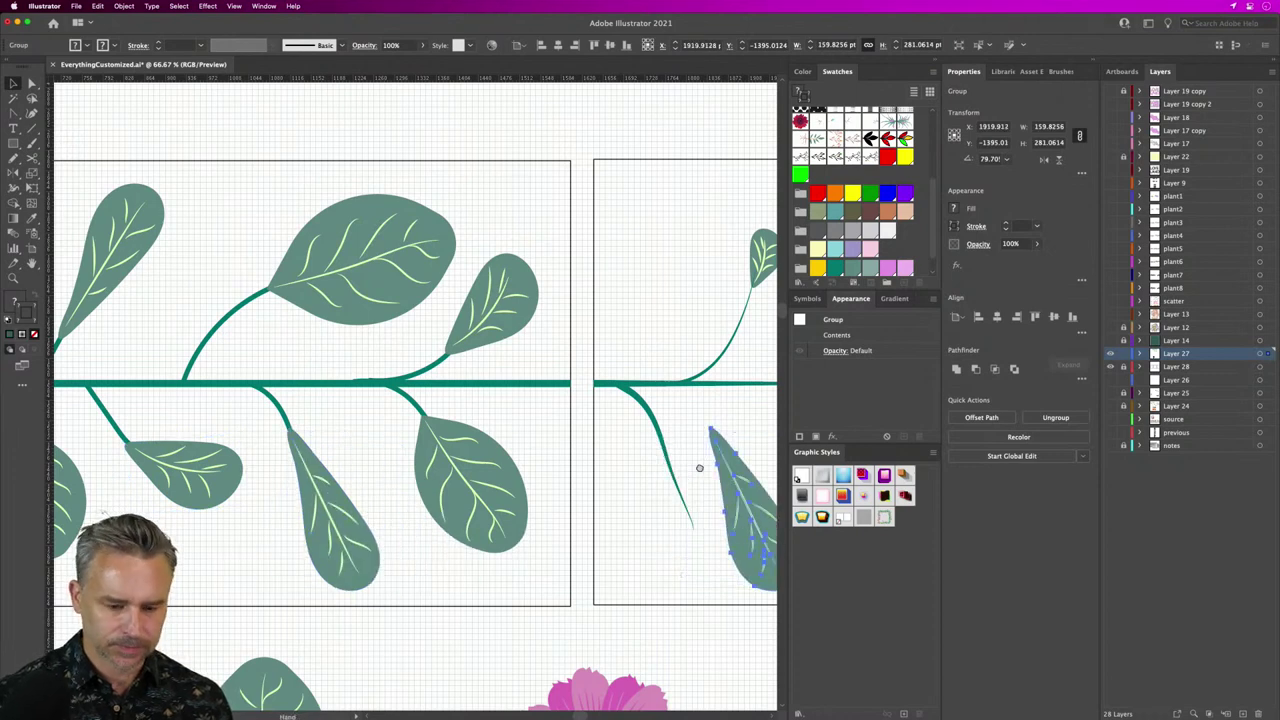
pyautogui.moveTo(700, 463); pyautogui.dragTo(423, 443)
pyautogui.moveTo(512, 568); pyautogui.dragTo(422, 517)
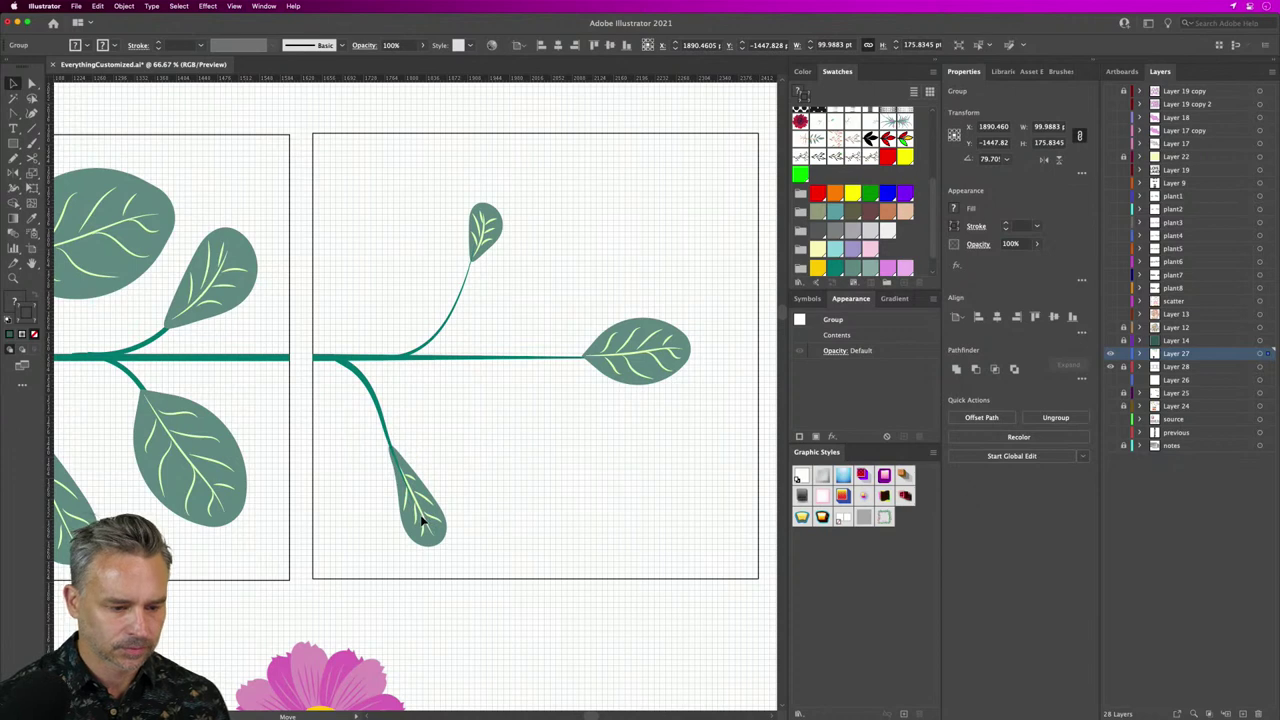
pyautogui.click(343, 260)
pyautogui.moveTo(343, 260); pyautogui.dragTo(576, 273)
pyautogui.press('super+minus')
pyautogui.press('super+minus')
pyautogui.press('super+minus')
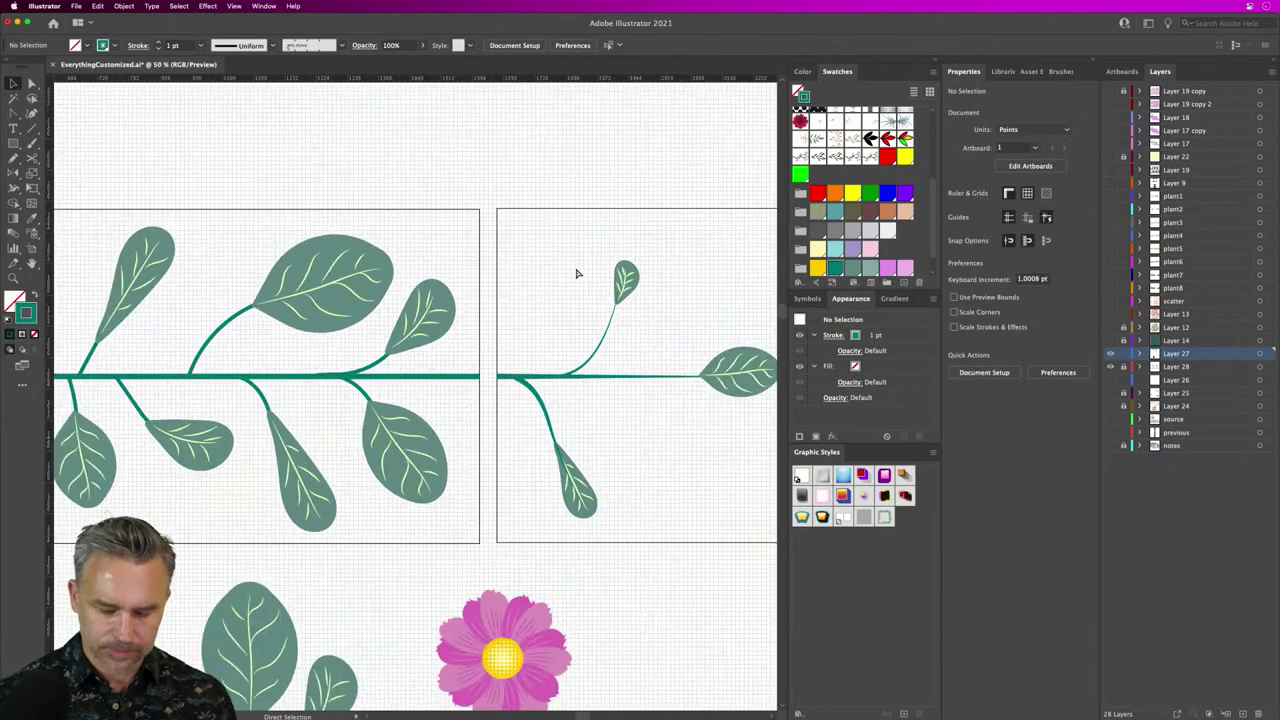
pyautogui.moveTo(337, 251); pyautogui.dragTo(466, 227)
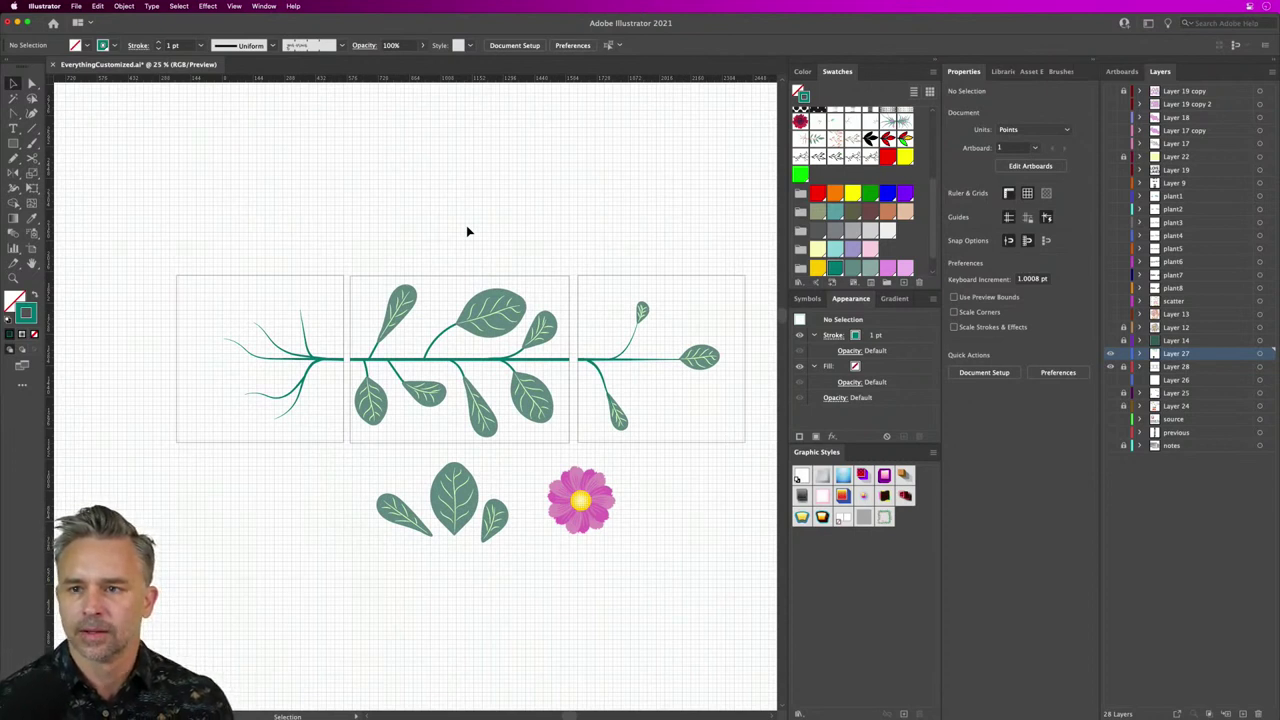
pyautogui.click(466, 281)
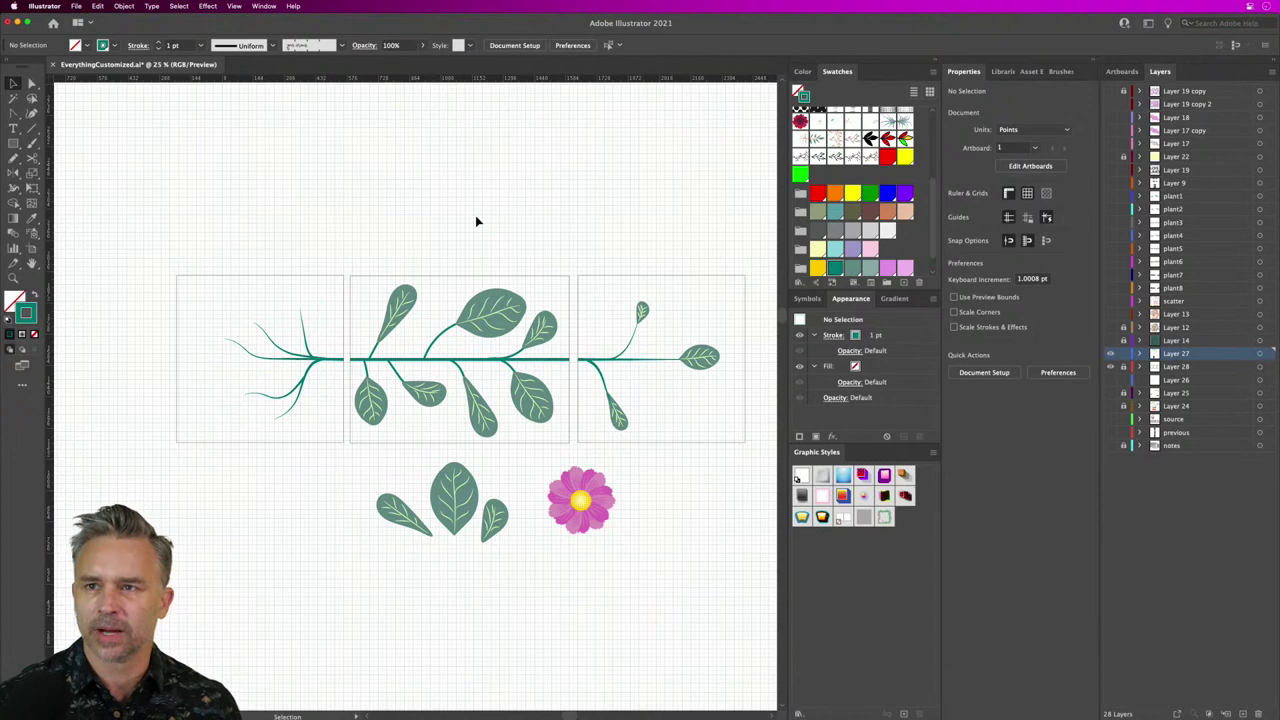
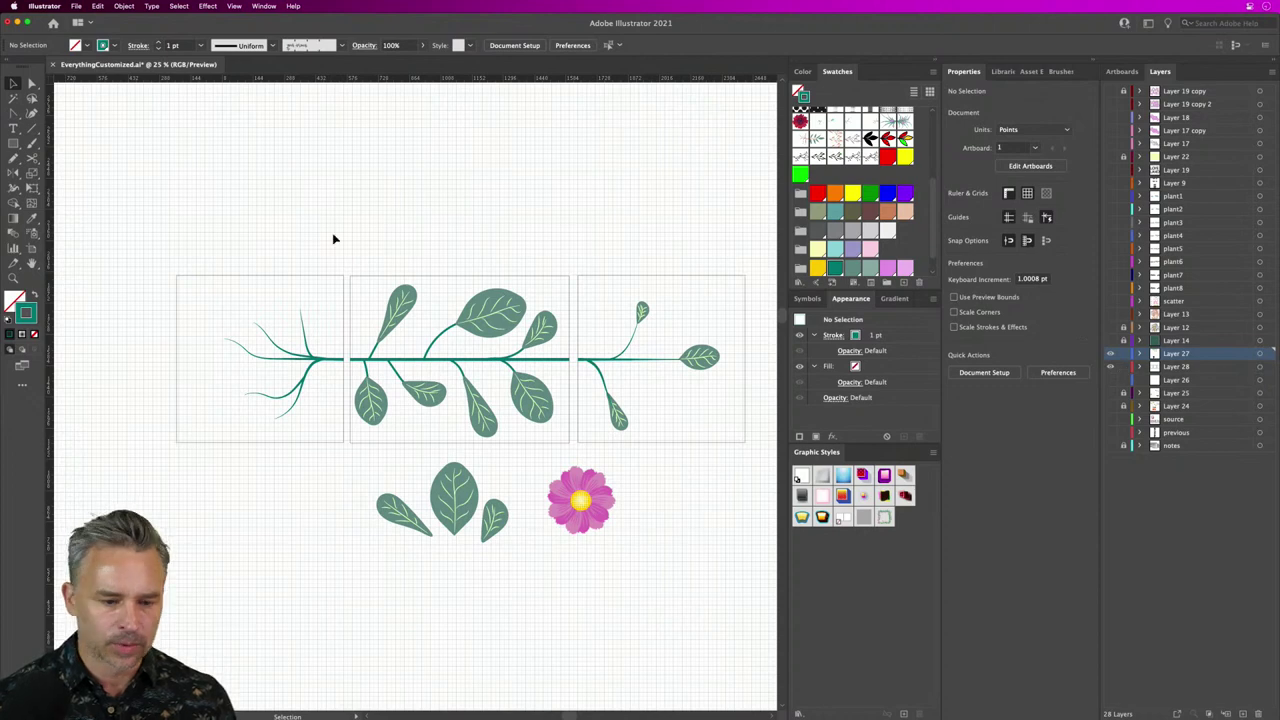
pyautogui.moveTo(334, 240); pyautogui.dragTo(667, 284)
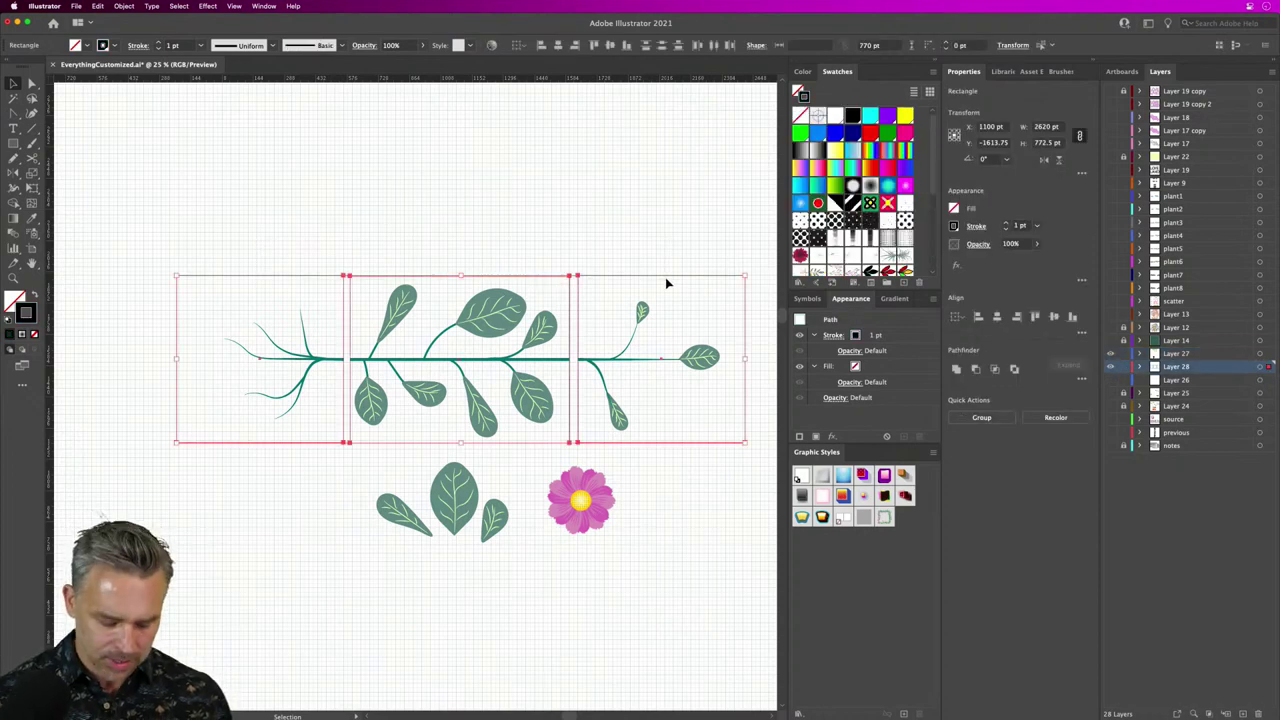
pyautogui.press('a')
pyautogui.press('super+equal')
pyautogui.hscroll(3, 577, 206)
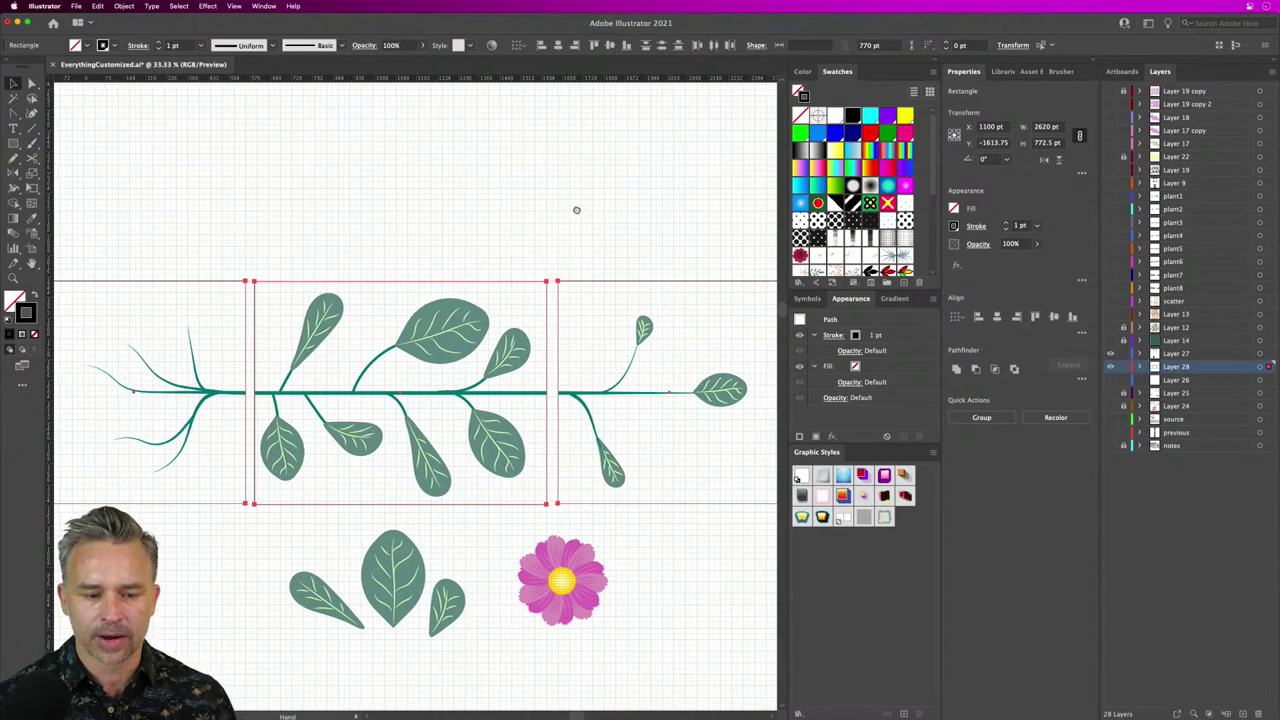
pyautogui.press('v')
pyautogui.click(468, 210)
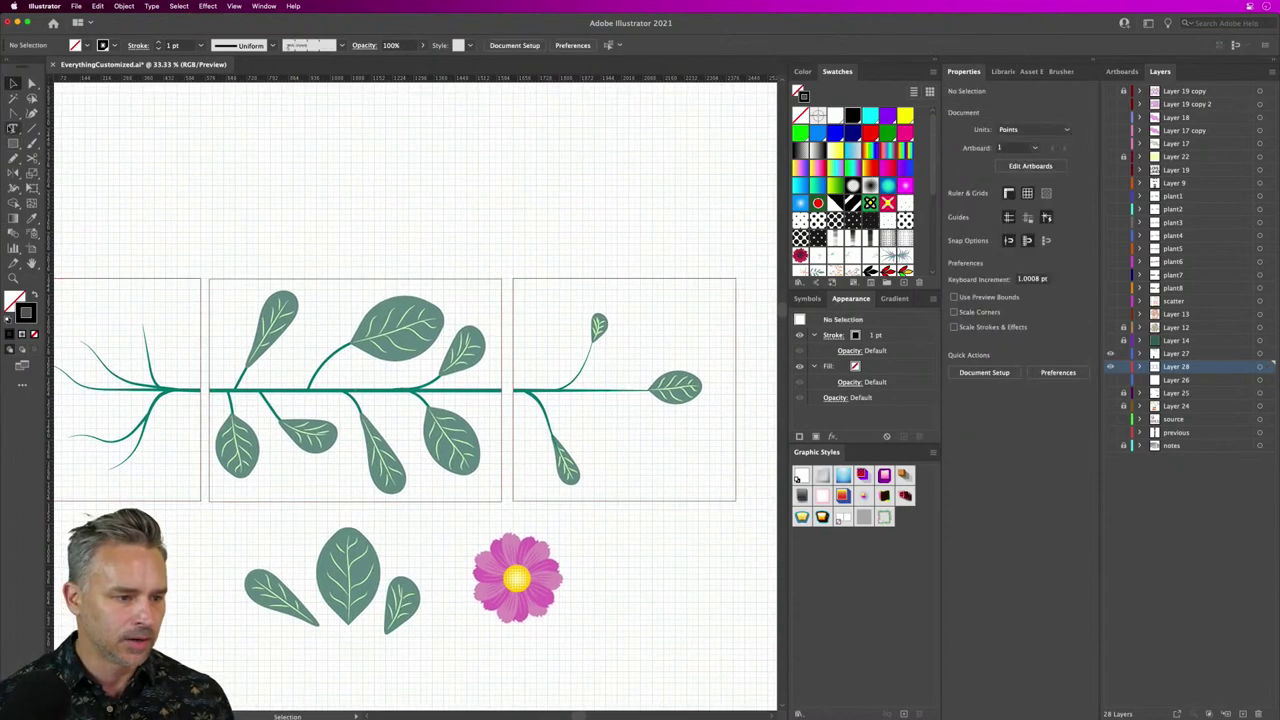
# Step: Add a 48 pt text label reading "Pattern Brush" above the middle tile
pyautogui.click(13, 128)
pyautogui.click(367, 240)
pyautogui.write('Pa')
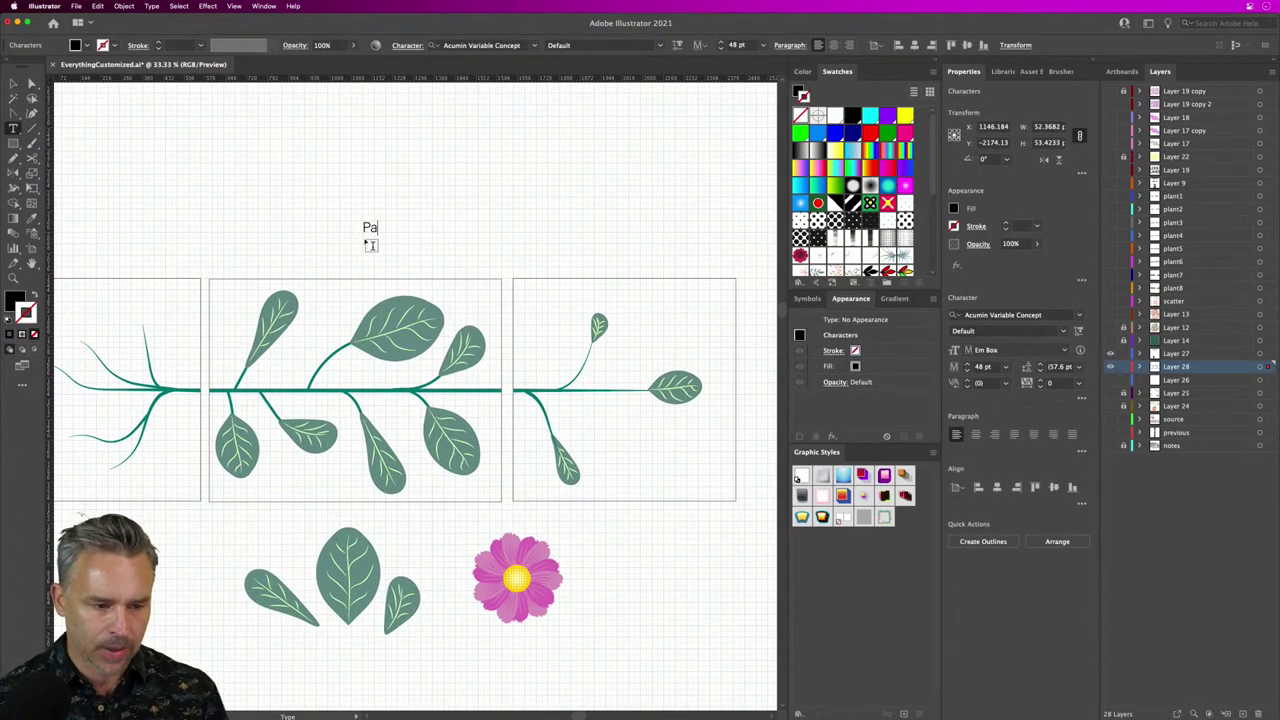
pyautogui.write('ttern B')
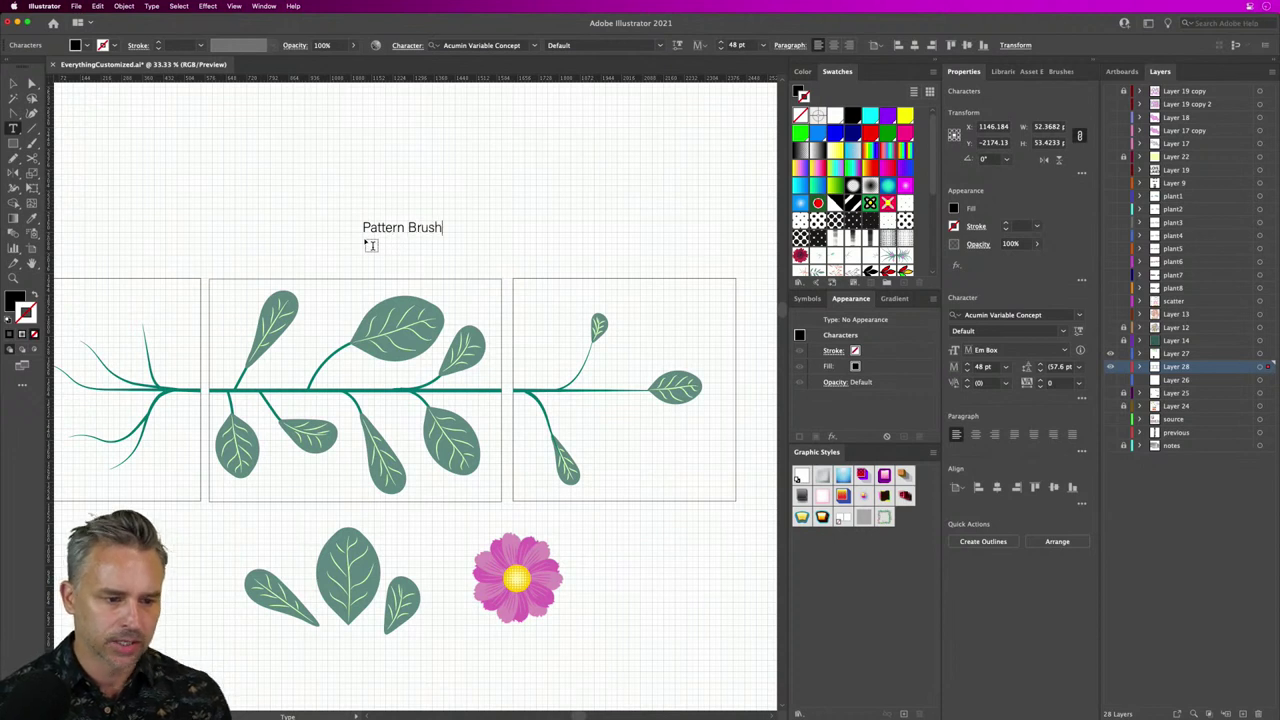
pyautogui.write('rush')
pyautogui.press('Escape')
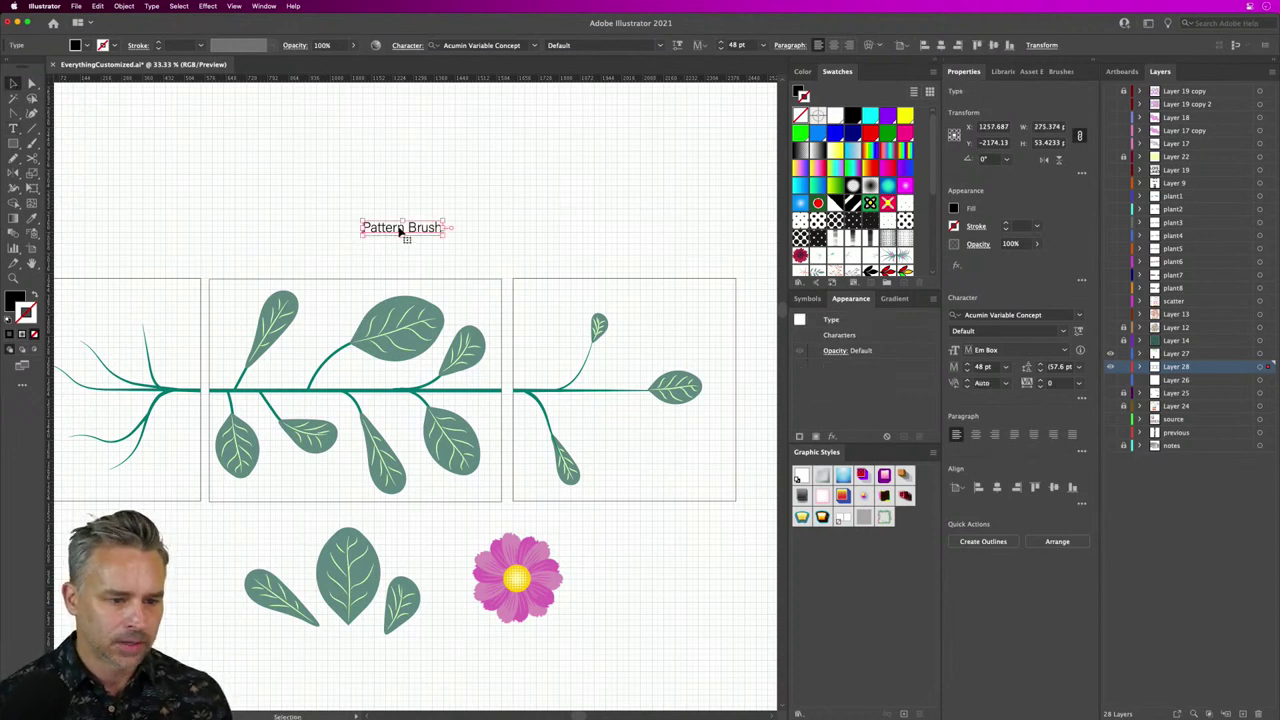
# Step: Copy the "Pattern Brush" label above the right tile, change the copy's text to "Swatch", and duplicate it above the left tile
pyautogui.moveTo(400, 230)
pyautogui.mouseDown()
pyautogui.moveTo(297, 256)
pyautogui.moveTo(549, 262)
pyautogui.mouseUp()
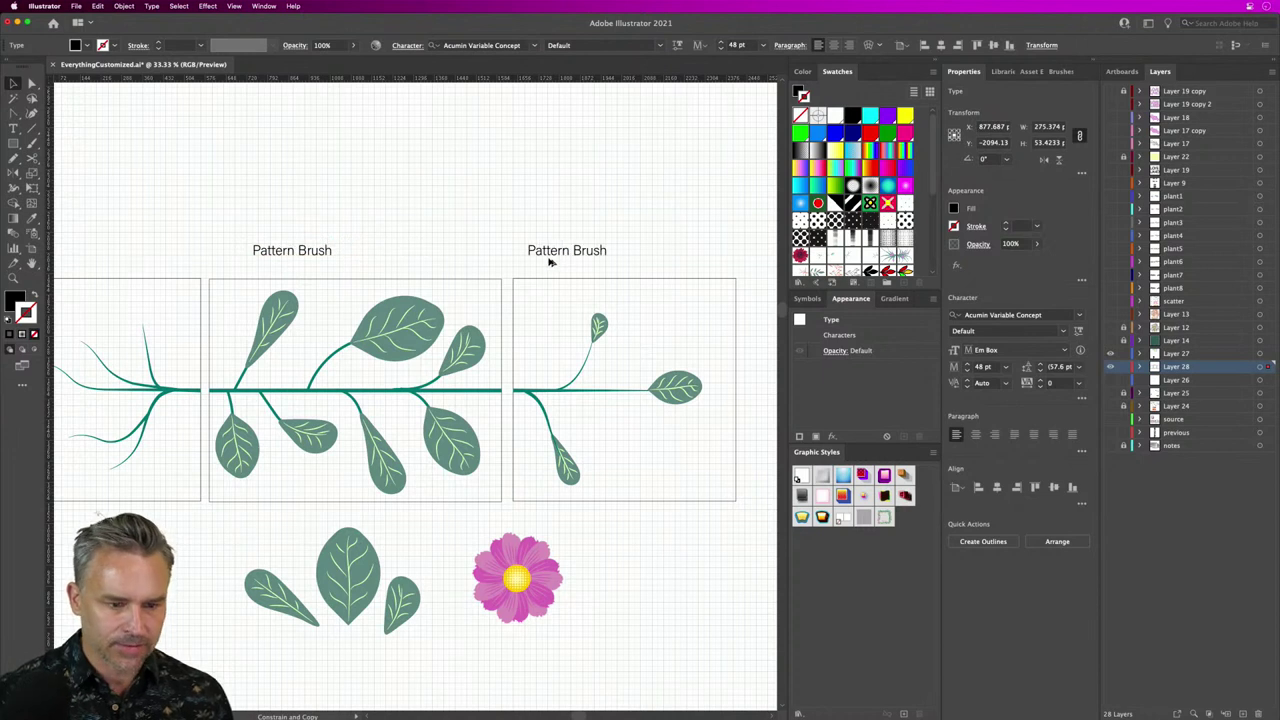
pyautogui.doubleClick(547, 259)
pyautogui.doubleClick(547, 250)
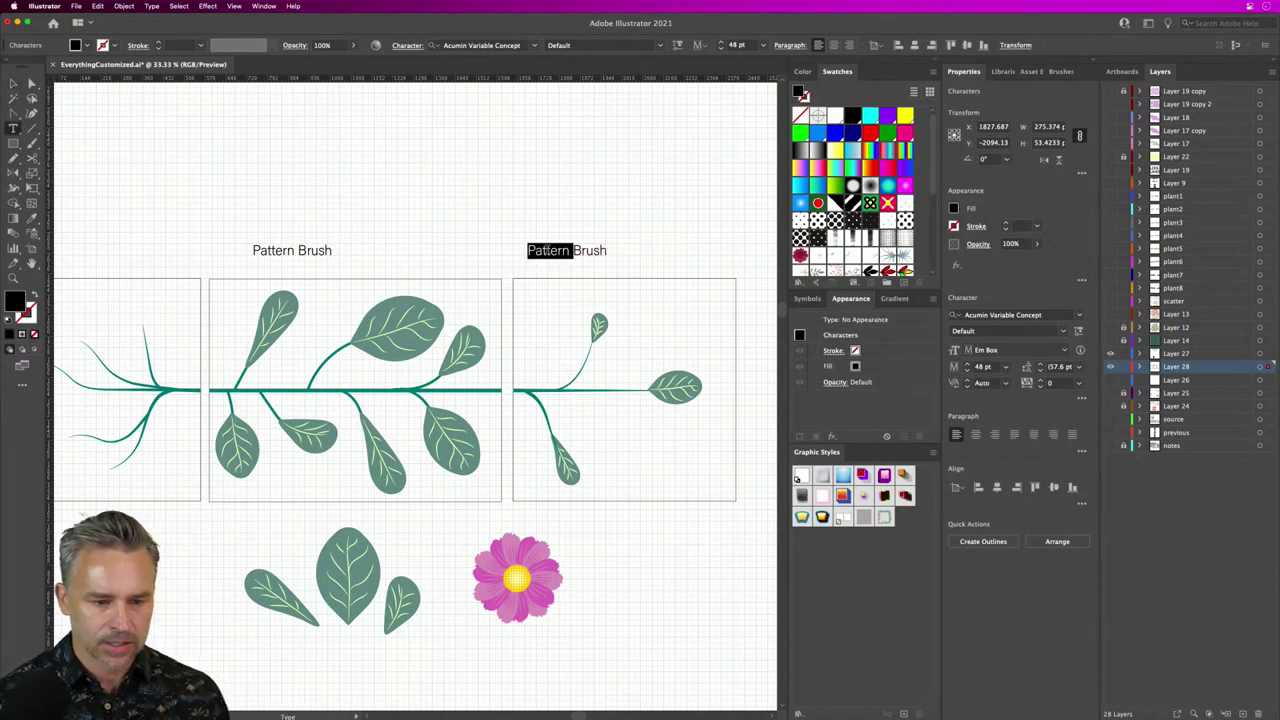
pyautogui.press('super+a')
pyautogui.write('Swa')
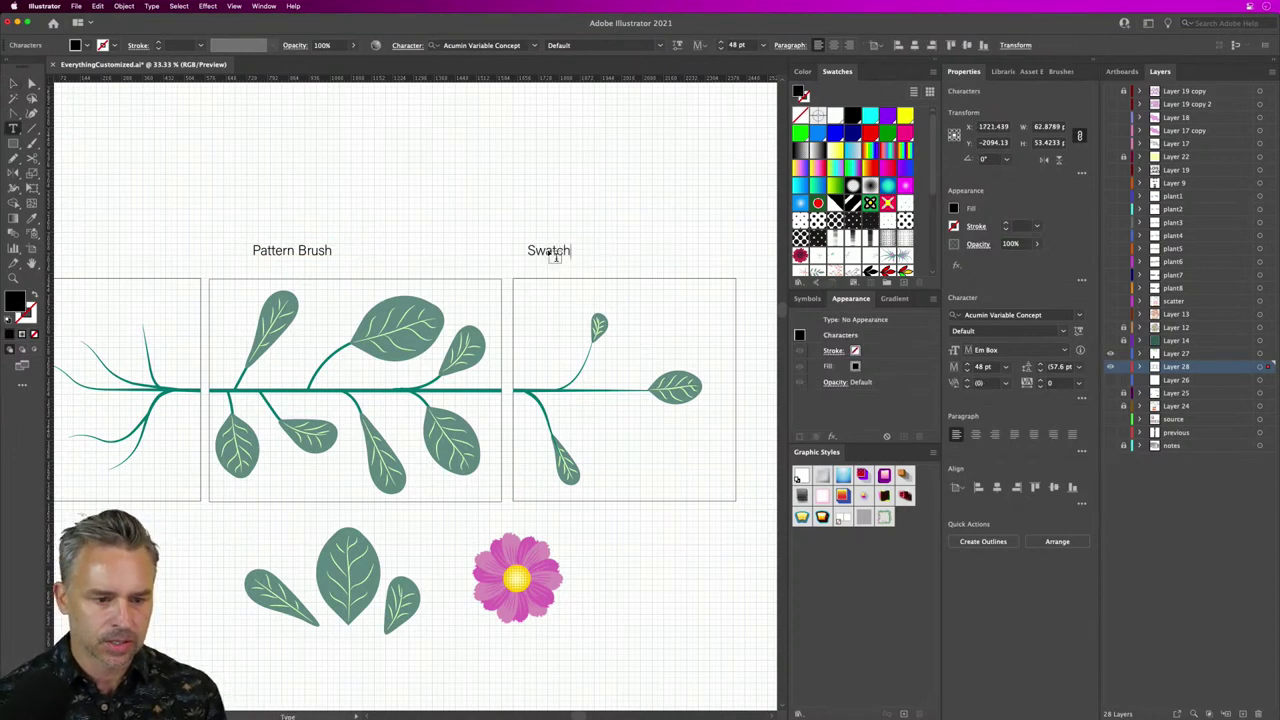
pyautogui.write('tch')
pyautogui.click(13, 83)
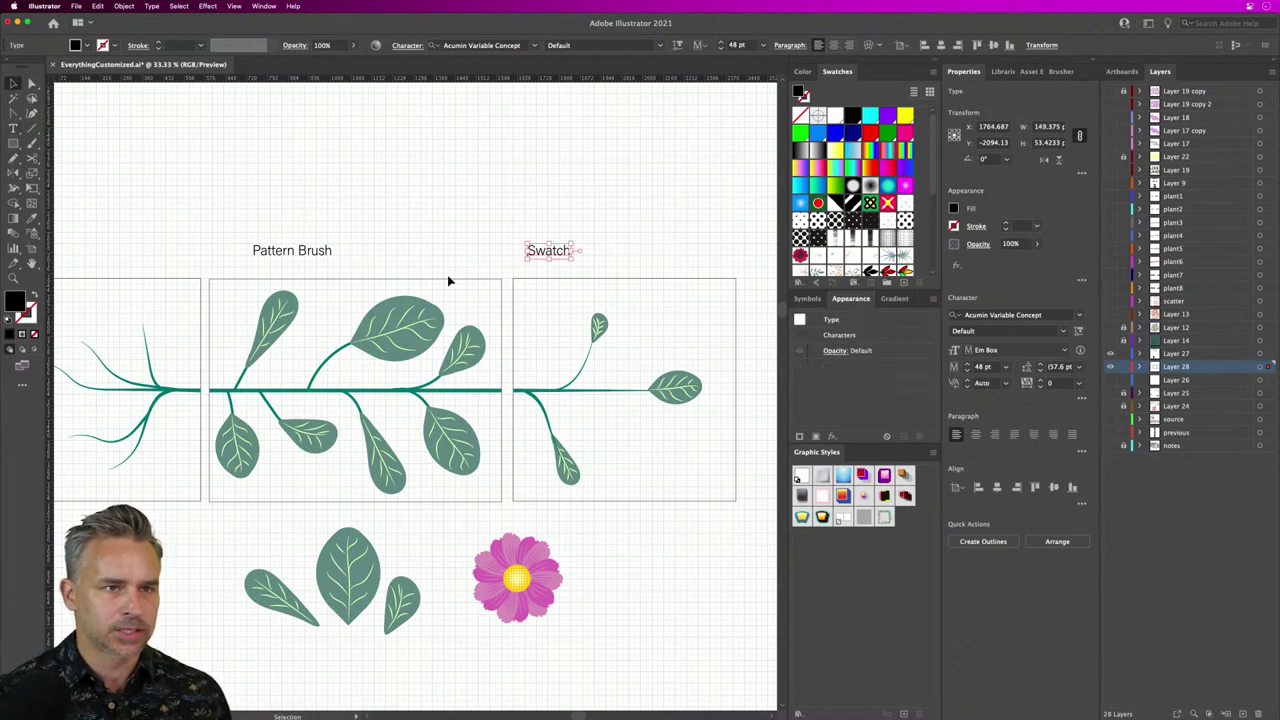
pyautogui.moveTo(556, 253); pyautogui.dragTo(123, 256)
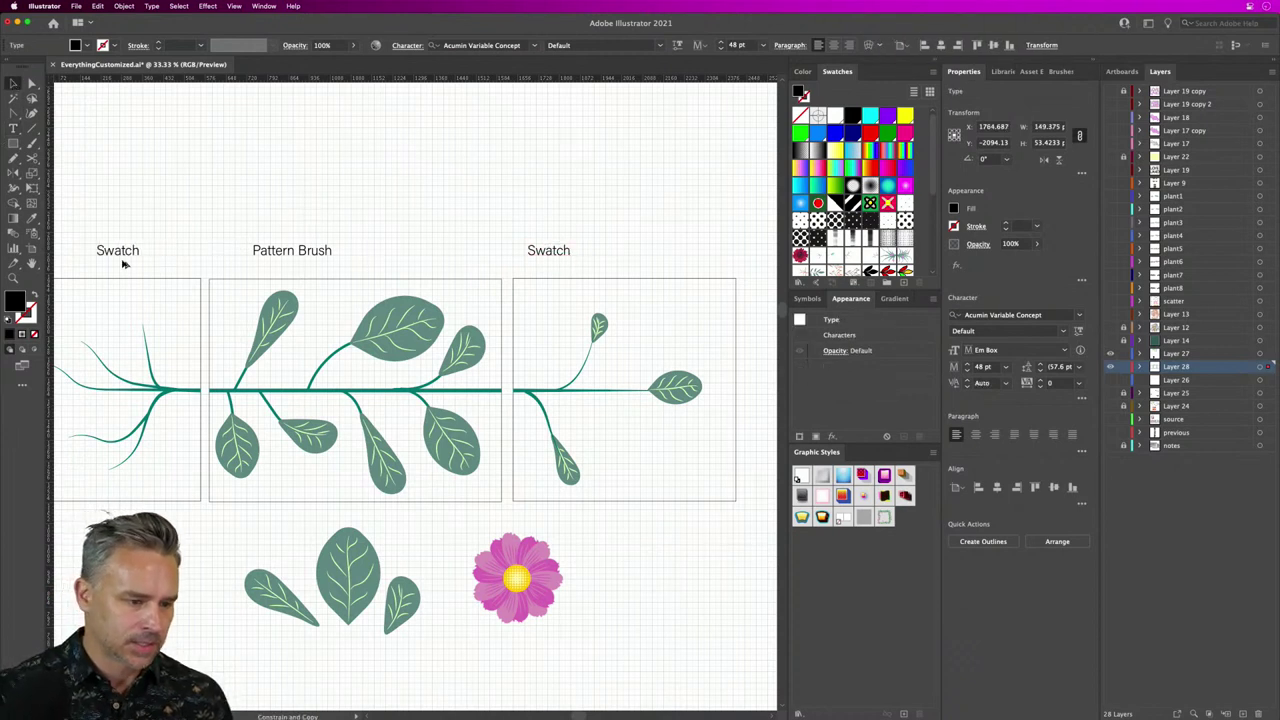
# Step: Scale all three labels together to about 63.4 pt and move both "Swatch" labels closer to "Pattern Brush"
pyautogui.keyDown('shift'); pyautogui.click(302, 255); pyautogui.keyUp('shift')
pyautogui.keyDown('shift'); pyautogui.click(560, 252); pyautogui.keyUp('shift')
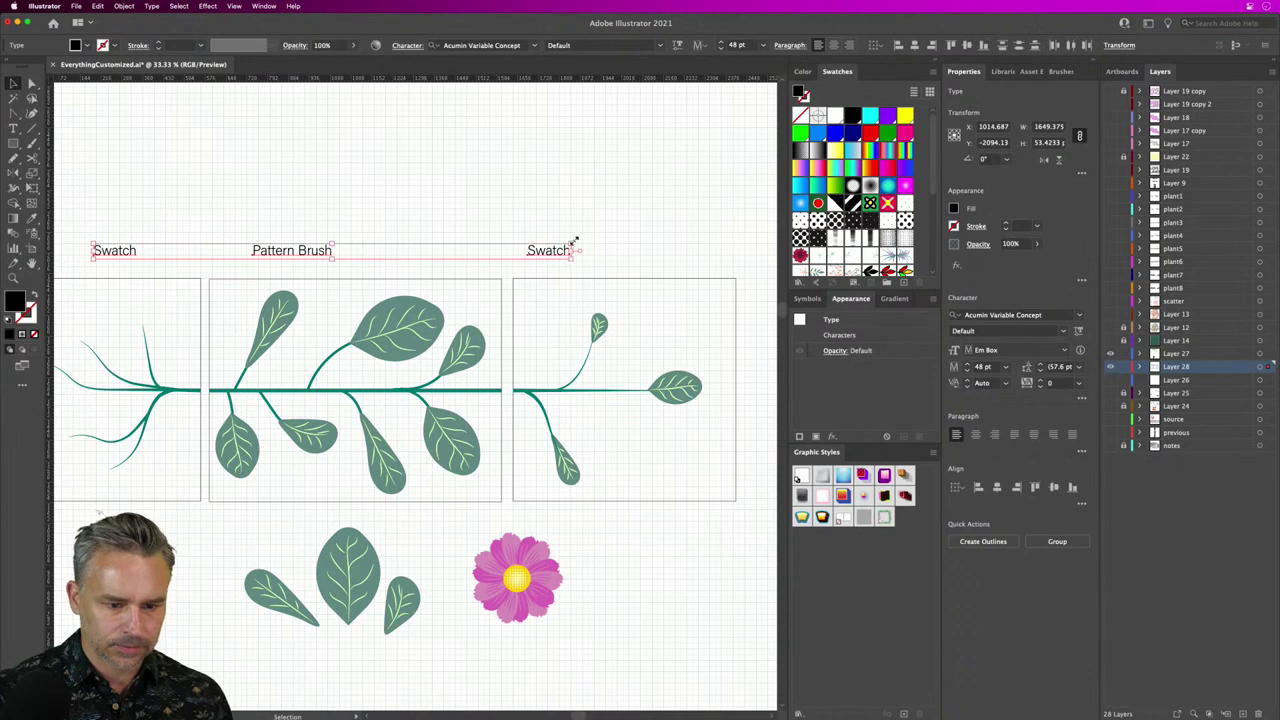
pyautogui.moveTo(578, 241); pyautogui.dragTo(724, 192)
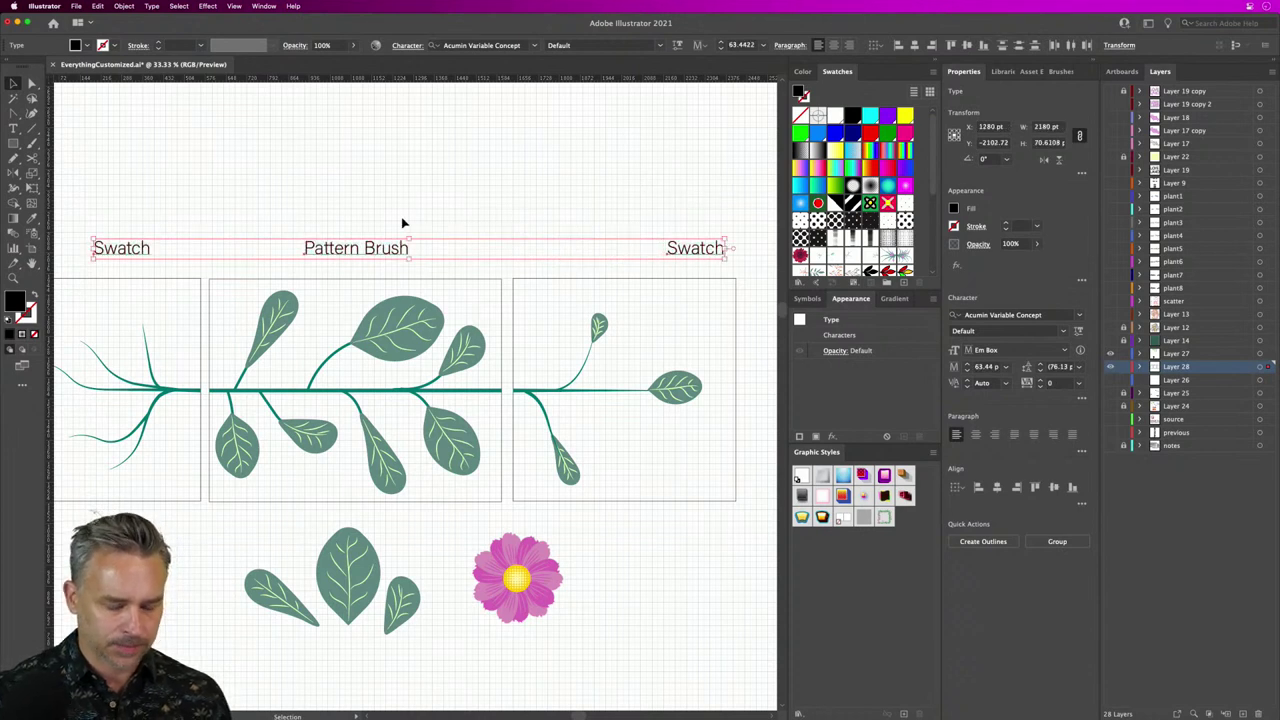
pyautogui.click(403, 223)
pyautogui.moveTo(663, 251)
pyautogui.mouseDown()
pyautogui.moveTo(480, 249)
pyautogui.moveTo(503, 250)
pyautogui.mouseUp()
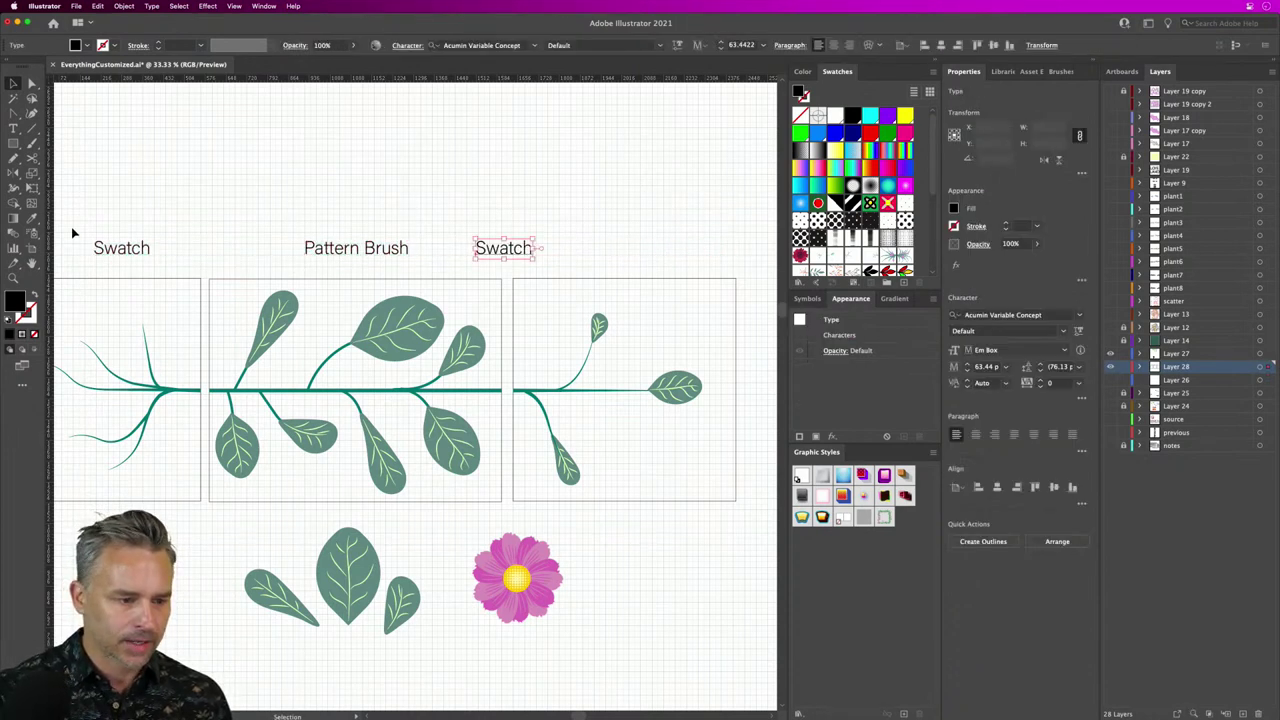
pyautogui.moveTo(121, 250); pyautogui.dragTo(243, 250)
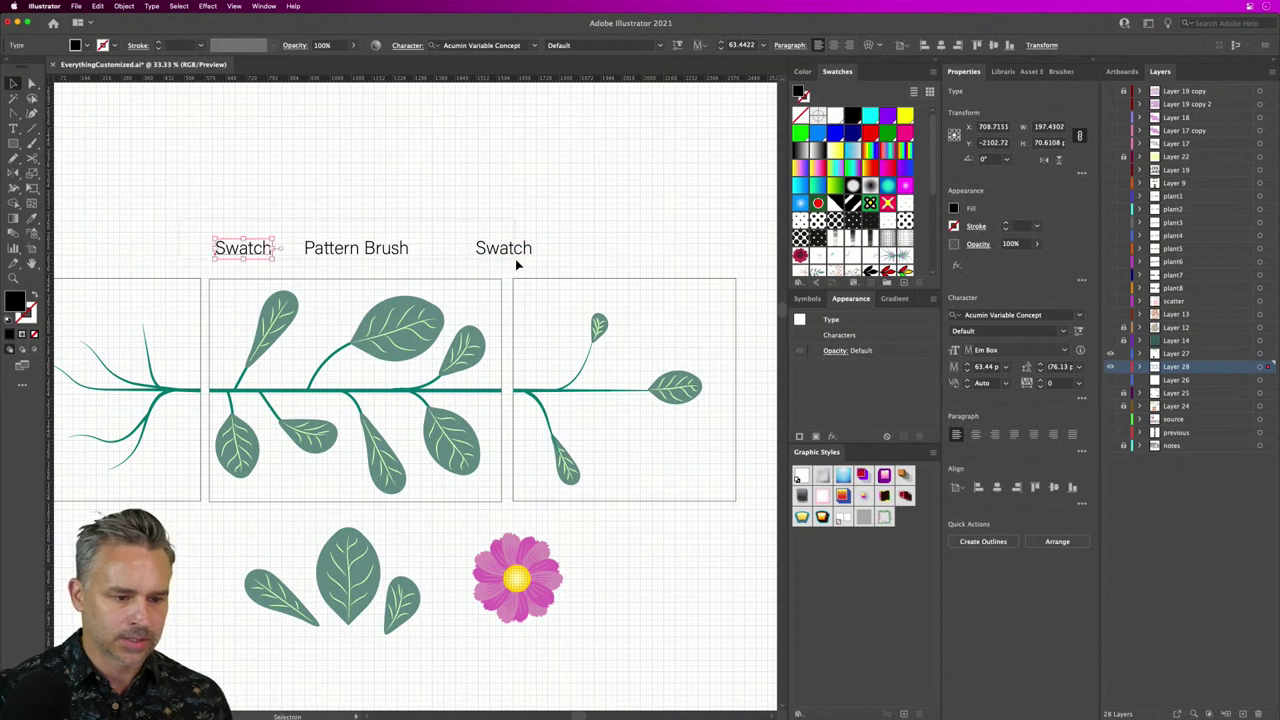
# Step: Enlarge the three labels to about 97.7 pt, shift them together so "Pattern Brush" sits over the middle tile, and deselect them
pyautogui.press('super+a')
pyautogui.moveTo(535, 238); pyautogui.dragTo(705, 228)
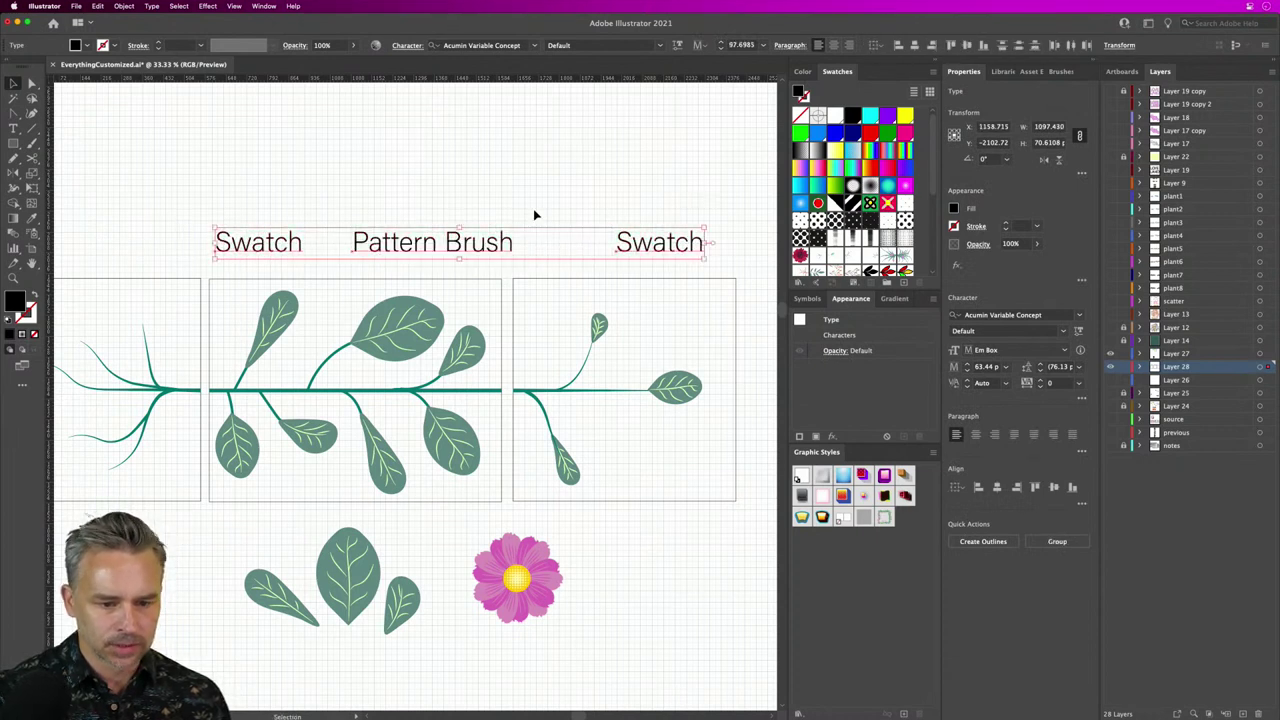
pyautogui.moveTo(442, 245); pyautogui.dragTo(393, 249)
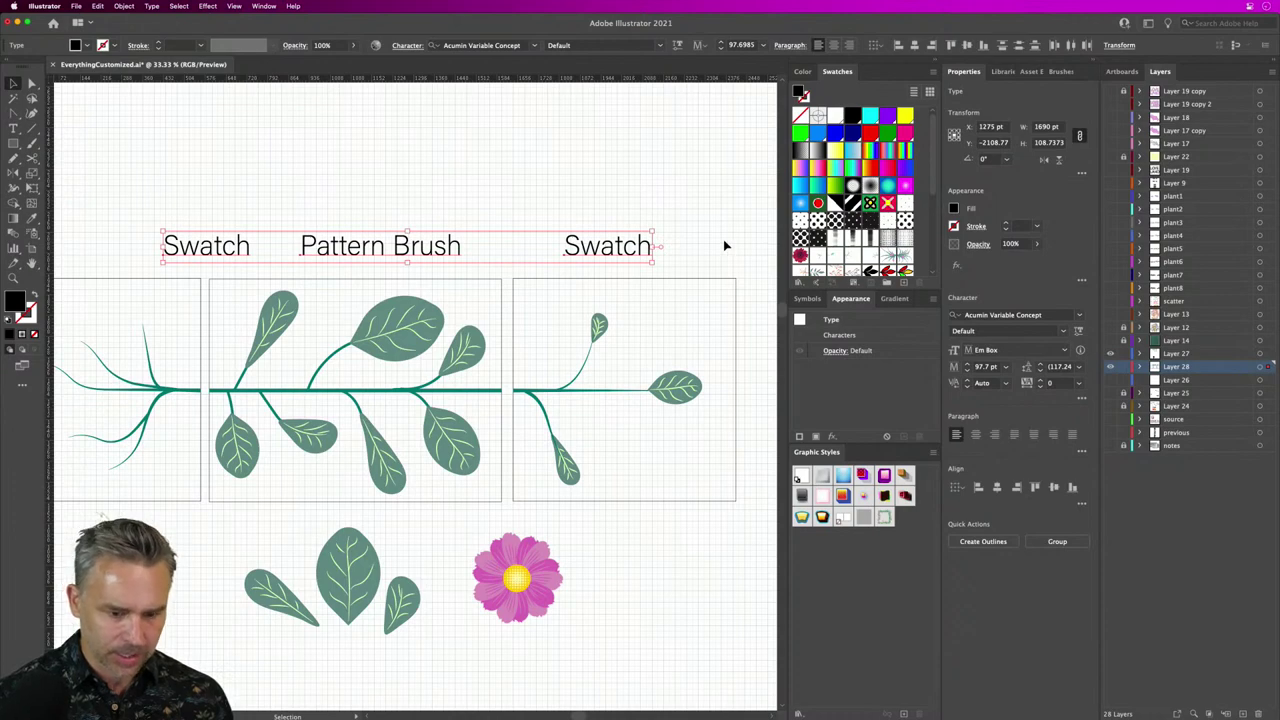
pyautogui.click(725, 242)
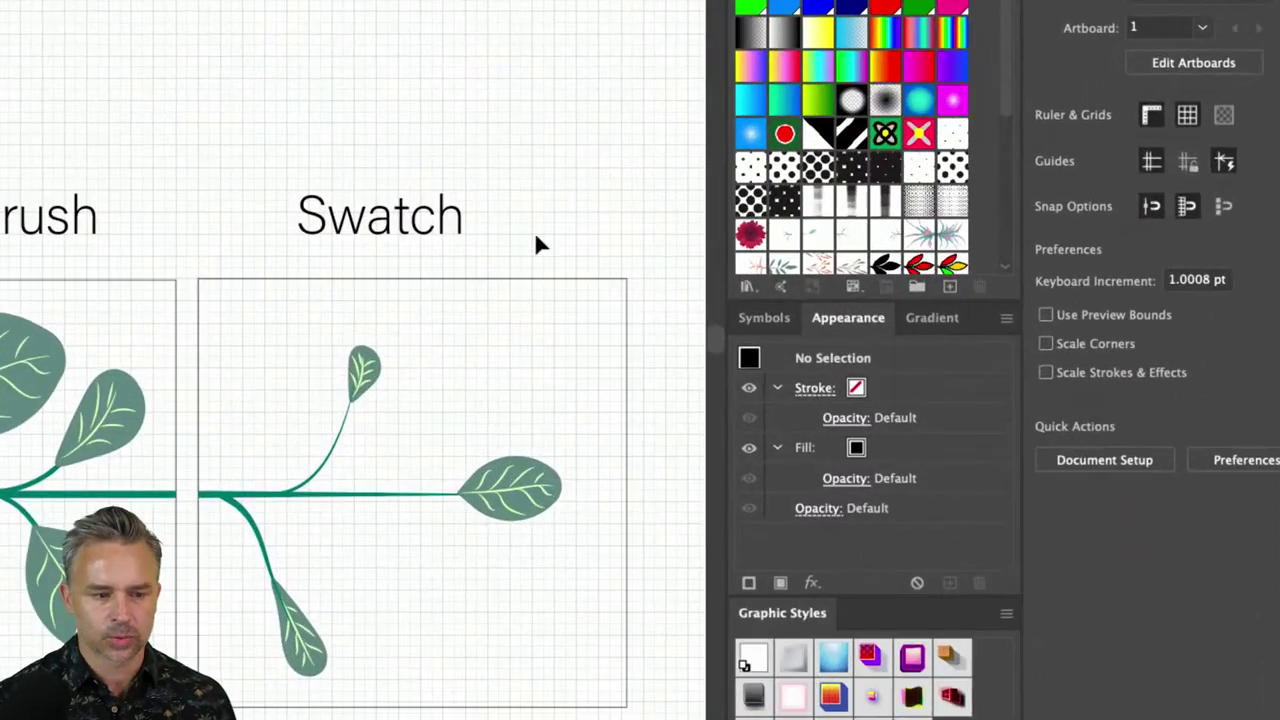
# Step: Give the swatch collection more room and remove the stroke from the three tile bounding rectangles
pyautogui.doubleClick(983, 322)
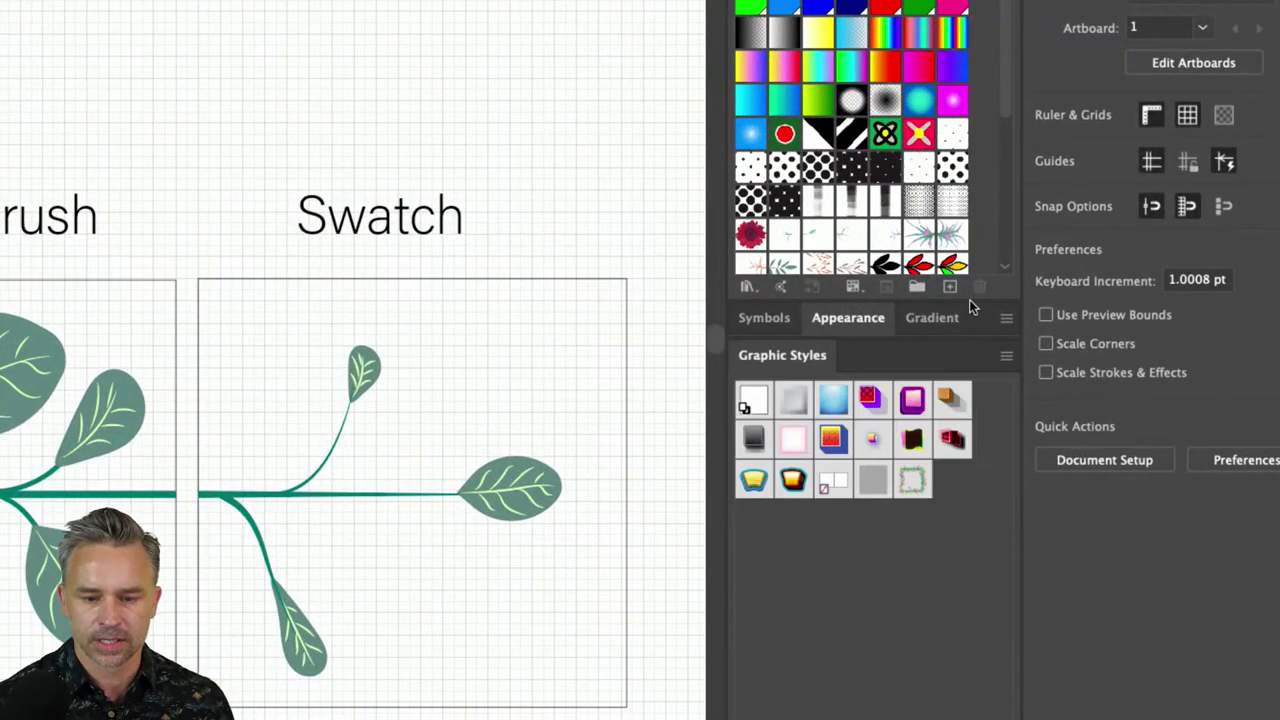
pyautogui.moveTo(970, 306); pyautogui.dragTo(966, 570)
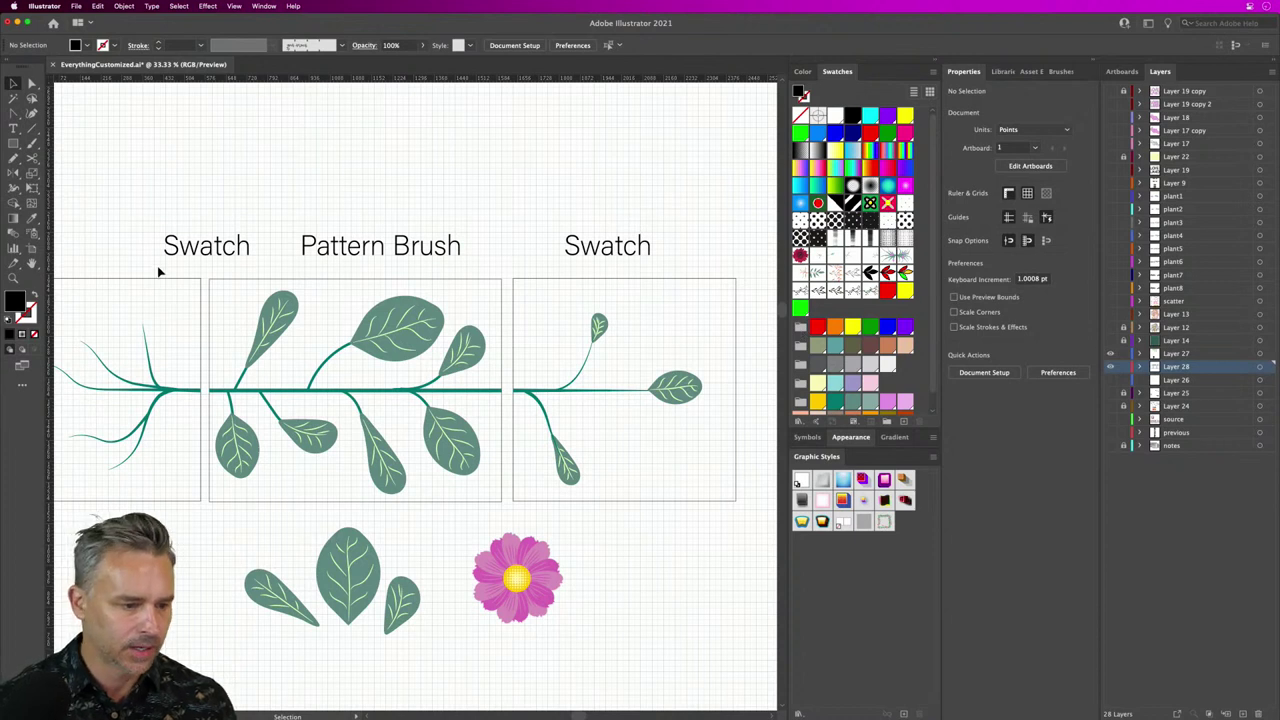
pyautogui.moveTo(537, 280); pyautogui.dragTo(206, 286)
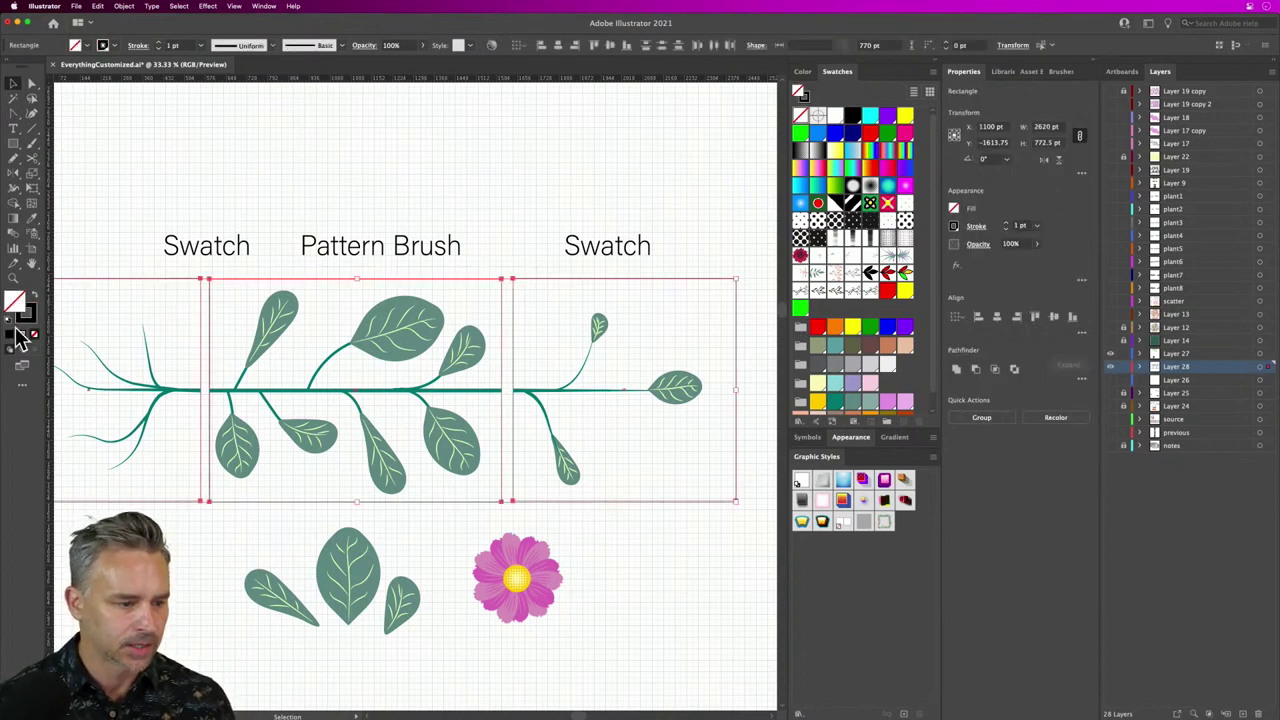
pyautogui.click(28, 318)
pyautogui.click(35, 337)
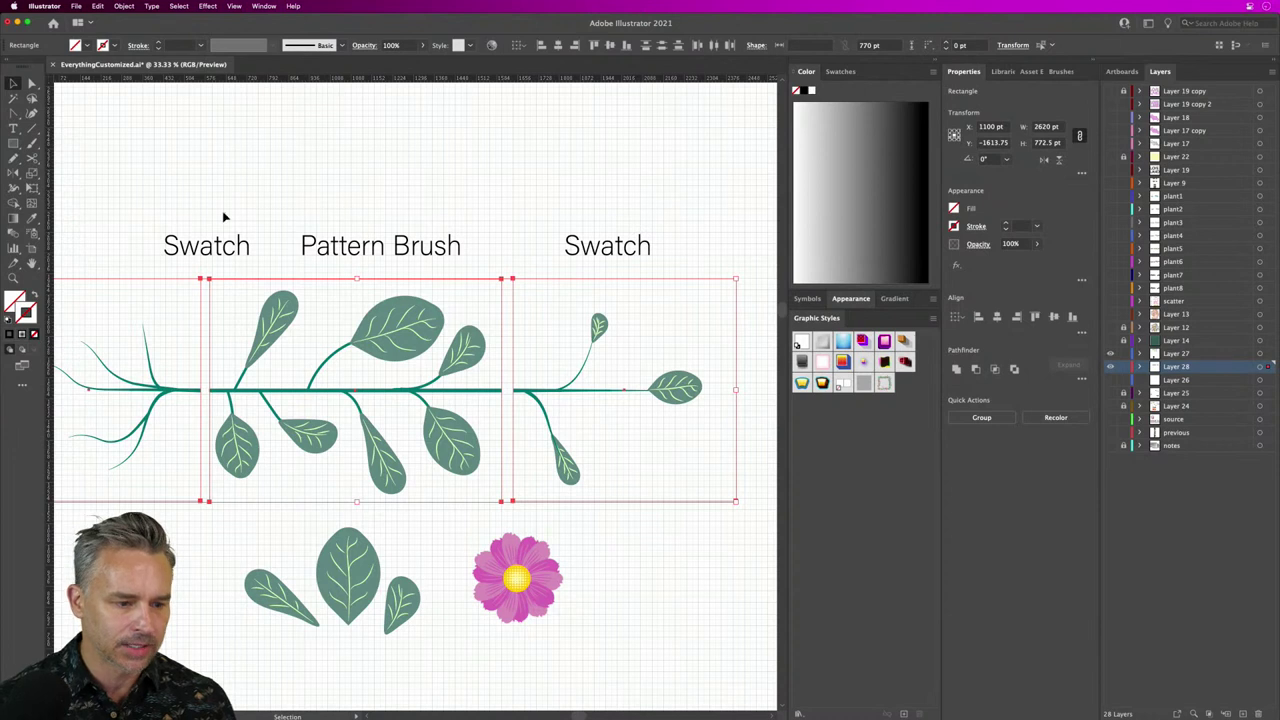
pyautogui.click(250, 253)
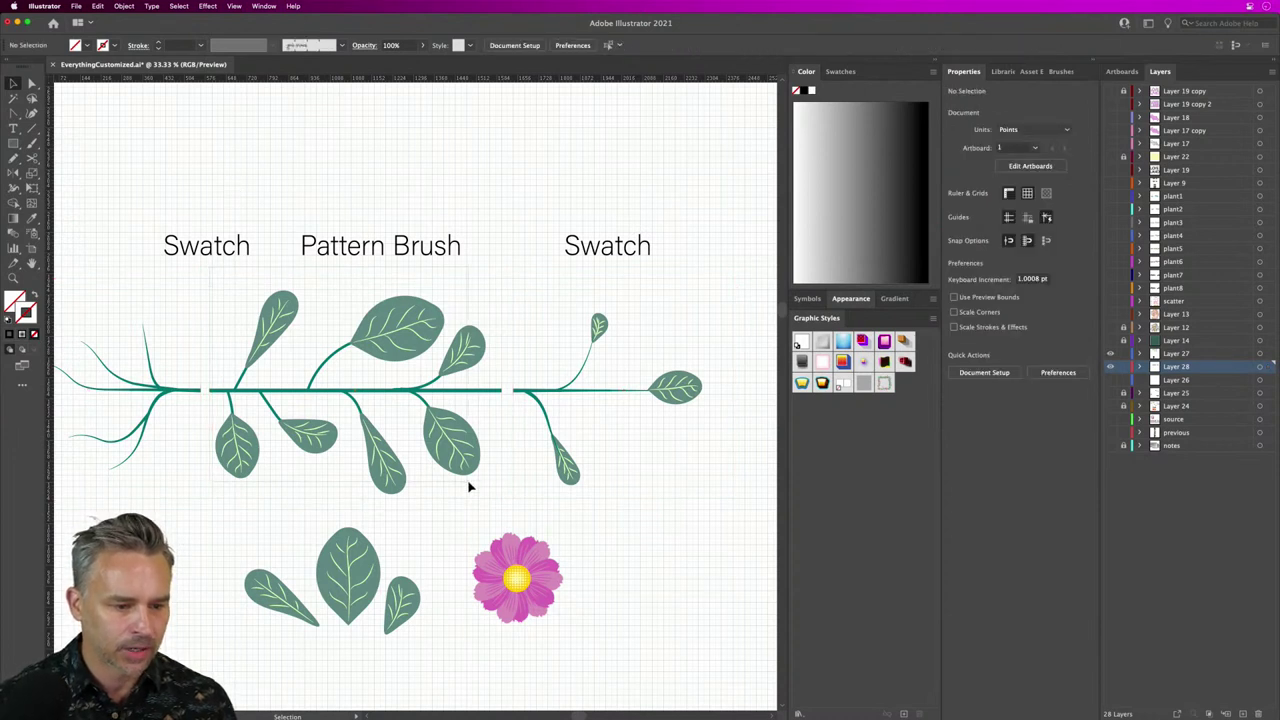
# Step: Start a new Pattern Brush from the middle tile's leafy stem artwork together with its invisible bounding rectangle
pyautogui.moveTo(505, 503); pyautogui.dragTo(212, 282)
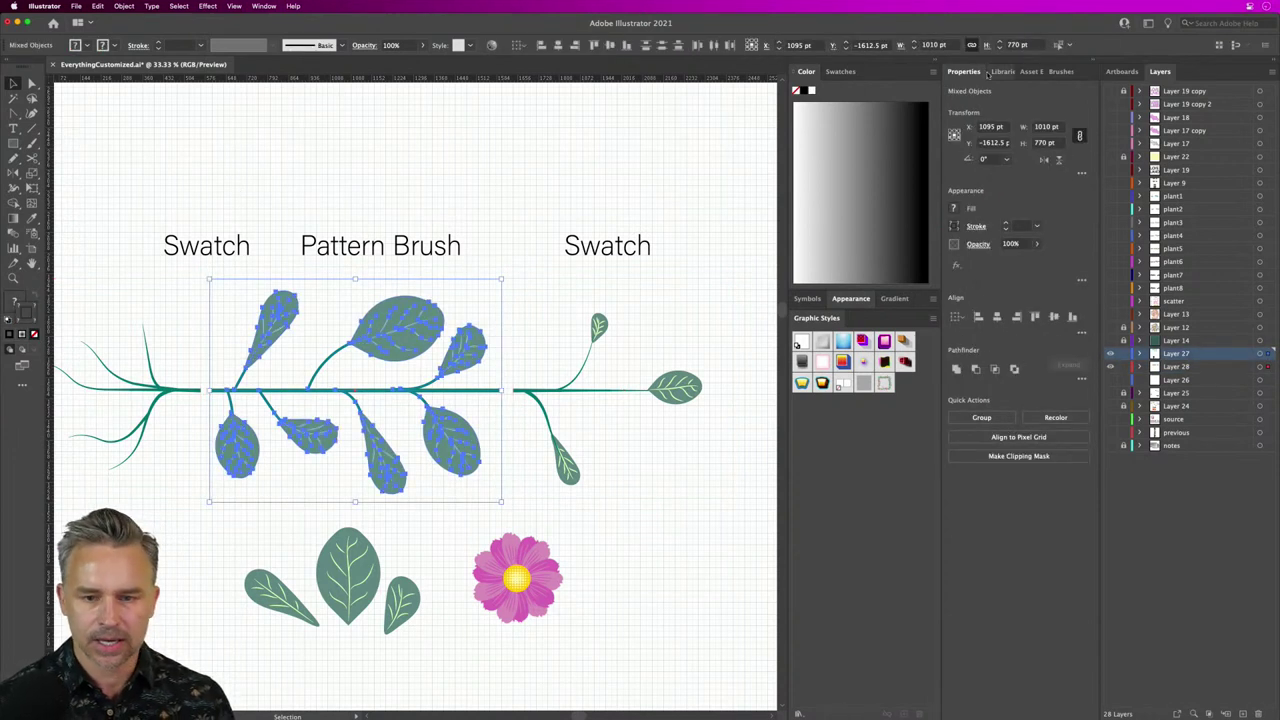
pyautogui.click(1061, 71)
pyautogui.scroll(5, 992, 276)
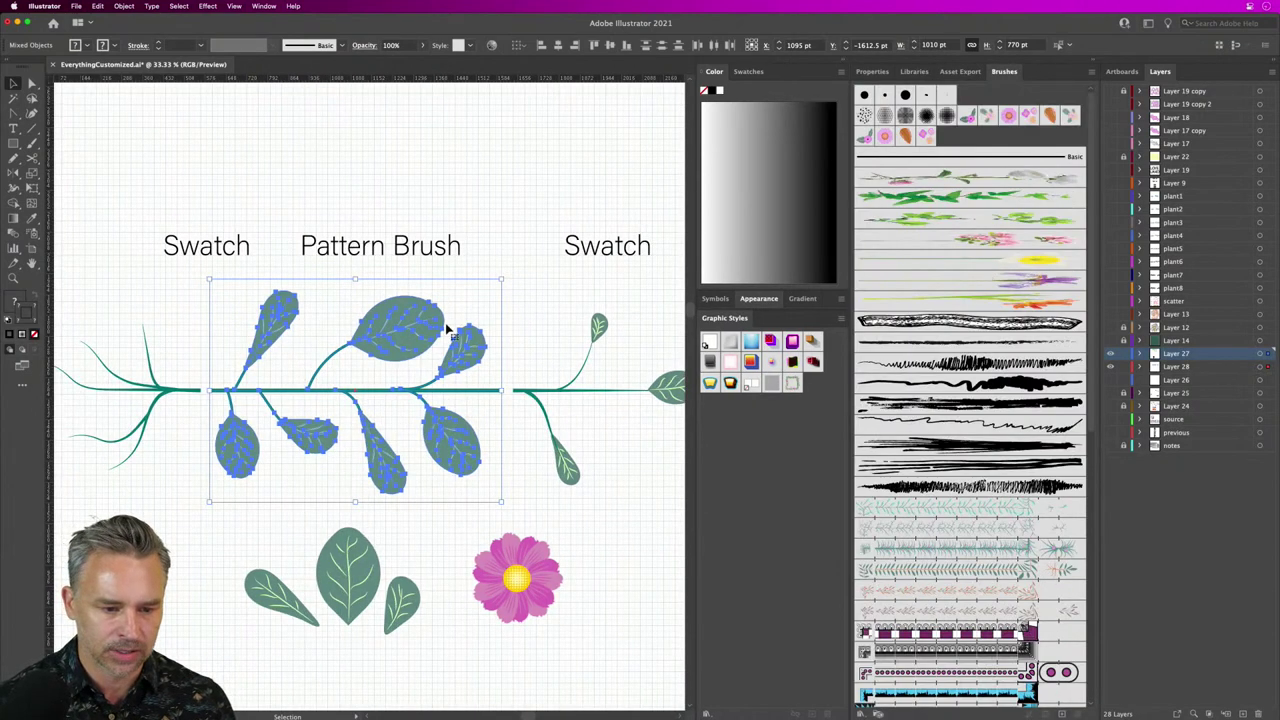
pyautogui.moveTo(447, 330)
pyautogui.mouseDown()
pyautogui.moveTo(449, 343)
pyautogui.moveTo(938, 484)
pyautogui.moveTo(936, 505)
pyautogui.moveTo(922, 175)
pyautogui.moveTo(916, 520)
pyautogui.moveTo(934, 505)
pyautogui.mouseUp()
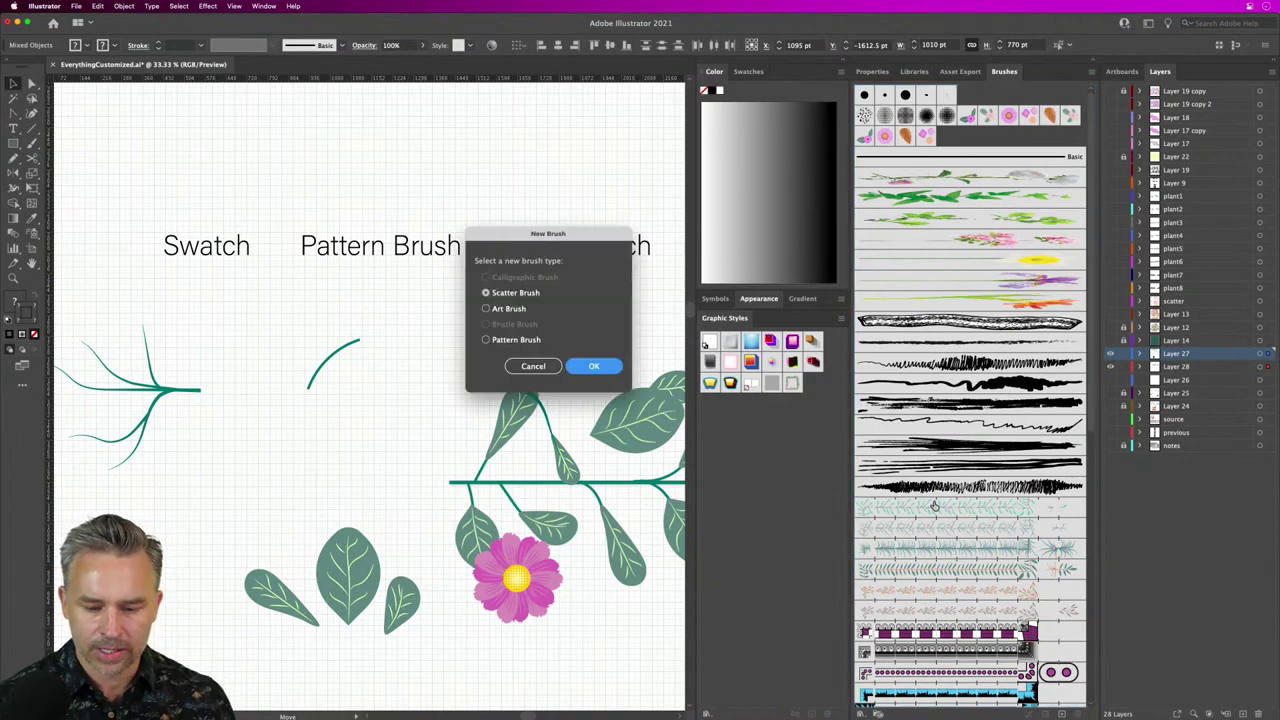
pyautogui.click(510, 340)
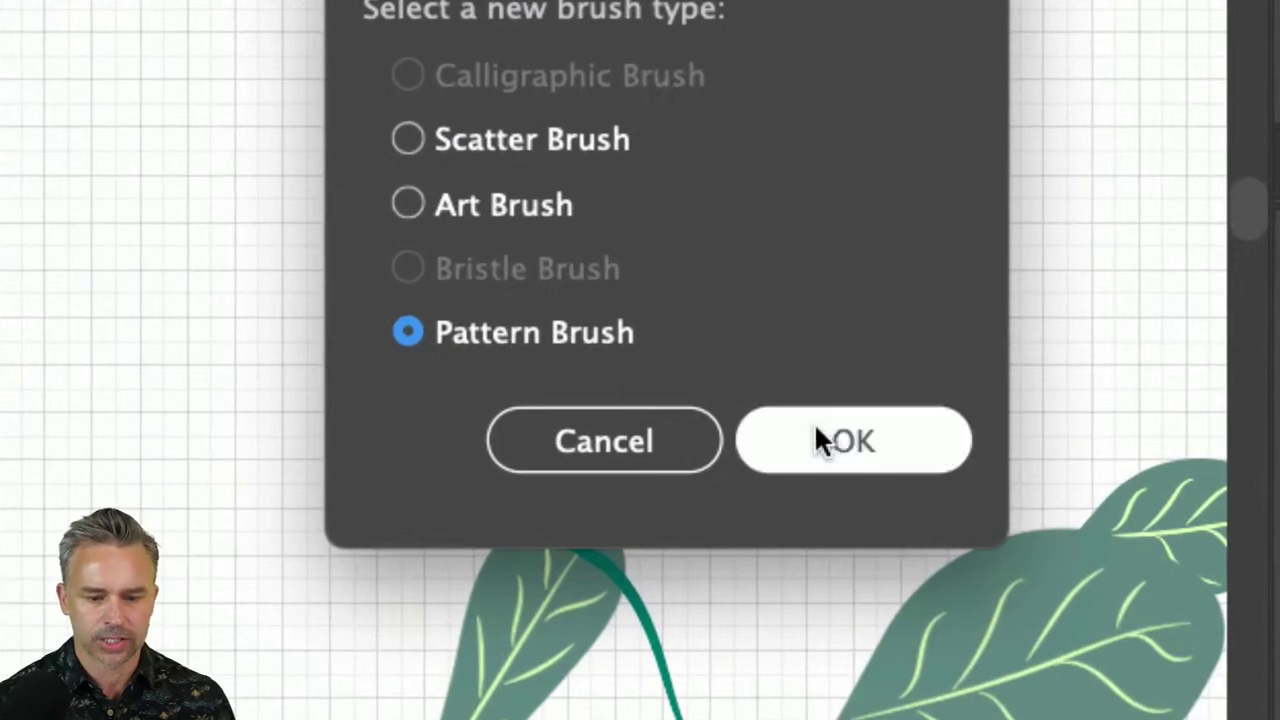
pyautogui.click(587, 366)
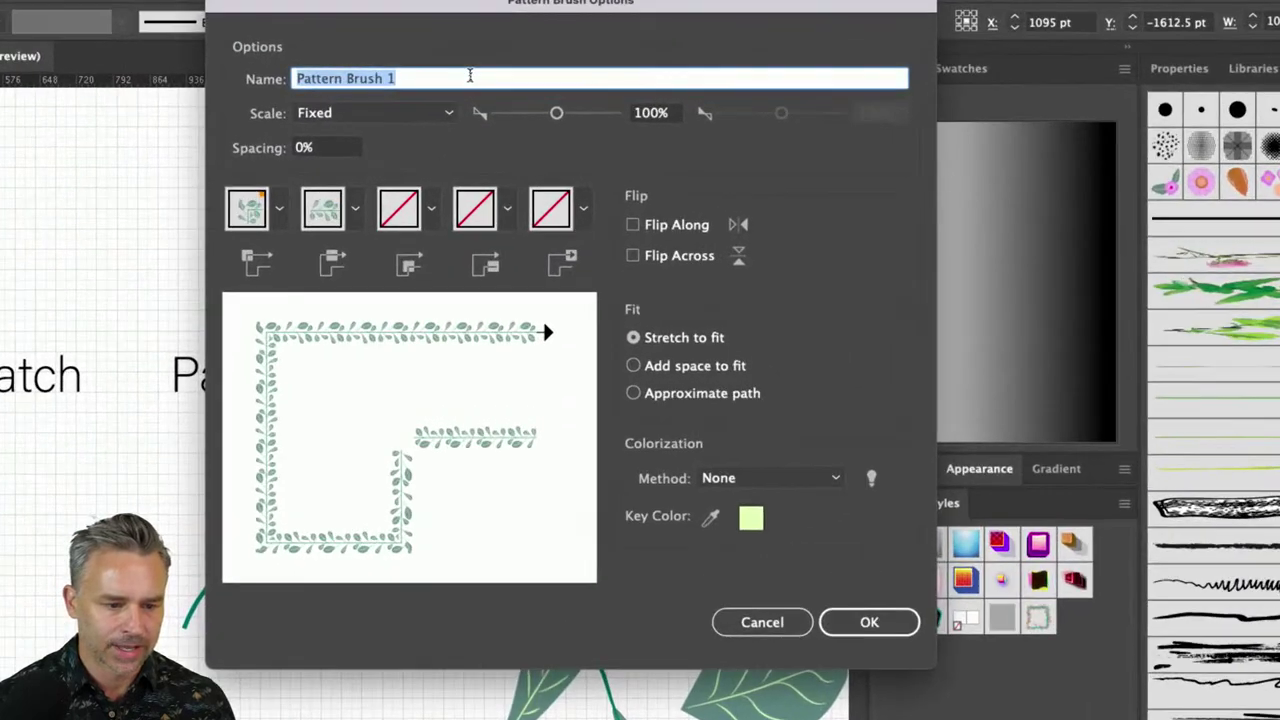
# Step: Name the pattern brush plant9, assign an auto-generated inner corner tile, and create the brush
pyautogui.write('plant9')
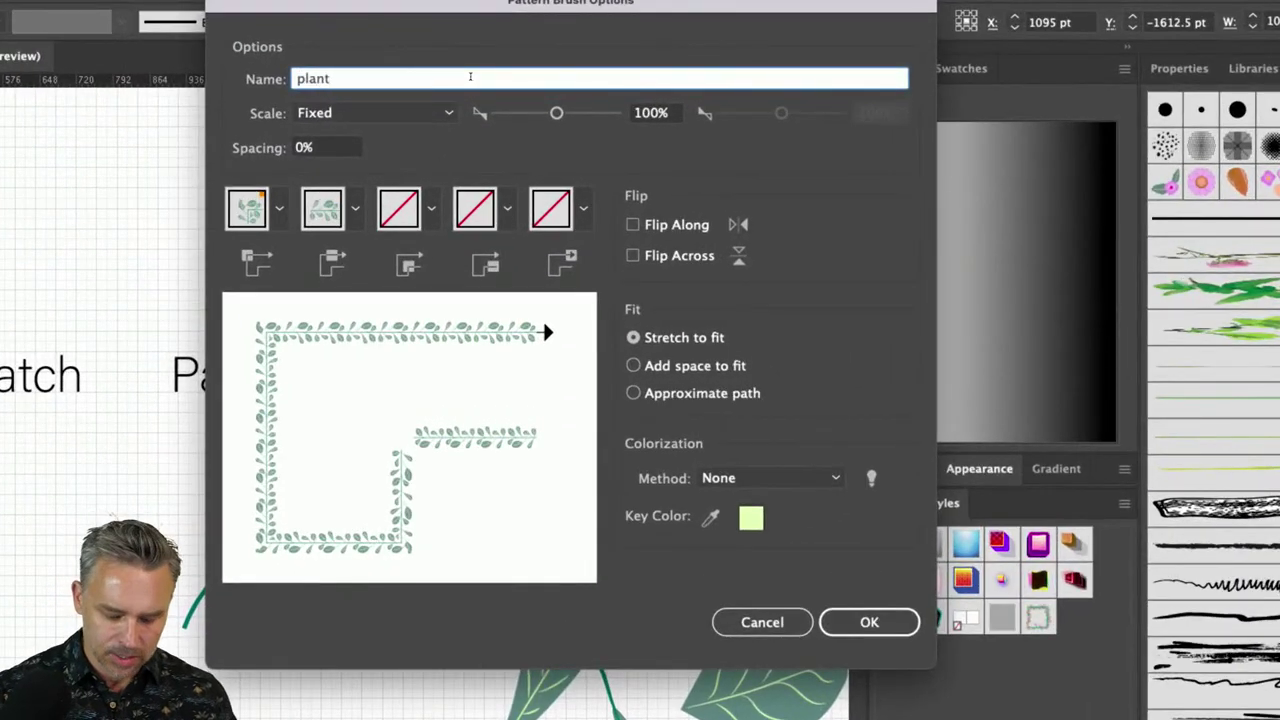
pyautogui.click(432, 210)
pyautogui.click(260, 385)
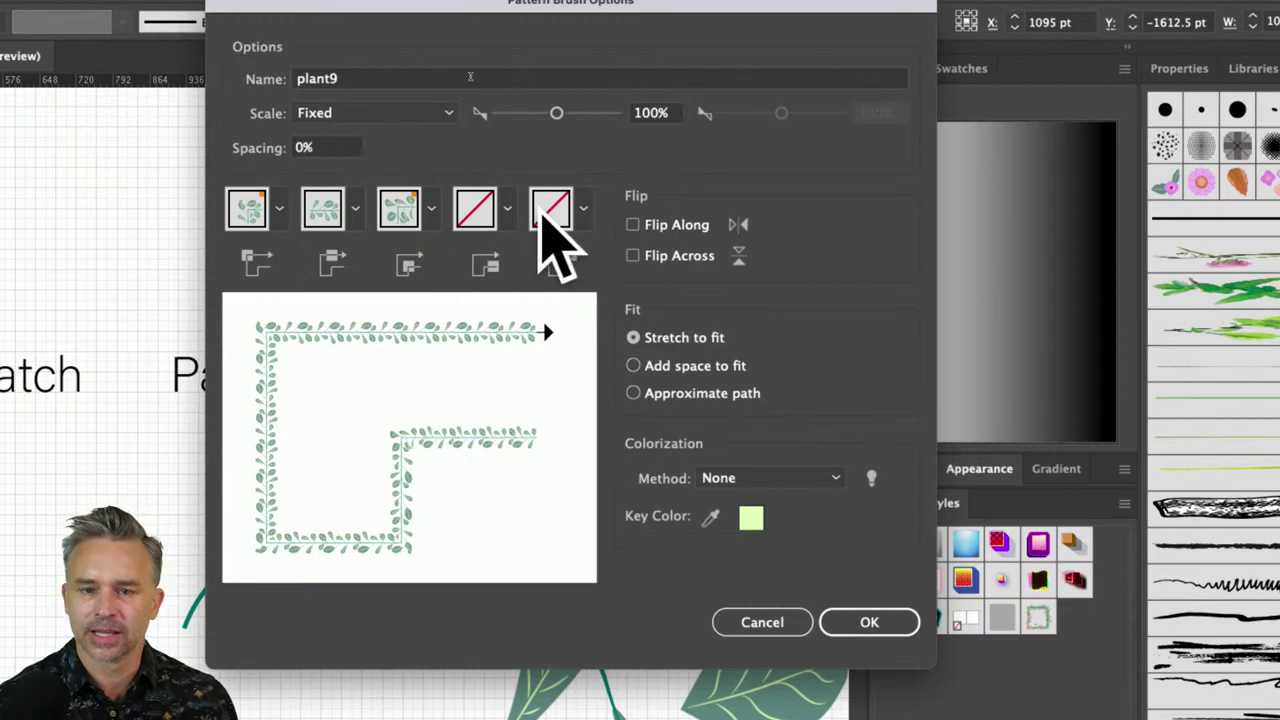
pyautogui.click(857, 622)
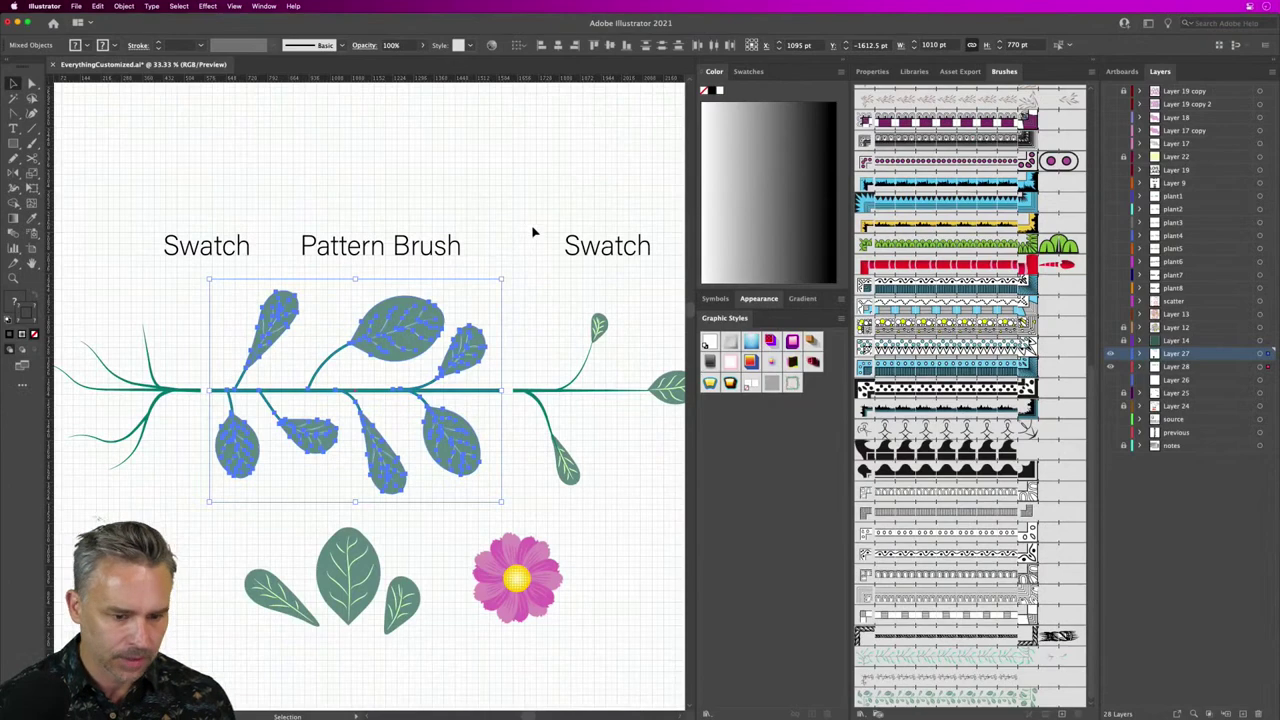
# Step: Select the leafy end tile's artwork together with its invisible bounding rectangle, leaving its "Swatch" label out of the selection
pyautogui.click(516, 264)
pyautogui.moveTo(496, 182); pyautogui.dragTo(376, 194)
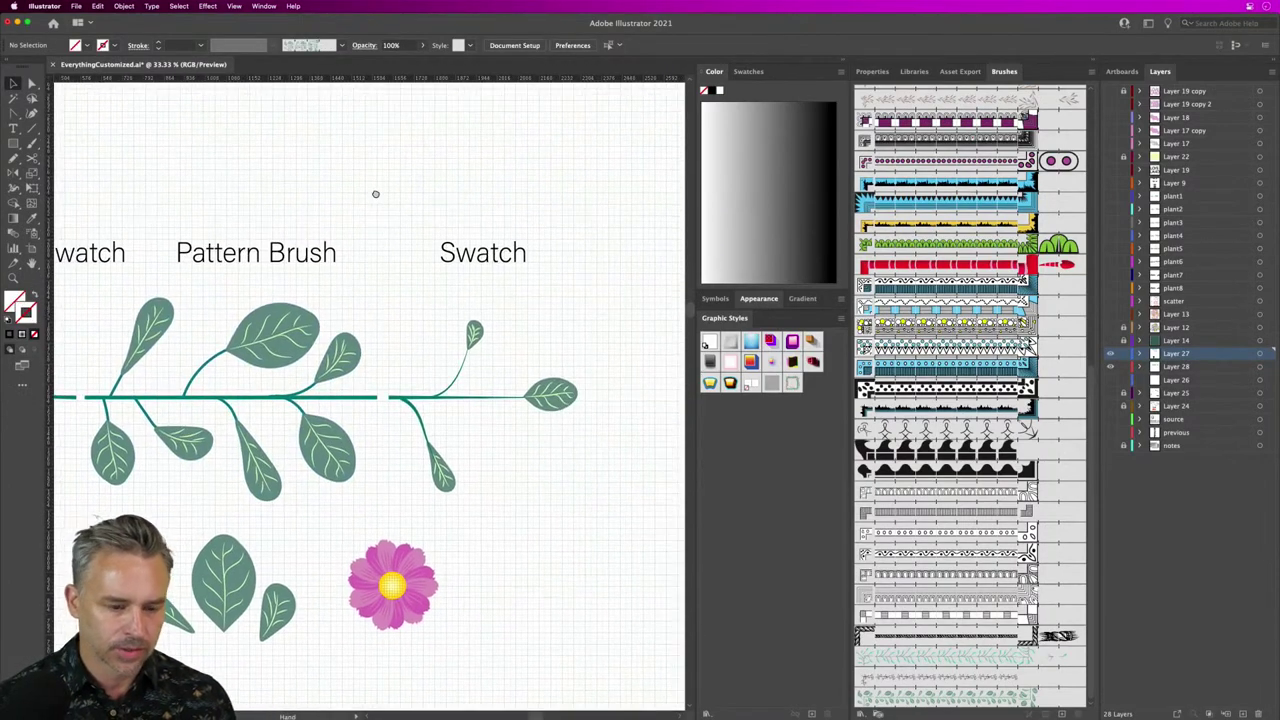
pyautogui.click(440, 468)
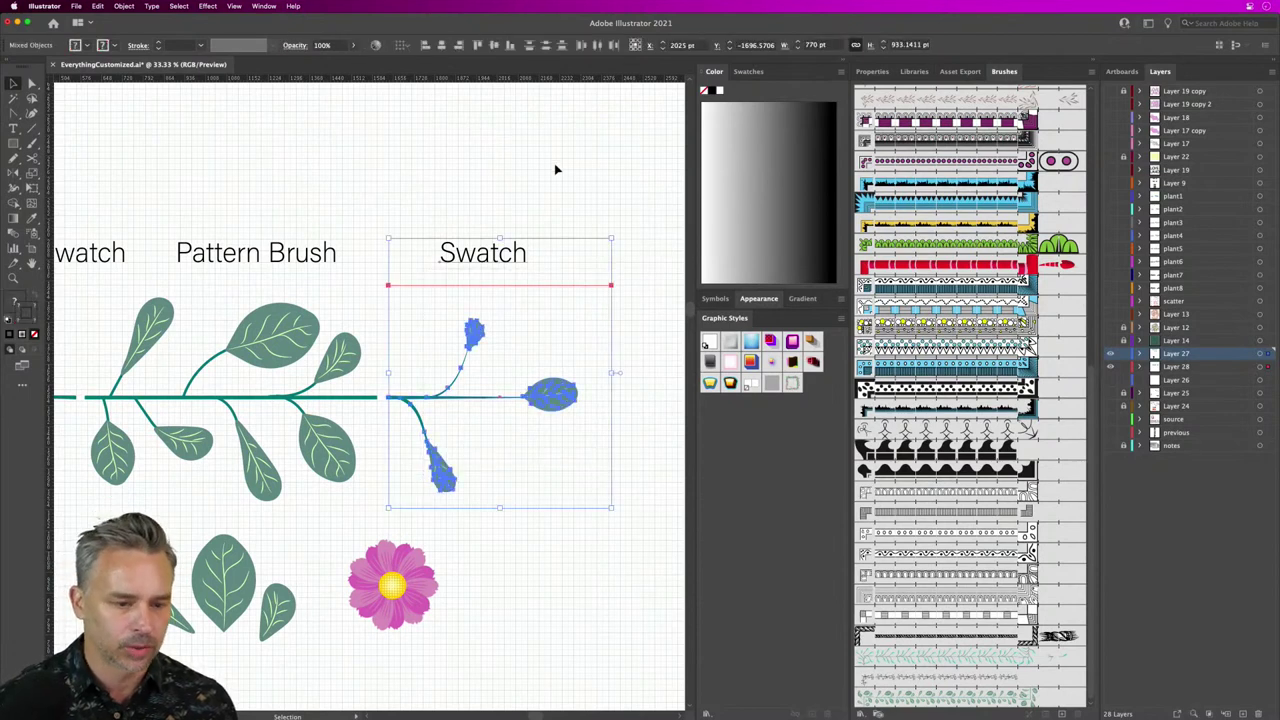
pyautogui.click(619, 367)
pyautogui.click(443, 470)
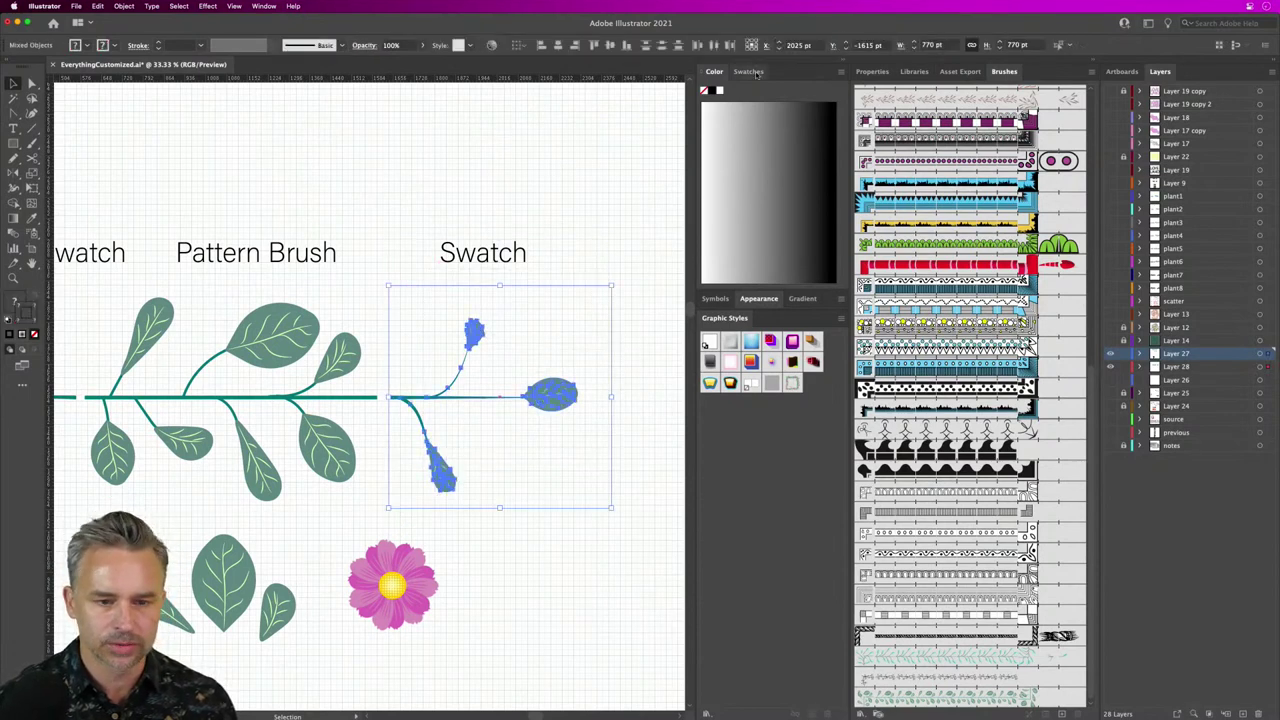
# Step: Show the swatches as a taller list and collapse the Brights, Renaissance 1, Grays, Pastels and Natural Group colour groups
pyautogui.click(745, 71)
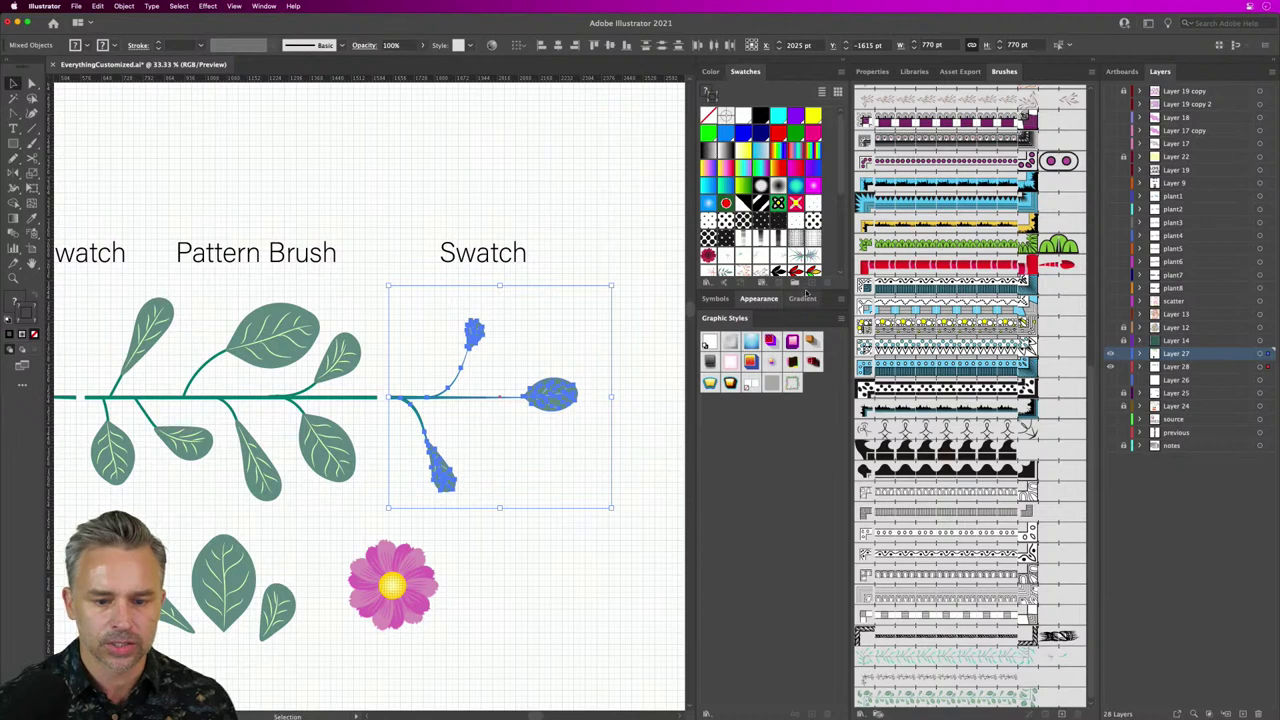
pyautogui.moveTo(806, 291); pyautogui.dragTo(802, 596)
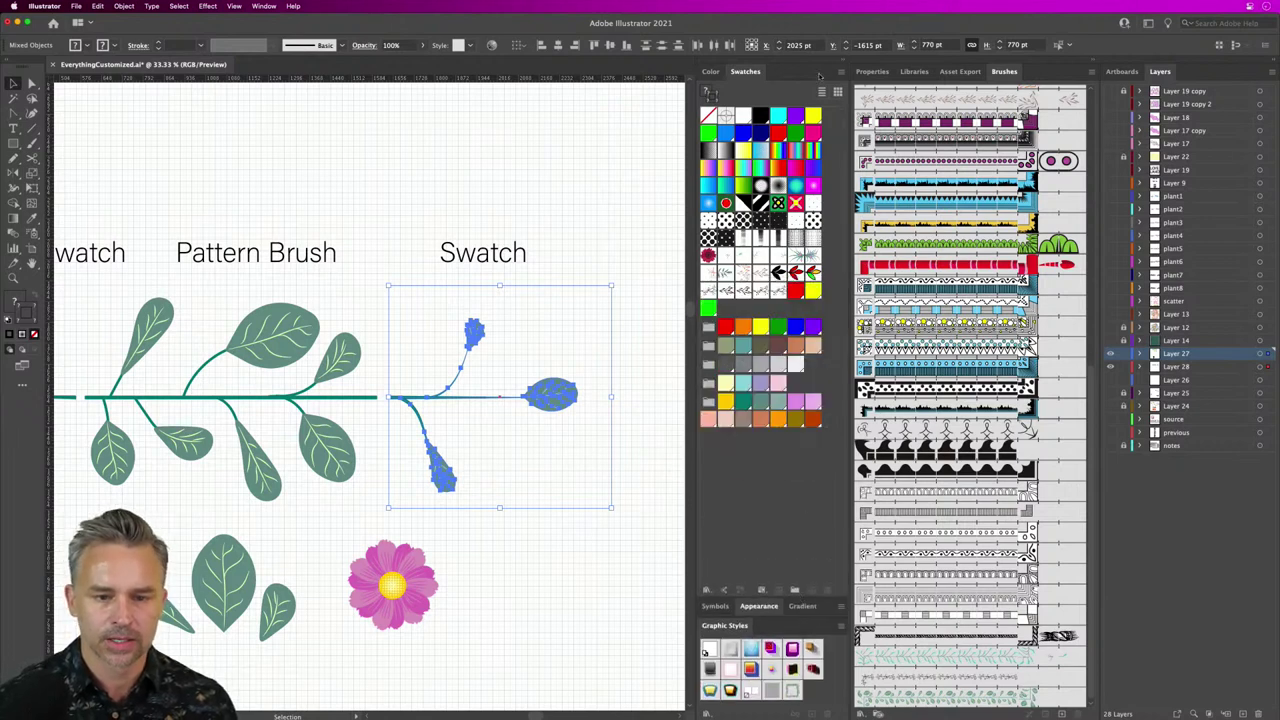
pyautogui.click(821, 92)
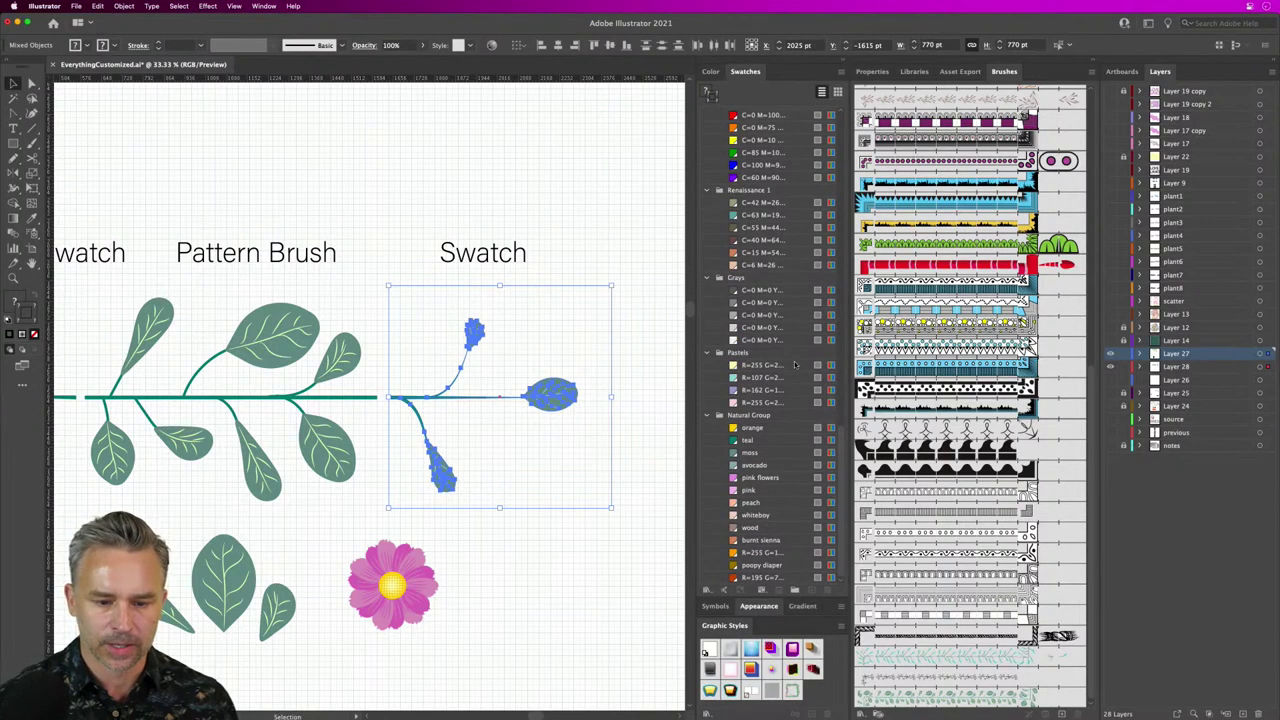
pyautogui.click(705, 190)
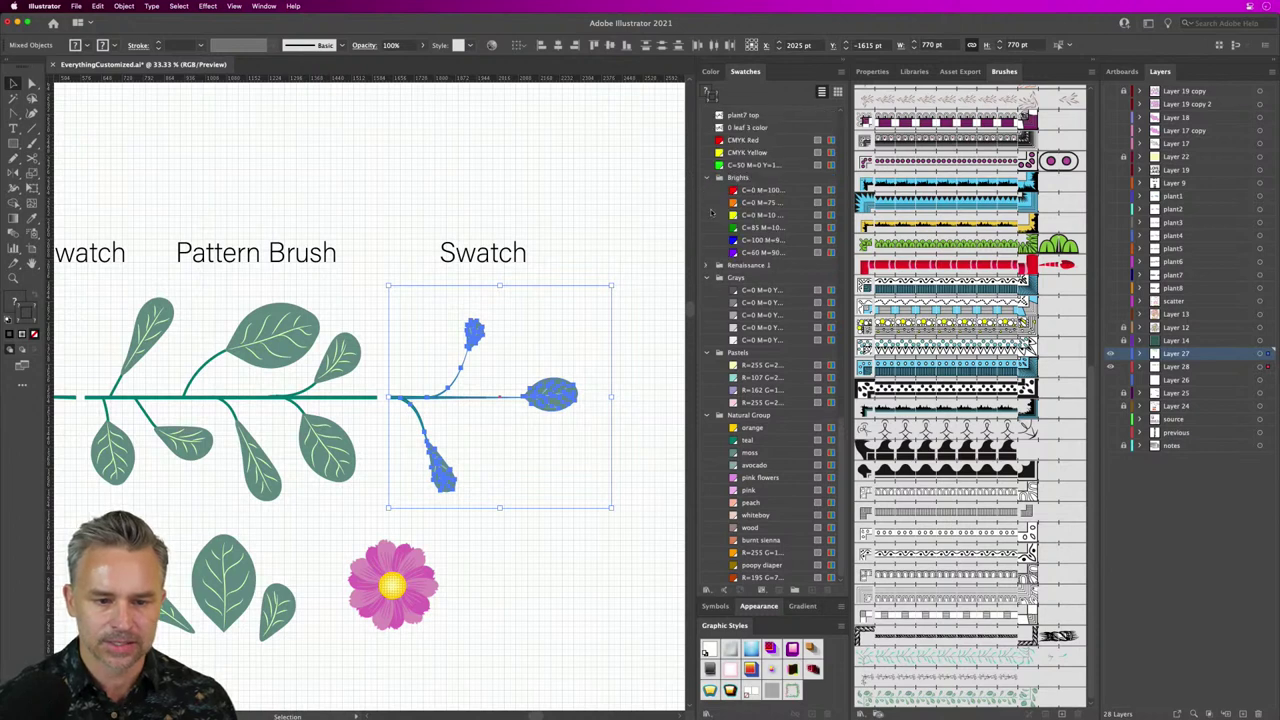
pyautogui.click(705, 178)
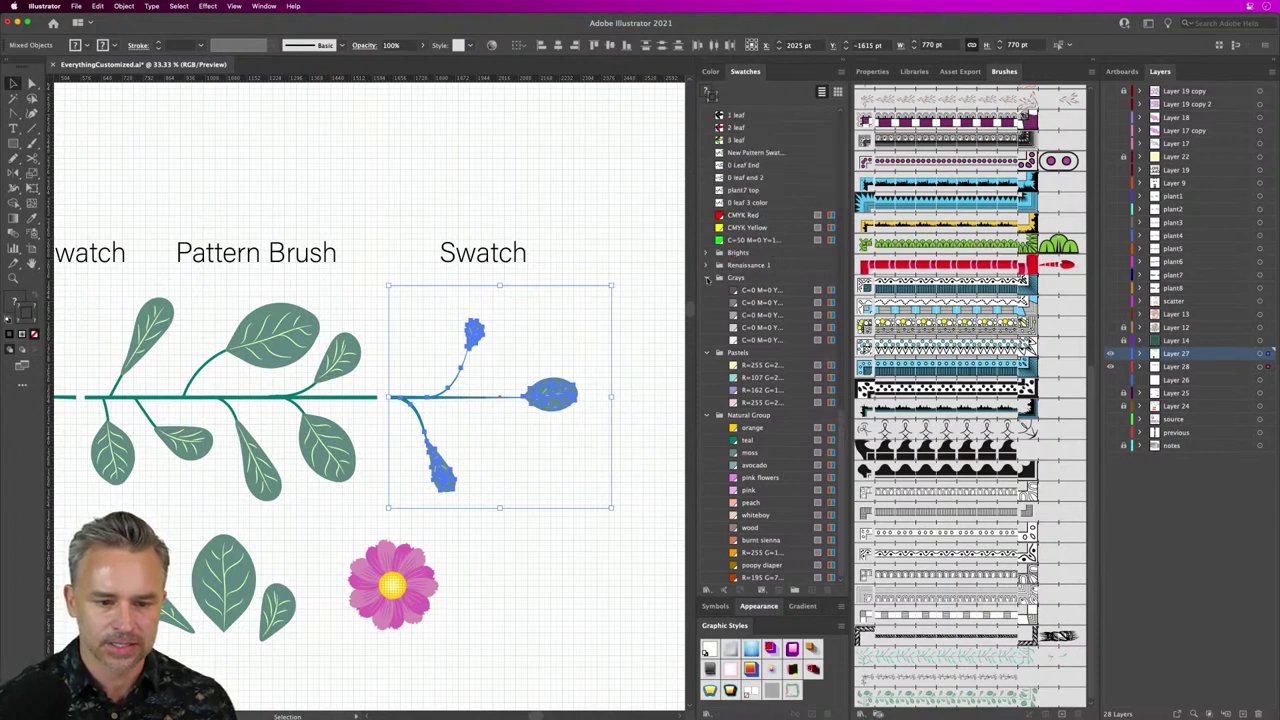
pyautogui.click(707, 278)
pyautogui.click(707, 351)
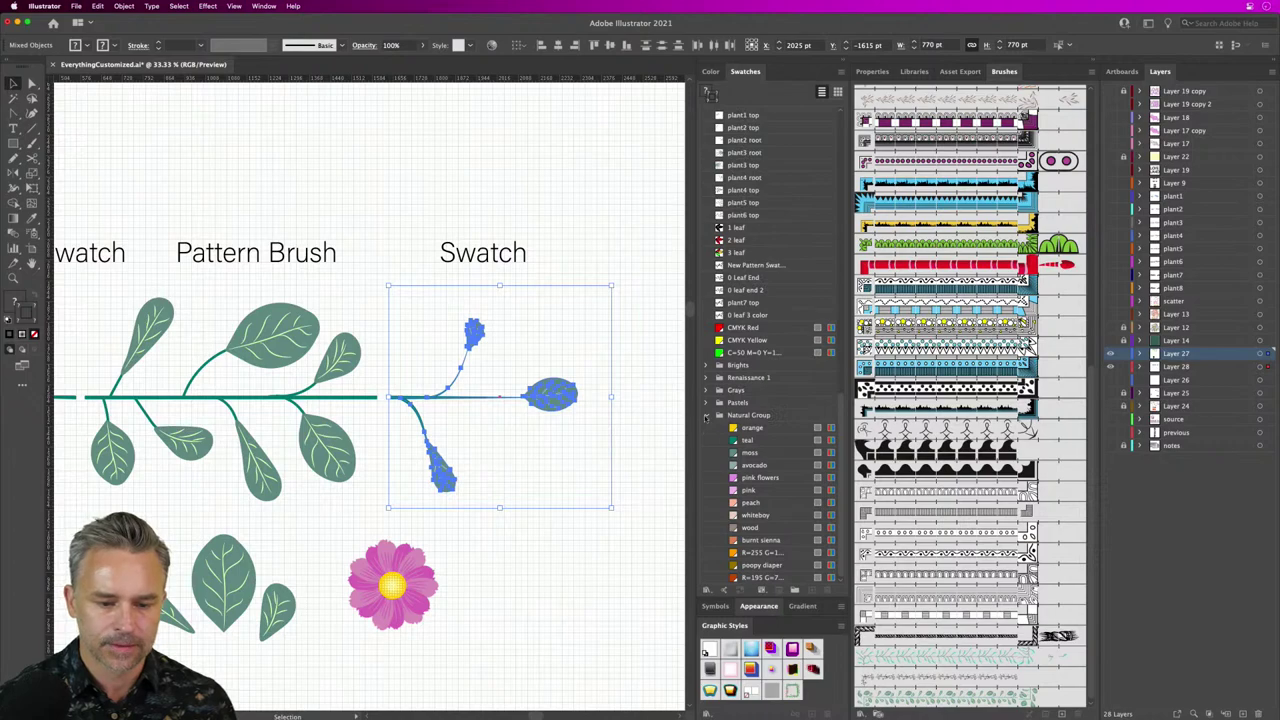
pyautogui.click(706, 415)
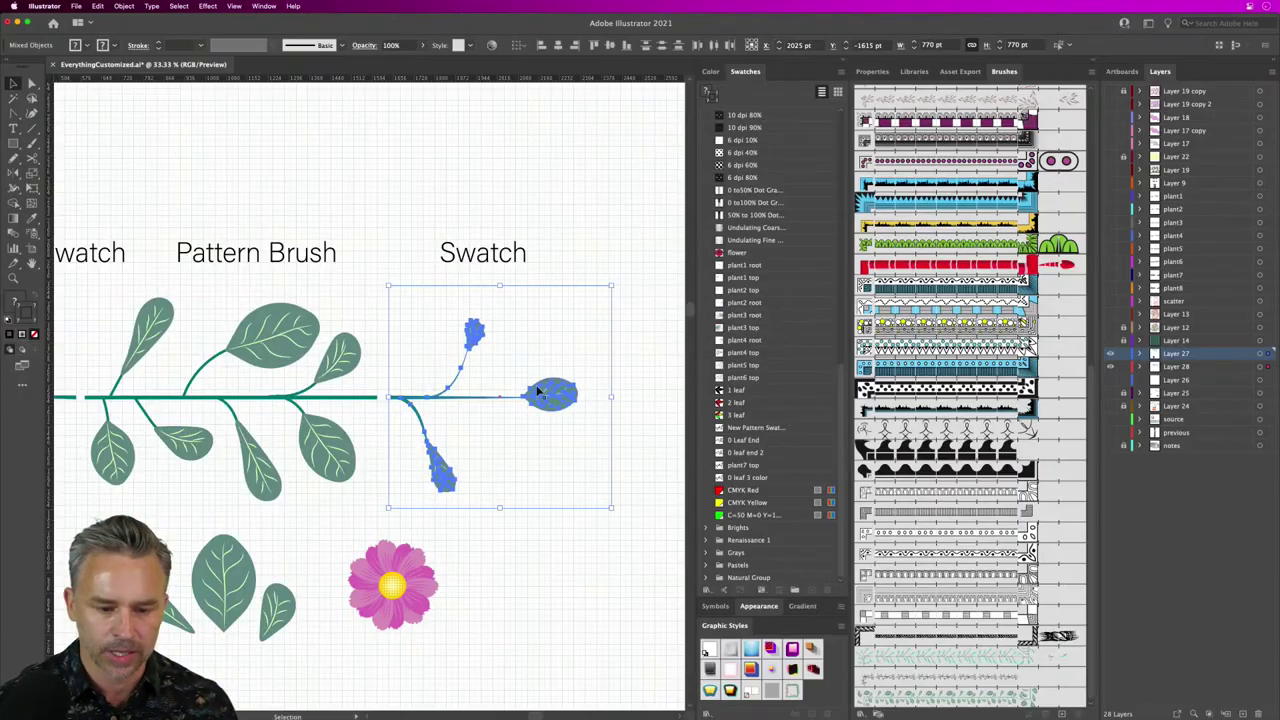
# Step: Save the leafy end tile as a new pattern swatch above "1 leaf" and restore the original artwork's strokes and leaf veins
pyautogui.press('super+shift+a')
pyautogui.moveTo(657, 393); pyautogui.dragTo(748, 391)
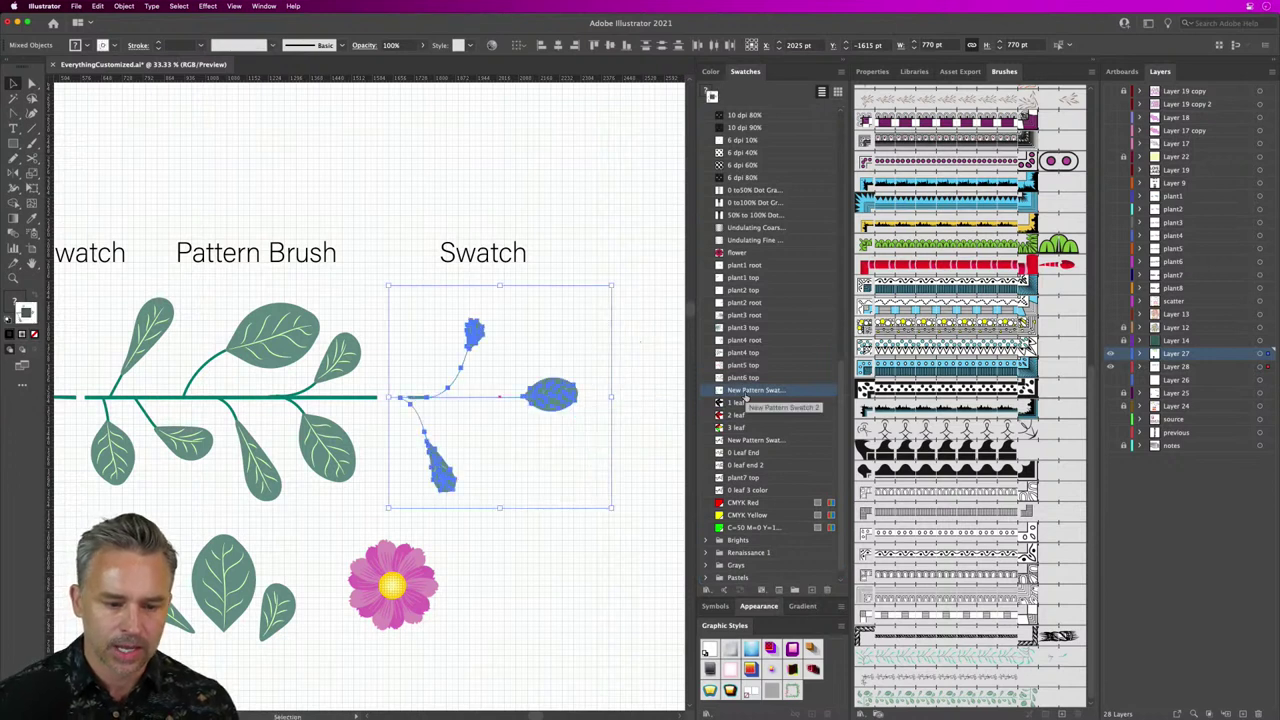
pyautogui.click(615, 243)
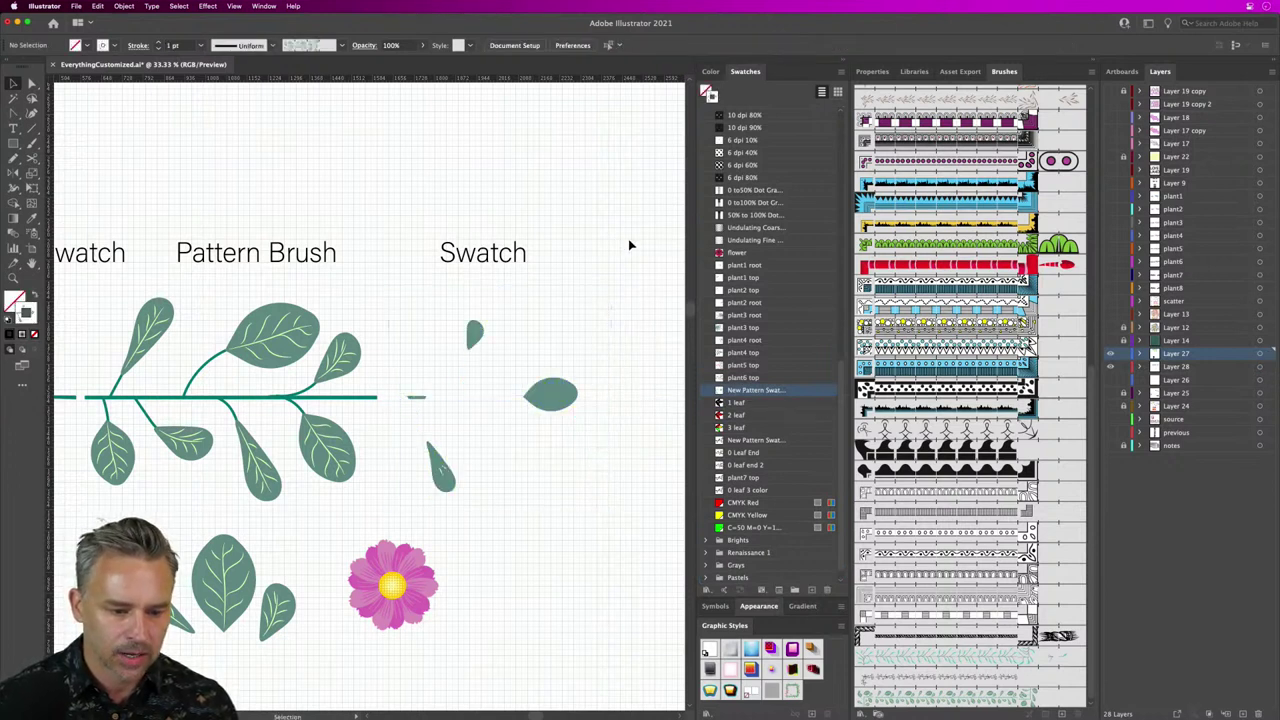
pyautogui.press('v')
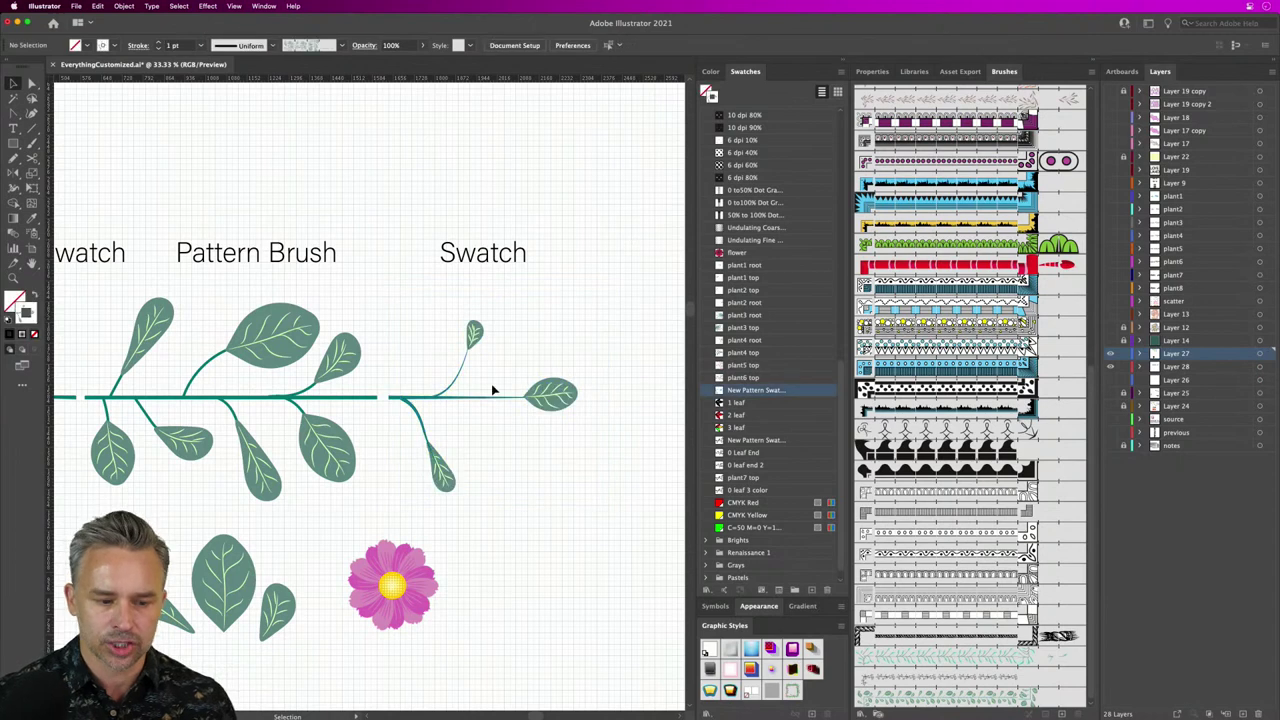
# Step: Rename the new leafy end tile pattern swatch to plant9 top
pyautogui.press('super+equal')
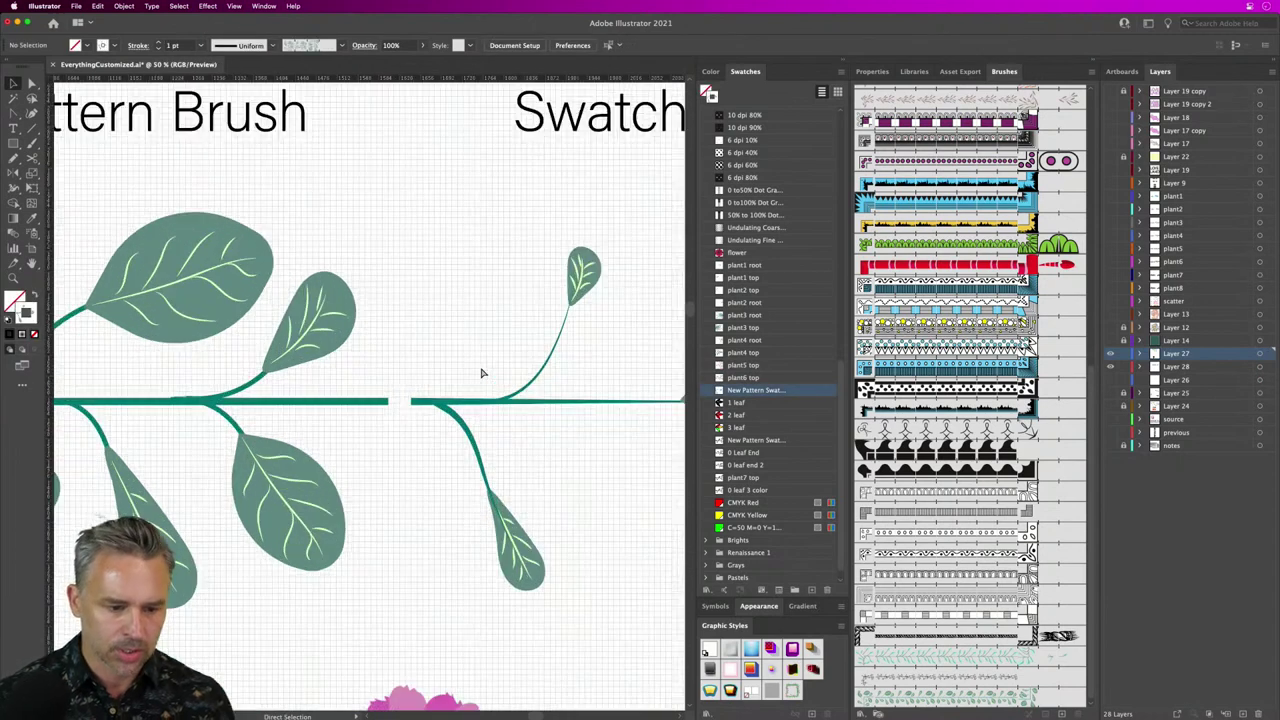
pyautogui.press('super+equal')
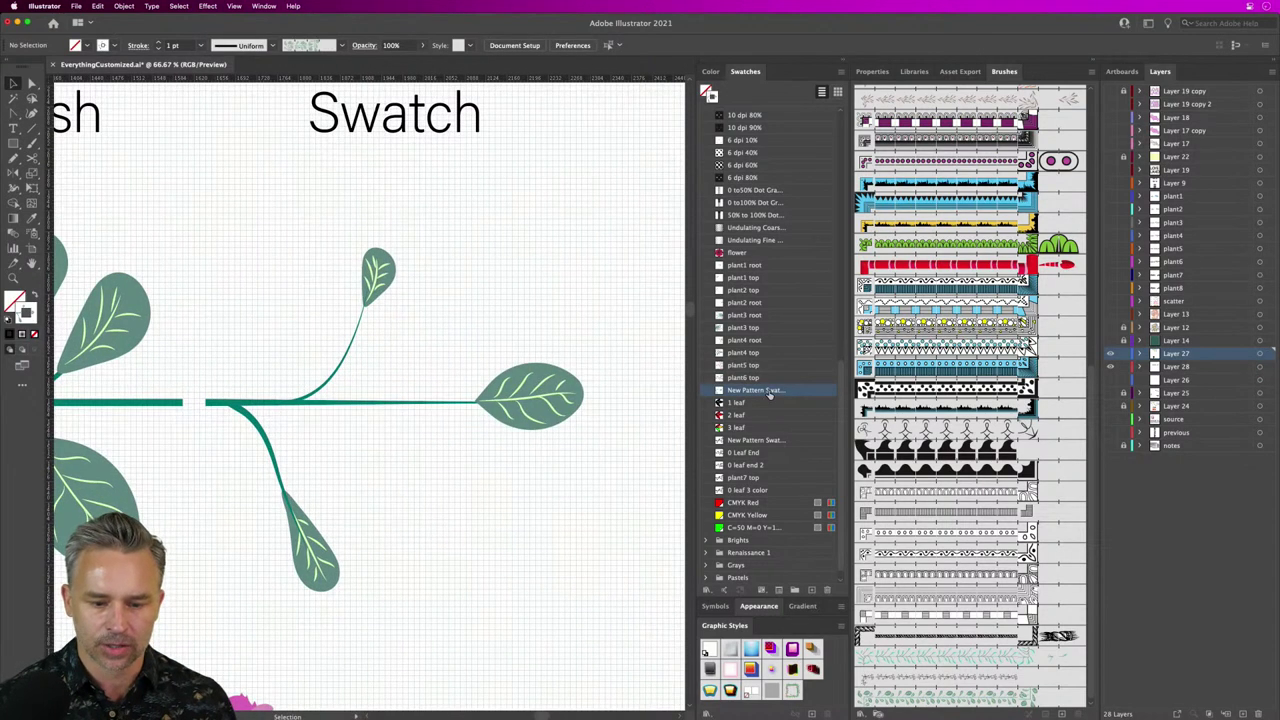
pyautogui.doubleClick(757, 391)
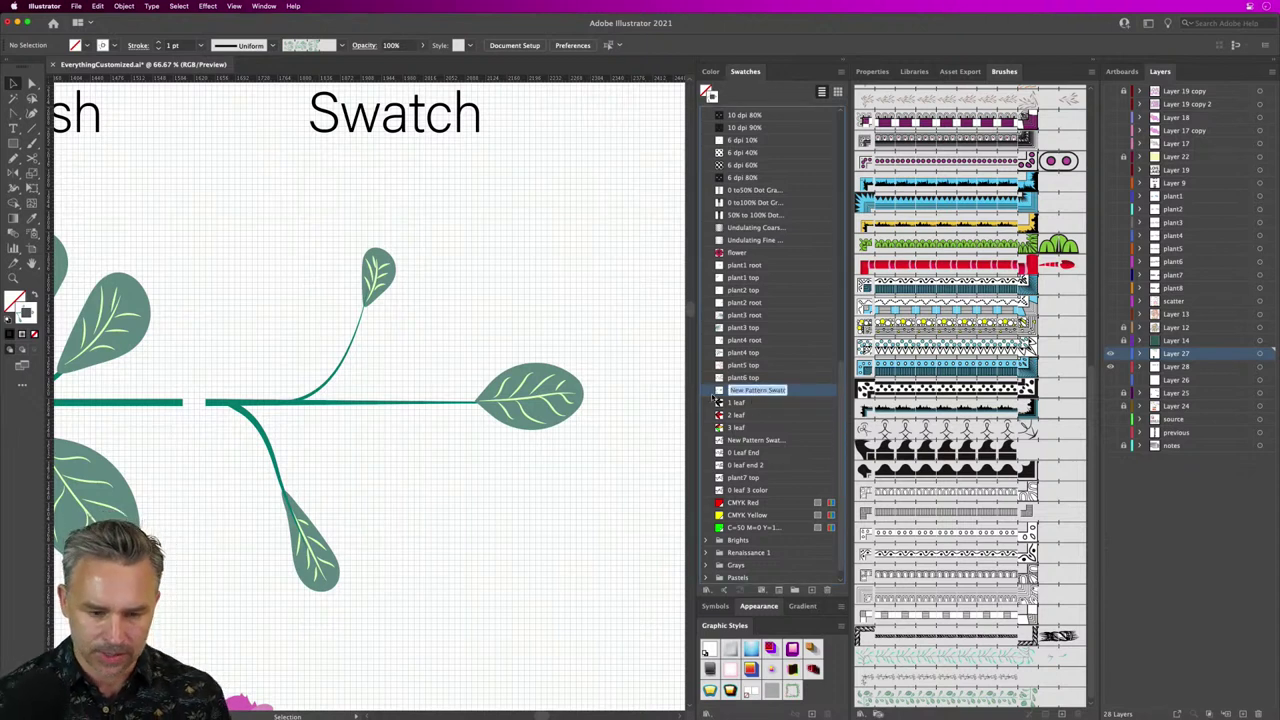
pyautogui.write('ste')
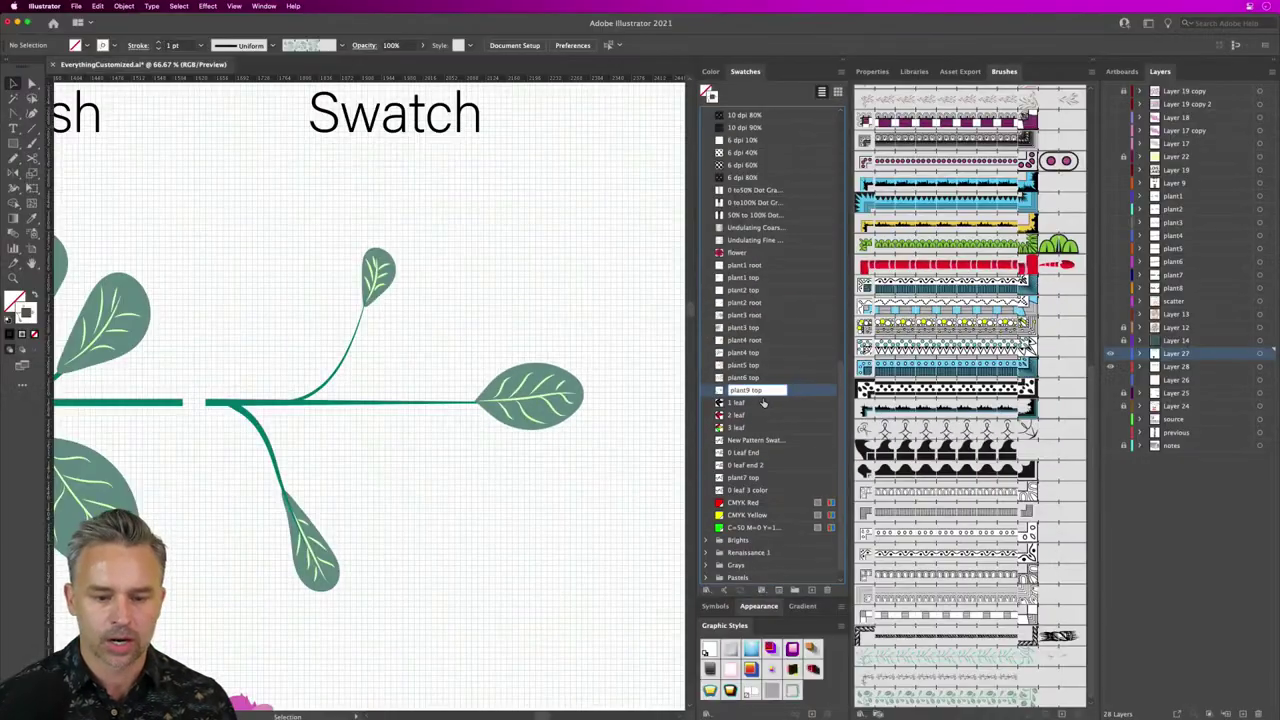
pyautogui.press('Return')
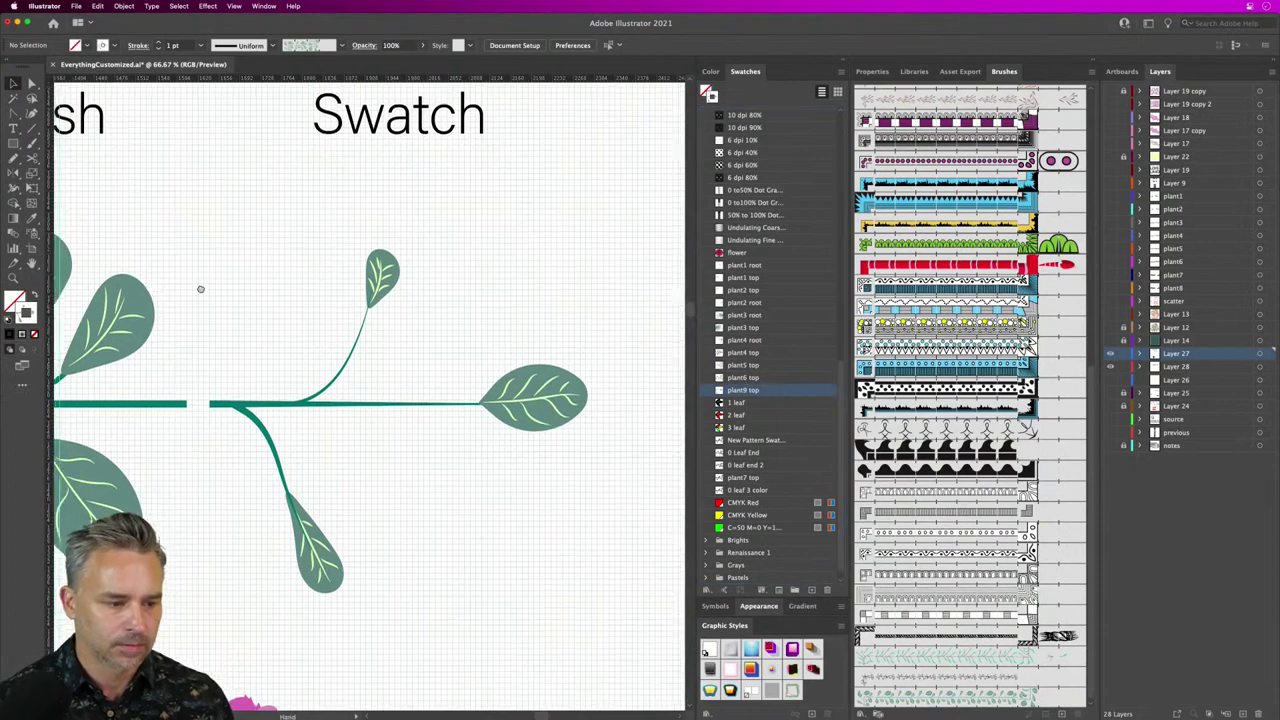
# Step: Save the root tile with its bounding rectangle as a pattern swatch below plant9 top and name it plant9 bottom
pyautogui.moveTo(200, 289)
pyautogui.mouseDown()
pyautogui.moveTo(99, 278)
pyautogui.moveTo(583, 277)
pyautogui.mouseUp()
pyautogui.moveTo(243, 191); pyautogui.dragTo(582, 552)
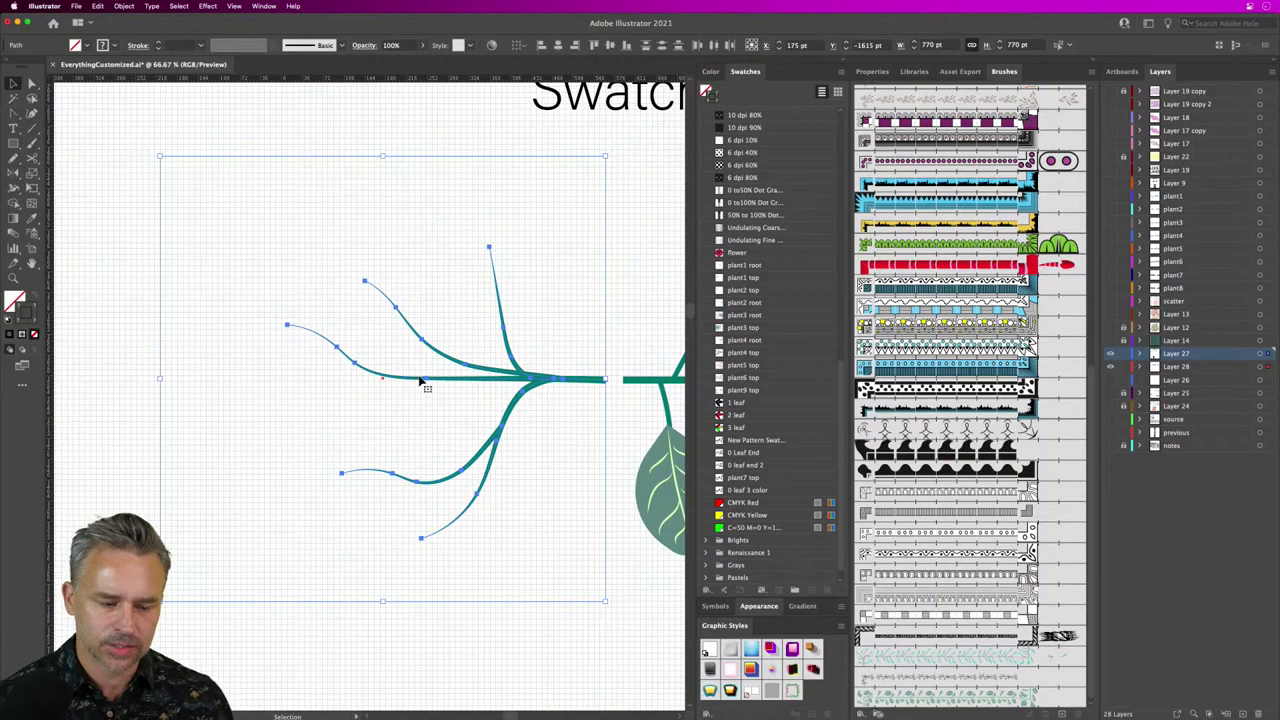
pyautogui.moveTo(421, 383); pyautogui.dragTo(755, 400)
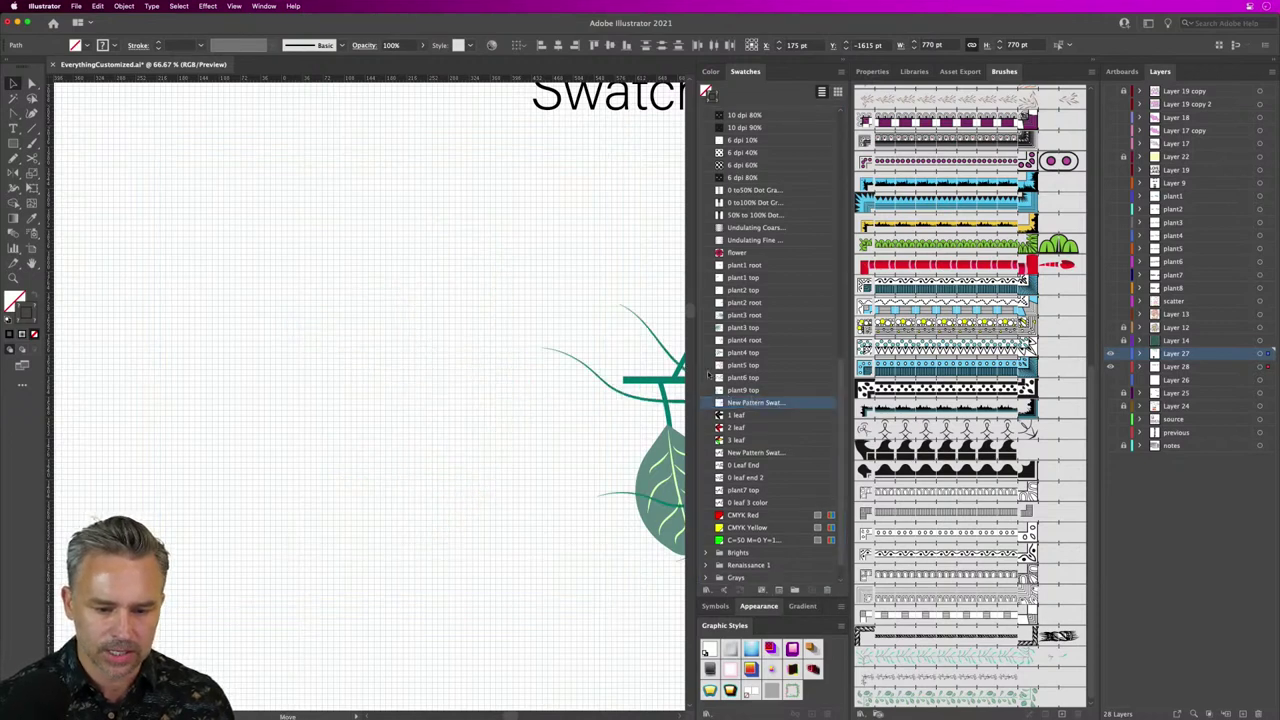
pyautogui.click(611, 251)
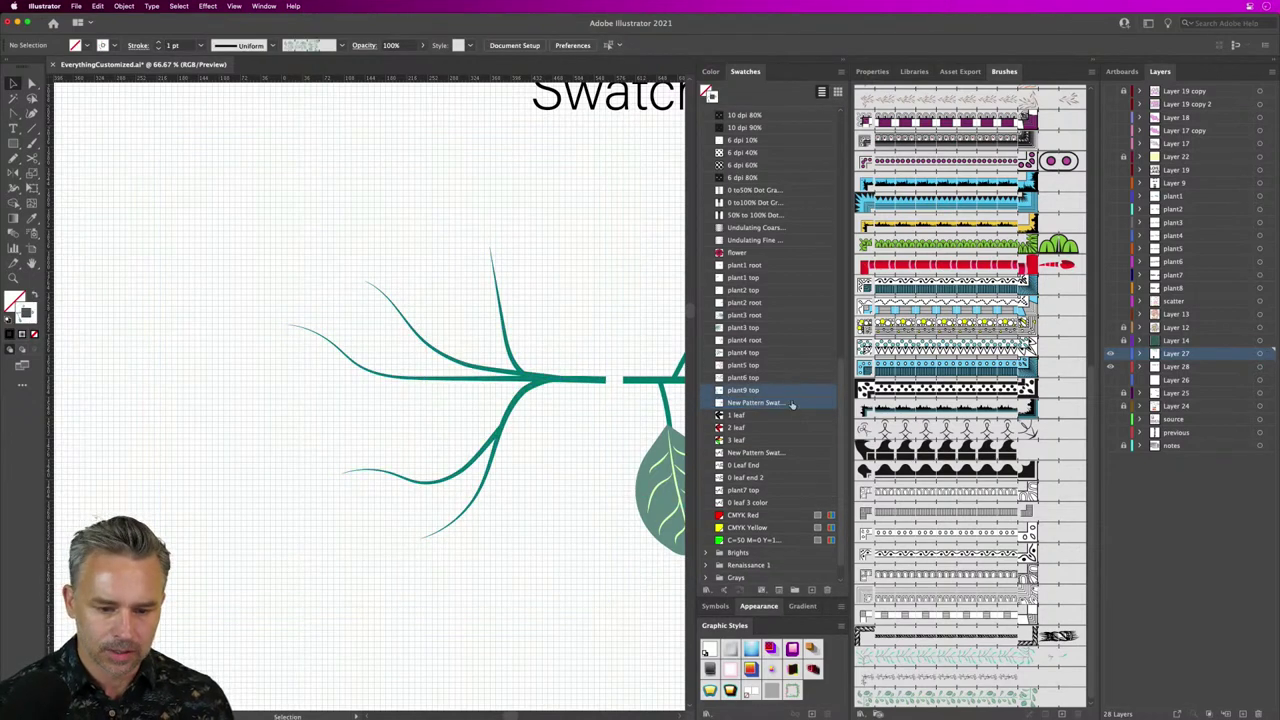
pyautogui.doubleClick(760, 403)
pyautogui.write('plant9 bottom')
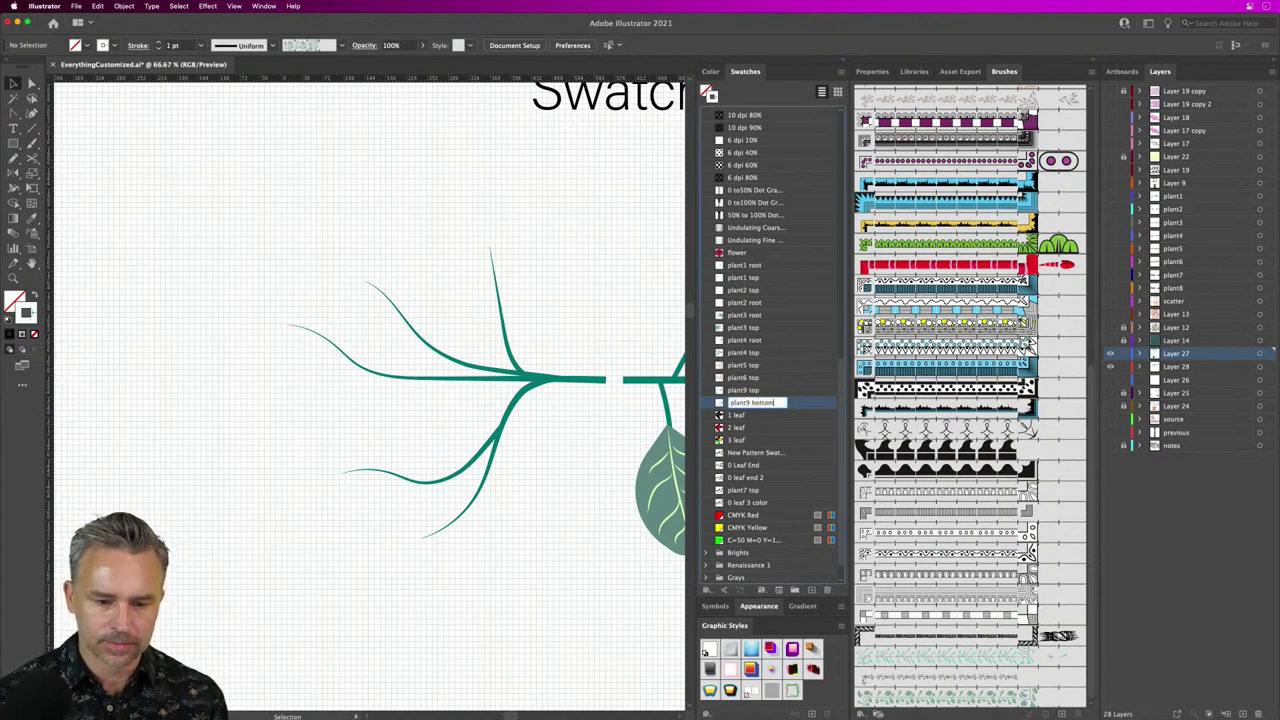
pyautogui.press('Return')
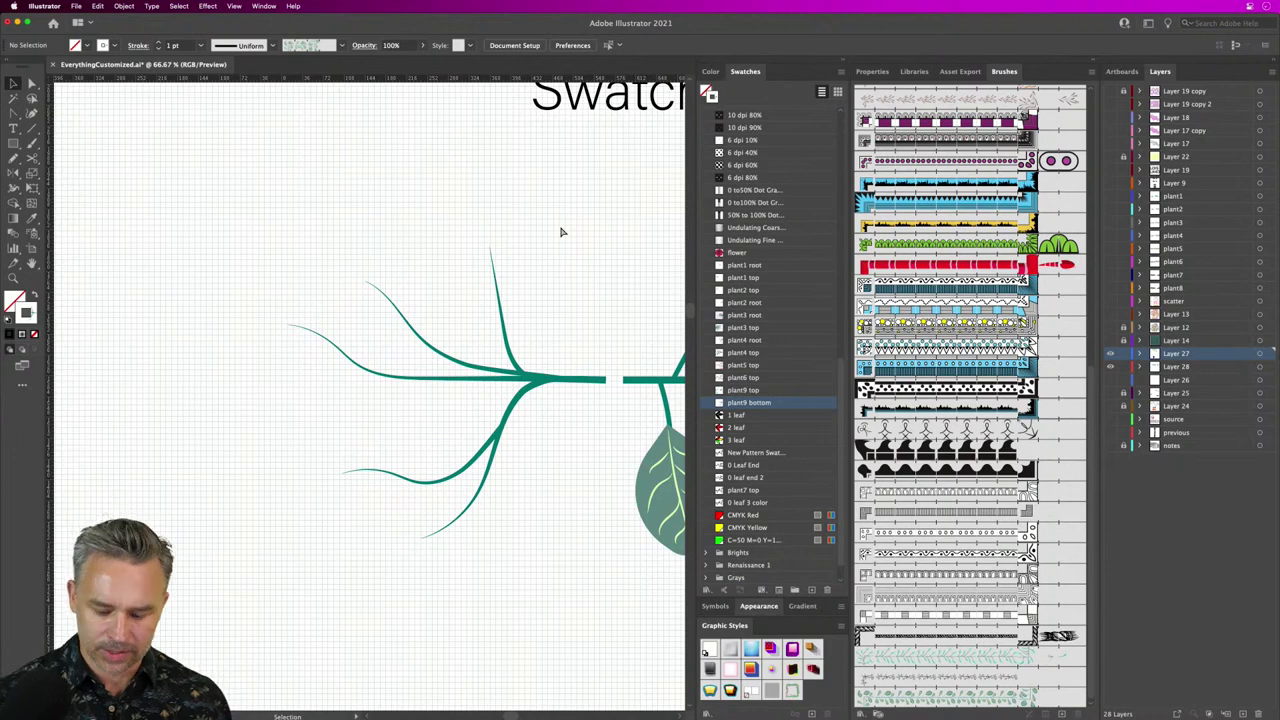
# Step: Hide the grid and the artboards so the branch artwork sits on a plain white canvas
pyautogui.hotkey('ctrl', '0')
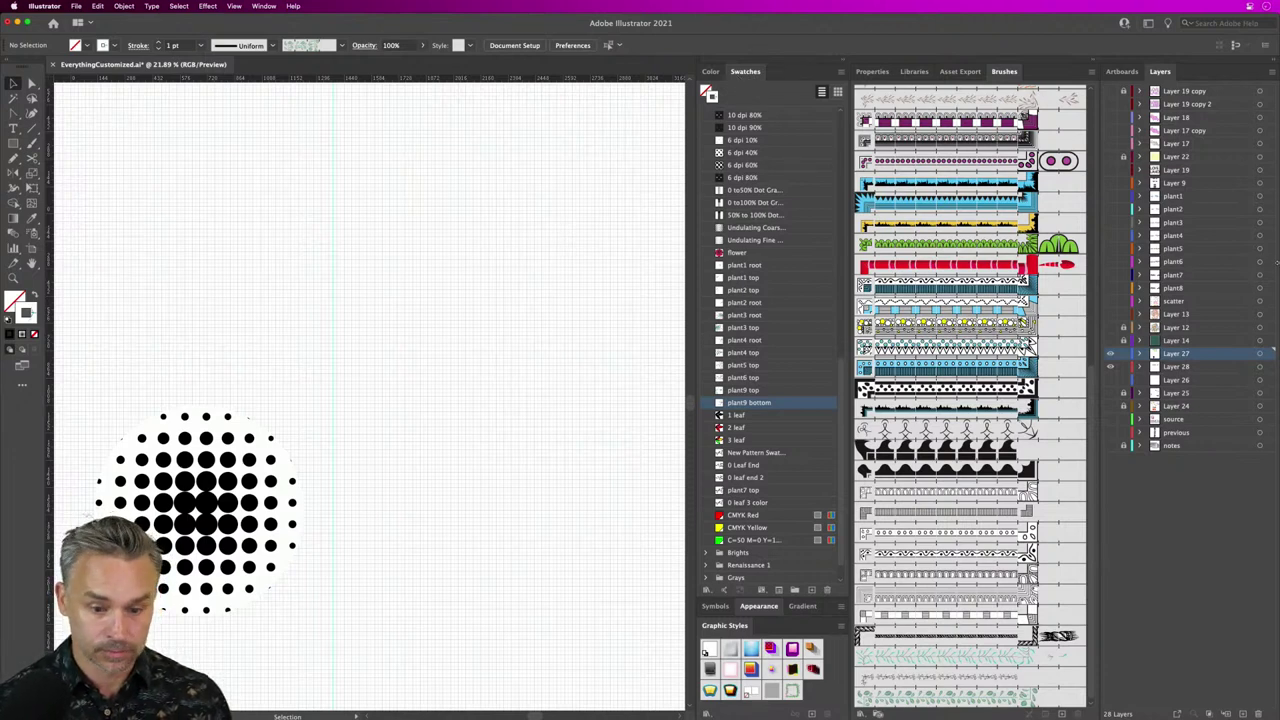
pyautogui.hotkey('ctrl', '-')
pyautogui.hotkey('ctrl', '-')
pyautogui.hotkey('ctrl', '-')
pyautogui.hotkey('ctrl', '-')
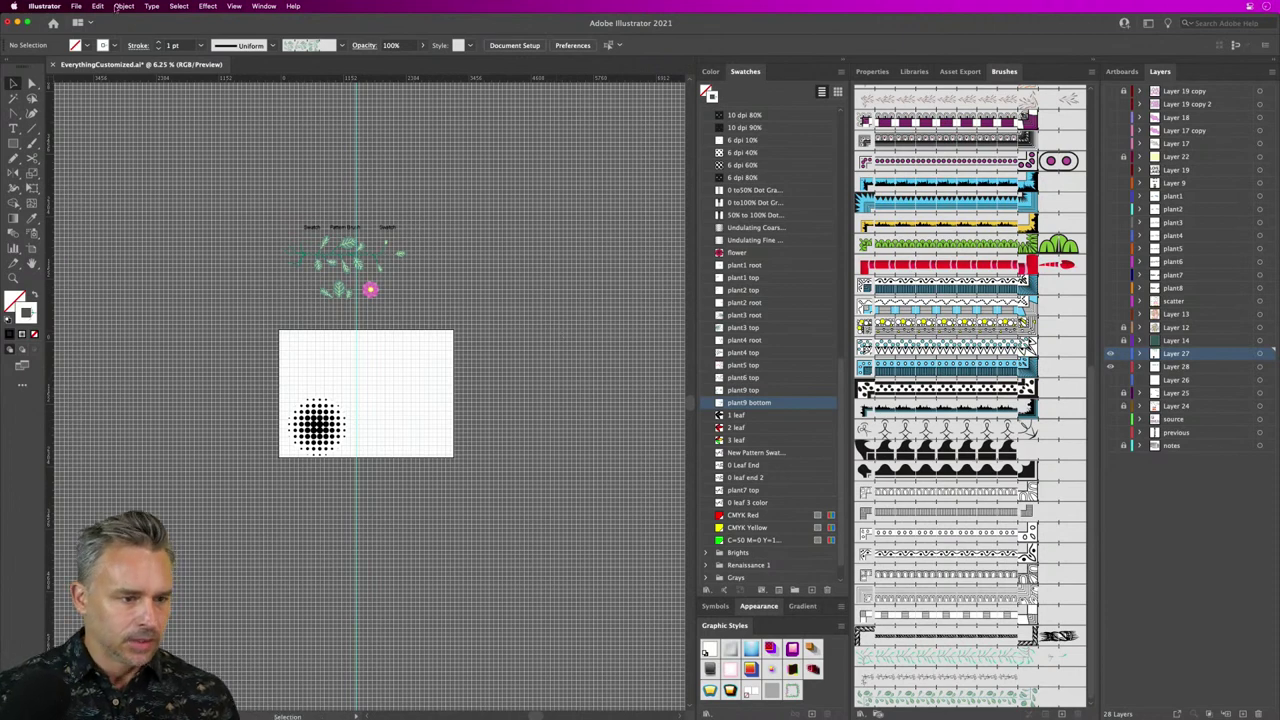
pyautogui.click(234, 6)
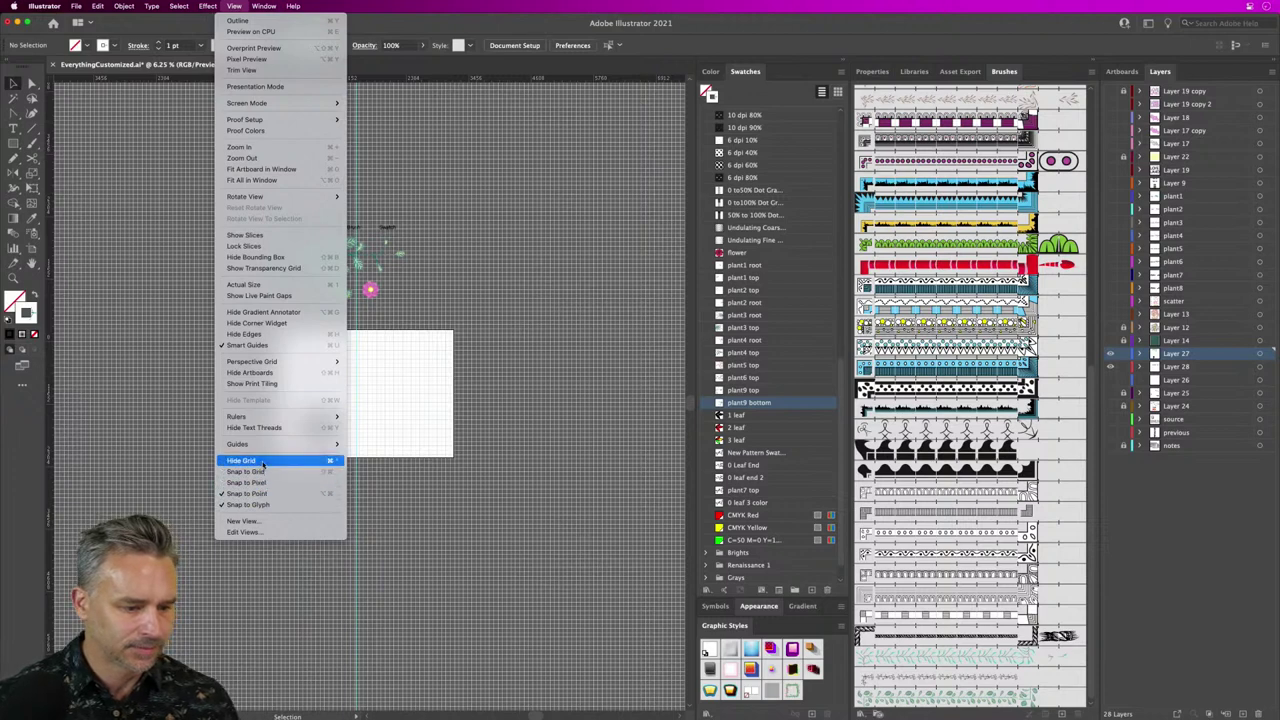
pyautogui.click(243, 460)
pyautogui.press('super+shift+h')
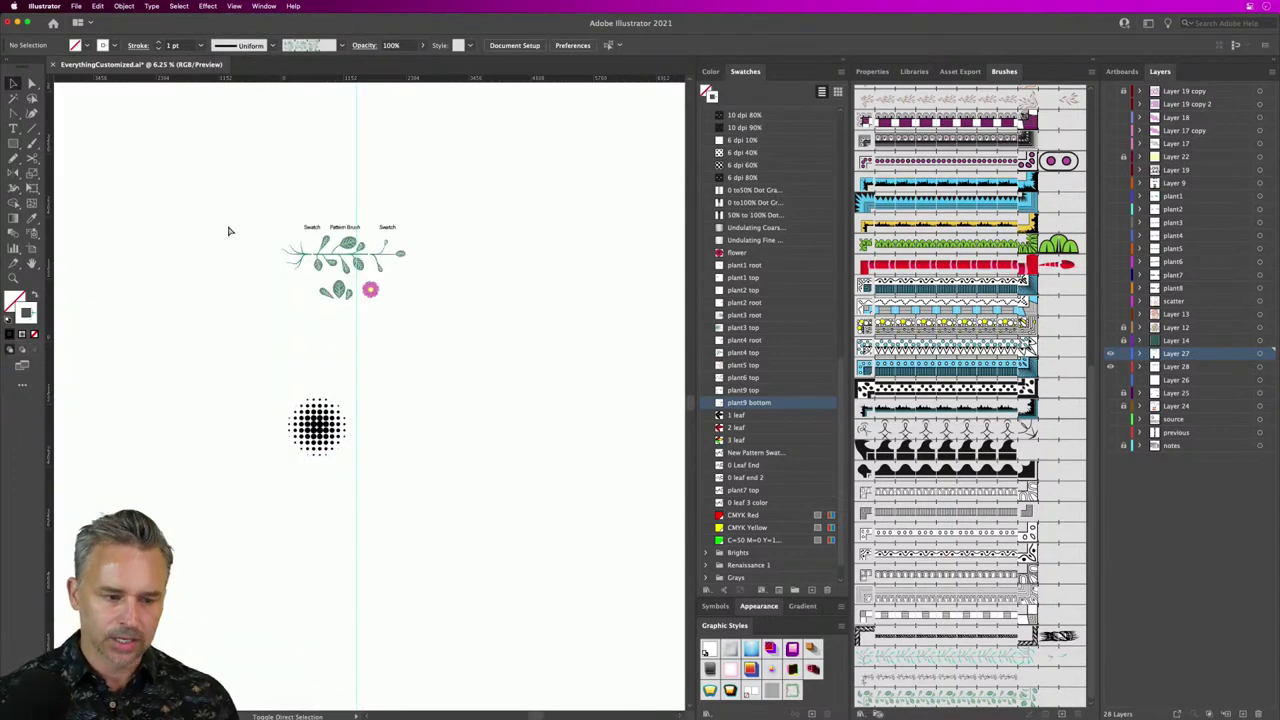
pyautogui.moveTo(261, 235); pyautogui.dragTo(399, 340)
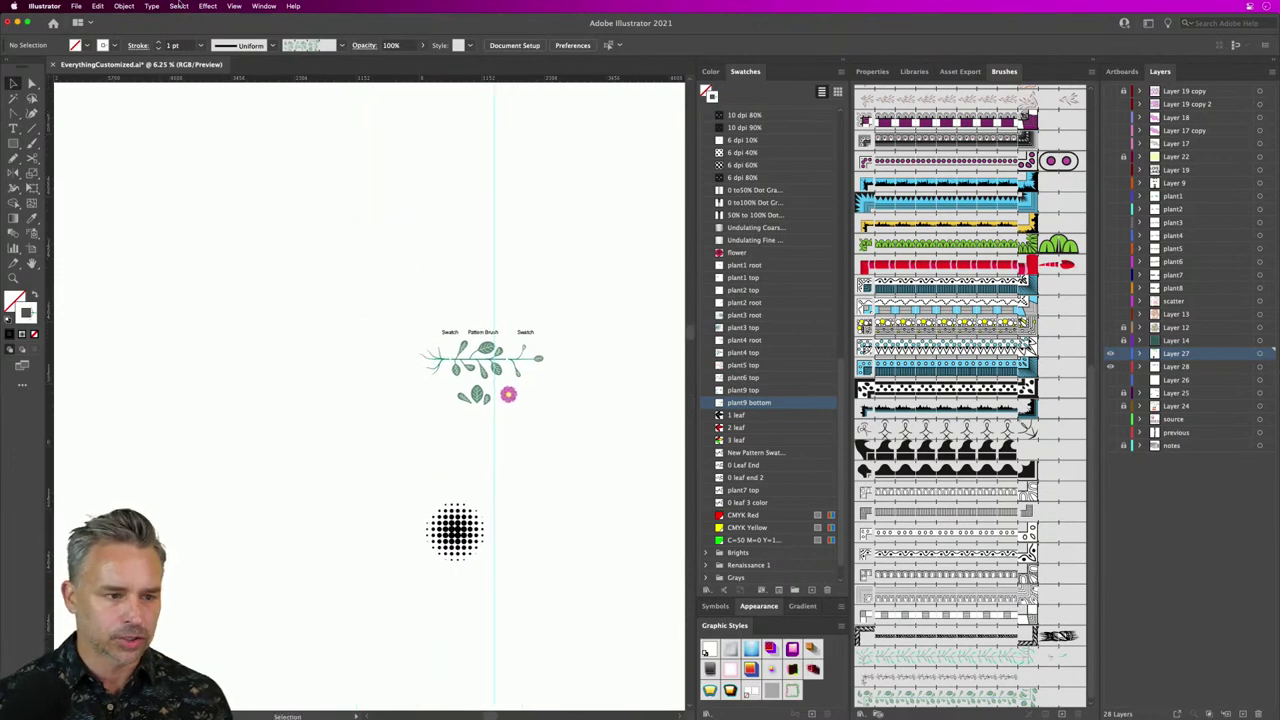
pyautogui.click(234, 6)
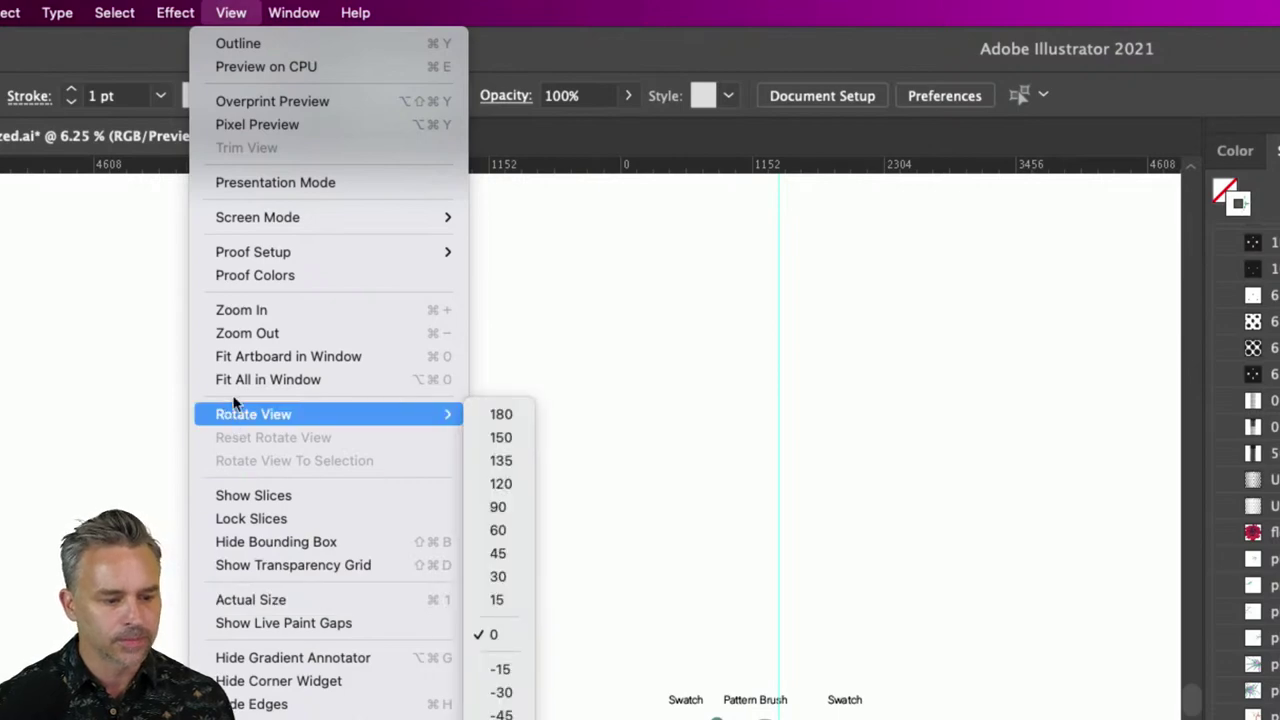
pyautogui.click(586, 377)
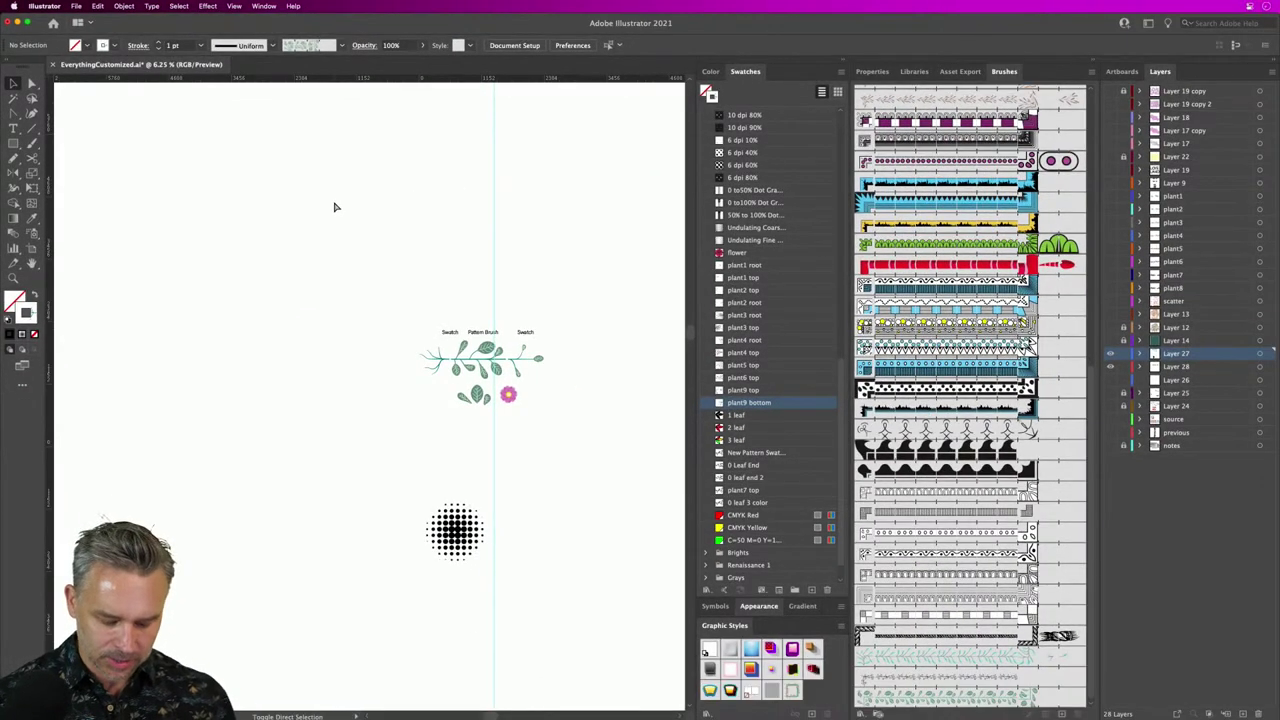
pyautogui.press('super+shift+h')
pyautogui.press('super+shift+h')
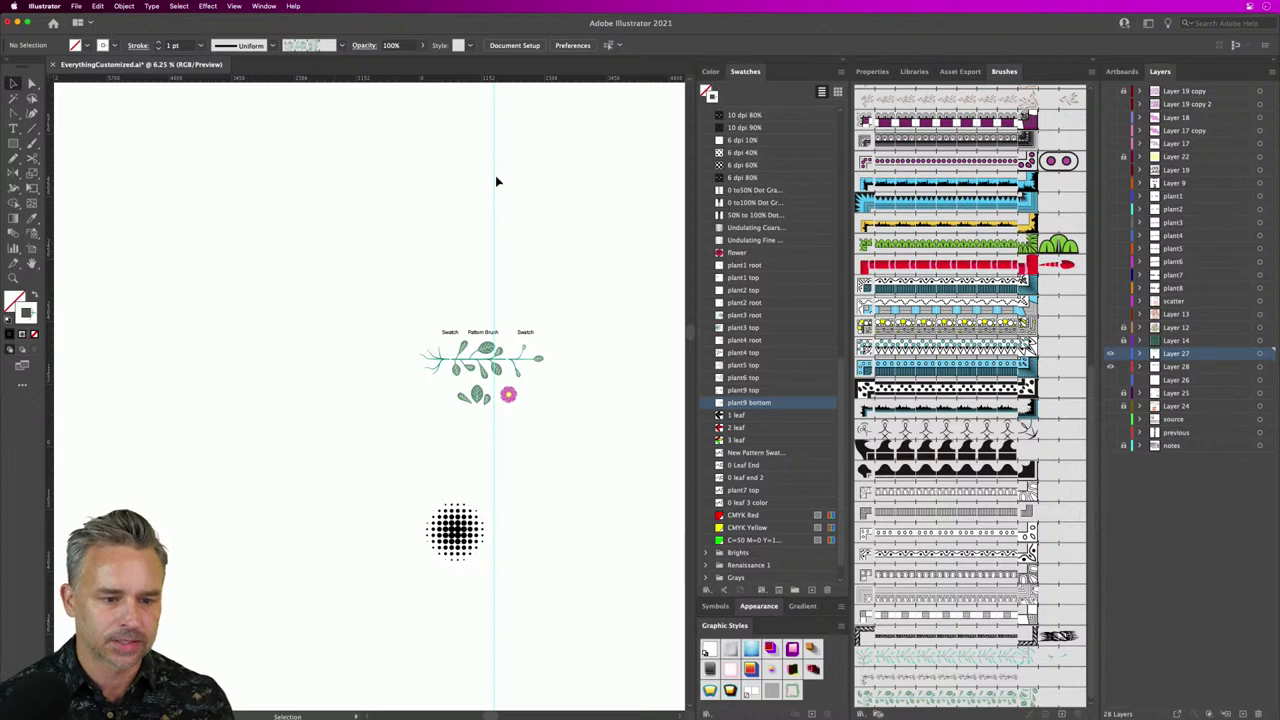
# Step: Clear the guides from the document so the canvas around the branch artwork is free of them
pyautogui.moveTo(471, 180); pyautogui.dragTo(577, 182)
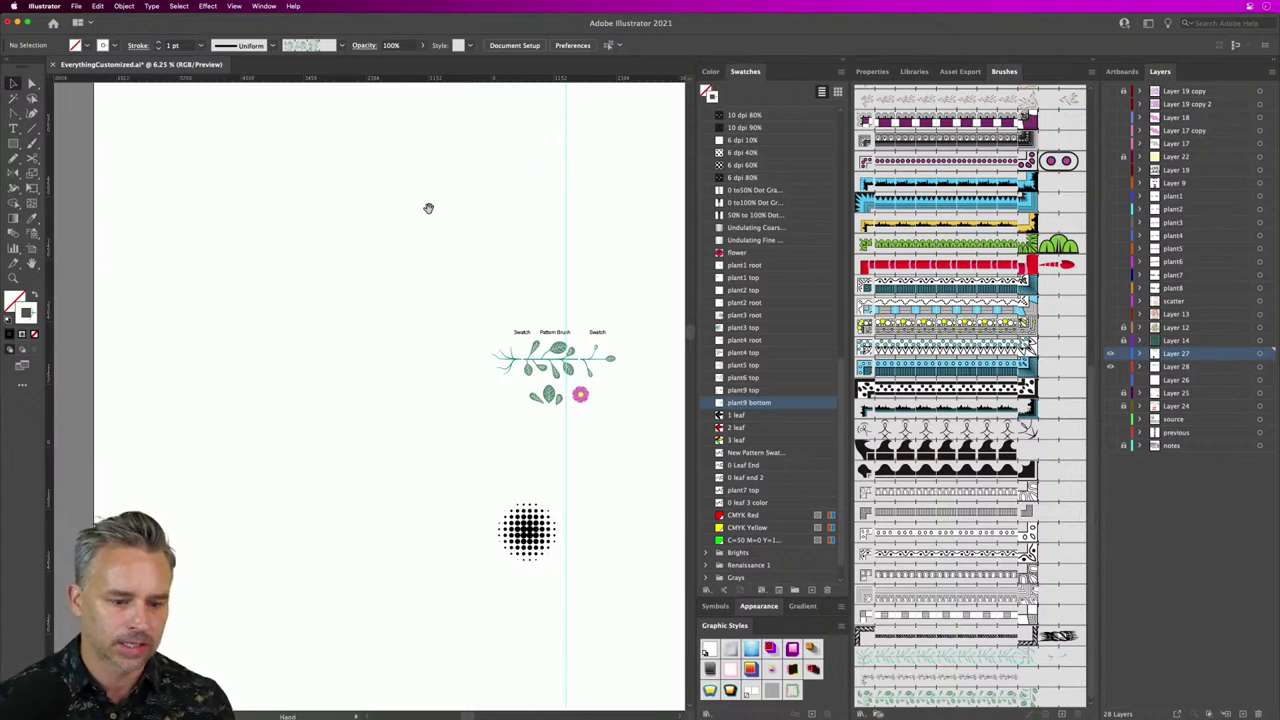
pyautogui.moveTo(429, 206); pyautogui.dragTo(292, 210)
pyautogui.press('super+equal')
pyautogui.press('super+equal')
pyautogui.press('super+equal')
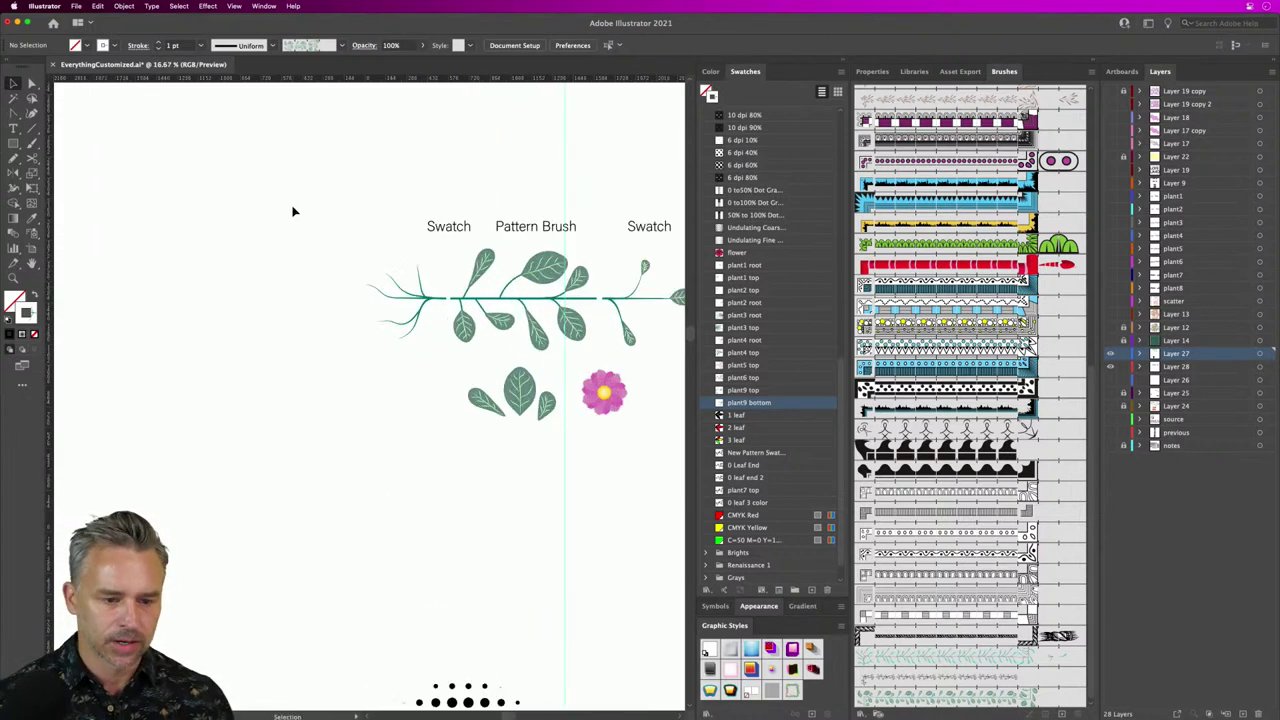
pyautogui.moveTo(618, 174); pyautogui.dragTo(540, 225)
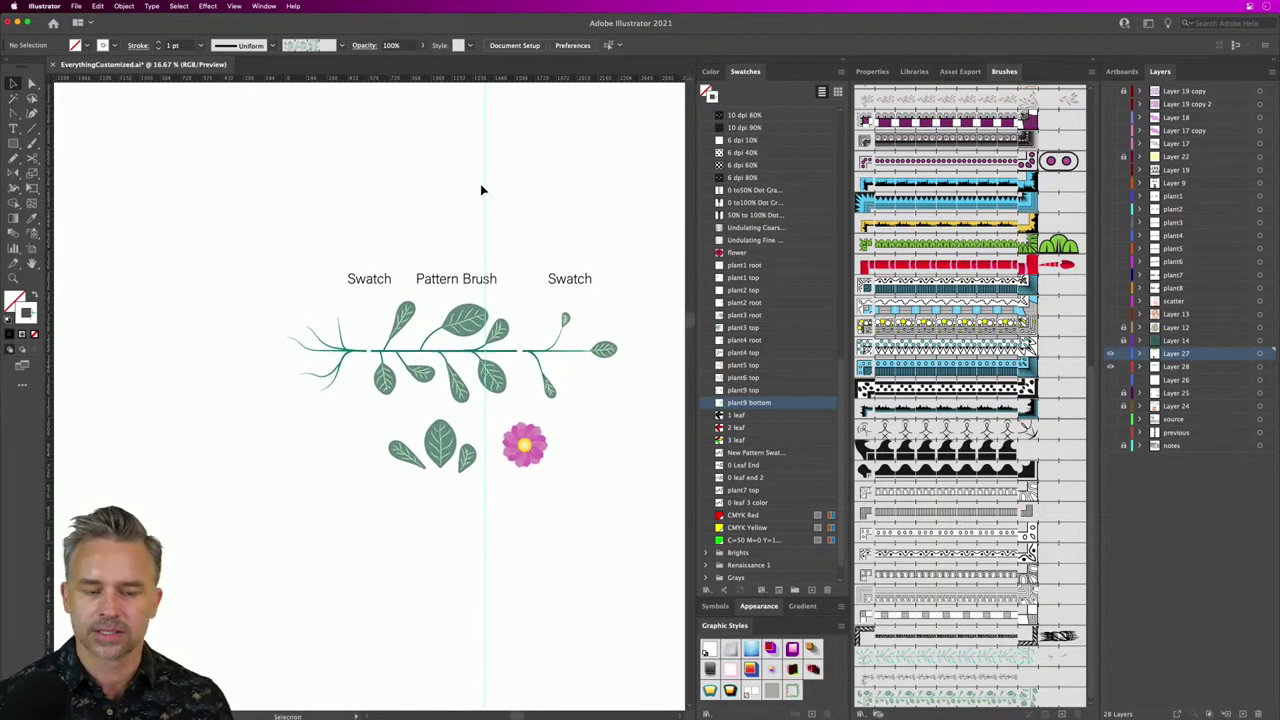
pyautogui.moveTo(339, 207); pyautogui.dragTo(328, 391)
pyautogui.click(234, 6)
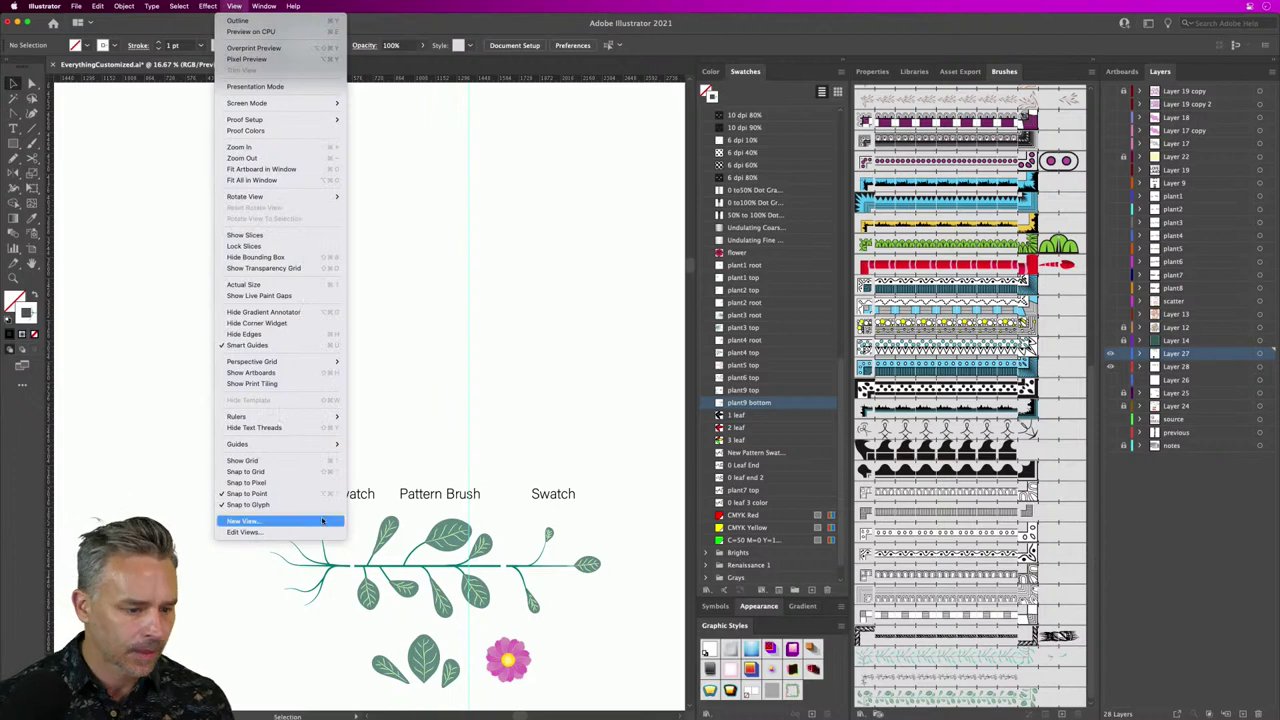
pyautogui.moveTo(302, 443)
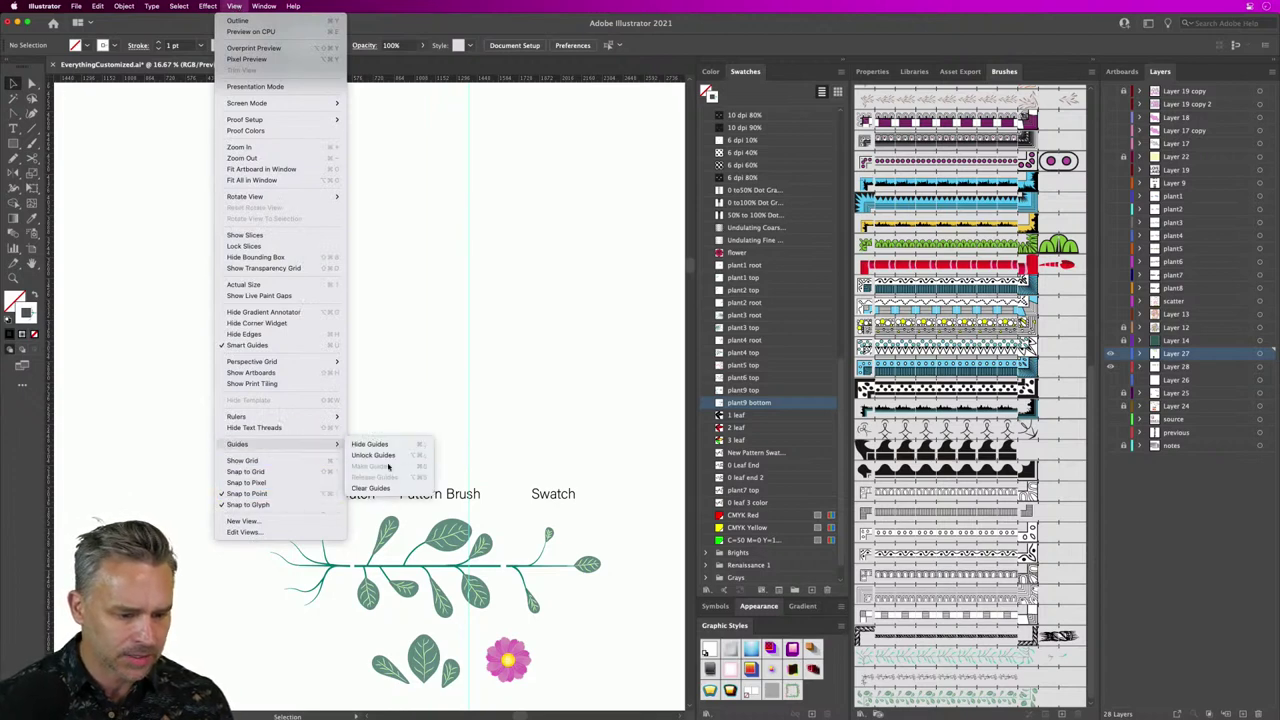
pyautogui.click(386, 490)
pyautogui.moveTo(388, 374); pyautogui.dragTo(313, 576)
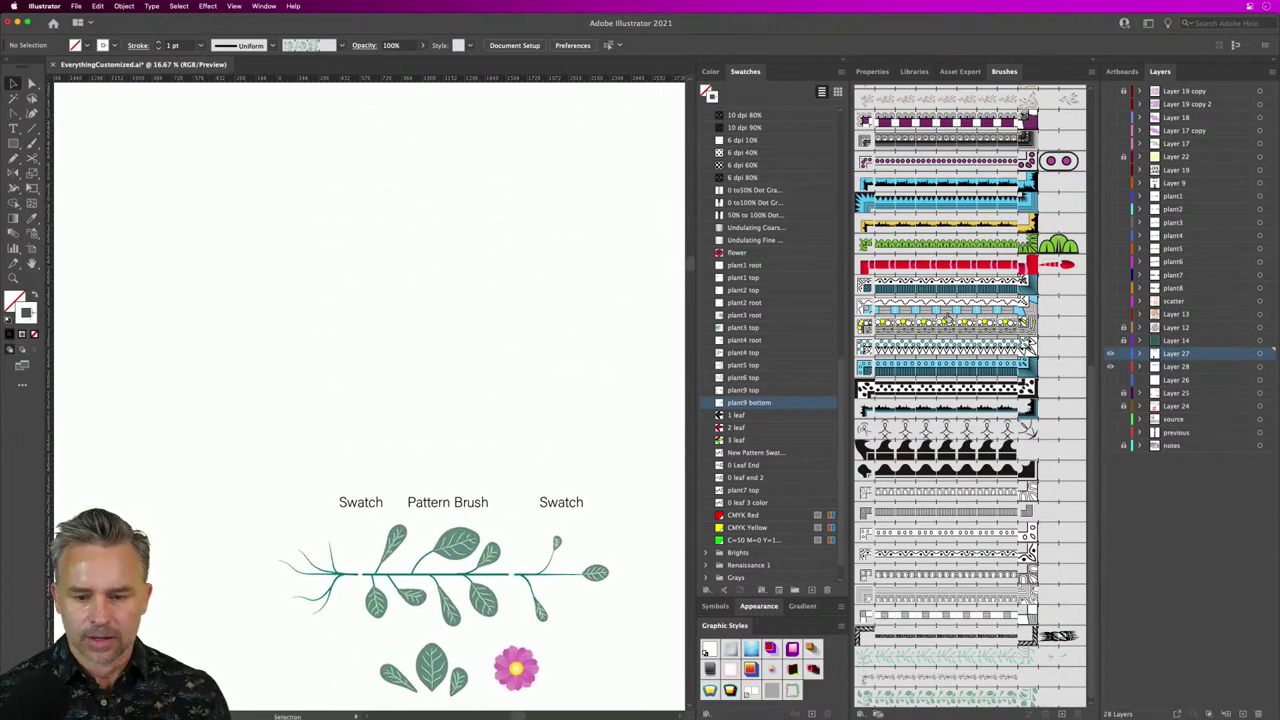
# Step: With the Pencil tool active, open the plant9 pattern brush's options and find the plant9 swatches among the start tile choices
pyautogui.press('n')
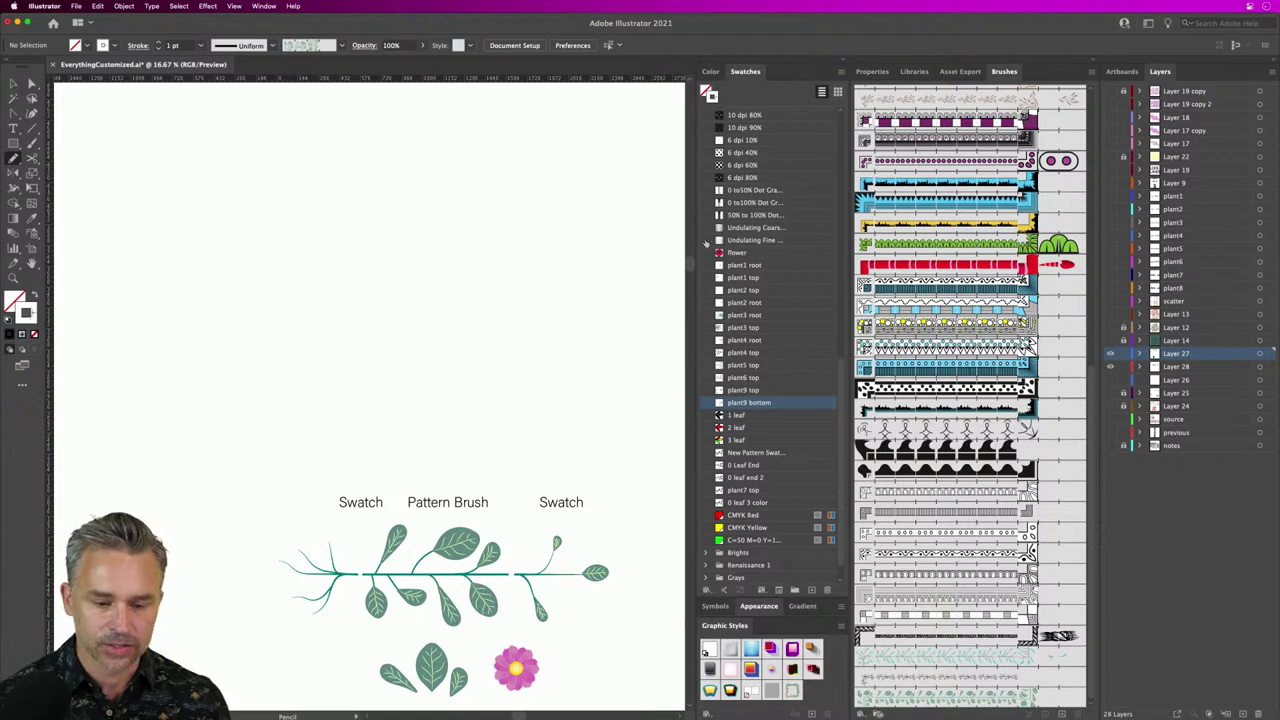
pyautogui.scroll(-1, 975, 608)
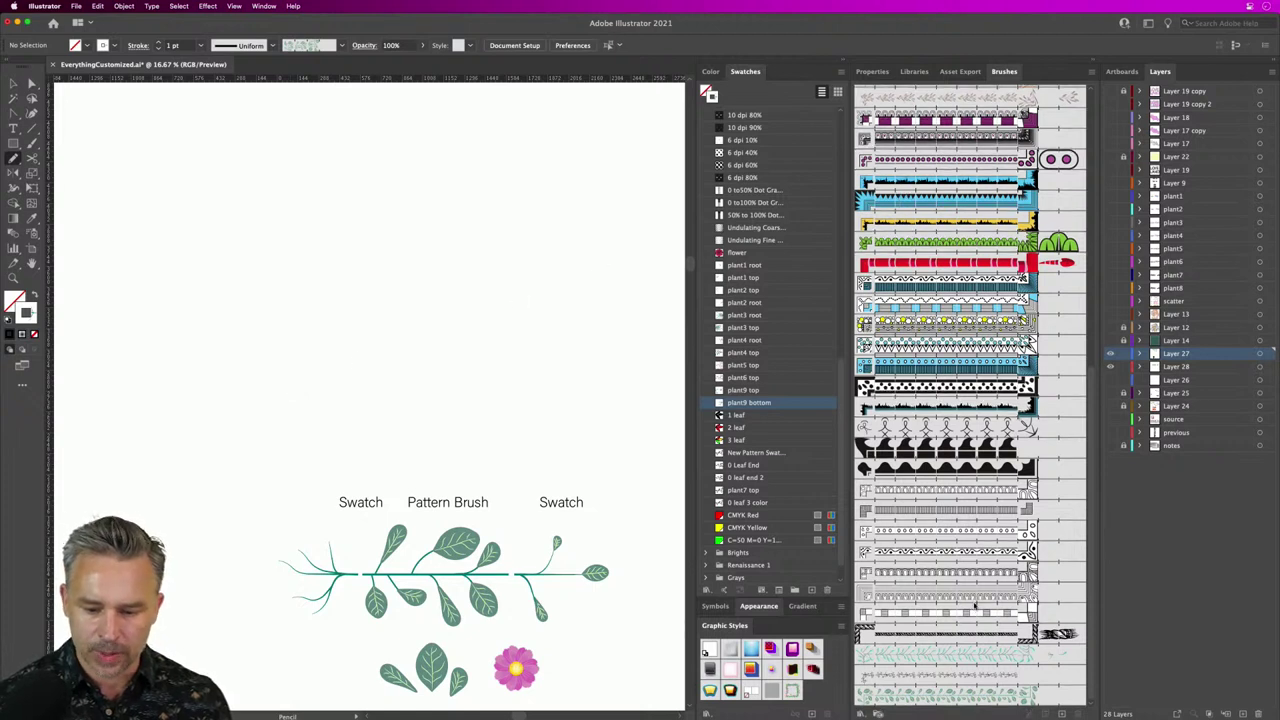
pyautogui.doubleClick(950, 697)
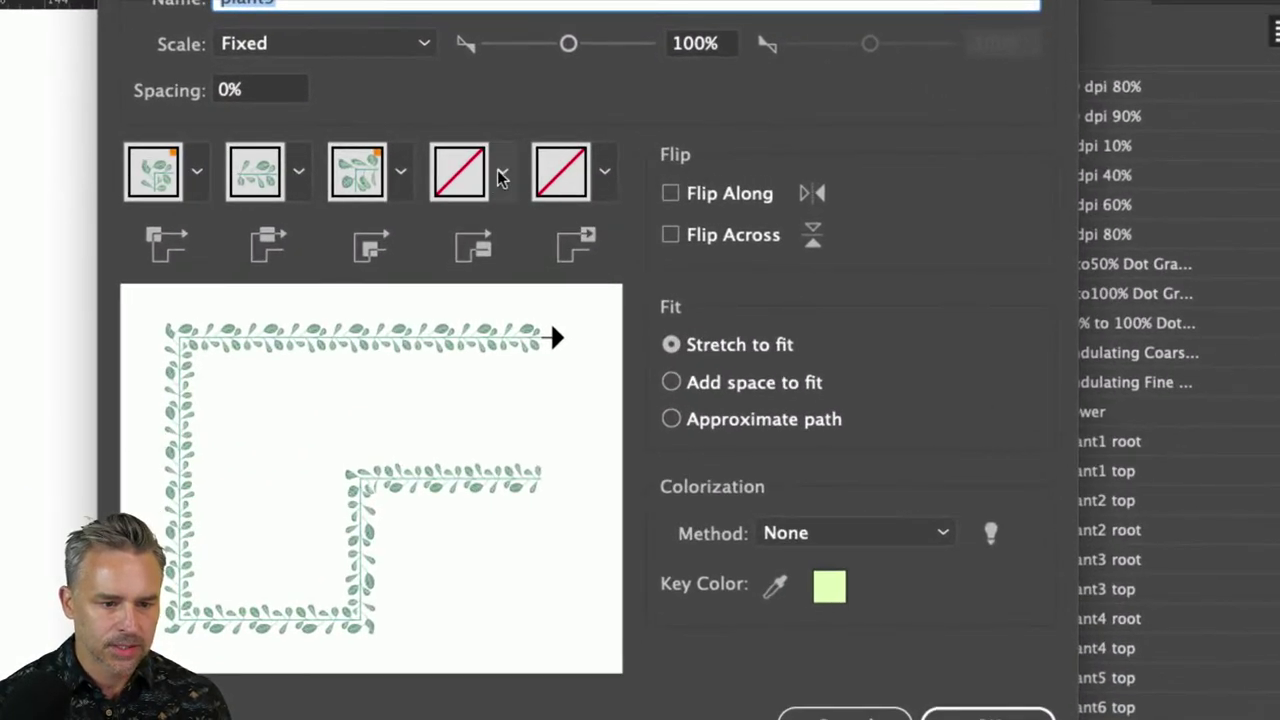
pyautogui.click(500, 174)
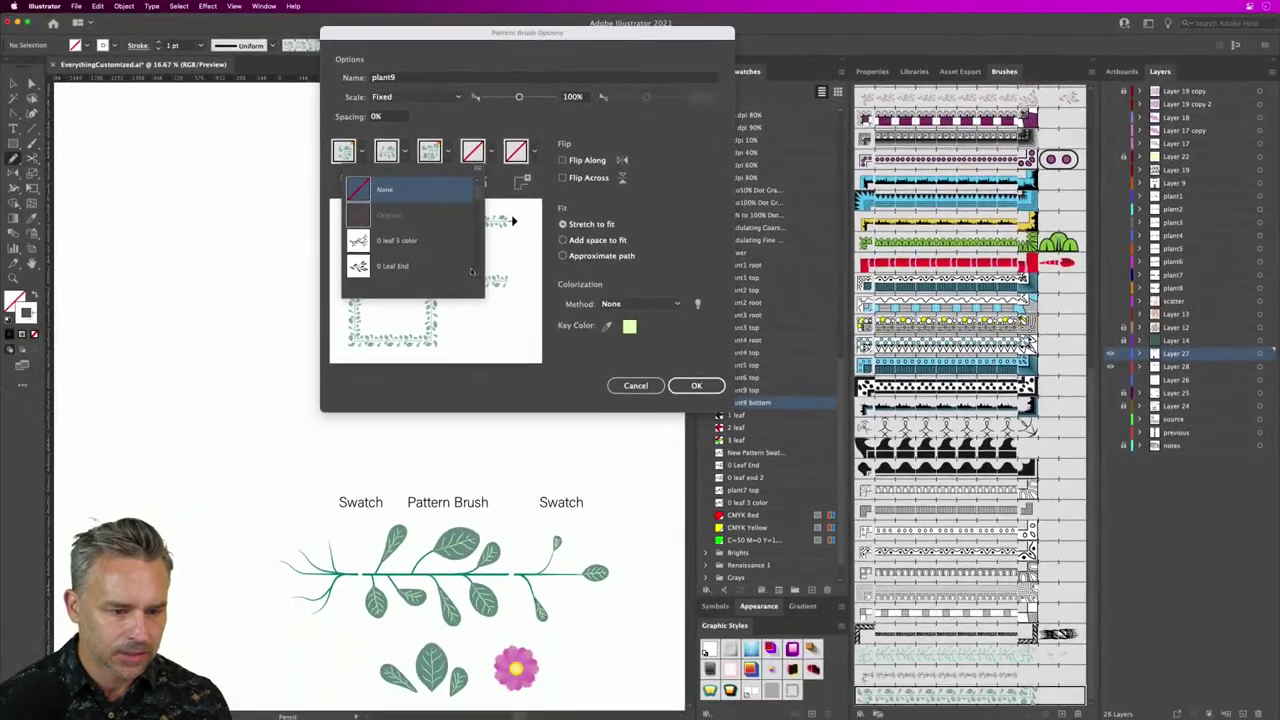
pyautogui.moveTo(478, 296); pyautogui.dragTo(458, 716)
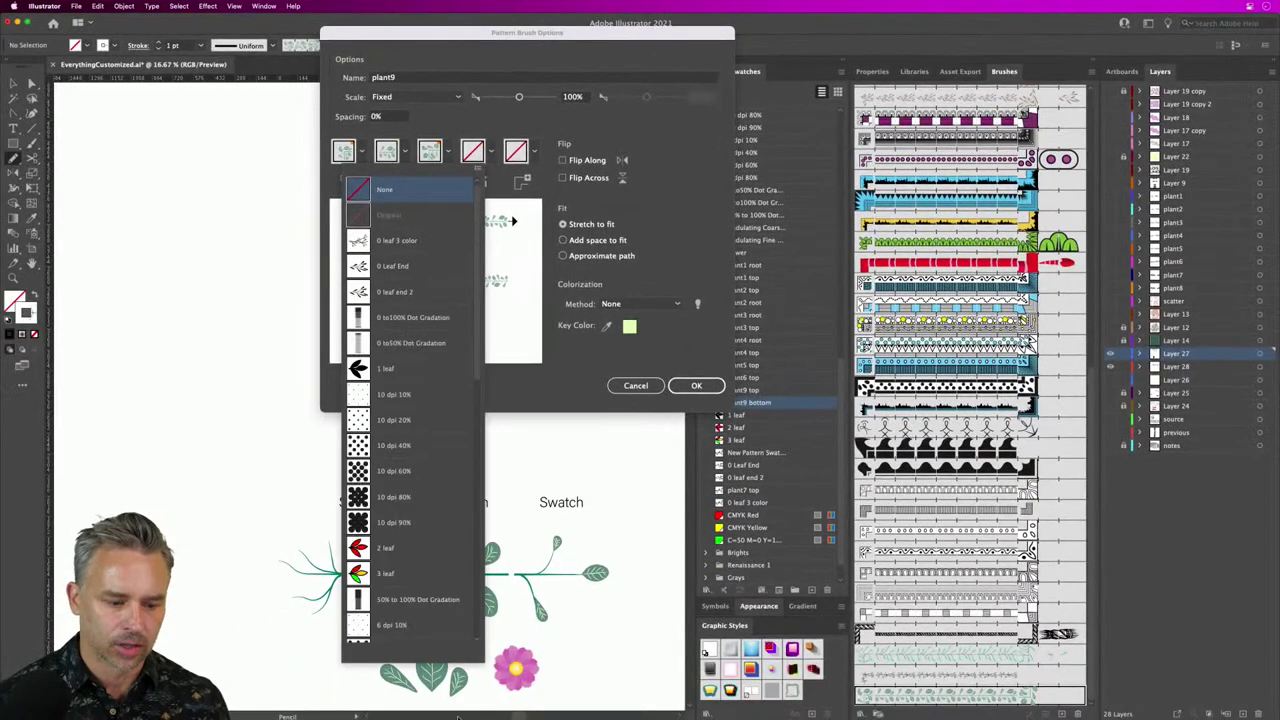
pyautogui.scroll(-10, 415, 507)
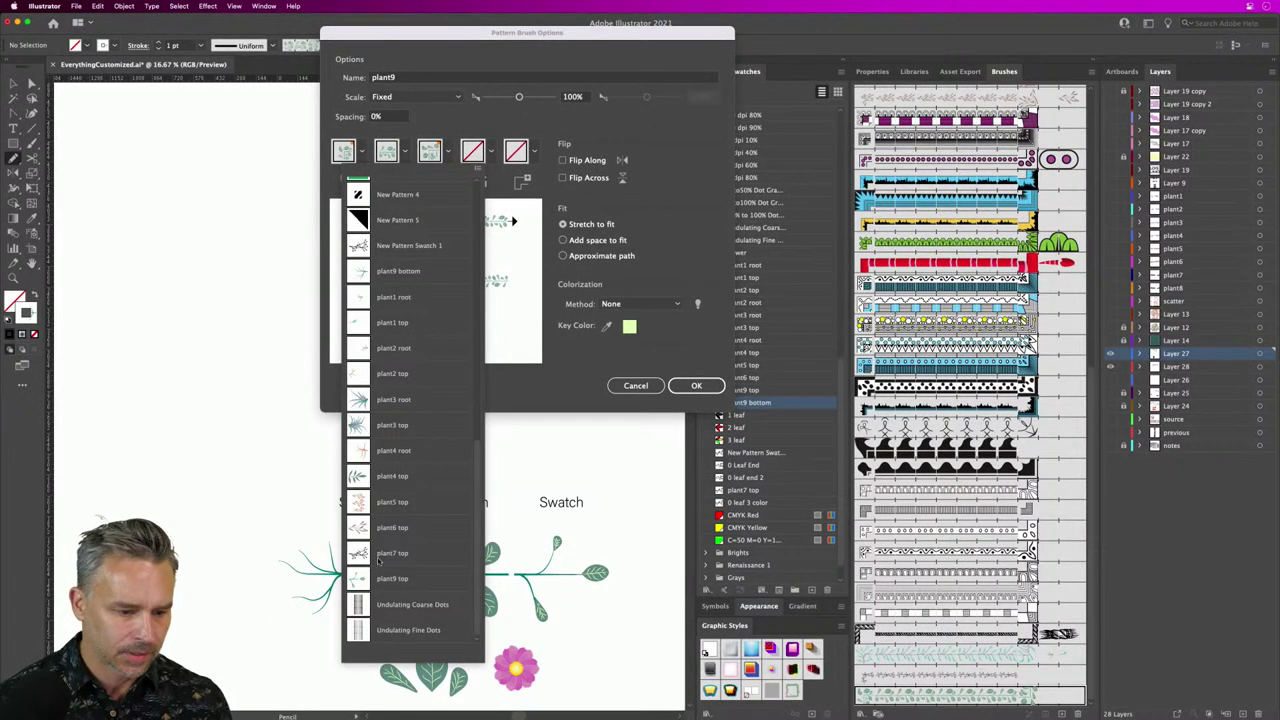
# Step: Assign the plant9 bottom swatch as the start tile and plant9 top as the end tile of the plant9 pattern brush
pyautogui.scroll(1, 386, 595)
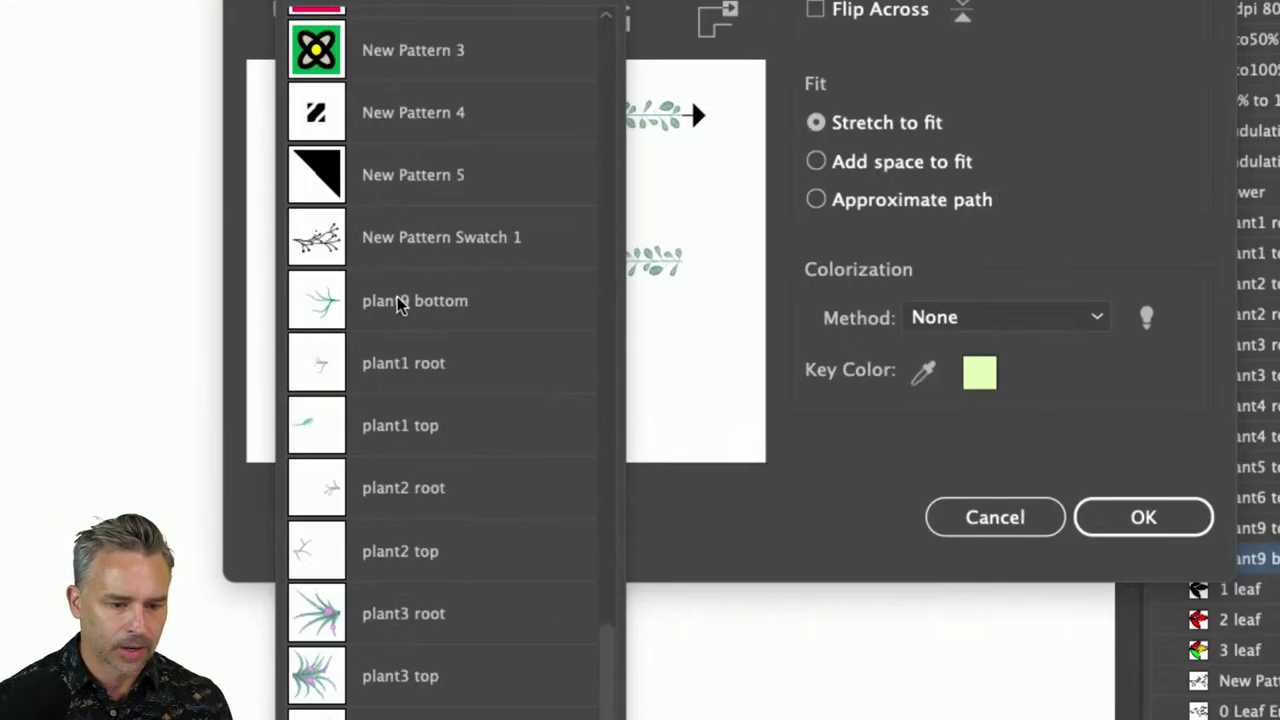
pyautogui.click(388, 296)
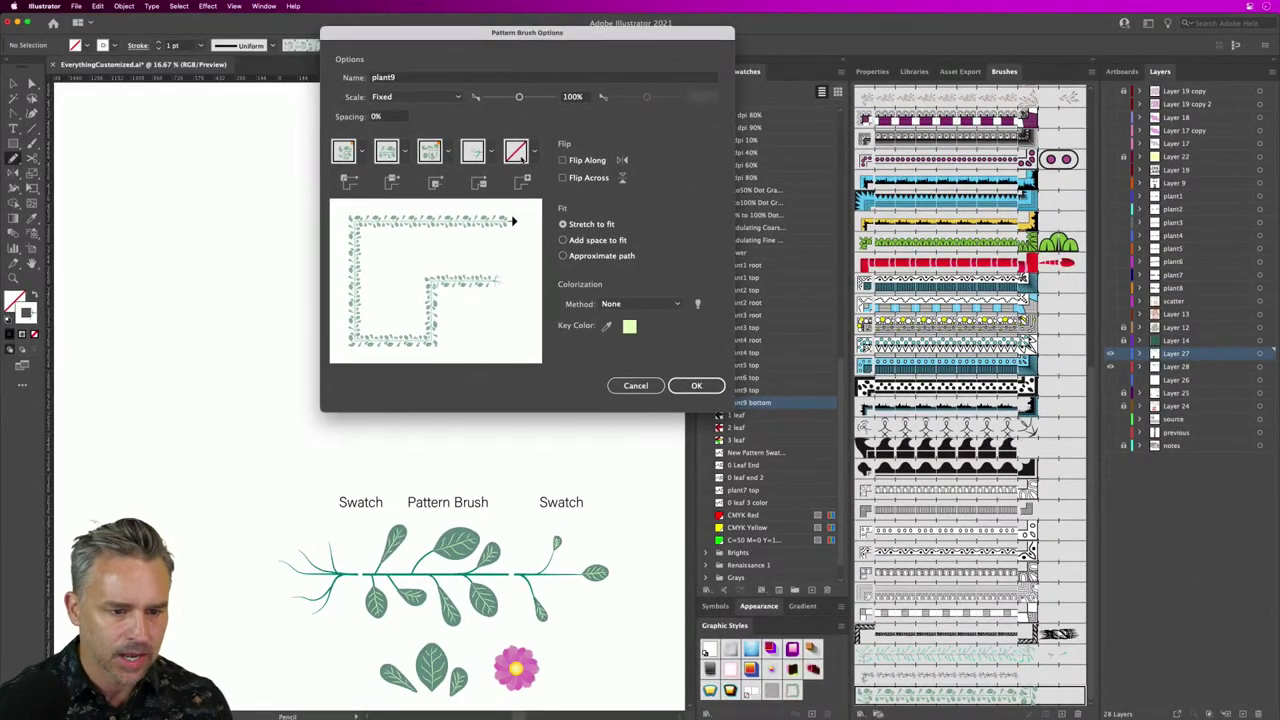
pyautogui.click(533, 156)
pyautogui.moveTo(520, 293); pyautogui.dragTo(529, 713)
pyautogui.scroll(-10, 463, 507)
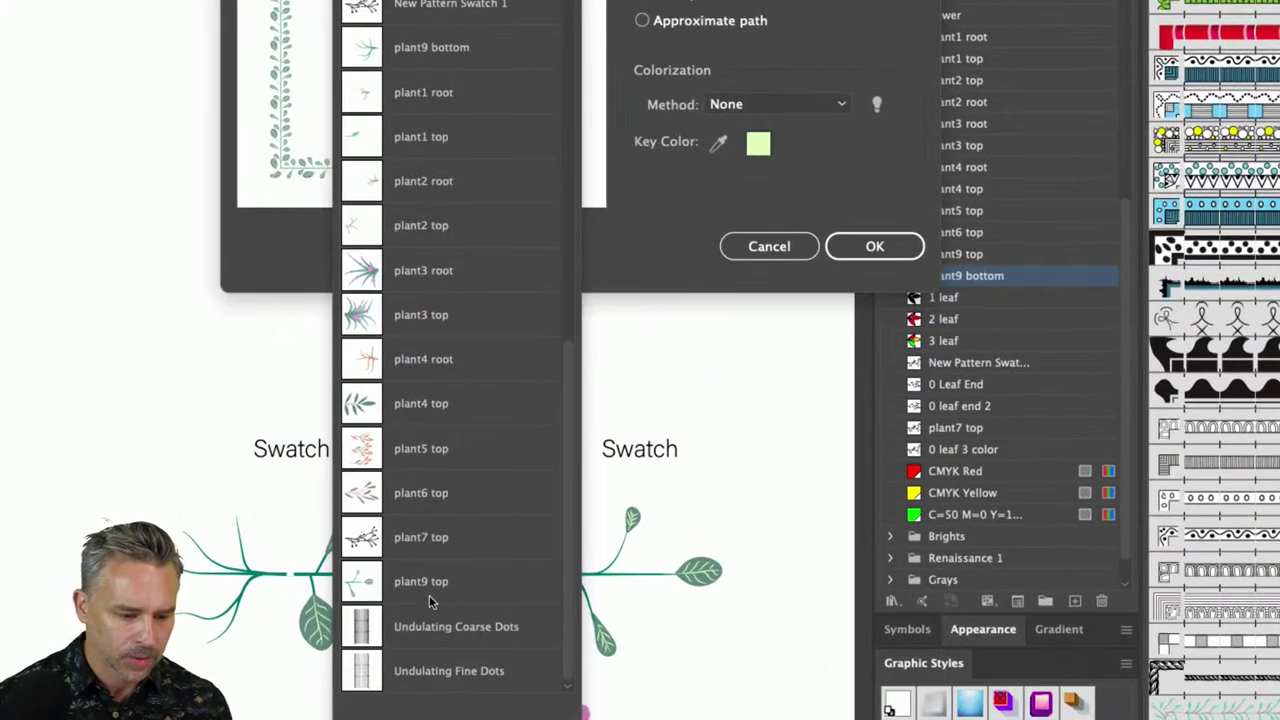
pyautogui.click(440, 587)
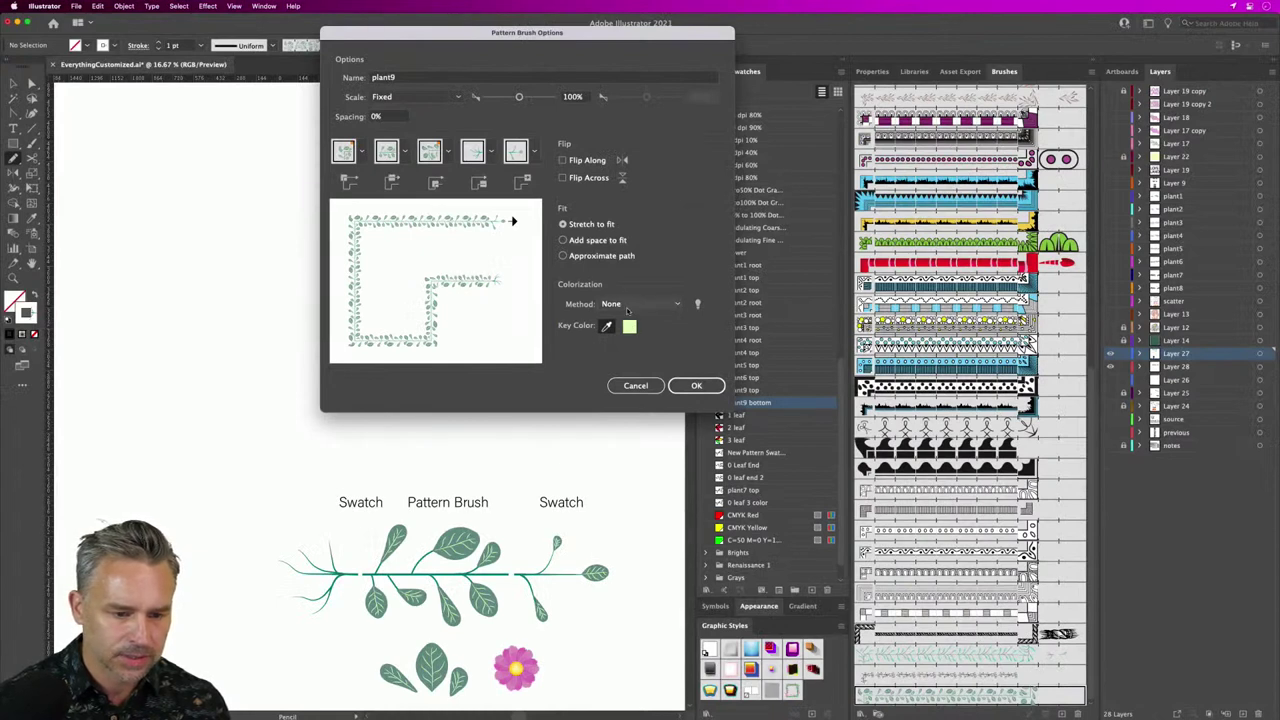
# Step: Set the brush colorization to Tints and Shades with the leaf green sampled from the preview as key color, and accept the options
pyautogui.click(630, 304)
pyautogui.click(632, 345)
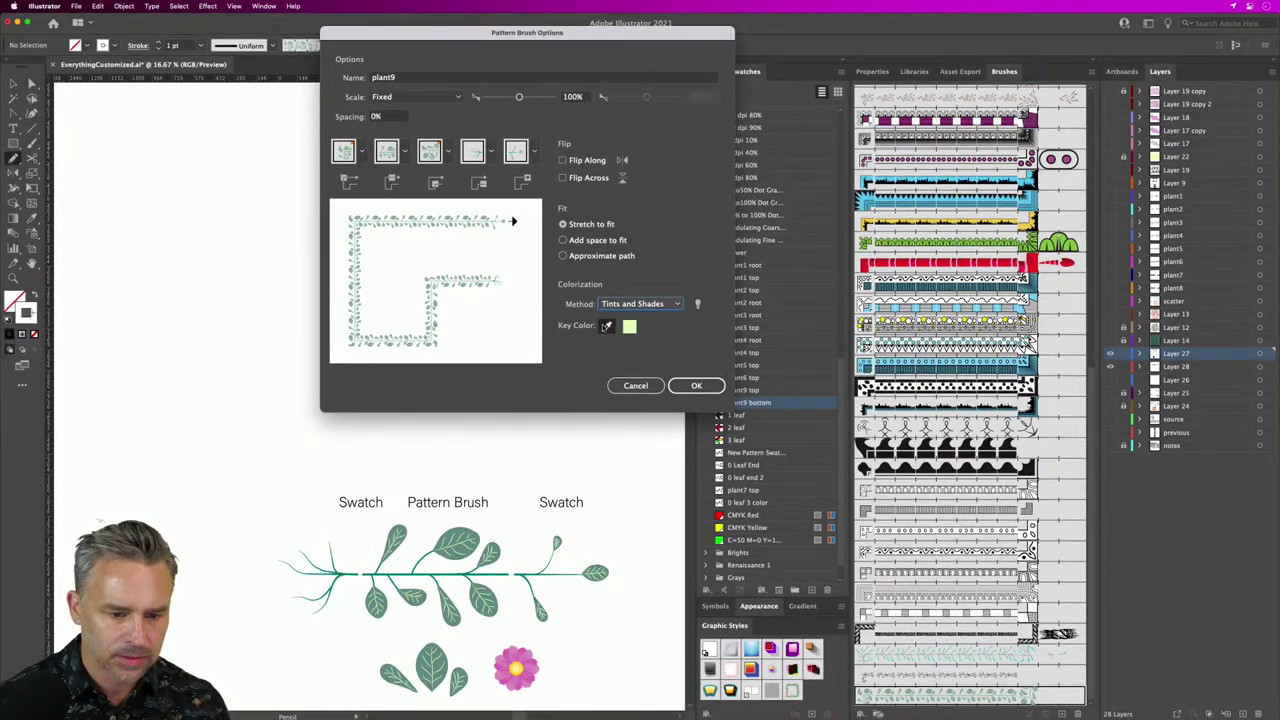
pyautogui.click(430, 284)
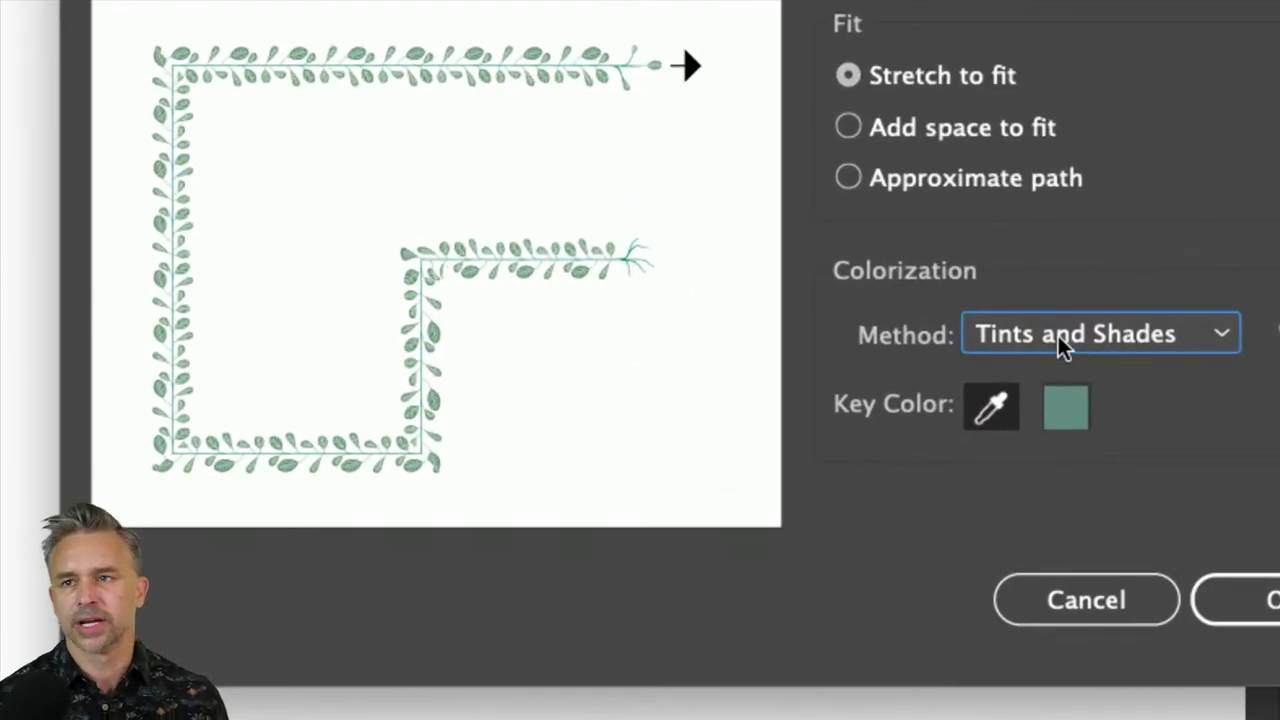
pyautogui.click(404, 255)
pyautogui.click(403, 256)
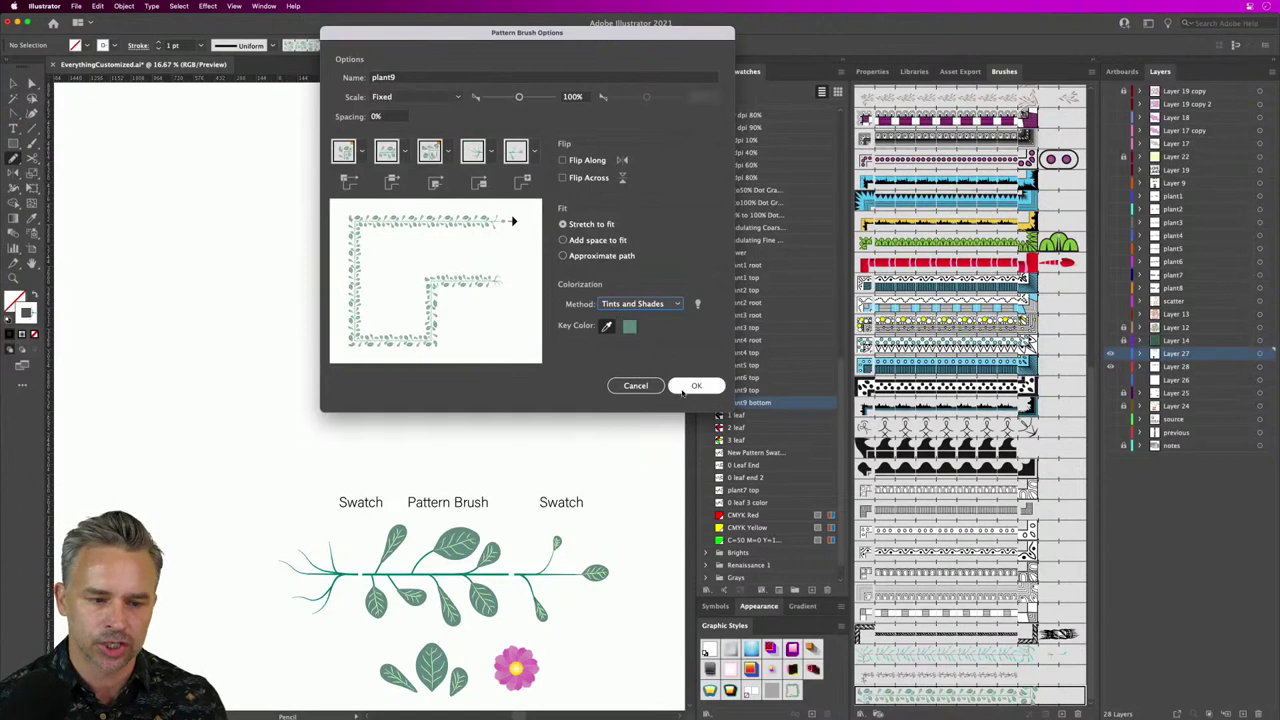
pyautogui.click(692, 386)
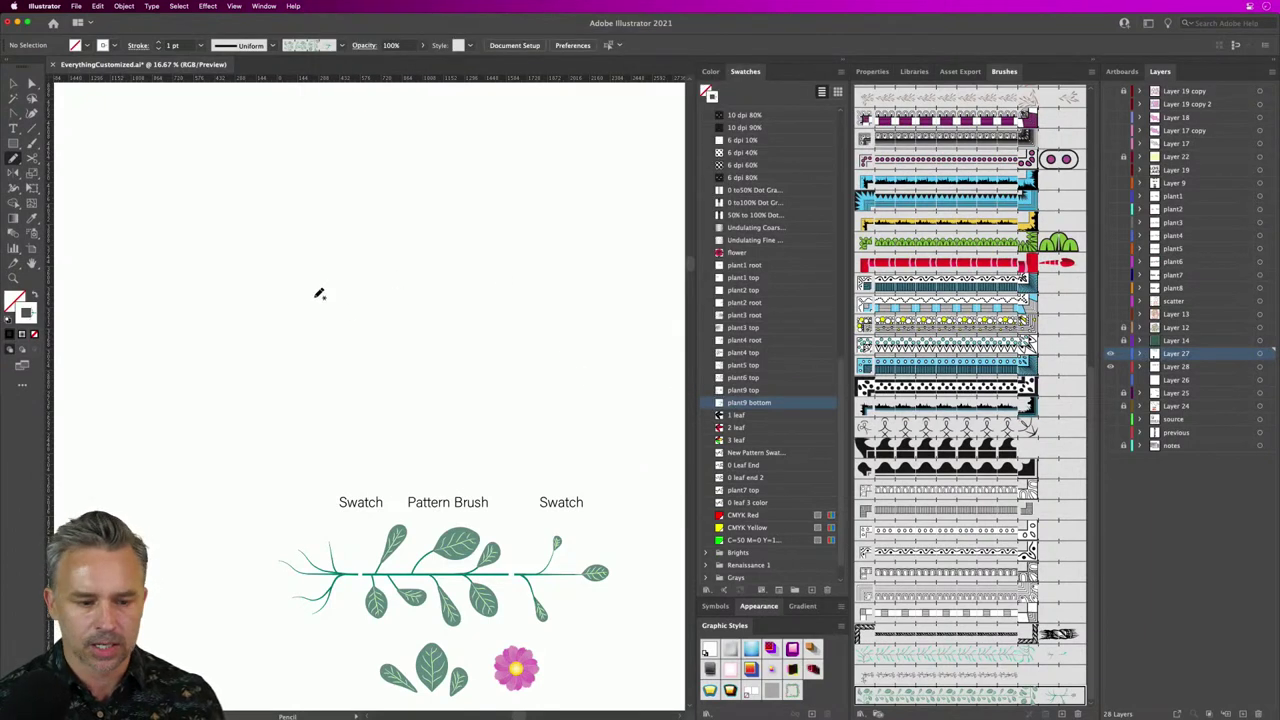
# Step: Draw three curved strokes freehand with the plant9 brush above the labelled source artwork and select them all
pyautogui.moveTo(296, 306)
pyautogui.mouseDown()
pyautogui.moveTo(340, 354)
pyautogui.moveTo(512, 299)
pyautogui.moveTo(596, 346)
pyautogui.mouseUp()
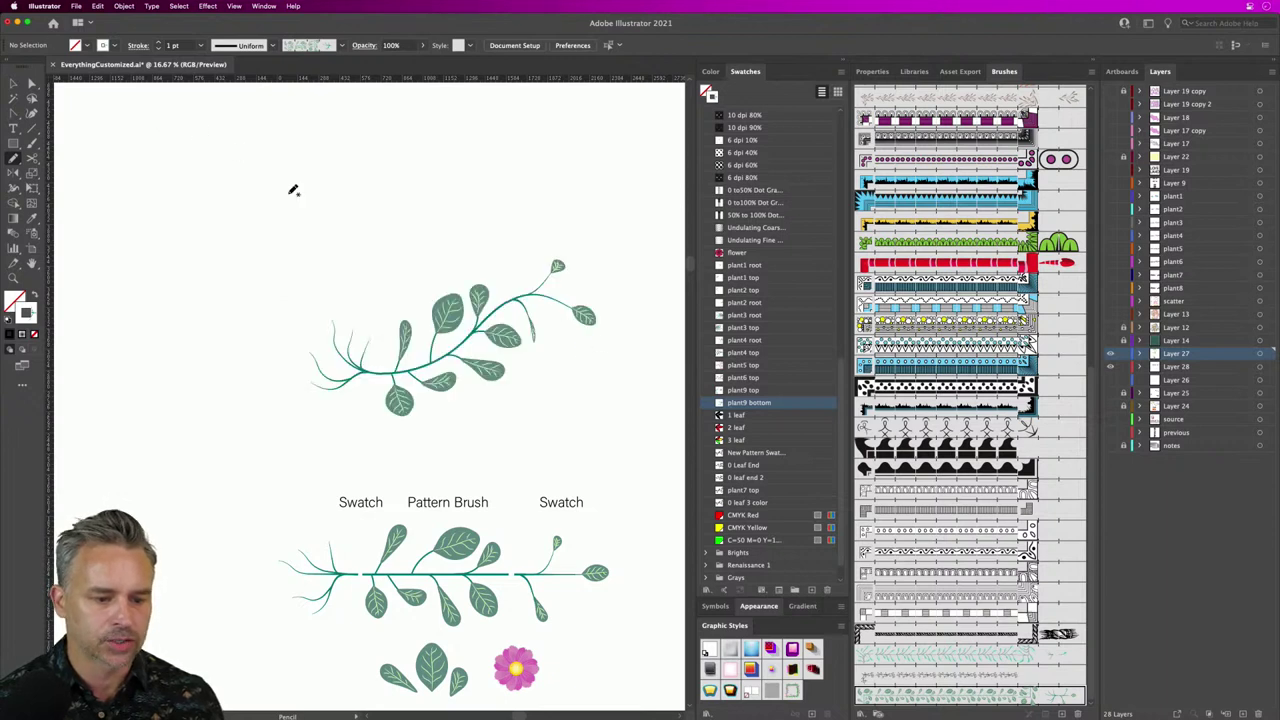
pyautogui.moveTo(328, 226)
pyautogui.mouseDown()
pyautogui.moveTo(374, 260)
pyautogui.moveTo(588, 198)
pyautogui.mouseUp()
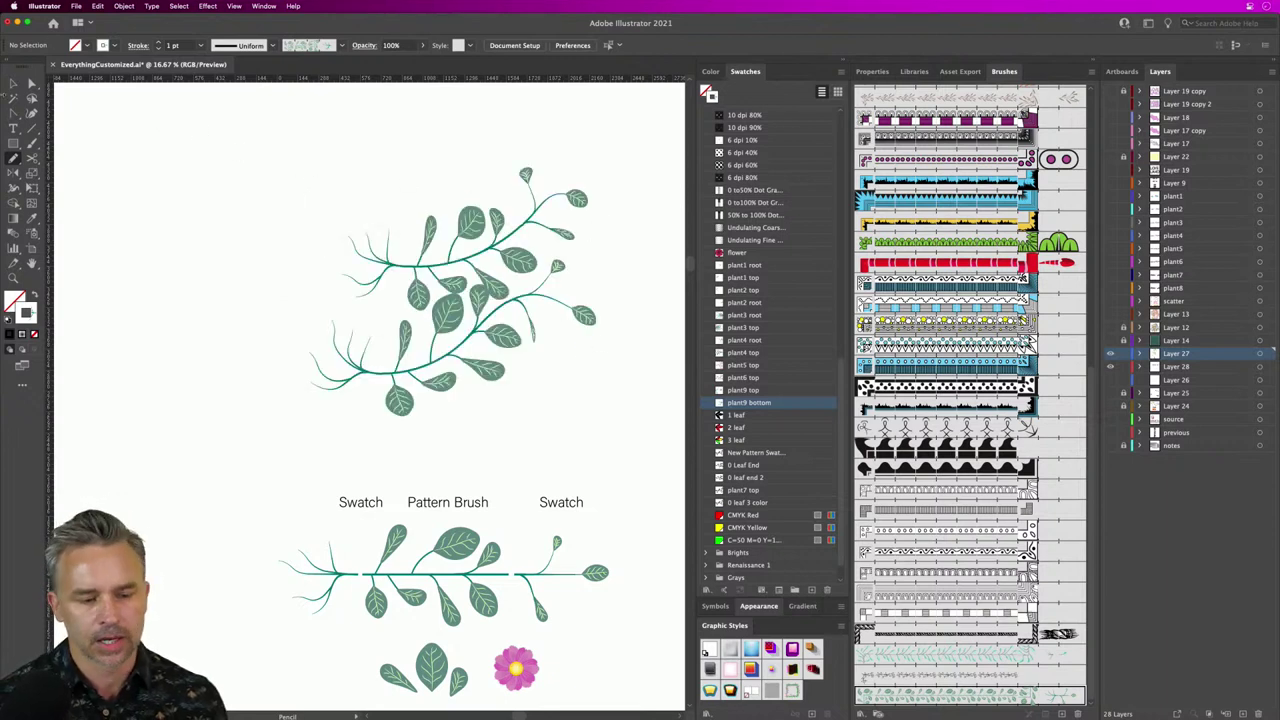
pyautogui.moveTo(231, 303)
pyautogui.mouseDown()
pyautogui.moveTo(437, 143)
pyautogui.moveTo(442, 112)
pyautogui.mouseUp()
pyautogui.press('v')
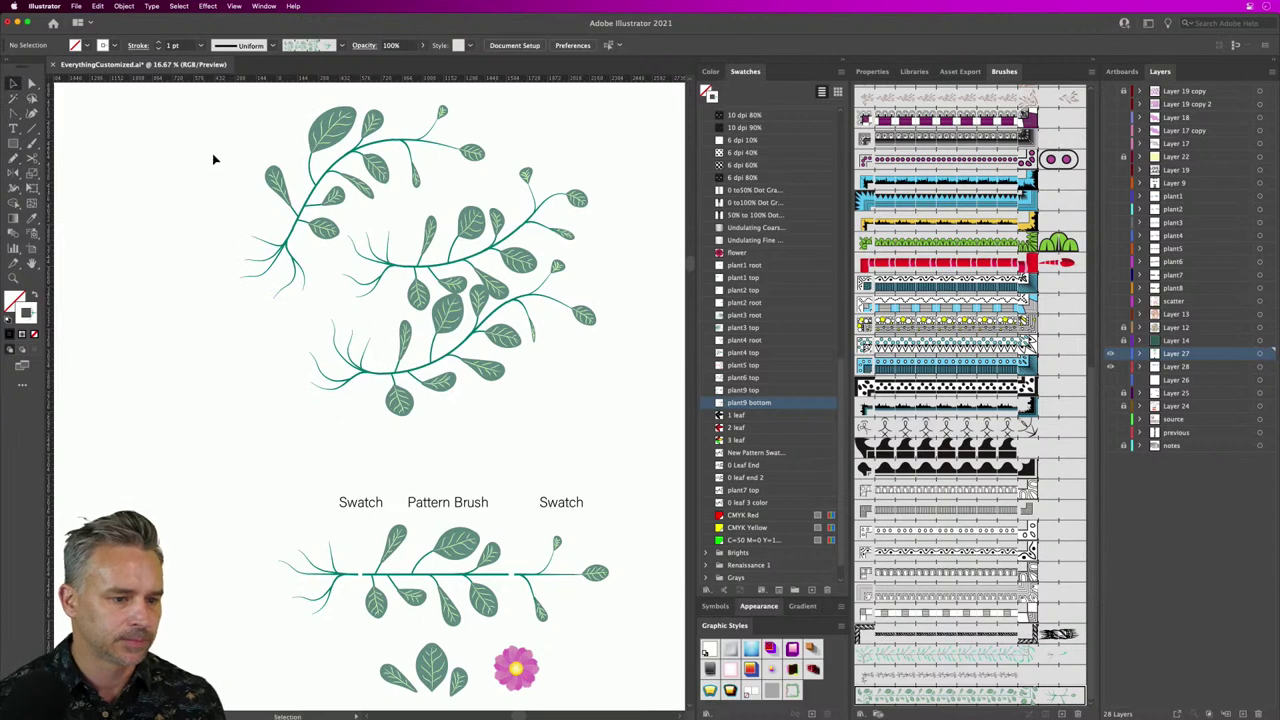
pyautogui.moveTo(214, 131); pyautogui.dragTo(546, 402)
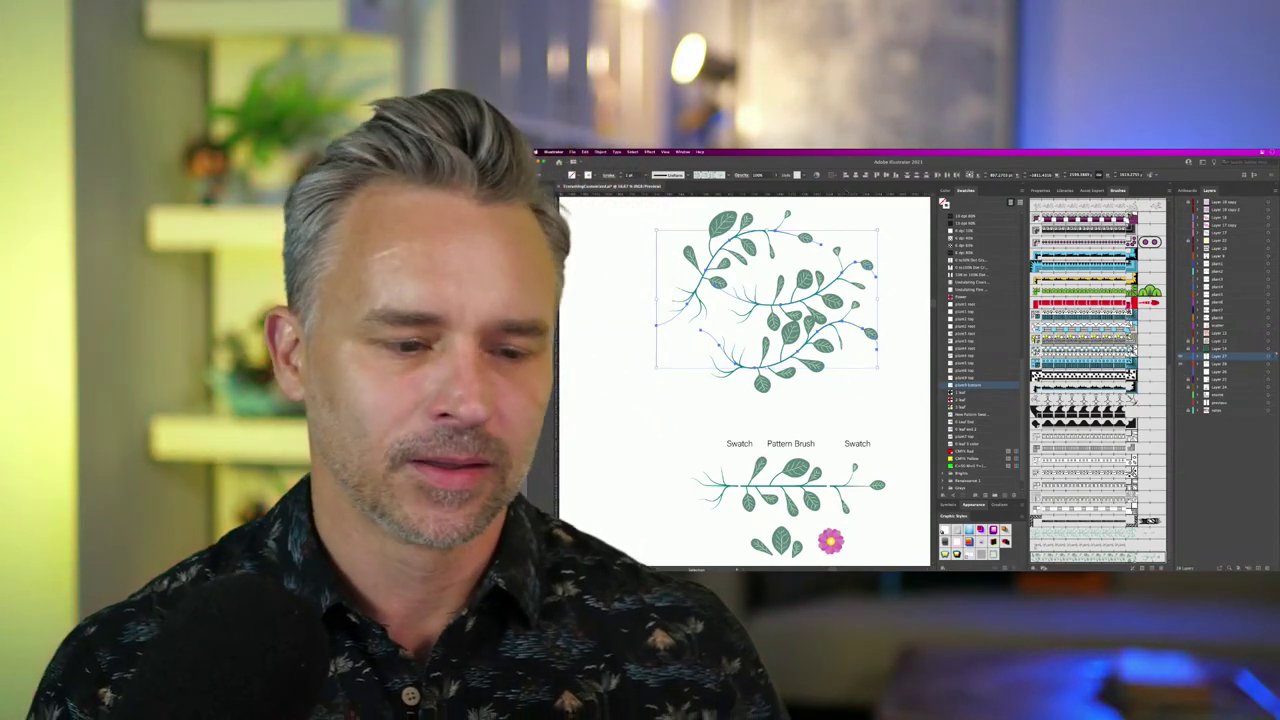
# Step: Deselect the strokes, hide Layer 27 and Layer 28, and add a new empty layer with more canvas room for drawing
pyautogui.scroll(1, 770, 380)
pyautogui.scroll(1, 770, 380)
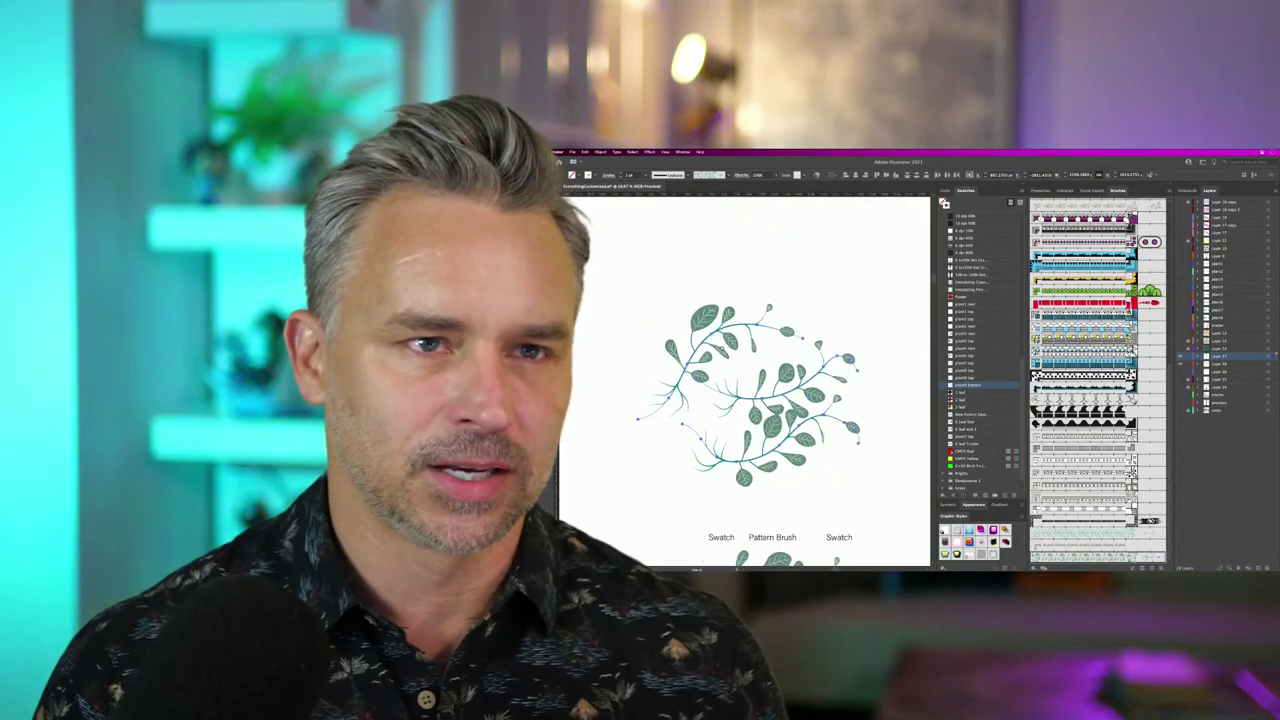
pyautogui.click(730, 328)
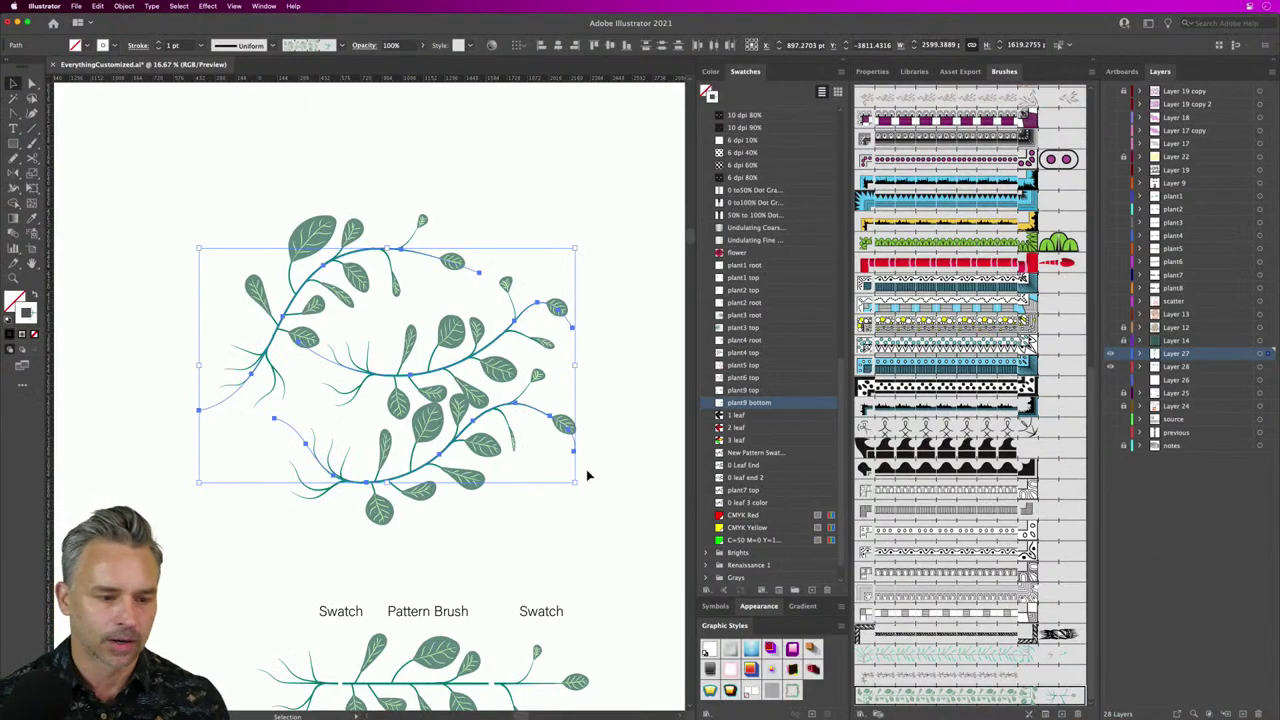
pyautogui.click(289, 206)
pyautogui.press('super+minus')
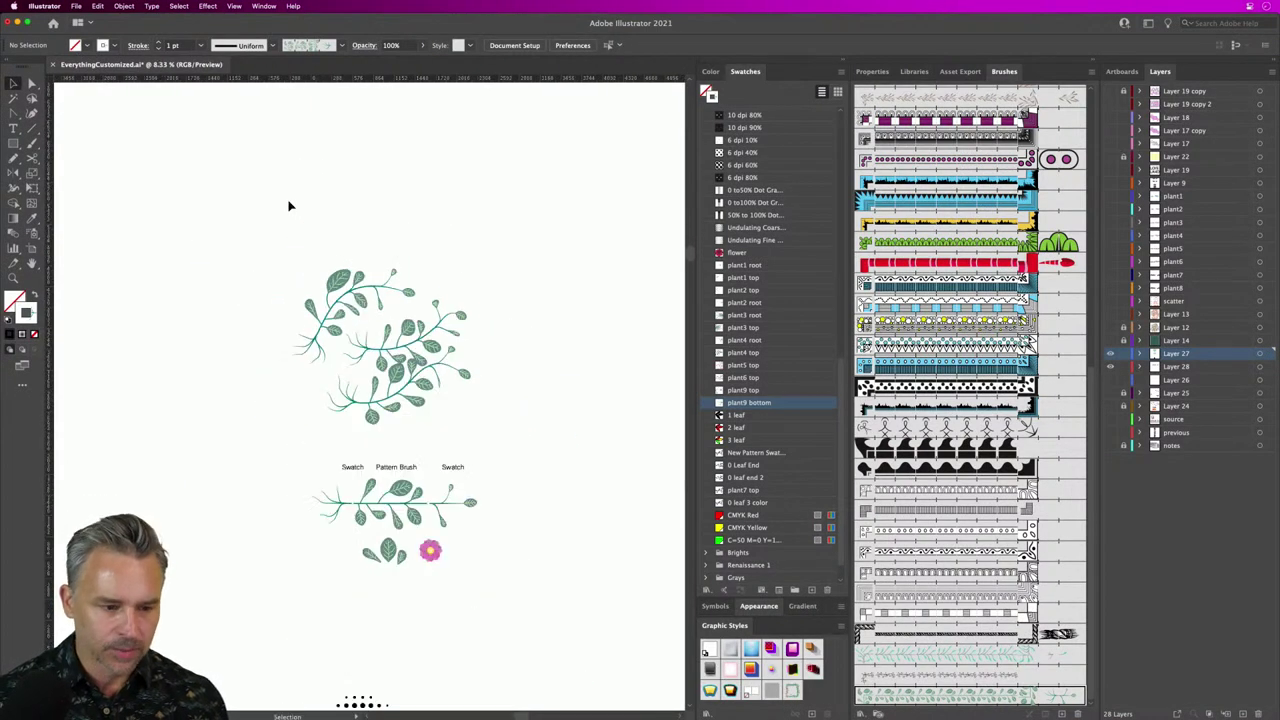
pyautogui.moveTo(294, 203); pyautogui.dragTo(339, 176)
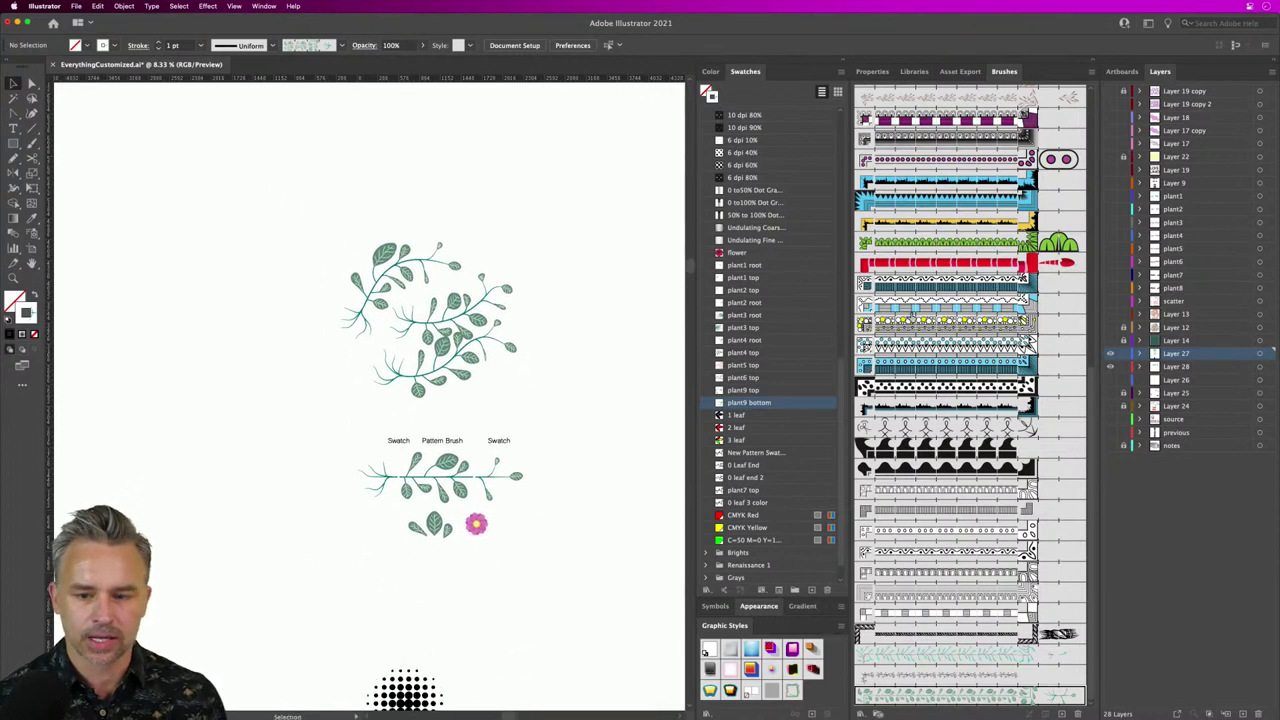
pyautogui.click(1110, 357)
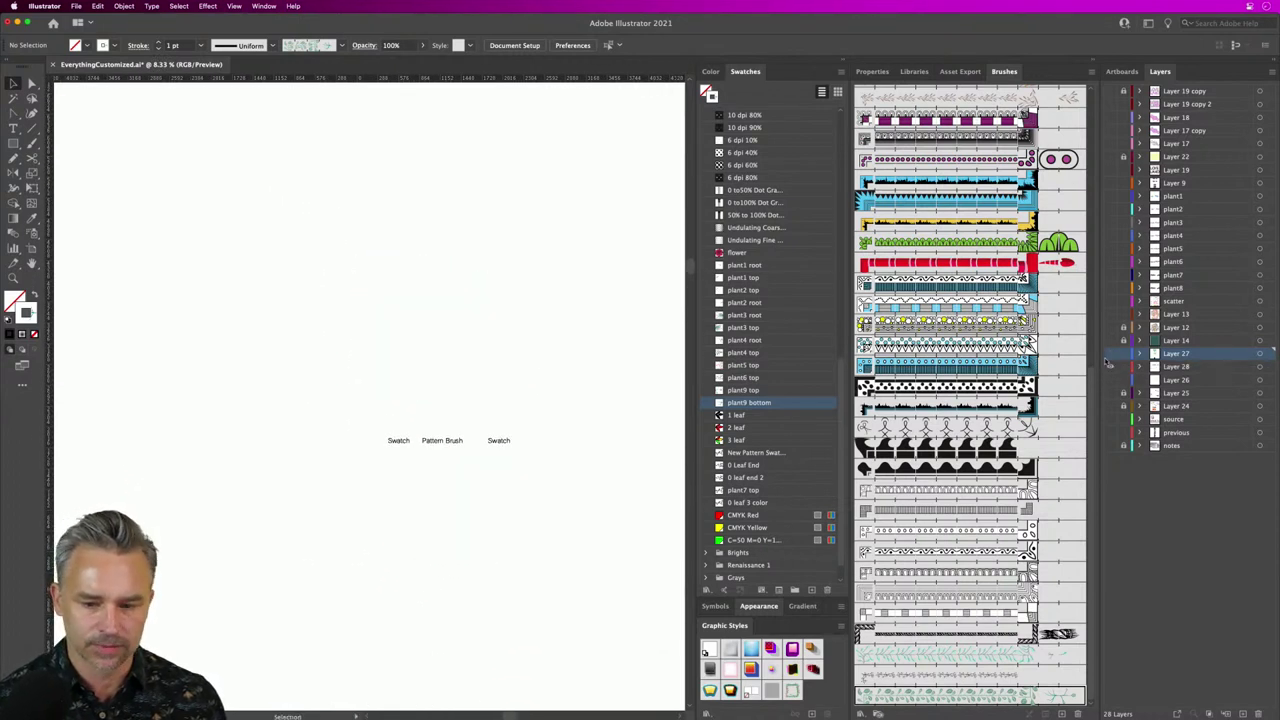
pyautogui.click(1243, 713)
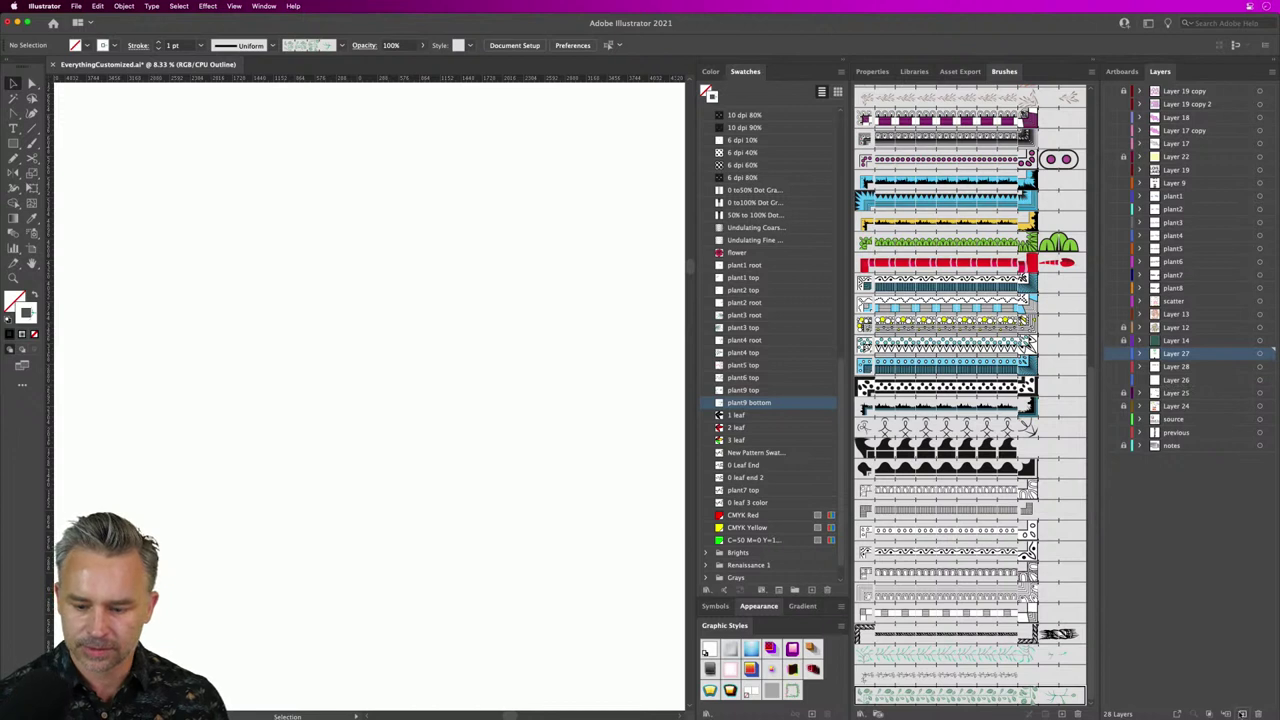
pyautogui.hotkey('ctrl', 'y')
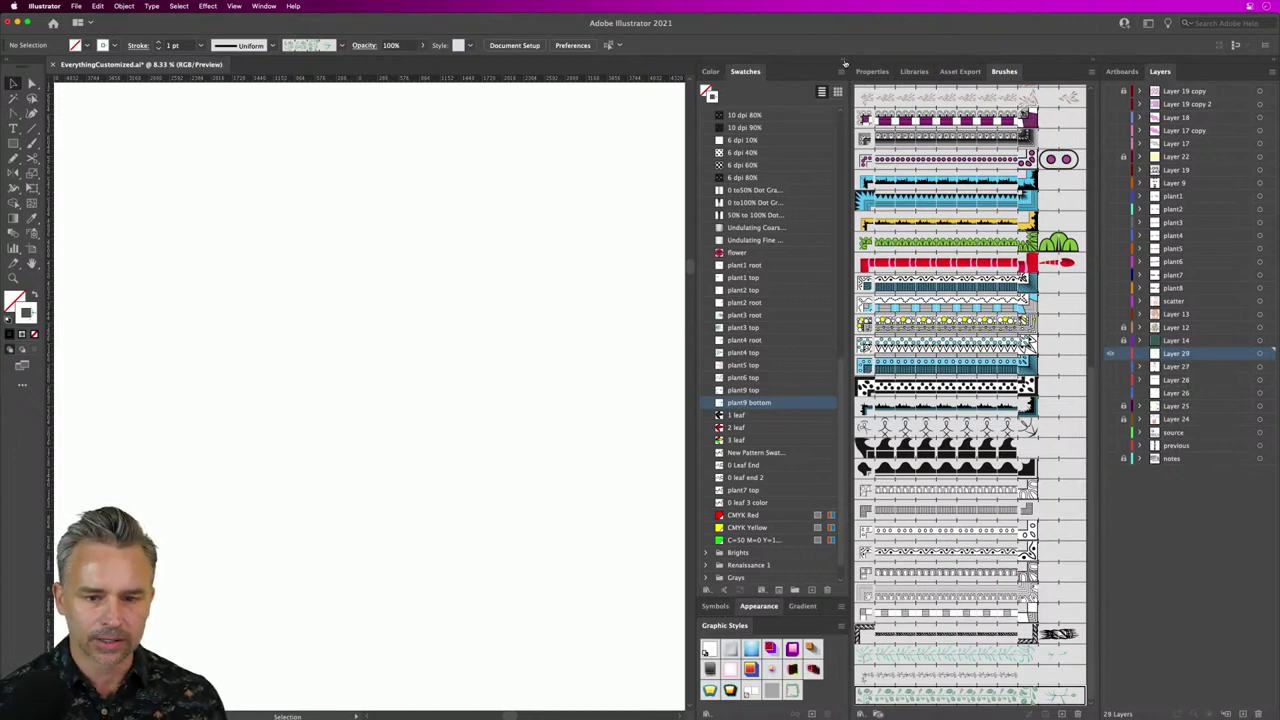
pyautogui.click(844, 61)
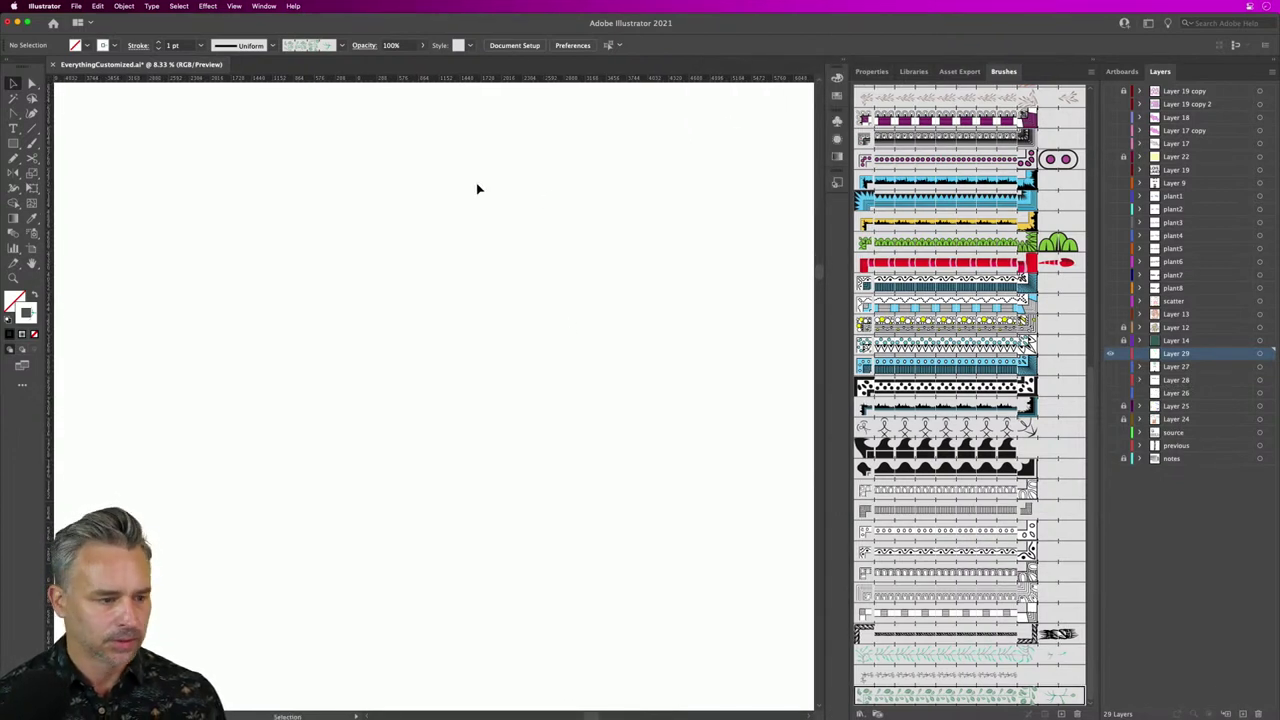
pyautogui.press('v')
pyautogui.click(13, 128)
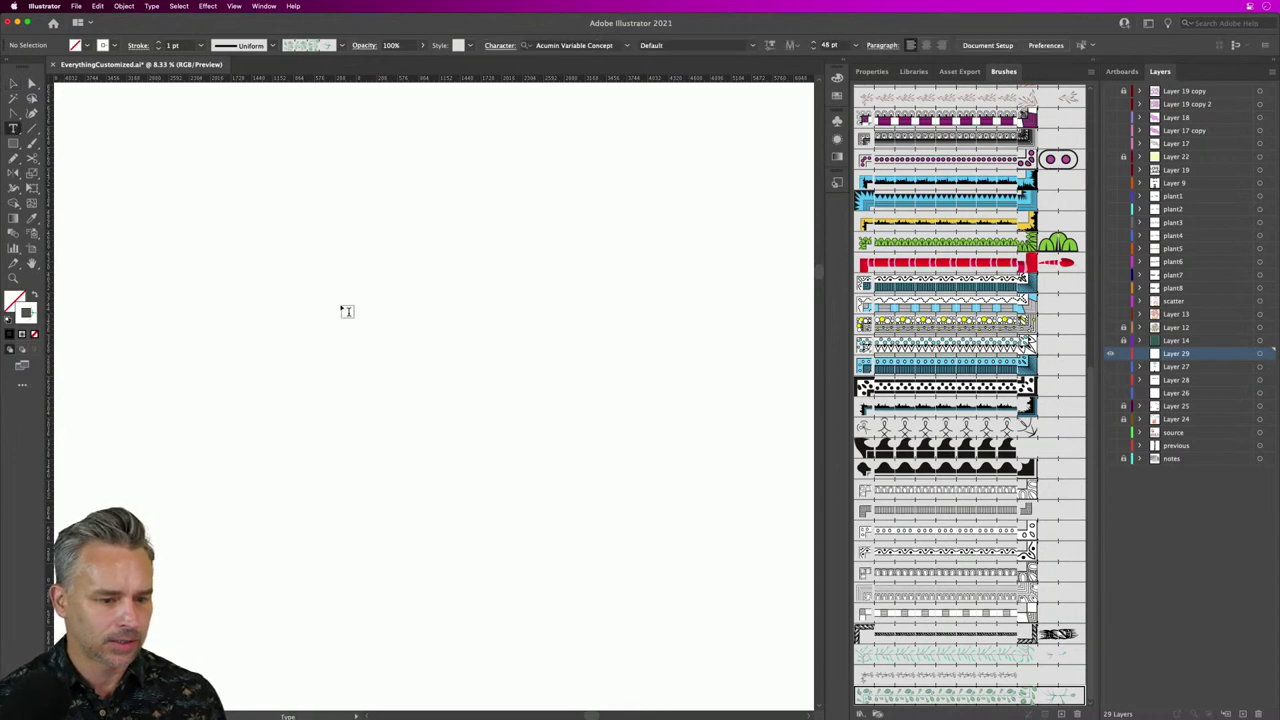
pyautogui.click(277, 328)
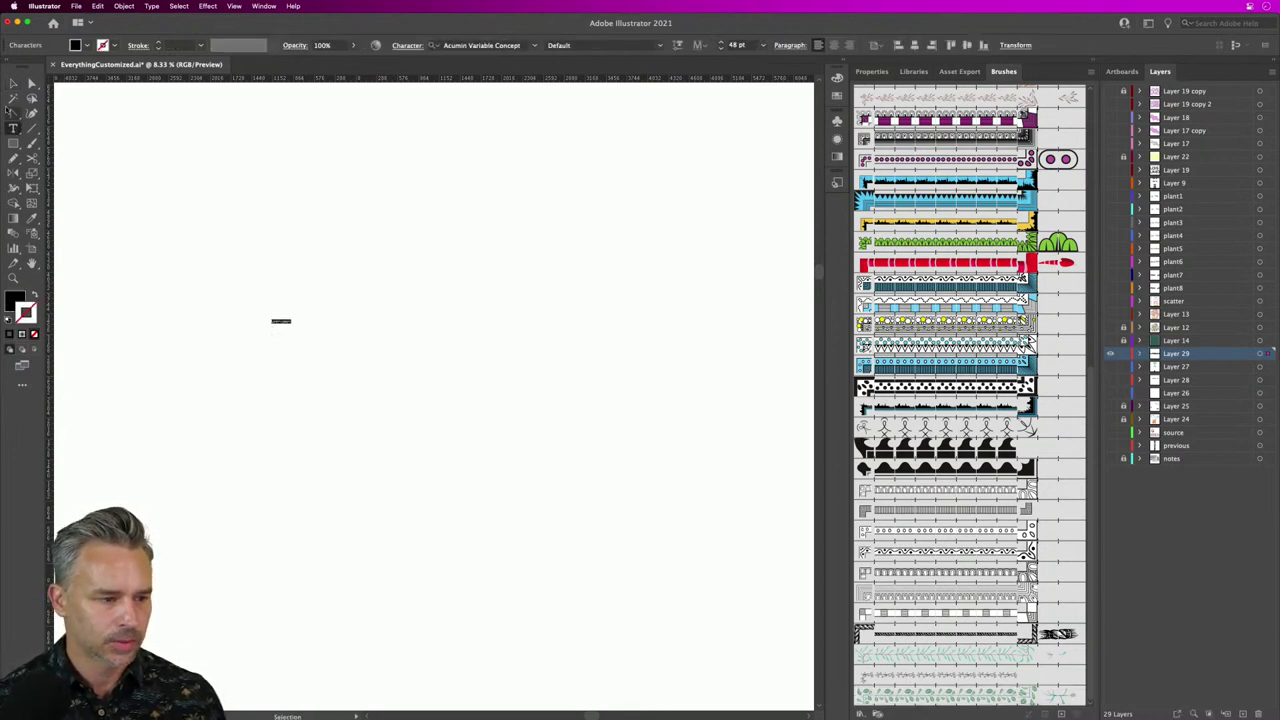
pyautogui.click(12, 84)
pyautogui.moveTo(290, 328); pyautogui.dragTo(600, 509)
pyautogui.press('Delete')
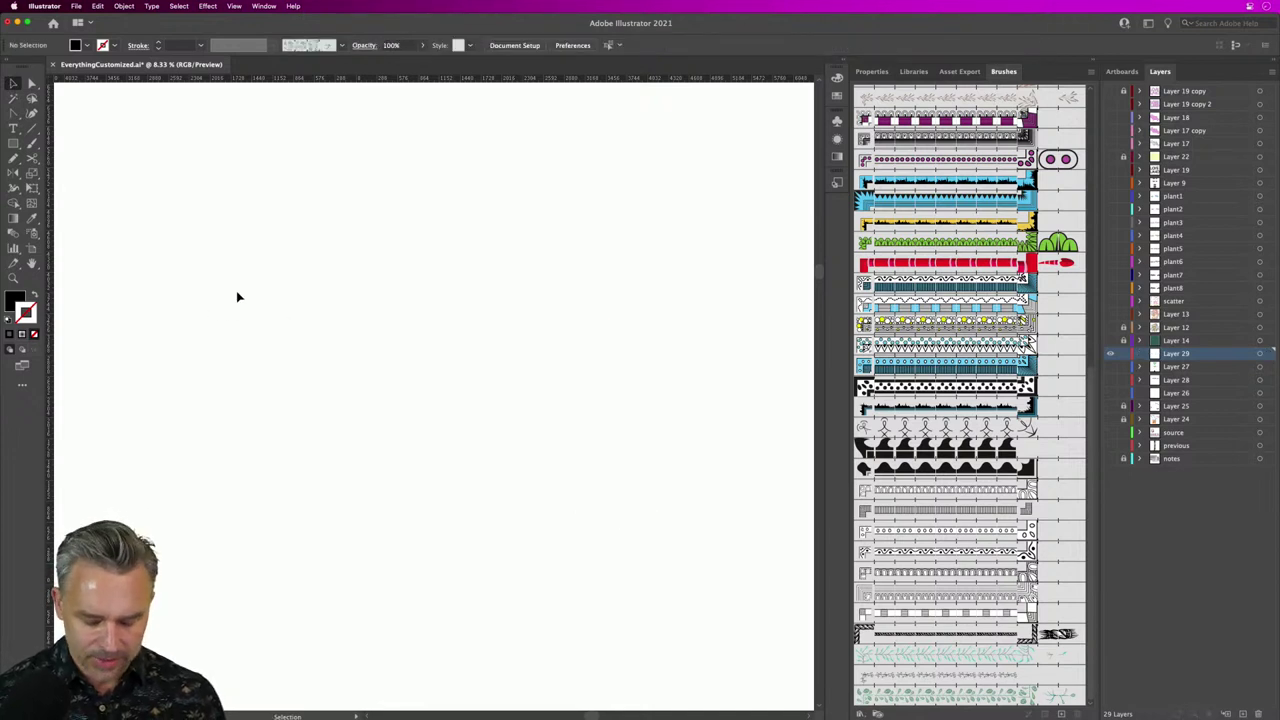
# Step: Draw a freehand S-shaped curve with the Pencil, about 2919 pt wide and 5144 pt tall, on the new layer
pyautogui.press('n')
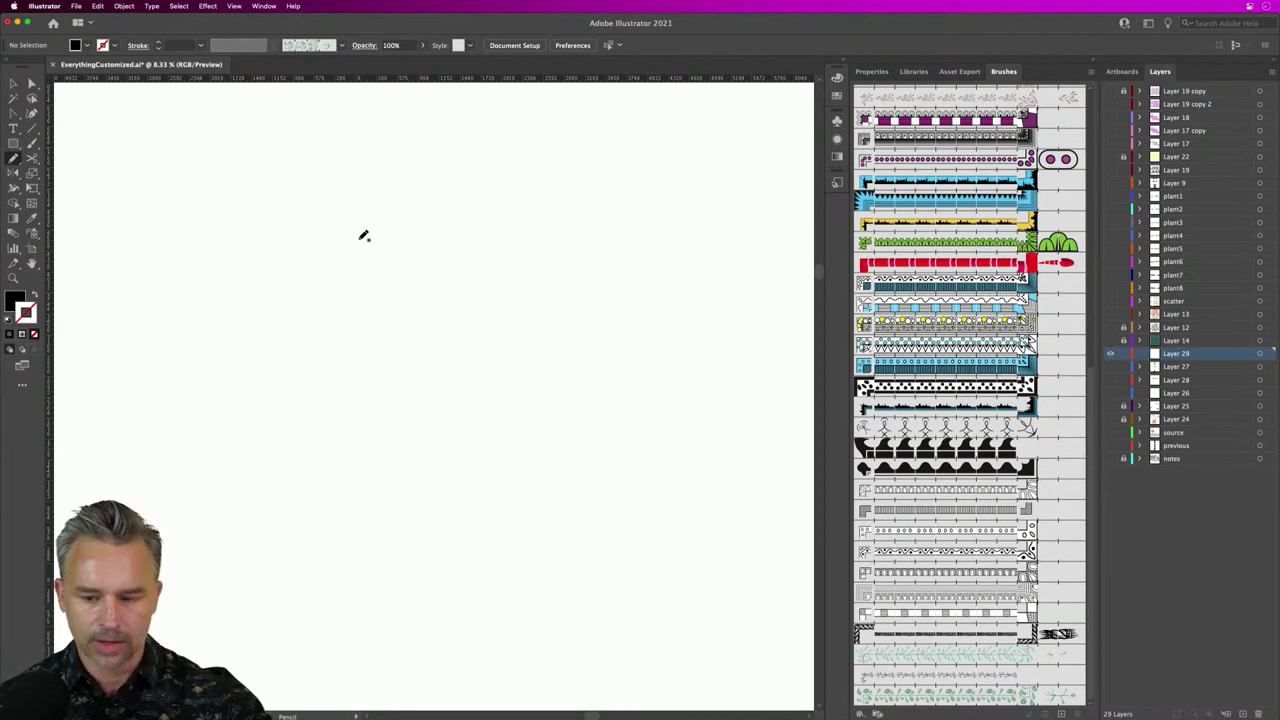
pyautogui.moveTo(278, 306)
pyautogui.mouseDown()
pyautogui.moveTo(326, 264)
pyautogui.moveTo(208, 337)
pyautogui.moveTo(137, 469)
pyautogui.moveTo(194, 413)
pyautogui.mouseUp()
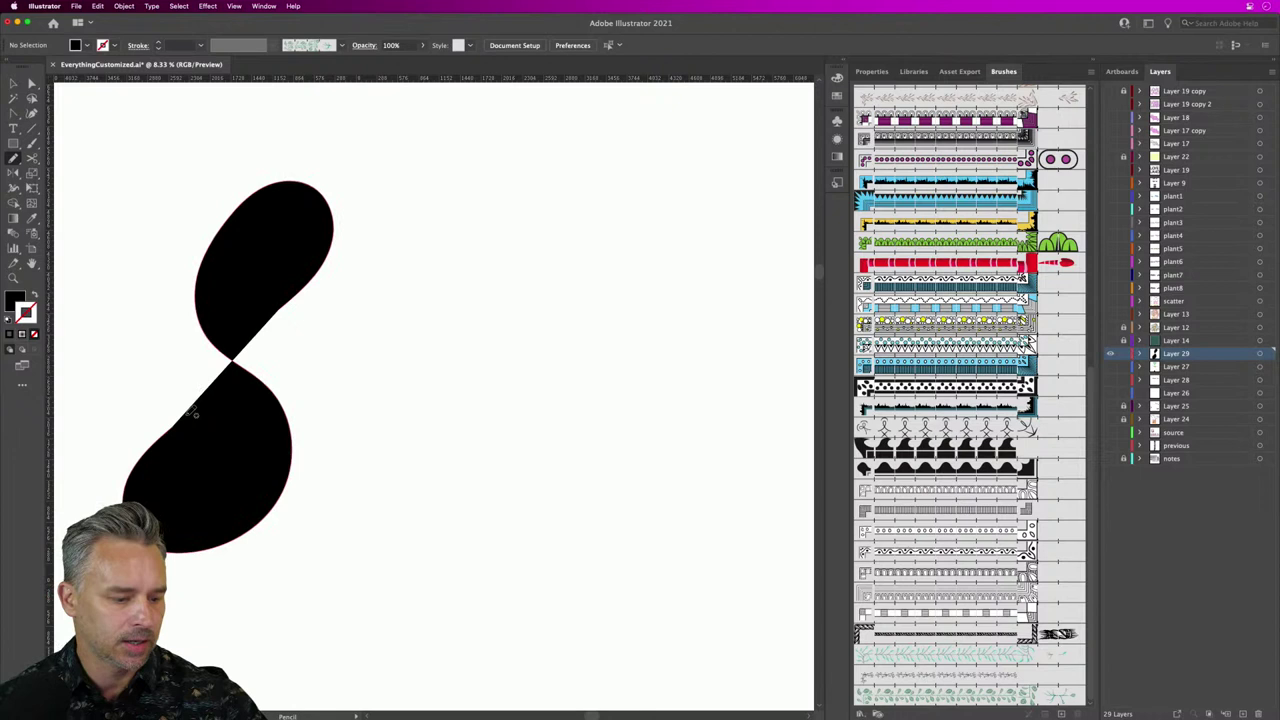
pyautogui.click(12, 83)
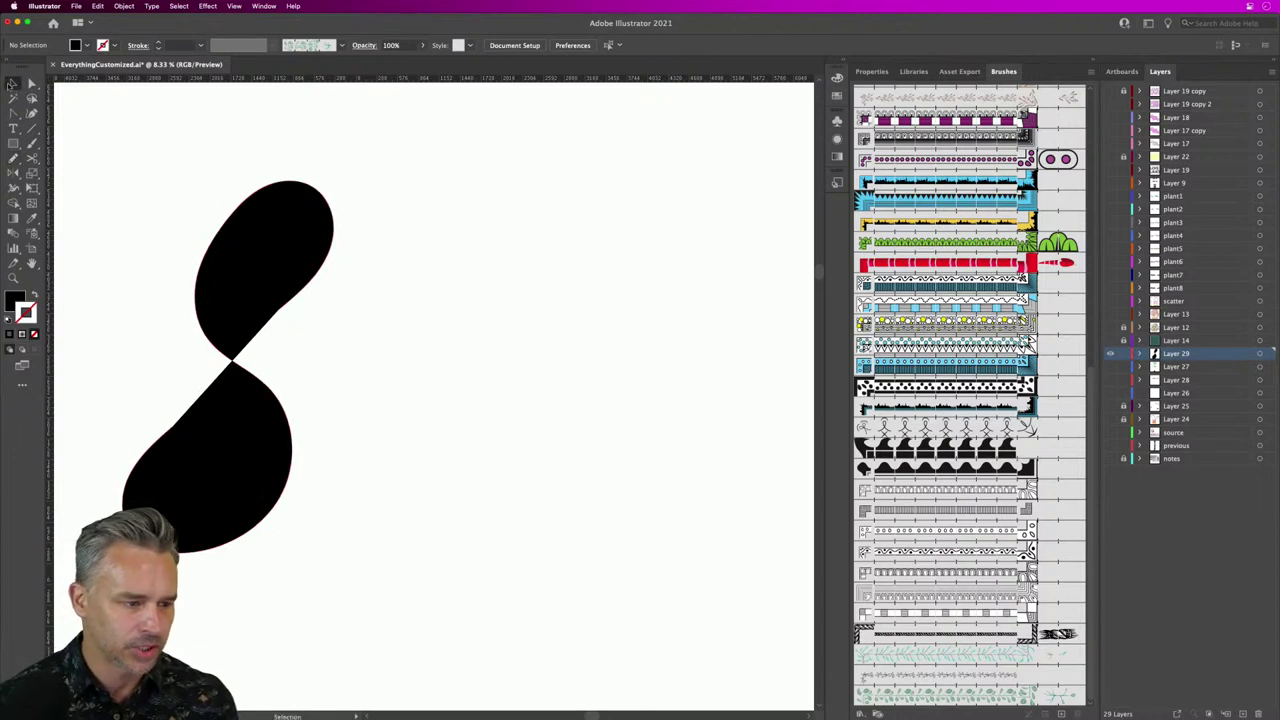
# Step: Apply the plant9 pattern brush to the S-shaped path and remove the path's fill
pyautogui.click(942, 696)
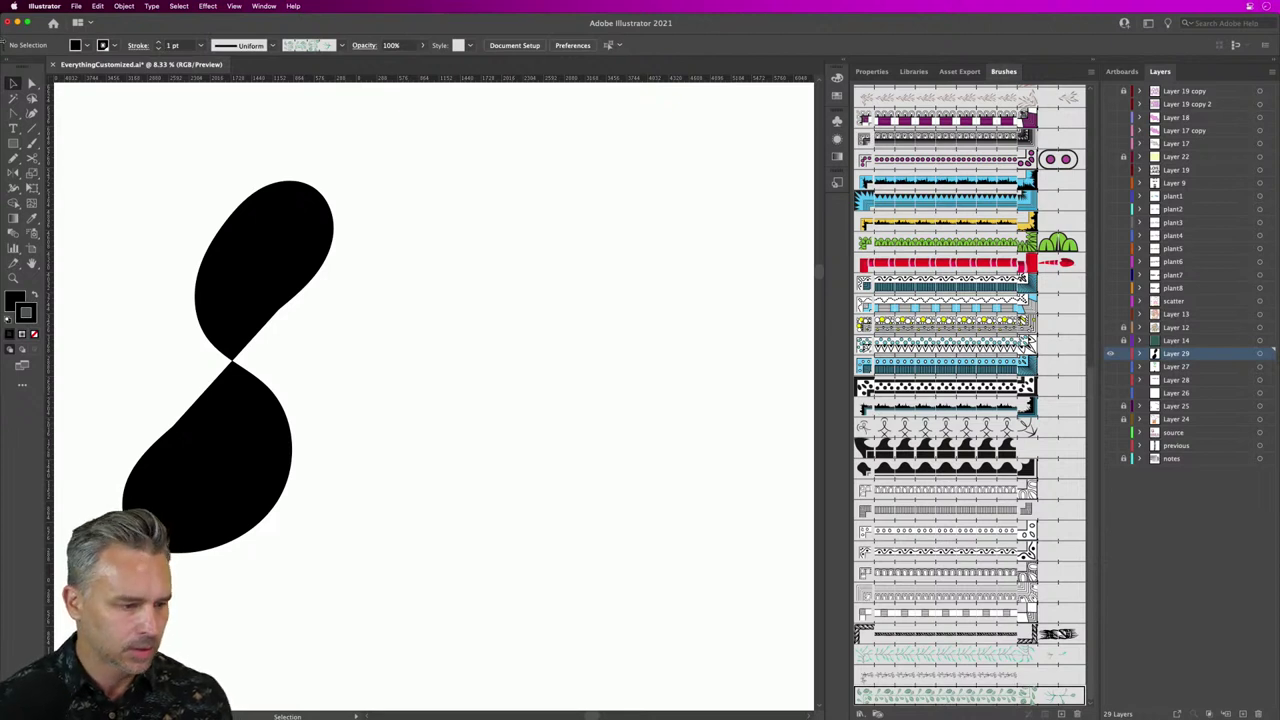
pyautogui.click(251, 255)
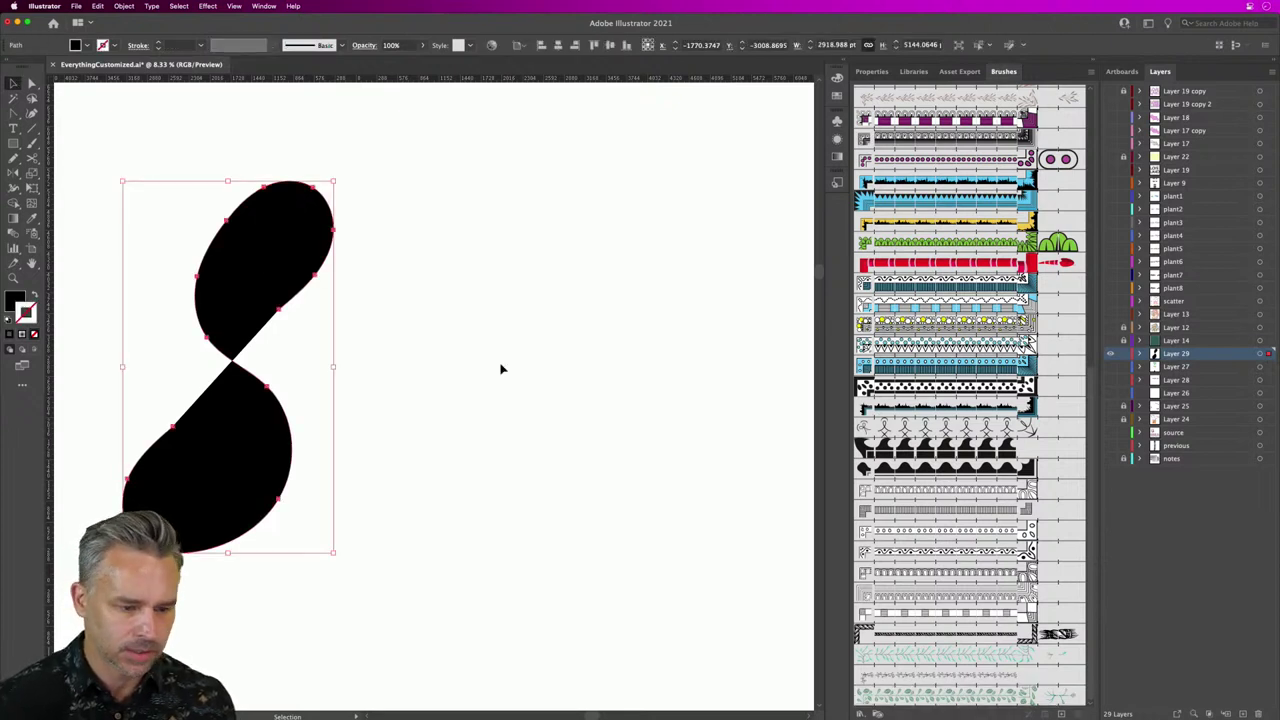
pyautogui.click(1005, 700)
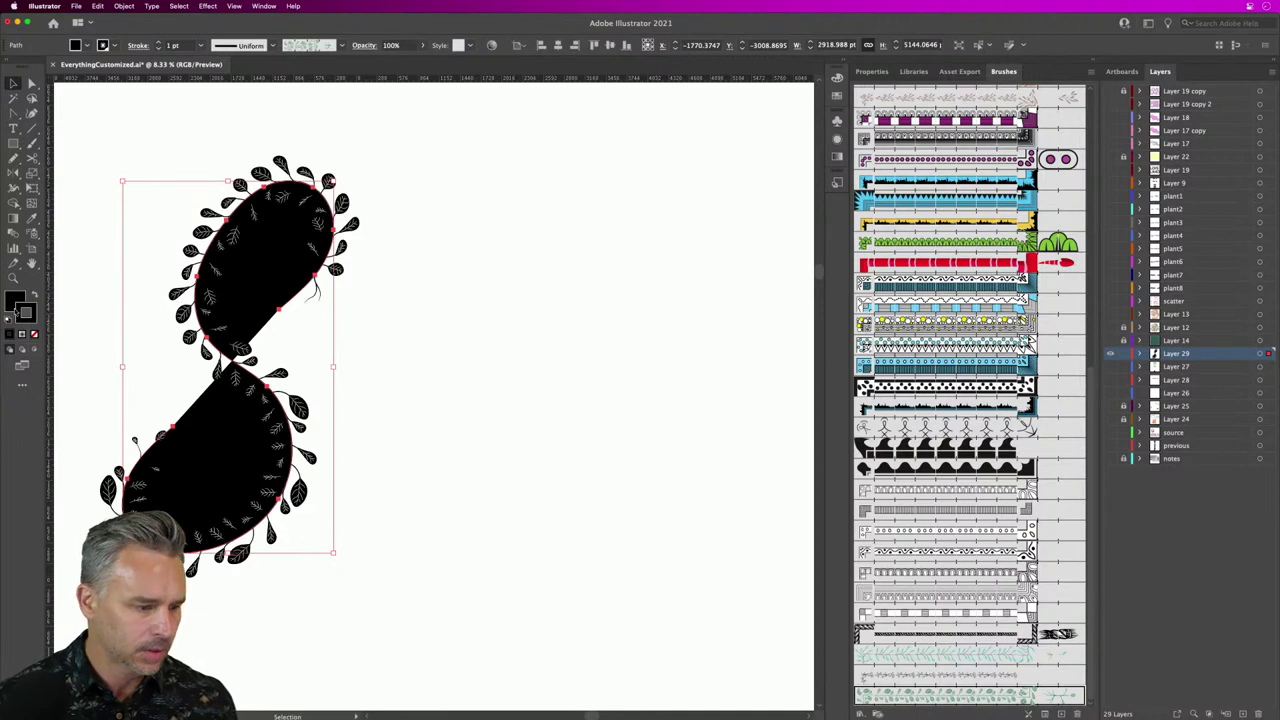
pyautogui.click(22, 313)
pyautogui.click(34, 334)
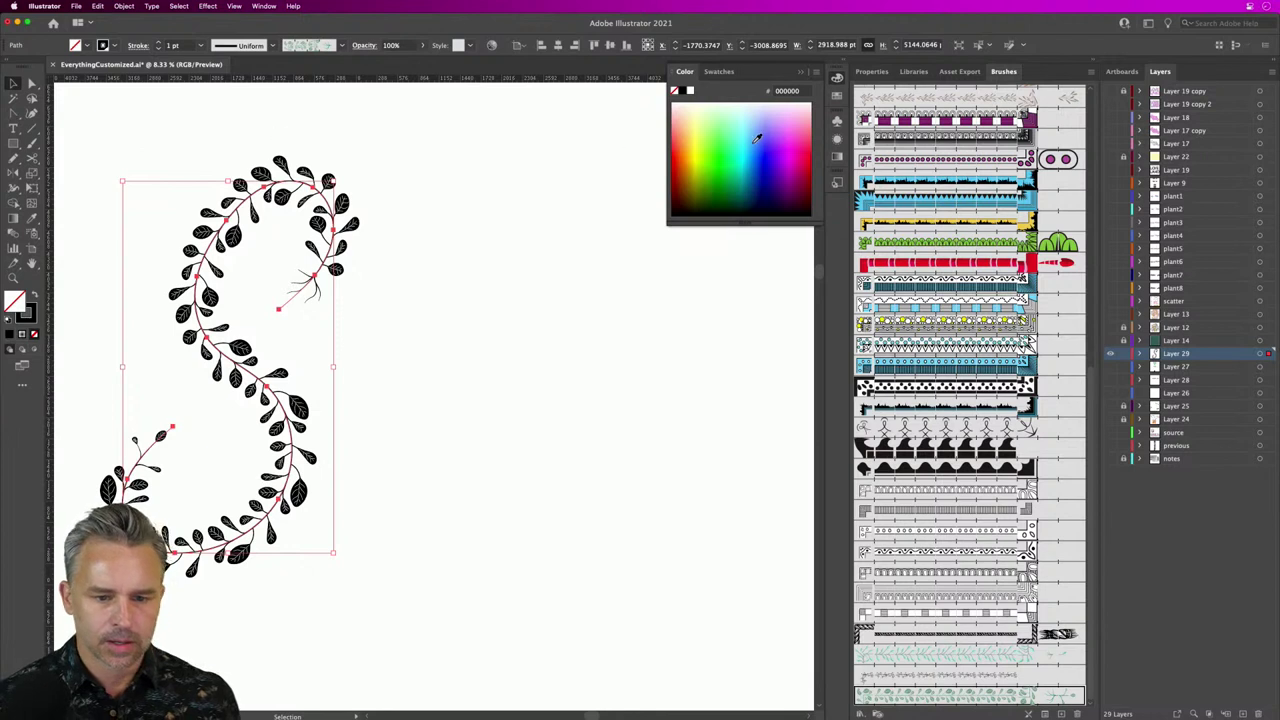
# Step: Make the stroke the active color and show the swatches as thumbnails in an enlarged view
pyautogui.click(27, 316)
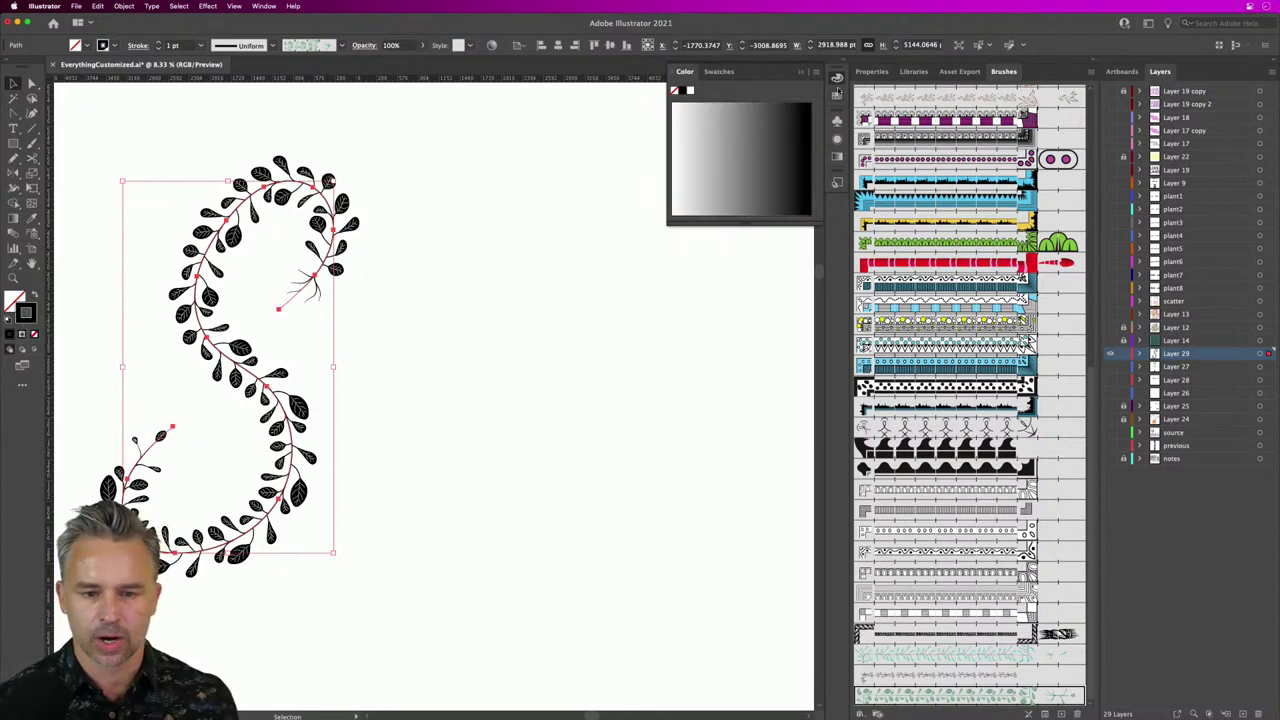
pyautogui.click(837, 94)
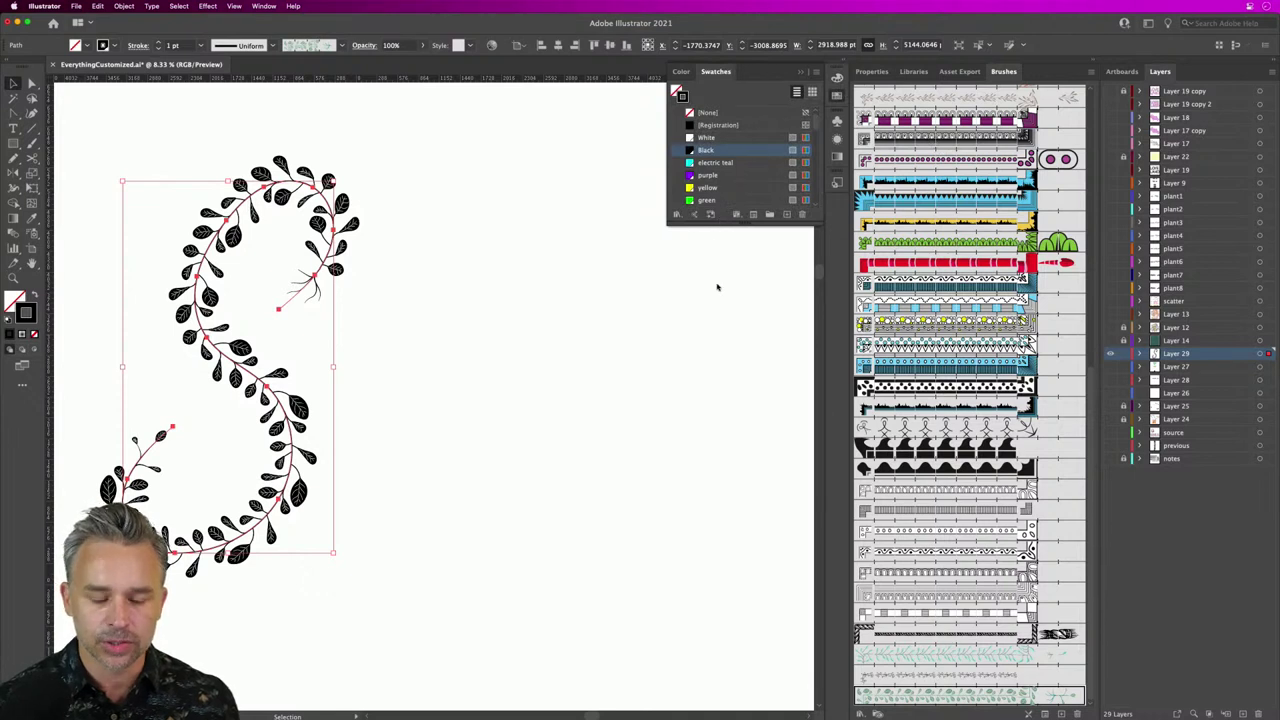
pyautogui.moveTo(738, 224); pyautogui.dragTo(778, 662)
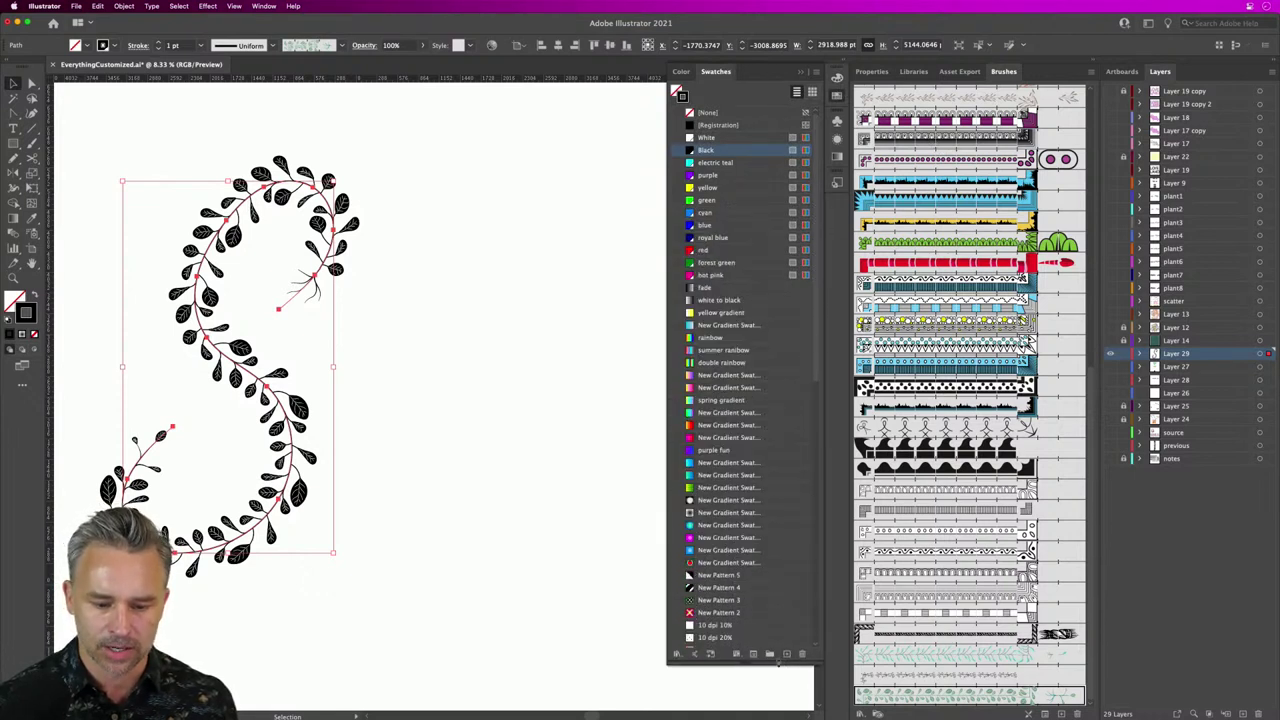
pyautogui.scroll(-5, 740, 450)
pyautogui.scroll(5, 725, 300)
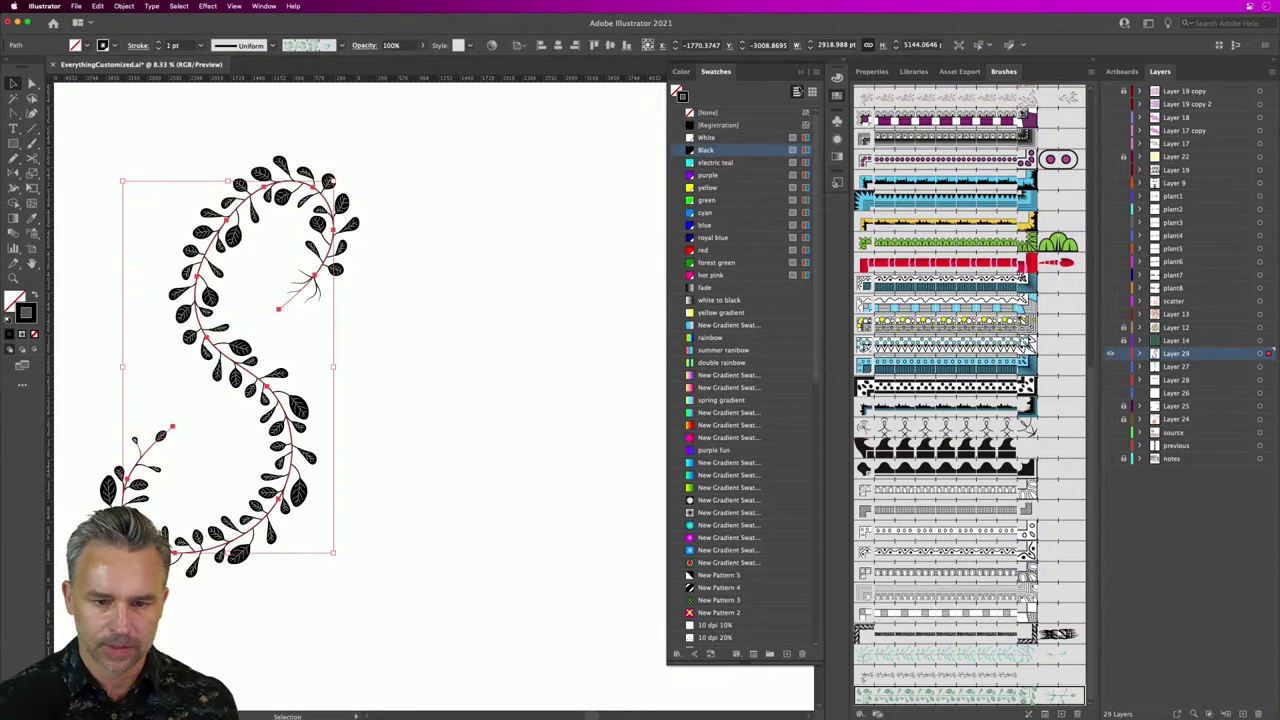
pyautogui.click(812, 92)
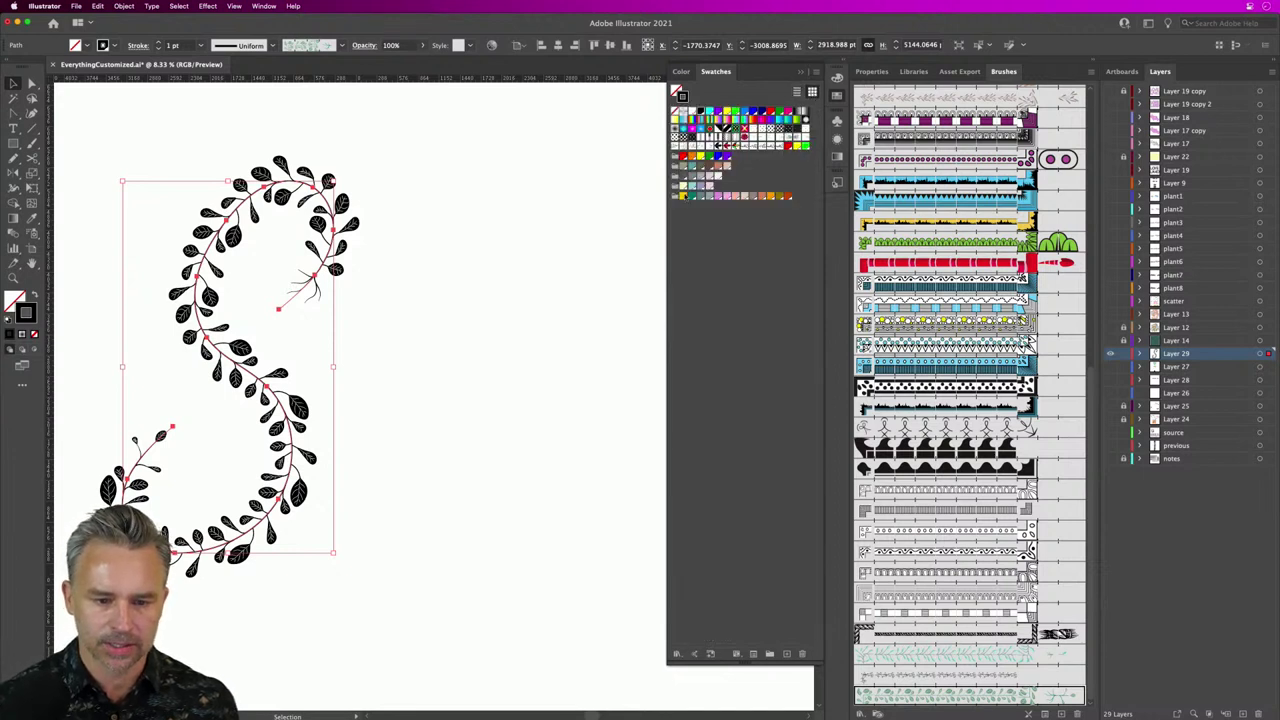
# Step: Color the S-shaped plant stroke with the muted green swatch and deselect it
pyautogui.click(688, 197)
pyautogui.click(697, 197)
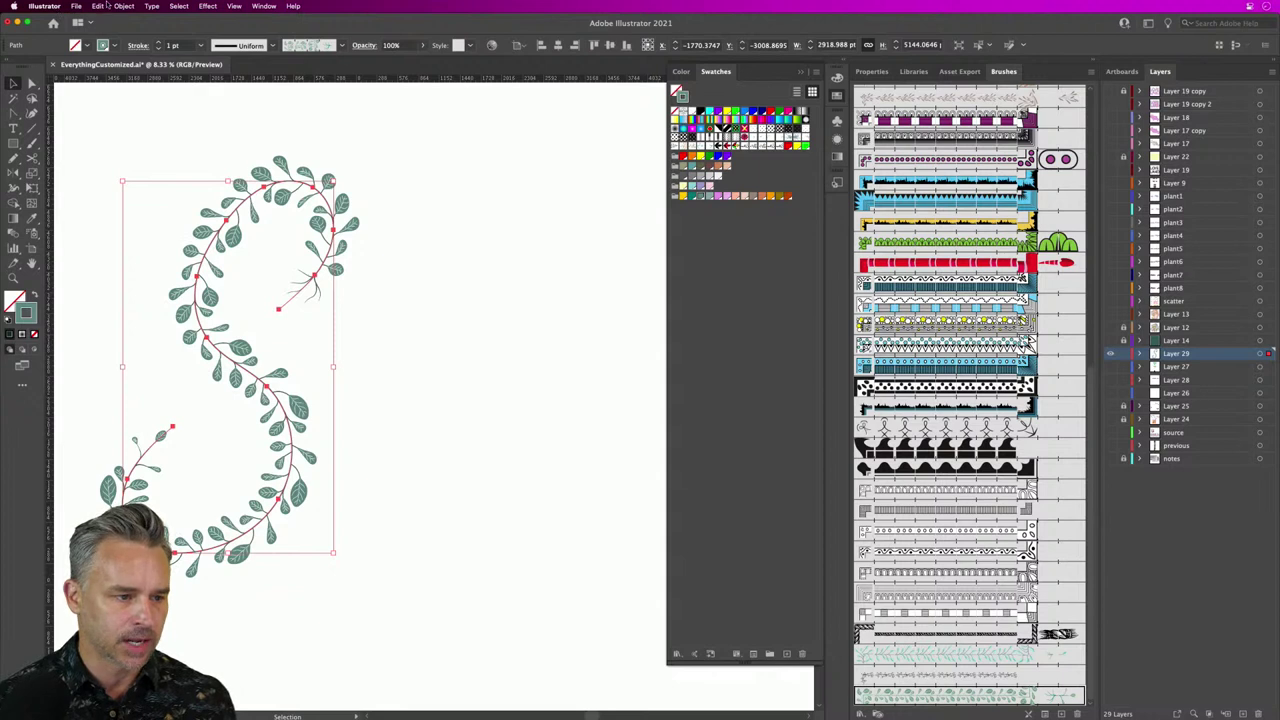
pyautogui.click(107, 5)
pyautogui.click(124, 5)
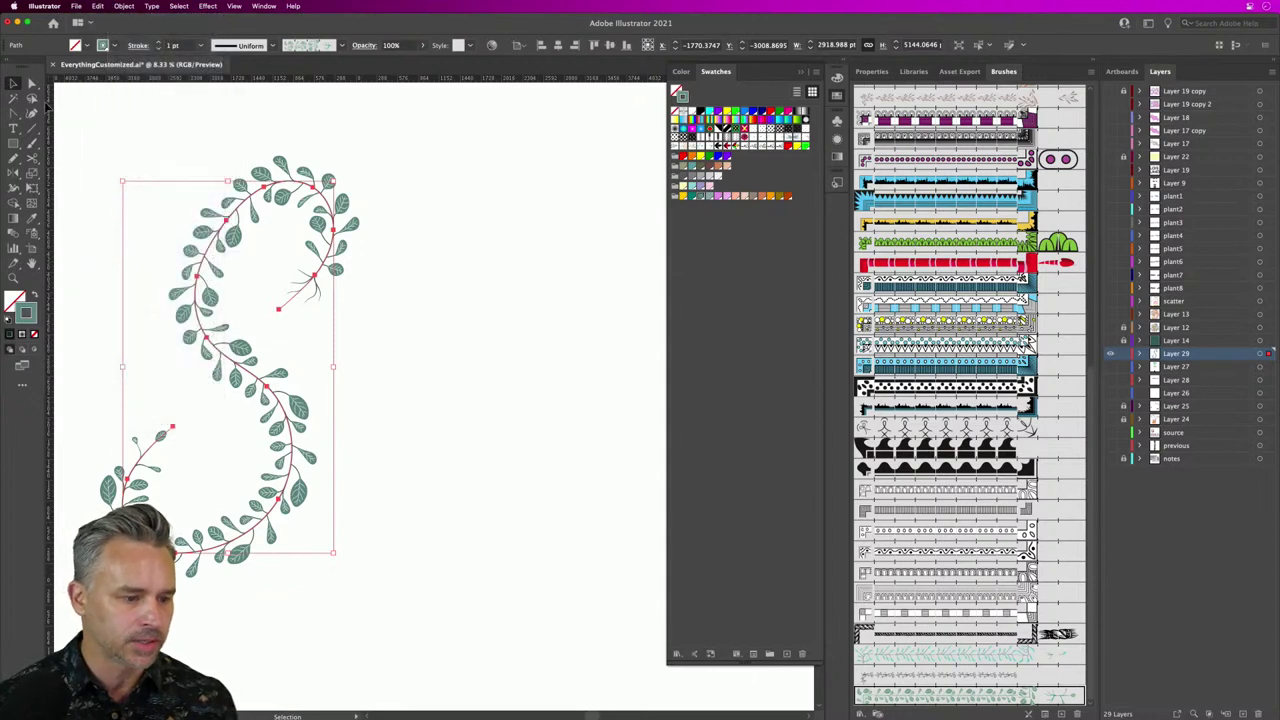
pyautogui.click(138, 117)
pyautogui.moveTo(147, 259); pyautogui.dragTo(303, 251)
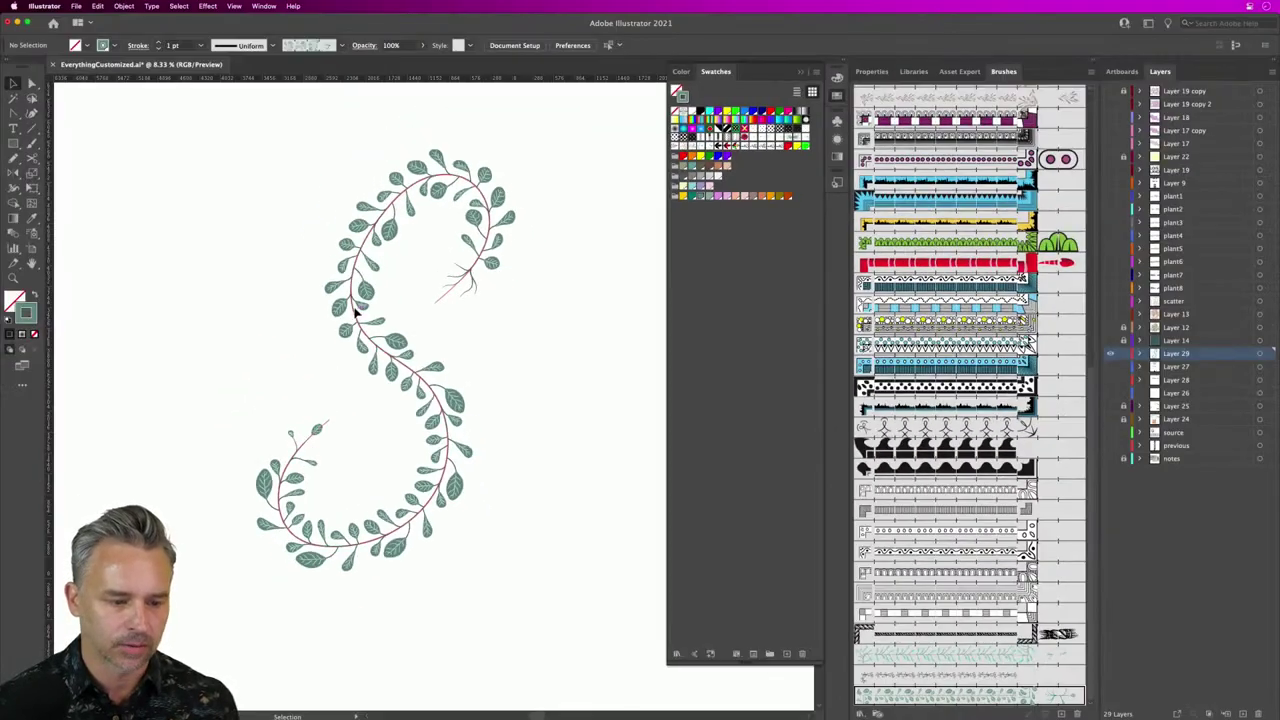
# Step: Reverse the direction of the S-shaped path so the root and tip ends swap
pyautogui.click(355, 312)
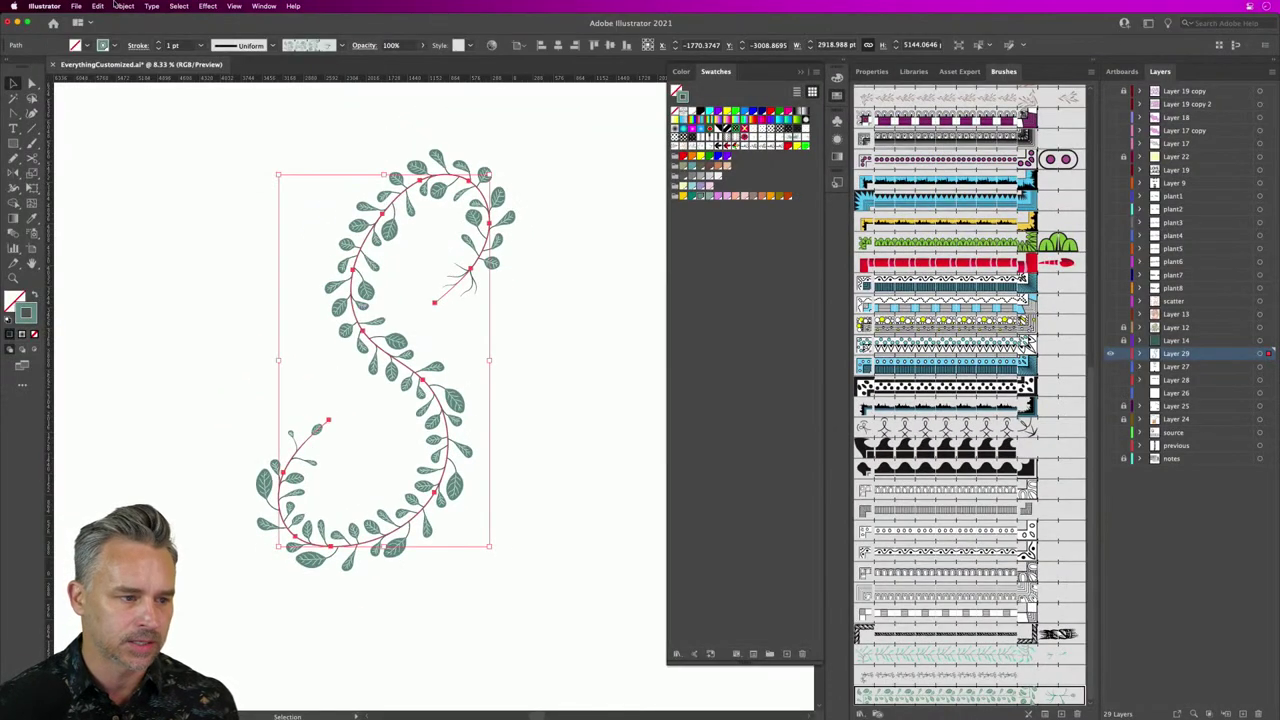
pyautogui.click(124, 6)
pyautogui.moveTo(160, 257)
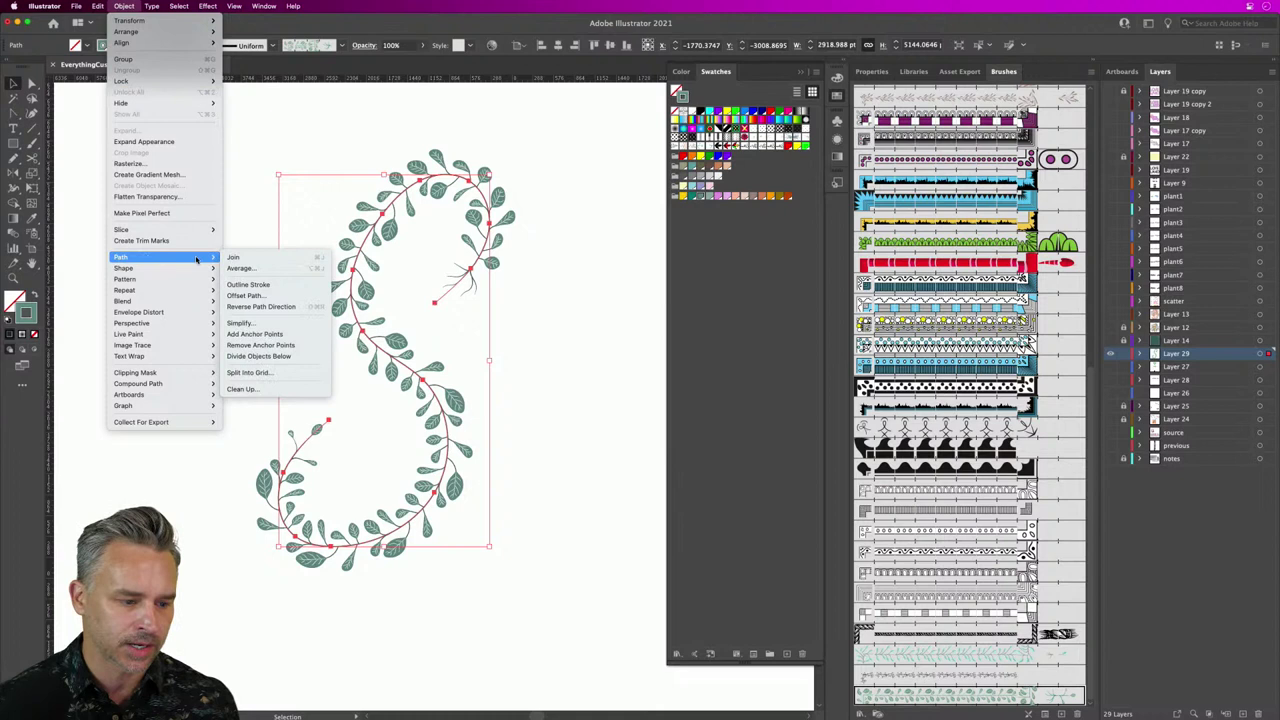
pyautogui.click(301, 308)
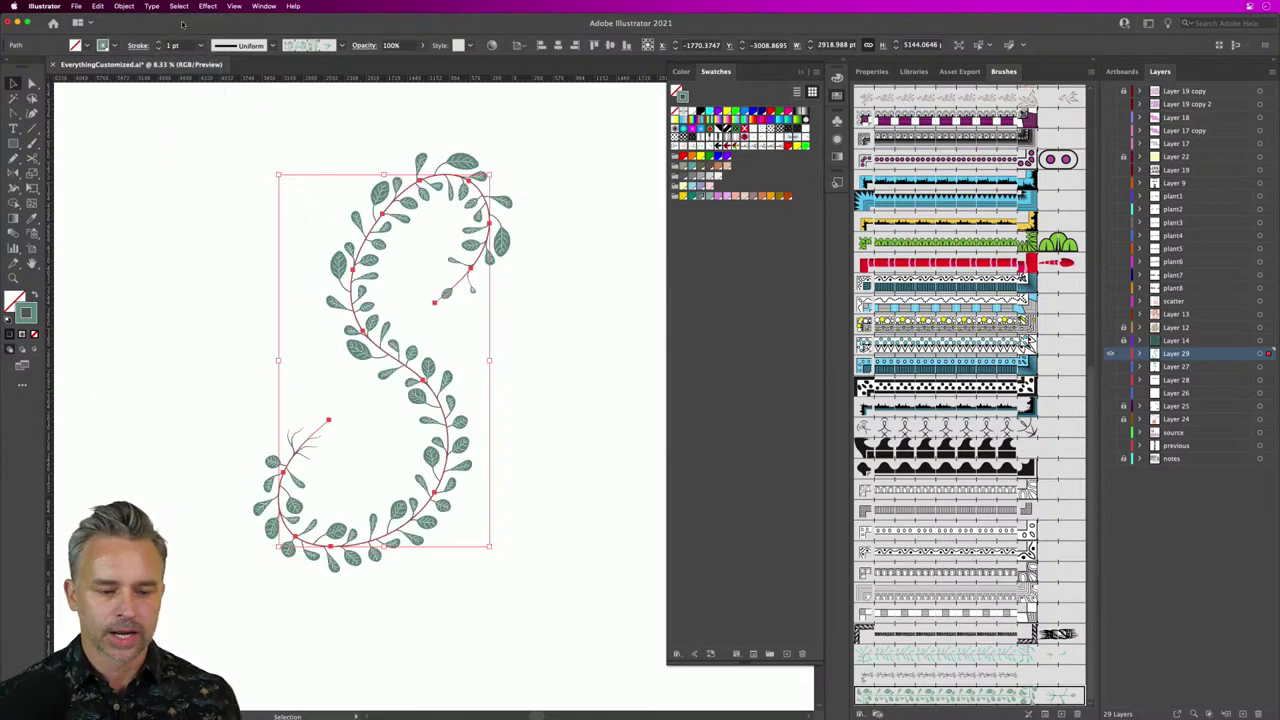
# Step: Apply the lens-shaped variable width profile that tapers both ends to the S stroke, deselect it, and collapse the swatches
pyautogui.click(272, 45)
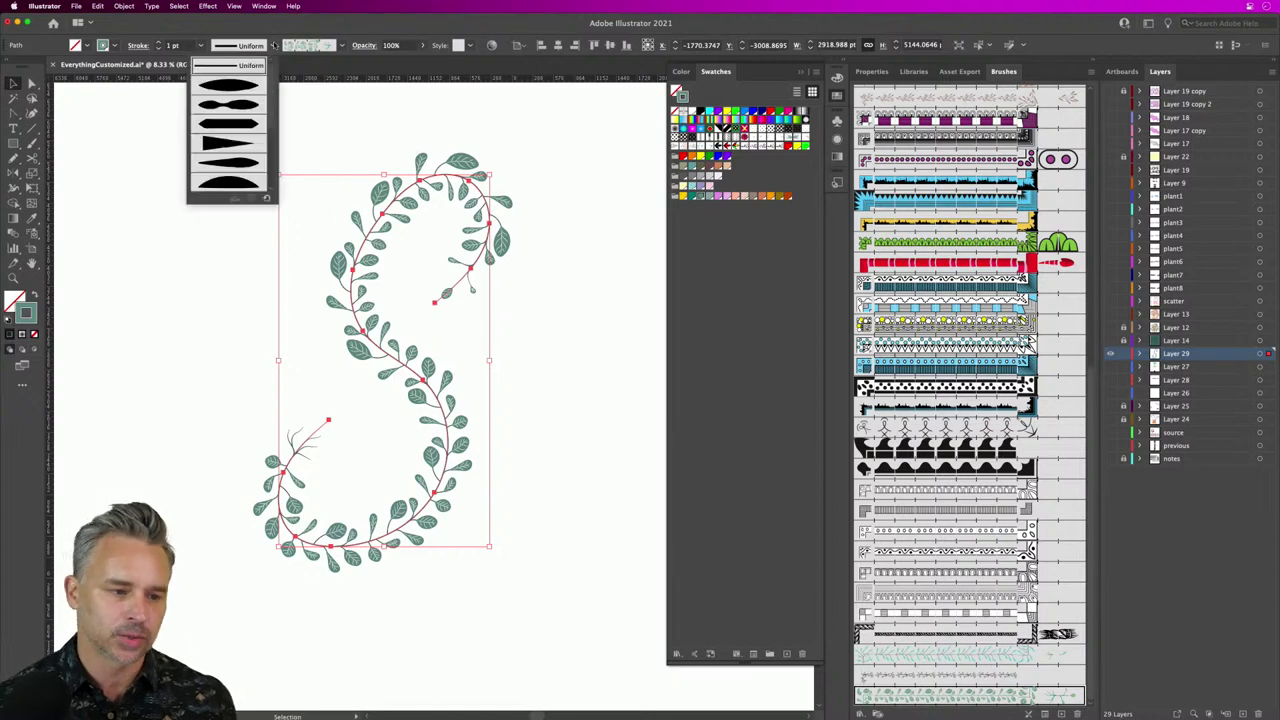
pyautogui.click(216, 89)
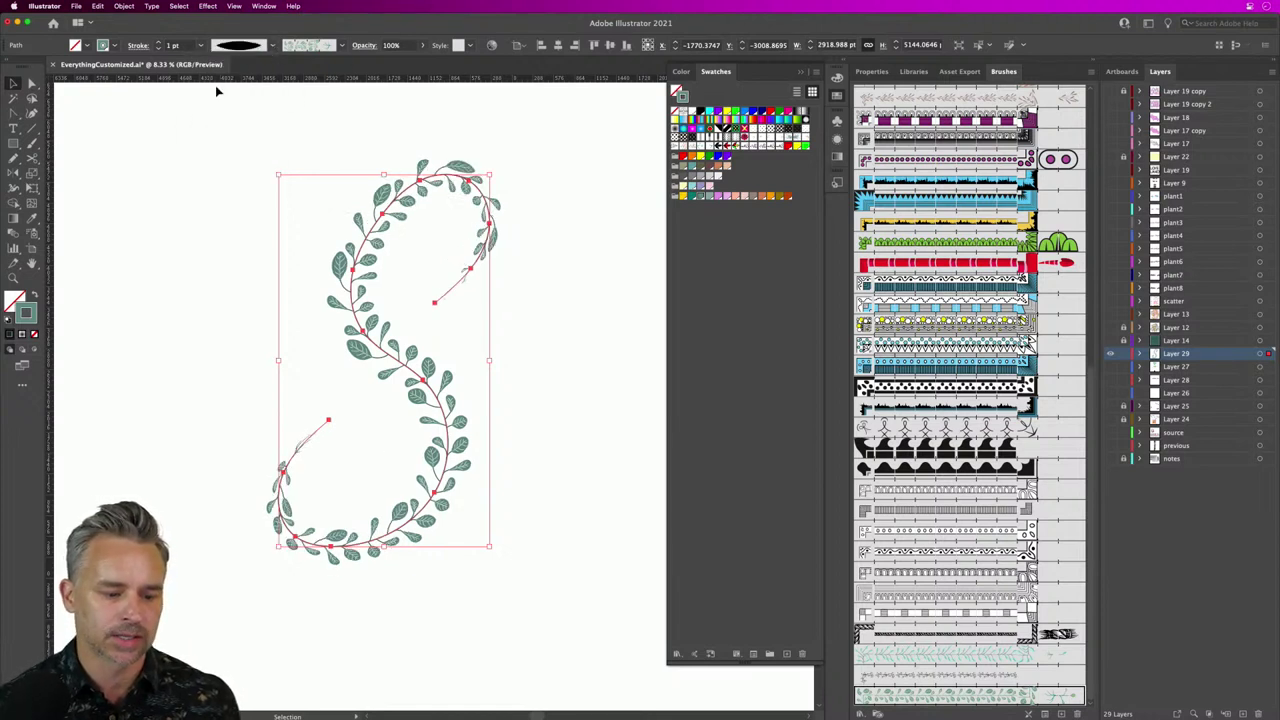
pyautogui.click(204, 230)
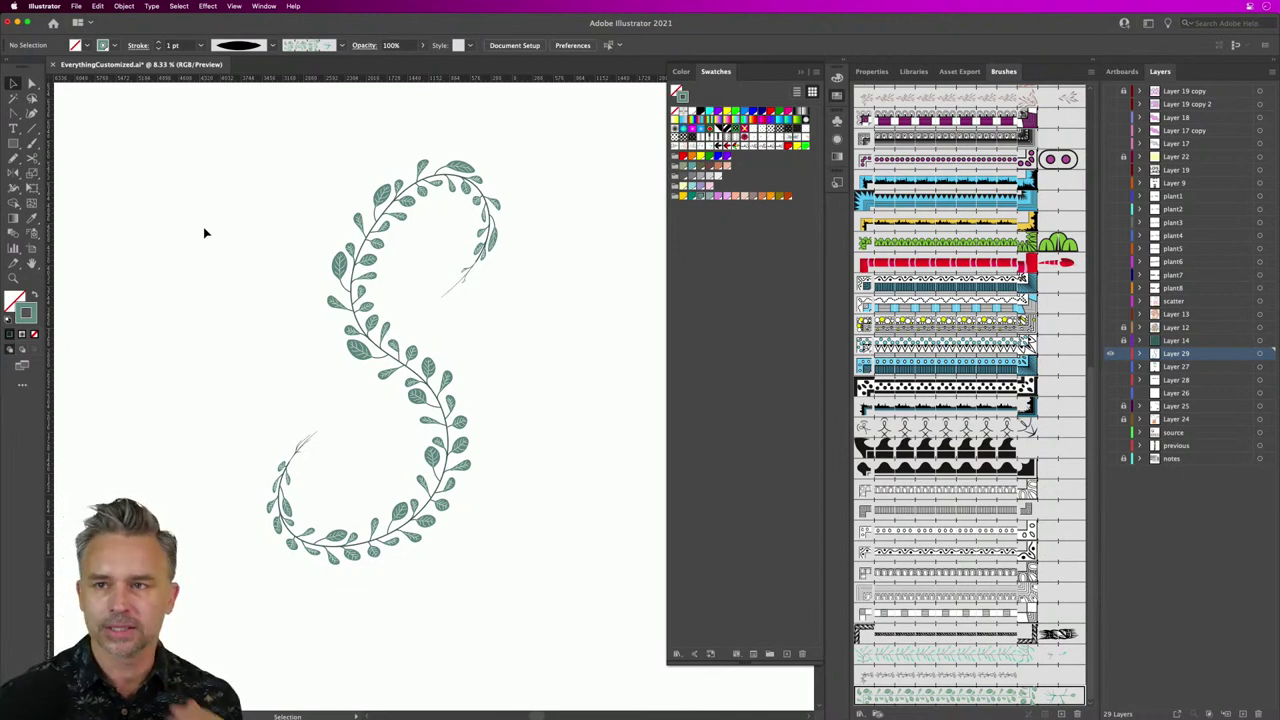
pyautogui.click(798, 75)
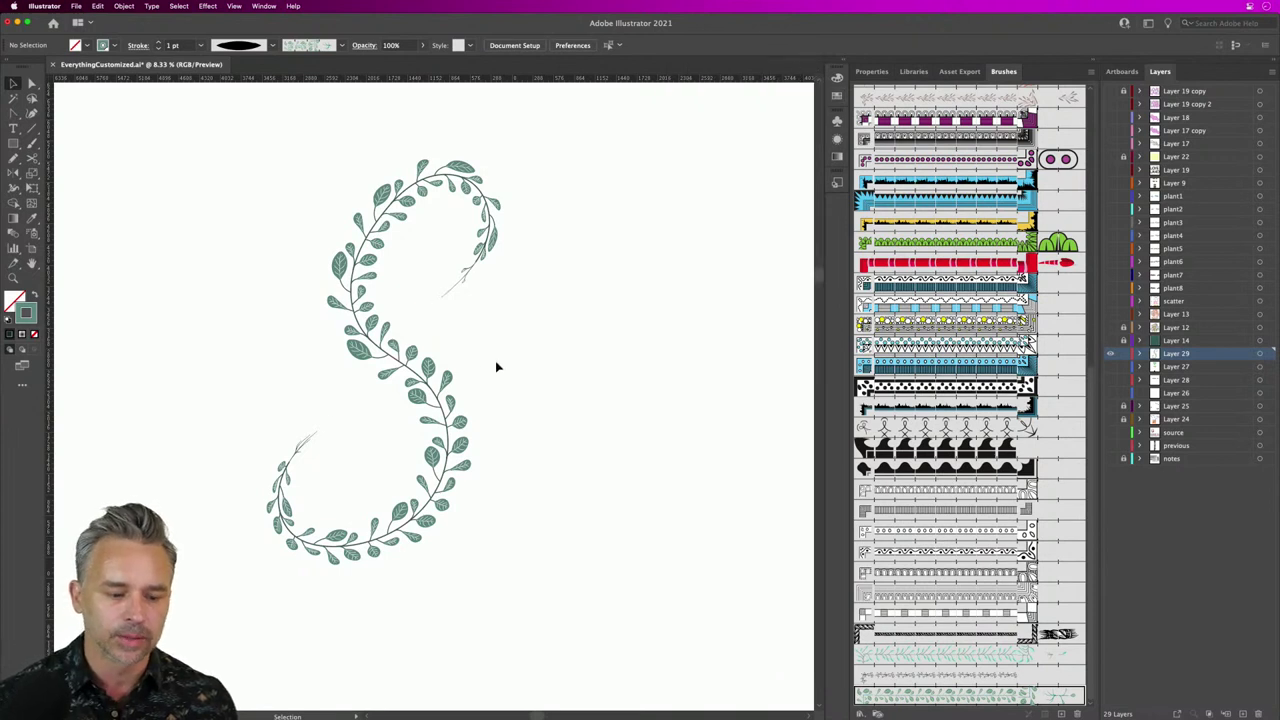
# Step: Draw the letters p and r freehand beside the S with the Pencil, using the same green plant stroke
pyautogui.hscroll(5, 490, 360)
pyautogui.press('super+a')
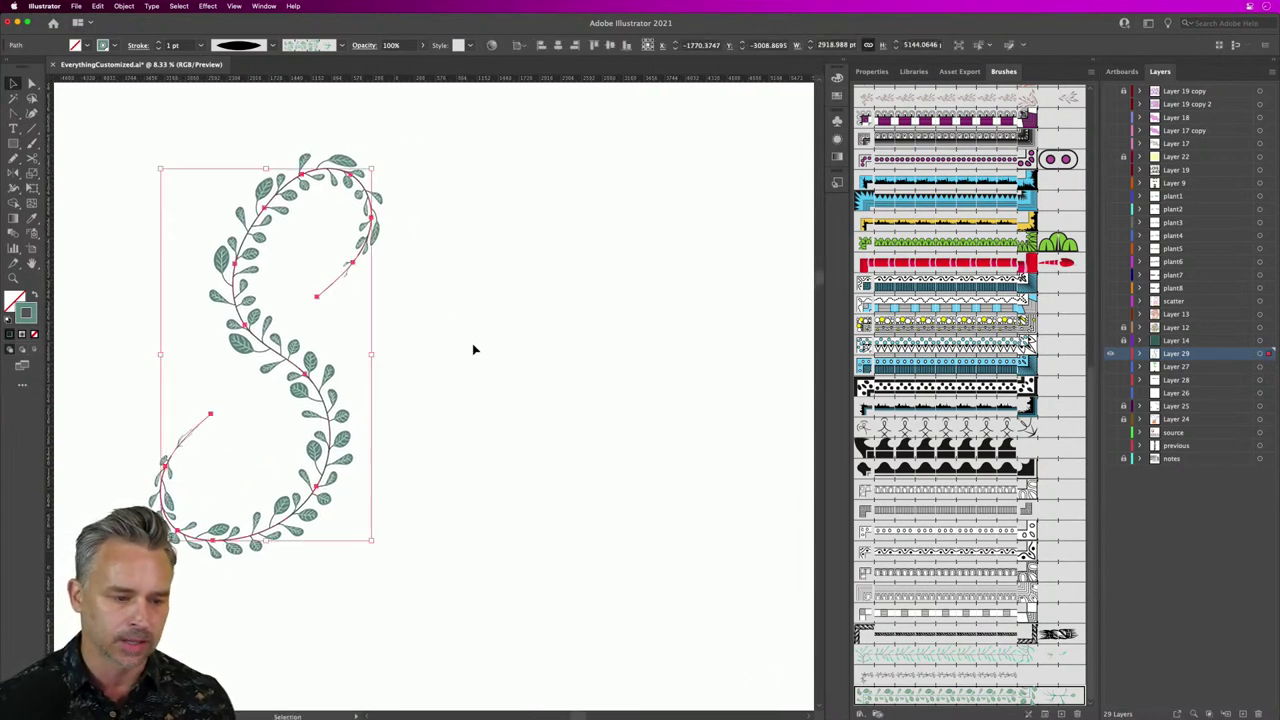
pyautogui.click(405, 288)
pyautogui.press('n')
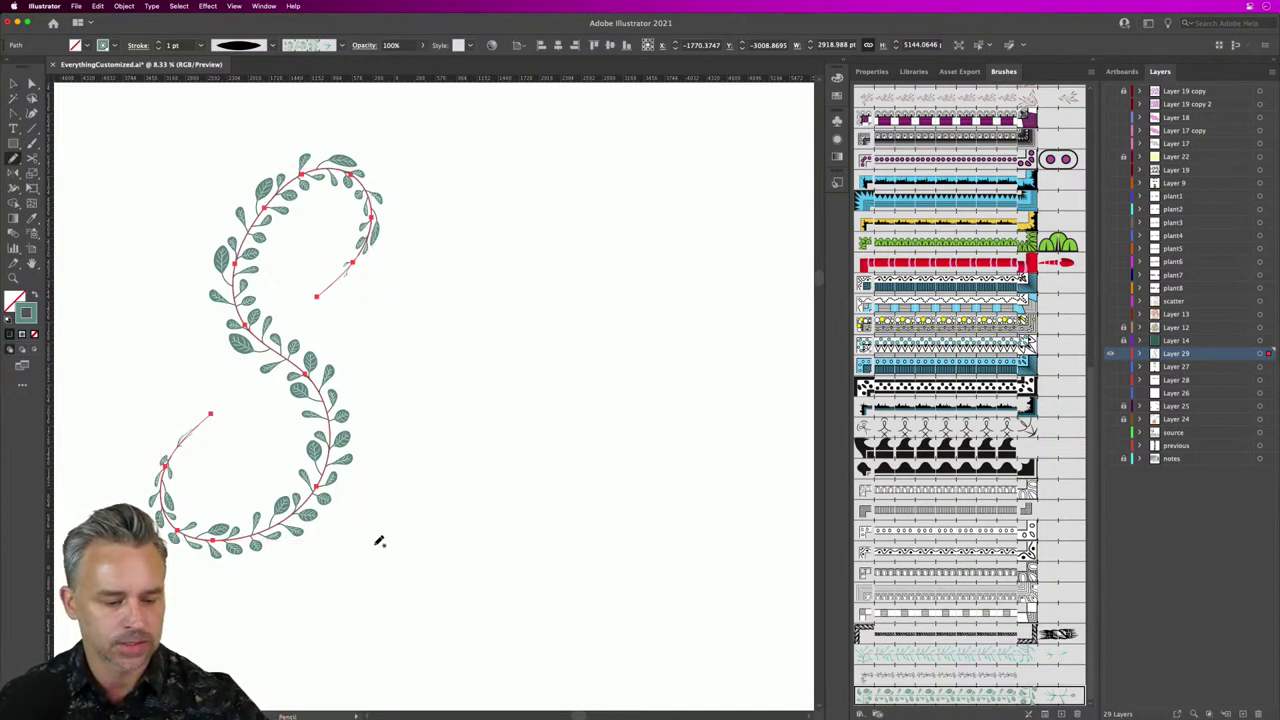
pyautogui.moveTo(336, 638)
pyautogui.mouseDown()
pyautogui.moveTo(405, 458)
pyautogui.moveTo(425, 361)
pyautogui.moveTo(475, 340)
pyautogui.moveTo(511, 419)
pyautogui.moveTo(428, 461)
pyautogui.moveTo(334, 377)
pyautogui.moveTo(493, 390)
pyautogui.moveTo(484, 338)
pyautogui.moveTo(521, 379)
pyautogui.moveTo(577, 349)
pyautogui.moveTo(525, 392)
pyautogui.moveTo(473, 517)
pyautogui.moveTo(540, 578)
pyautogui.mouseUp()
pyautogui.hscroll(5, 419, 436)
pyautogui.scroll(2, 419, 436)
pyautogui.moveTo(526, 322)
pyautogui.mouseDown()
pyautogui.moveTo(443, 304)
pyautogui.moveTo(378, 307)
pyautogui.mouseUp()
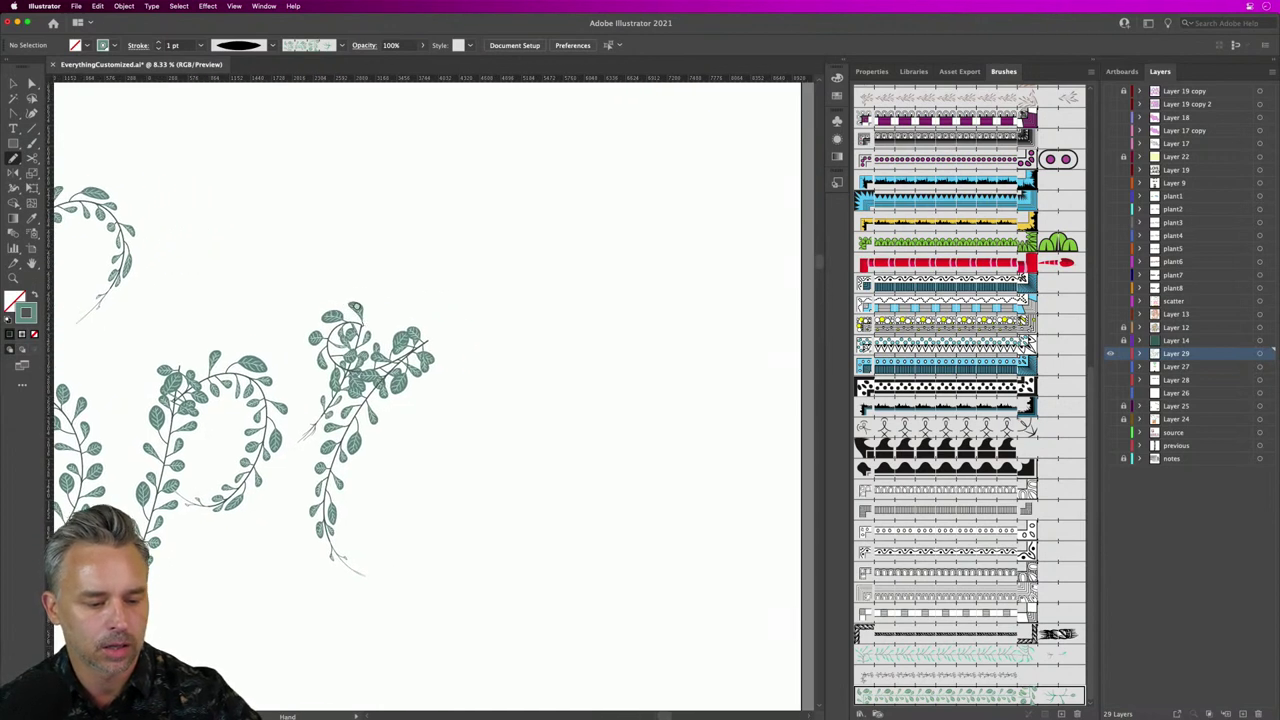
# Step: Draw the letters i, n and a looping g freehand to finish the word Spring
pyautogui.moveTo(477, 334)
pyautogui.mouseDown()
pyautogui.moveTo(437, 421)
pyautogui.moveTo(487, 462)
pyautogui.moveTo(550, 332)
pyautogui.moveTo(545, 357)
pyautogui.moveTo(588, 318)
pyautogui.moveTo(557, 481)
pyautogui.moveTo(600, 507)
pyautogui.mouseUp()
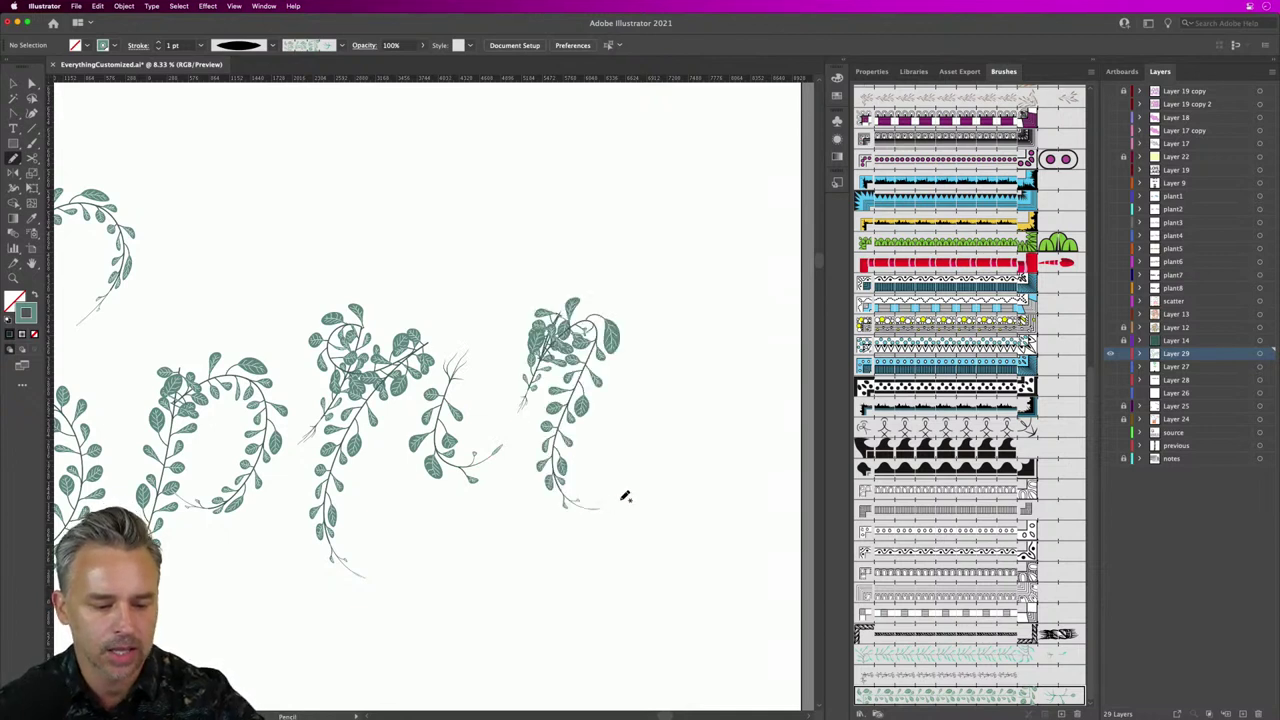
pyautogui.hscroll(4, 625, 497)
pyautogui.scroll(-2, 625, 497)
pyautogui.moveTo(613, 262)
pyautogui.mouseDown()
pyautogui.moveTo(520, 337)
pyautogui.moveTo(601, 342)
pyautogui.moveTo(584, 537)
pyautogui.moveTo(453, 535)
pyautogui.moveTo(627, 440)
pyautogui.moveTo(724, 551)
pyautogui.mouseUp()
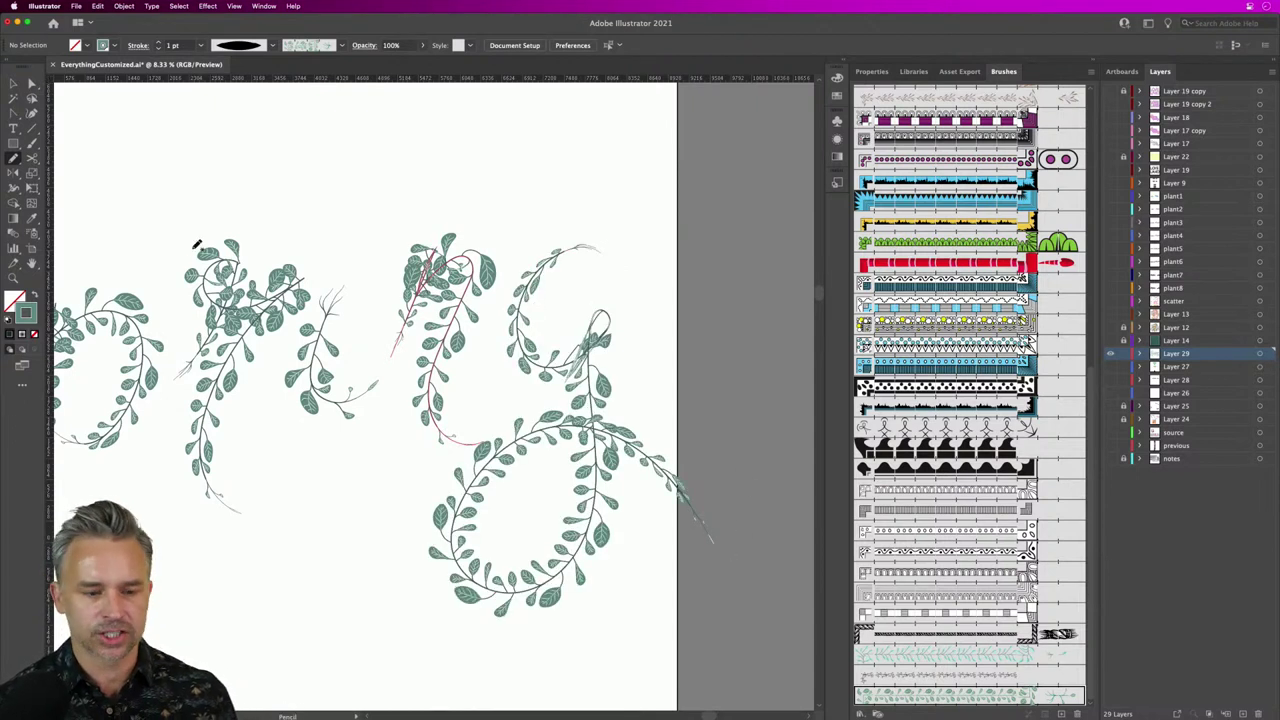
pyautogui.moveTo(200, 243); pyautogui.dragTo(417, 251)
# Step: Tighten the word's spacing by moving the r, i, n and g strokes closer to their preceding letters
pyautogui.click(12, 84)
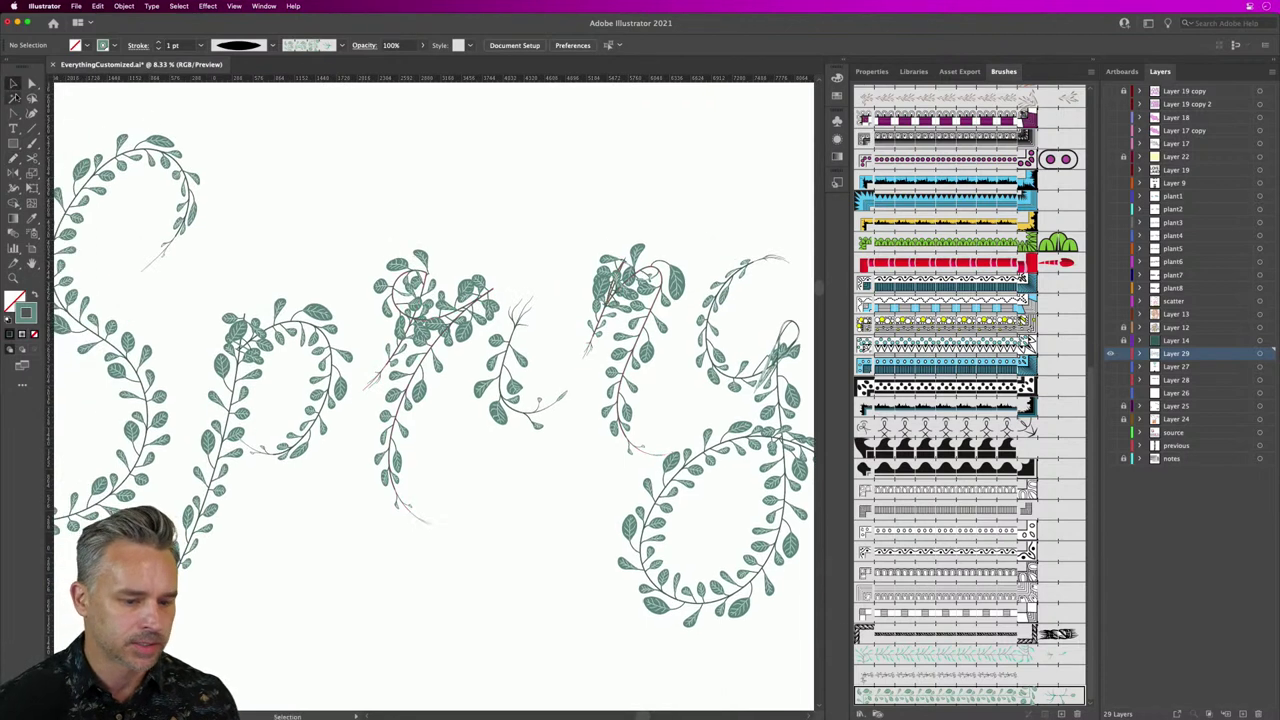
pyautogui.click(396, 202)
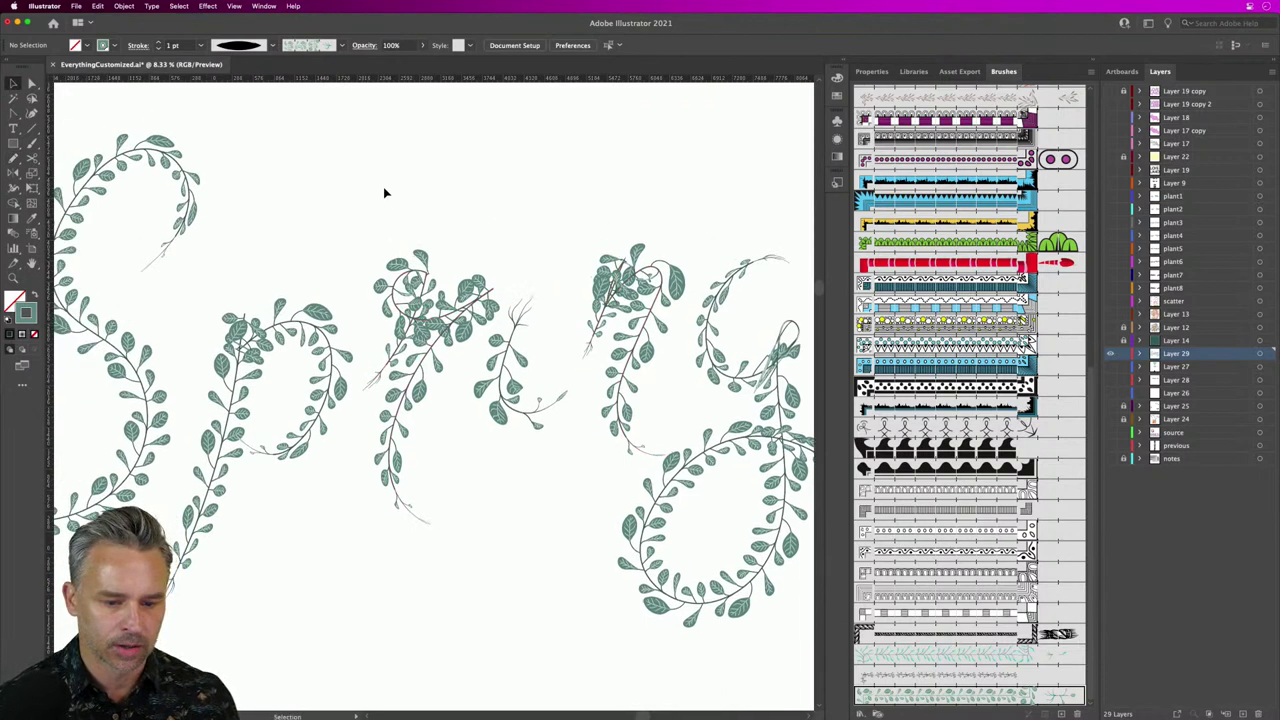
pyautogui.moveTo(384, 193); pyautogui.dragTo(730, 445)
pyautogui.moveTo(712, 330); pyautogui.dragTo(701, 325)
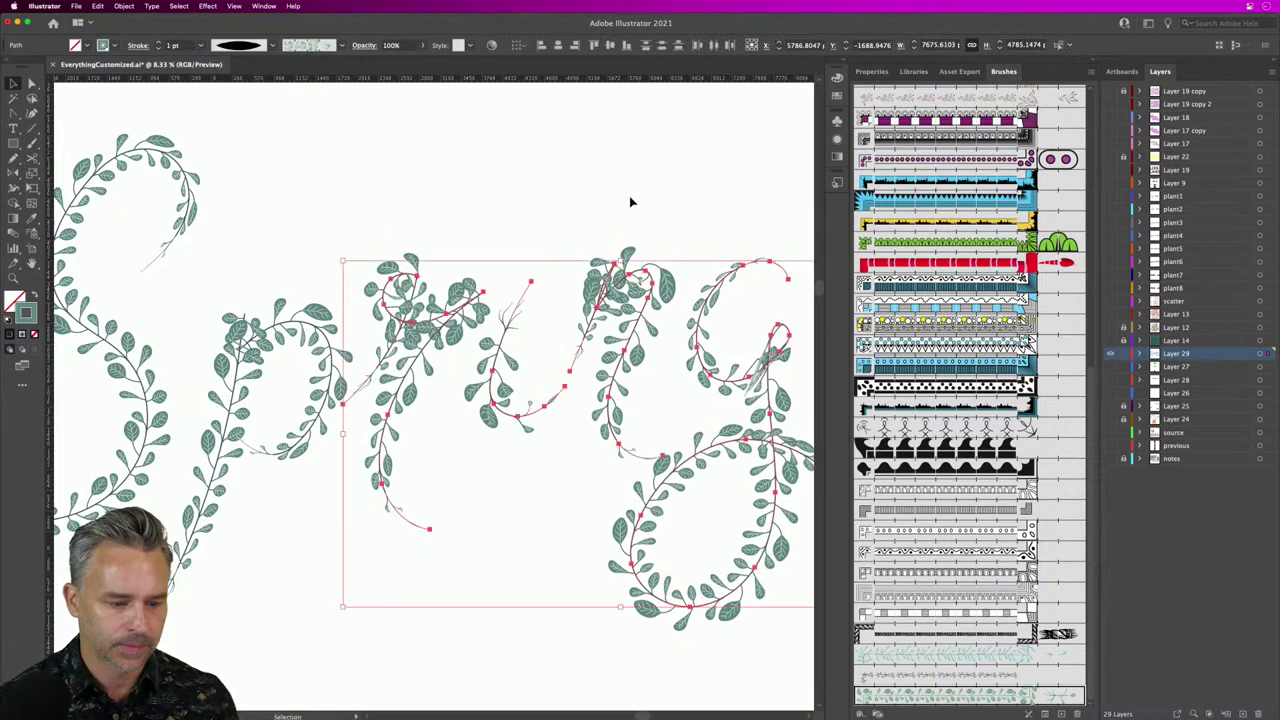
pyautogui.click(529, 186)
pyautogui.moveTo(534, 191); pyautogui.dragTo(725, 455)
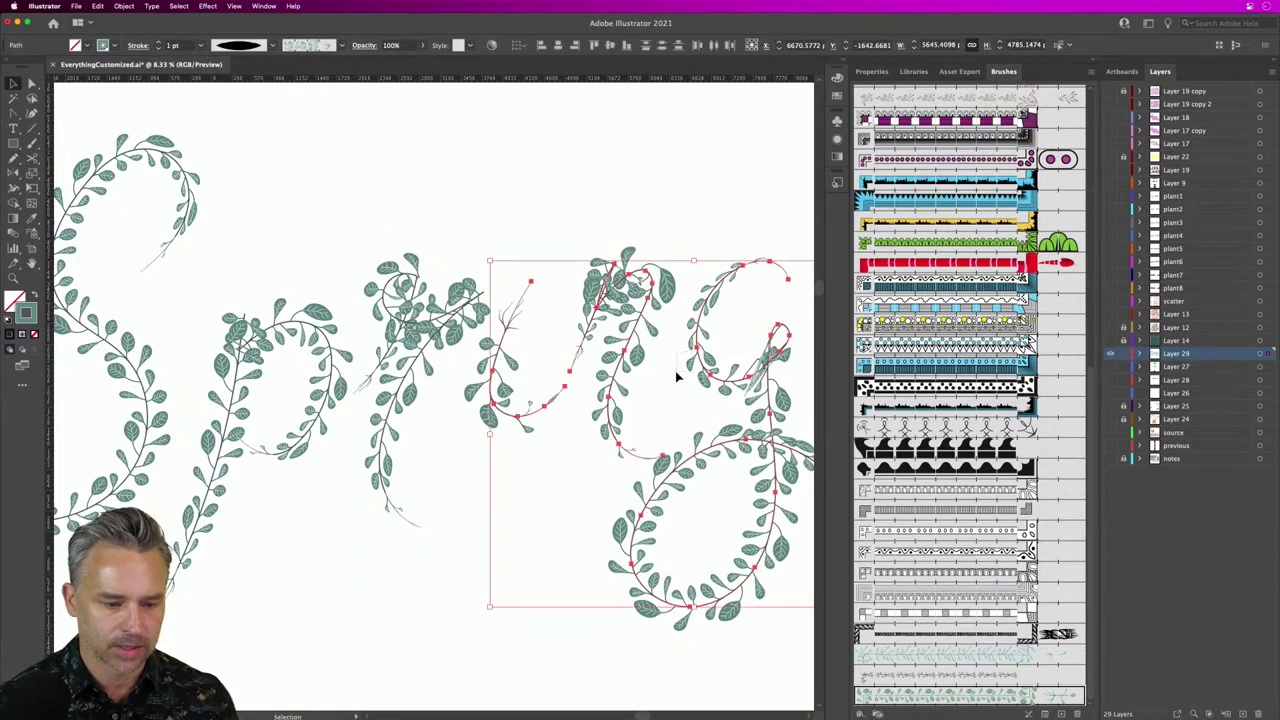
pyautogui.click(676, 377)
pyautogui.moveTo(604, 294); pyautogui.dragTo(580, 325)
pyautogui.moveTo(699, 340); pyautogui.dragTo(686, 366)
pyautogui.moveTo(414, 206); pyautogui.dragTo(422, 201)
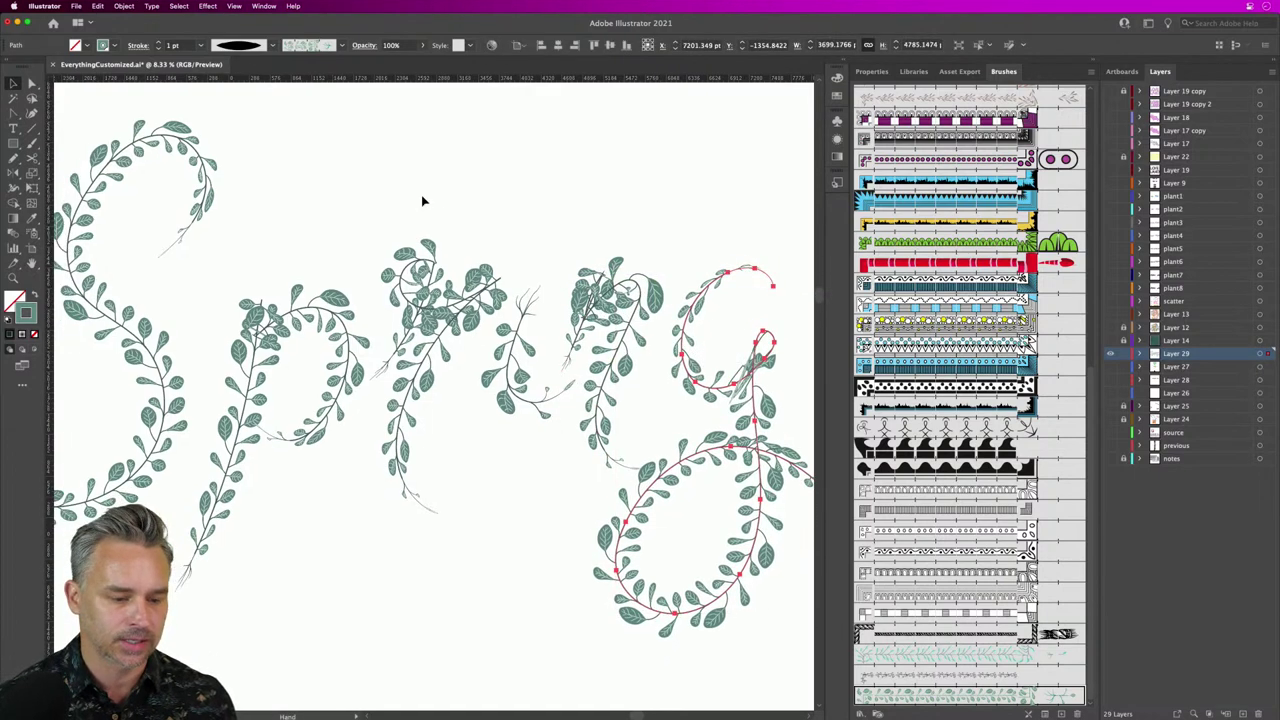
# Step: Simplify the path of the letter r to 5 points
pyautogui.press('super+minus')
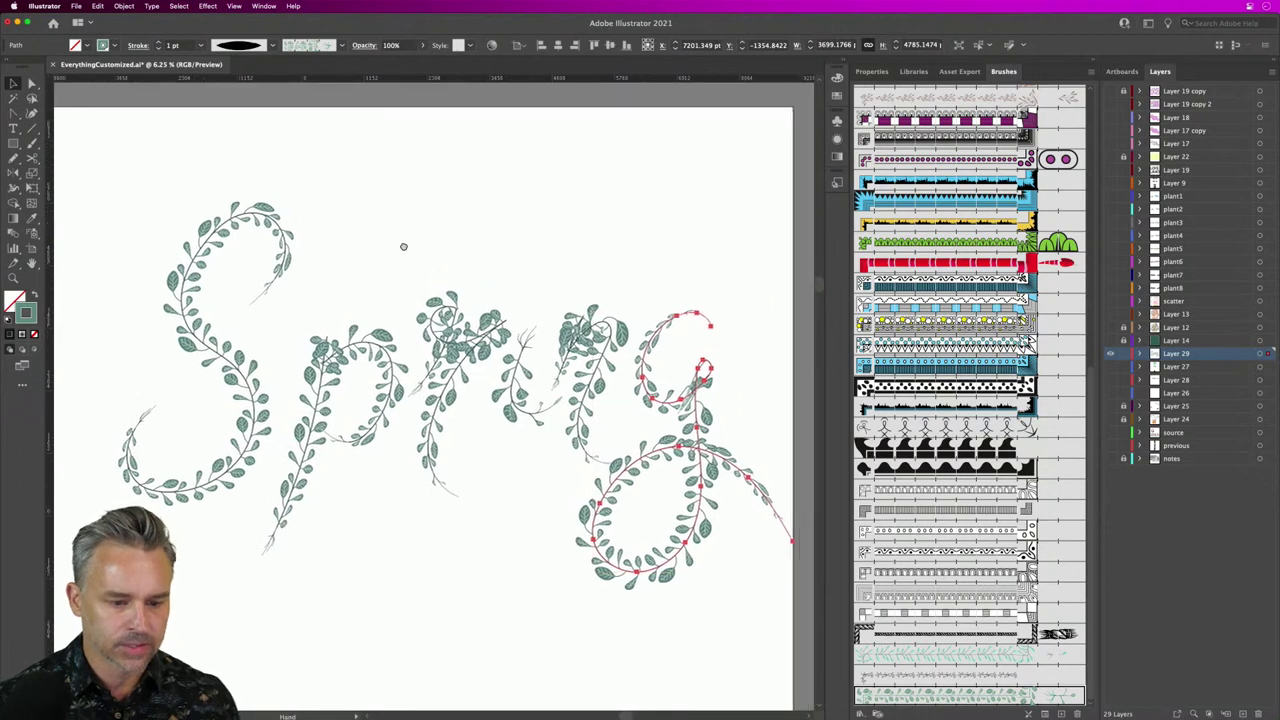
pyautogui.moveTo(403, 246); pyautogui.dragTo(379, 258)
pyautogui.press('super+plus')
pyautogui.press('super+plus')
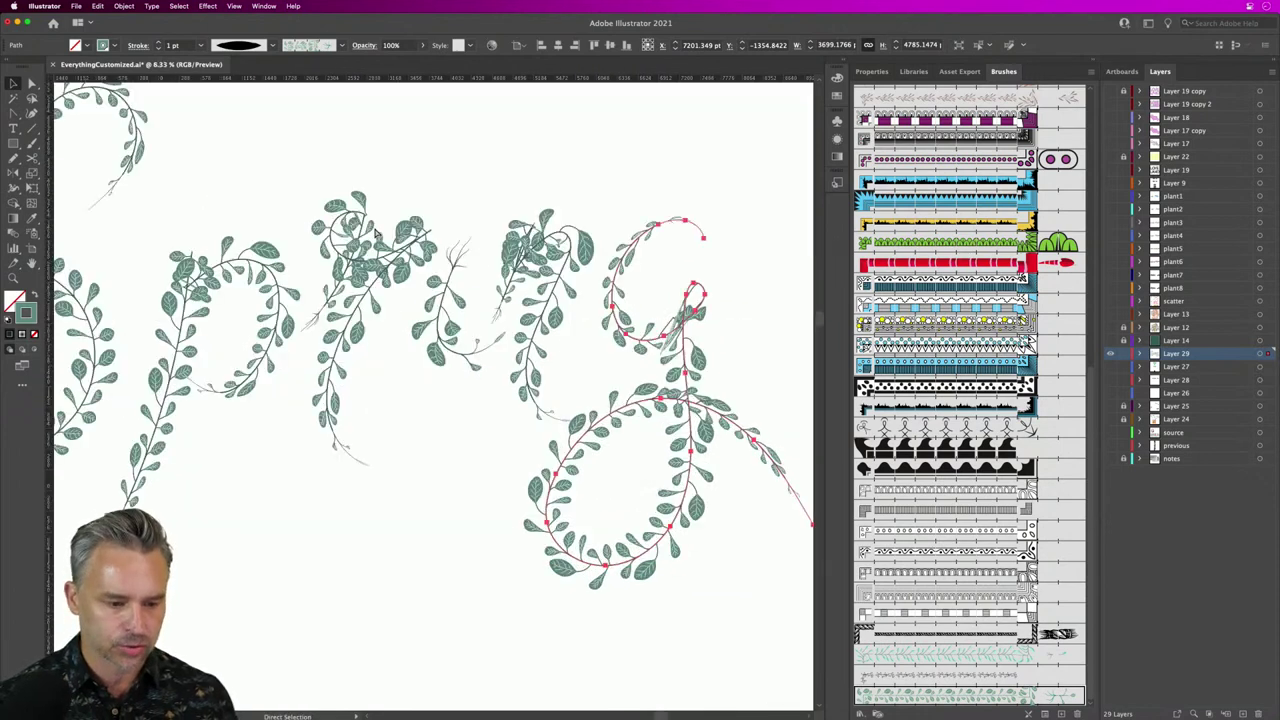
pyautogui.moveTo(420, 320); pyautogui.dragTo(466, 372)
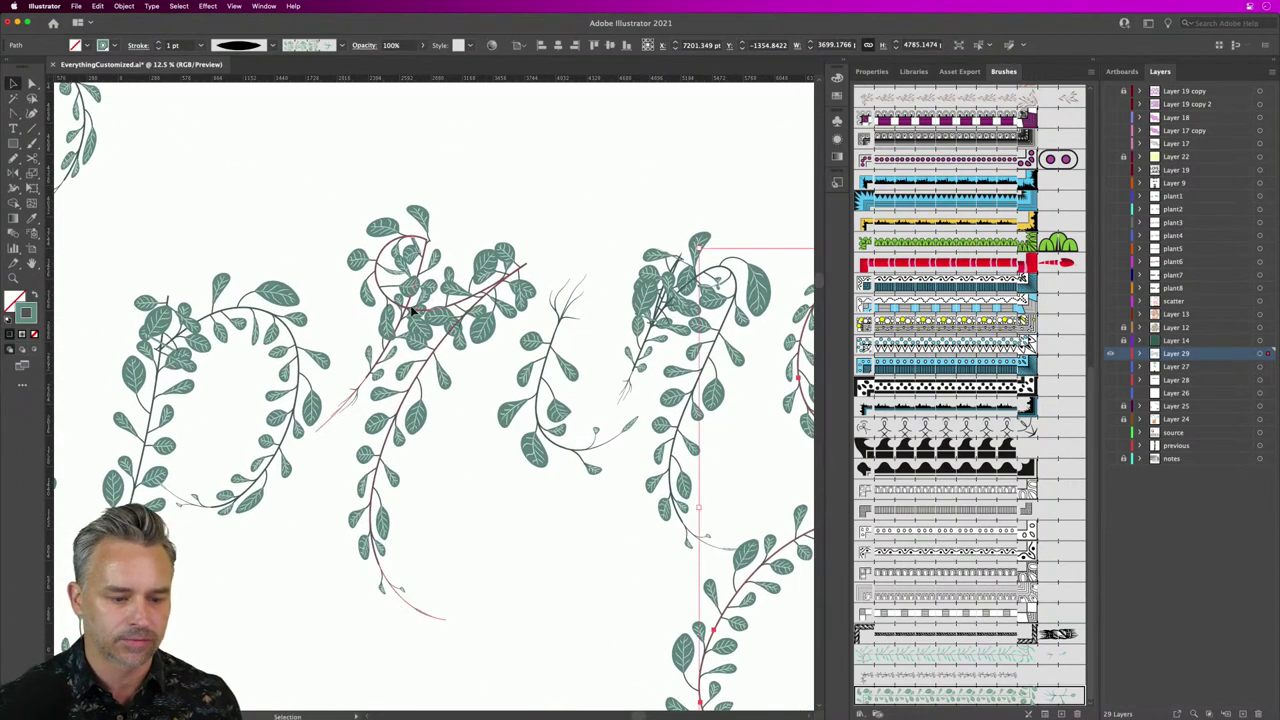
pyautogui.click(411, 309)
pyautogui.click(32, 84)
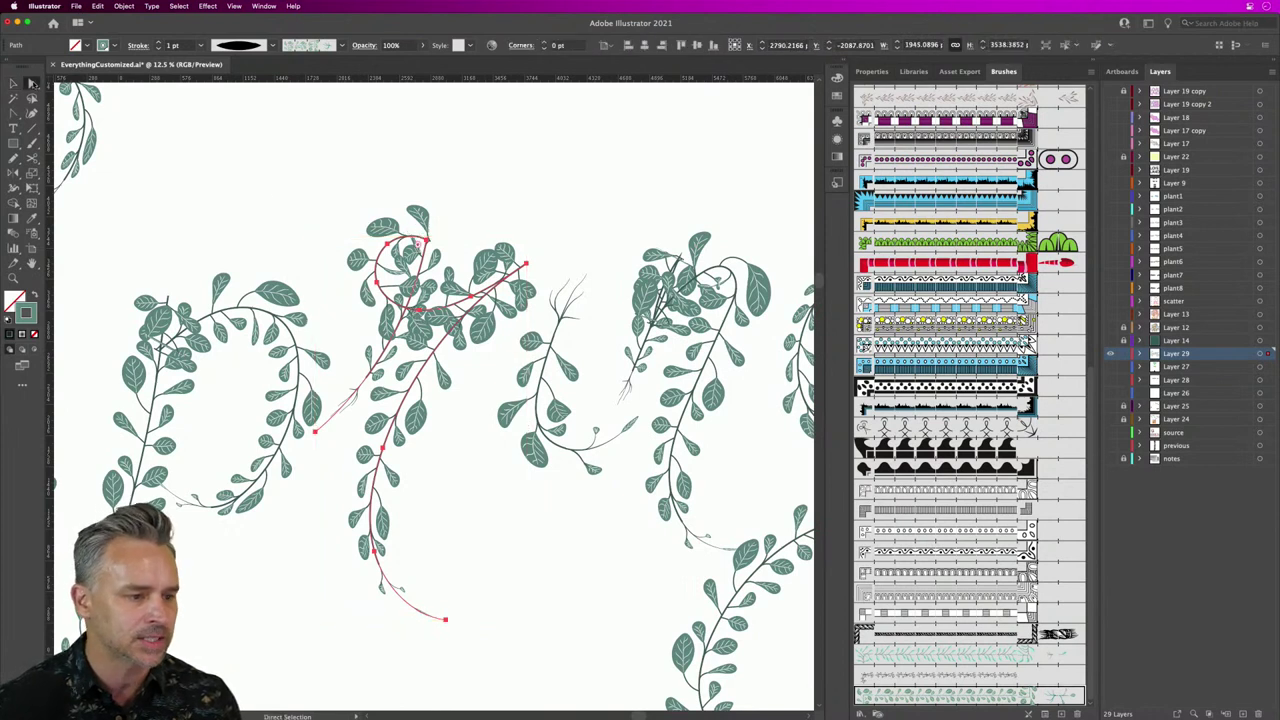
pyautogui.press('v')
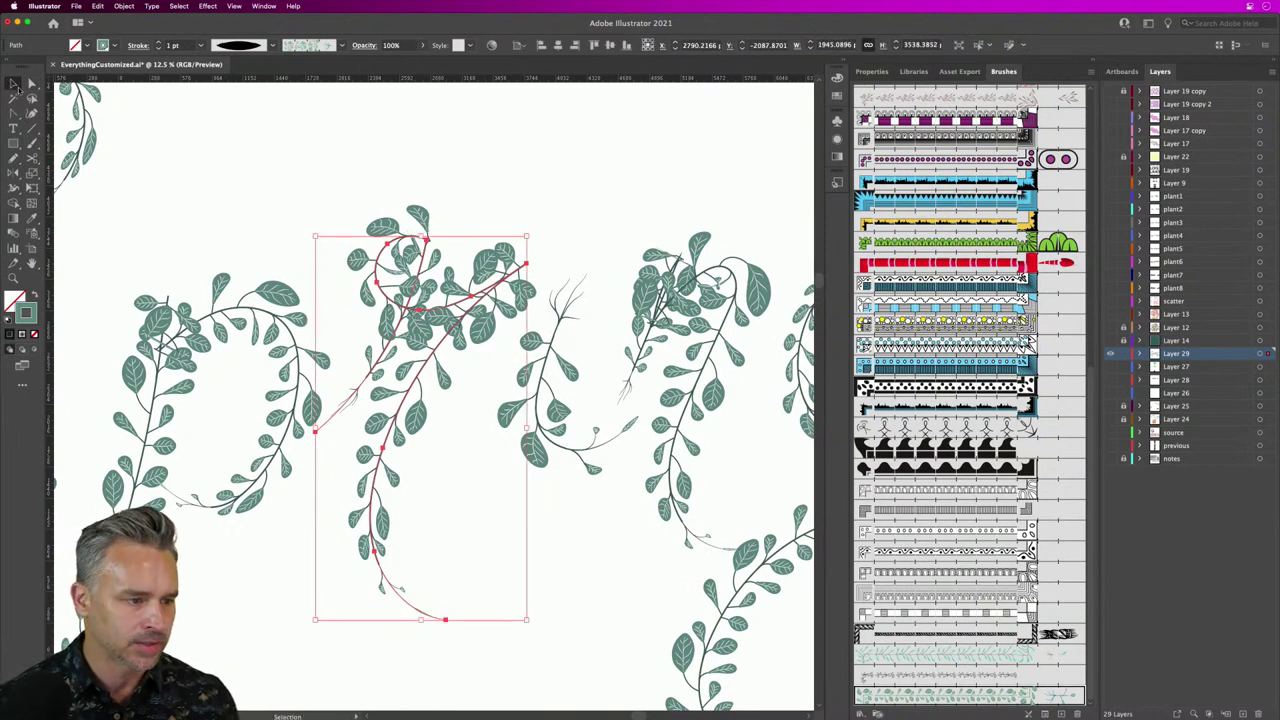
pyautogui.click(124, 6)
pyautogui.moveTo(124, 6)
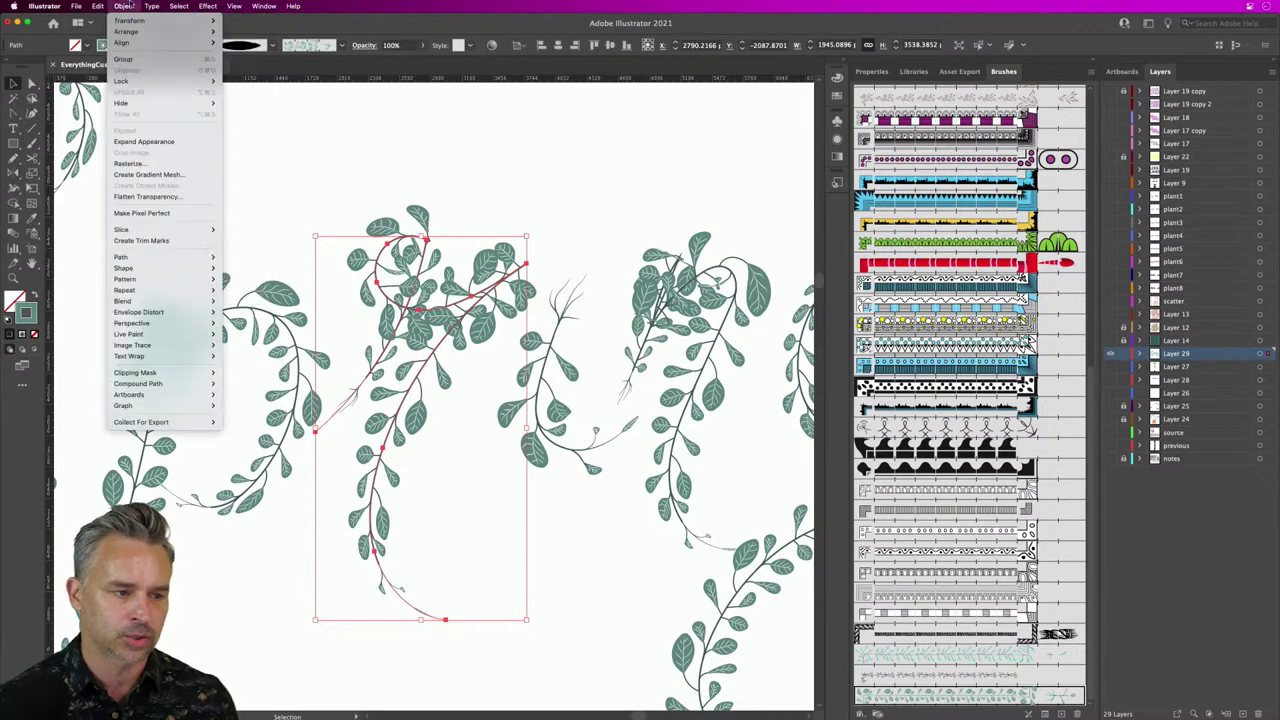
pyautogui.moveTo(125, 255)
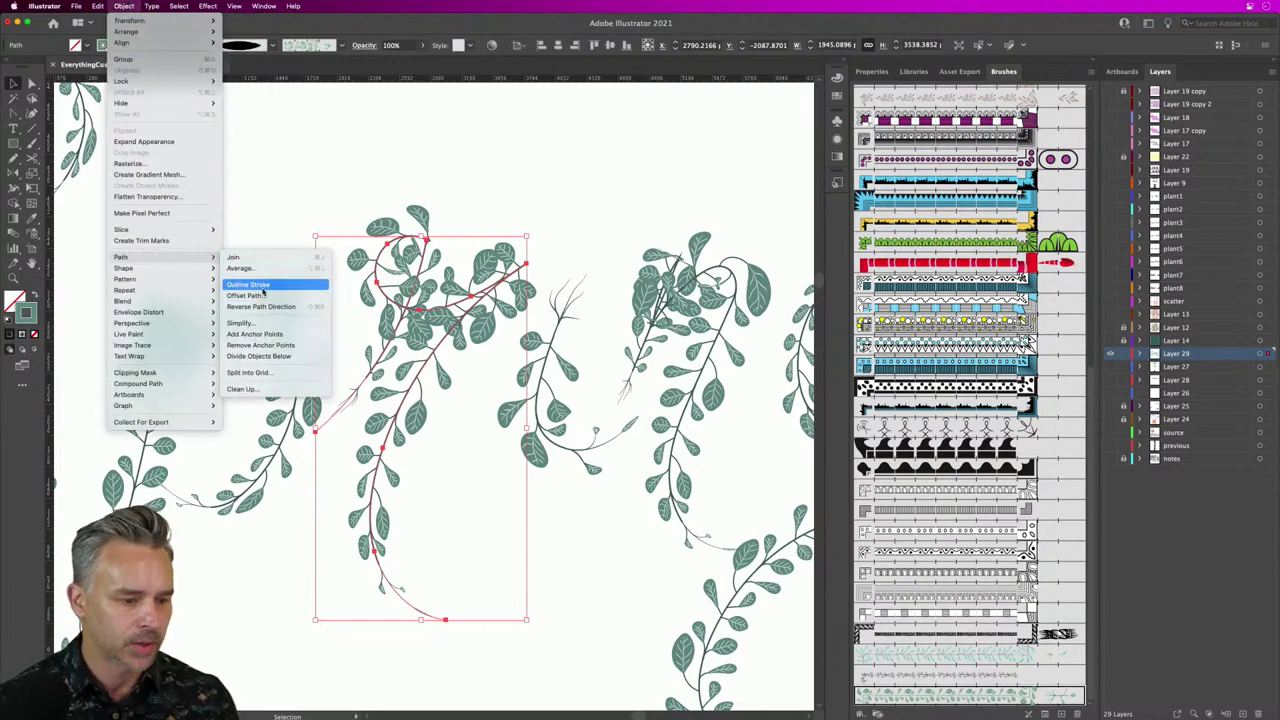
pyautogui.click(258, 322)
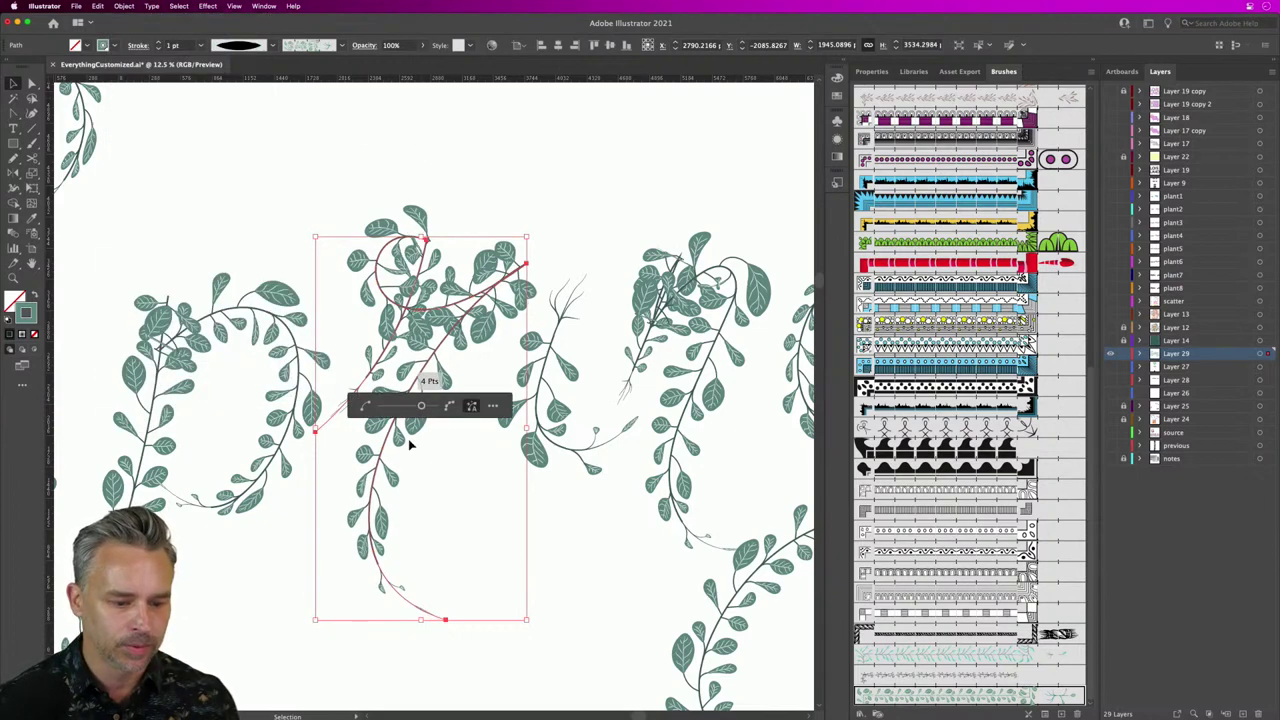
pyautogui.click(396, 406)
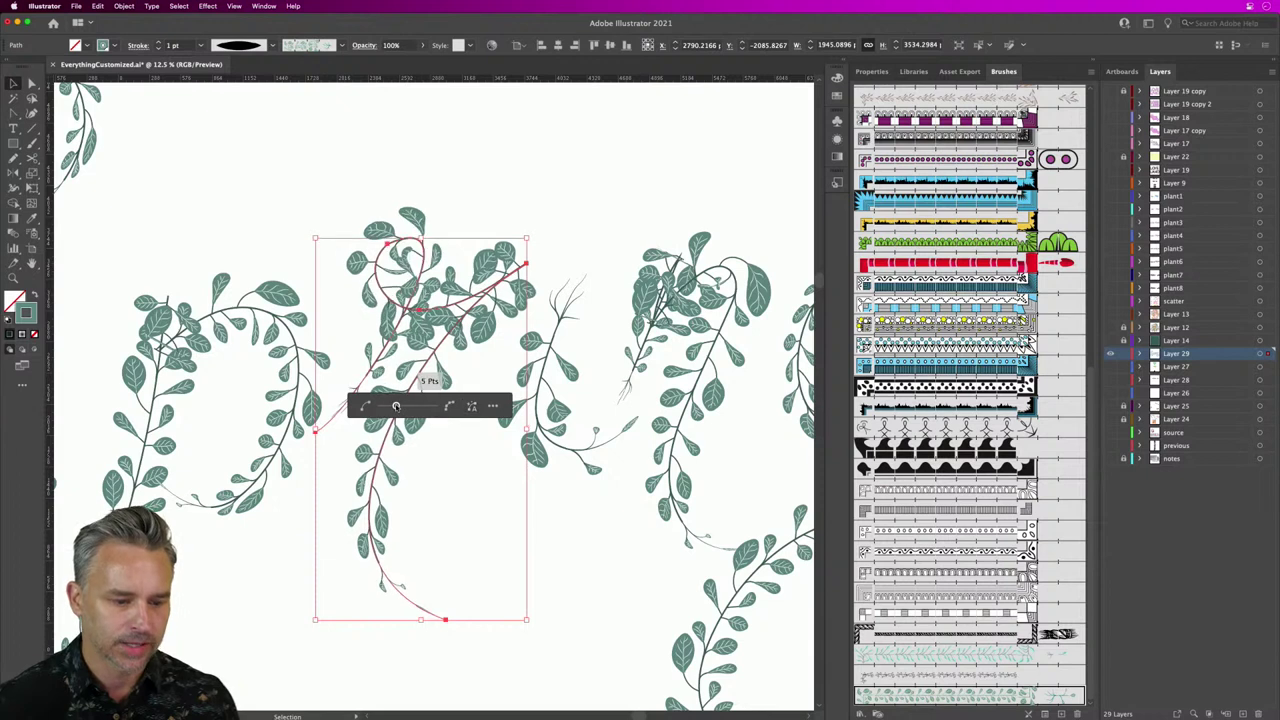
pyautogui.click(398, 185)
# Step: Move the anchor point at the base of the r's loop slightly up and to the left, then deselect
pyautogui.click(440, 312)
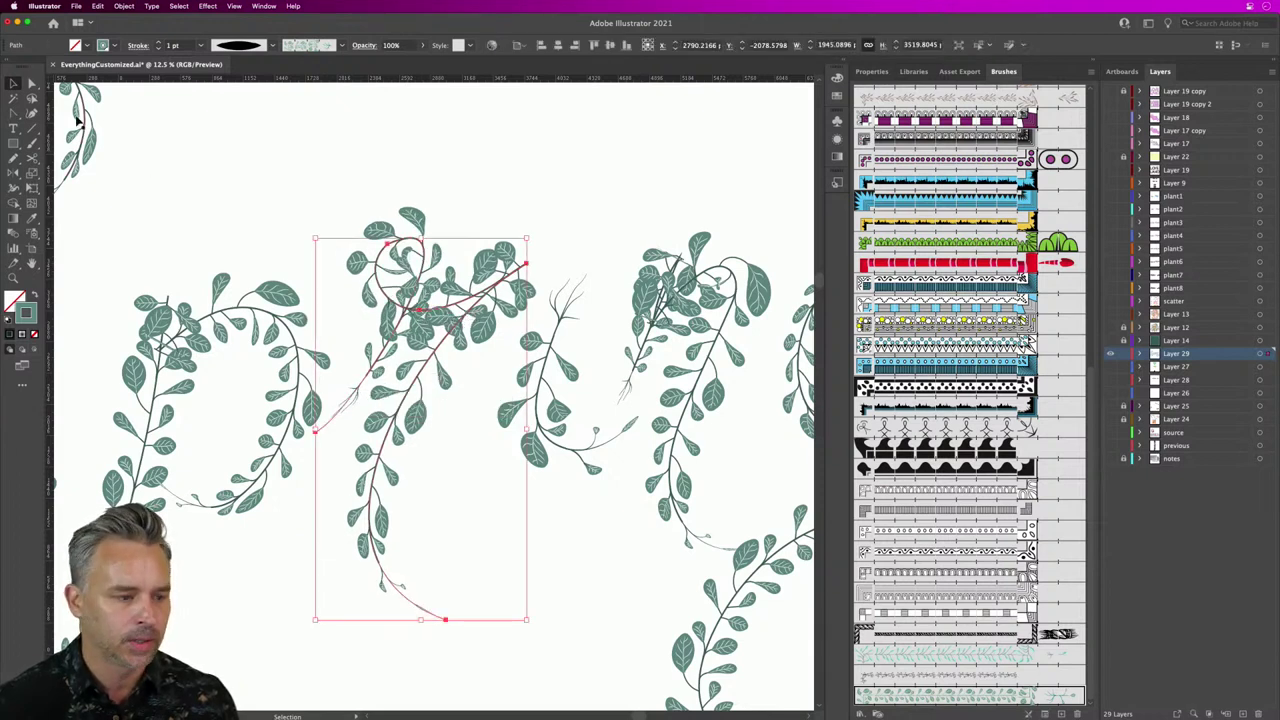
pyautogui.click(32, 84)
pyautogui.moveTo(420, 313); pyautogui.dragTo(414, 300)
pyautogui.press('v')
pyautogui.click(263, 186)
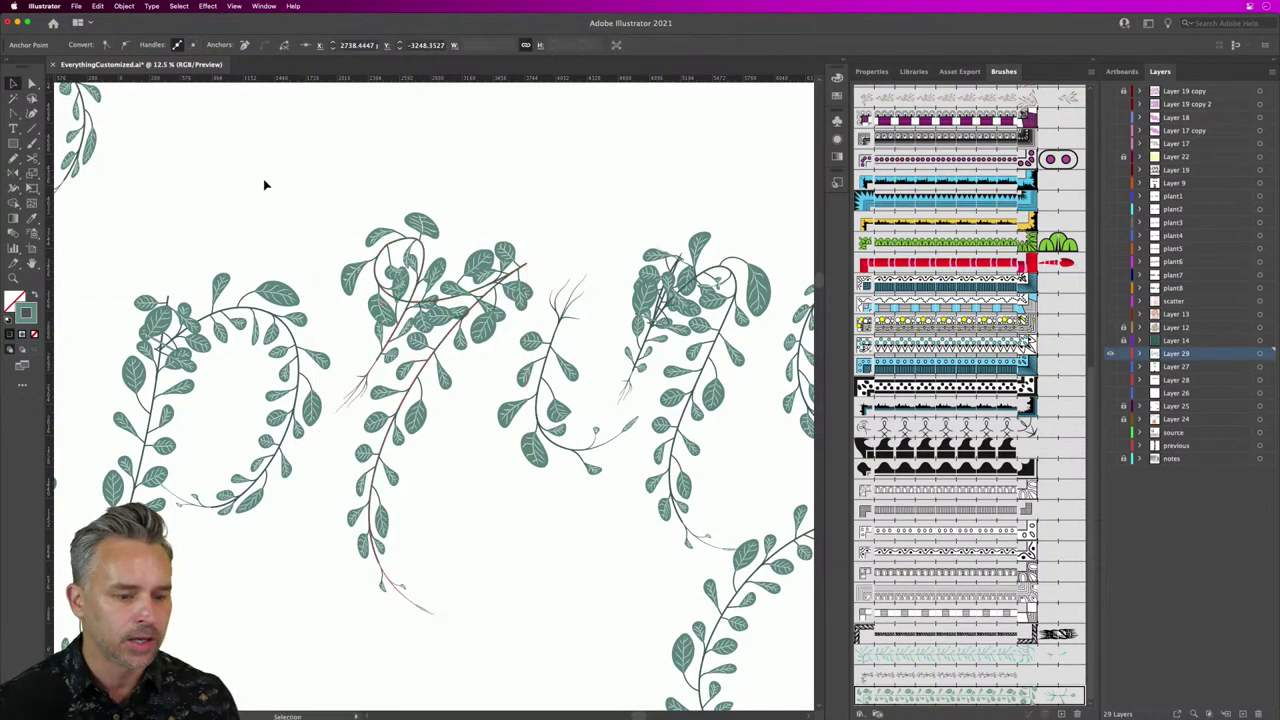
# Step: Set the stroke weight of the letter r to 0.75 pt
pyautogui.click(386, 262)
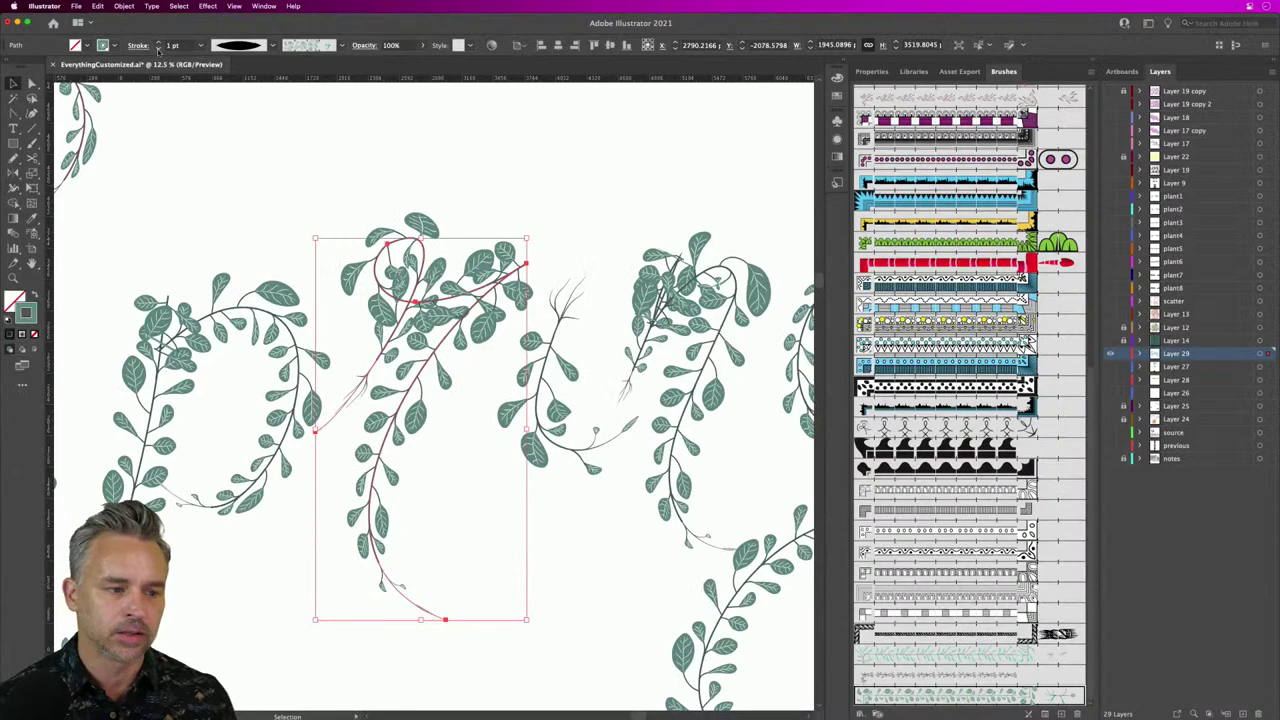
pyautogui.click(157, 49)
pyautogui.click(157, 49)
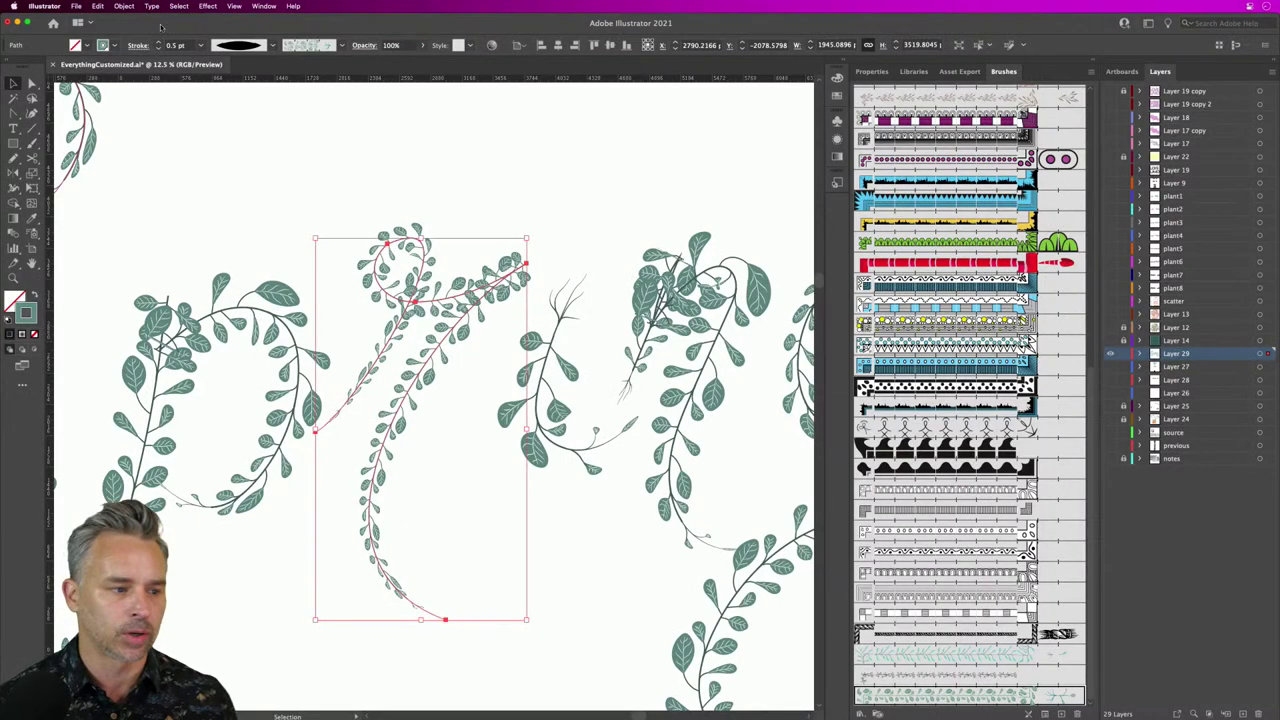
pyautogui.click(157, 42)
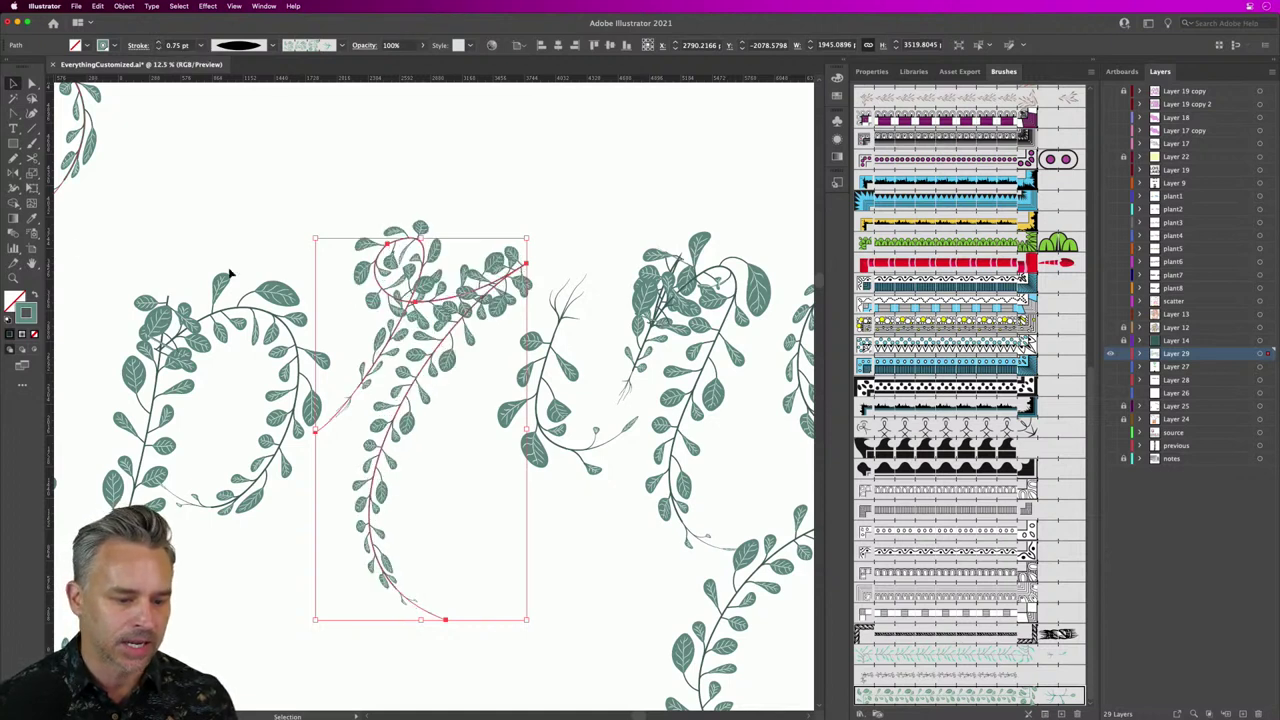
# Step: Vary the letter r's stroke width with the Width tool, narrowing it near the upper end and widening the upper stem to about 0.79 pt
pyautogui.click(14, 187)
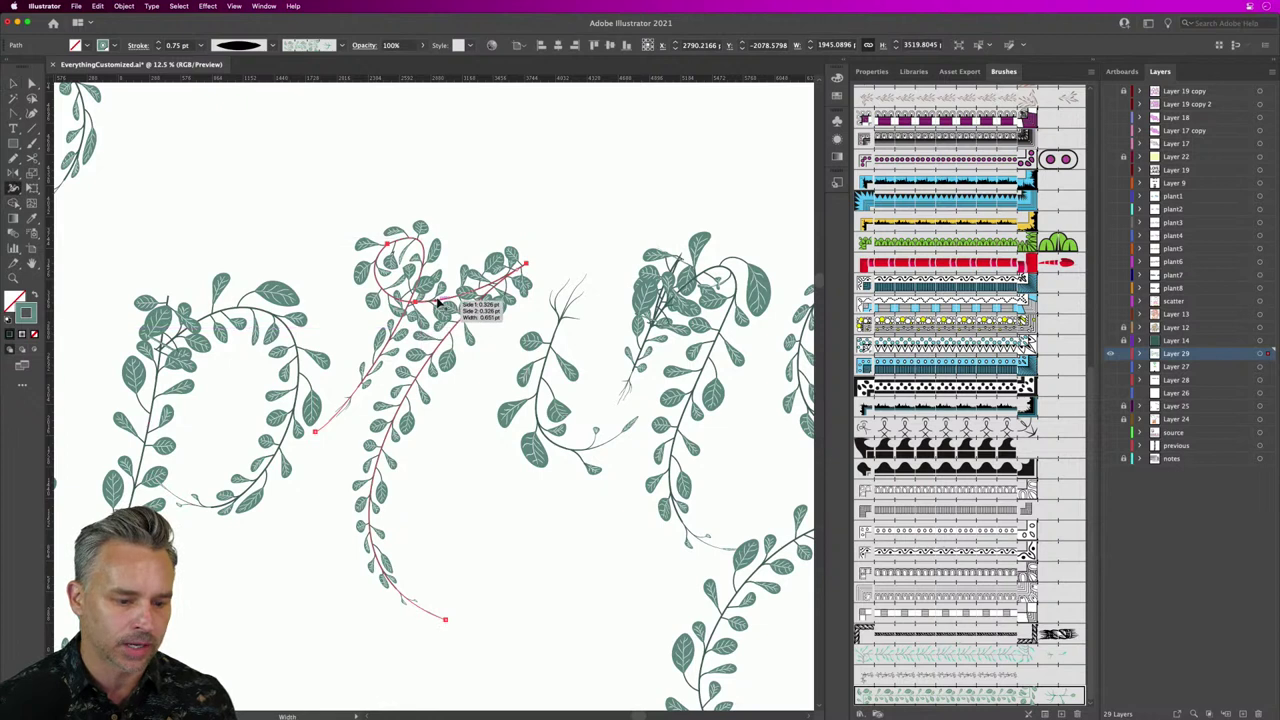
pyautogui.moveTo(455, 285); pyautogui.dragTo(487, 291)
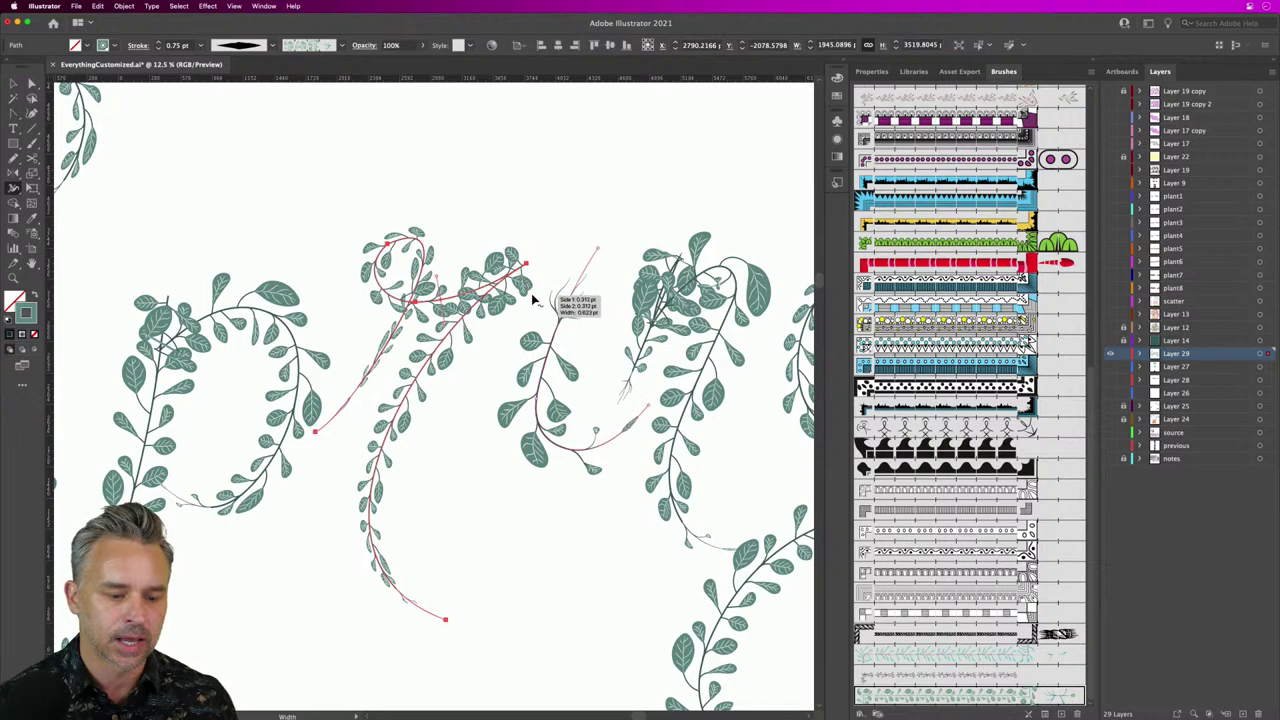
pyautogui.moveTo(530, 290); pyautogui.dragTo(528, 288)
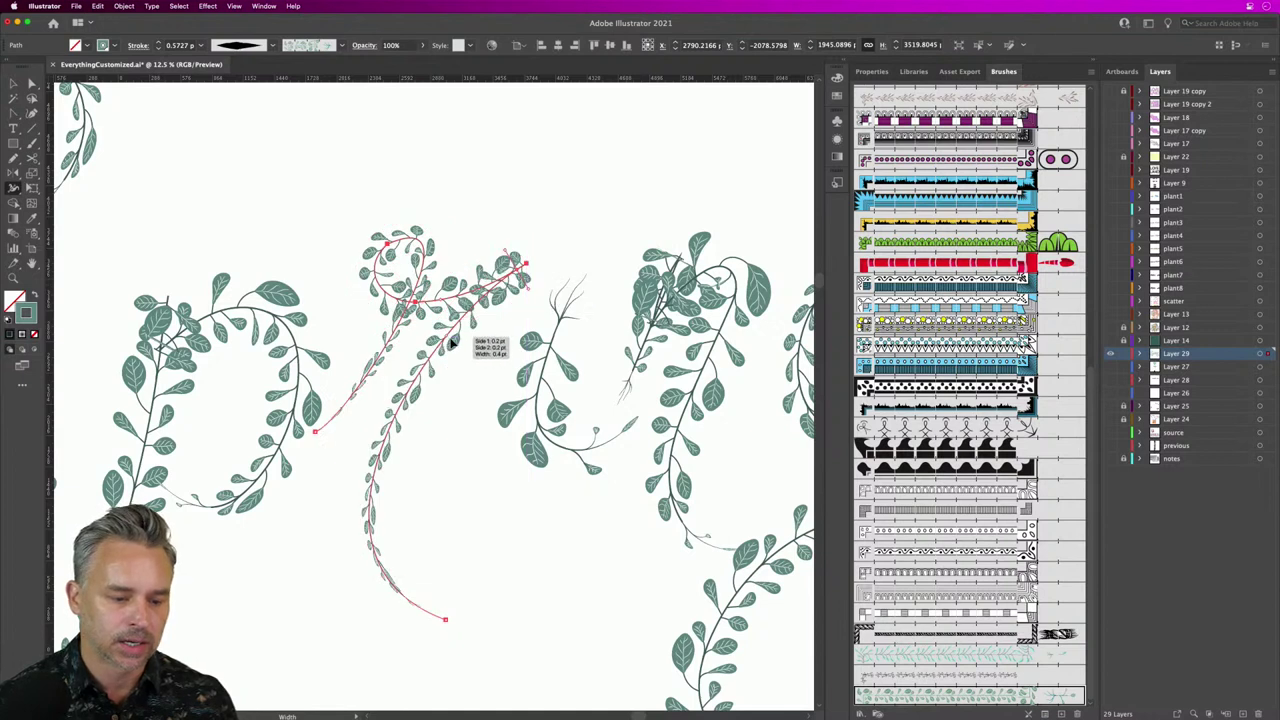
pyautogui.moveTo(448, 344); pyautogui.dragTo(465, 355)
pyautogui.moveTo(463, 353); pyautogui.dragTo(500, 357)
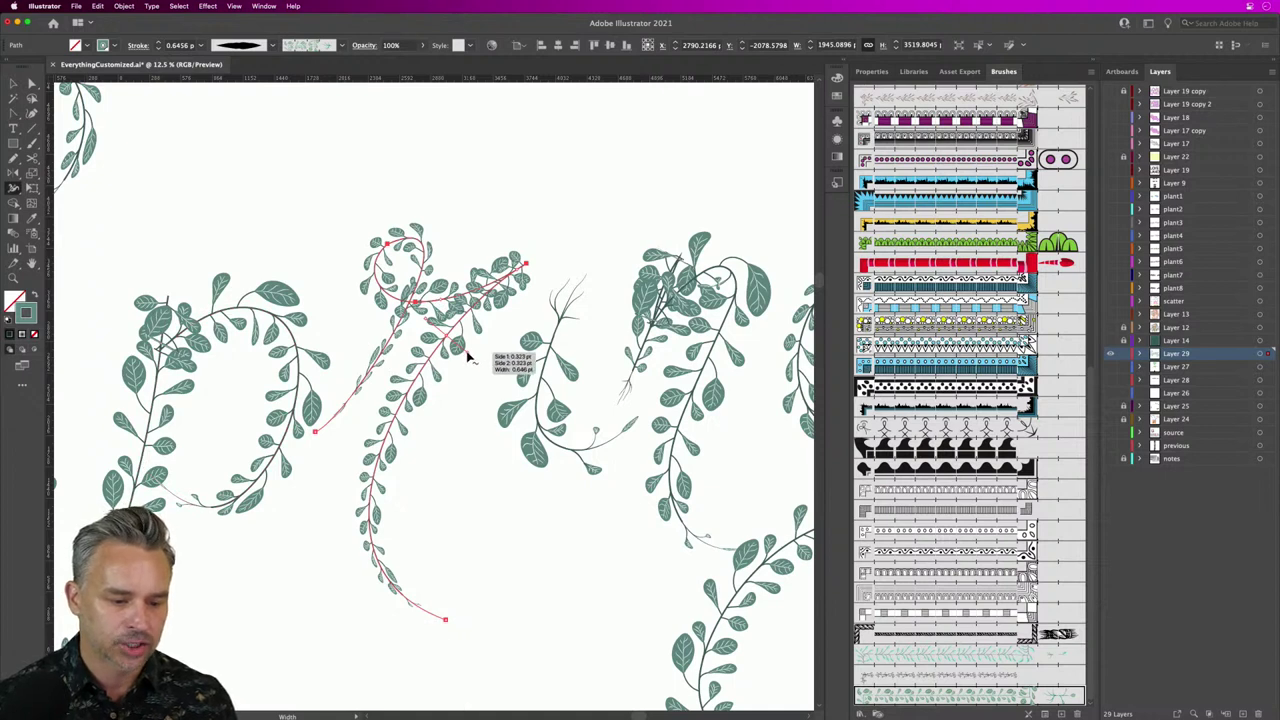
pyautogui.moveTo(466, 356)
pyautogui.mouseDown()
pyautogui.moveTo(477, 360)
pyautogui.moveTo(468, 354)
pyautogui.mouseUp()
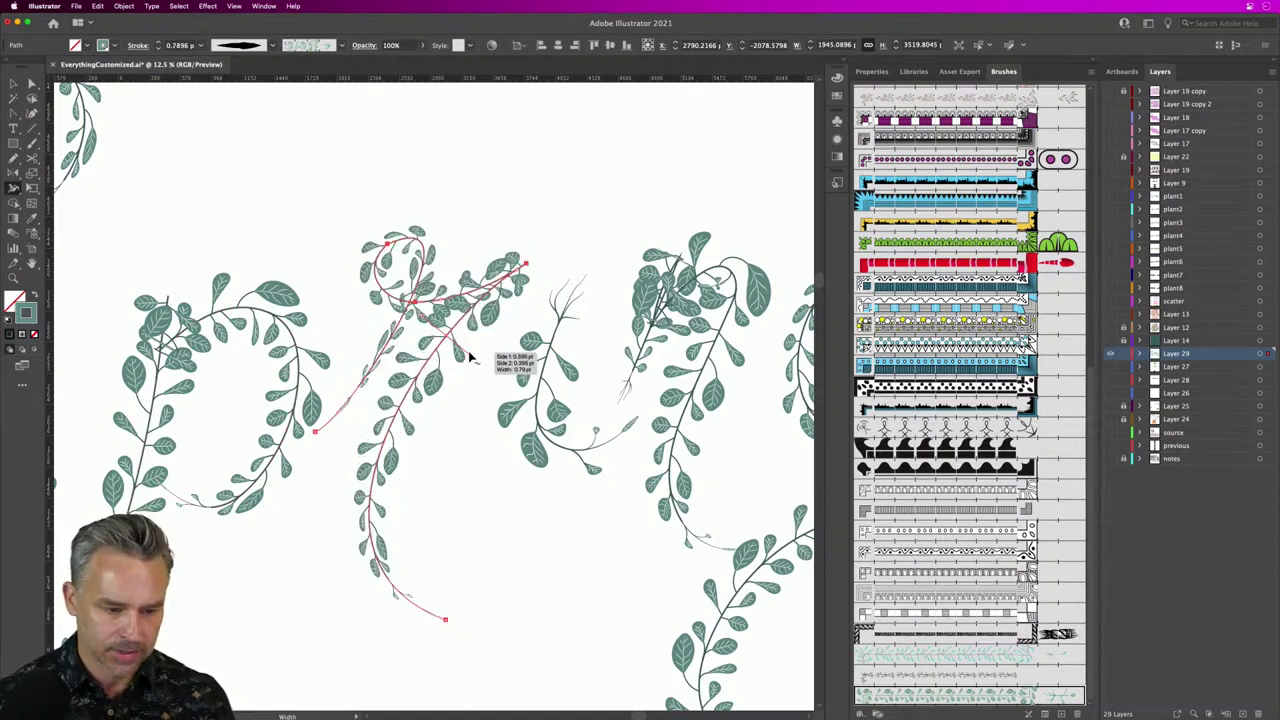
pyautogui.press('v')
pyautogui.click(245, 185)
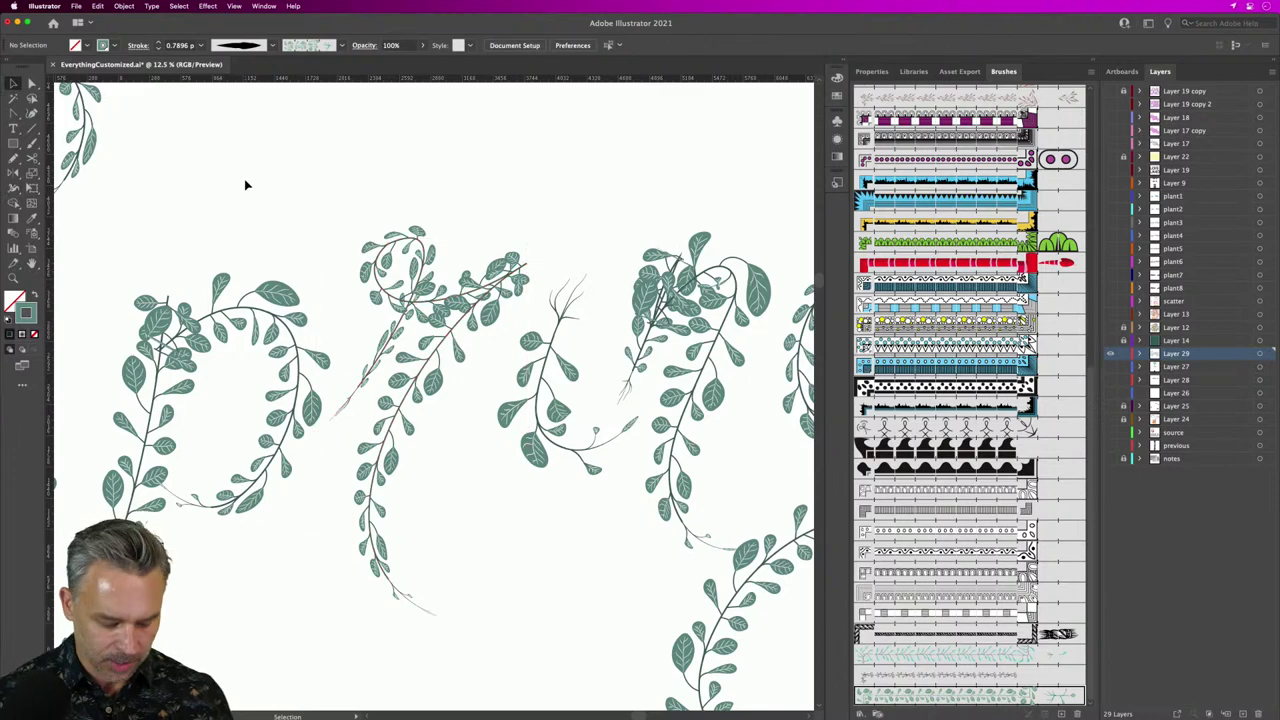
# Step: Reverse the path direction of the plant strokes forming the letters i, r and g
pyautogui.press('super+minus')
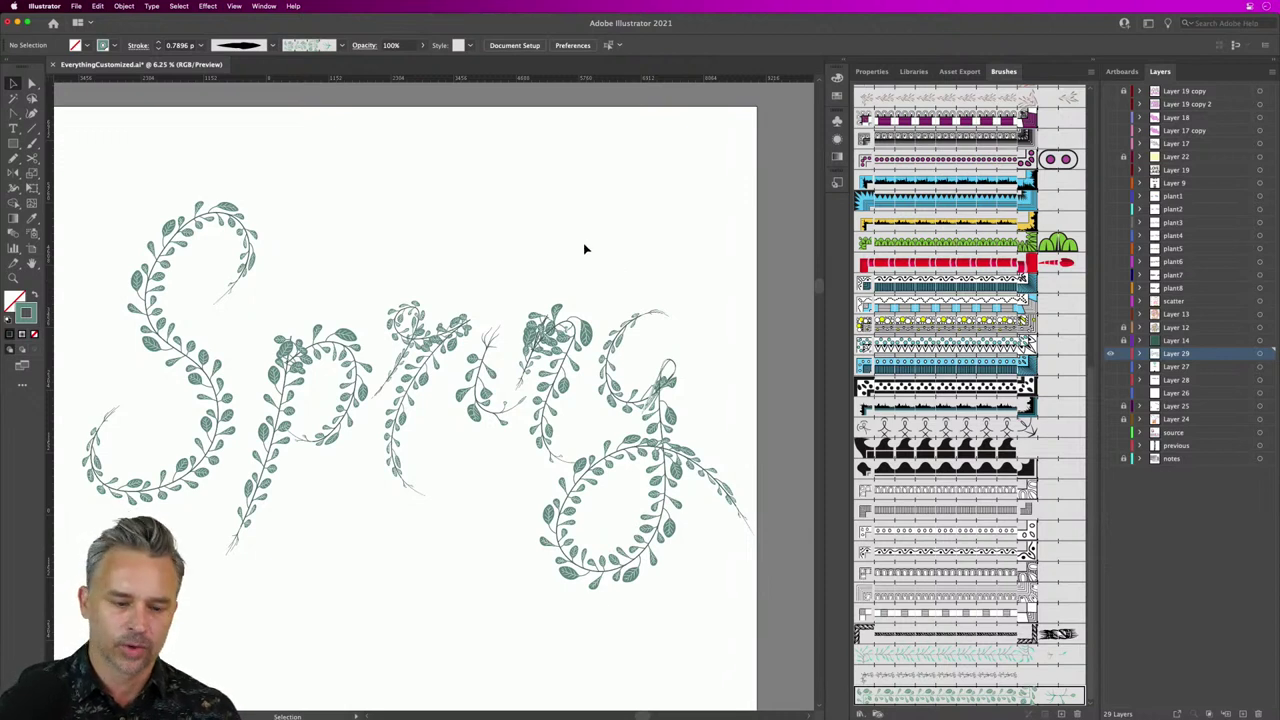
pyautogui.click(481, 366)
pyautogui.press('super')
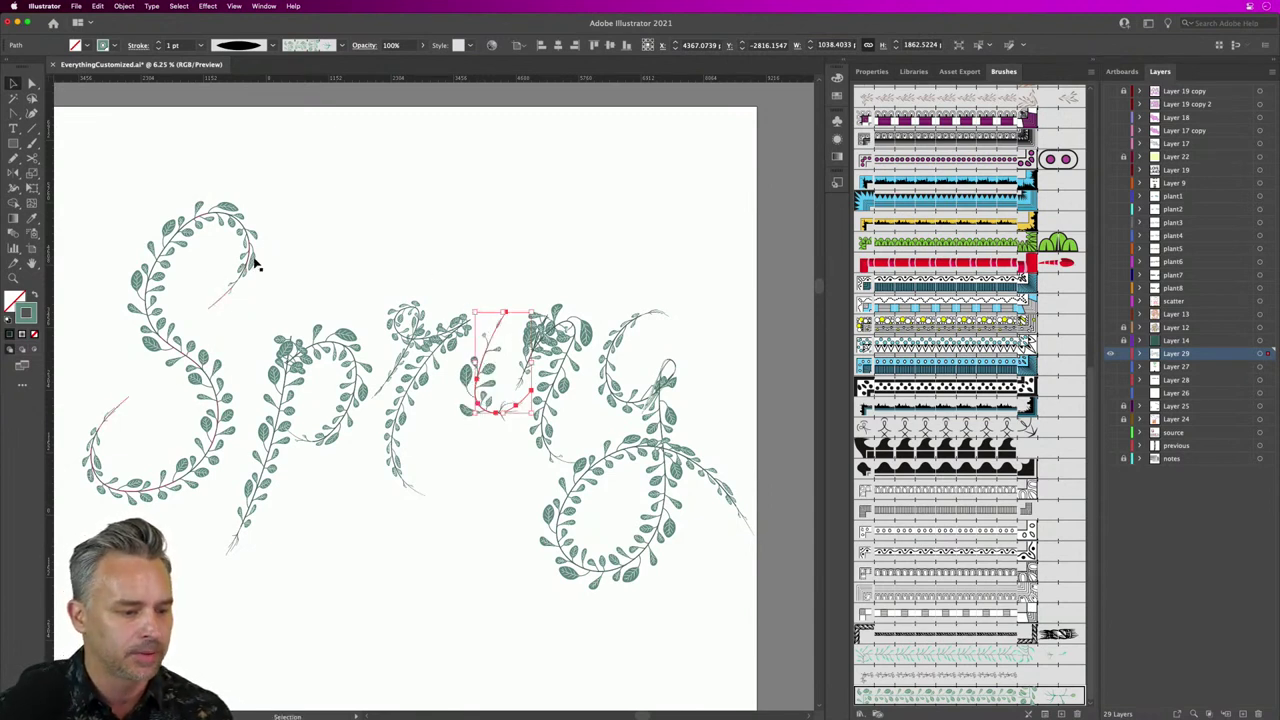
pyautogui.click(388, 221)
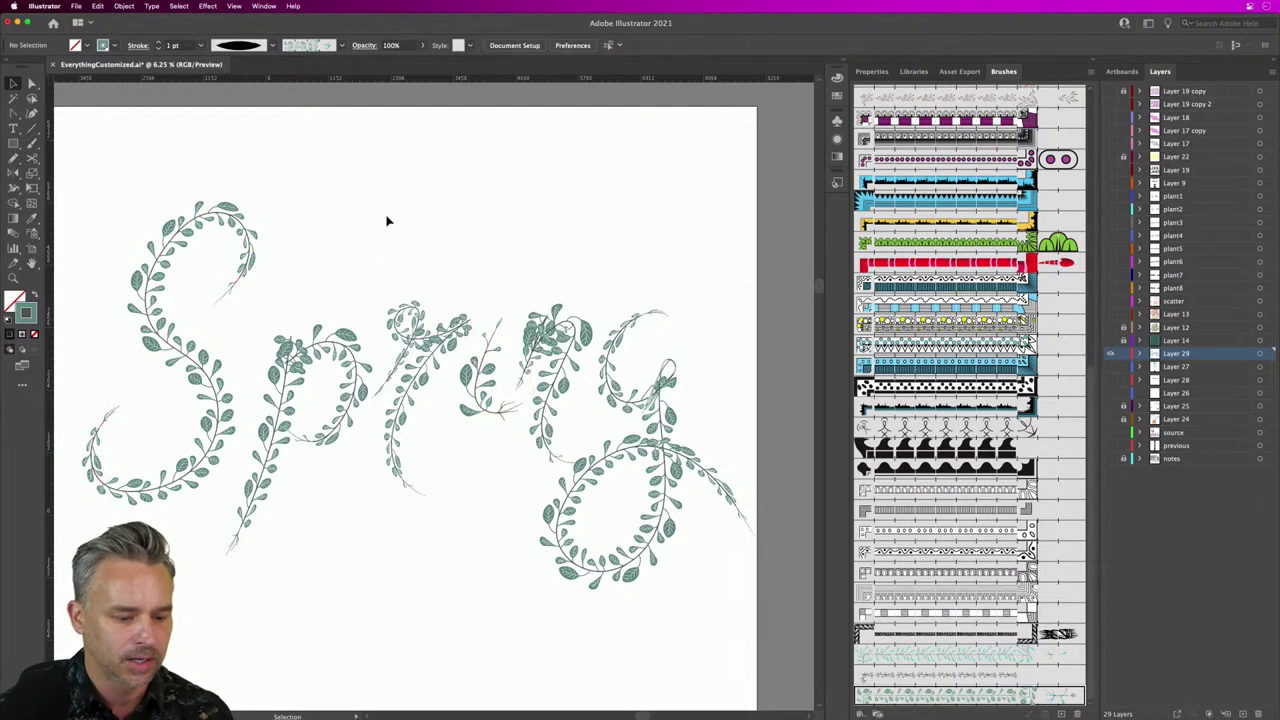
pyautogui.click(395, 447)
pyautogui.press('super')
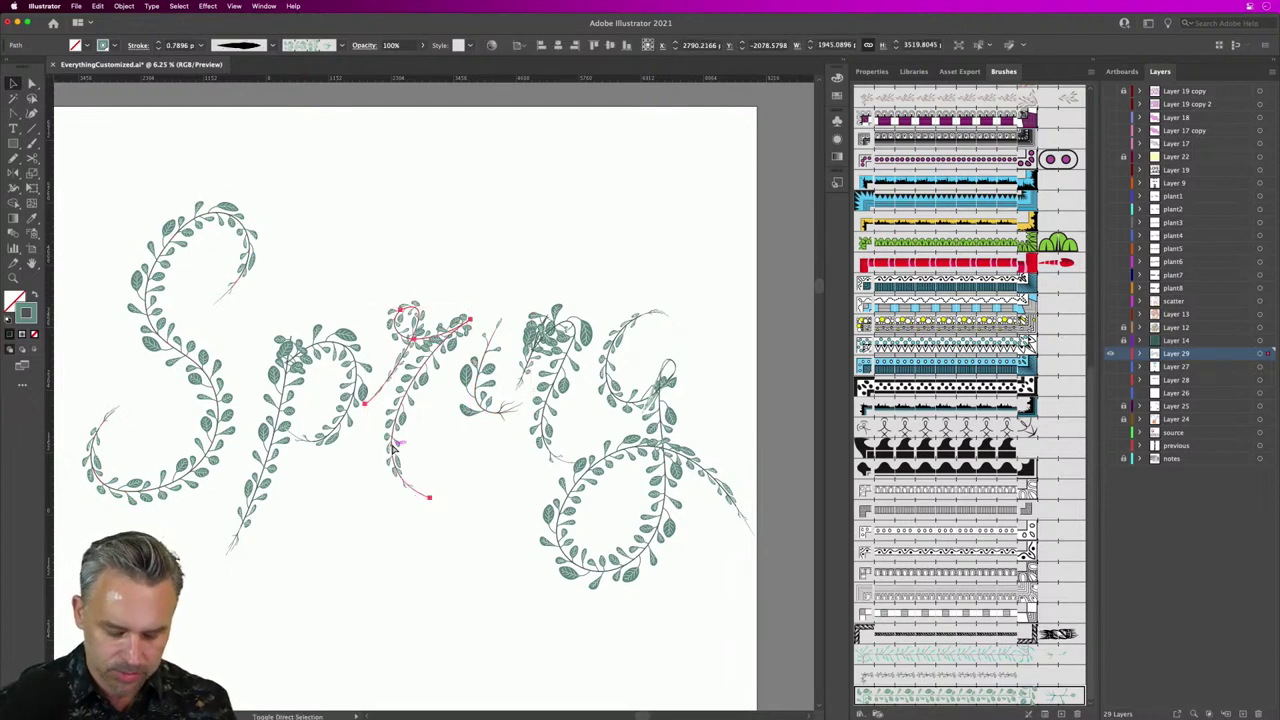
pyautogui.click(520, 235)
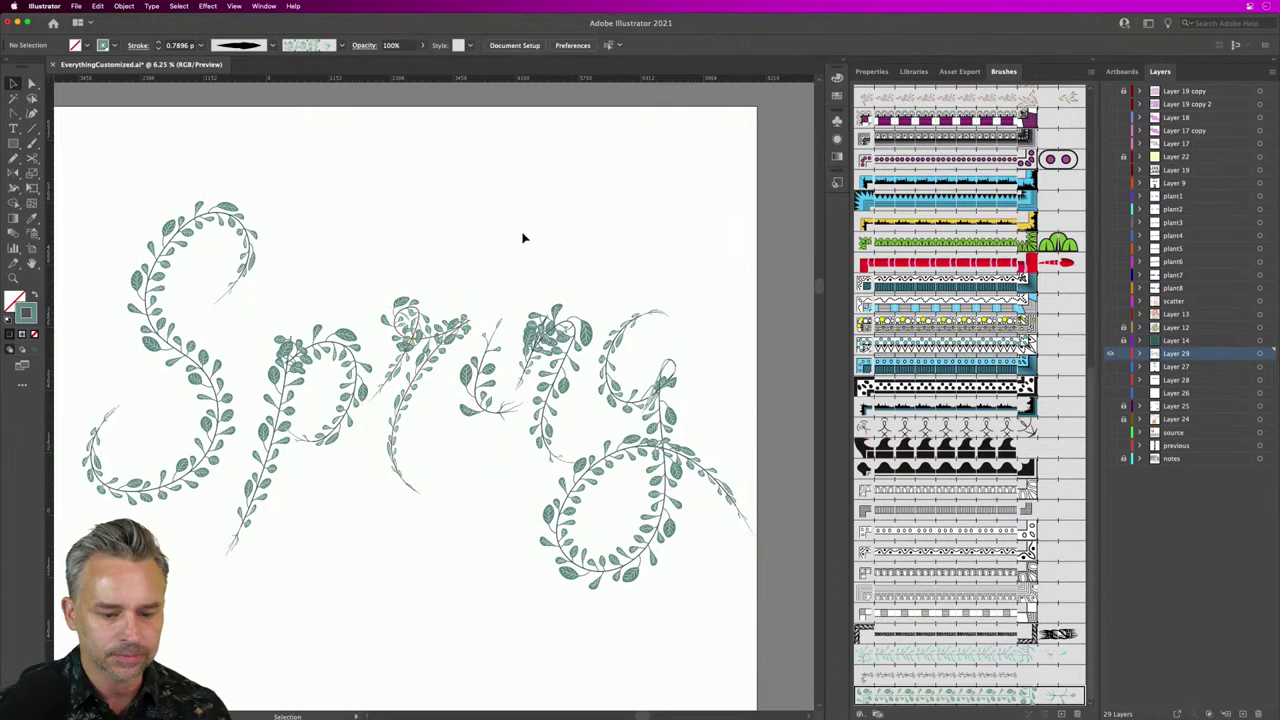
pyautogui.click(638, 326)
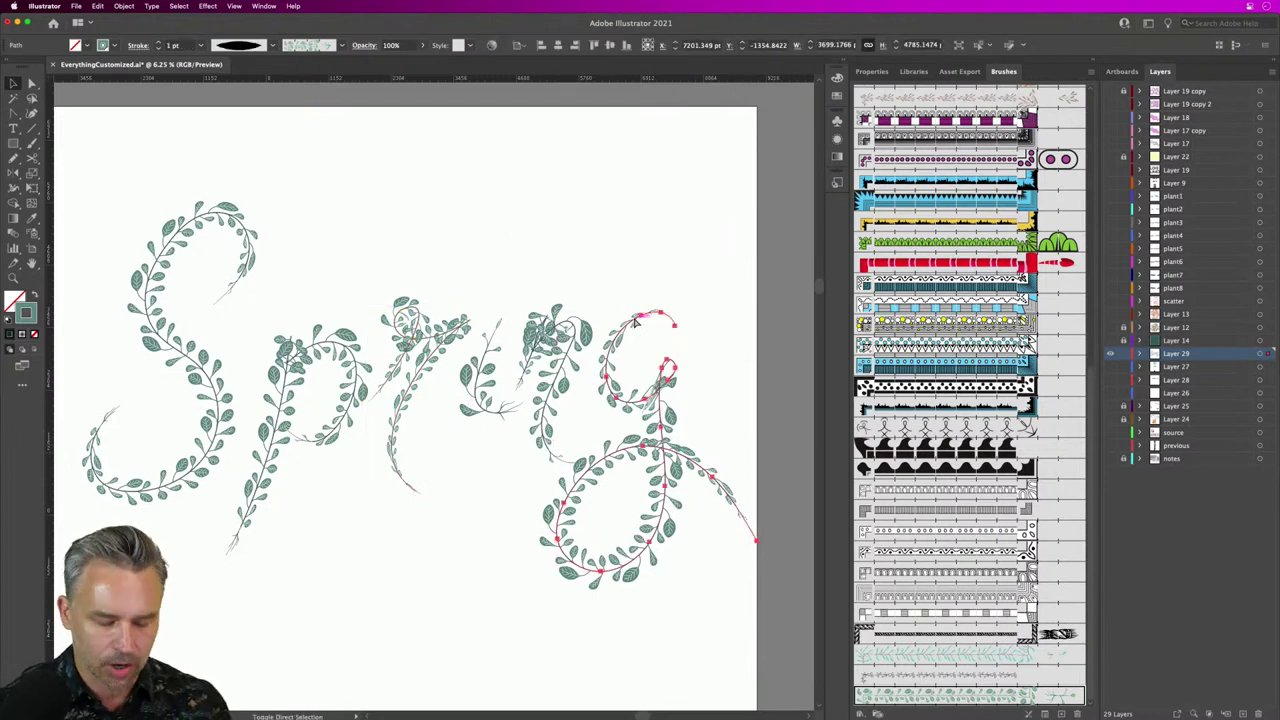
pyautogui.click(440, 200)
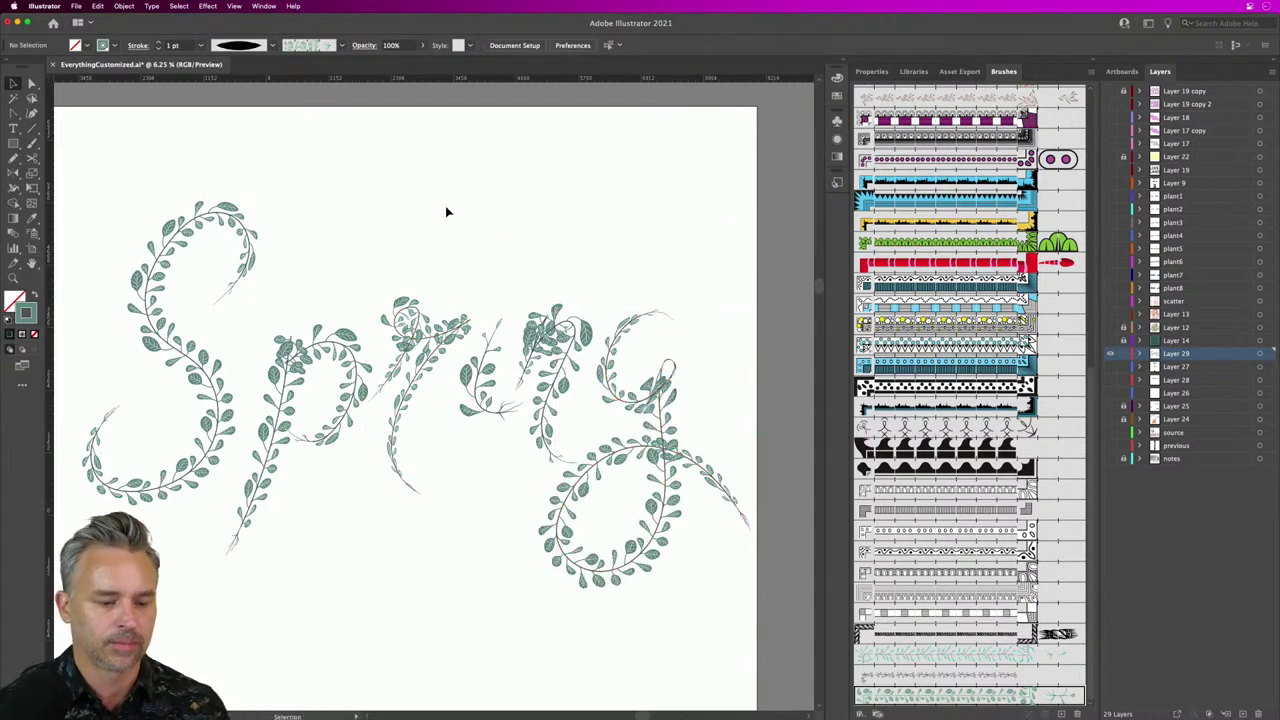
# Step: Slightly adjust the anchor at the start of the letter n and an anchor on the i's left curve
pyautogui.click(32, 84)
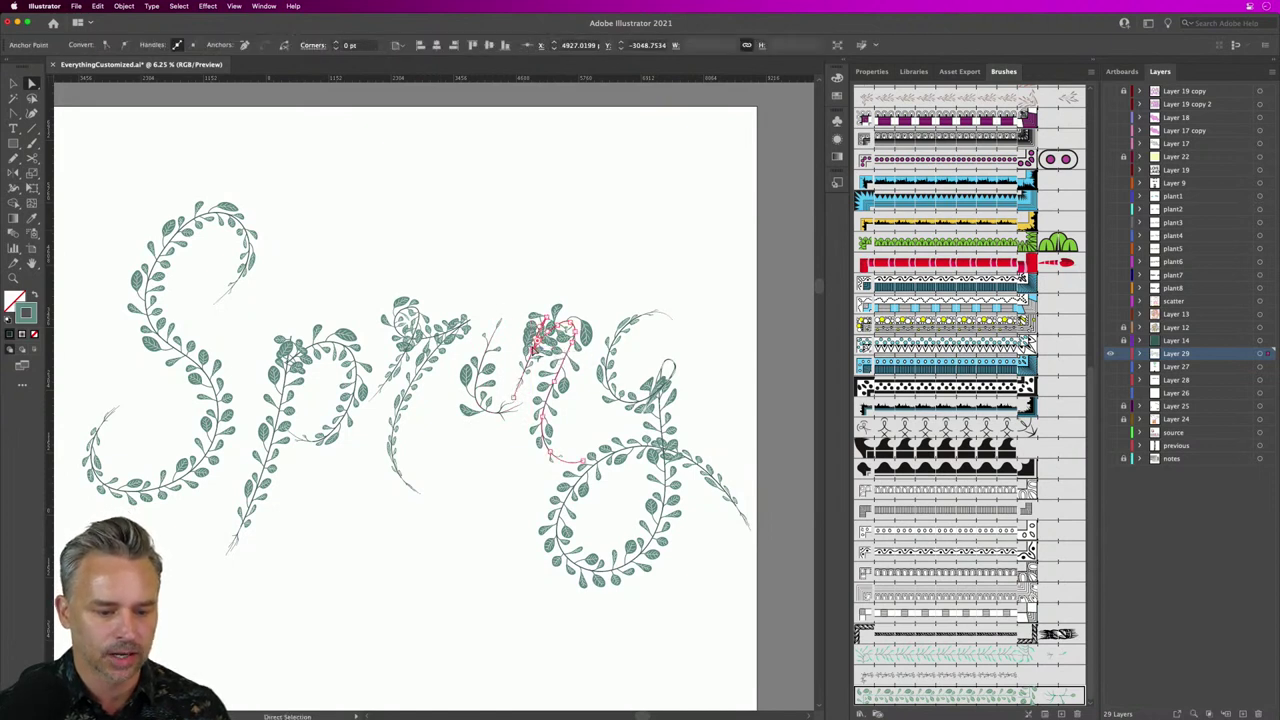
pyautogui.moveTo(516, 397); pyautogui.dragTo(479, 371)
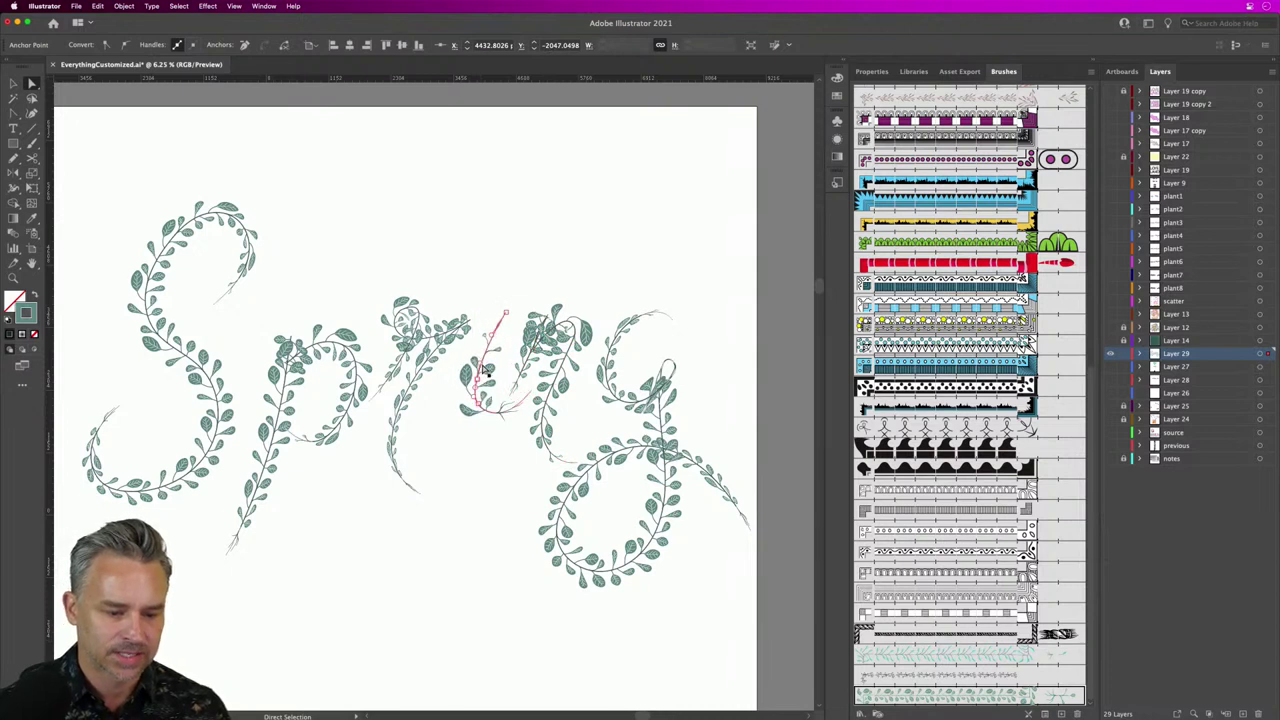
pyautogui.click(484, 370)
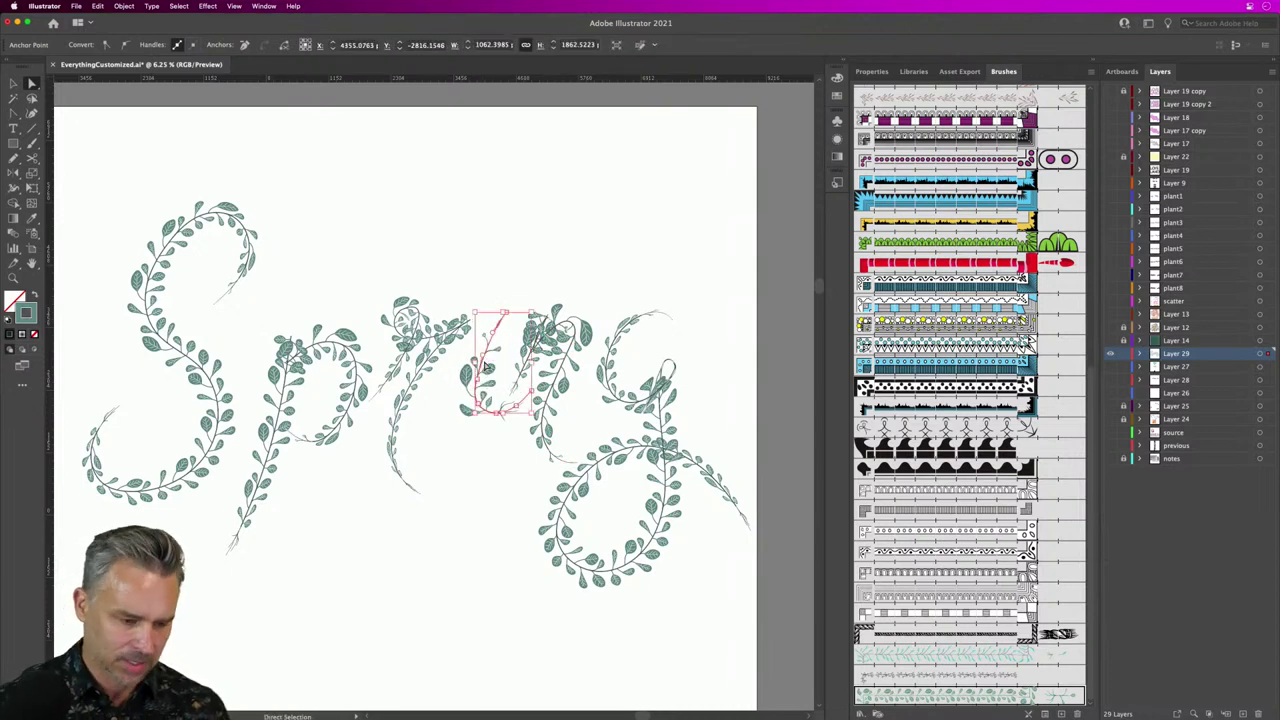
pyautogui.click(461, 225)
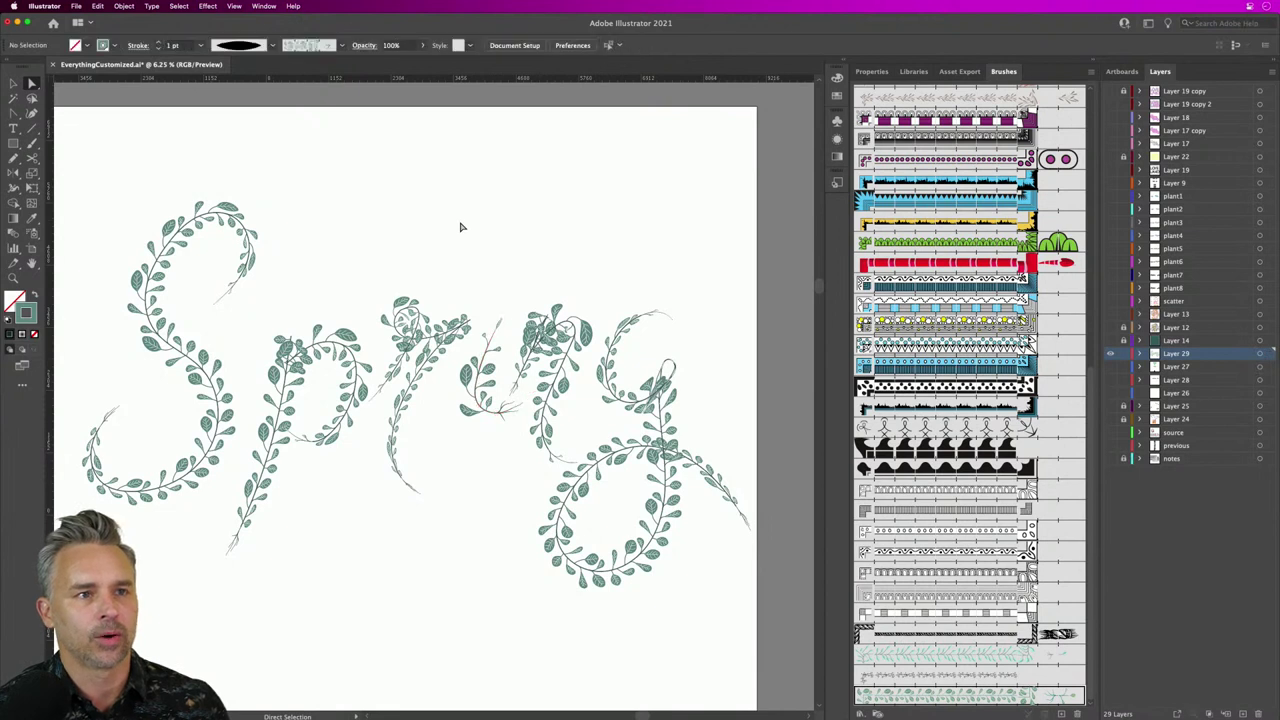
# Step: Move the letter i slightly down and to the left, closer to the r
pyautogui.press('v')
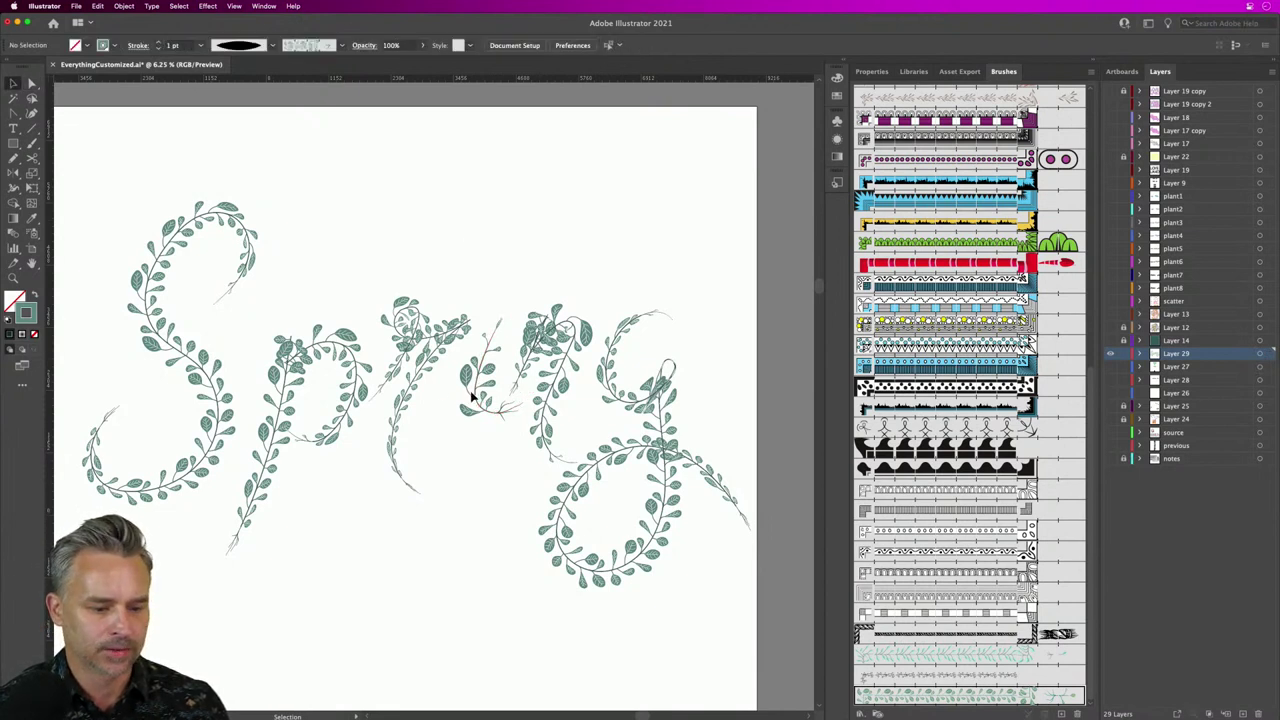
pyautogui.moveTo(476, 398); pyautogui.dragTo(458, 414)
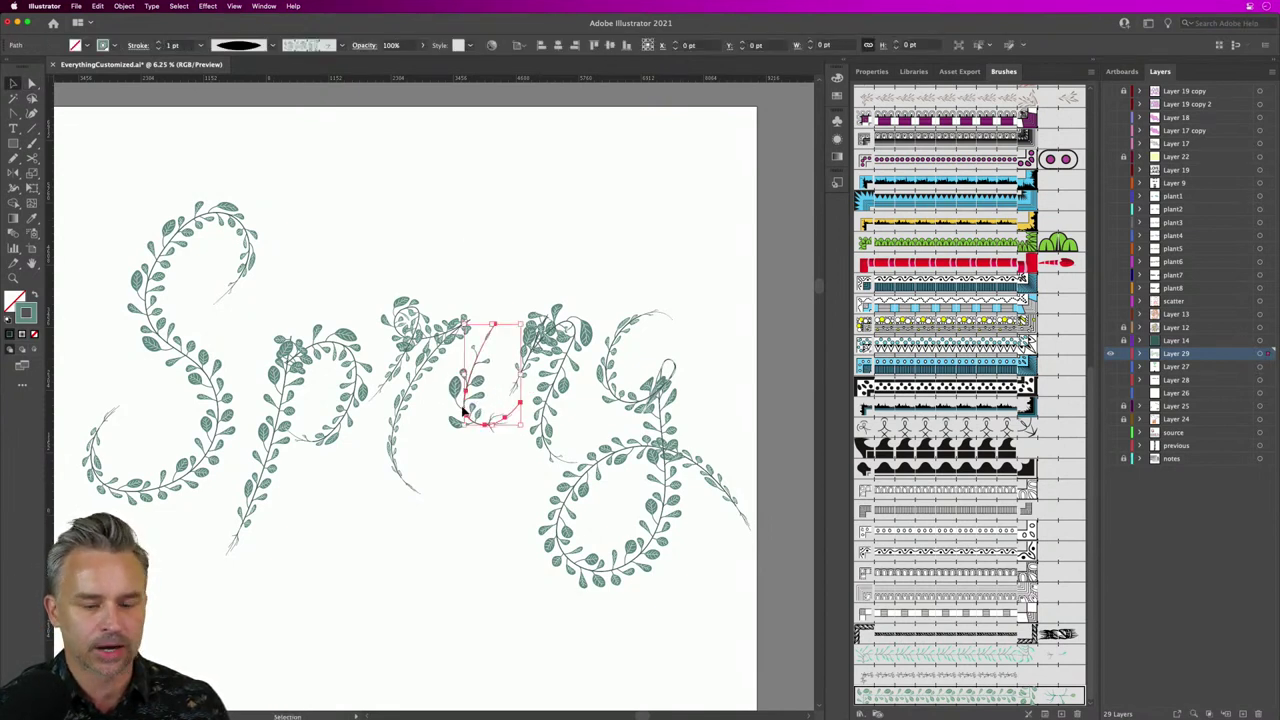
pyautogui.click(436, 247)
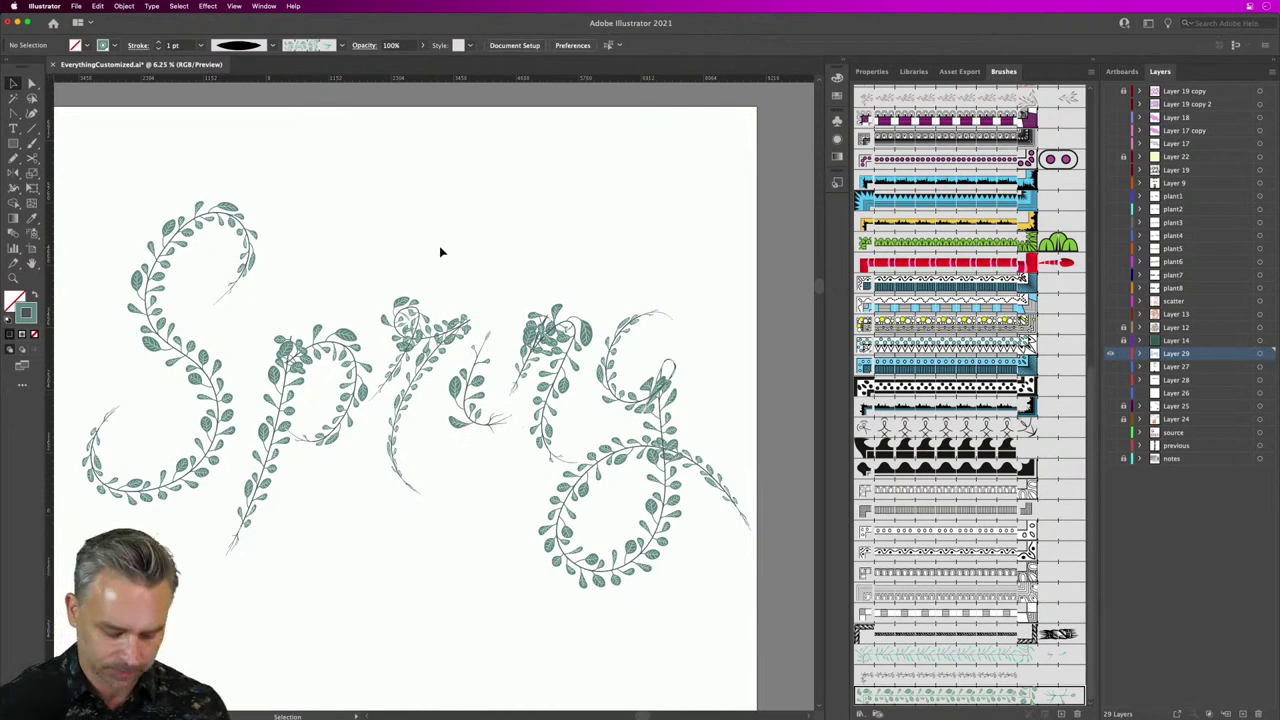
# Step: Draw a short Pencil stroke above the letter i as its dot, redrawing the first attempt
pyautogui.press('n')
pyautogui.moveTo(508, 276); pyautogui.dragTo(538, 252)
pyautogui.press('cmd+z')
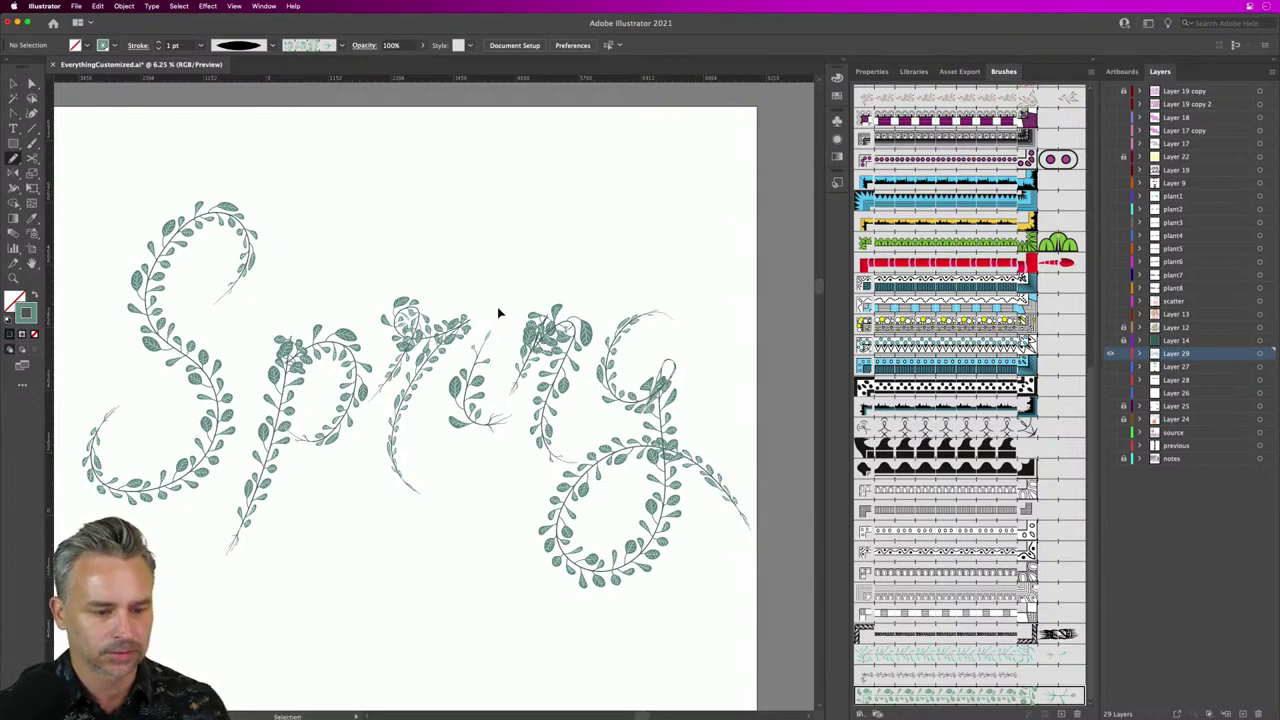
pyautogui.moveTo(500, 309); pyautogui.dragTo(514, 280)
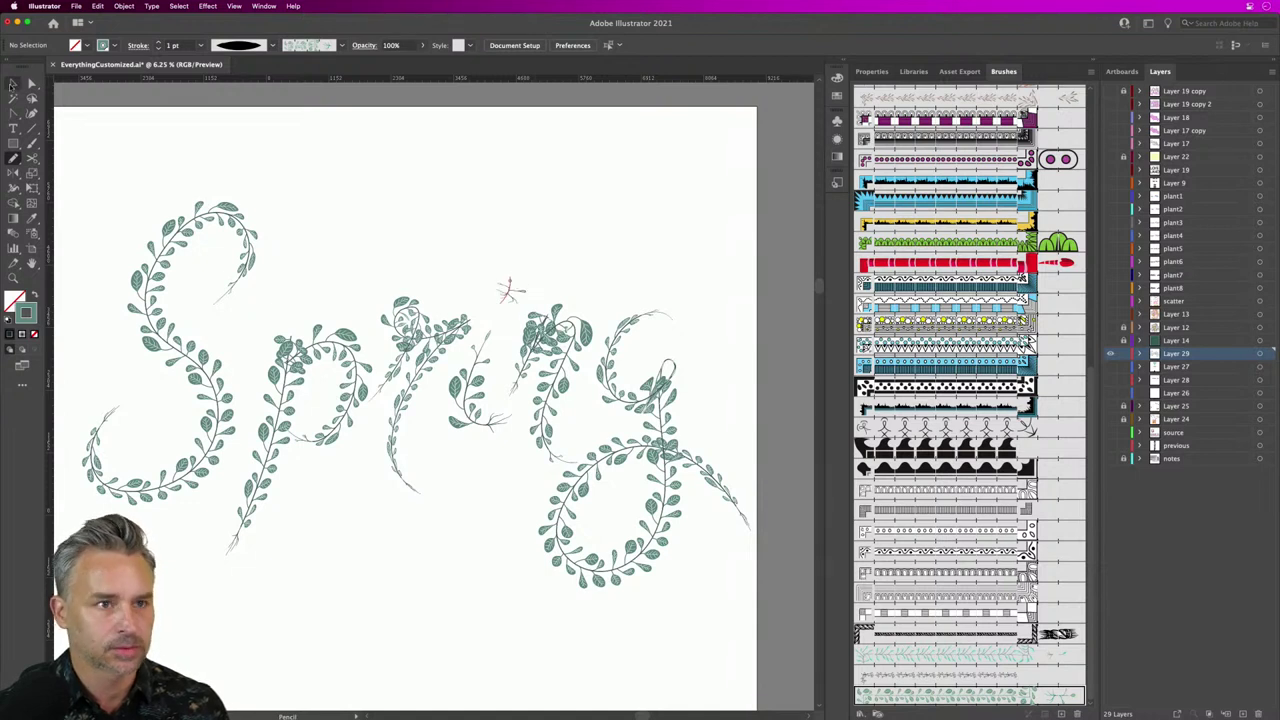
pyautogui.click(13, 83)
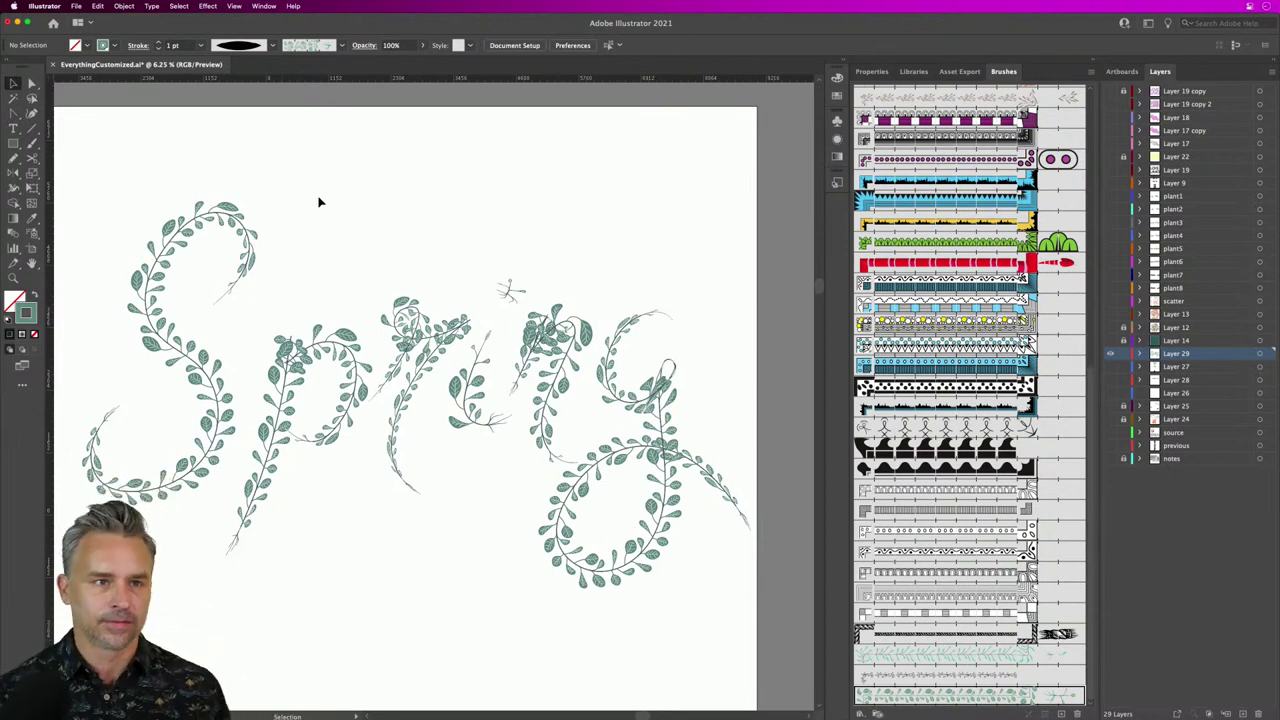
# Step: Hide Layer 29 and make Layer 27 with the source plant artwork visible and active
pyautogui.hscroll(-5, 310, 200)
pyautogui.scroll(-1, 310, 200)
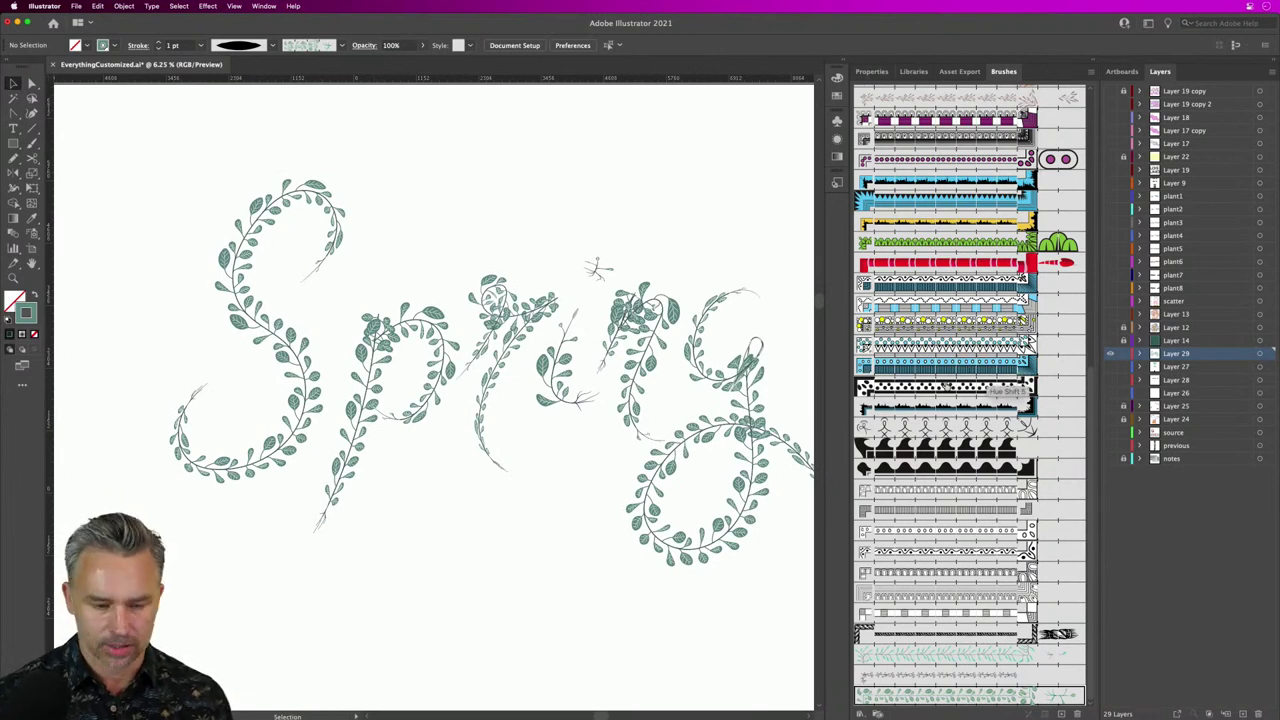
pyautogui.click(1110, 354)
pyautogui.click(1110, 367)
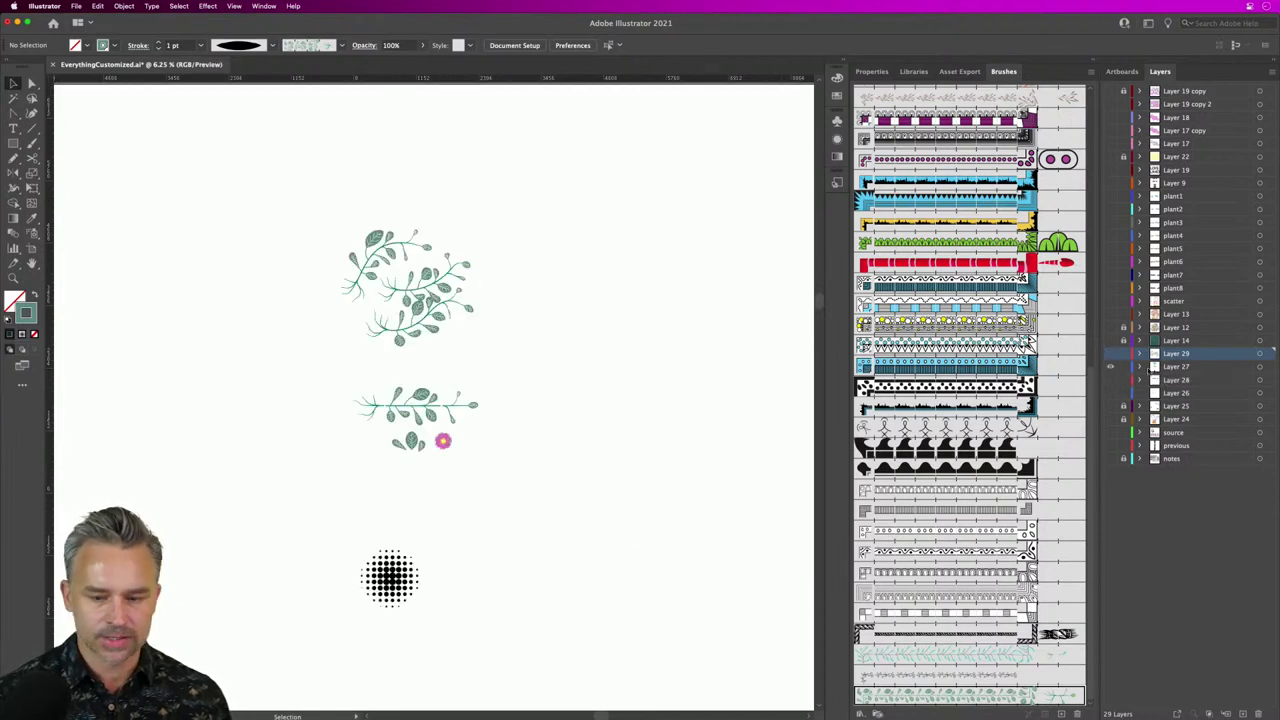
pyautogui.click(1127, 367)
# Step: Examine the root, middle and tip tiles of the plant artwork, along with the loose leaves and flower
pyautogui.press('super+equal')
pyautogui.press('super+equal')
pyautogui.press('super+equal')
pyautogui.press('super+equal')
pyautogui.press('super+equal')
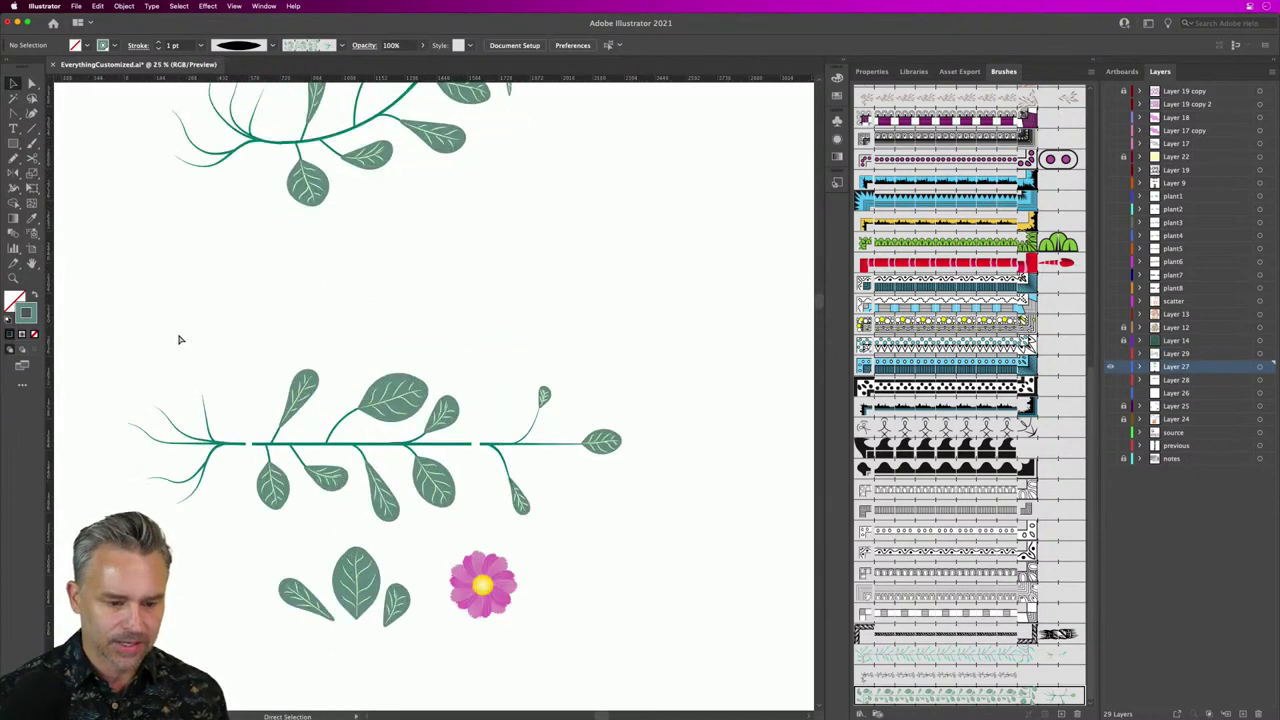
pyautogui.moveTo(177, 337); pyautogui.dragTo(276, 172)
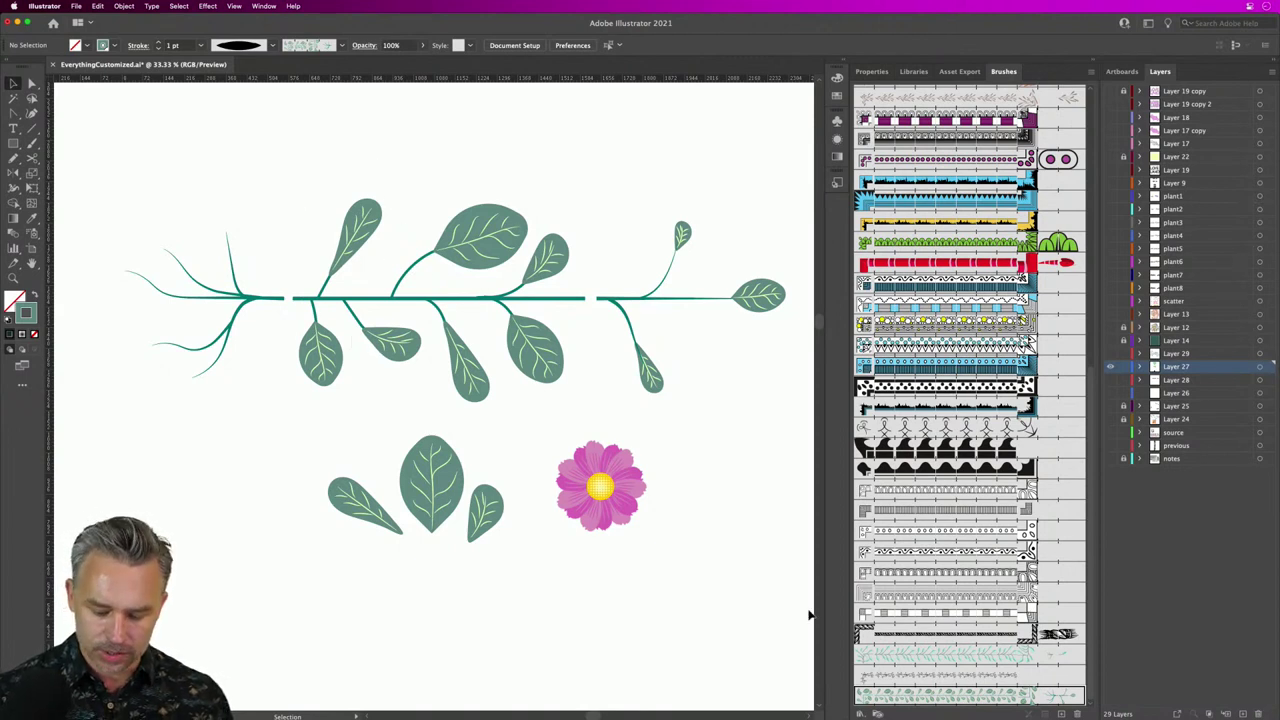
pyautogui.press('super+minus')
pyautogui.press('super+minus')
pyautogui.press('super+minus')
pyautogui.scroll(5, 757, 534)
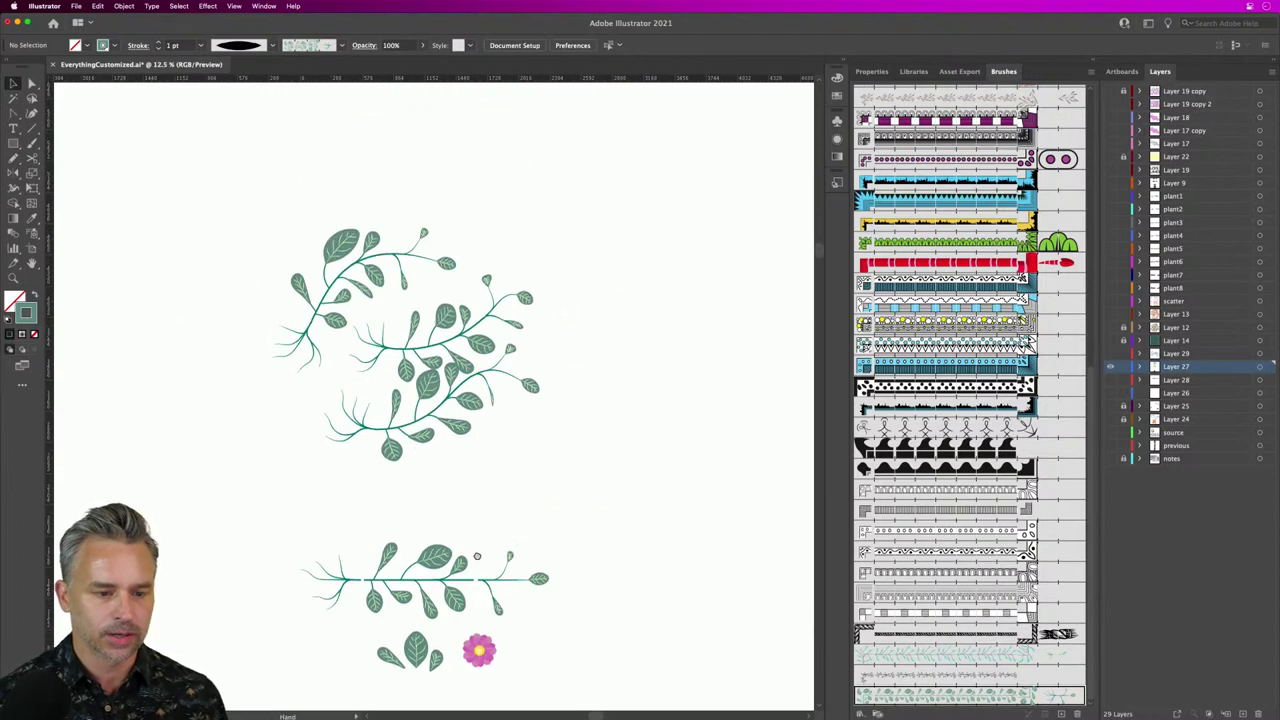
# Step: Show Layer 29 together with Layer 27 and move the halftone dot circle to the artboard's upper-right corner
pyautogui.click(1109, 355)
pyautogui.press('super+minus')
pyautogui.press('super+minus')
pyautogui.press('super+minus')
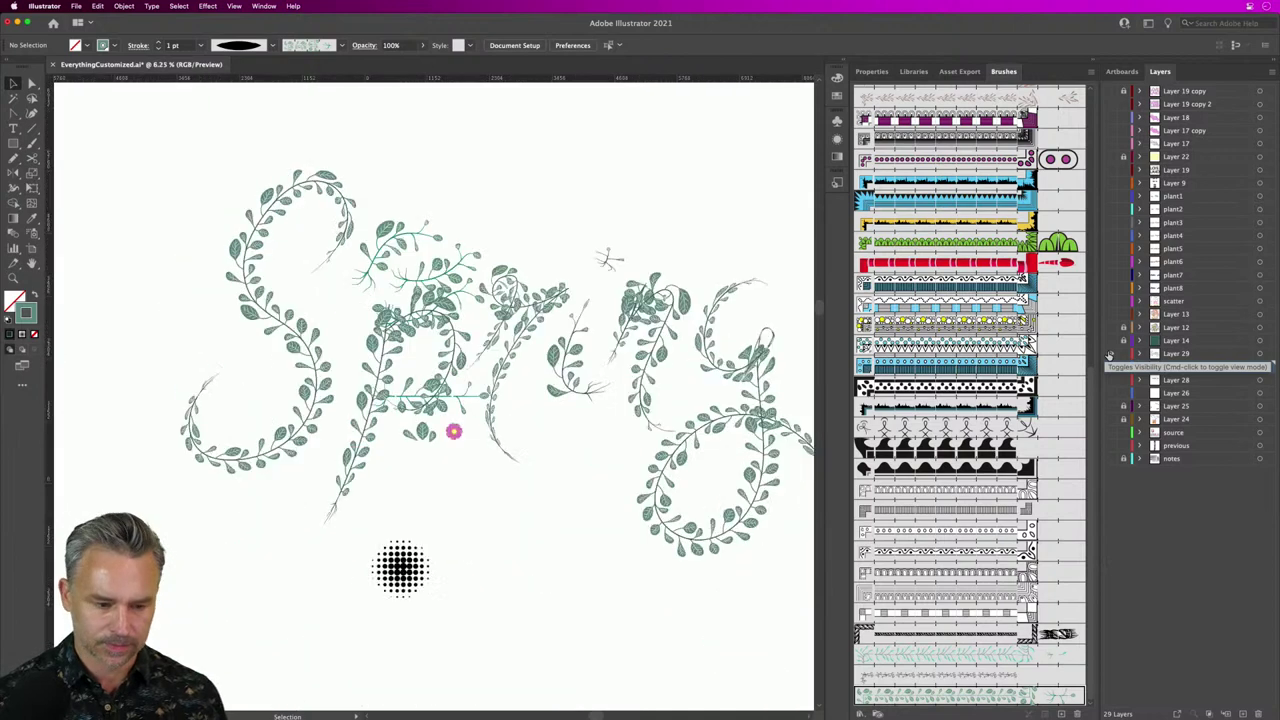
pyautogui.click(1109, 367)
pyautogui.moveTo(492, 470); pyautogui.dragTo(539, 525)
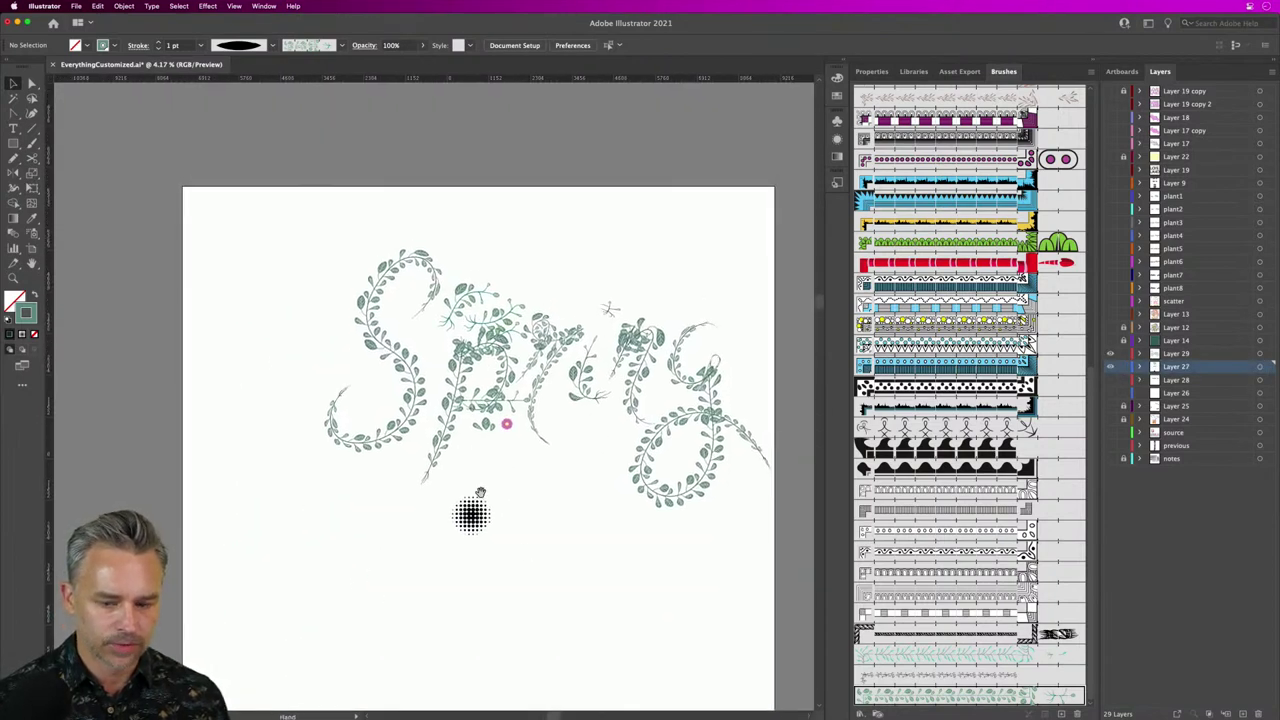
pyautogui.moveTo(472, 407); pyautogui.dragTo(728, 175)
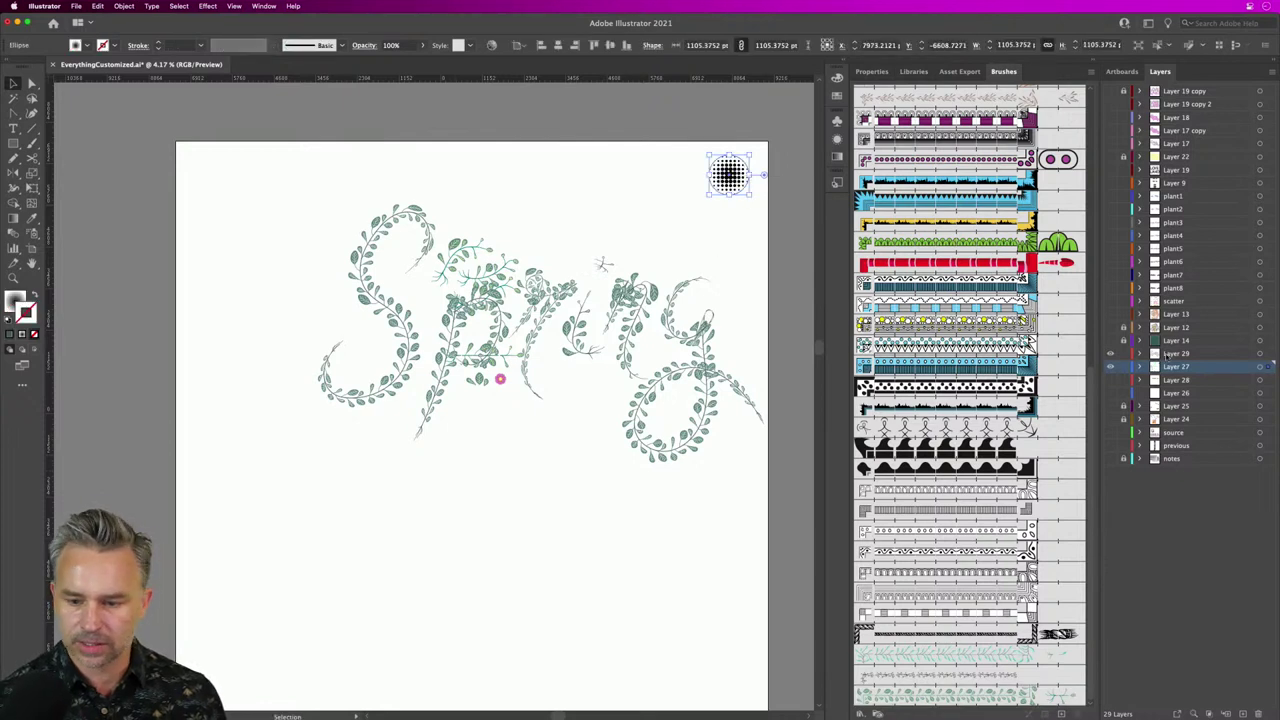
# Step: Lock Layer 27 and move all the Spring lettering on Layer 29 down below the plant artwork
pyautogui.click(1130, 354)
pyautogui.click(346, 212)
pyautogui.moveTo(272, 196); pyautogui.dragTo(651, 514)
pyautogui.moveTo(441, 303); pyautogui.dragTo(379, 461)
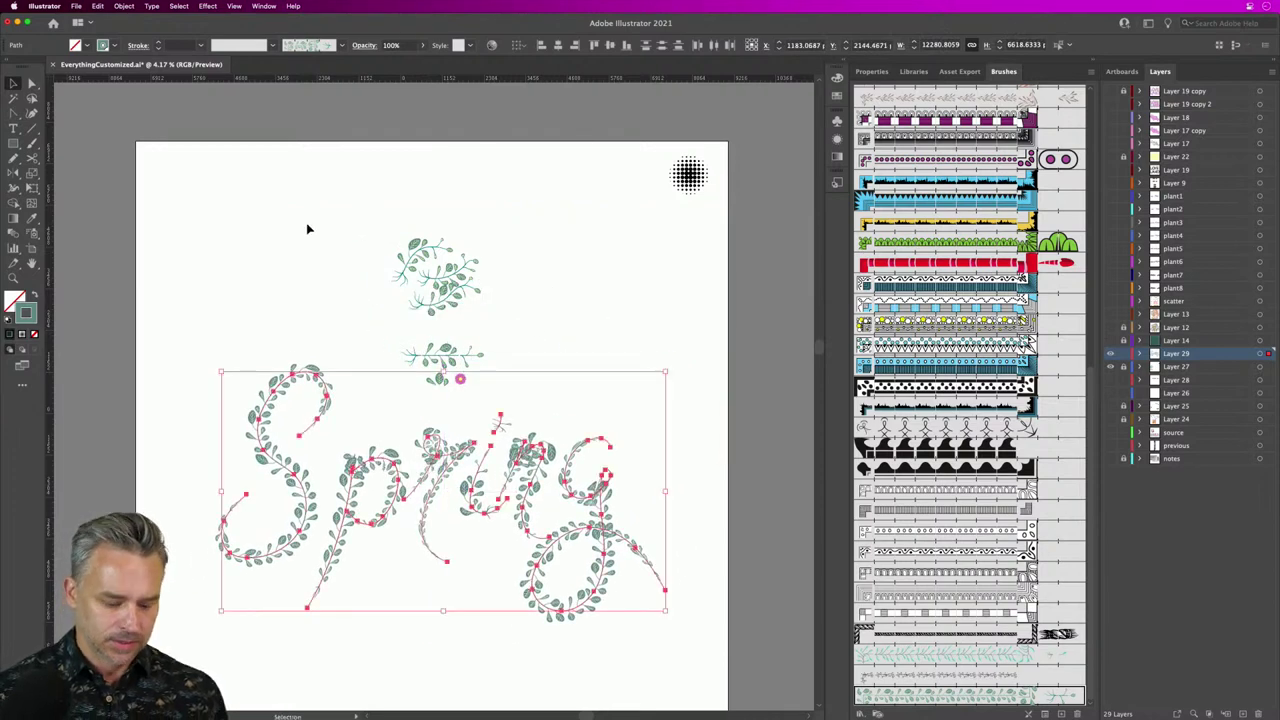
pyautogui.press('super+equal')
pyautogui.moveTo(323, 177); pyautogui.dragTo(335, 207)
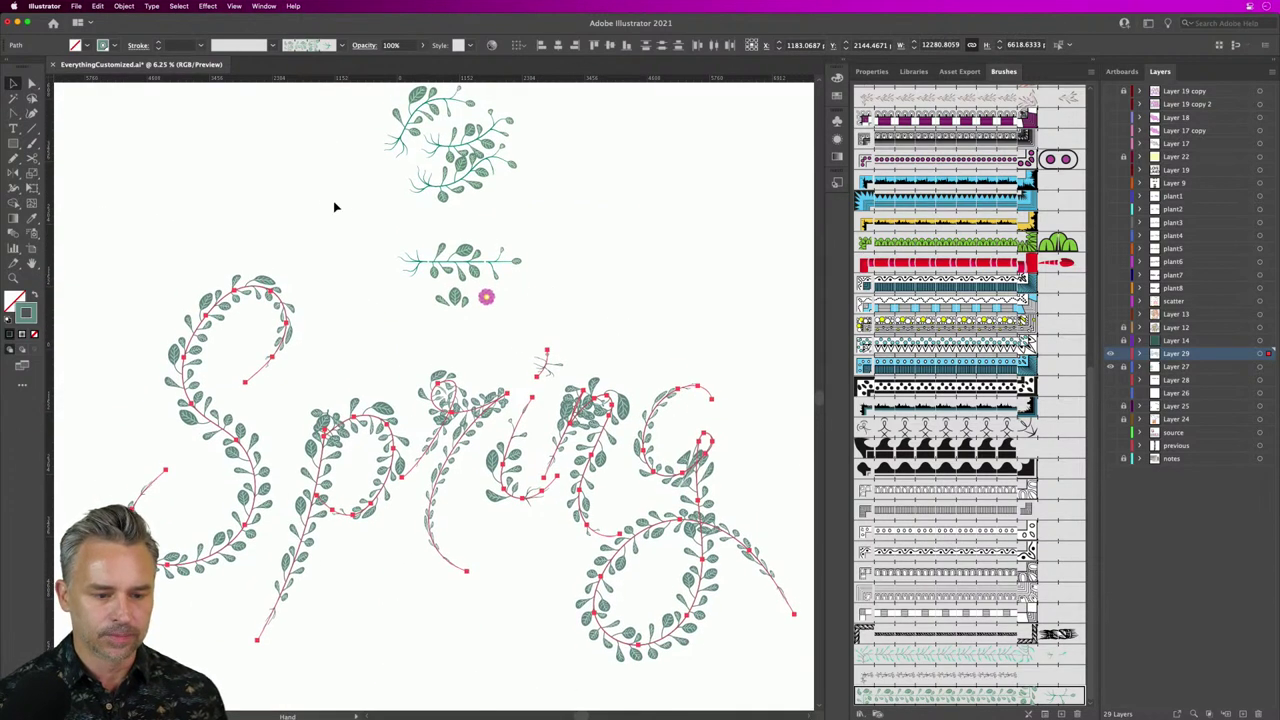
pyautogui.click(335, 207)
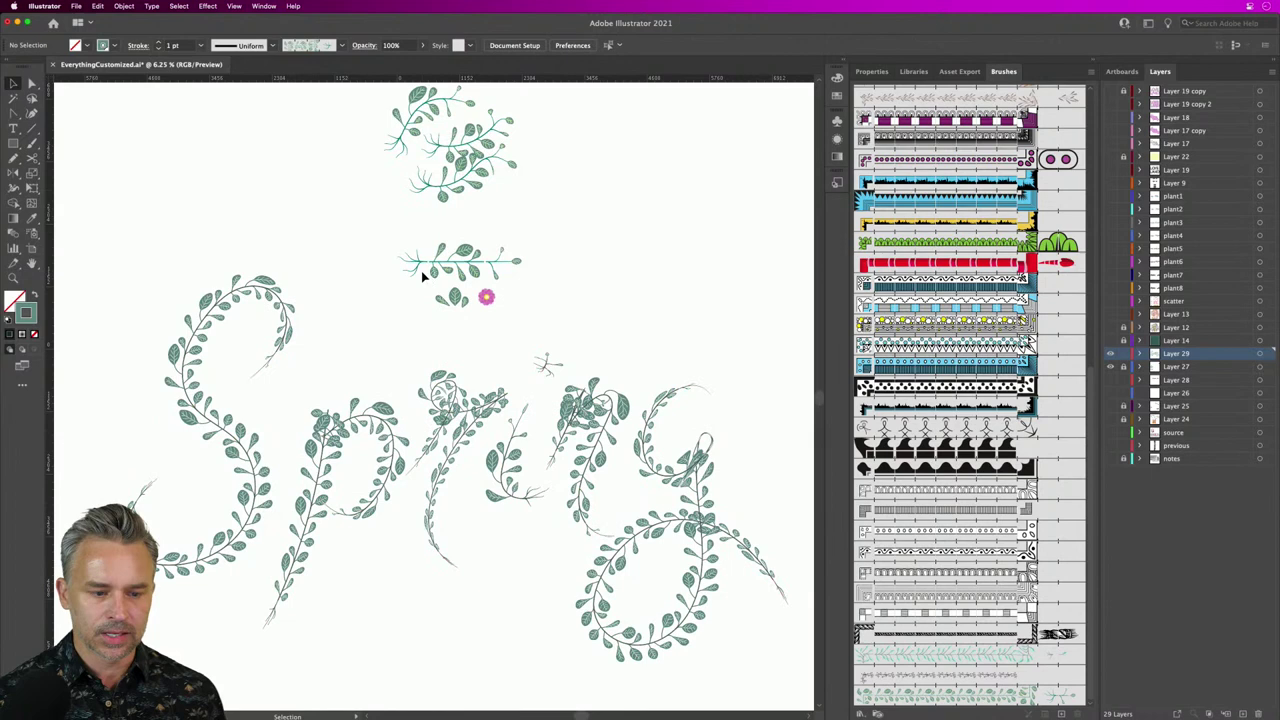
# Step: Review the scale setting in the plant9 brush's options and leave without changing anything
pyautogui.doubleClick(973, 697)
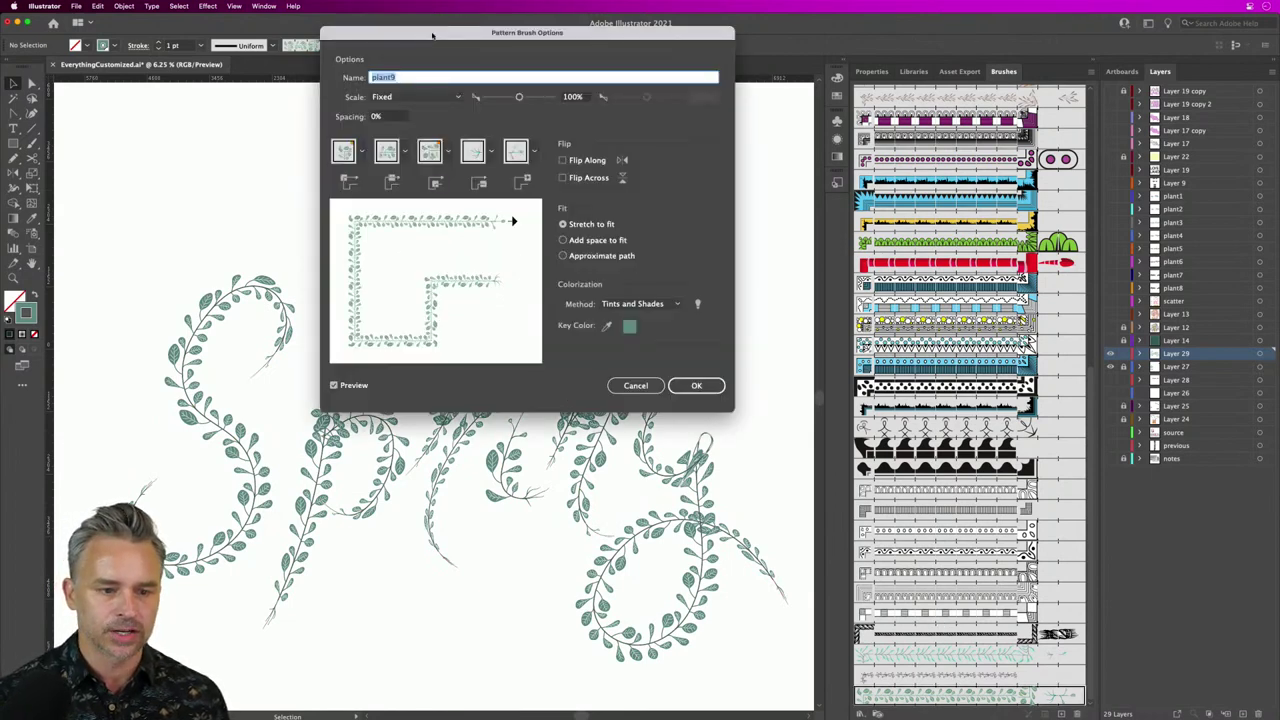
pyautogui.moveTo(432, 35)
pyautogui.mouseDown()
pyautogui.moveTo(672, 214)
pyautogui.moveTo(638, 216)
pyautogui.mouseUp()
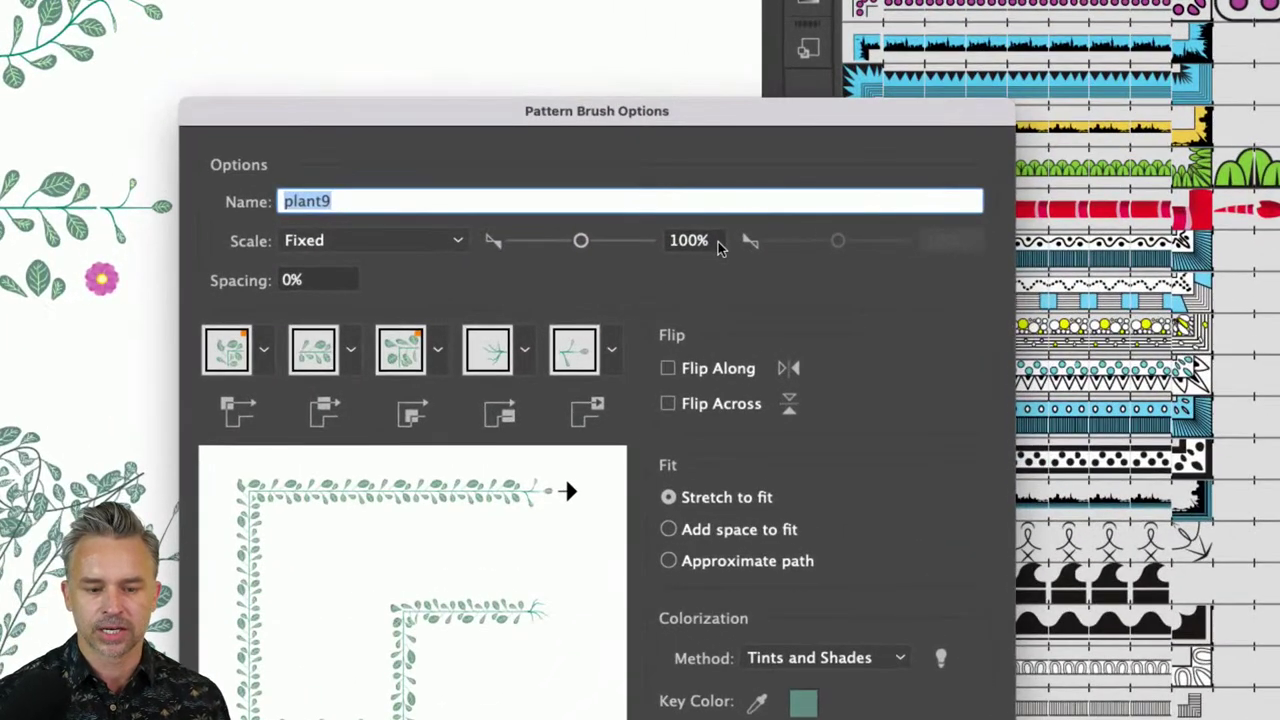
pyautogui.click(716, 244)
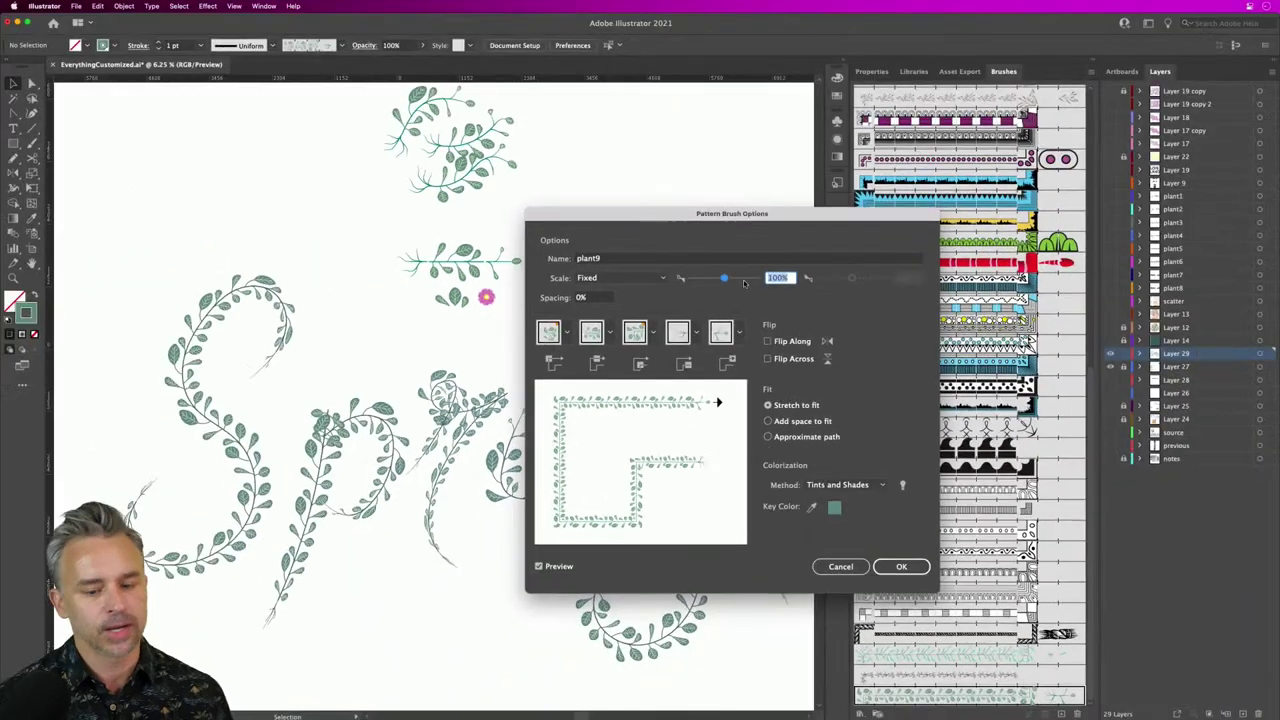
pyautogui.click(838, 567)
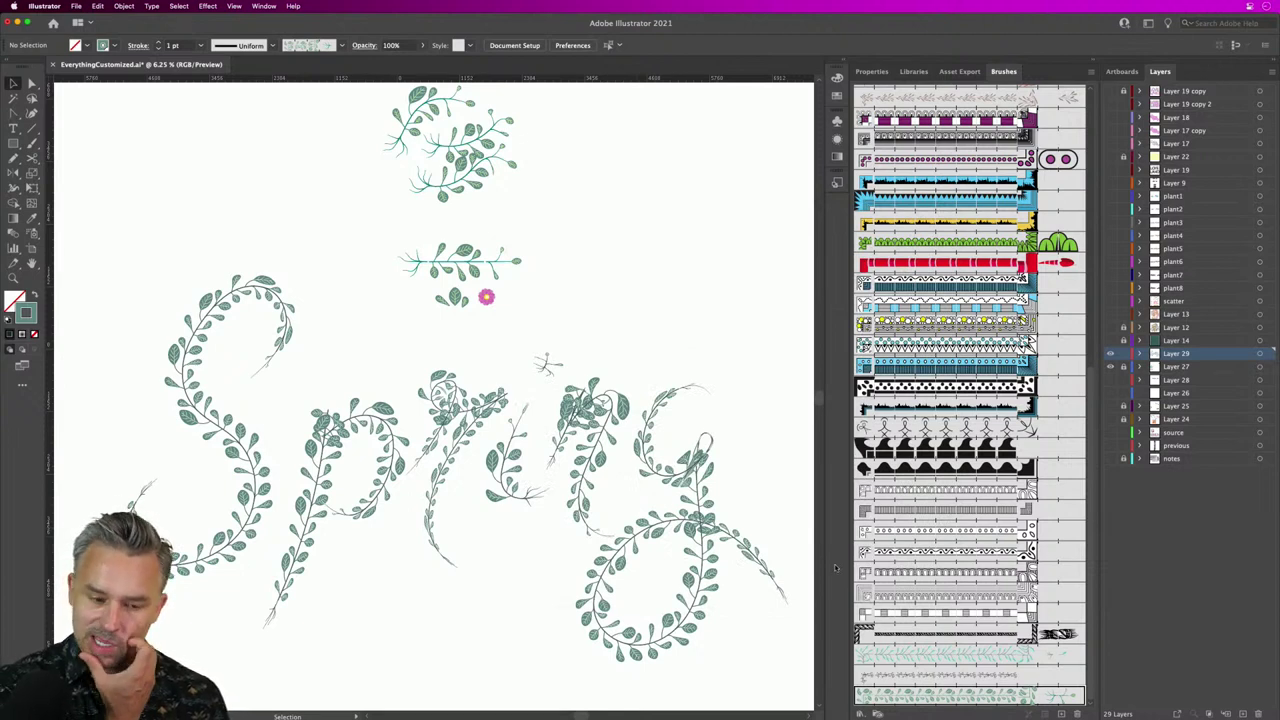
pyautogui.scroll(1, 379, 262)
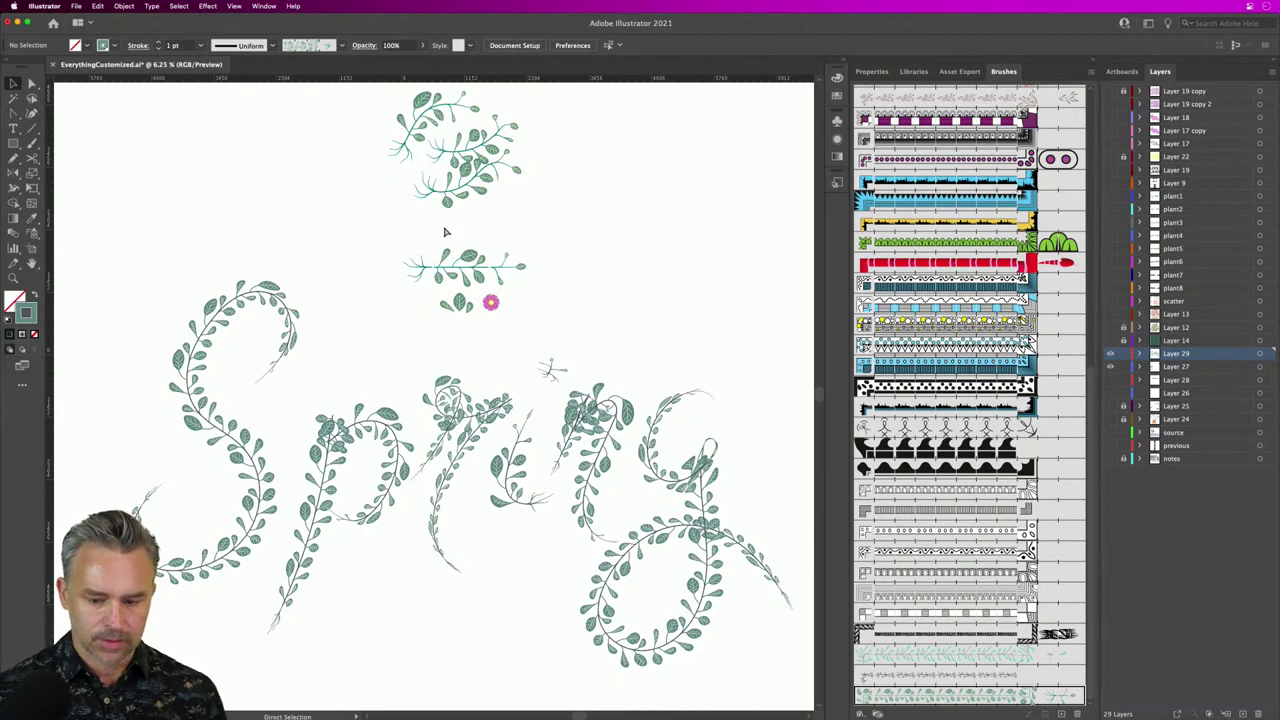
pyautogui.press('super+equal')
pyautogui.scroll(5, 445, 232)
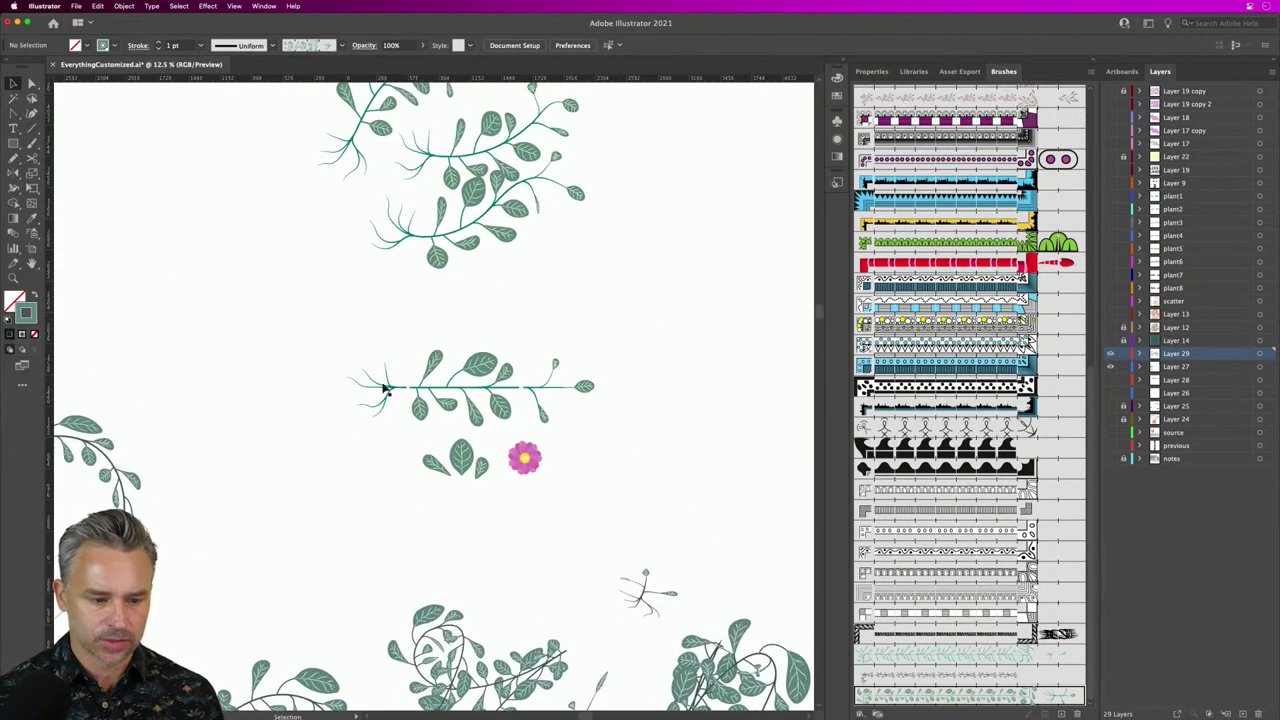
pyautogui.moveTo(467, 397); pyautogui.dragTo(476, 372)
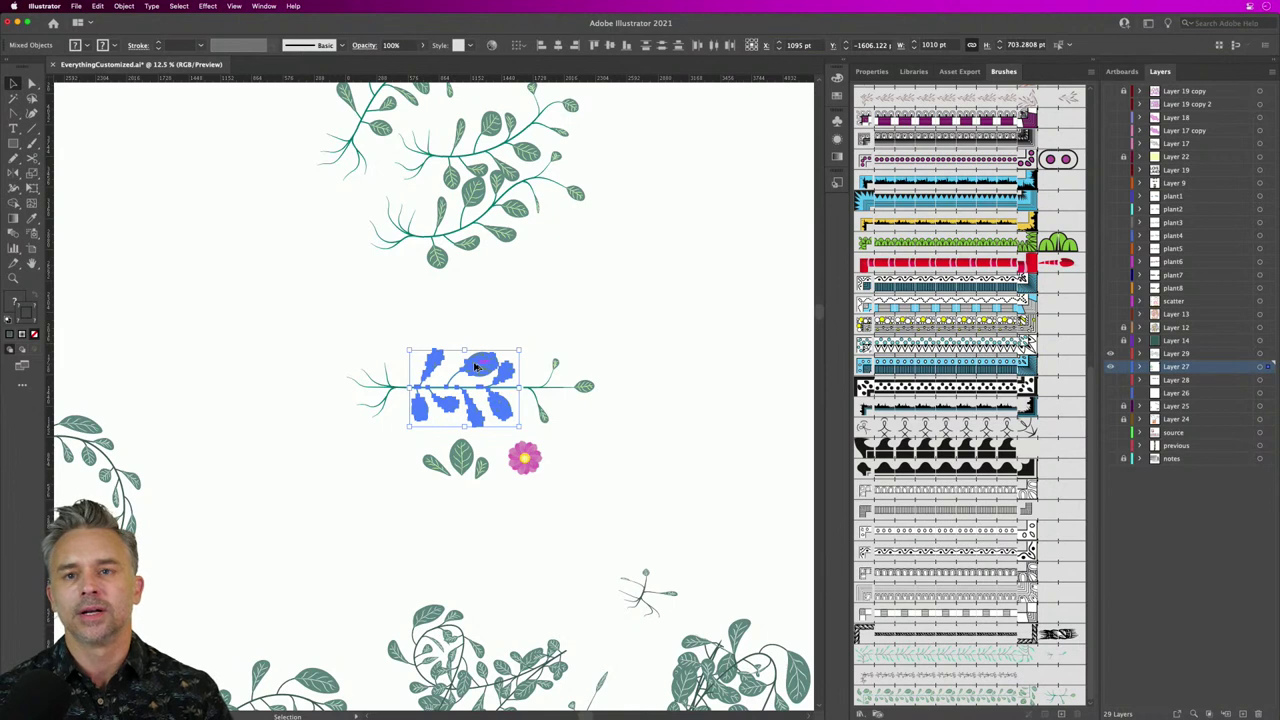
pyautogui.moveTo(475, 367)
pyautogui.mouseDown()
pyautogui.moveTo(655, 478)
pyautogui.moveTo(935, 700)
pyautogui.mouseUp()
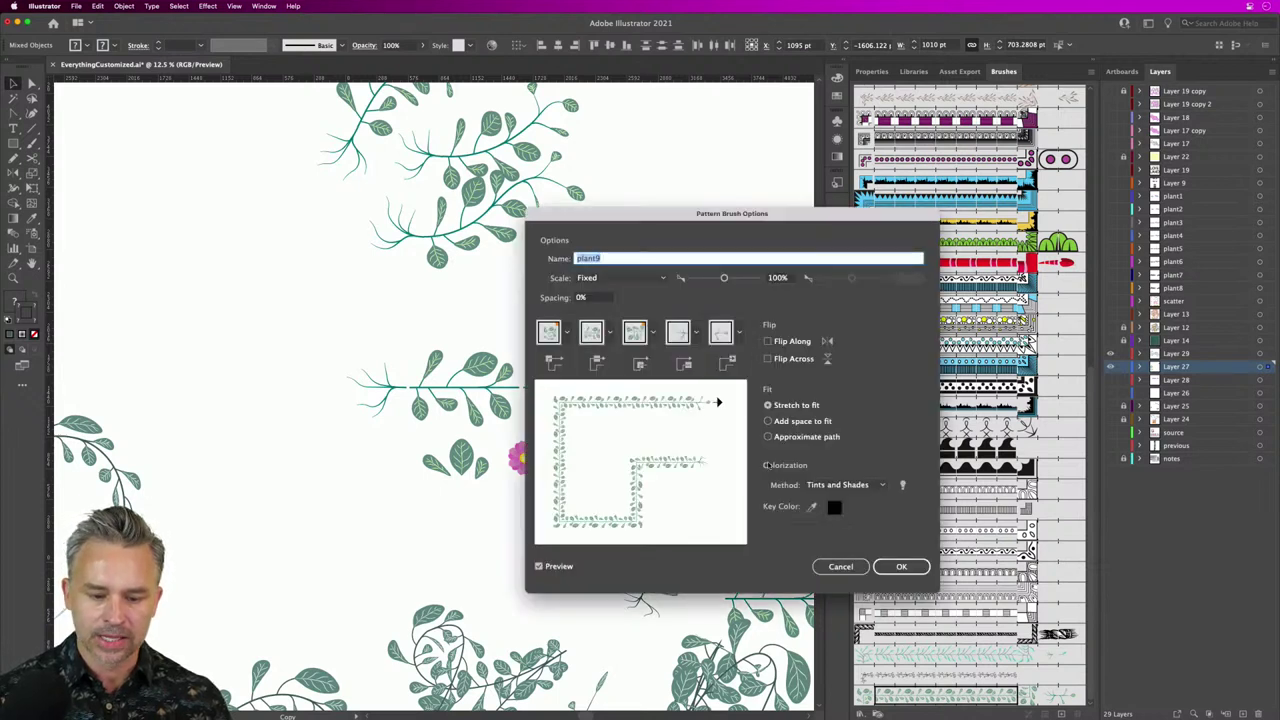
pyautogui.moveTo(713, 213); pyautogui.dragTo(698, 205)
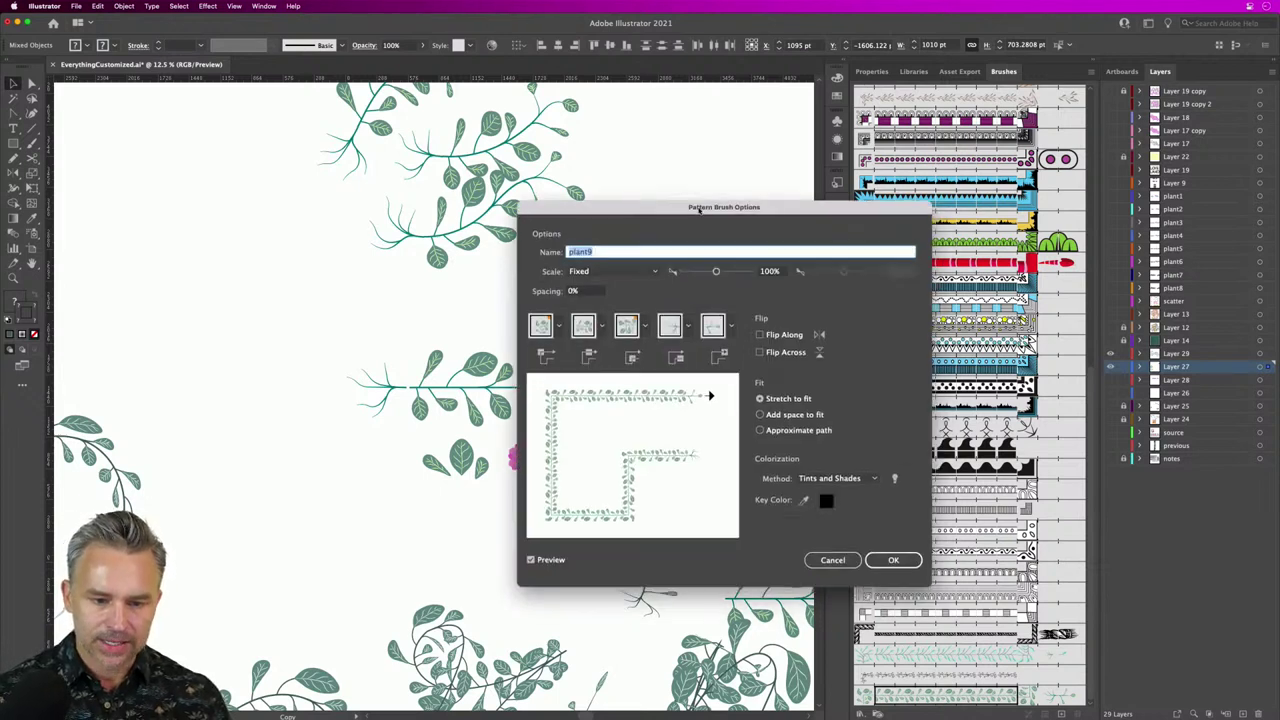
pyautogui.click(822, 559)
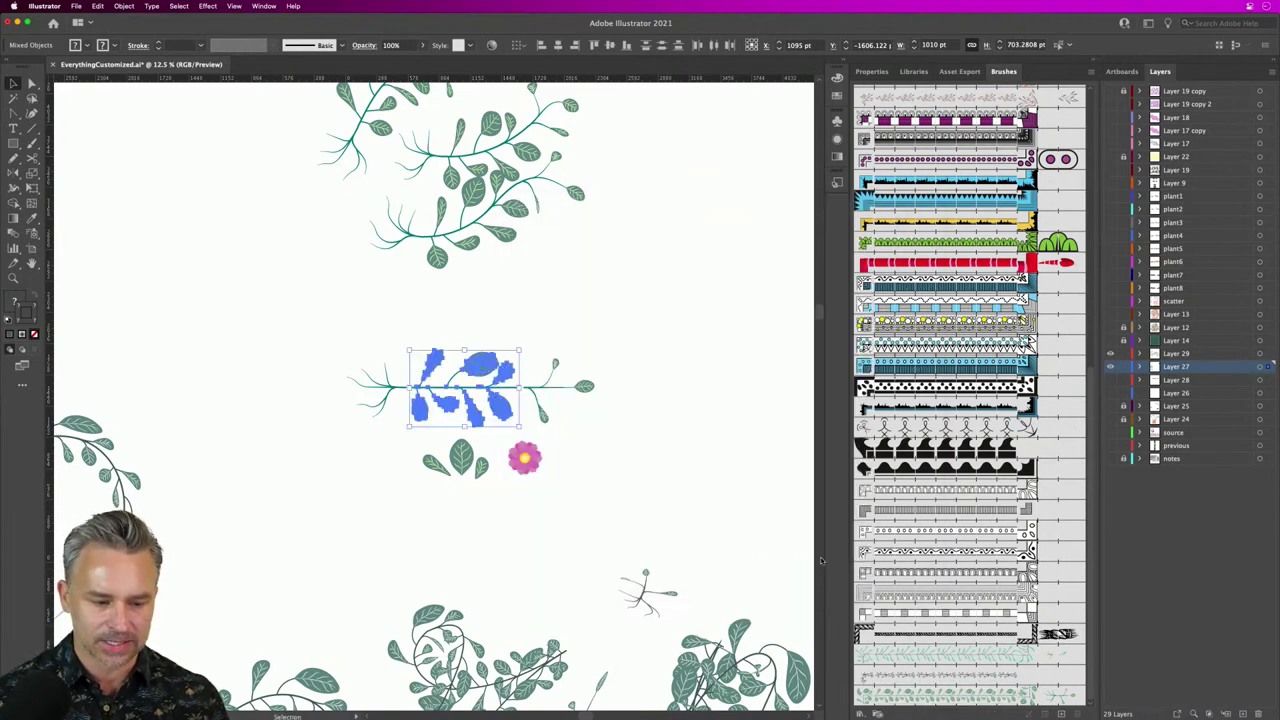
# Step: Draw a circle about 81 pt wide near the middle tile's upper leaf and fill it with the flower's light pink
pyautogui.press('super+equal')
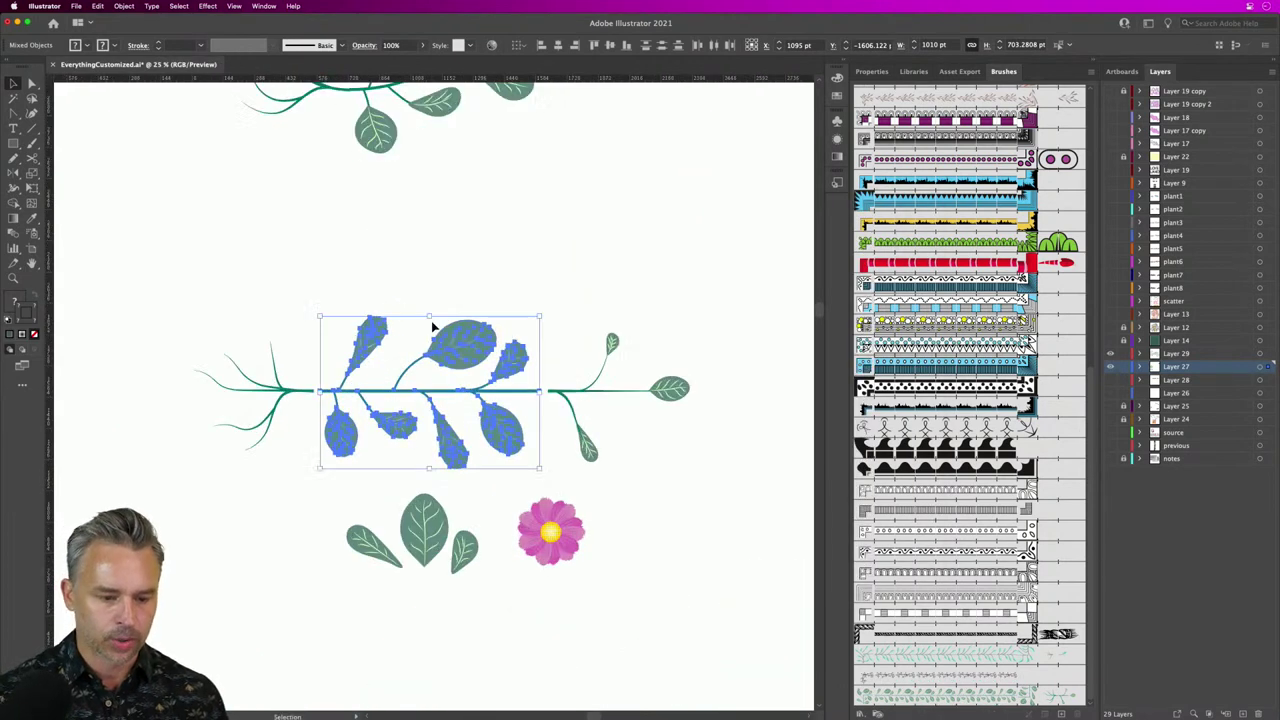
pyautogui.press('super+shift+a')
pyautogui.press('super+equal')
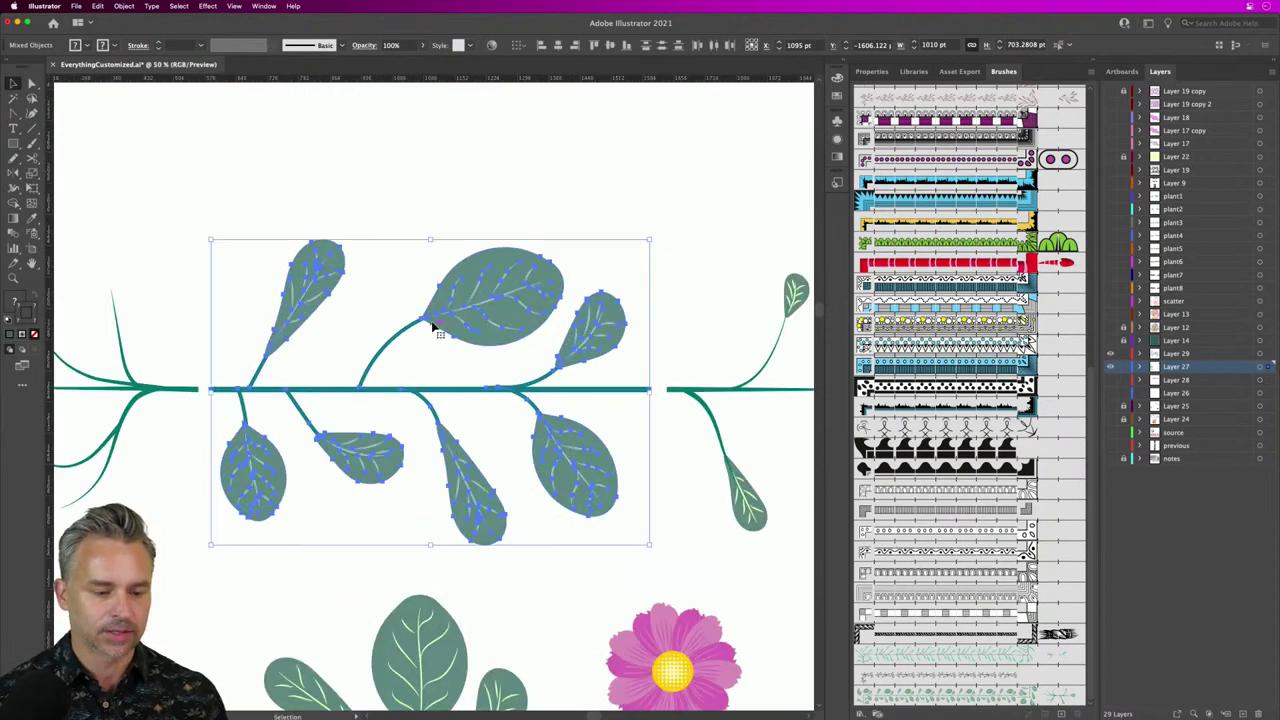
pyautogui.click(13, 143)
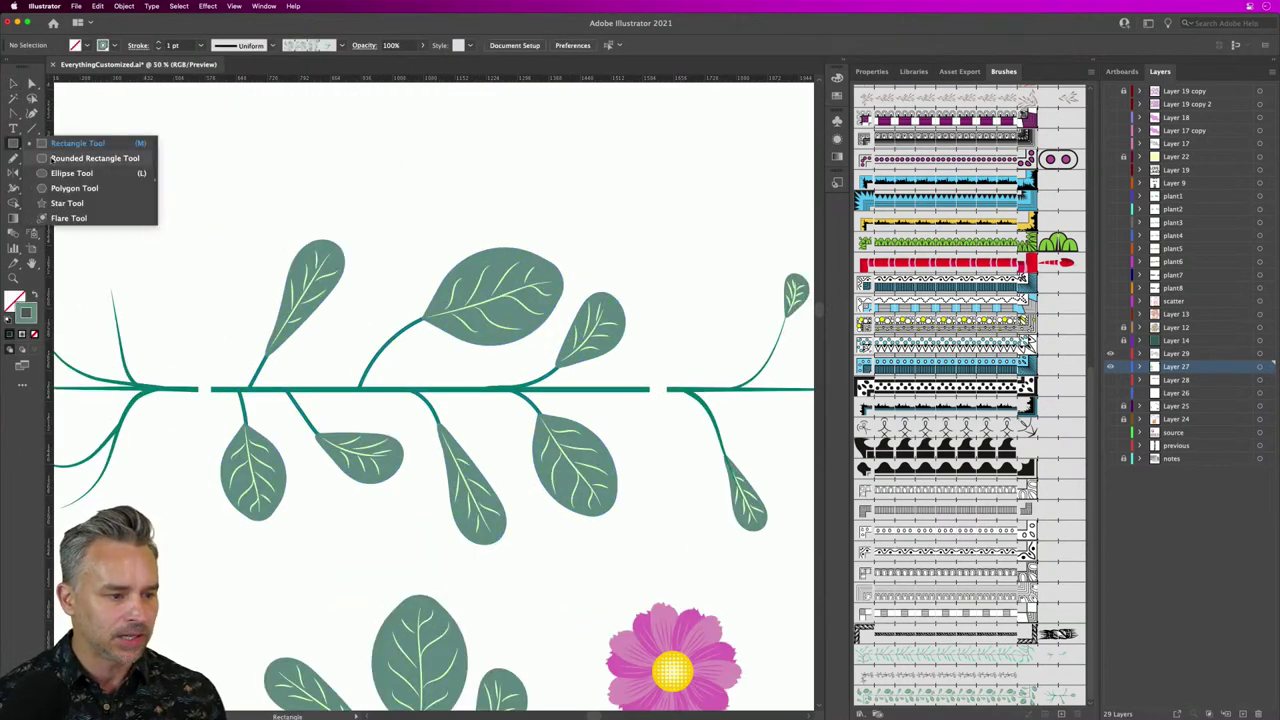
pyautogui.click(52, 172)
pyautogui.moveTo(331, 282); pyautogui.dragTo(361, 317)
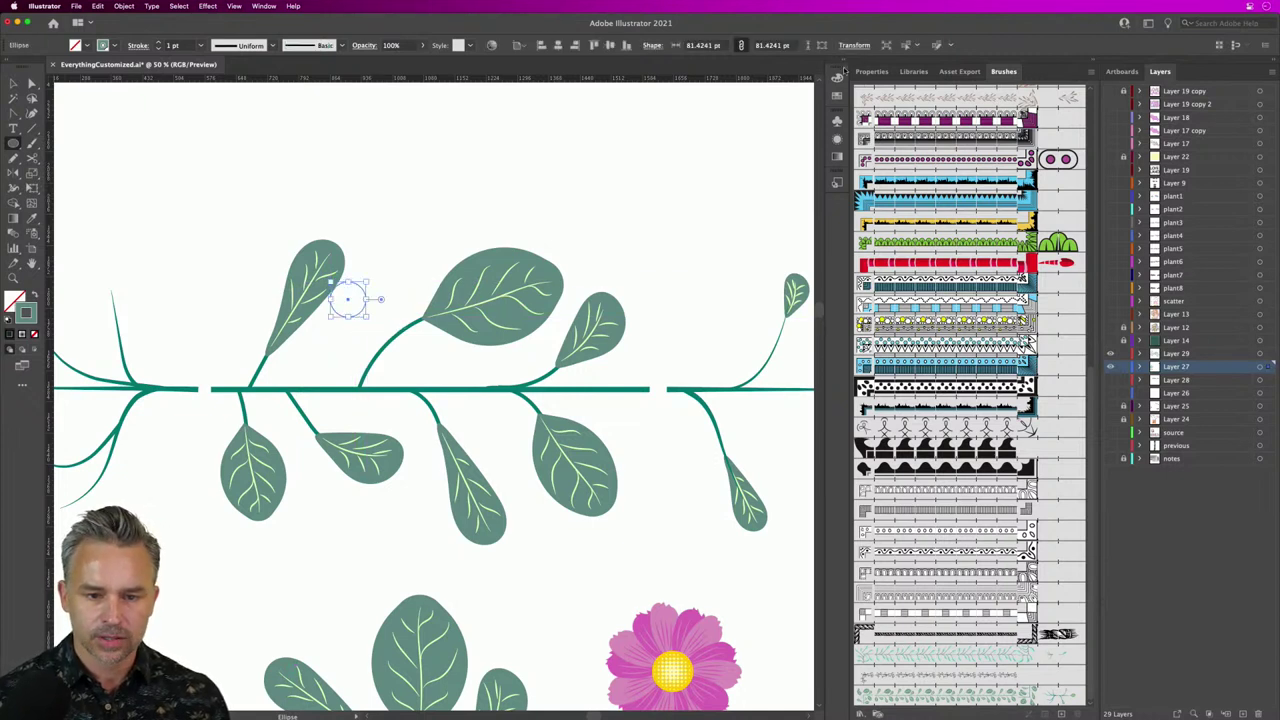
pyautogui.press('i')
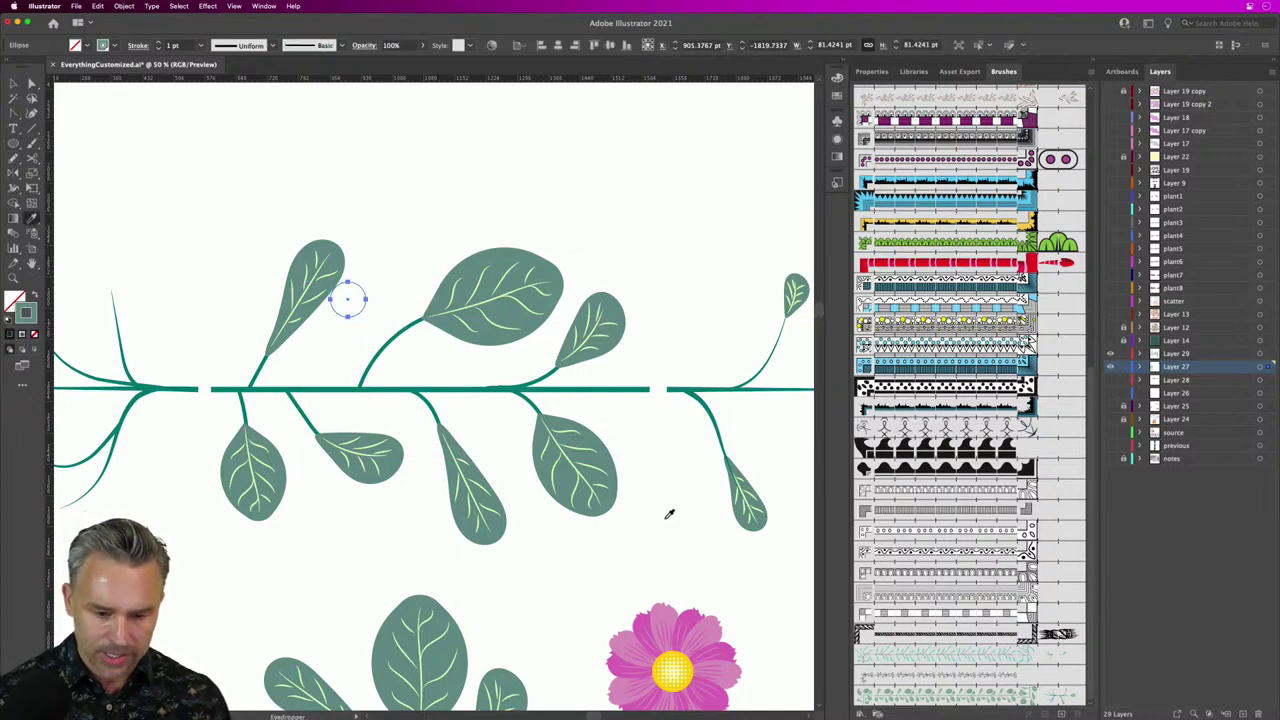
pyautogui.click(663, 607)
pyautogui.press('v')
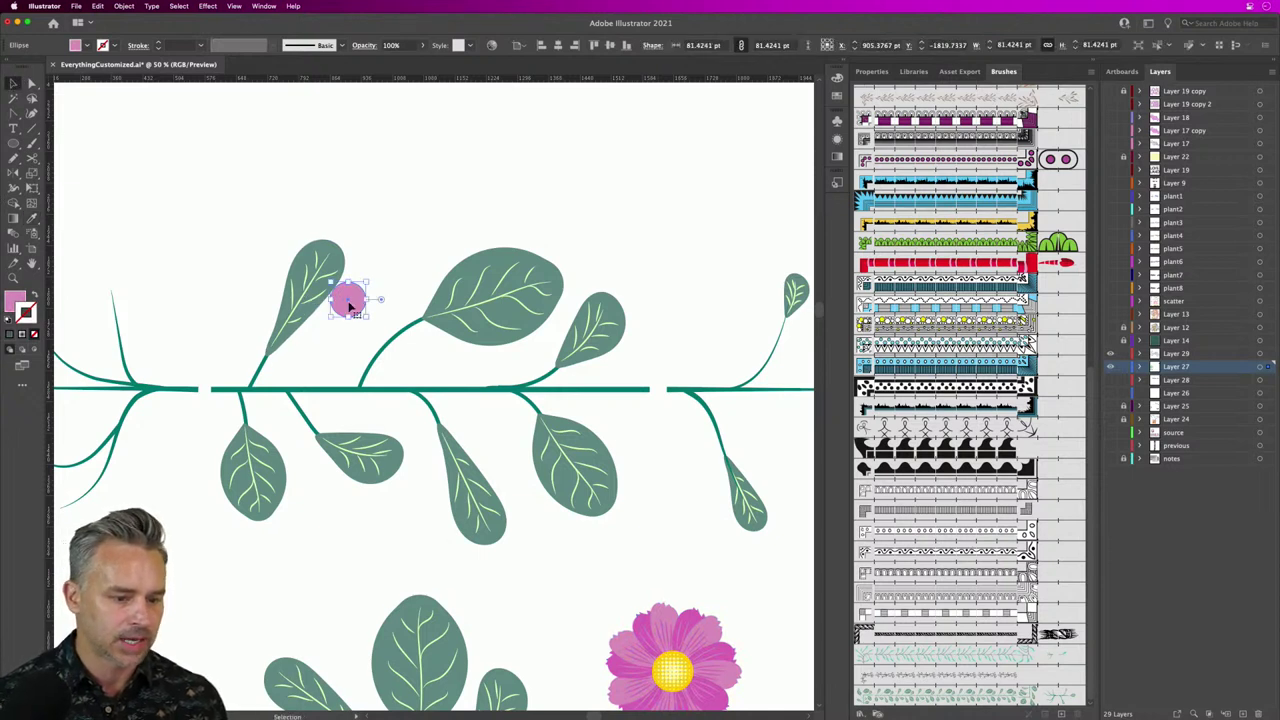
# Step: Spread copies of the circle over the middle tile's leaves as berries, coloring some with the flower's darker magenta
pyautogui.moveTo(350, 306); pyautogui.dragTo(513, 490)
pyautogui.moveTo(488, 342); pyautogui.dragTo(488, 342)
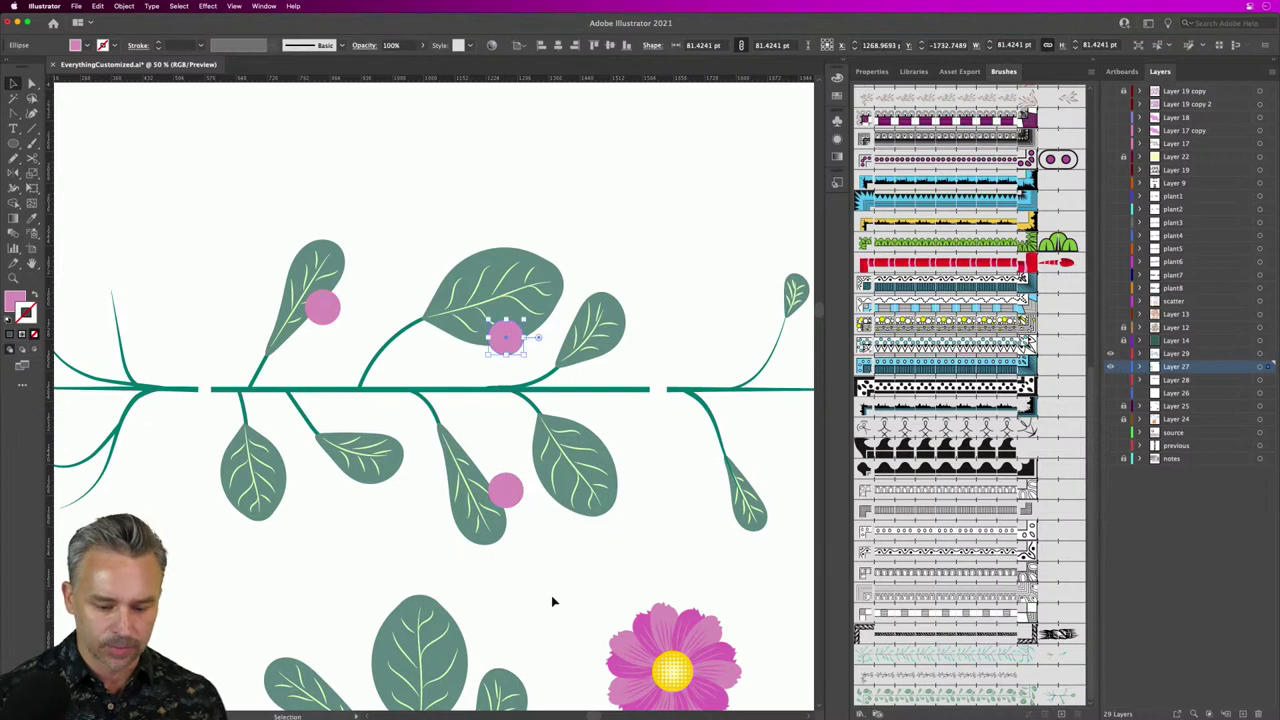
pyautogui.press('i')
pyautogui.click(697, 612)
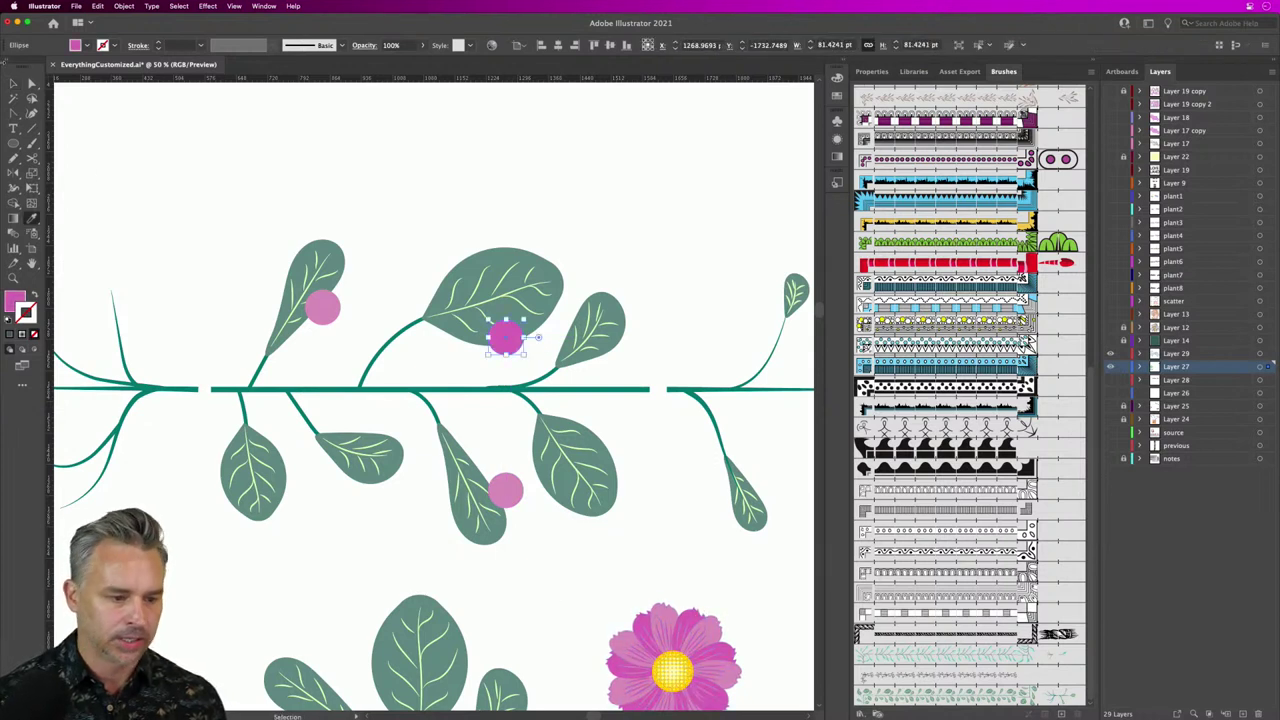
pyautogui.press('v')
pyautogui.moveTo(508, 346); pyautogui.dragTo(620, 310)
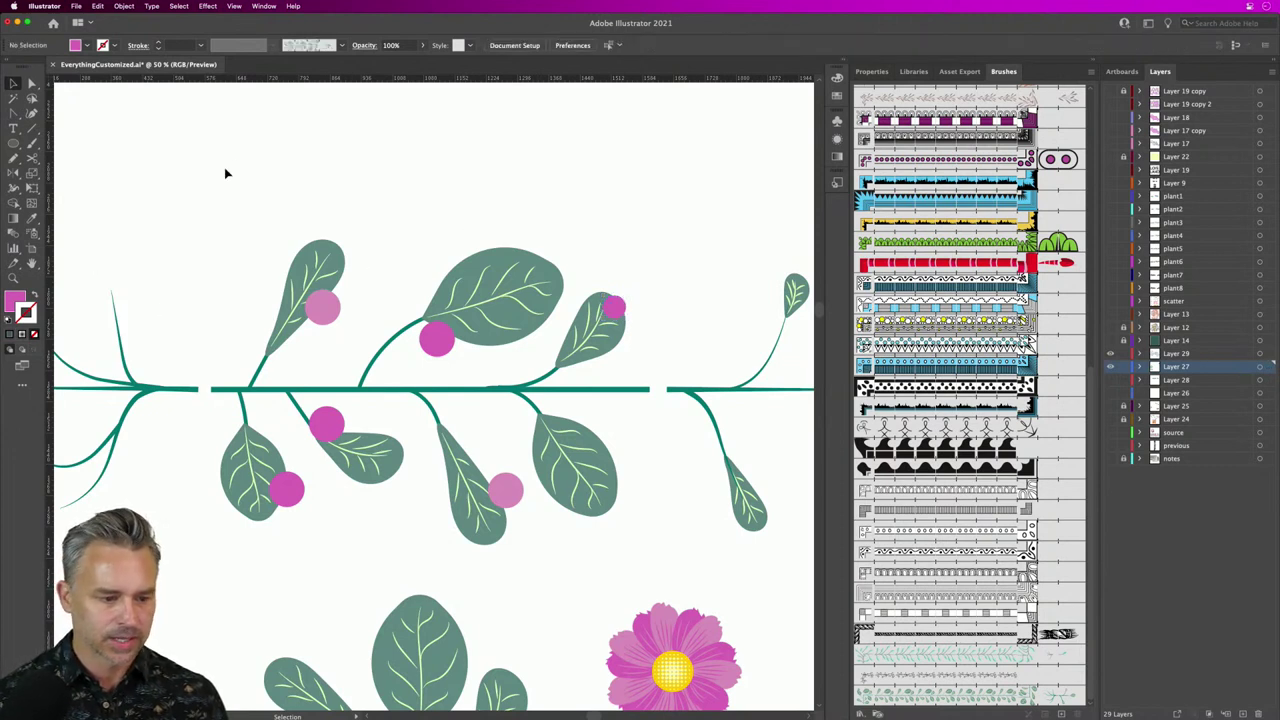
# Step: Replace the plant9 brush's side tile with the middle plant artwork including its berries, applying the change to existing strokes
pyautogui.moveTo(232, 161); pyautogui.dragTo(648, 550)
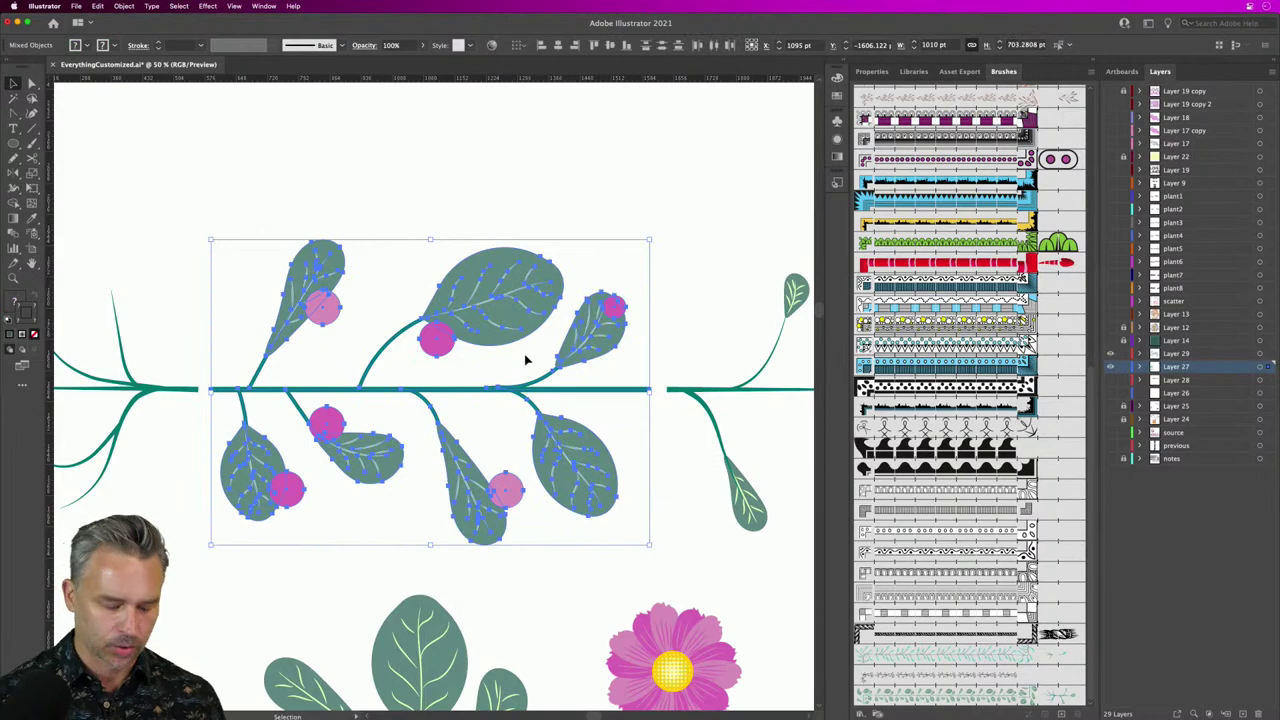
pyautogui.doubleClick(990, 697)
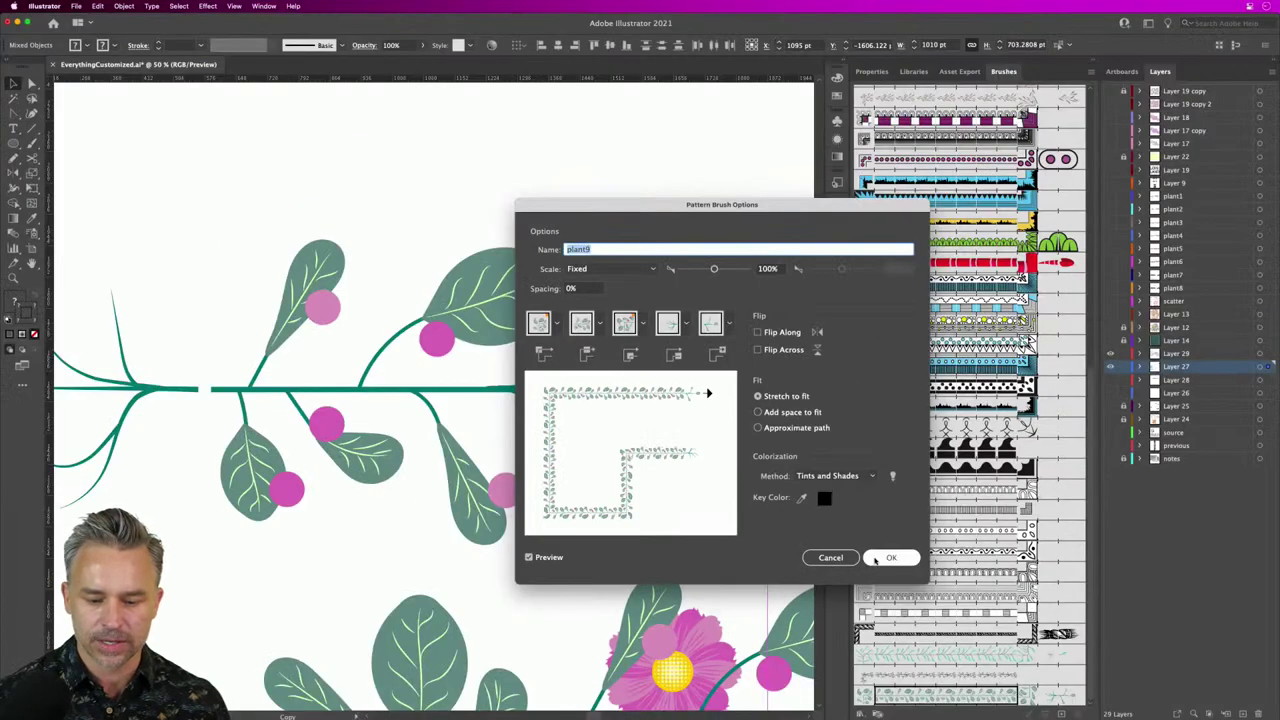
pyautogui.click(876, 560)
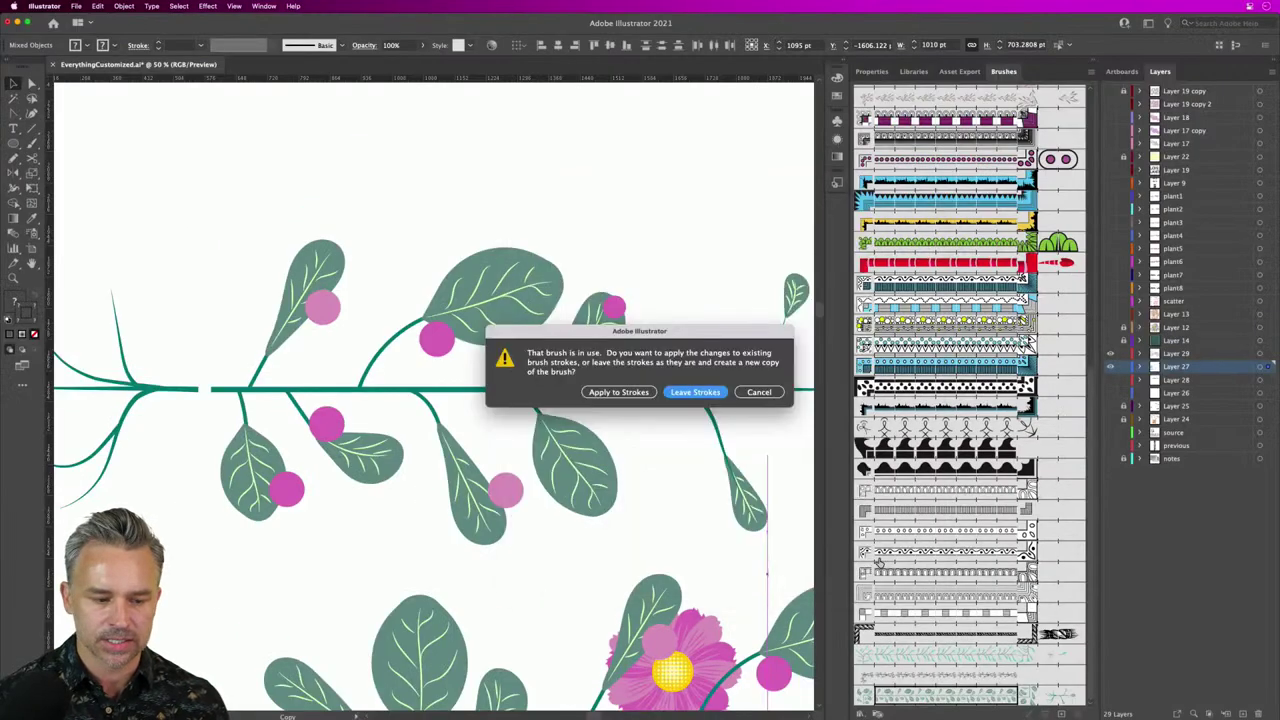
pyautogui.click(604, 392)
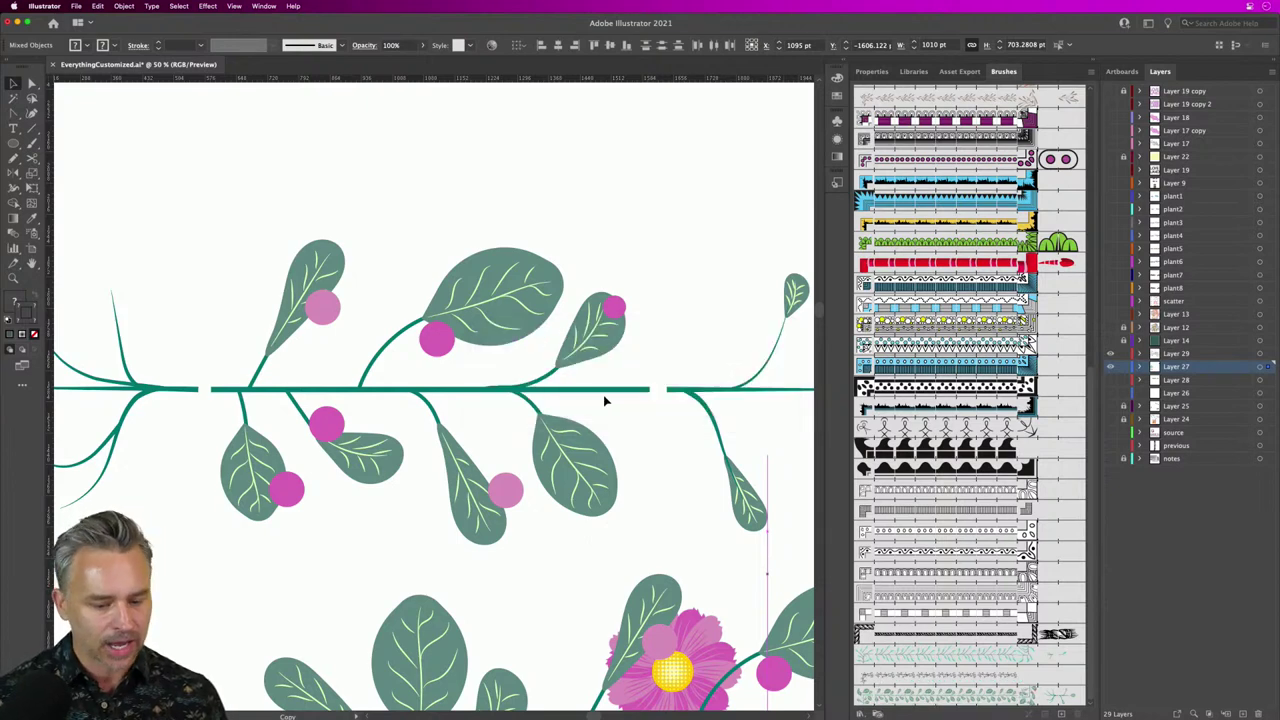
# Step: Select all the Spring lettering strokes on Layer 29 and reapply the plant9 brush
pyautogui.press('super+minus')
pyautogui.press('super+minus')
pyautogui.press('super+minus')
pyautogui.press('super+minus')
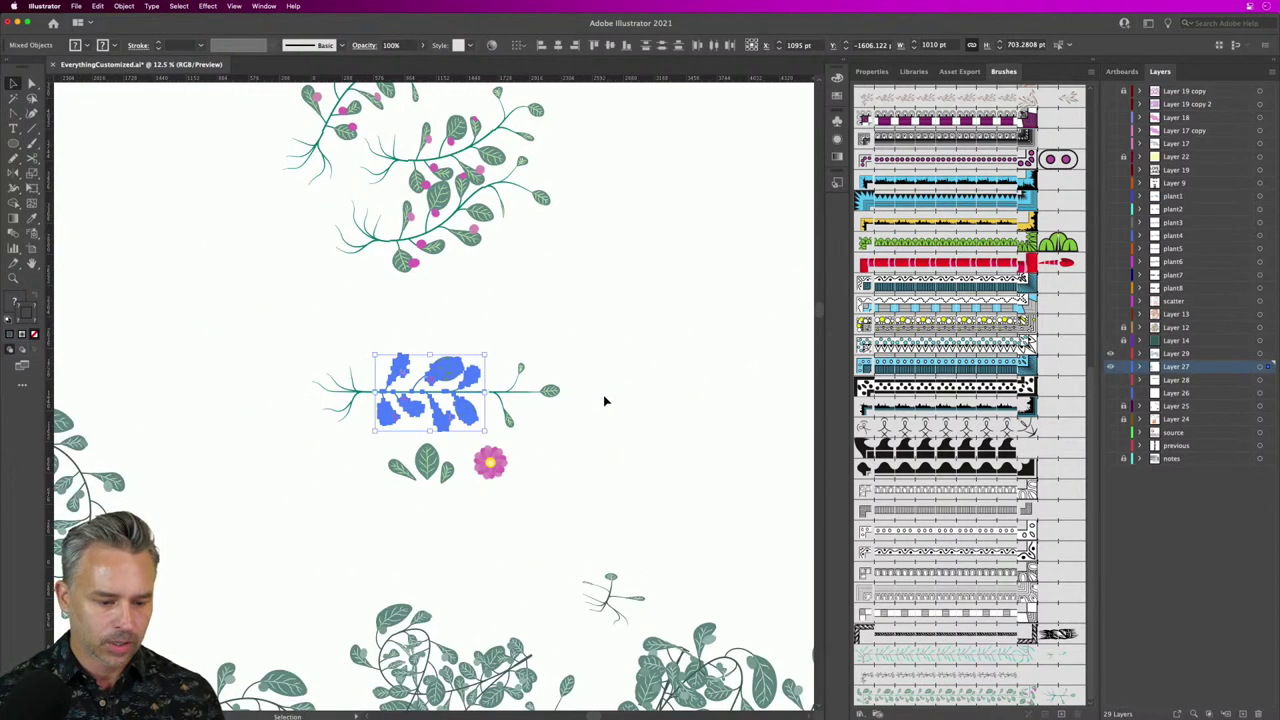
pyautogui.scroll(-3, 380, 510)
pyautogui.press('v')
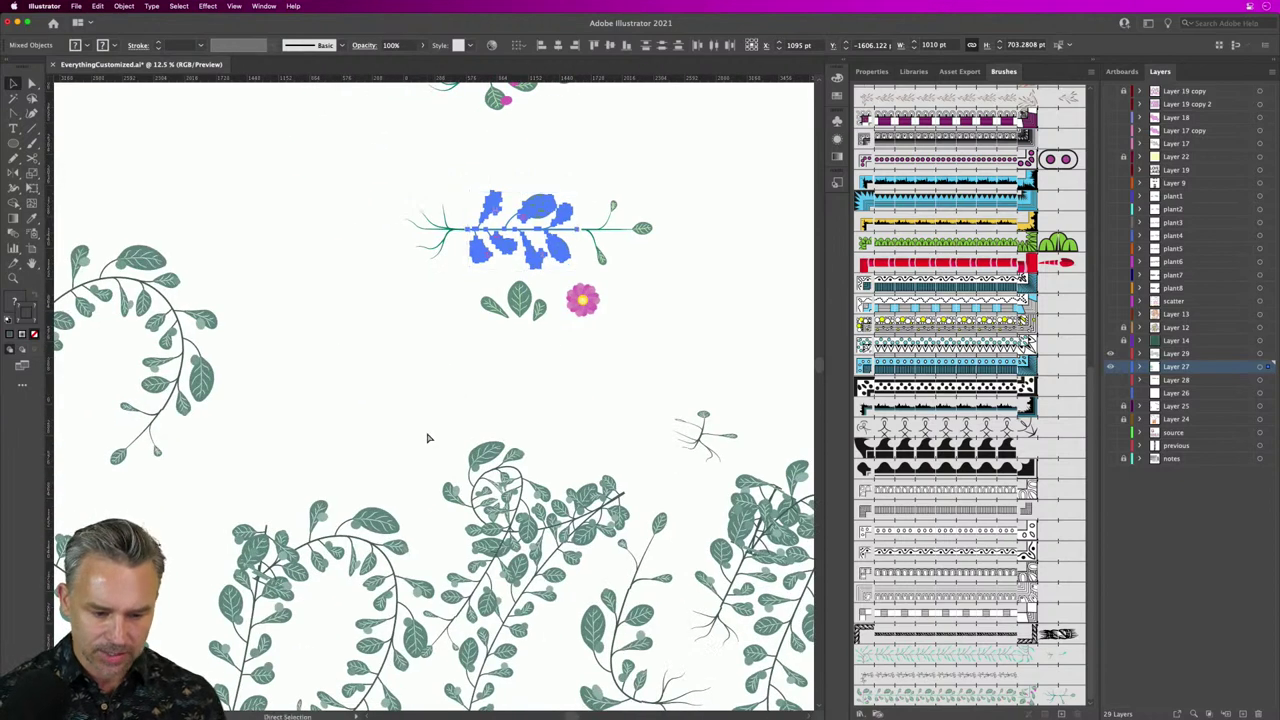
pyautogui.press('super+minus')
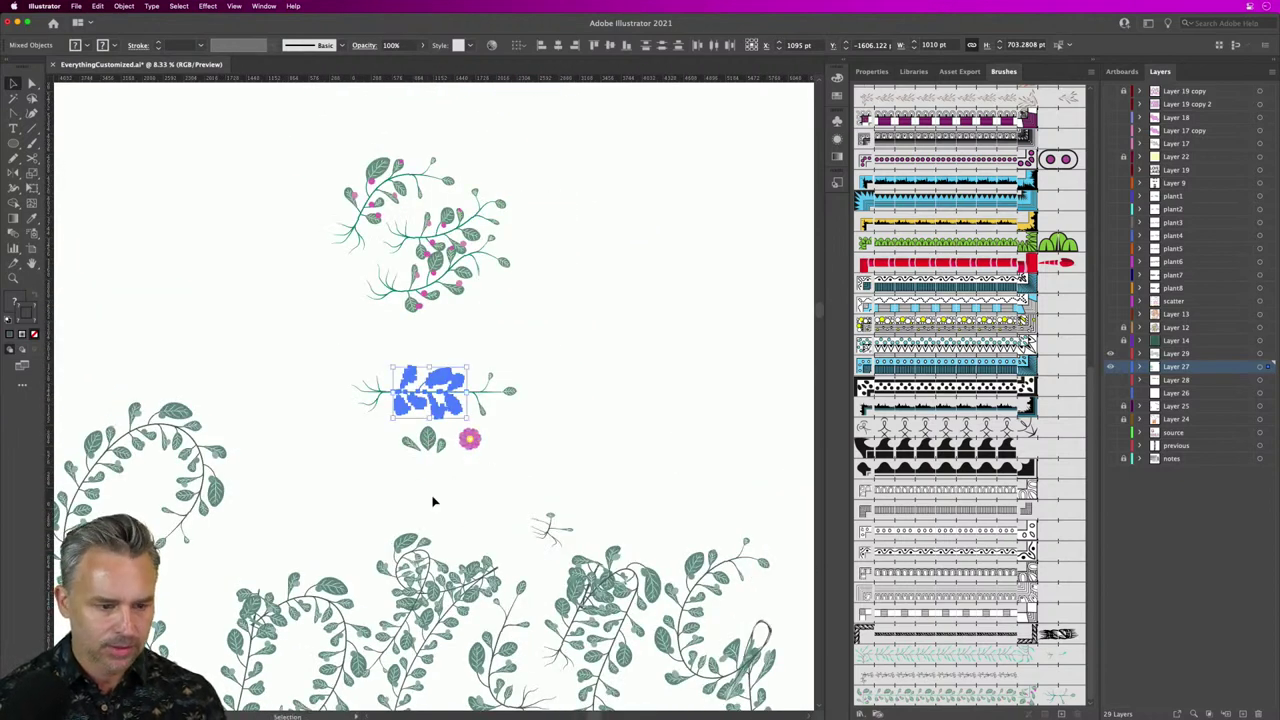
pyautogui.scroll(-5, 434, 500)
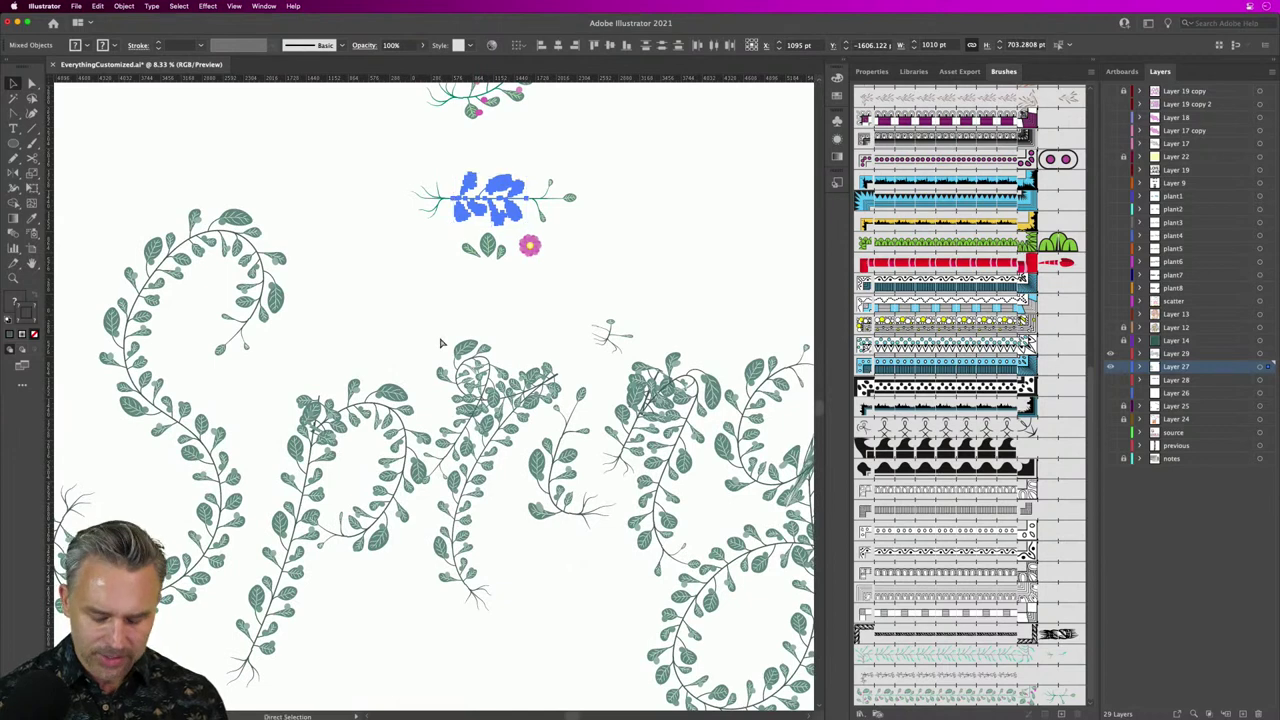
pyautogui.press('super+minus')
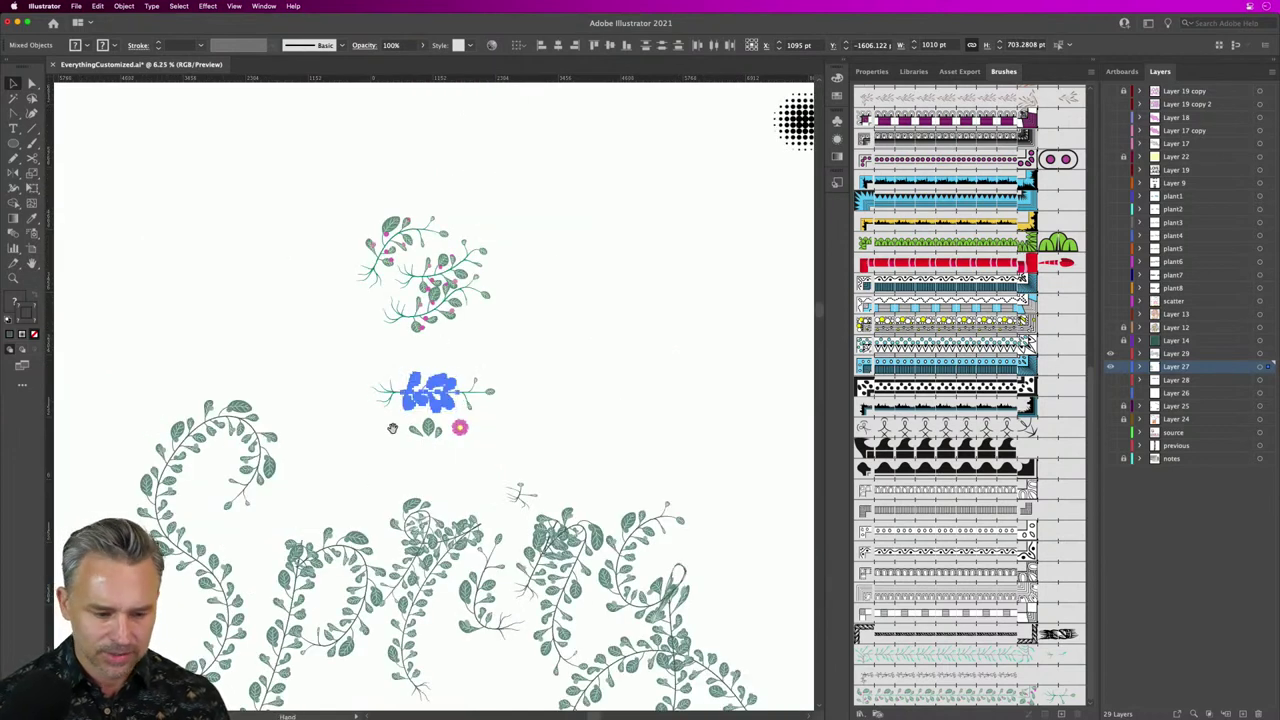
pyautogui.scroll(-4, 450, 460)
pyautogui.moveTo(110, 352); pyautogui.dragTo(660, 598)
pyautogui.click(121, 300)
pyautogui.moveTo(100, 305); pyautogui.dragTo(742, 640)
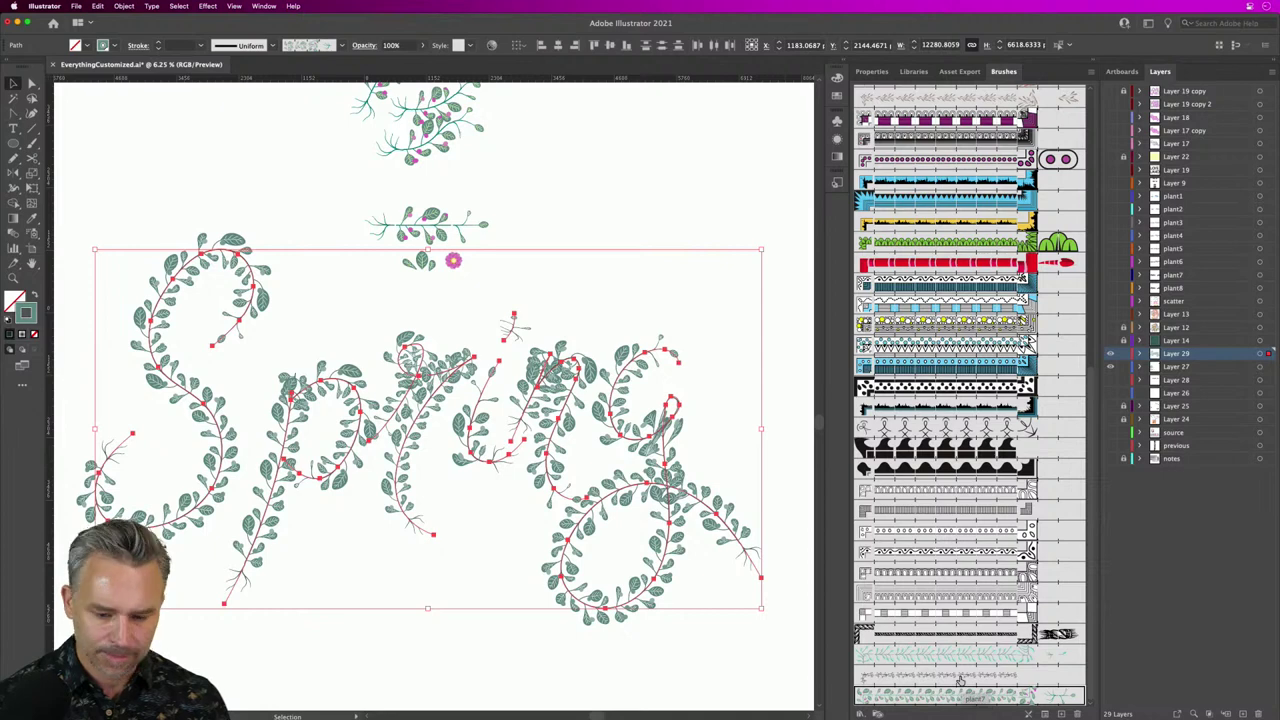
pyautogui.click(962, 697)
pyautogui.click(961, 697)
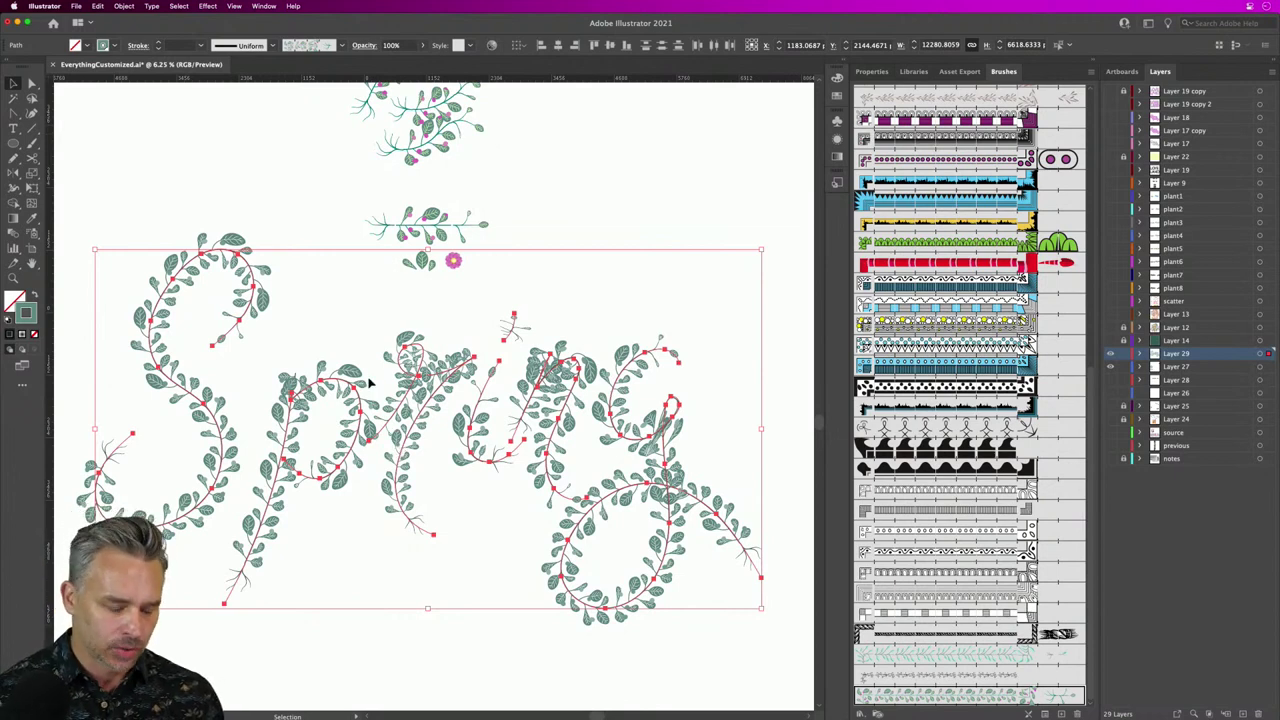
# Step: Set the plant9 brush's colorization method to None and apply the change to the existing strokes
pyautogui.scroll(5, 371, 373)
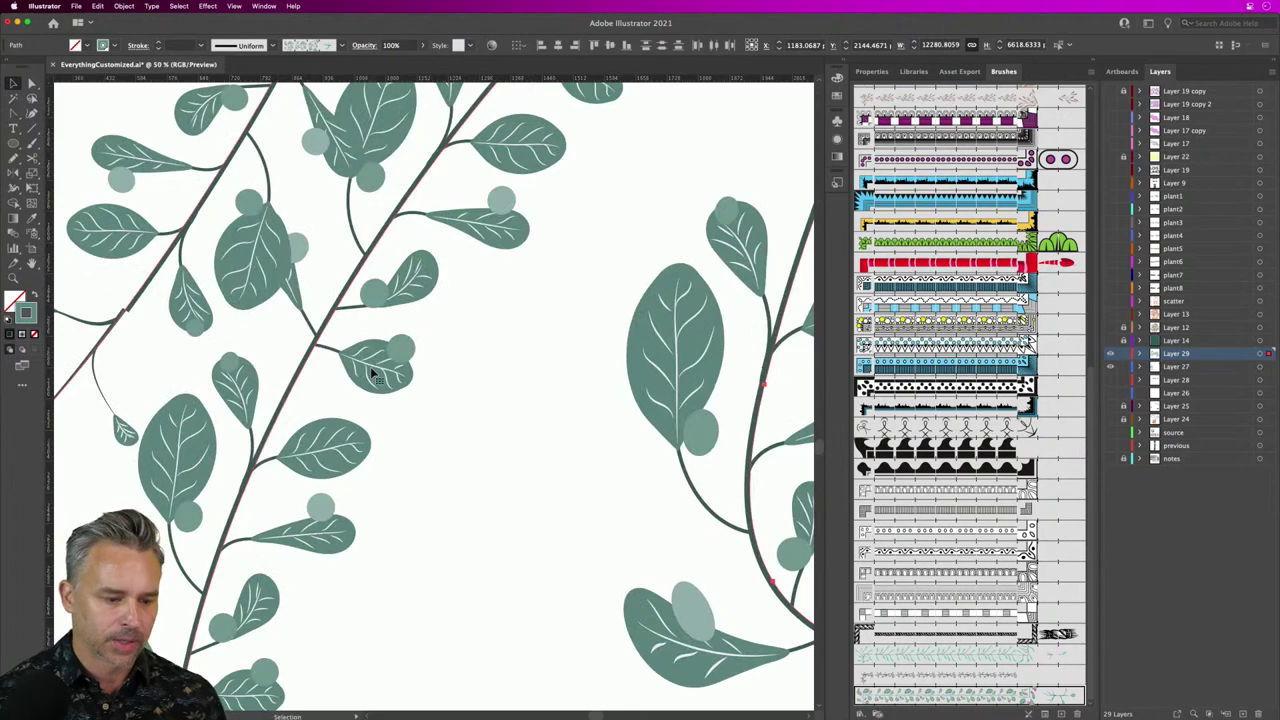
pyautogui.moveTo(366, 366); pyautogui.dragTo(515, 375)
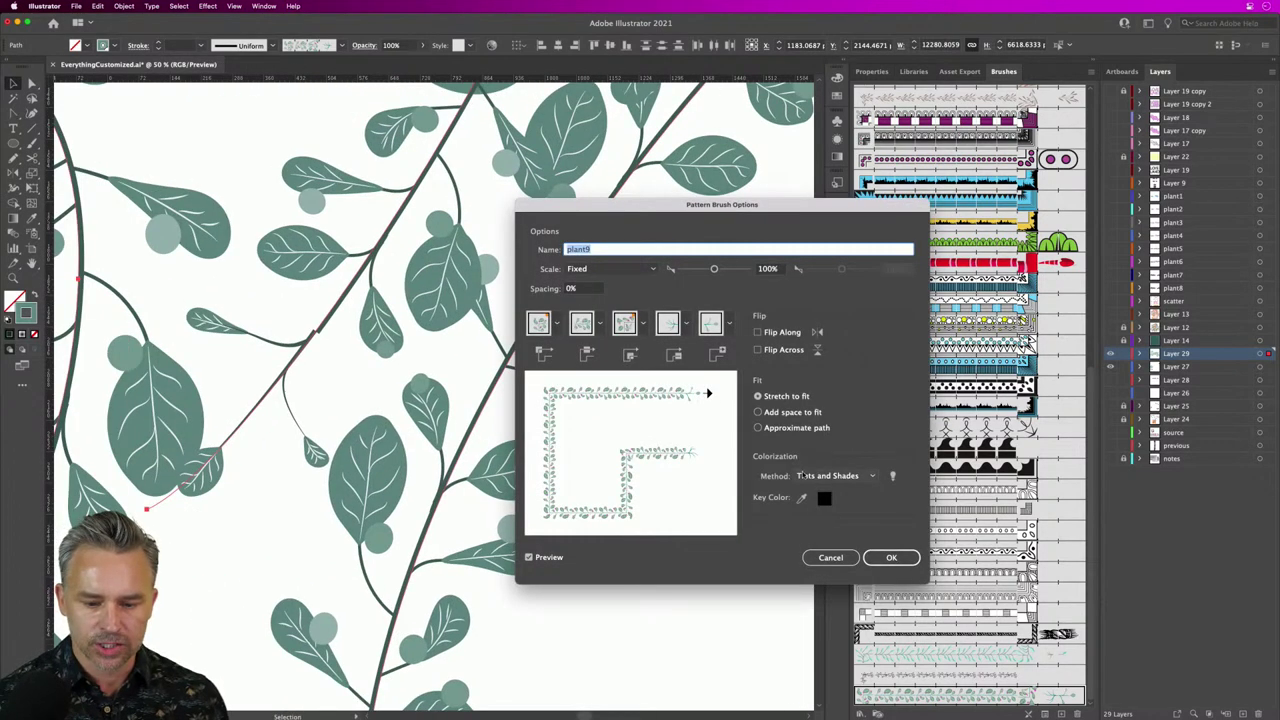
pyautogui.click(830, 476)
pyautogui.click(825, 489)
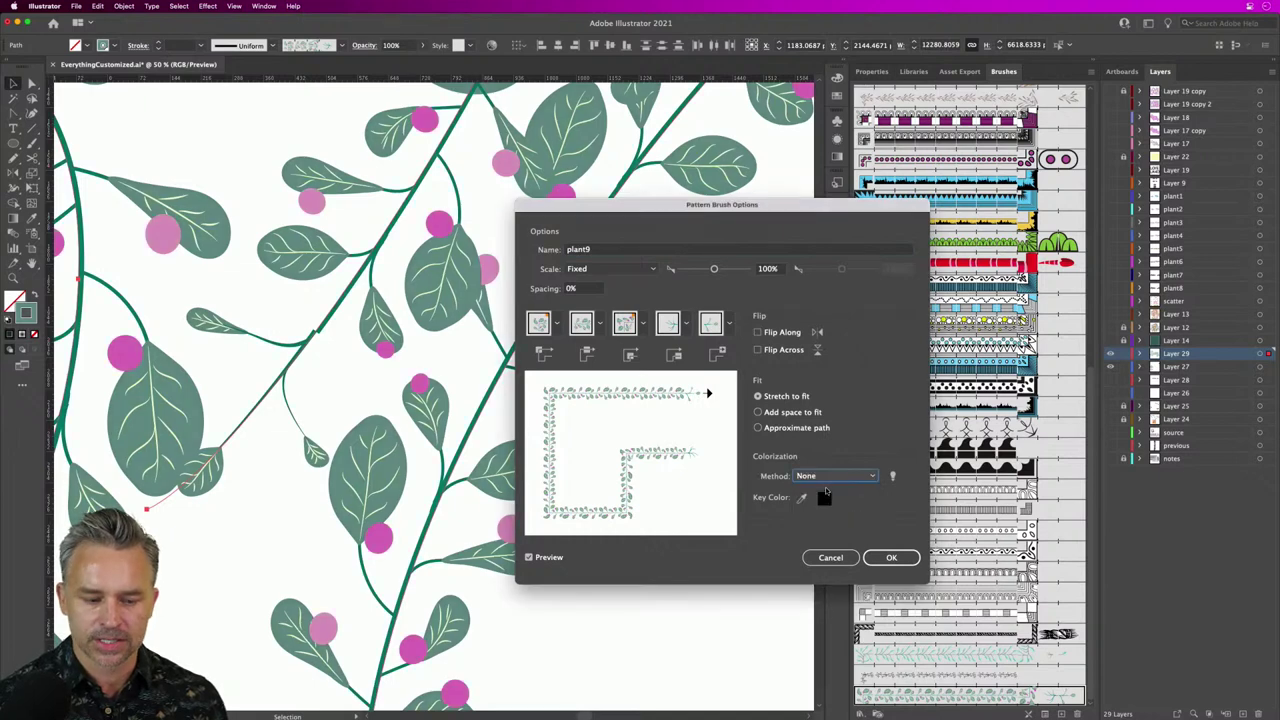
pyautogui.click(891, 557)
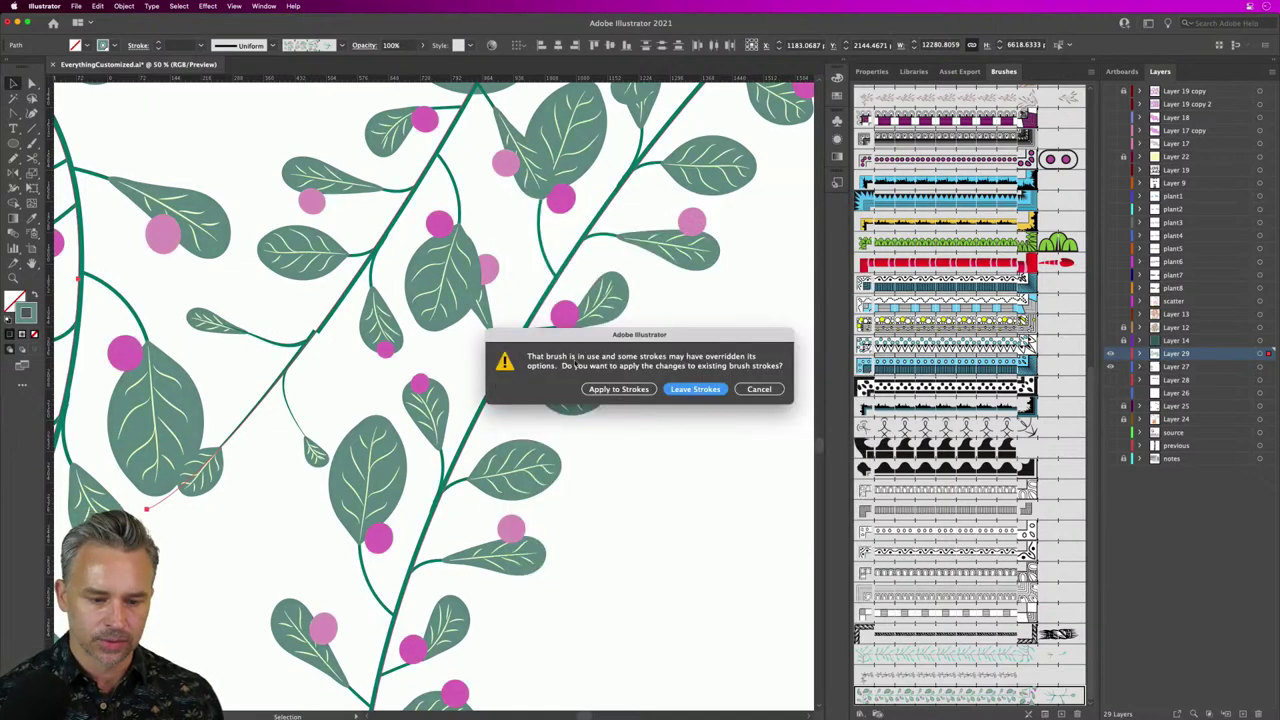
pyautogui.click(618, 389)
pyautogui.scroll(-8, 651, 552)
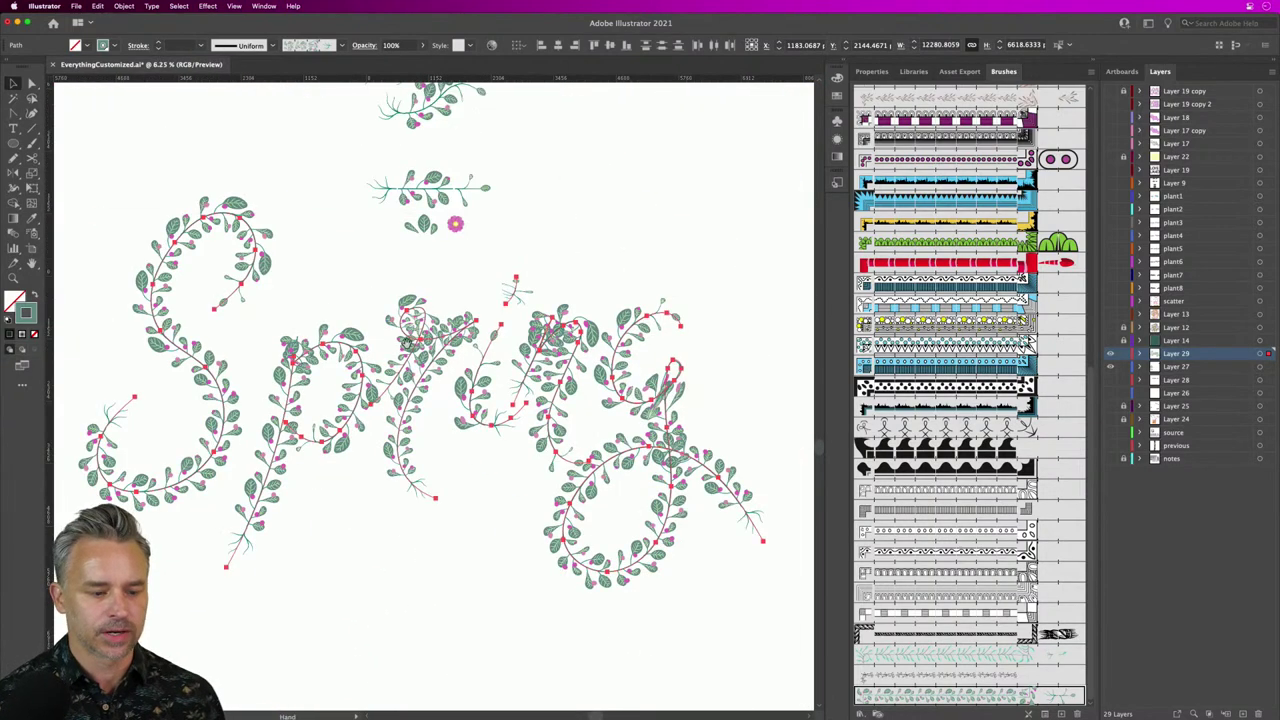
# Step: Deselect the lettering and show the scatter layer in place of Layer 29 and Layer 27
pyautogui.moveTo(619, 485); pyautogui.dragTo(624, 630)
pyautogui.click(268, 301)
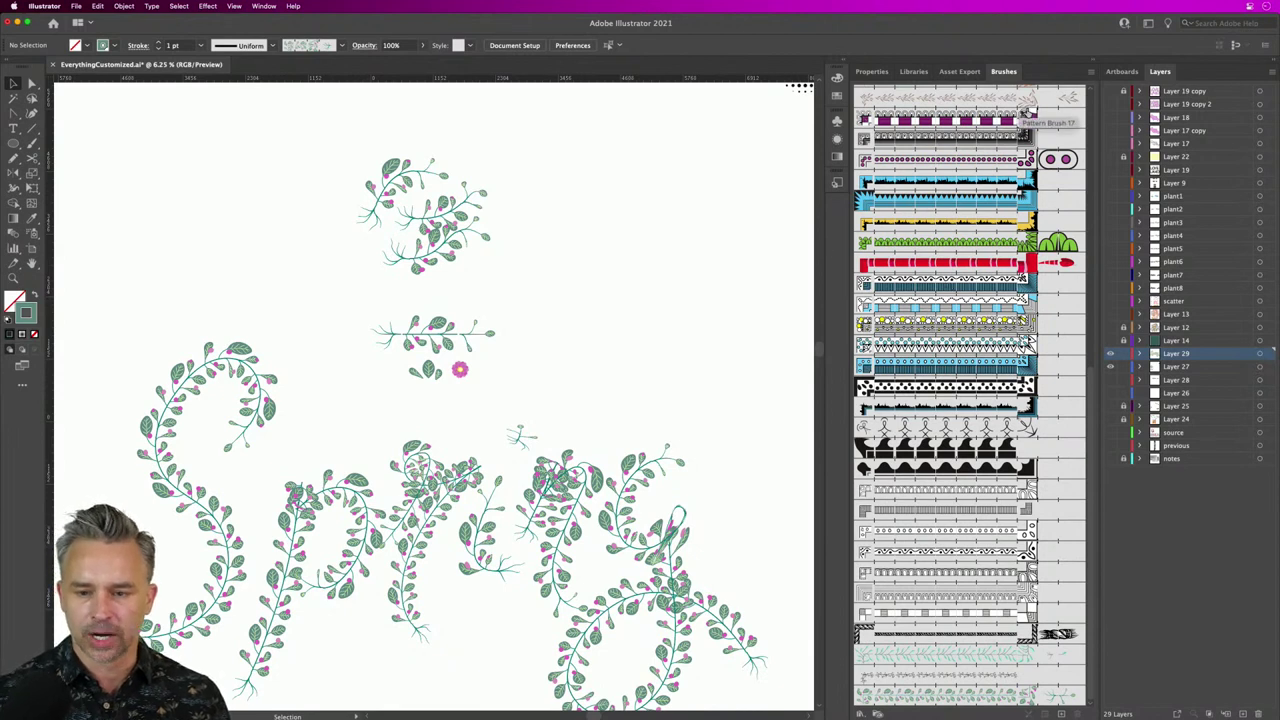
pyautogui.click(1110, 302)
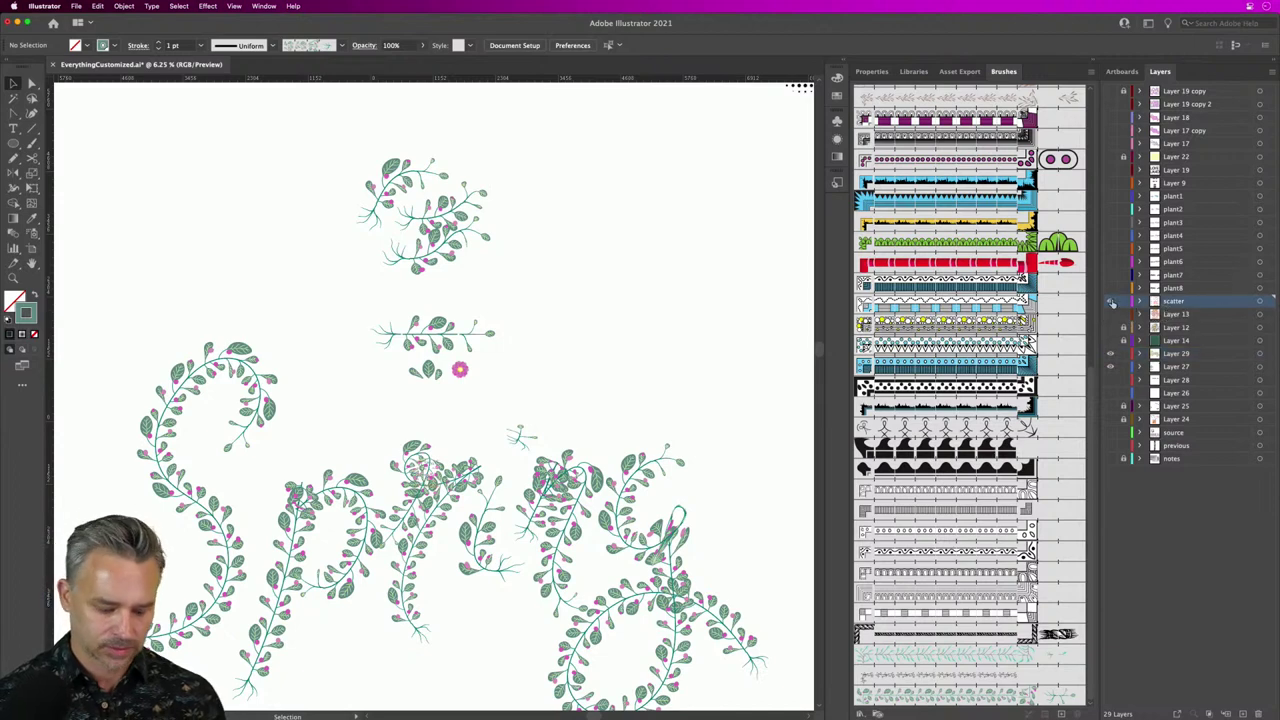
pyautogui.press('super+minus')
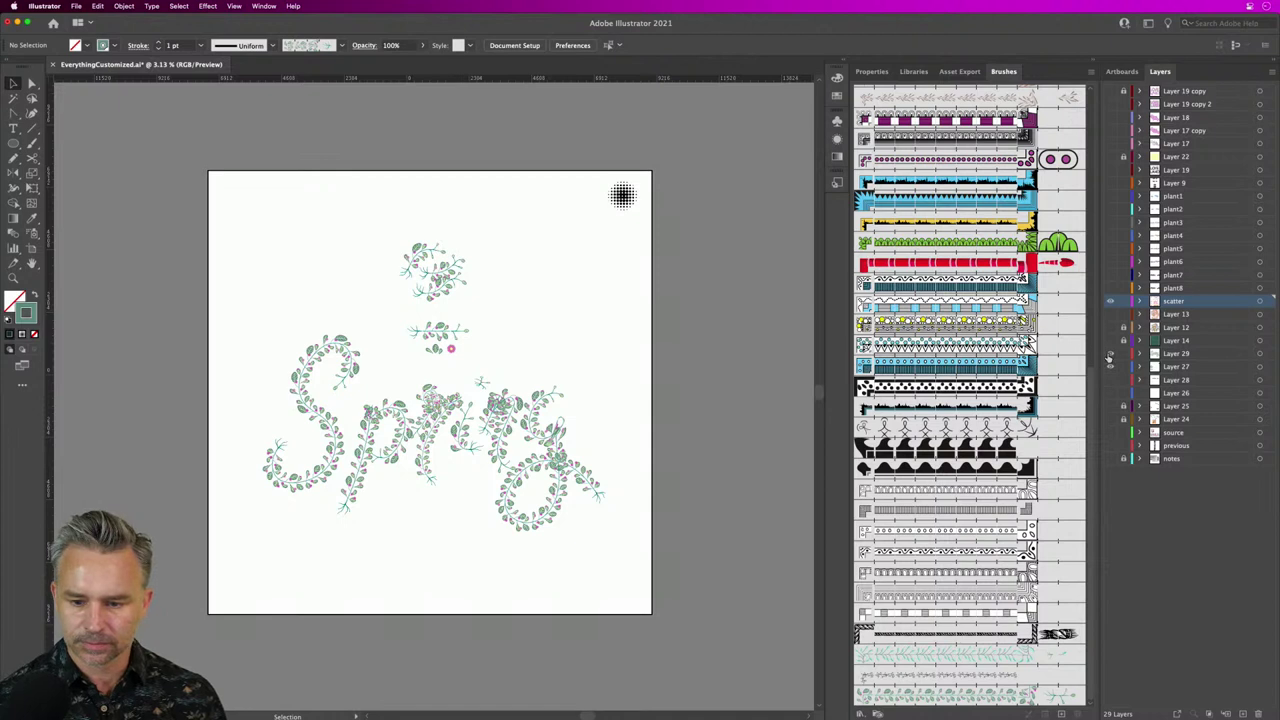
pyautogui.press('super+plus')
pyautogui.press('super+plus')
pyautogui.press('super+plus')
pyautogui.press('super+plus')
pyautogui.press('super+plus')
pyautogui.press('super+plus')
pyautogui.press('super+plus')
pyautogui.press('super+plus')
pyautogui.press('super+plus')
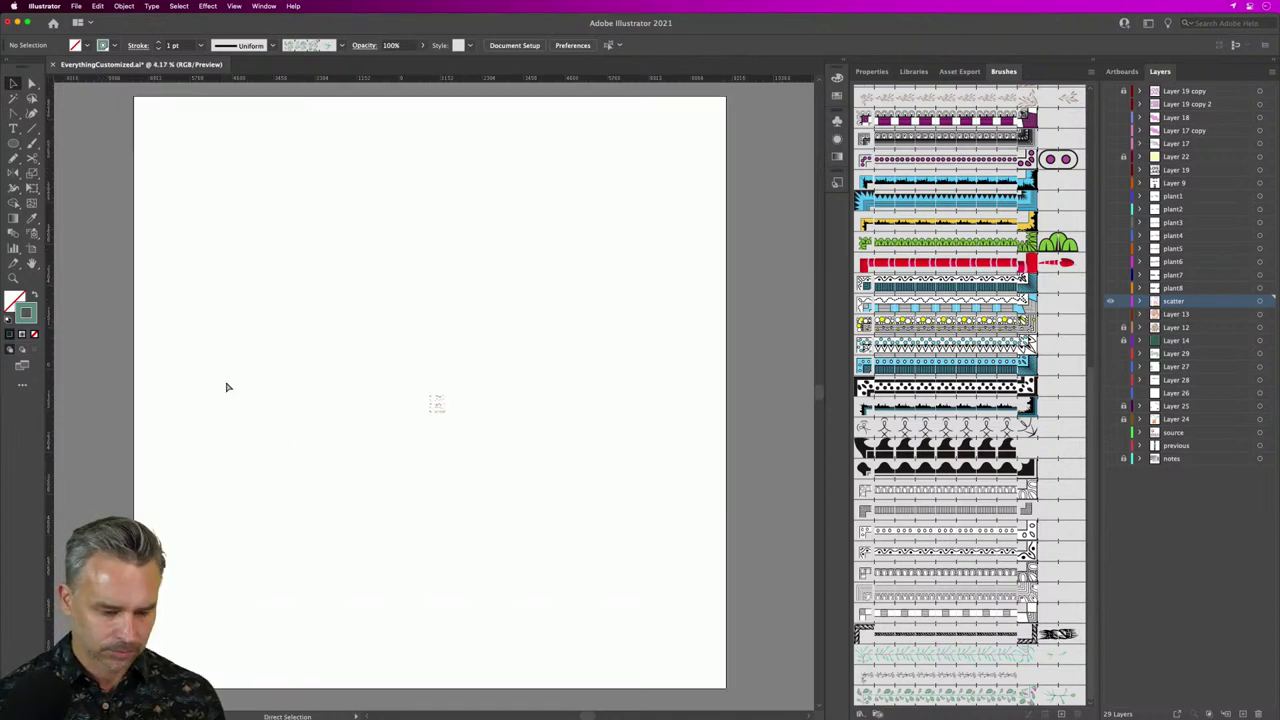
# Step: Copy the small cluster of three flowers from the scatter artwork, just above the orange petal shape
pyautogui.moveTo(226, 387); pyautogui.dragTo(151, 194)
pyautogui.moveTo(369, 305); pyautogui.dragTo(370, 305)
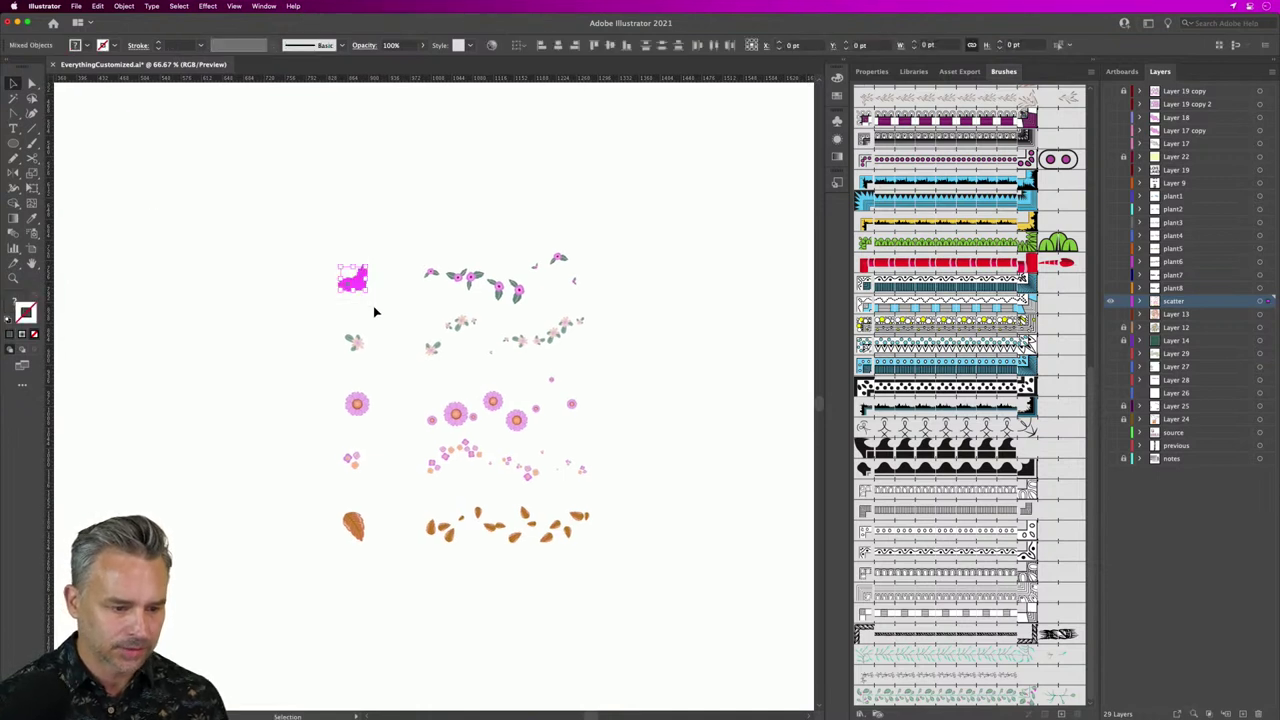
pyautogui.moveTo(372, 481); pyautogui.dragTo(366, 478)
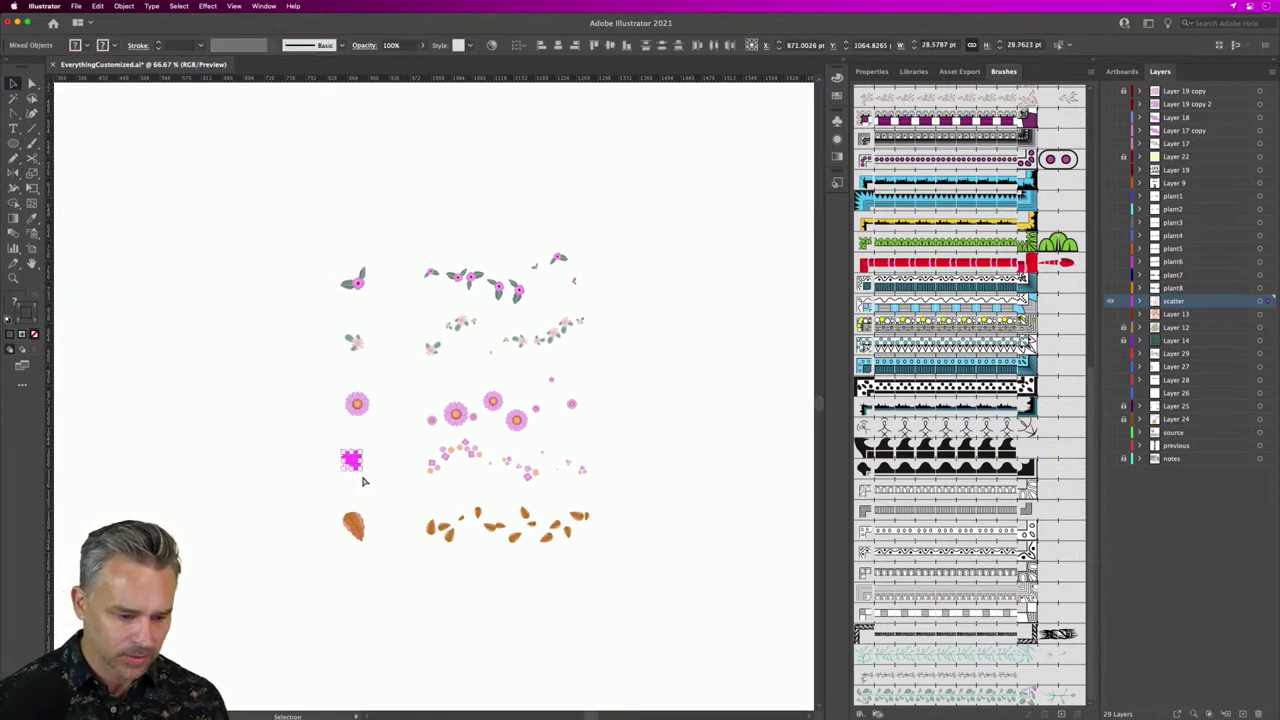
pyautogui.press('a')
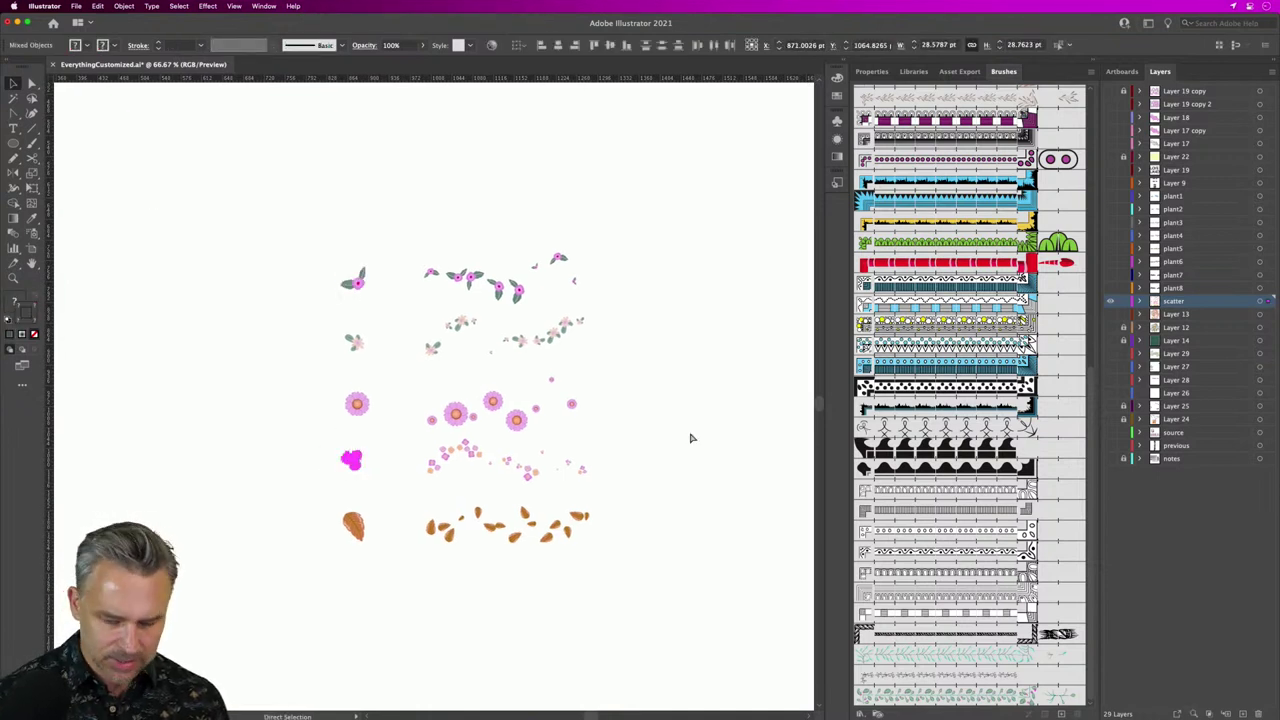
# Step: Hide the scatter layer and show Layer 29 and Layer 27 again, leaving plant8 hidden
pyautogui.click(1109, 301)
pyautogui.click(1110, 288)
pyautogui.click(1137, 289)
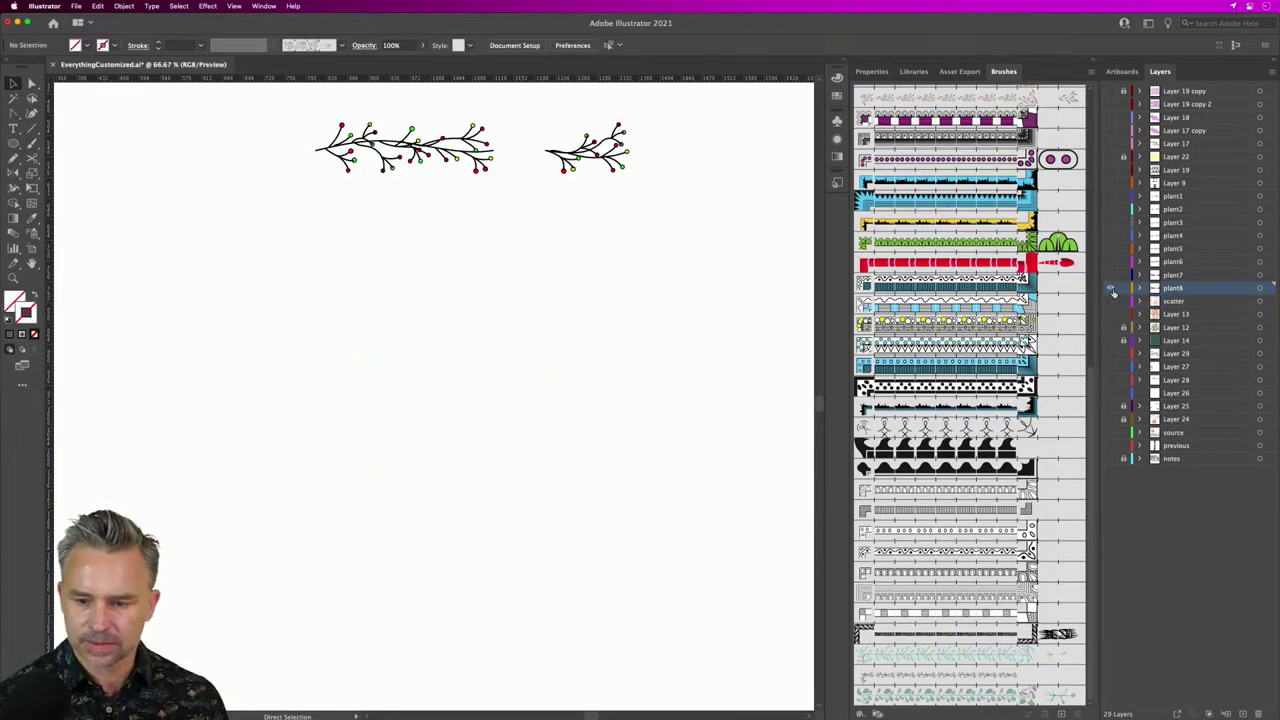
pyautogui.press('super+y')
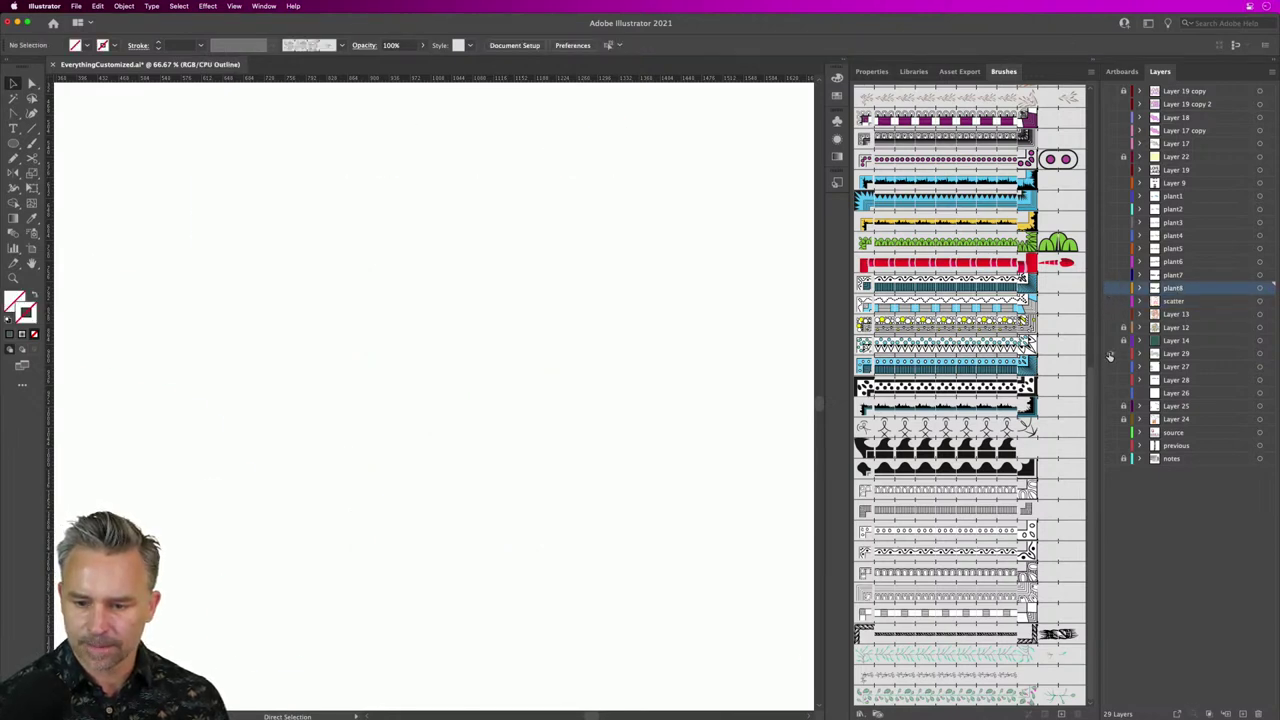
pyautogui.press('super+y')
pyautogui.press('super+minus')
pyautogui.press('super+minus')
pyautogui.press('super+minus')
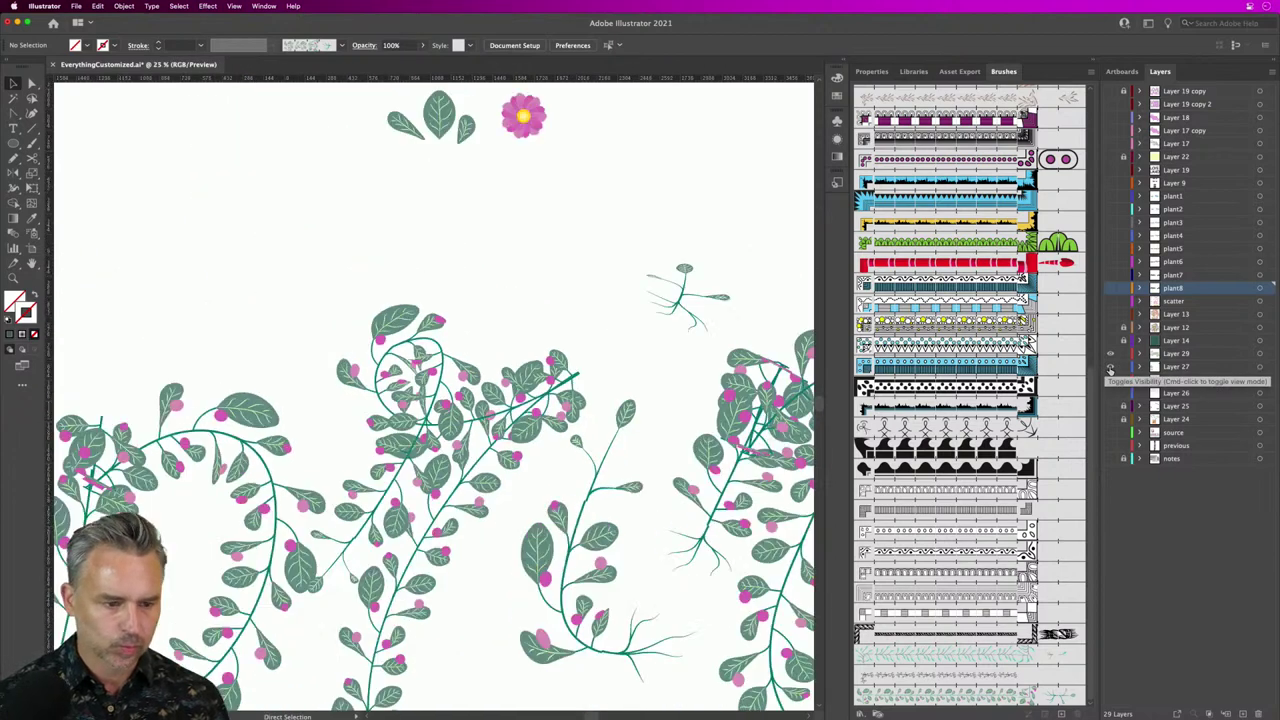
# Step: Delete all six pink berries from the leaves of the middle plant tile
pyautogui.press('super+minus')
pyautogui.press('super+minus')
pyautogui.press('super+minus')
pyautogui.moveTo(543, 180); pyautogui.dragTo(507, 421)
pyautogui.press('super+plus')
pyautogui.press('super+plus')
pyautogui.press('super+plus')
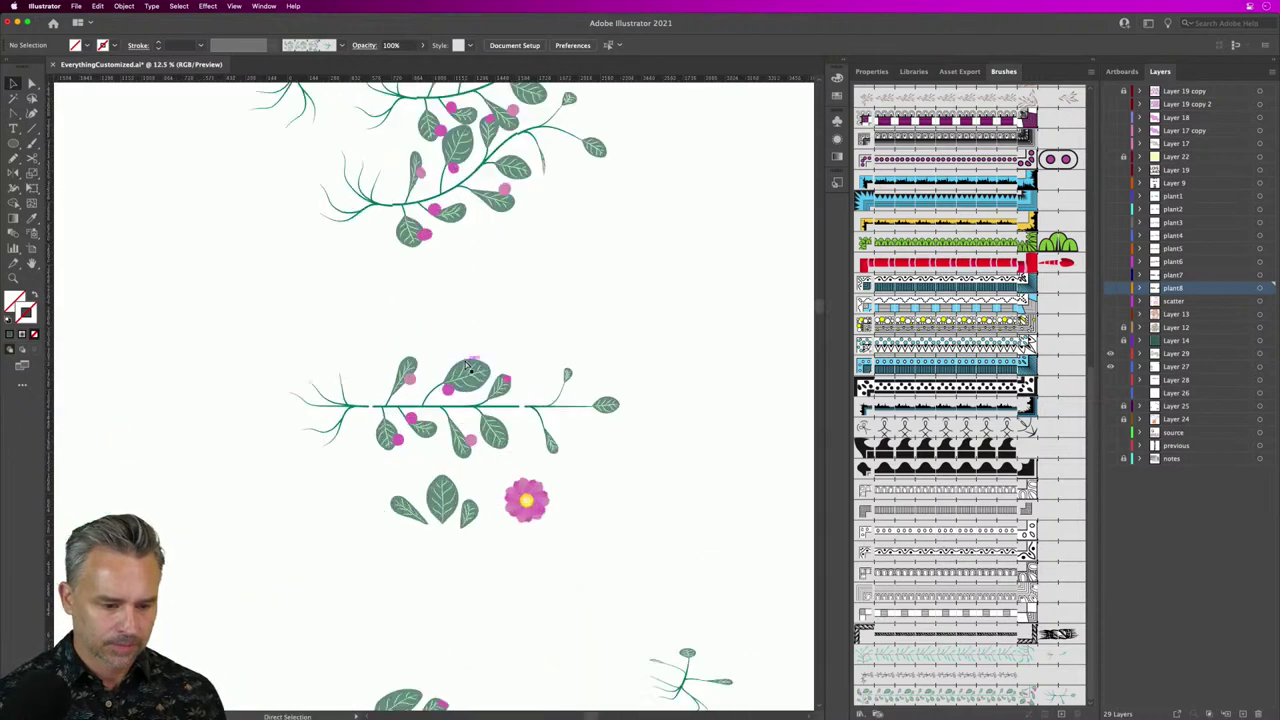
pyautogui.moveTo(463, 359); pyautogui.dragTo(449, 321)
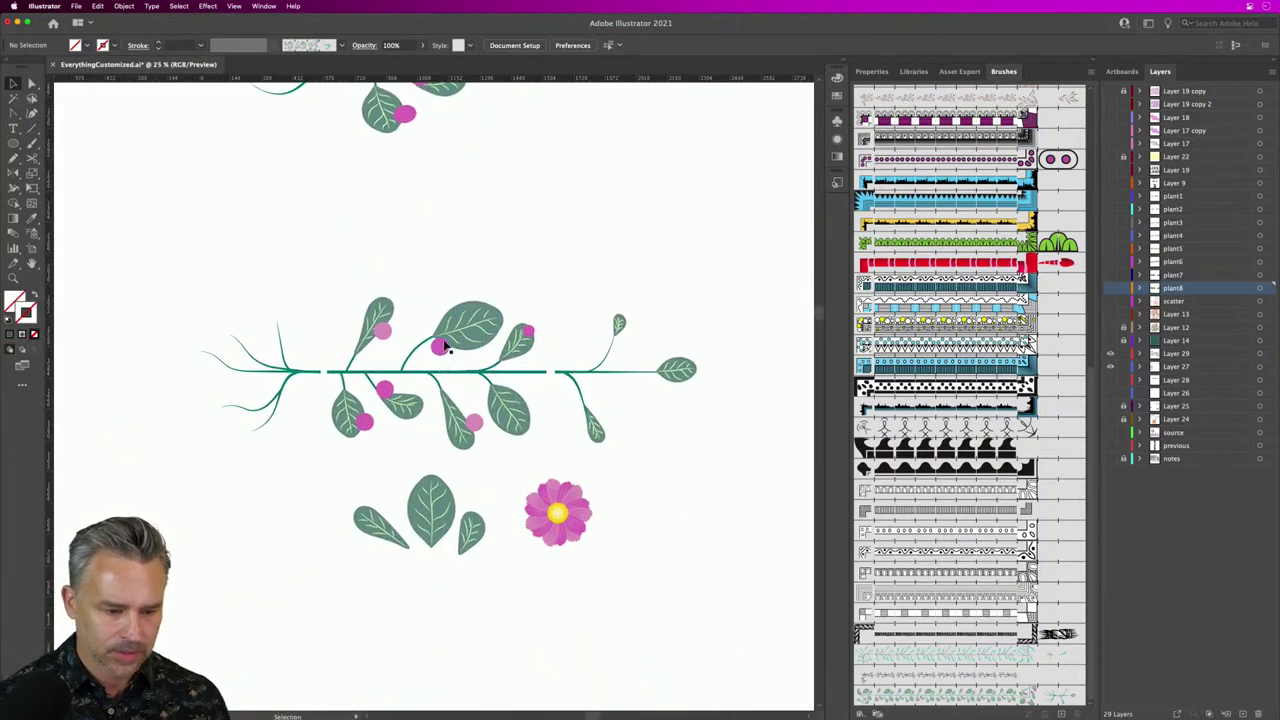
pyautogui.click(444, 346)
pyautogui.press('Delete')
pyautogui.click(380, 333)
pyautogui.press('Delete')
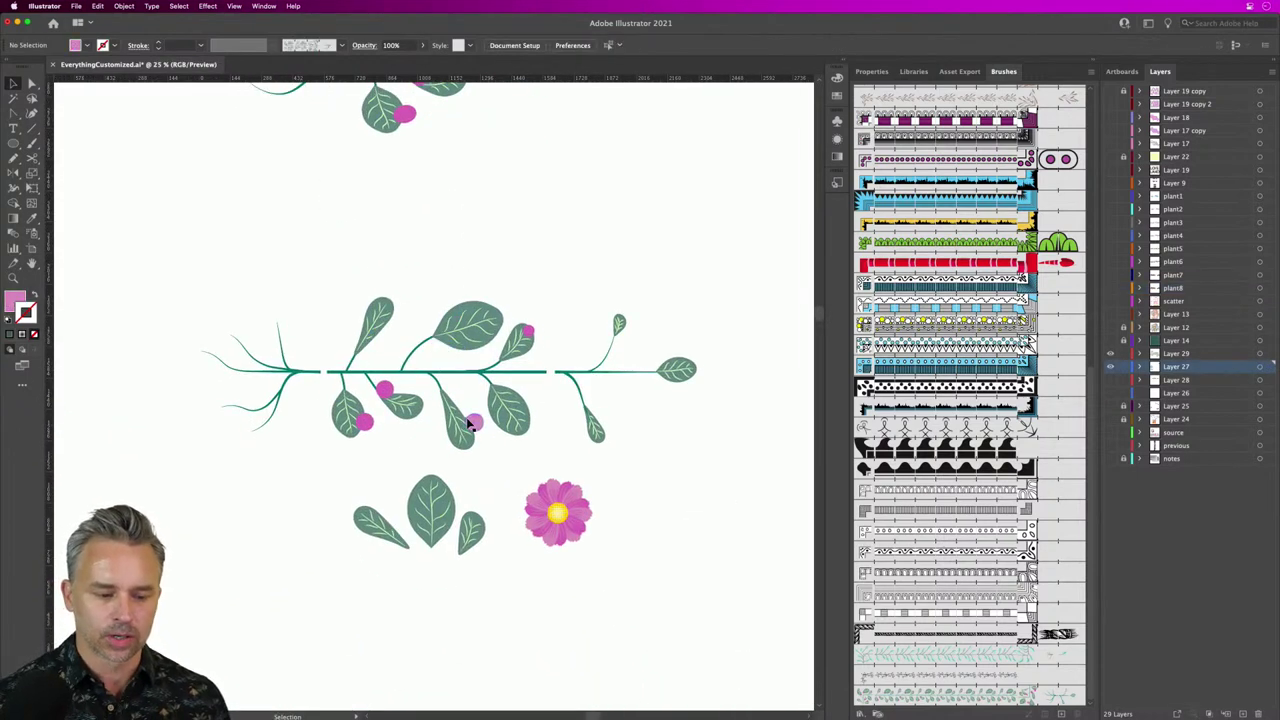
pyautogui.click(474, 422)
pyautogui.press('Delete')
pyautogui.click(527, 331)
pyautogui.press('Delete')
pyautogui.click(385, 390)
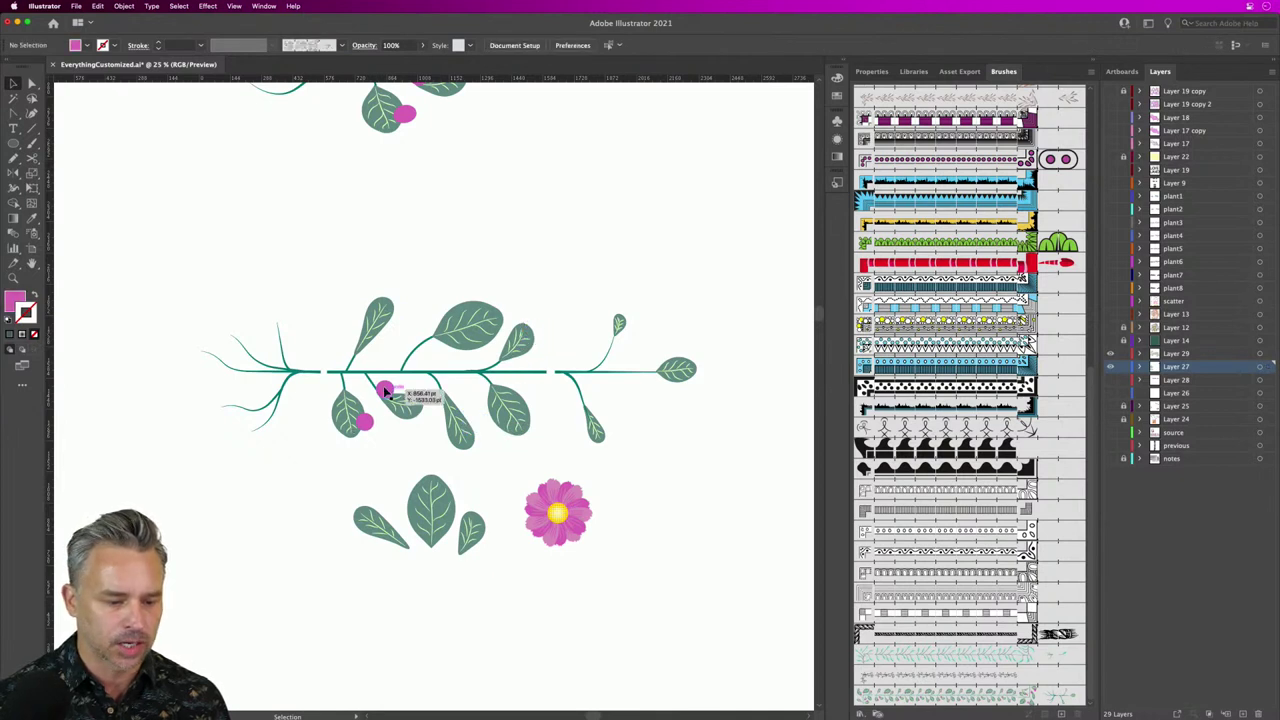
pyautogui.press('Delete')
pyautogui.click(363, 420)
pyautogui.press('Delete')
# Step: Paste the flower cluster, enlarge it to about 1047 by 1054 pt, and place it beside the magenta flower
pyautogui.press('cmd+v')
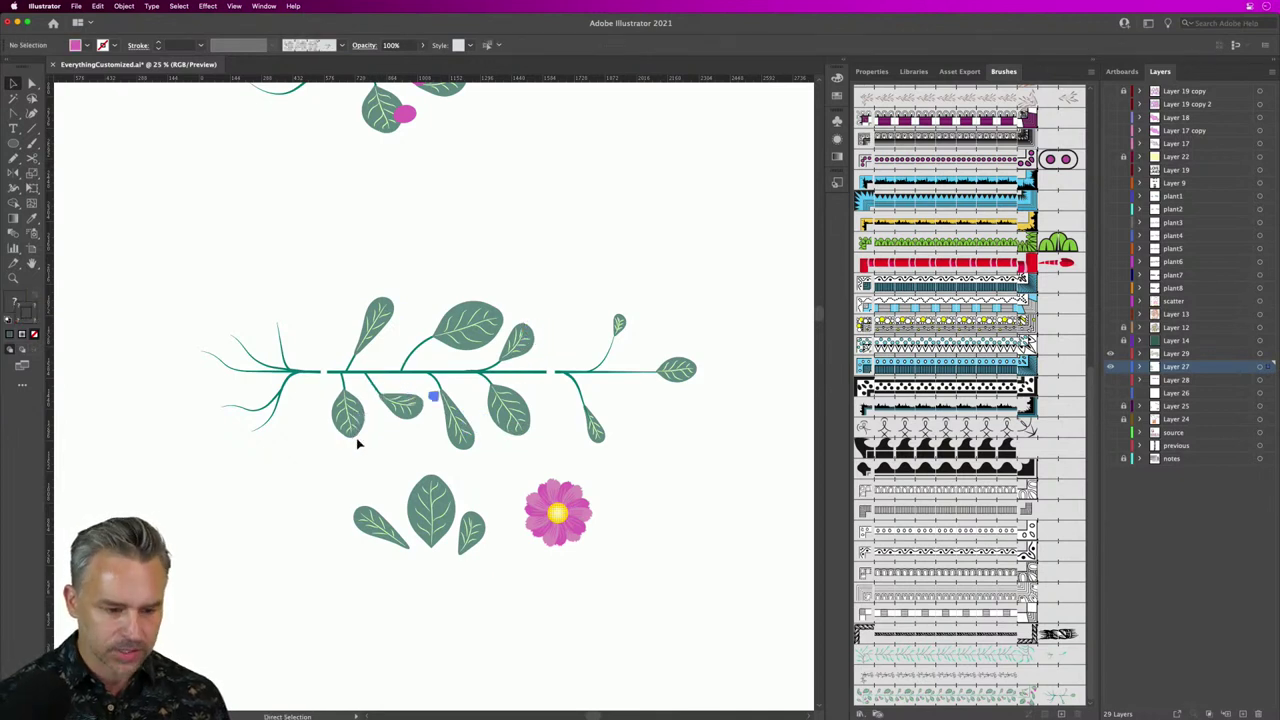
pyautogui.moveTo(466, 384); pyautogui.dragTo(690, 115)
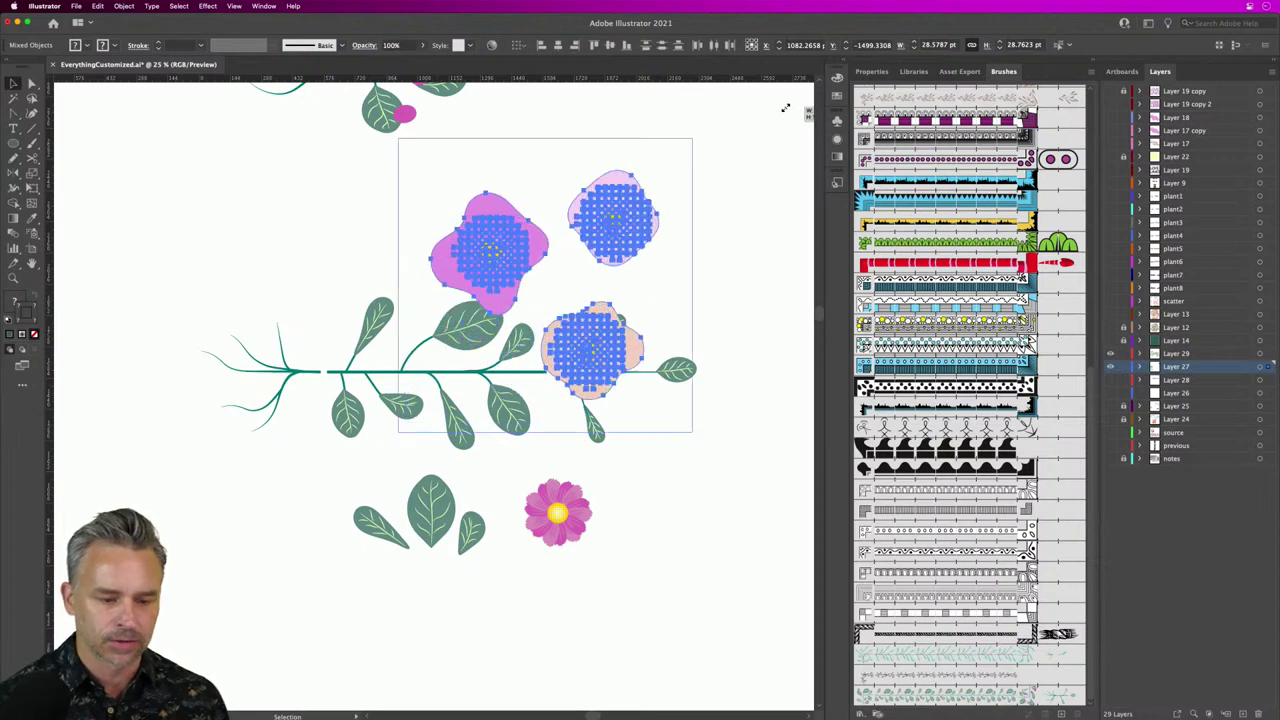
pyautogui.moveTo(484, 212); pyautogui.dragTo(645, 480)
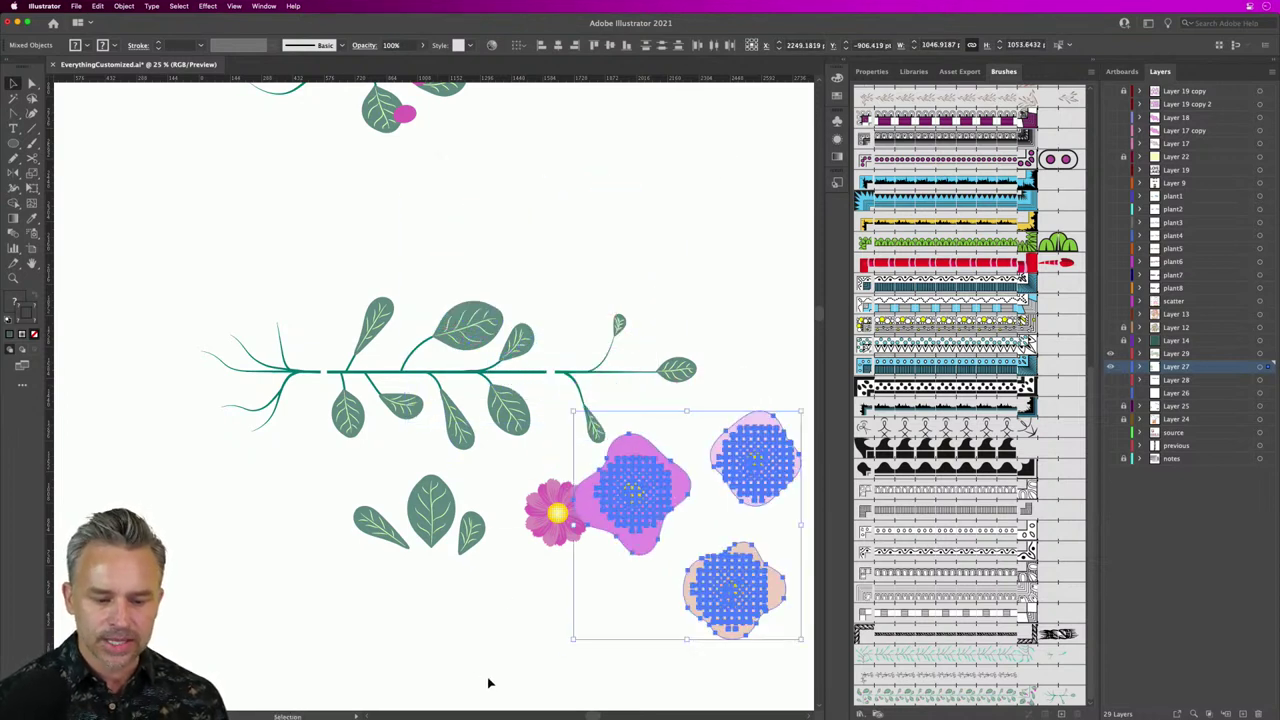
pyautogui.click(523, 606)
# Step: Group the parts of each of the three enlarged flowers so that every flower is its own group
pyautogui.click(607, 490)
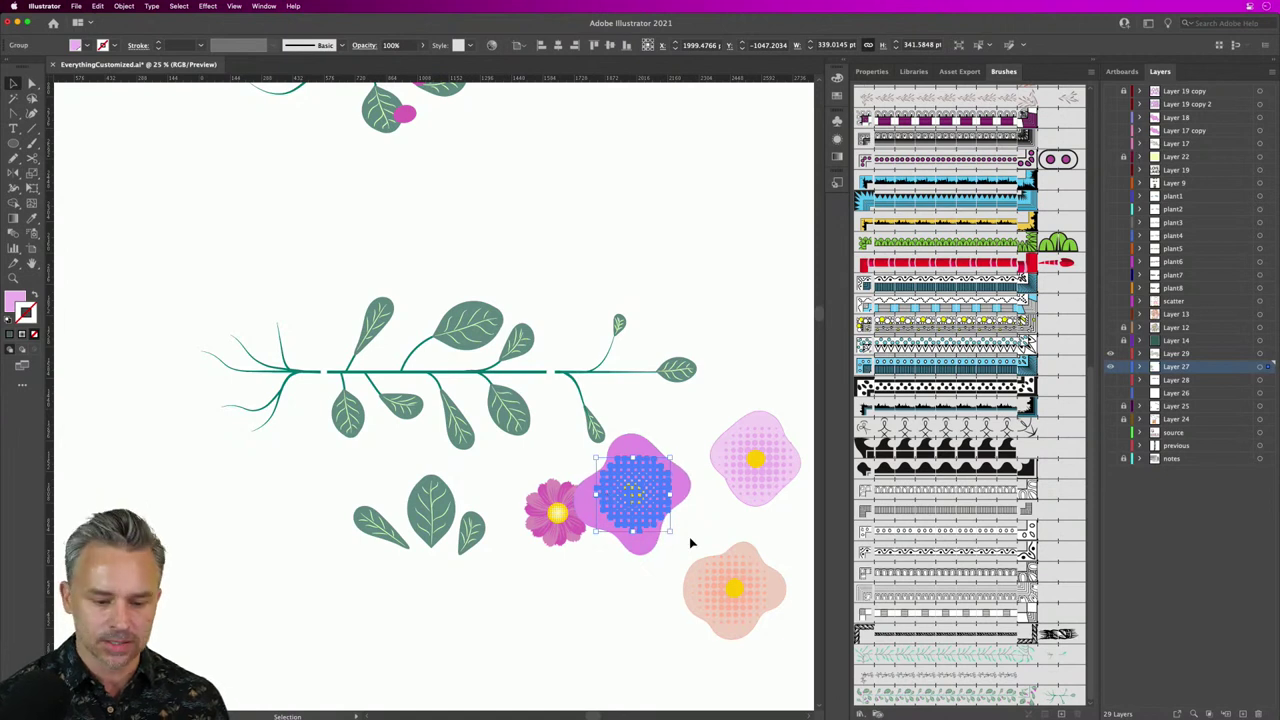
pyautogui.click(690, 535)
pyautogui.click(634, 460)
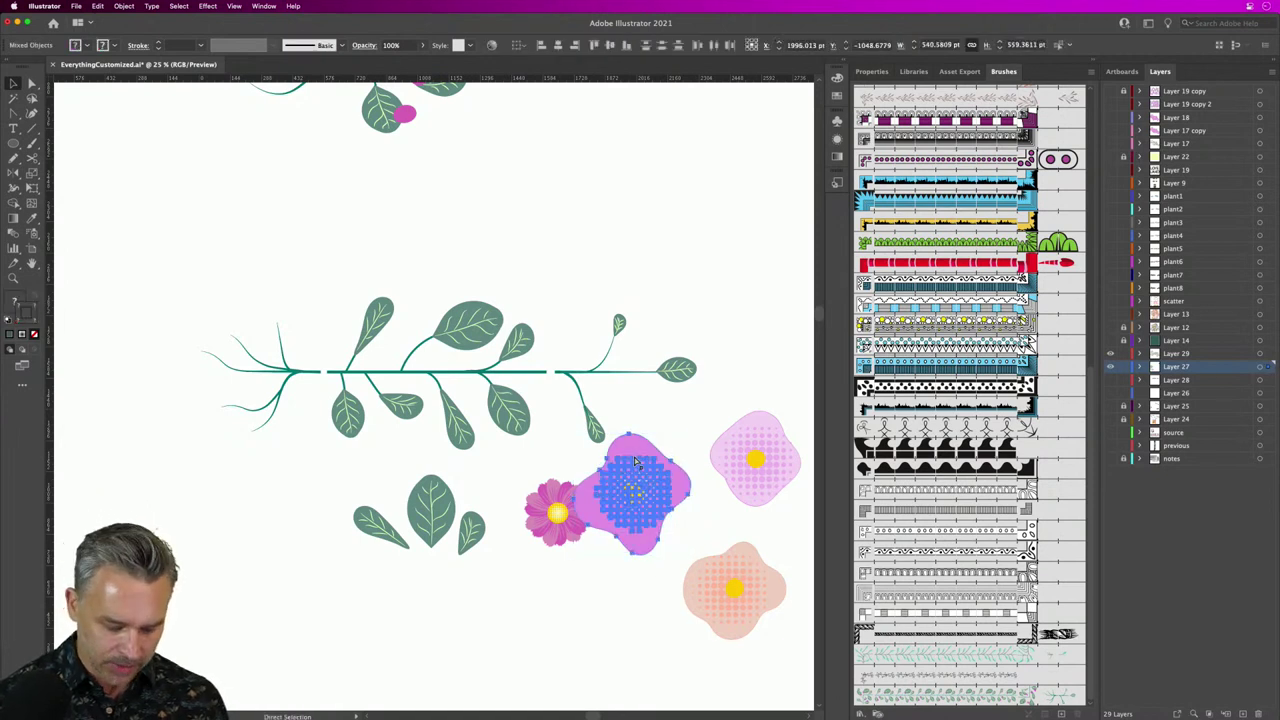
pyautogui.moveTo(632, 490); pyautogui.dragTo(755, 456)
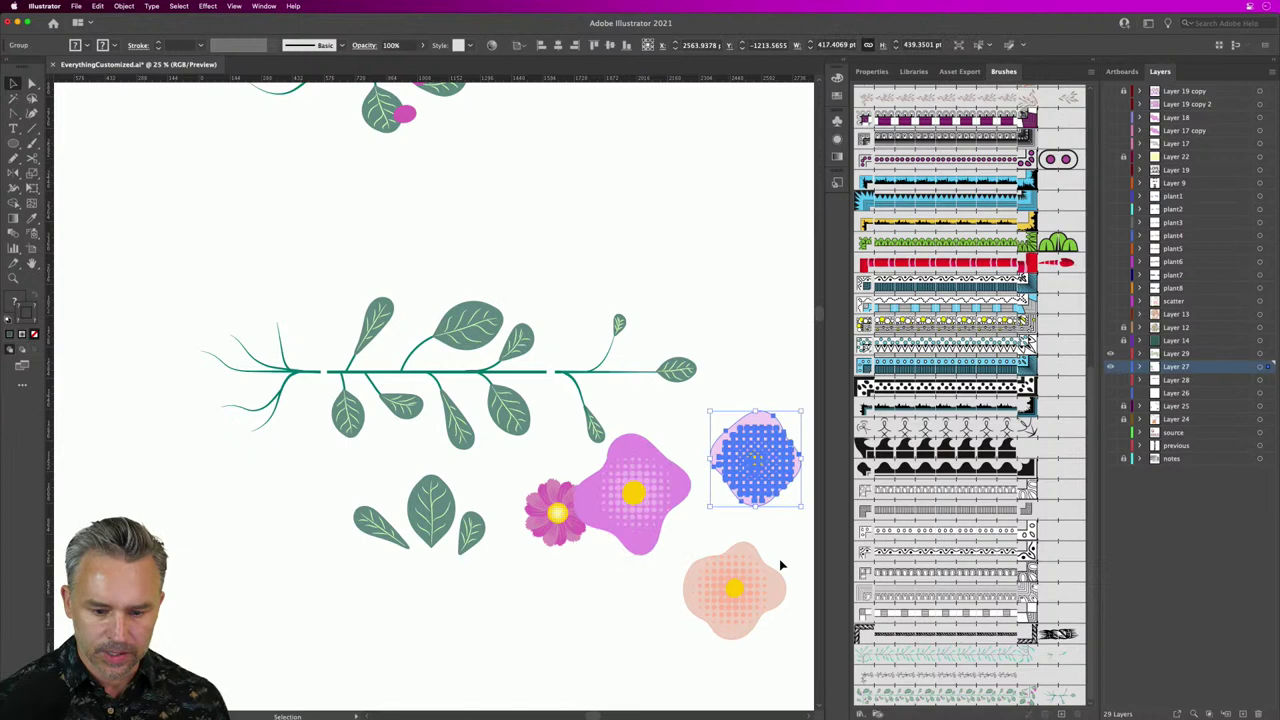
pyautogui.press('a')
pyautogui.click(700, 627)
pyautogui.hotkey('ctrl', 'g')
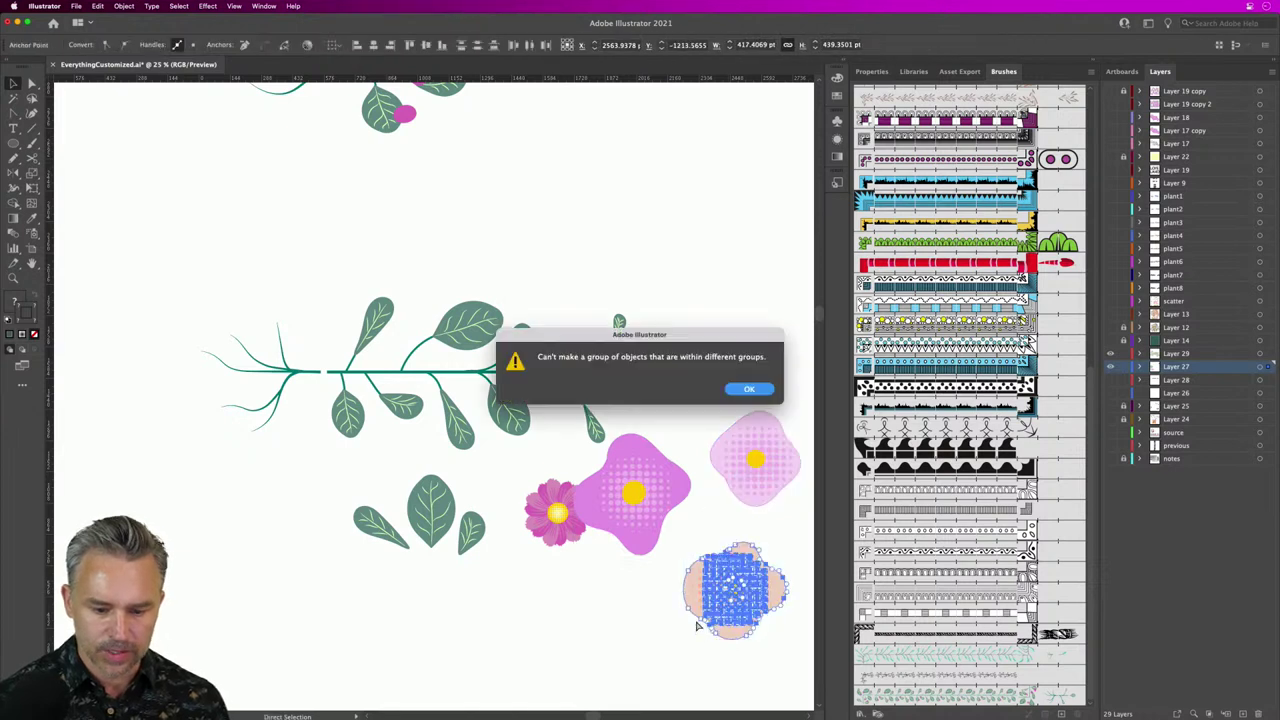
pyautogui.click(748, 389)
pyautogui.press('v')
pyautogui.click(704, 538)
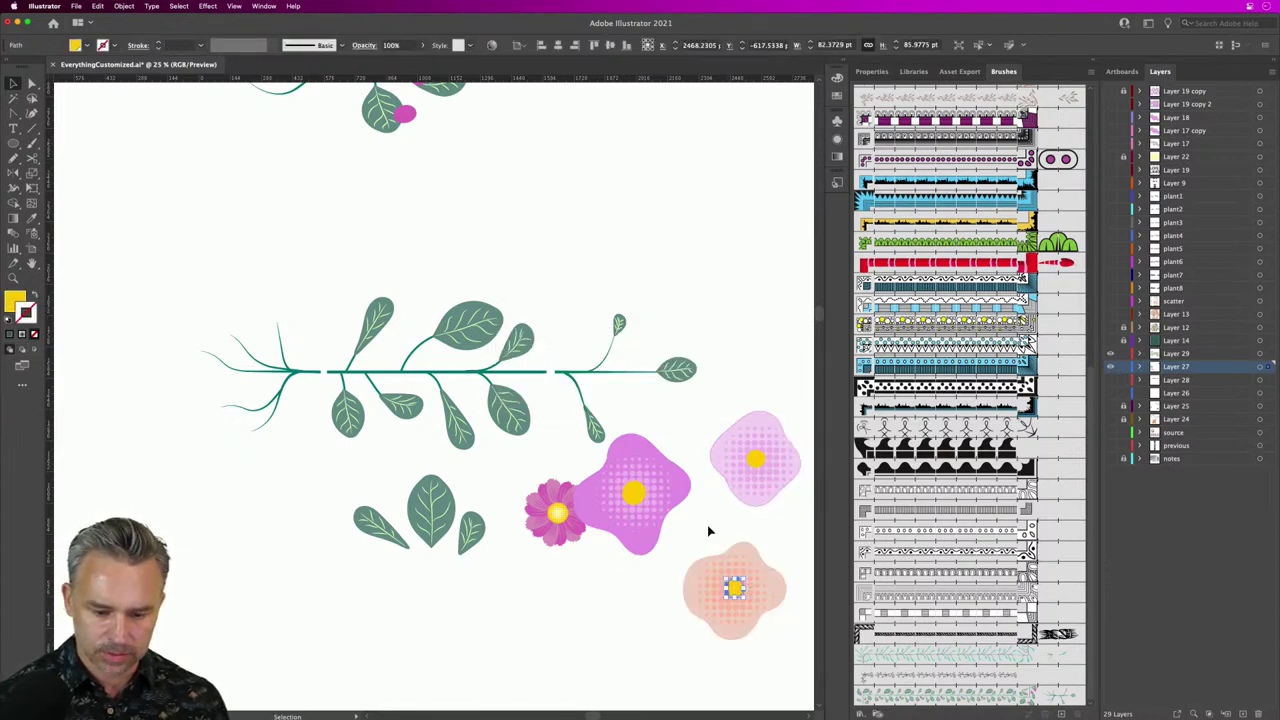
pyautogui.moveTo(686, 540); pyautogui.dragTo(797, 657)
pyautogui.hotkey('ctrl', 'g')
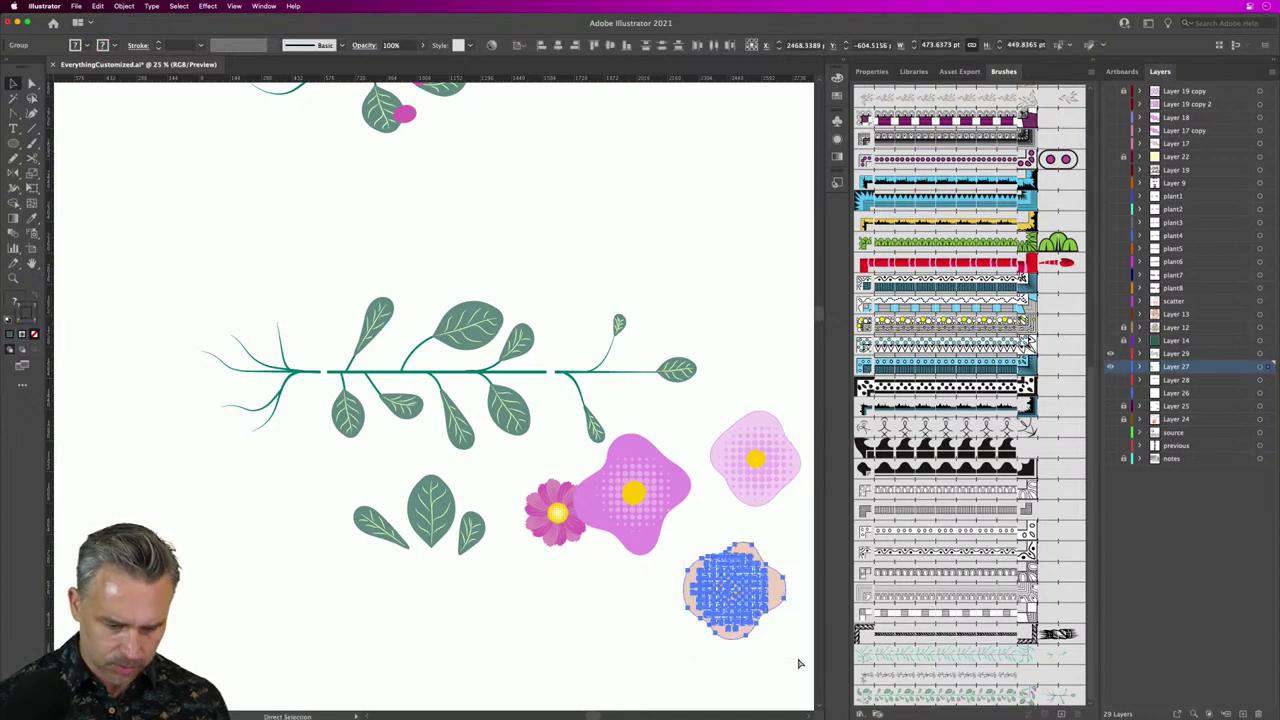
# Step: Shrink the violet, peach and pale pink flowers and place each over a different leaf of the middle plant tile
pyautogui.moveTo(615, 501); pyautogui.dragTo(303, 354)
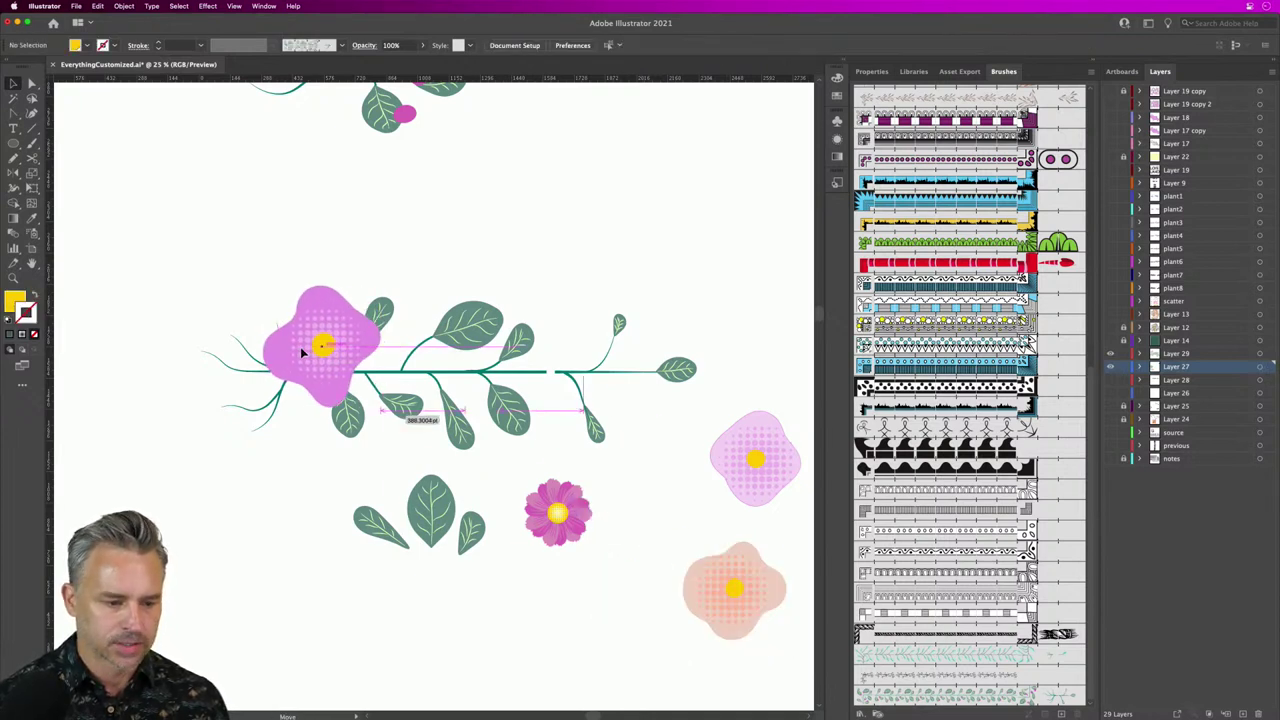
pyautogui.moveTo(262, 285); pyautogui.dragTo(360, 342)
pyautogui.moveTo(716, 580); pyautogui.dragTo(433, 430)
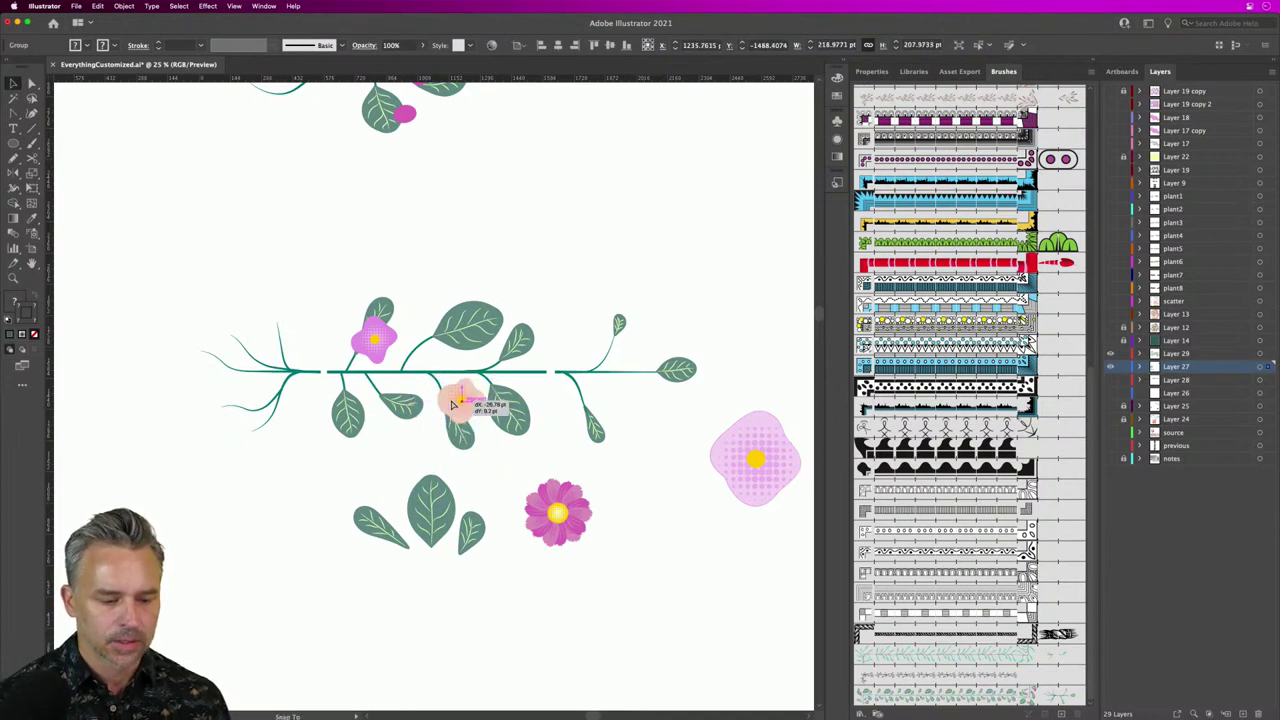
pyautogui.click(755, 460)
pyautogui.moveTo(755, 460); pyautogui.dragTo(508, 355)
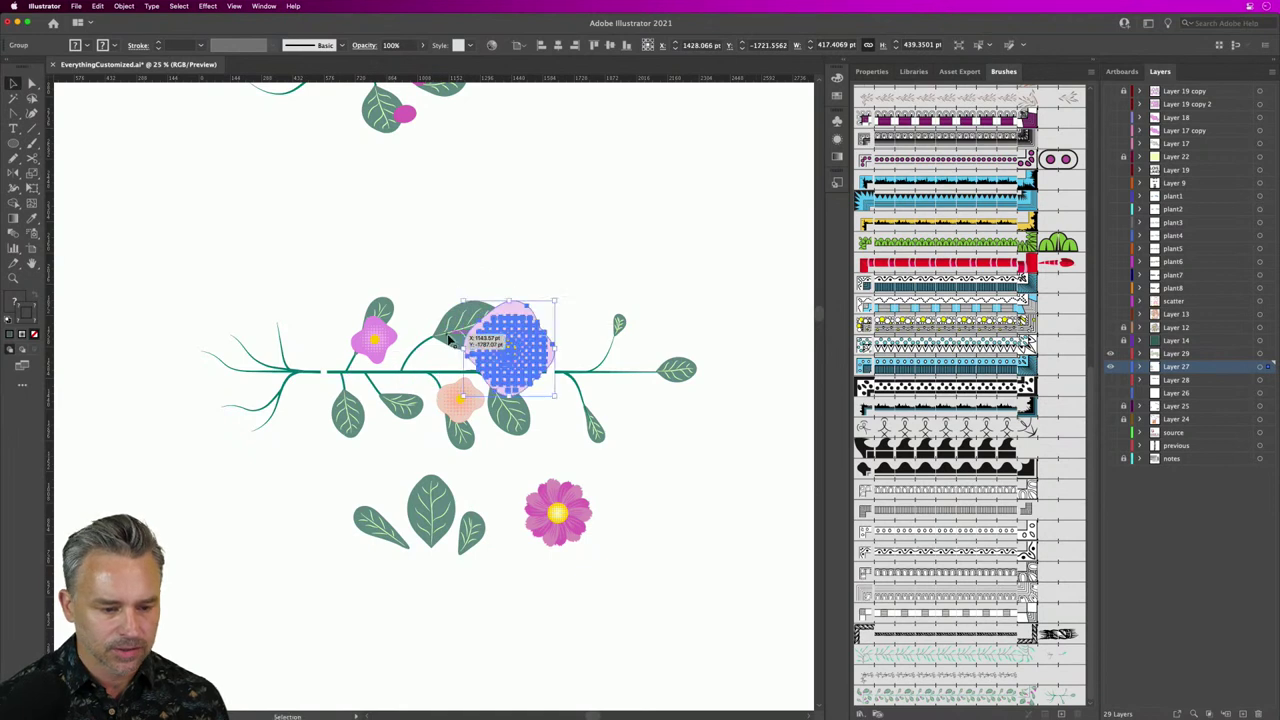
pyautogui.moveTo(470, 308); pyautogui.dragTo(504, 338)
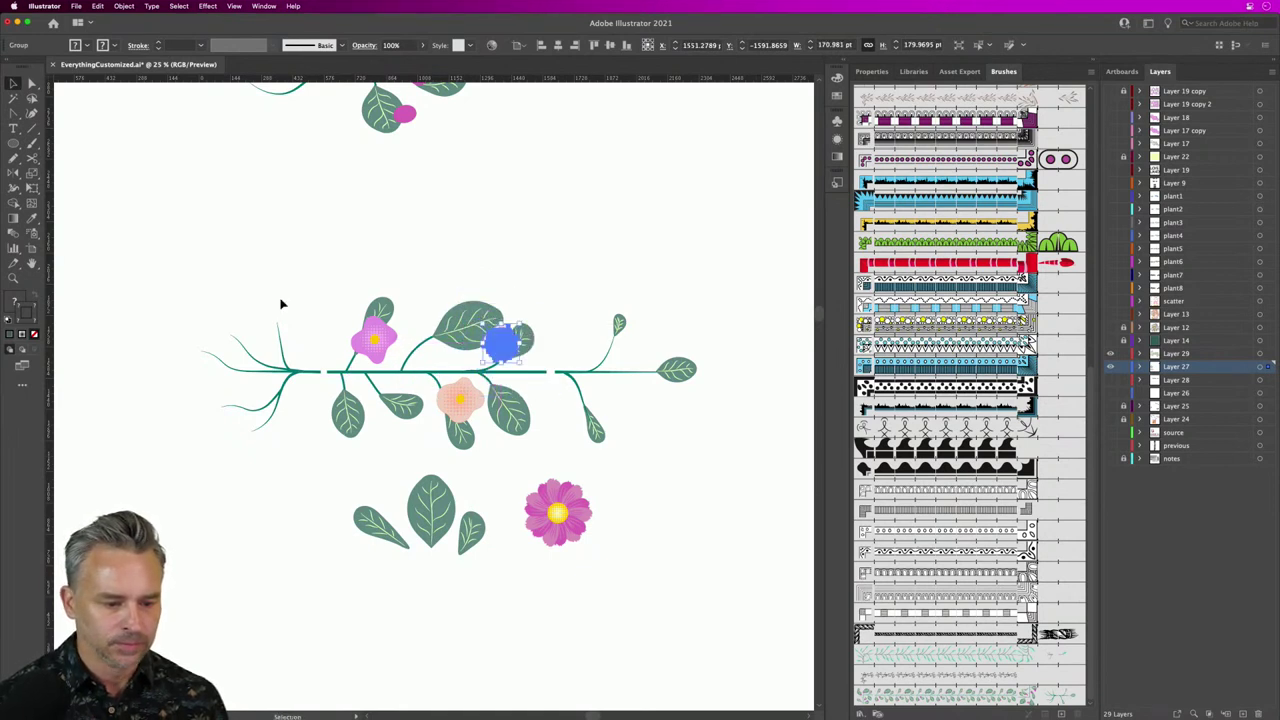
# Step: Replace the plant9 brush's side tile with the middle plant artwork including its three flowers, updating existing strokes, and remove the stray artwork copy
pyautogui.click(346, 271)
pyautogui.moveTo(326, 264); pyautogui.dragTo(537, 457)
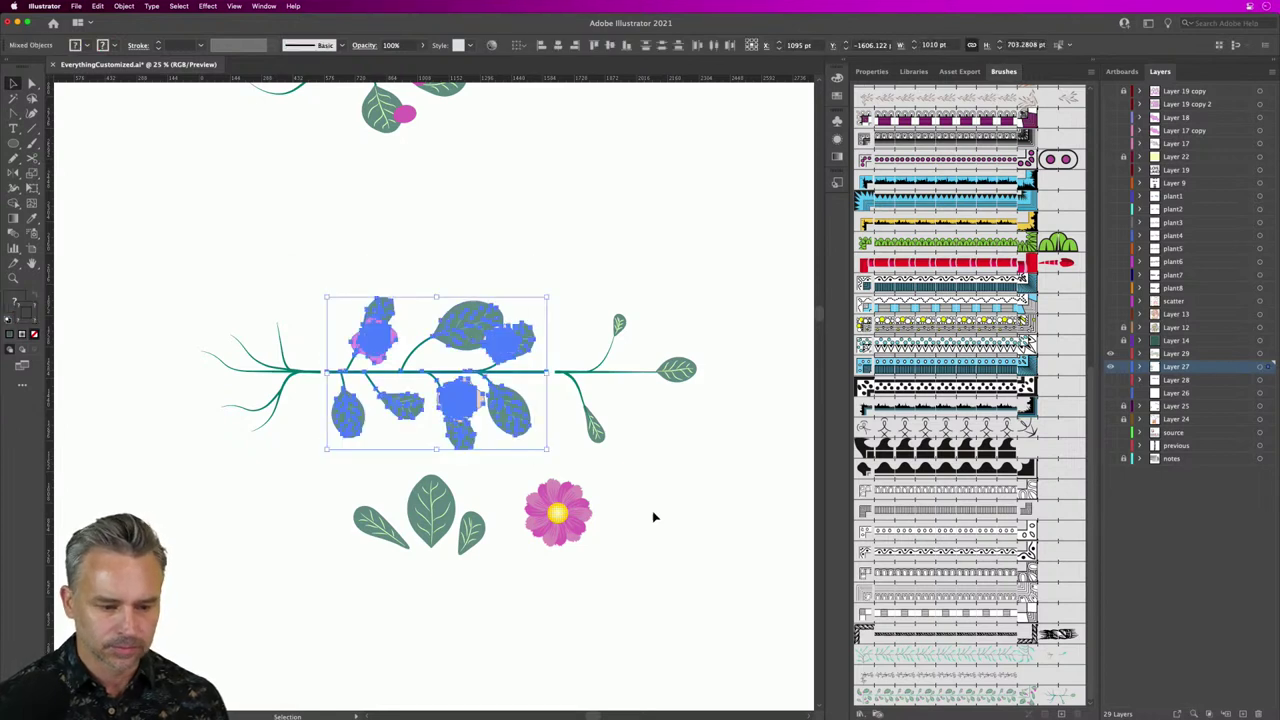
pyautogui.moveTo(467, 329)
pyautogui.mouseDown()
pyautogui.moveTo(520, 380)
pyautogui.moveTo(950, 574)
pyautogui.moveTo(988, 712)
pyautogui.moveTo(970, 698)
pyautogui.mouseUp()
pyautogui.click(895, 558)
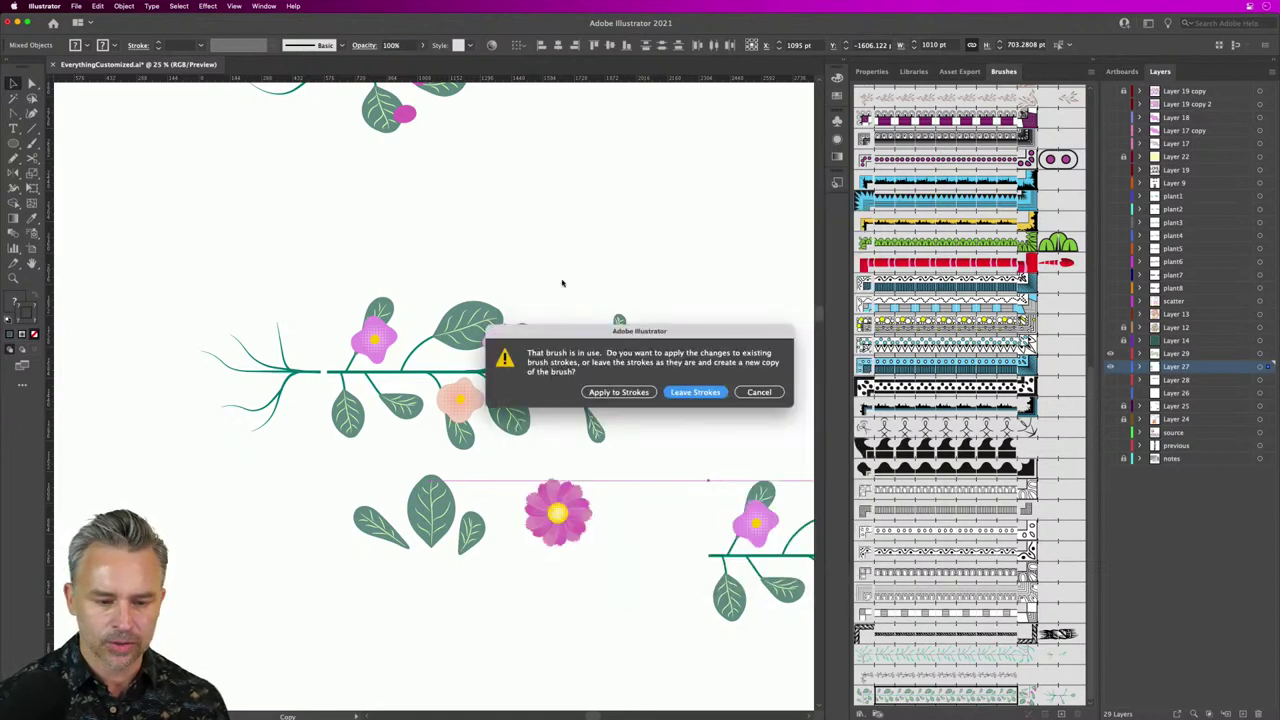
pyautogui.click(625, 394)
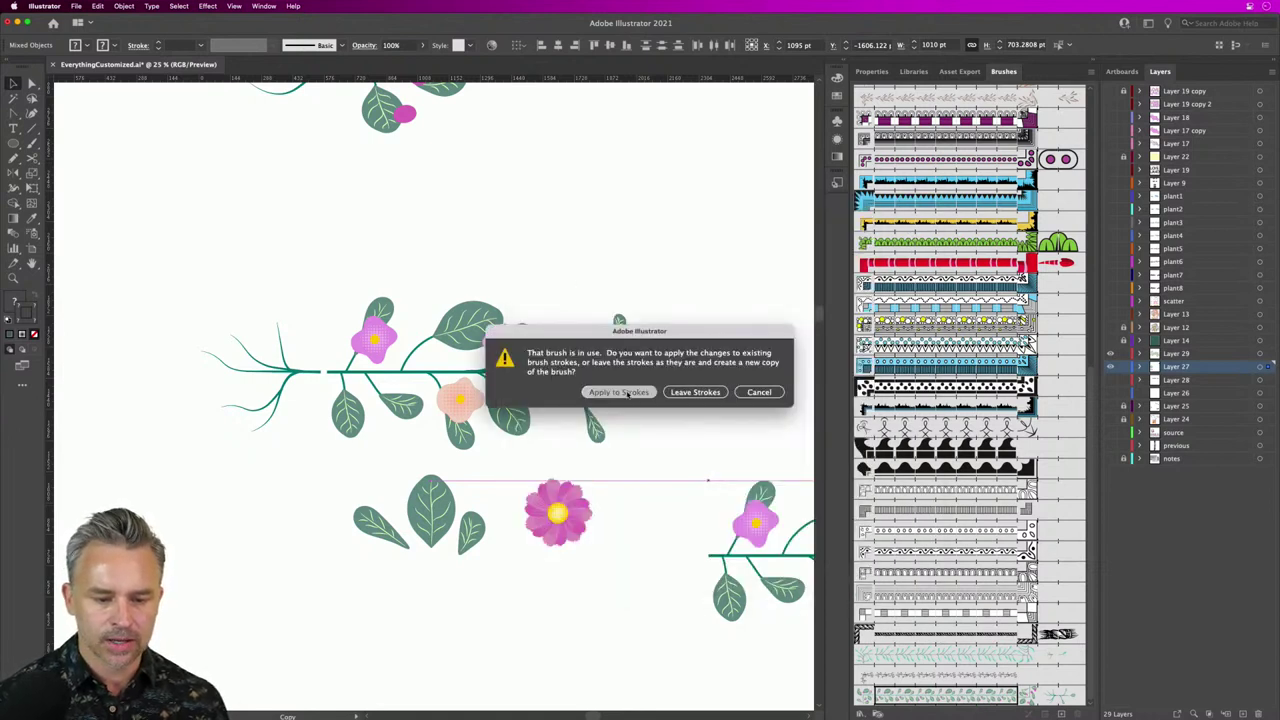
pyautogui.press('super+z')
pyautogui.click(580, 218)
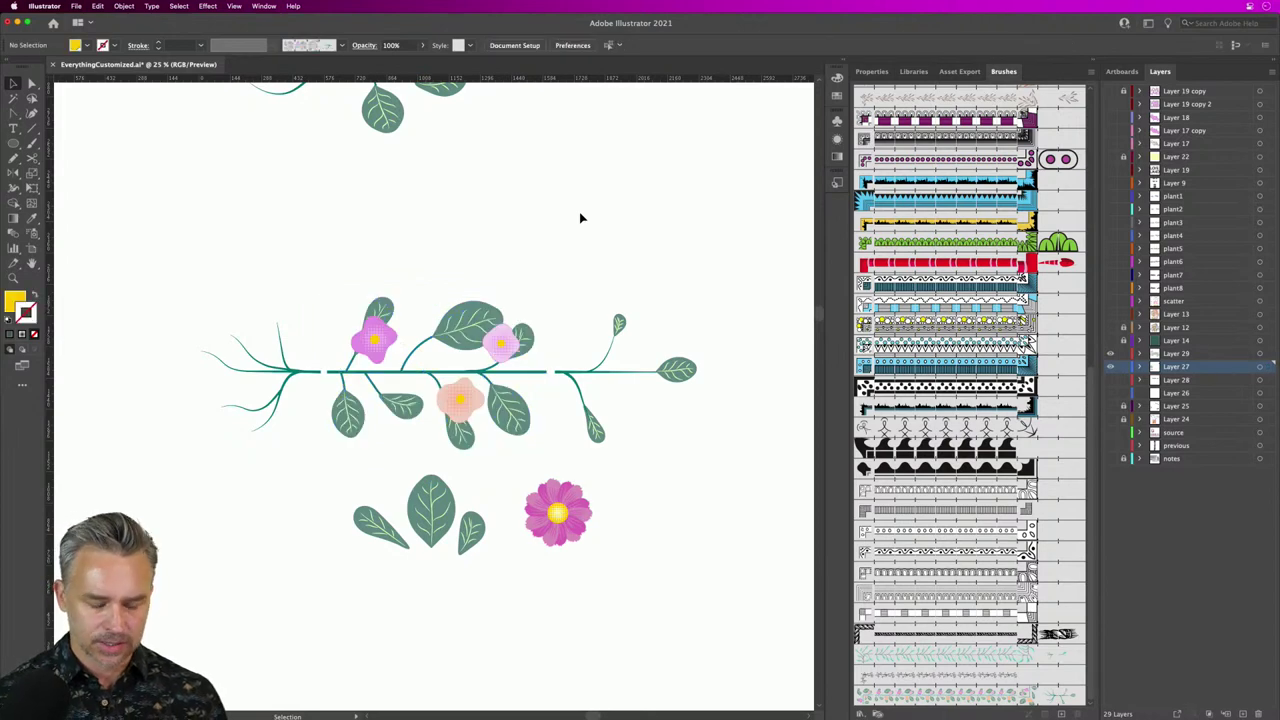
pyautogui.scroll(-4, 580, 218)
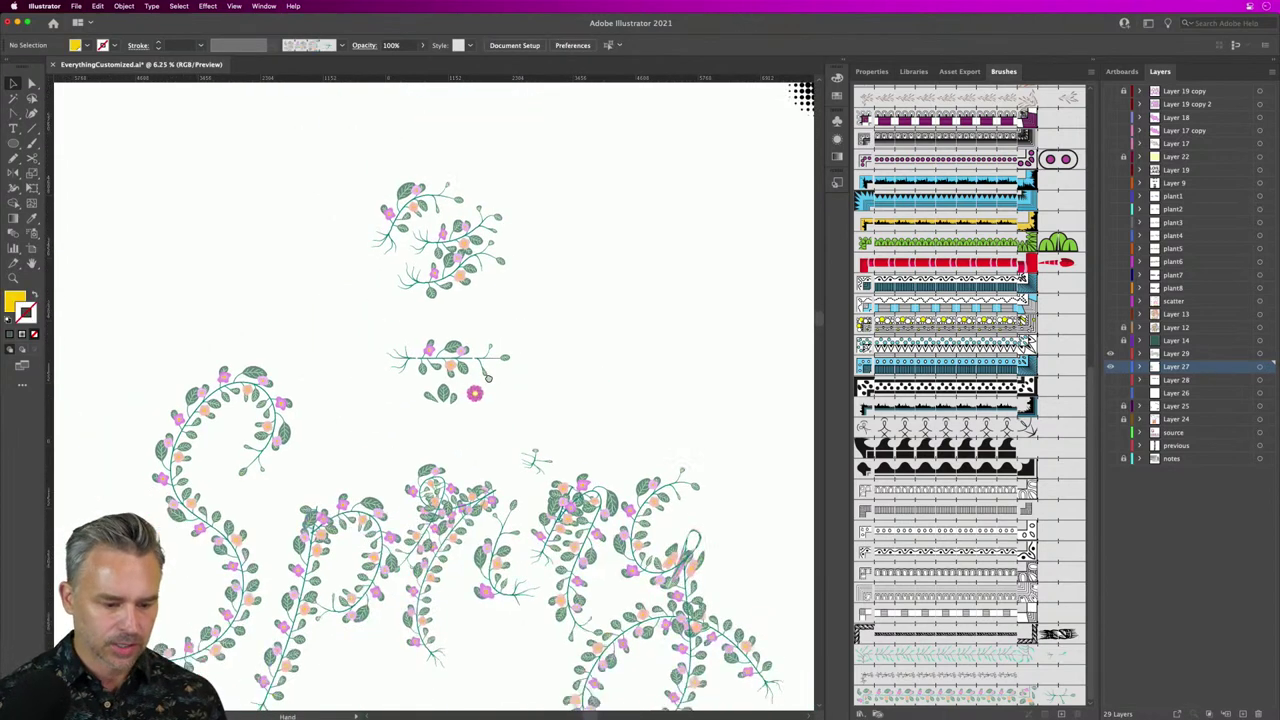
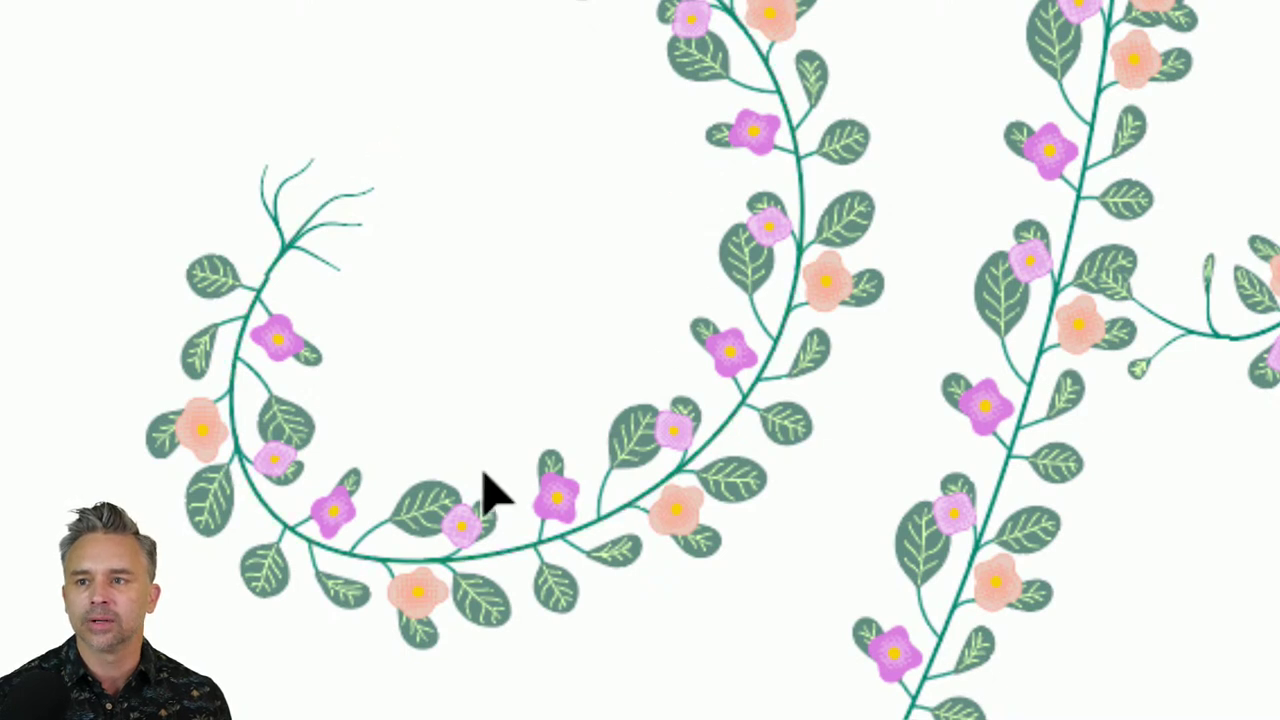
pyautogui.click(422, 492)
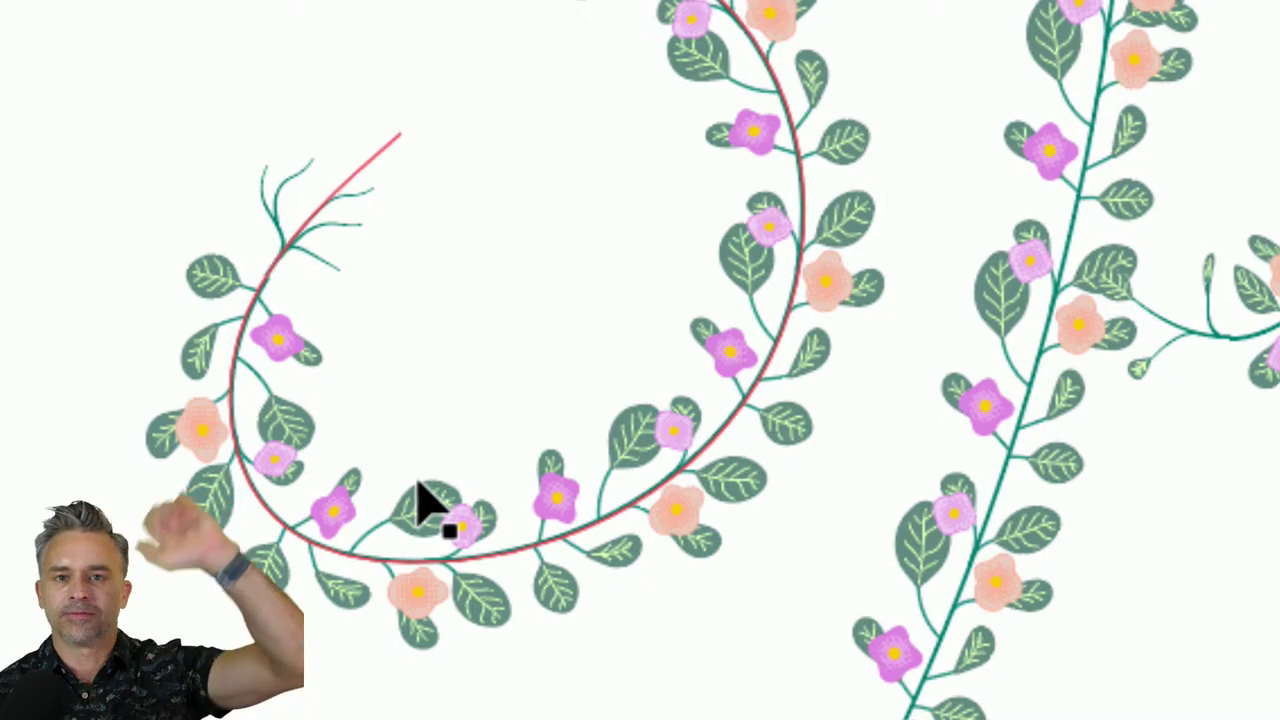
pyautogui.click(520, 491)
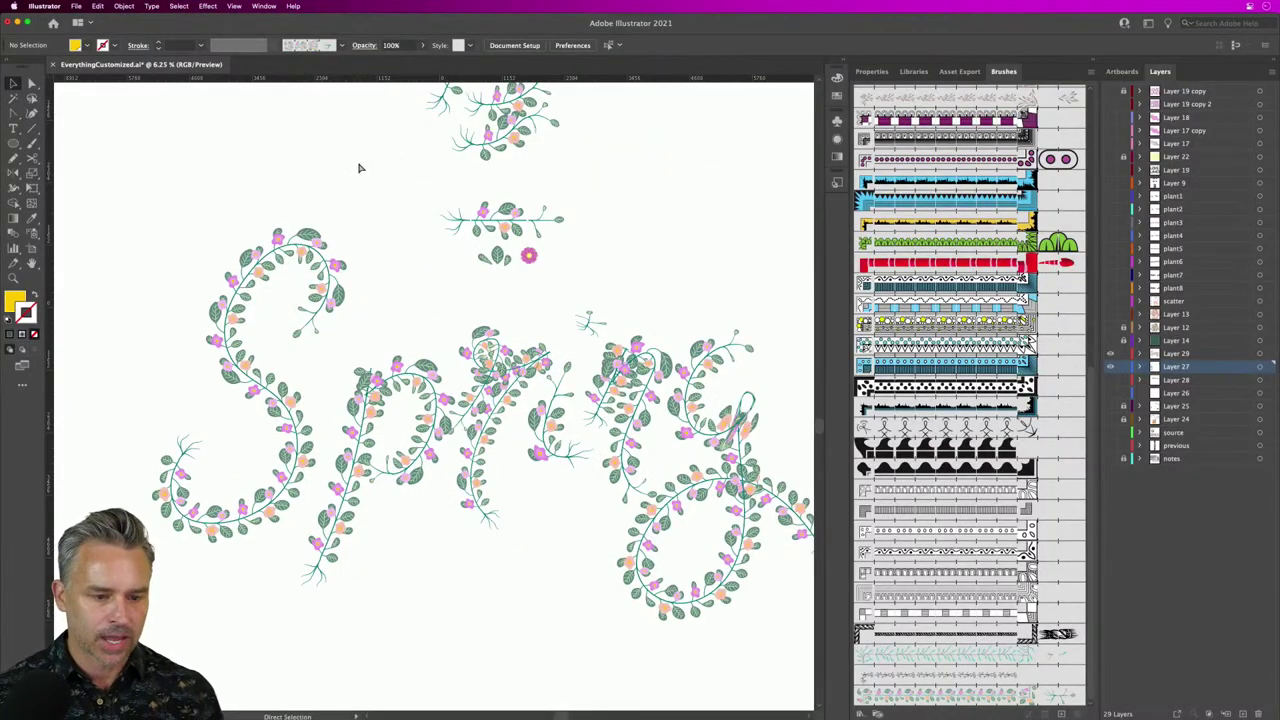
# Step: Move the violet, peach and pale pink flowers together off the middle plant tile onto the empty canvas above it
pyautogui.scroll(3, 360, 168)
pyautogui.scroll(-2, 520, 380)
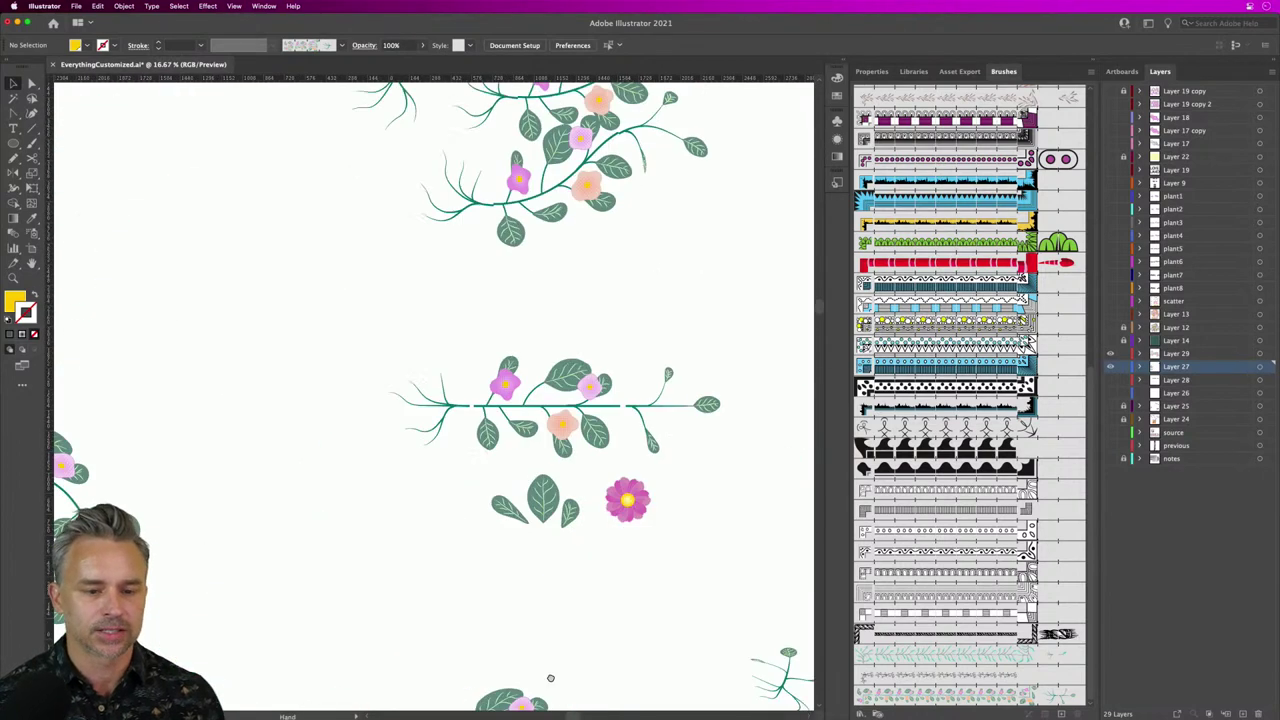
pyautogui.click(508, 368)
pyautogui.keyDown('shift'); pyautogui.click(565, 407); pyautogui.keyUp('shift')
pyautogui.keyDown('shift'); pyautogui.click(595, 372); pyautogui.keyUp('shift')
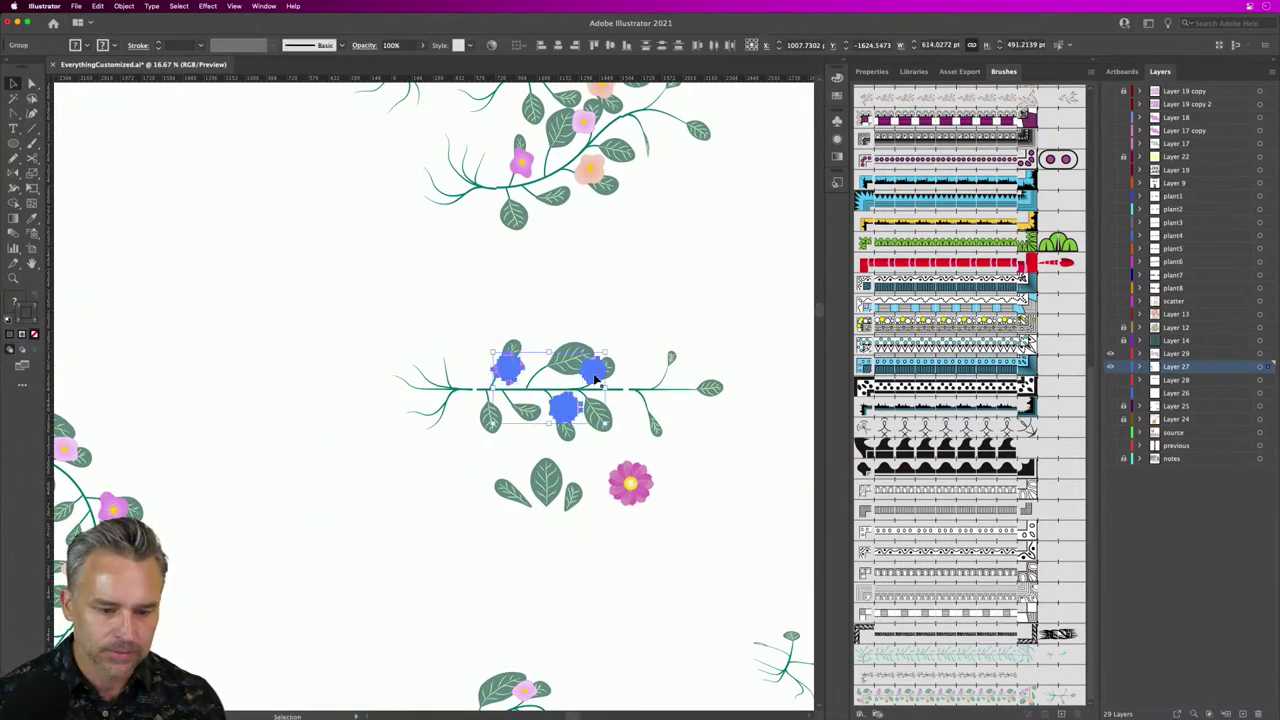
pyautogui.moveTo(595, 375); pyautogui.dragTo(763, 229)
# Step: Replace the plant9 brush's side tile with the flowerless middle plant artwork, applying the change to existing strokes
pyautogui.click(457, 334)
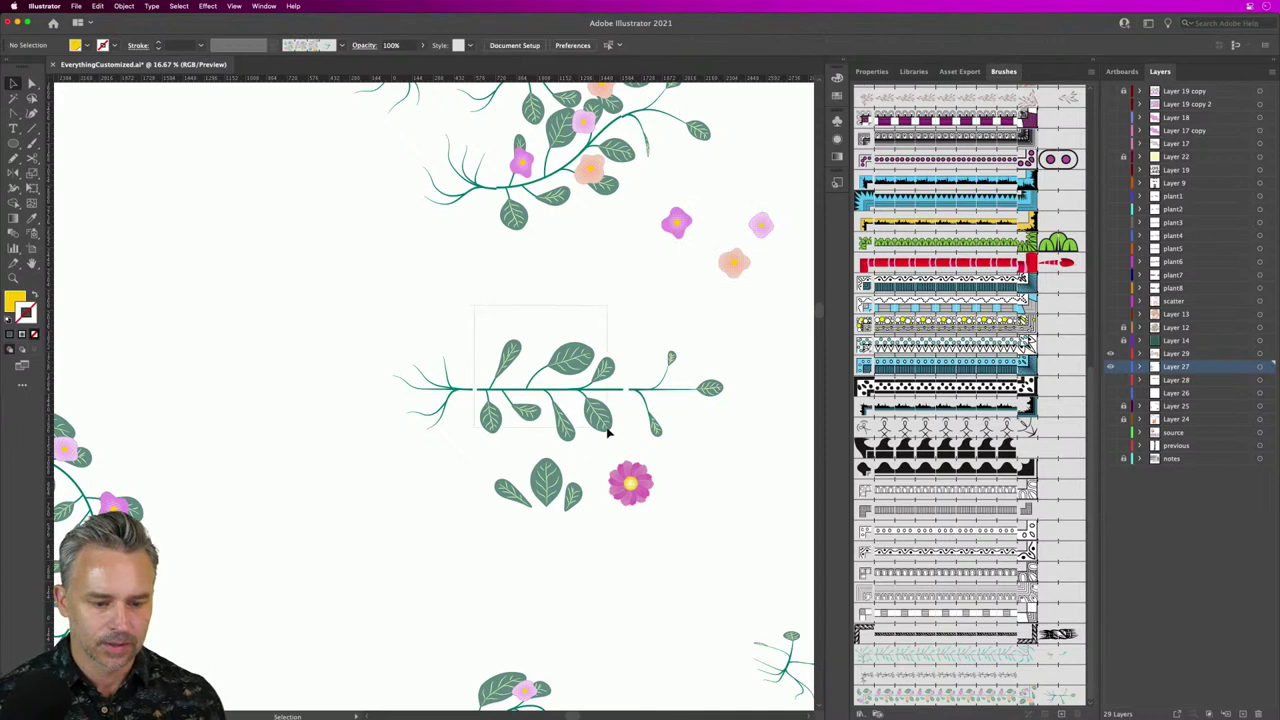
pyautogui.moveTo(608, 432); pyautogui.dragTo(600, 442)
pyautogui.moveTo(572, 358); pyautogui.dragTo(964, 708)
pyautogui.click(891, 558)
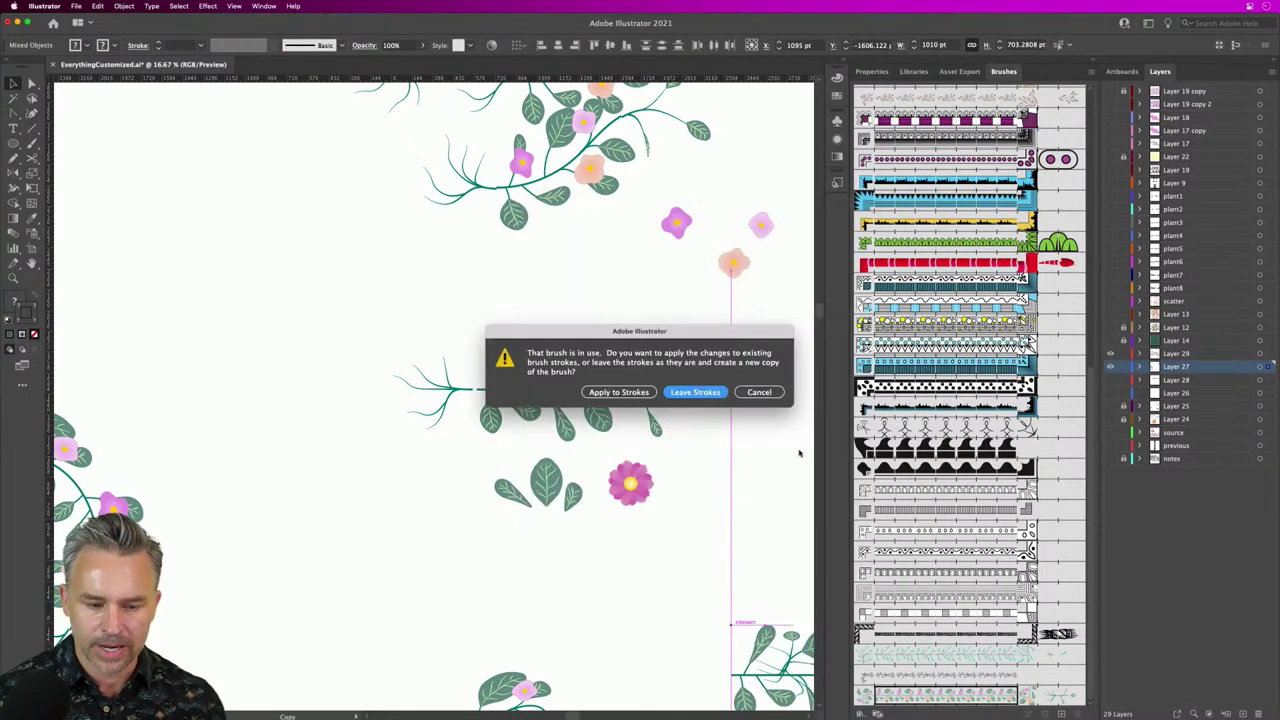
pyautogui.click(618, 392)
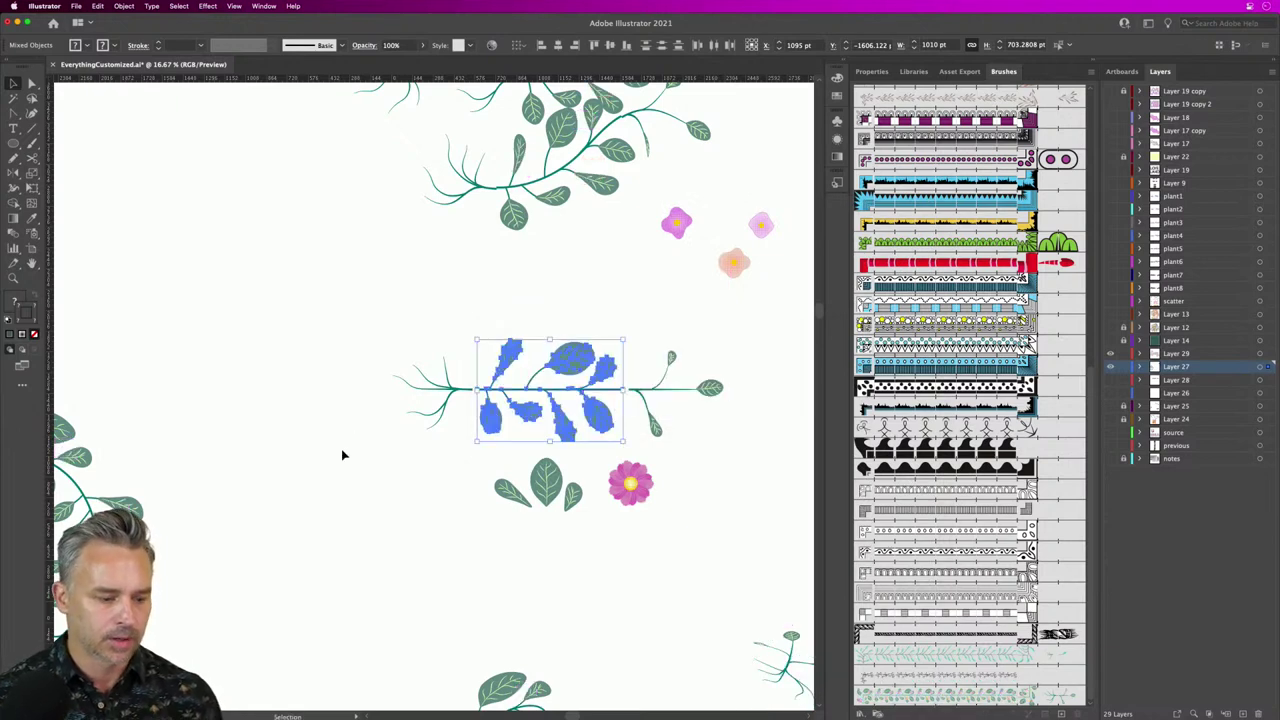
pyautogui.press('super+shift+a')
pyautogui.press('super+minus')
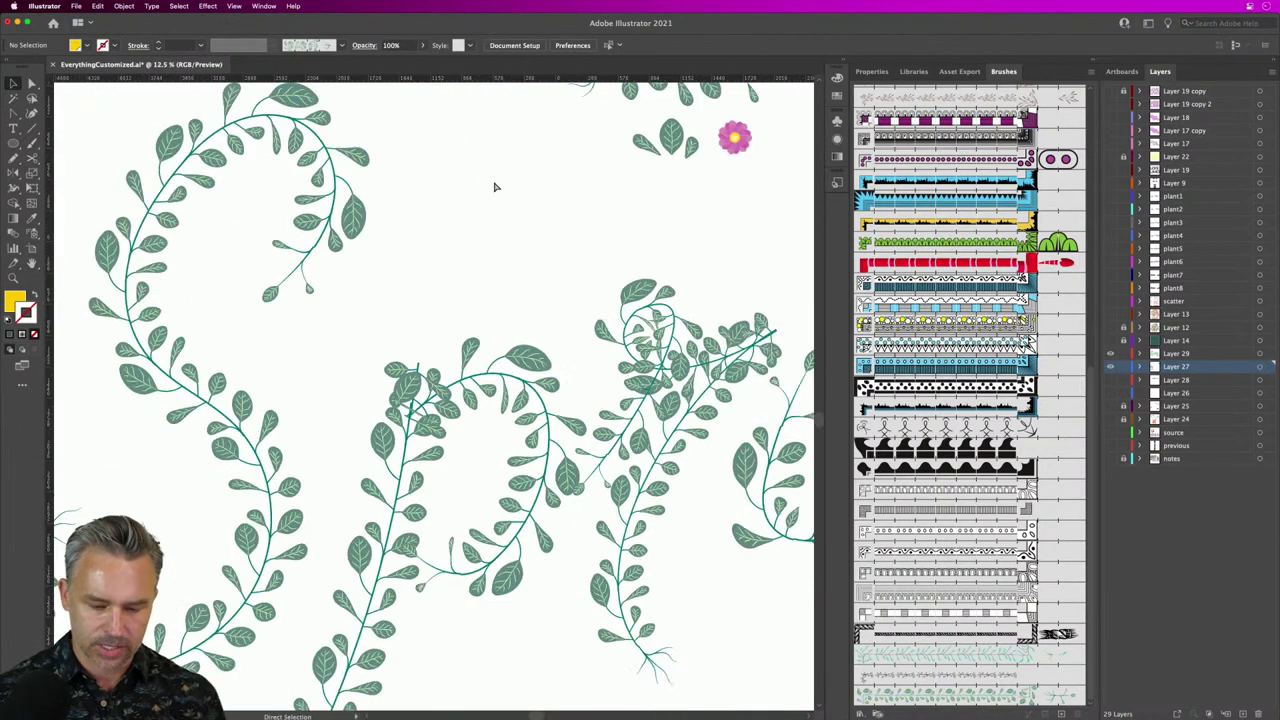
# Step: Nudge the loose violet flower closer to the pale pink flower, to about X 2138 pt, Y -2794 pt
pyautogui.moveTo(496, 182); pyautogui.dragTo(306, 529)
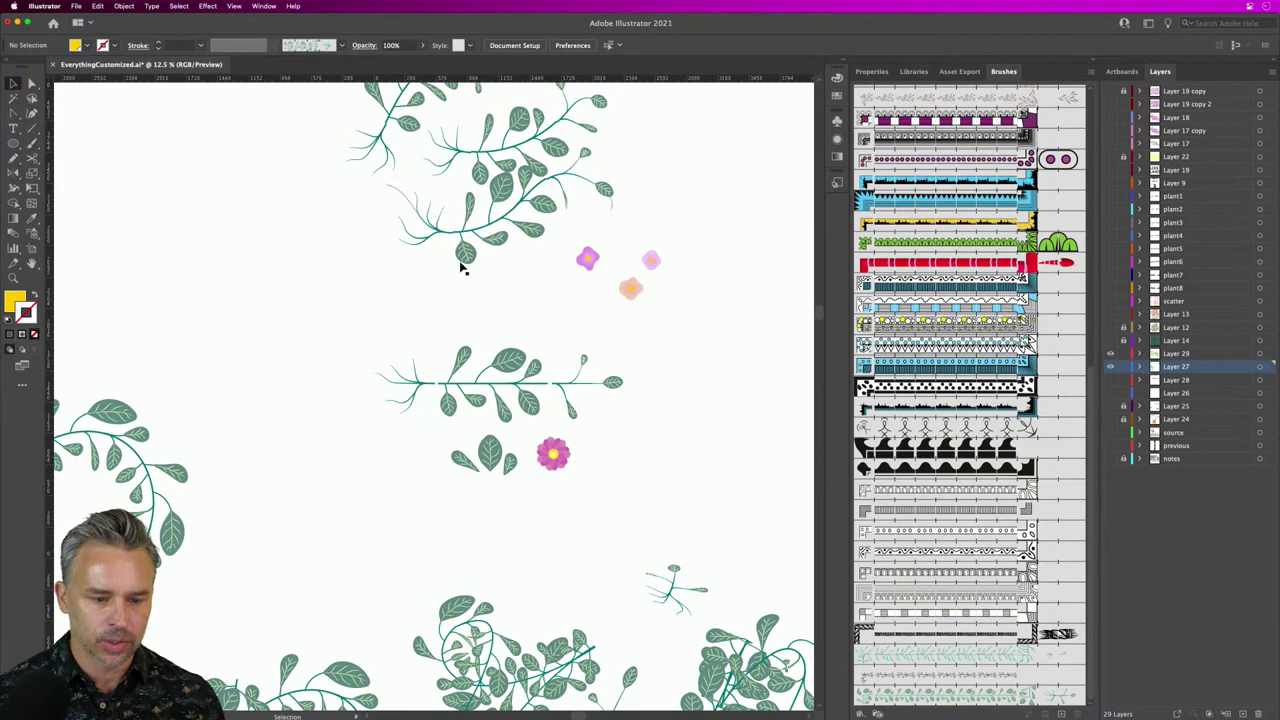
pyautogui.moveTo(460, 263); pyautogui.dragTo(407, 402)
pyautogui.moveTo(494, 366)
pyautogui.mouseDown()
pyautogui.moveTo(519, 367)
pyautogui.moveTo(505, 366)
pyautogui.mouseUp()
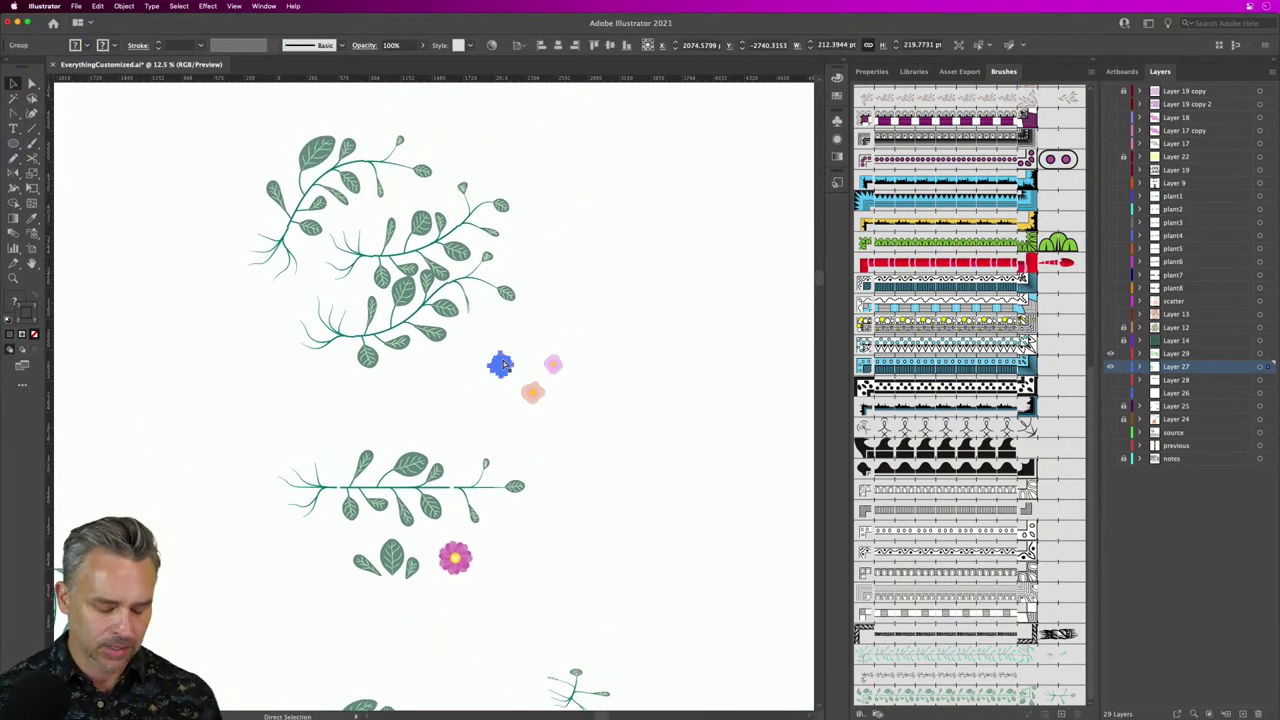
pyautogui.press('super+equal')
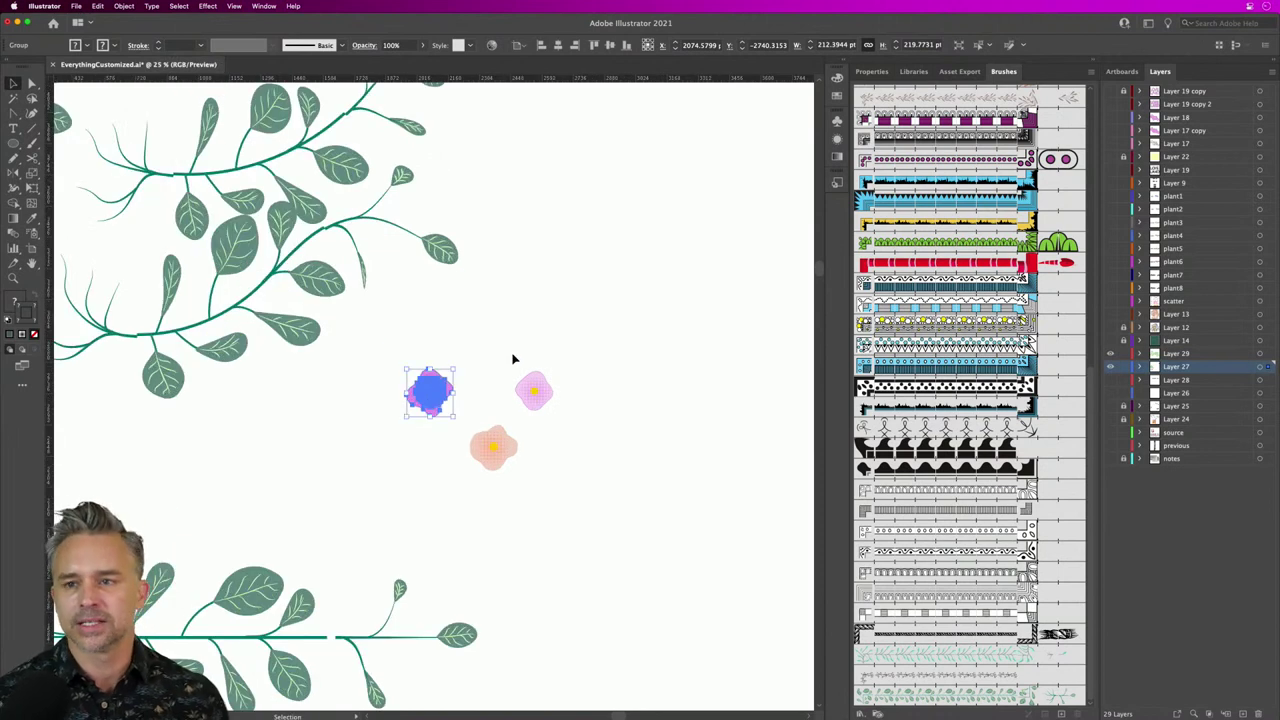
pyautogui.click(424, 335)
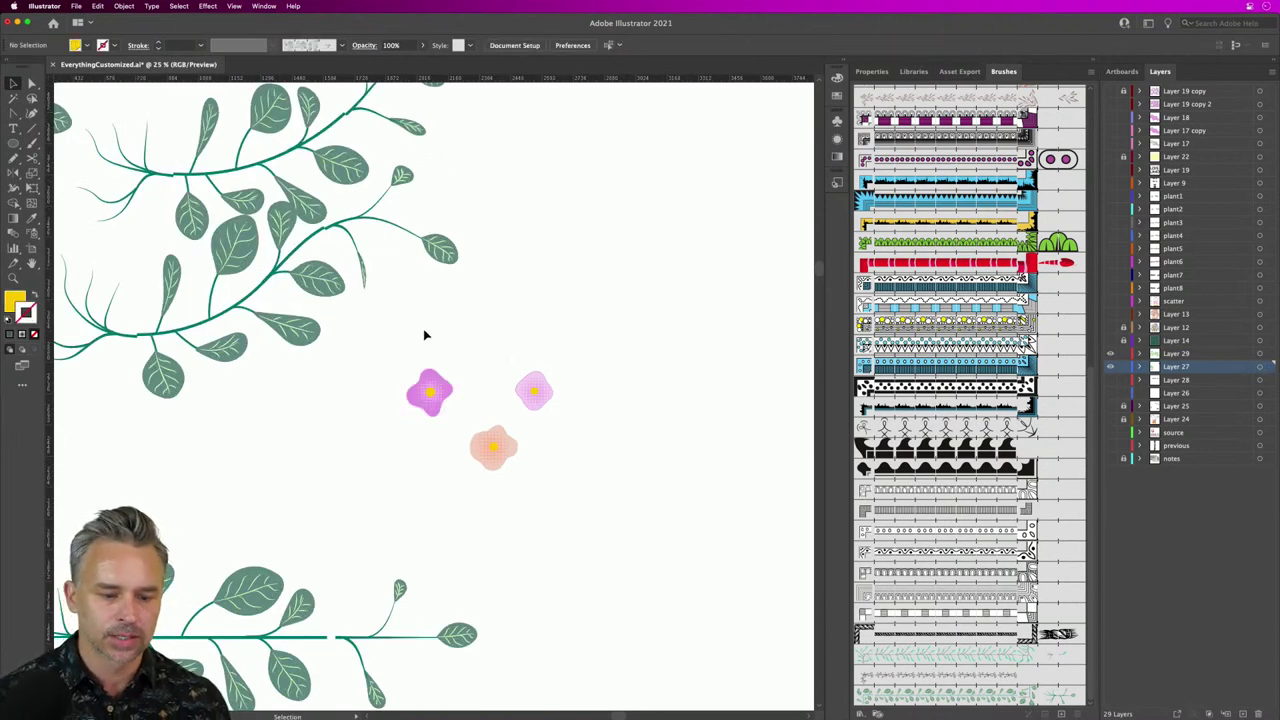
pyautogui.moveTo(436, 402); pyautogui.dragTo(451, 400)
pyautogui.moveTo(406, 350); pyautogui.dragTo(594, 472)
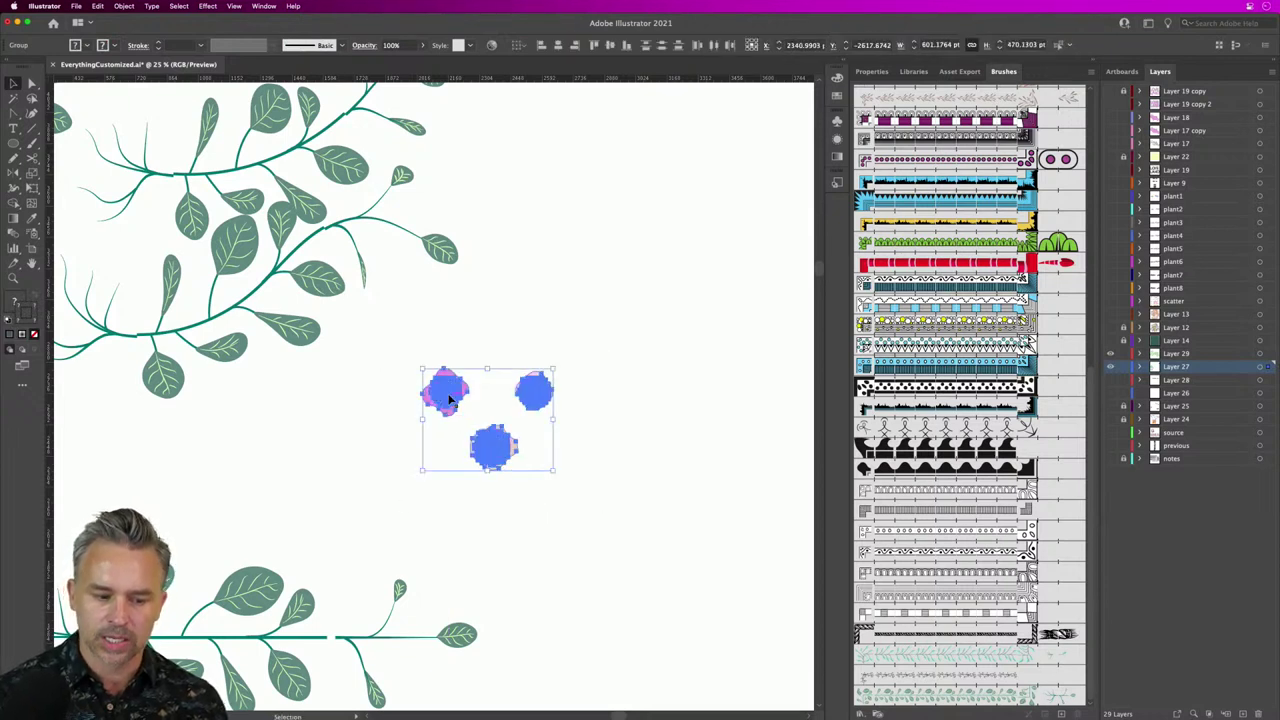
pyautogui.click(383, 390)
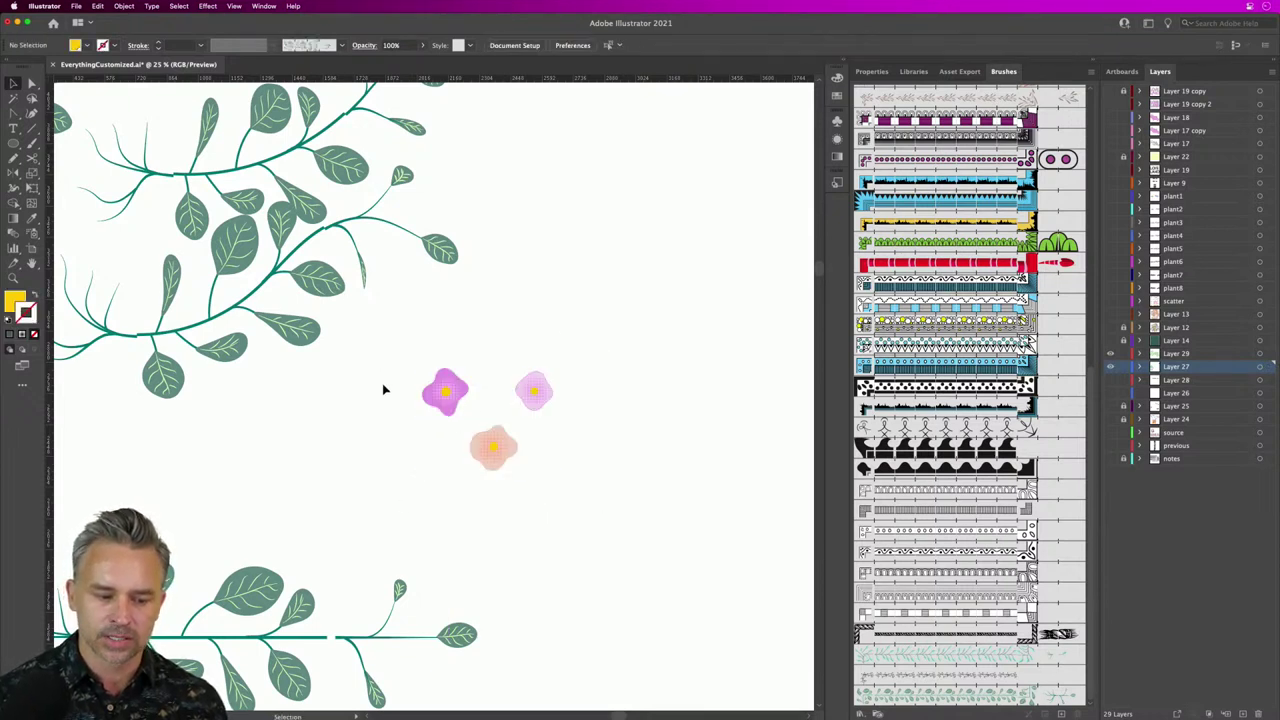
pyautogui.moveTo(448, 397); pyautogui.dragTo(441, 388)
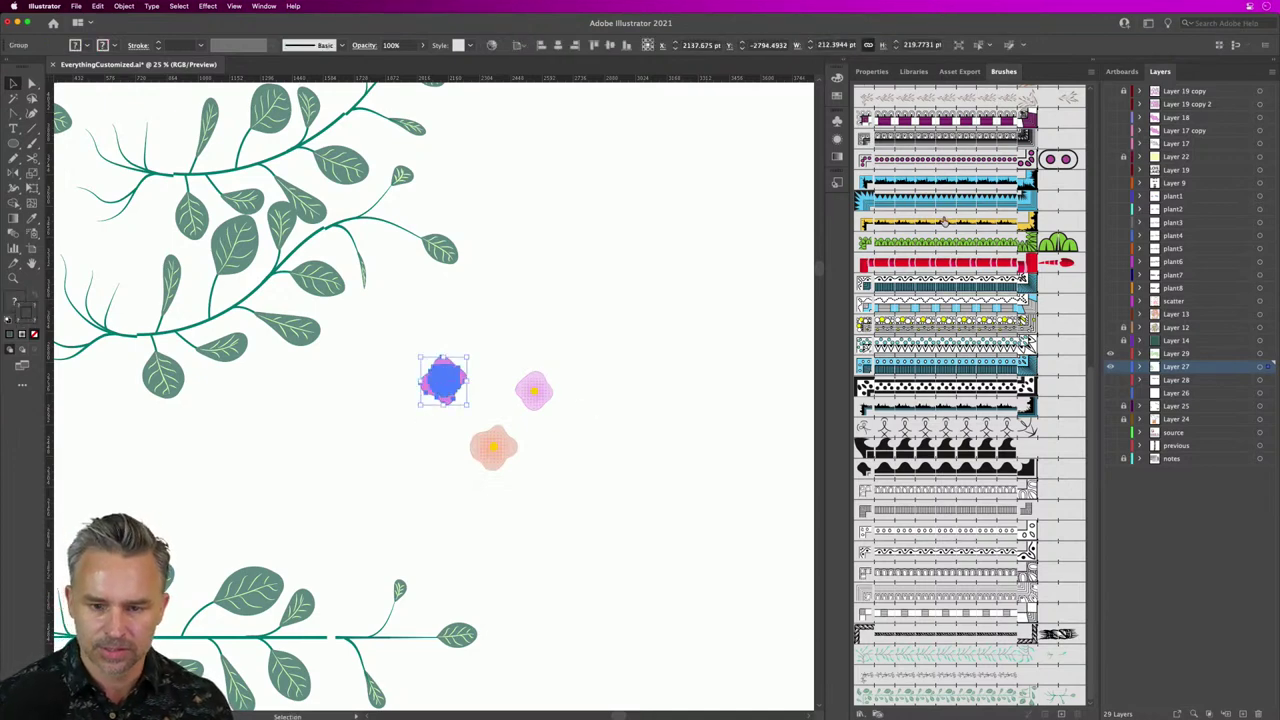
# Step: Start a new scatter brush from the violet flower artwork
pyautogui.scroll(10, 1028, 343)
pyautogui.moveTo(441, 388); pyautogui.dragTo(945, 138)
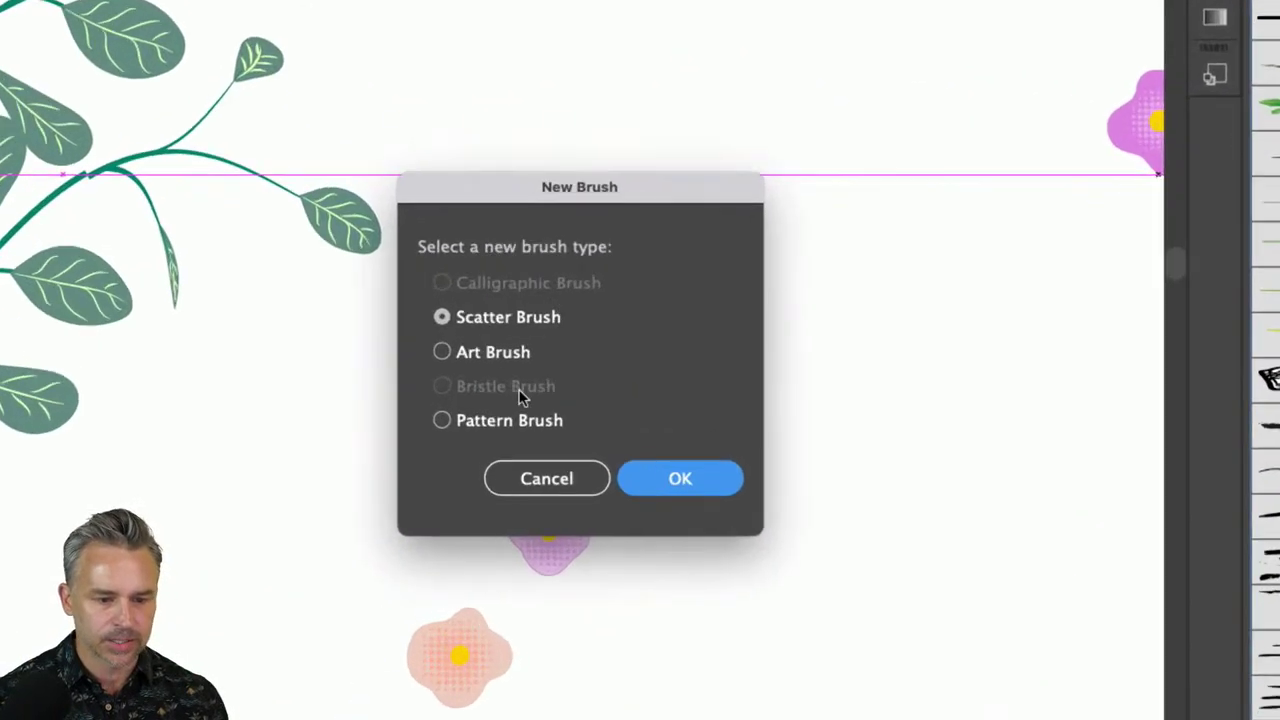
pyautogui.click(593, 366)
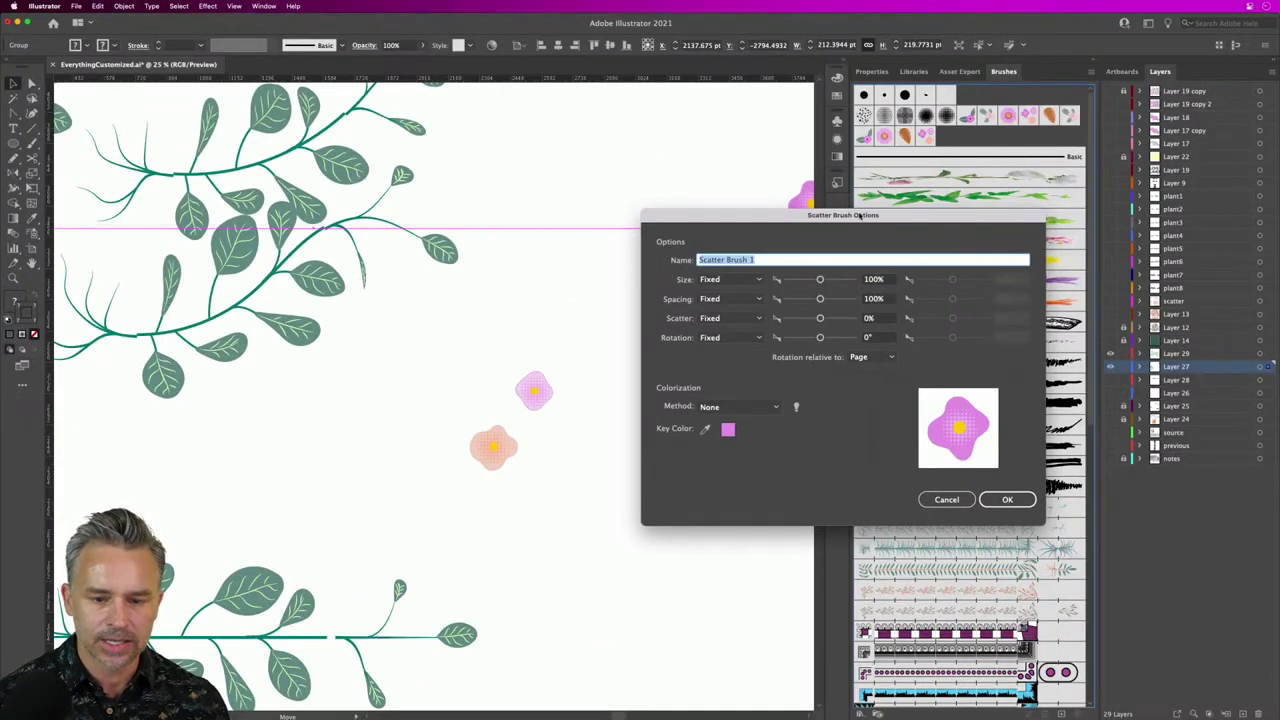
pyautogui.moveTo(859, 215); pyautogui.dragTo(628, 218)
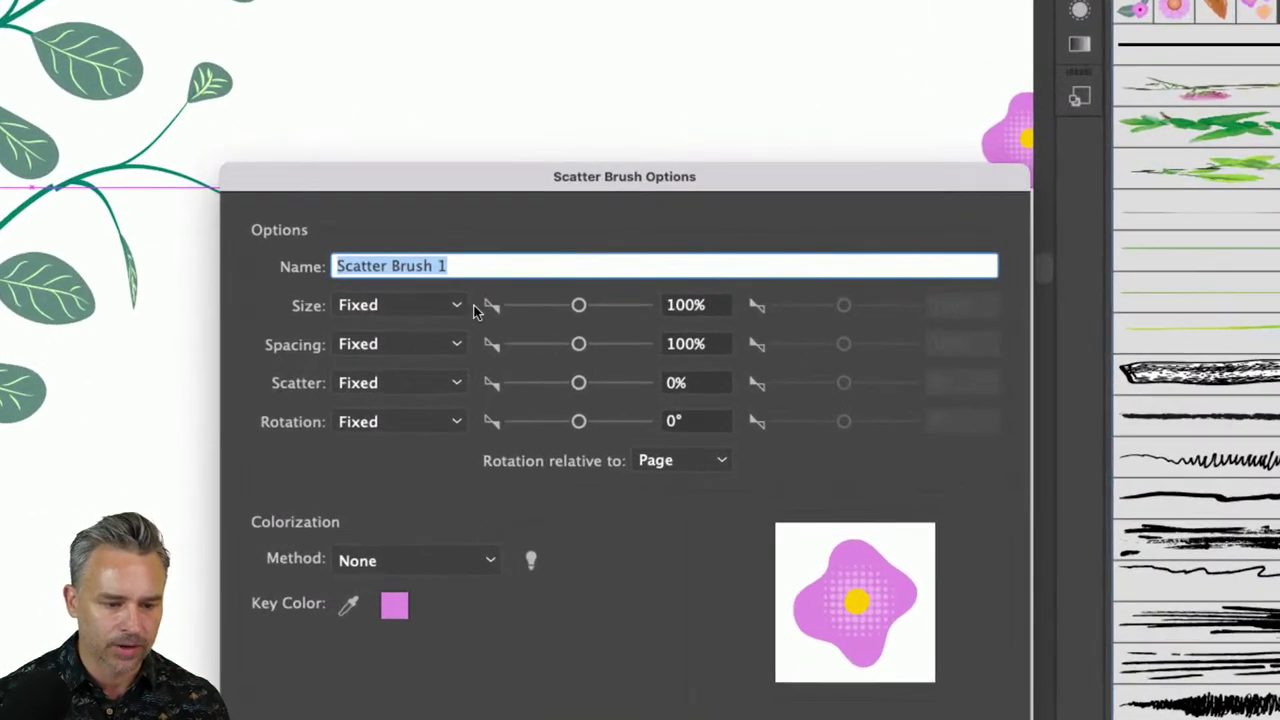
# Step: Switch the new scatter brush's size, spacing, scatter and rotation from Fixed to Random
pyautogui.click(370, 302)
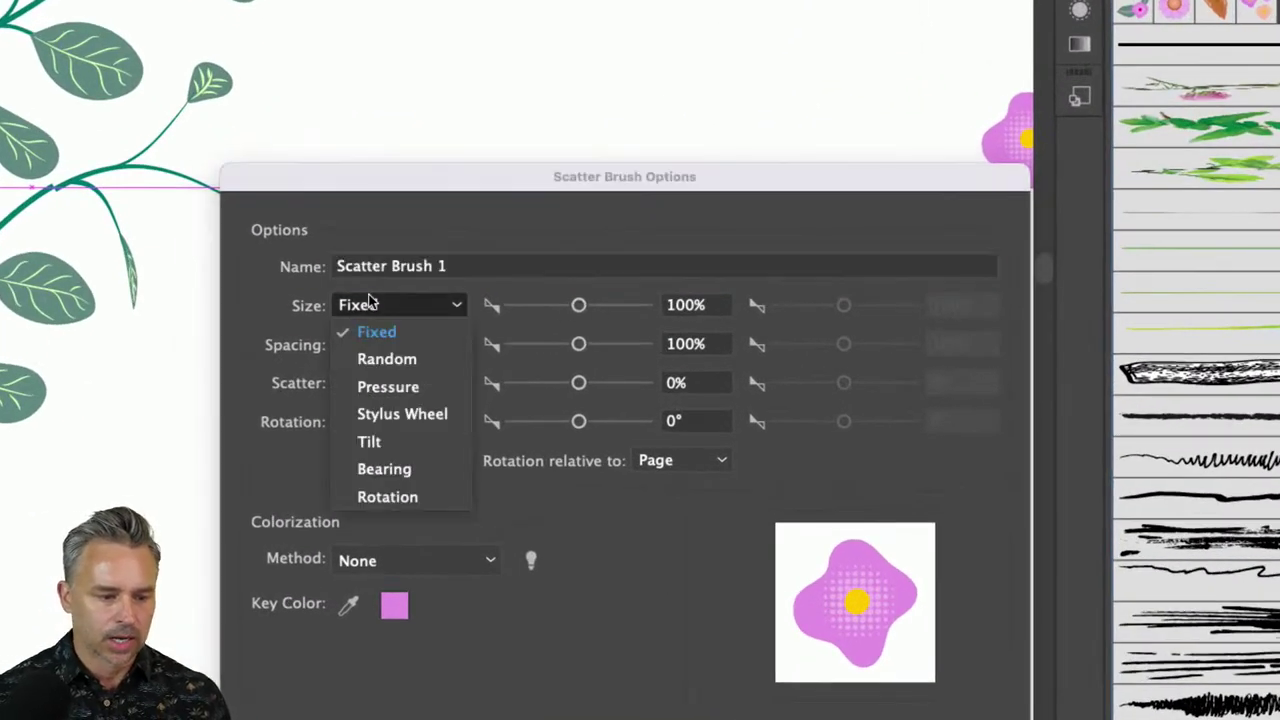
pyautogui.click(384, 358)
pyautogui.click(385, 348)
pyautogui.click(390, 393)
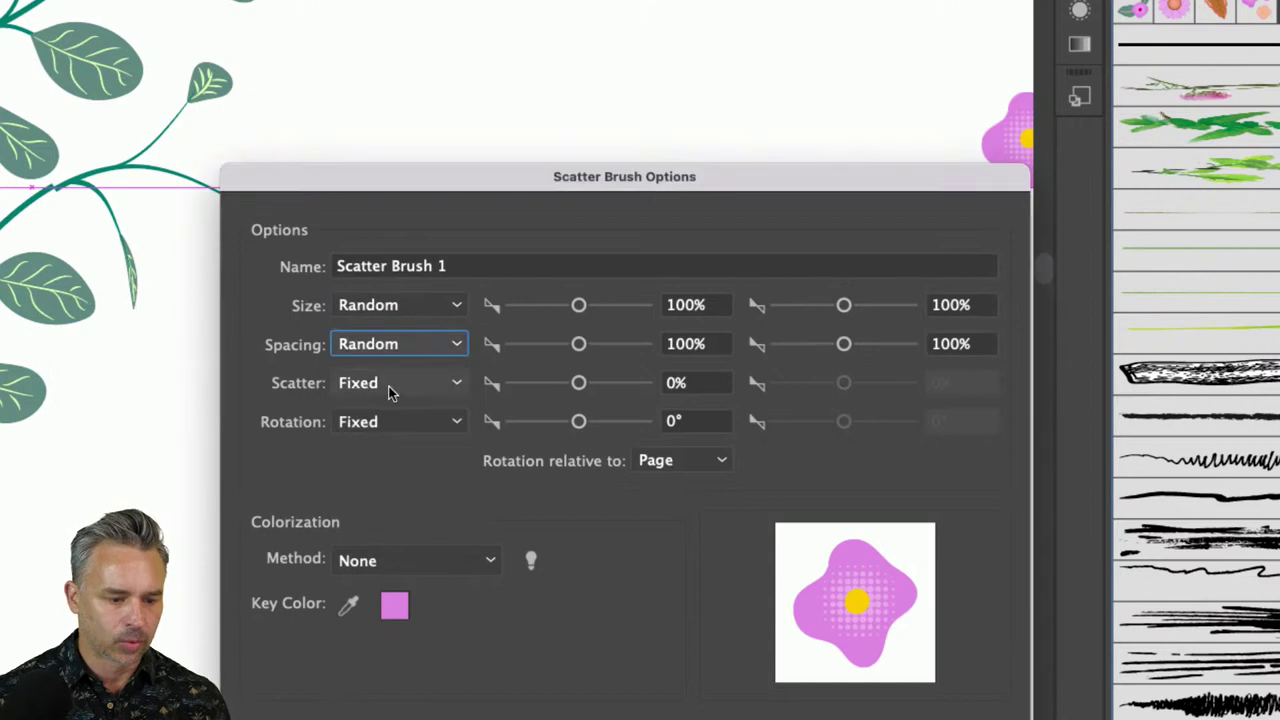
pyautogui.click(390, 390)
pyautogui.click(400, 437)
pyautogui.click(398, 426)
pyautogui.click(420, 474)
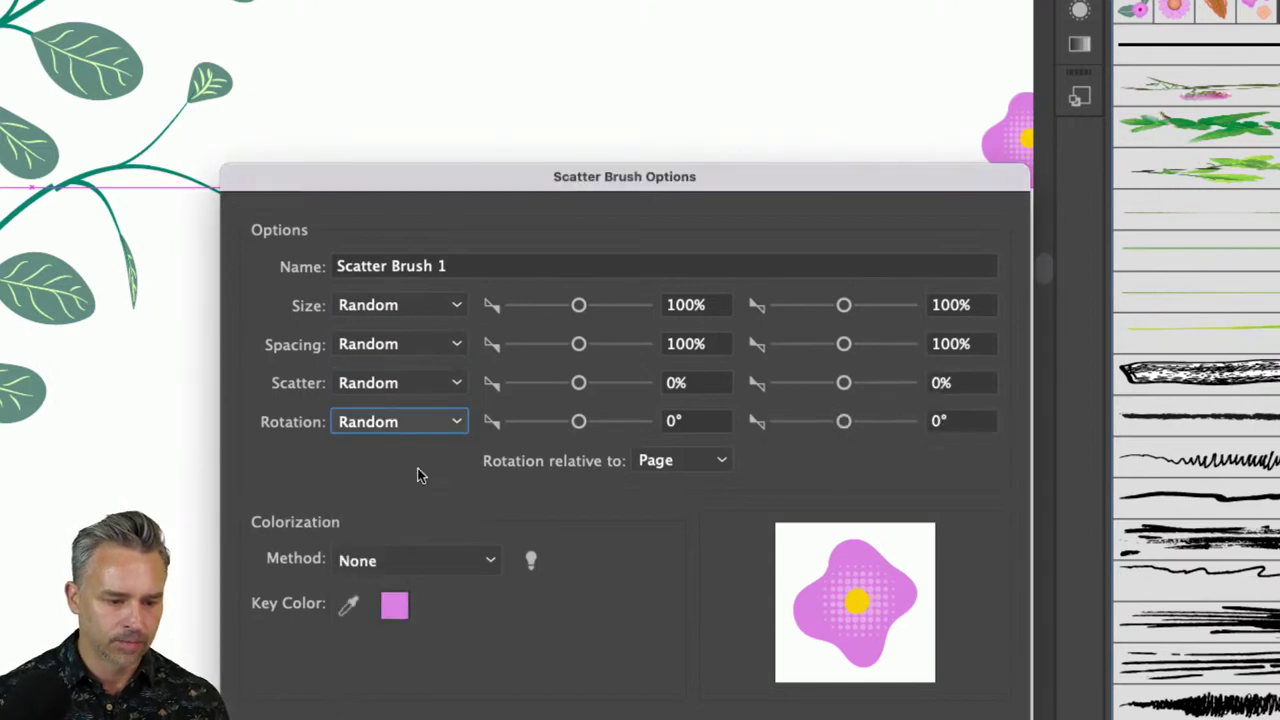
# Step: Set the scatter brush's random size range to 30% minimum and 200% maximum
pyautogui.click(716, 306)
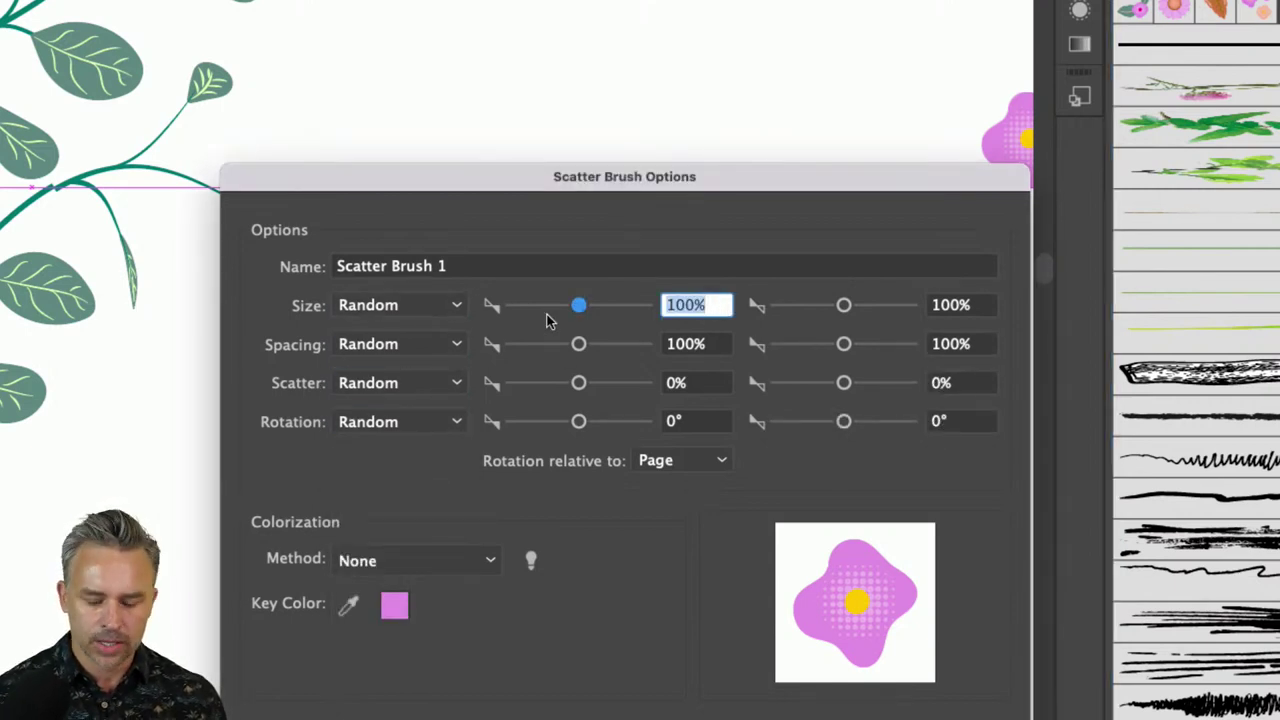
pyautogui.write('30')
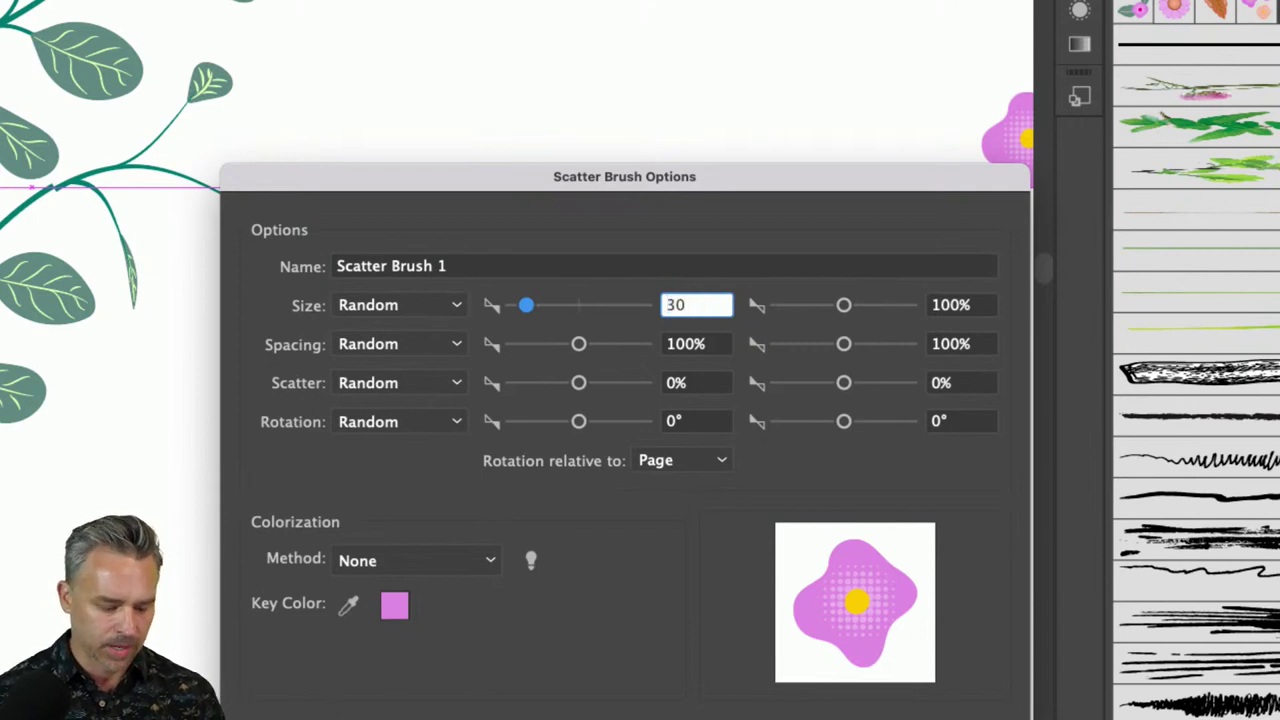
pyautogui.press('Tab')
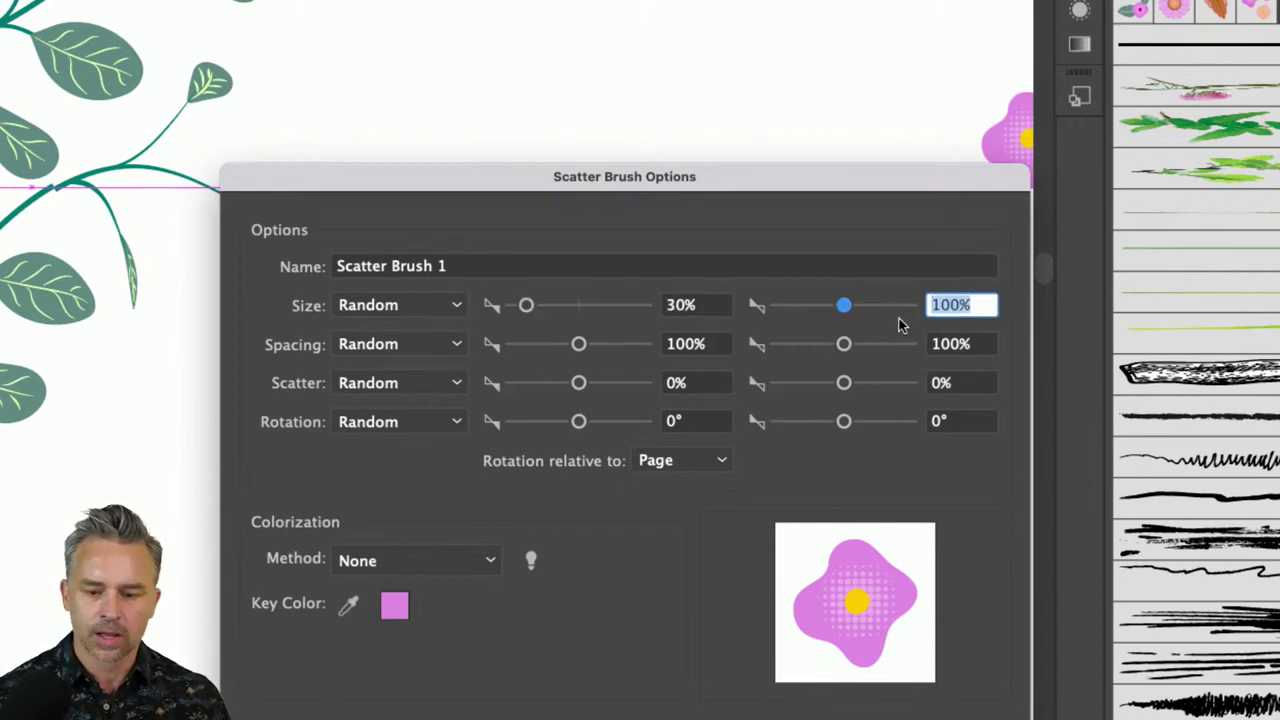
pyautogui.write('200')
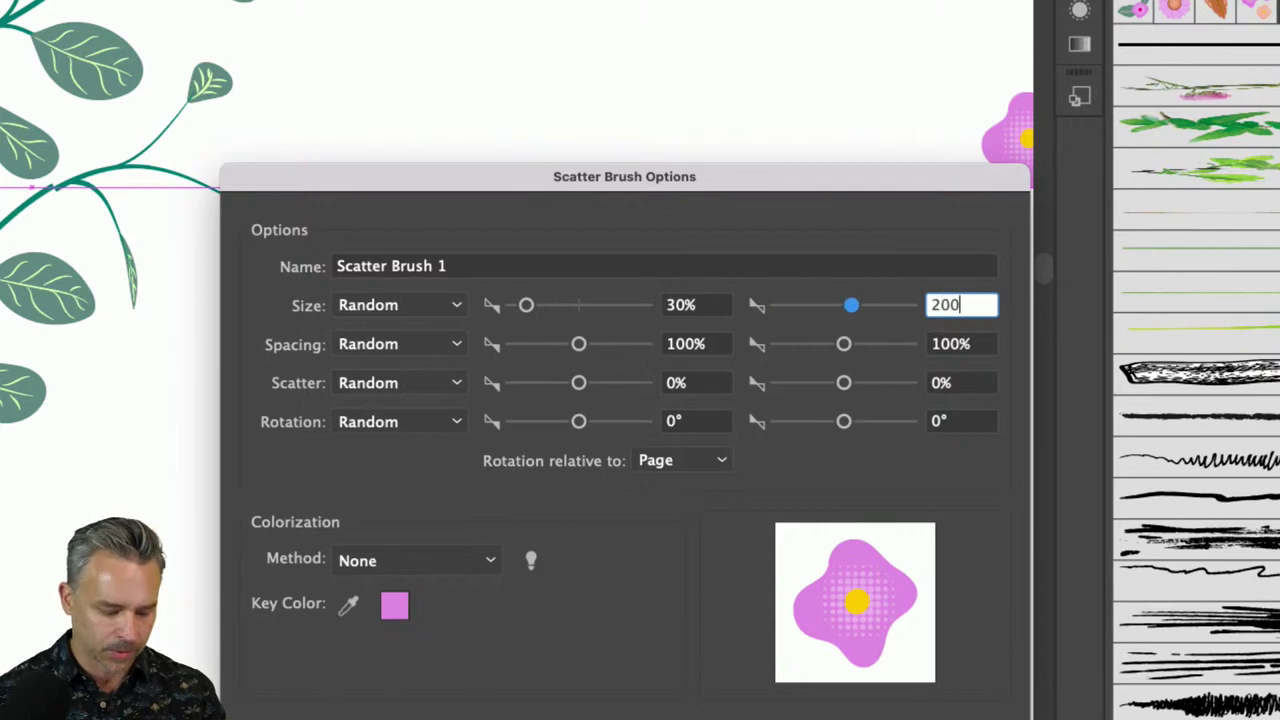
pyautogui.press('Tab')
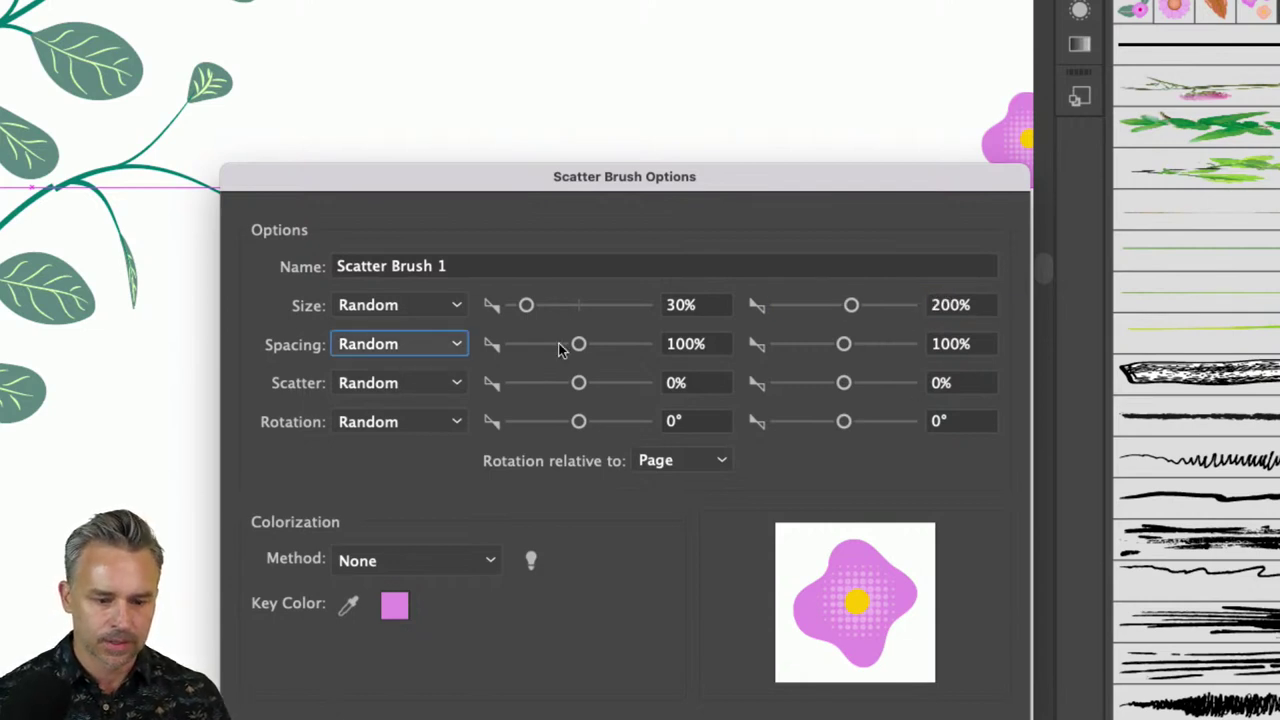
# Step: Set minimum spacing to 10%, scatter to -430% through 378% and rotation to -180° through 180°, and create the scatter brush
pyautogui.moveTo(576, 344); pyautogui.dragTo(495, 350)
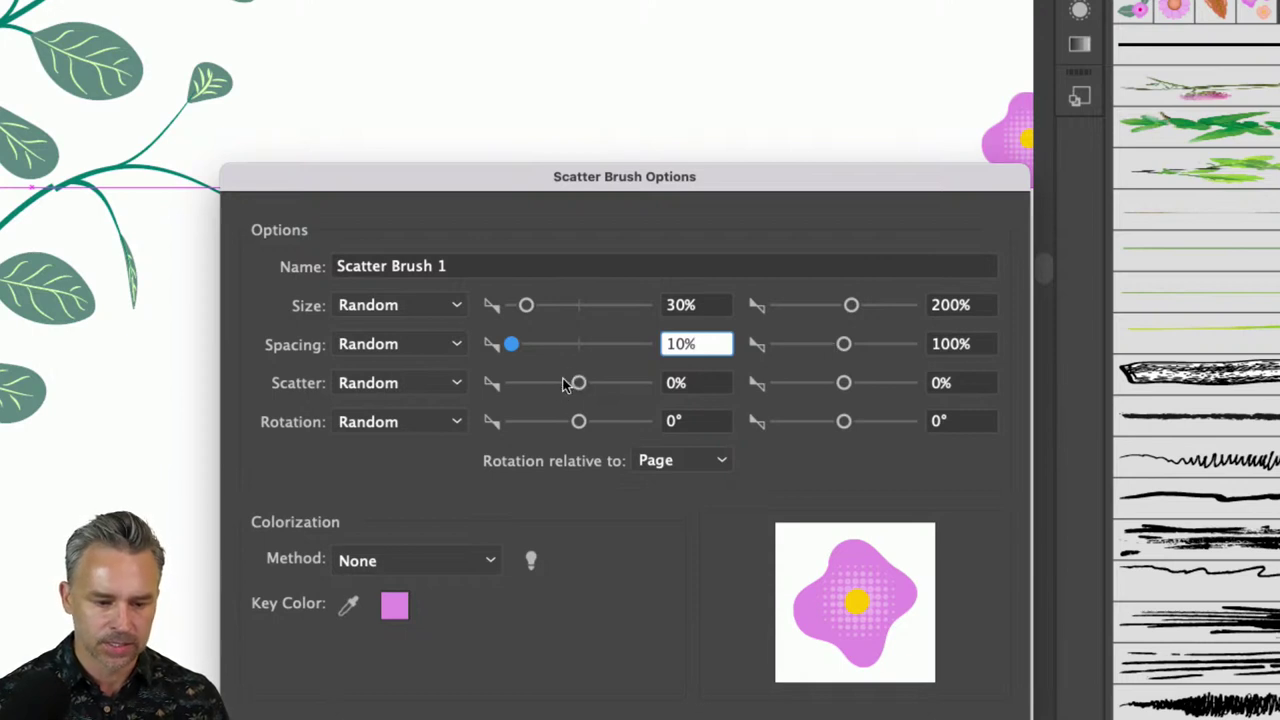
pyautogui.moveTo(574, 381); pyautogui.dragTo(551, 388)
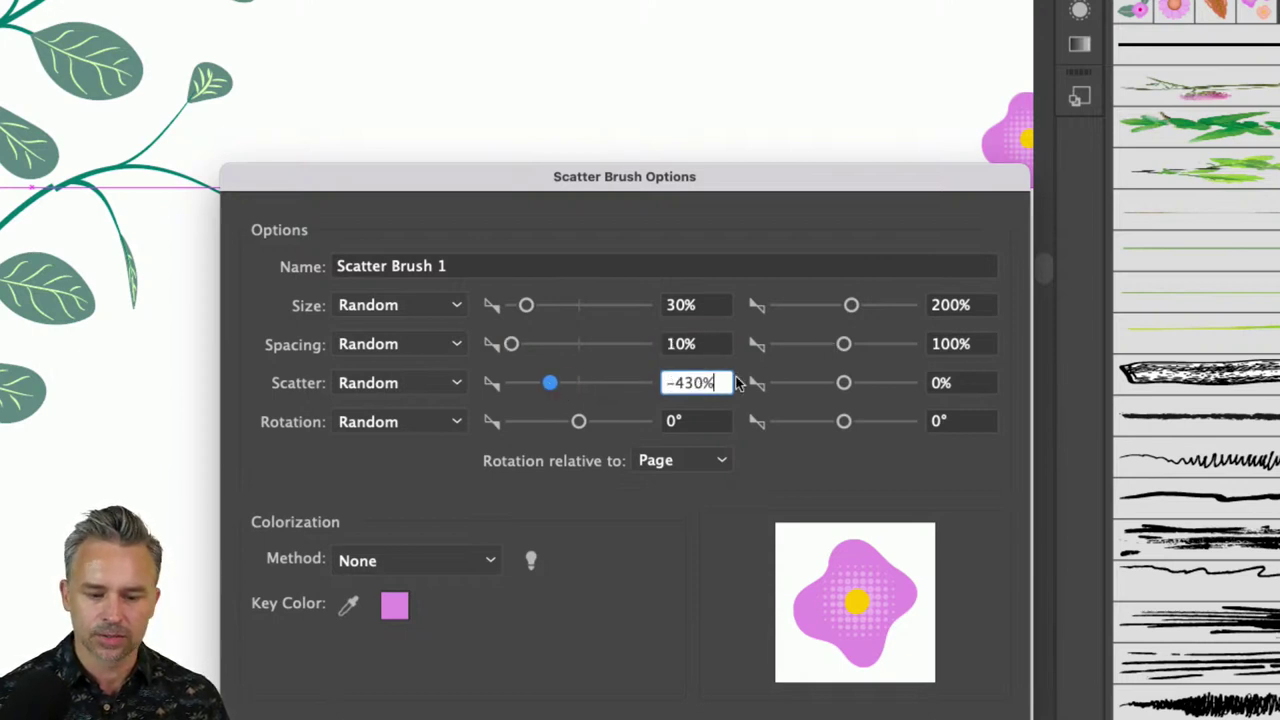
pyautogui.moveTo(844, 383); pyautogui.dragTo(870, 383)
pyautogui.moveTo(578, 421); pyautogui.dragTo(511, 421)
pyautogui.moveTo(844, 421); pyautogui.dragTo(912, 424)
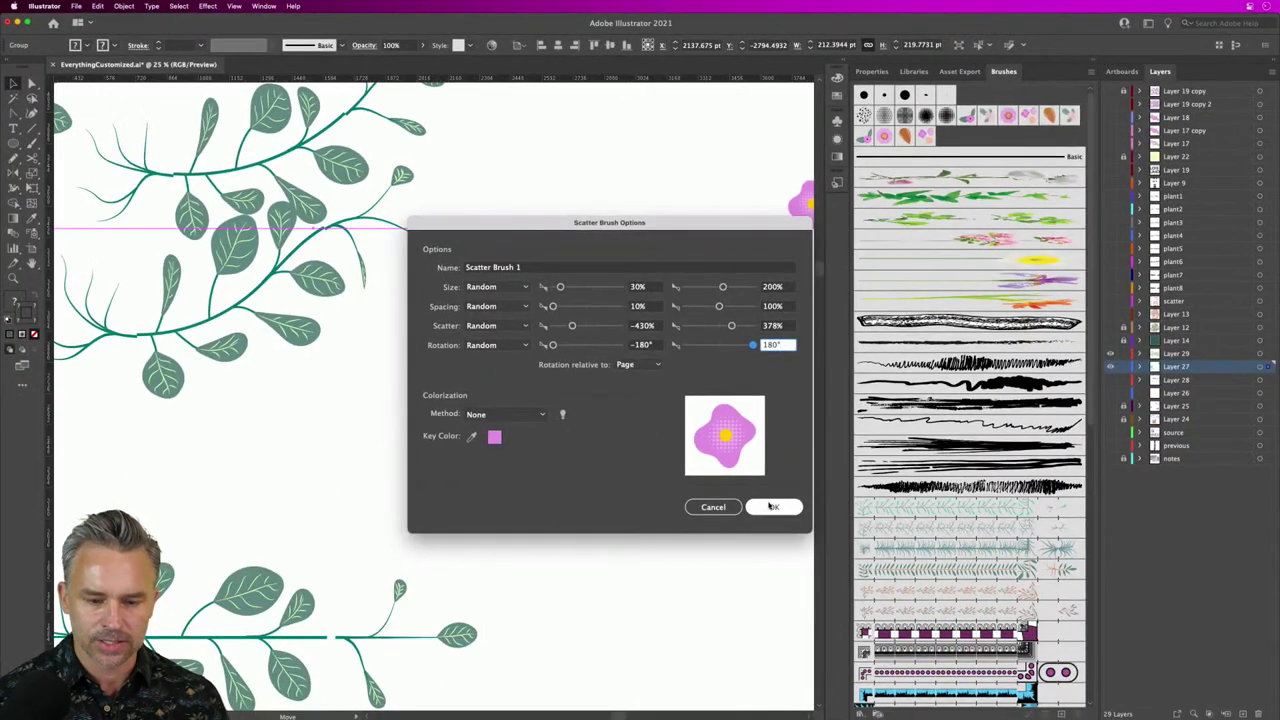
pyautogui.click(771, 507)
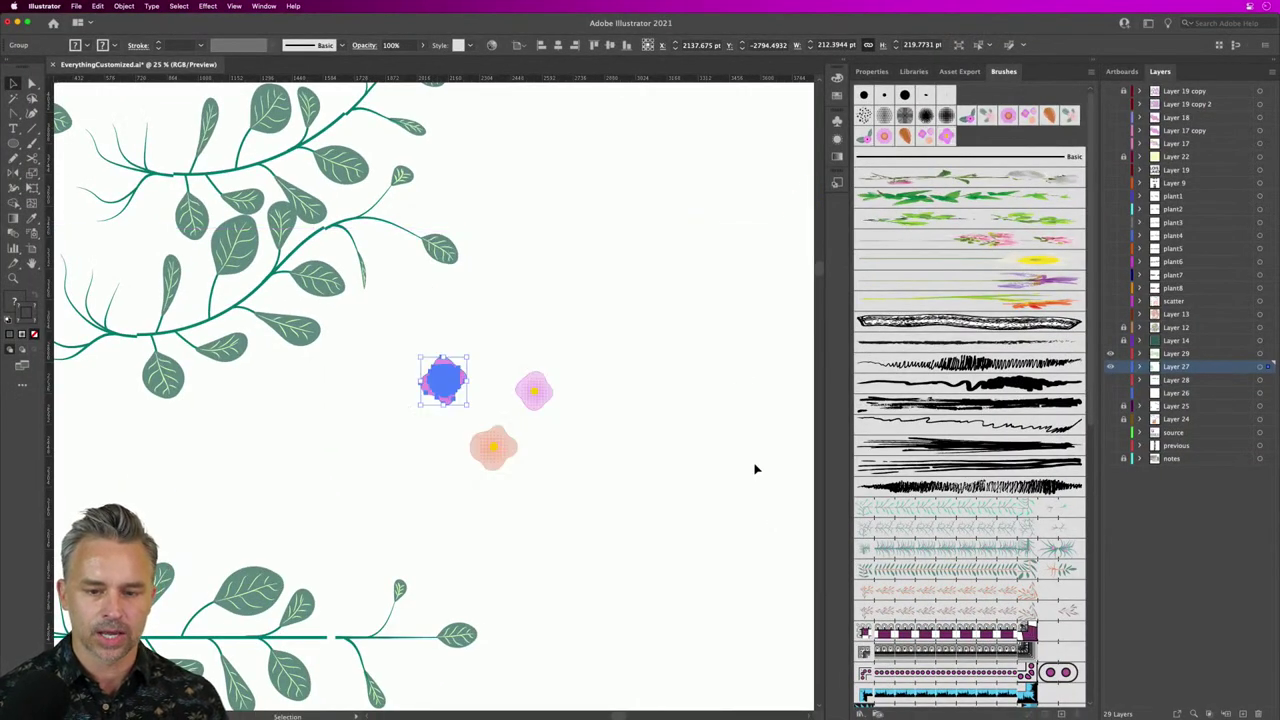
pyautogui.click(689, 157)
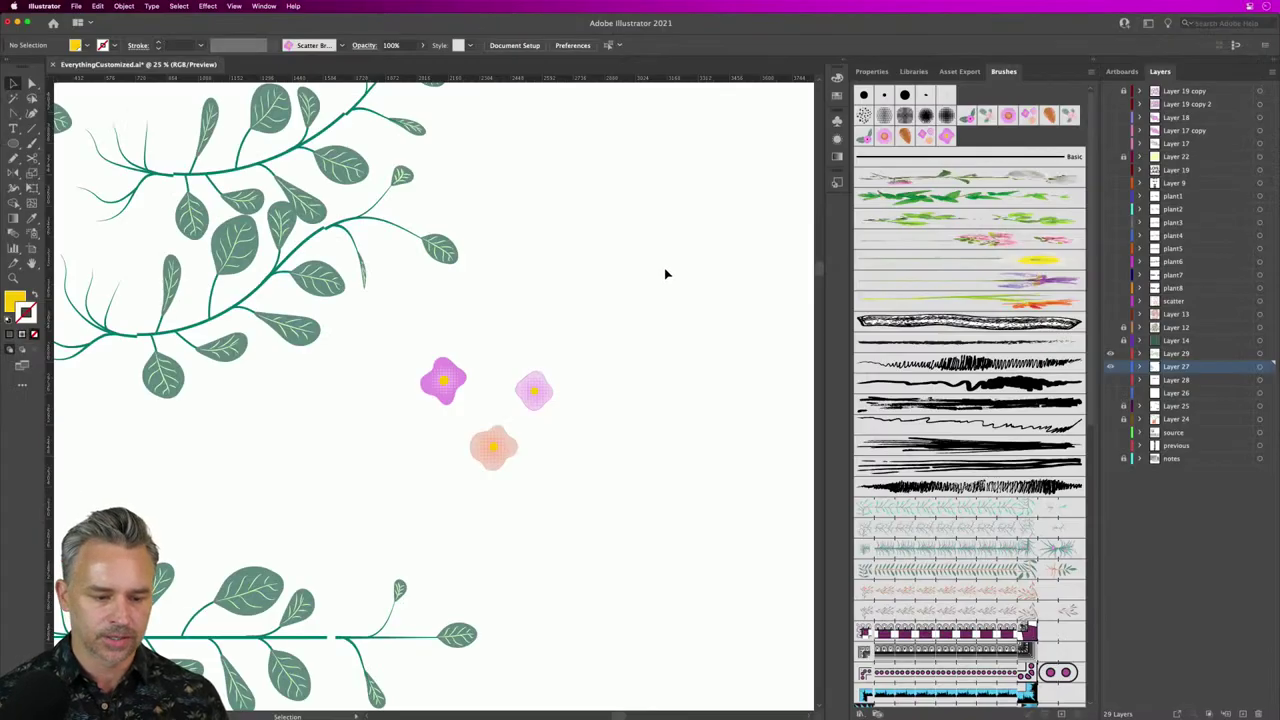
# Step: Duplicate the uppermost curved plant path onto empty canvas beside it and apply the violet flower scatter brush to the copy
pyautogui.press('super+minus')
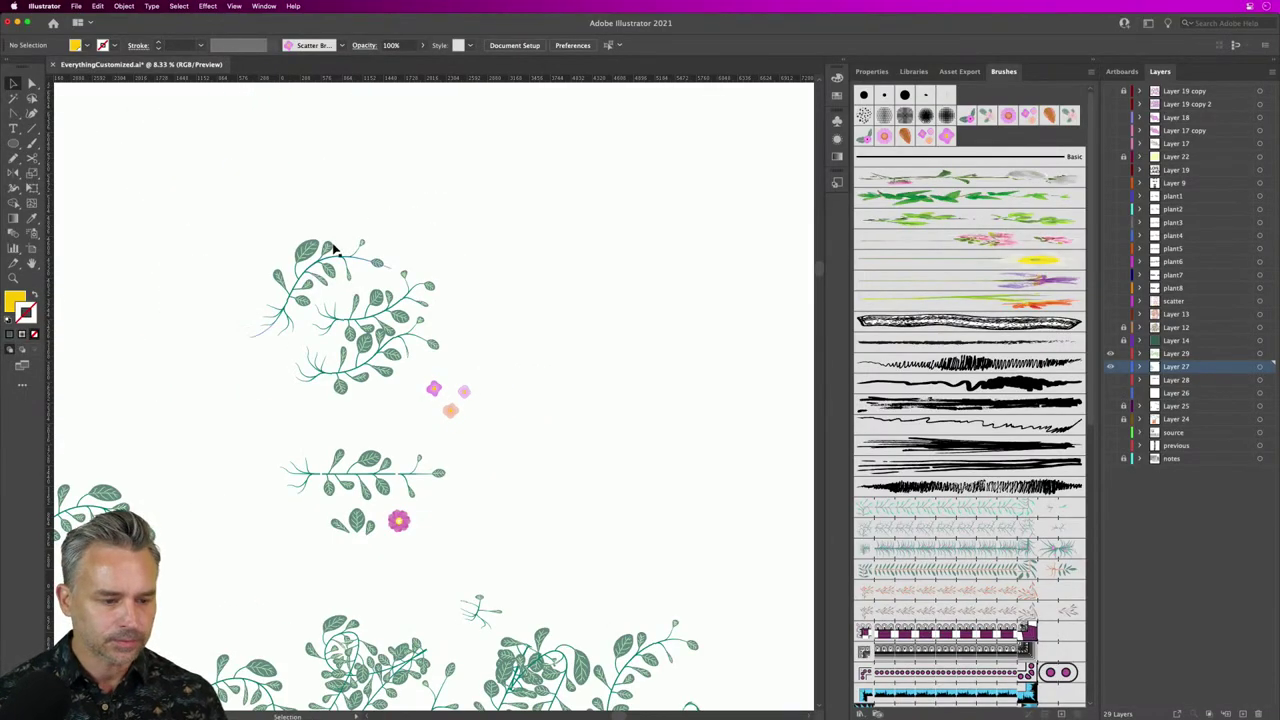
pyautogui.click(312, 266)
pyautogui.moveTo(312, 266); pyautogui.dragTo(614, 268)
pyautogui.scroll(5, 948, 253)
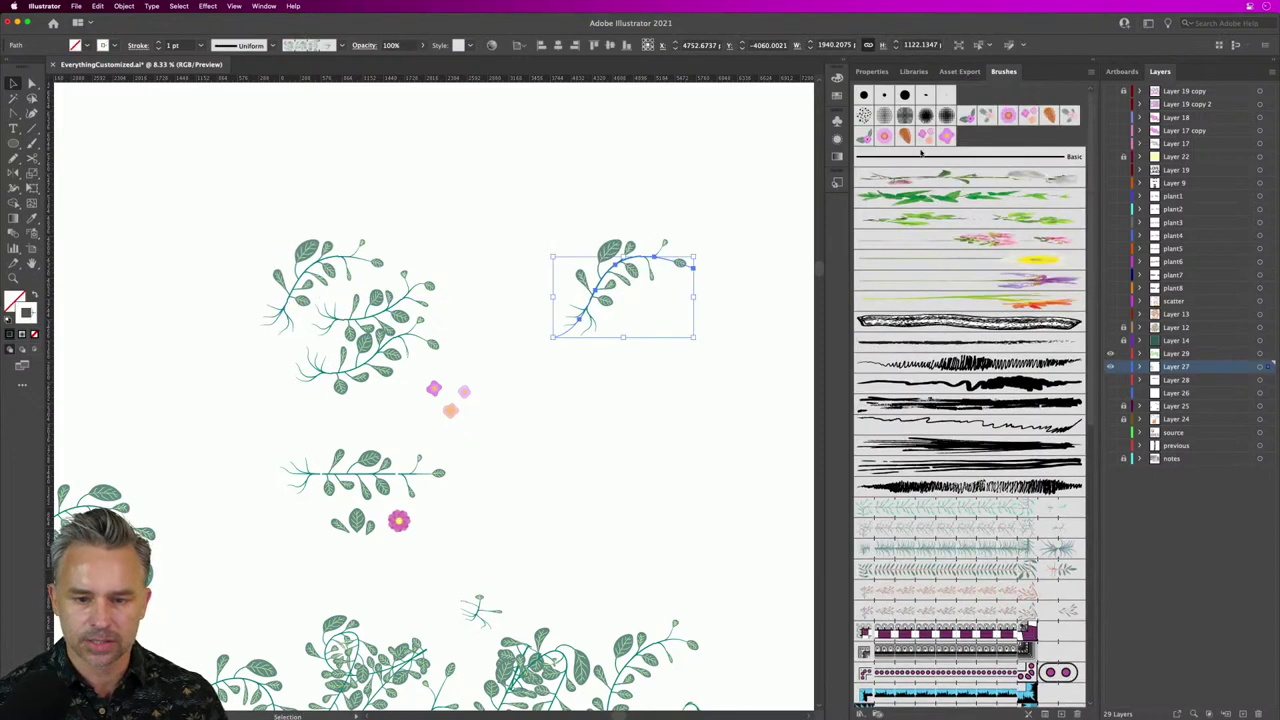
pyautogui.click(946, 135)
pyautogui.moveTo(483, 214); pyautogui.dragTo(404, 258)
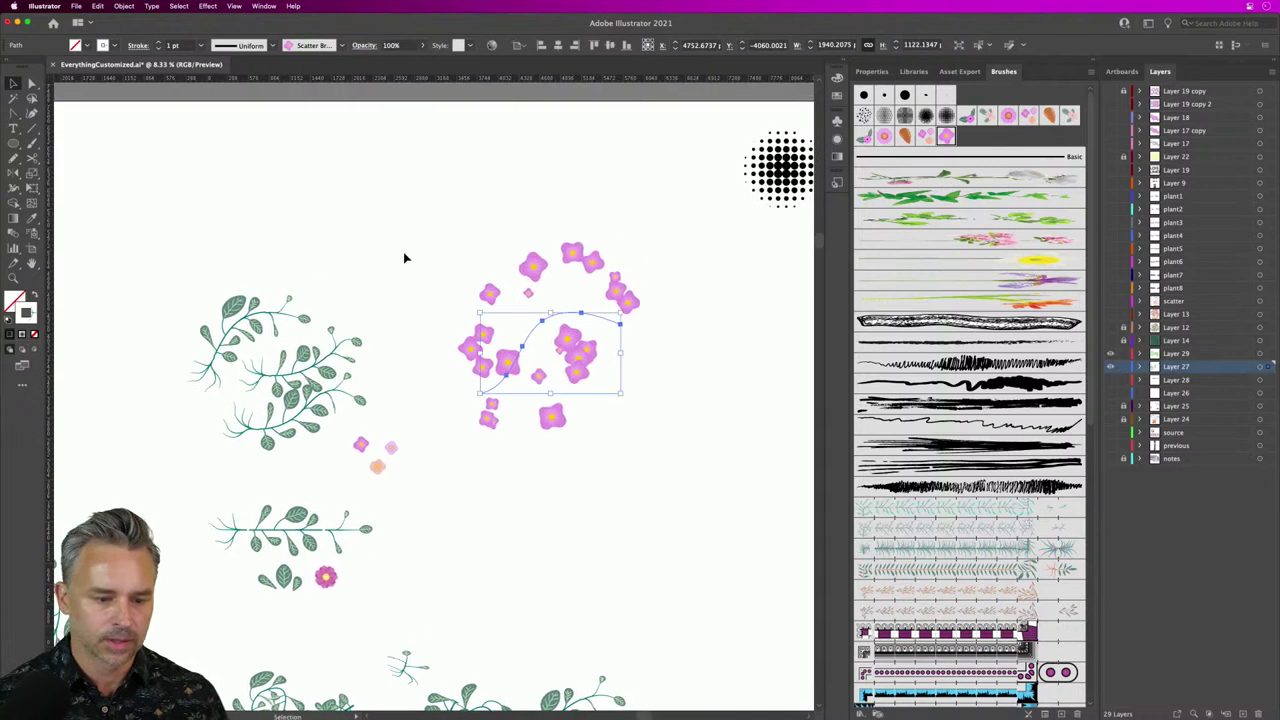
pyautogui.click(944, 137)
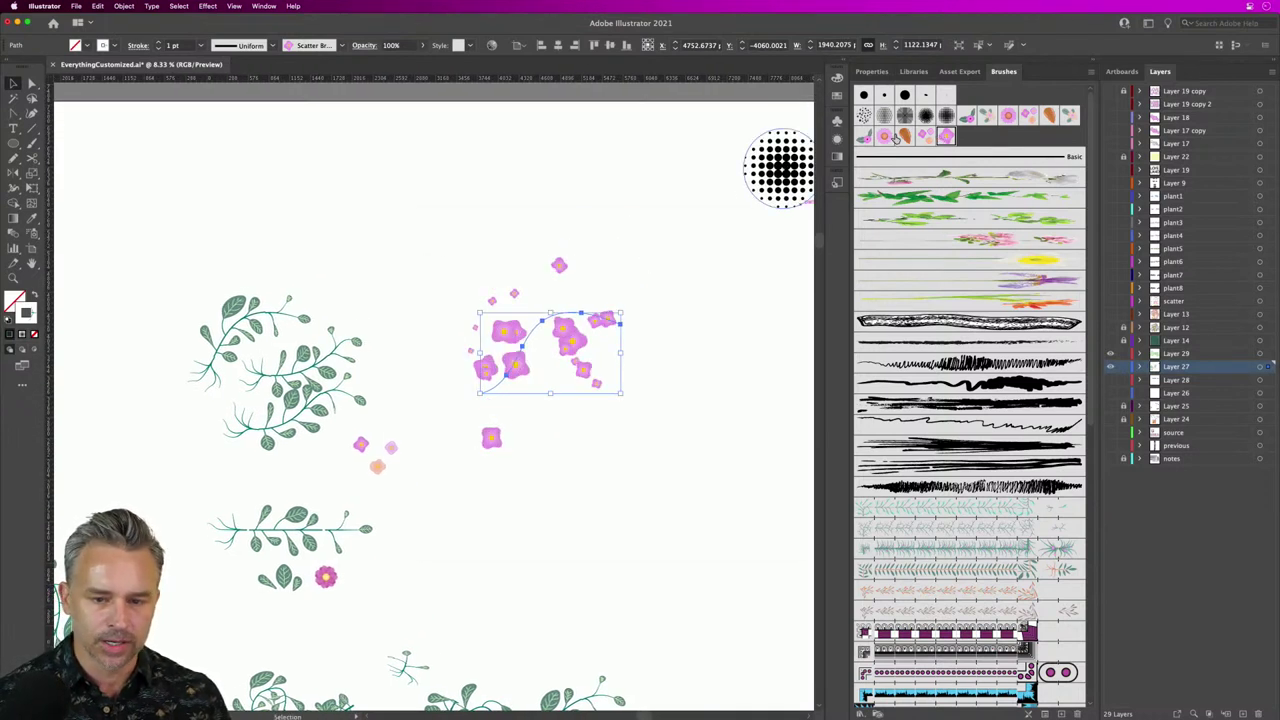
# Step: Set the violet flower scatter brush's maximum size to 100% and apply the change to the existing stroke
pyautogui.doubleClick(944, 137)
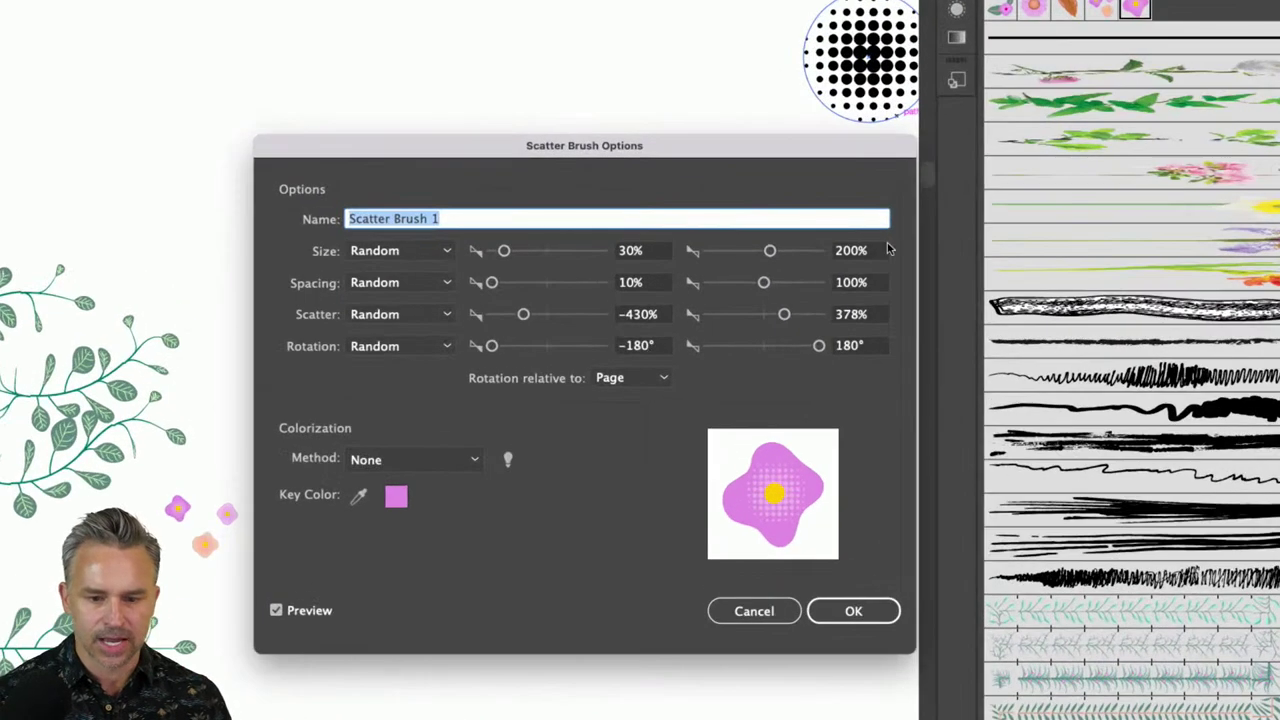
pyautogui.click(879, 251)
pyautogui.write('100')
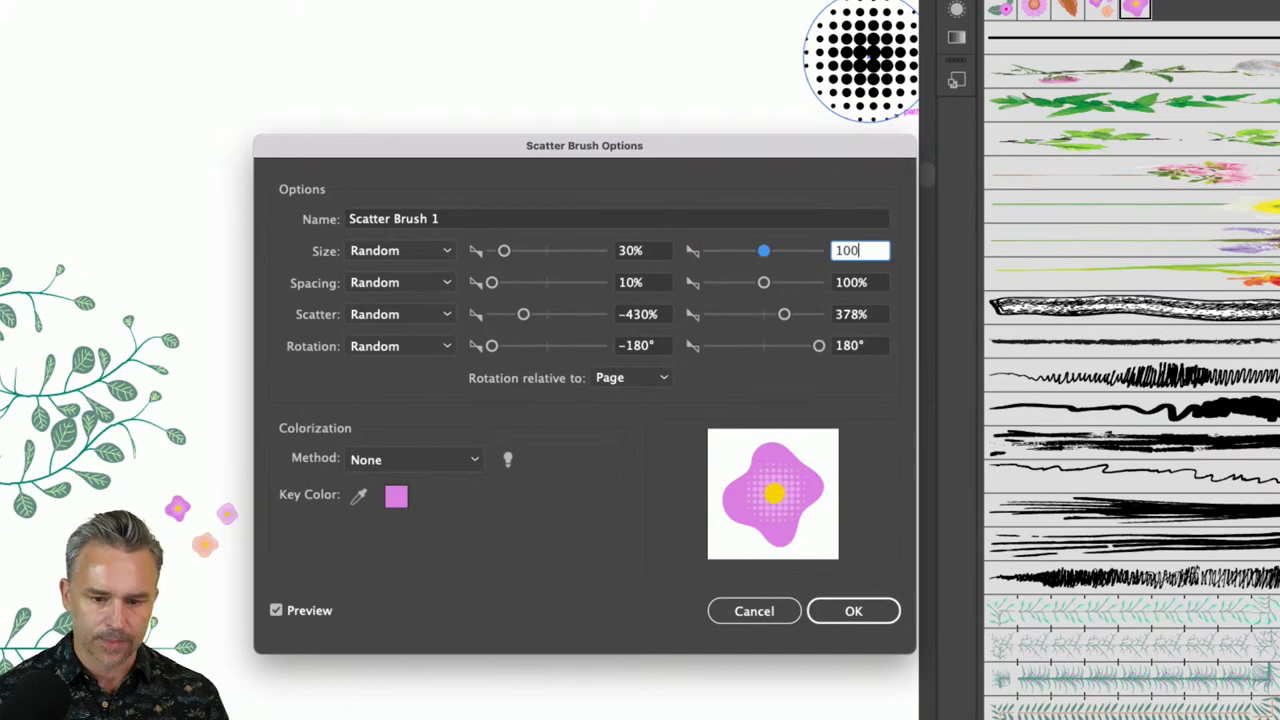
pyautogui.press('Return')
pyautogui.click(592, 420)
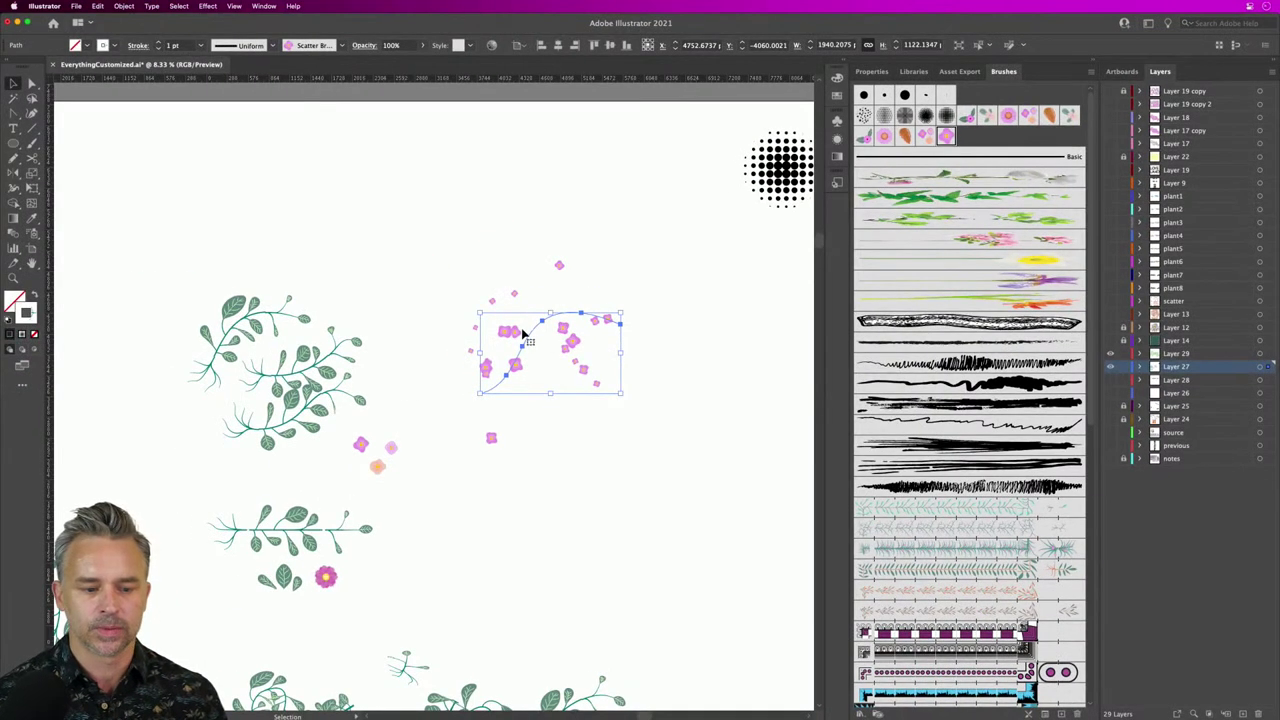
# Step: Move the violet flower path upward and place the peach flower on the empty canvas below it
pyautogui.moveTo(446, 353); pyautogui.dragTo(369, 194)
pyautogui.moveTo(477, 246); pyautogui.dragTo(498, 254)
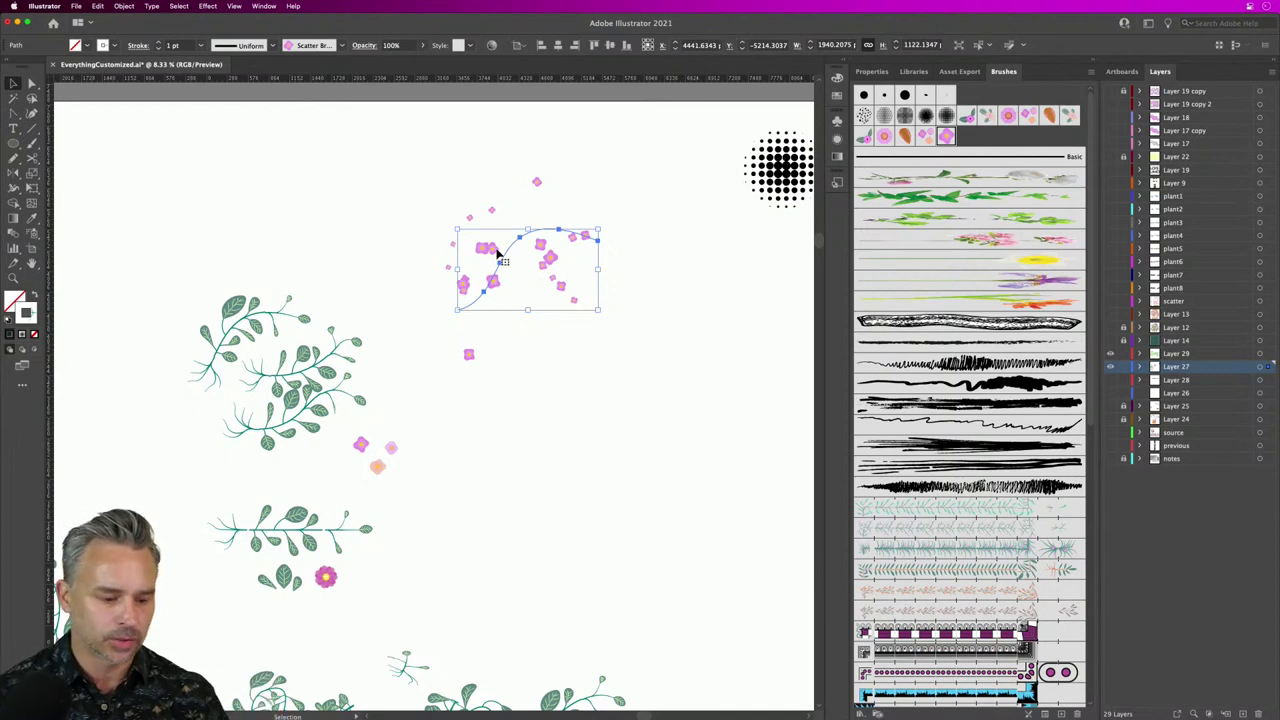
pyautogui.click(376, 466)
pyautogui.moveTo(376, 466)
pyautogui.mouseDown()
pyautogui.moveTo(543, 357)
pyautogui.moveTo(545, 339)
pyautogui.mouseUp()
pyautogui.press('super+equal')
pyautogui.press('super+equal')
pyautogui.press('super+equal')
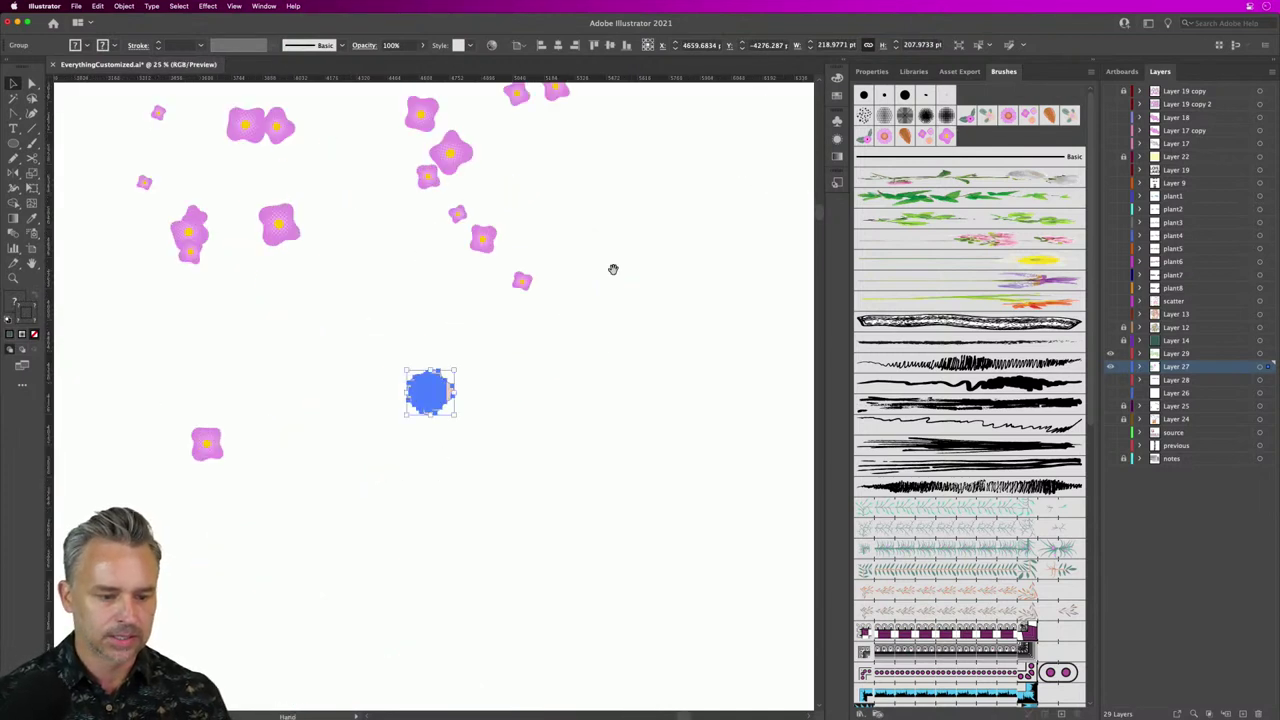
pyautogui.moveTo(613, 269); pyautogui.dragTo(619, 313)
pyautogui.click(391, 394)
pyautogui.moveTo(435, 456); pyautogui.dragTo(517, 493)
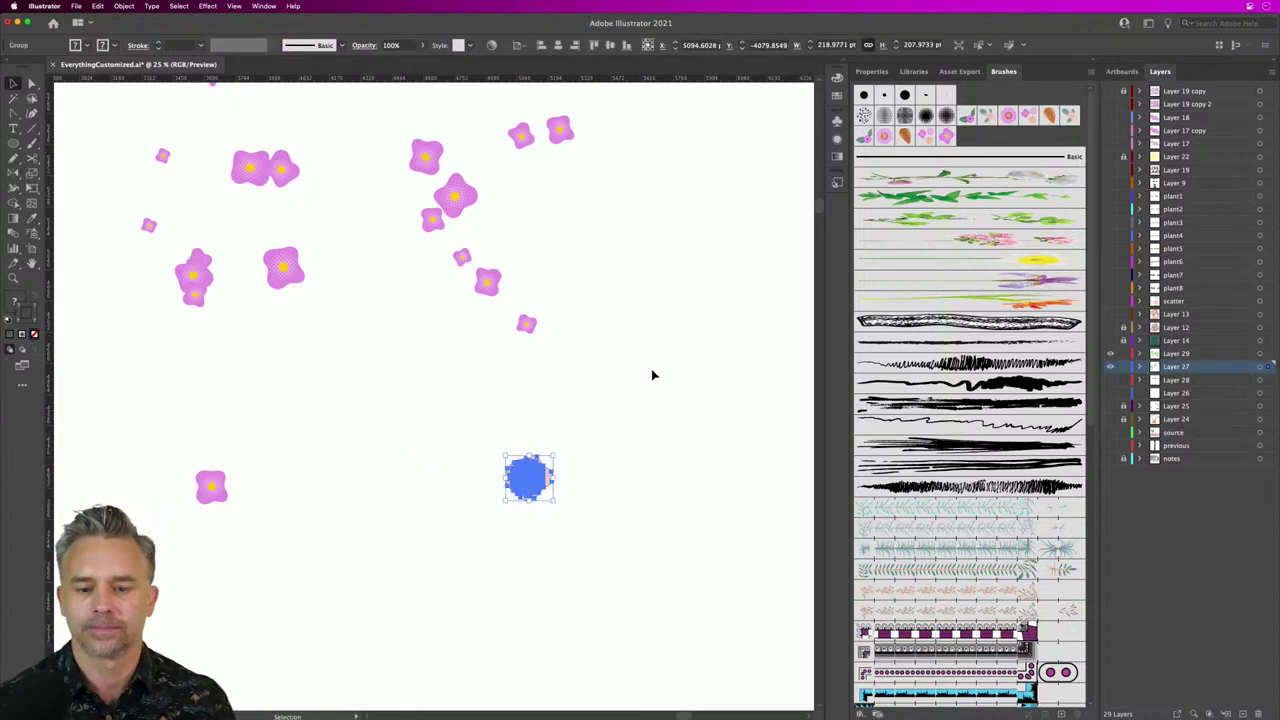
pyautogui.click(708, 303)
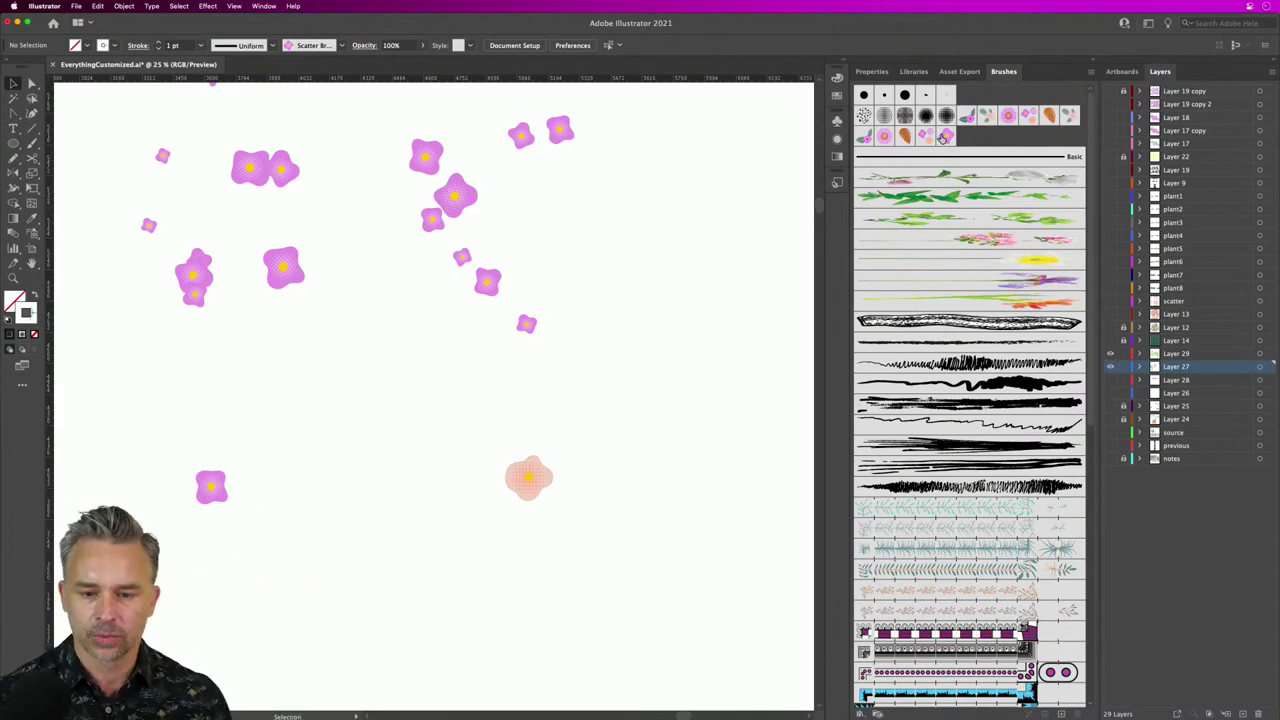
# Step: Duplicate the violet scatter brush and replace the copy's artwork with the peach flower, keeping its random settings
pyautogui.scroll(-5, 1038, 585)
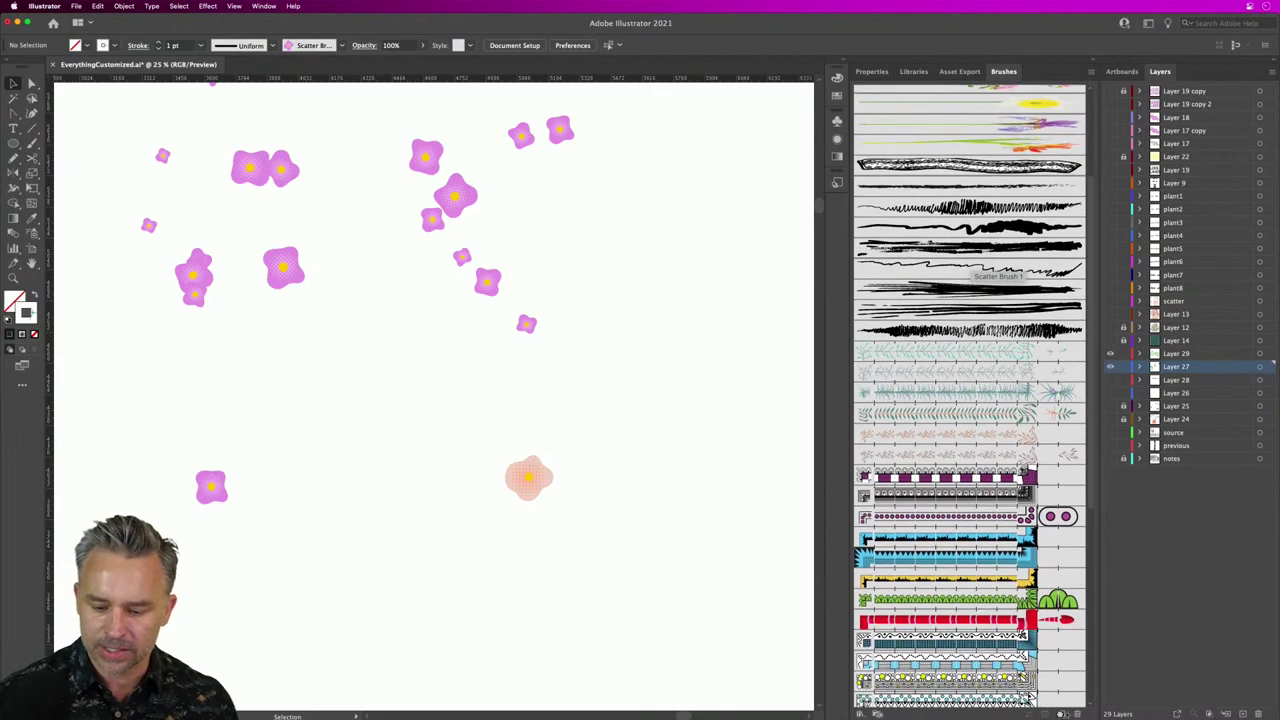
pyautogui.scroll(10, 1035, 500)
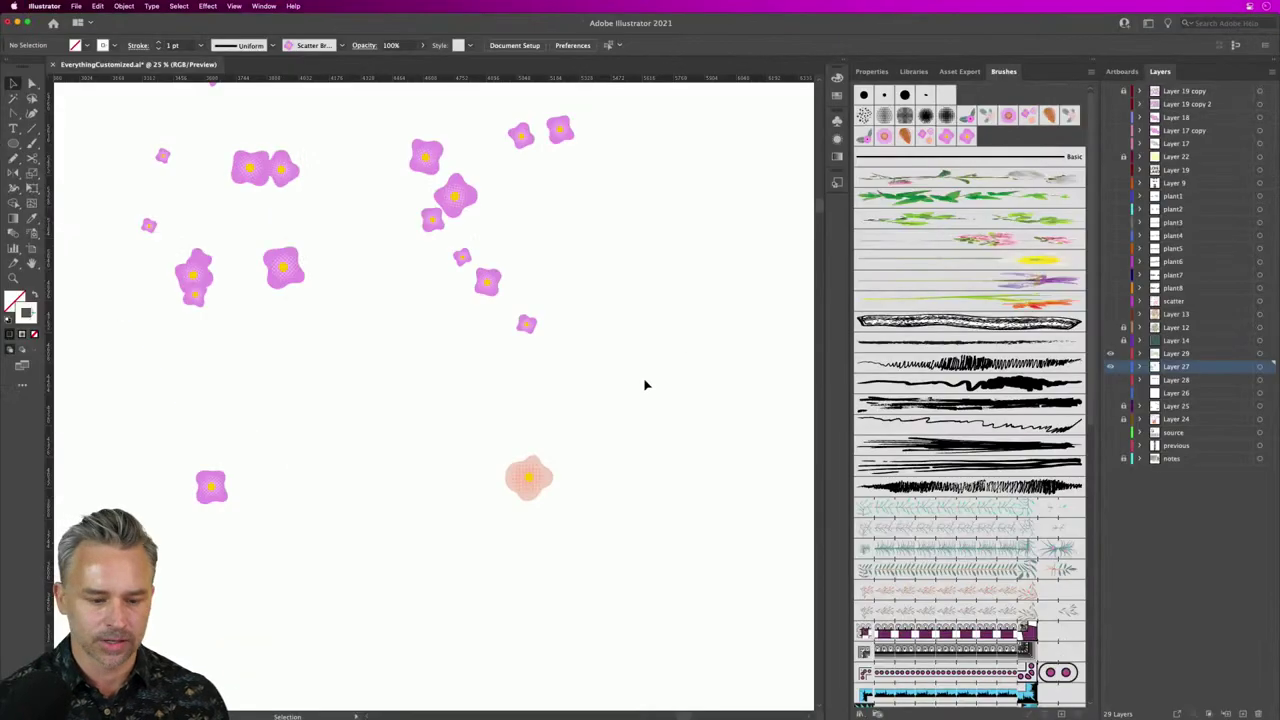
pyautogui.moveTo(463, 425); pyautogui.dragTo(589, 543)
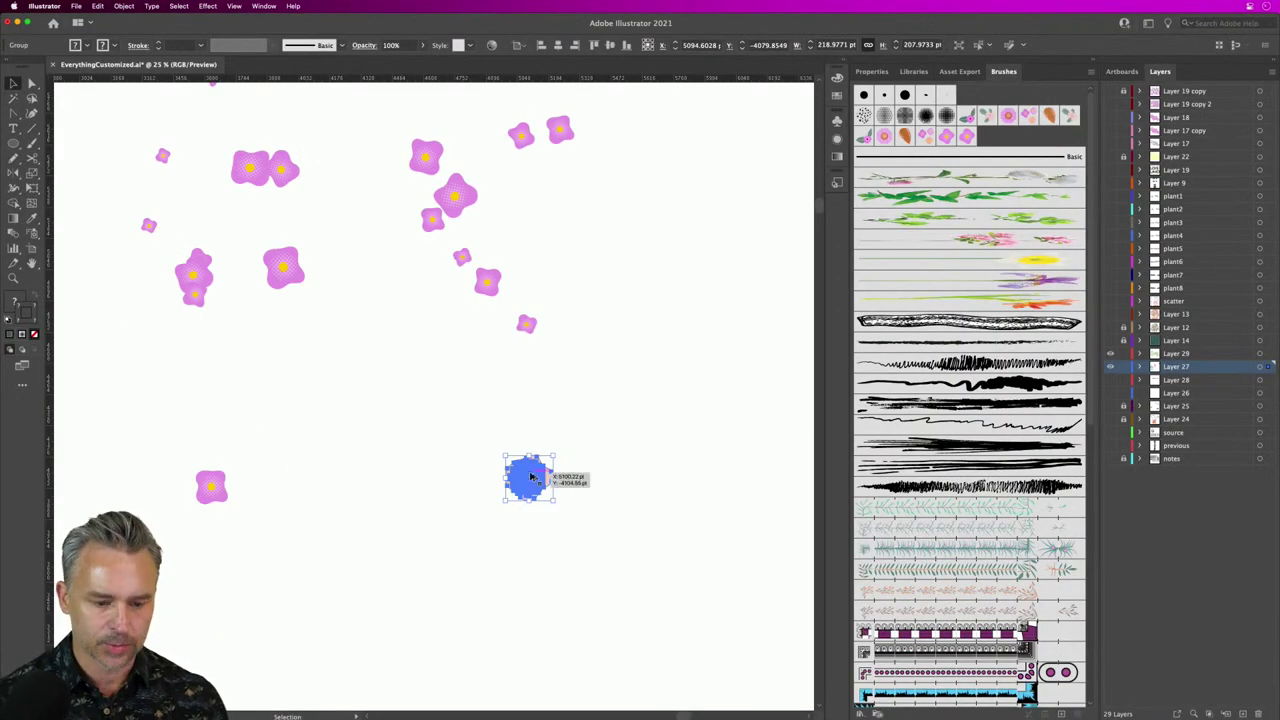
pyautogui.moveTo(531, 480)
pyautogui.mouseDown()
pyautogui.moveTo(910, 96)
pyautogui.moveTo(966, 136)
pyautogui.mouseUp()
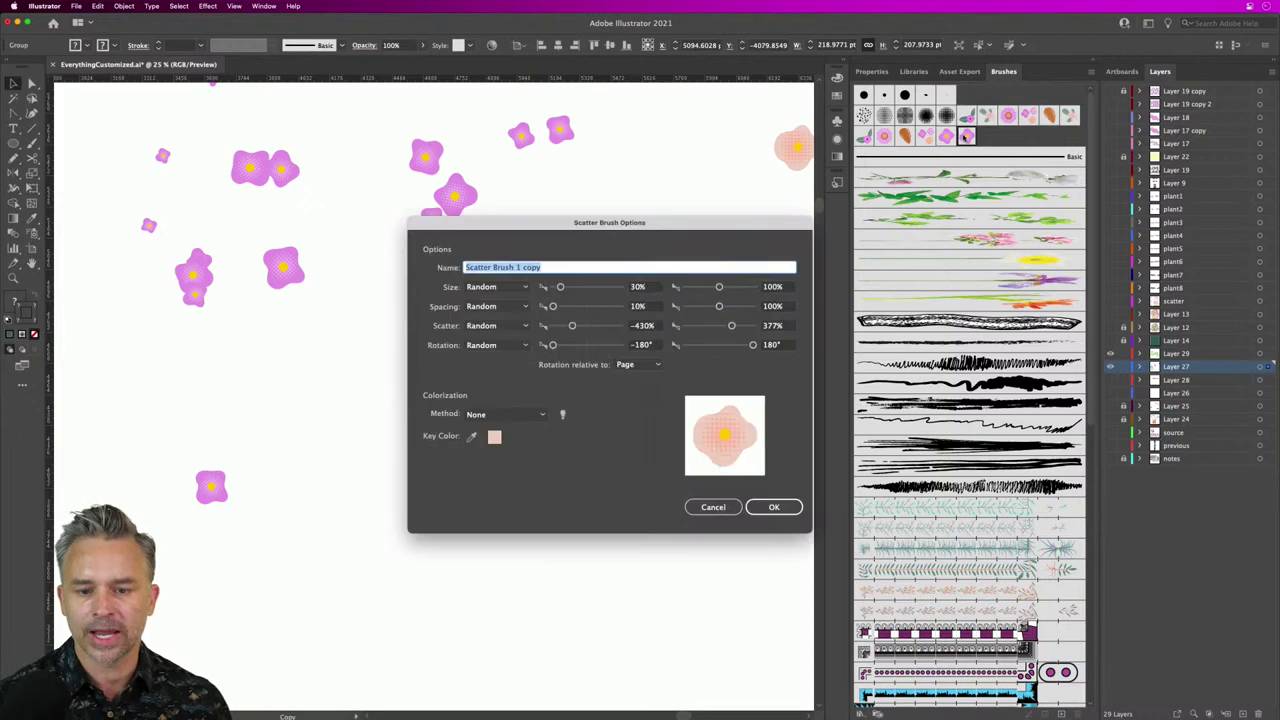
pyautogui.click(762, 507)
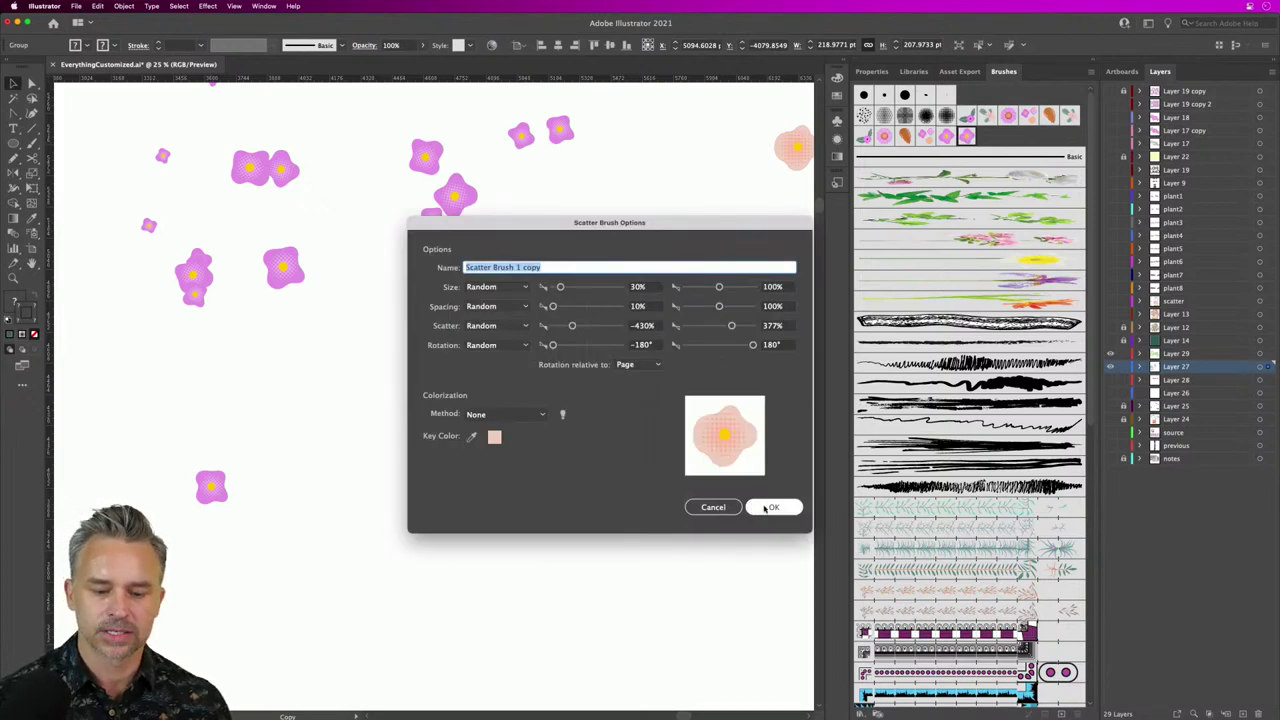
pyautogui.click(305, 369)
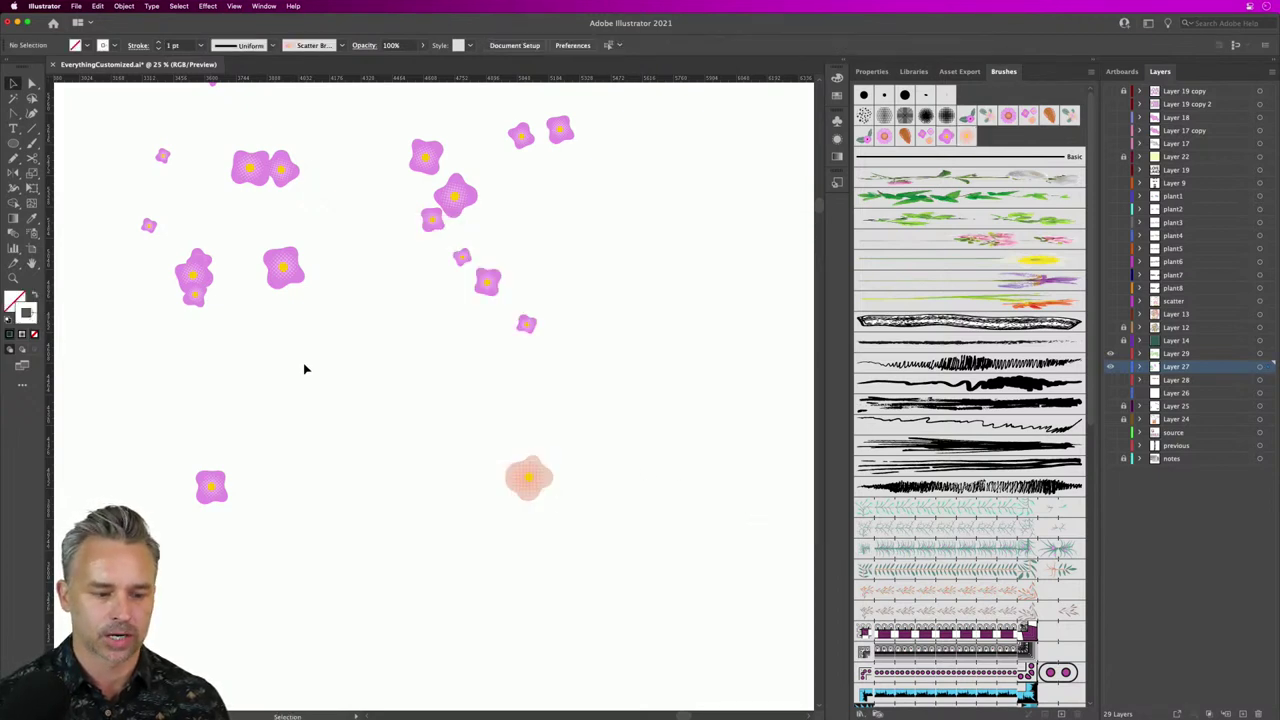
# Step: Test the peach flower scatter brush with a freehand Pencil path below the violet flowers, and delete the path
pyautogui.press('super+minus')
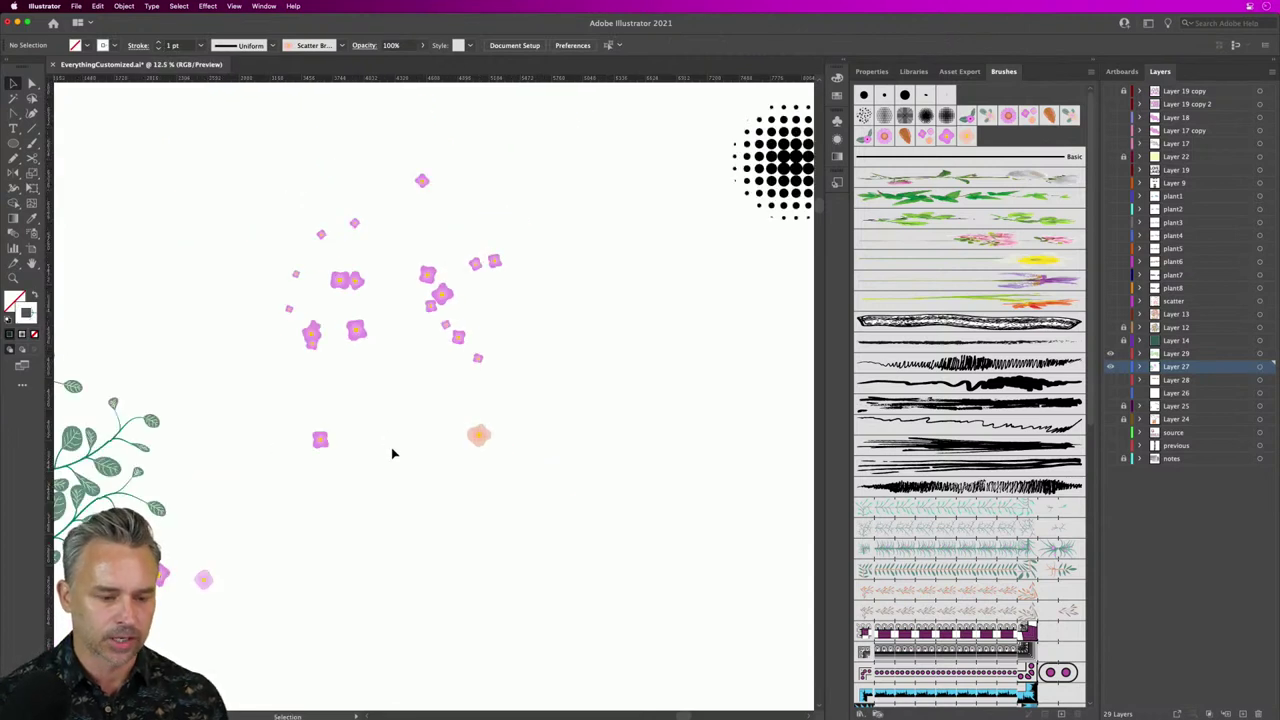
pyautogui.press('n')
pyautogui.click(963, 139)
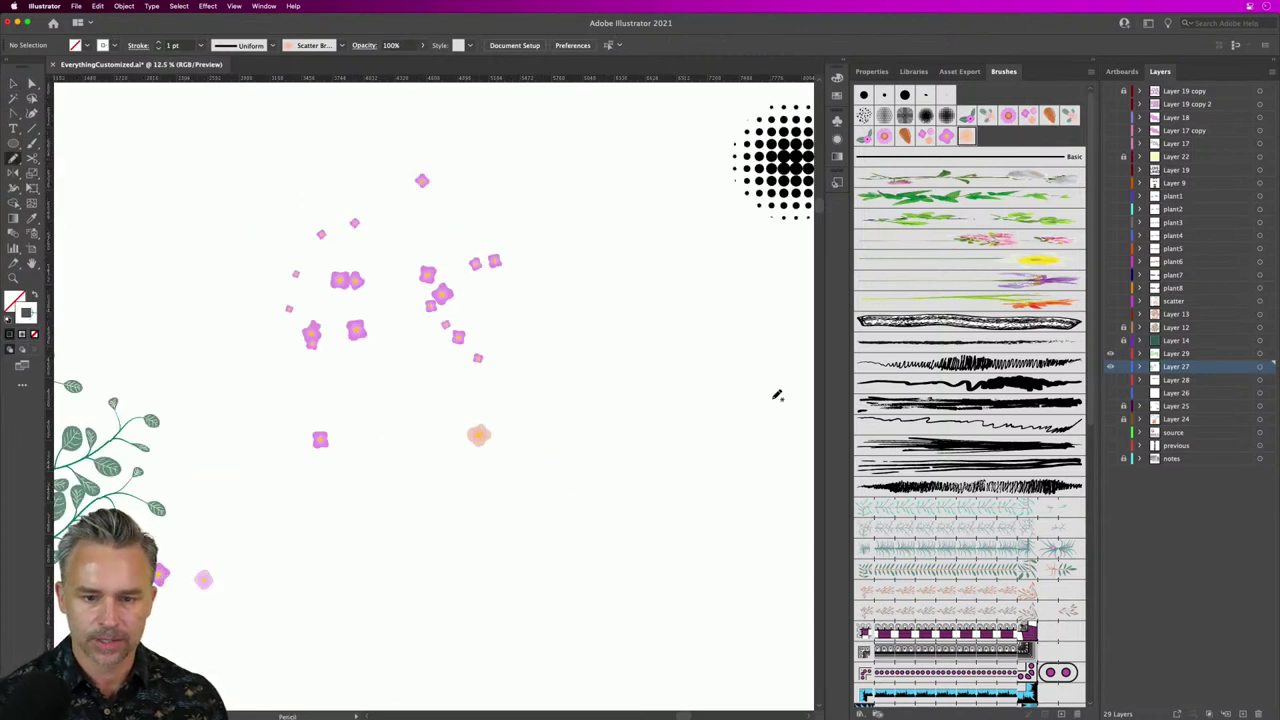
pyautogui.moveTo(430, 486)
pyautogui.mouseDown()
pyautogui.moveTo(468, 540)
pyautogui.moveTo(740, 405)
pyautogui.mouseUp()
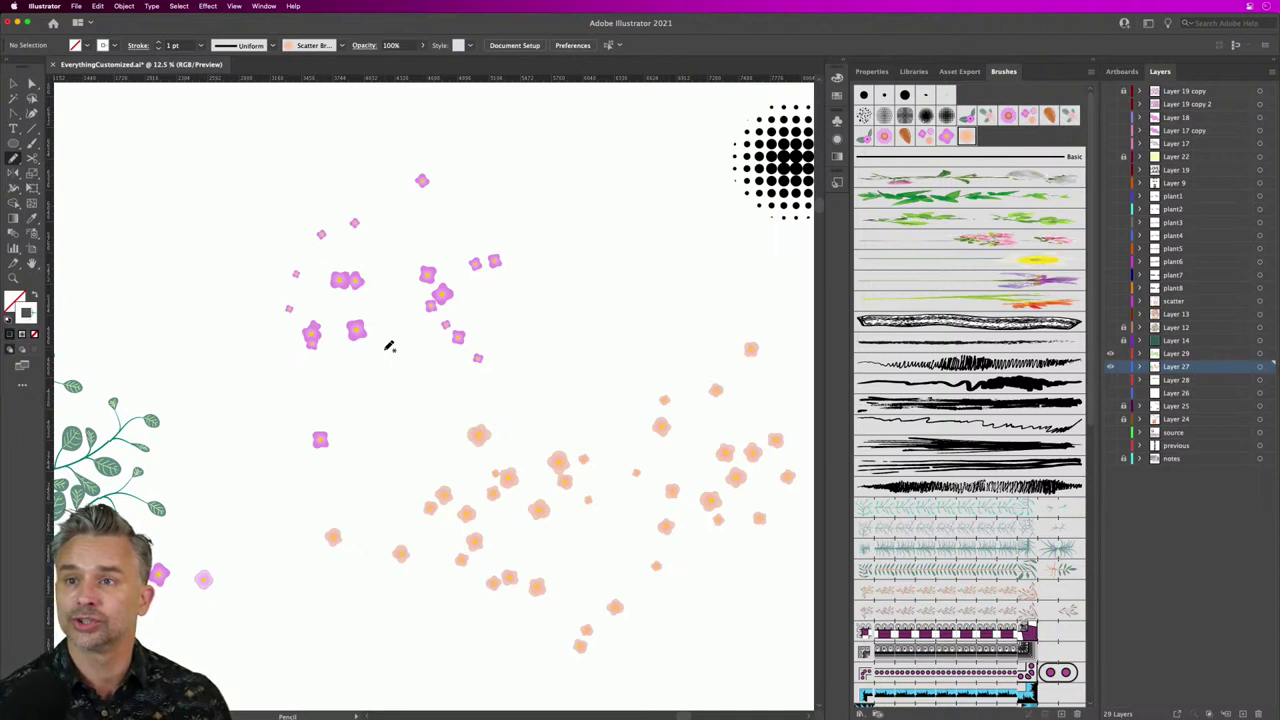
pyautogui.press('v')
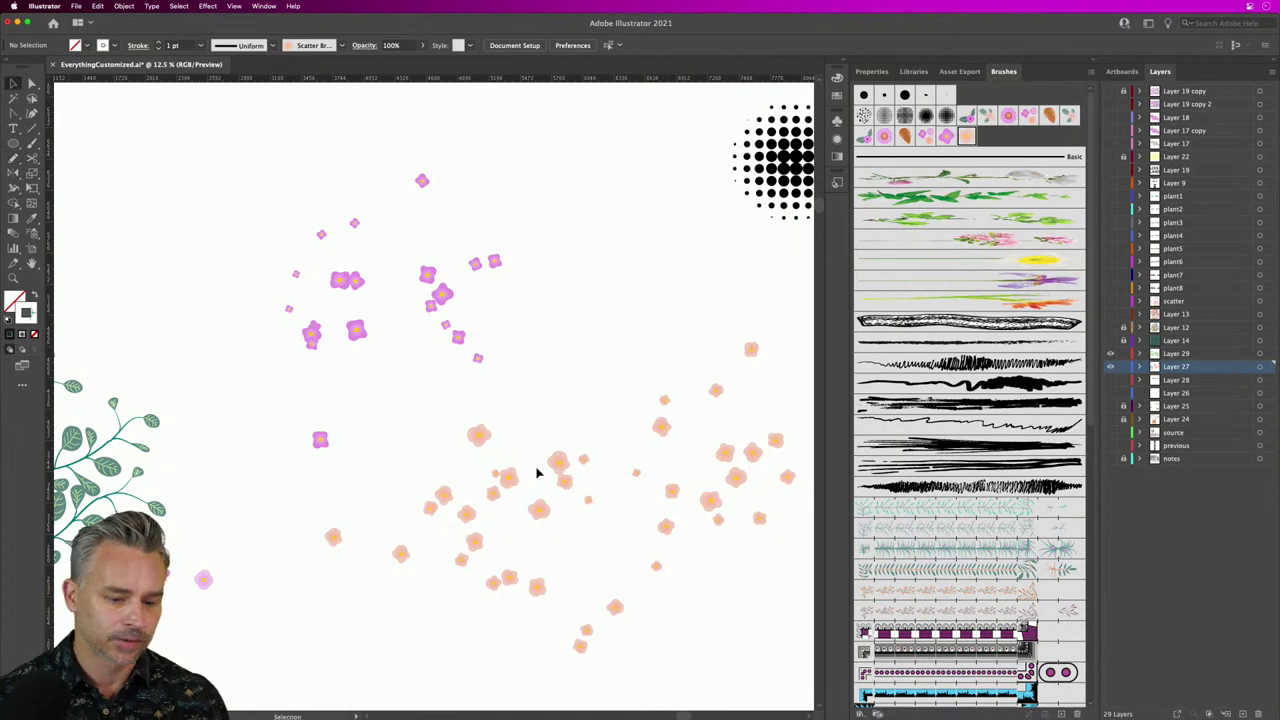
pyautogui.click(551, 472)
pyautogui.press('Delete')
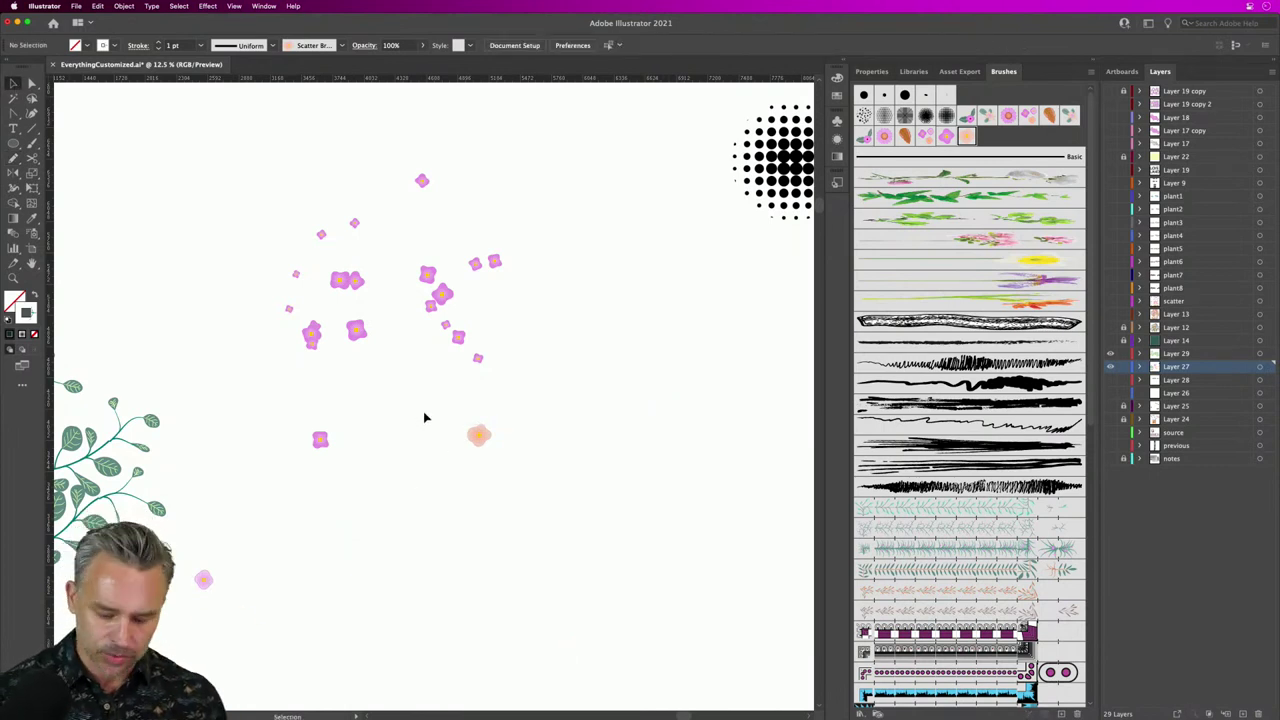
# Step: Select the Spring lettering paths and show their appearance attributes in an enlarged Appearance view
pyautogui.press('super+minus')
pyautogui.scroll(-3, 405, 410)
pyautogui.hscroll(-2, 405, 410)
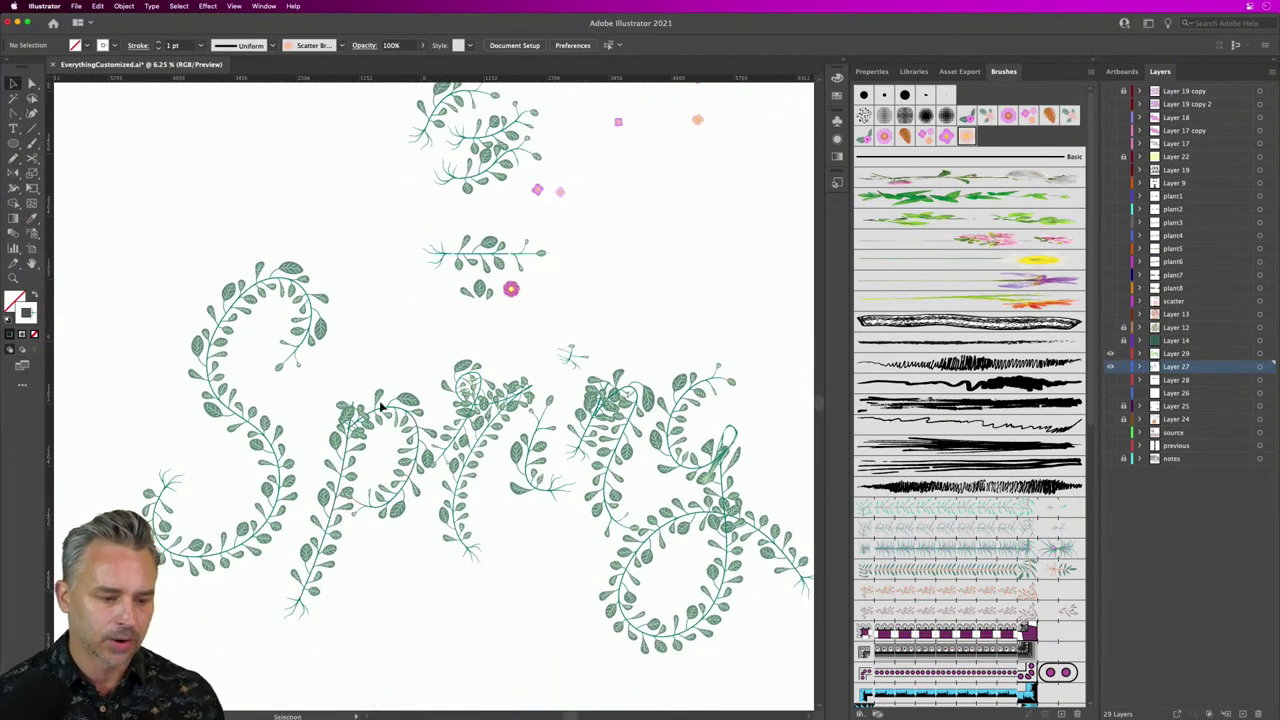
pyautogui.moveTo(147, 400); pyautogui.dragTo(566, 545)
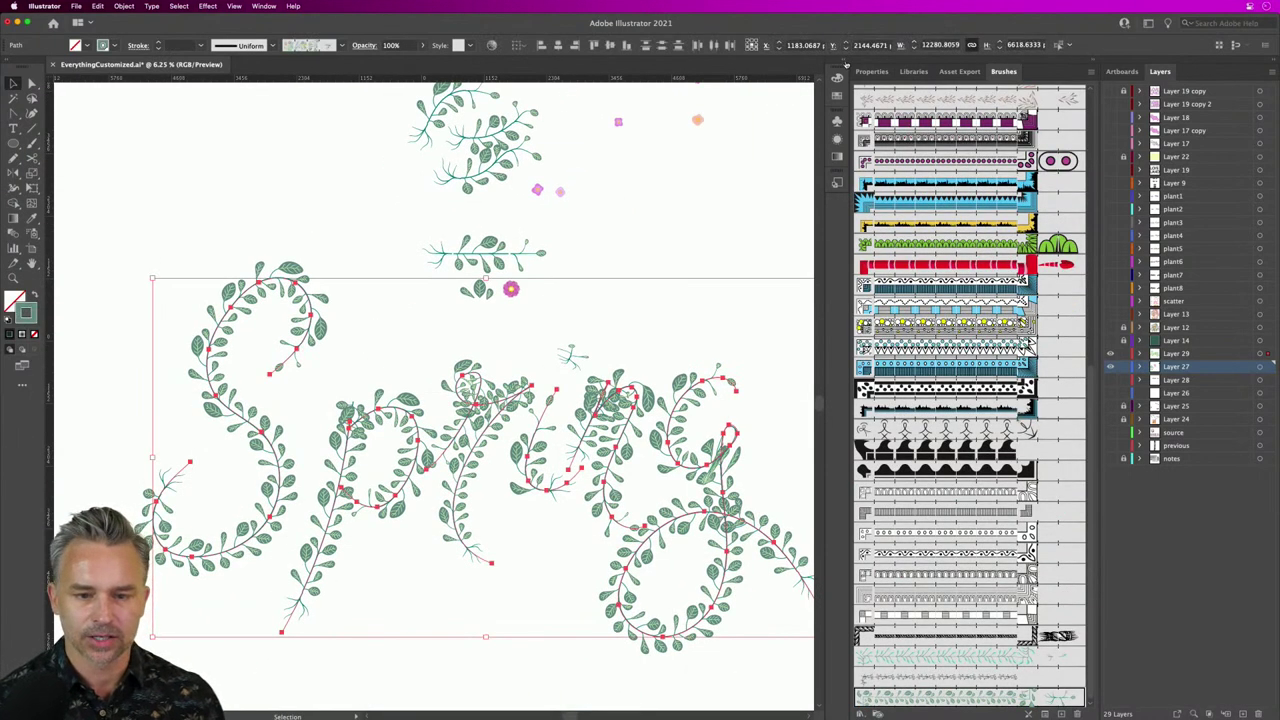
pyautogui.click(845, 64)
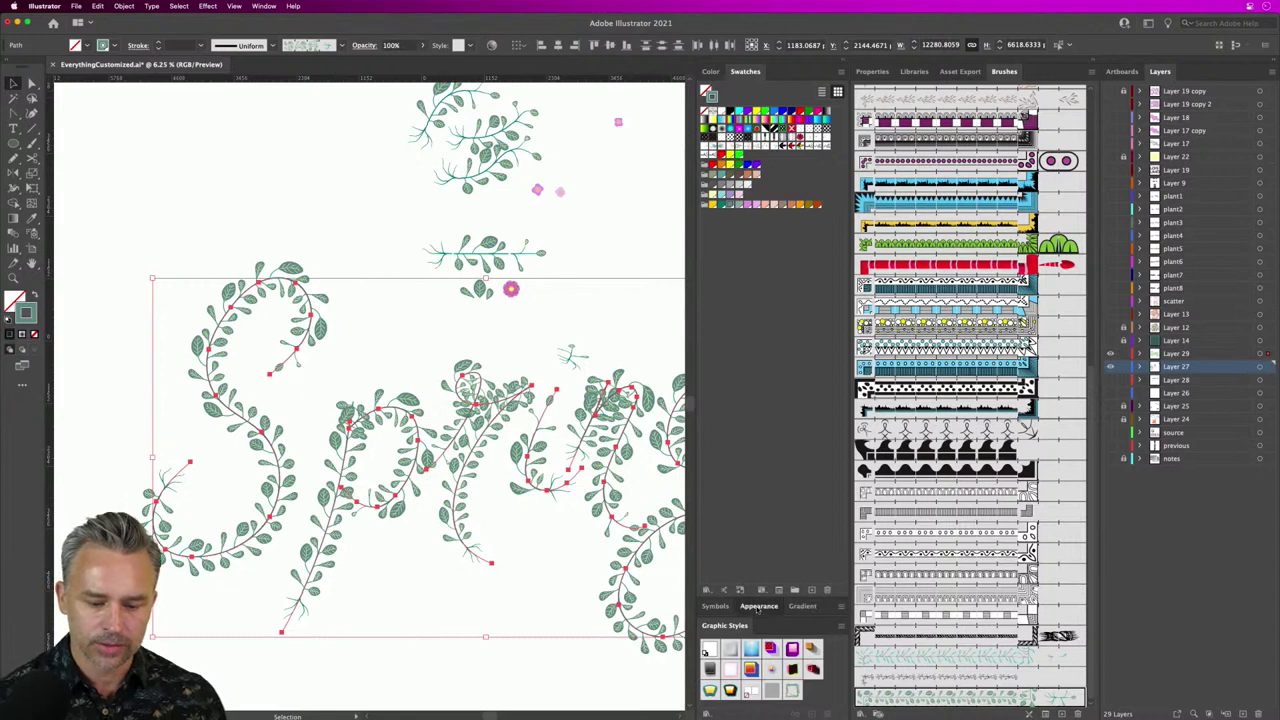
pyautogui.click(755, 608)
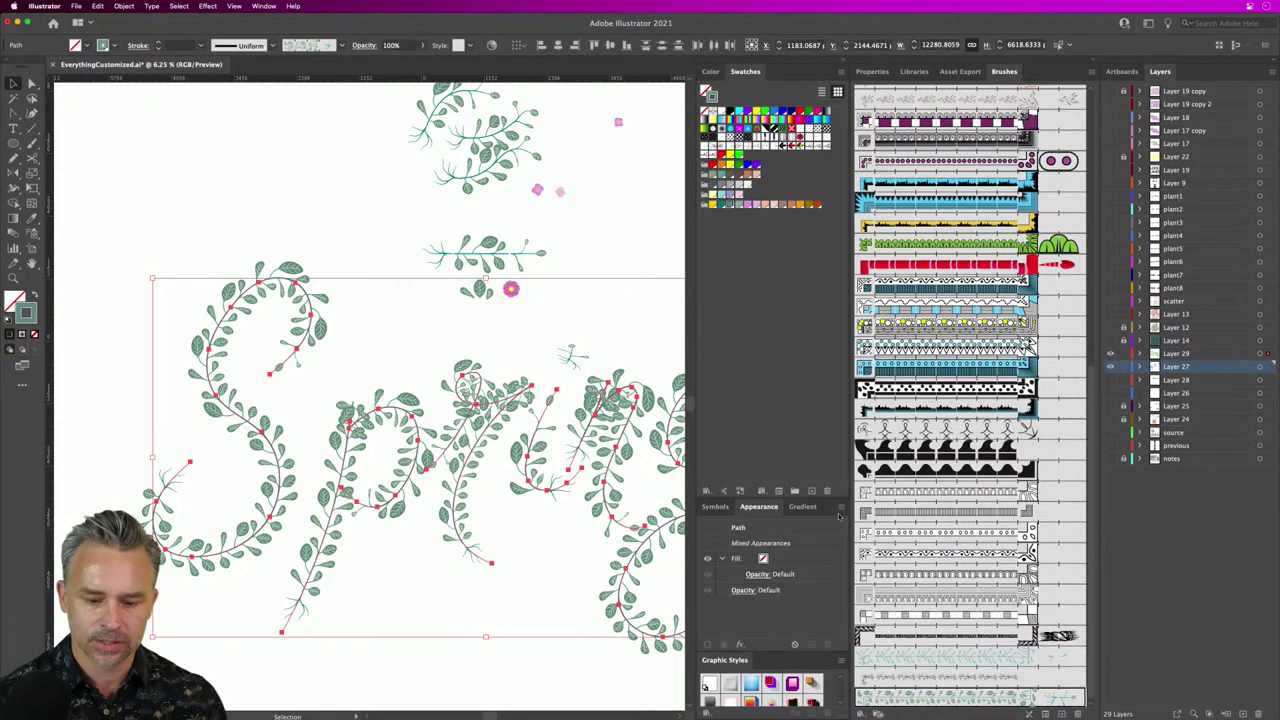
pyautogui.moveTo(834, 497); pyautogui.dragTo(817, 327)
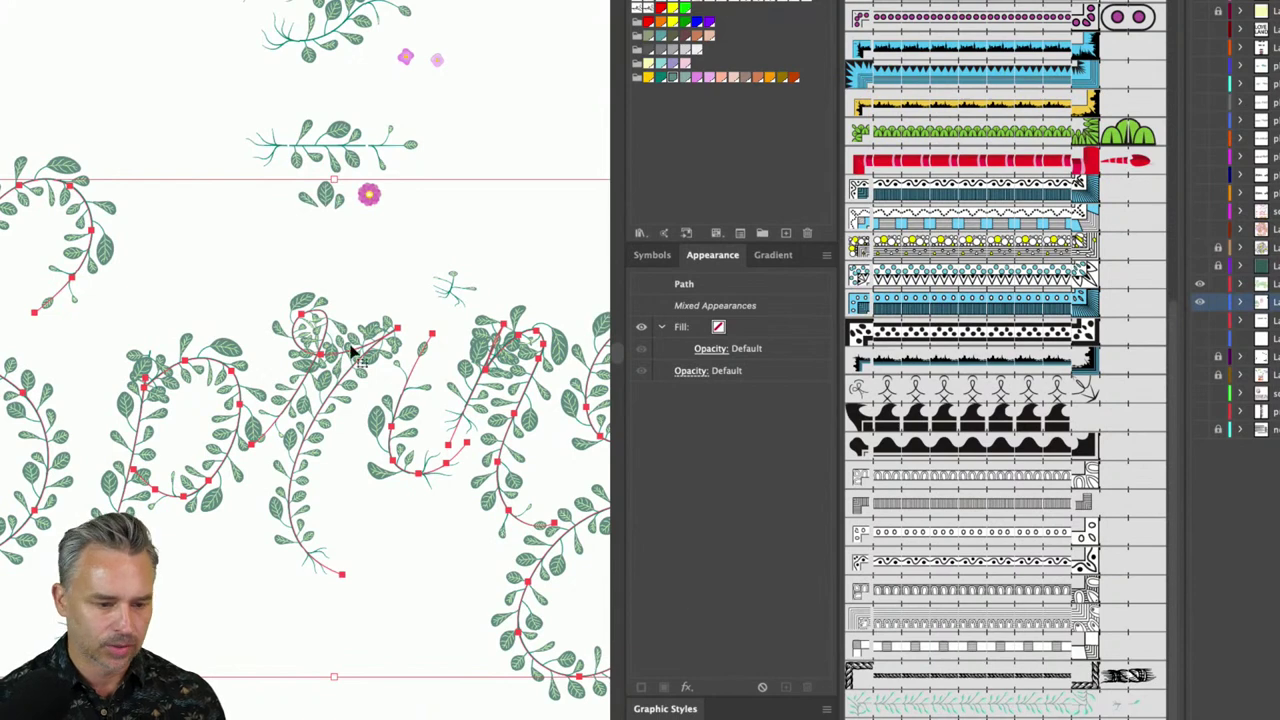
# Step: Compare the stroke appearance of the r path, the whole Spring lettering, and the S and p paths
pyautogui.click(338, 284)
pyautogui.click(383, 343)
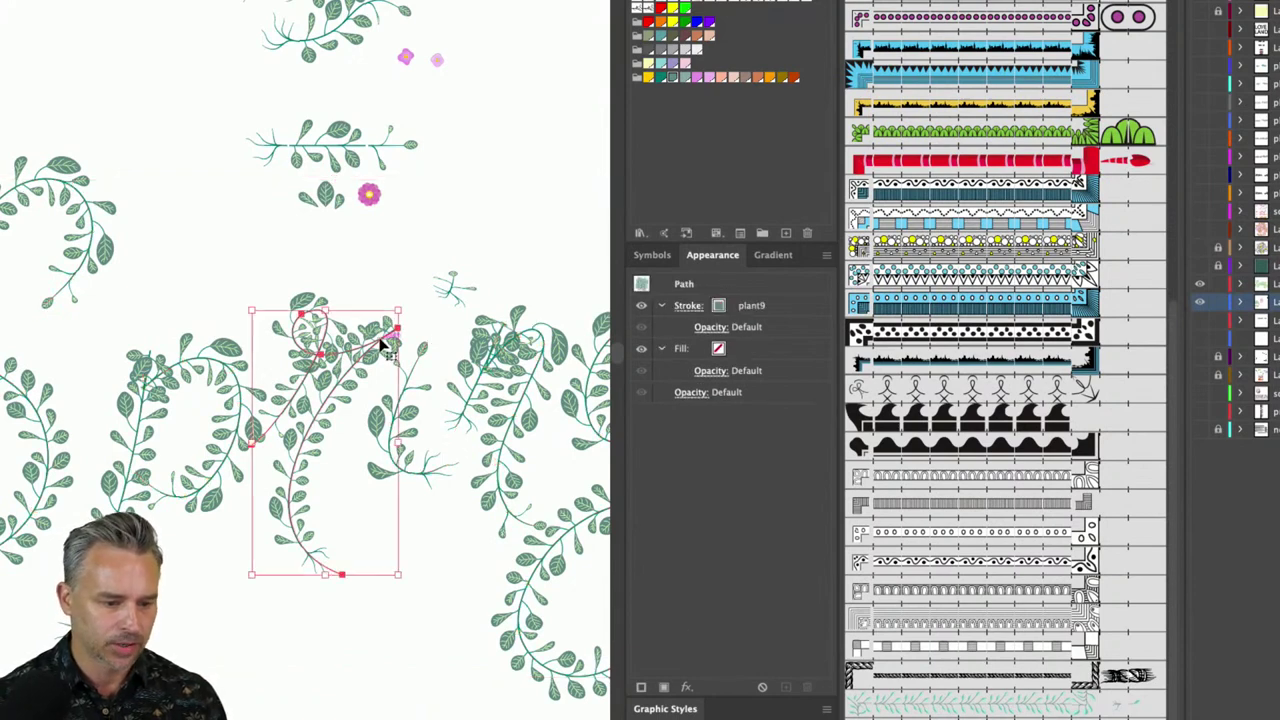
pyautogui.press('super+minus')
pyautogui.hscroll(-5, 380, 338)
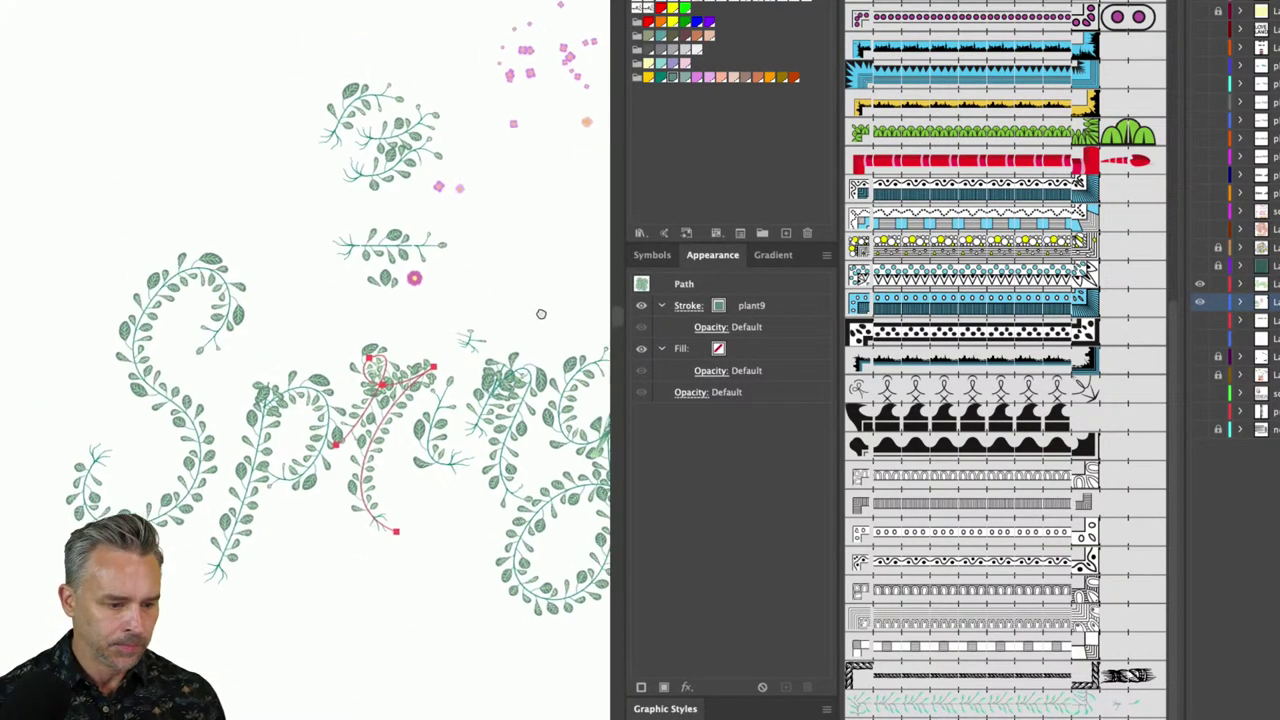
pyautogui.hscroll(1, 400, 480)
pyautogui.press('super+a')
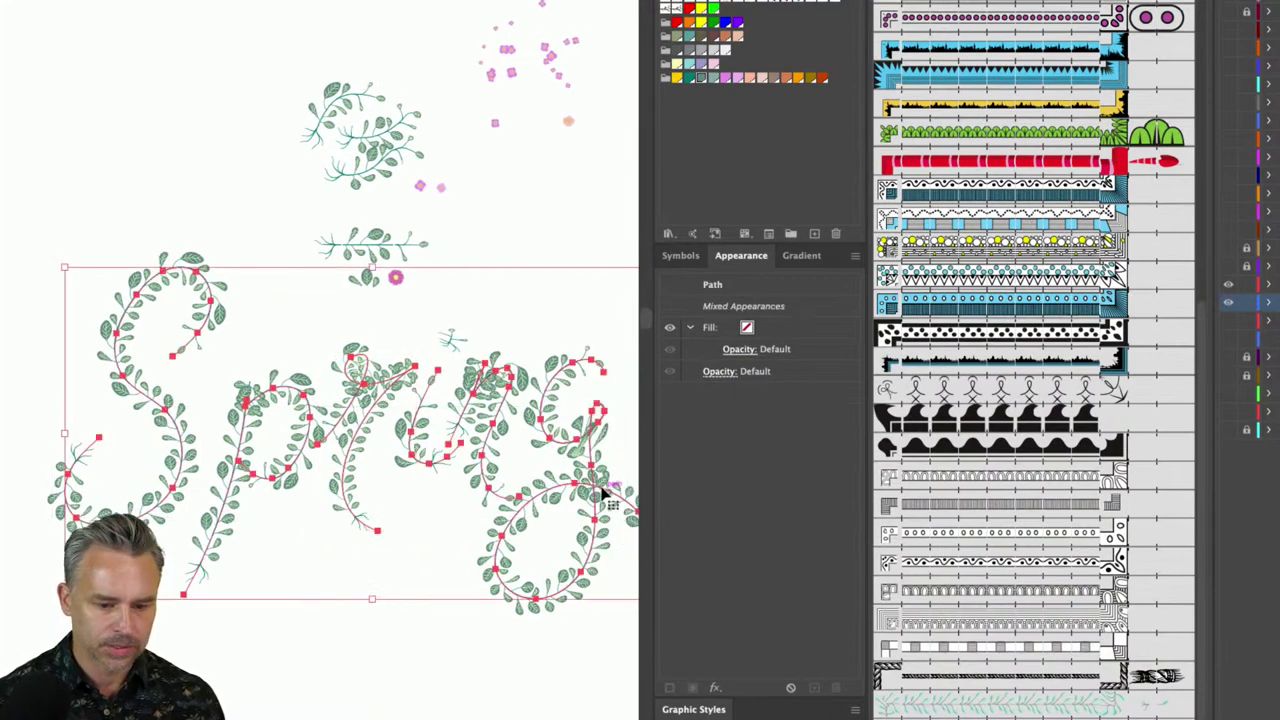
pyautogui.rightClick(460, 424)
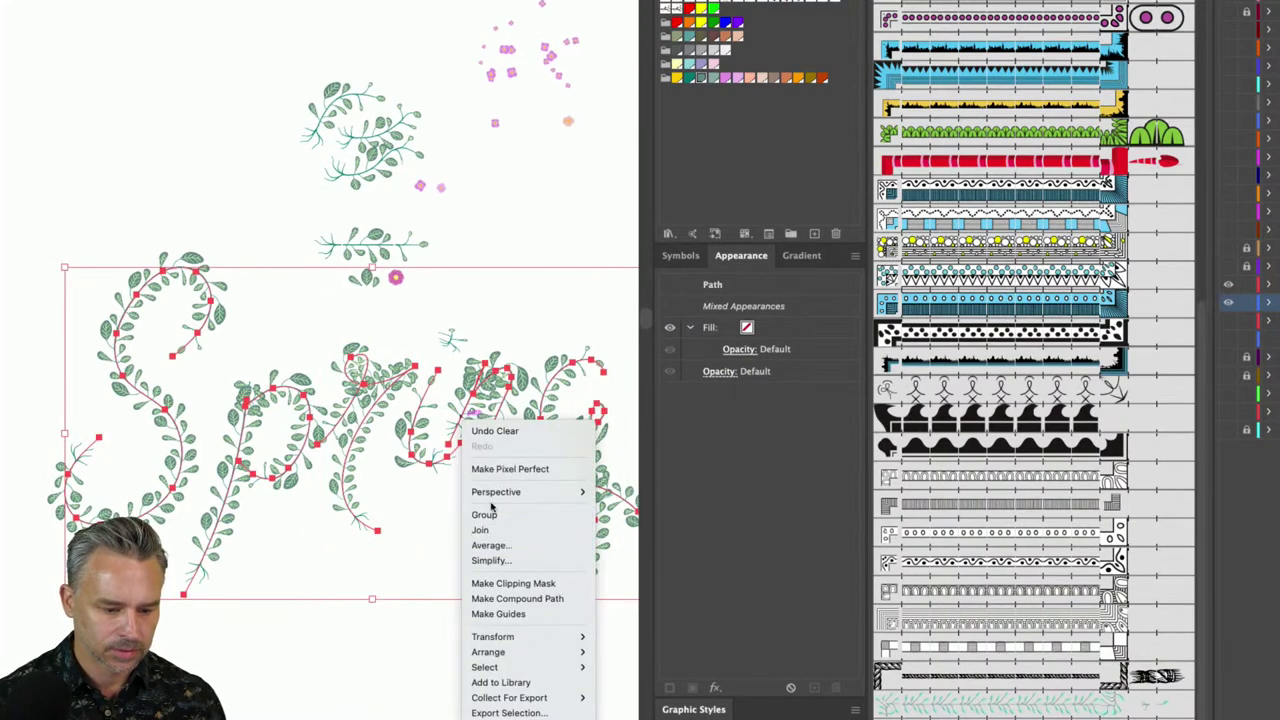
pyautogui.click(226, 344)
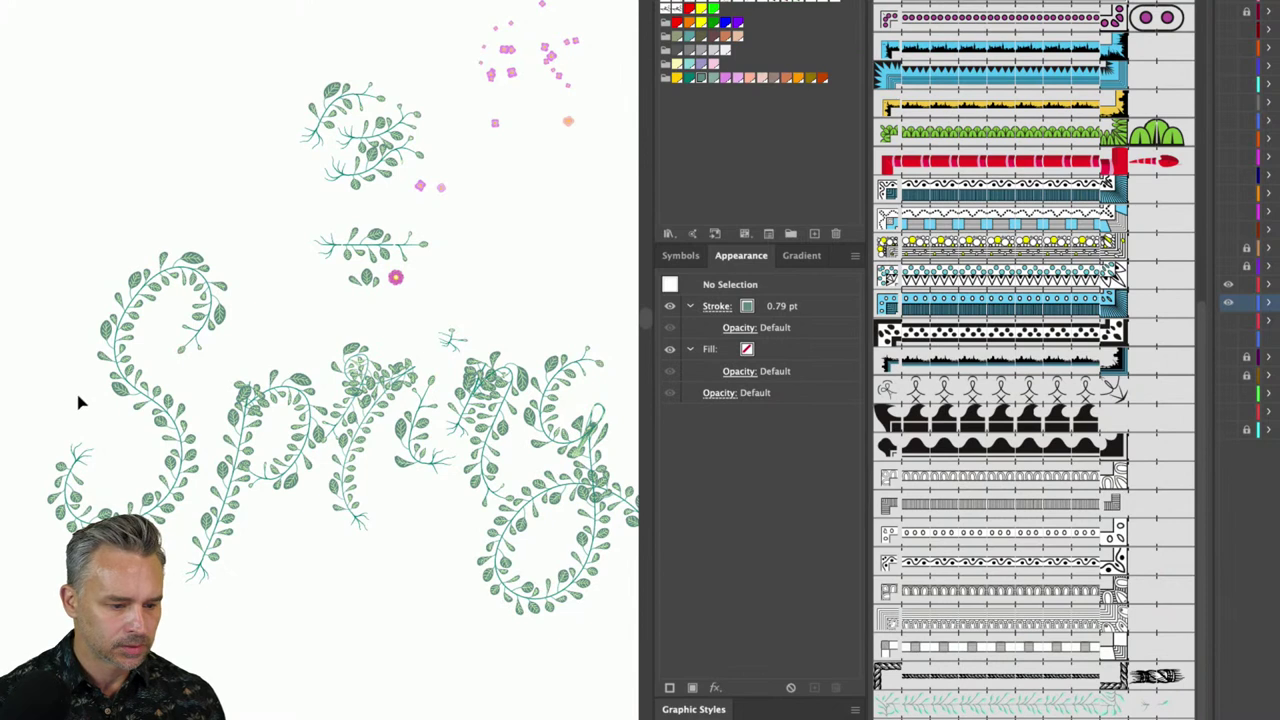
pyautogui.moveTo(77, 400)
pyautogui.mouseDown()
pyautogui.moveTo(270, 508)
pyautogui.moveTo(253, 512)
pyautogui.mouseUp()
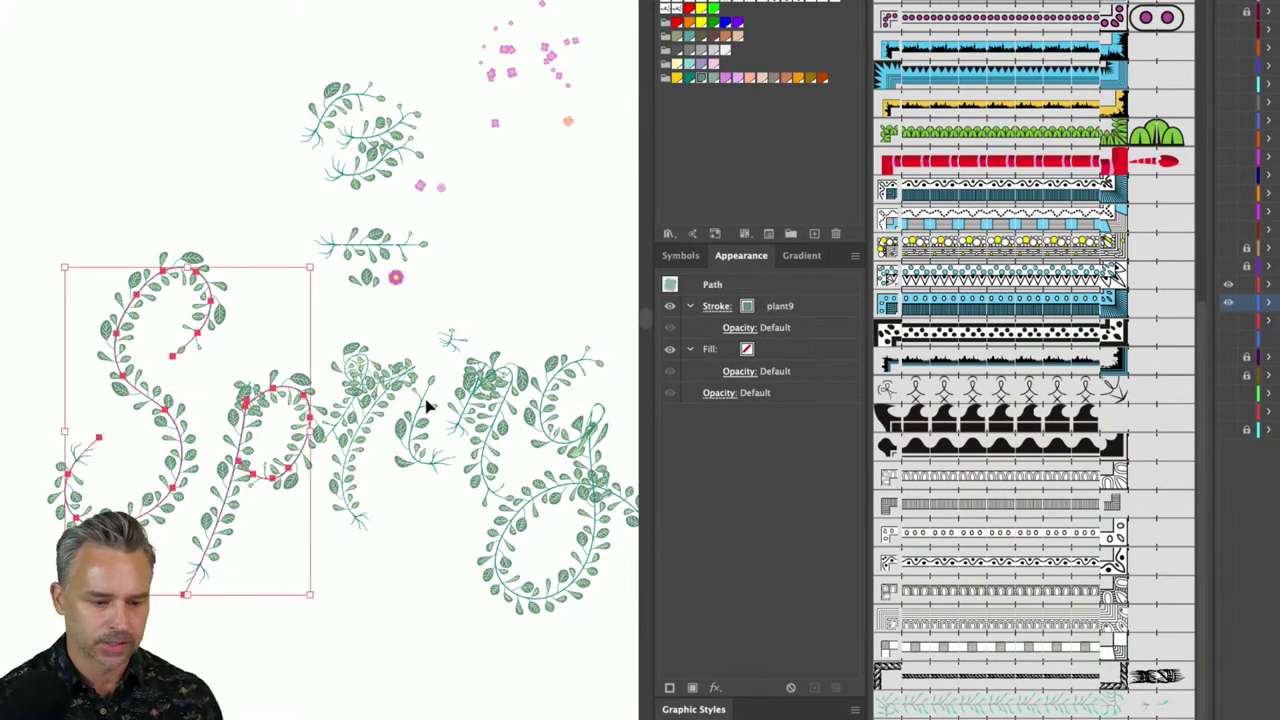
pyautogui.keyDown('shift'); pyautogui.click(380, 400); pyautogui.keyUp('shift')
pyautogui.click(408, 517)
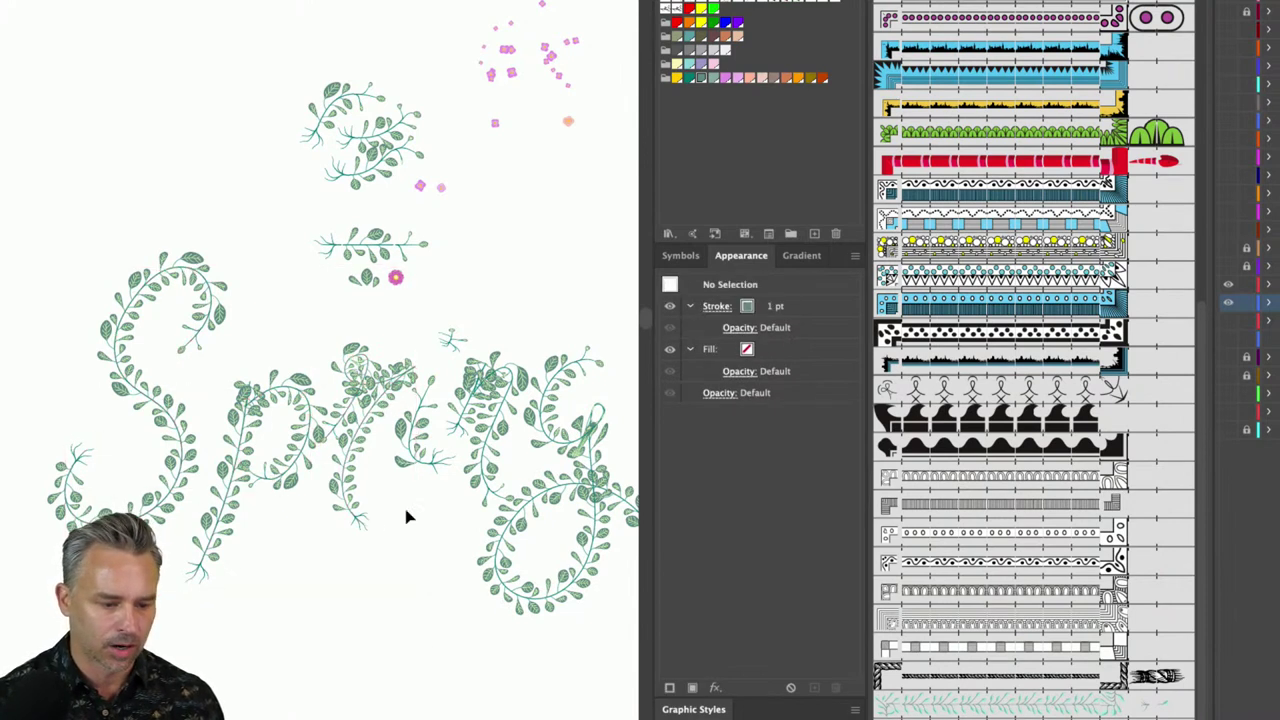
# Step: Select all the Spring lettering paths and match them to the r path's plant9 stroke at 1 pt
pyautogui.click(364, 416)
pyautogui.rightClick(367, 417)
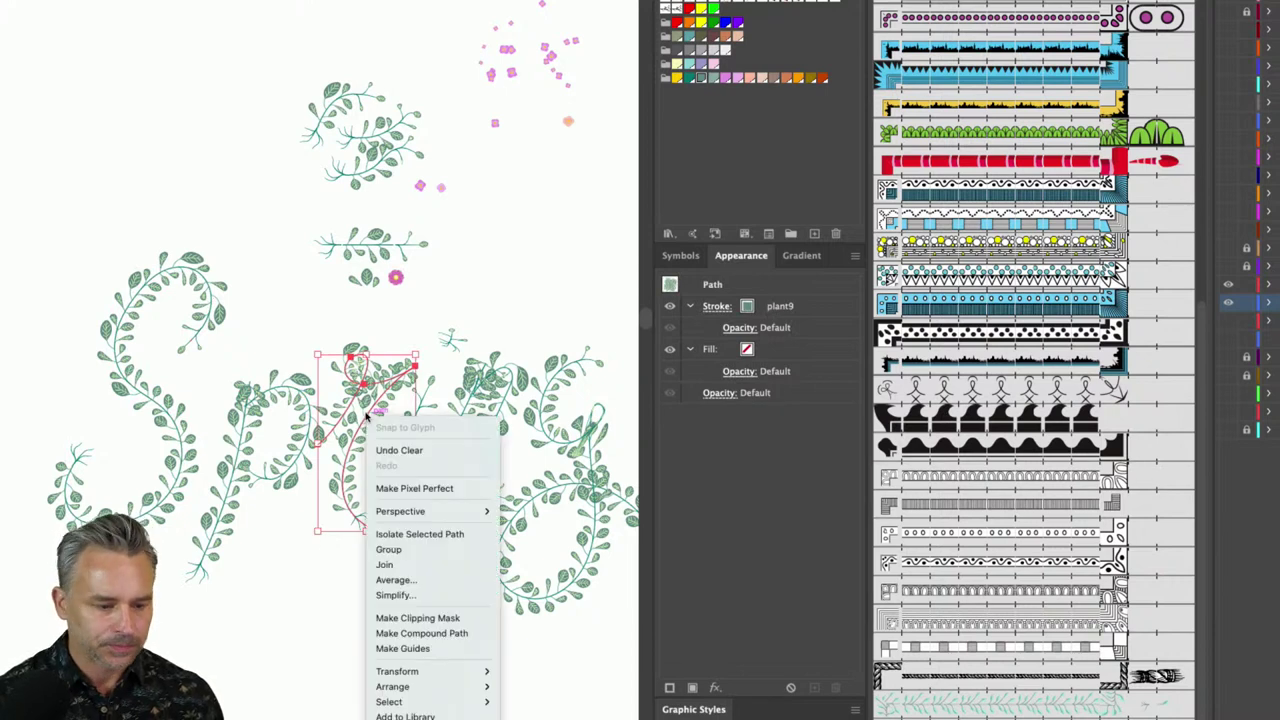
pyautogui.press('Escape')
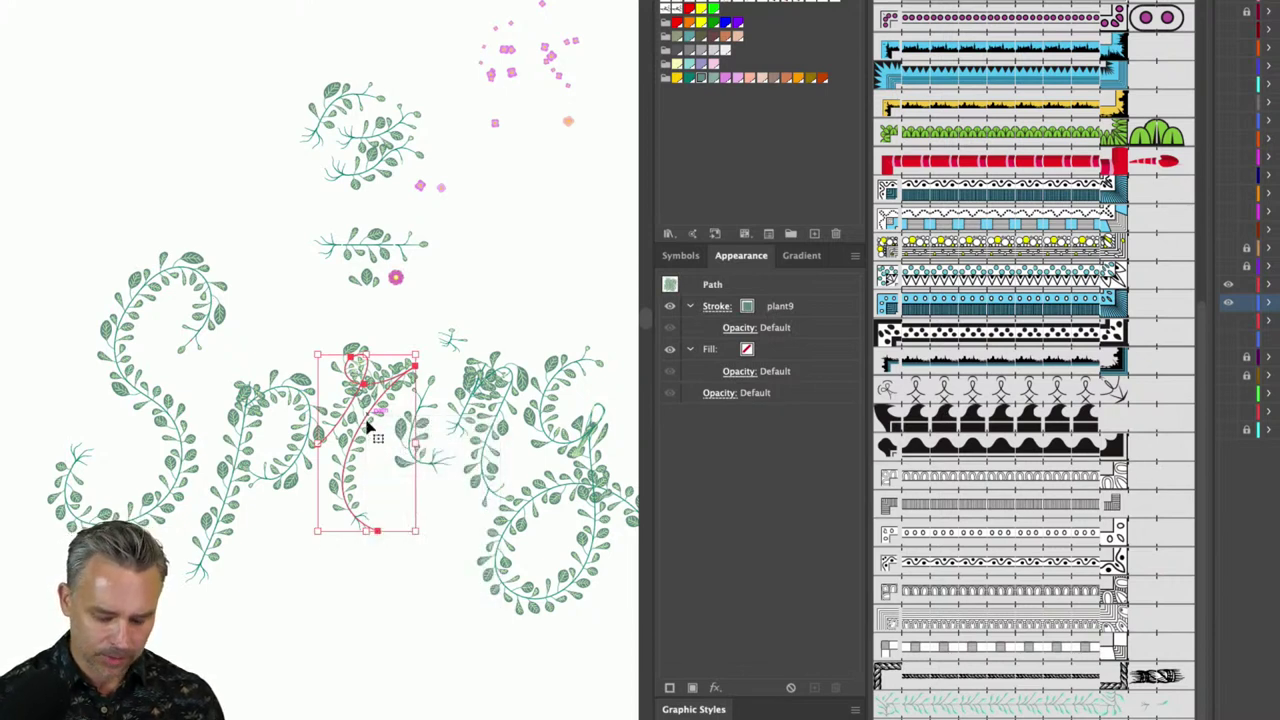
pyautogui.press('a')
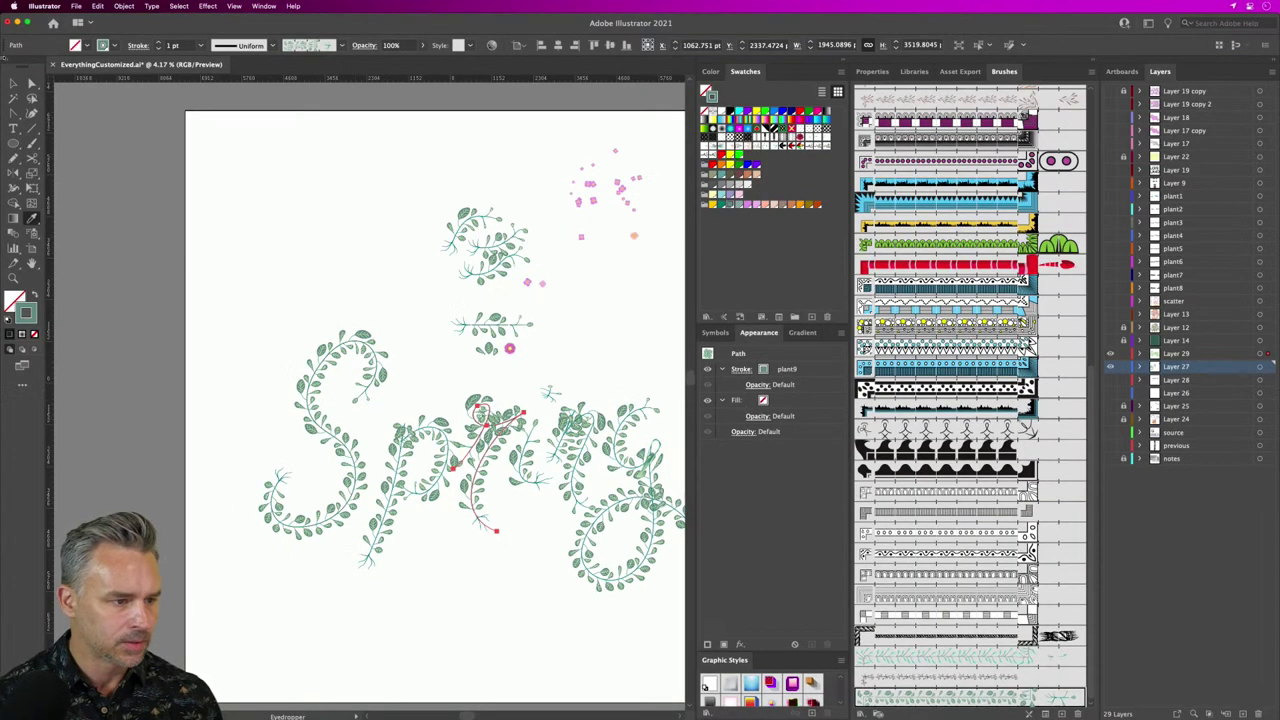
pyautogui.press('v')
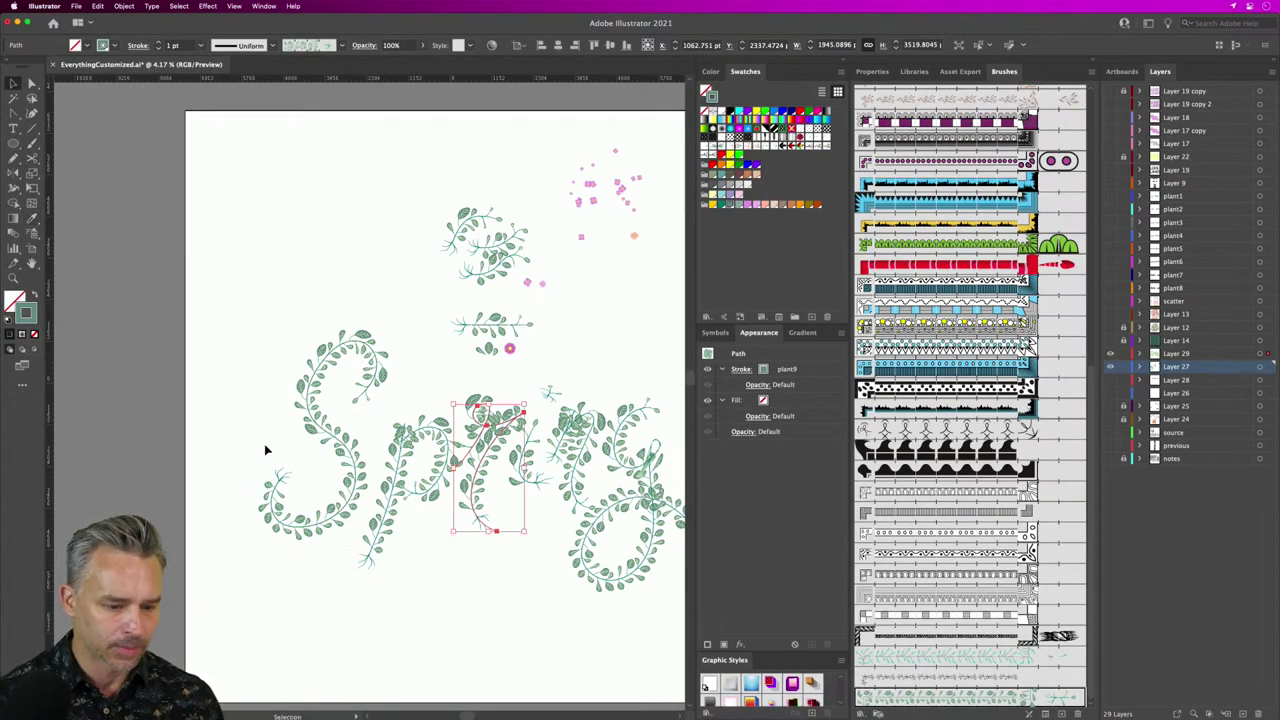
pyautogui.moveTo(266, 449); pyautogui.dragTo(645, 532)
pyautogui.moveTo(620, 453); pyautogui.dragTo(527, 453)
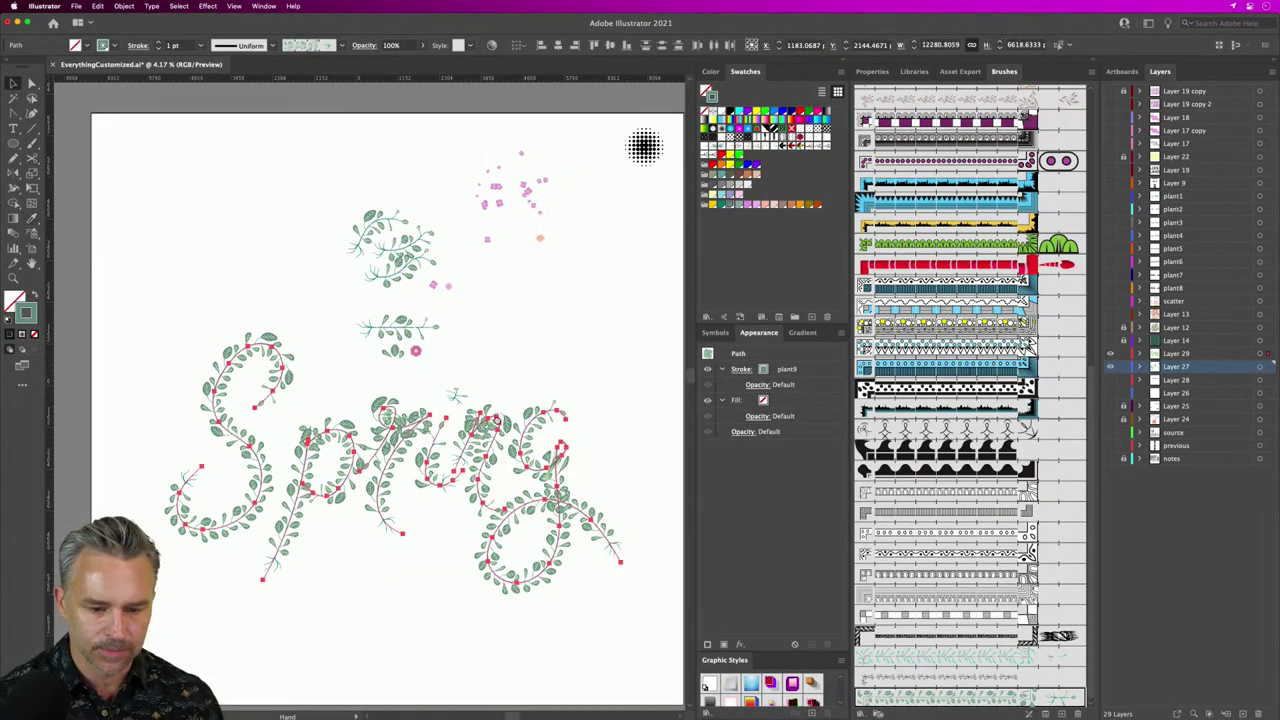
# Step: Add a second stroke to all the Spring lettering paths using the violet flower scatter brush at 0.5 pt
pyautogui.keyDown('shift'); pyautogui.click(451, 398); pyautogui.keyUp('shift')
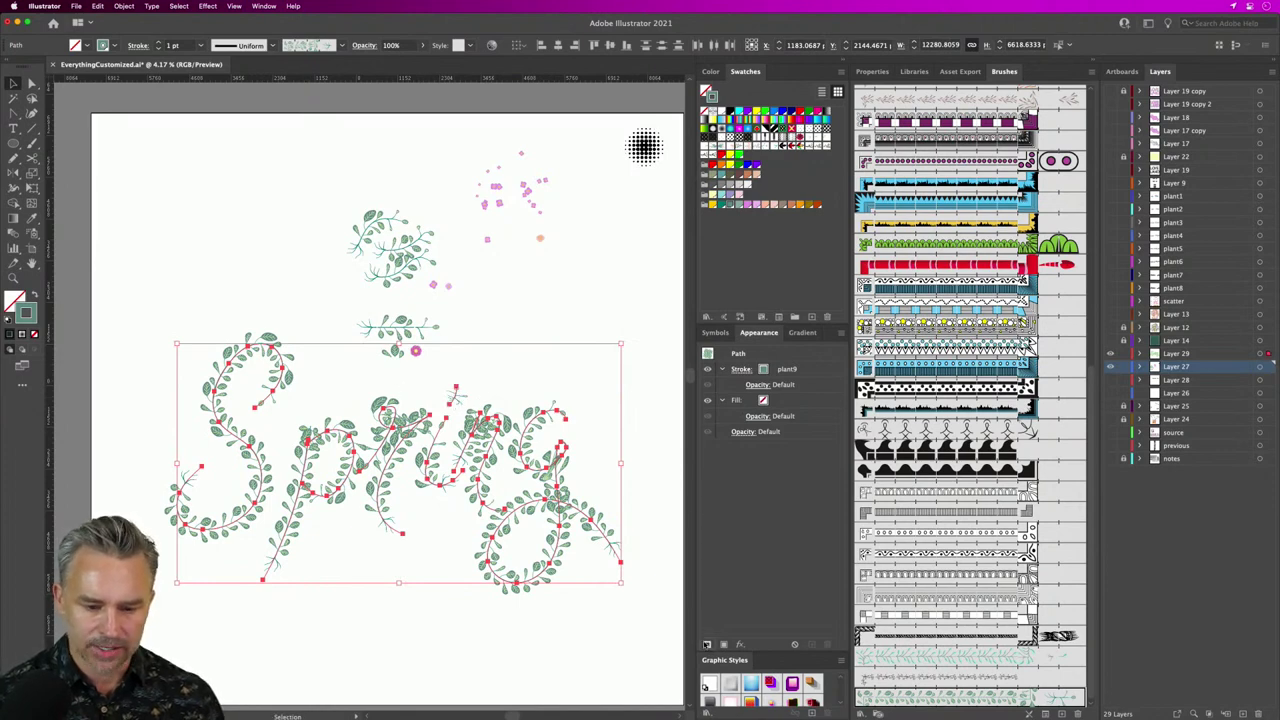
pyautogui.click(708, 644)
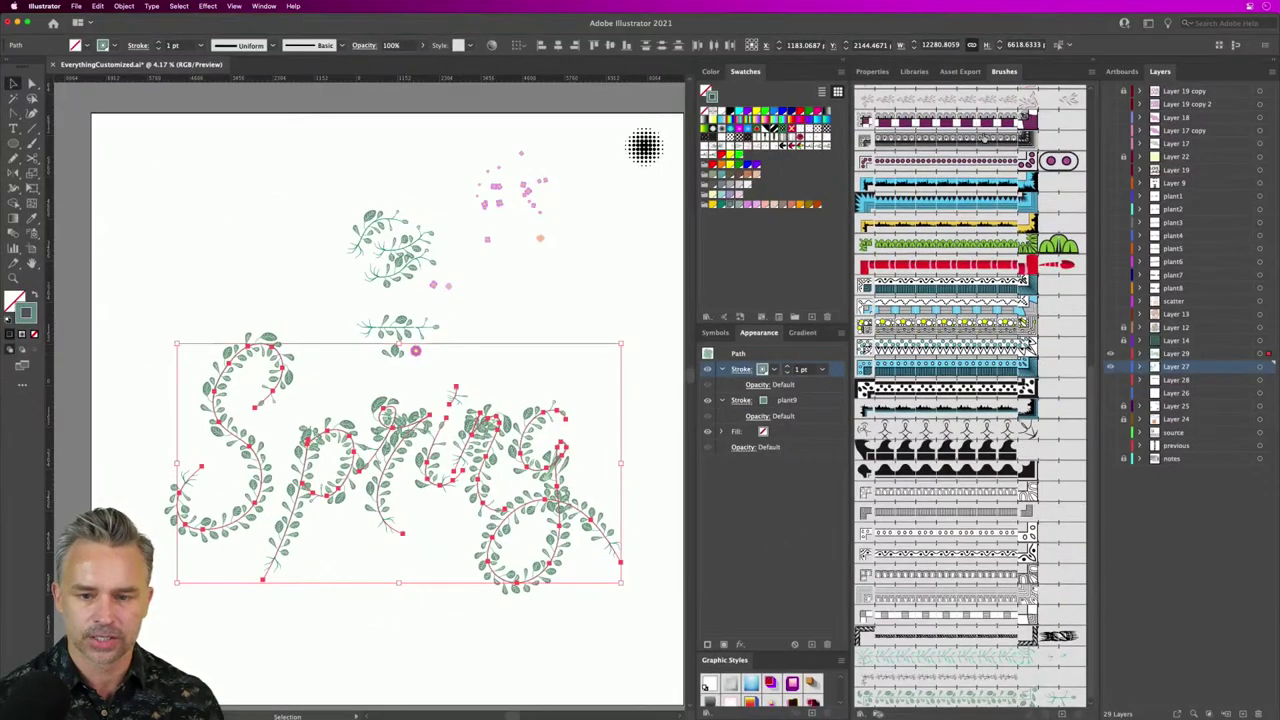
pyautogui.scroll(10, 1012, 145)
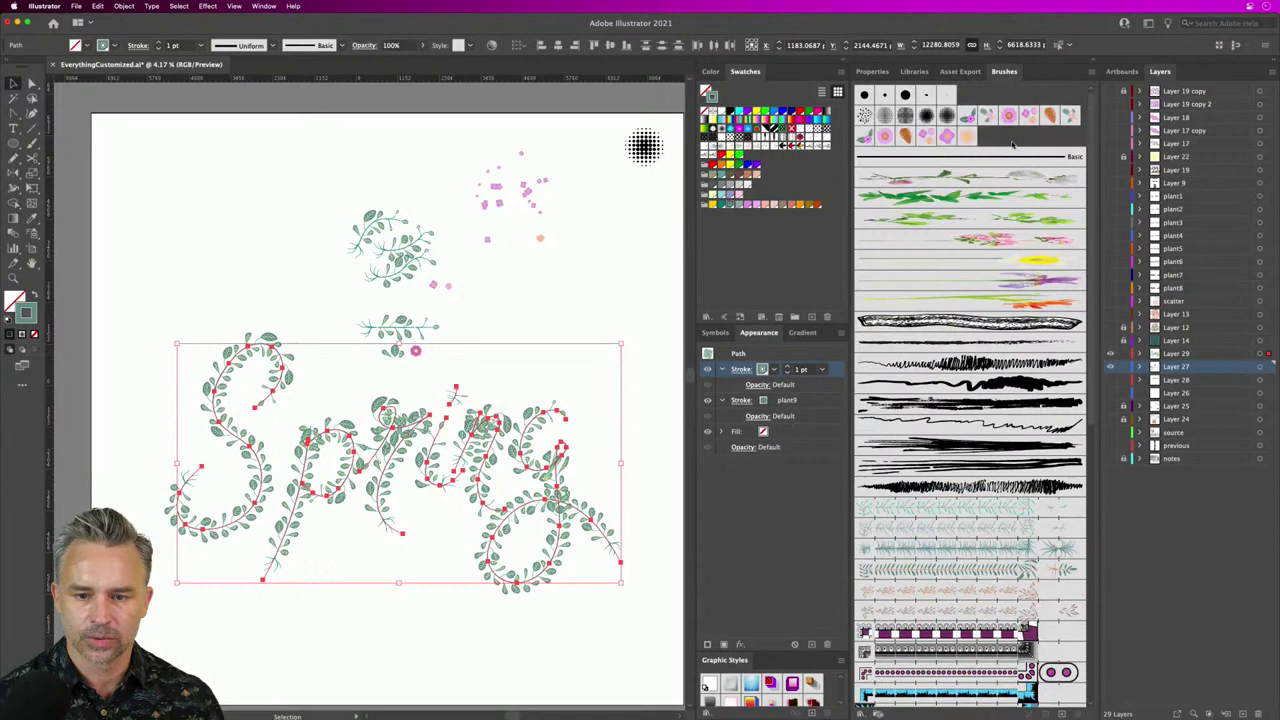
pyautogui.click(946, 139)
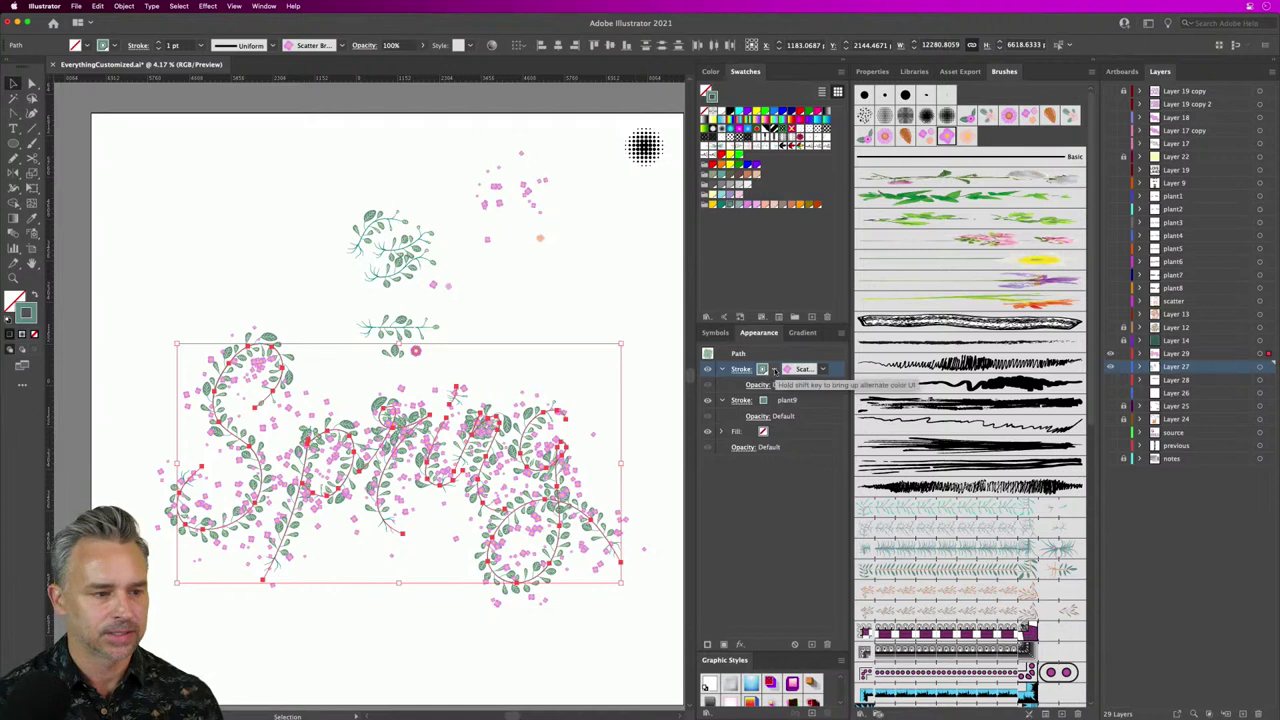
pyautogui.click(157, 49)
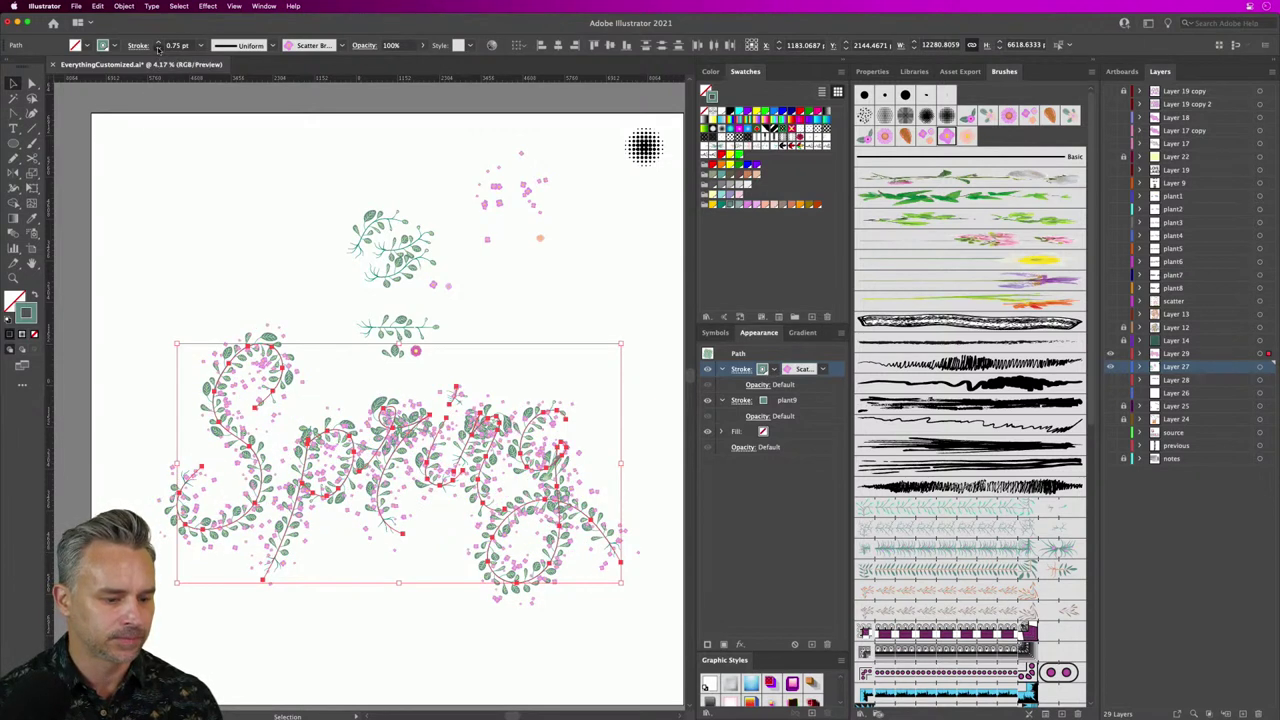
pyautogui.click(157, 49)
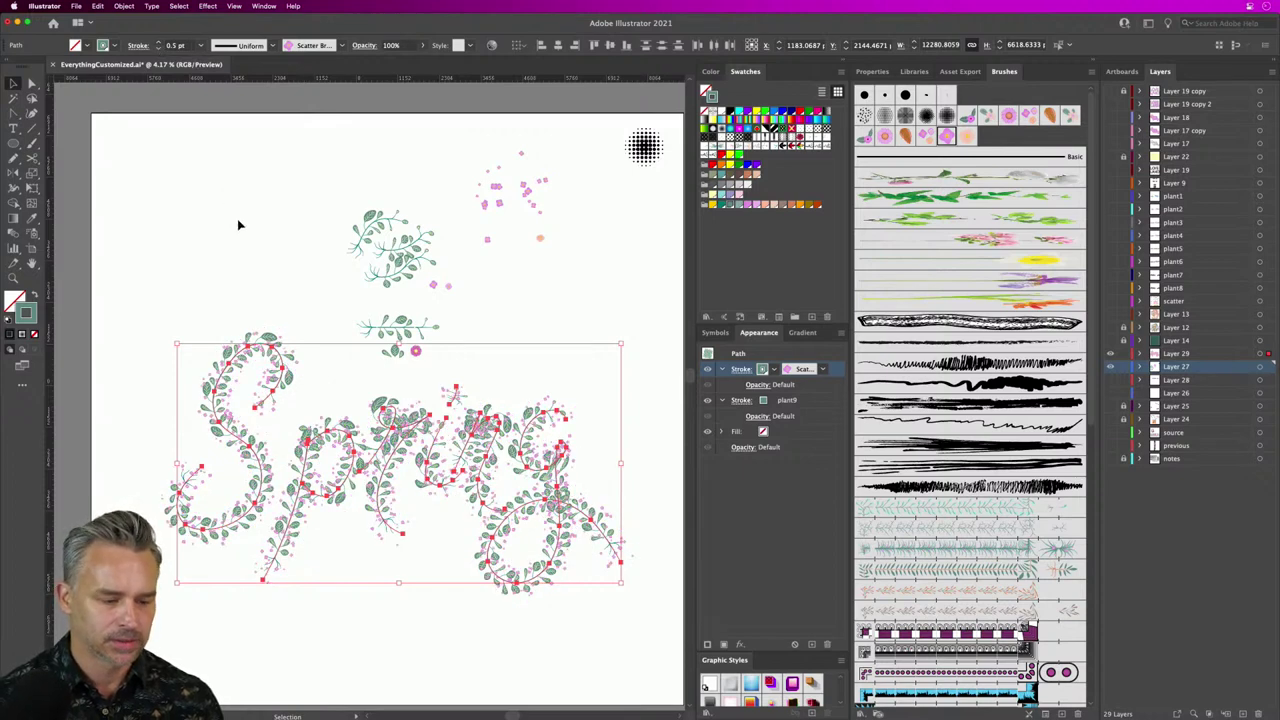
pyautogui.click(234, 272)
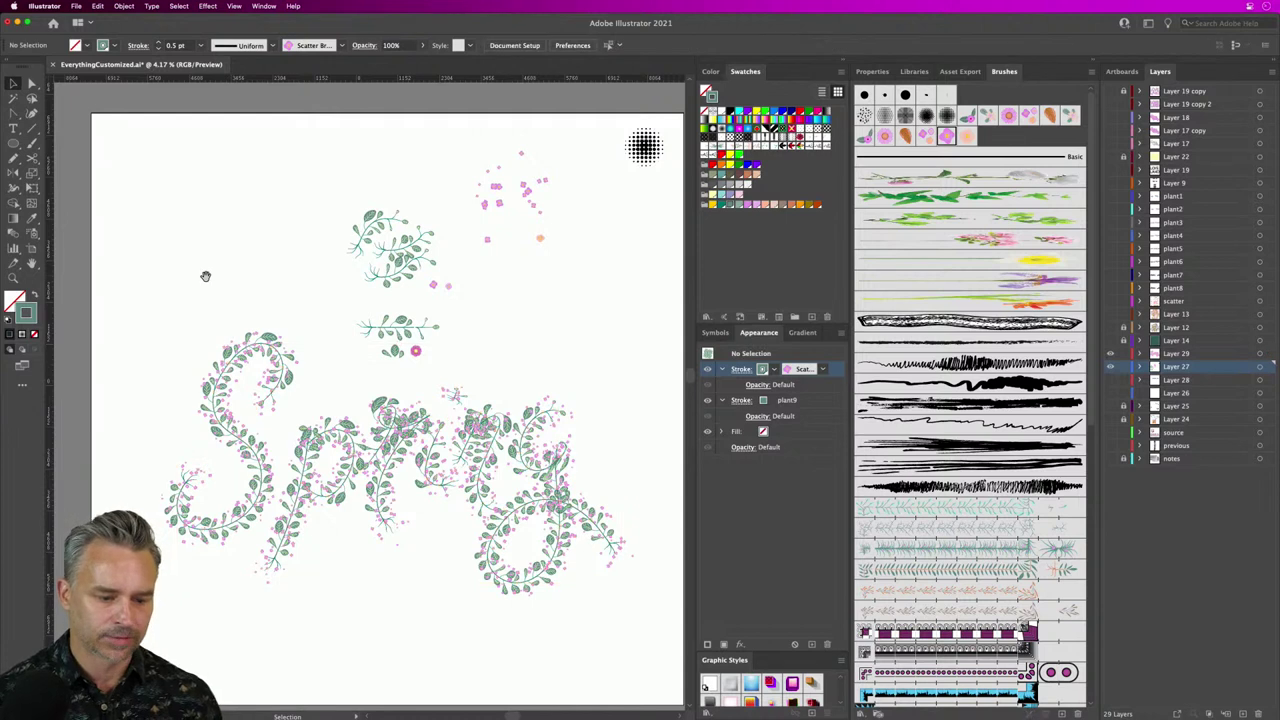
pyautogui.moveTo(203, 277); pyautogui.dragTo(209, 252)
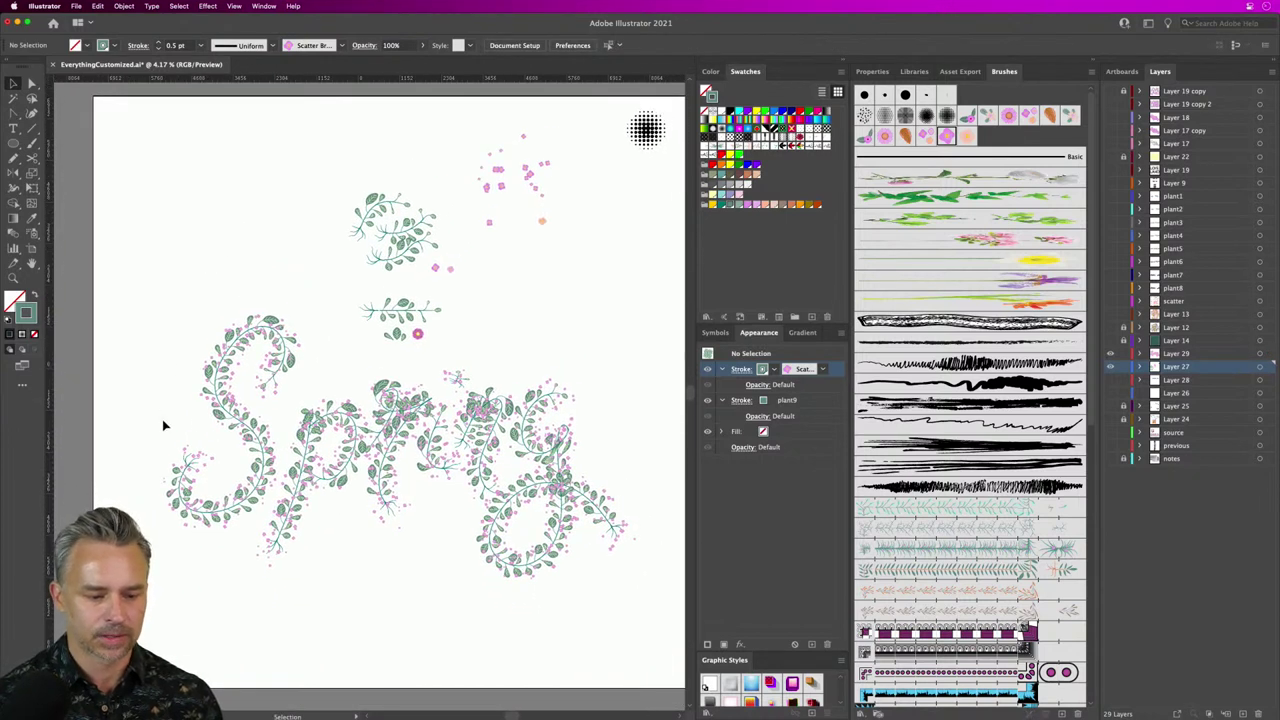
# Step: Add a third stroke to the Spring lettering using the peach flower scatter brush at 0.25 pt
pyautogui.click(544, 466)
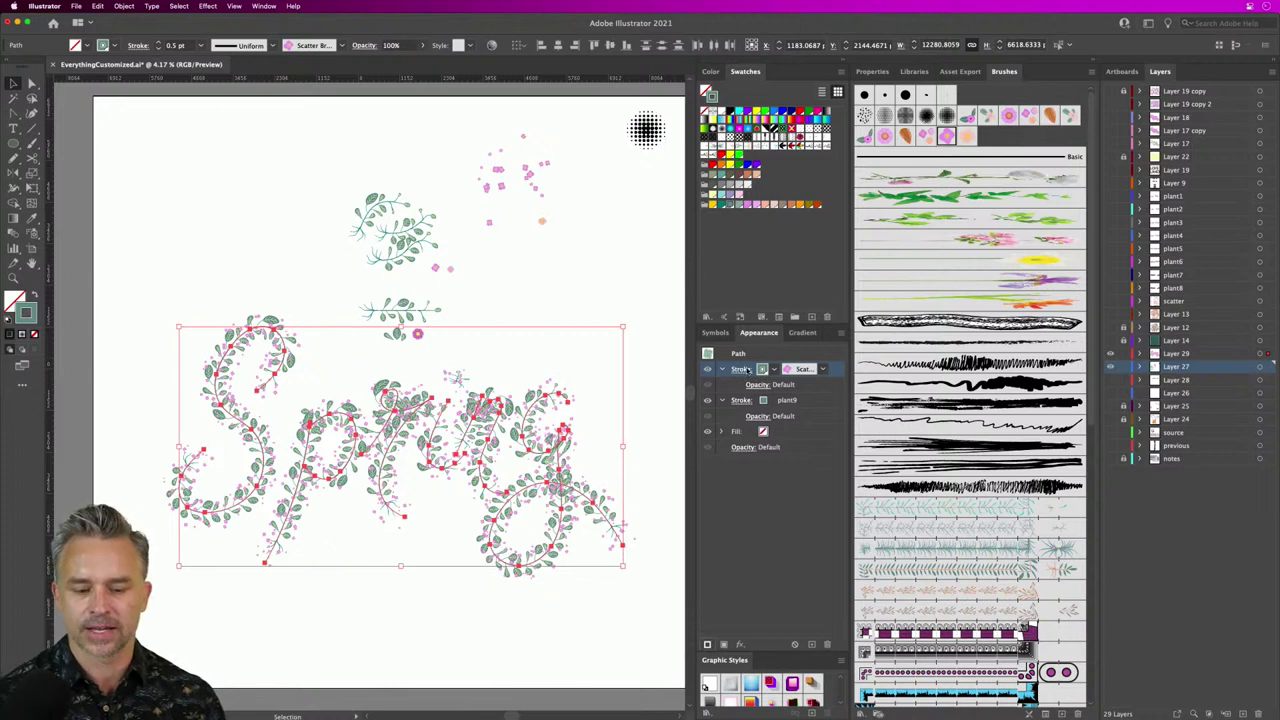
pyautogui.hotkey('ctrl', 'alt', '/')
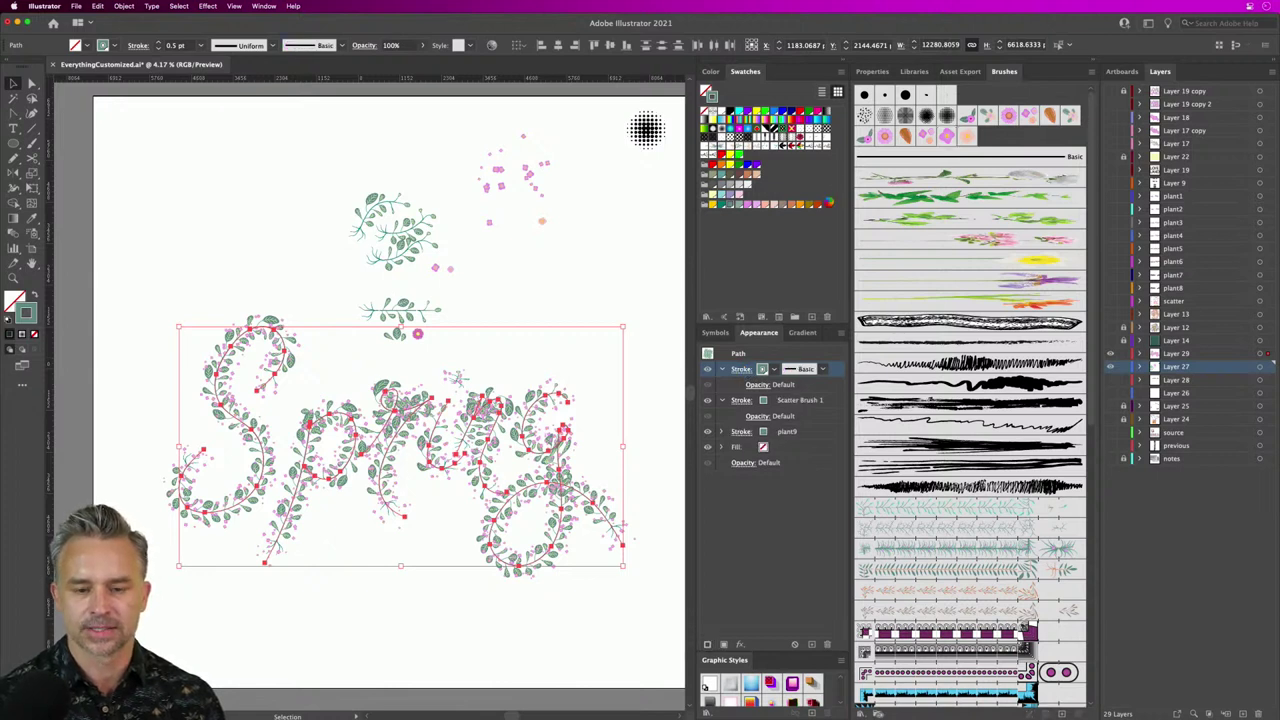
pyautogui.click(967, 136)
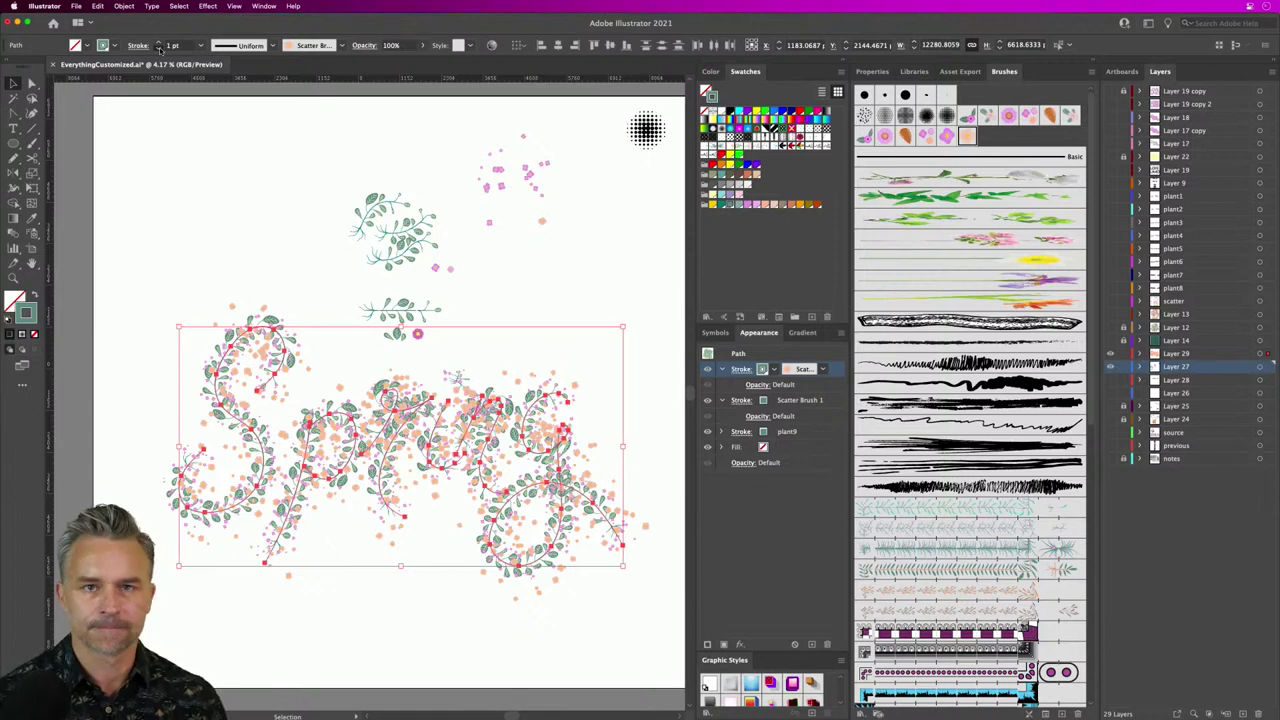
pyautogui.click(159, 49)
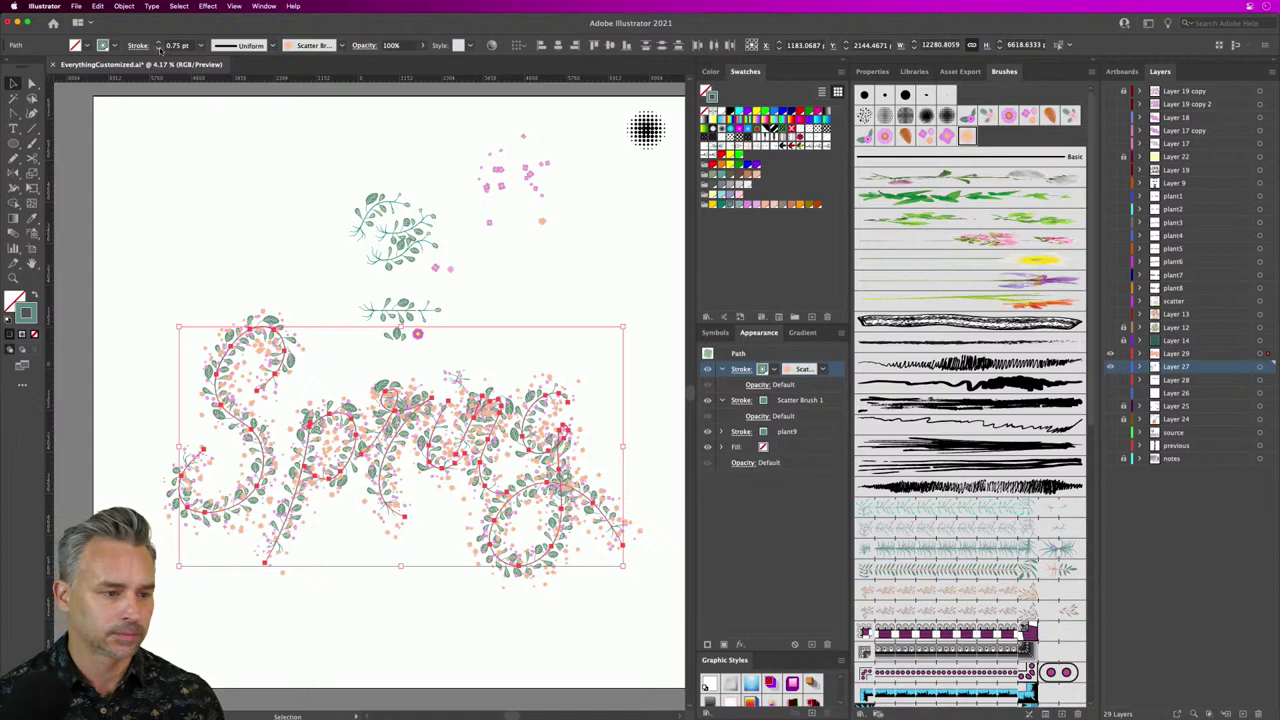
pyautogui.click(159, 49)
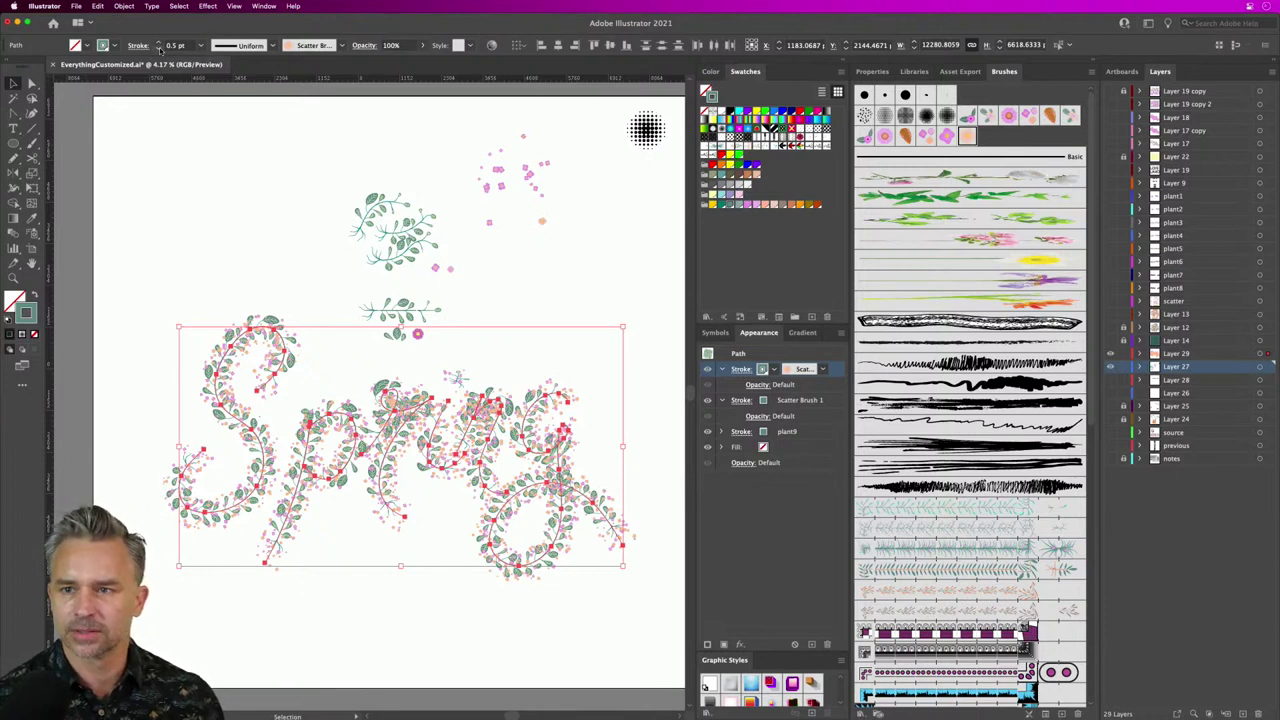
pyautogui.click(158, 49)
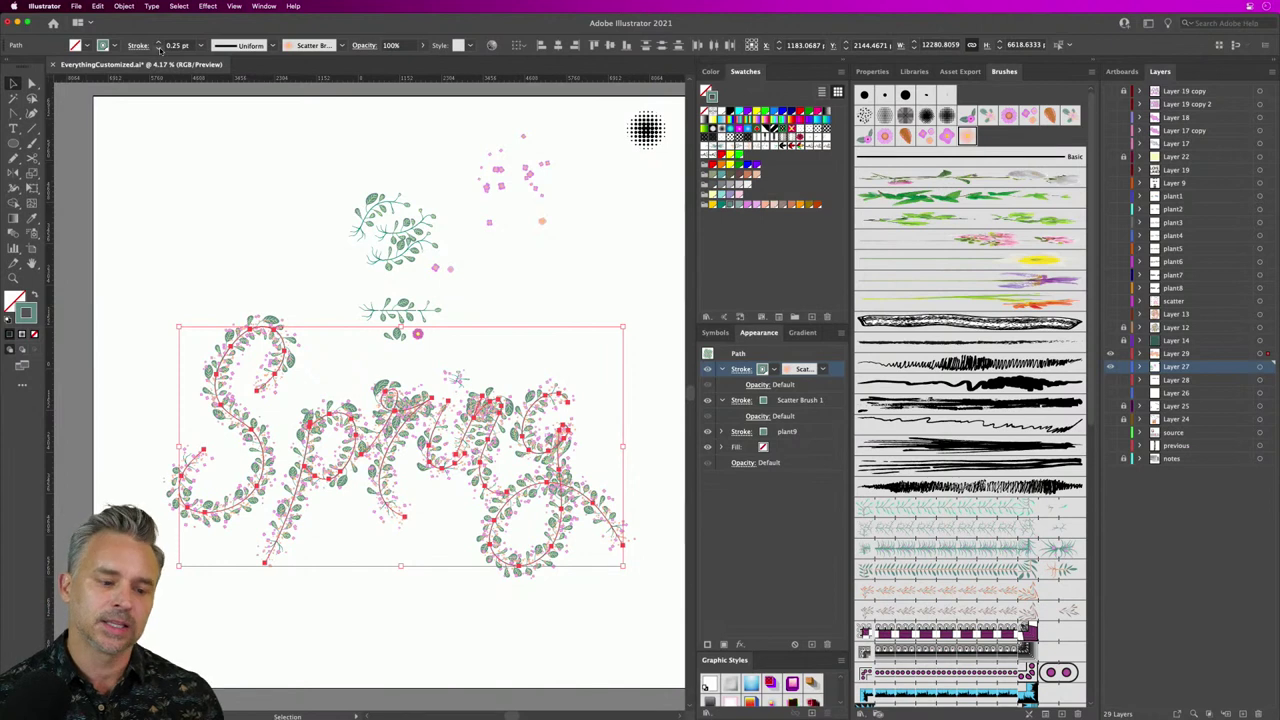
pyautogui.click(203, 199)
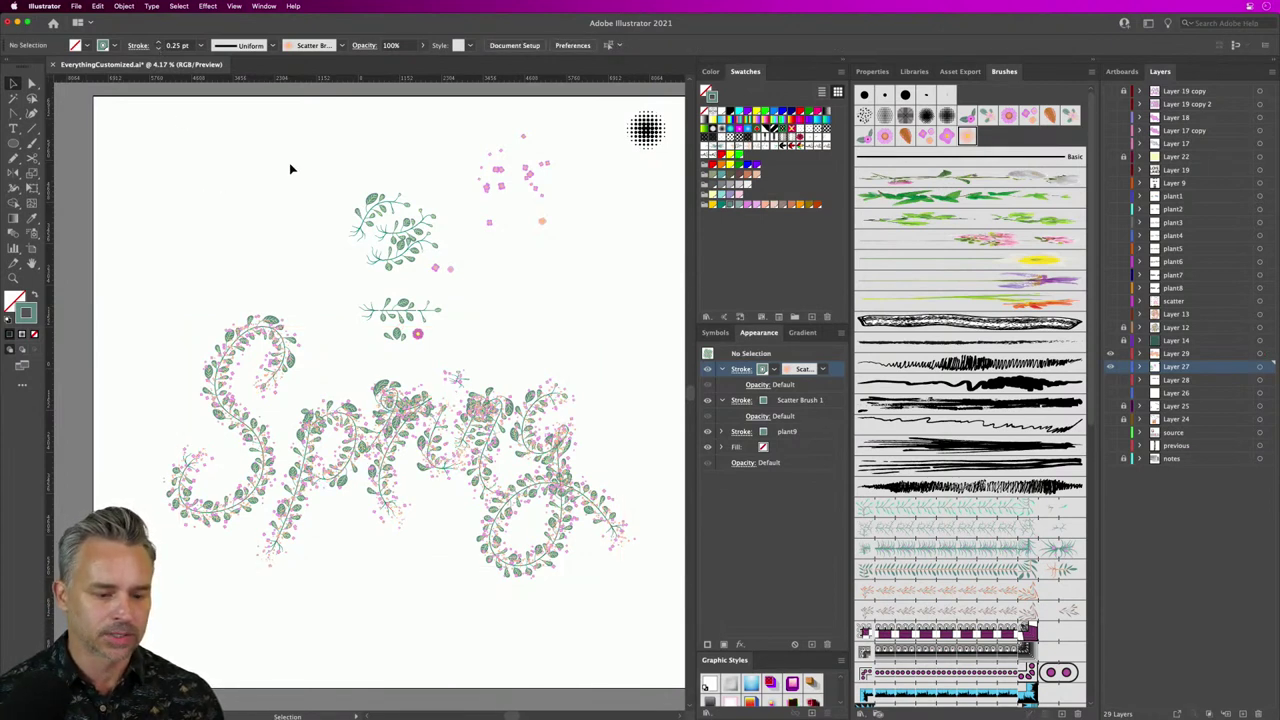
# Step: Hide Layer 27 and create a new layer directly above it, beneath the Spring lettering's Layer 29
pyautogui.click(1110, 355)
pyautogui.click(1110, 367)
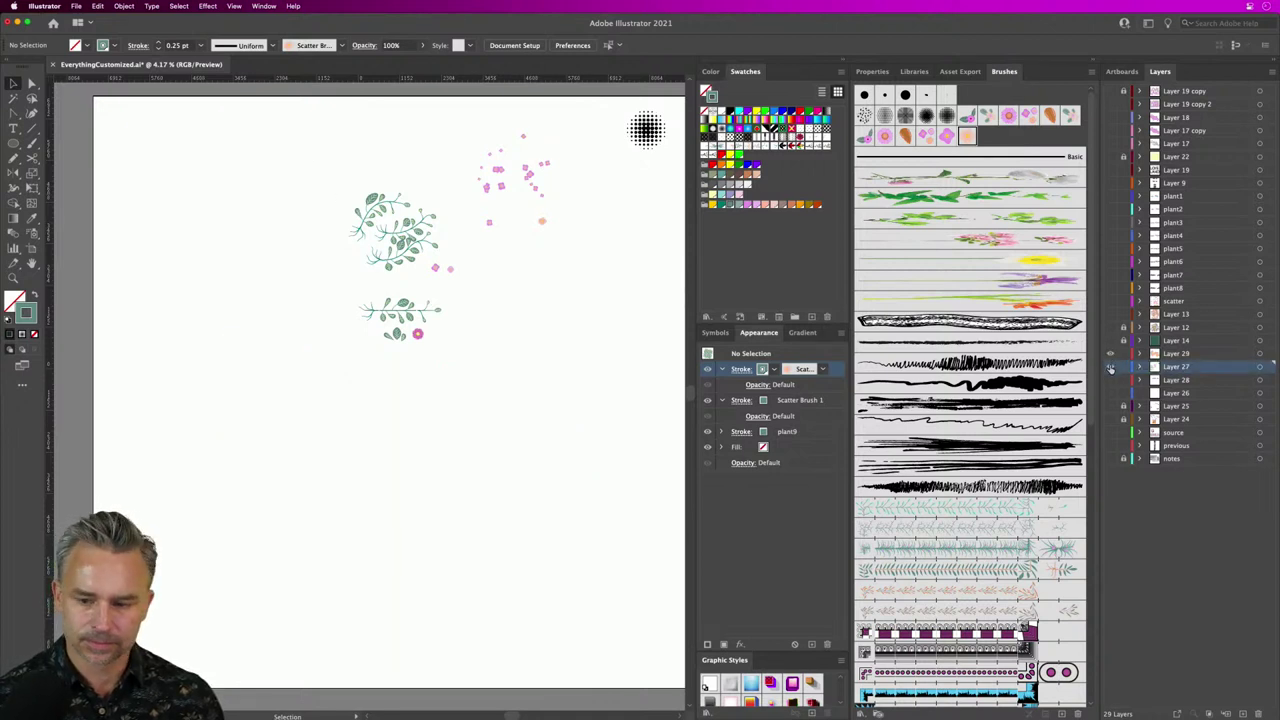
pyautogui.click(1109, 368)
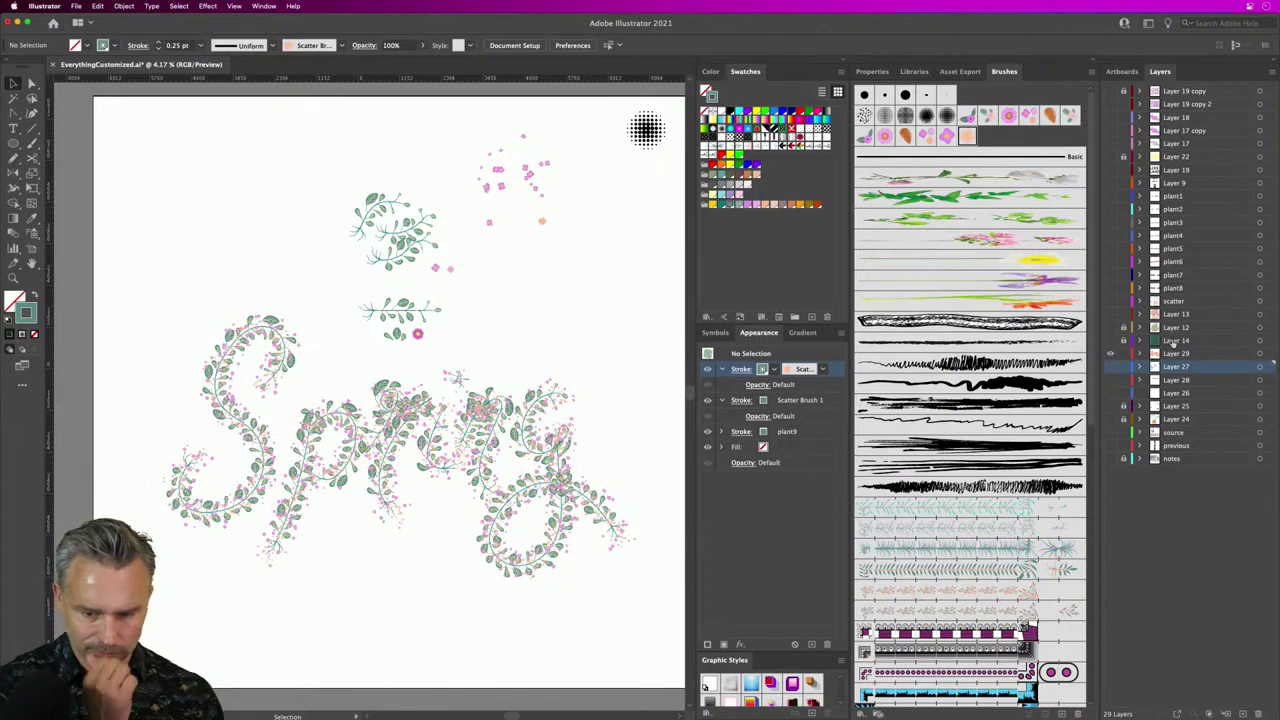
pyautogui.click(1184, 355)
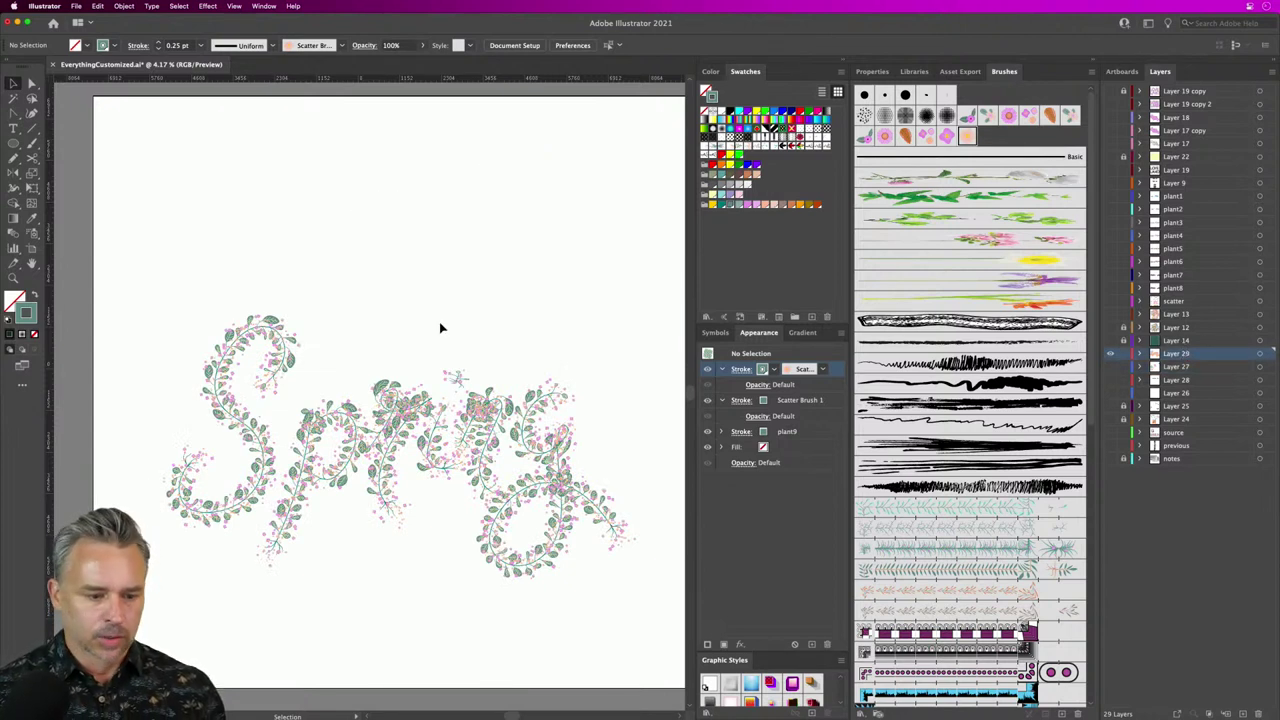
pyautogui.click(1188, 369)
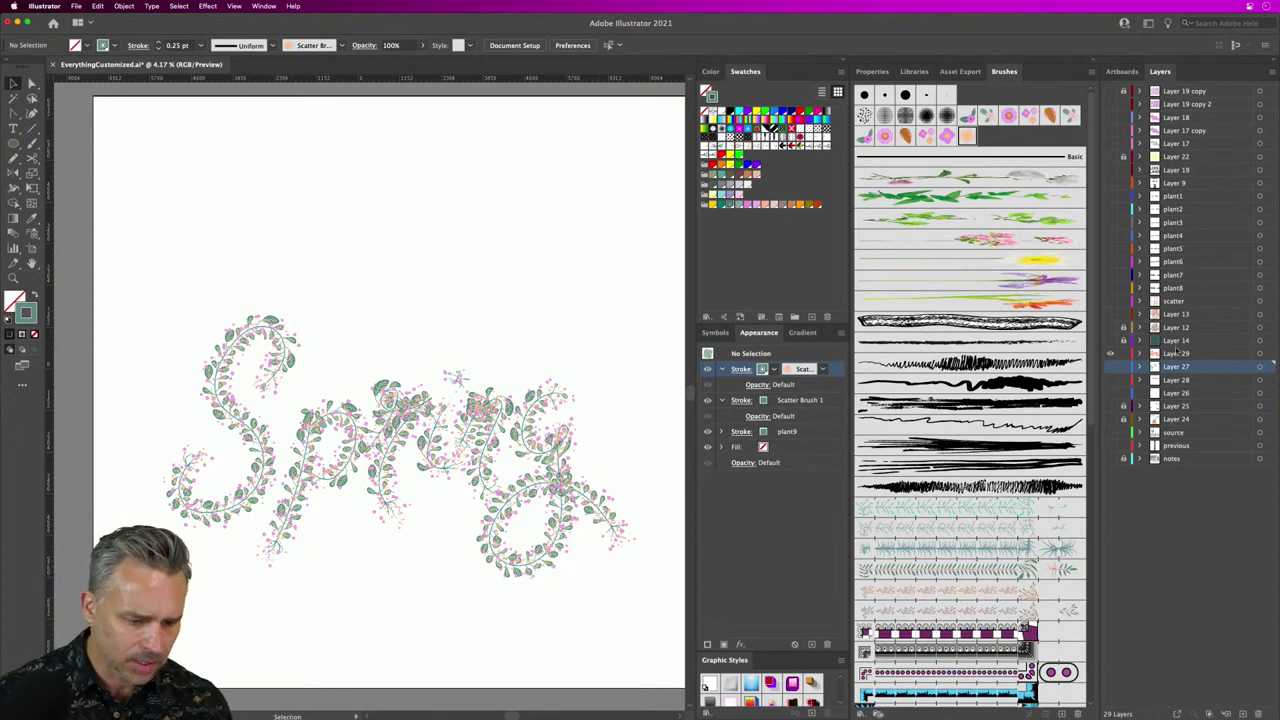
pyautogui.click(1243, 713)
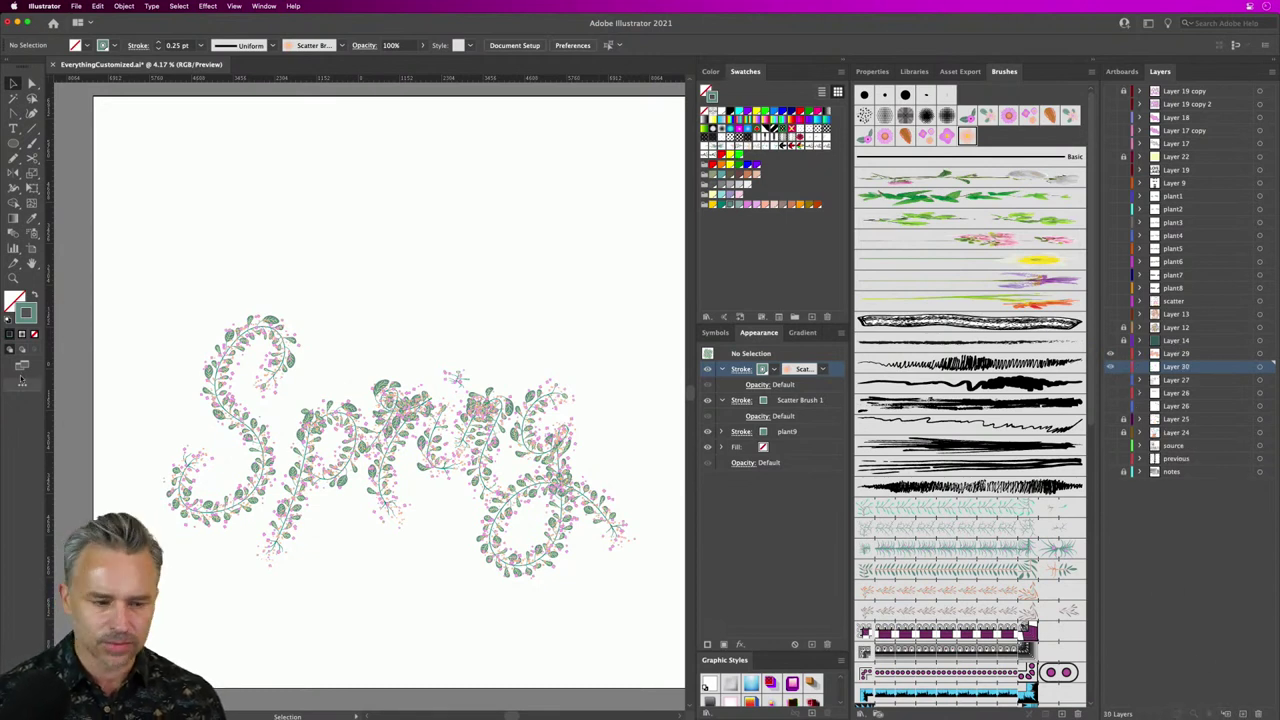
# Step: Draw a filled rectangle about 14474 by 9704 pt behind the Spring lettering and reduce it to basic appearance
pyautogui.moveTo(13, 143); pyautogui.dragTo(44, 148)
pyautogui.click(37, 295)
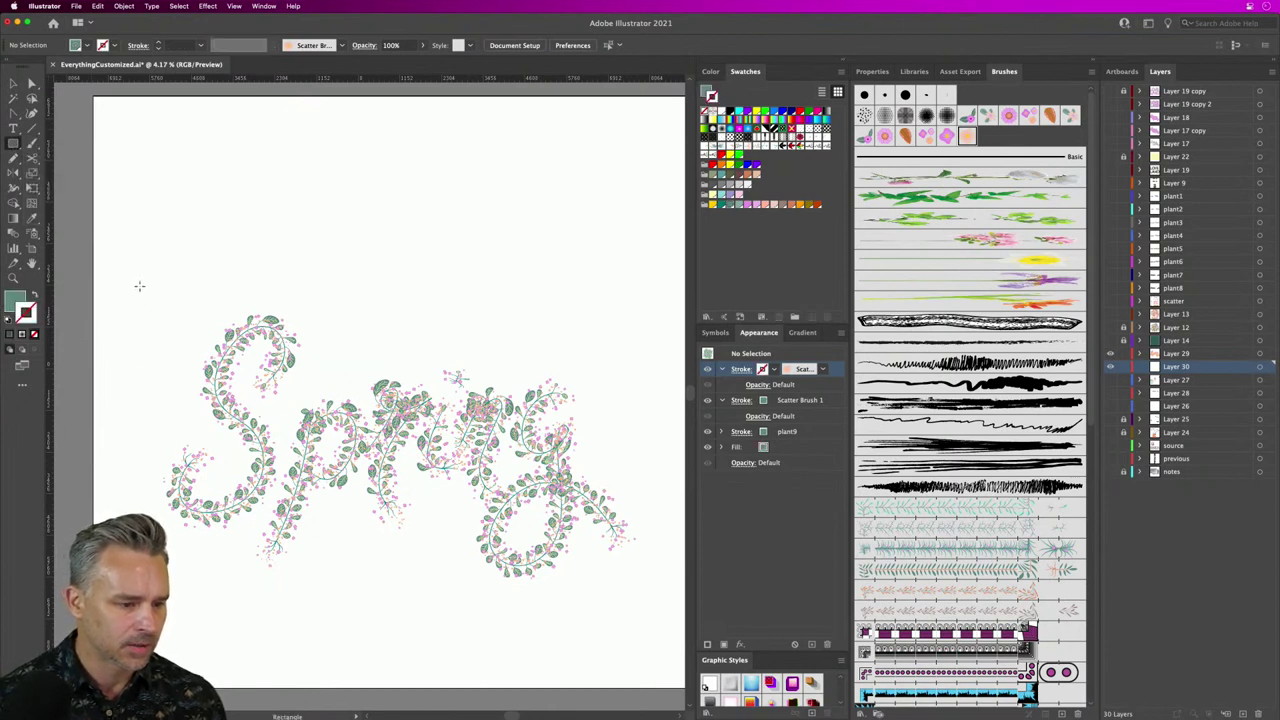
pyautogui.moveTo(587, 637); pyautogui.dragTo(660, 633)
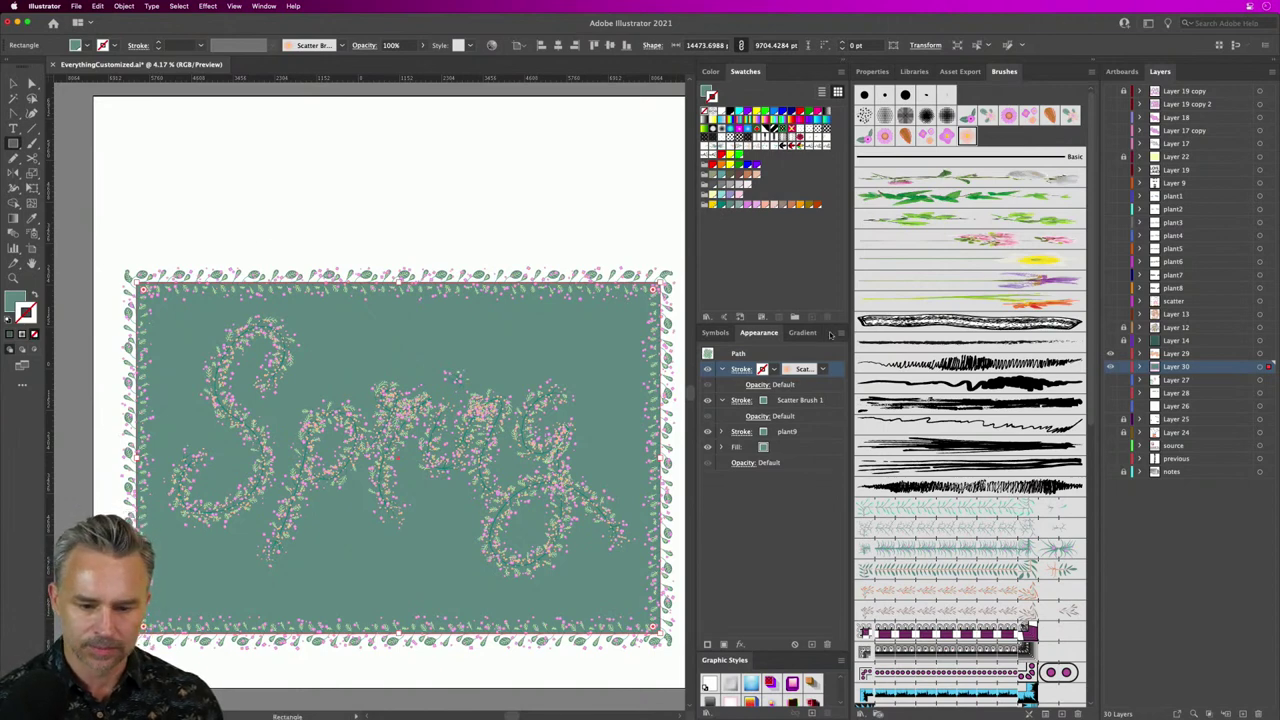
pyautogui.click(841, 332)
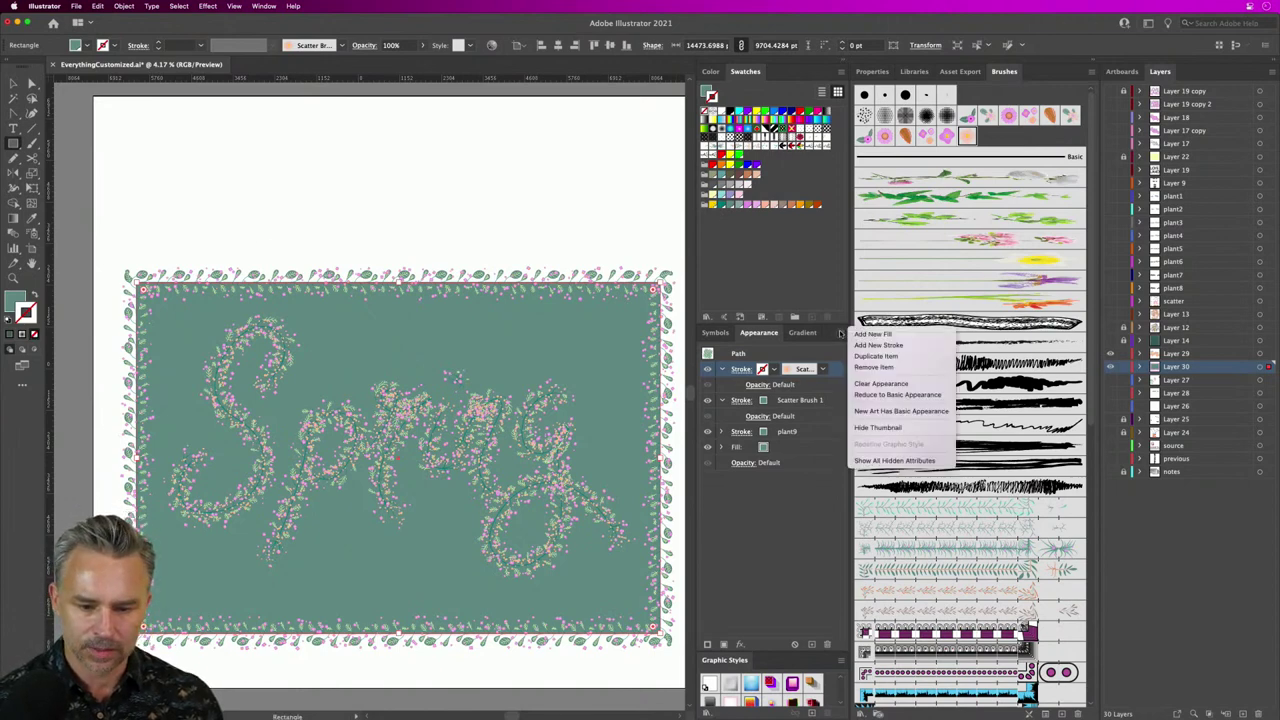
pyautogui.click(878, 394)
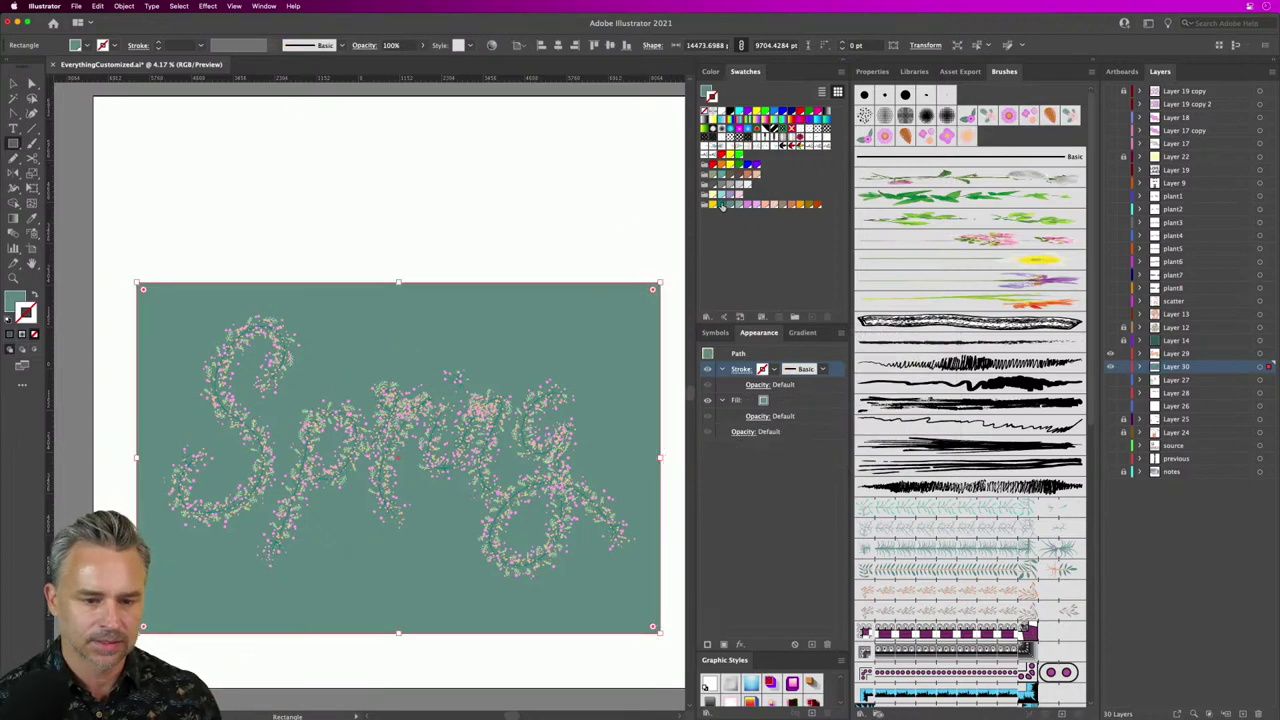
# Step: Try green and terracotta orange fills on the background rectangle, and settle on the pale yellow swatch with no stroke
pyautogui.moveTo(13, 297); pyautogui.dragTo(27, 314)
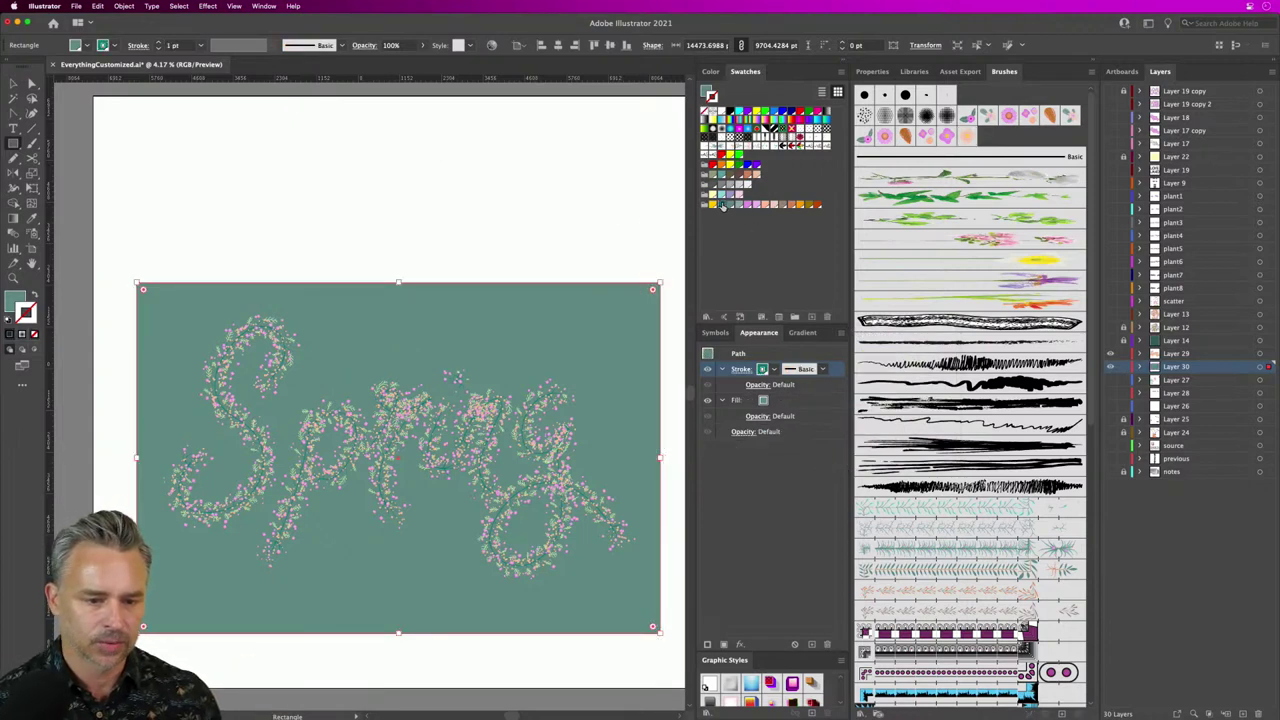
pyautogui.click(36, 297)
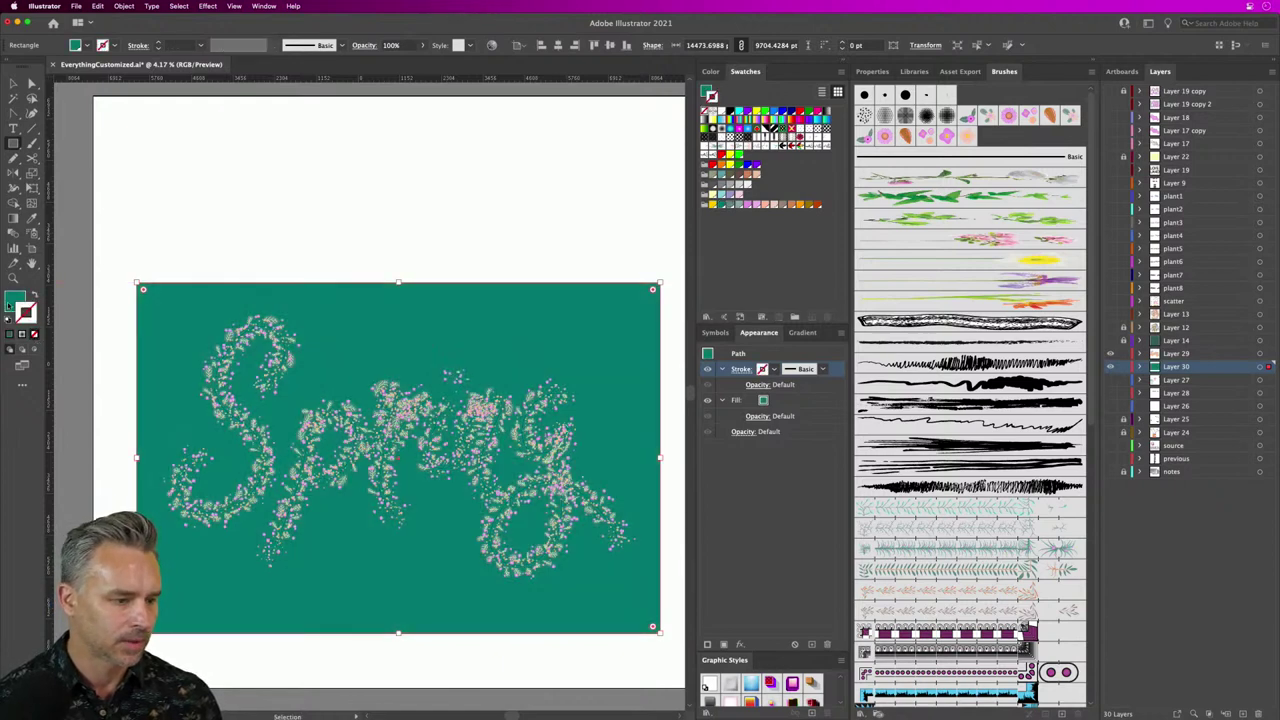
pyautogui.click(748, 72)
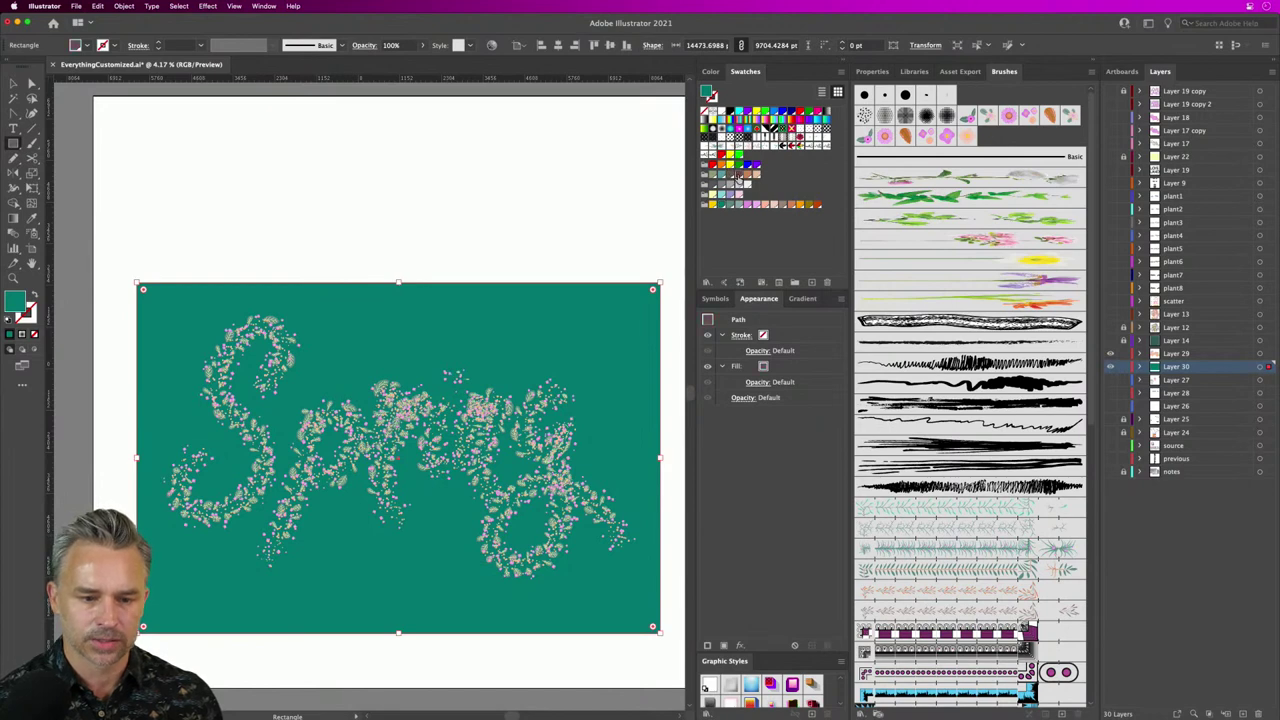
pyautogui.click(740, 177)
pyautogui.click(746, 177)
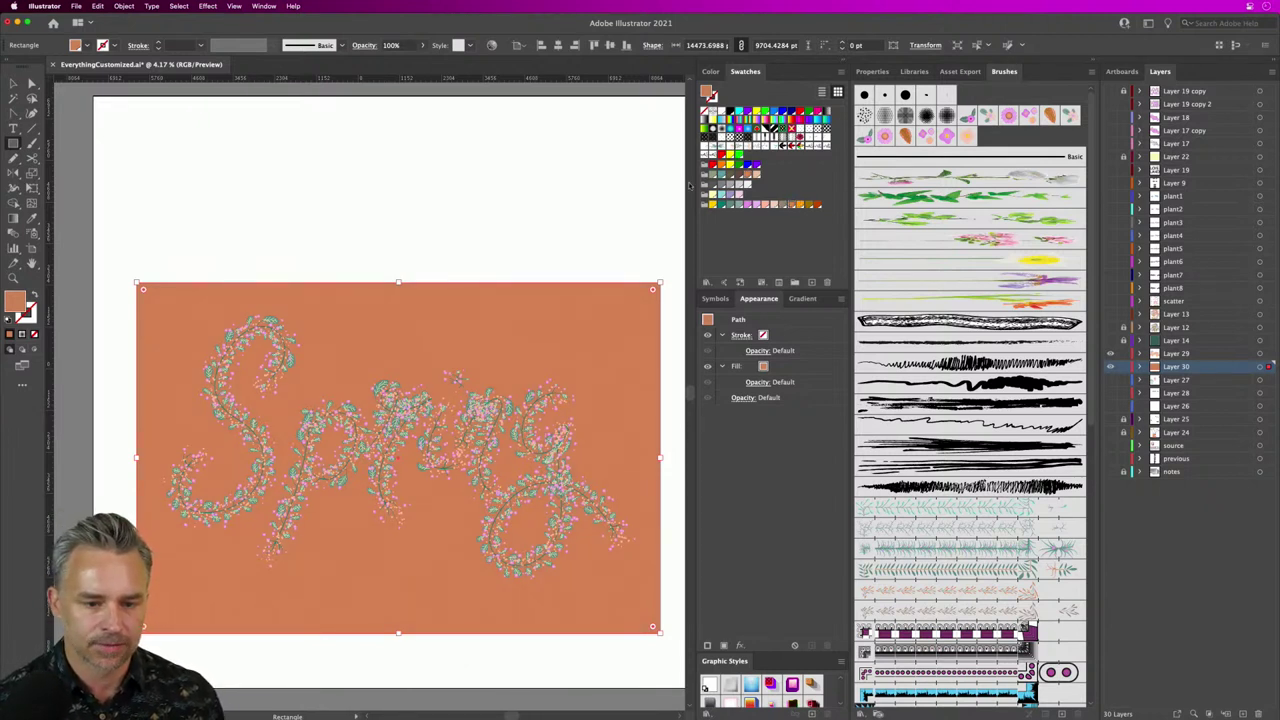
pyautogui.click(711, 195)
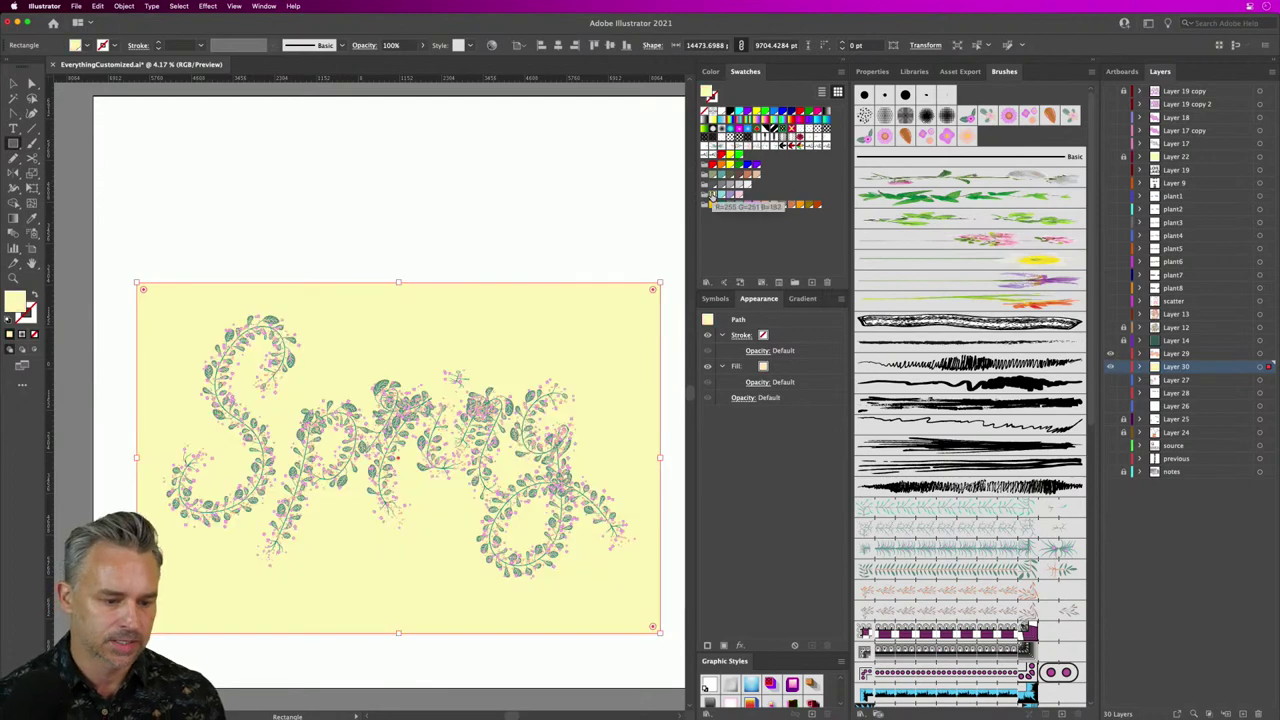
# Step: Extend the yellow rectangle upward to a height of about 10894 pt and shift it slightly down around the lettering
pyautogui.click(13, 83)
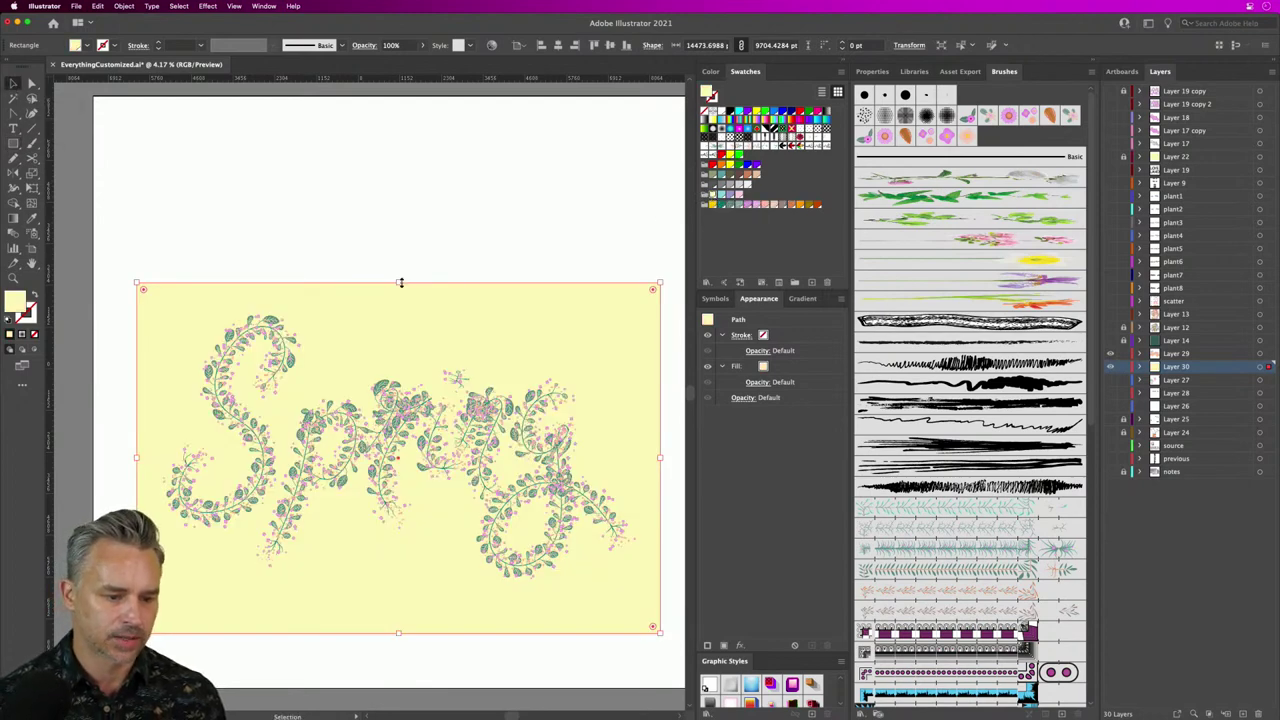
pyautogui.moveTo(400, 283); pyautogui.dragTo(398, 240)
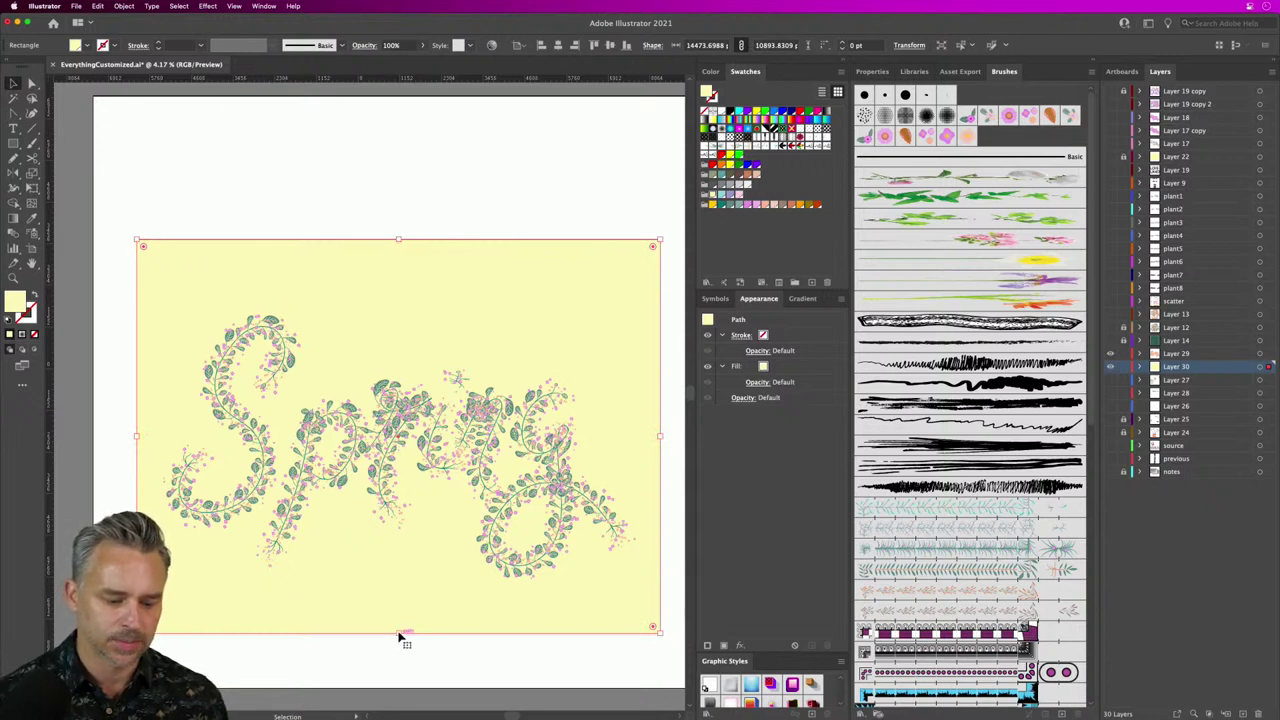
pyautogui.moveTo(398, 636); pyautogui.dragTo(396, 665)
pyautogui.moveTo(366, 603); pyautogui.dragTo(365, 603)
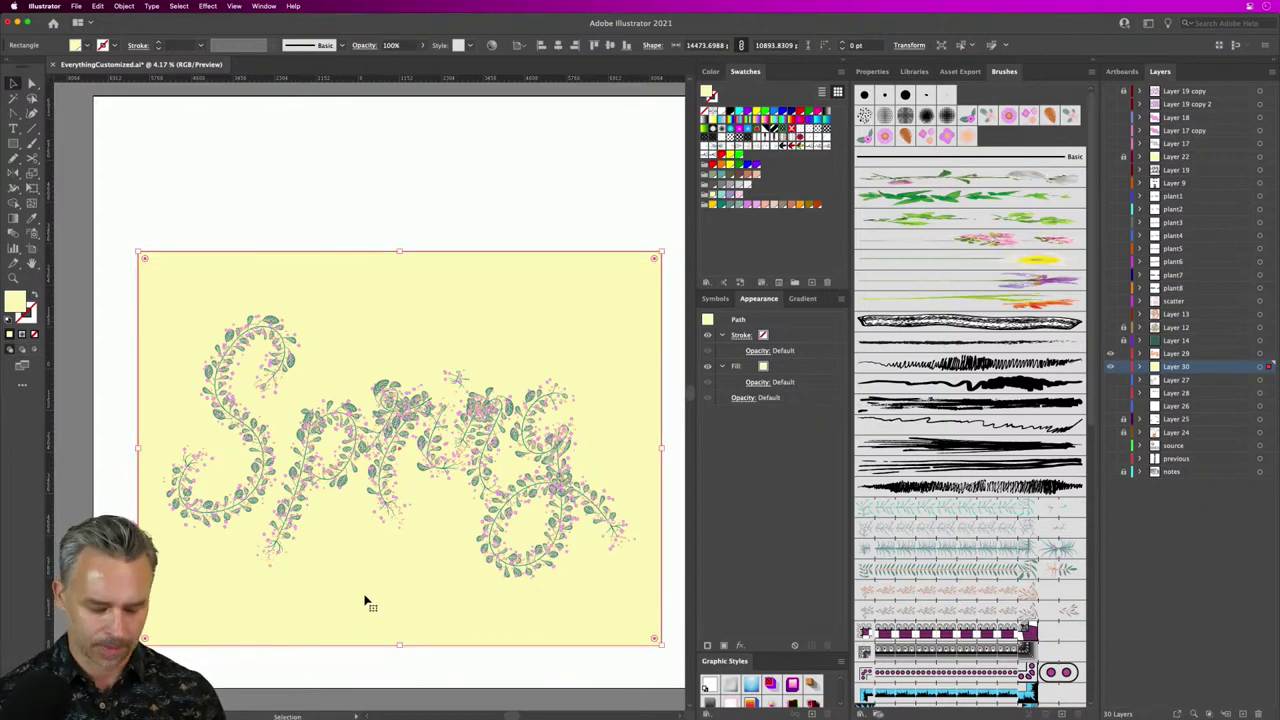
# Step: Collapse the Swatches and Appearance panel group to widen the canvas, and show the whole artboard
pyautogui.press('super+equal')
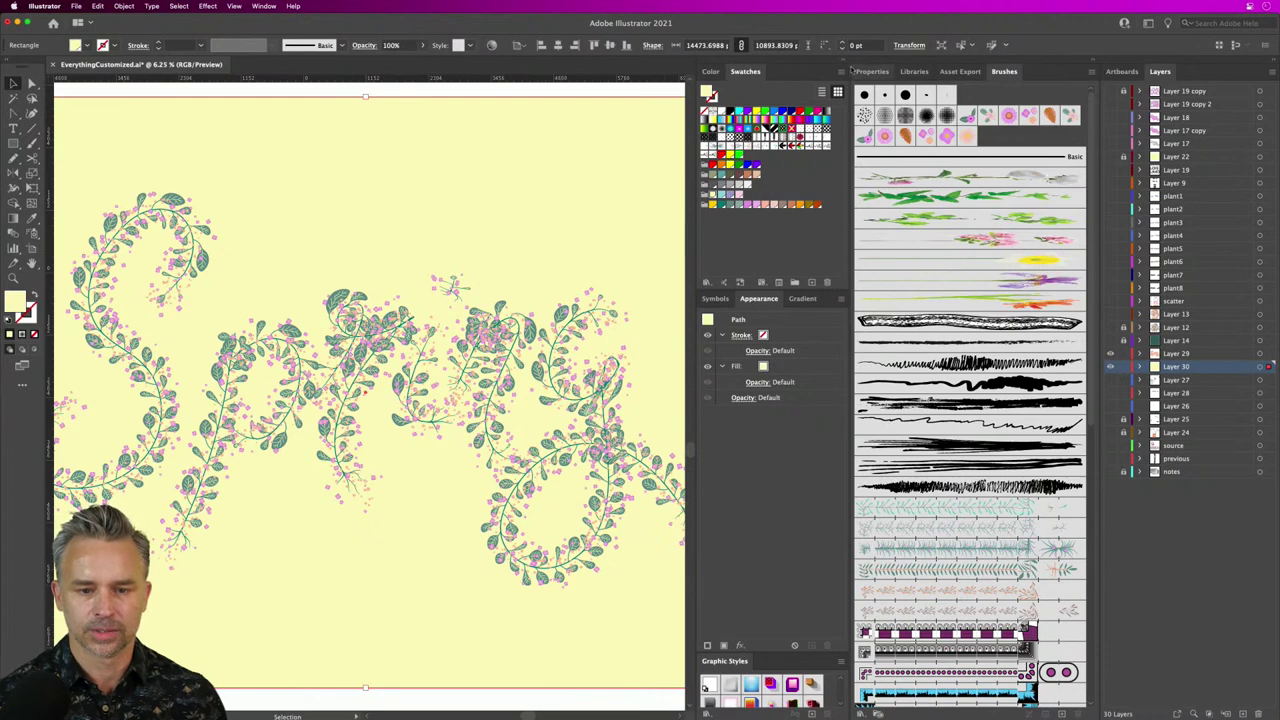
pyautogui.click(843, 62)
pyautogui.press('super+minus')
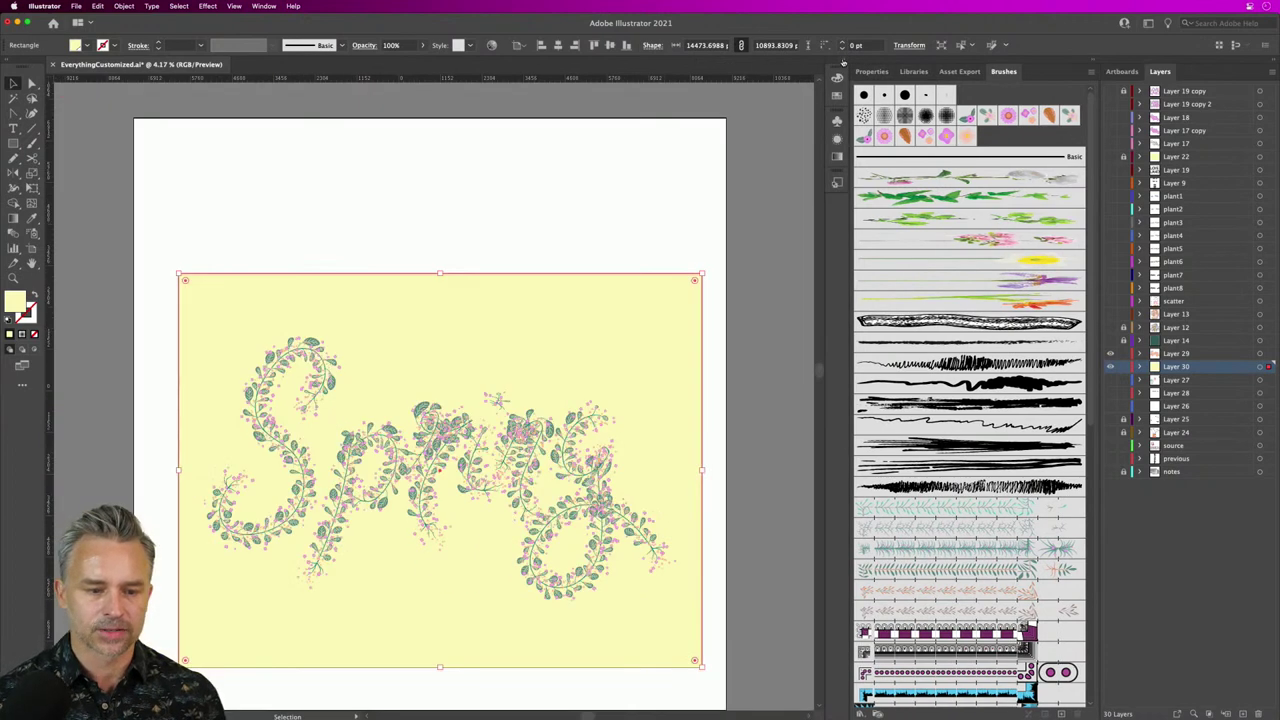
pyautogui.press('super+minus')
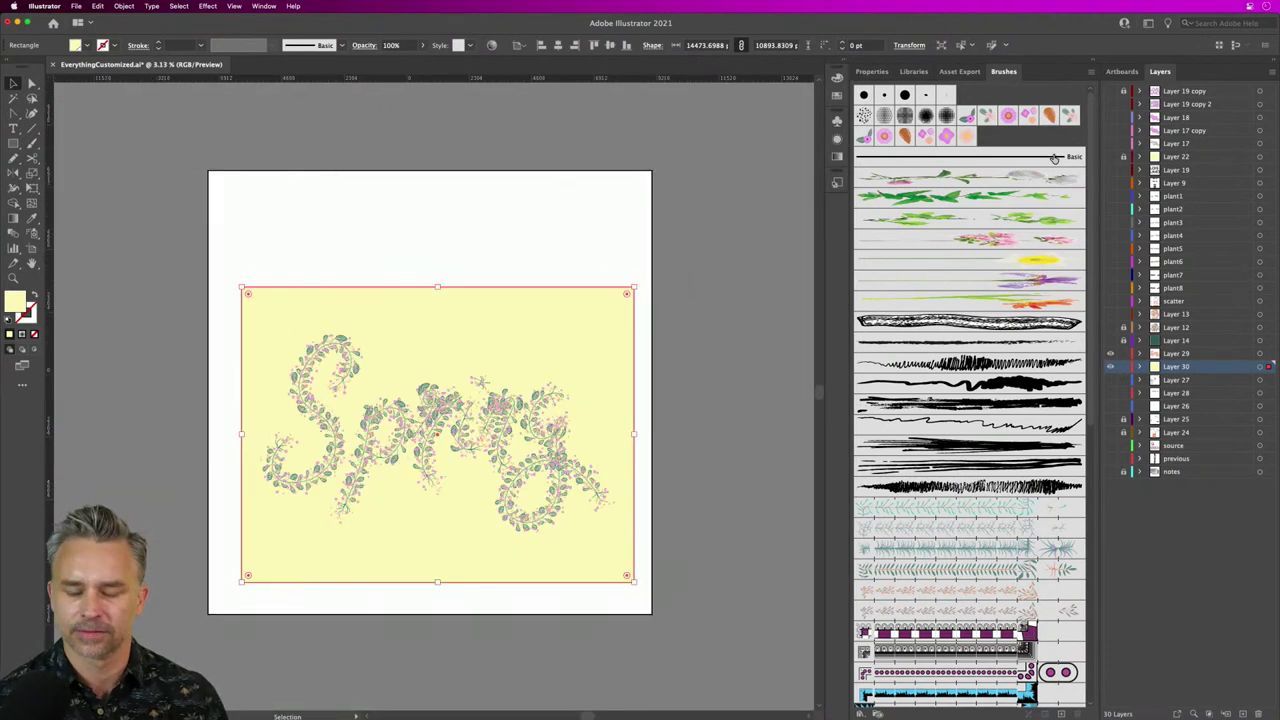
# Step: Hide the Spring lettering and its yellow background layers, and show only Layer 18 with the Layer 22 background
pyautogui.press('super+y')
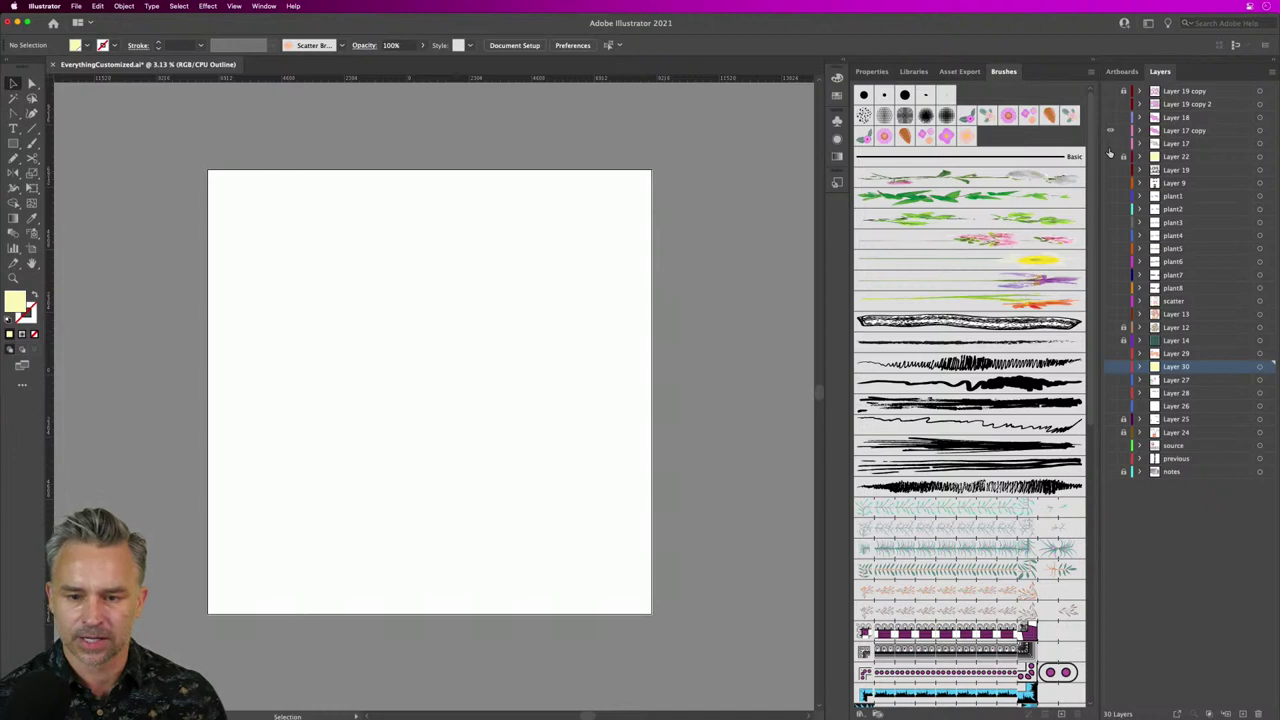
pyautogui.press('super+y')
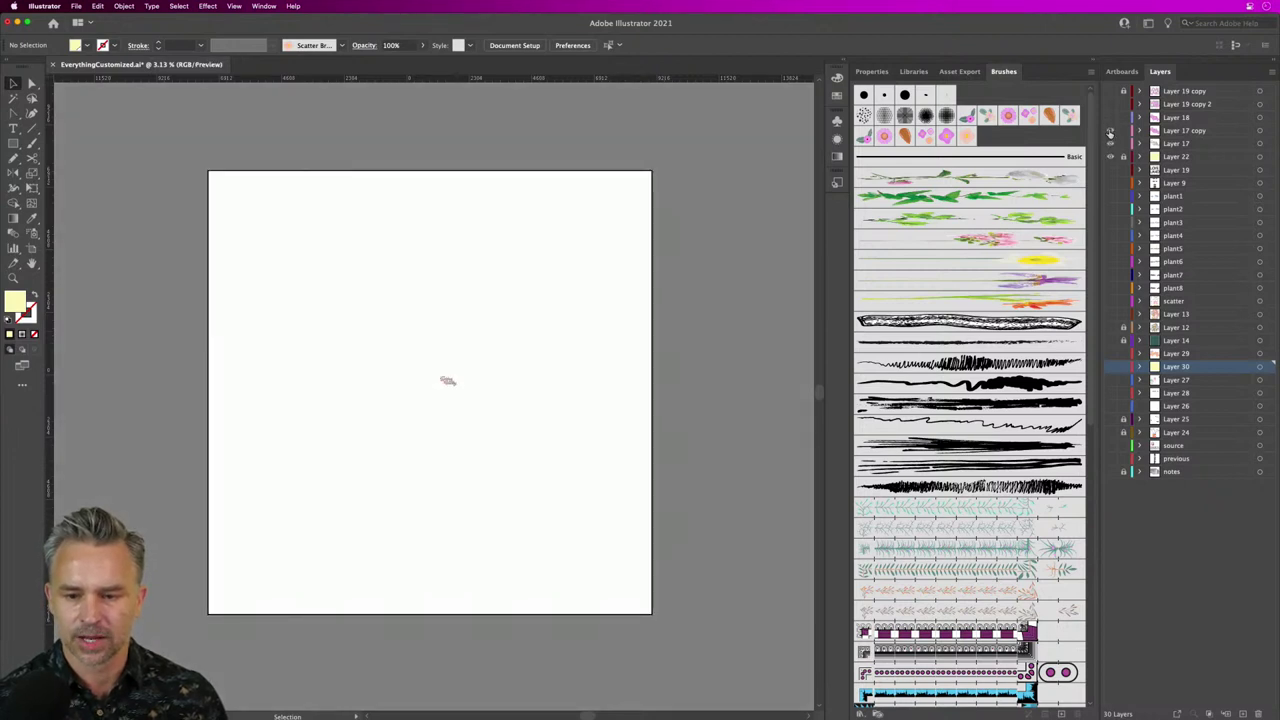
pyautogui.click(1108, 118)
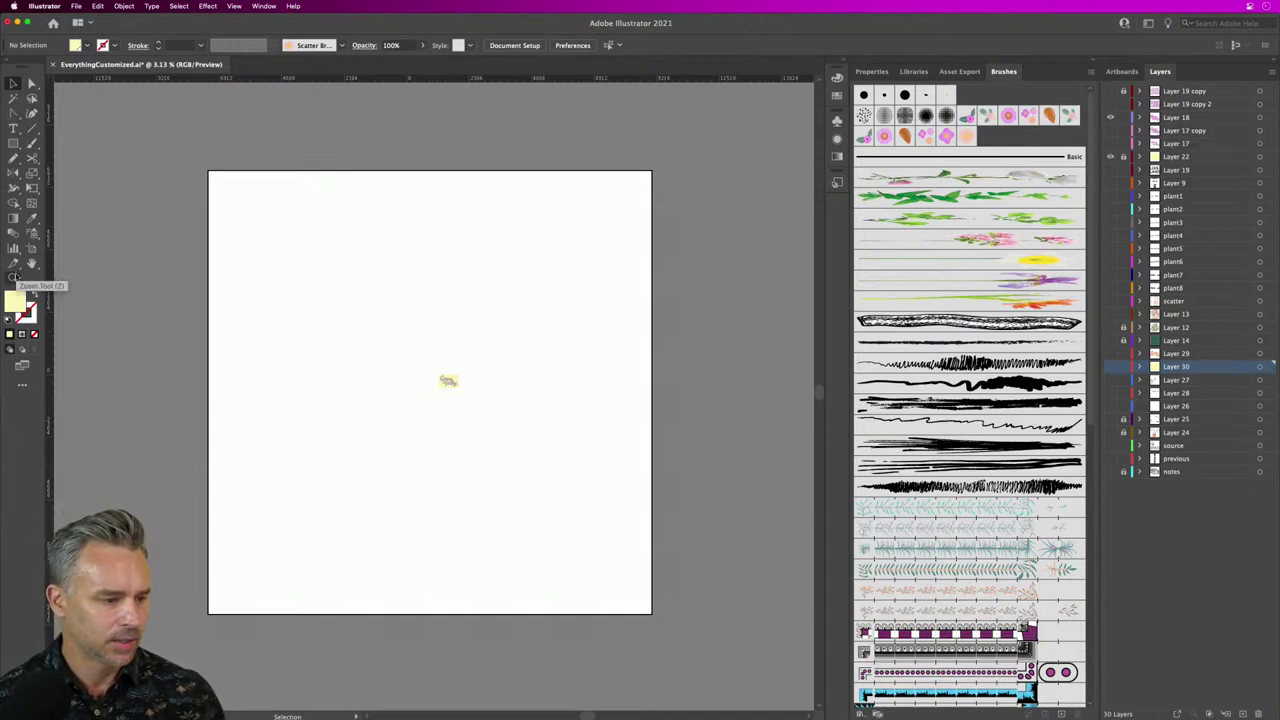
# Step: Magnify the small Spring Valley lettering at the artboard's centre and collapse the Brushes panel group to widen the canvas
pyautogui.click(13, 278)
pyautogui.moveTo(443, 371); pyautogui.dragTo(257, 309)
pyautogui.press('space')
pyautogui.moveTo(384, 387); pyautogui.dragTo(474, 548)
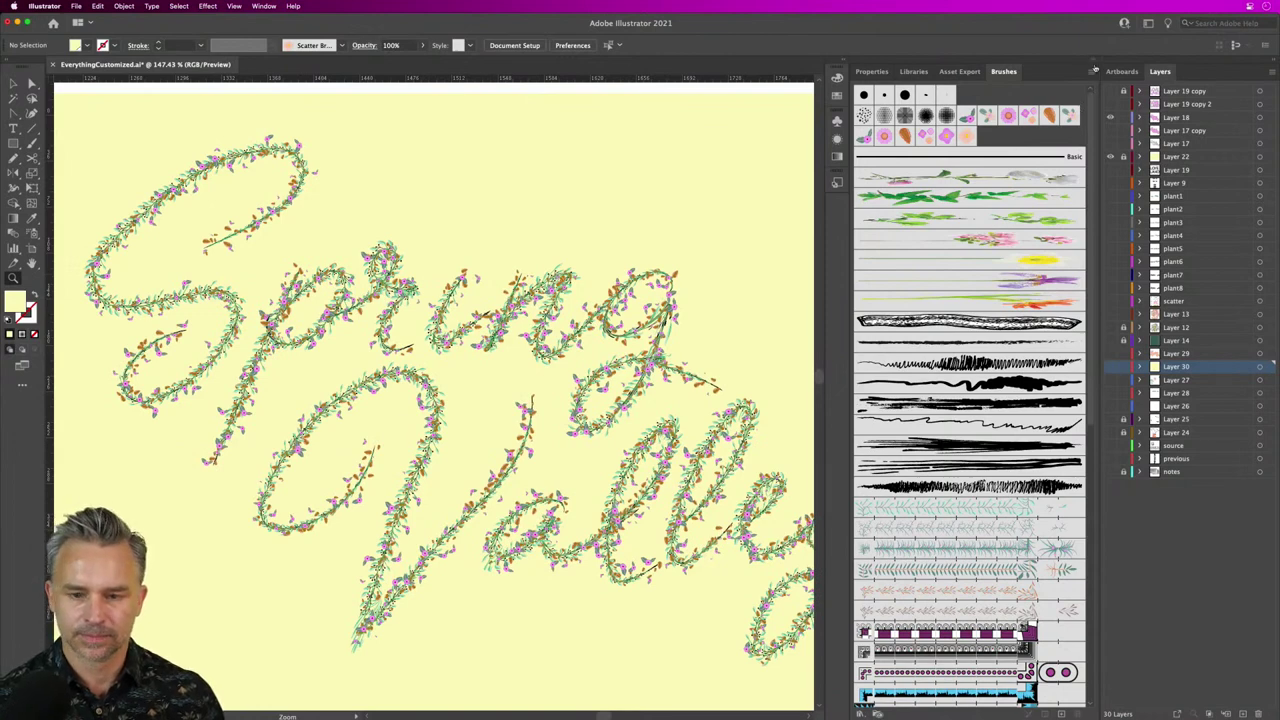
pyautogui.click(1092, 62)
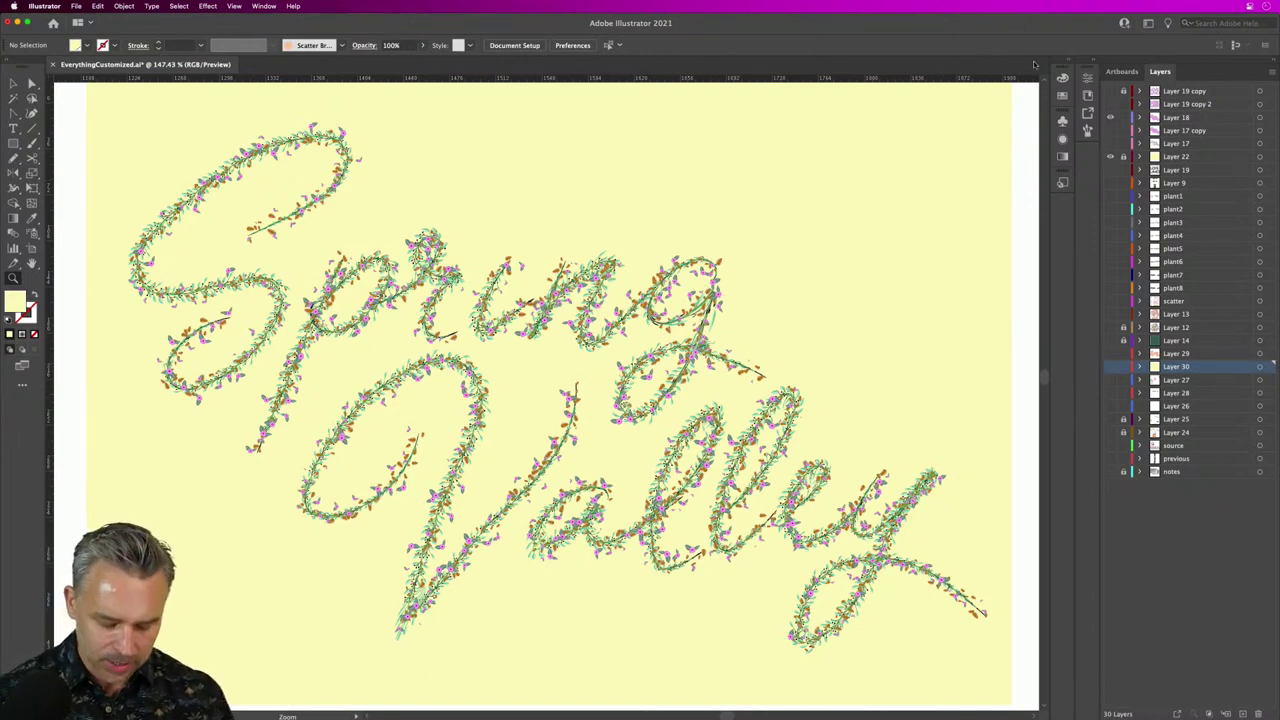
# Step: Examine the bare paths of the Spring Valley lettering in outline mode, and return to the preview of the brushed artwork
pyautogui.press('super+y')
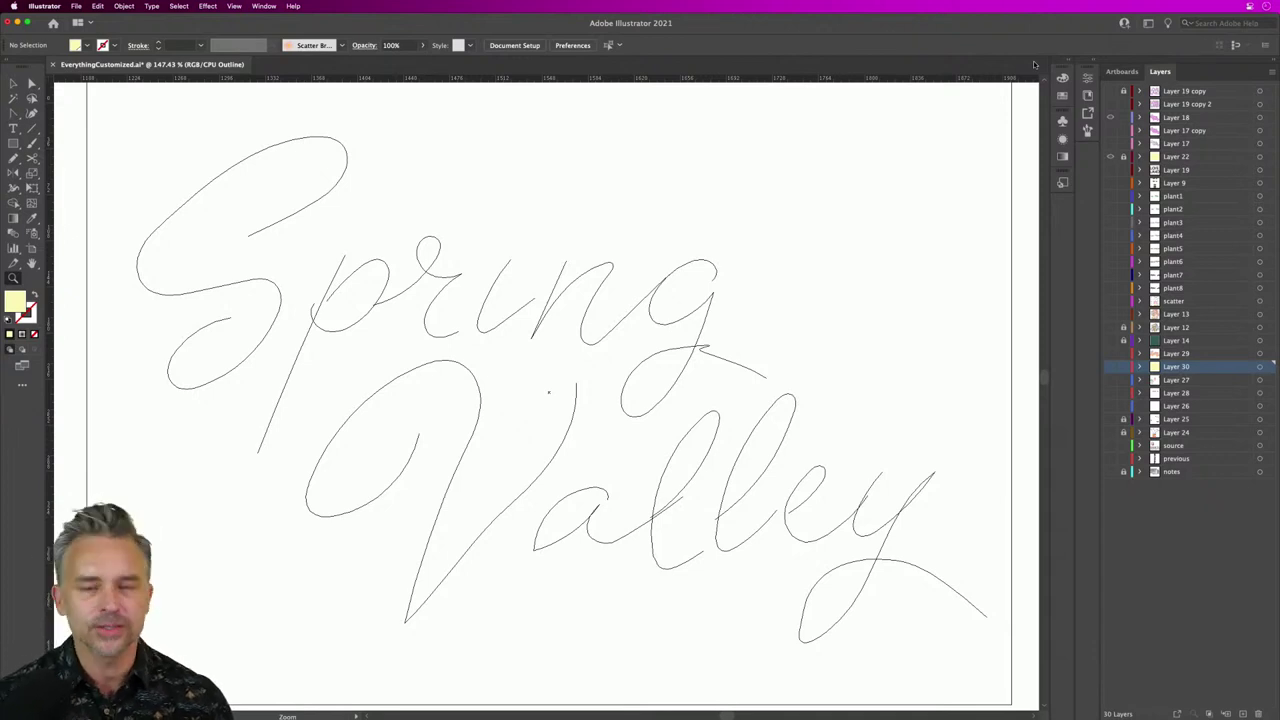
pyautogui.press('super+y')
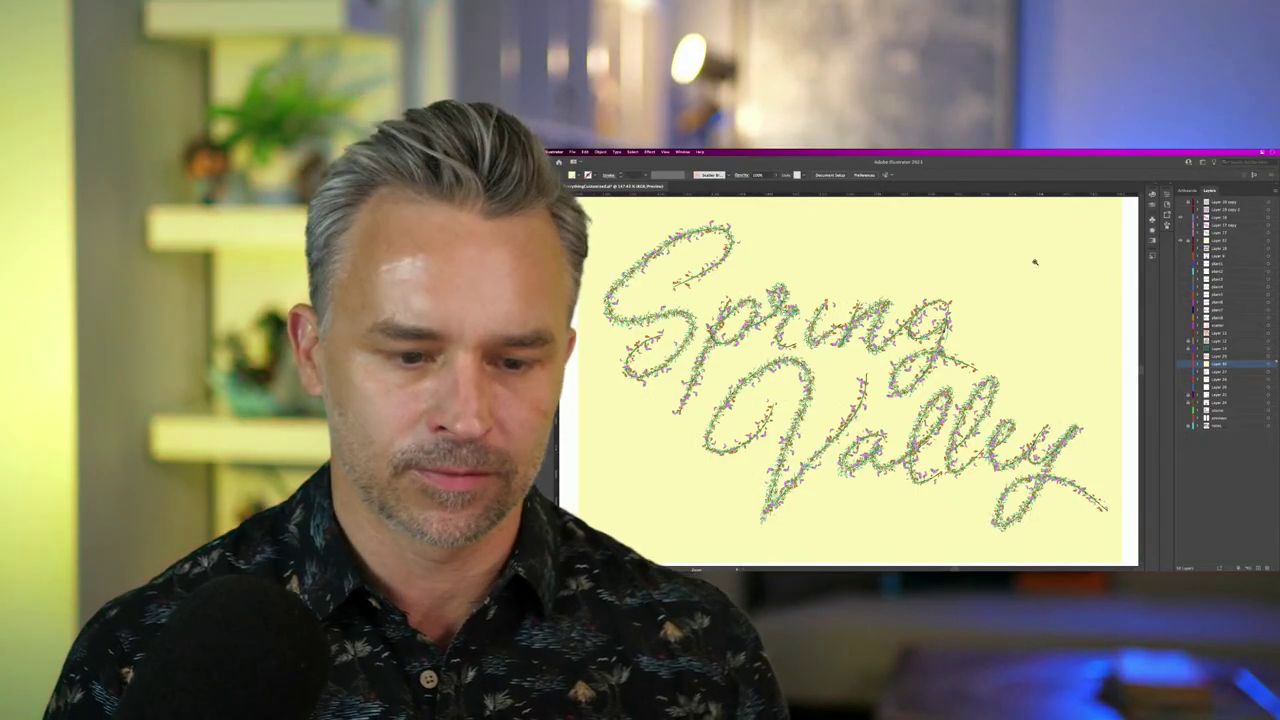
pyautogui.click(631, 449)
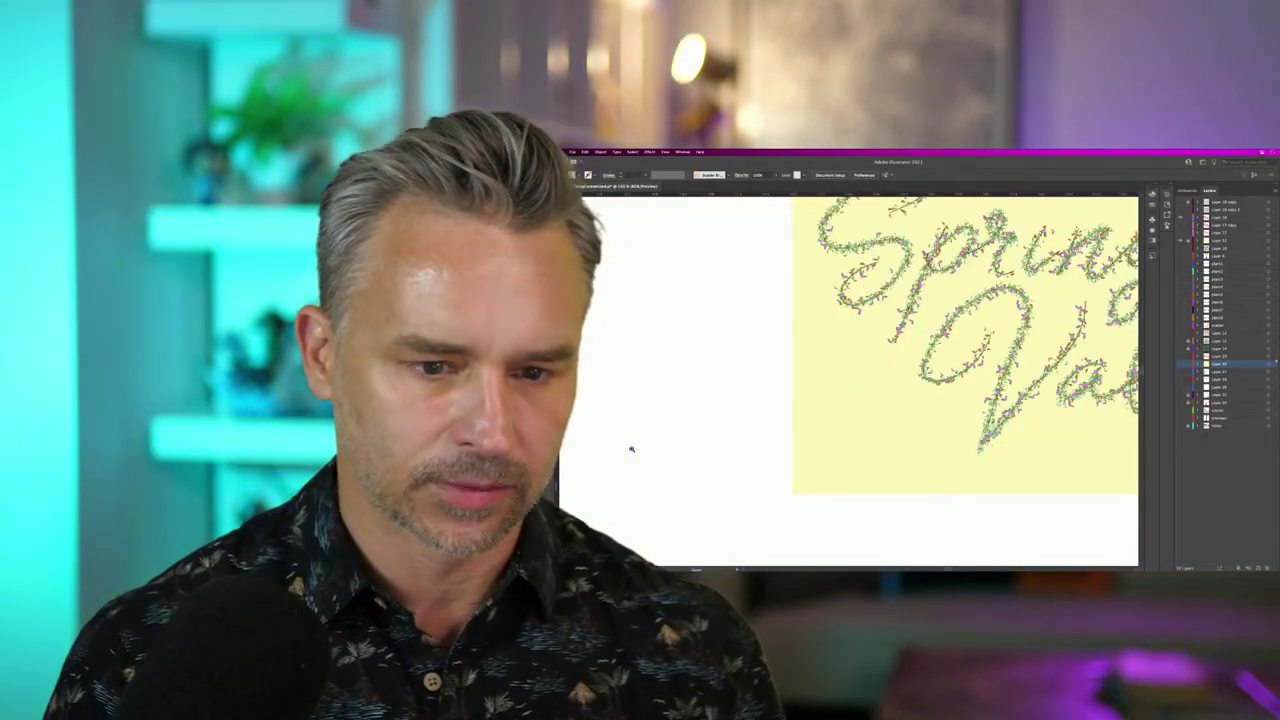
pyautogui.press('super+0')
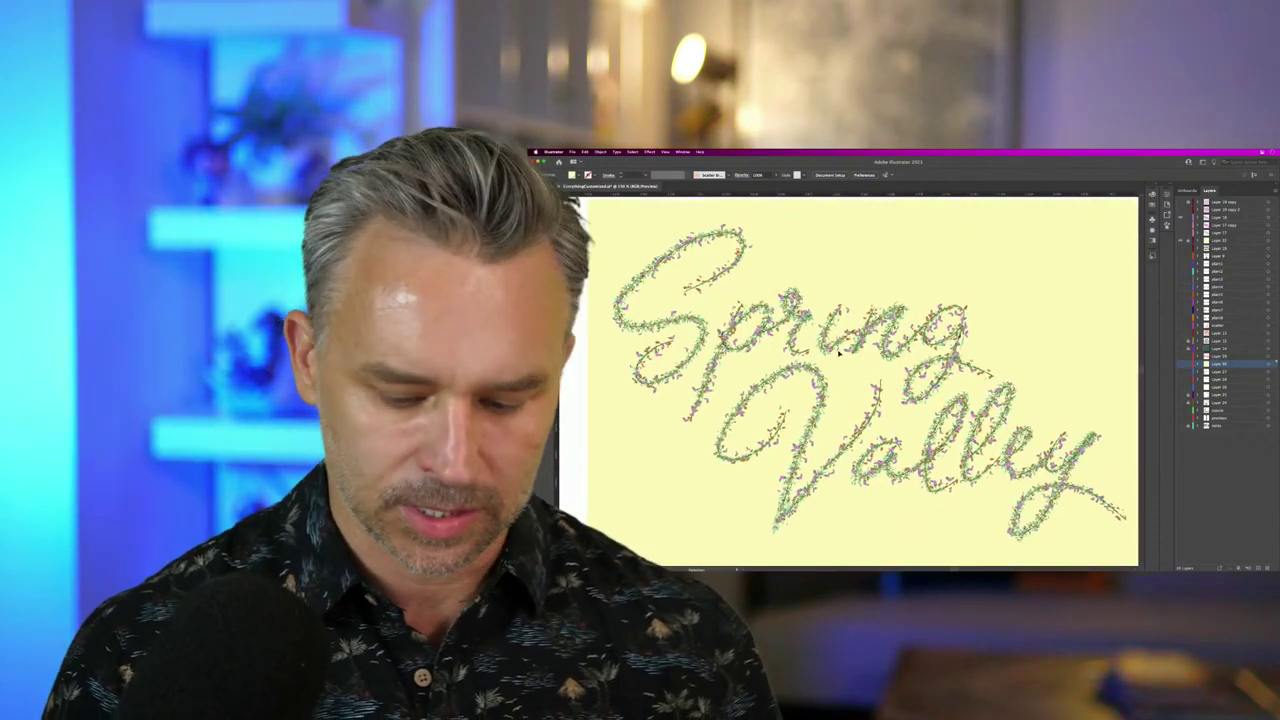